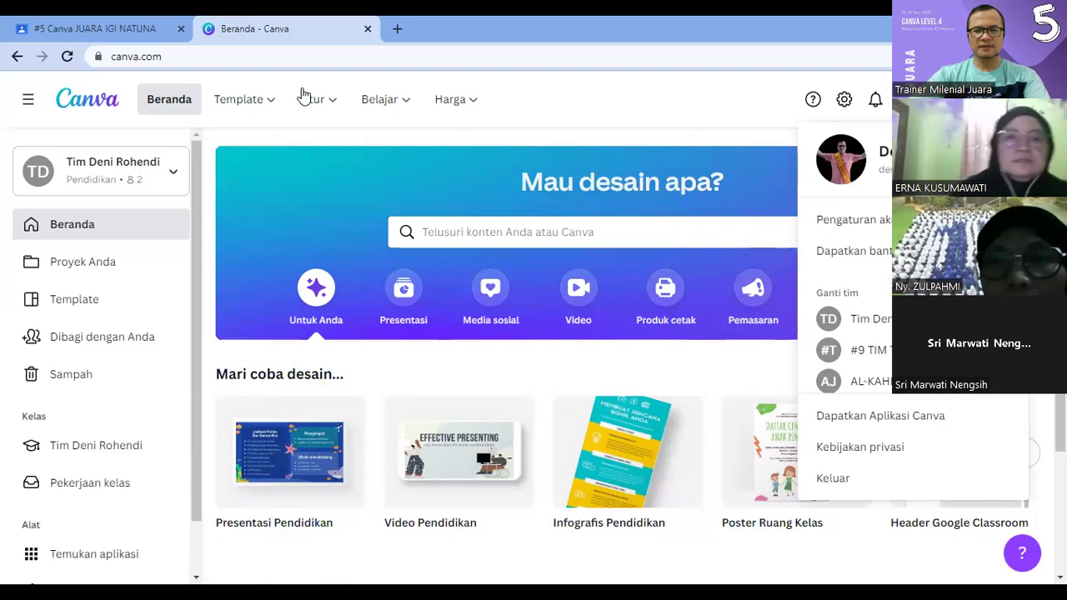
# Step: Switch the account to the GURU JUARA team
pyautogui.scroll(-5, 850, 292)
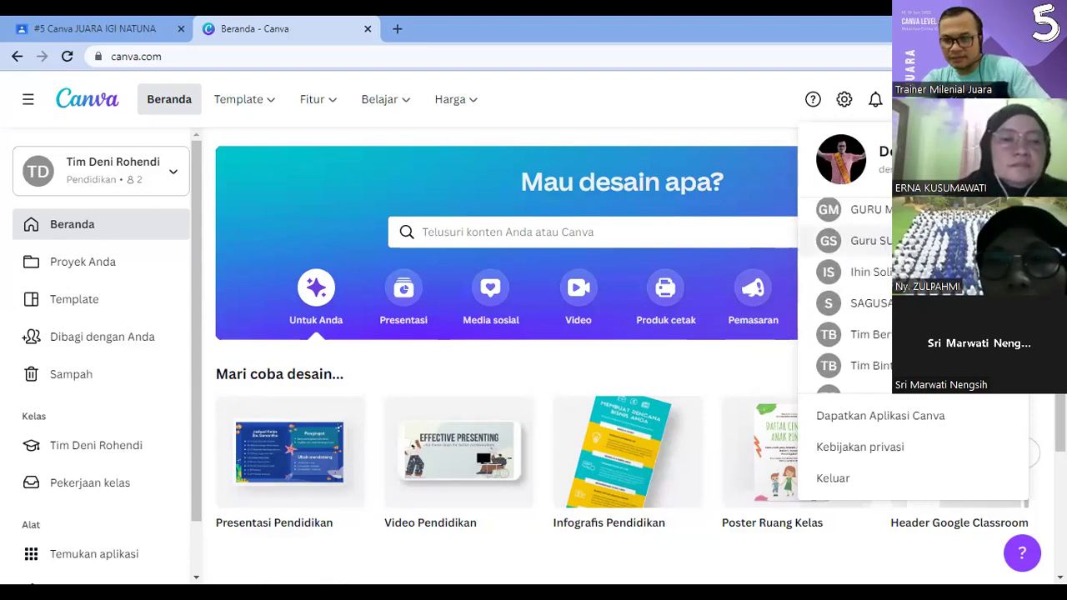
pyautogui.scroll(-5, 850, 291)
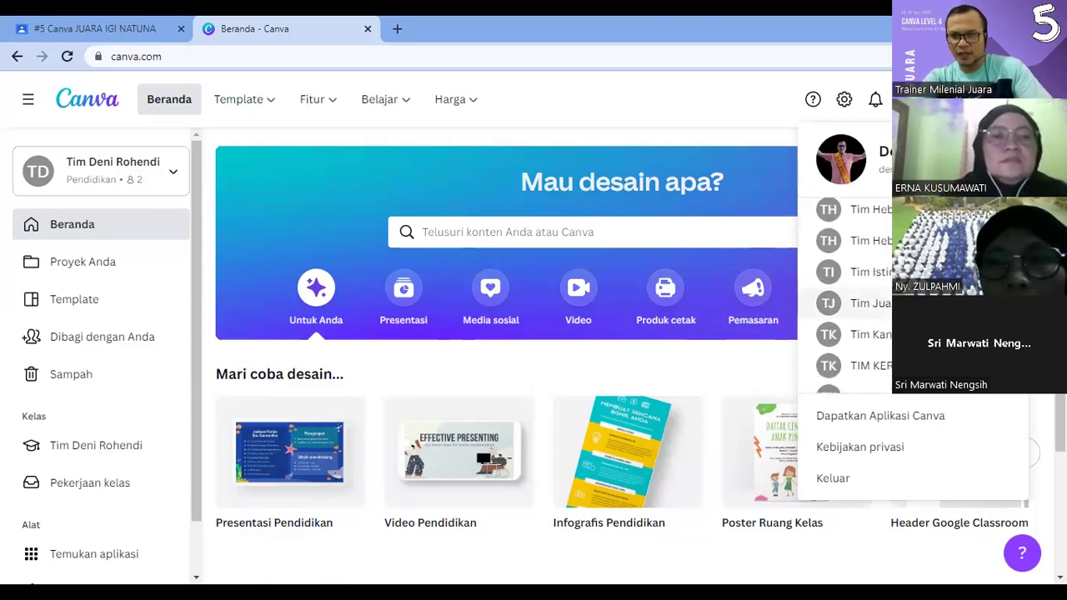
pyautogui.scroll(-5, 851, 292)
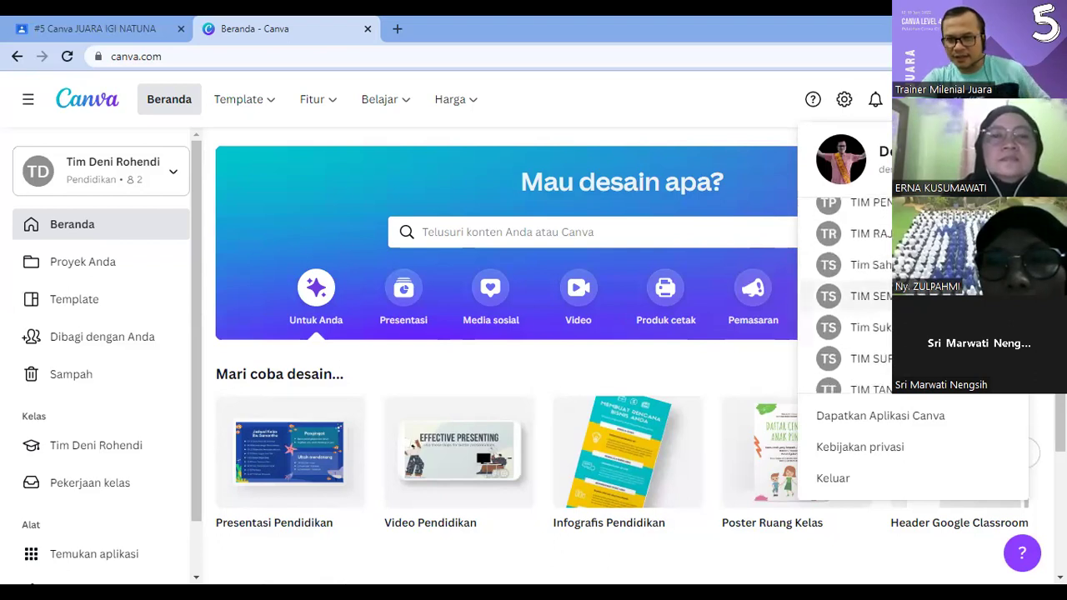
pyautogui.scroll(15, 850, 292)
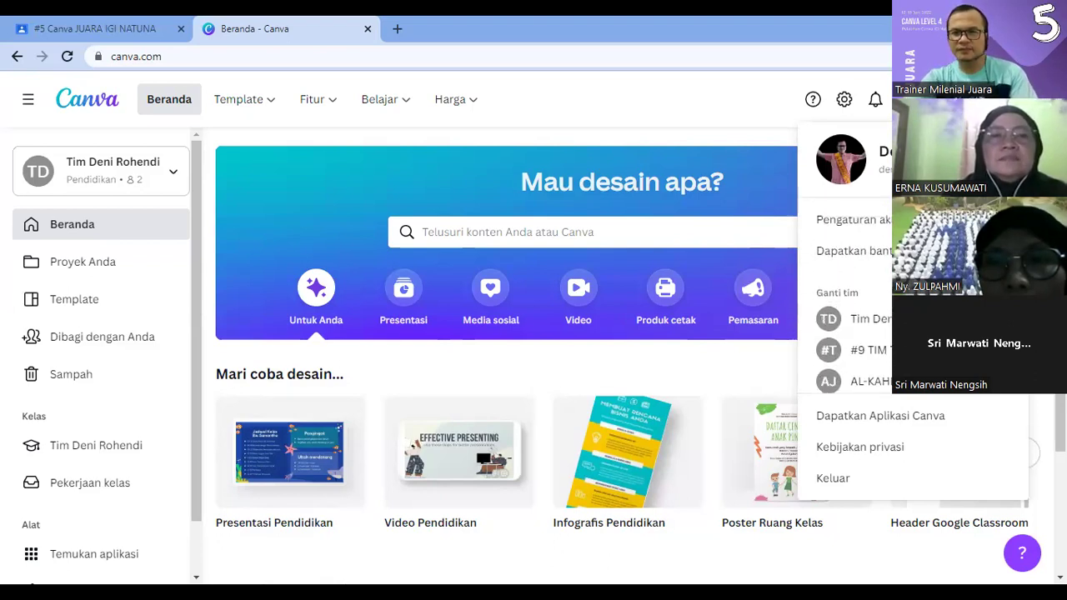
pyautogui.scroll(-5, 846, 295)
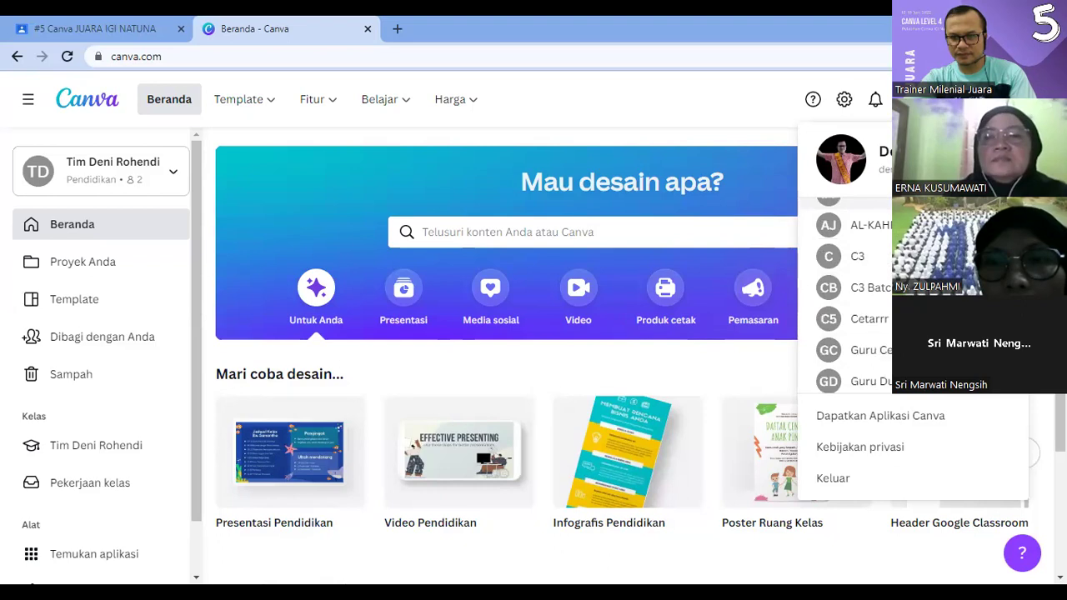
pyautogui.scroll(-2, 847, 283)
pyautogui.click(858, 334)
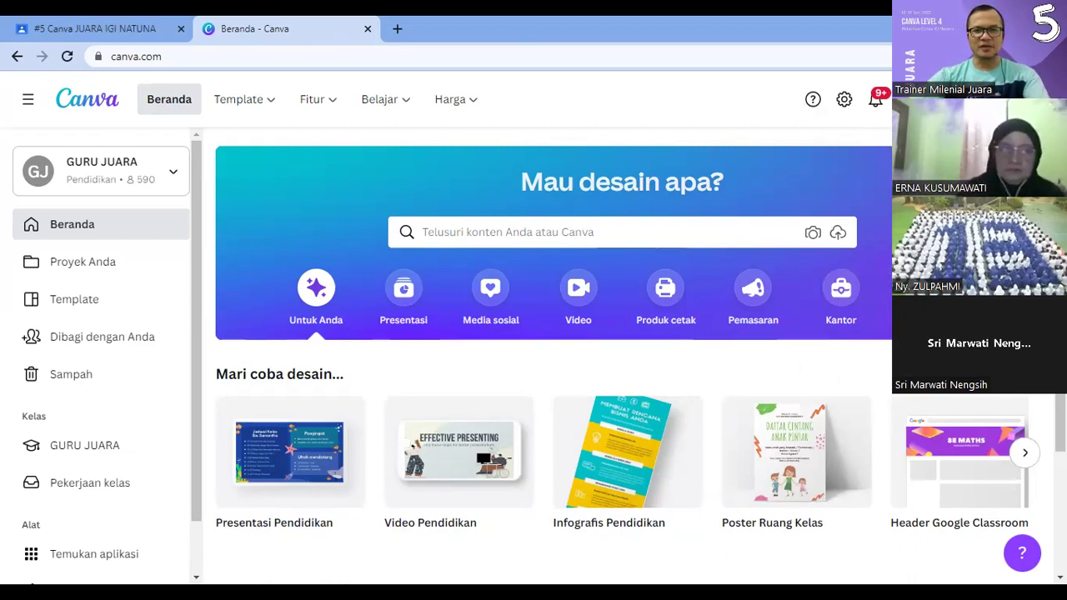
# Step: Search the design types for Instagram reels and create a new Reel Instagram design of 1080 × 1920 pixels
pyautogui.click(958, 99)
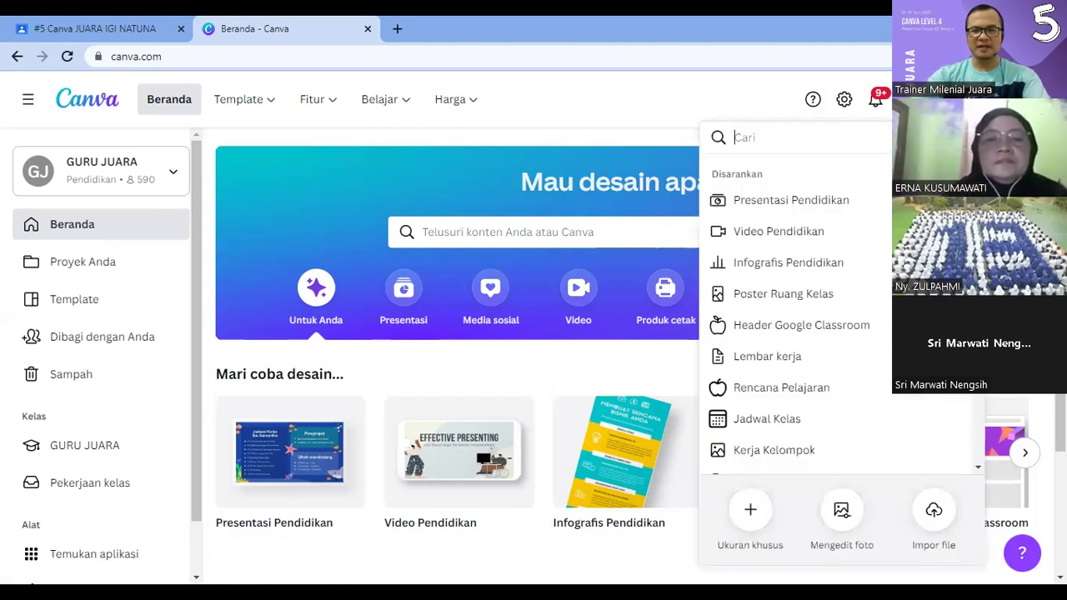
pyautogui.write('re')
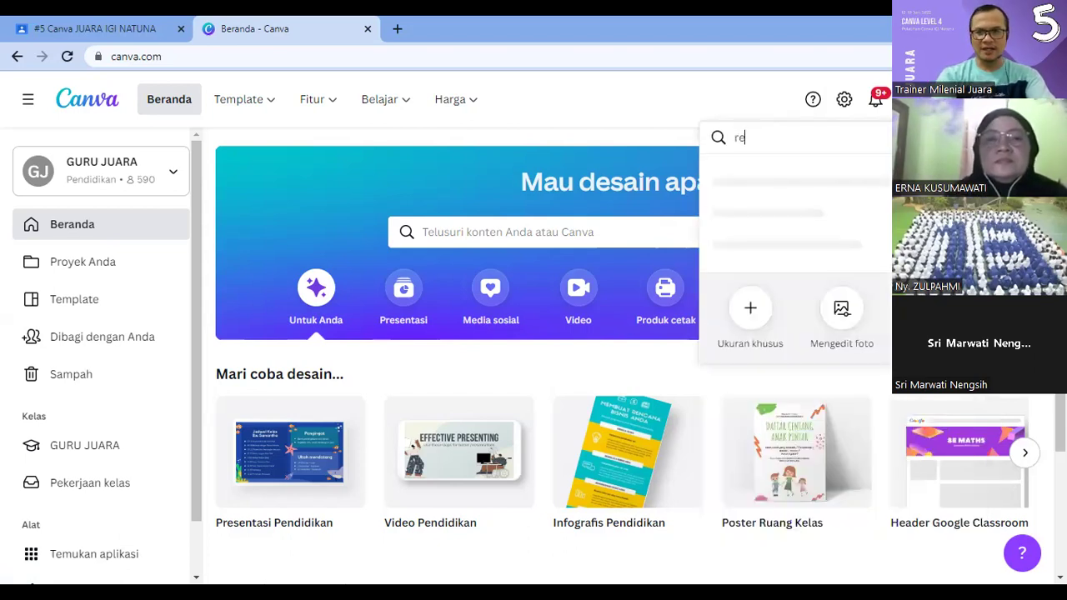
pyautogui.write('els')
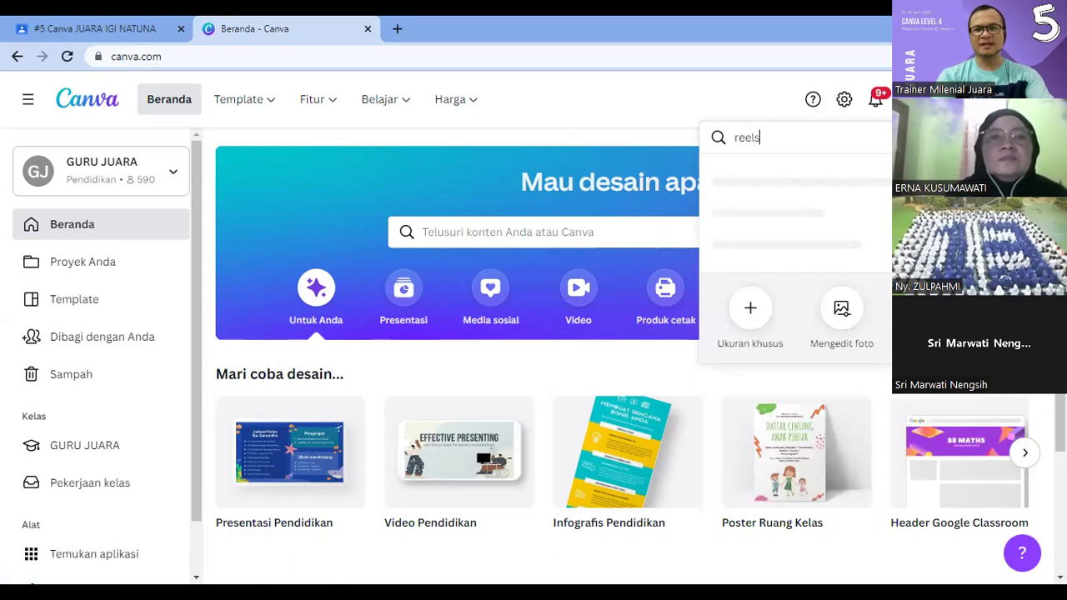
pyautogui.write(' instagram')
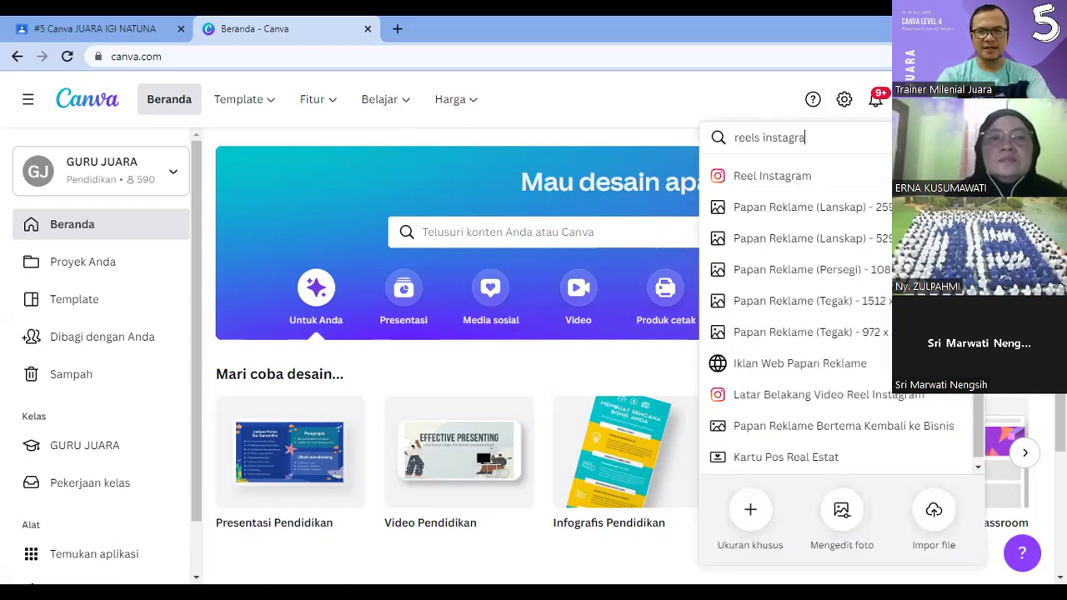
pyautogui.press('Down')
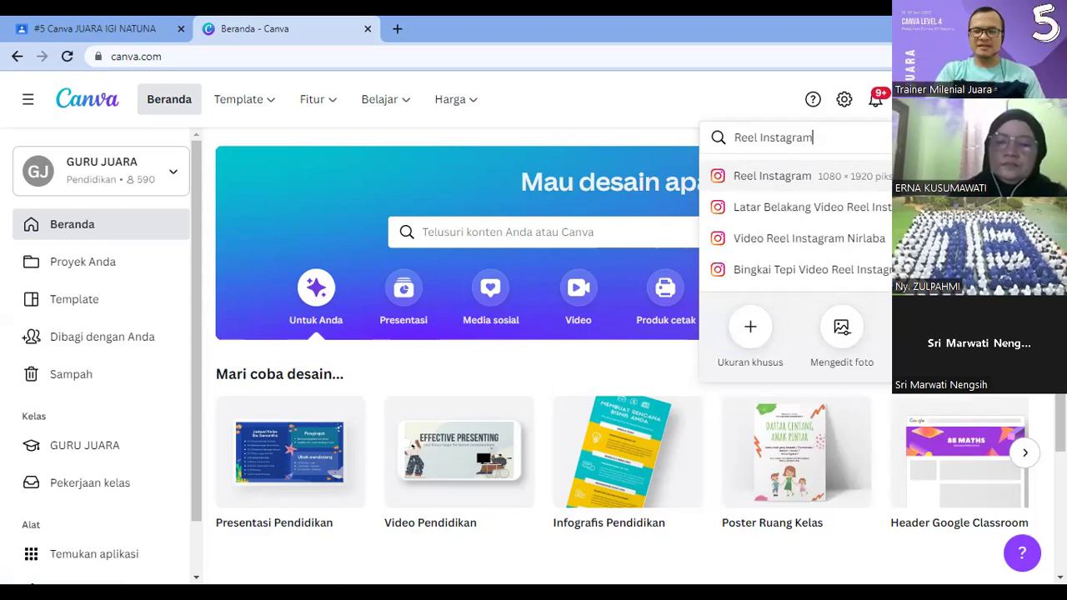
pyautogui.press('Return')
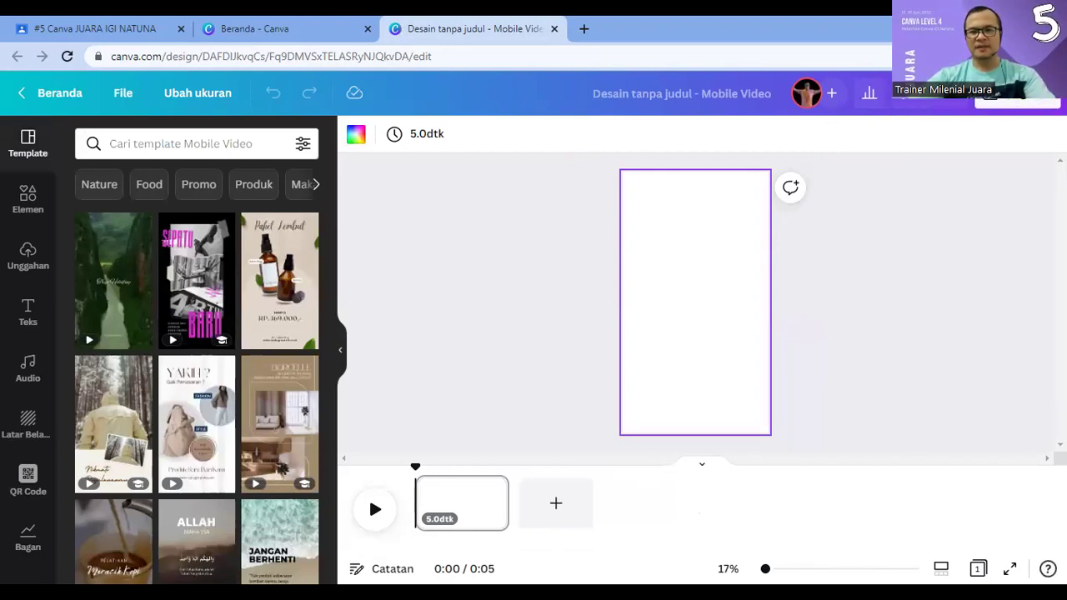
# Step: Rename the untitled design as "Energi Alternatif_IPA"
pyautogui.write('Energi')
pyautogui.write(' AI')
pyautogui.write('lt')
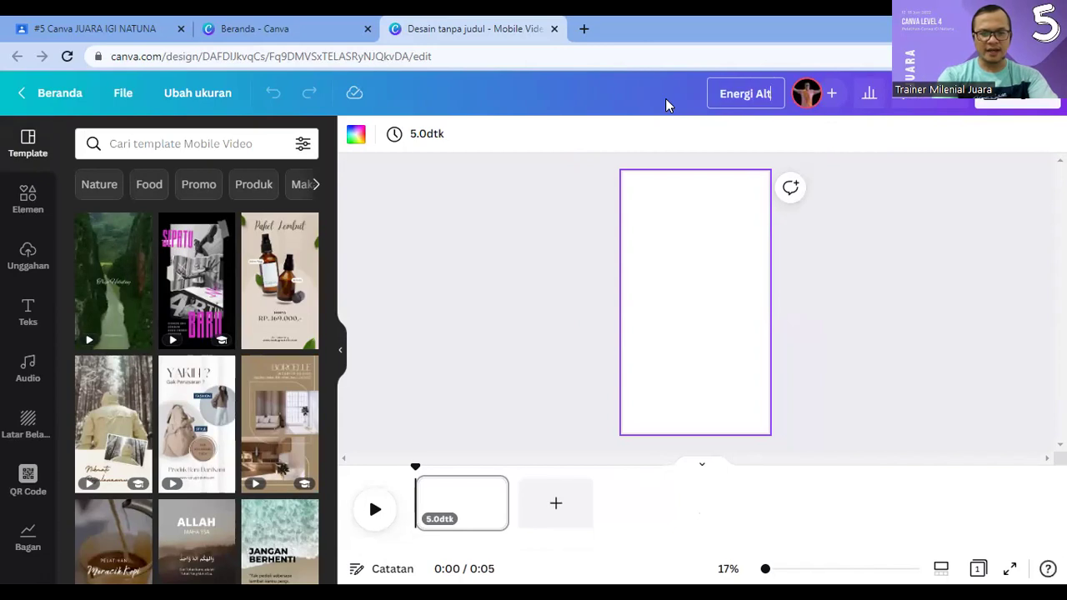
pyautogui.write('ernatif')
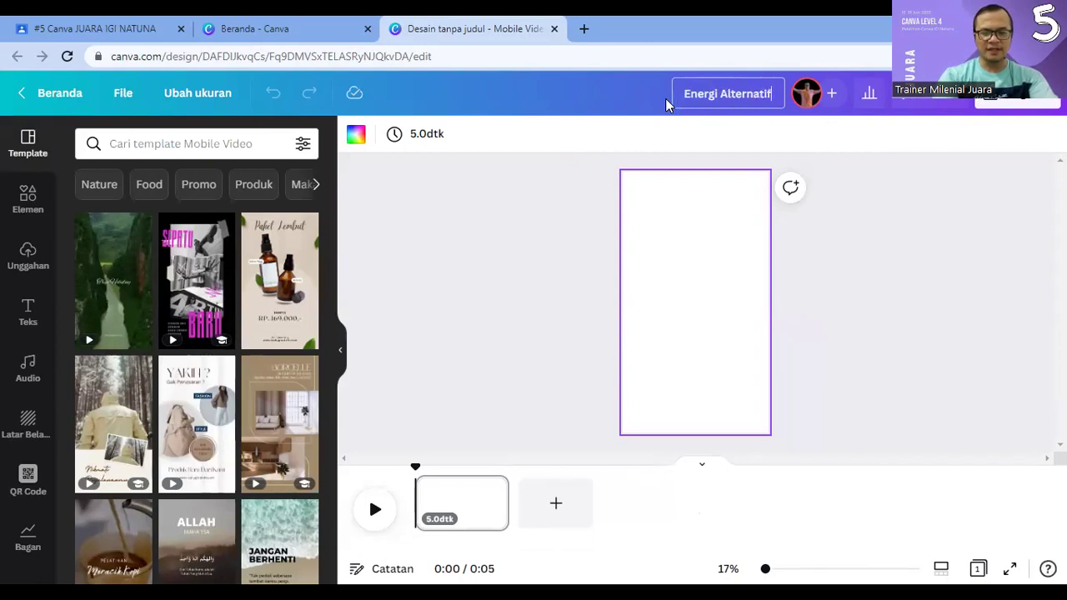
pyautogui.write('_IPA')
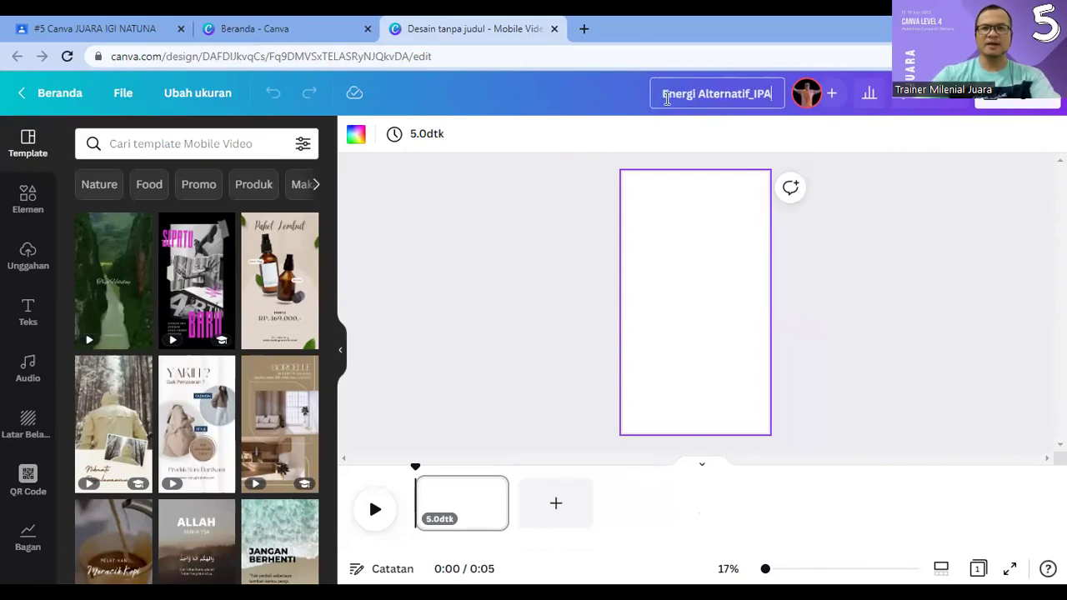
pyautogui.click(840, 265)
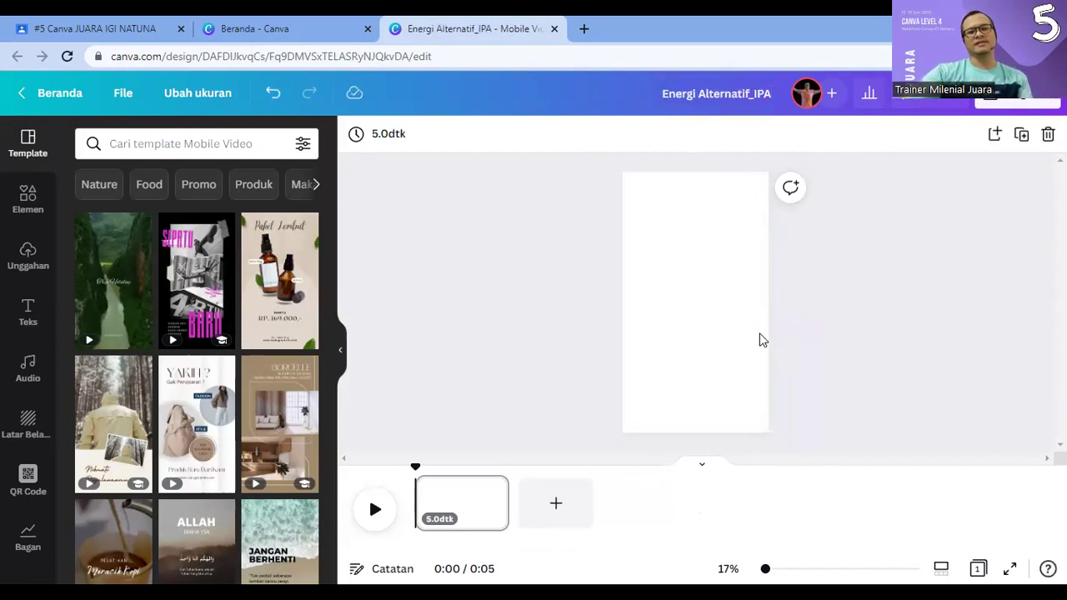
# Step: Browse the suggested mobile video templates and search them for "teknologi"
pyautogui.moveTo(766, 569)
pyautogui.mouseDown()
pyautogui.moveTo(784, 569)
pyautogui.moveTo(766, 568)
pyautogui.mouseUp()
pyautogui.click(874, 353)
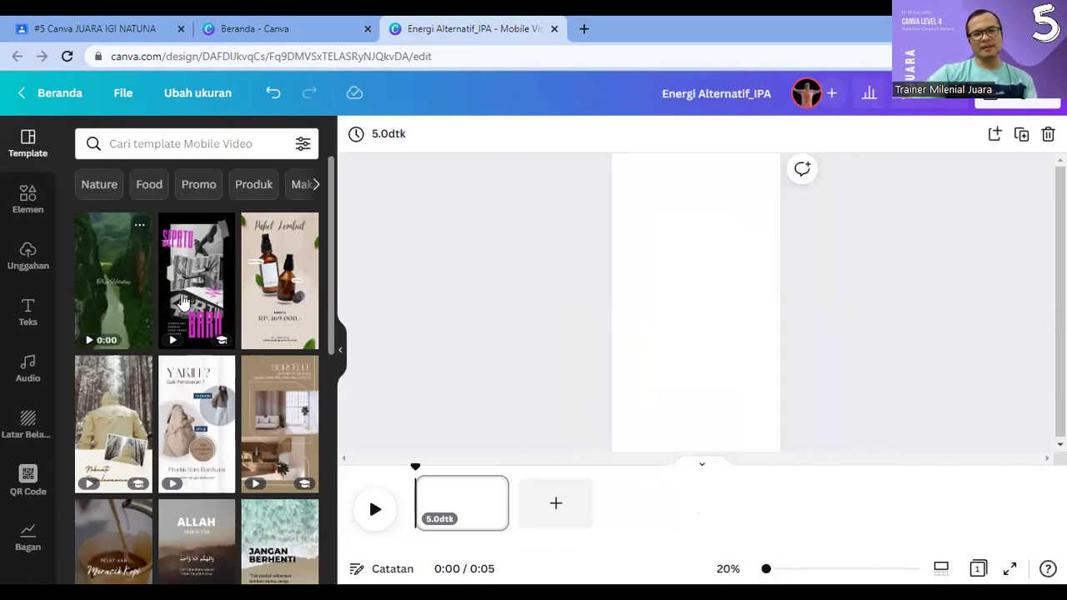
pyautogui.scroll(-10, 274, 411)
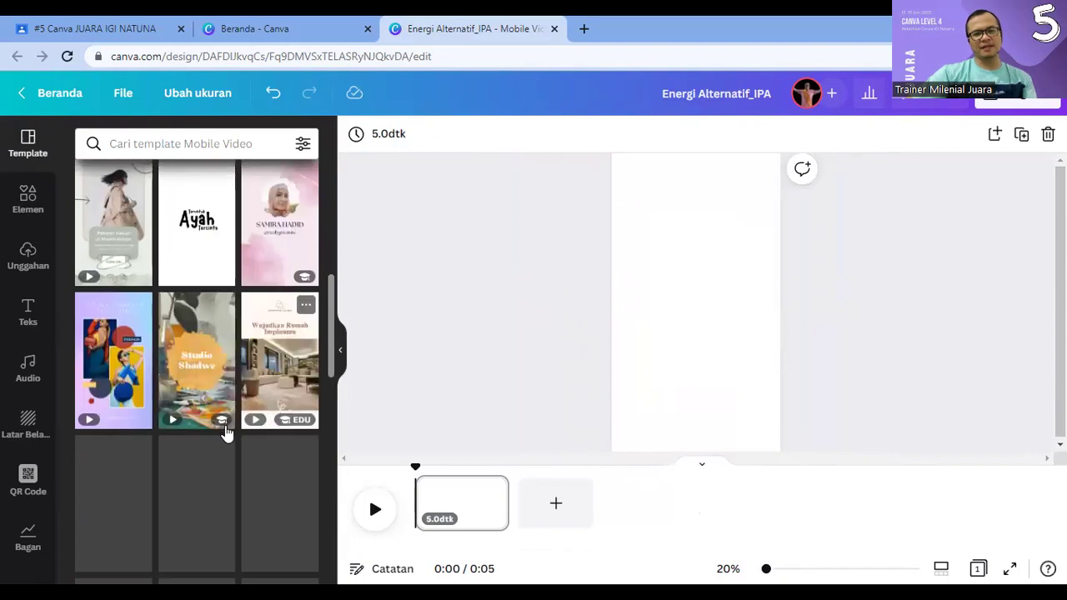
pyautogui.scroll(-10, 221, 435)
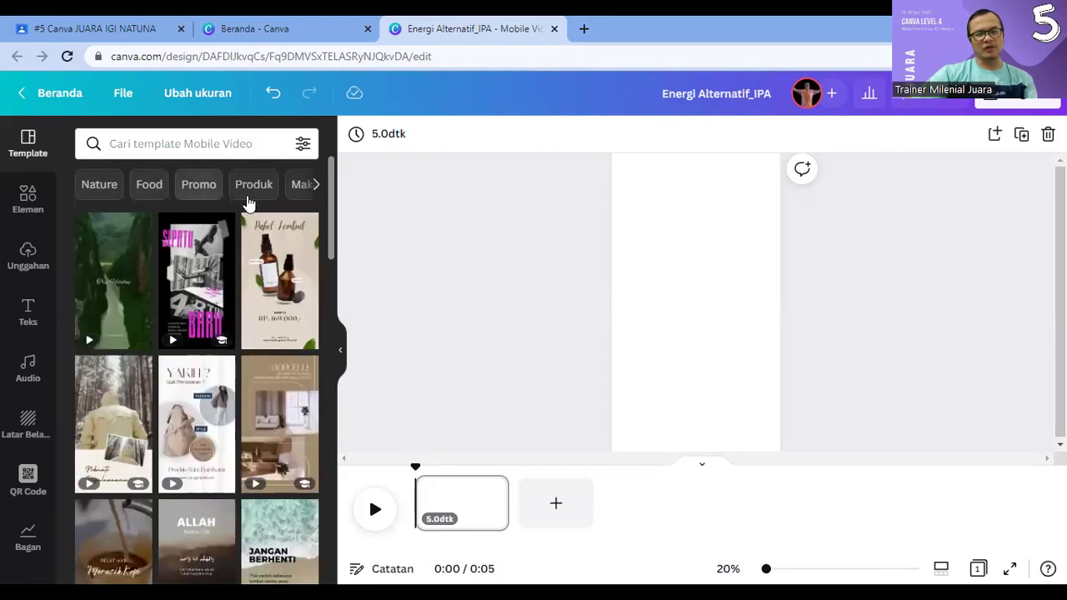
pyautogui.click(204, 148)
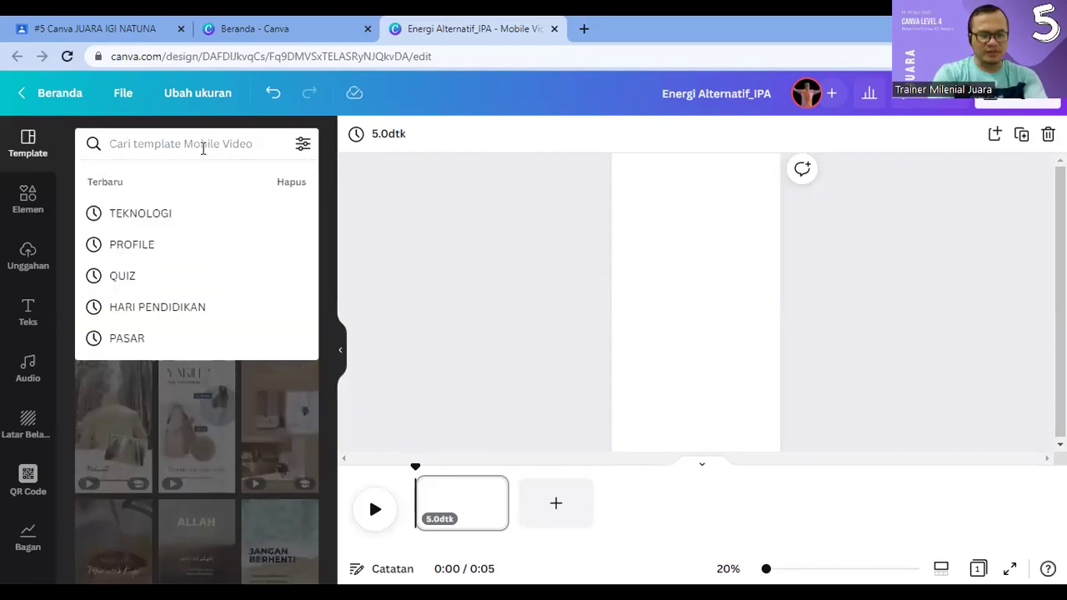
pyautogui.write('teknologi')
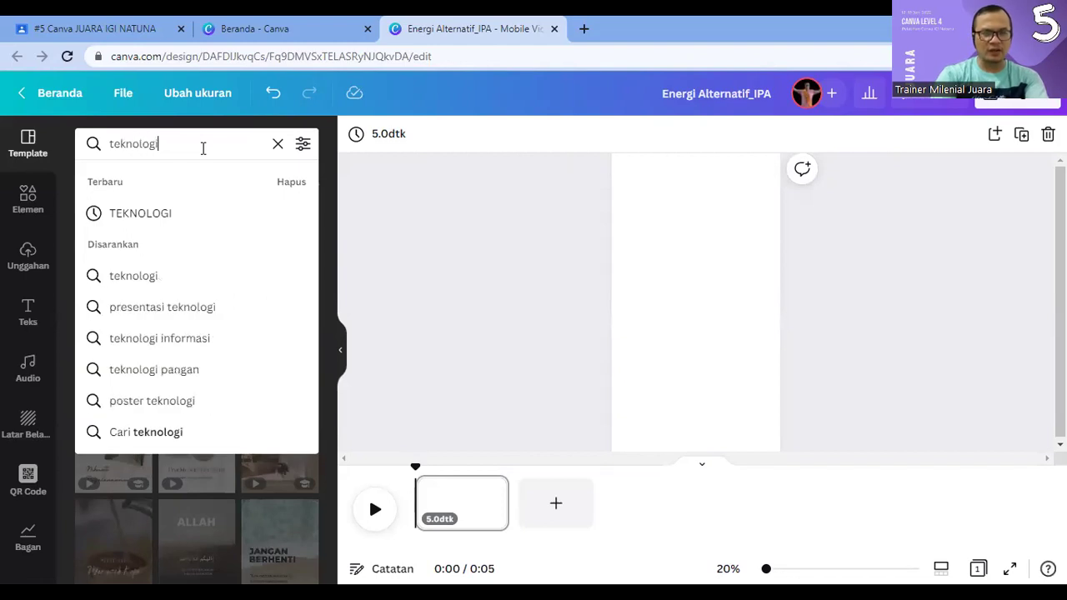
pyautogui.press('Return')
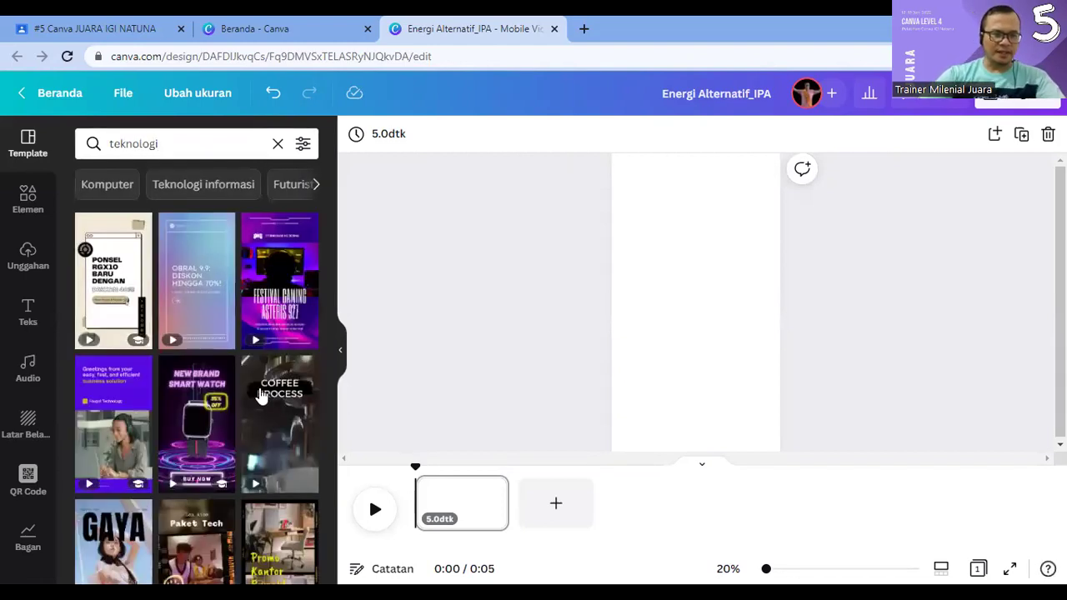
# Step: Find the "Learning Crypto Trading" template among the teknologi results and apply it to the blank page
pyautogui.scroll(-5, 248, 359)
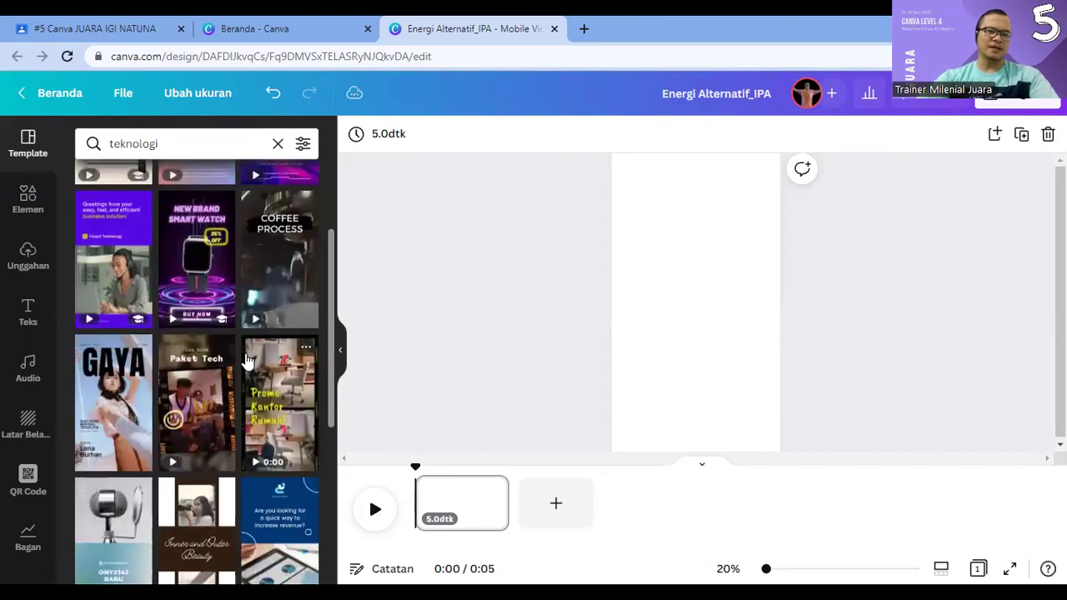
pyautogui.scroll(5, 248, 358)
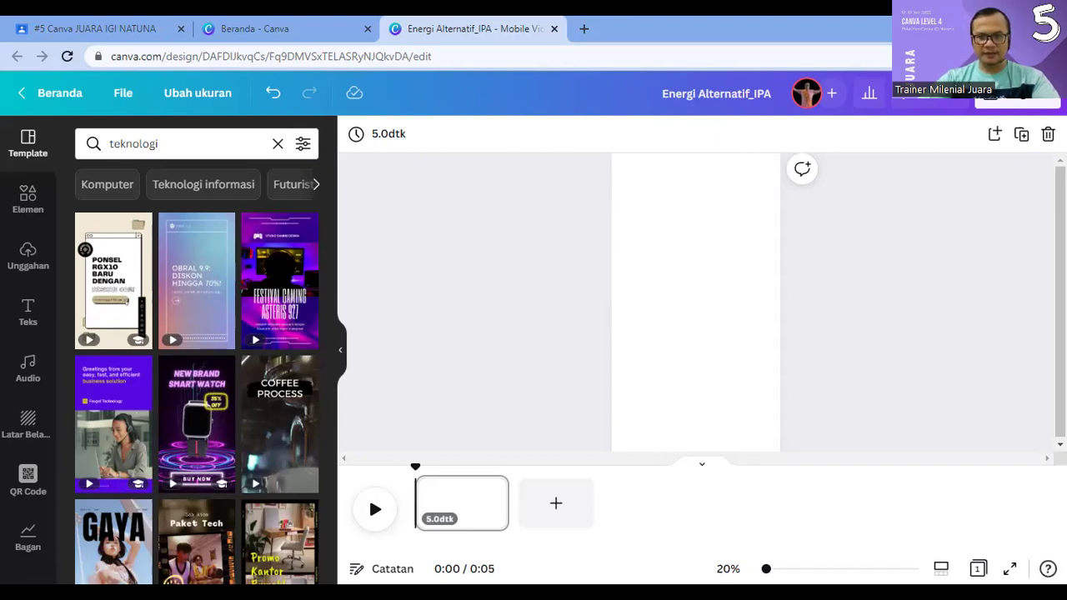
pyautogui.scroll(-4, 242, 369)
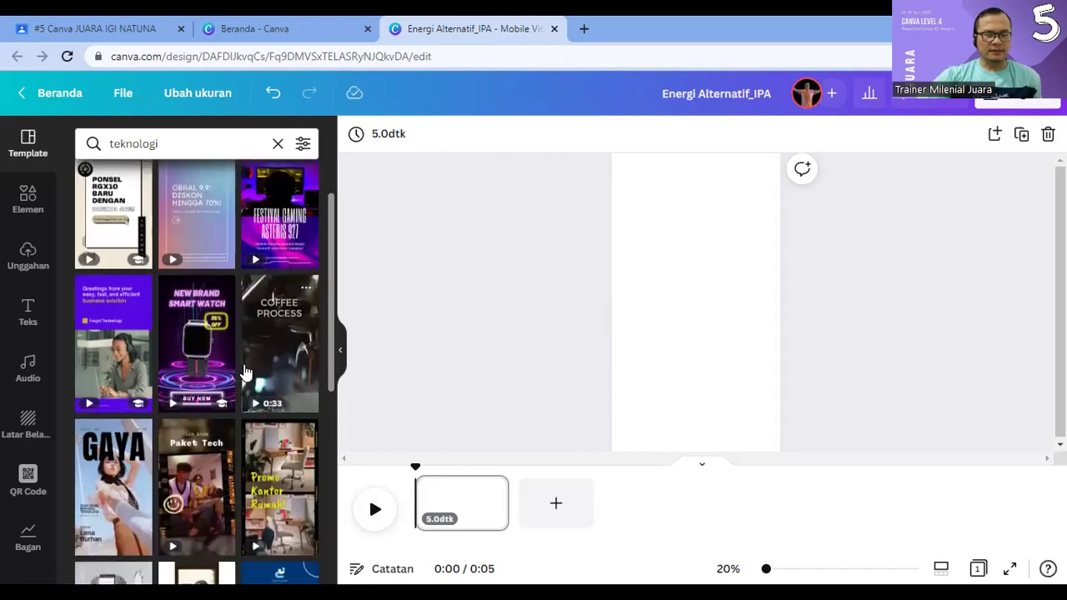
pyautogui.scroll(-3, 246, 375)
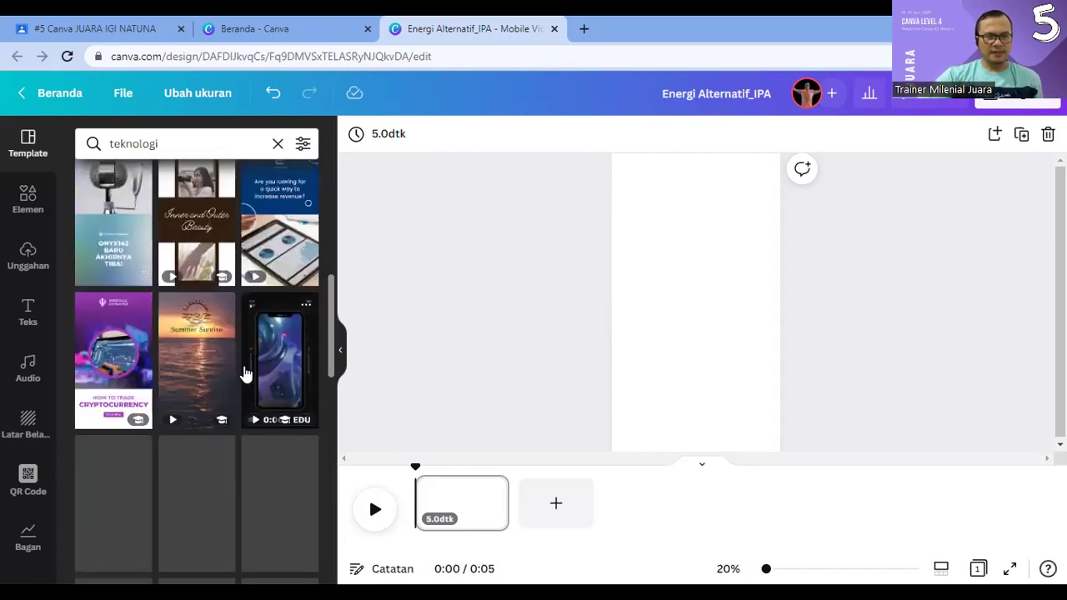
pyautogui.scroll(-2, 246, 375)
pyautogui.scroll(-5, 247, 375)
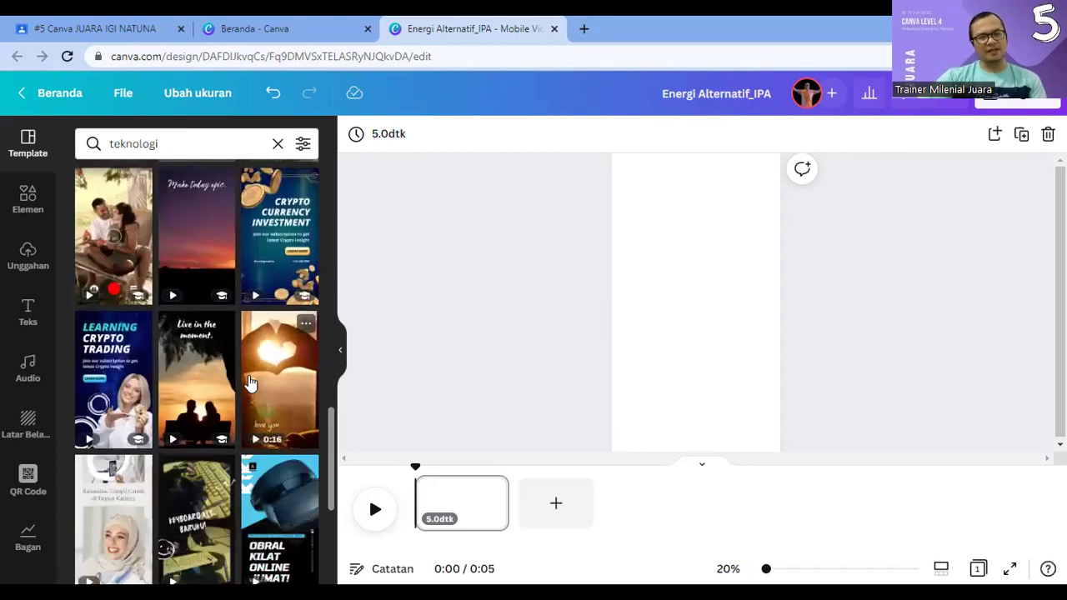
pyautogui.scroll(-3, 248, 379)
pyautogui.scroll(3, 248, 382)
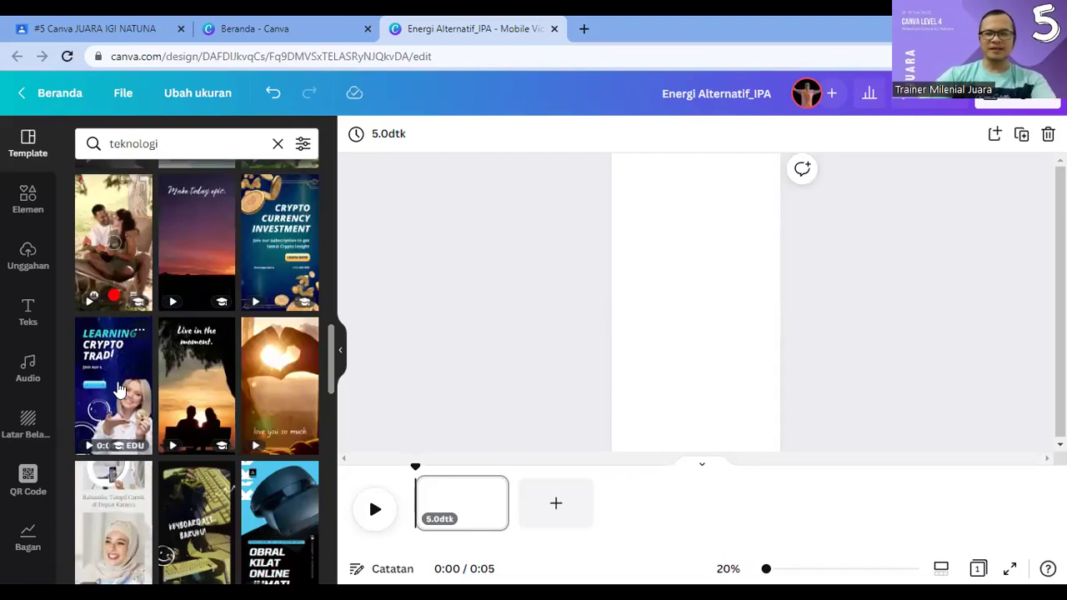
pyautogui.click(116, 388)
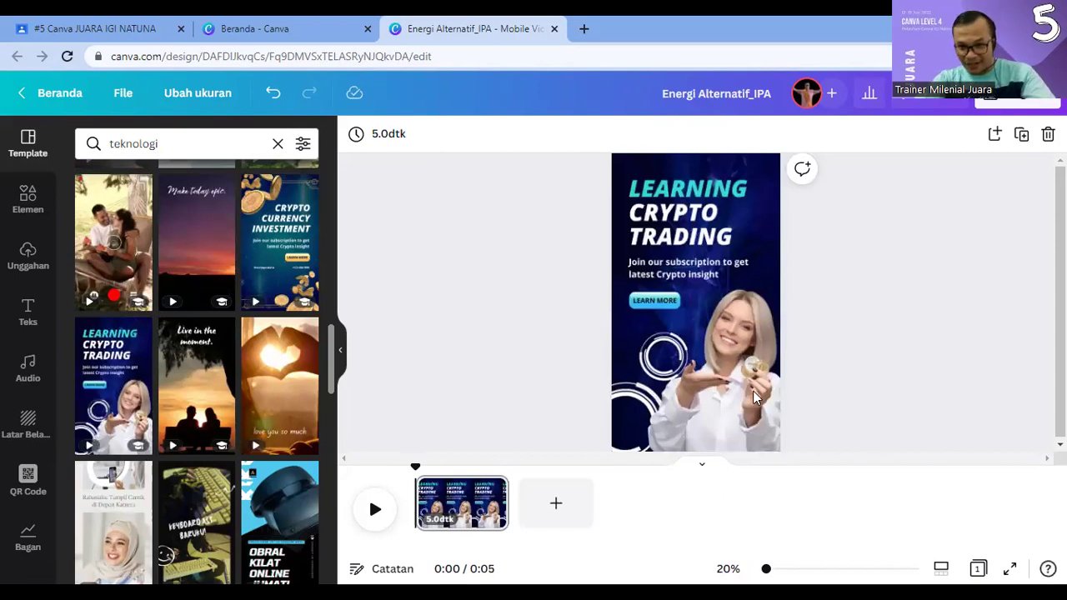
# Step: Try selecting the template's "Crypto Trading" heading and the overlay video, and undo the video's shift on the page
pyautogui.click(702, 242)
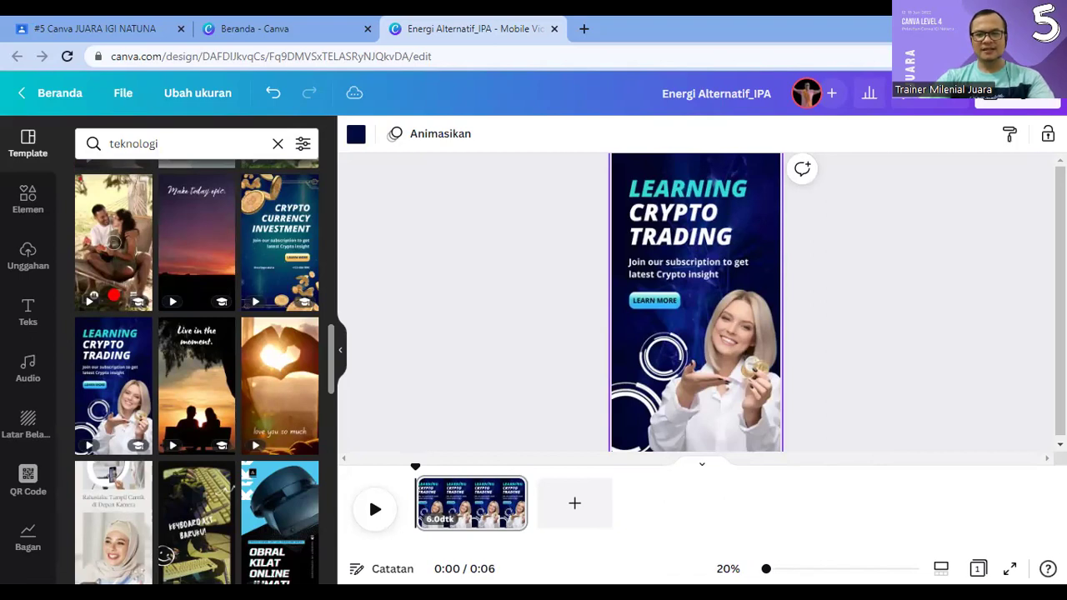
pyautogui.press('Escape')
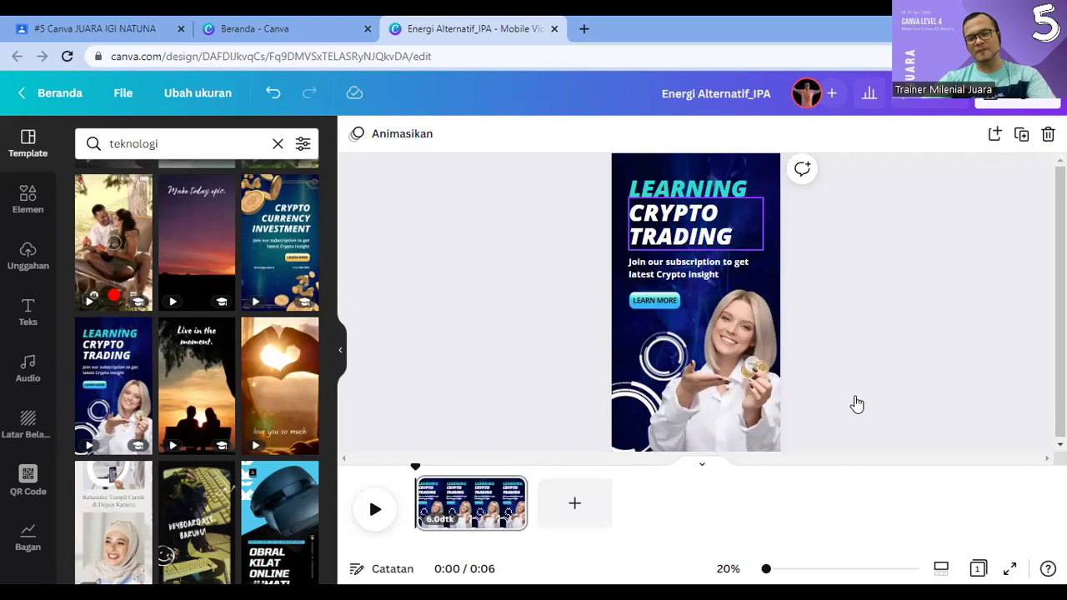
pyautogui.click(715, 215)
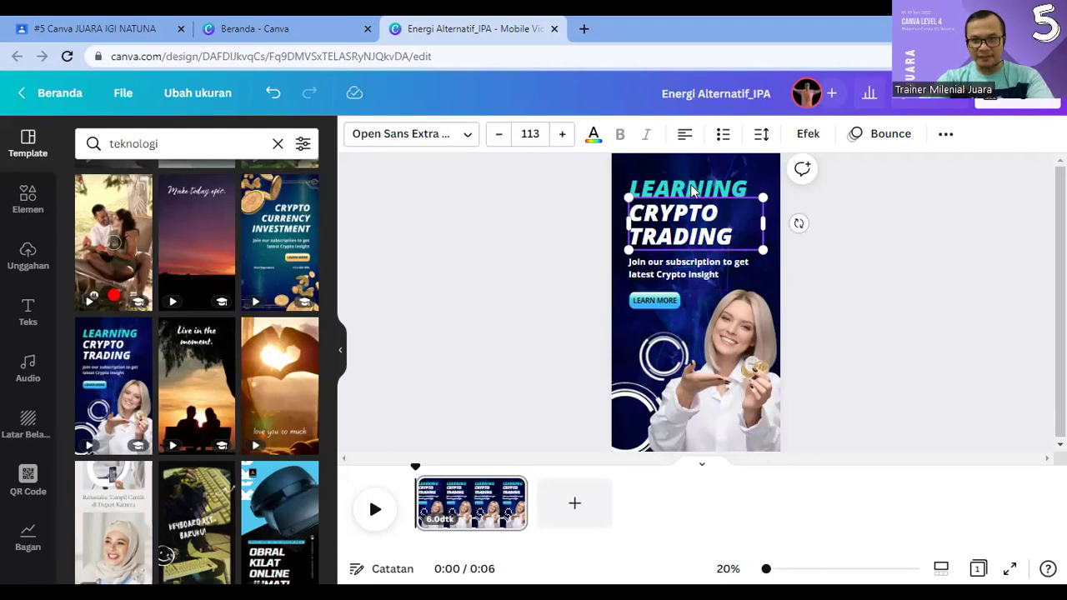
pyautogui.click(696, 375)
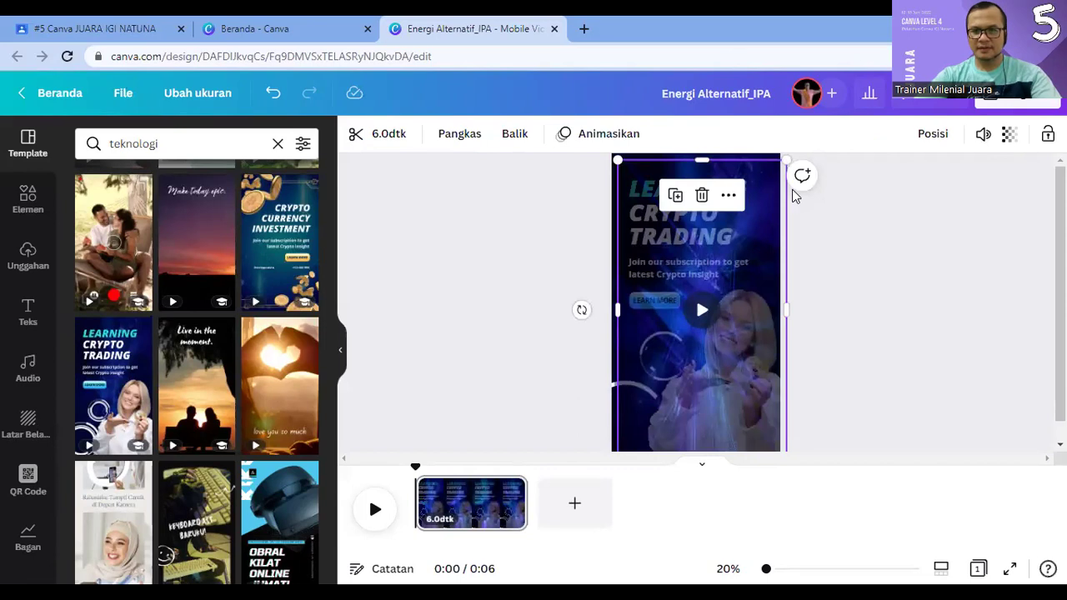
pyautogui.click(856, 365)
pyautogui.click(700, 333)
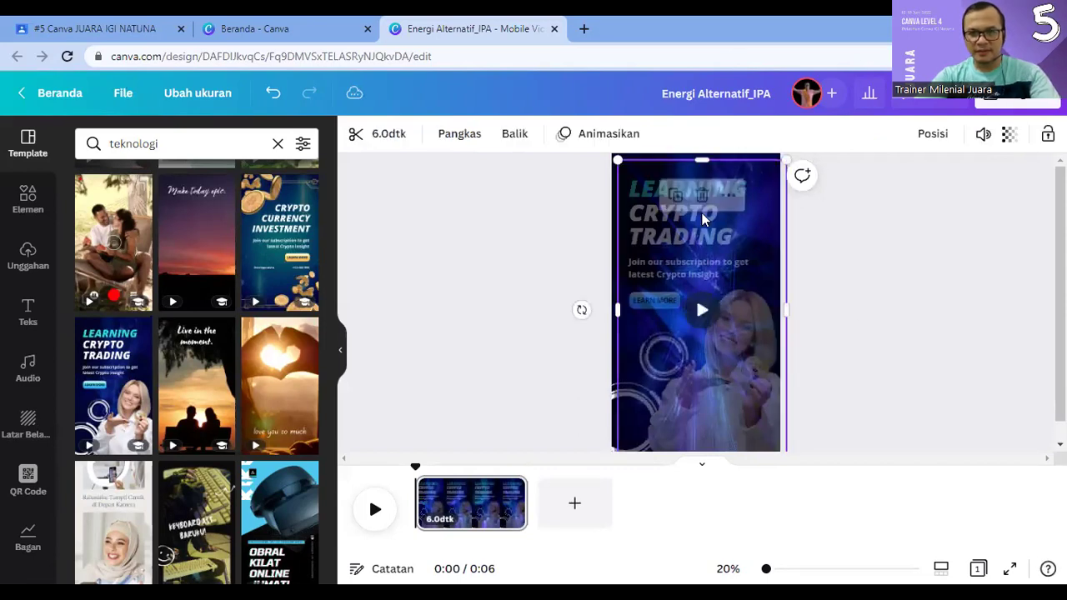
pyautogui.click(458, 233)
pyautogui.click(273, 93)
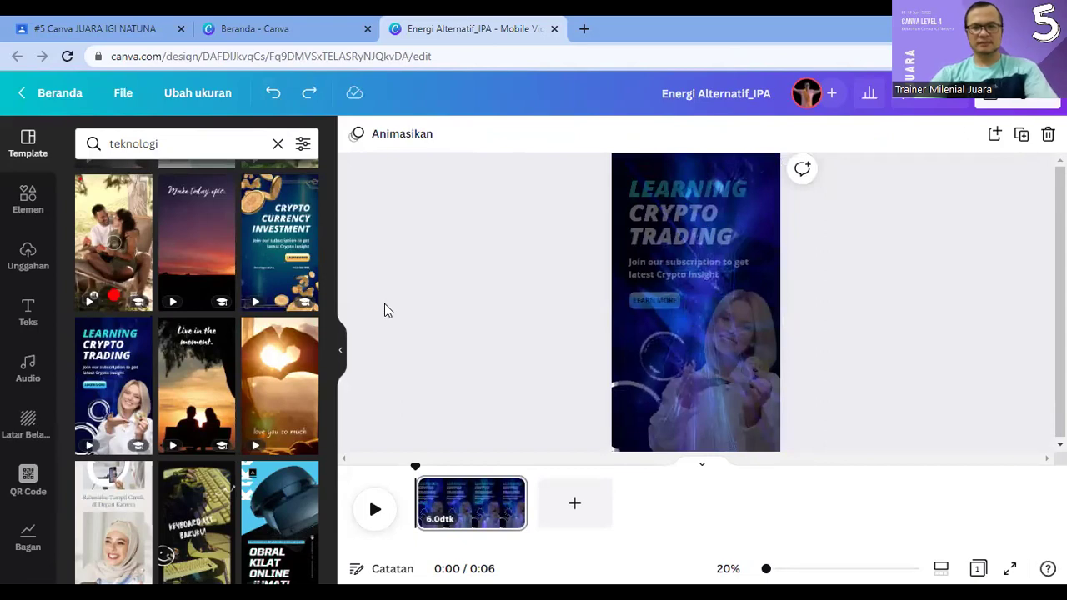
# Step: Replace the turquoise "LEARNING" heading line with "APAKAH"
pyautogui.click(270, 95)
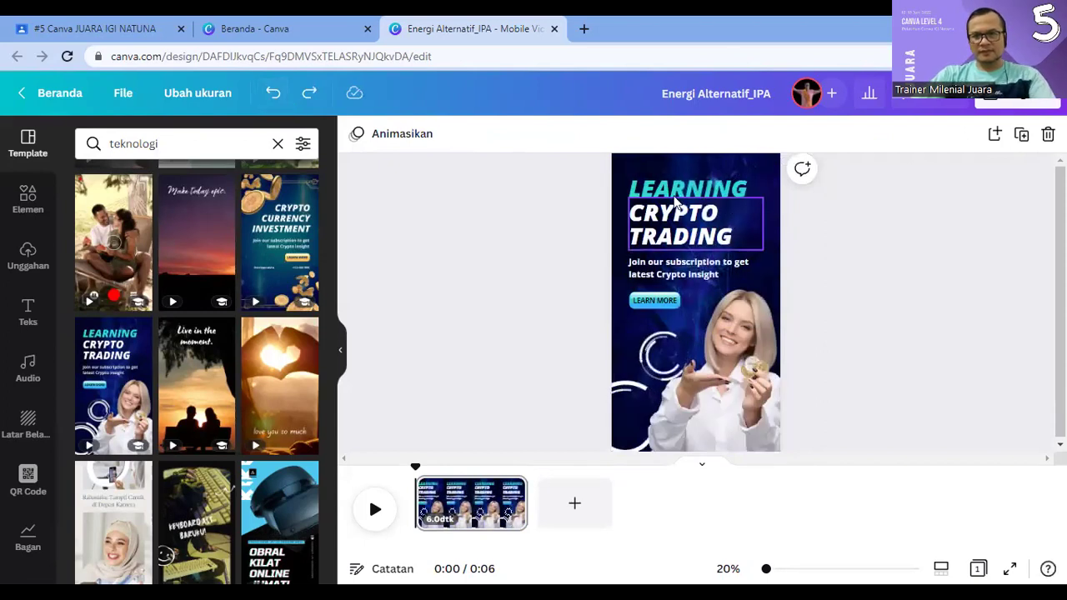
pyautogui.click(677, 204)
pyautogui.click(677, 192)
pyautogui.click(675, 190)
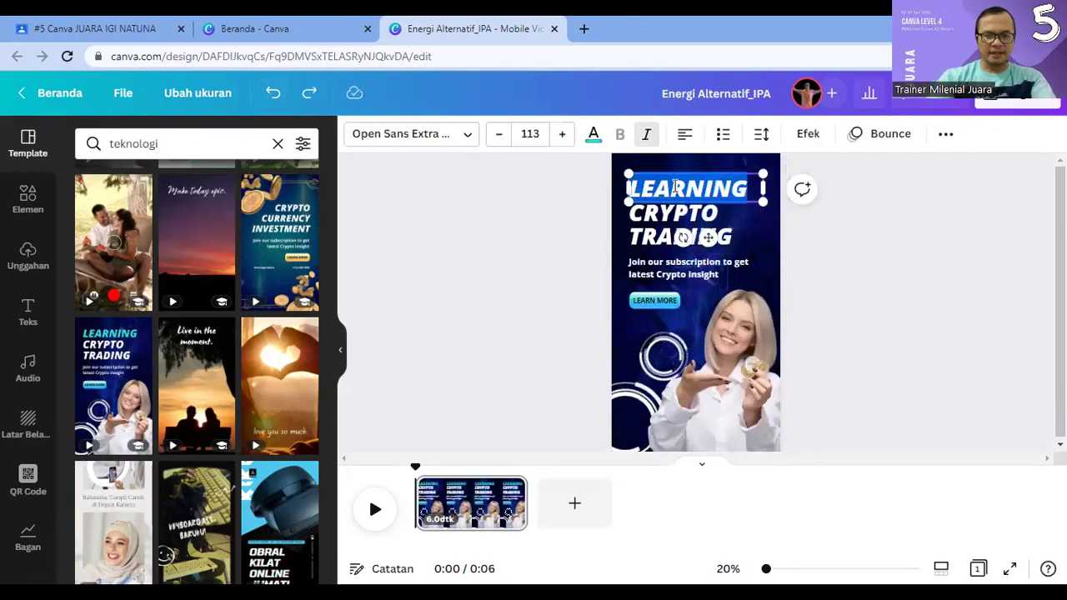
pyautogui.write('APAKAH')
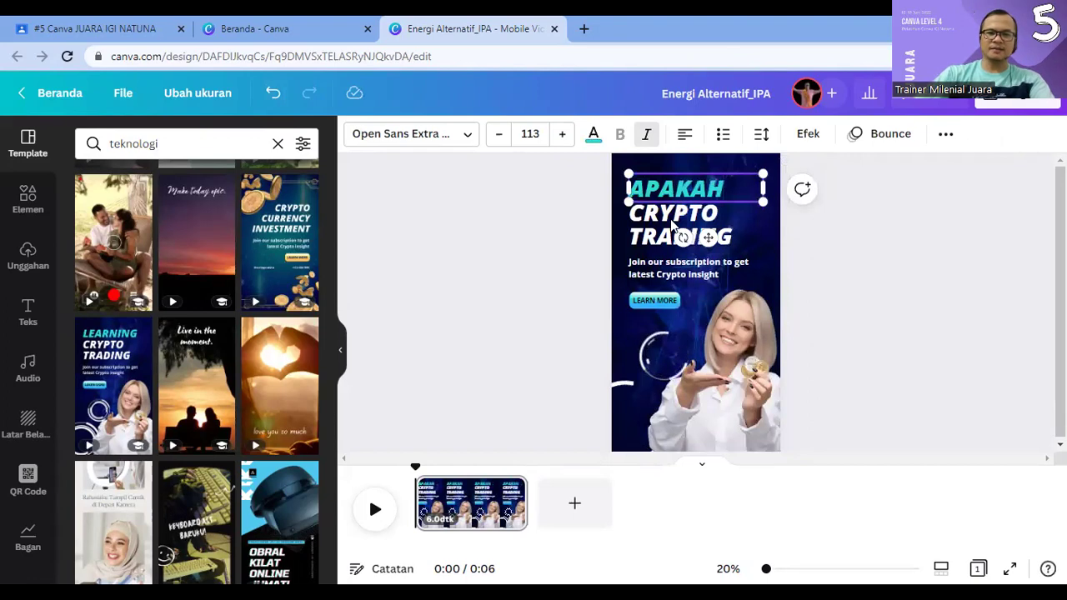
# Step: Replace the white "CRYPTO TRADING" heading with "ENERGI DI ALAM AKAN HABIS?"
pyautogui.doubleClick(671, 221)
pyautogui.write('ENERGI AKAN HABIS?')
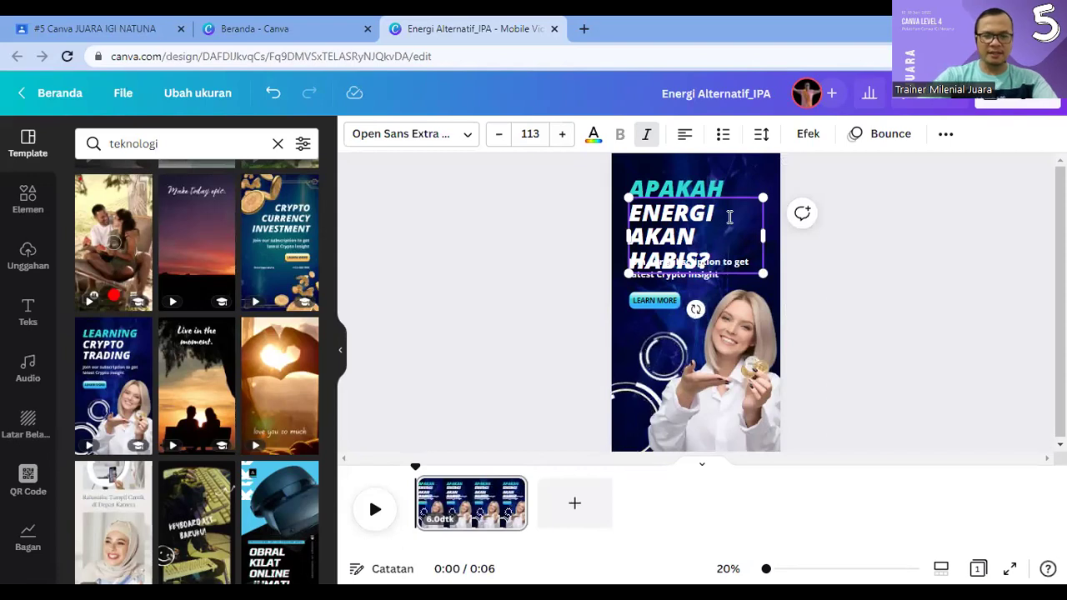
pyautogui.write('ALAM')
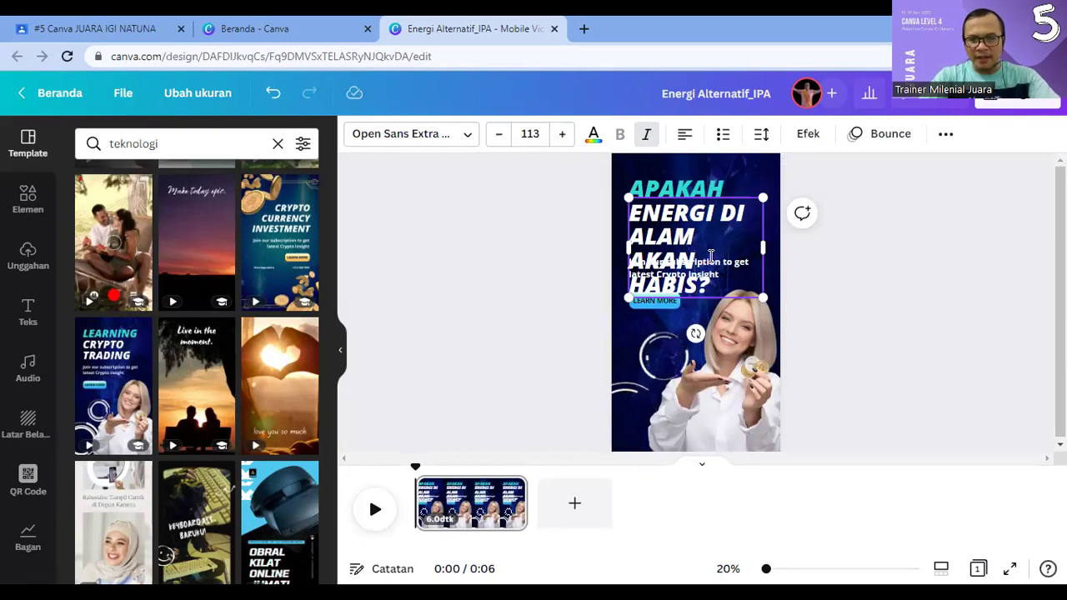
pyautogui.press('BackSpace')
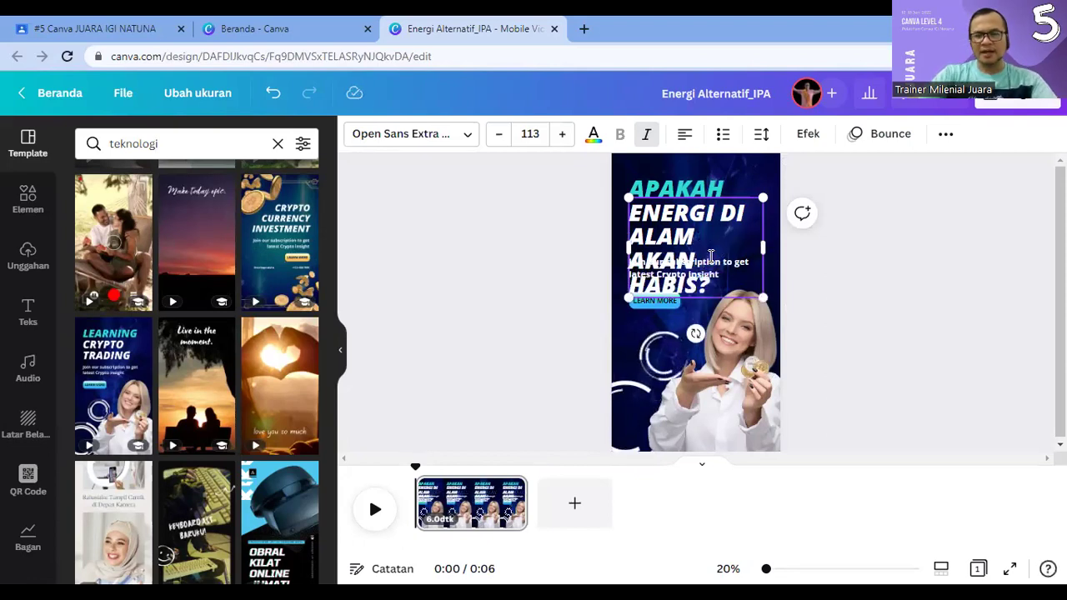
# Step: Reposition the white "ENERGI DI ALAM AKAN HABIS?" heading directly beneath "APAKAH", roughly in line with its left edge
pyautogui.moveTo(762, 249); pyautogui.dragTo(779, 243)
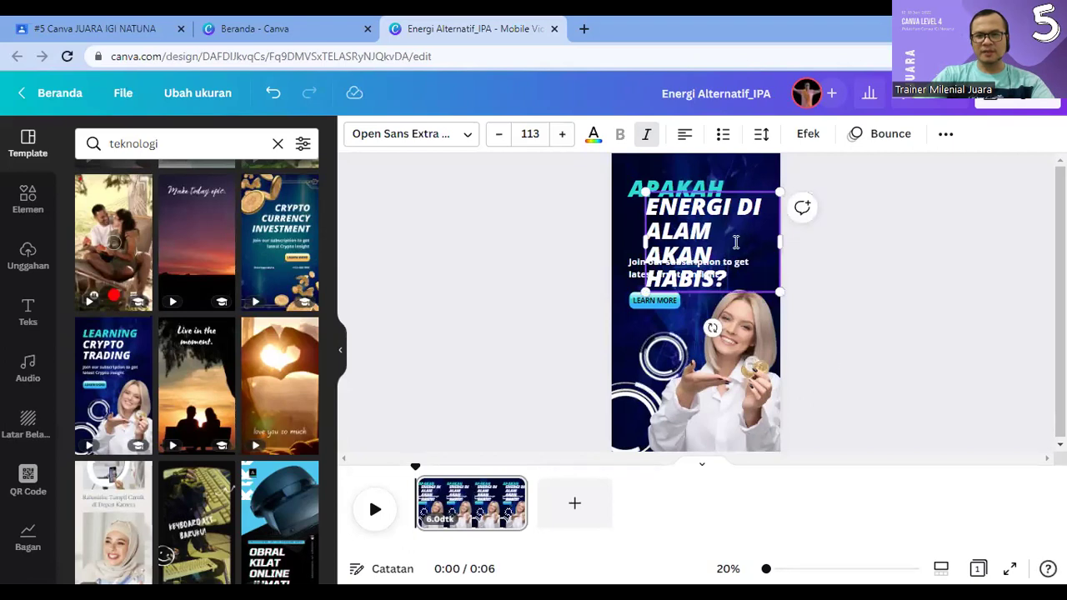
pyautogui.click(842, 354)
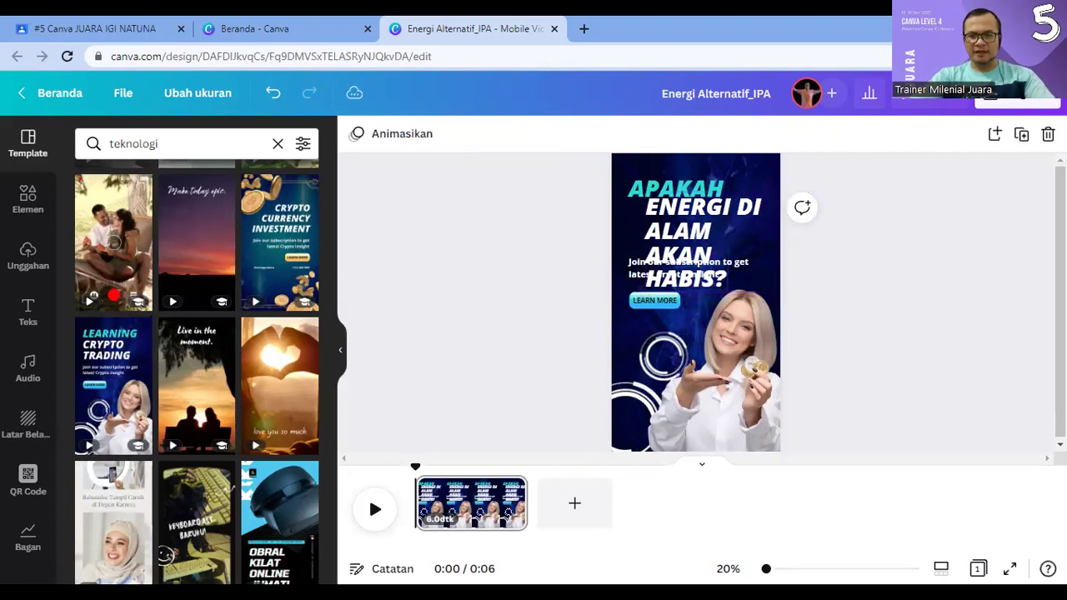
pyautogui.click(776, 569)
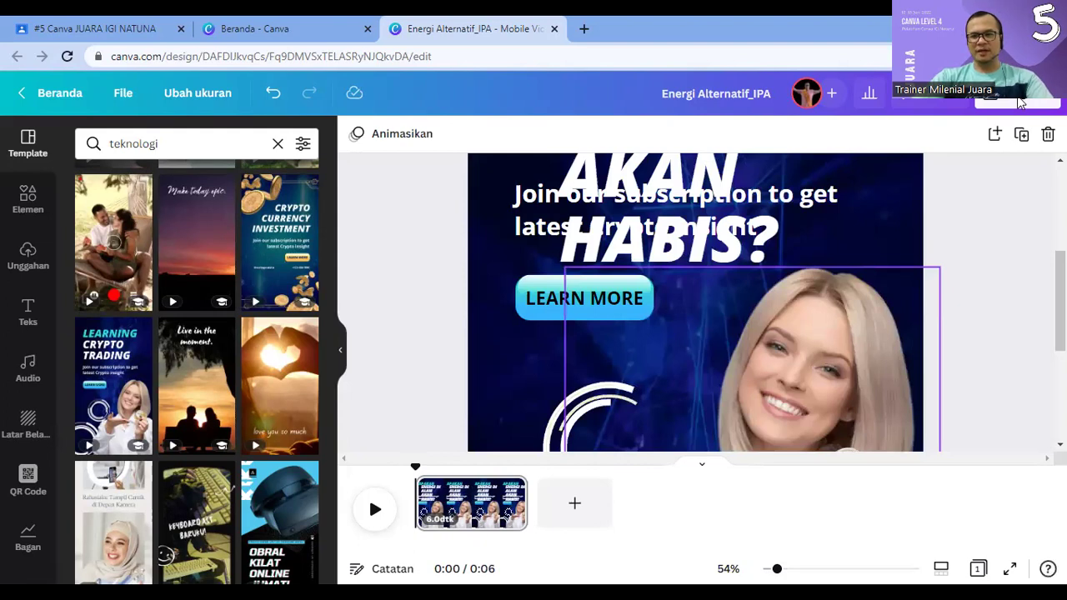
pyautogui.scroll(3, 608, 345)
pyautogui.click(608, 345)
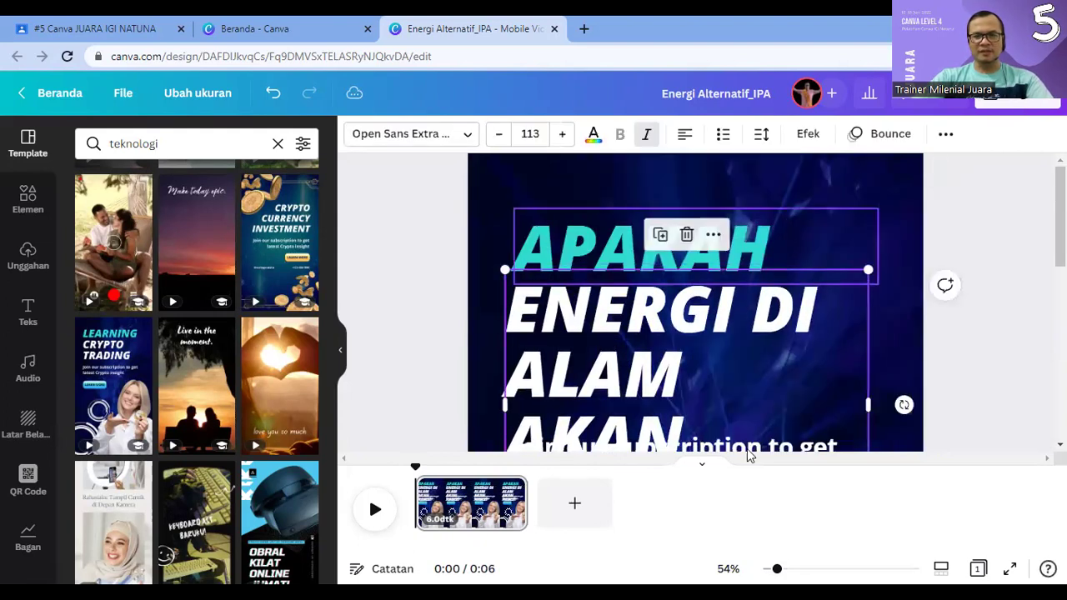
pyautogui.scroll(-2, 695, 301)
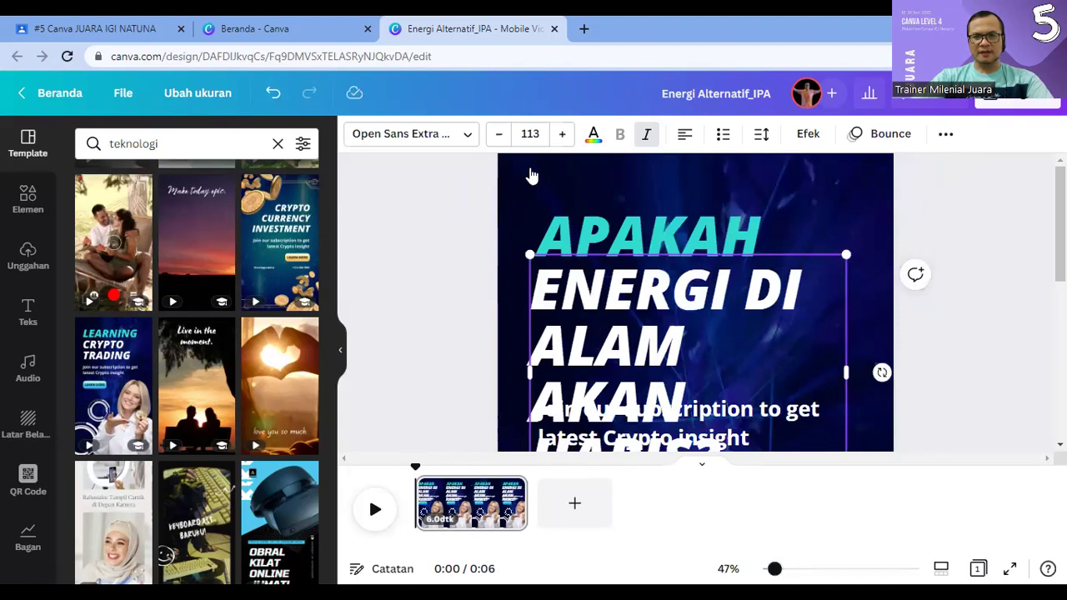
pyautogui.scroll(-2, 532, 176)
pyautogui.scroll(-1, 534, 135)
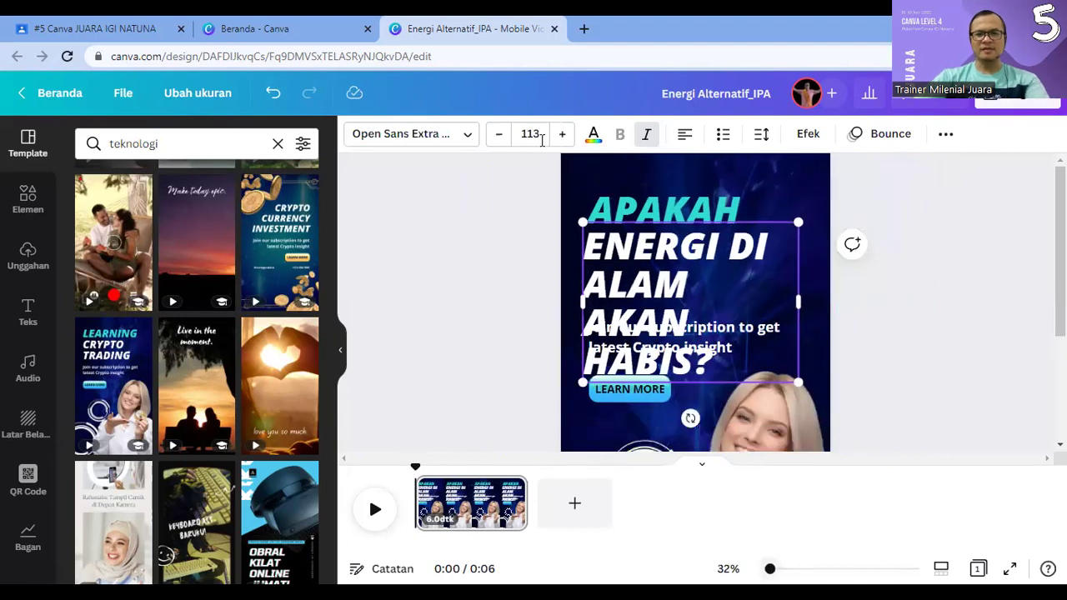
# Step: Set the white heading's font size to 90 and narrow its text box to fit the three lines
pyautogui.click(533, 136)
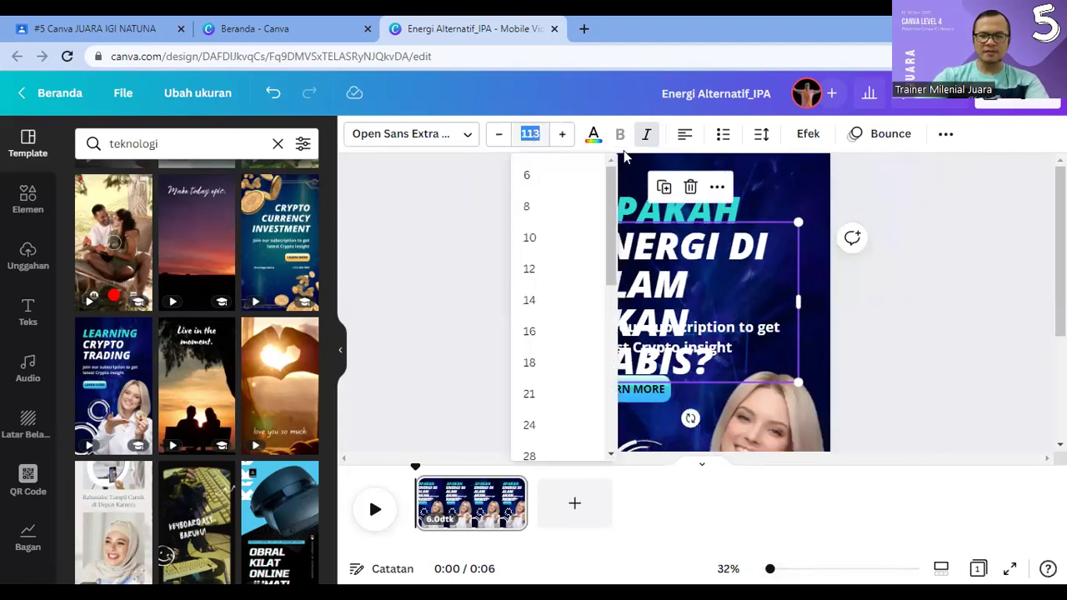
pyautogui.write('90')
pyautogui.press('Return')
pyautogui.click(979, 345)
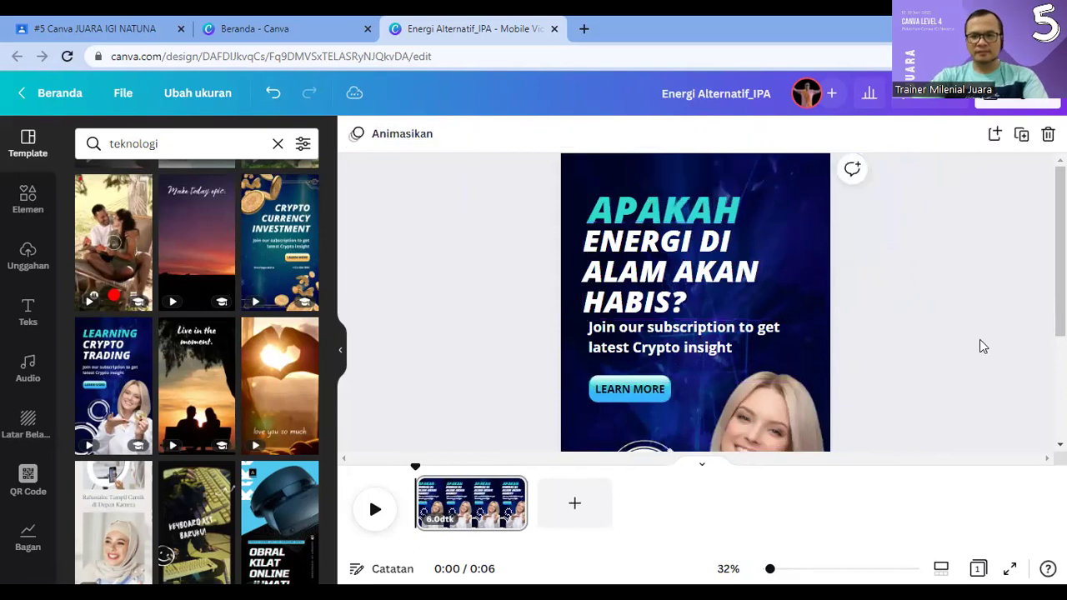
pyautogui.click(796, 300)
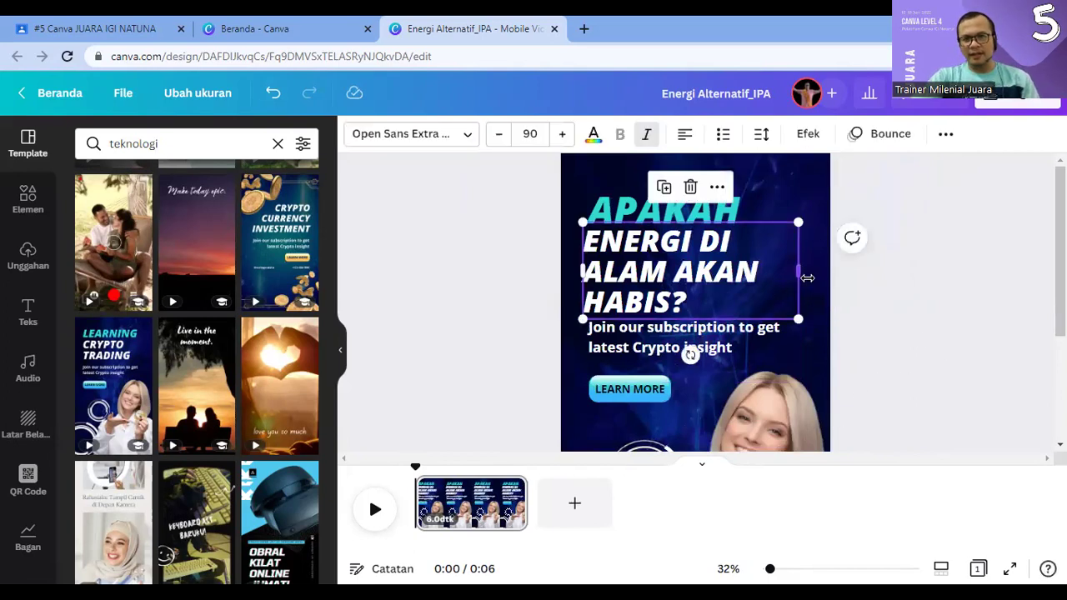
pyautogui.moveTo(776, 269); pyautogui.dragTo(775, 271)
pyautogui.click(895, 326)
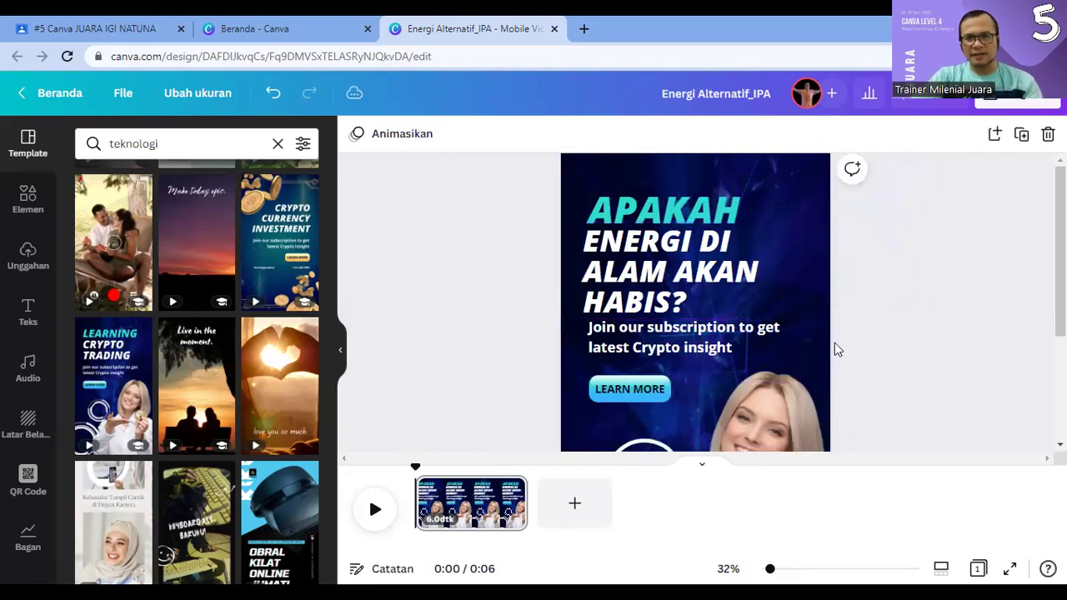
# Step: Replace the subscription text with the fossil-fuel paragraph running from "Dibentuk selama jutaan tahun, ternyata bahan bakar fosil" to "Bagaimana upaya dunia dalam menghadapinya?"
pyautogui.click(687, 348)
pyautogui.scroll(-1, 687, 350)
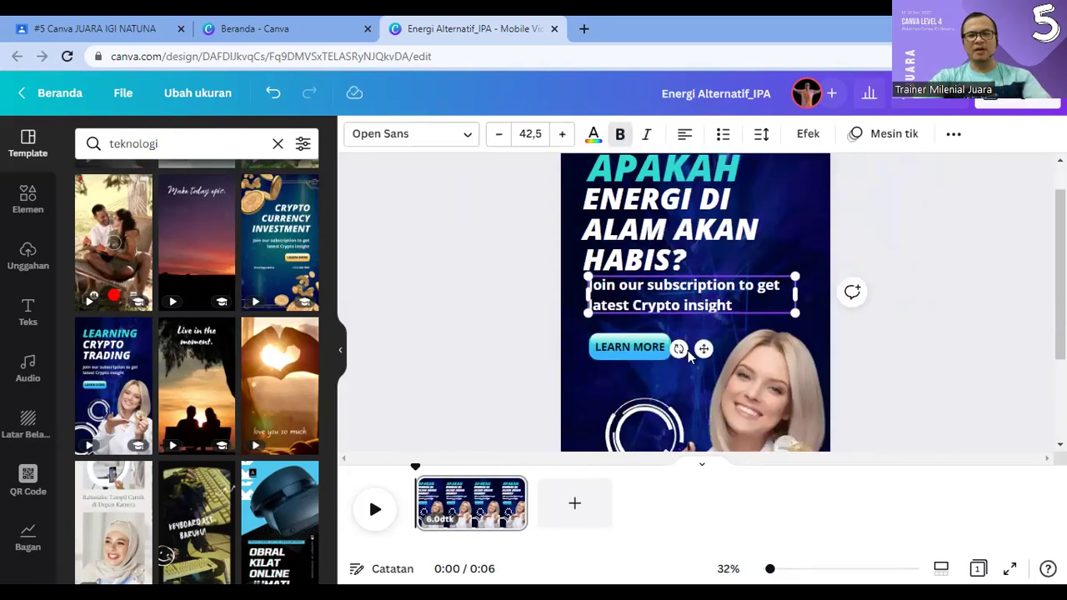
pyautogui.scroll(-1, 688, 350)
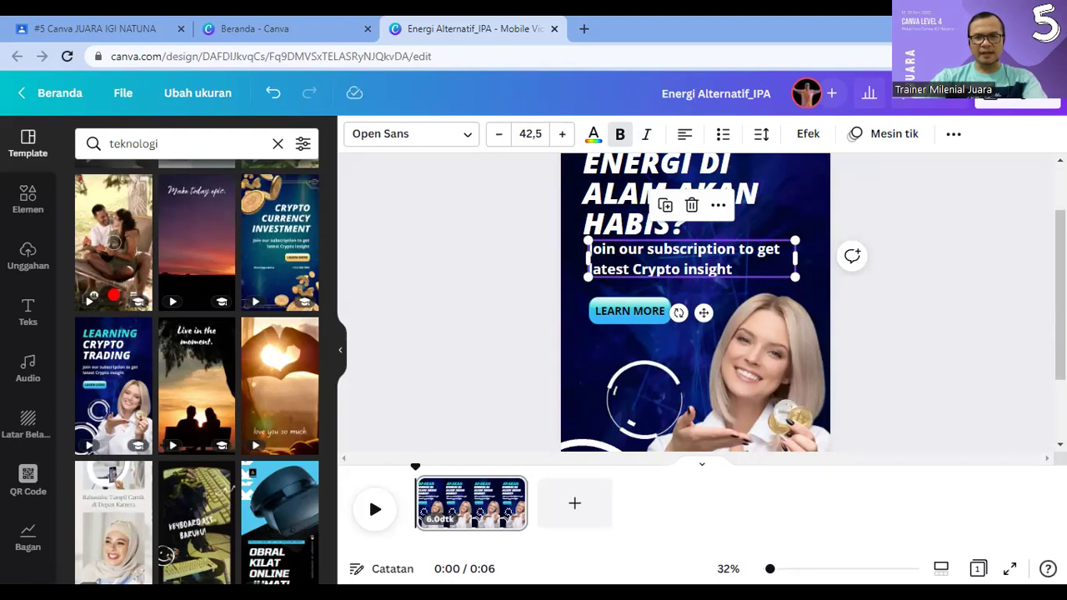
pyautogui.doubleClick(624, 256)
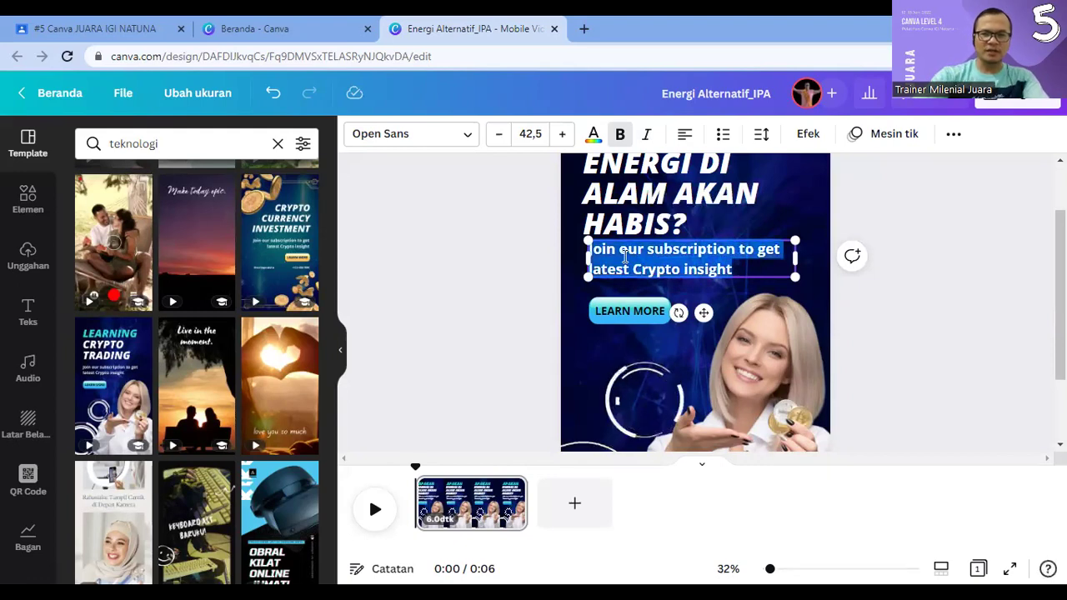
pyautogui.write('Dibentuk selama jutaan tahun, ternyata bahan bakar fosil hanya bisa digunakan untuk 200 tahun-an saja. Kapan bahan bakar fosil yang tersisa di bumi akan habis? Bagaimana upaya dunia dalam menghadapinya?')
pyautogui.hotkey('ctrl', 'b')
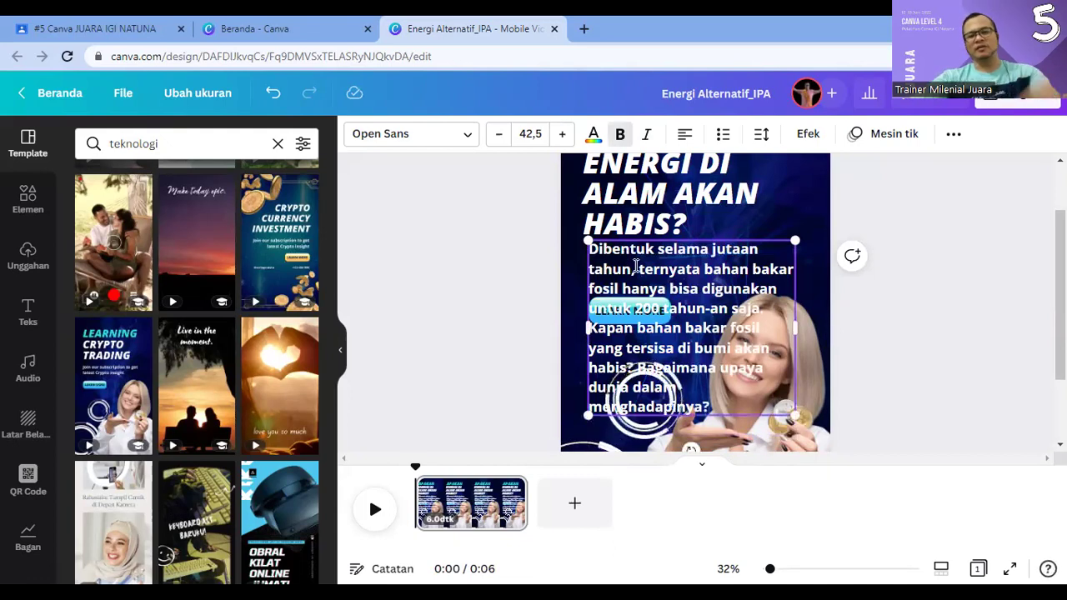
# Step: Set the font size of the whole fossil-fuel paragraph to 30
pyautogui.hotkey('ctrl', 'a')
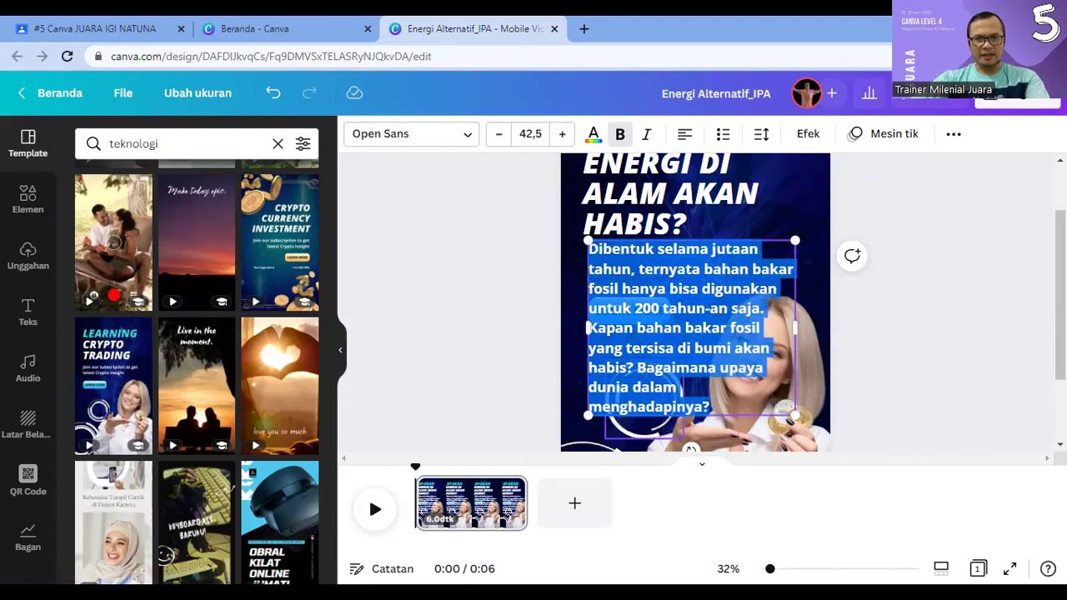
pyautogui.click(533, 138)
pyautogui.write('30')
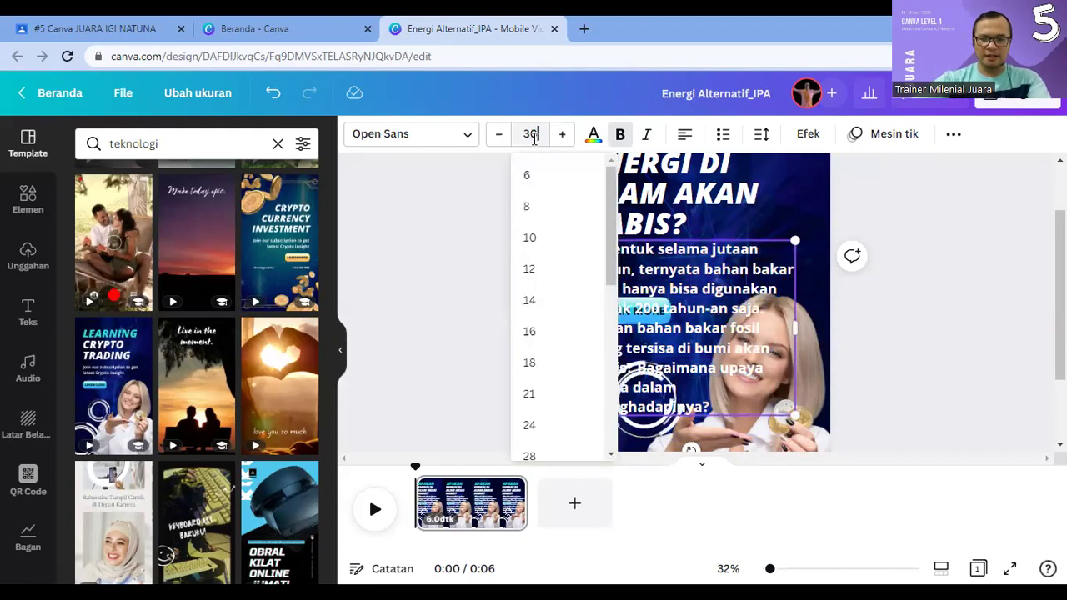
pyautogui.press('Return')
pyautogui.click(939, 306)
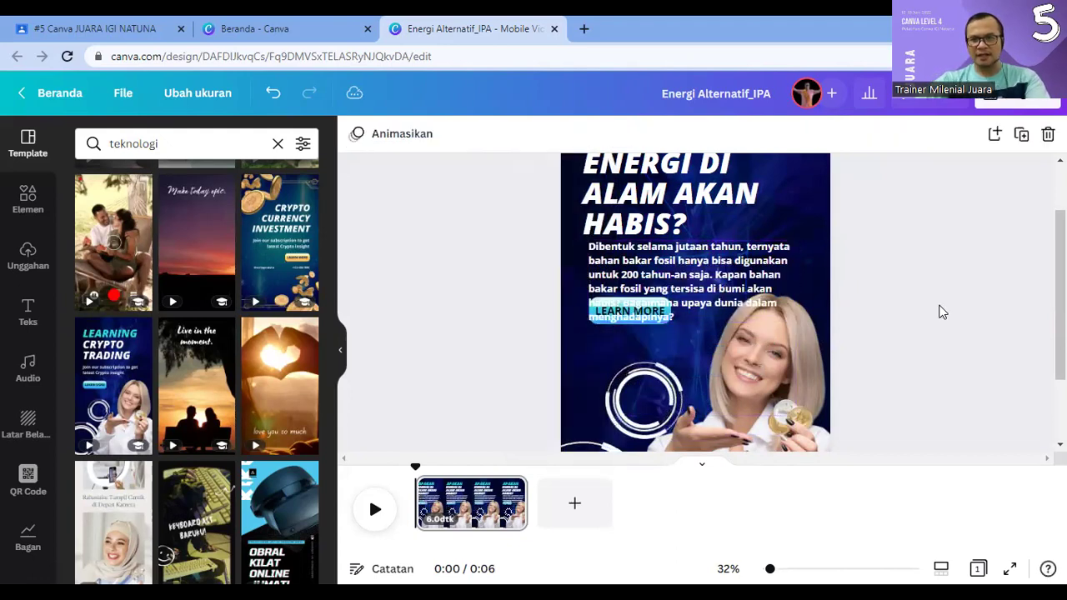
# Step: Move the "LEARN MORE" label and its blue button shape down onto the small circle graphic, clear of the paragraph
pyautogui.moveTo(611, 316); pyautogui.dragTo(631, 311)
pyautogui.click(631, 311)
pyautogui.moveTo(626, 348); pyautogui.dragTo(627, 438)
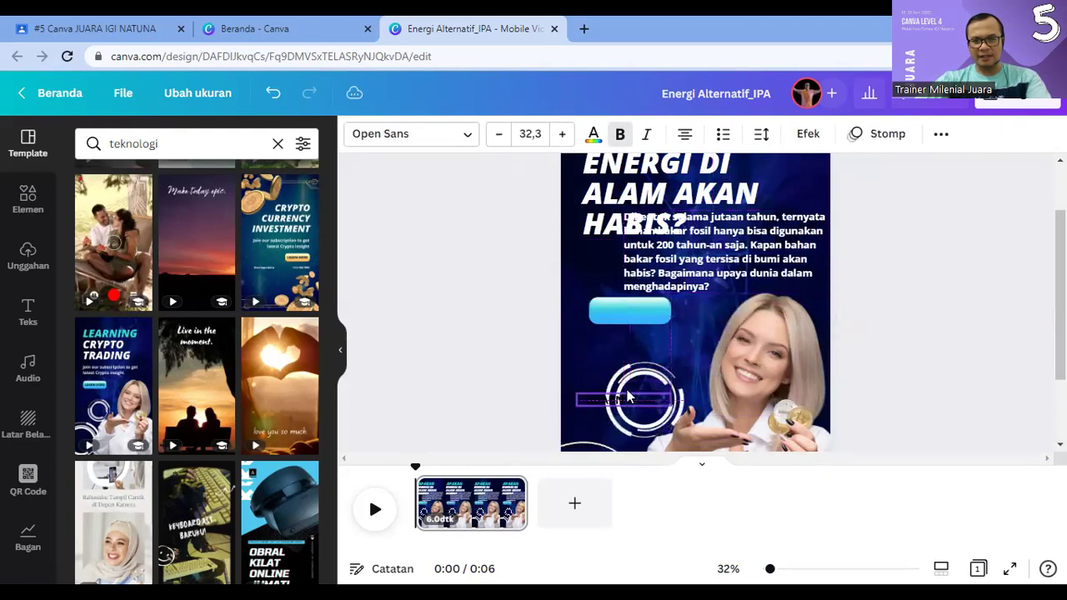
pyautogui.moveTo(614, 316); pyautogui.dragTo(614, 406)
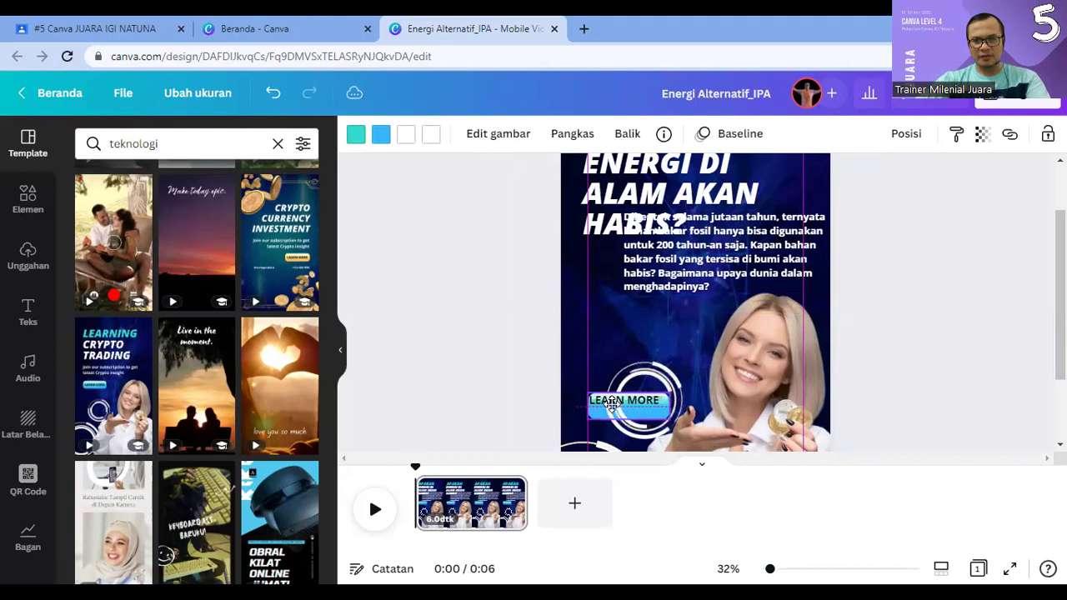
# Step: Place the paragraph beneath the heading, flush with the heading's left edge, and widen its text box toward the page's right side
pyautogui.moveTo(716, 264); pyautogui.dragTo(675, 298)
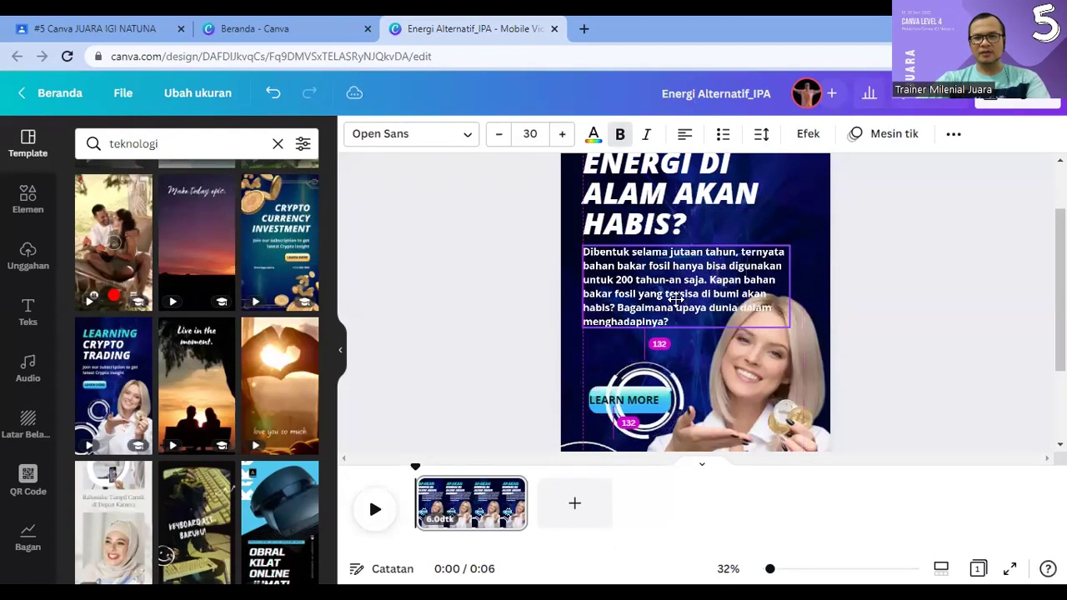
pyautogui.moveTo(792, 286); pyautogui.dragTo(815, 287)
pyautogui.click(956, 350)
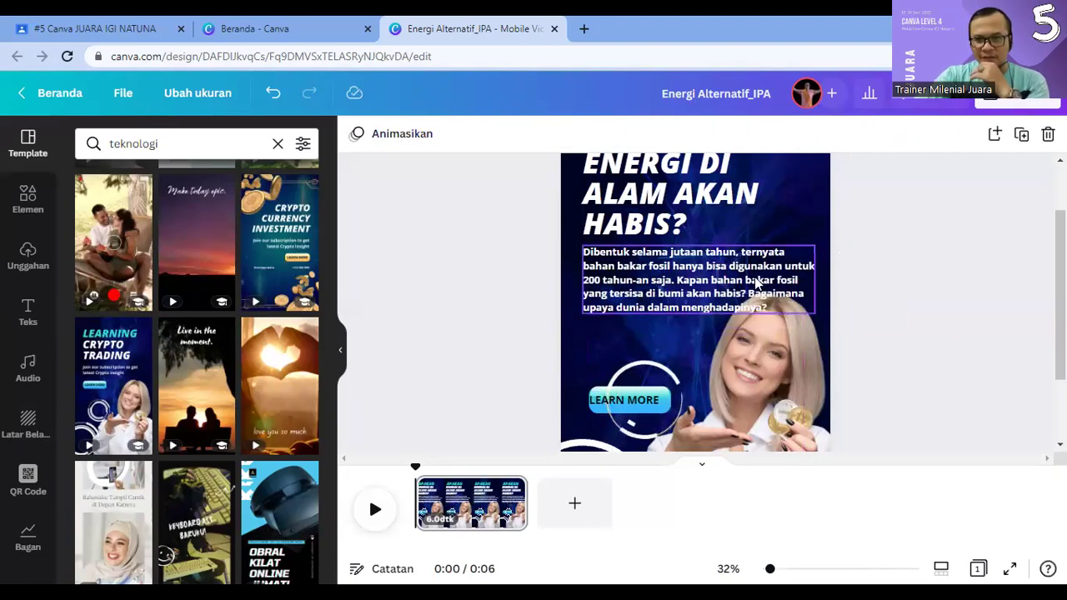
pyautogui.click(757, 282)
pyautogui.click(930, 369)
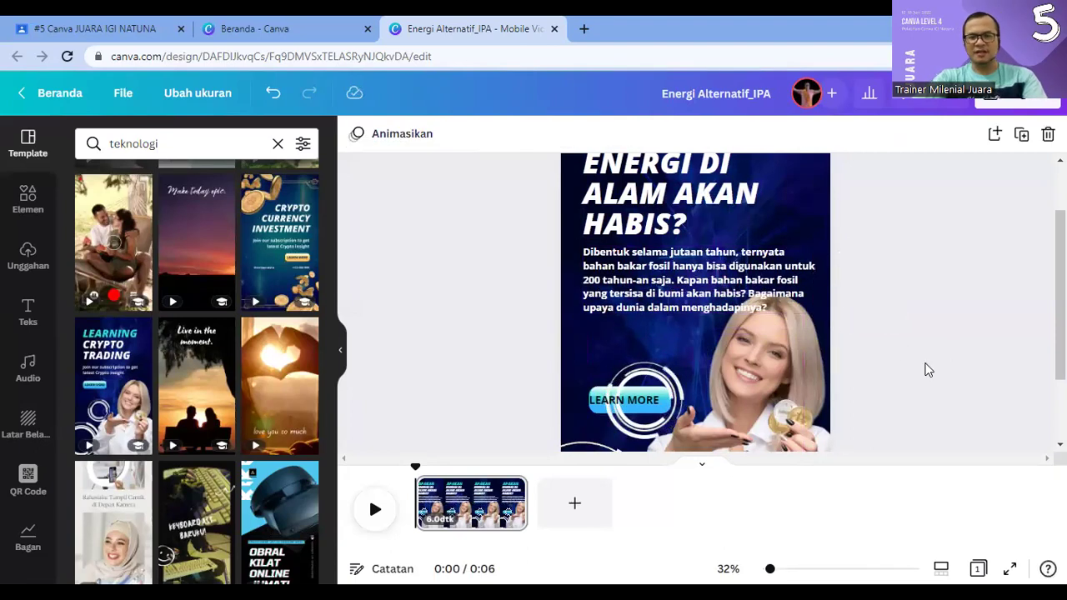
# Step: Shift the white heading slightly right and down so its left edge lines up with "APAKAH"
pyautogui.scroll(1, 928, 370)
pyautogui.scroll(1, 635, 296)
pyautogui.click(630, 269)
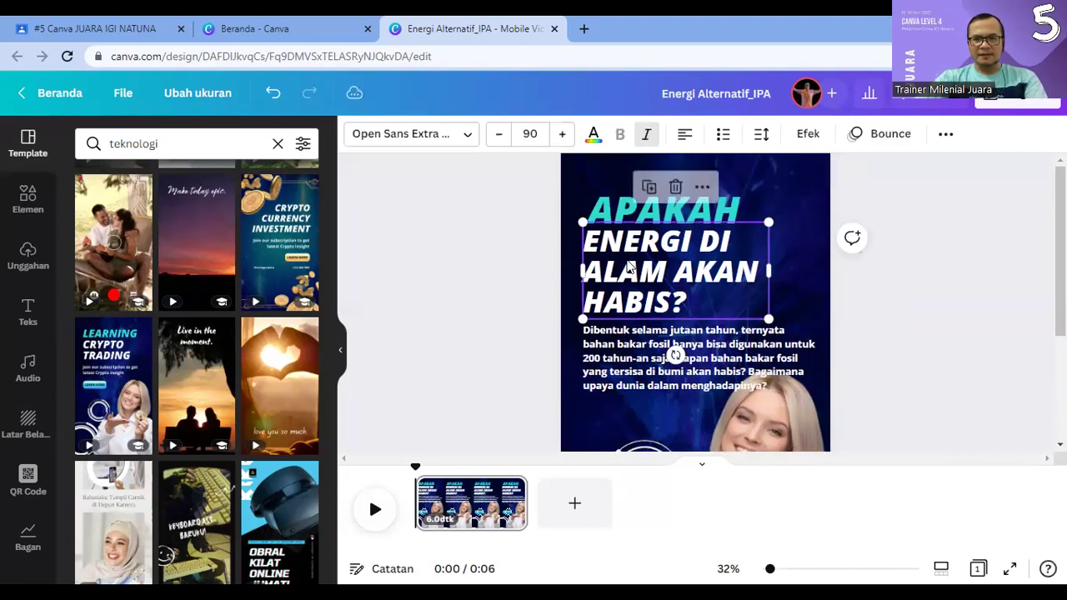
pyautogui.moveTo(627, 261); pyautogui.dragTo(630, 263)
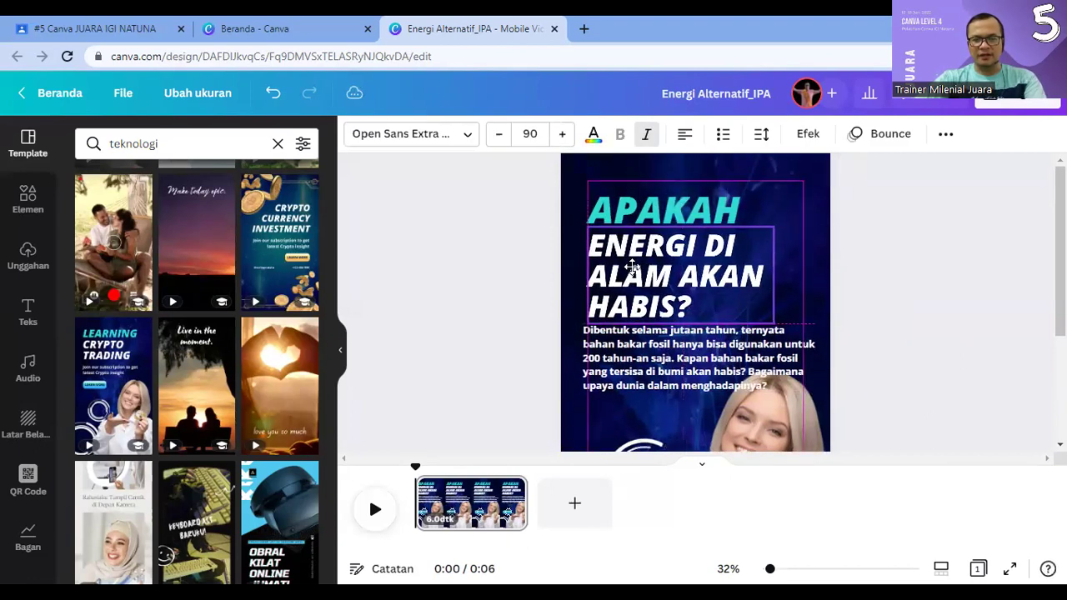
pyautogui.click(847, 303)
# Step: Align the paragraph's left edge with the shifted heading and narrow its text box so the text wraps onto six lines
pyautogui.click(648, 368)
pyautogui.moveTo(648, 368); pyautogui.dragTo(667, 356)
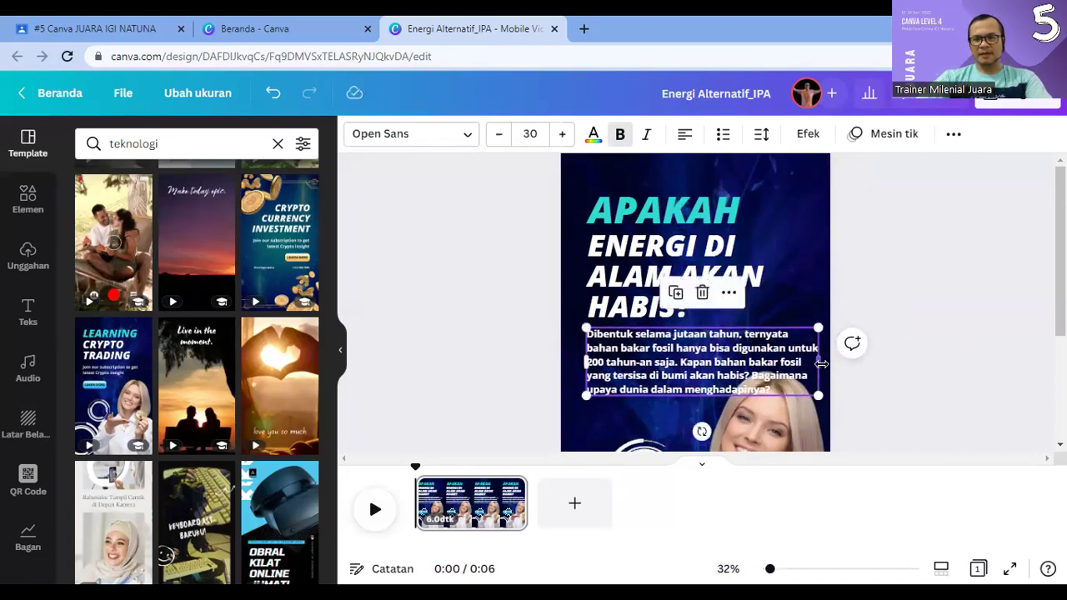
pyautogui.moveTo(821, 364); pyautogui.dragTo(800, 364)
pyautogui.click(934, 352)
# Step: Delete the photo of the woman holding coins from the page and open the uploaded images
pyautogui.scroll(-3, 932, 350)
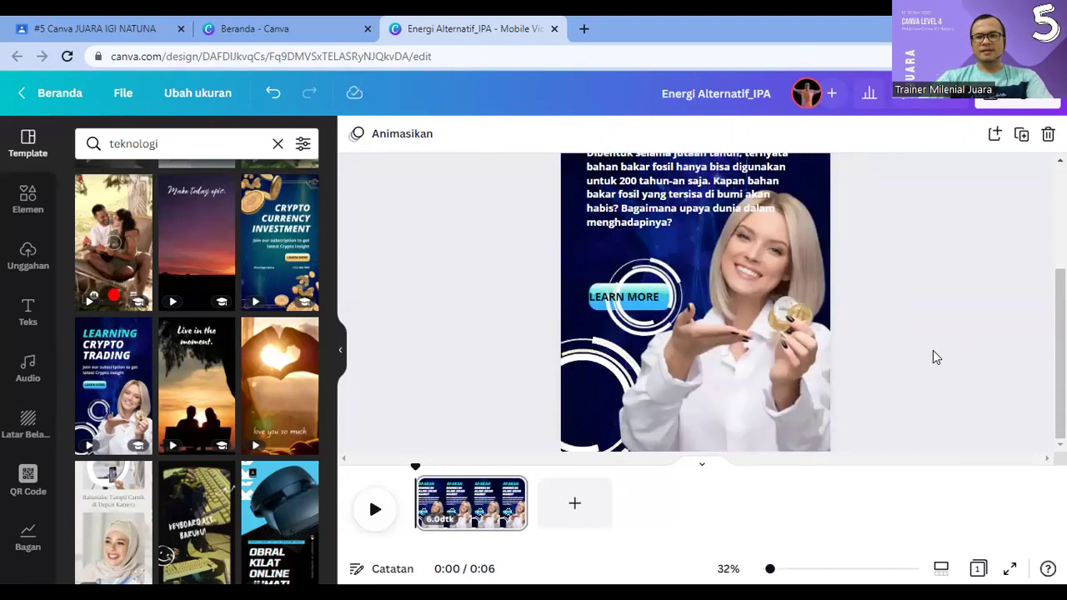
pyautogui.click(767, 354)
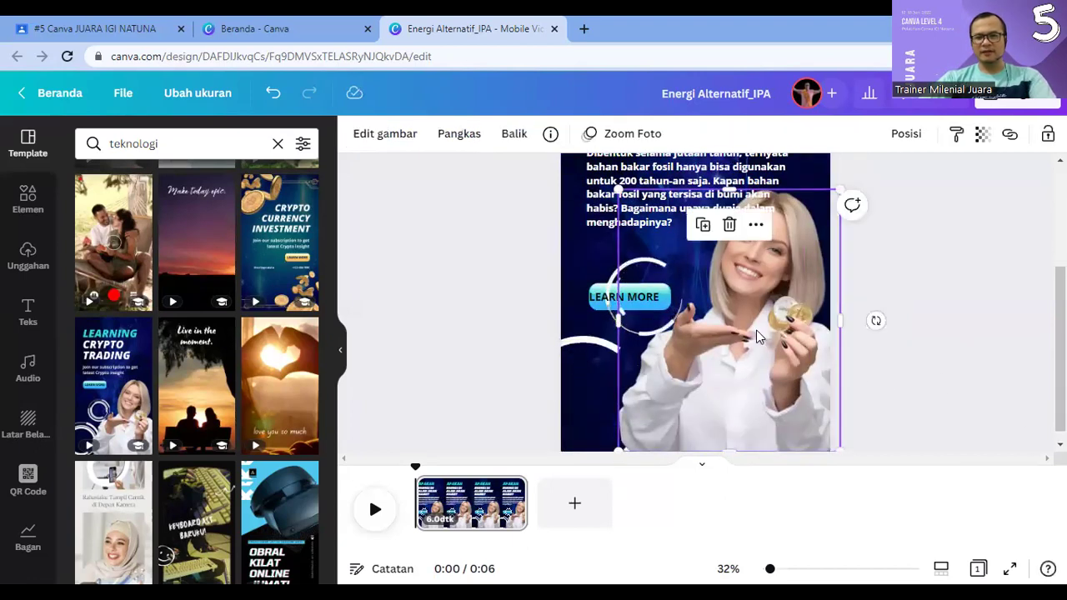
pyautogui.press('Delete')
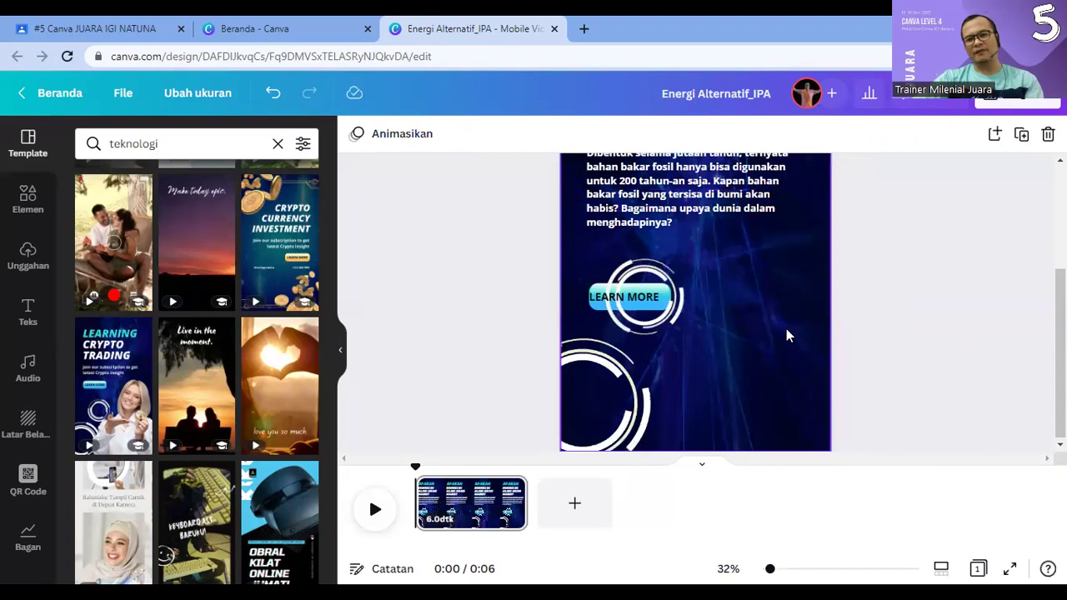
pyautogui.click(25, 265)
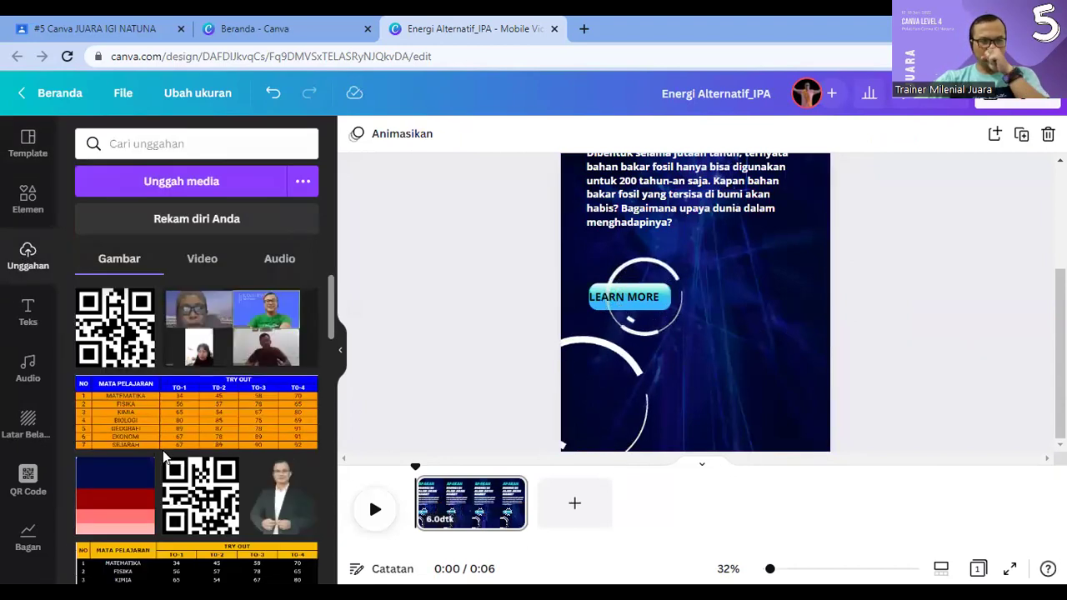
# Step: Add the uploaded photo of the man in a dark suit to the lower-right corner of the page
pyautogui.scroll(-1, 275, 421)
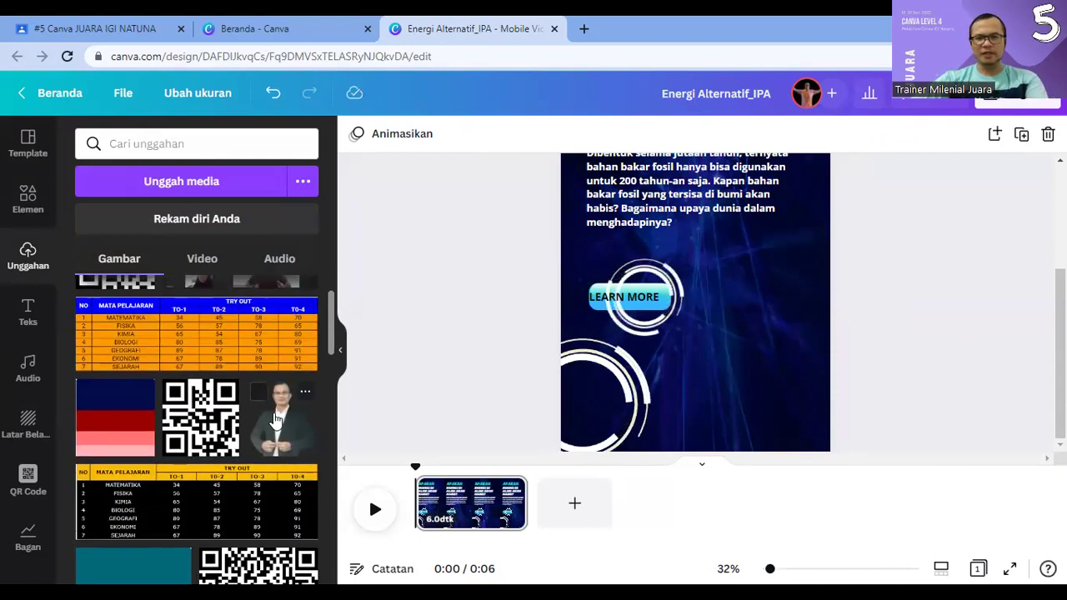
pyautogui.click(275, 421)
pyautogui.moveTo(717, 346); pyautogui.dragTo(756, 380)
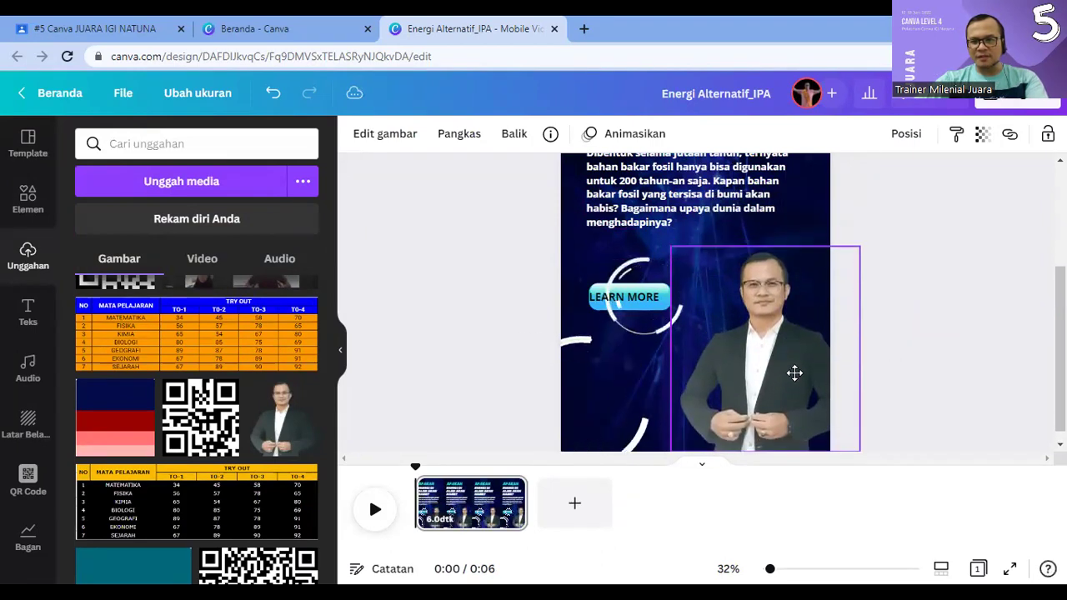
# Step: Enlarge the man's photo until his head reaches the paragraph's last lines and nudge it toward the page's right edge
pyautogui.click(795, 372)
pyautogui.moveTo(670, 247); pyautogui.dragTo(614, 210)
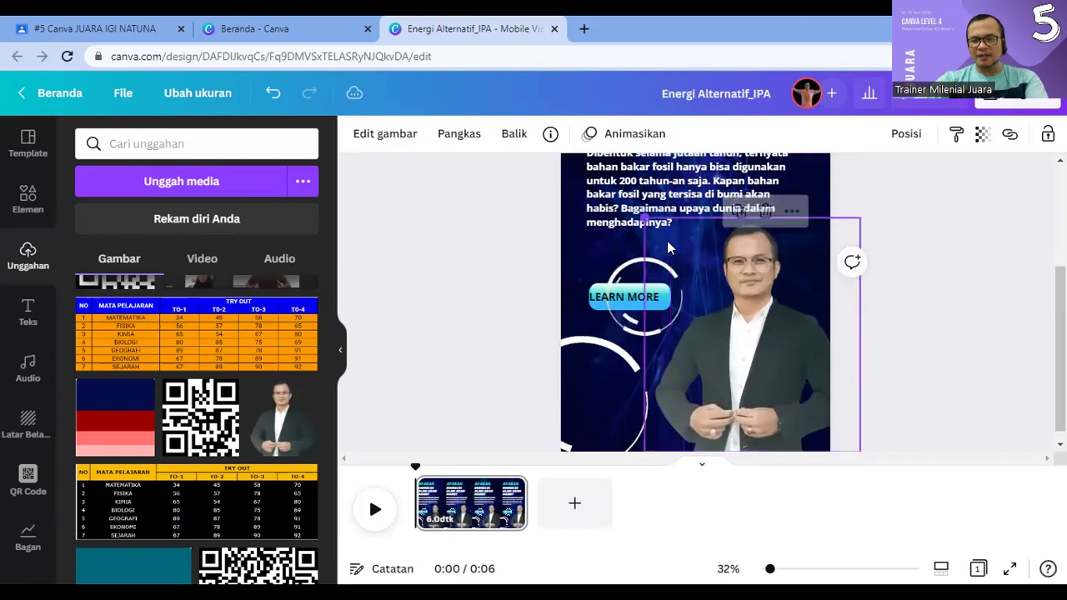
pyautogui.click(970, 392)
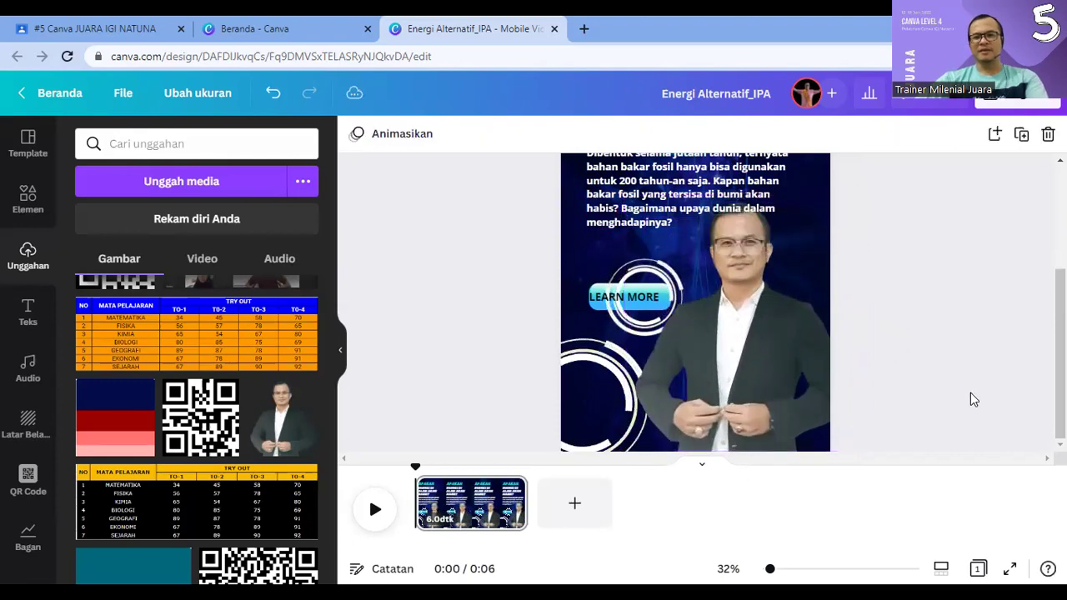
pyautogui.click(775, 398)
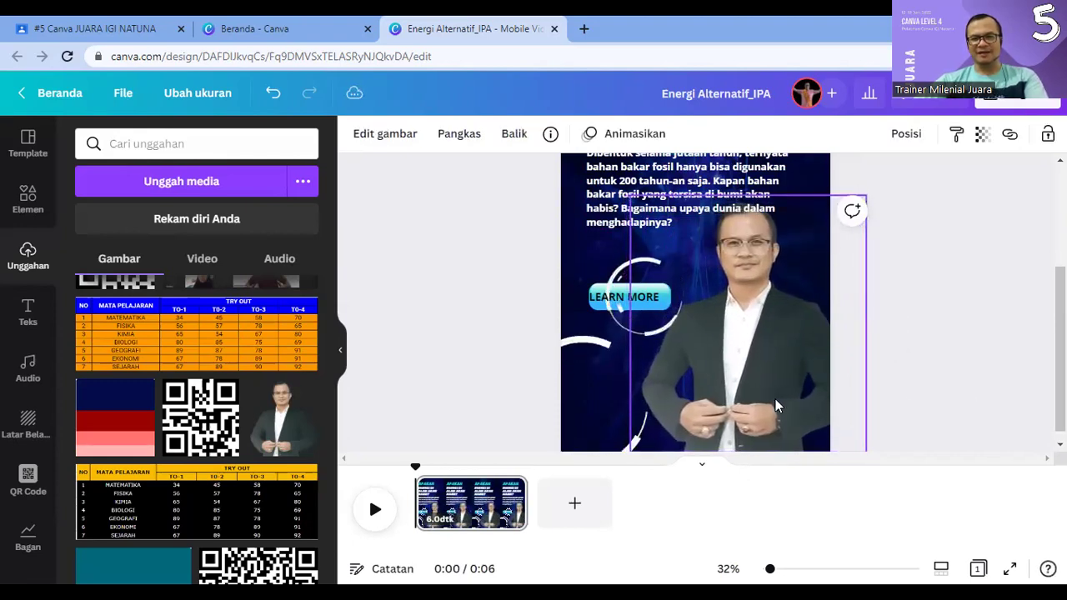
pyautogui.click(923, 367)
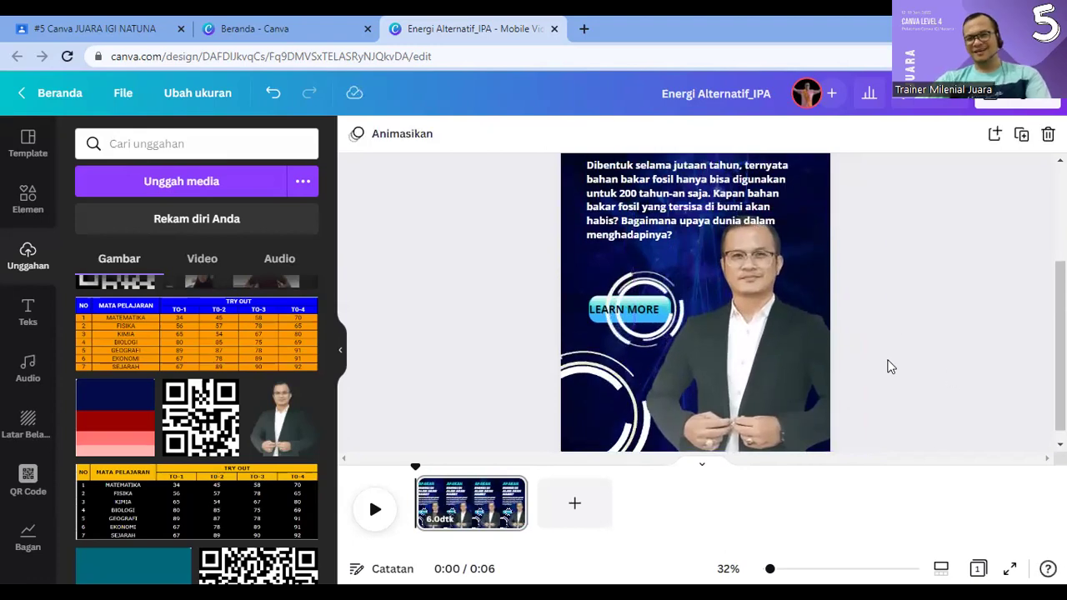
# Step: Replace the "LEARN MORE" text on the blue button with "YUK PELAJARI"
pyautogui.scroll(3, 890, 367)
pyautogui.scroll(1, 890, 366)
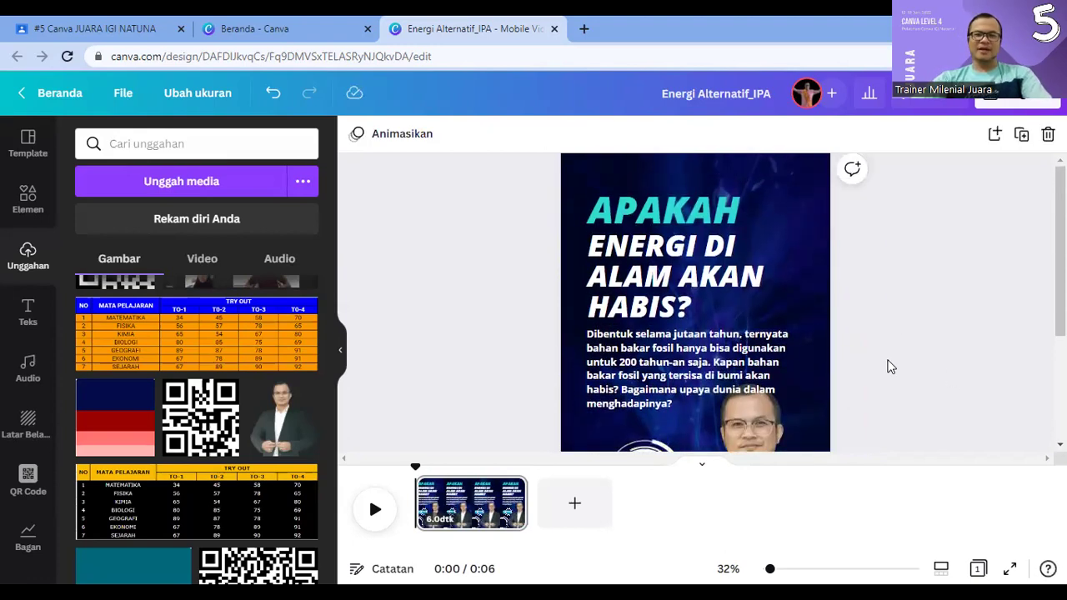
pyautogui.scroll(-3, 894, 365)
pyautogui.click(742, 317)
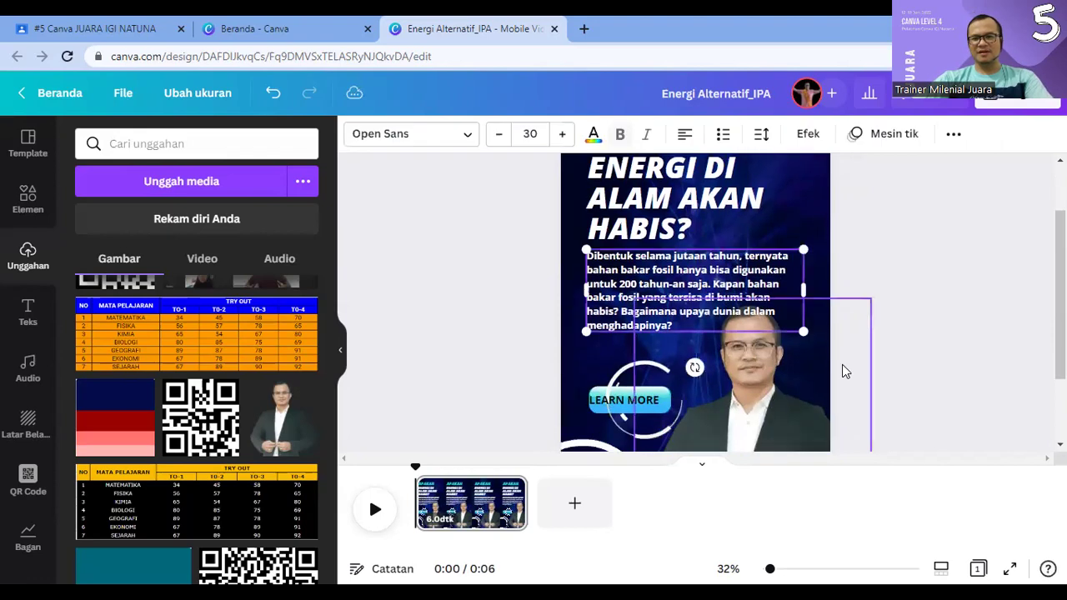
pyautogui.scroll(-4, 875, 346)
pyautogui.click(624, 299)
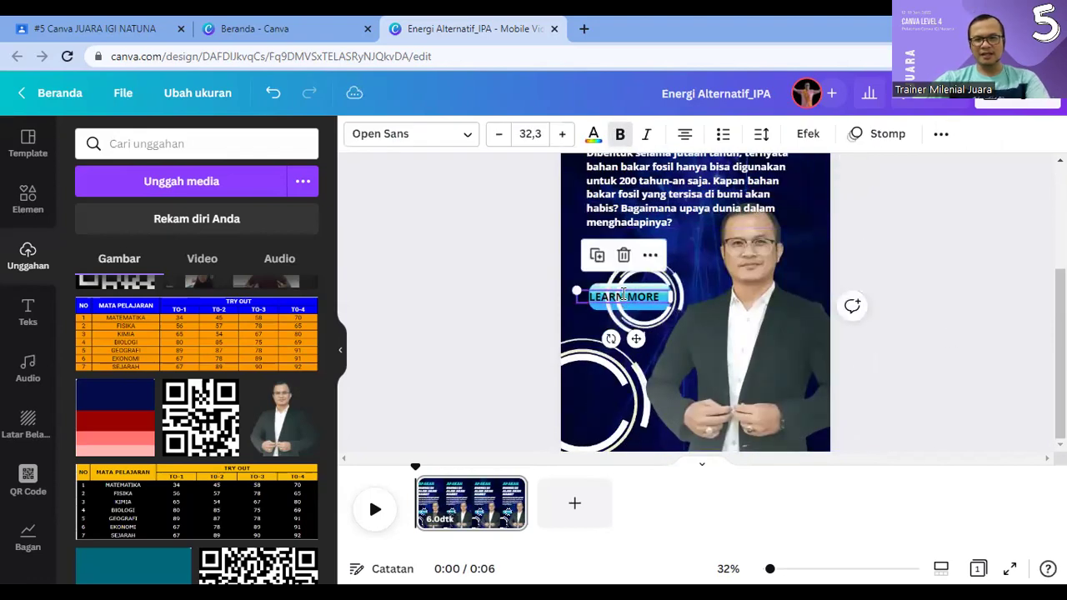
pyautogui.write('YUK P')
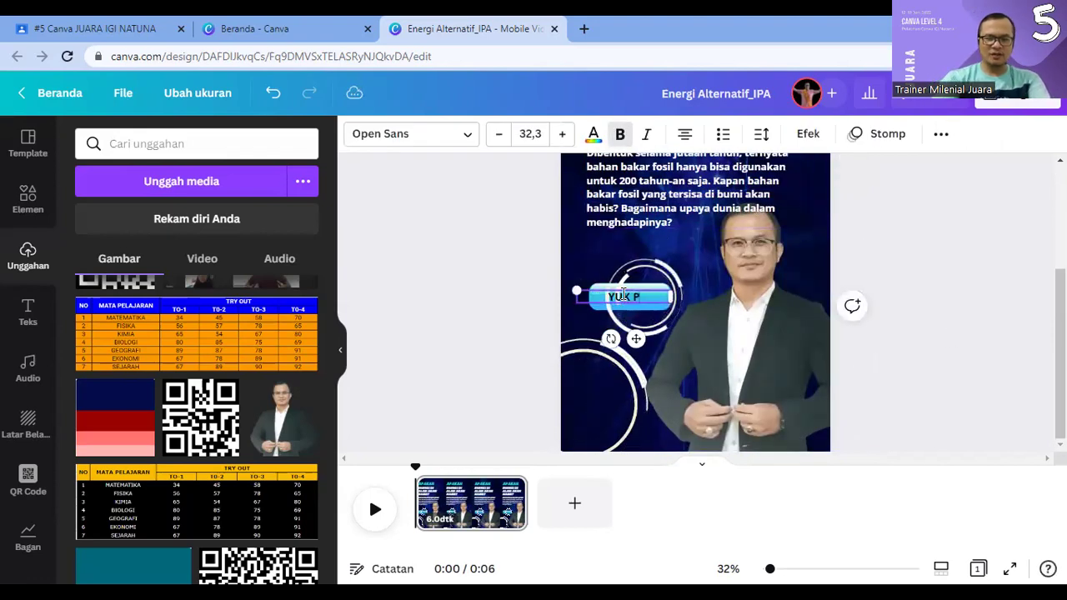
pyautogui.write('ELAJARI')
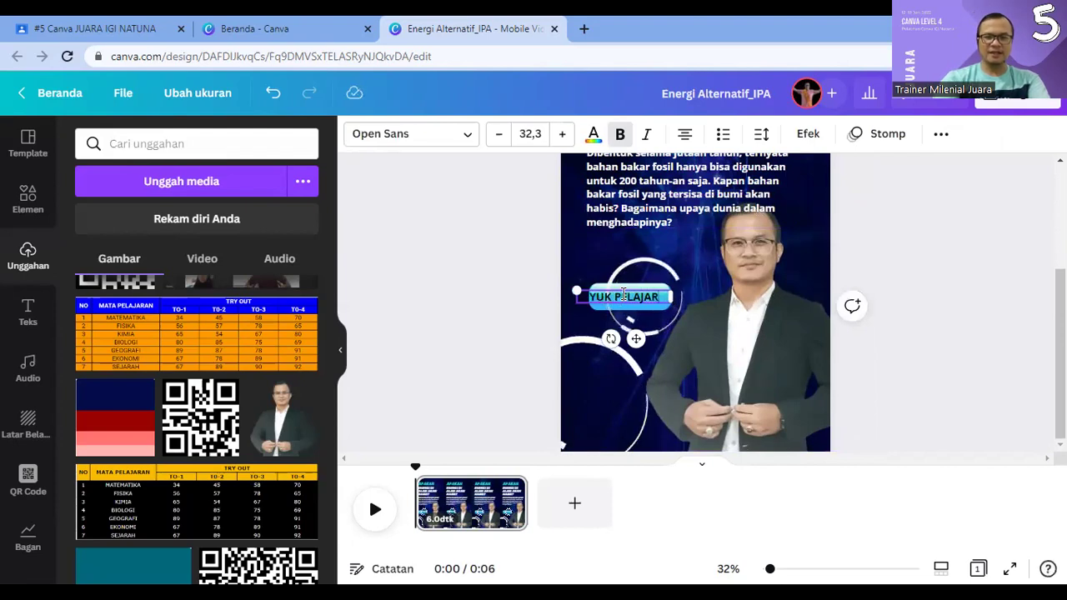
pyautogui.click(952, 307)
# Step: Centre the "YUK PELAJARI" text on its button and shift the man's photo slightly right and down
pyautogui.click(640, 300)
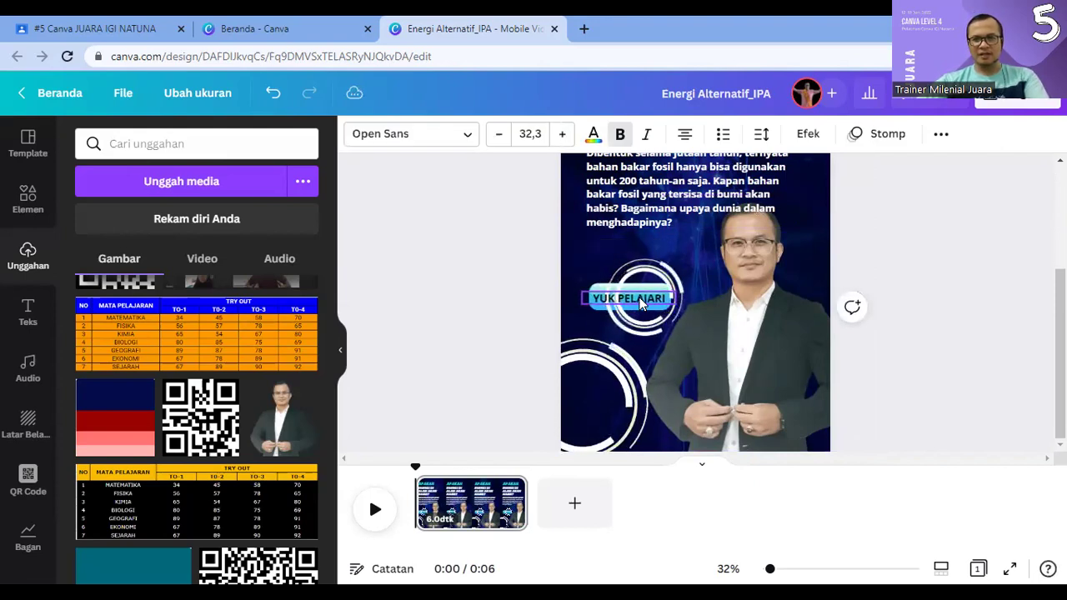
pyautogui.click(823, 369)
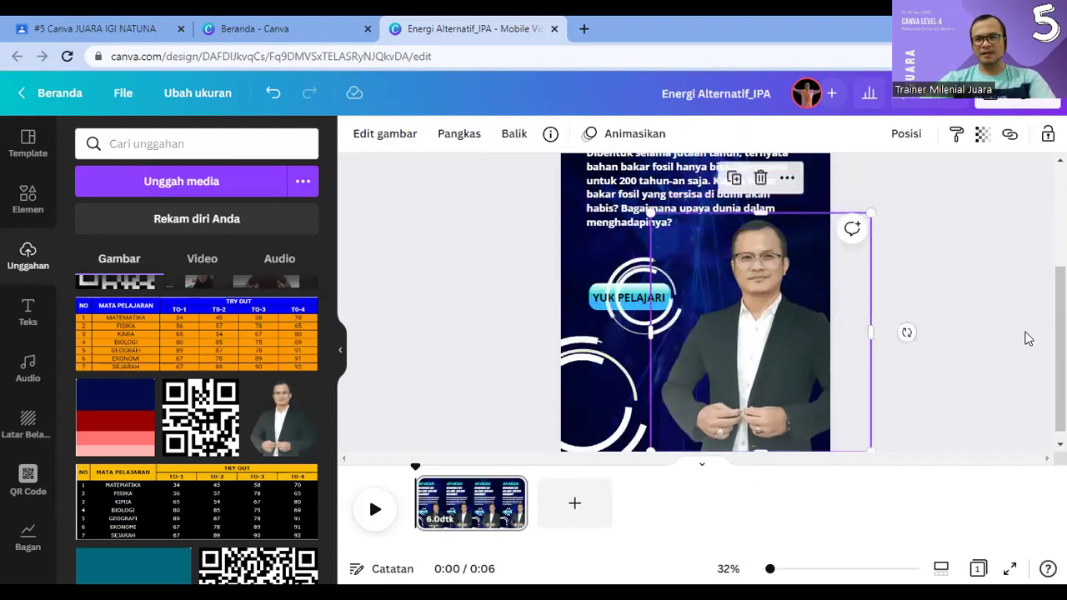
pyautogui.press('Escape')
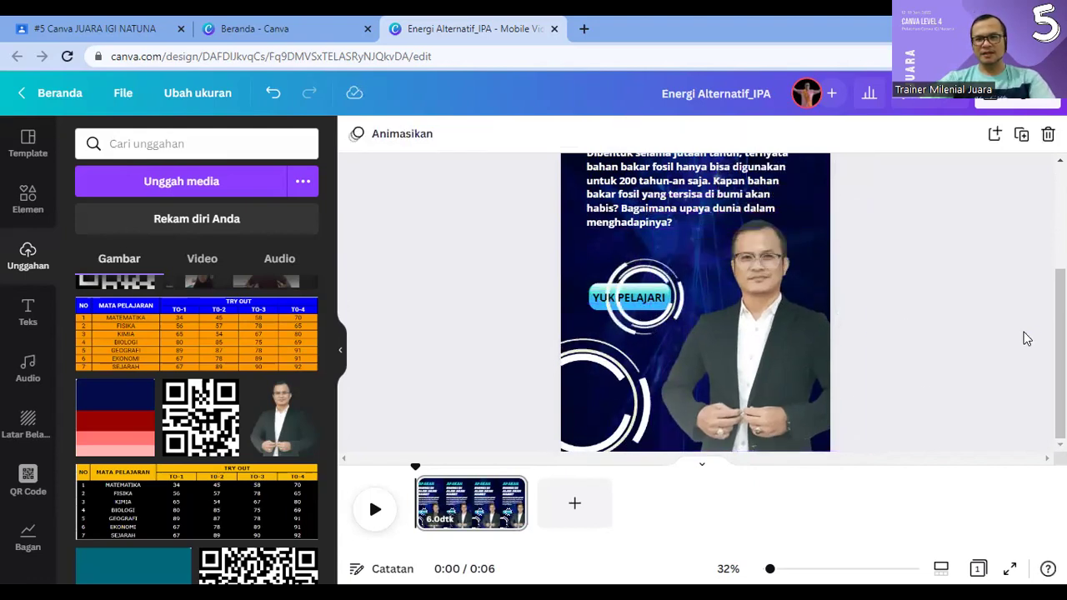
# Step: Move the "YUK PELAJARI" text and its blue button shape slightly down and right, keeping the text centred on the shape
pyautogui.click(629, 313)
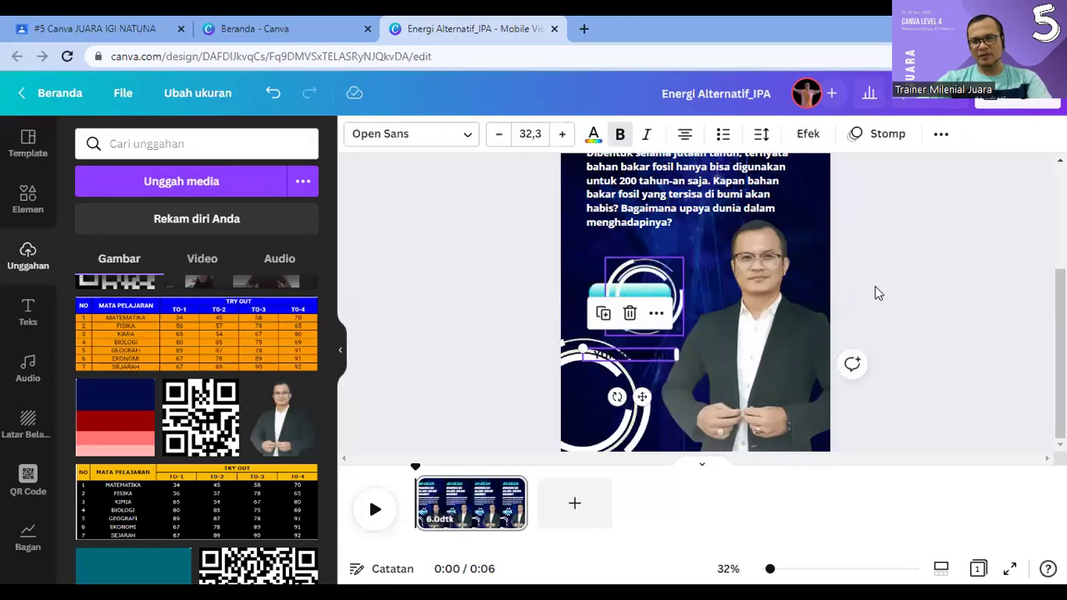
pyautogui.press('Escape')
pyautogui.moveTo(606, 302); pyautogui.dragTo(602, 323)
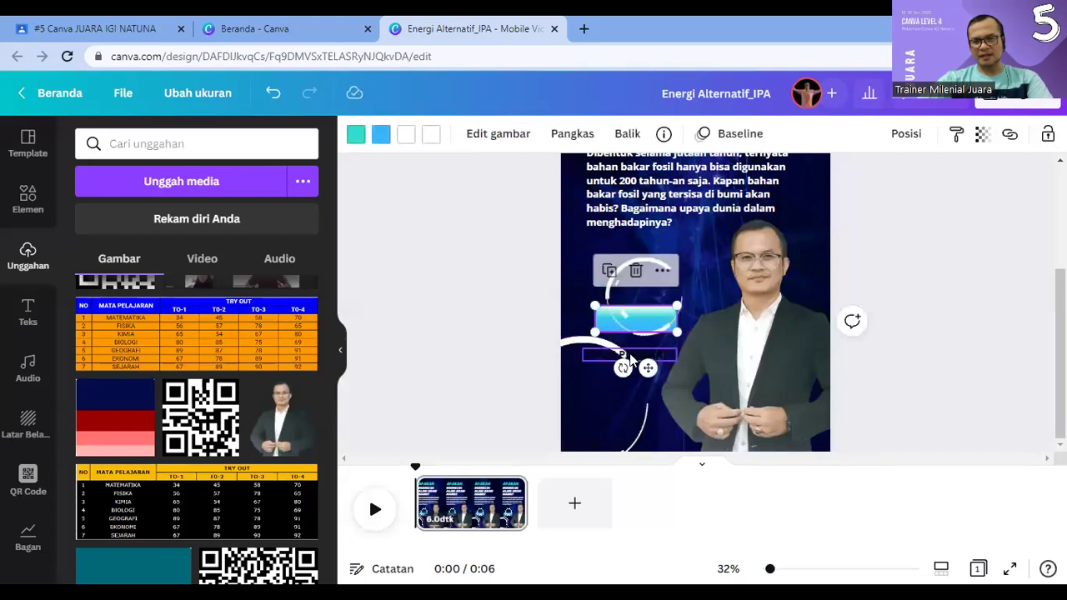
pyautogui.click(635, 317)
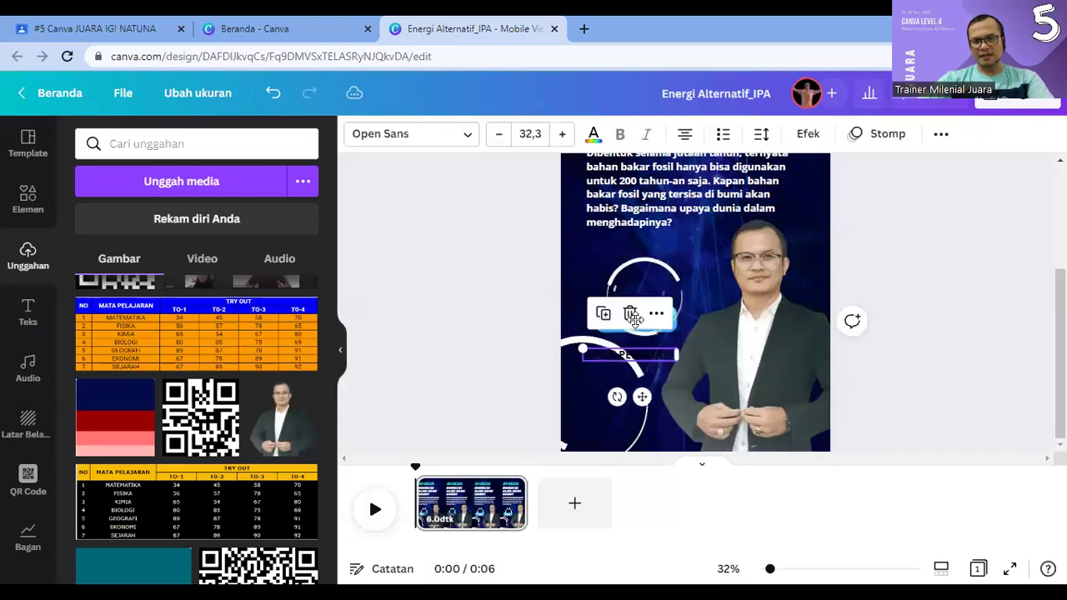
pyautogui.click(913, 353)
# Step: Find the logo with overlapping grey, dark red and red squares among the uploaded images and add it to the page
pyautogui.scroll(3, 912, 353)
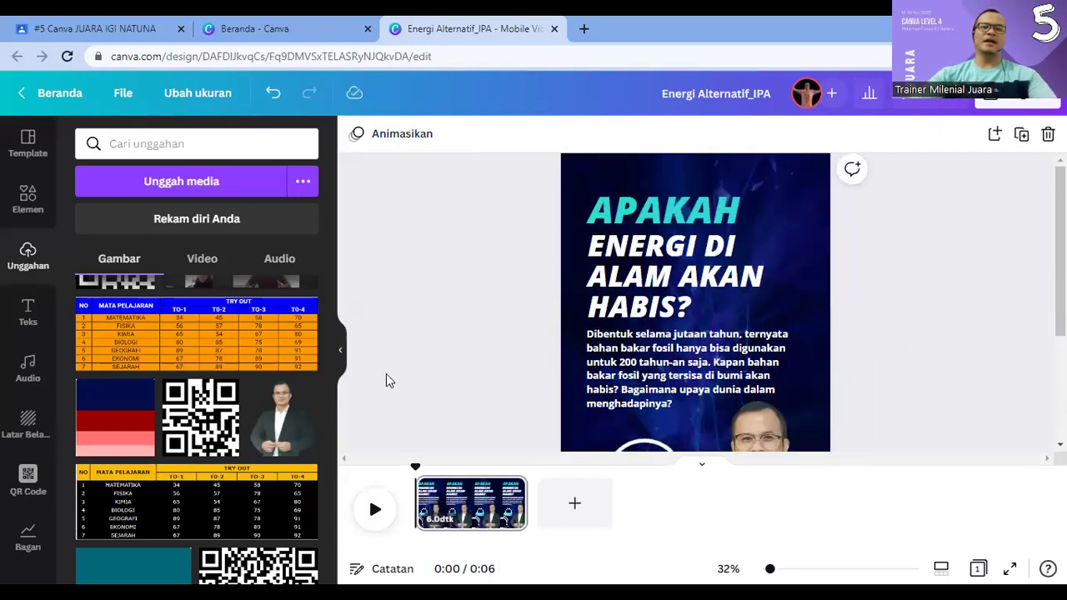
pyautogui.scroll(2, 215, 403)
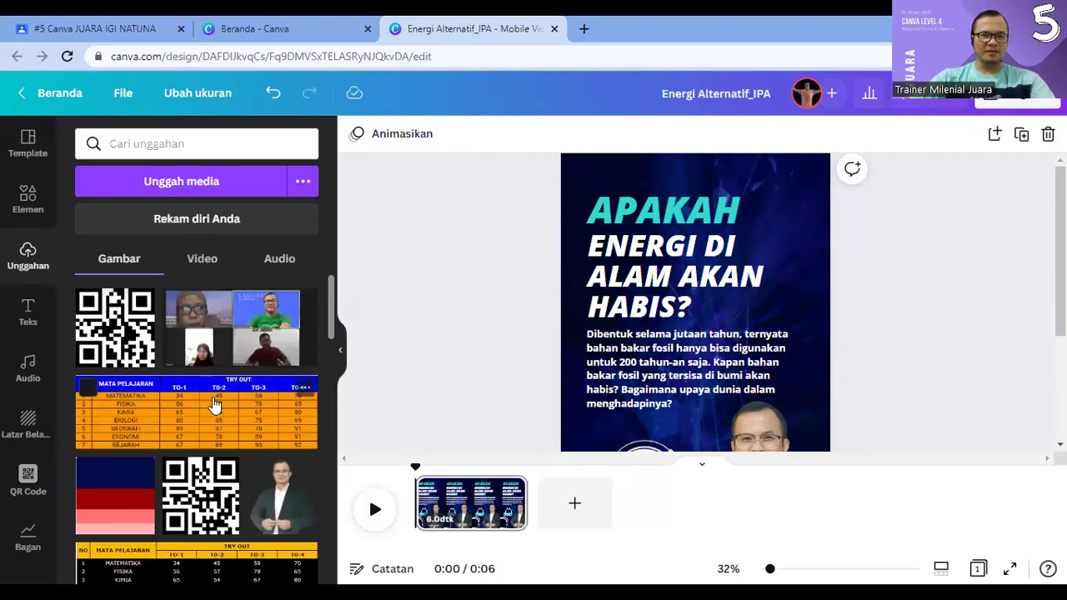
pyautogui.scroll(-10, 214, 403)
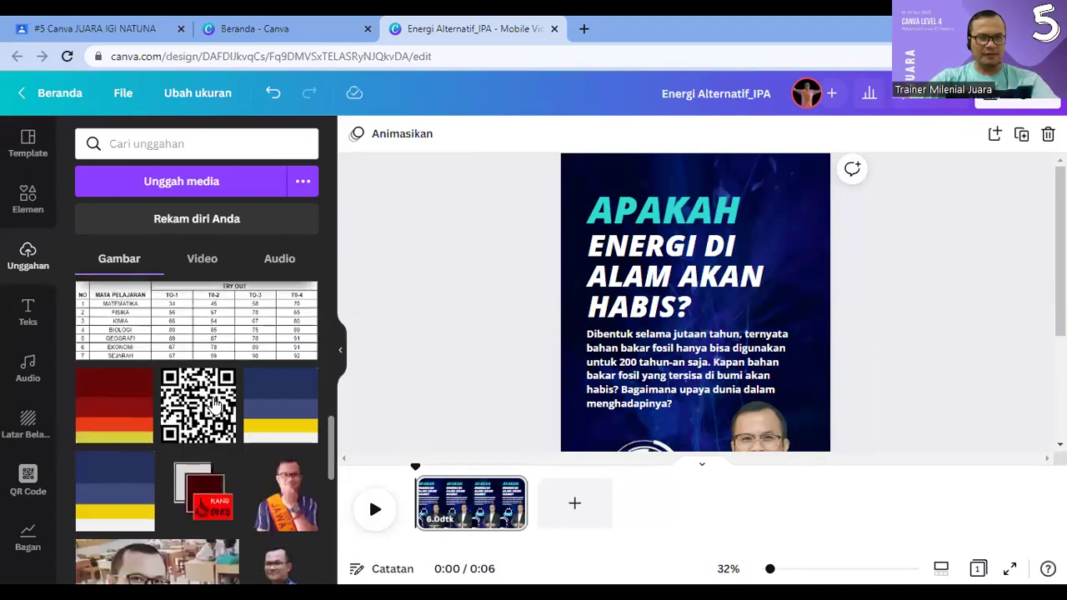
pyautogui.scroll(-9, 221, 500)
pyautogui.scroll(8, 221, 500)
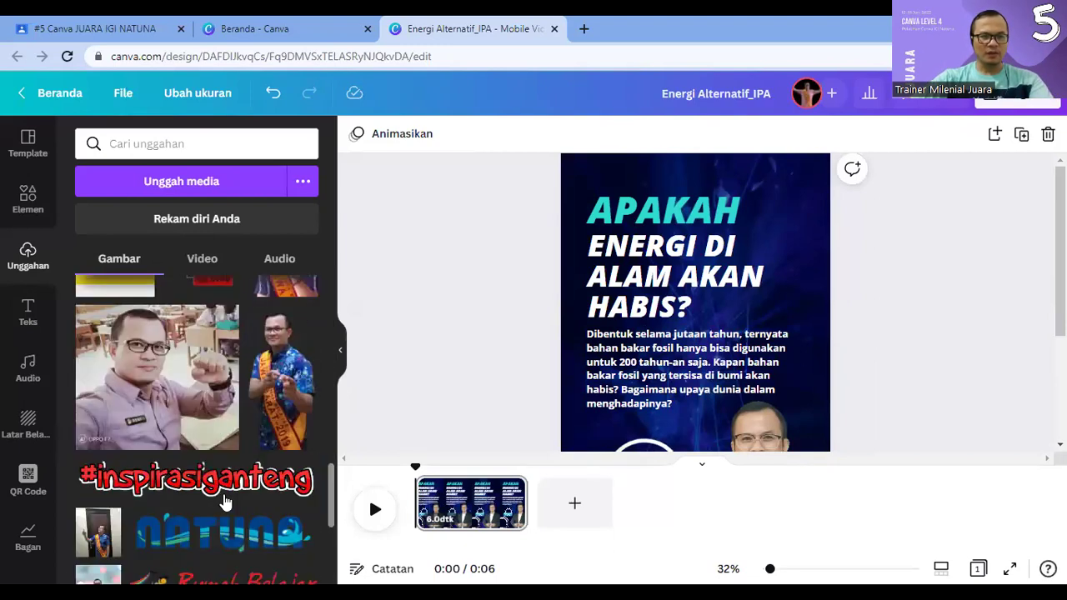
pyautogui.click(202, 435)
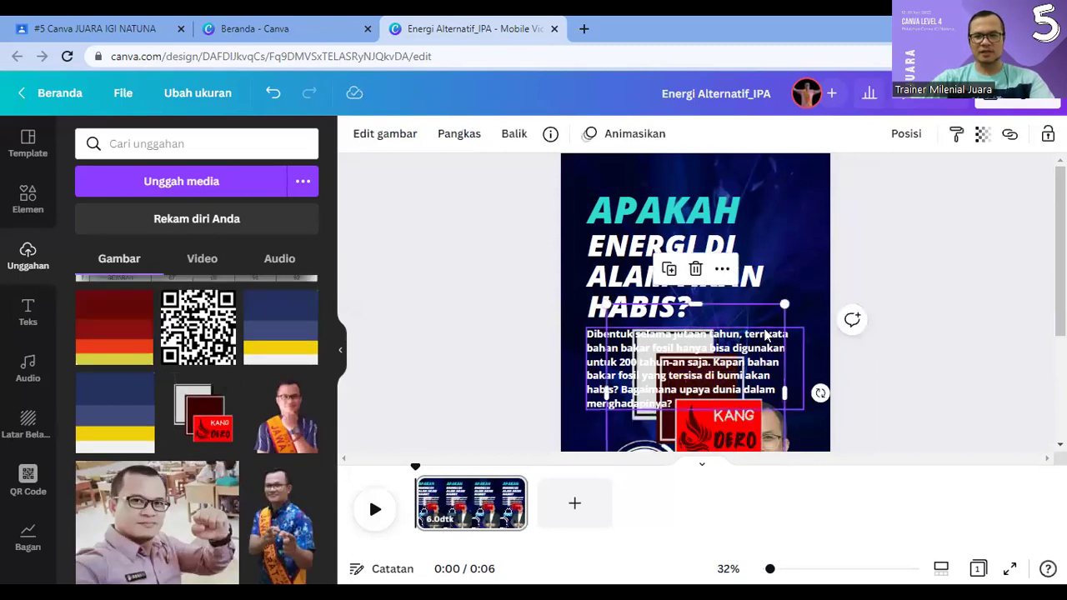
# Step: Shrink the logo to a small mark and place it in the page's upper-right corner, above the "APAKAH" heading
pyautogui.moveTo(785, 306); pyautogui.dragTo(801, 206)
pyautogui.moveTo(822, 169); pyautogui.dragTo(821, 170)
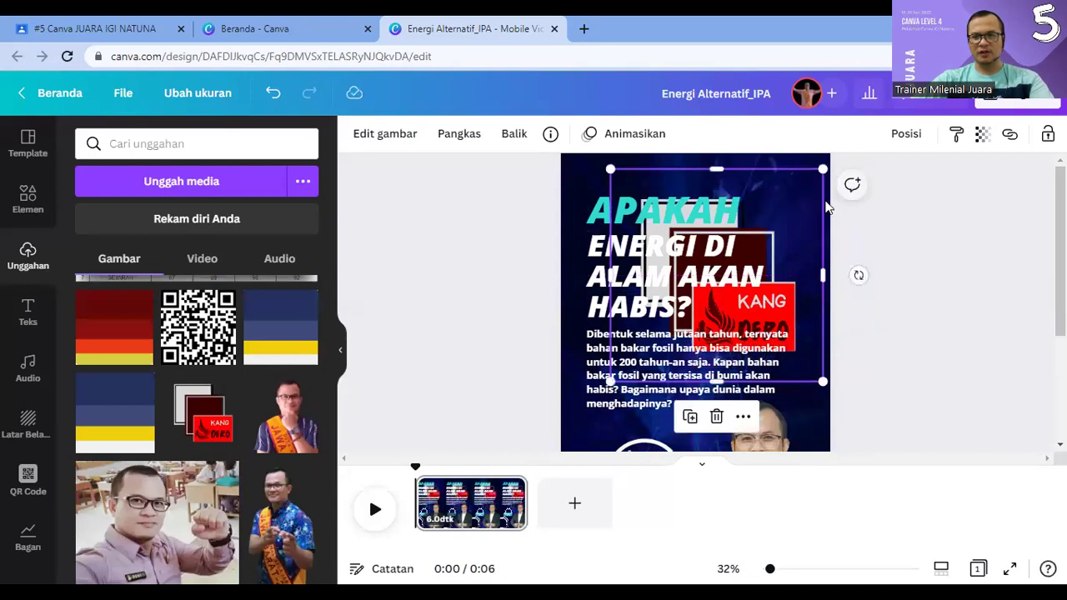
pyautogui.press('Tab')
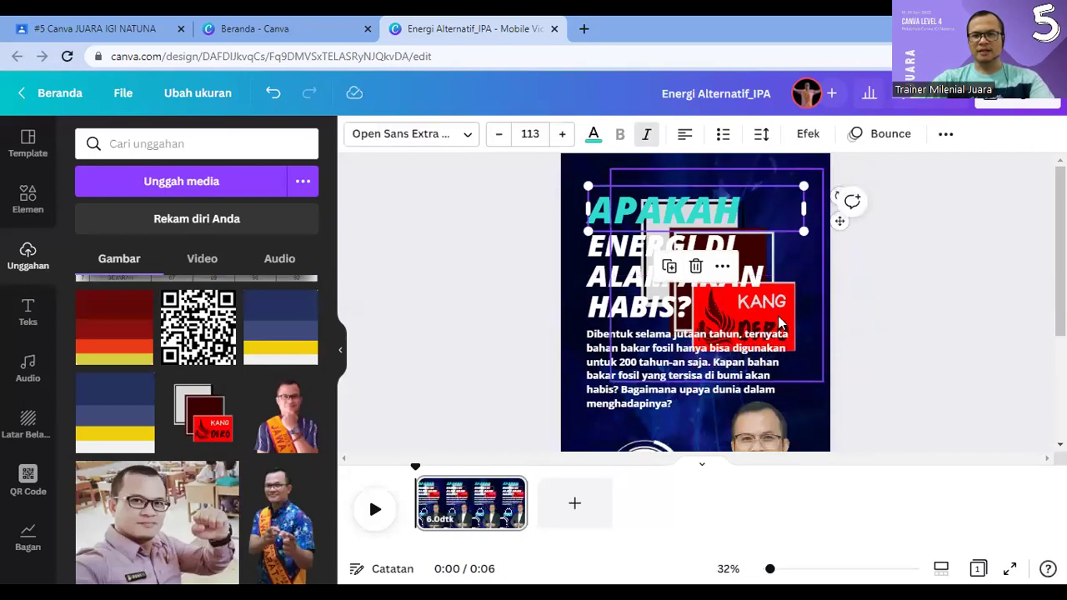
pyautogui.click(779, 323)
pyautogui.moveTo(823, 381); pyautogui.dragTo(664, 222)
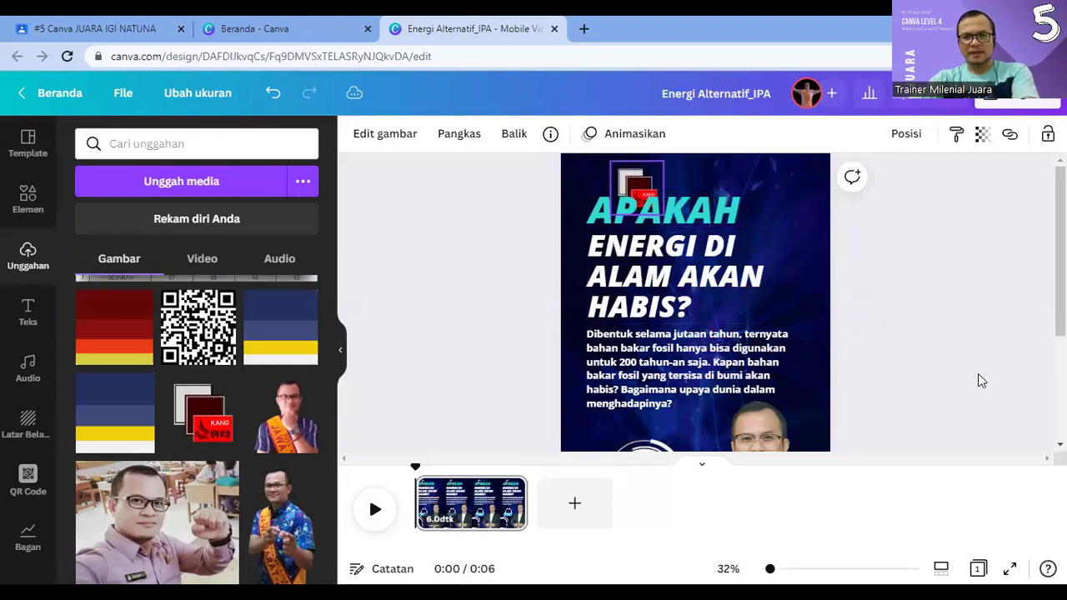
pyautogui.moveTo(633, 170); pyautogui.dragTo(812, 157)
pyautogui.click(917, 273)
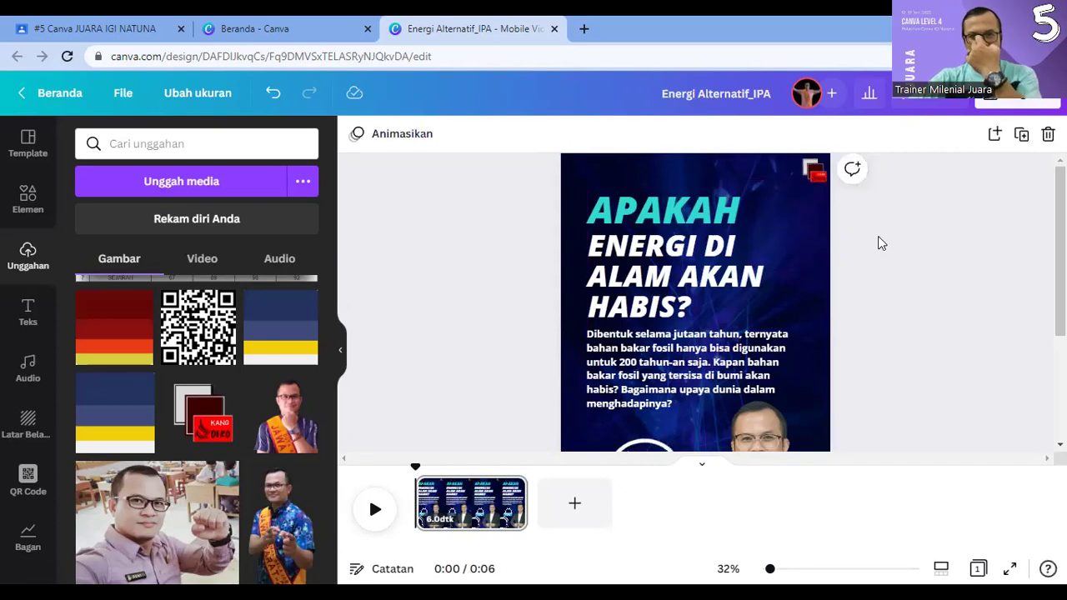
pyautogui.click(813, 171)
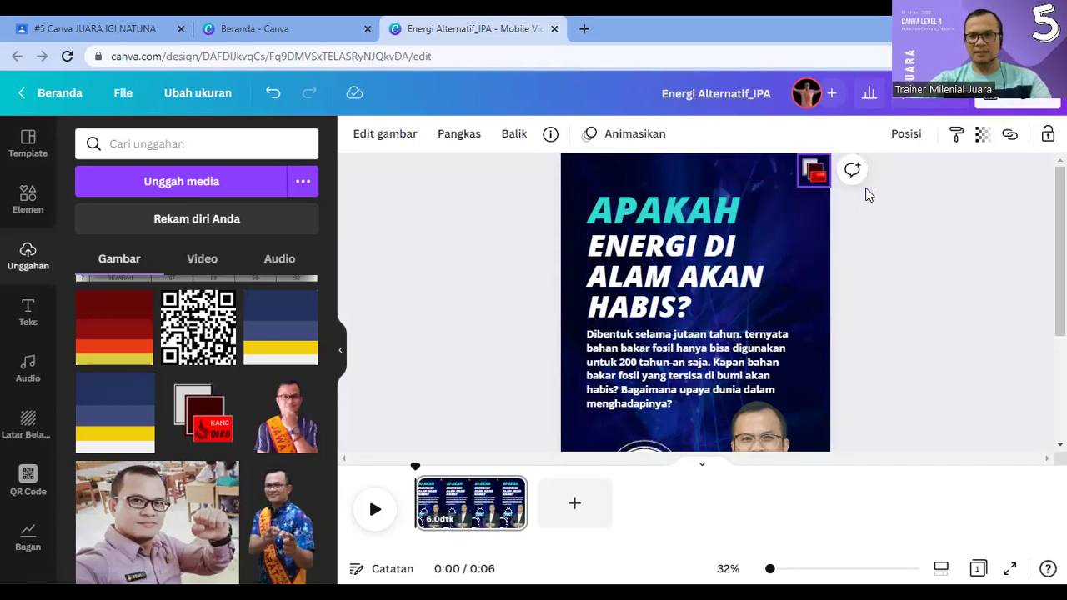
pyautogui.click(911, 260)
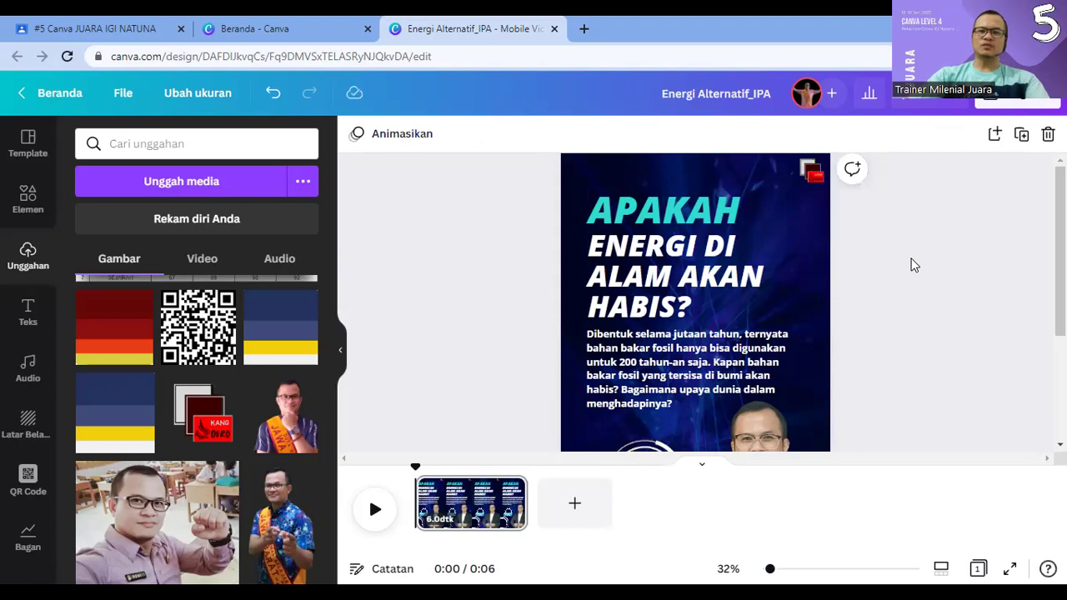
# Step: Add a blank second page after the finished first page and open the "teknologi" template results for it
pyautogui.scroll(-3, 909, 267)
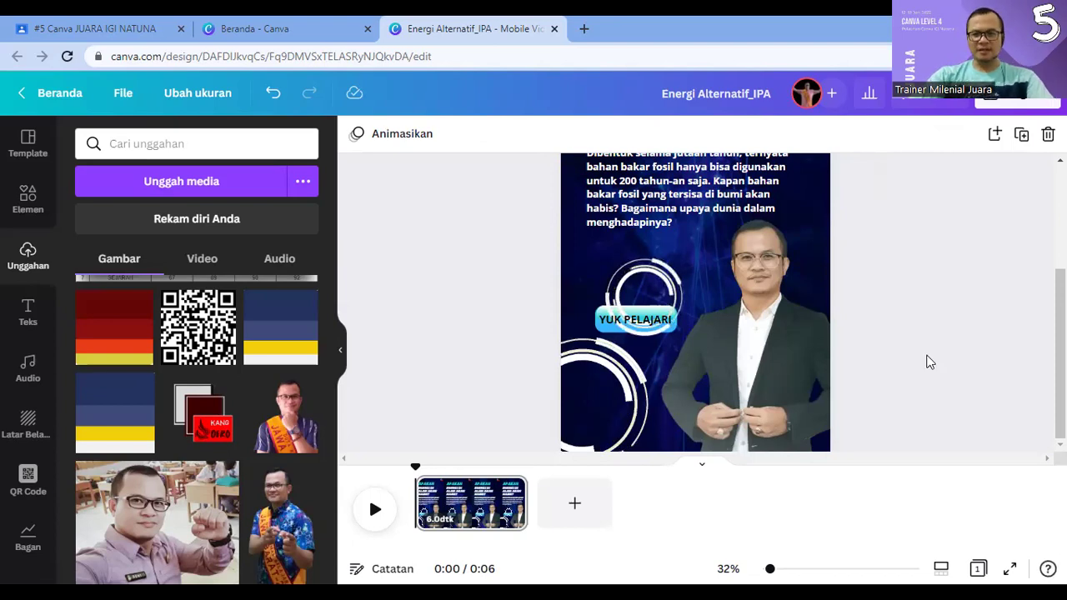
pyautogui.scroll(3, 689, 387)
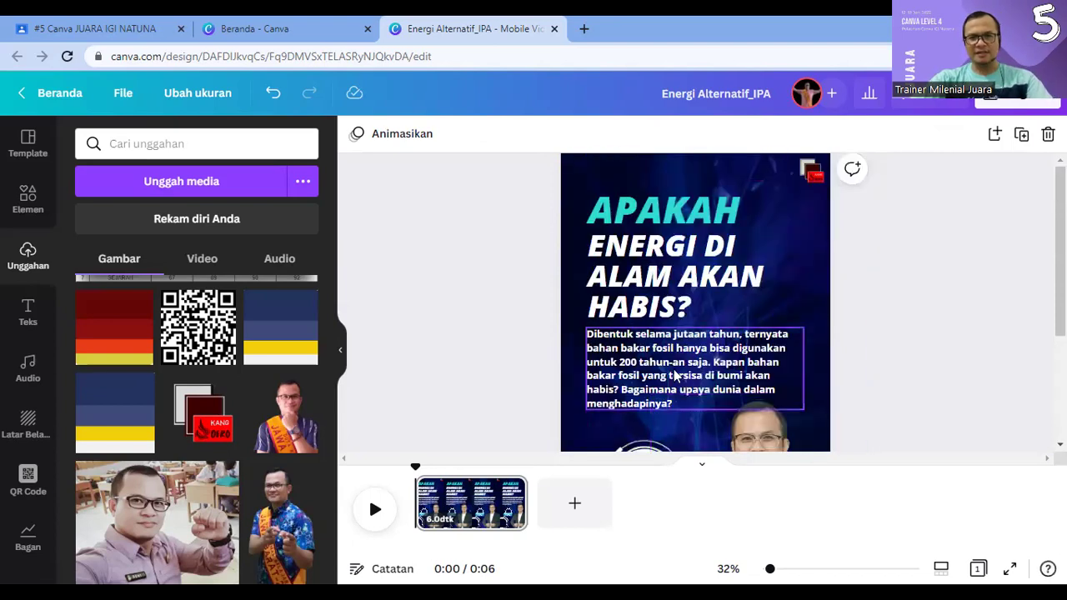
pyautogui.scroll(-3, 689, 388)
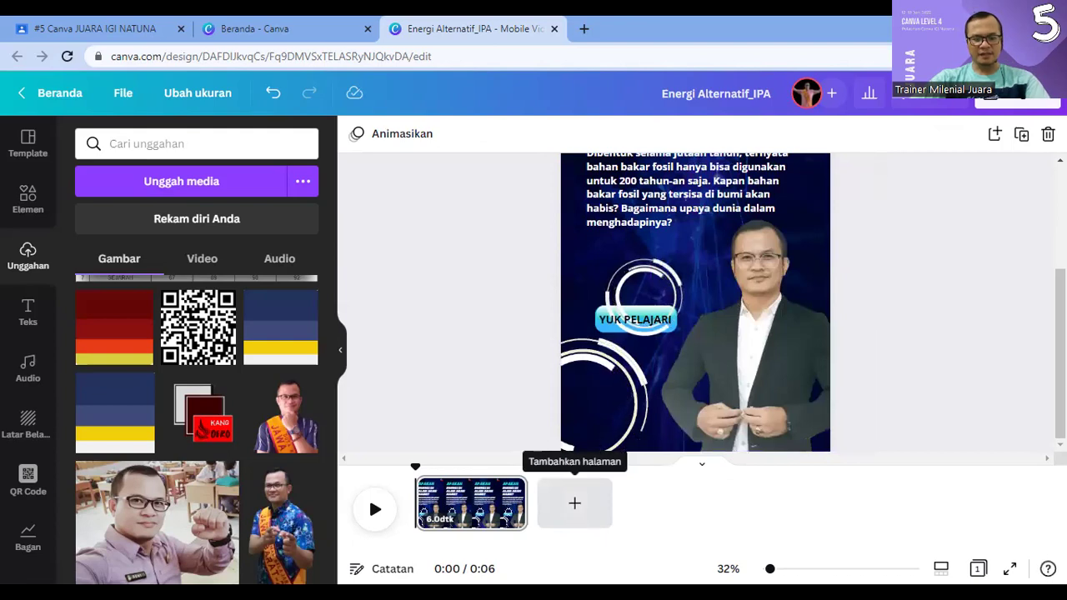
pyautogui.click(577, 505)
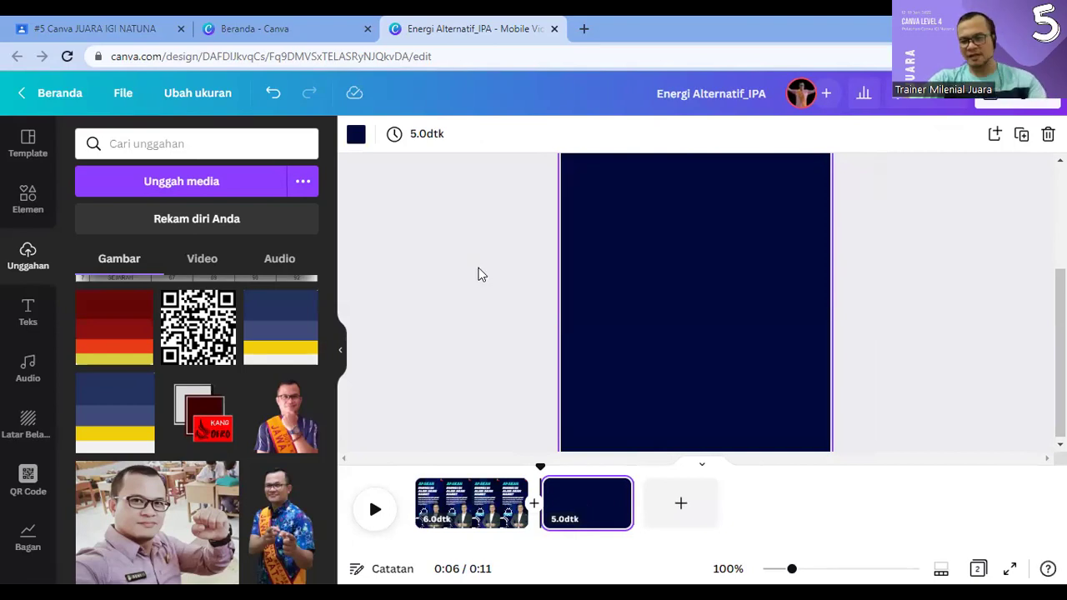
pyautogui.click(668, 281)
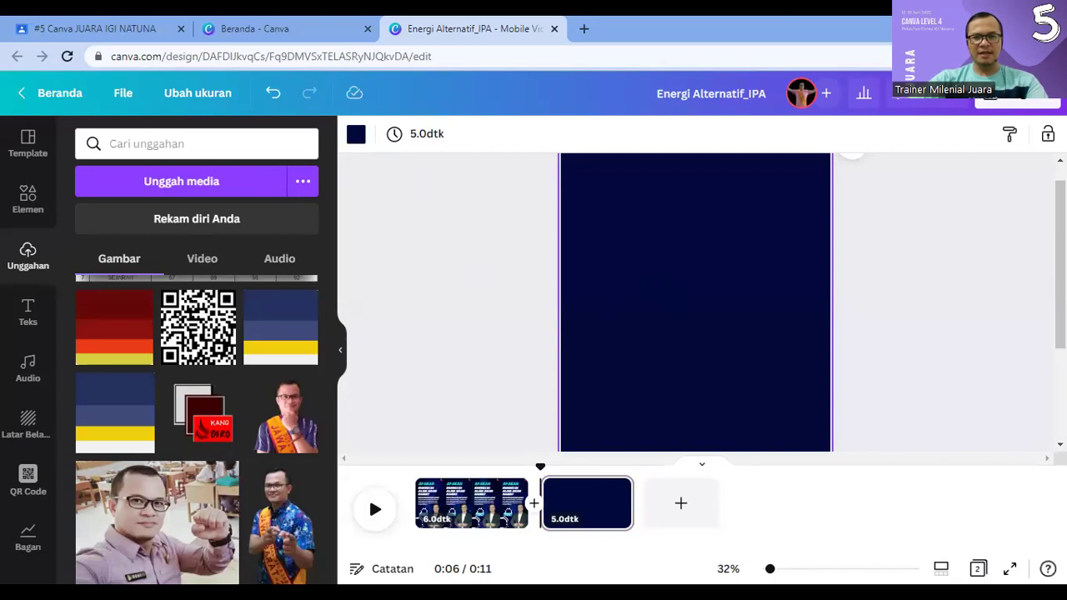
pyautogui.scroll(1, 696, 379)
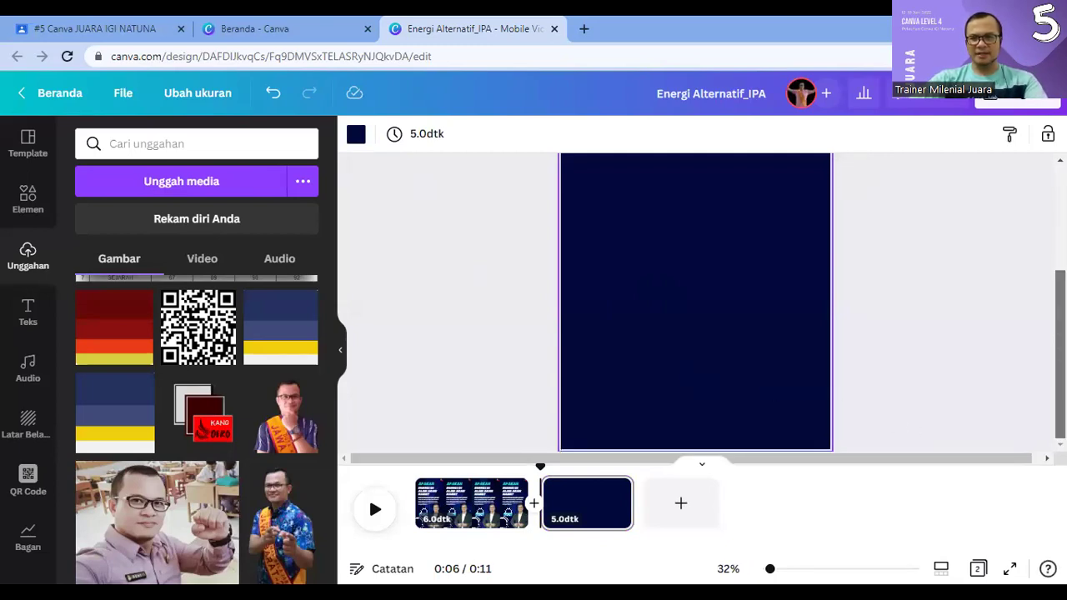
pyautogui.click(28, 143)
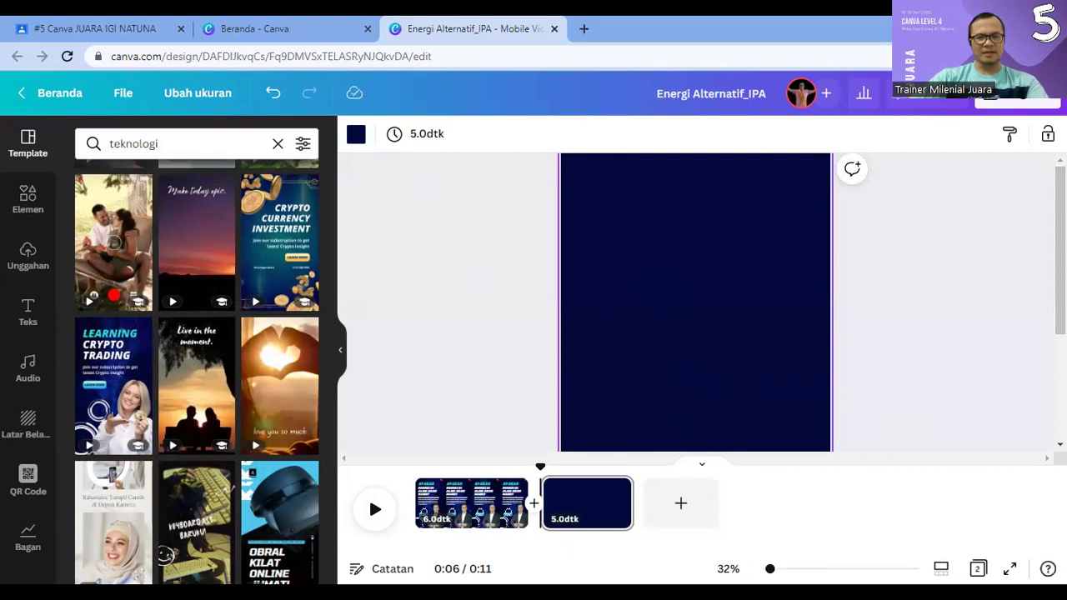
# Step: Find the black "MRI Diagnosis" template among the "teknologi" results and apply it to the blank second page
pyautogui.scroll(10, 225, 451)
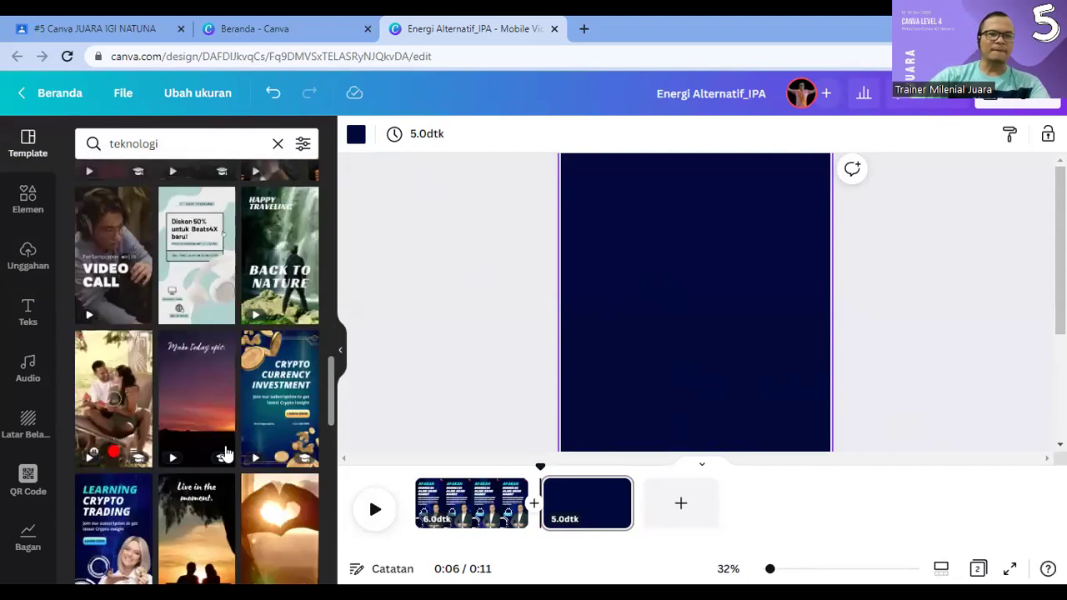
pyautogui.scroll(3, 225, 452)
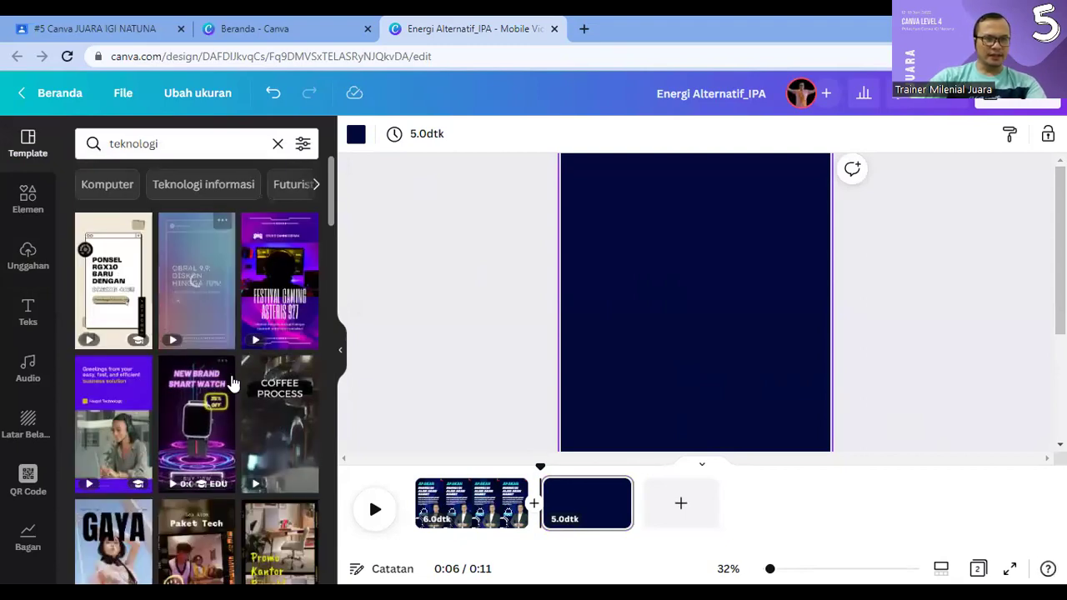
pyautogui.scroll(-2, 238, 384)
pyautogui.scroll(-6, 238, 384)
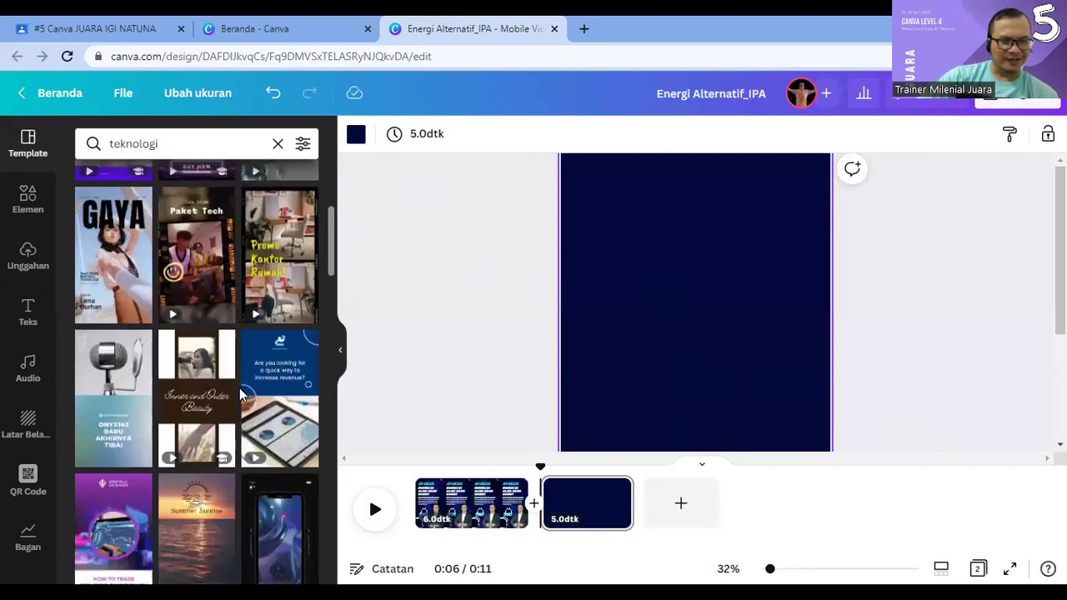
pyautogui.scroll(-6, 239, 394)
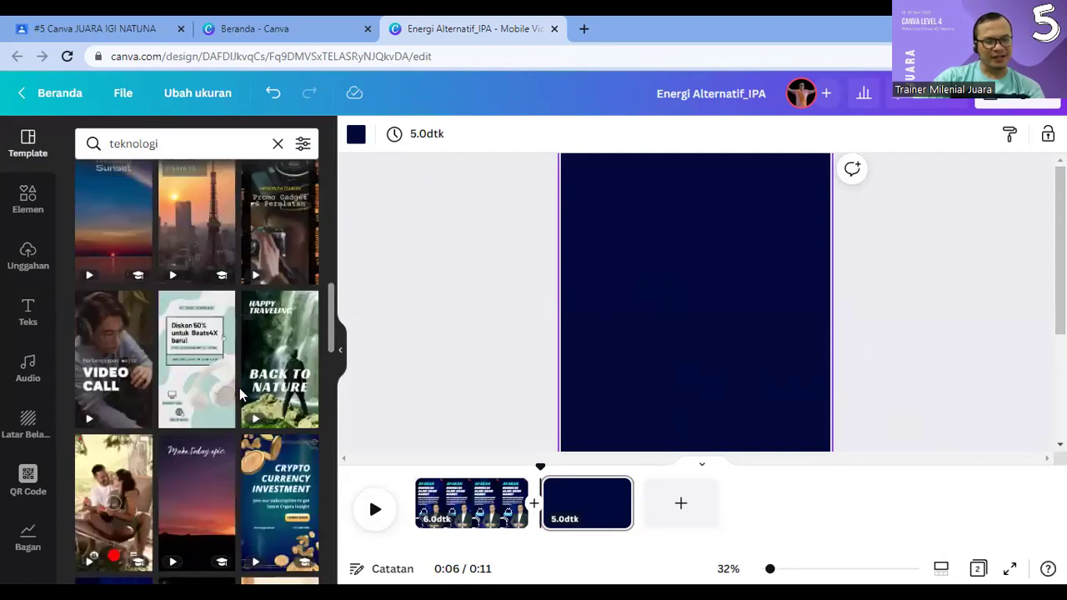
pyautogui.scroll(-3, 239, 388)
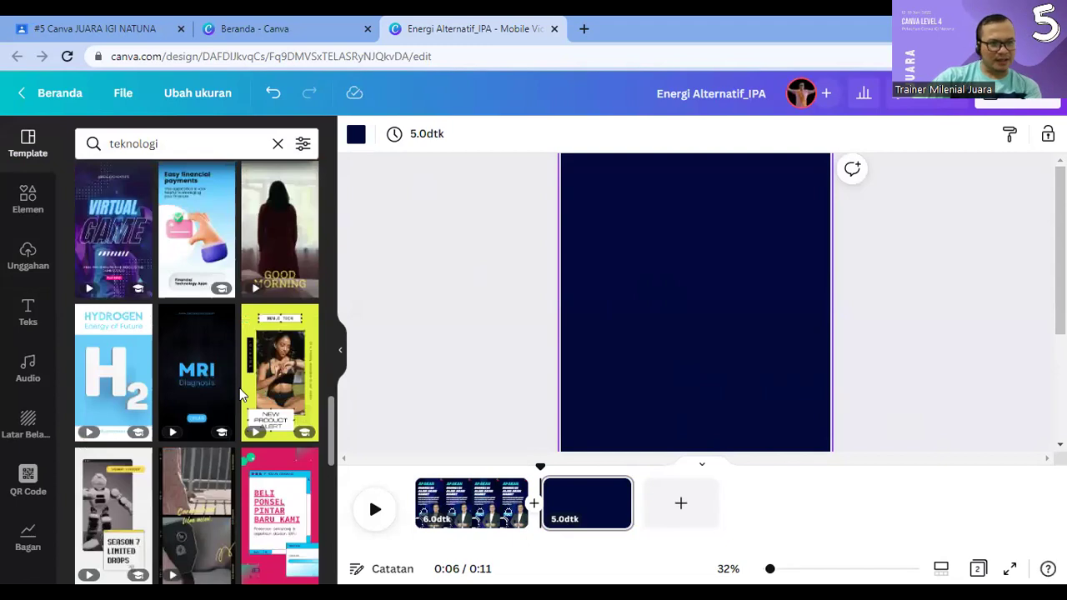
pyautogui.scroll(-2, 239, 388)
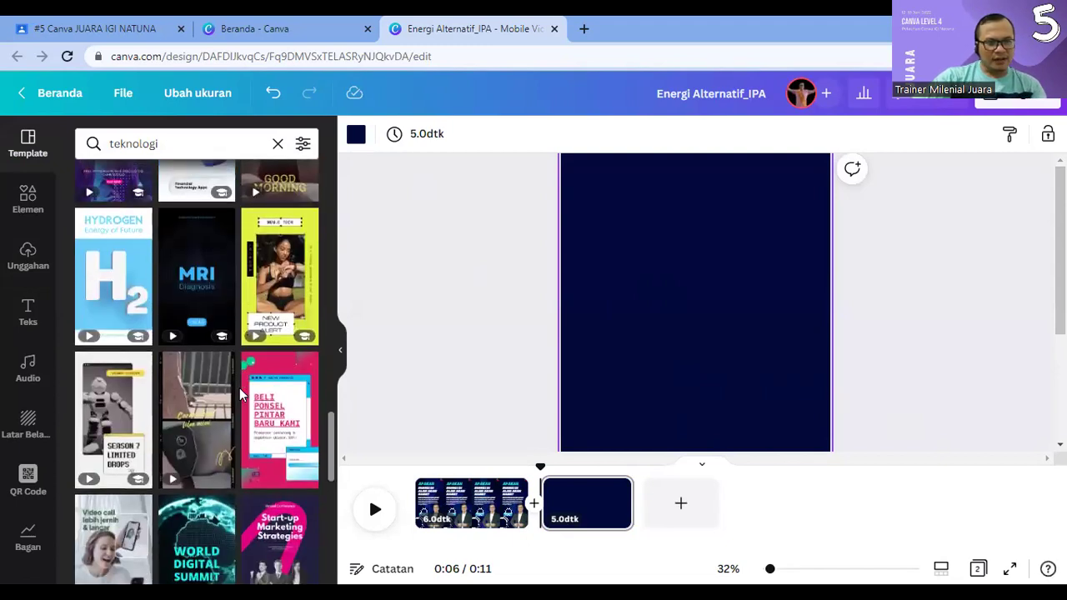
pyautogui.scroll(-3, 239, 388)
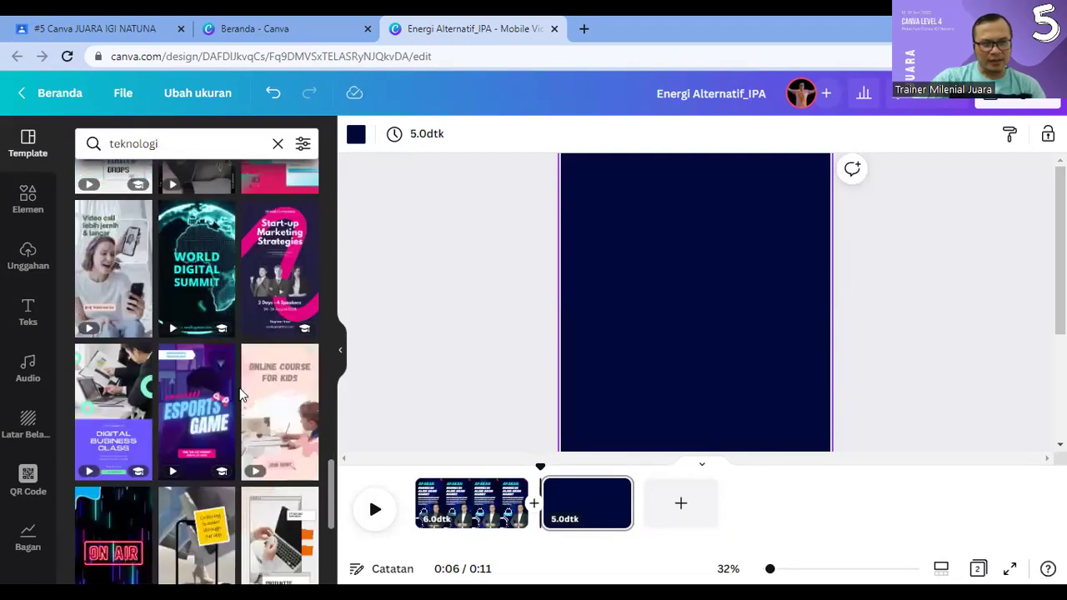
pyautogui.scroll(5, 239, 390)
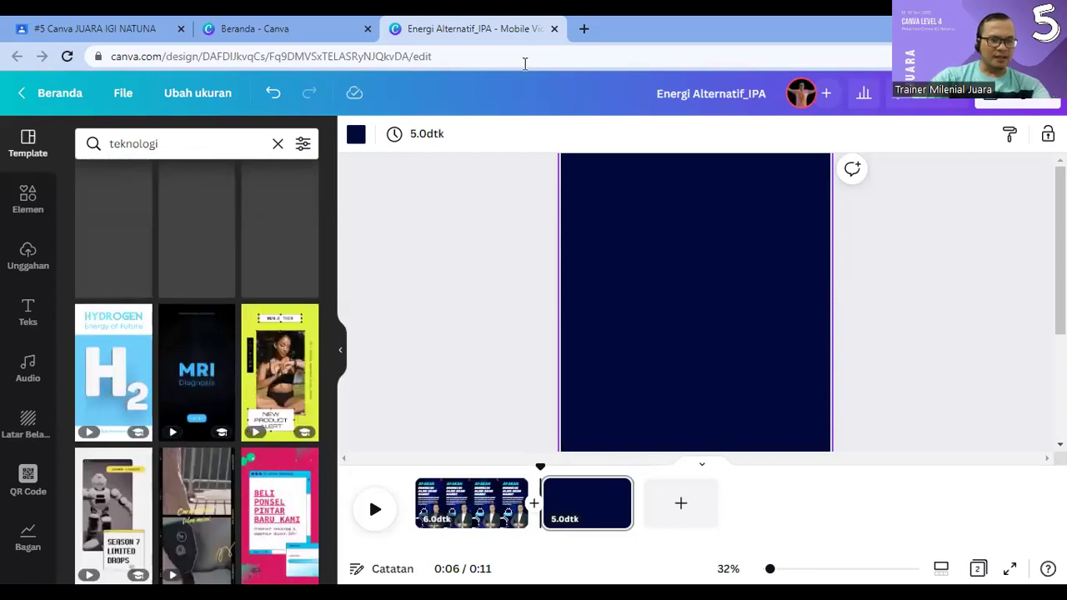
pyautogui.click(187, 371)
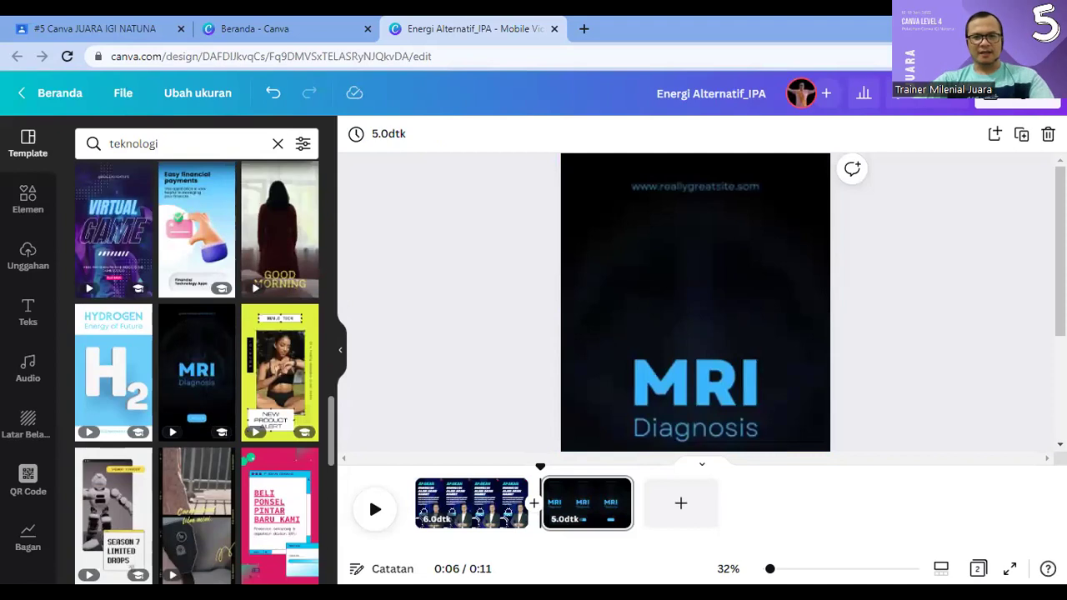
# Step: Replace the "ORDER" button text on the second page with "FAKTA" and set its font size to 50
pyautogui.click(697, 390)
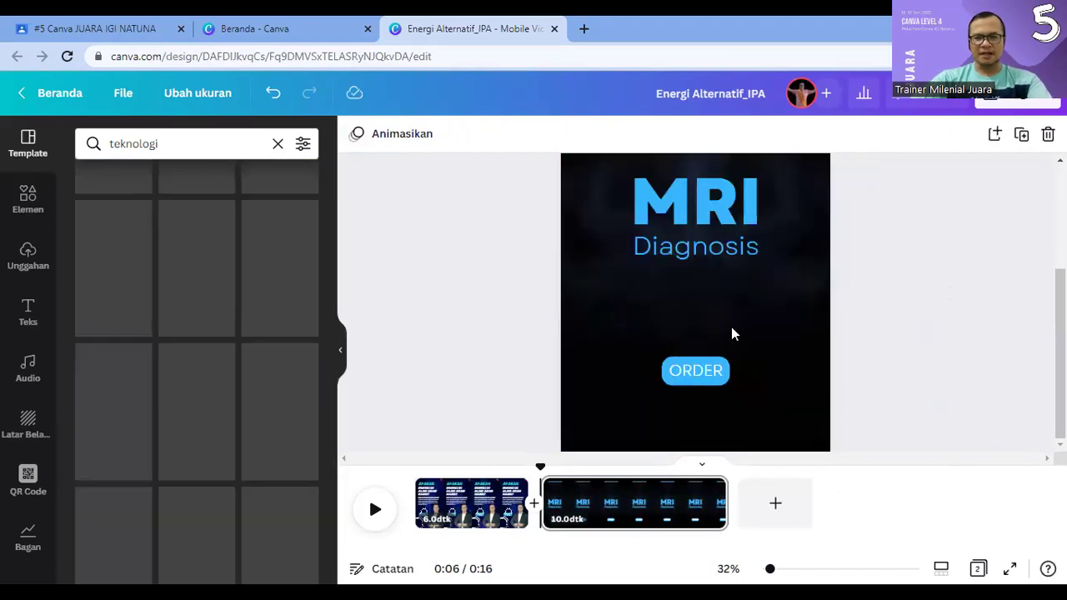
pyautogui.click(707, 375)
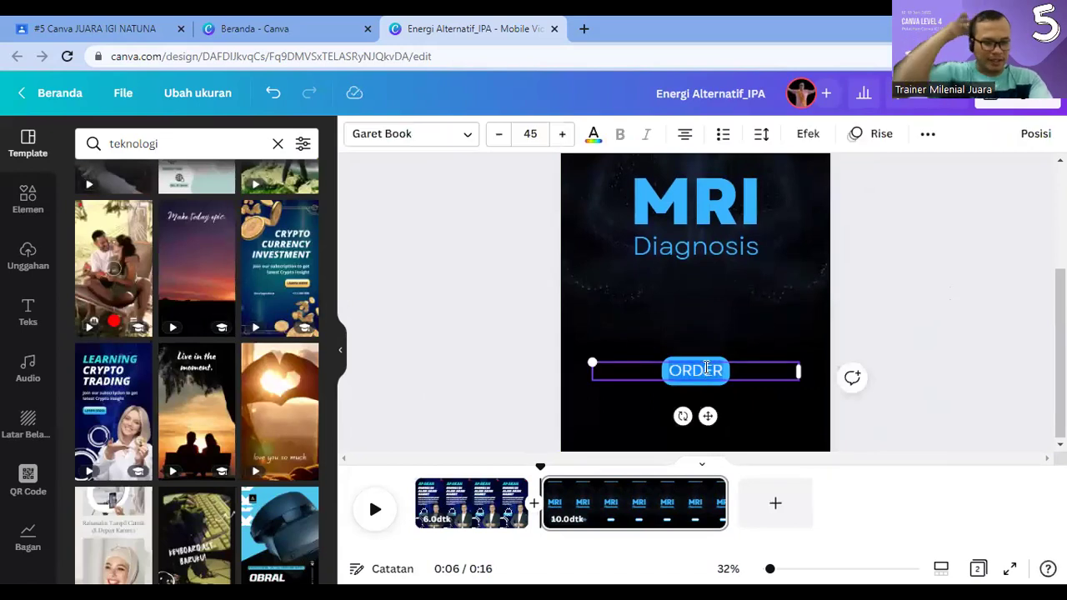
pyautogui.write('FAKTA')
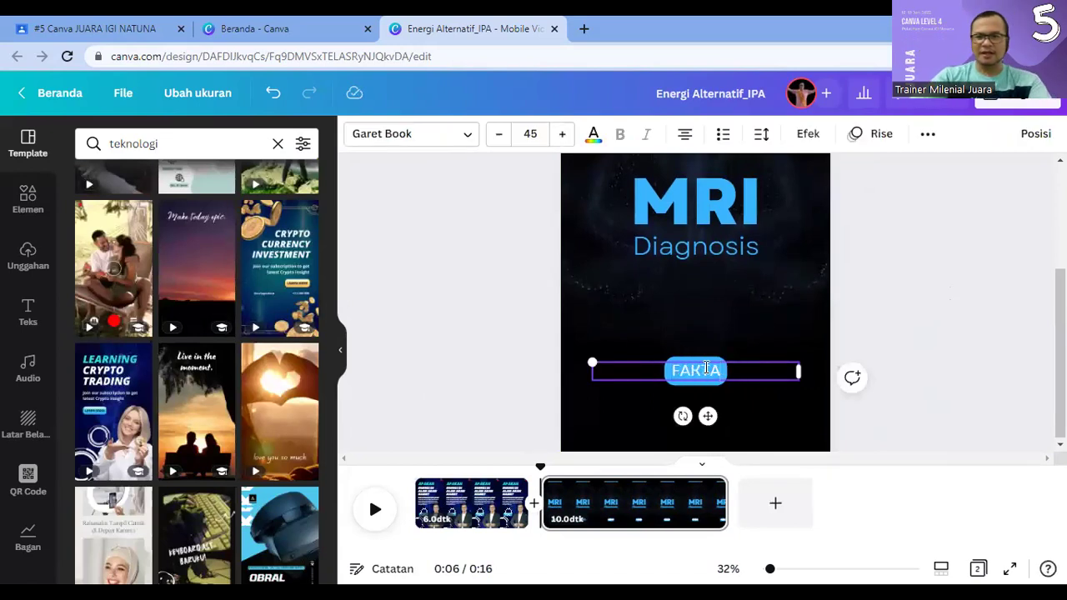
pyautogui.click(563, 143)
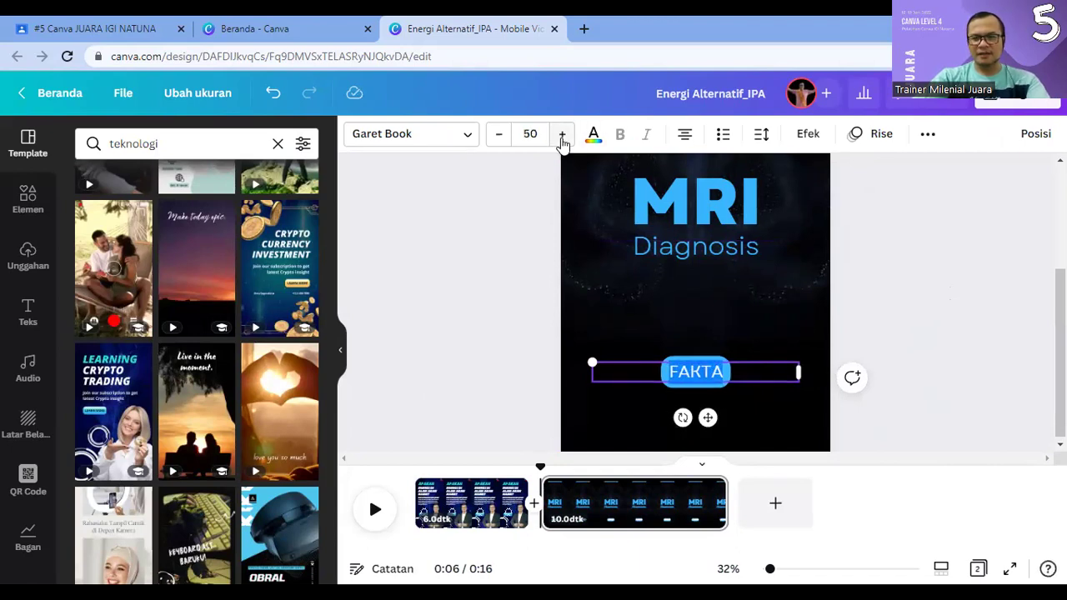
pyautogui.click(910, 286)
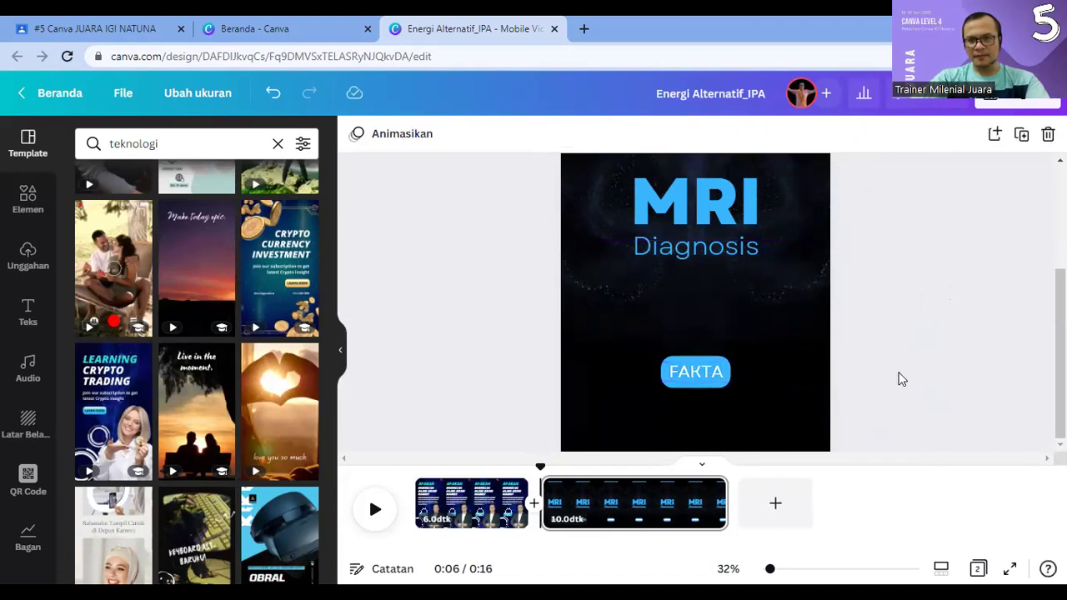
# Step: Examine the second page's layout from top to bottom and pause its background brain-scan video
pyautogui.scroll(3, 898, 379)
pyautogui.scroll(-3, 898, 379)
pyautogui.scroll(3, 740, 269)
pyautogui.click(740, 268)
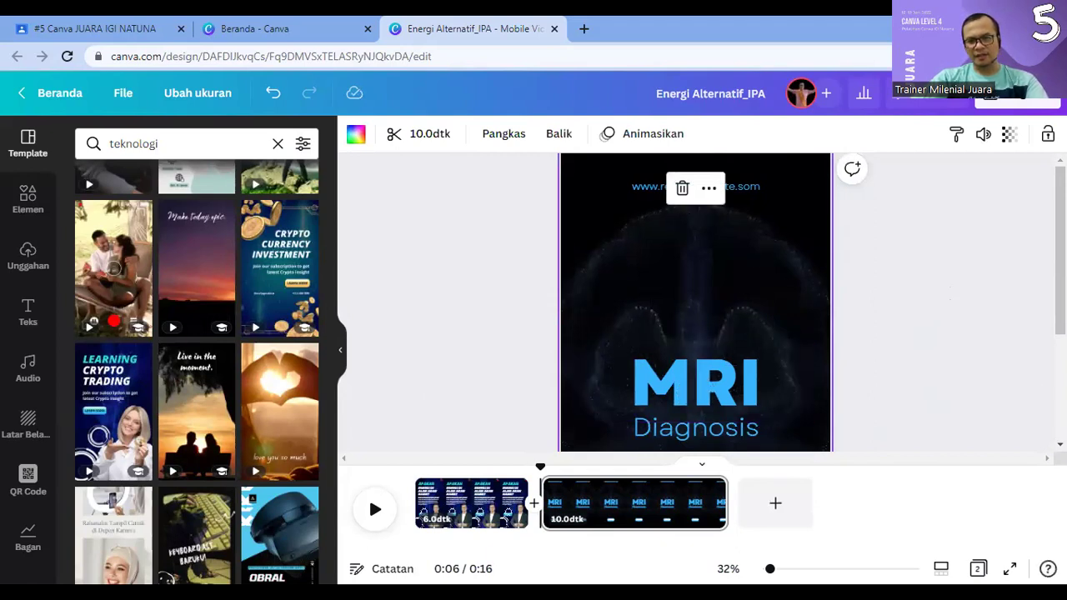
pyautogui.moveTo(743, 285)
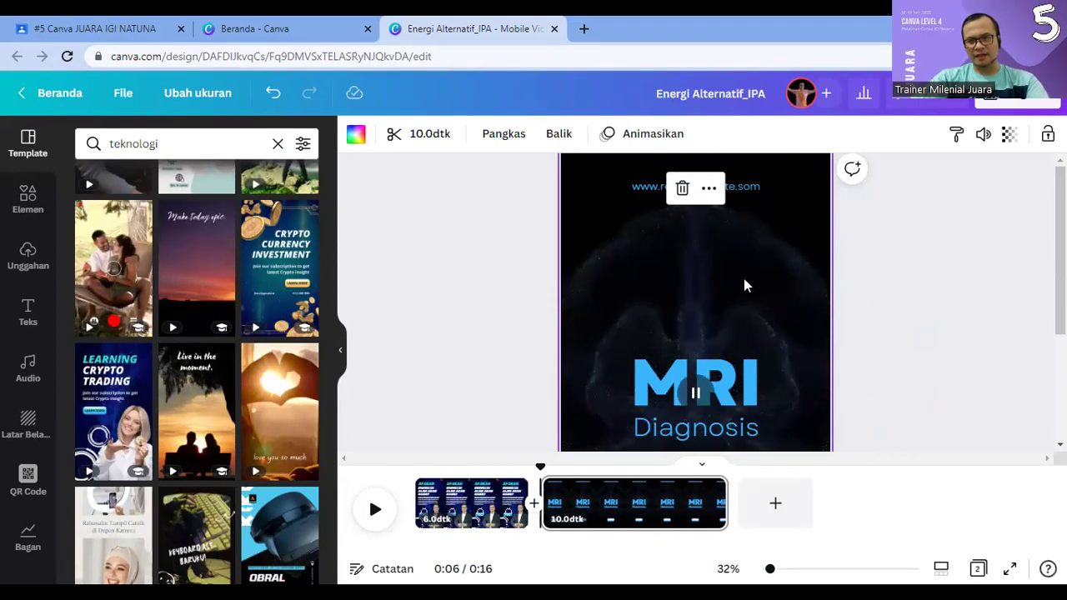
pyautogui.click(695, 393)
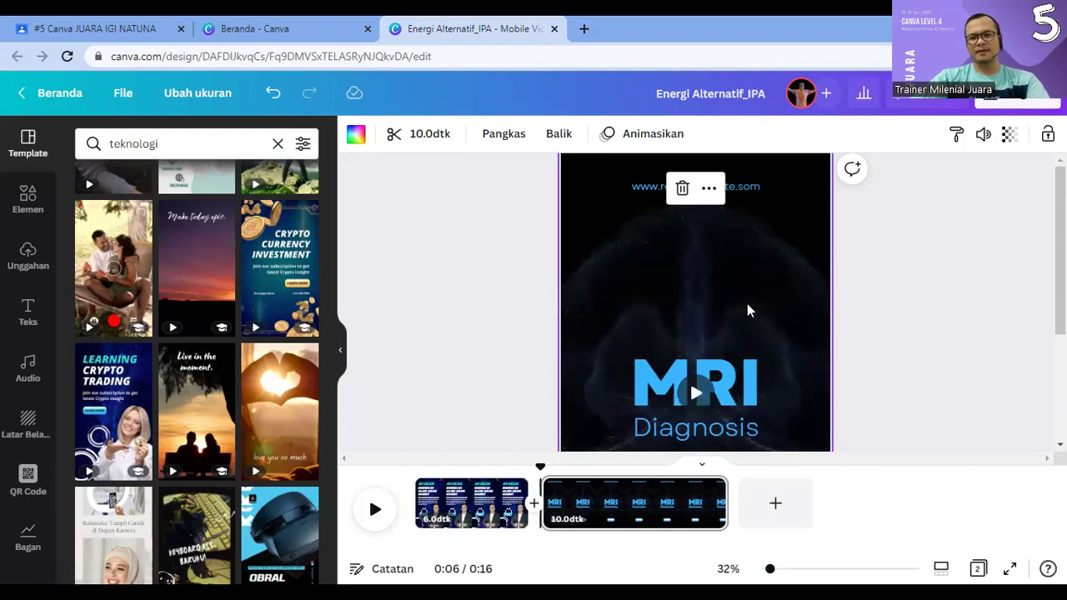
pyautogui.scroll(-2, 816, 397)
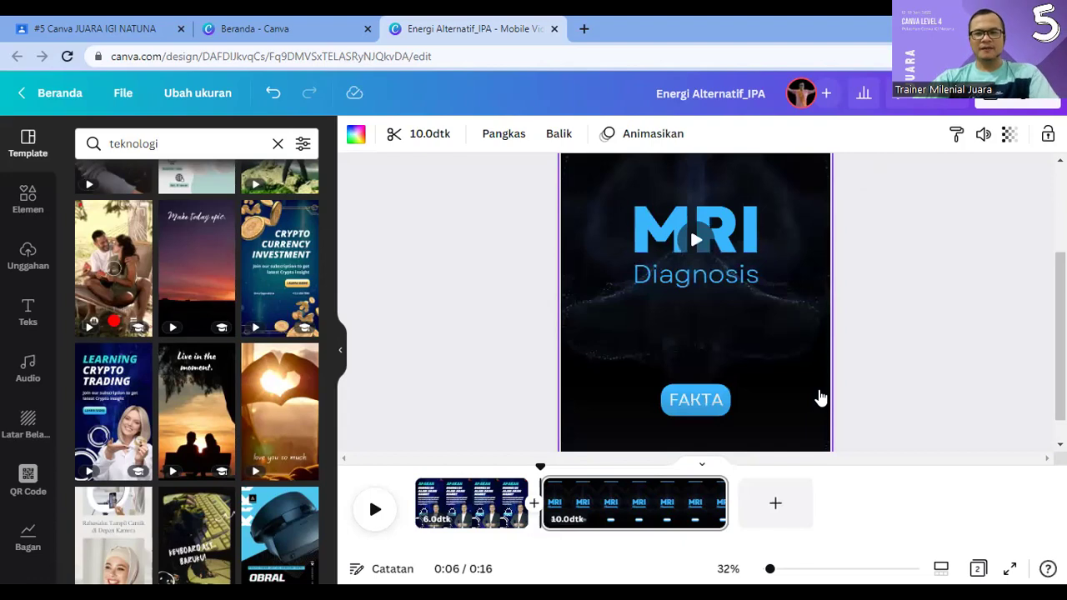
pyautogui.scroll(-1, 821, 398)
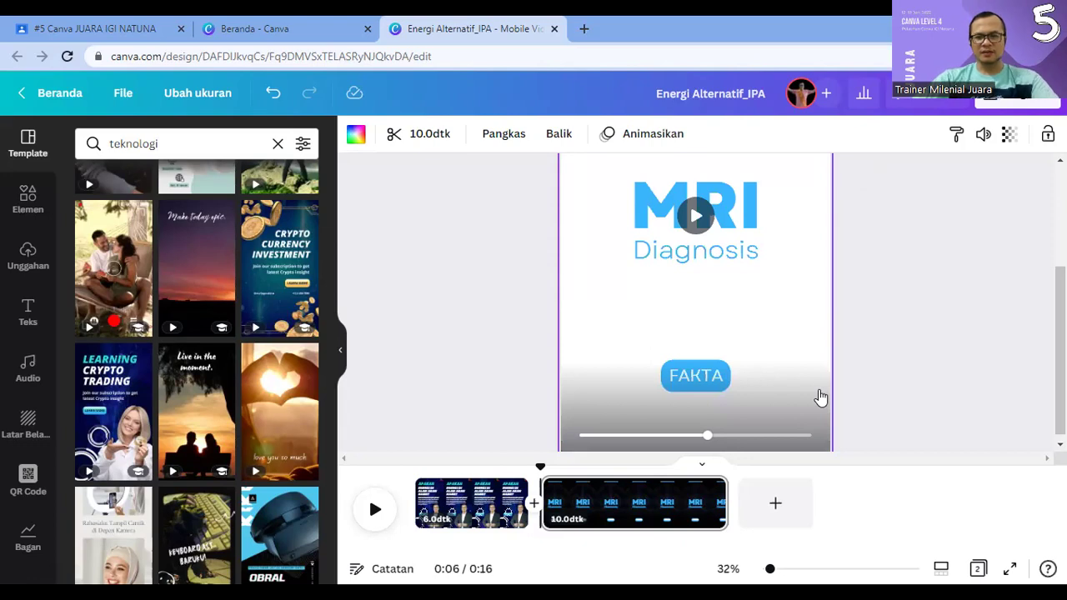
# Step: Move the web address text down, replace it with "Konsumsi bahan bakar fosil global", narrow its box and roughly centre it on the page
pyautogui.scroll(3, 631, 216)
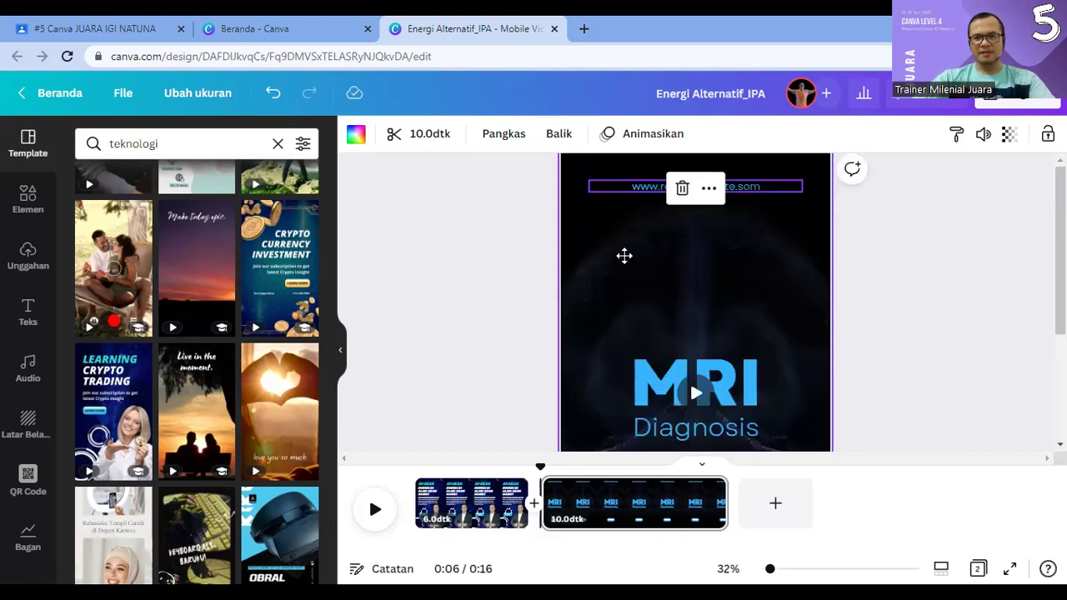
pyautogui.click(624, 255)
pyautogui.doubleClick(629, 239)
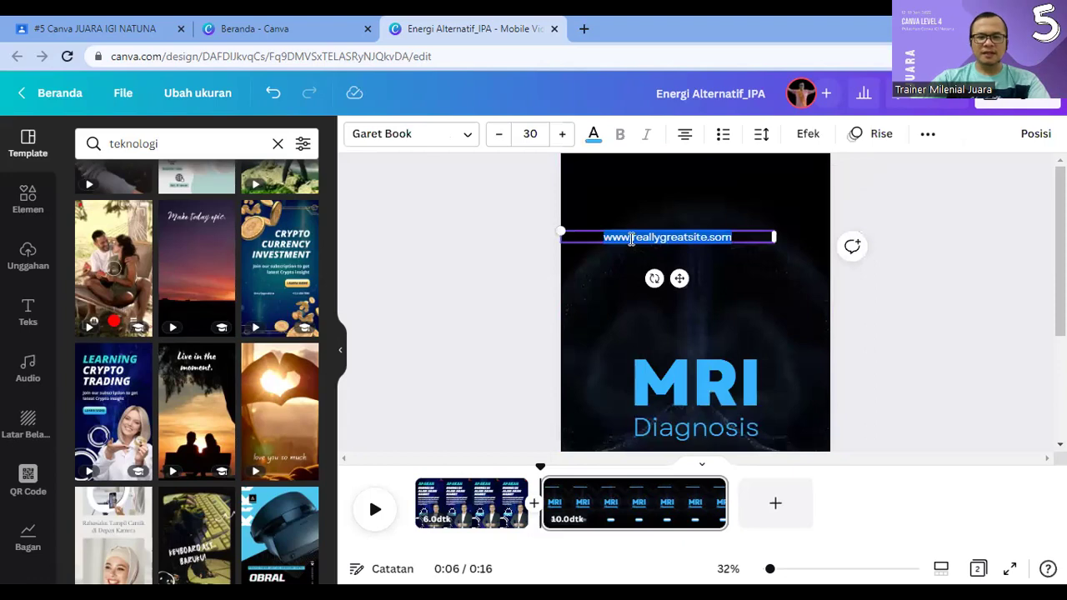
pyautogui.write('Konsumsi bahan bakar fosil global')
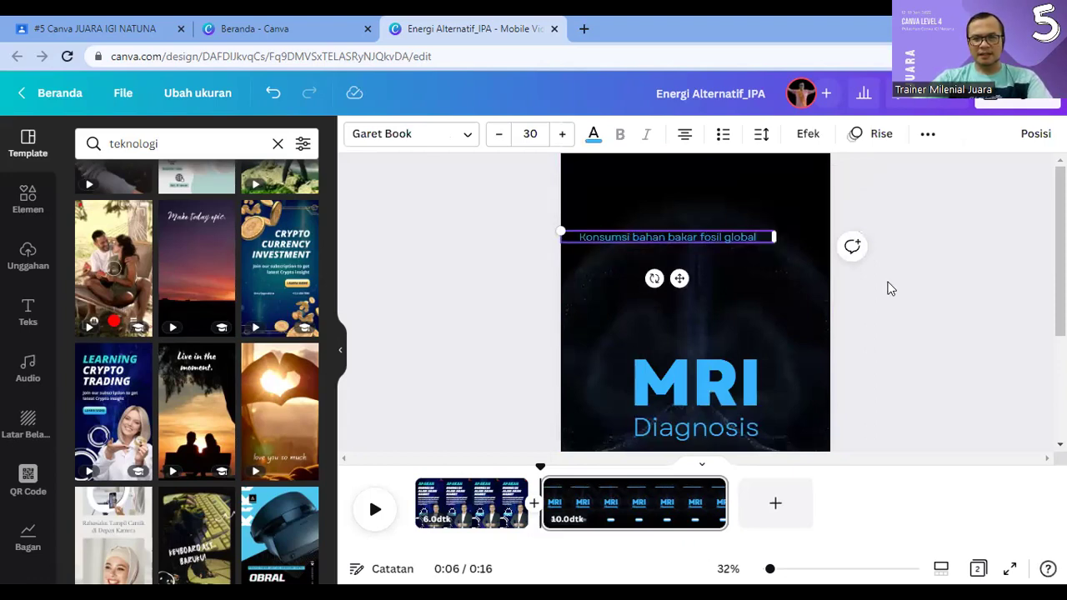
pyautogui.moveTo(756, 236)
pyautogui.mouseDown()
pyautogui.moveTo(734, 243)
pyautogui.moveTo(749, 238)
pyautogui.mouseUp()
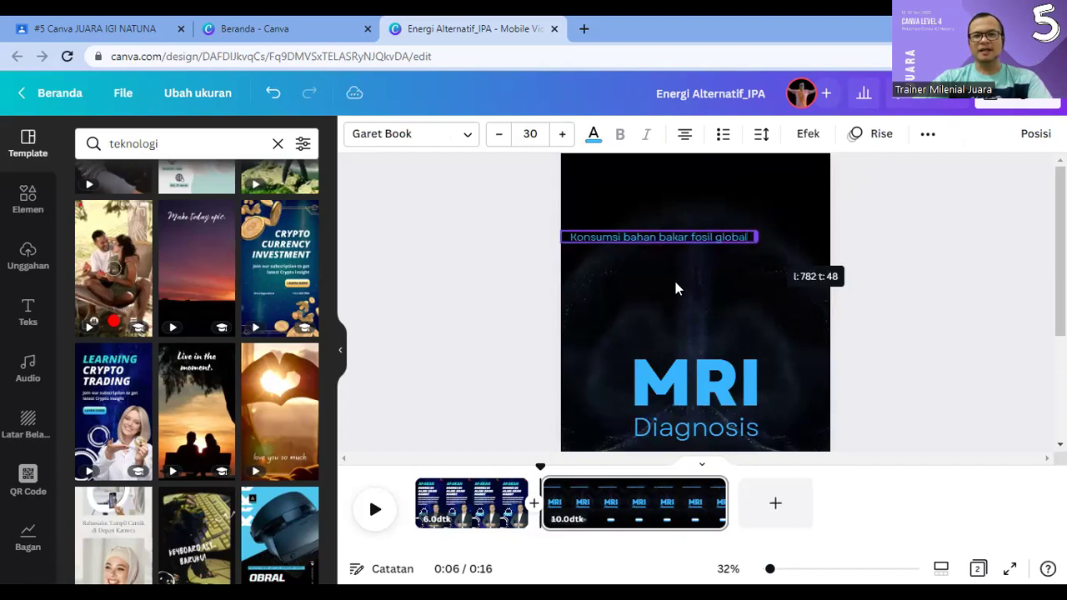
pyautogui.moveTo(698, 279); pyautogui.dragTo(699, 279)
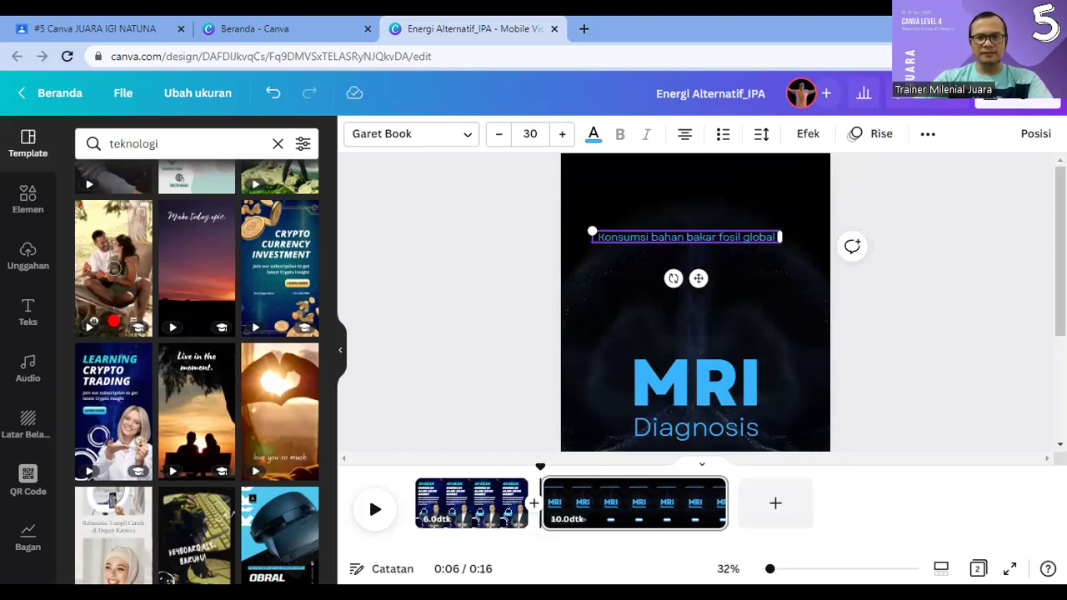
# Step: Set the font size of the "Konsumsi bahan bakar fosil global" text to 50
pyautogui.click(561, 138)
pyautogui.click(562, 137)
pyautogui.click(562, 138)
pyautogui.click(562, 139)
pyautogui.click(562, 138)
pyautogui.click(562, 138)
pyautogui.click(562, 138)
pyautogui.click(561, 139)
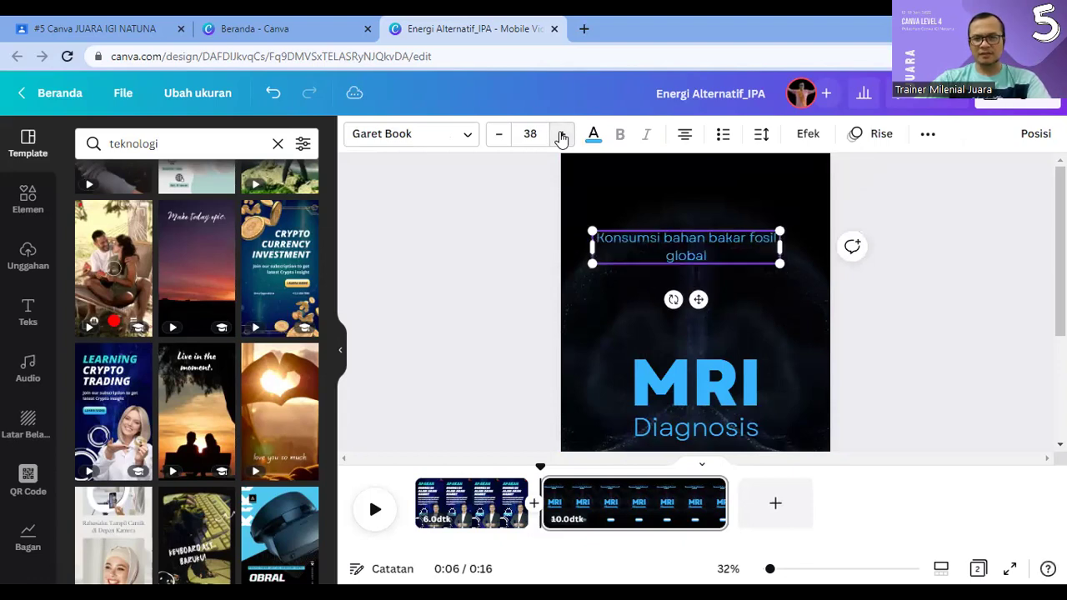
pyautogui.hotkey('ctrl', 'shift', '.')
pyautogui.hotkey('ctrl', 'shift', '.')
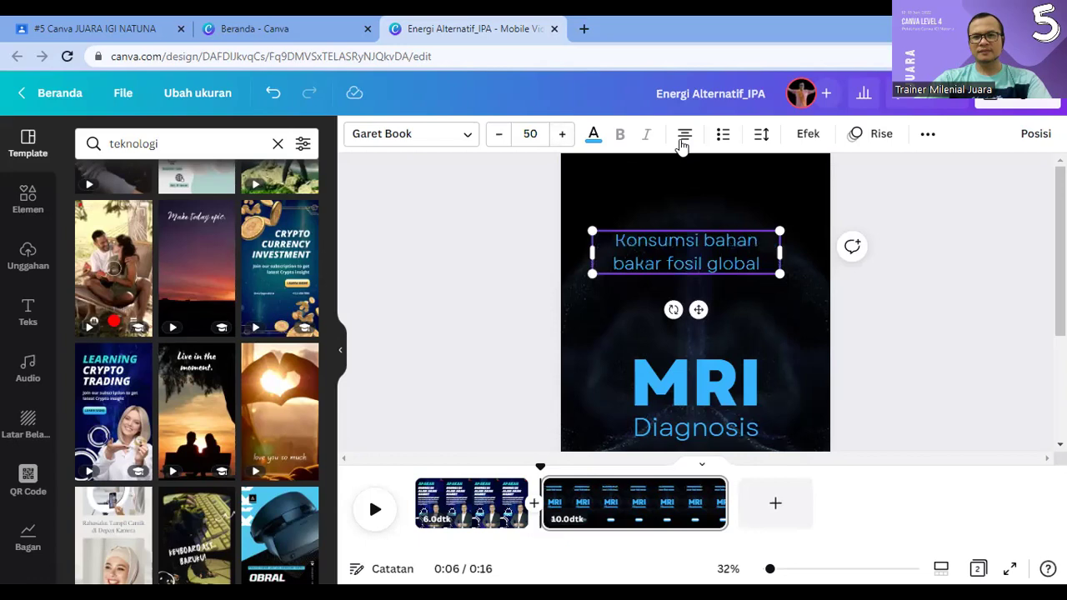
# Step: Left-align the "Konsumsi bahan bakar fosil global" text and move it up and slightly left, near the page's upper edge
pyautogui.click(681, 141)
pyautogui.click(889, 308)
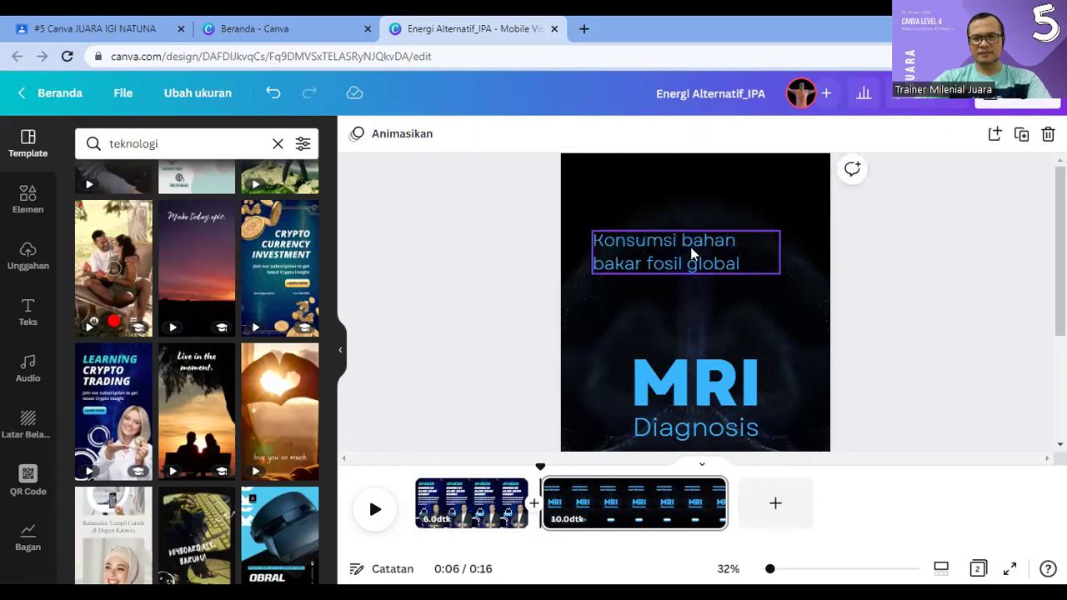
pyautogui.click(687, 222)
pyautogui.moveTo(681, 212); pyautogui.dragTo(670, 171)
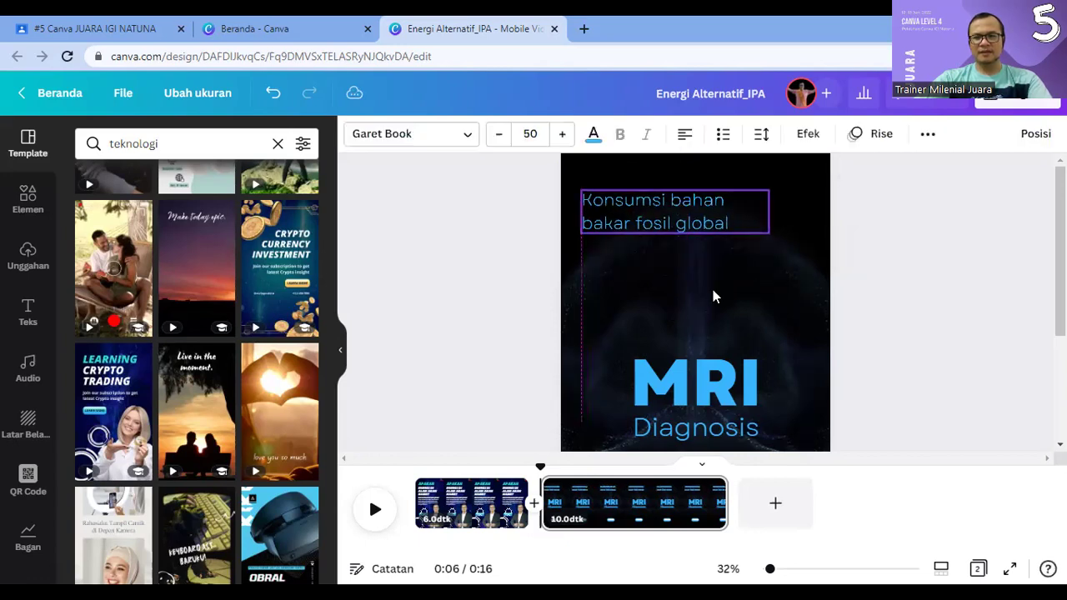
# Step: Delete the second page's background video and undo the deletion
pyautogui.click(748, 311)
pyautogui.press('Delete')
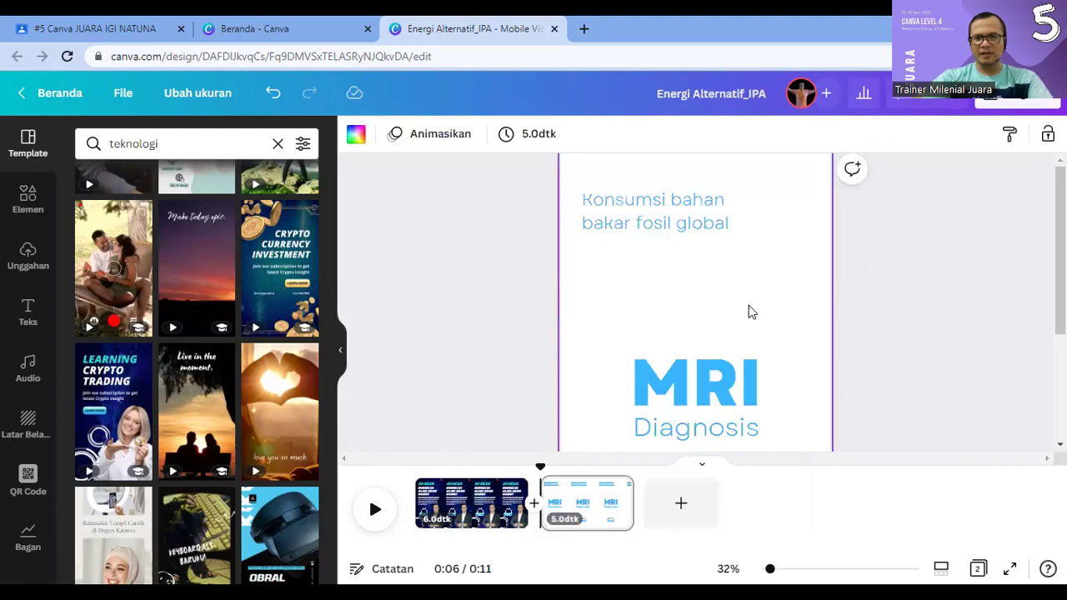
pyautogui.hotkey('ctrl', 'z')
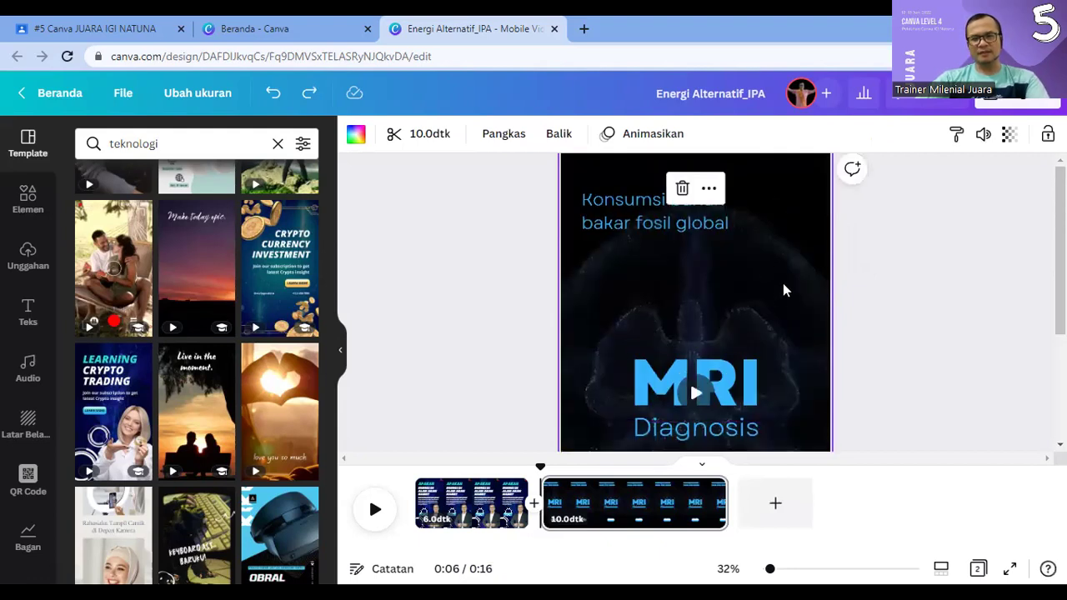
# Step: Delete the "MRI" heading and replace "Diagnosis" with the copied paragraph beginning "Konsumsi bahan bakar fosil meningkat secara signifikan"
pyautogui.click(631, 222)
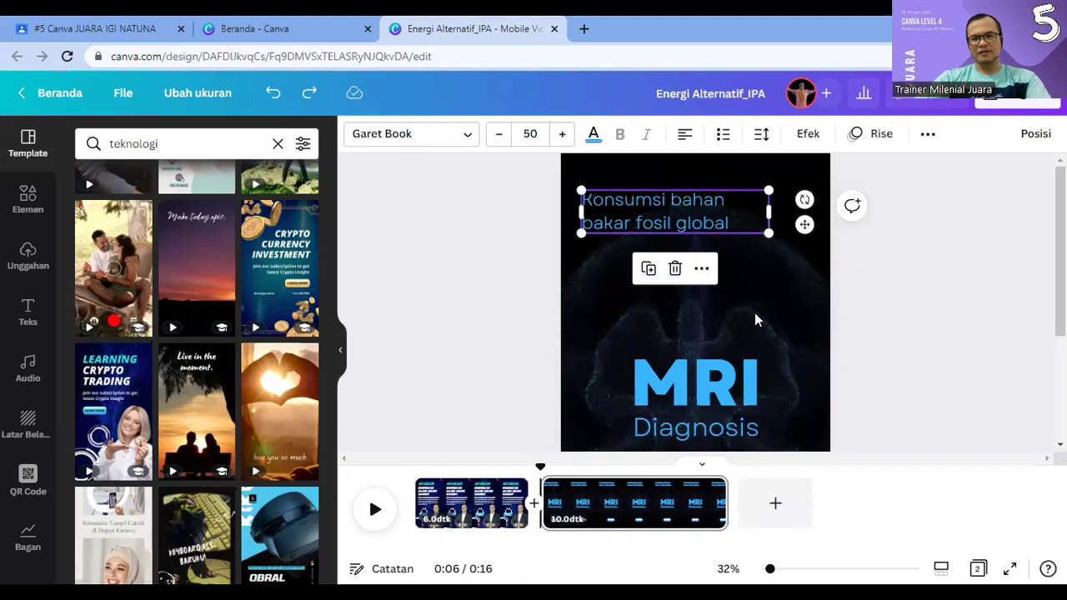
pyautogui.scroll(-3, 734, 267)
pyautogui.click(721, 230)
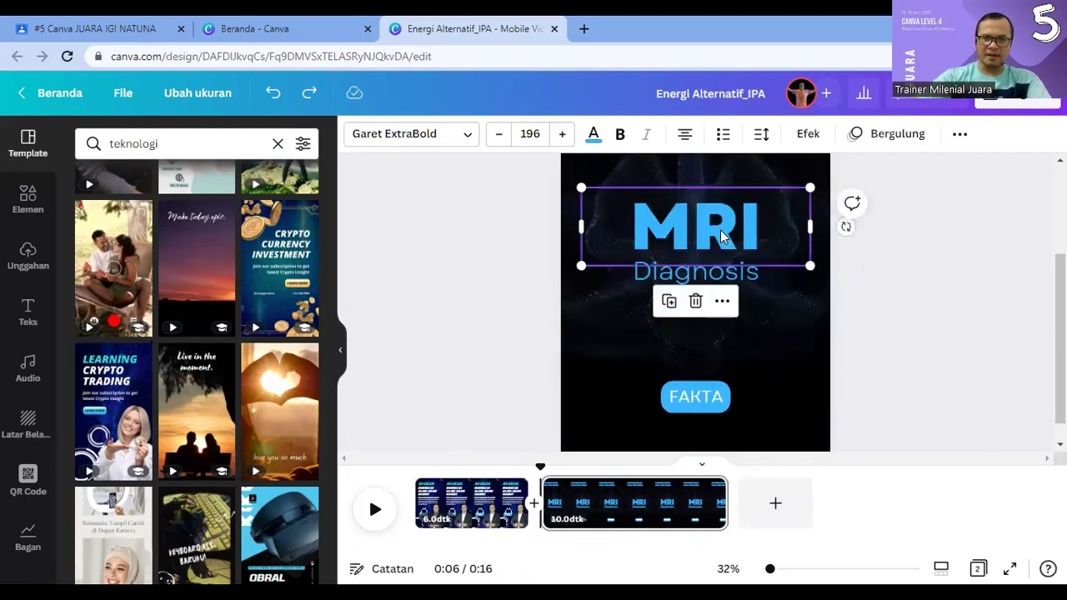
pyautogui.press('Delete')
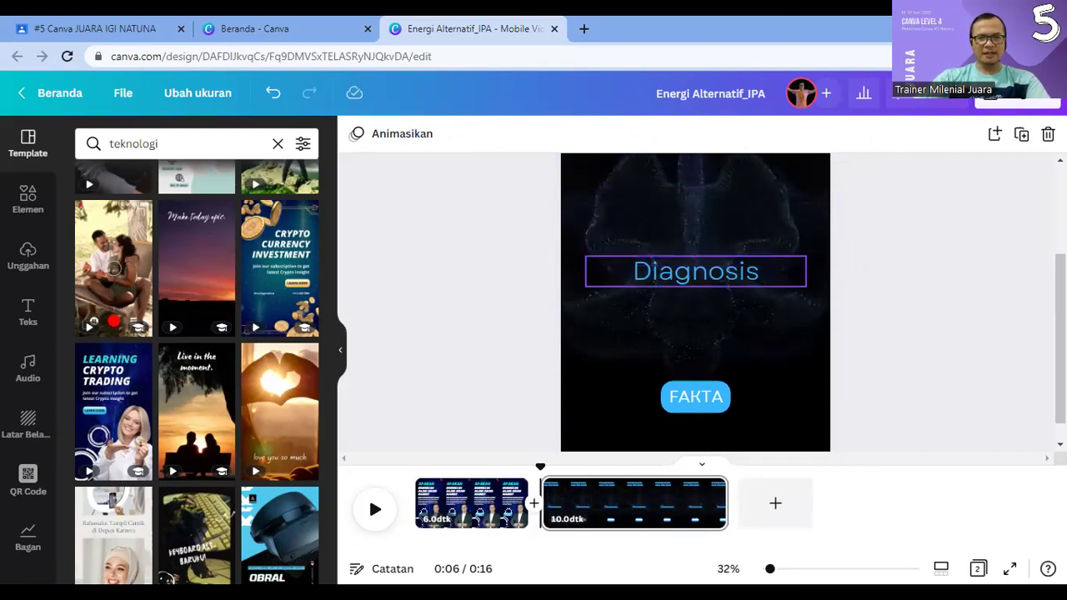
pyautogui.doubleClick(695, 271)
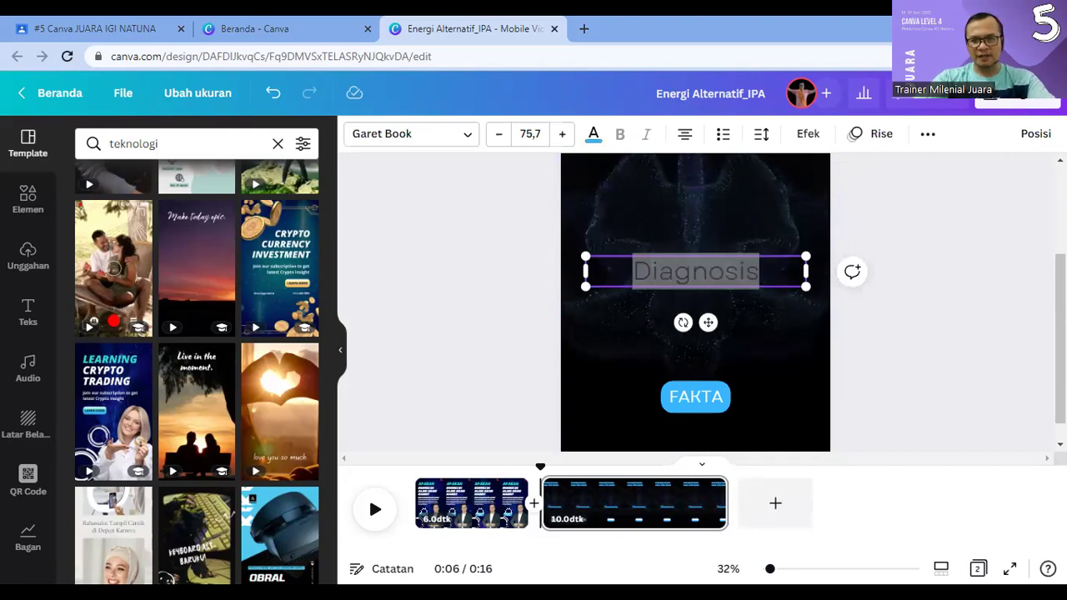
pyautogui.hotkey('ctrl', 'v')
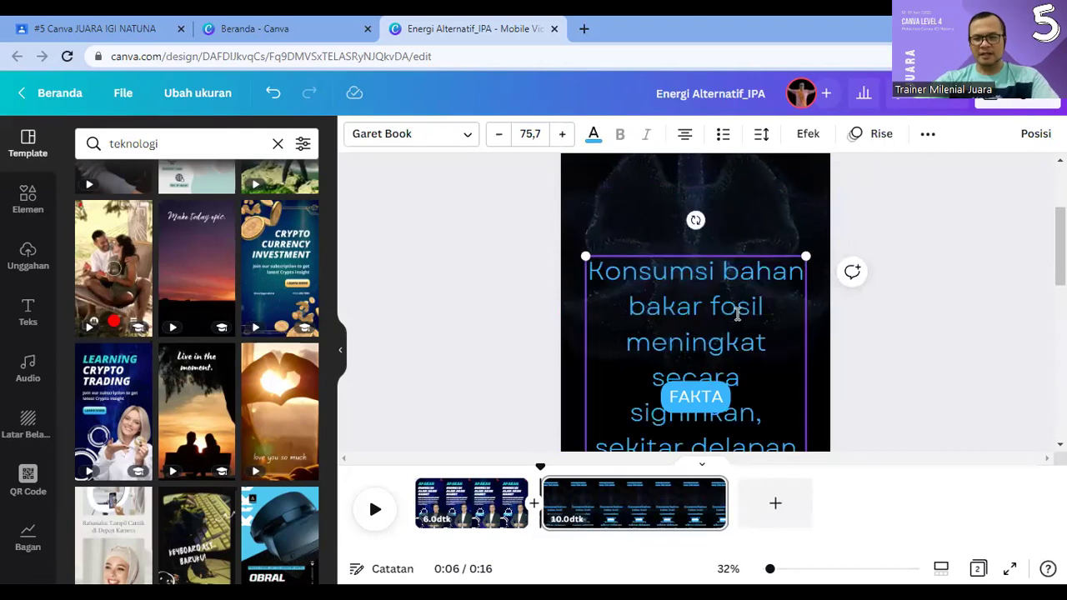
# Step: Set the font size of the paragraph beginning "Konsumsi bahan bakar fosil meningkat" to 37.7
pyautogui.hotkey('ctrl', 'a')
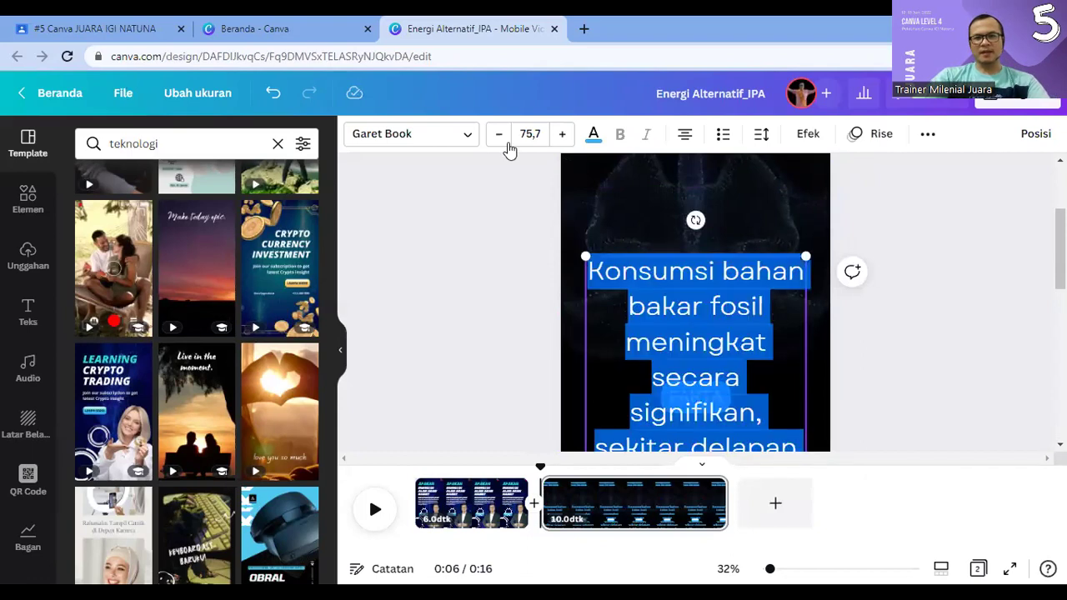
pyautogui.click(498, 140)
pyautogui.click(499, 140)
pyautogui.click(499, 140)
pyautogui.click(499, 140)
pyautogui.click(499, 140)
pyautogui.click(499, 141)
pyautogui.click(499, 140)
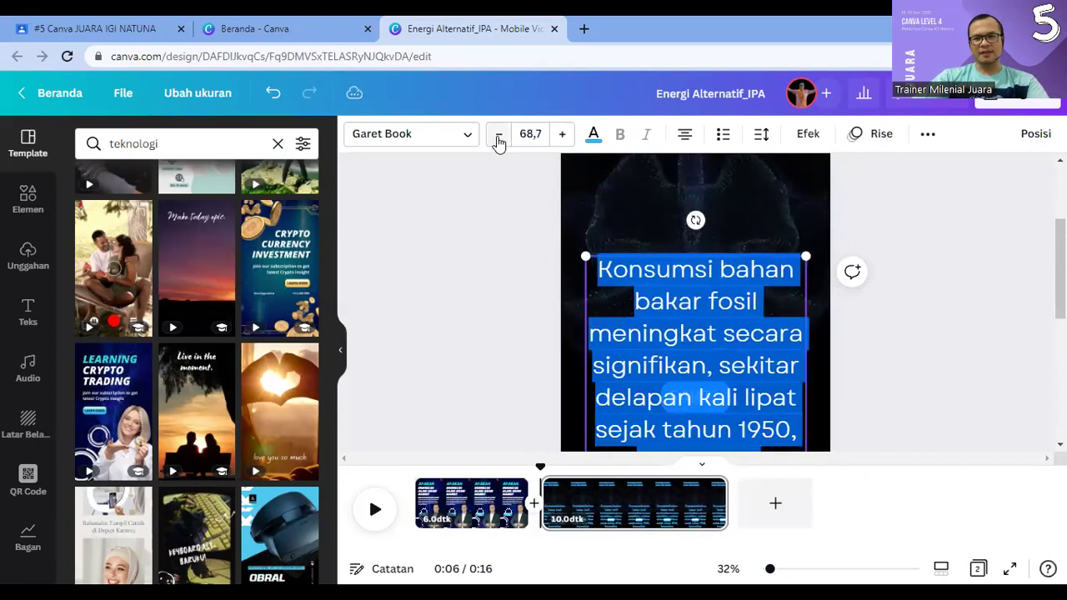
pyautogui.click(498, 140)
pyautogui.click(499, 140)
pyautogui.click(498, 140)
pyautogui.click(499, 140)
pyautogui.click(498, 140)
pyautogui.click(498, 140)
pyautogui.click(498, 140)
pyautogui.click(499, 140)
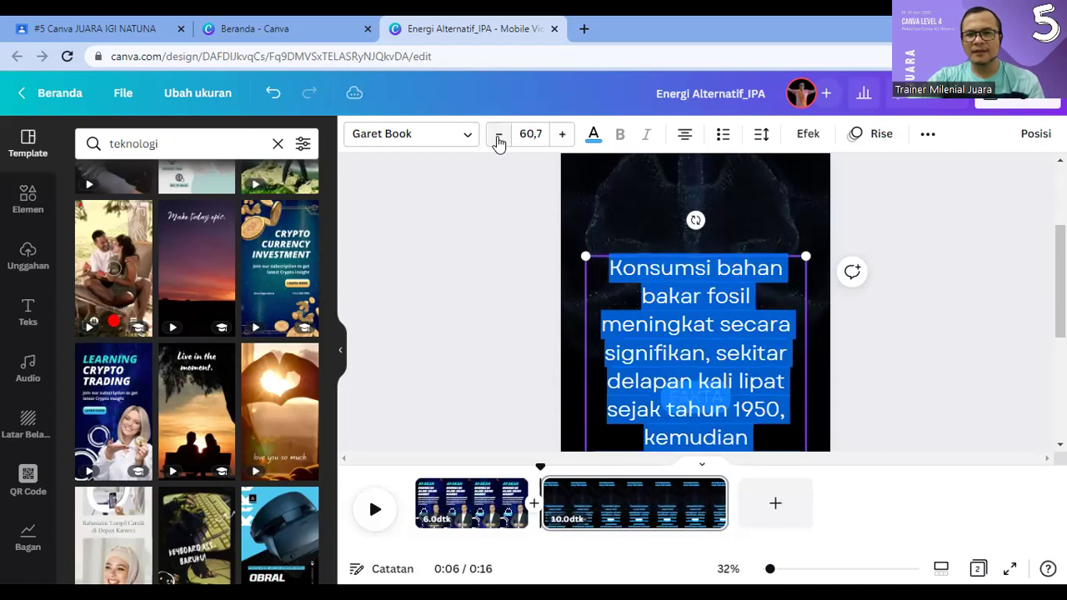
pyautogui.click(498, 140)
pyautogui.click(498, 140)
pyautogui.click(499, 140)
pyautogui.click(498, 140)
pyautogui.click(498, 140)
pyautogui.click(498, 140)
pyautogui.click(498, 140)
pyautogui.click(498, 140)
pyautogui.click(498, 140)
pyautogui.click(498, 140)
pyautogui.click(498, 140)
pyautogui.click(499, 140)
pyautogui.click(499, 140)
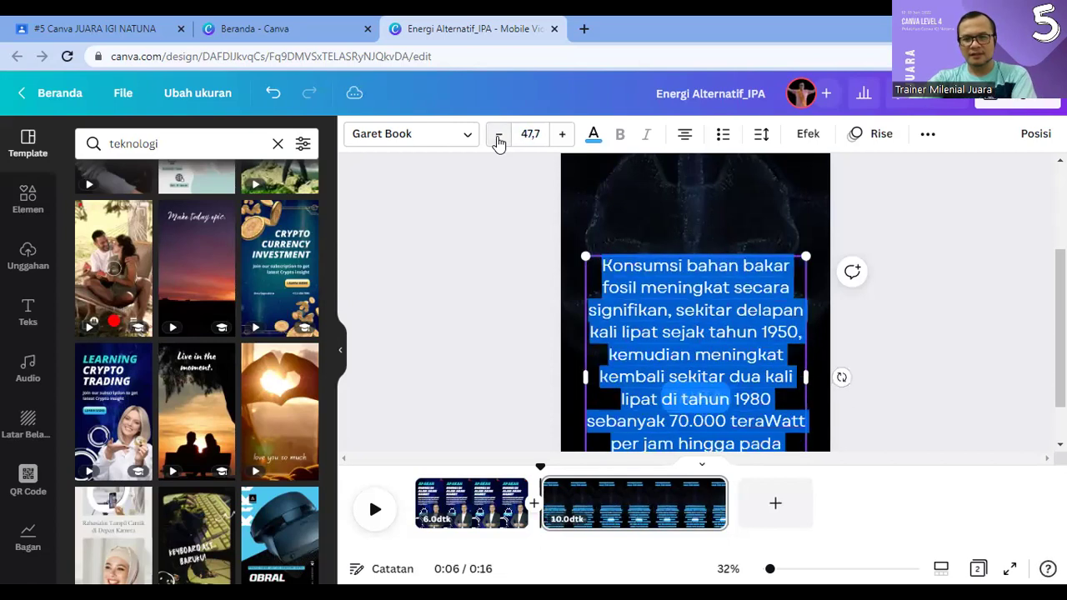
pyautogui.click(497, 140)
pyautogui.click(498, 140)
pyautogui.click(498, 140)
pyautogui.click(497, 140)
pyautogui.click(497, 140)
pyautogui.click(498, 141)
pyautogui.click(498, 140)
pyautogui.click(497, 140)
pyautogui.click(498, 140)
pyautogui.click(497, 140)
pyautogui.press('Escape')
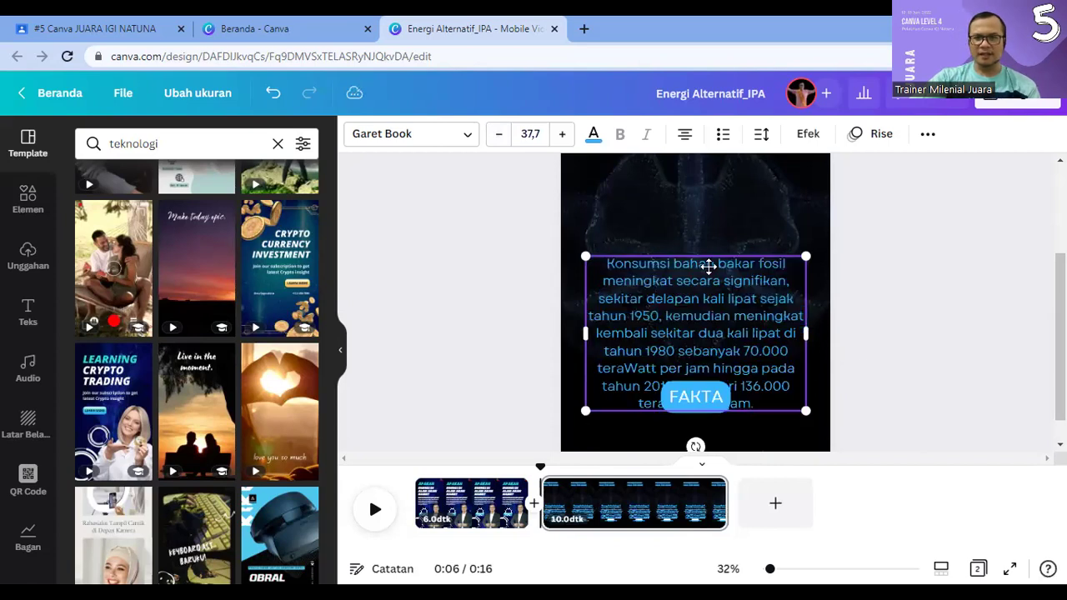
# Step: Move the fossil fuel paragraph beneath the "Konsumsi bahan bakar fosil global" heading and right-align its text
pyautogui.click(712, 300)
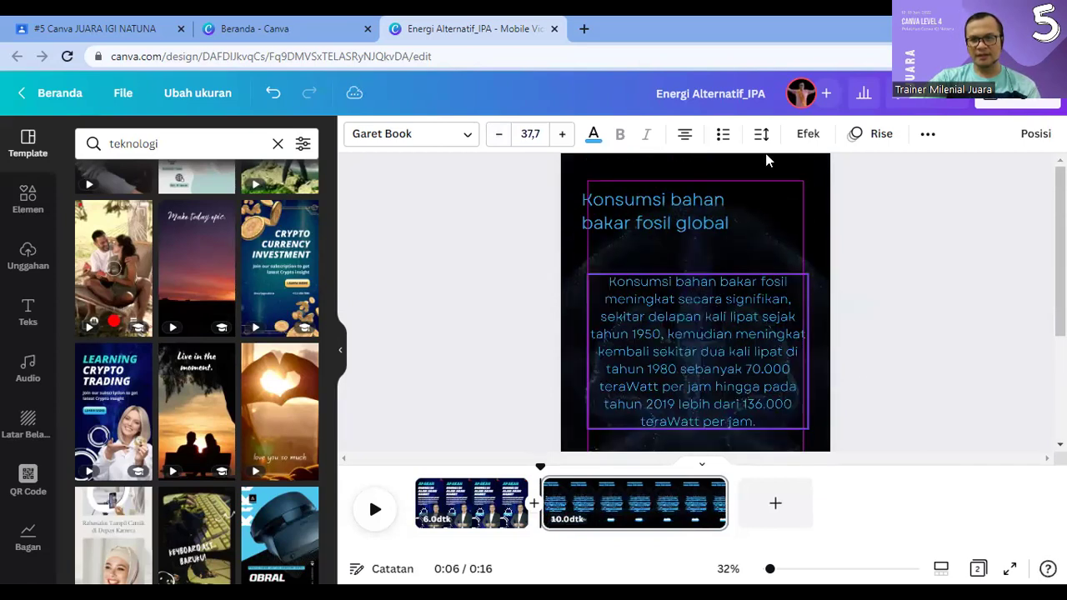
pyautogui.click(684, 135)
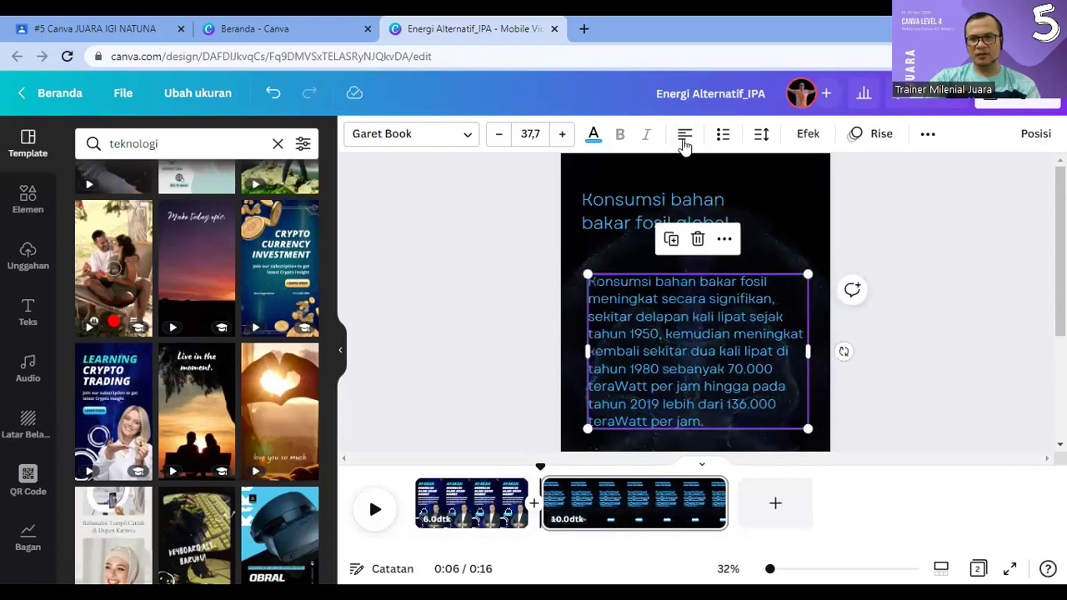
pyautogui.click(684, 136)
pyautogui.click(684, 135)
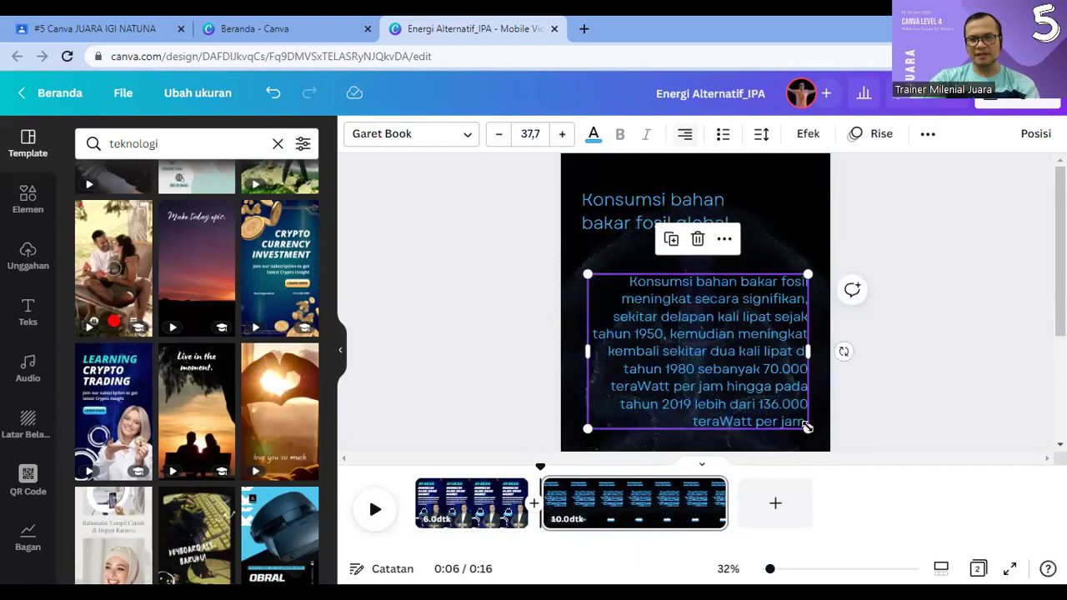
# Step: Scale the paragraph down to font size 32.7, widen its text box, and place it slightly higher toward the page's right edge
pyautogui.moveTo(821, 438); pyautogui.dragTo(786, 394)
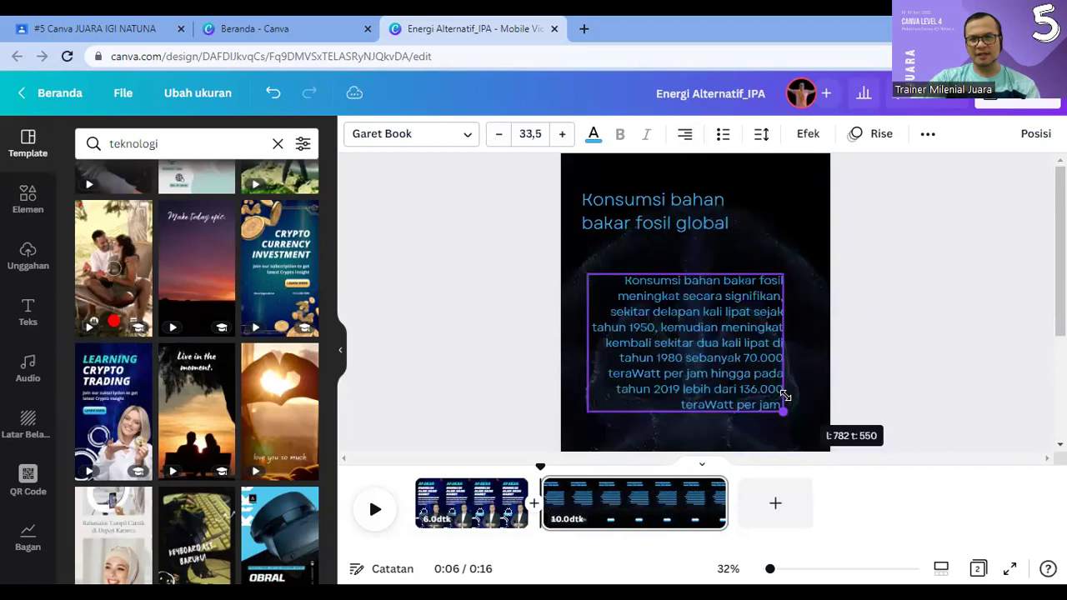
pyautogui.moveTo(783, 333); pyautogui.dragTo(753, 336)
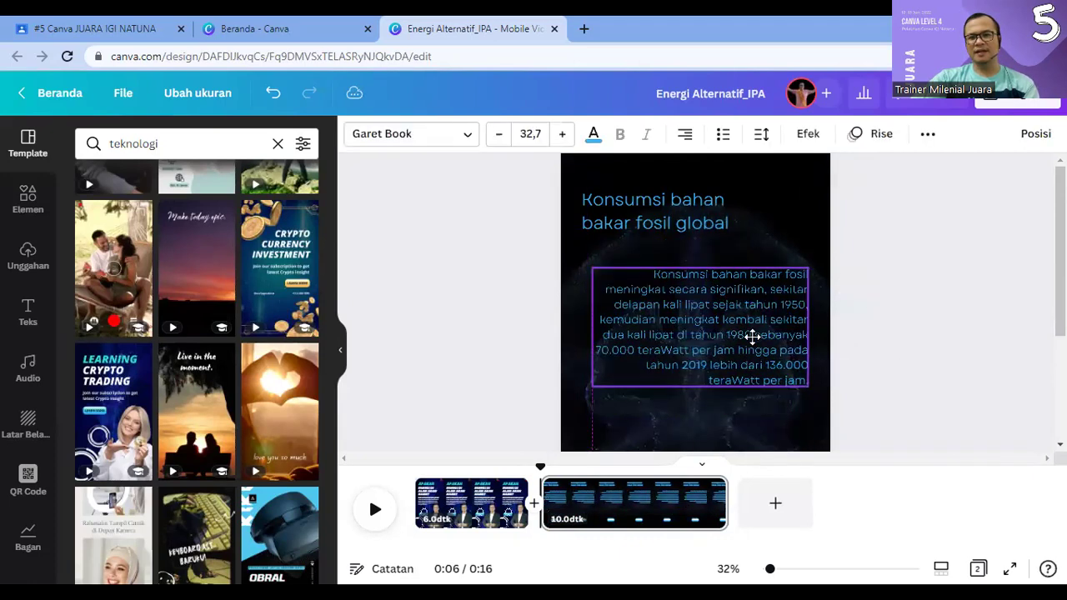
pyautogui.click(658, 234)
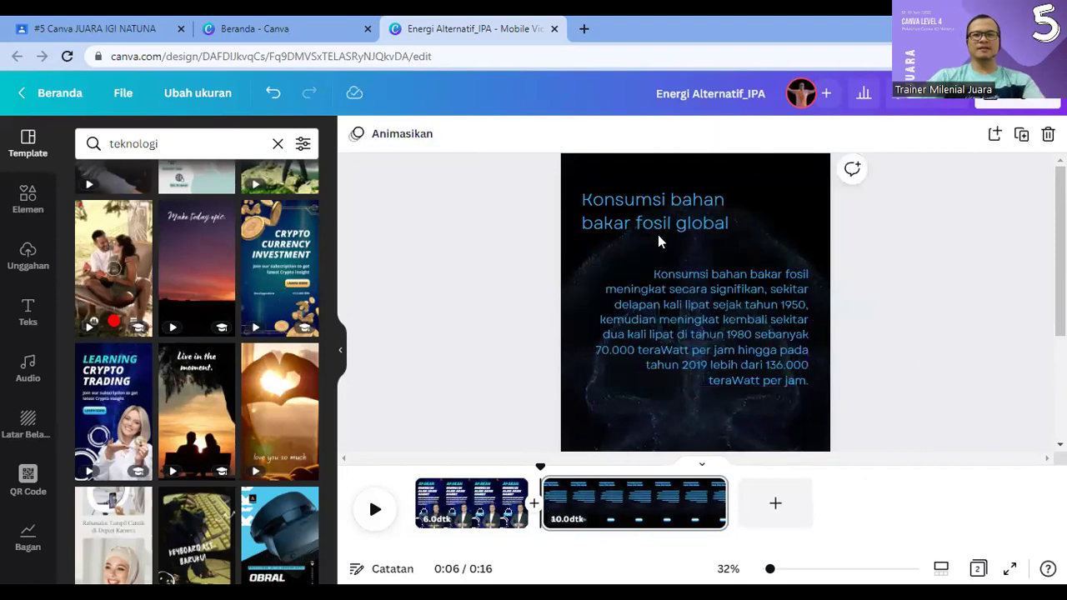
# Step: Move the "FAKTA" label slightly lower on the second page, keeping it horizontally centred
pyautogui.scroll(-2, 692, 307)
pyautogui.click(692, 307)
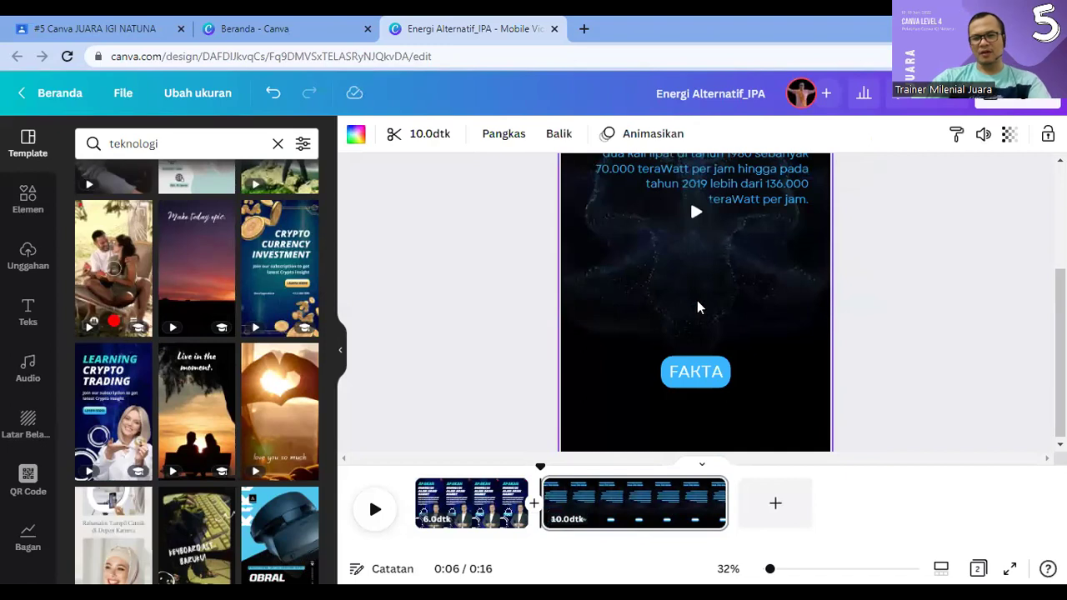
pyautogui.scroll(2, 738, 345)
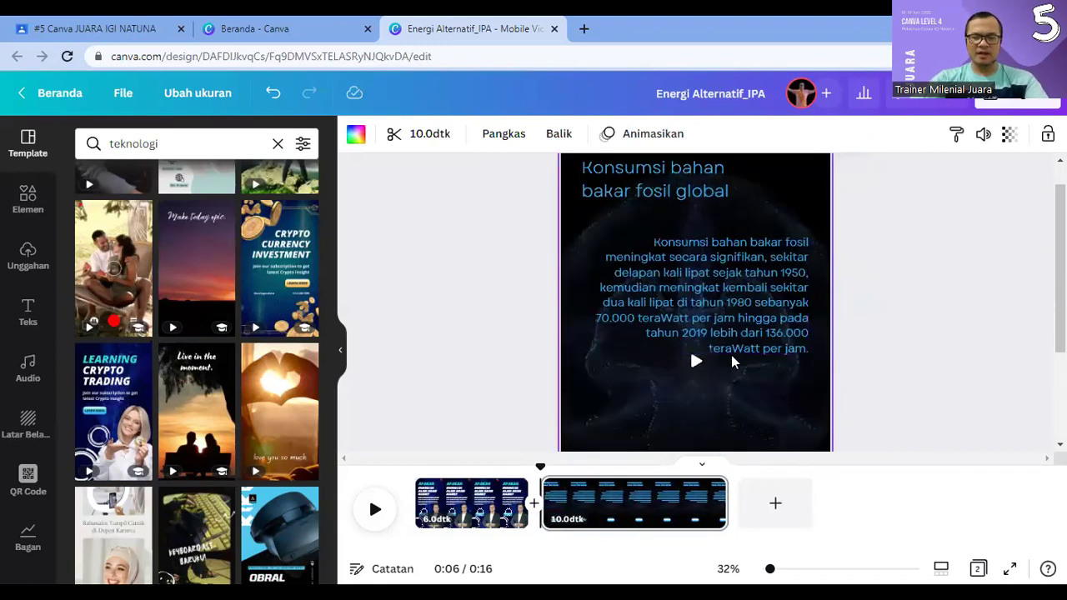
pyautogui.scroll(-2, 731, 358)
pyautogui.scroll(-1, 696, 356)
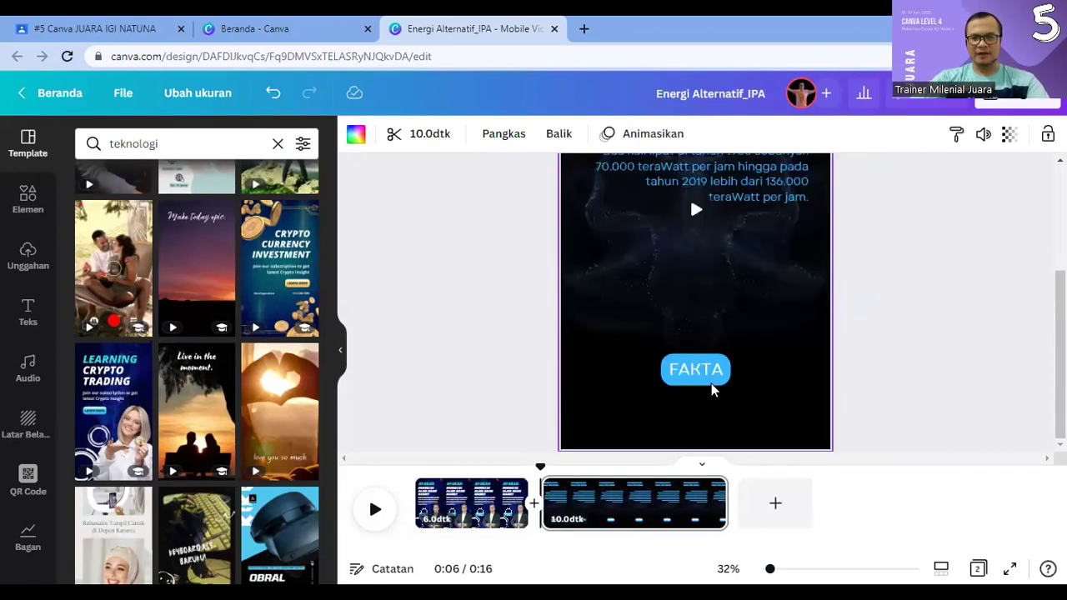
pyautogui.click(713, 374)
pyautogui.moveTo(708, 399); pyautogui.dragTo(708, 400)
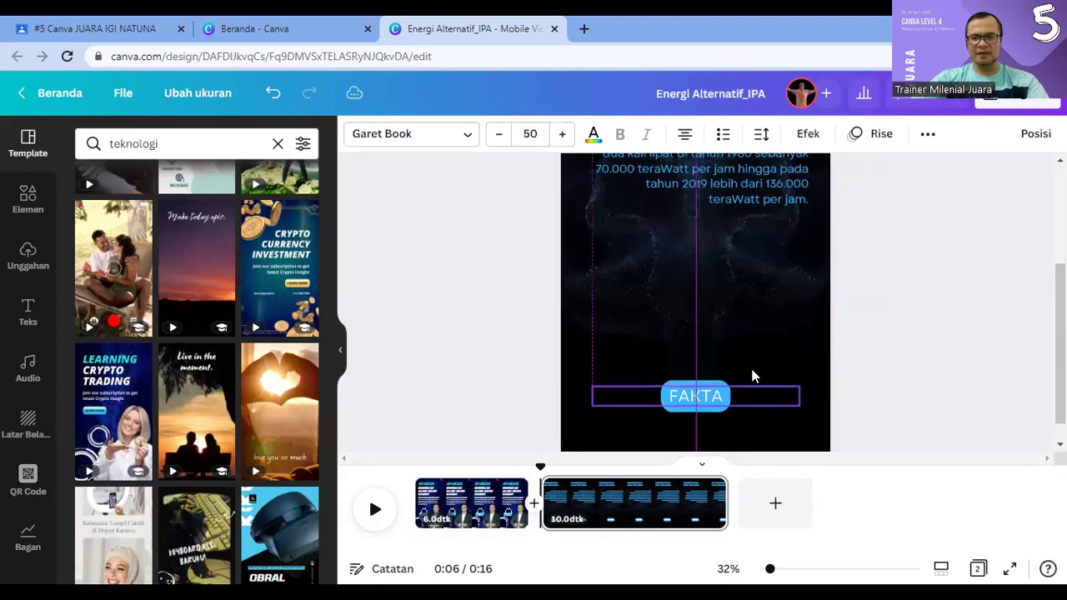
pyautogui.click(763, 312)
pyautogui.click(681, 307)
pyautogui.scroll(2, 680, 308)
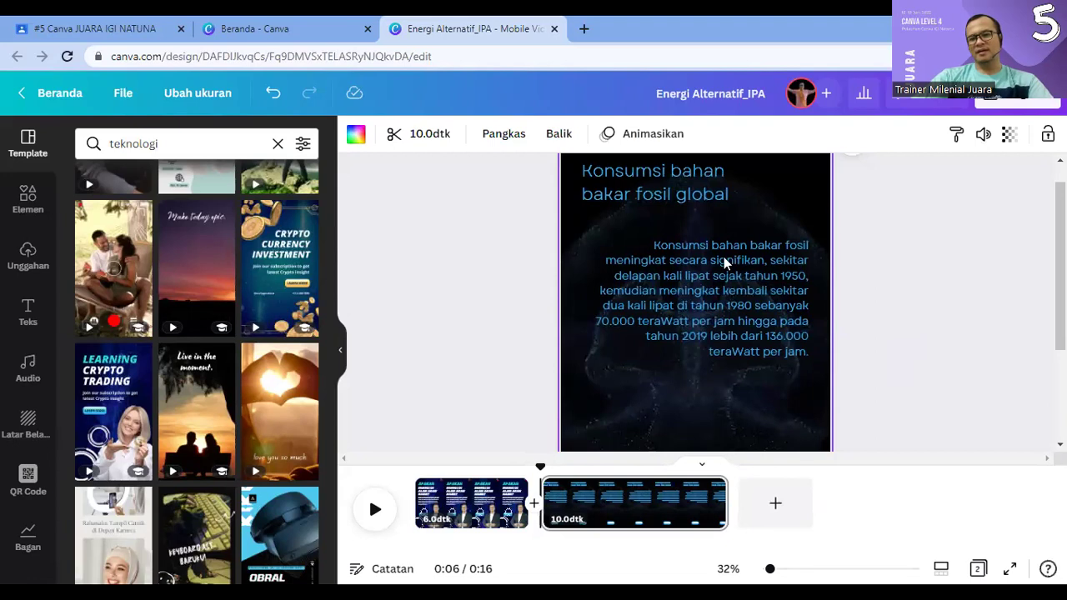
pyautogui.scroll(-2, 638, 297)
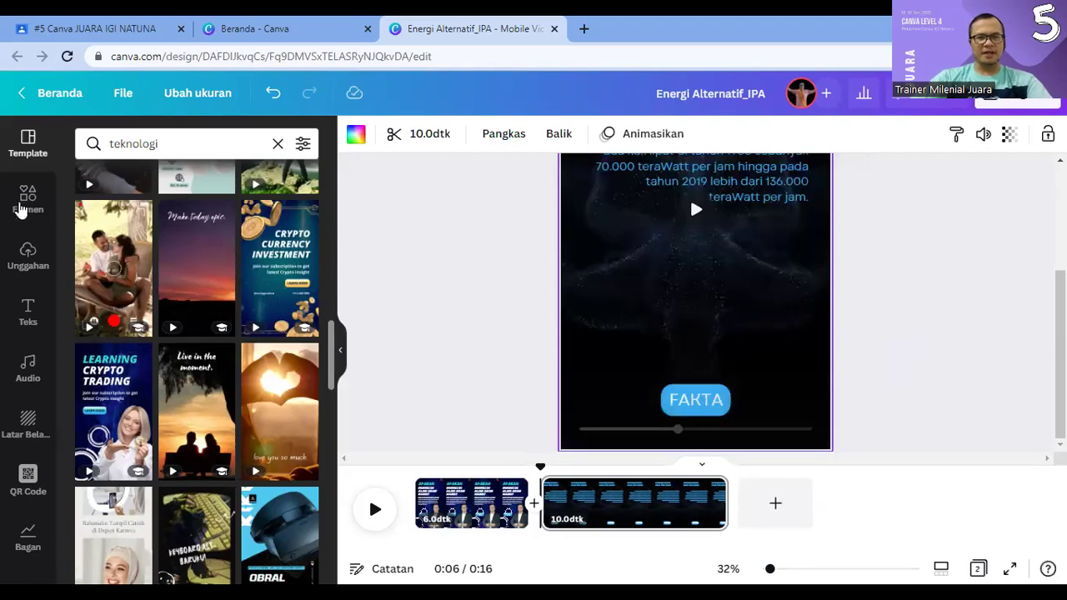
# Step: Search the element library for "GRAFIK" and limit the results to graphics (Grafis)
pyautogui.click(23, 207)
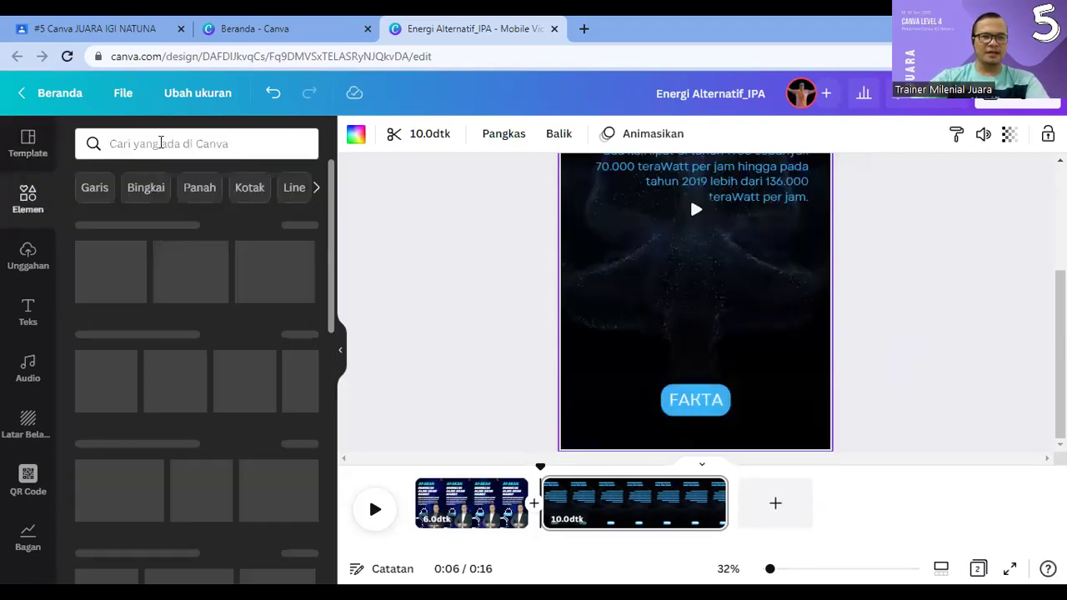
pyautogui.click(161, 143)
pyautogui.write('GRAF')
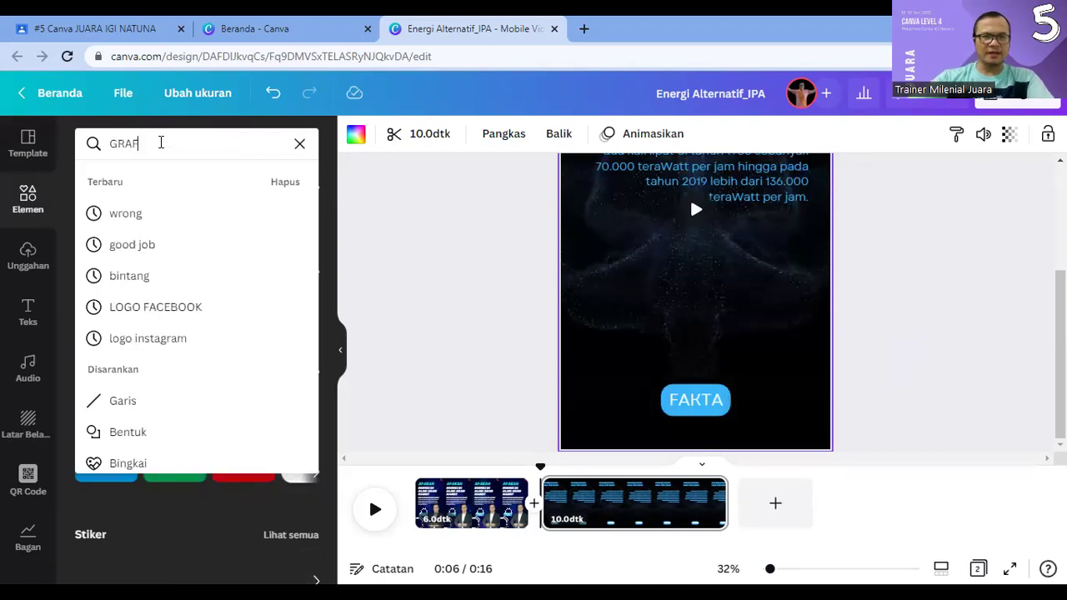
pyautogui.write('IK')
pyautogui.press('Return')
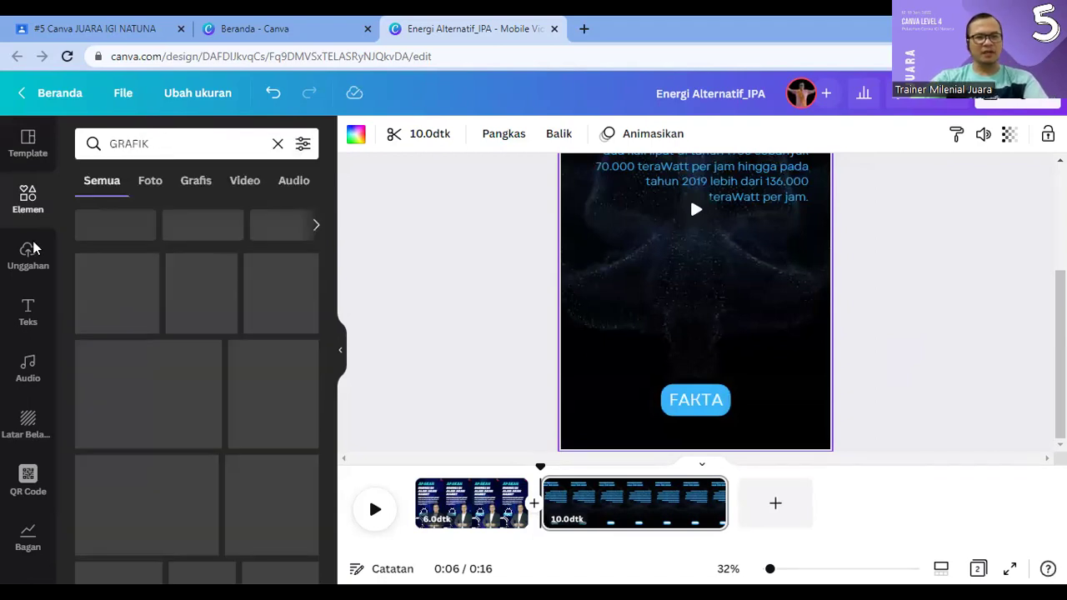
pyautogui.scroll(-5, 213, 334)
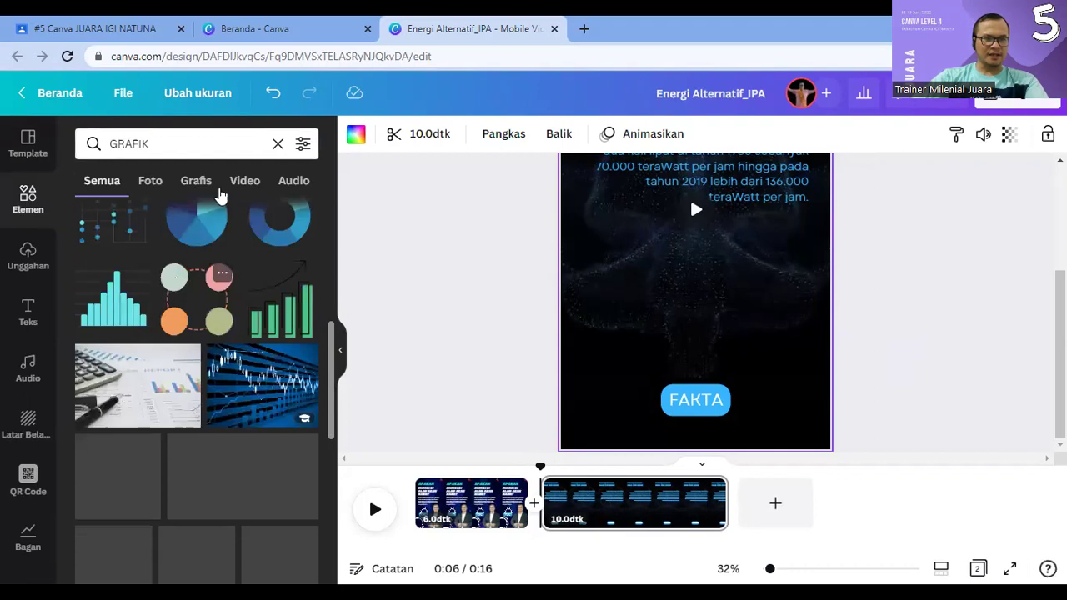
pyautogui.click(197, 182)
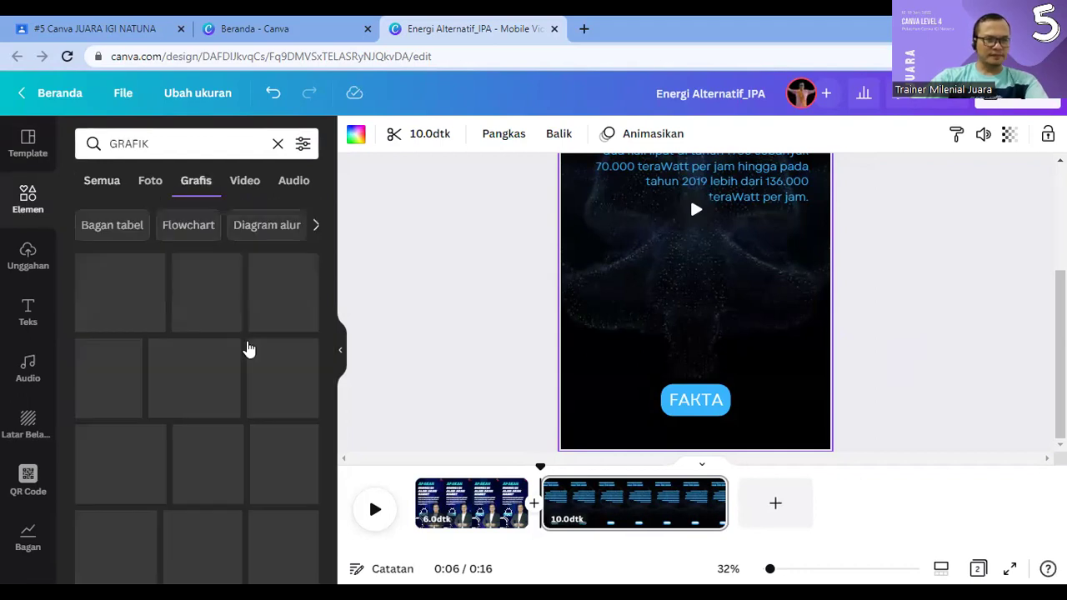
# Step: Find the animated red three-bar chart among the graphics and add it to the second page
pyautogui.scroll(-2, 248, 389)
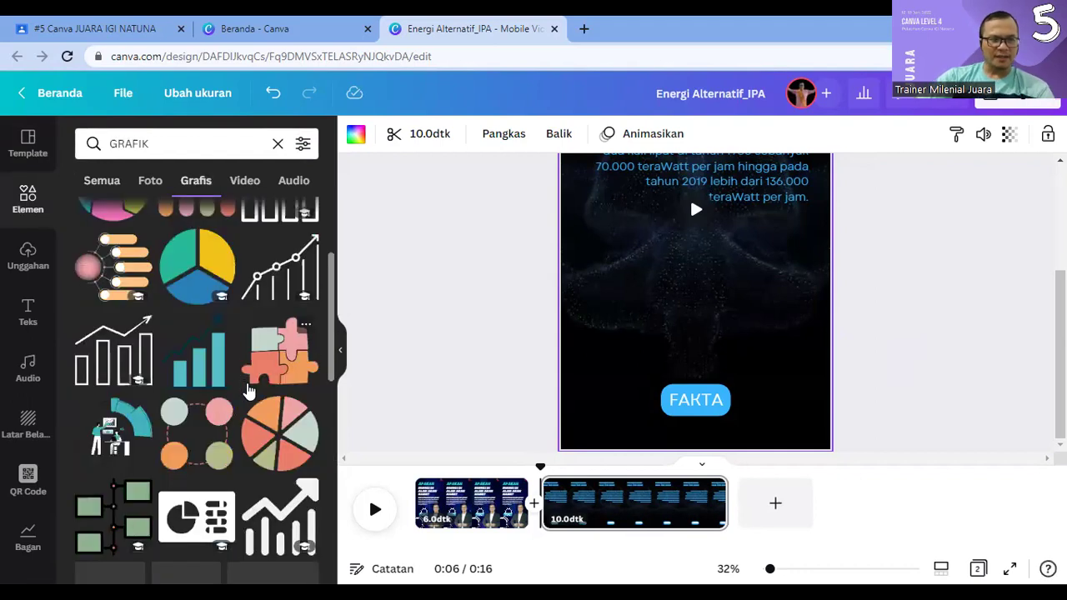
pyautogui.scroll(-3, 249, 388)
pyautogui.scroll(-3, 248, 388)
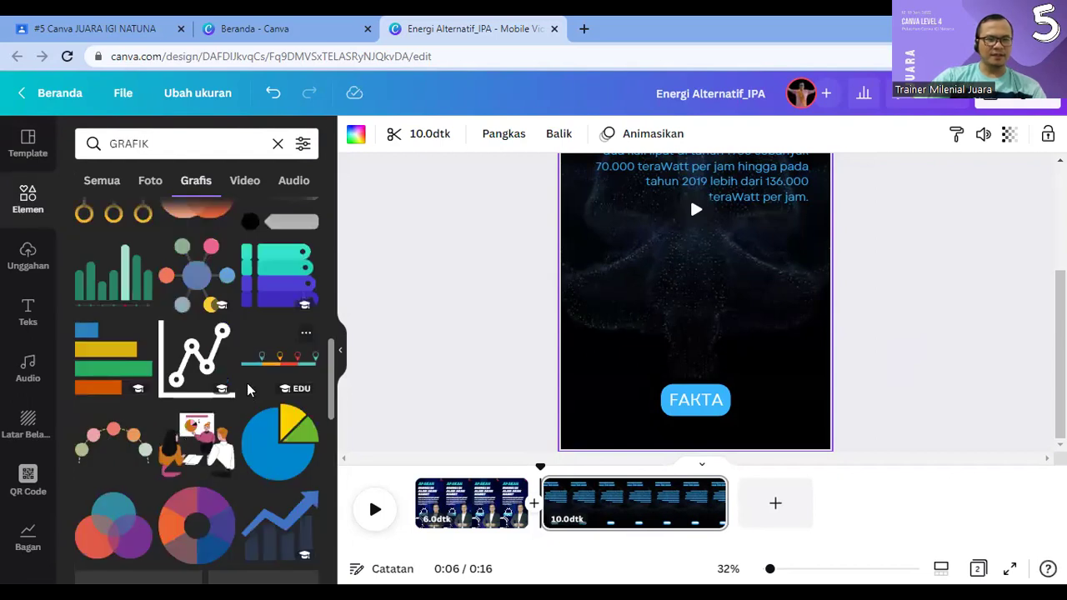
pyautogui.scroll(-5, 248, 388)
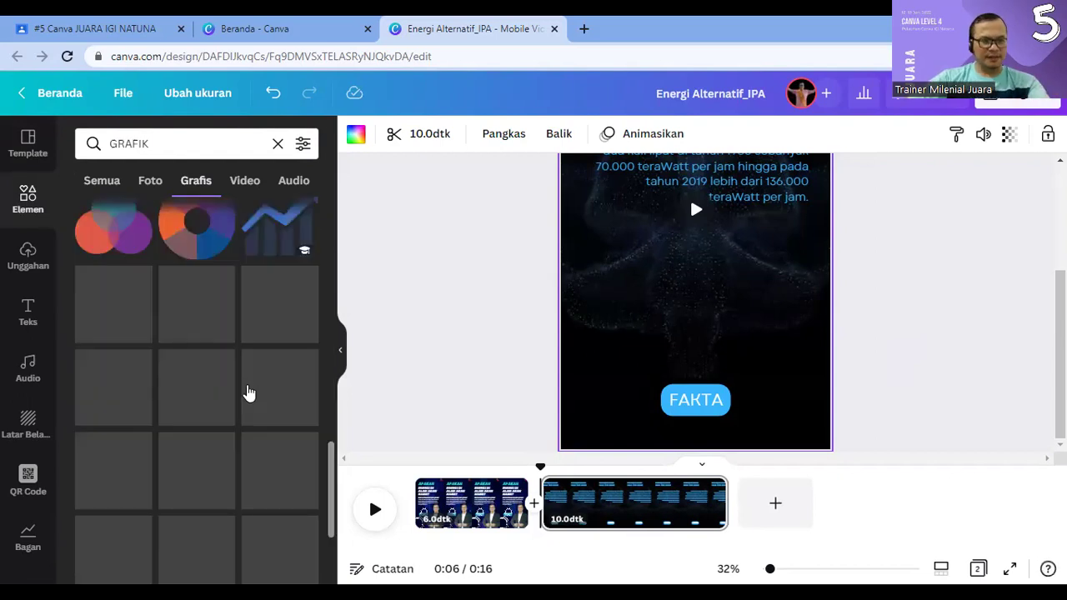
pyautogui.scroll(-5, 248, 390)
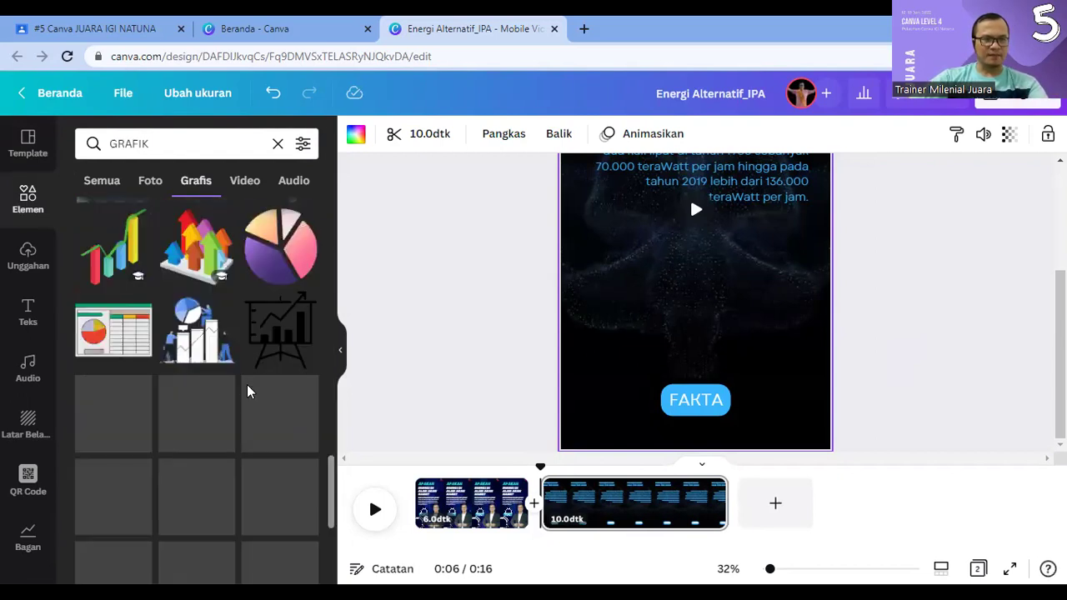
pyautogui.scroll(-3, 248, 390)
pyautogui.scroll(-3, 250, 438)
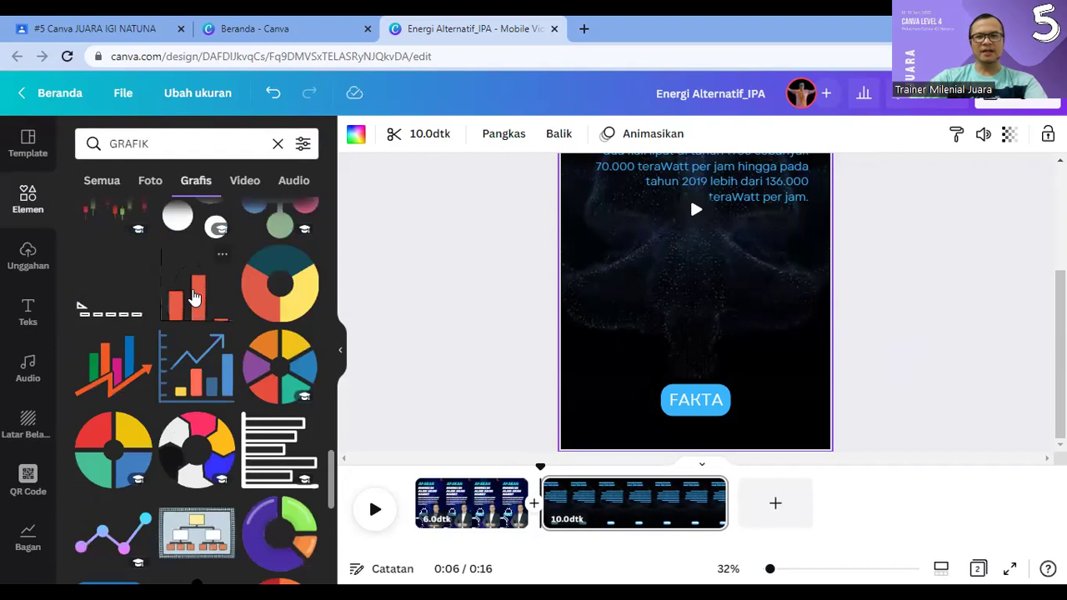
pyautogui.click(643, 289)
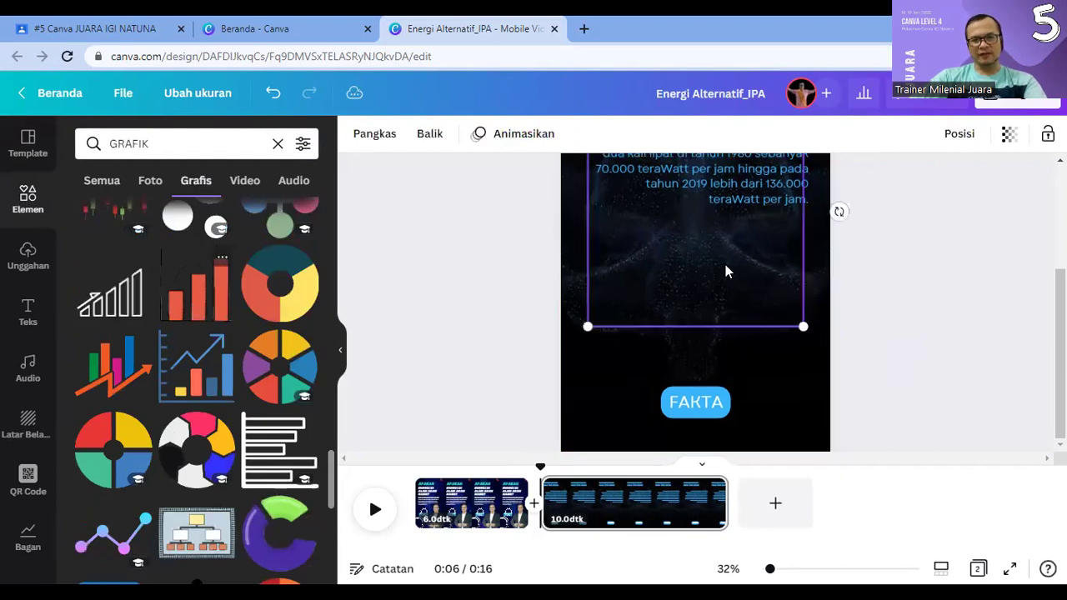
# Step: Shrink the red bar chart and place it centred between the paragraph and the "FAKTA" label
pyautogui.moveTo(725, 271); pyautogui.dragTo(720, 279)
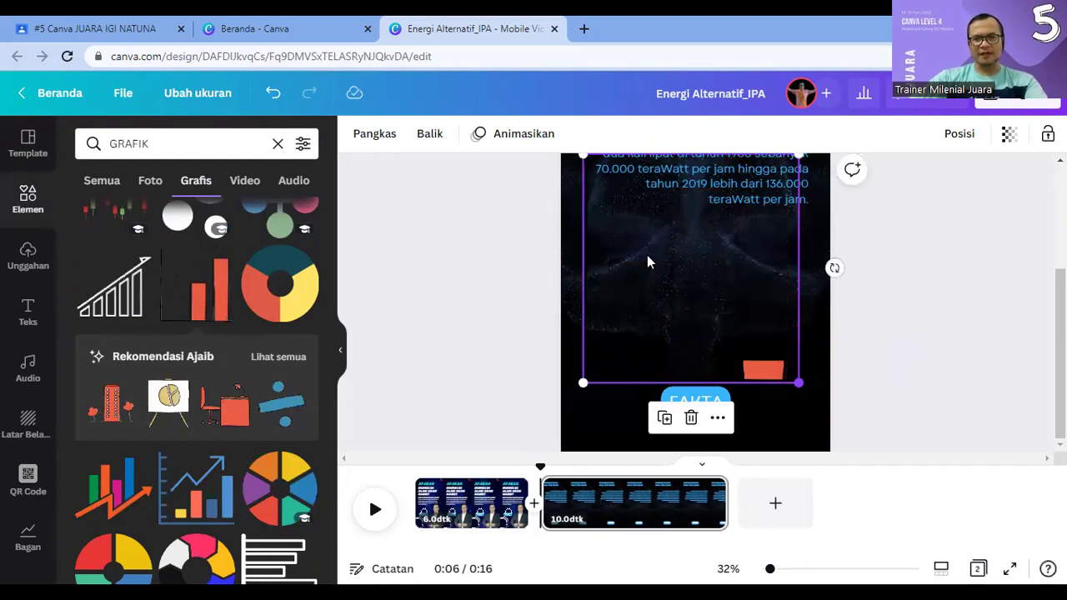
pyautogui.moveTo(700, 331); pyautogui.dragTo(697, 310)
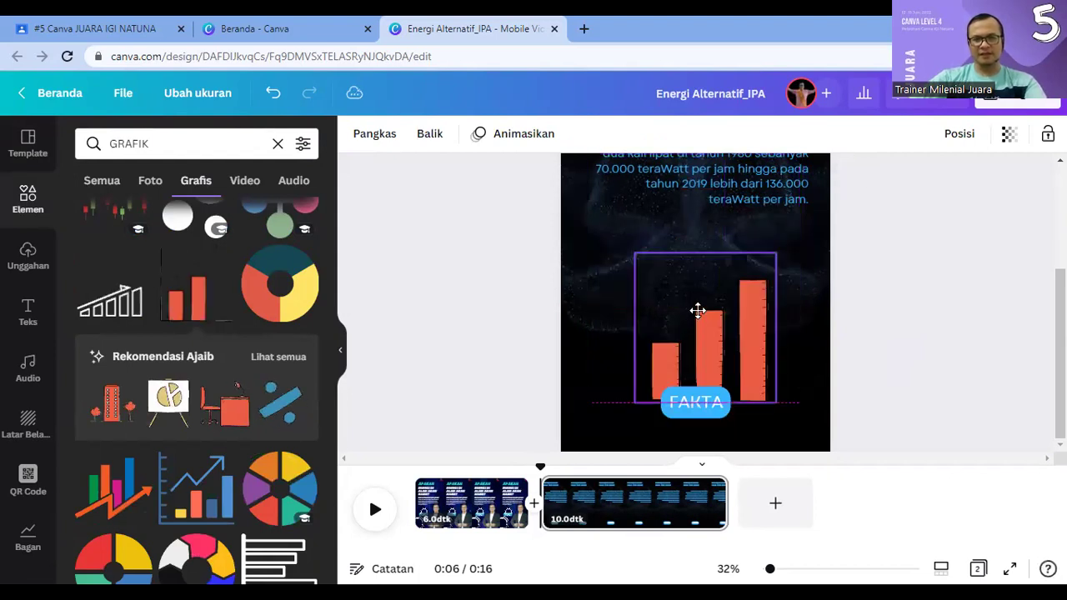
pyautogui.click(774, 365)
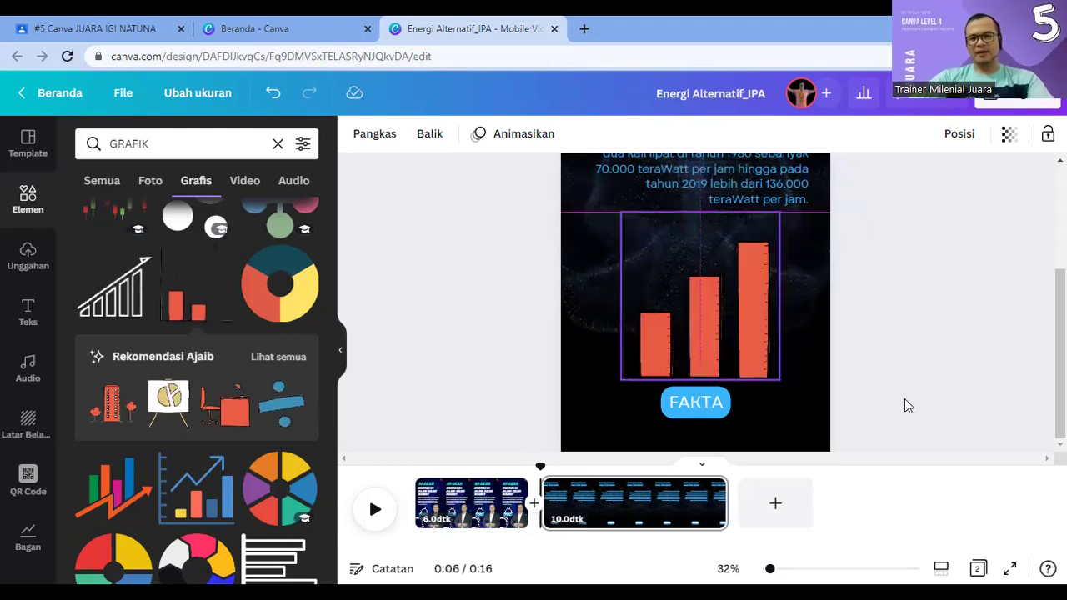
pyautogui.press('Tab')
# Step: Delete the dark background video from the second page
pyautogui.scroll(3, 923, 295)
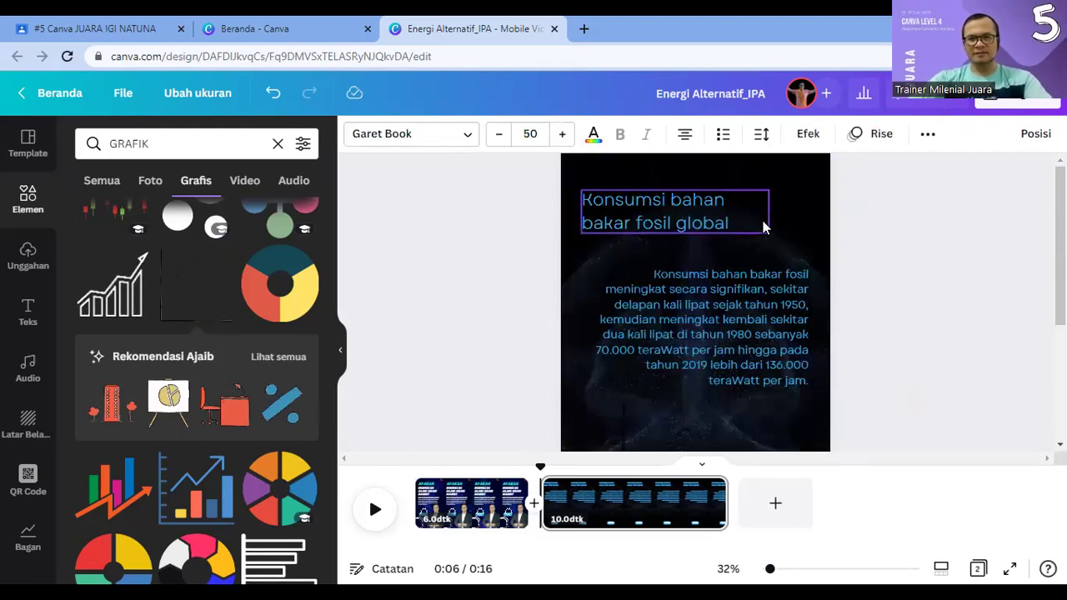
pyautogui.click(792, 223)
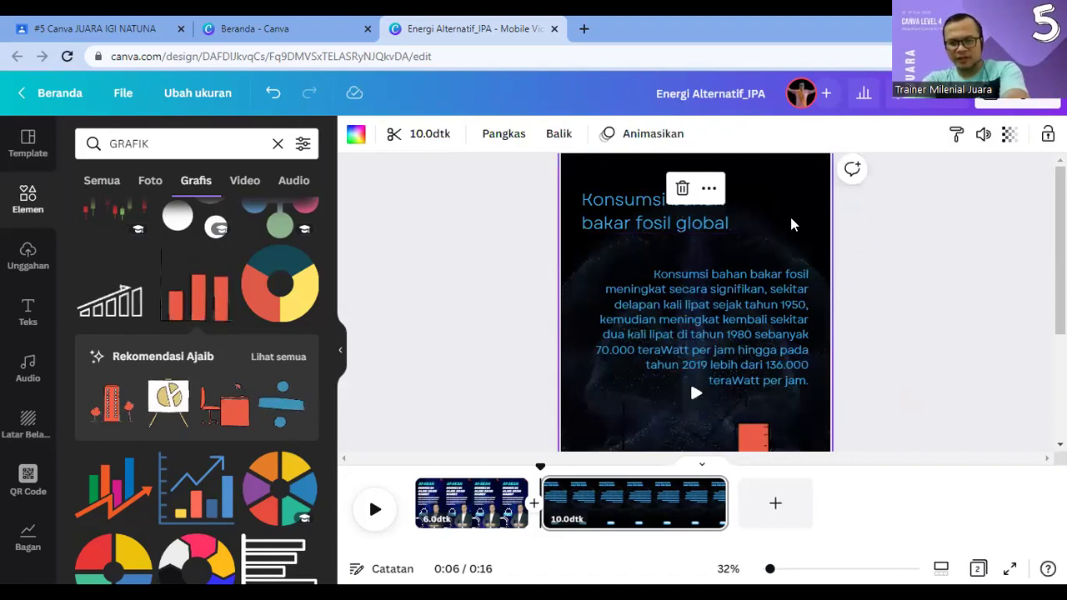
pyautogui.press('Delete')
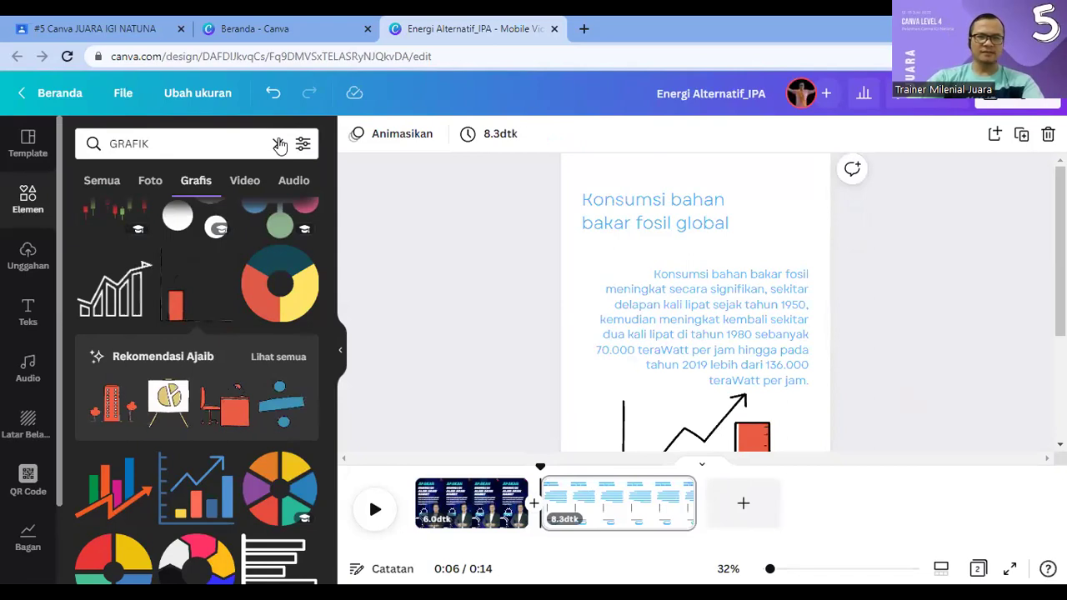
# Step: Search the element library for "ENERGI" and limit the results to videos
pyautogui.click(33, 204)
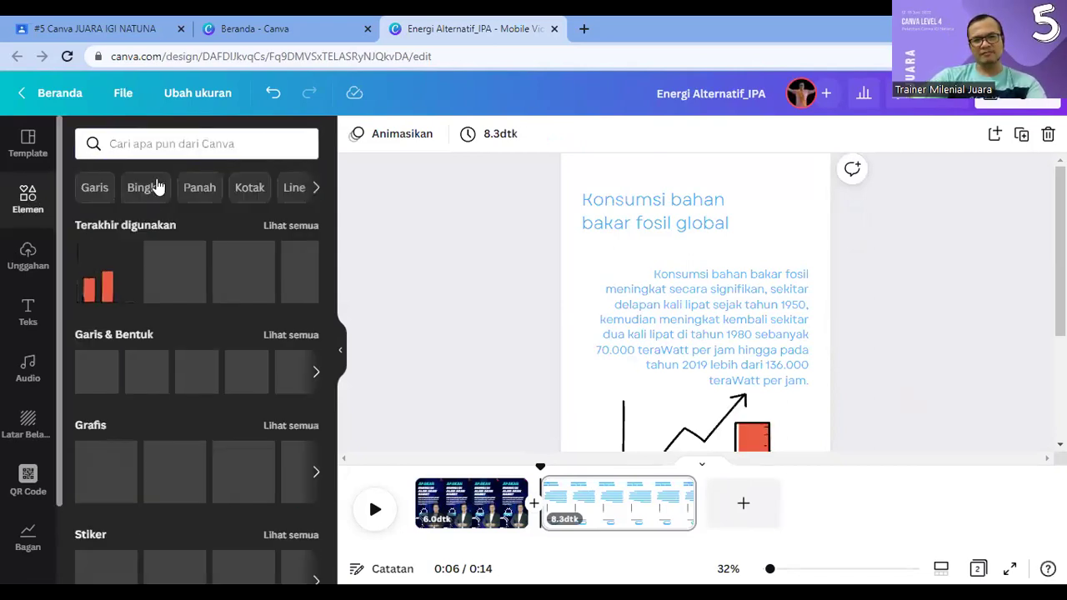
pyautogui.click(179, 142)
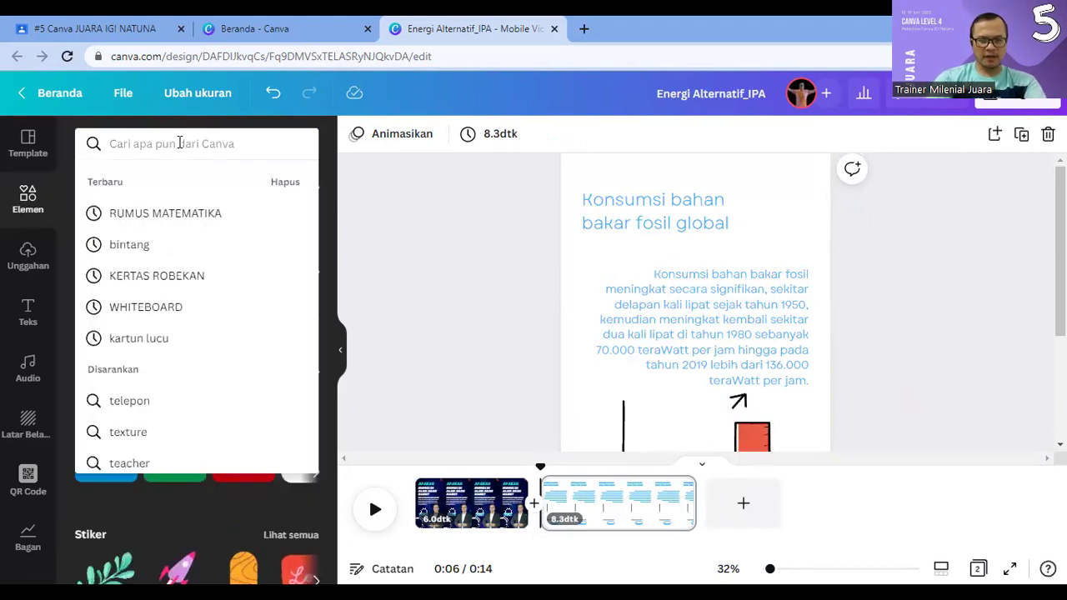
pyautogui.write('ENERGI')
pyautogui.press('Return')
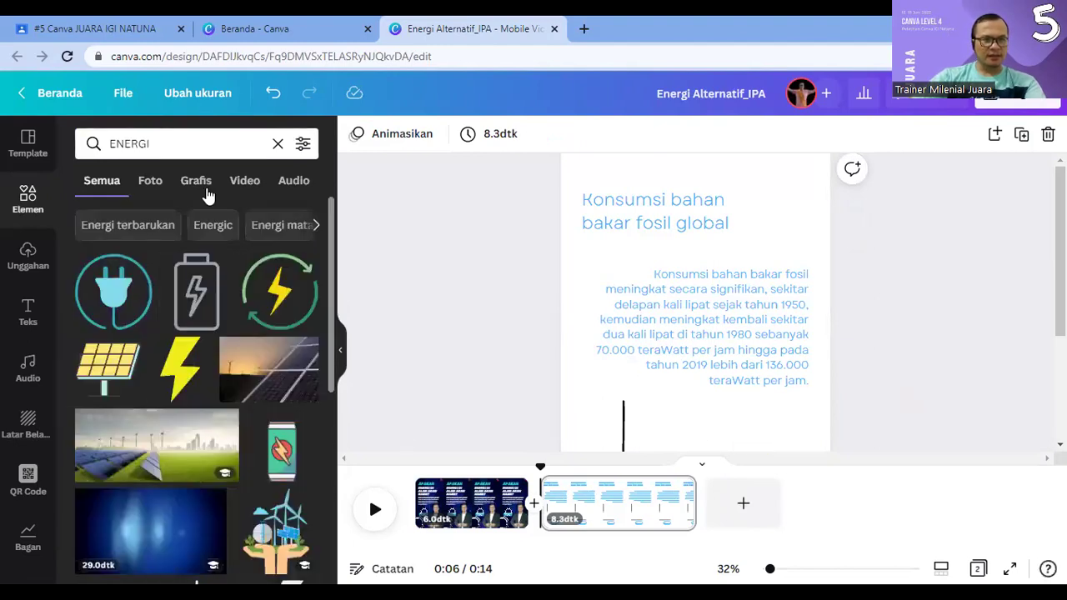
pyautogui.click(242, 185)
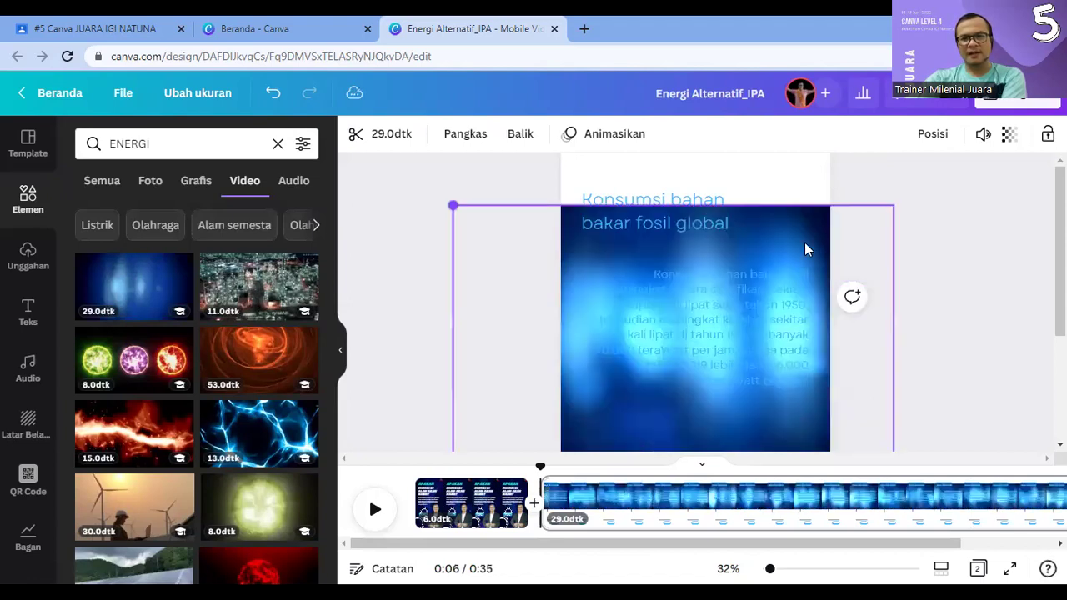
# Step: Add the 29-second blue light video to the second page and enlarge it to cover the whole page
pyautogui.moveTo(679, 198); pyautogui.dragTo(677, 185)
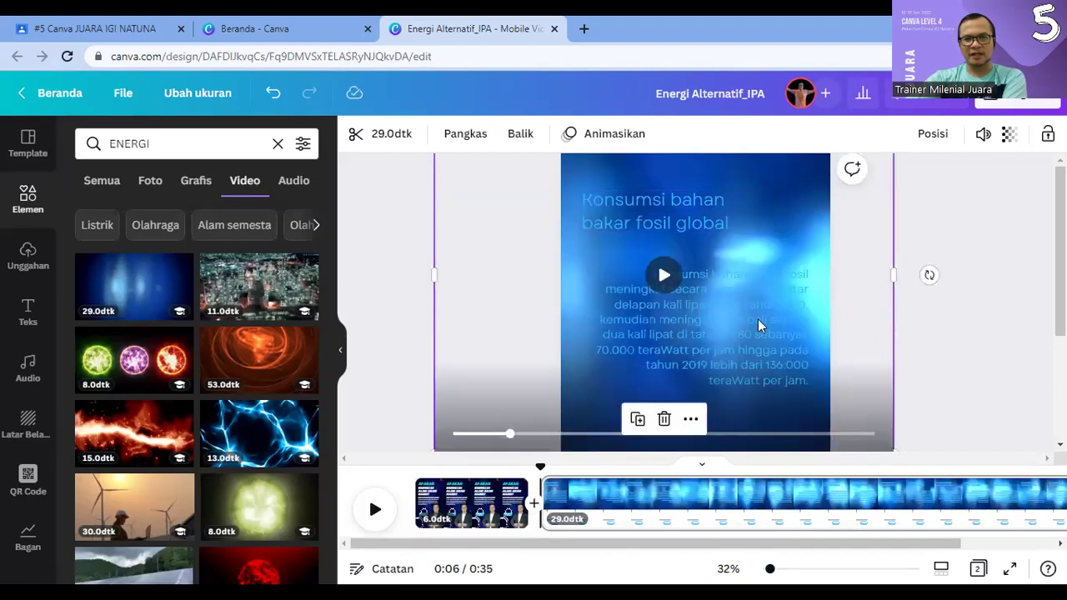
pyautogui.scroll(-2, 831, 277)
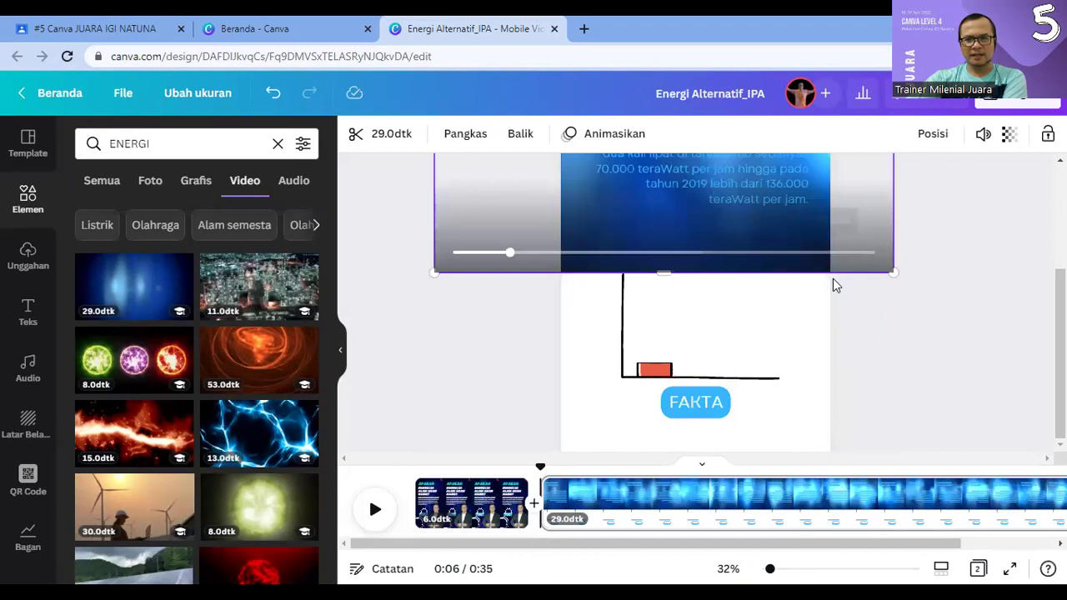
pyautogui.scroll(2, 833, 279)
pyautogui.scroll(-2, 664, 275)
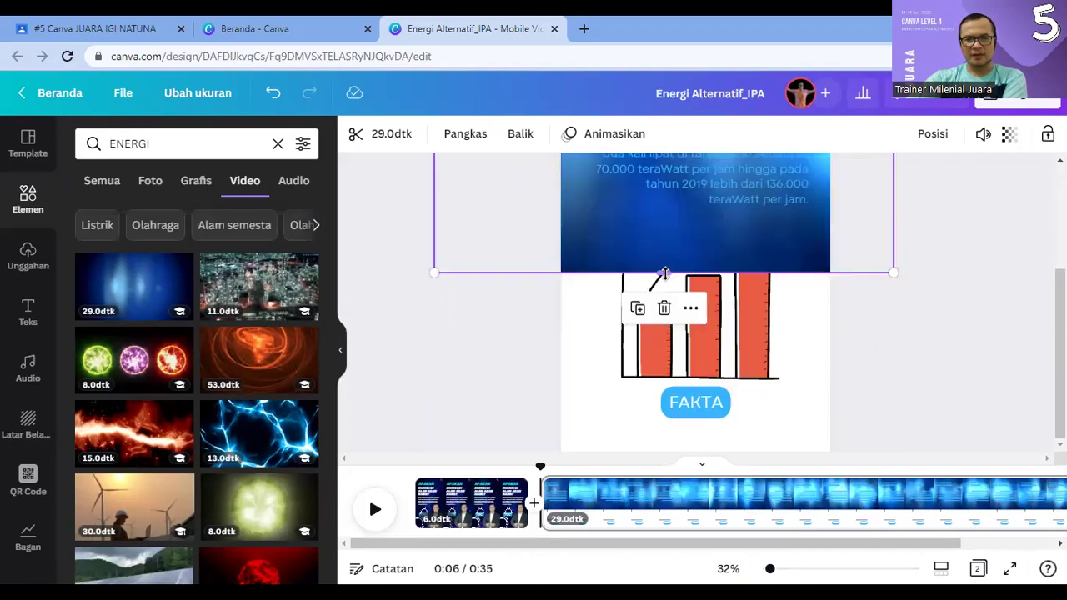
pyautogui.moveTo(665, 275); pyautogui.dragTo(680, 459)
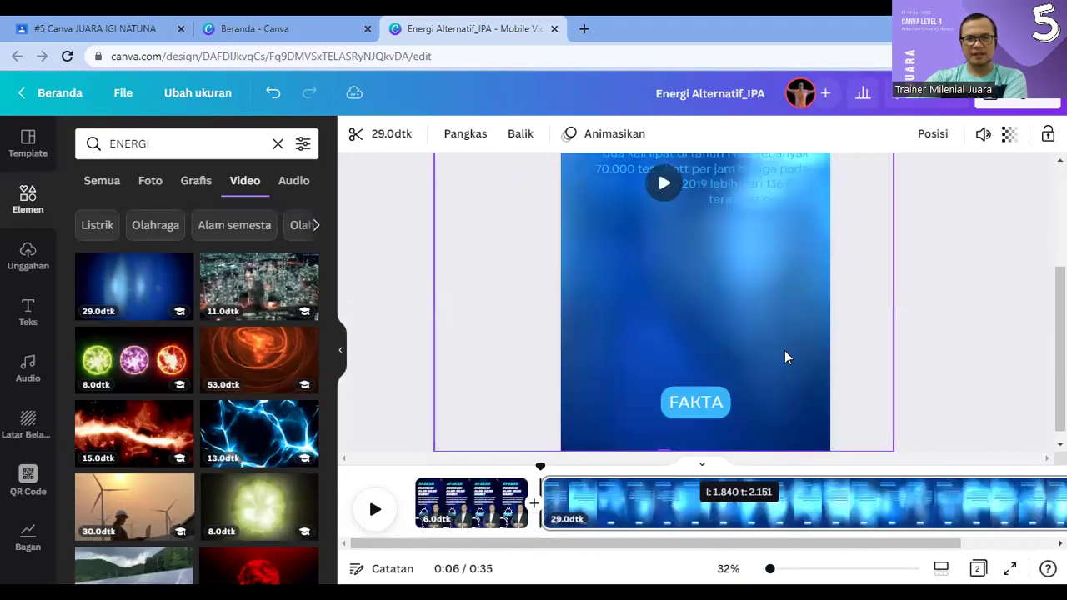
# Step: Place the blue light video as the second page's background, behind the texts, bar chart and "FAKTA" label
pyautogui.click(722, 405)
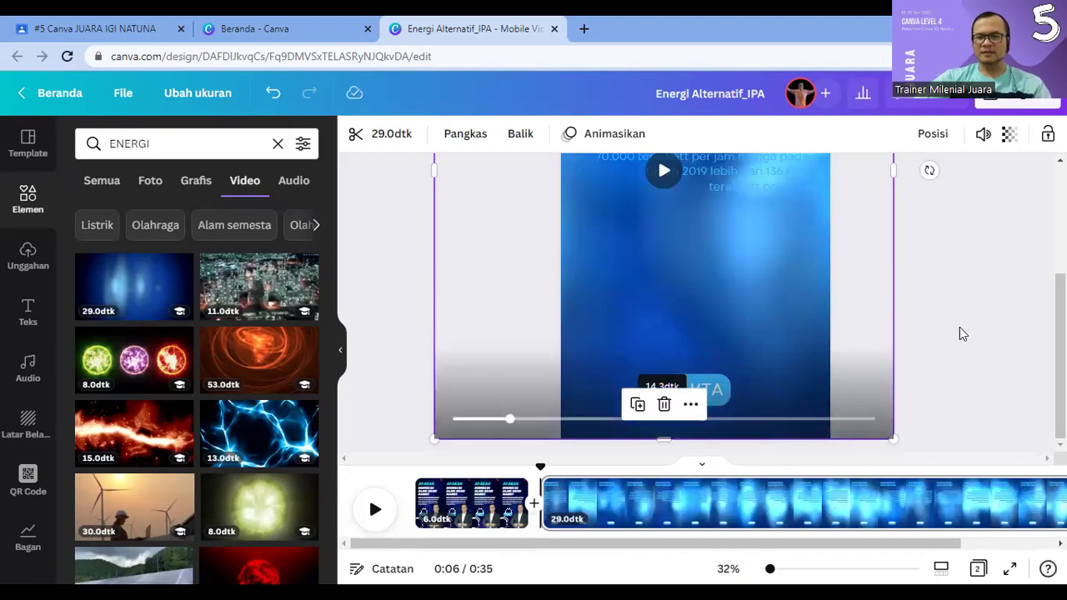
pyautogui.press('Escape')
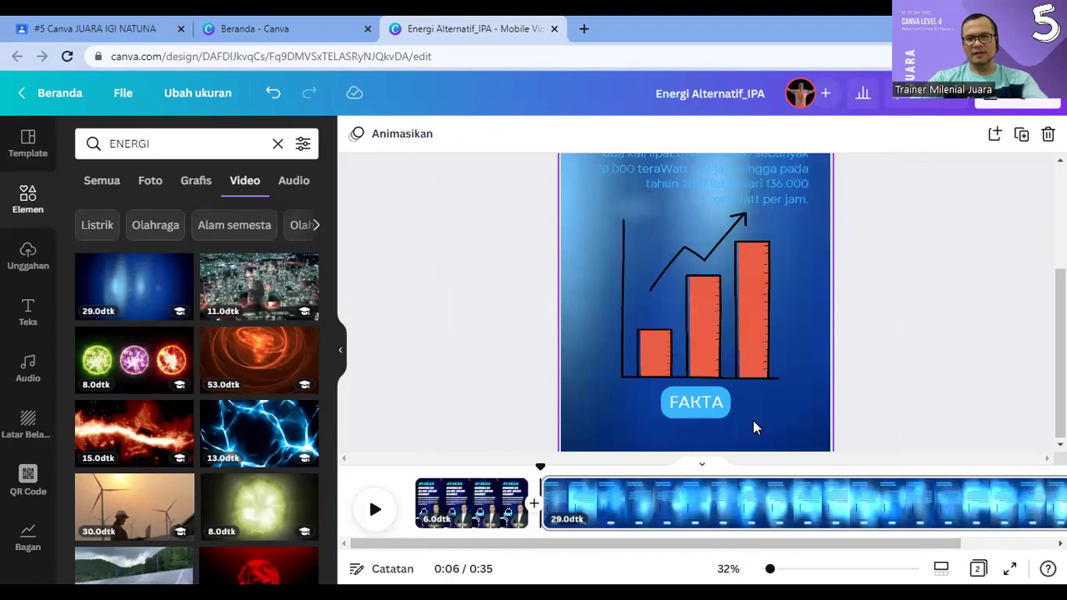
pyautogui.click(752, 420)
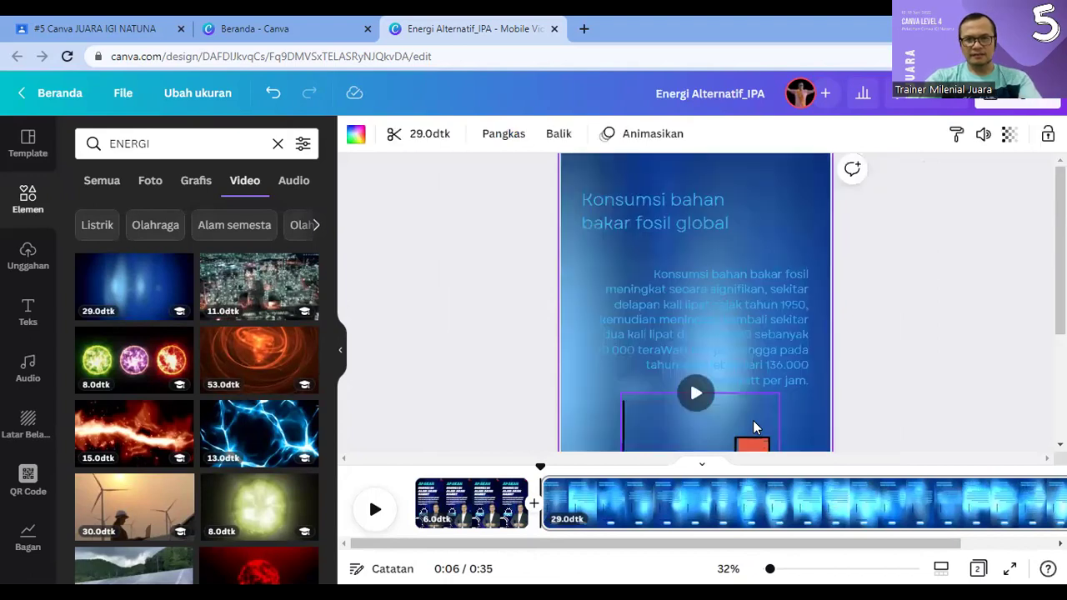
# Step: Recolour the "Konsumsi bahan bakar fosil global" heading black
pyautogui.doubleClick(622, 206)
pyautogui.click(592, 136)
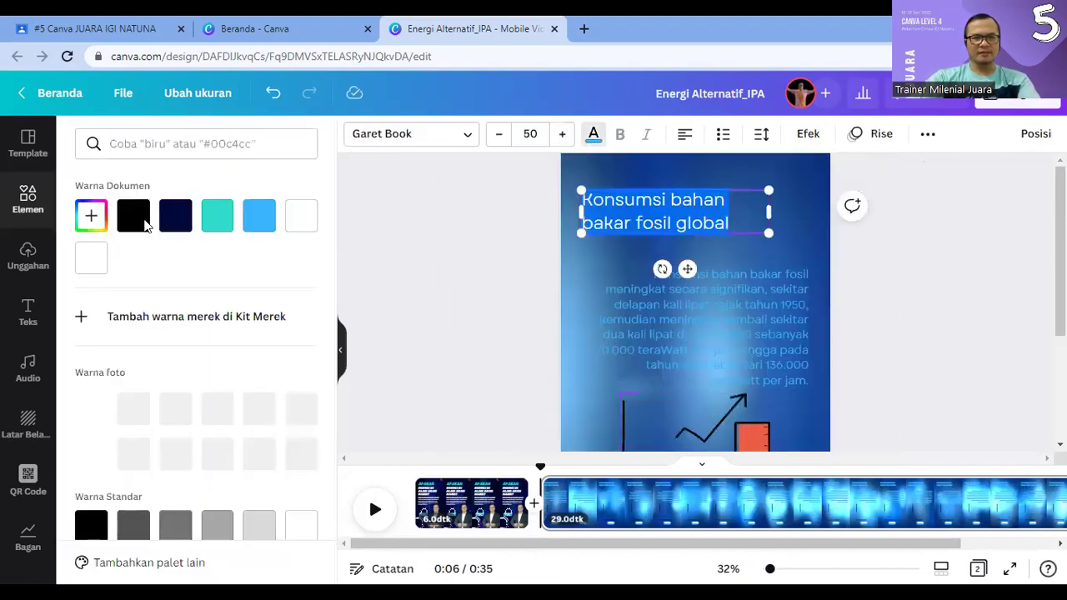
# Step: Try red and black as the text colour of the paragraph below the heading
pyautogui.click(694, 300)
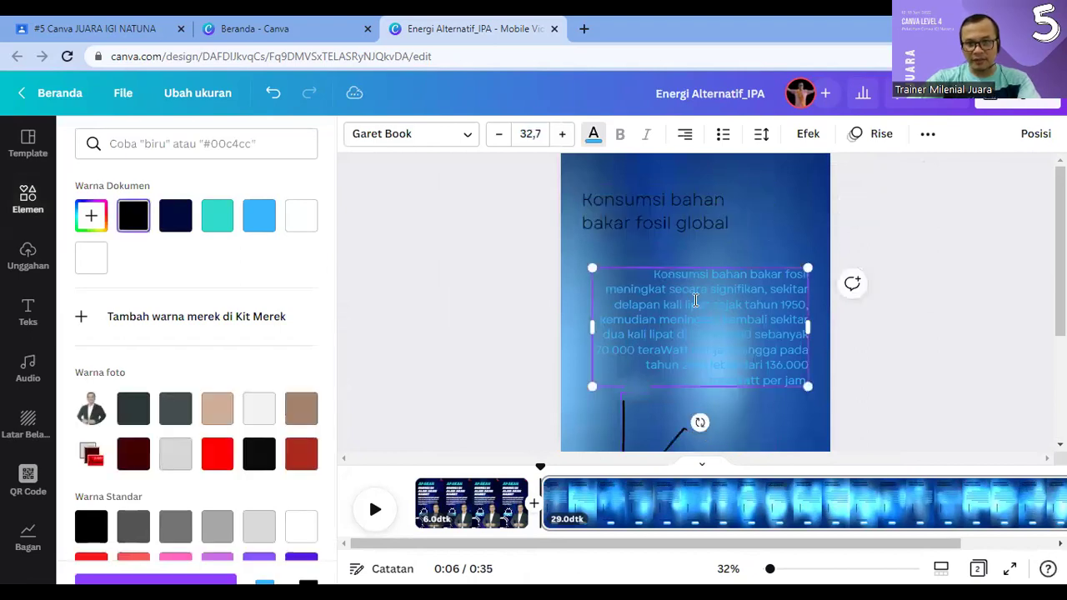
pyautogui.doubleClick(695, 300)
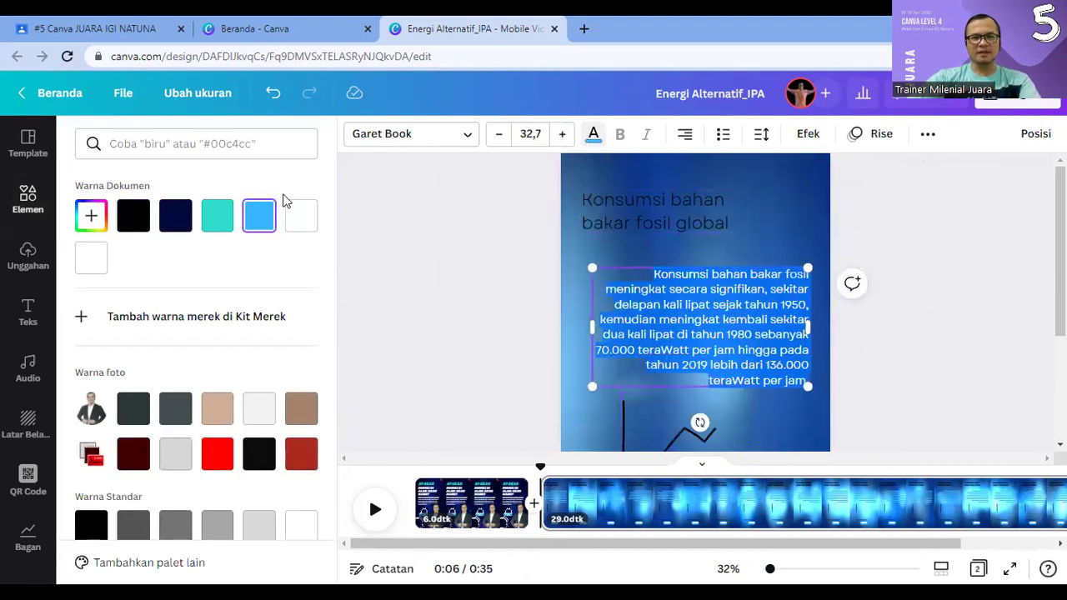
pyautogui.click(217, 453)
pyautogui.click(906, 345)
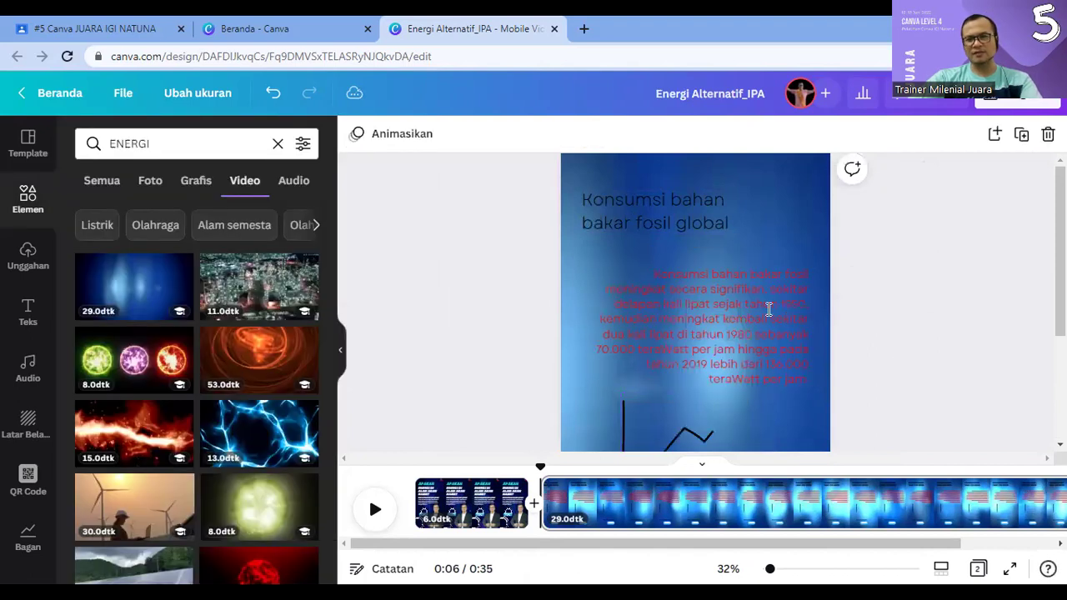
pyautogui.doubleClick(768, 308)
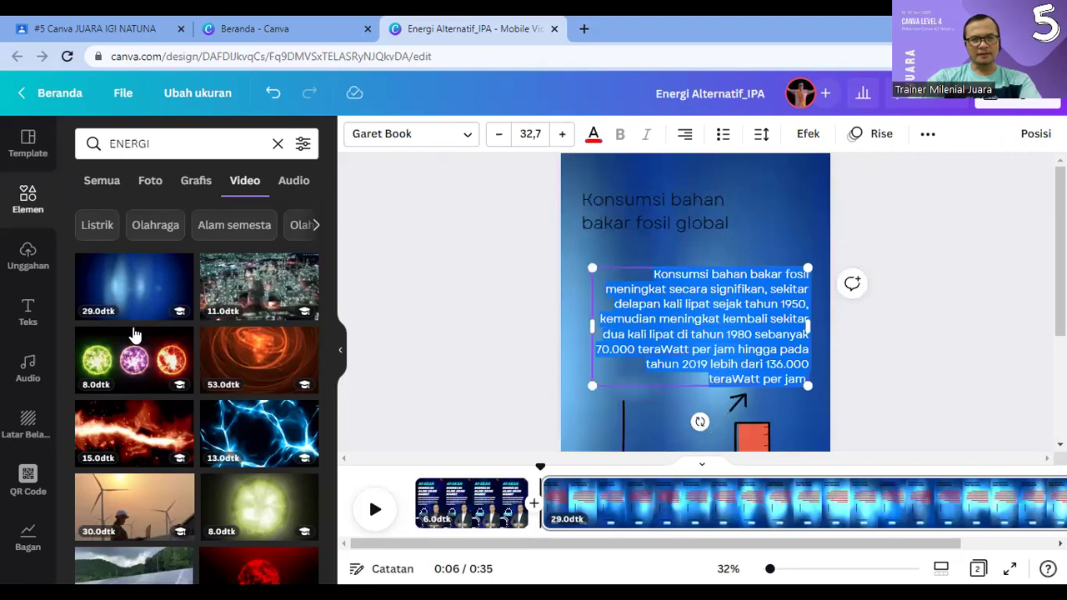
pyautogui.click(952, 345)
pyautogui.scroll(-1, 859, 348)
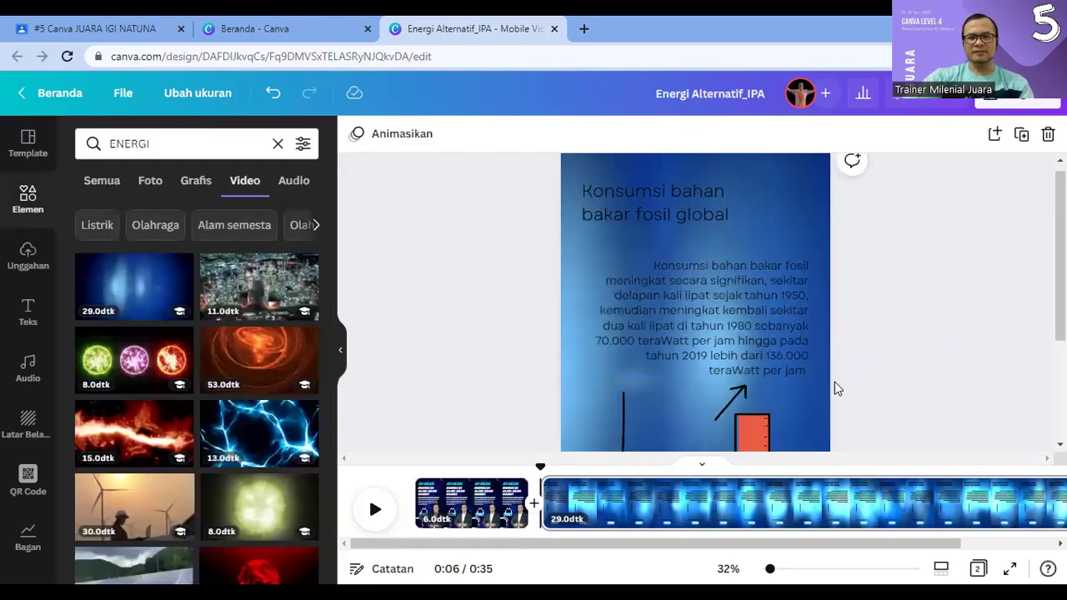
pyautogui.scroll(-2, 837, 388)
pyautogui.scroll(2, 837, 388)
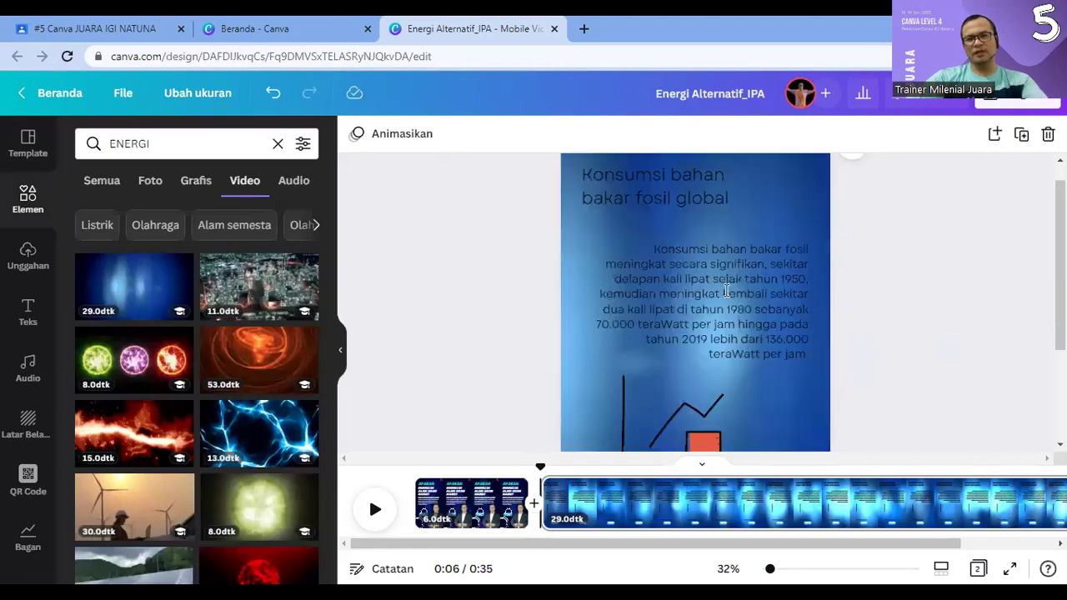
# Step: Recolour the paragraph about fossil fuel consumption white
pyautogui.doubleClick(727, 292)
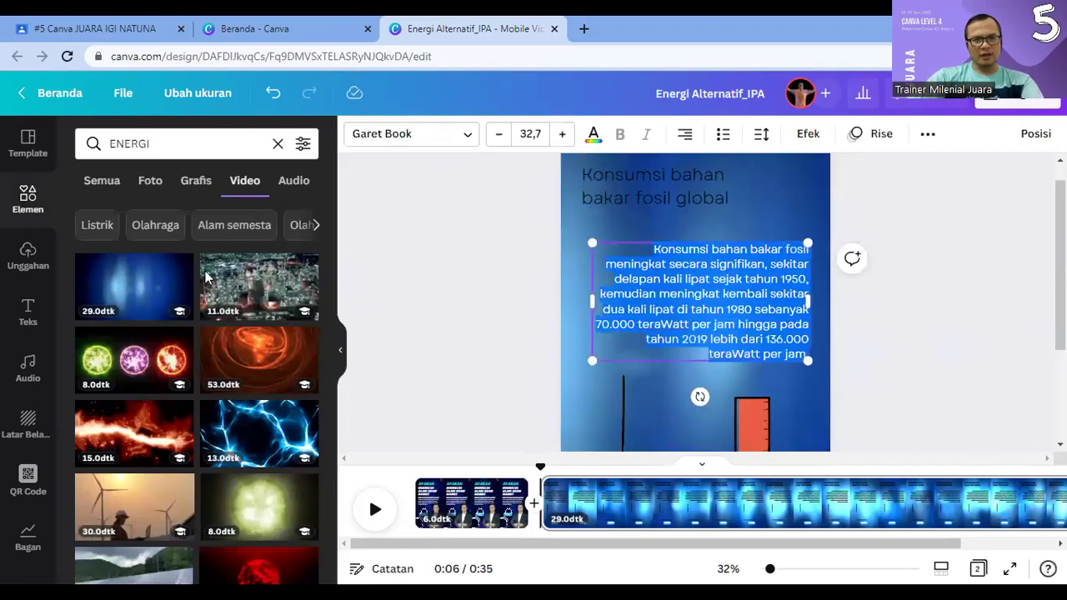
pyautogui.click(593, 137)
pyautogui.click(299, 219)
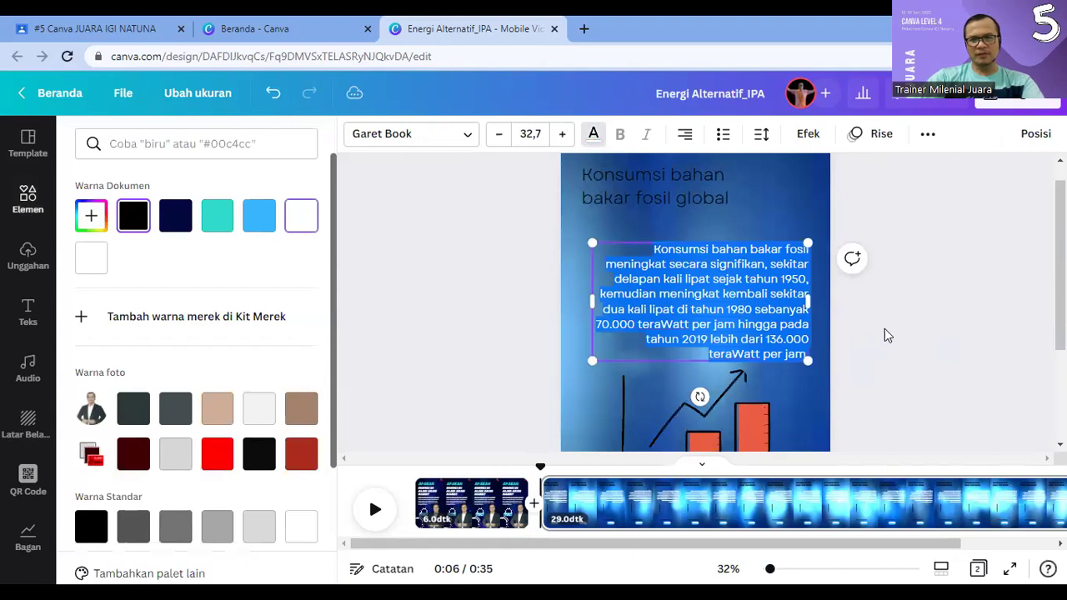
pyautogui.click(886, 331)
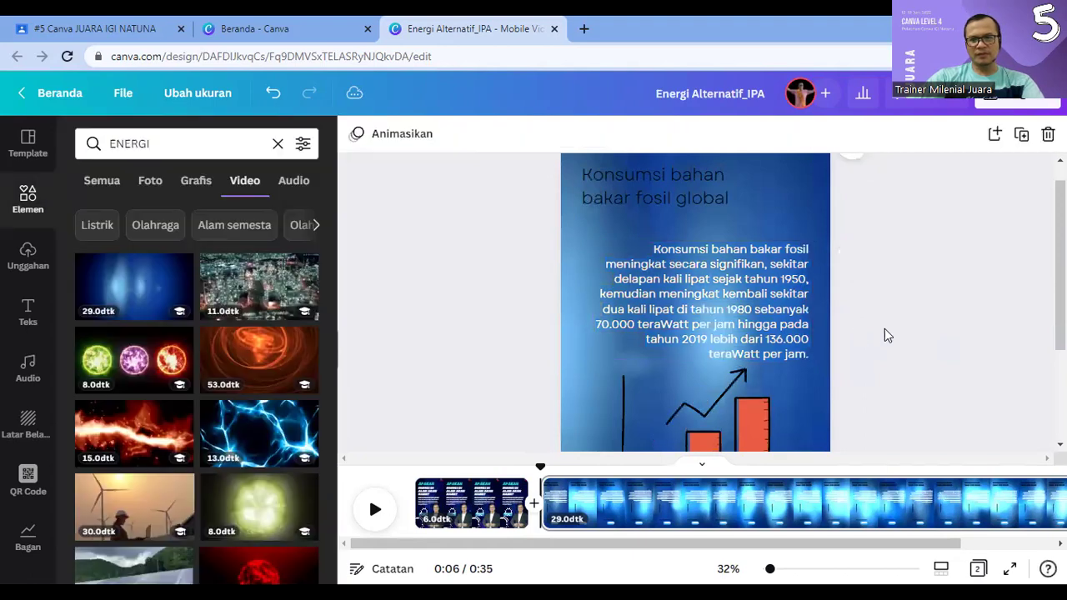
# Step: Set the second page heading's font size to 52
pyautogui.click(710, 193)
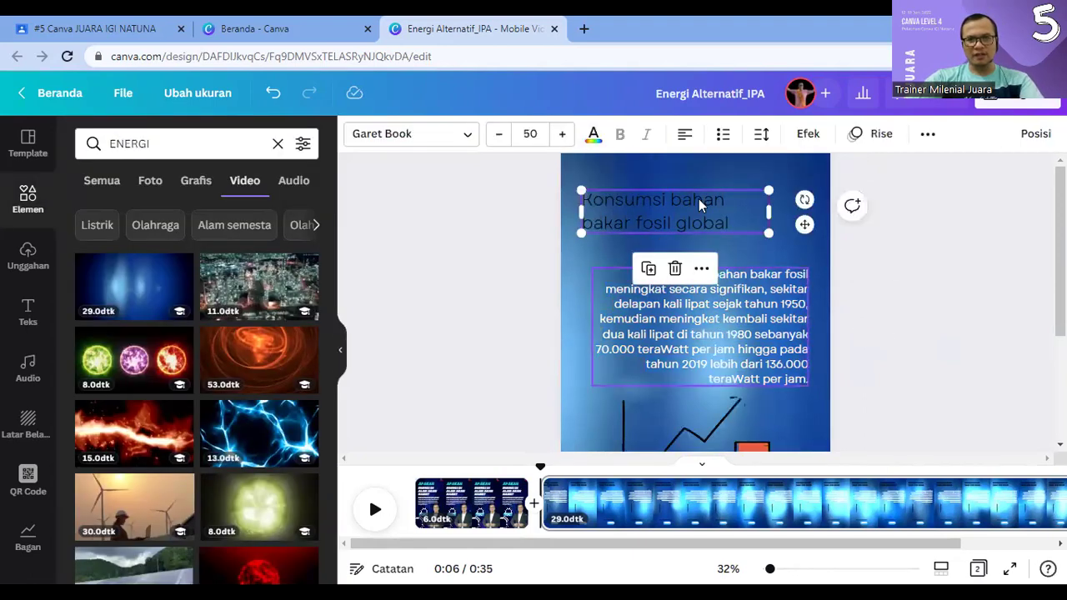
pyautogui.click(563, 134)
pyautogui.click(563, 134)
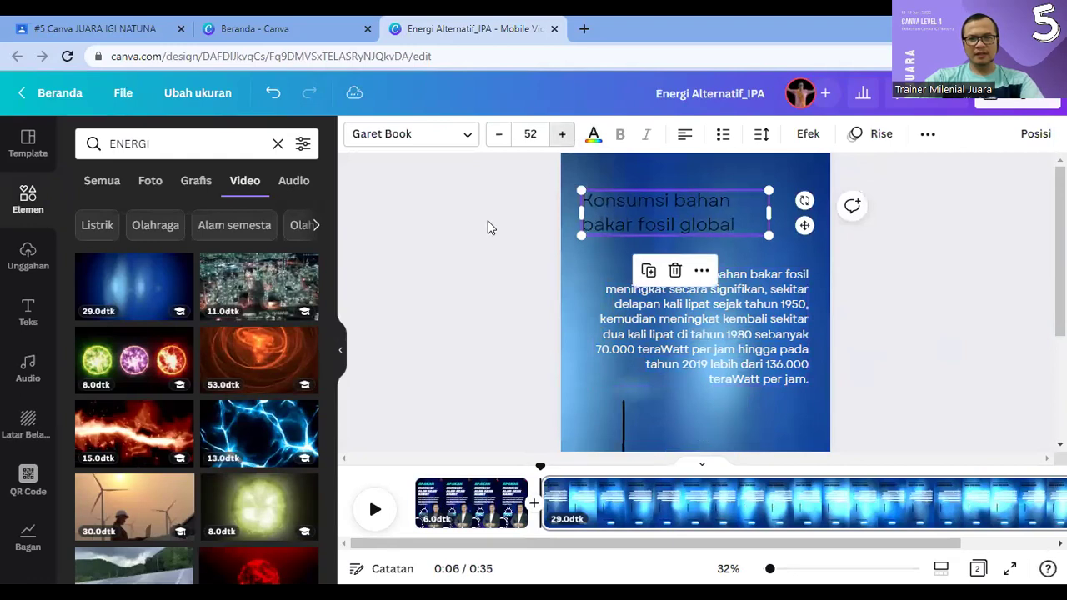
pyautogui.click(488, 282)
# Step: Search the element library for "BRUSH" and add a long white brush stroke to the second page
pyautogui.click(167, 144)
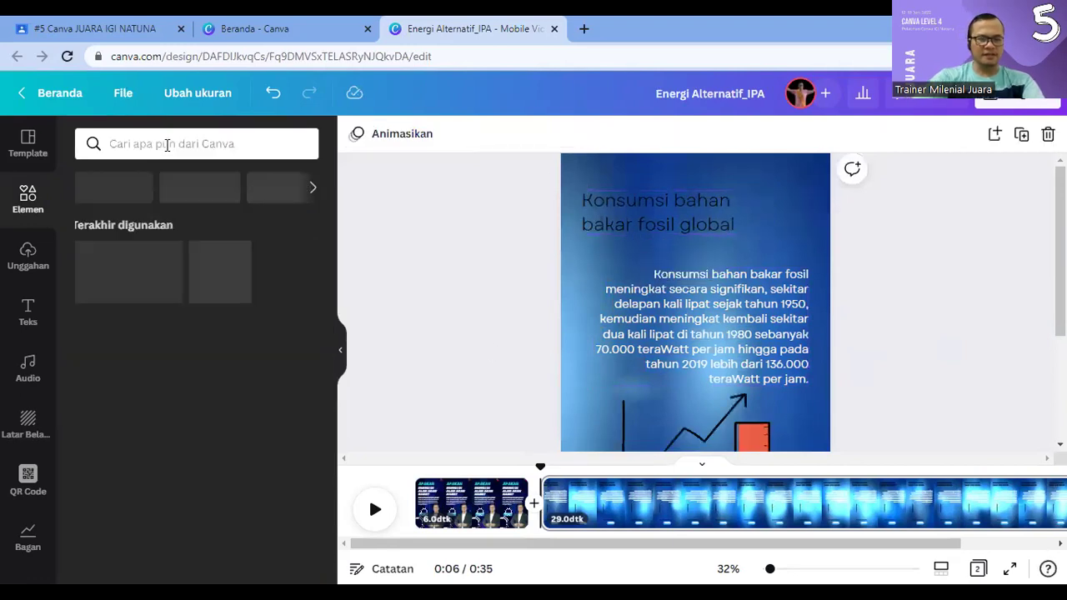
pyautogui.click(166, 144)
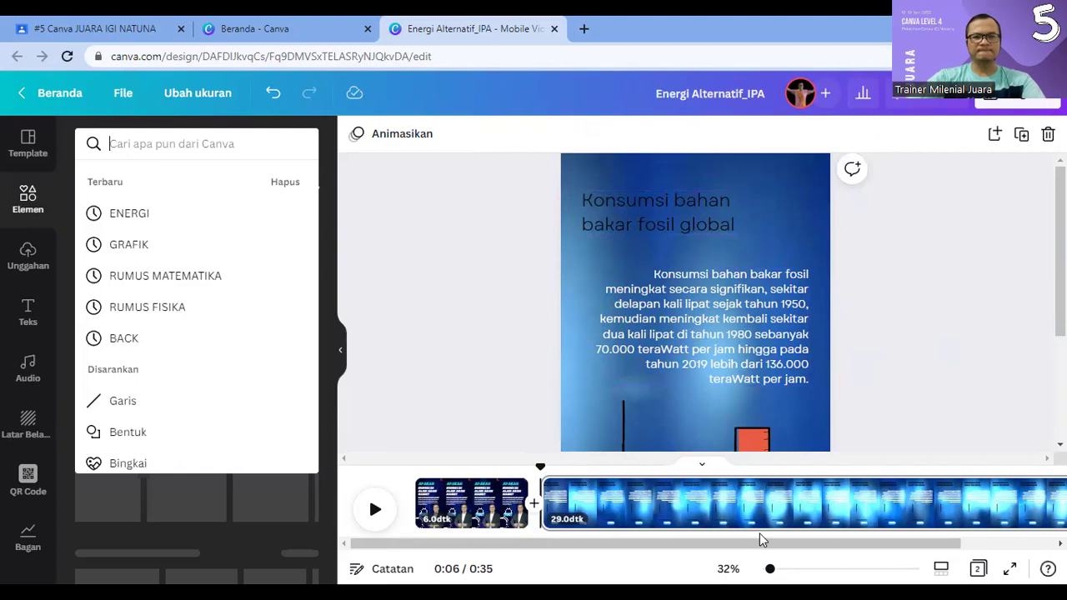
pyautogui.write('BRUSH')
pyautogui.press('Return')
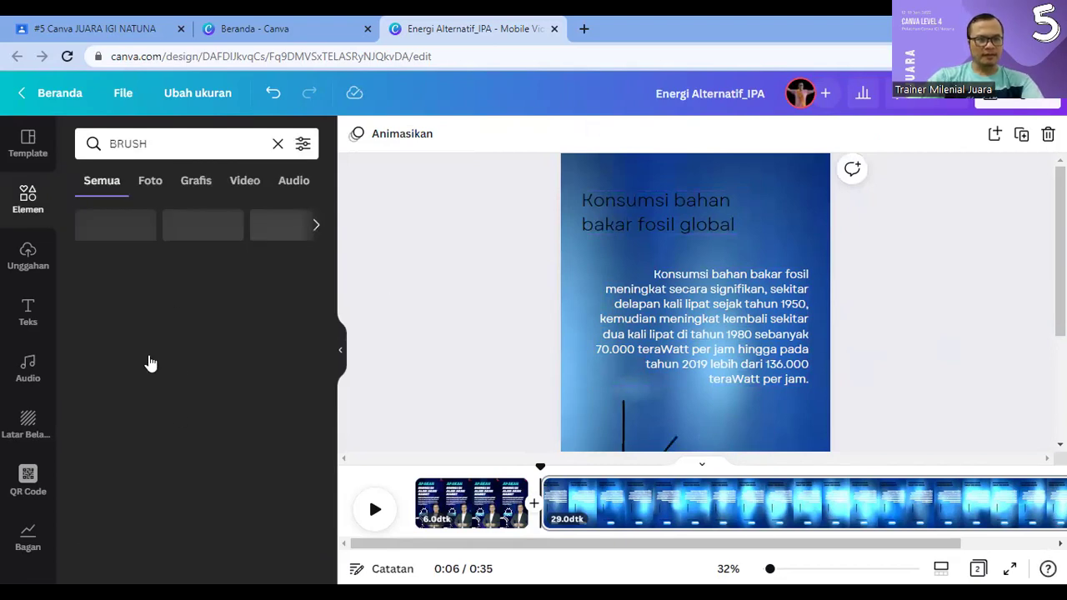
pyautogui.click(697, 405)
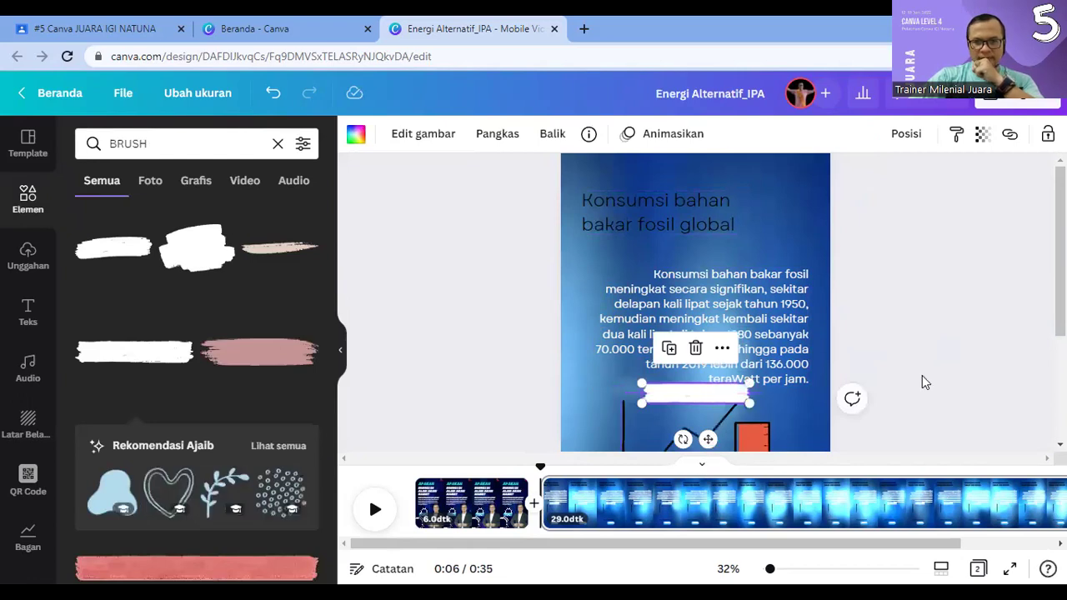
# Step: Enlarge the white brush stroke to back the whole heading, place it behind the text, and shift both slightly down
pyautogui.moveTo(710, 442)
pyautogui.mouseDown()
pyautogui.moveTo(685, 438)
pyautogui.moveTo(669, 238)
pyautogui.moveTo(645, 242)
pyautogui.moveTo(644, 254)
pyautogui.moveTo(614, 245)
pyautogui.mouseUp()
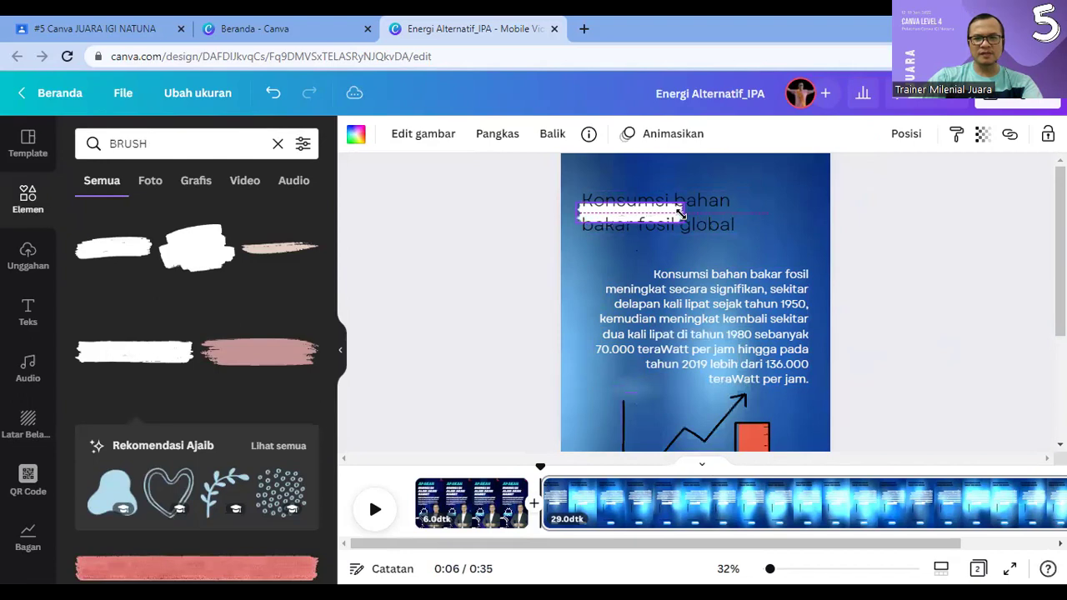
pyautogui.moveTo(772, 260); pyautogui.dragTo(870, 310)
pyautogui.moveTo(781, 221); pyautogui.dragTo(765, 217)
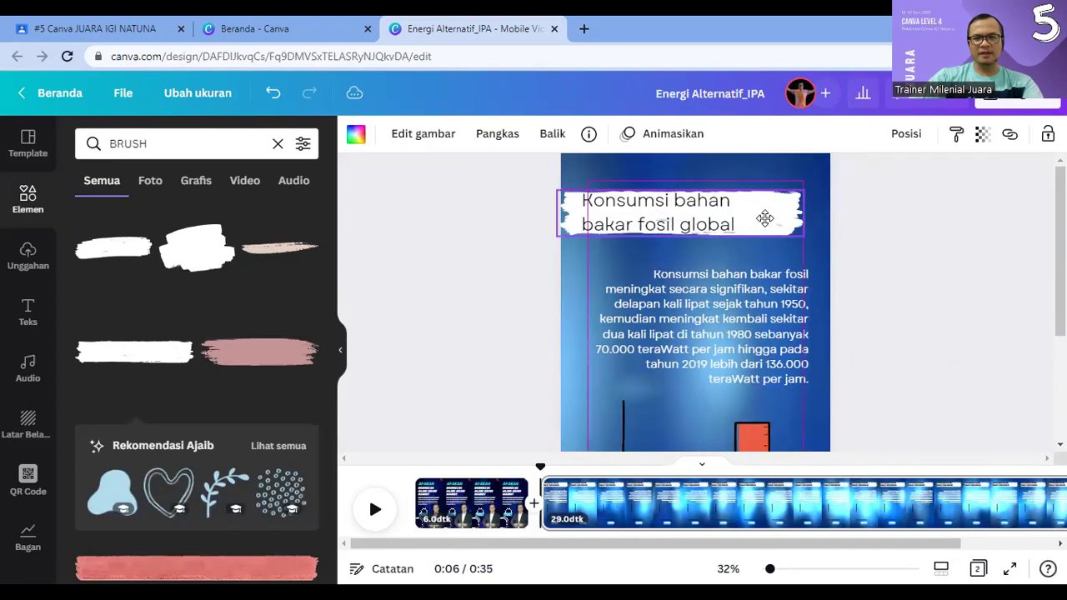
pyautogui.click(904, 298)
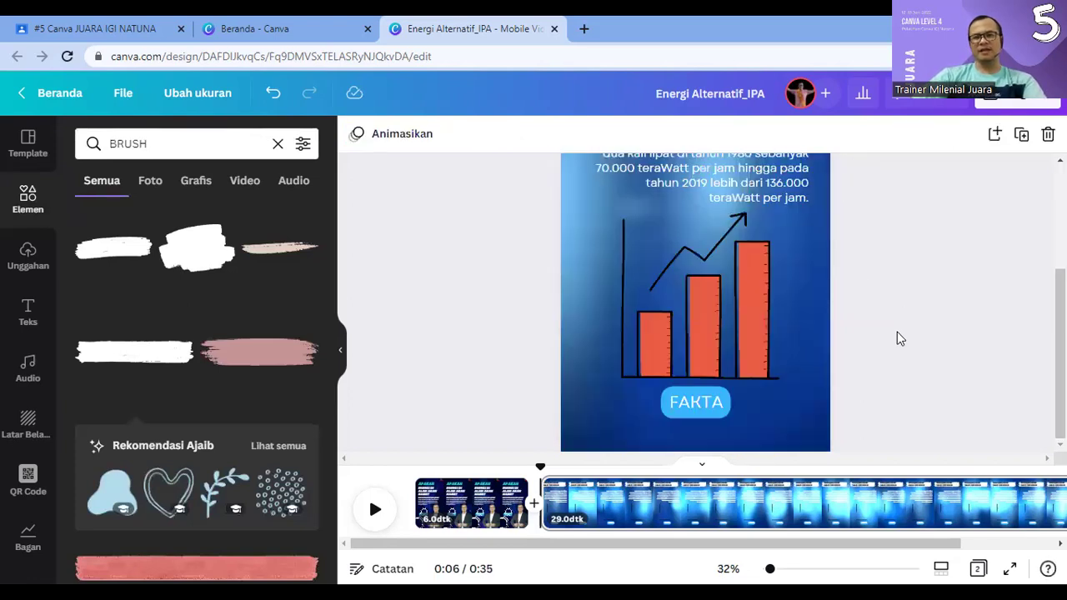
pyautogui.click(659, 213)
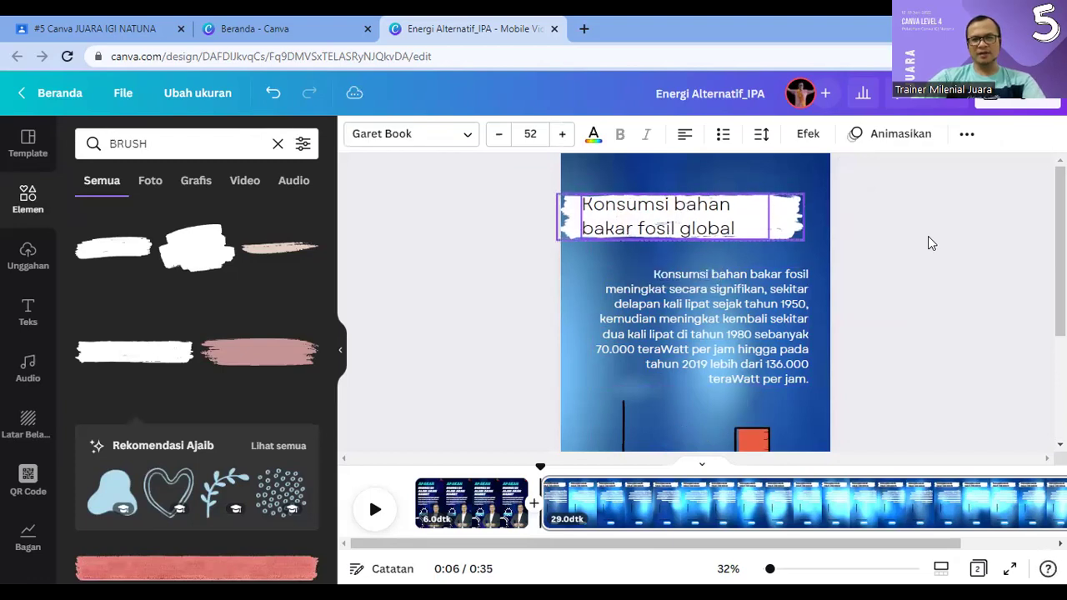
pyautogui.click(909, 275)
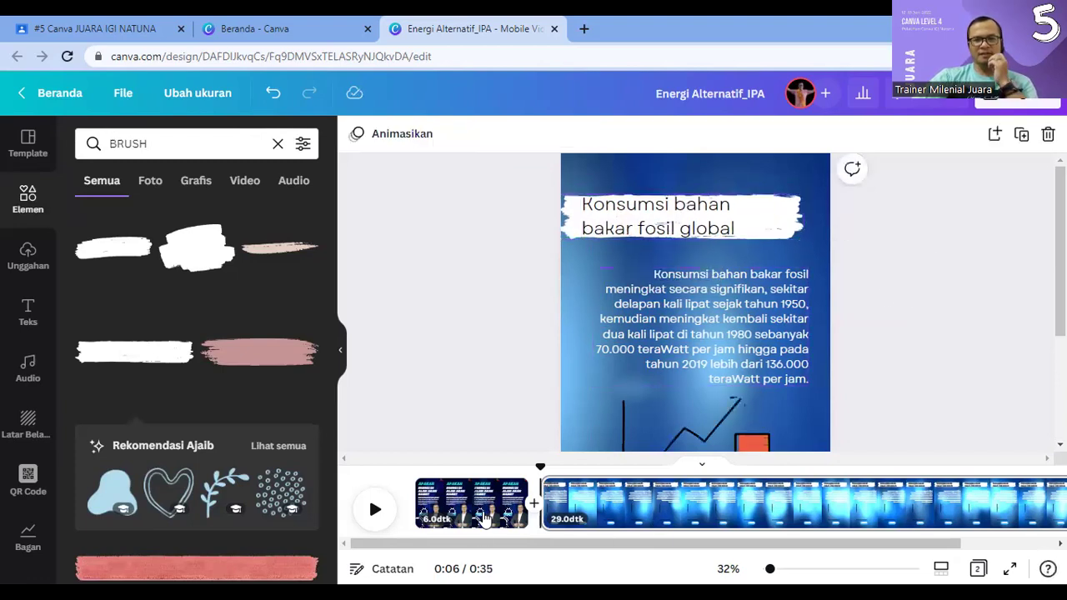
# Step: Copy the red and black square logo from the first page into the second page's upper-right corner
pyautogui.click(814, 177)
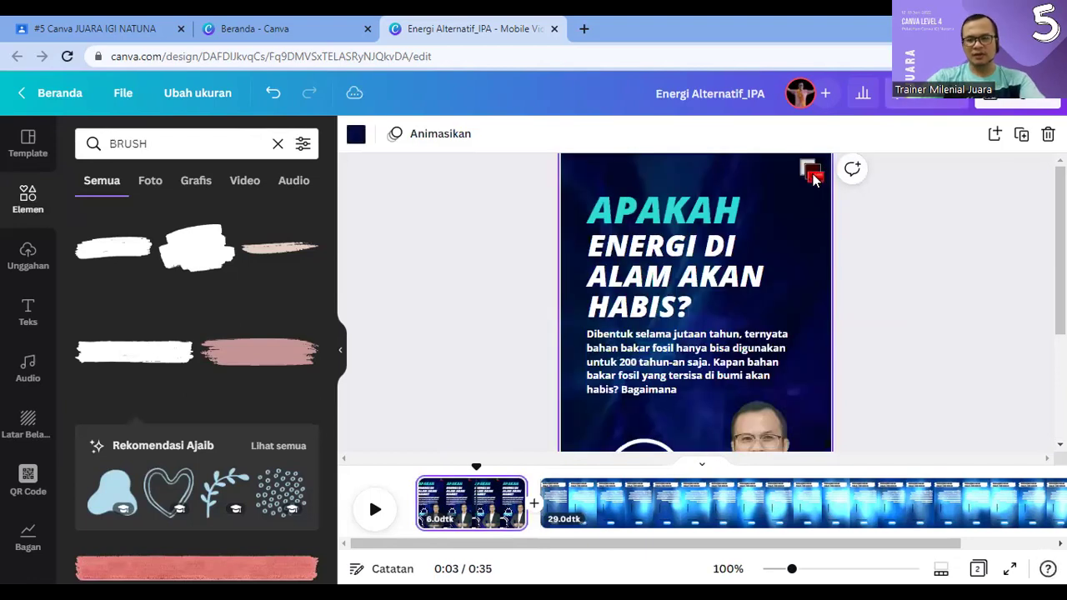
pyautogui.click(811, 172)
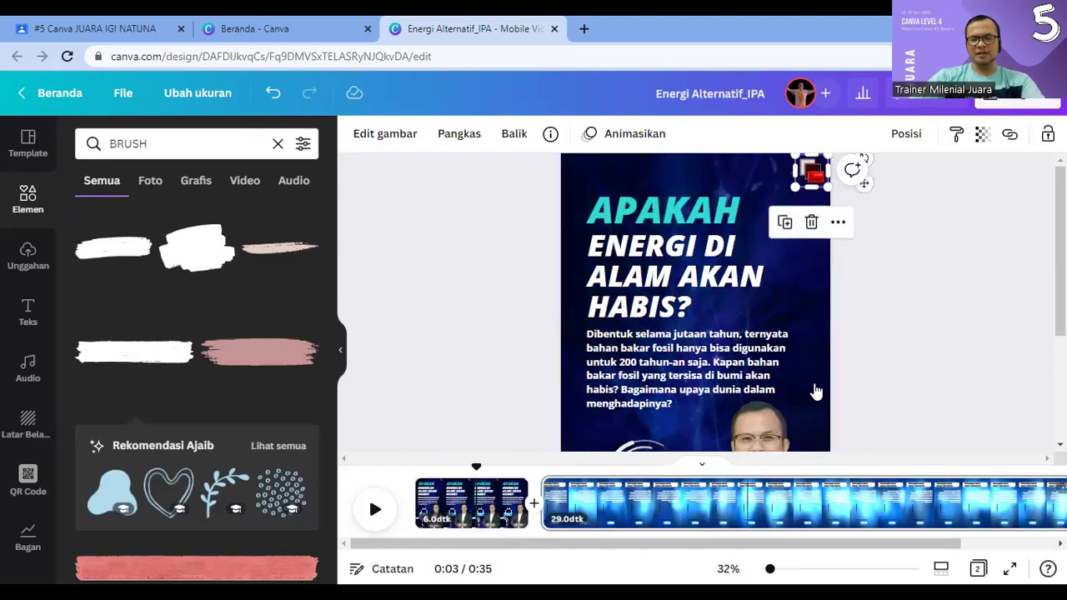
pyautogui.click(742, 501)
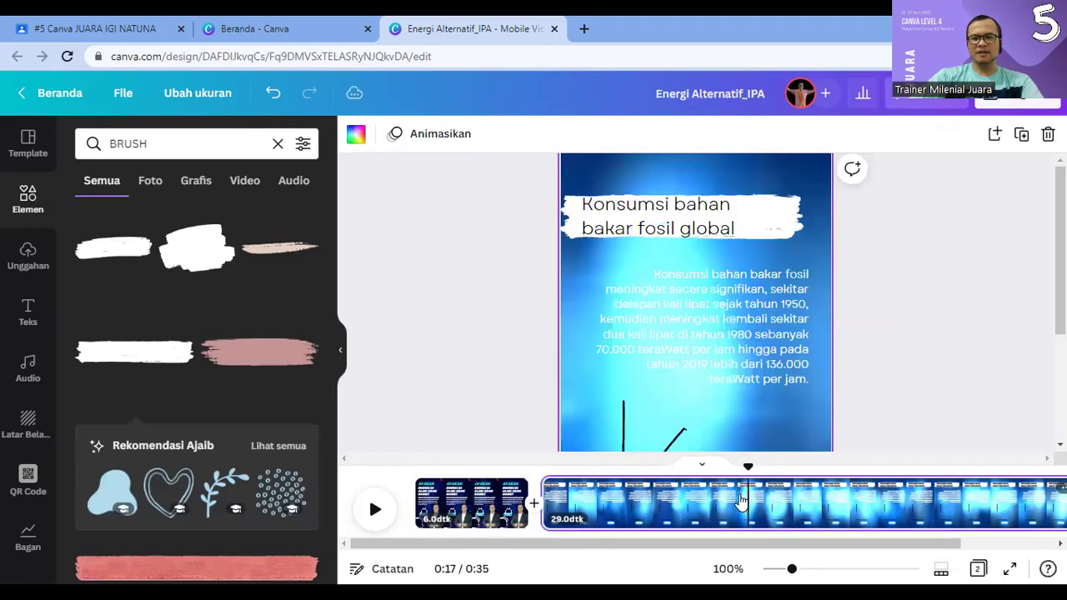
pyautogui.click(862, 321)
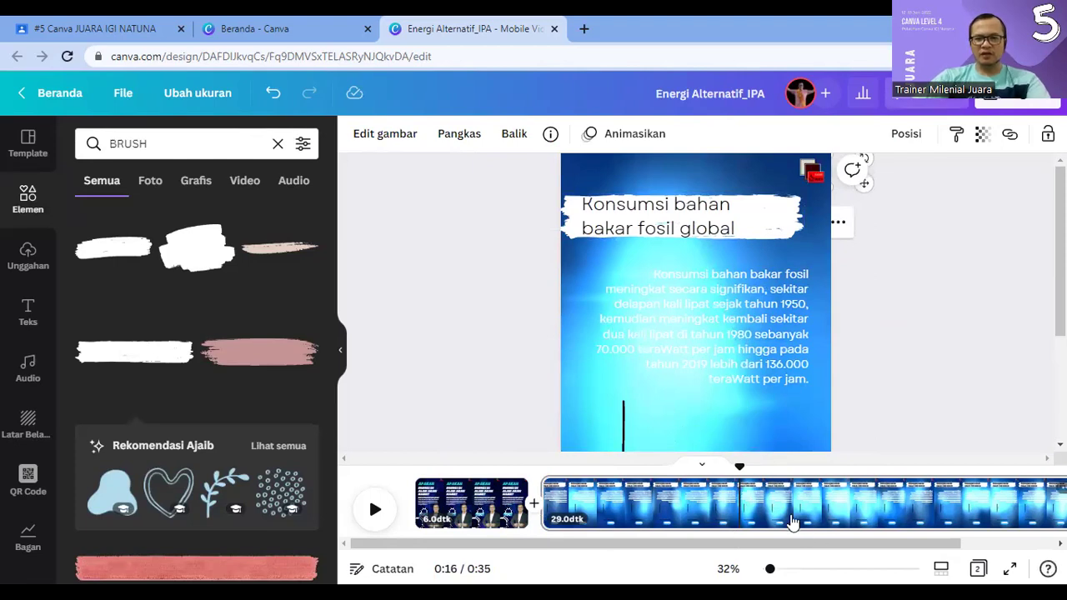
pyautogui.click(658, 446)
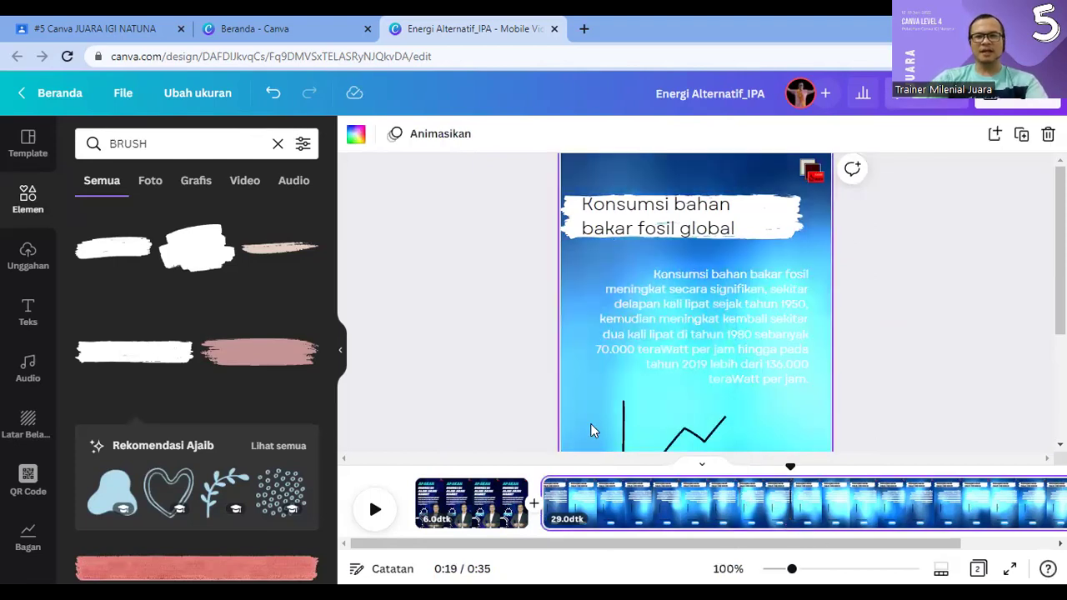
pyautogui.click(931, 348)
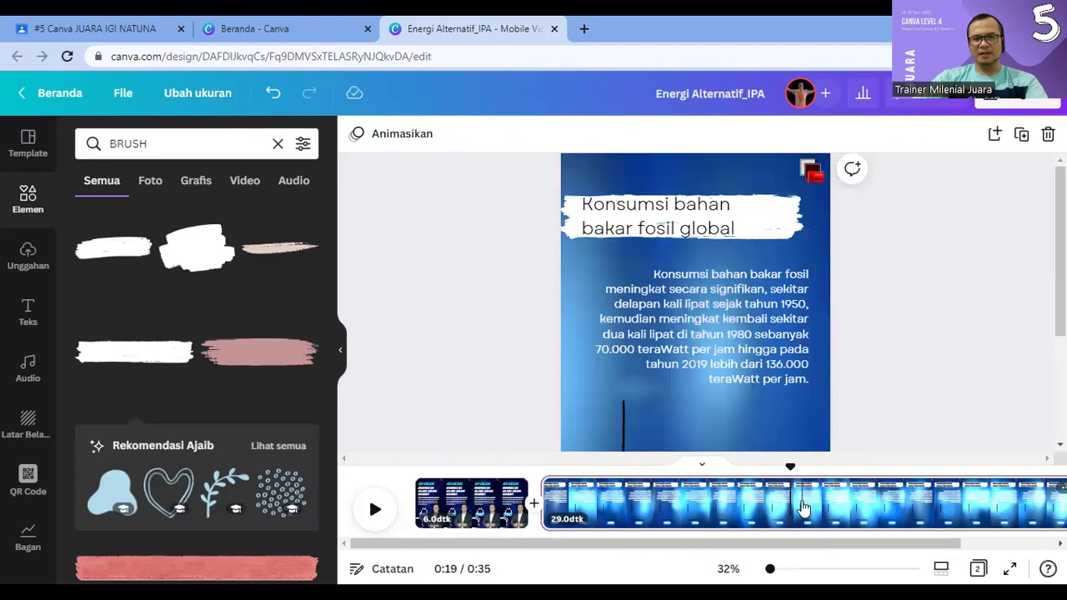
pyautogui.click(711, 375)
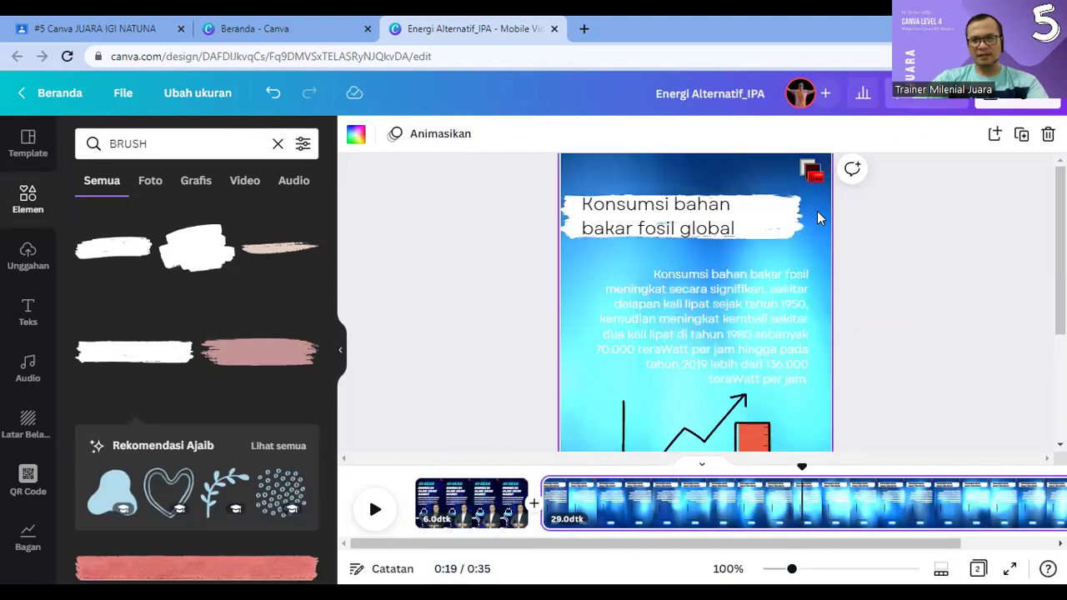
pyautogui.click(764, 422)
# Step: Trim the second page's blue background video to a 5.2-second section from its middle
pyautogui.scroll(-3, 765, 422)
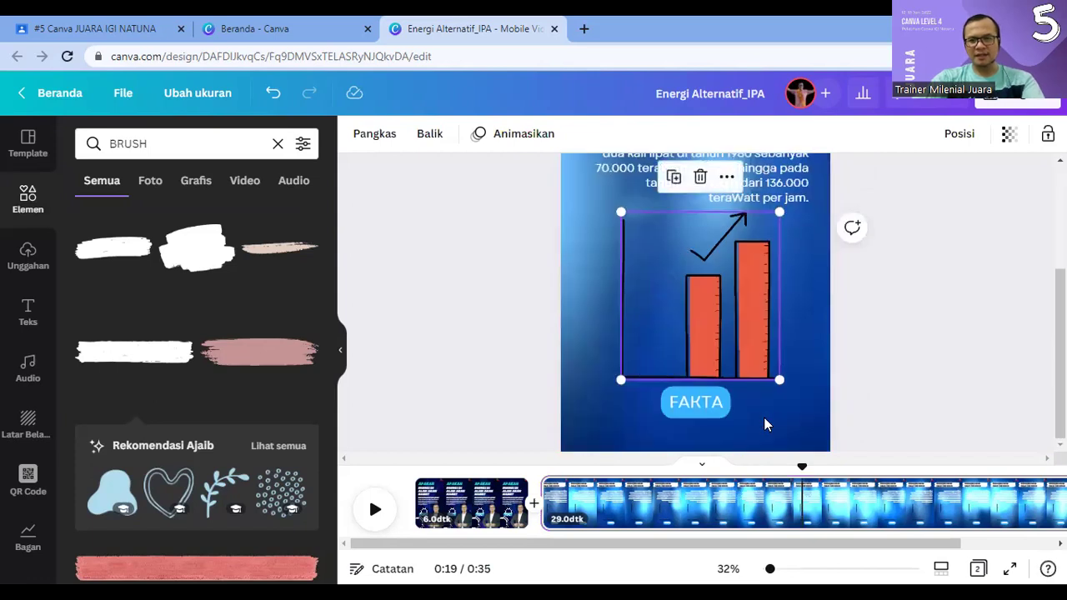
pyautogui.click(621, 418)
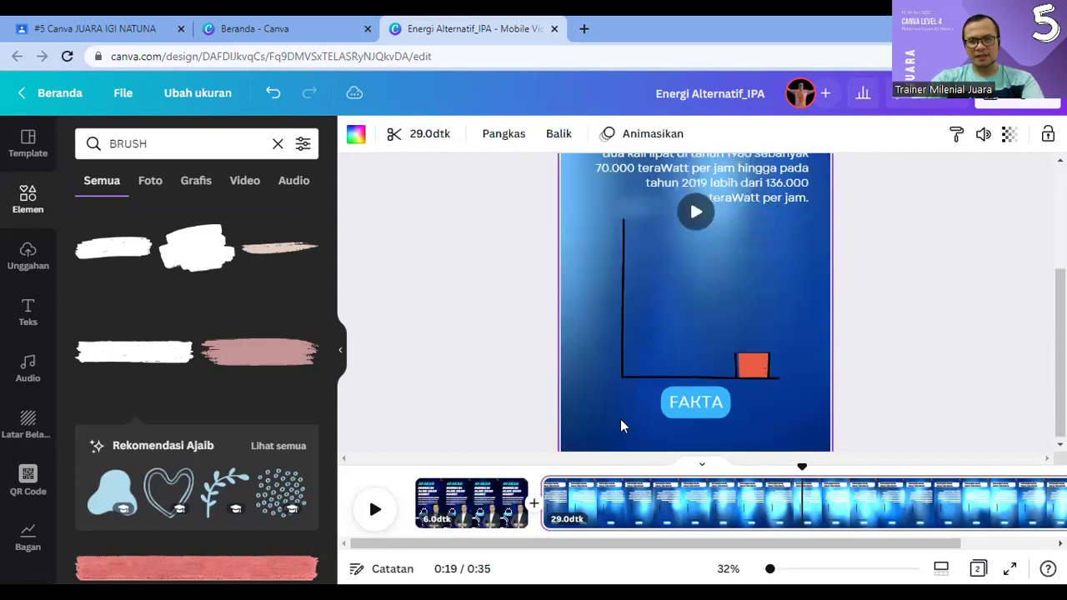
pyautogui.click(428, 134)
pyautogui.moveTo(417, 138); pyautogui.dragTo(825, 136)
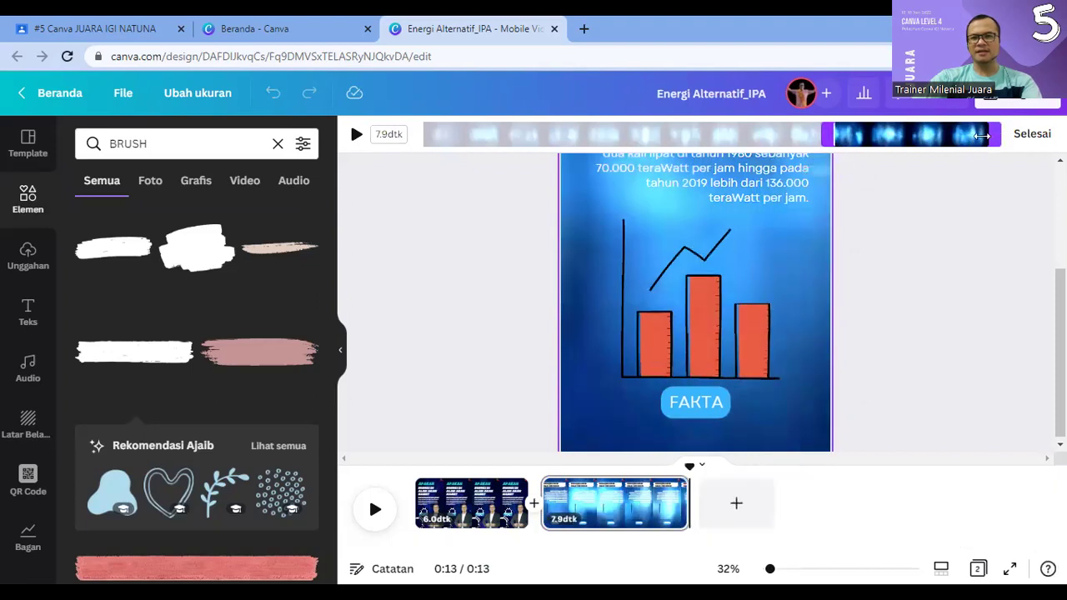
pyautogui.moveTo(995, 135); pyautogui.dragTo(935, 135)
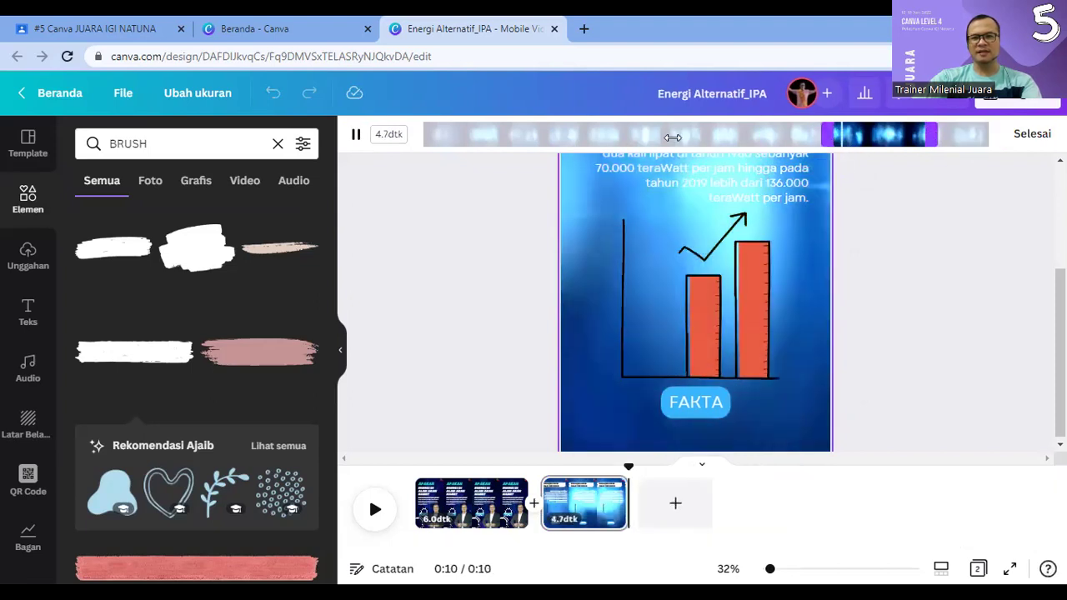
pyautogui.moveTo(825, 136); pyautogui.dragTo(676, 136)
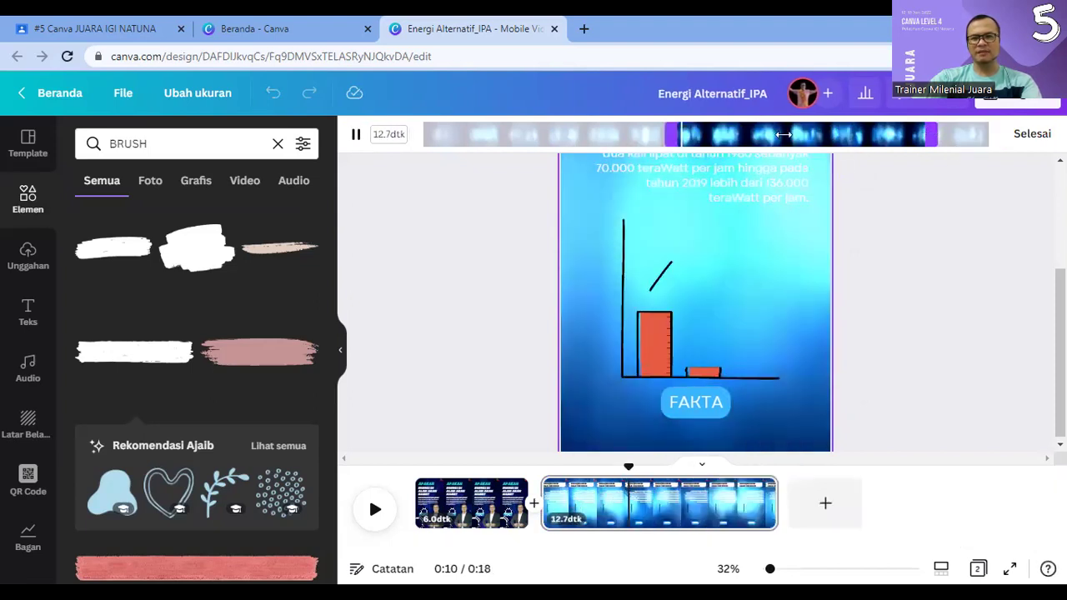
pyautogui.moveTo(934, 135); pyautogui.dragTo(797, 131)
pyautogui.moveTo(772, 133); pyautogui.dragTo(762, 133)
pyautogui.click(1032, 134)
pyautogui.click(948, 266)
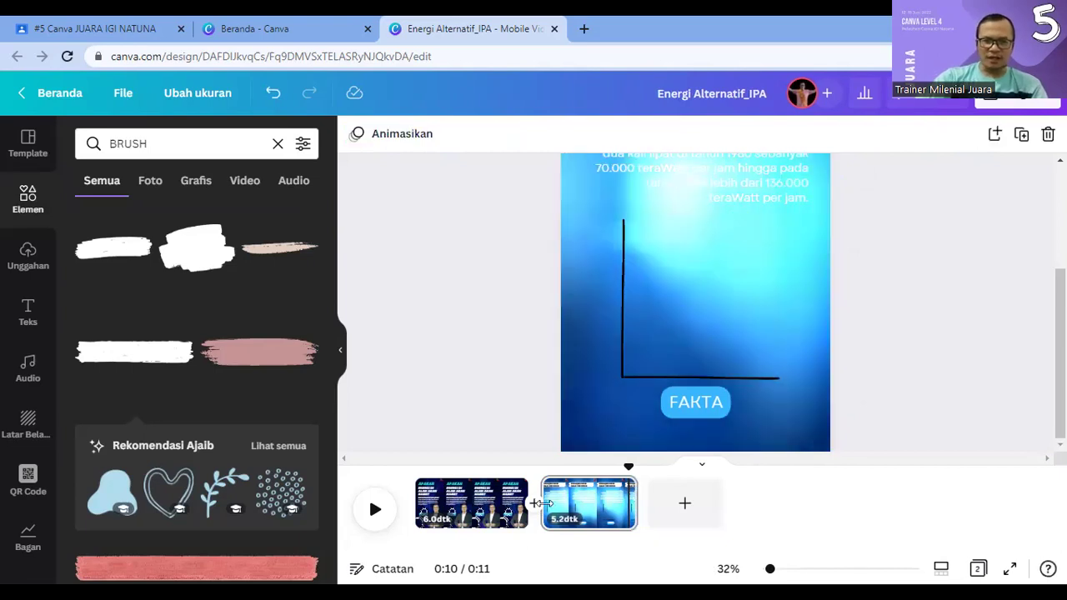
# Step: Trim both ends of the first page's background video to shorten it to 5.1 seconds
pyautogui.click(439, 503)
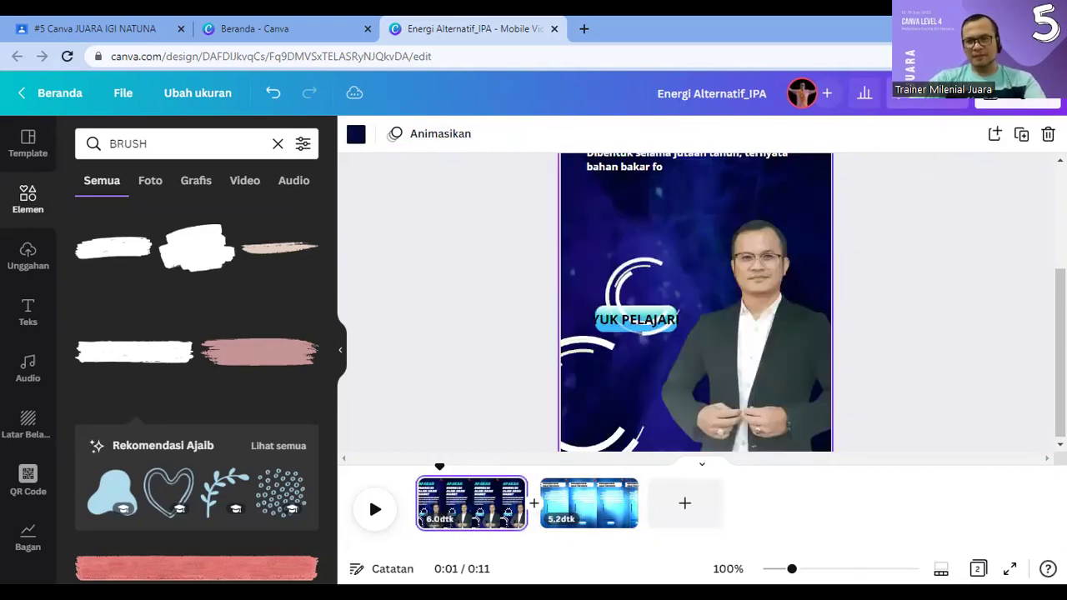
pyautogui.click(747, 215)
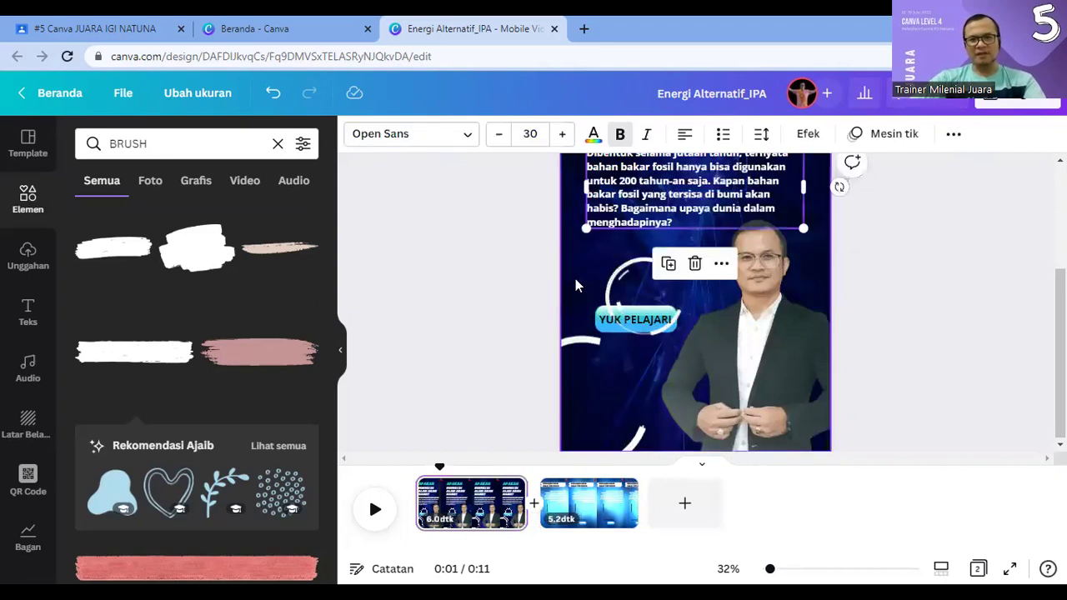
pyautogui.press('Escape')
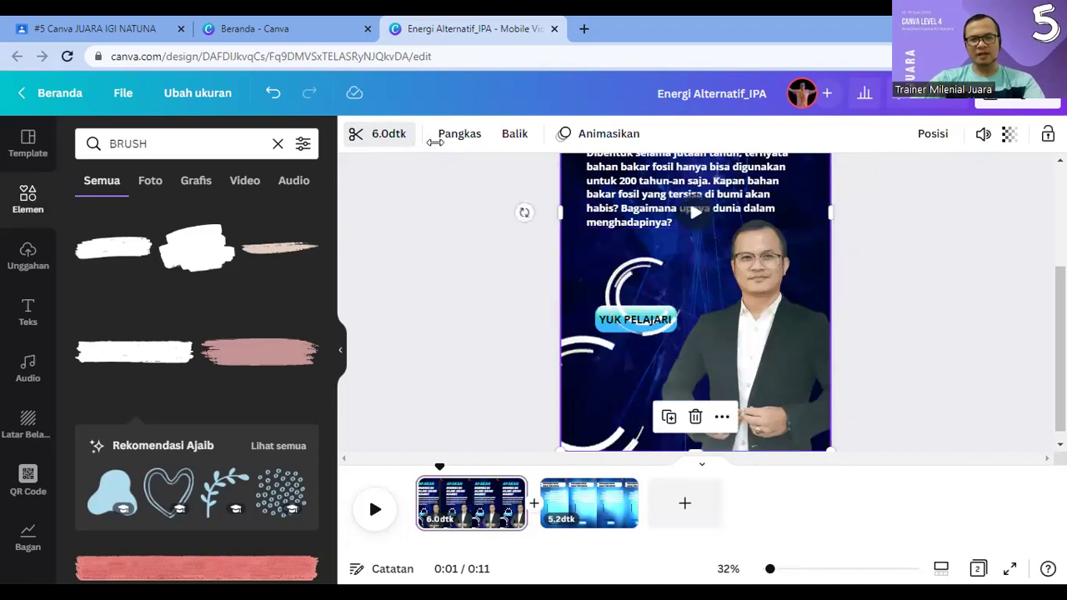
pyautogui.click(435, 140)
pyautogui.moveTo(448, 143); pyautogui.dragTo(457, 142)
pyautogui.moveTo(991, 134); pyautogui.dragTo(942, 134)
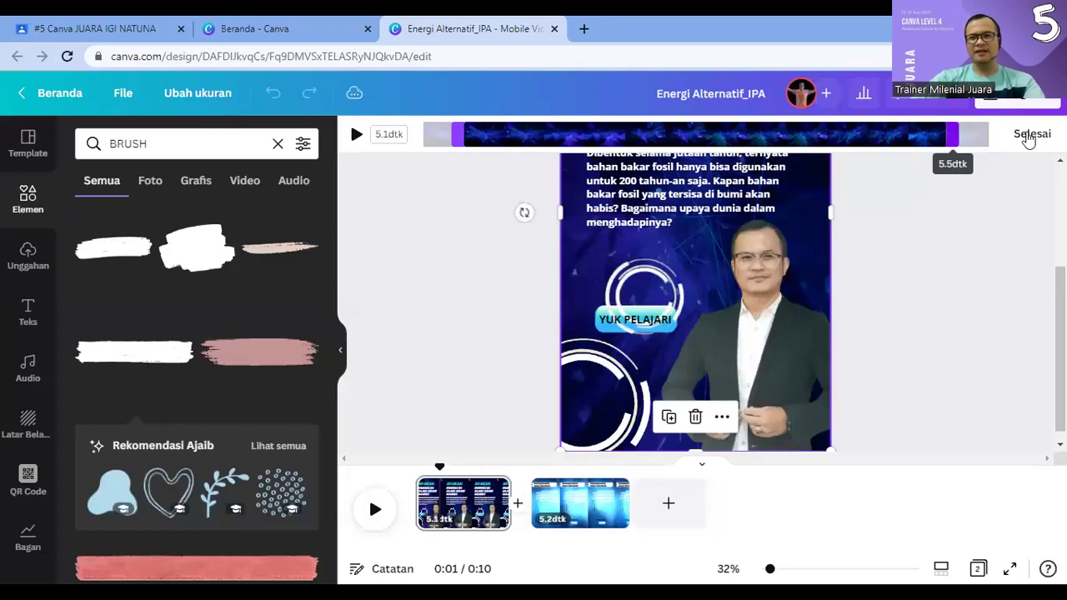
pyautogui.click(920, 283)
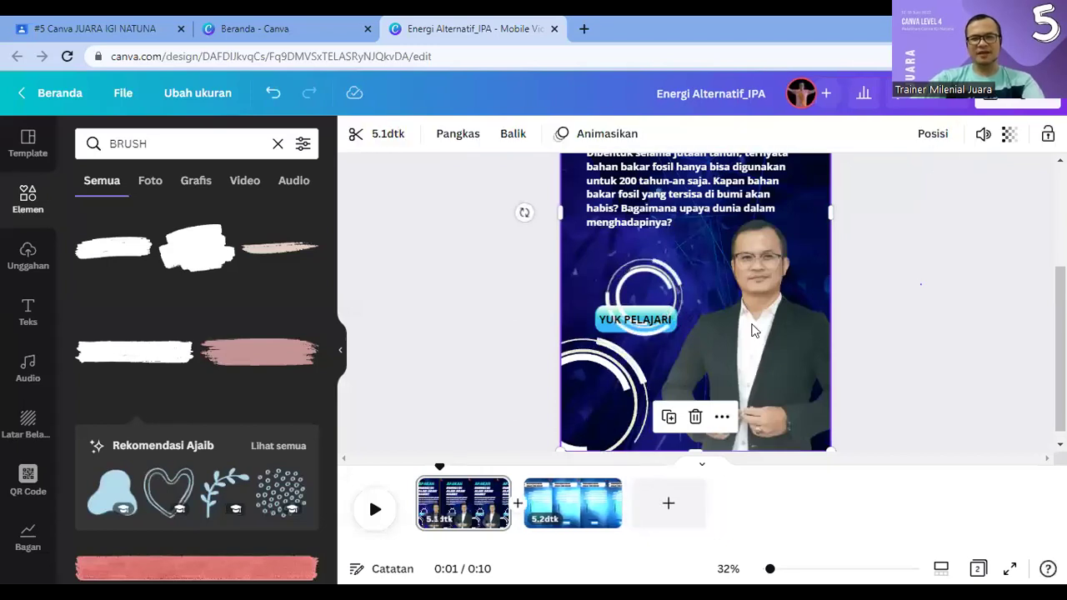
pyautogui.click(864, 330)
# Step: Play the two-page video in preview to check its timing and text readability, and close the preview
pyautogui.scroll(3, 920, 321)
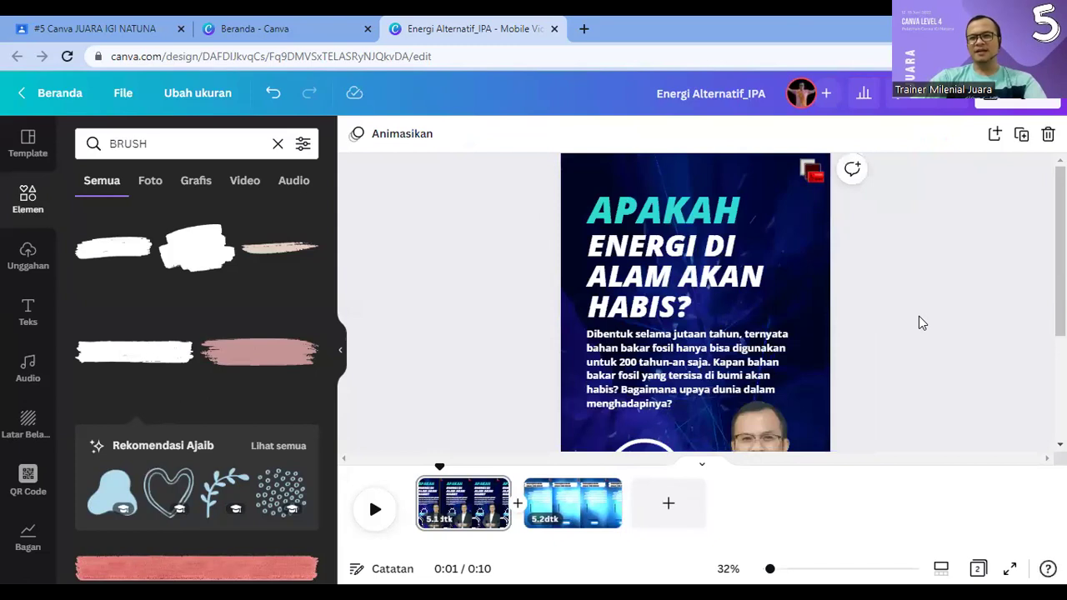
pyautogui.scroll(-1, 920, 321)
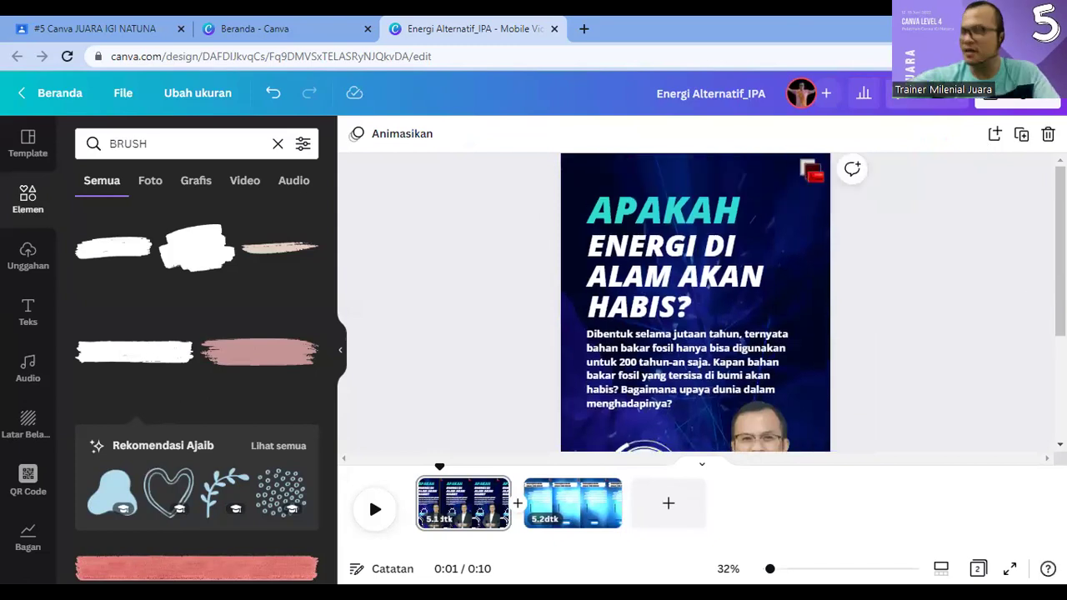
pyautogui.hotkey('ctrl', 'alt', 'p')
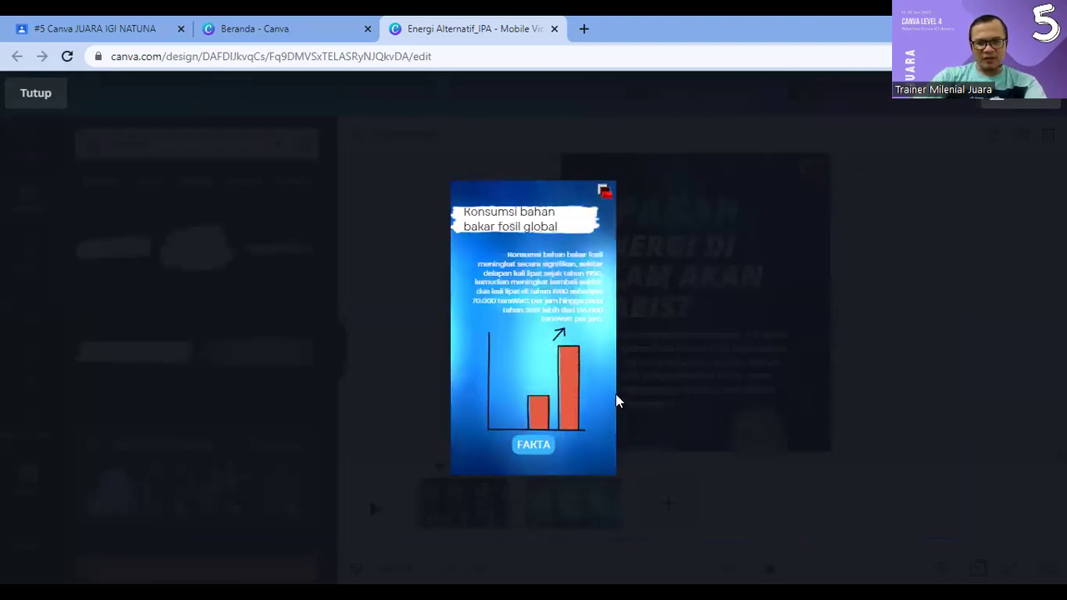
pyautogui.click(752, 396)
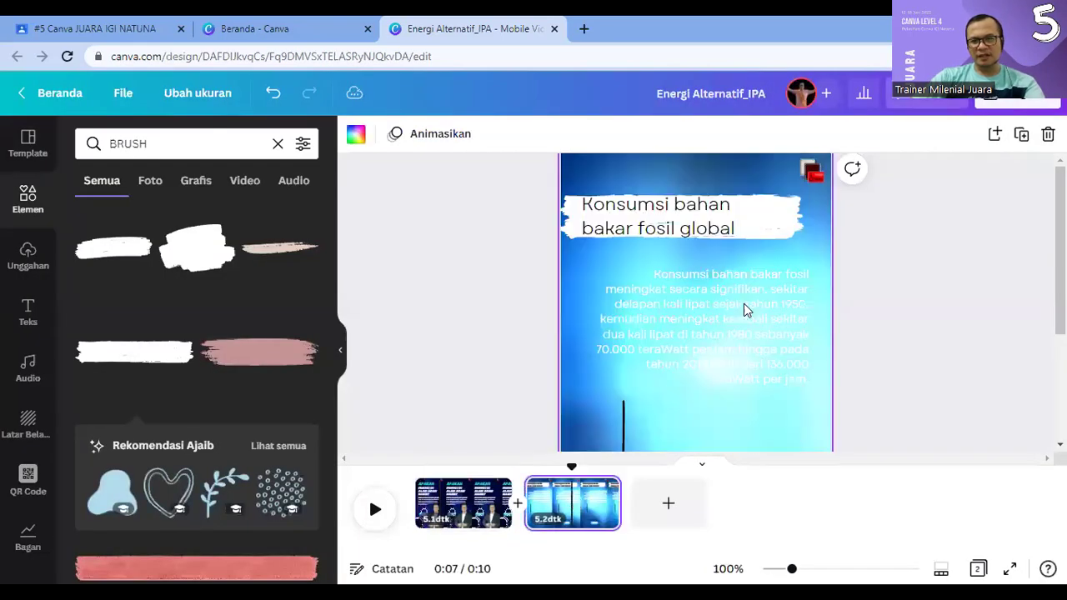
# Step: Recolour the second page's fossil fuel consumption paragraph black and set its font size to 34.7
pyautogui.click(729, 331)
pyautogui.click(729, 332)
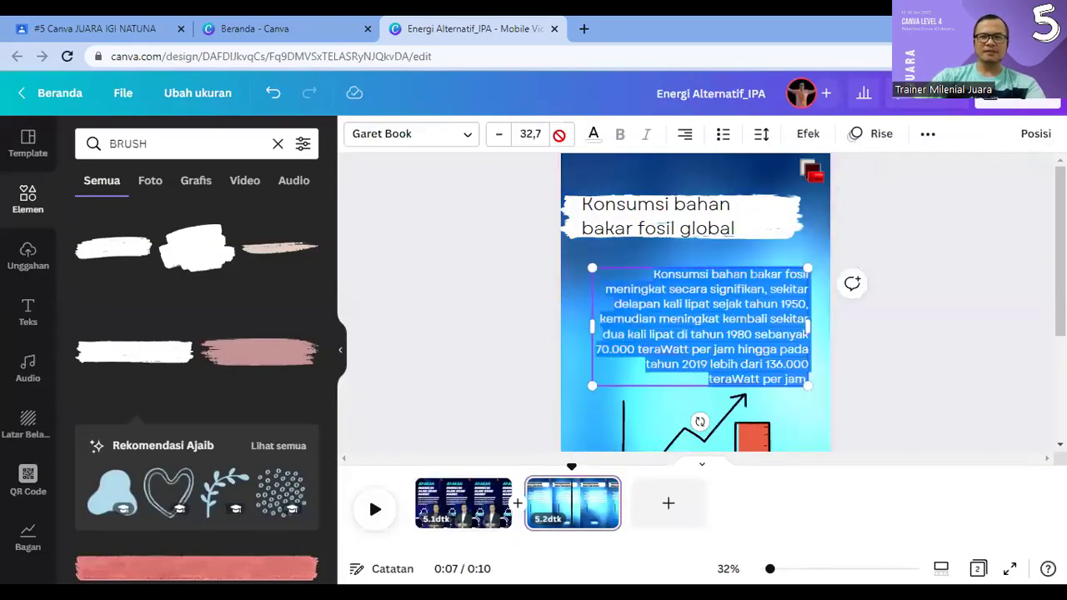
pyautogui.click(593, 135)
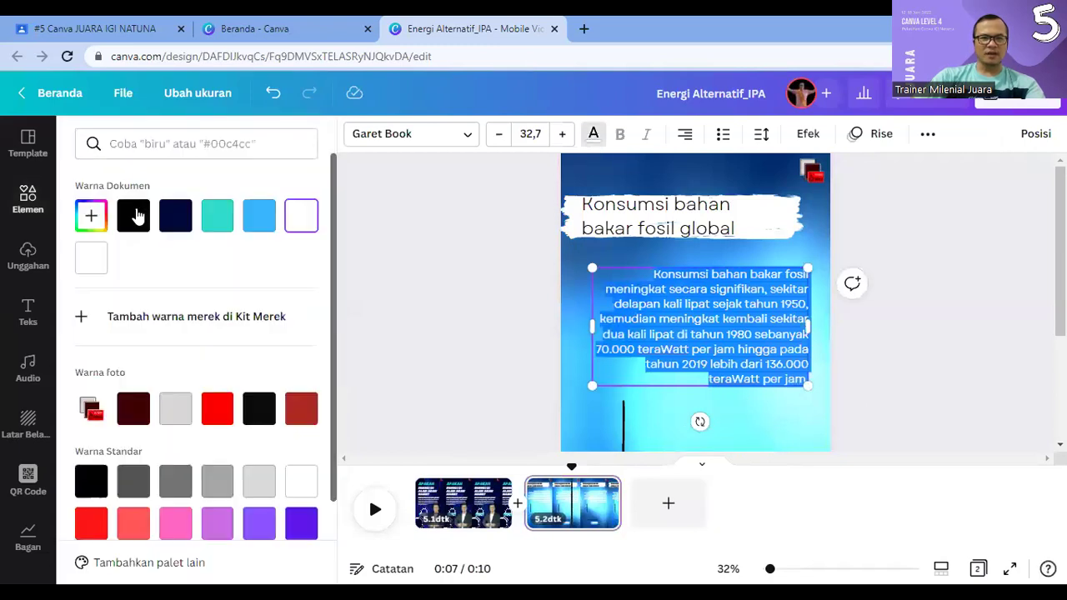
pyautogui.click(562, 135)
pyautogui.click(562, 135)
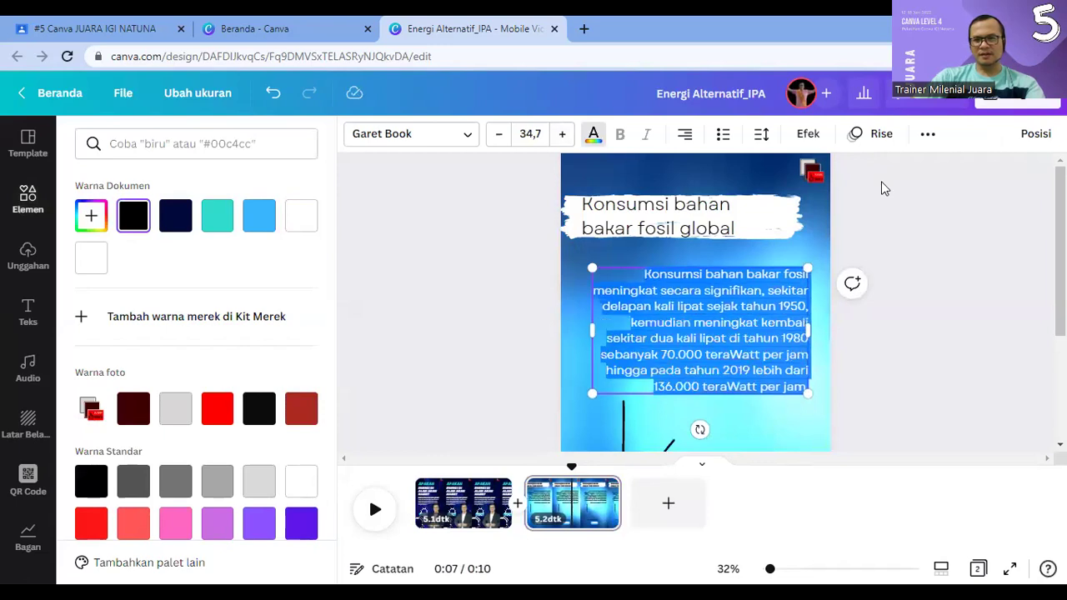
# Step: Increase the line spacing of the fossil fuel consumption paragraph slightly above 1.4
pyautogui.click(759, 134)
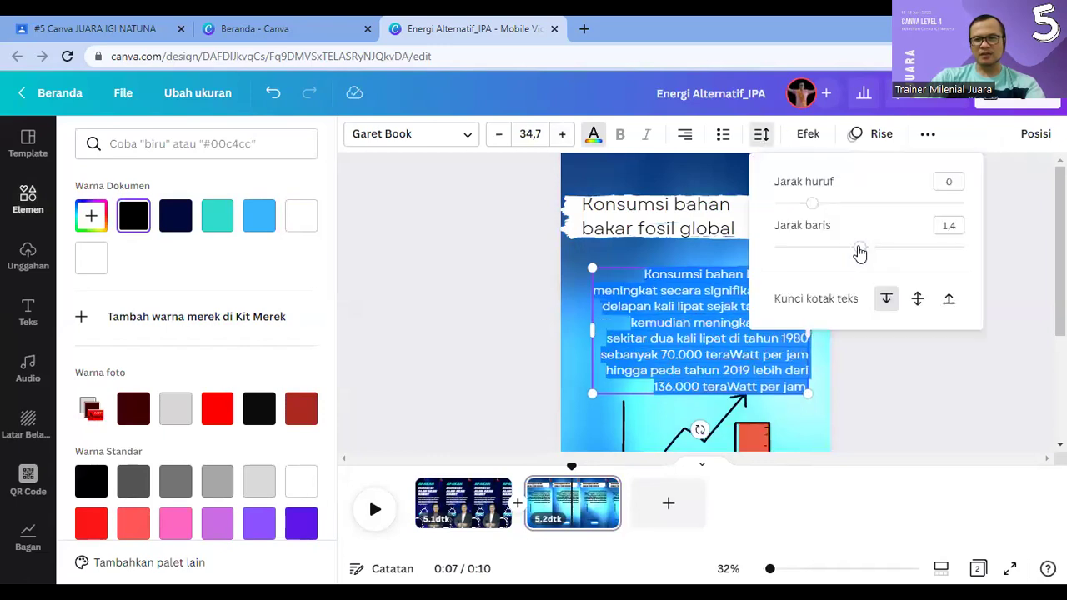
pyautogui.moveTo(867, 253)
pyautogui.mouseDown()
pyautogui.moveTo(831, 250)
pyautogui.moveTo(886, 250)
pyautogui.moveTo(877, 249)
pyautogui.mouseUp()
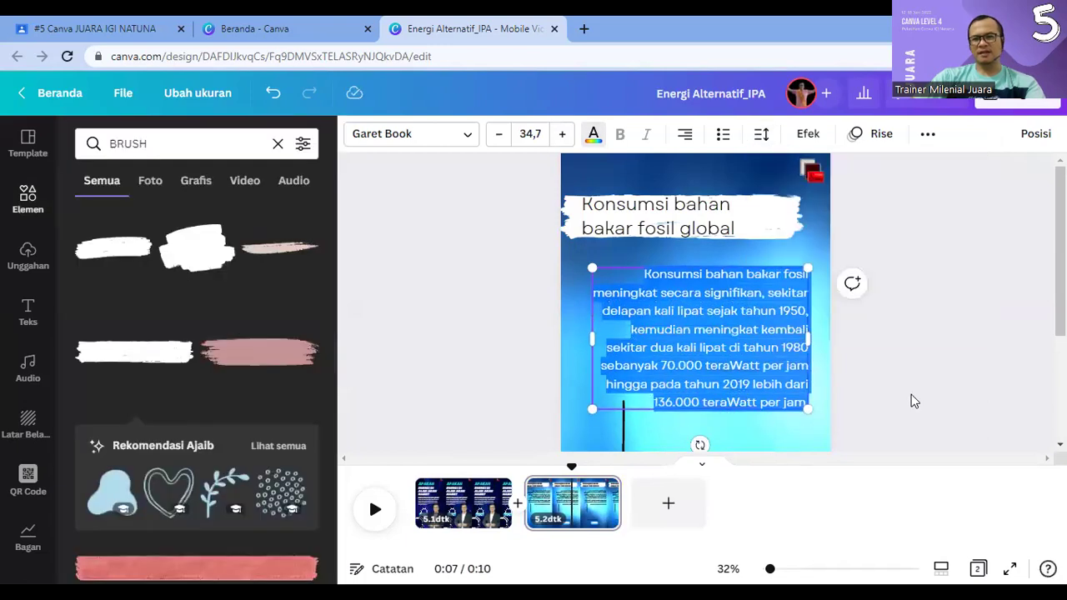
pyautogui.click(913, 401)
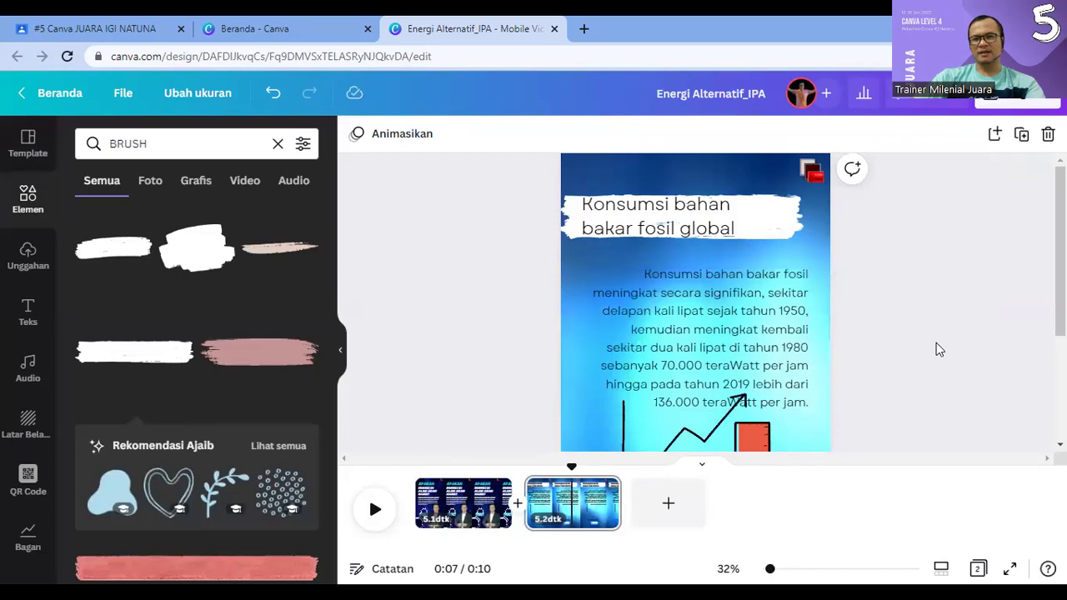
pyautogui.scroll(-3, 936, 343)
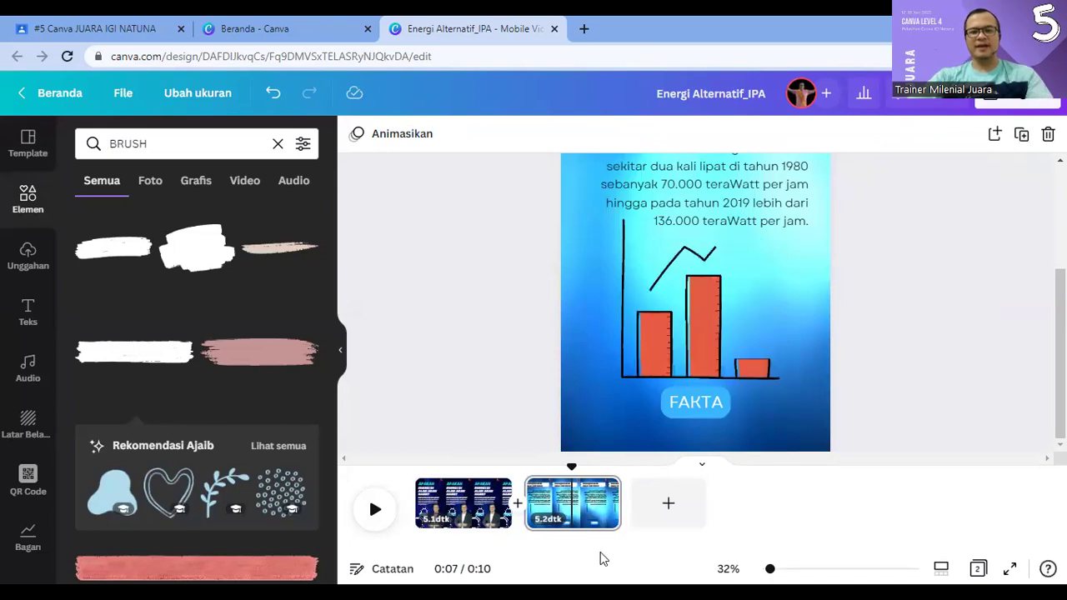
# Step: Add a third page and apply the first page of the "Video Promo Merah UI Digitalisme Teknologi Seluler" template to it
pyautogui.click(668, 504)
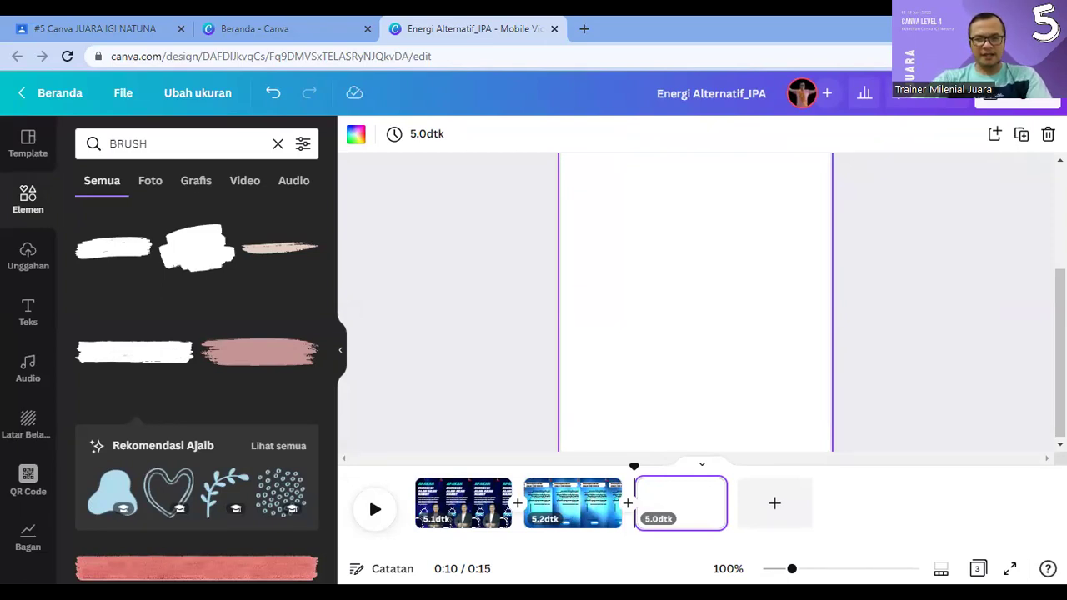
pyautogui.click(28, 150)
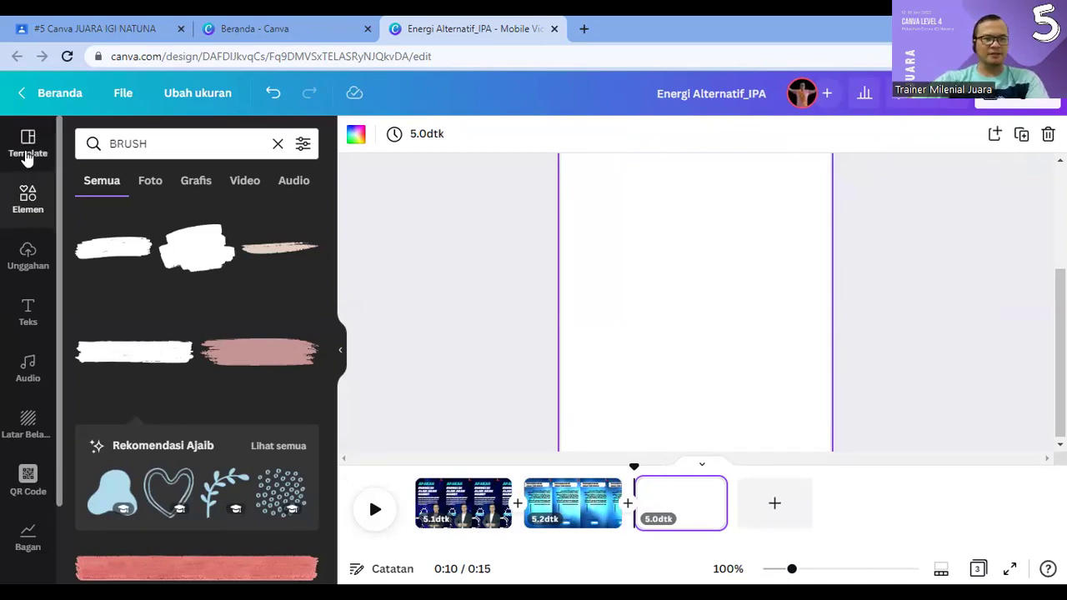
pyautogui.scroll(-5, 197, 367)
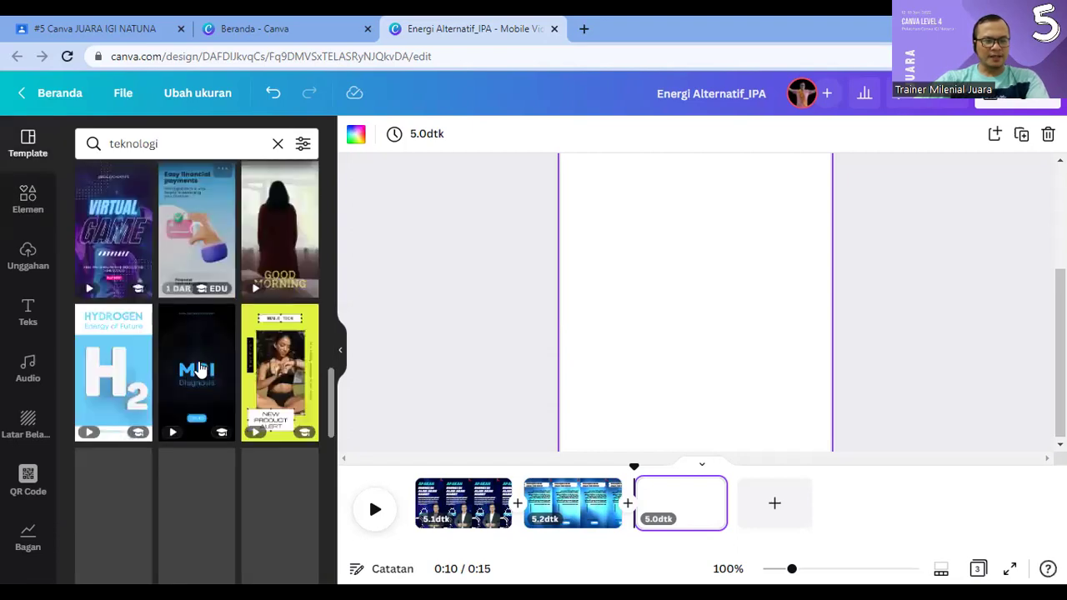
pyautogui.scroll(-1, 204, 377)
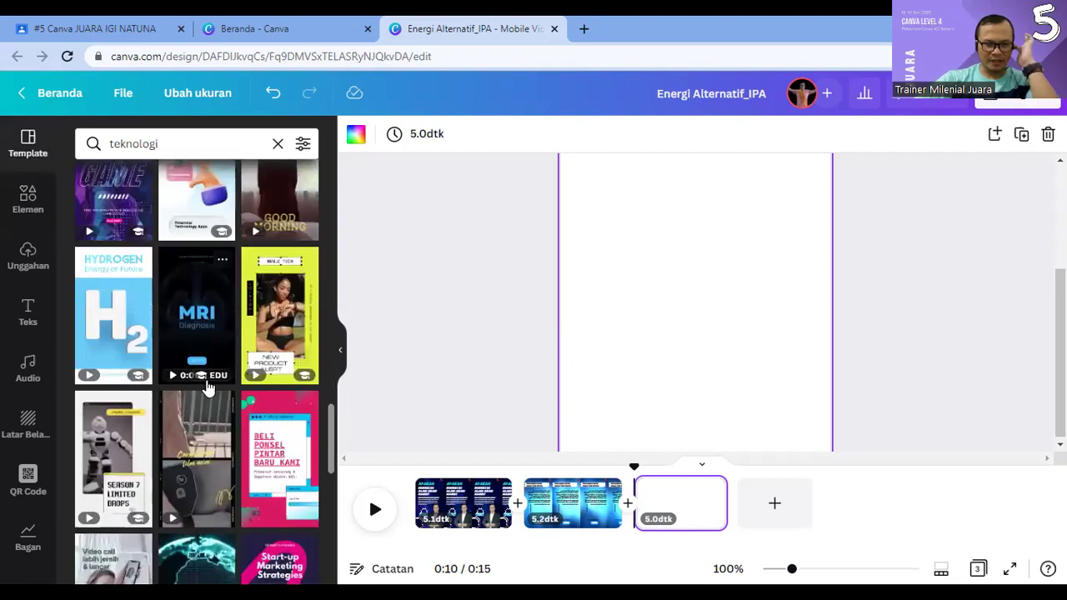
pyautogui.scroll(-3, 207, 385)
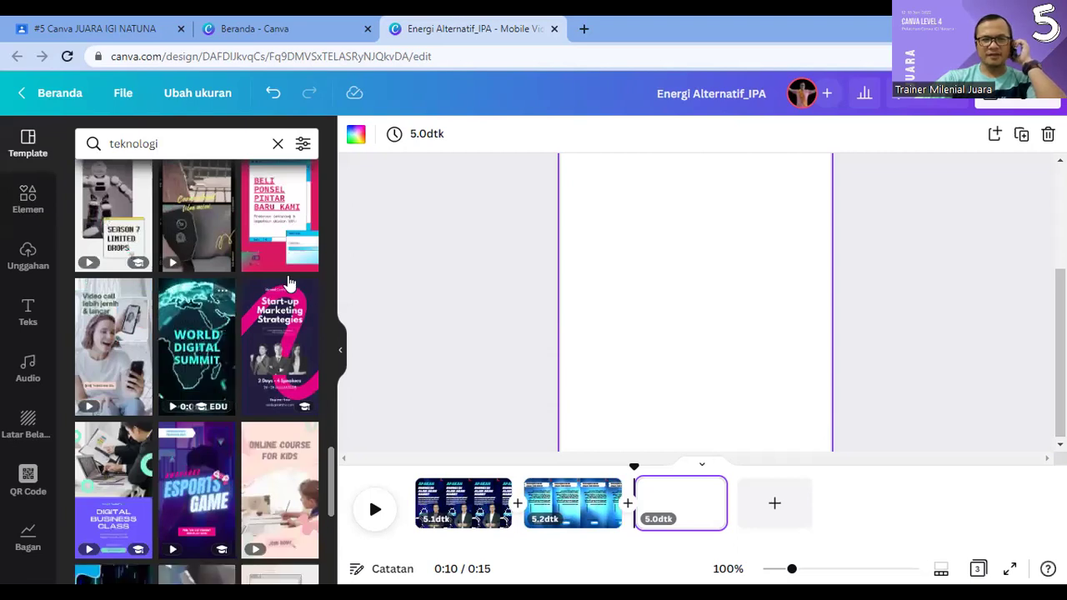
pyautogui.scroll(1, 294, 312)
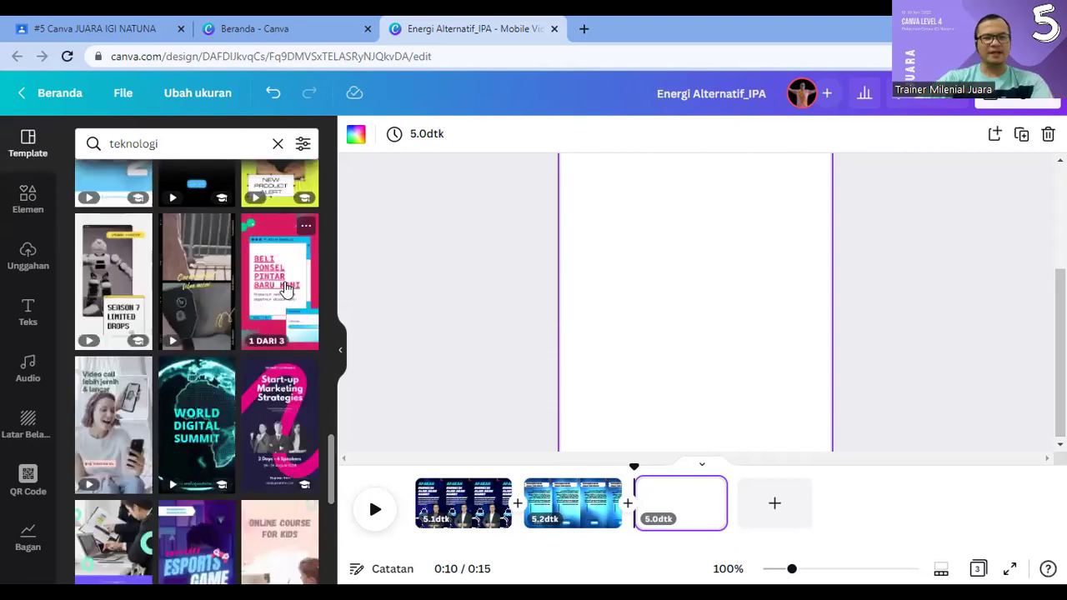
pyautogui.click(286, 292)
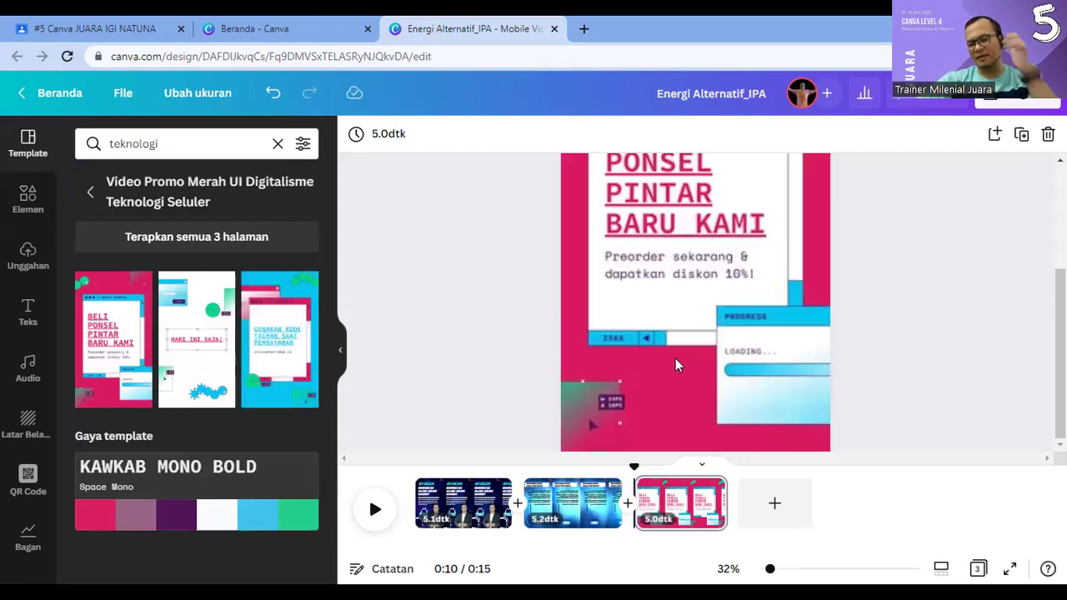
pyautogui.click(672, 363)
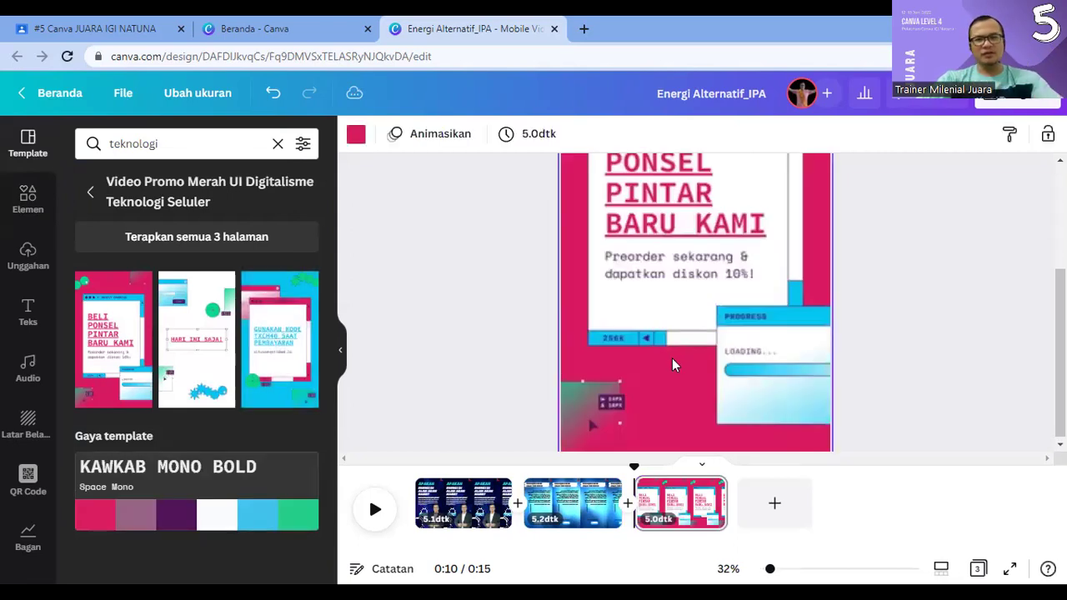
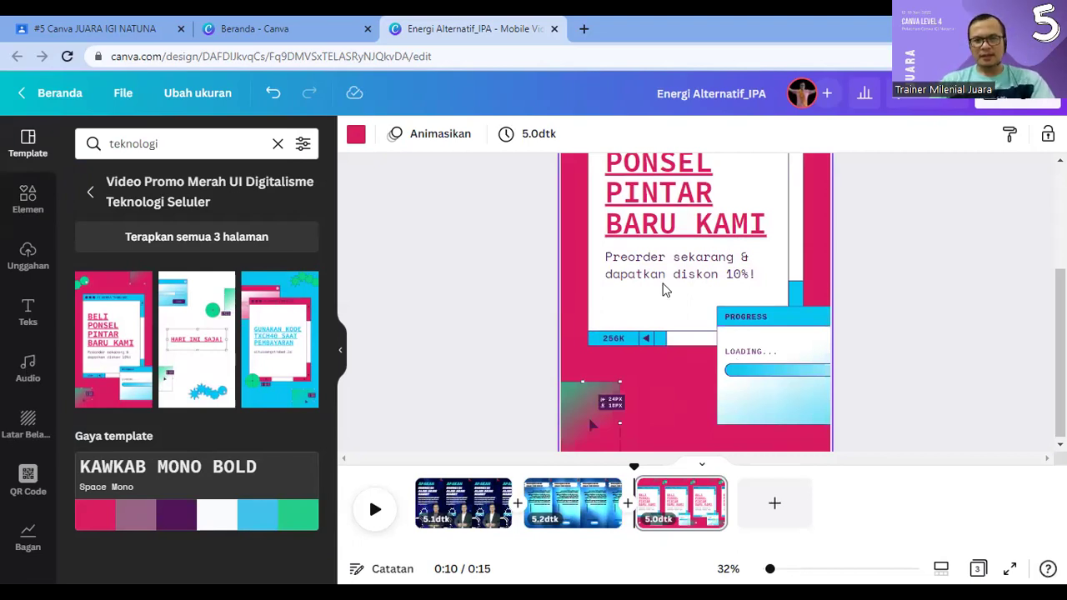
# Step: Replace the third page's headline with "BERAPA LAMA LAGI KITA KEHABISAN BAHAN BAKAR FOSIL?" and set its font size to 45
pyautogui.scroll(2, 662, 286)
pyautogui.doubleClick(663, 284)
pyautogui.press('BackSpace')
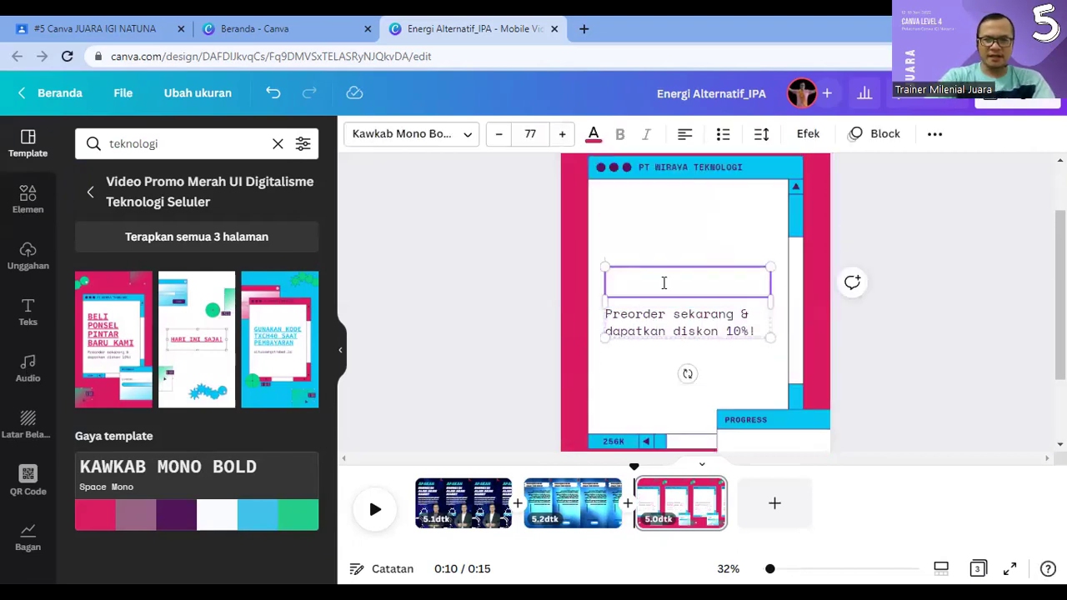
pyautogui.write('BERAPA LAMA LAGI KITA KEHABISAN BAHAN BAKAR FOSIL?')
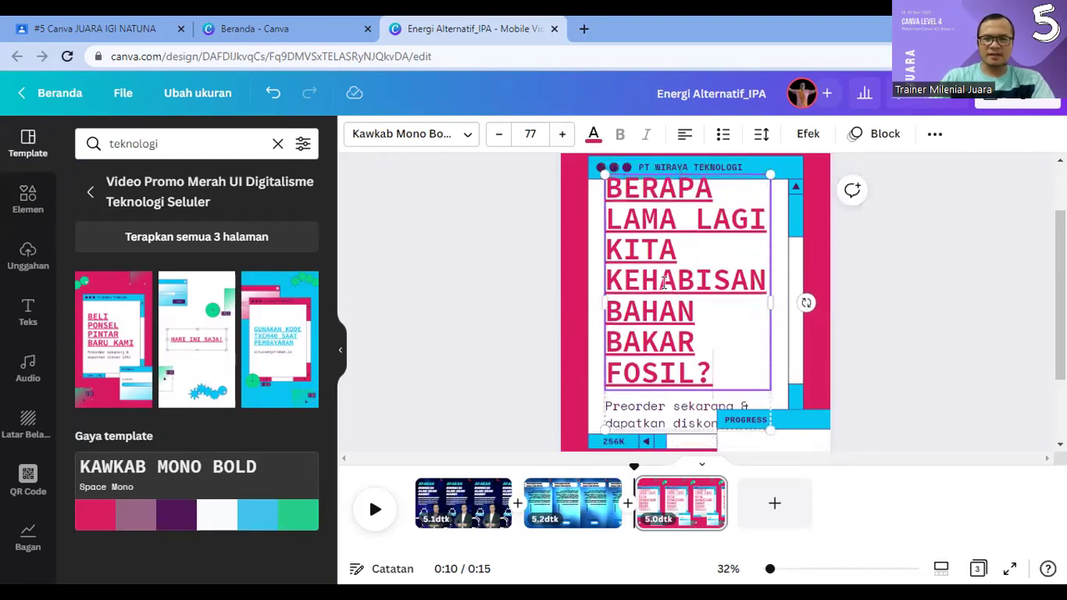
pyautogui.hotkey('ctrl', 'a')
pyautogui.click(530, 133)
pyautogui.write('45')
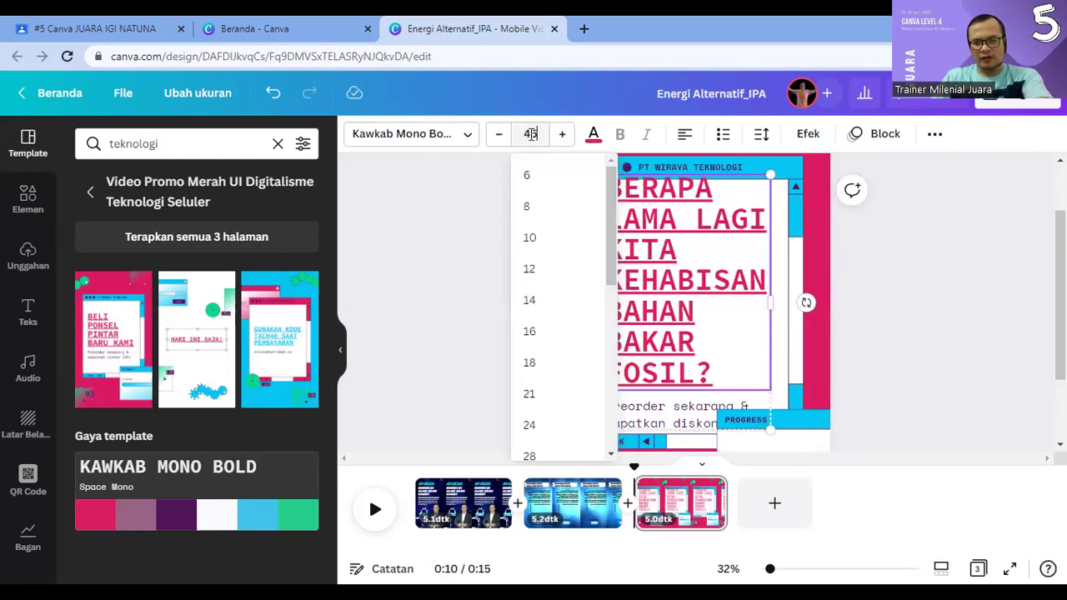
pyautogui.press('Return')
pyautogui.click(906, 315)
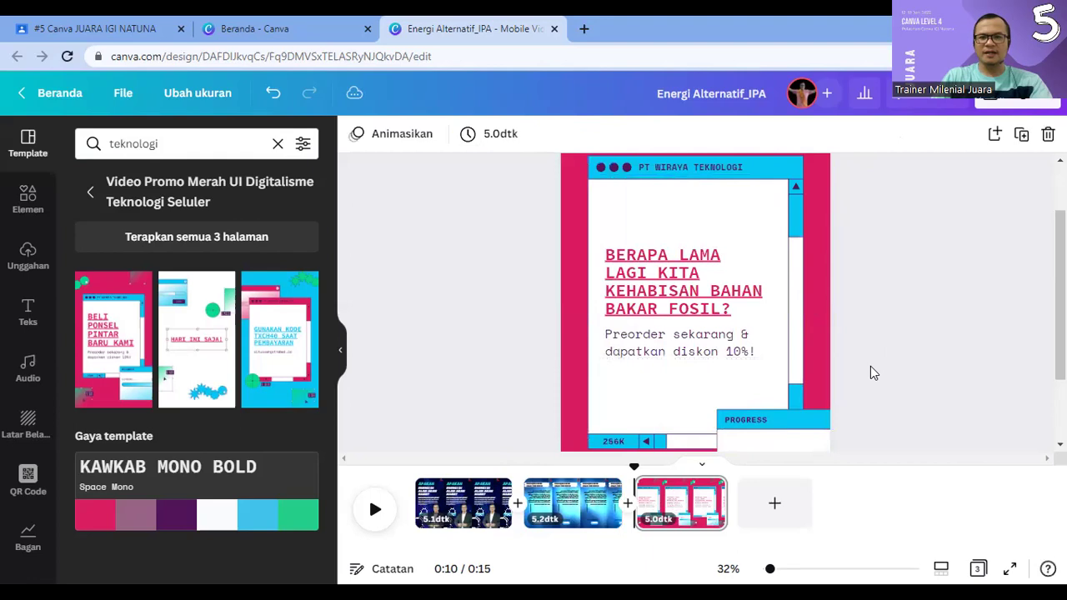
# Step: Ungroup the headline from the preorder text and move it up towards the top of the white window
pyautogui.click(707, 286)
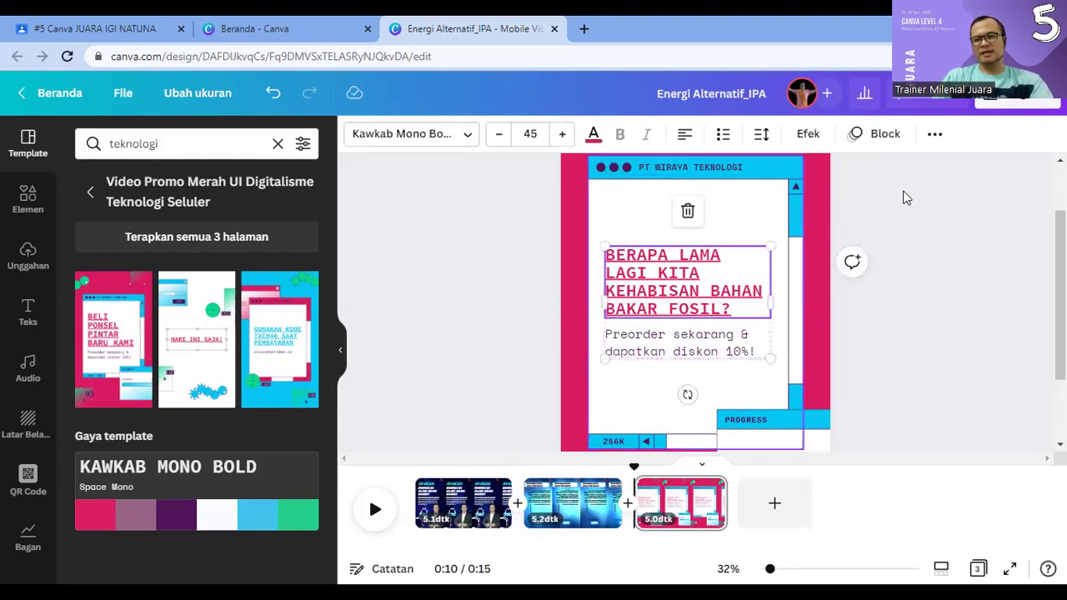
pyautogui.click(933, 137)
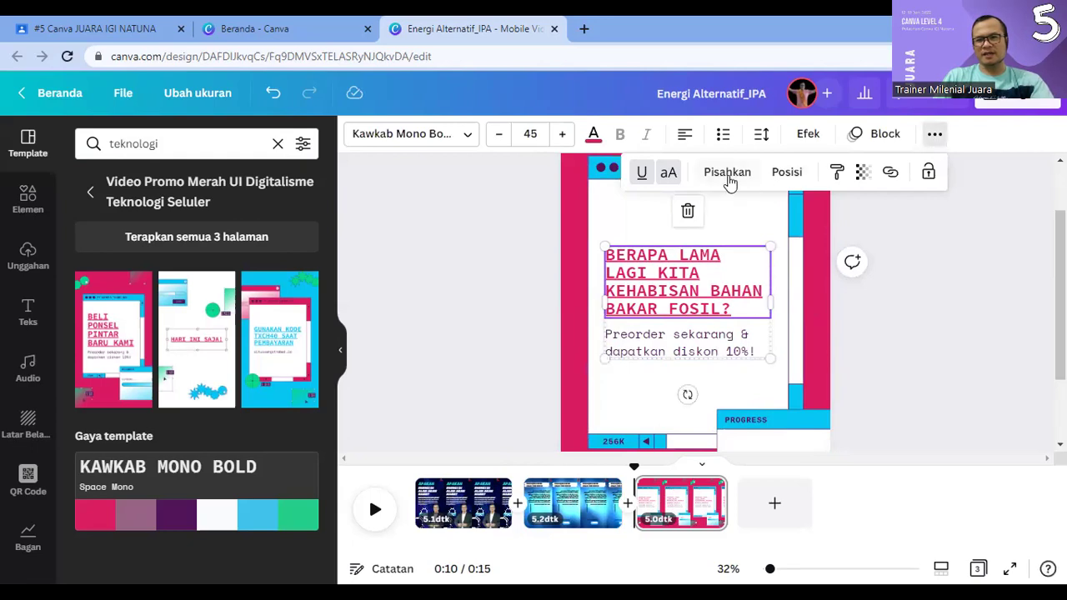
pyautogui.click(727, 175)
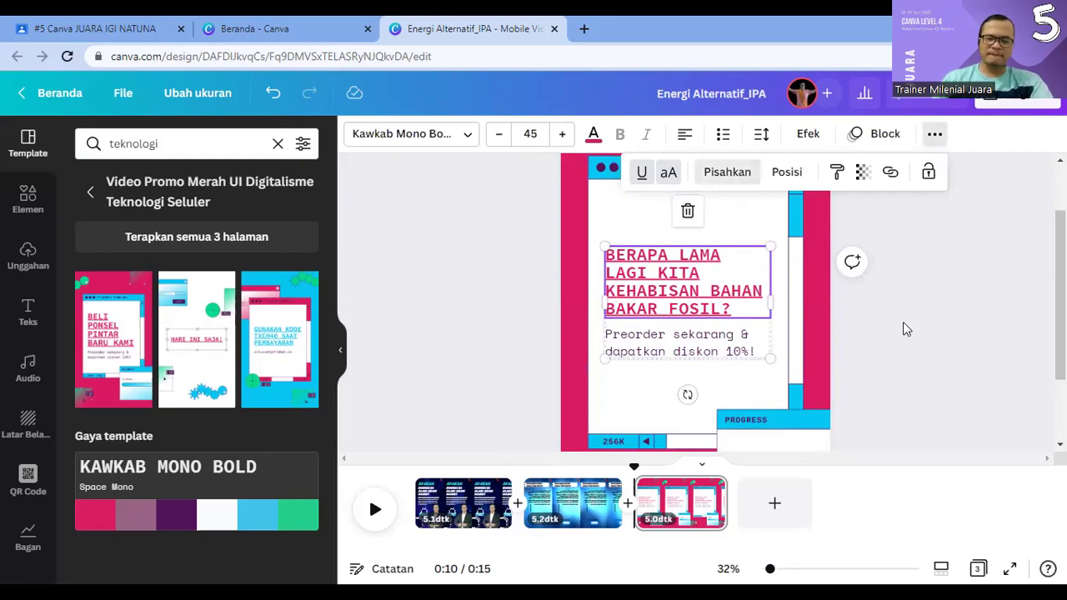
pyautogui.click(947, 299)
pyautogui.moveTo(668, 273); pyautogui.dragTo(668, 223)
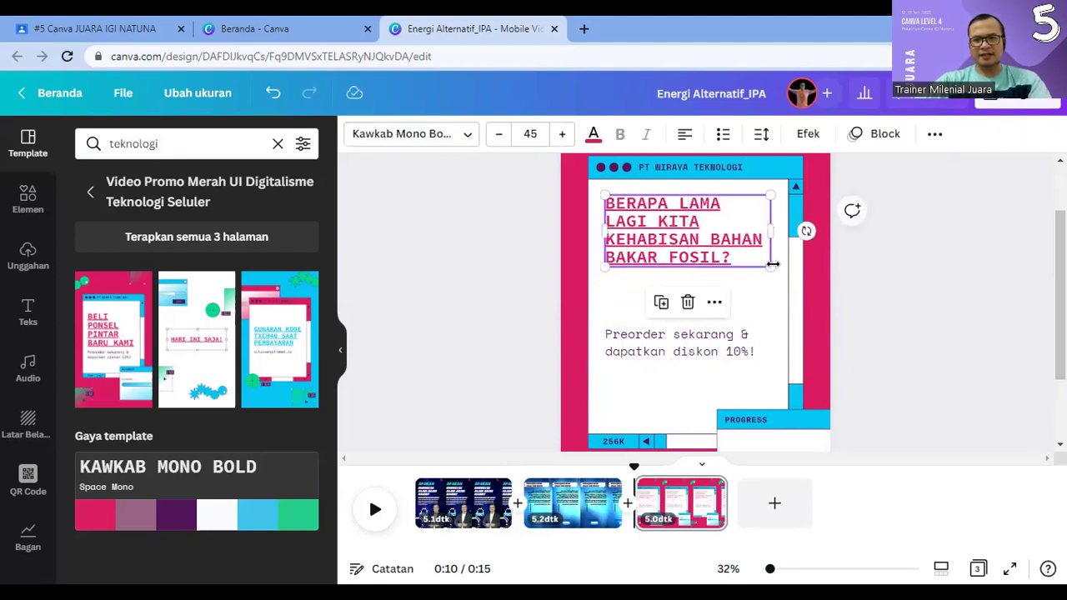
# Step: Enlarge the headline to font size 51 and shift it down slightly inside the white window
pyautogui.click(563, 140)
pyautogui.click(564, 140)
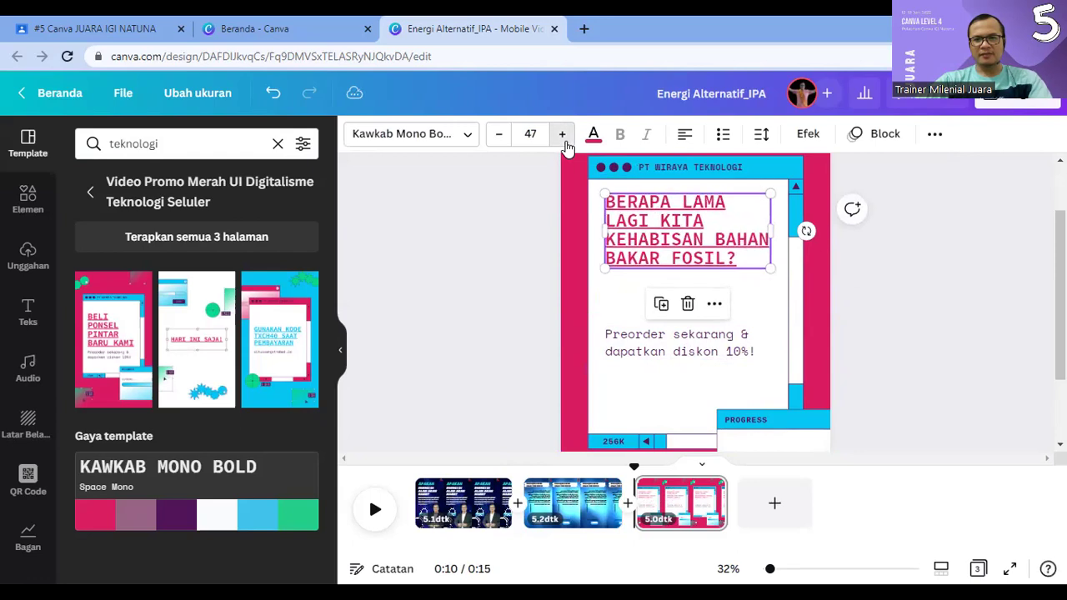
pyautogui.click(564, 140)
pyautogui.click(564, 140)
pyautogui.click(563, 140)
pyautogui.click(564, 140)
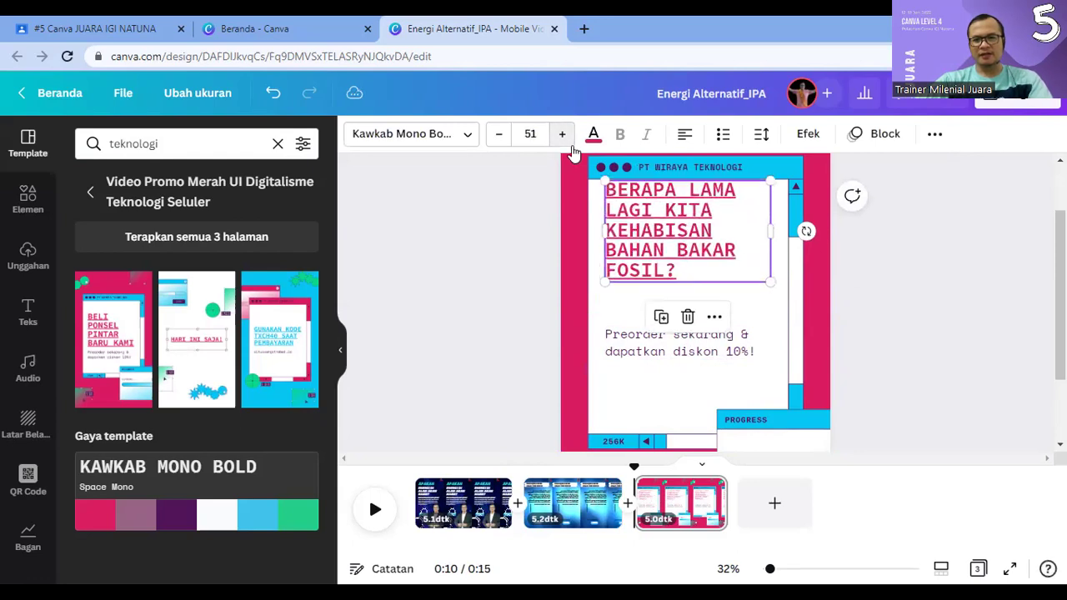
pyautogui.click(880, 301)
pyautogui.click(753, 285)
pyautogui.moveTo(753, 285); pyautogui.dragTo(752, 298)
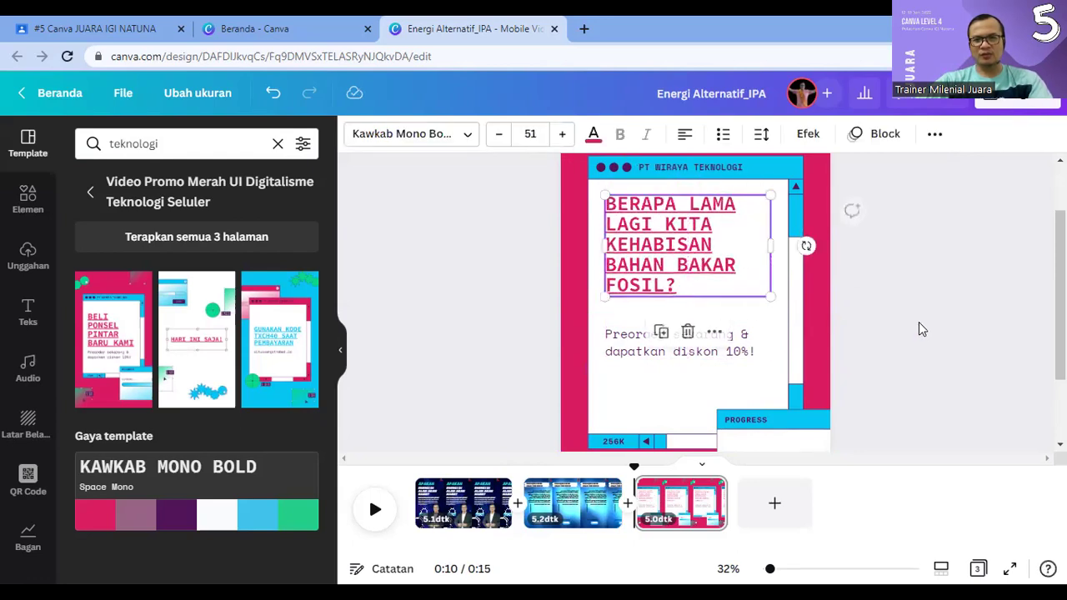
pyautogui.click(844, 336)
# Step: Replace the preorder text with three lines: "Minyak akan berakhir pada 2052", "Gas akan berakhir pada 2060" and "Batu bara akan bertahan hingga tahun 2090"
pyautogui.click(672, 334)
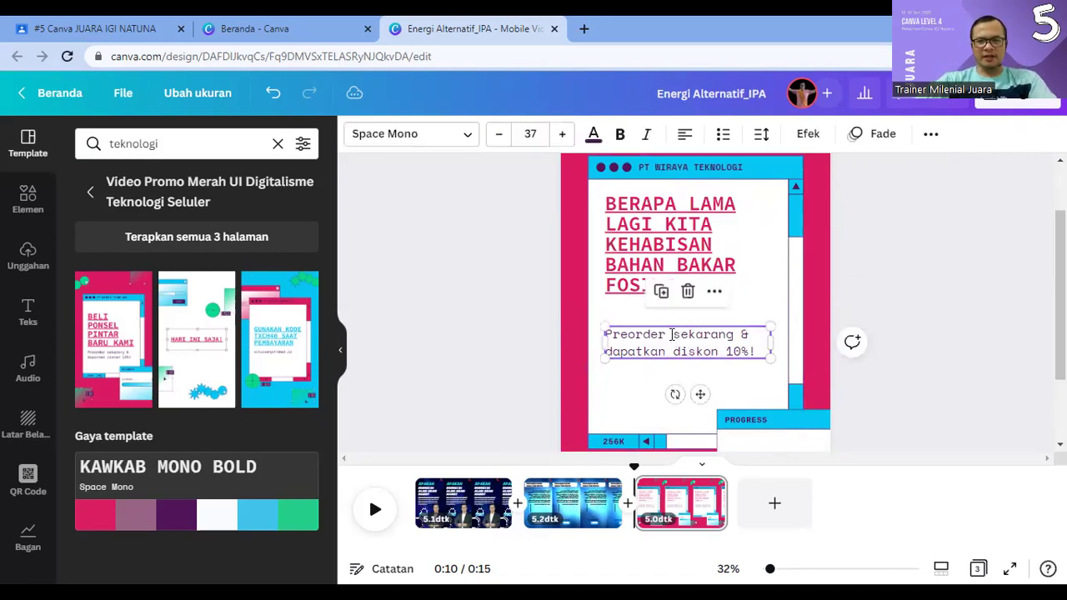
pyautogui.click(672, 334)
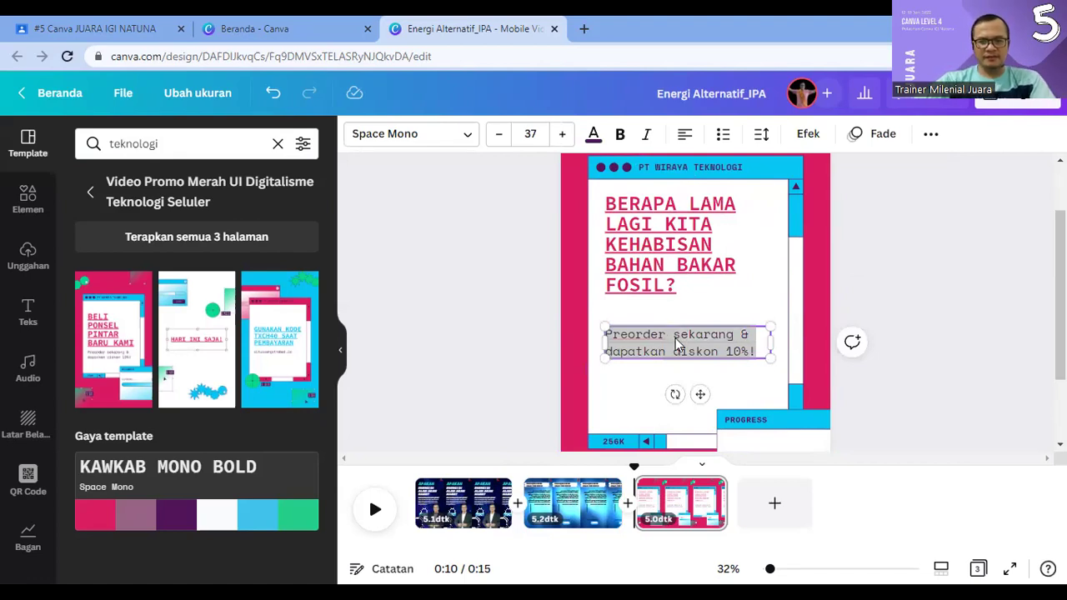
pyautogui.write('Minyak akan berakhir pada 2052 Gas akan berakhir pada 2060 Batu bara akan bertahan hingga tahun 2090')
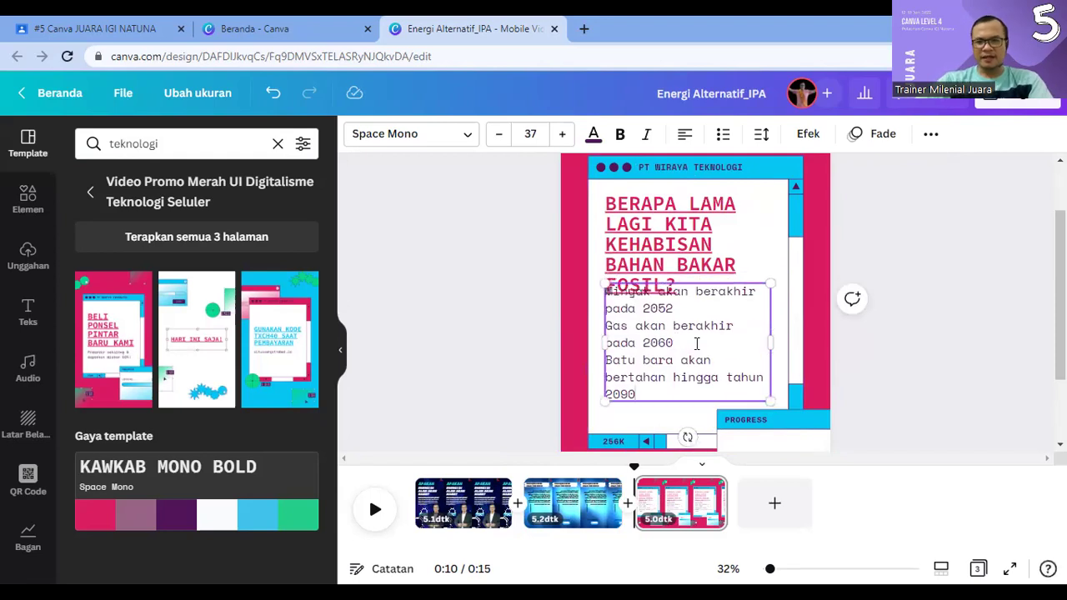
# Step: Scale the fossil fuel depletion text down to size 32.5, widen its box and place it just below the headline
pyautogui.moveTo(769, 400); pyautogui.dragTo(751, 387)
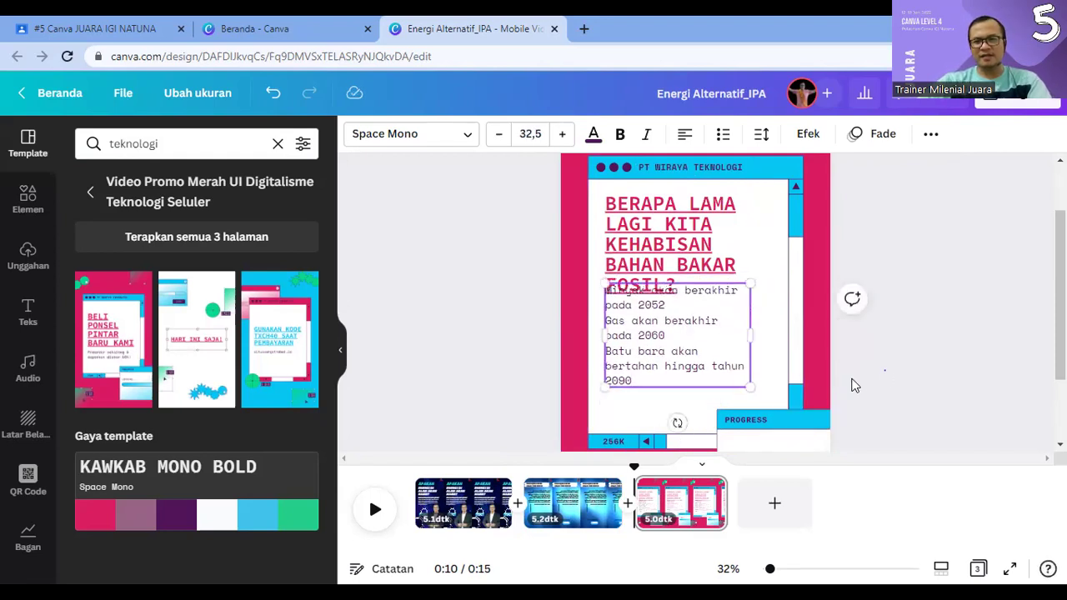
pyautogui.moveTo(664, 374)
pyautogui.mouseDown()
pyautogui.moveTo(664, 403)
pyautogui.moveTo(664, 392)
pyautogui.mouseUp()
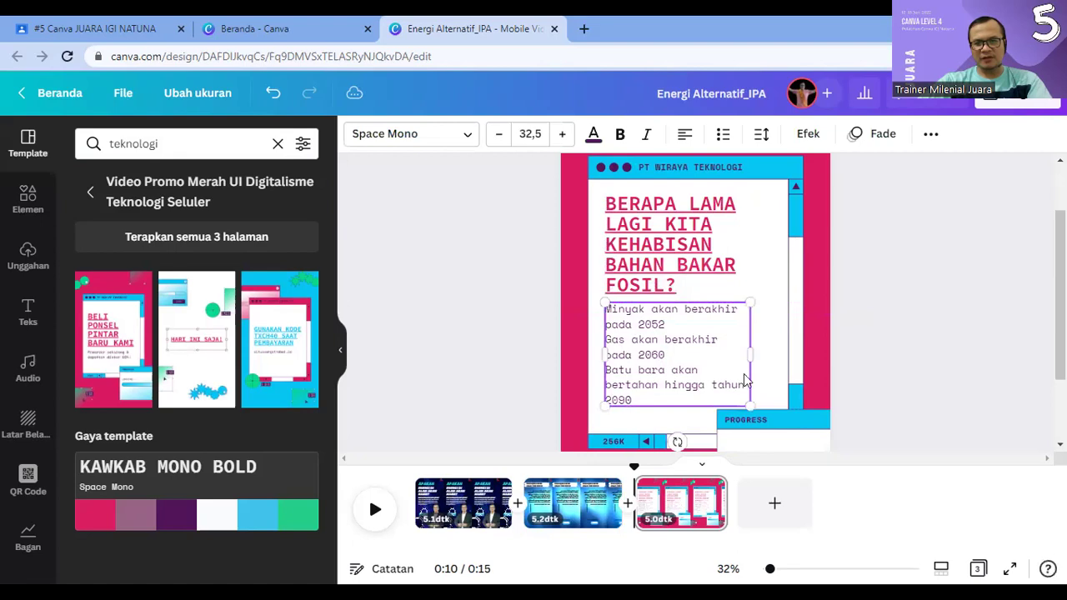
pyautogui.moveTo(751, 353); pyautogui.dragTo(786, 363)
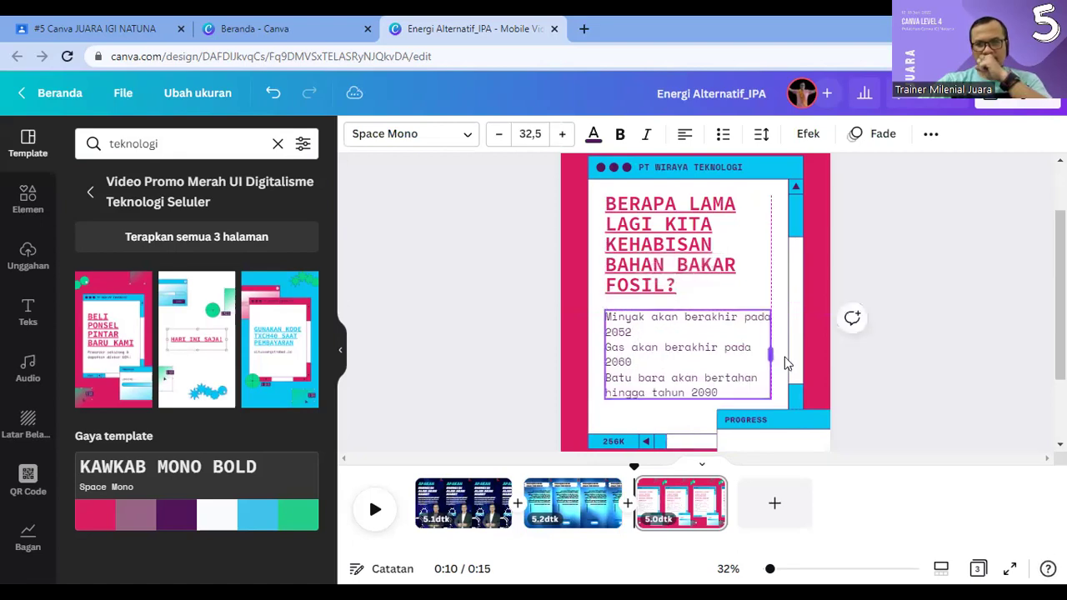
pyautogui.click(911, 357)
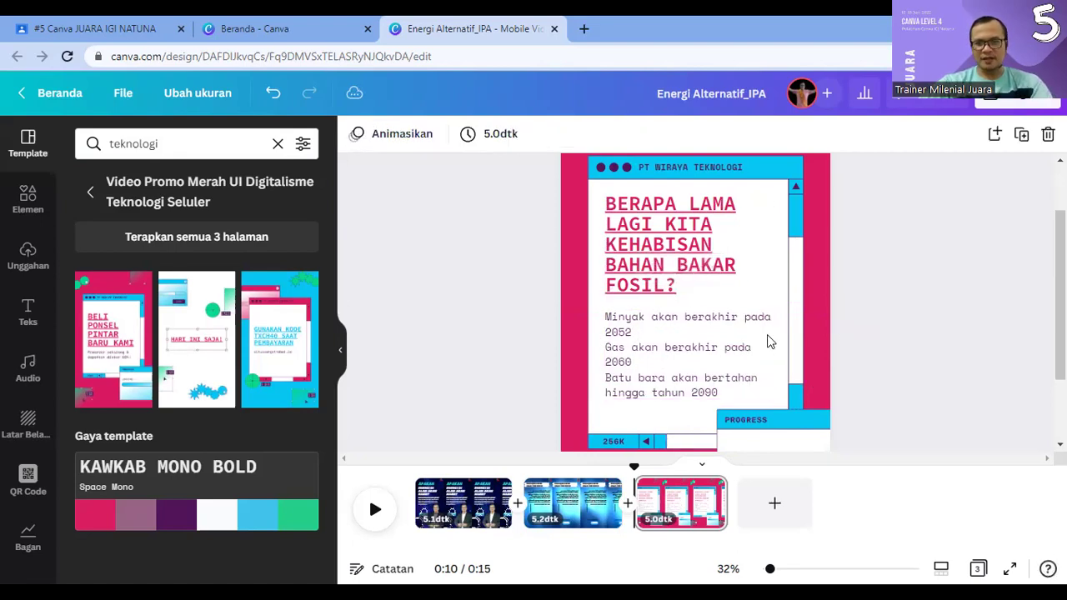
pyautogui.click(768, 341)
pyautogui.click(766, 335)
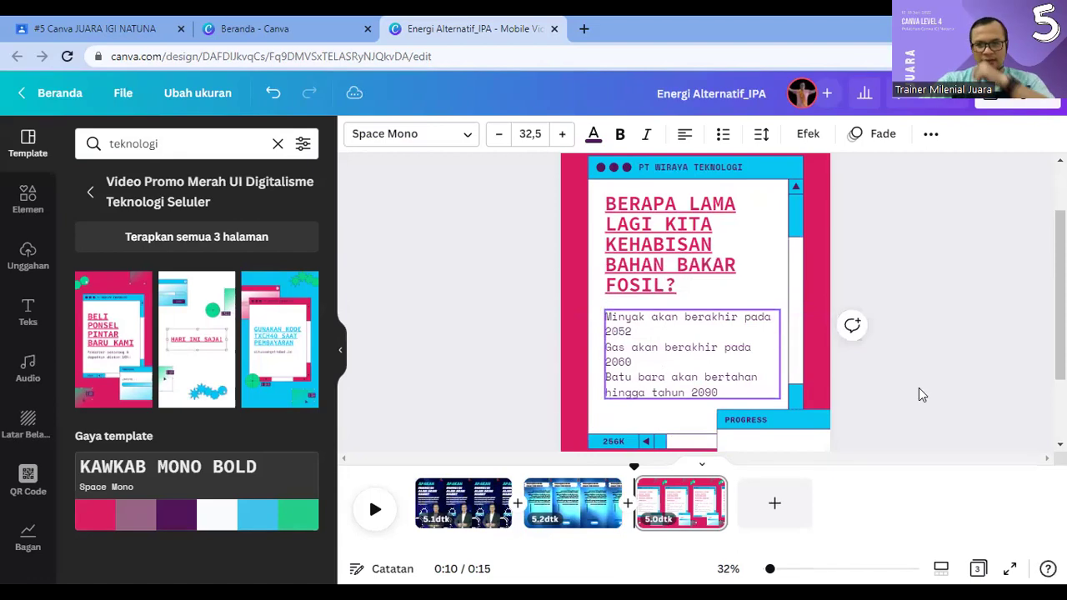
pyautogui.click(805, 424)
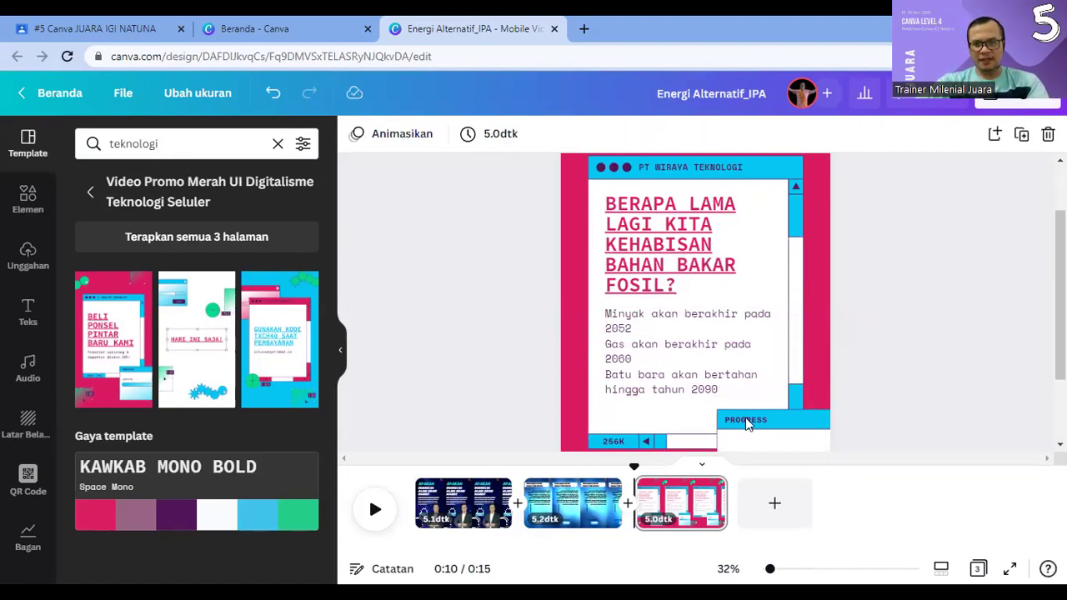
# Step: Try to edit the "PROGRESS" label in the loading window graphic
pyautogui.click(746, 418)
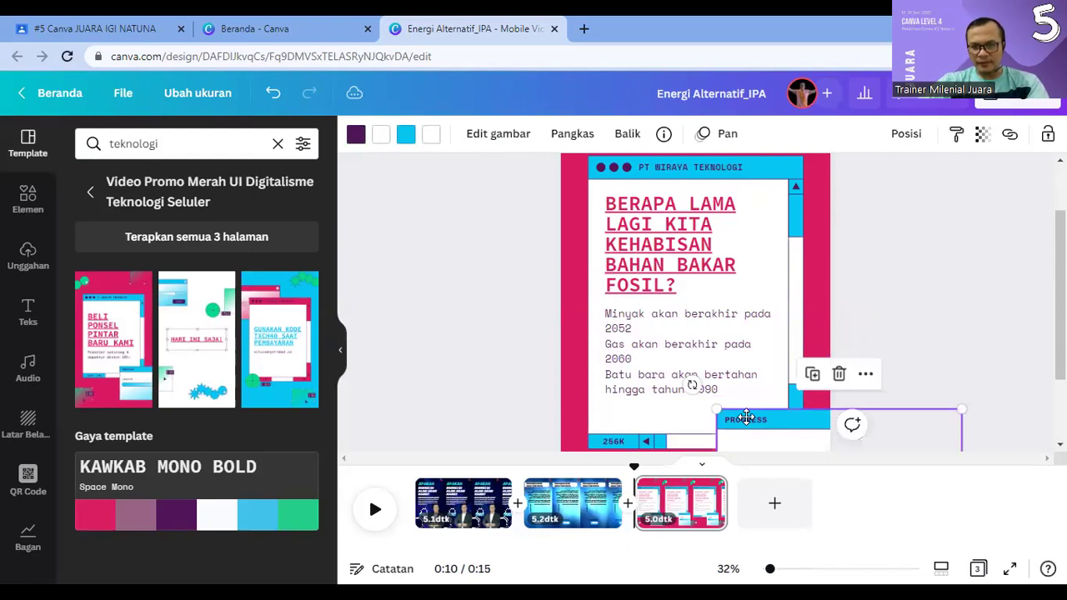
pyautogui.click(903, 334)
pyautogui.scroll(-2, 902, 333)
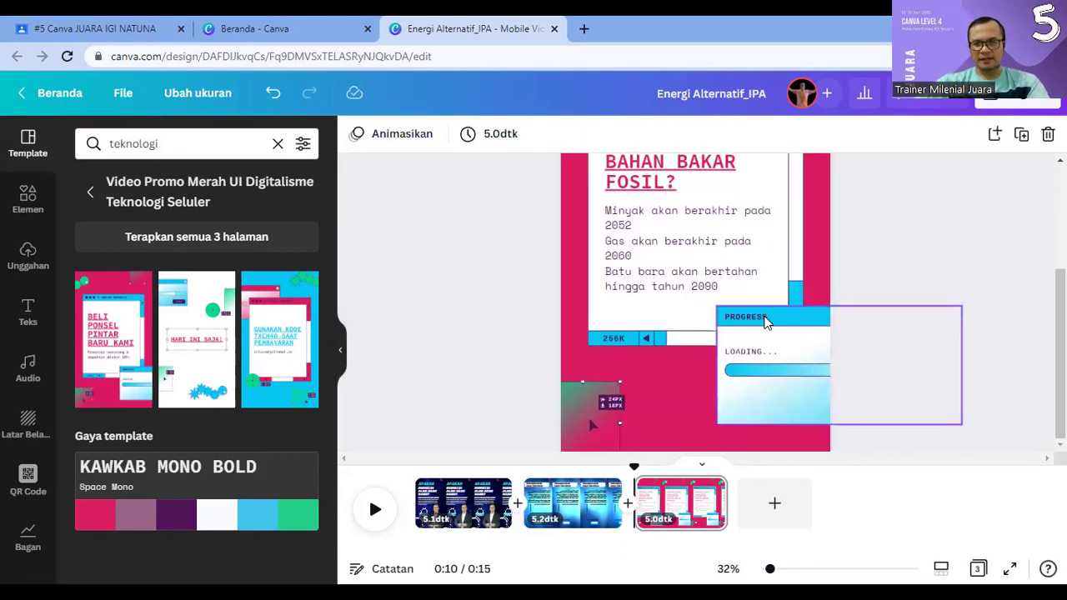
pyautogui.doubleClick(767, 322)
pyautogui.click(969, 248)
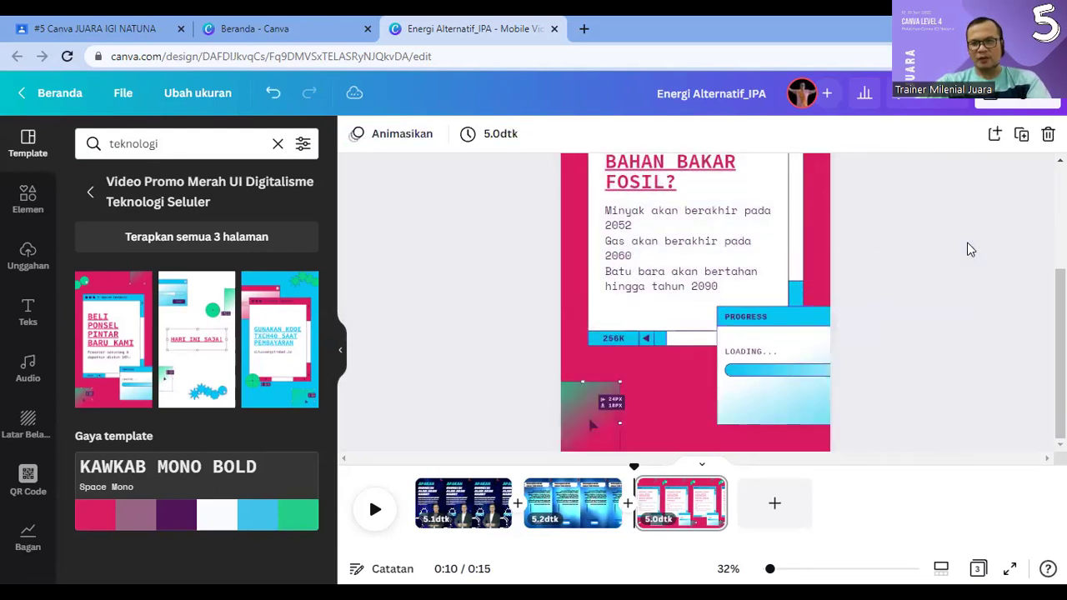
# Step: Add a body text box below the white window reading "(Berdasarkan artikel pada laman MAHB Stanford)"
pyautogui.click(647, 277)
pyautogui.click(642, 316)
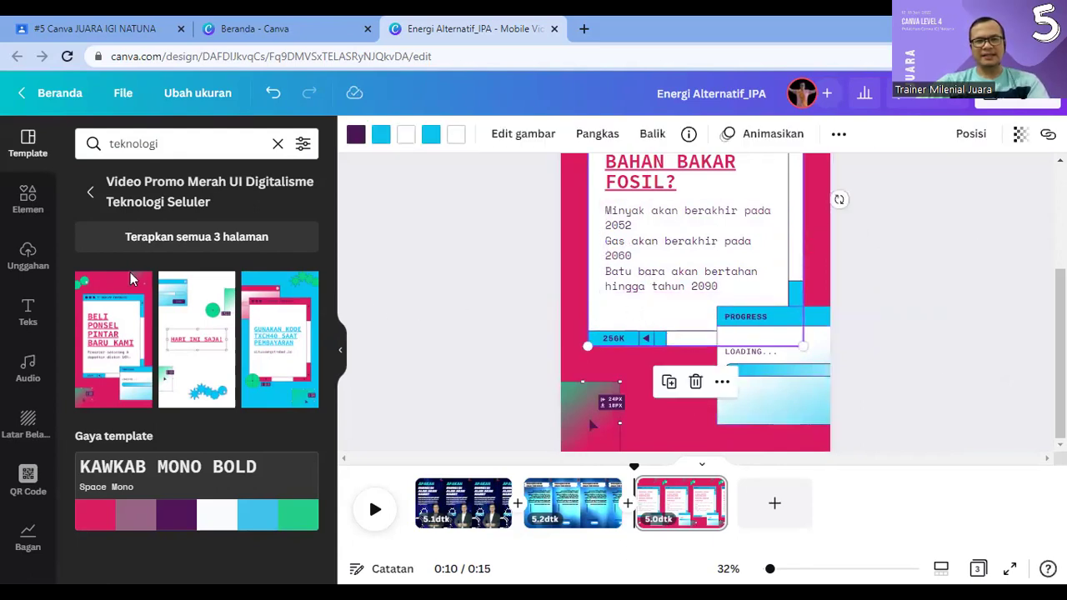
pyautogui.click(28, 313)
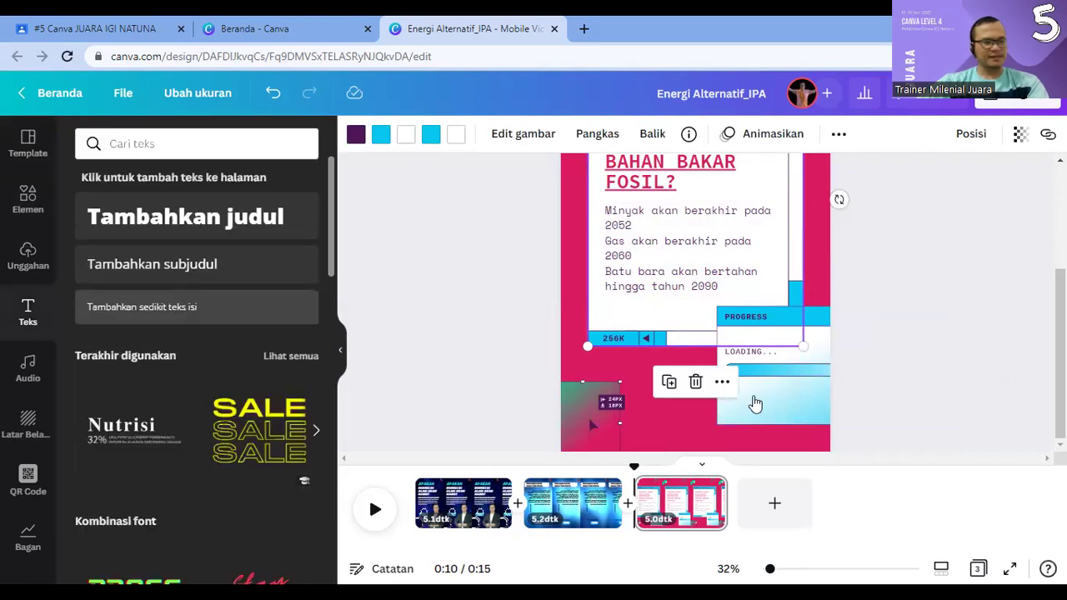
pyautogui.press('t')
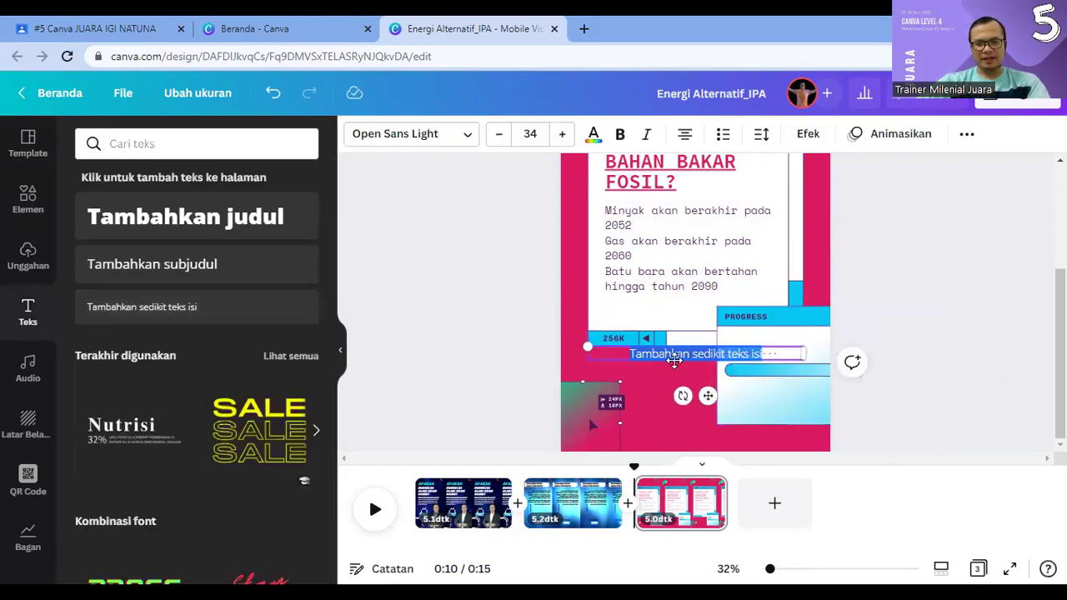
pyautogui.write('(Berdasarkan artikel pada laman MAHB Stanford)')
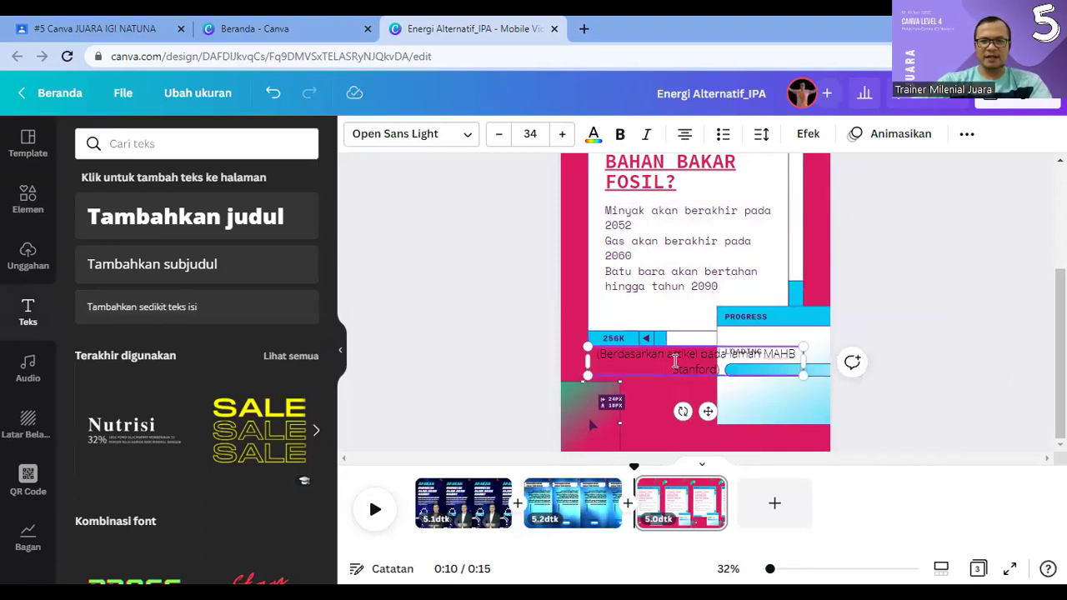
# Step: Reduce the source note's font size to 24
pyautogui.hotkey('ctrl', 'a')
pyautogui.click(498, 140)
pyautogui.click(498, 140)
pyautogui.click(498, 140)
pyautogui.click(498, 140)
pyautogui.click(498, 140)
pyautogui.click(498, 140)
pyautogui.click(499, 140)
pyautogui.click(498, 140)
pyautogui.click(498, 140)
pyautogui.click(498, 140)
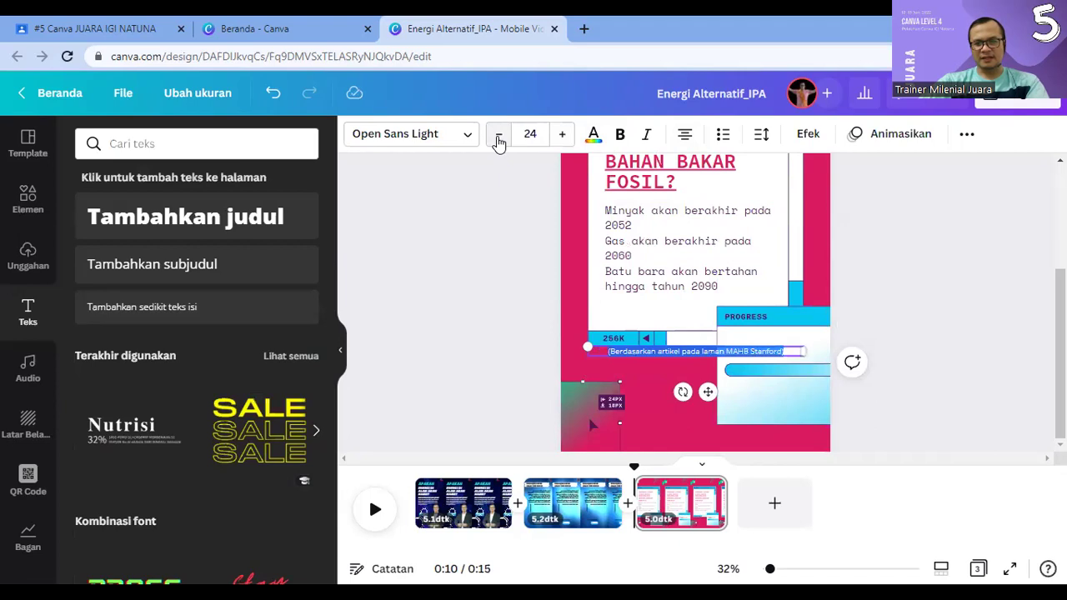
# Step: Move the source note directly below the depletion lines and shift the loading window graphic slightly down
pyautogui.click(941, 303)
pyautogui.moveTo(700, 351); pyautogui.dragTo(683, 298)
pyautogui.moveTo(795, 354); pyautogui.dragTo(796, 364)
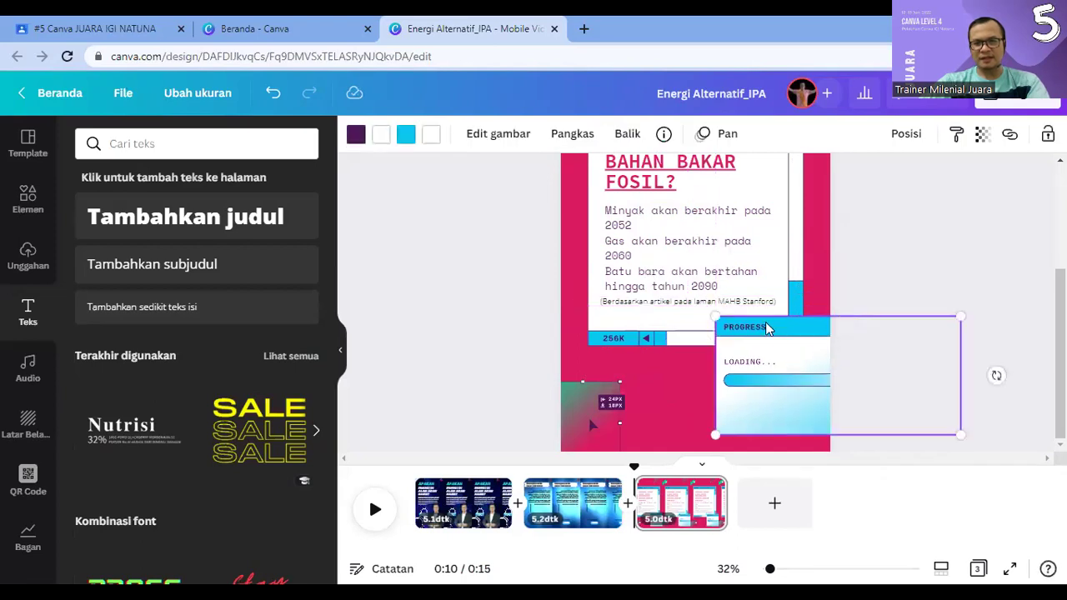
pyautogui.click(881, 258)
# Step: Change the source note's font to Space Mono at size 23
pyautogui.click(614, 281)
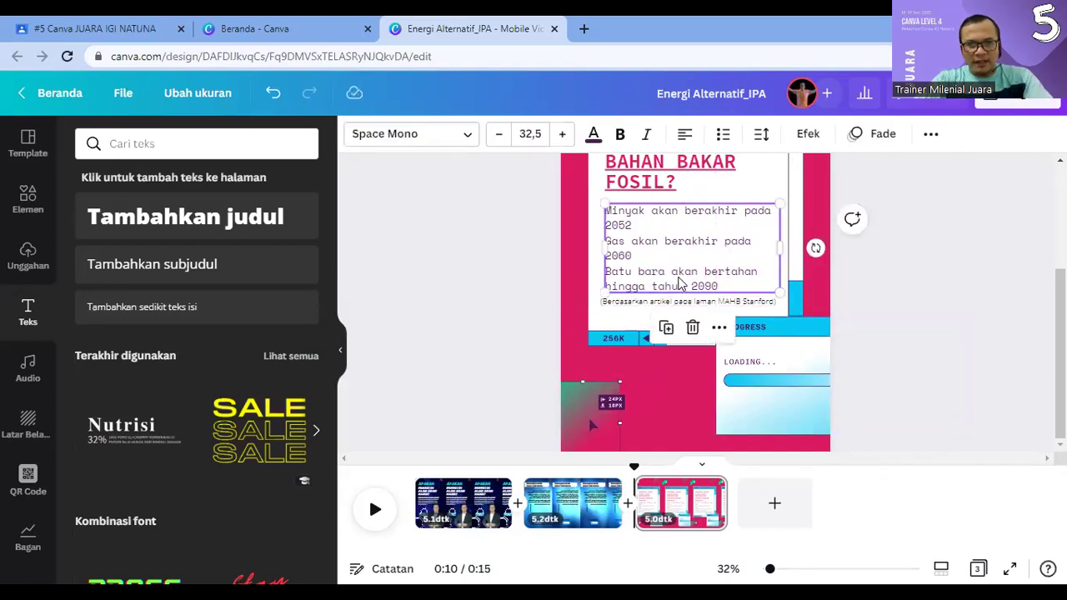
pyautogui.click(621, 305)
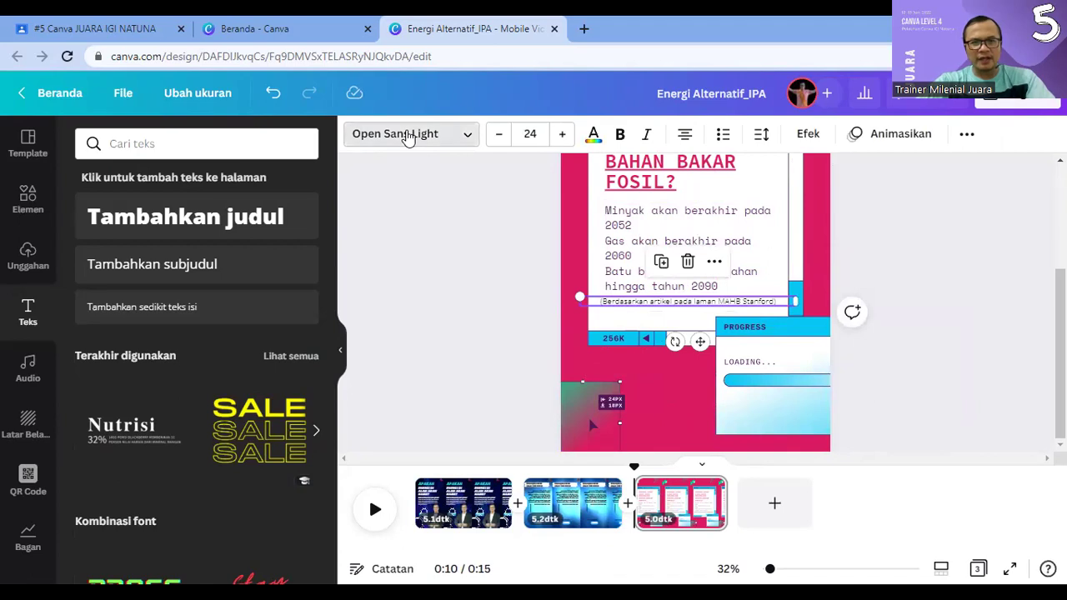
pyautogui.click(409, 135)
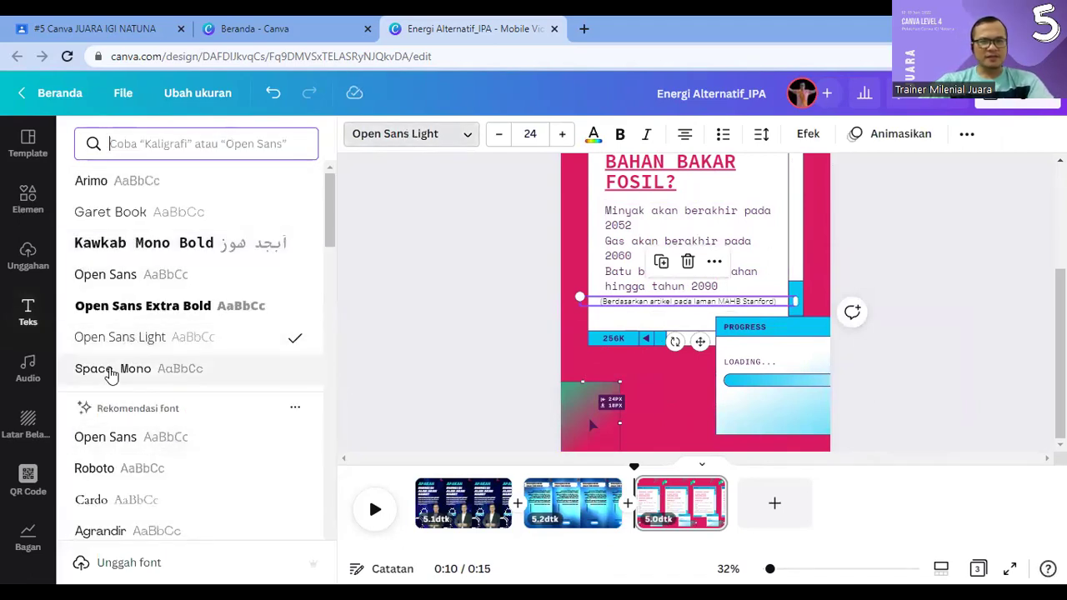
pyautogui.click(109, 373)
pyautogui.click(500, 135)
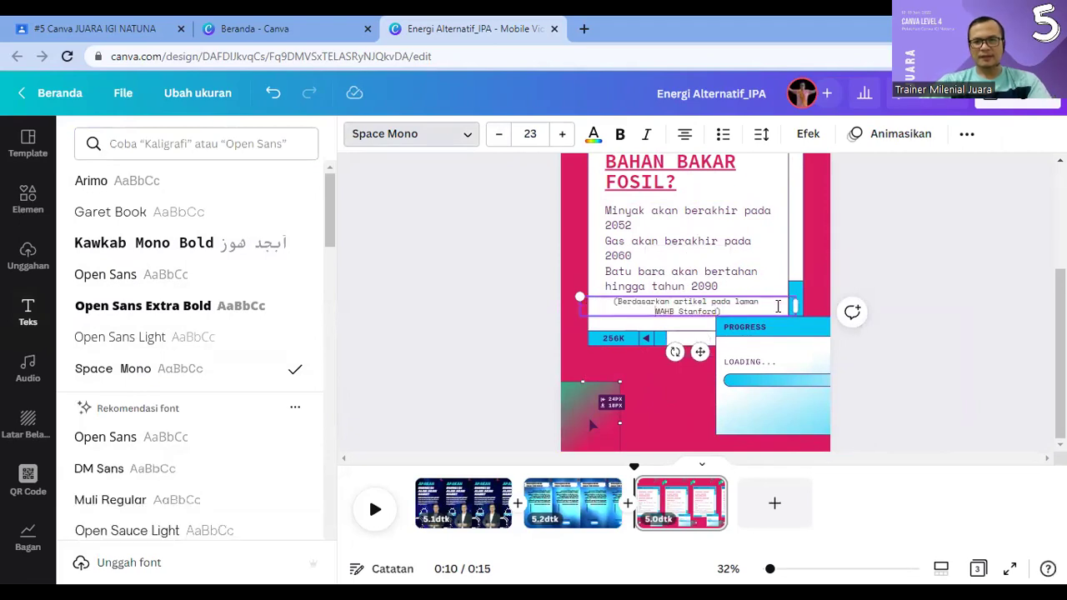
# Step: Align the source note flush left, narrow its box and line it up with the depletion text above
pyautogui.click(684, 134)
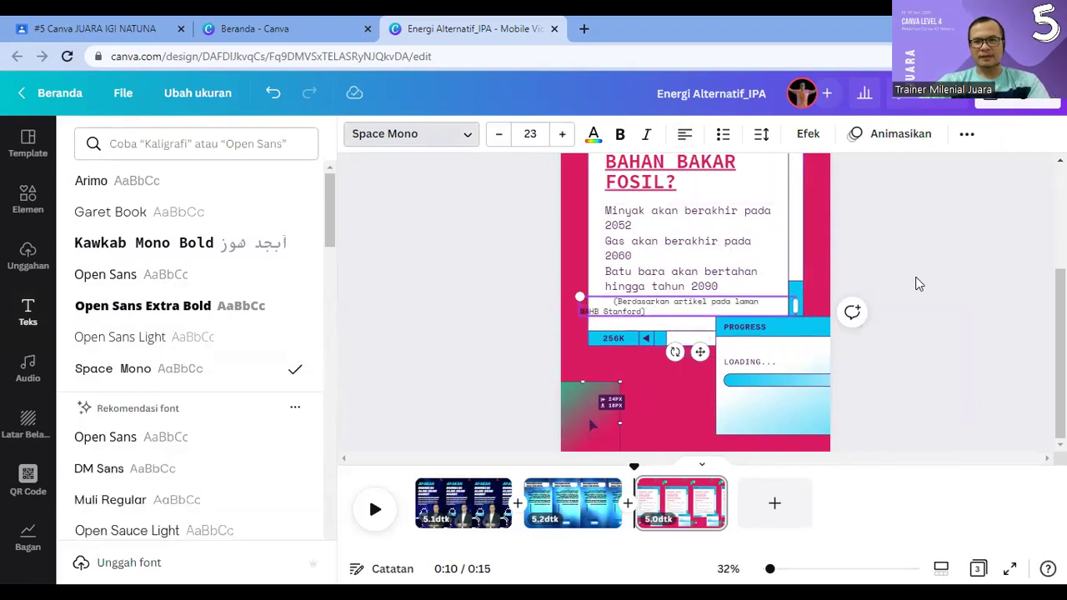
pyautogui.tripleClick(666, 310)
pyautogui.click(684, 133)
pyautogui.click(685, 133)
pyautogui.moveTo(793, 305); pyautogui.dragTo(742, 306)
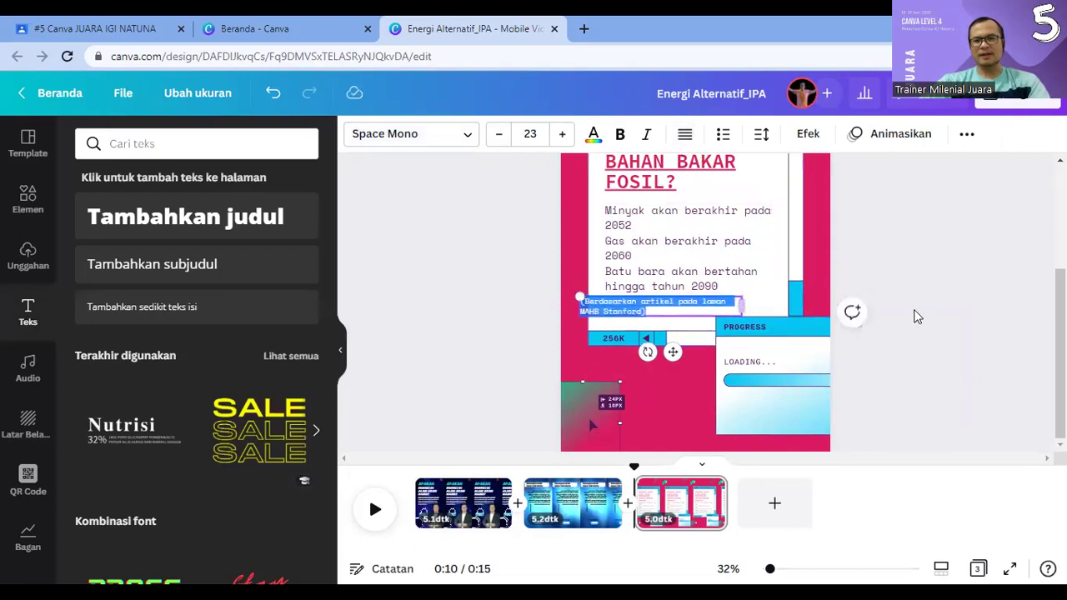
pyautogui.click(916, 317)
pyautogui.moveTo(640, 312); pyautogui.dragTo(664, 312)
pyautogui.click(861, 333)
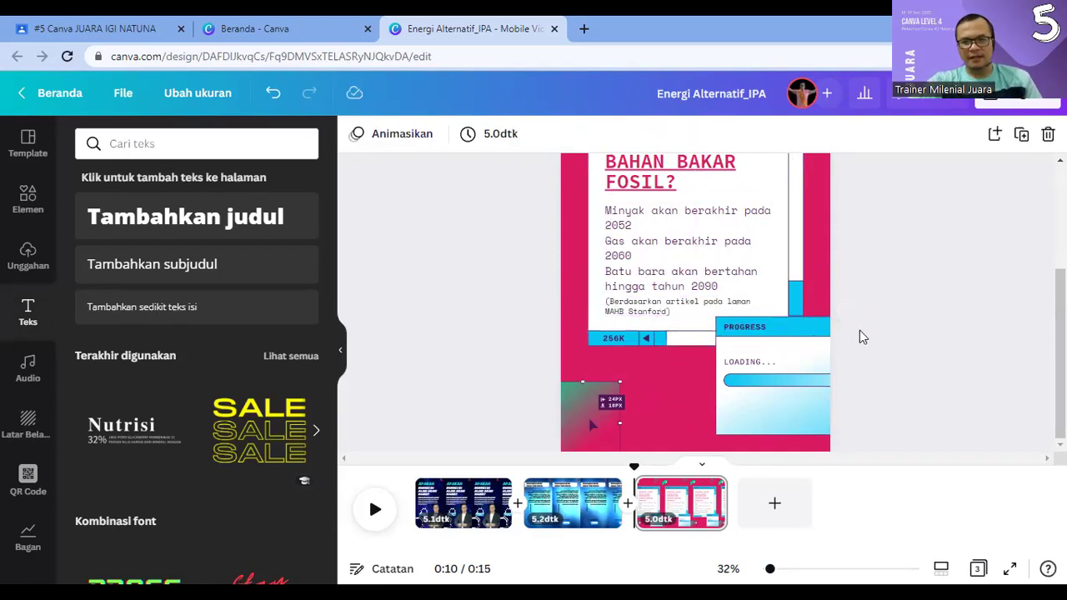
# Step: Replace the company name in the window's title bar with "YUK KITA HEMAT ENERGI"
pyautogui.scroll(3, 866, 337)
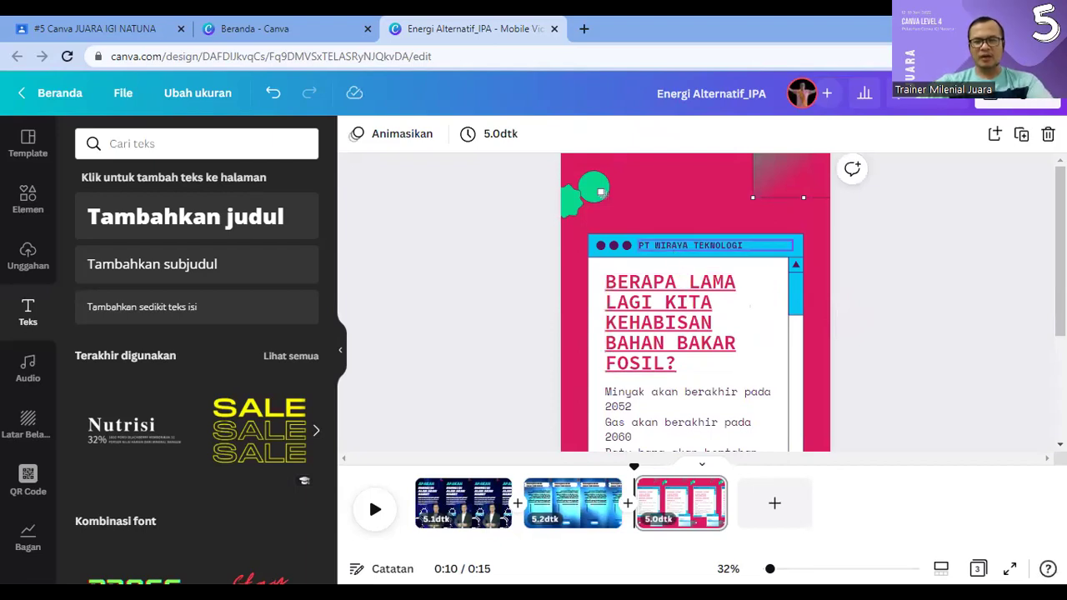
pyautogui.doubleClick(675, 247)
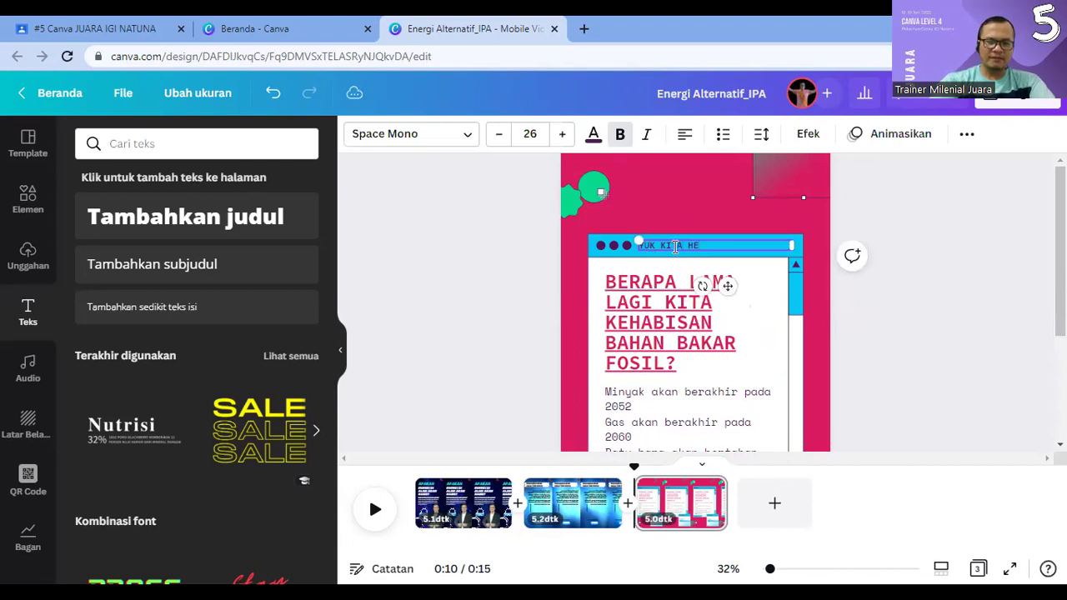
pyautogui.click(675, 247)
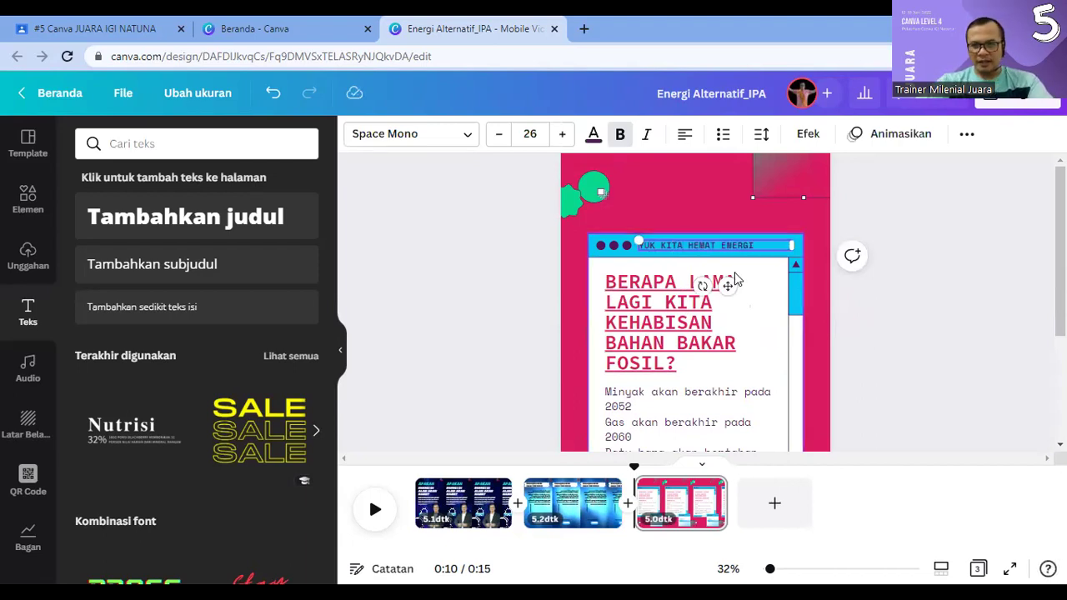
pyautogui.click(956, 349)
# Step: Delete the green gradient cursor graphic in the page's lower left corner
pyautogui.scroll(-3, 754, 395)
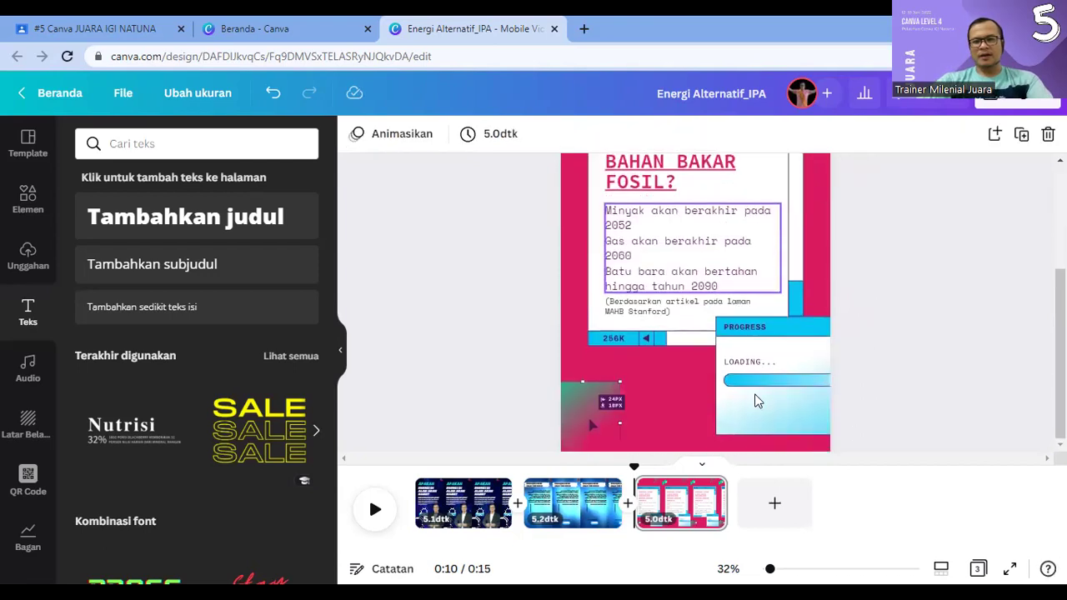
pyautogui.click(597, 430)
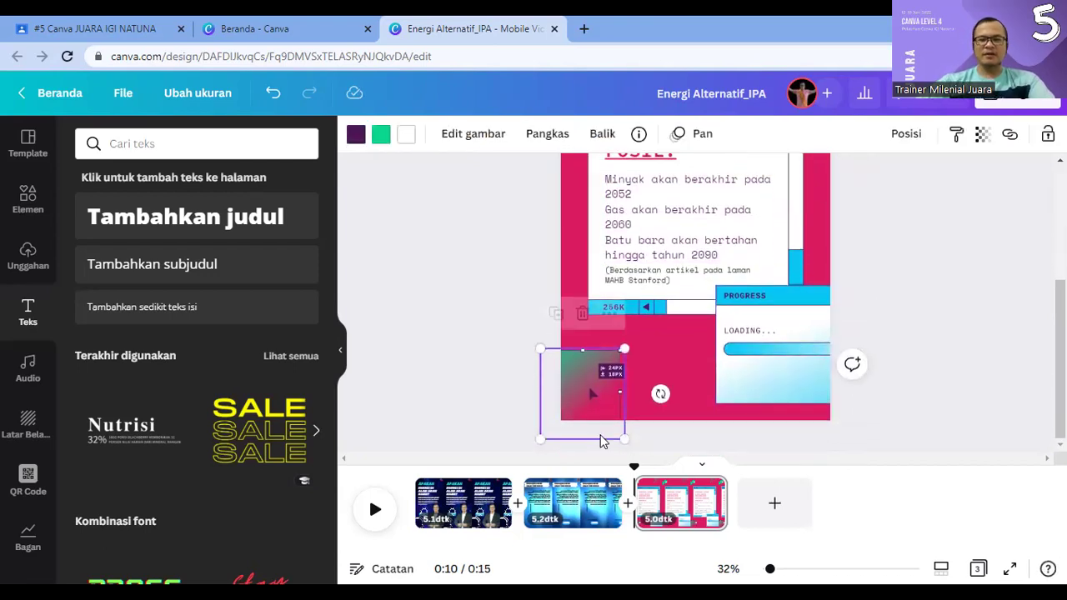
pyautogui.press('Delete')
# Step: Search the elements for "BATERE" and add the white outlined battery with a lightning bolt to the page
pyautogui.click(40, 159)
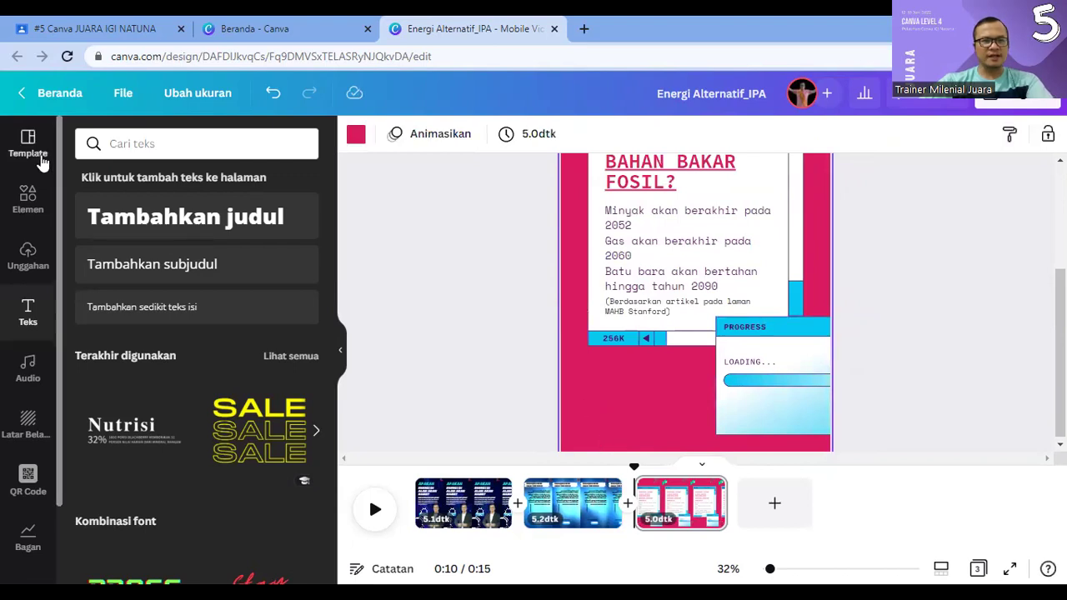
pyautogui.click(28, 201)
pyautogui.click(200, 145)
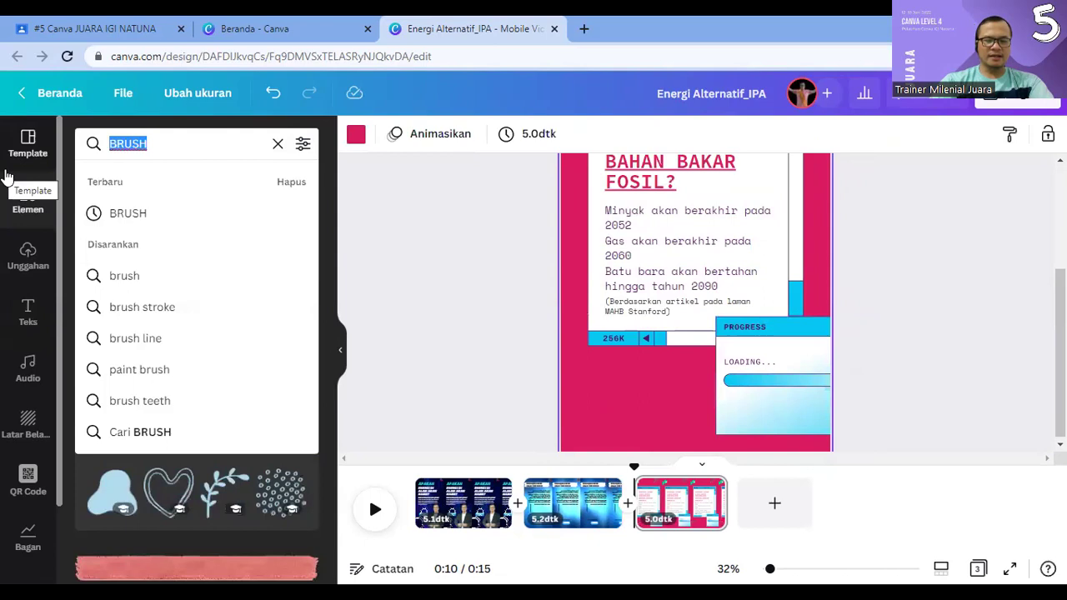
pyautogui.write('BATERE')
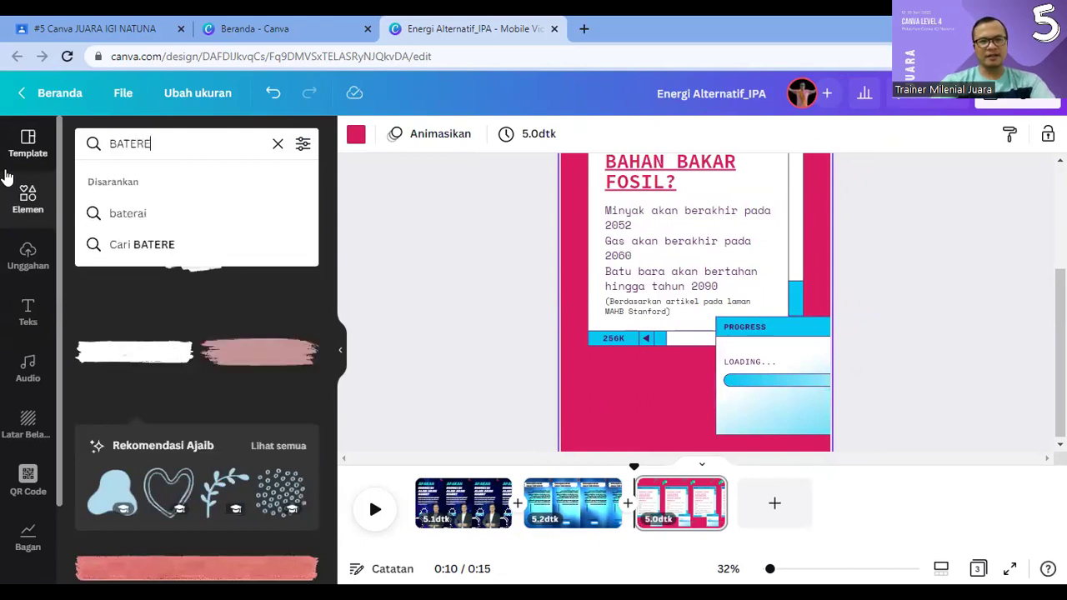
pyautogui.press('Return')
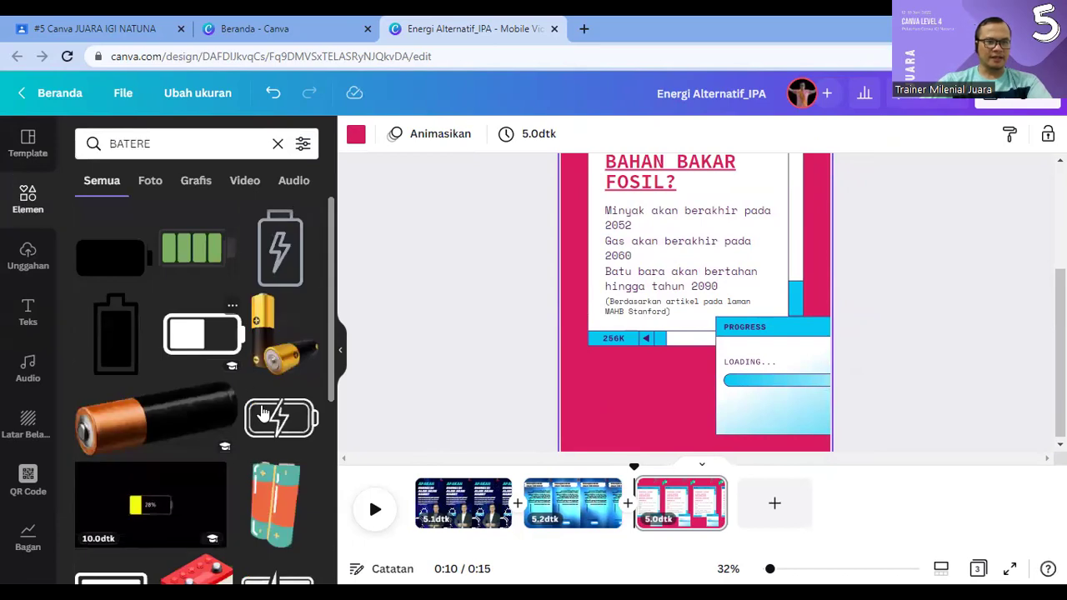
pyautogui.scroll(-1, 281, 442)
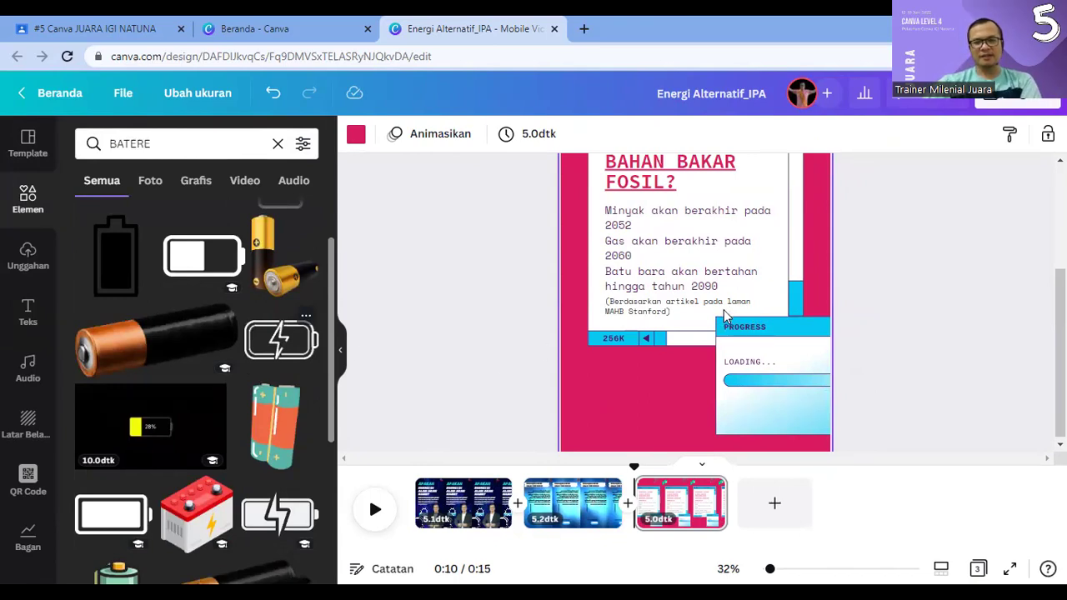
pyautogui.click(689, 499)
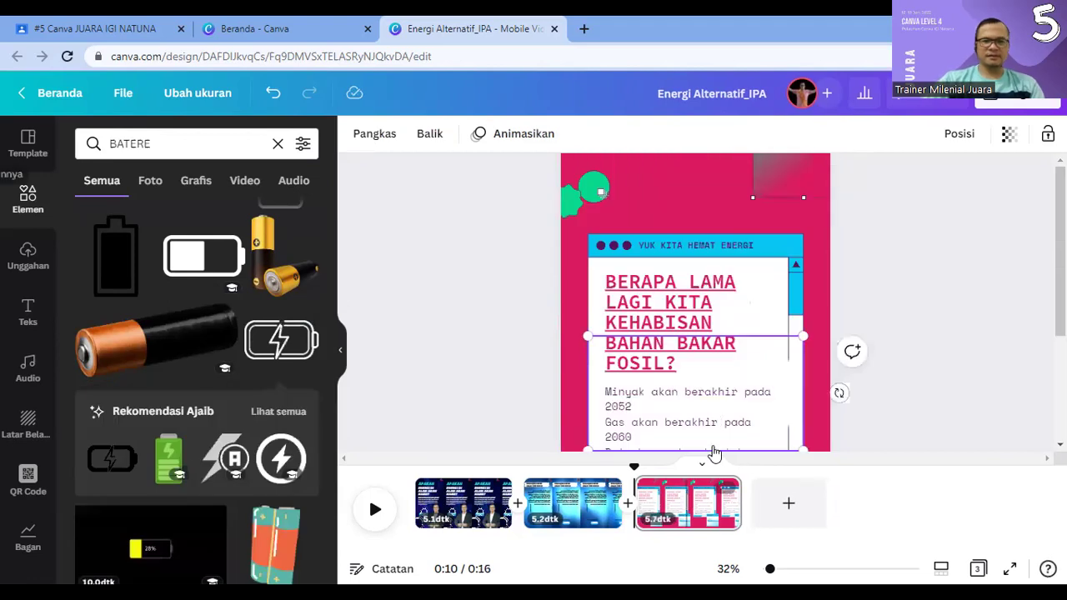
# Step: Shrink the battery graphic and place it in the empty pink area beside the loading window
pyautogui.scroll(-3, 874, 342)
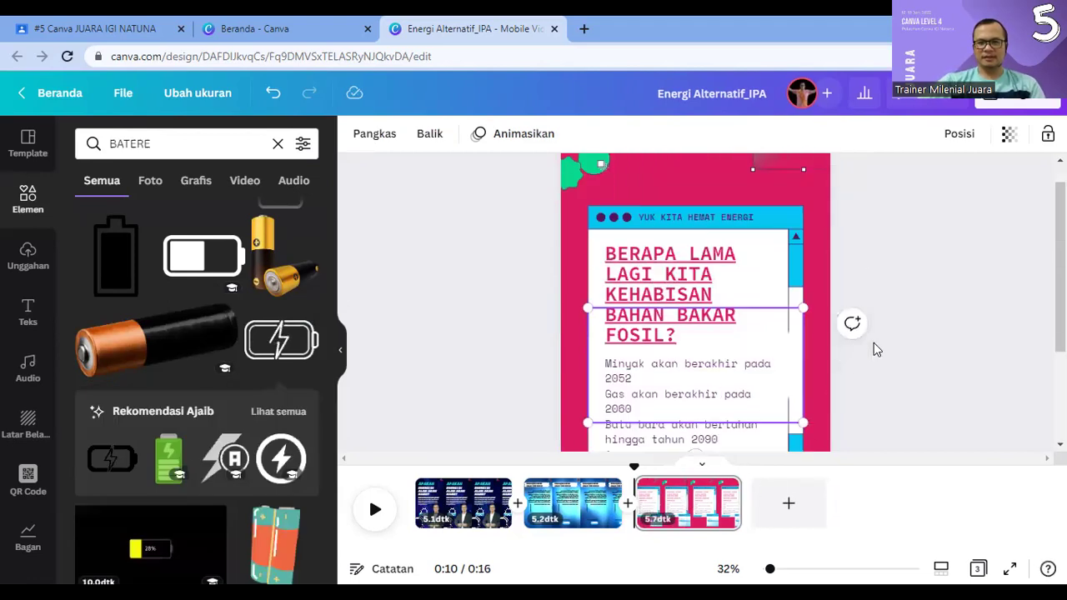
pyautogui.moveTo(790, 187); pyautogui.dragTo(745, 365)
pyautogui.moveTo(701, 414); pyautogui.dragTo(648, 444)
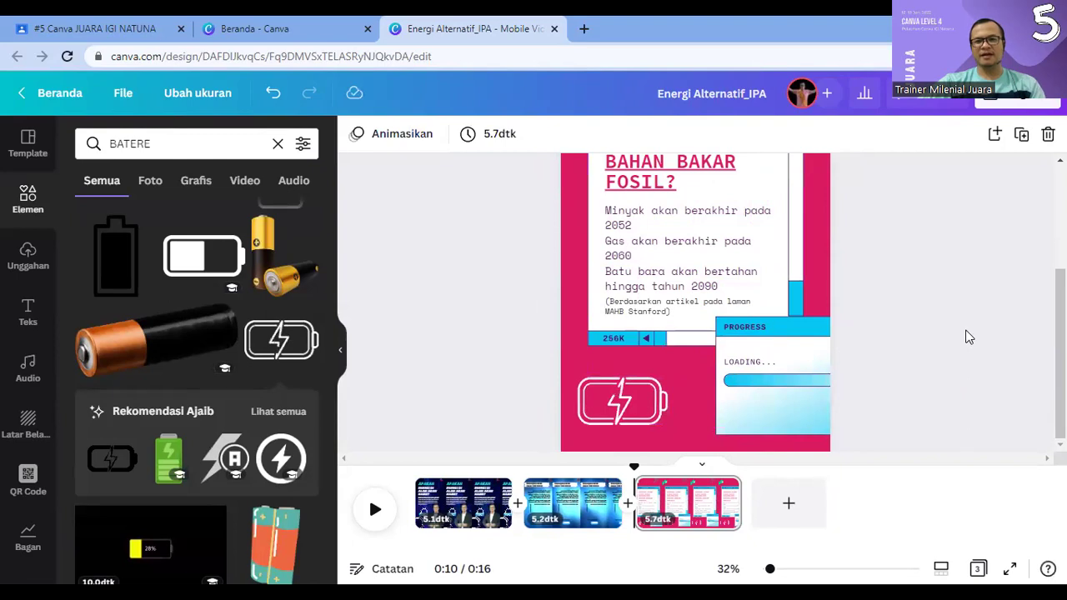
pyautogui.moveTo(629, 410); pyautogui.dragTo(639, 408)
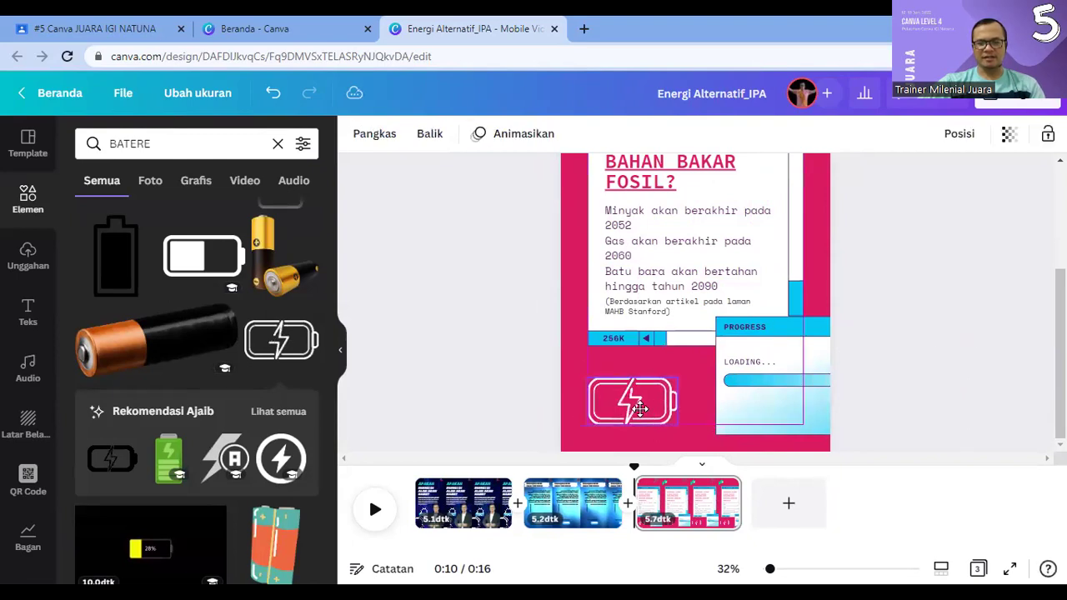
pyautogui.click(995, 298)
# Step: Copy the logo from the upper right corner of page 2 to the same spot on page 3
pyautogui.scroll(3, 775, 338)
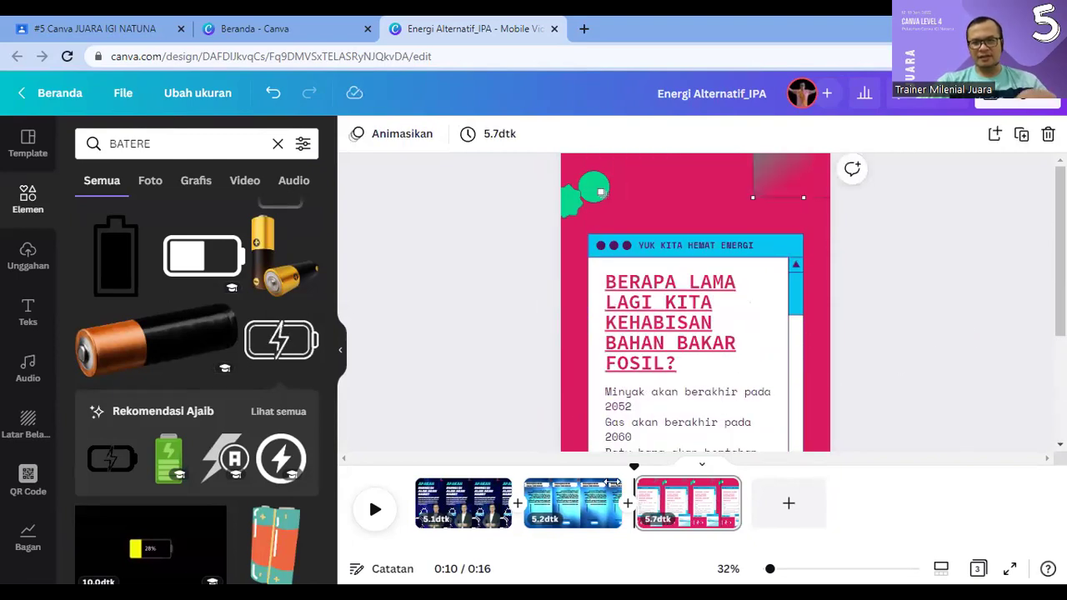
pyautogui.click(577, 499)
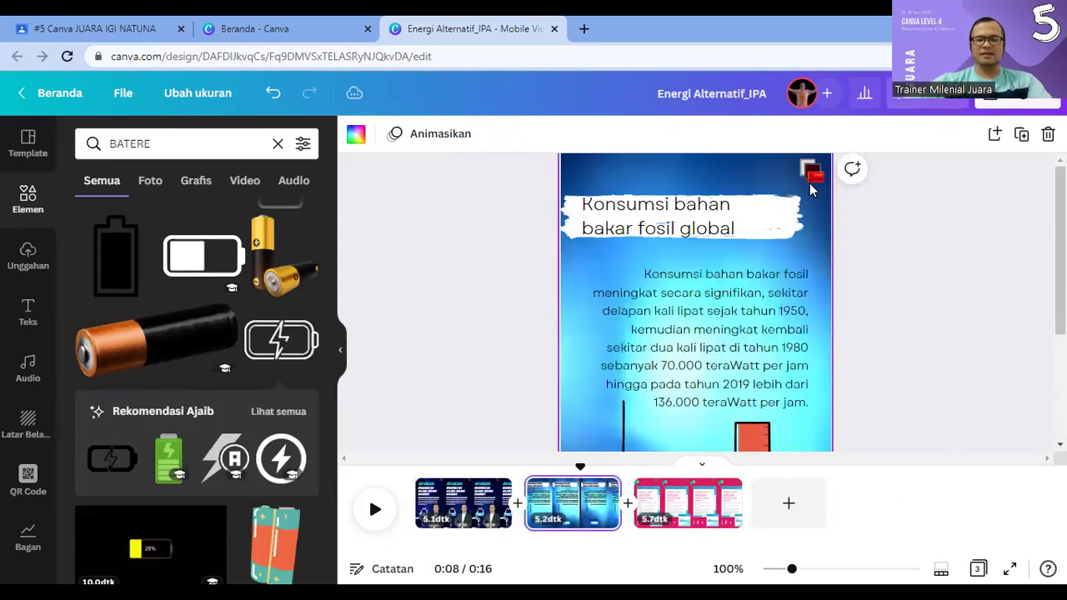
pyautogui.click(805, 171)
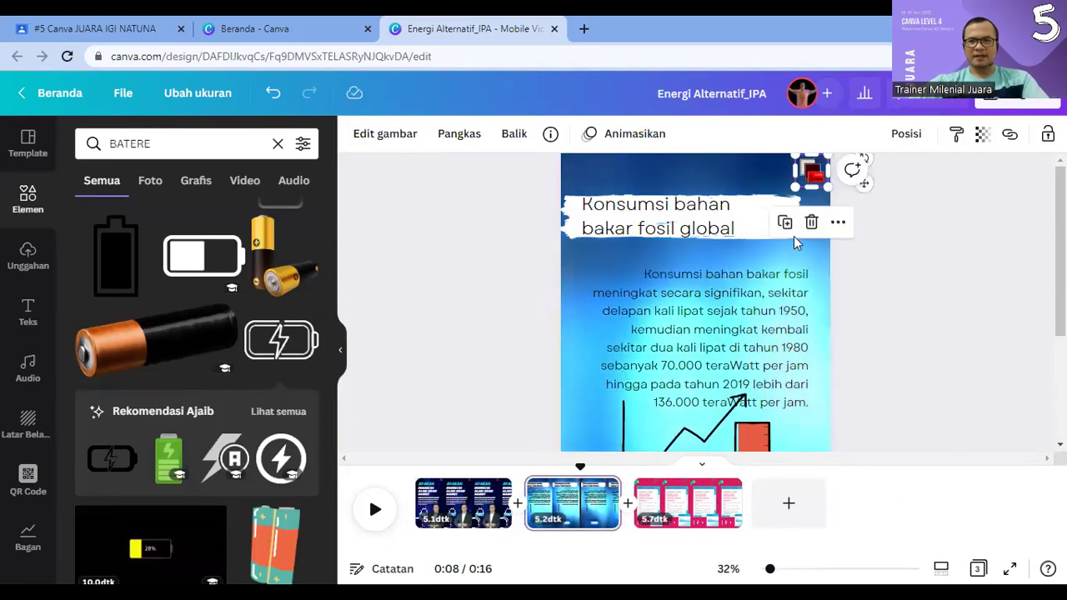
pyautogui.click(690, 508)
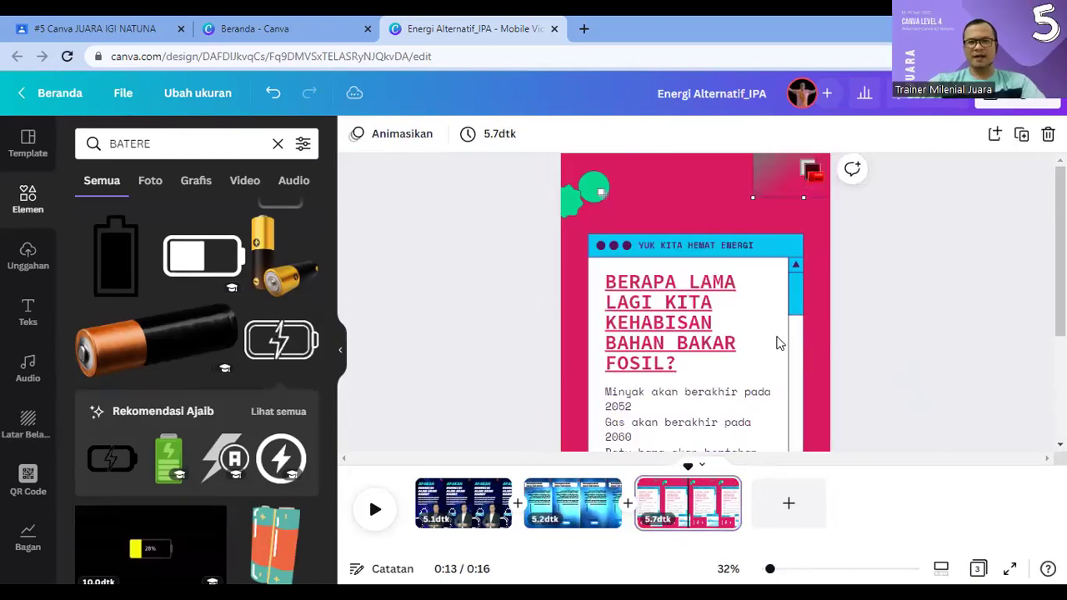
# Step: Look over the finished third page and add a fourth page after it
pyautogui.scroll(-3, 775, 336)
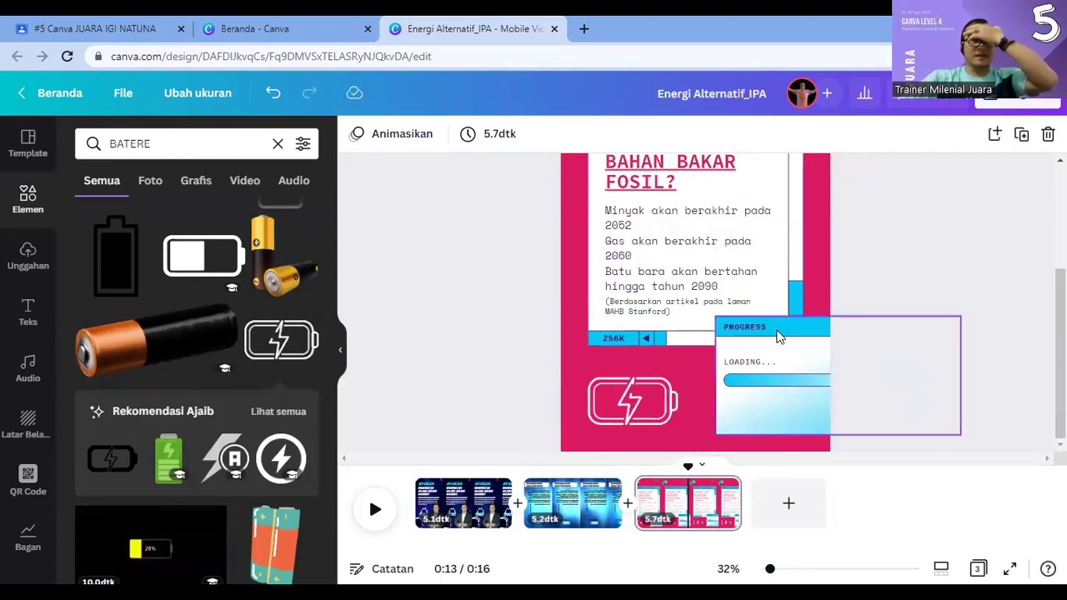
pyautogui.scroll(3, 776, 336)
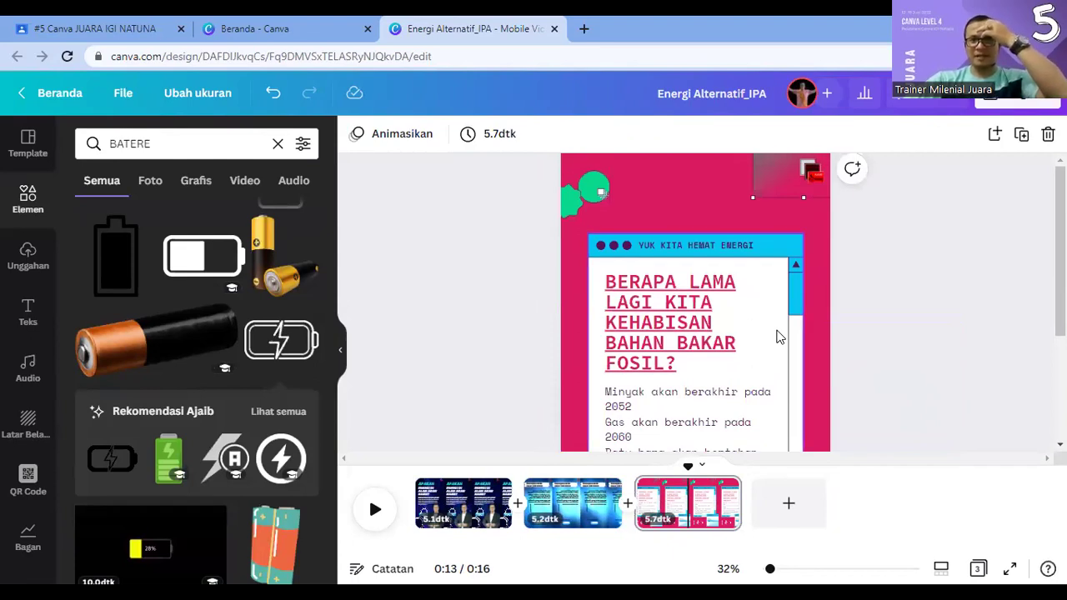
pyautogui.scroll(-3, 776, 336)
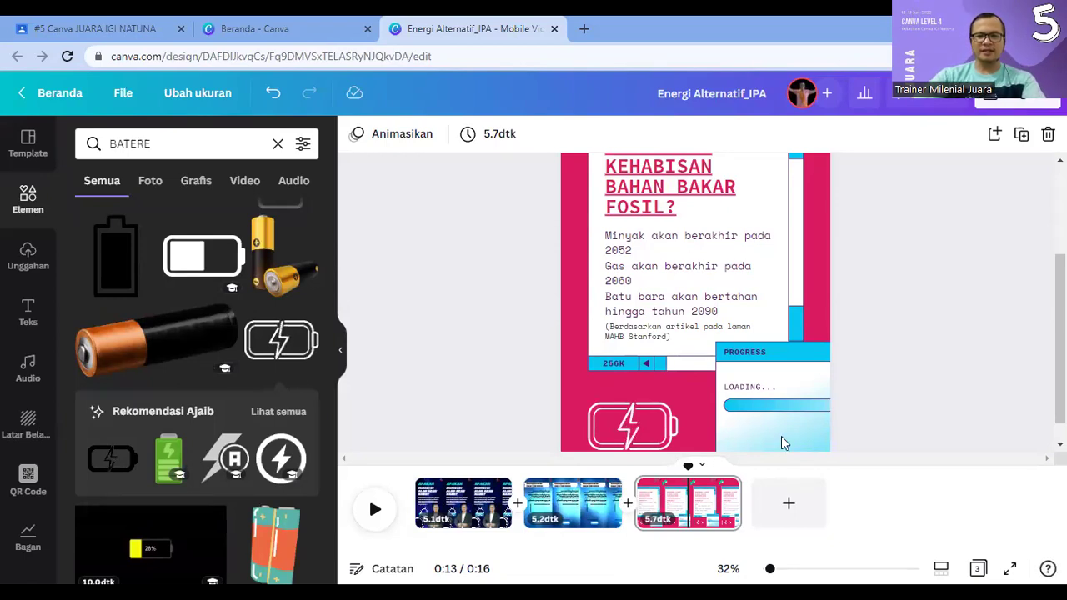
pyautogui.click(787, 504)
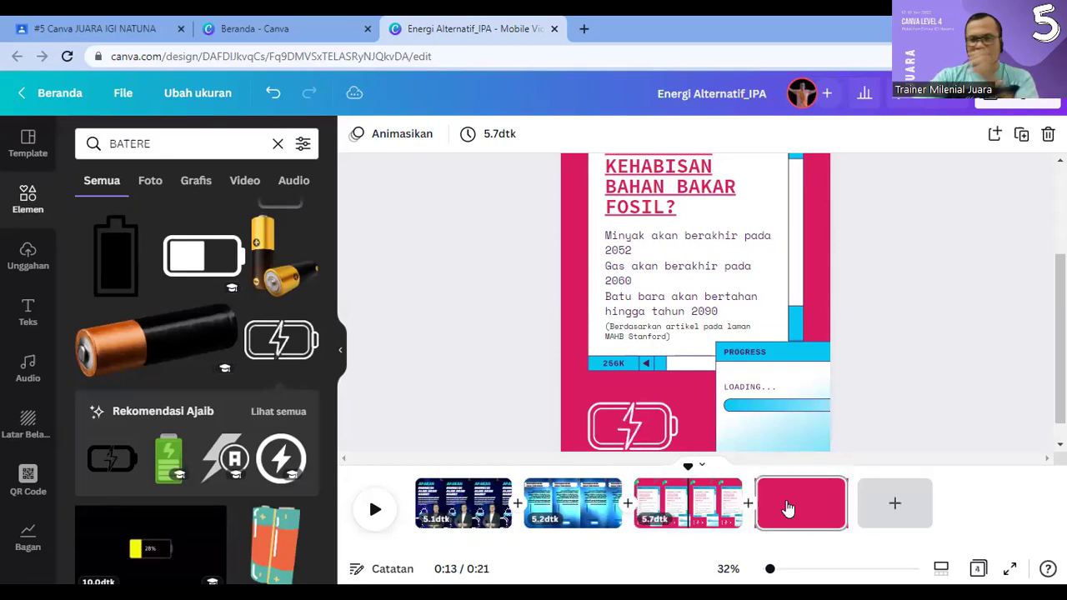
# Step: Return to the teknologi template results and apply the "World Digital Summit" globe template to the empty fourth page
pyautogui.click(28, 150)
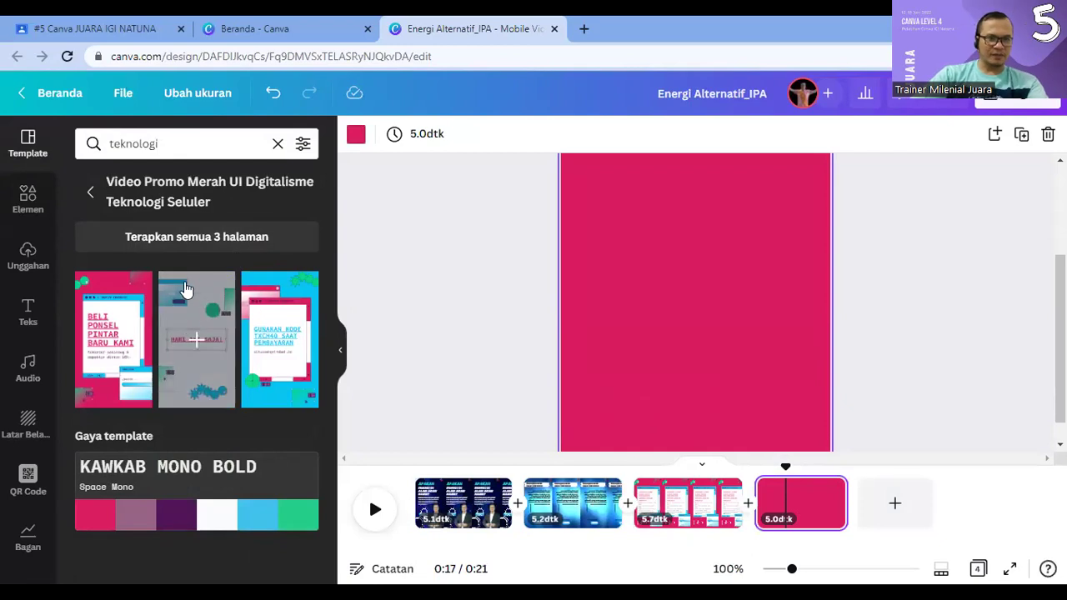
pyautogui.click(84, 193)
pyautogui.scroll(-3, 187, 317)
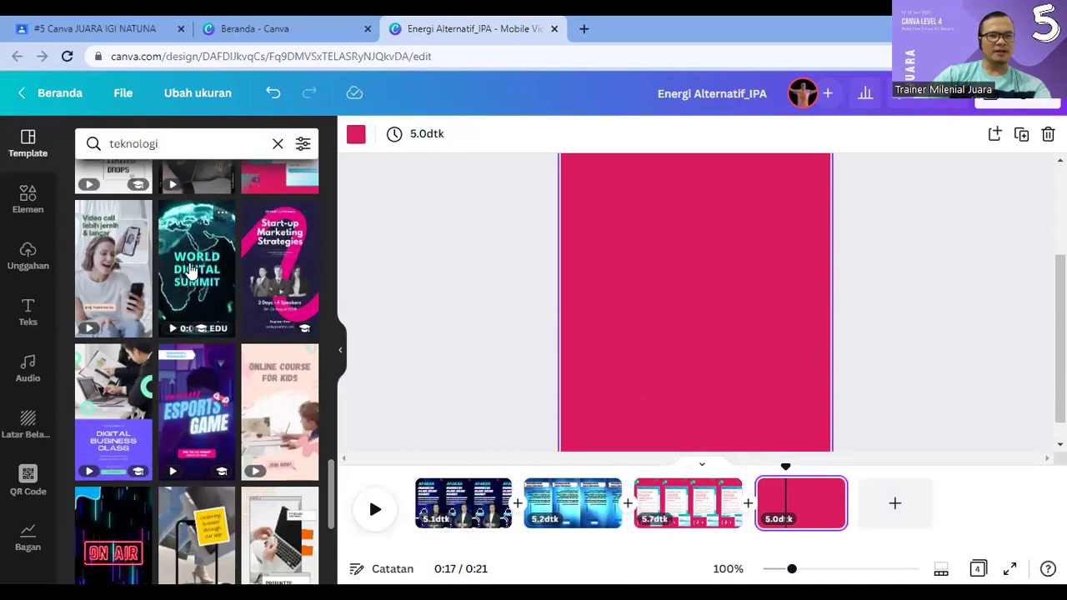
pyautogui.click(197, 283)
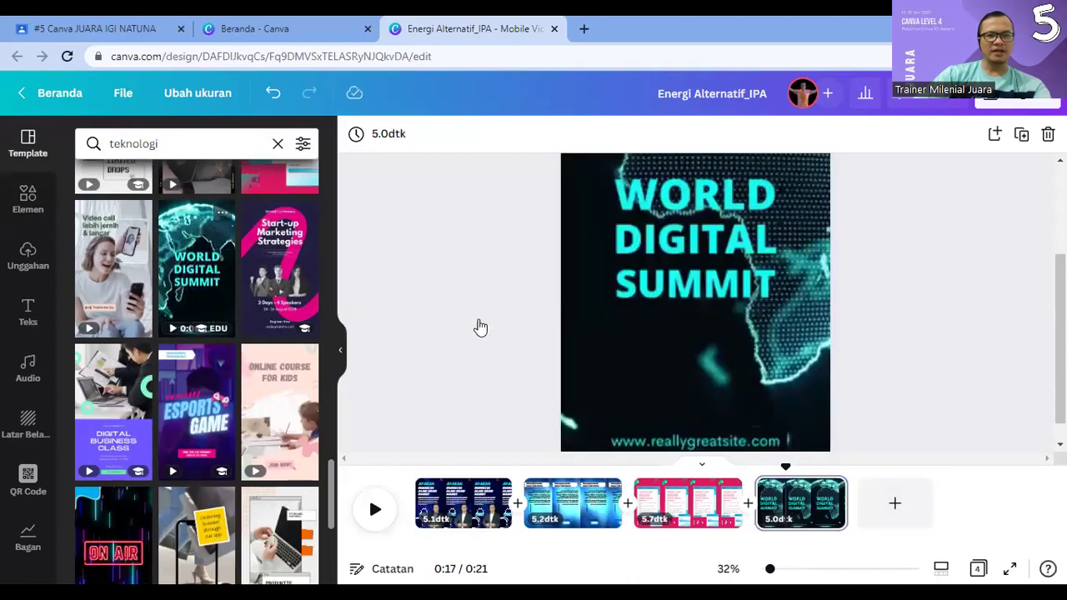
pyautogui.click(731, 312)
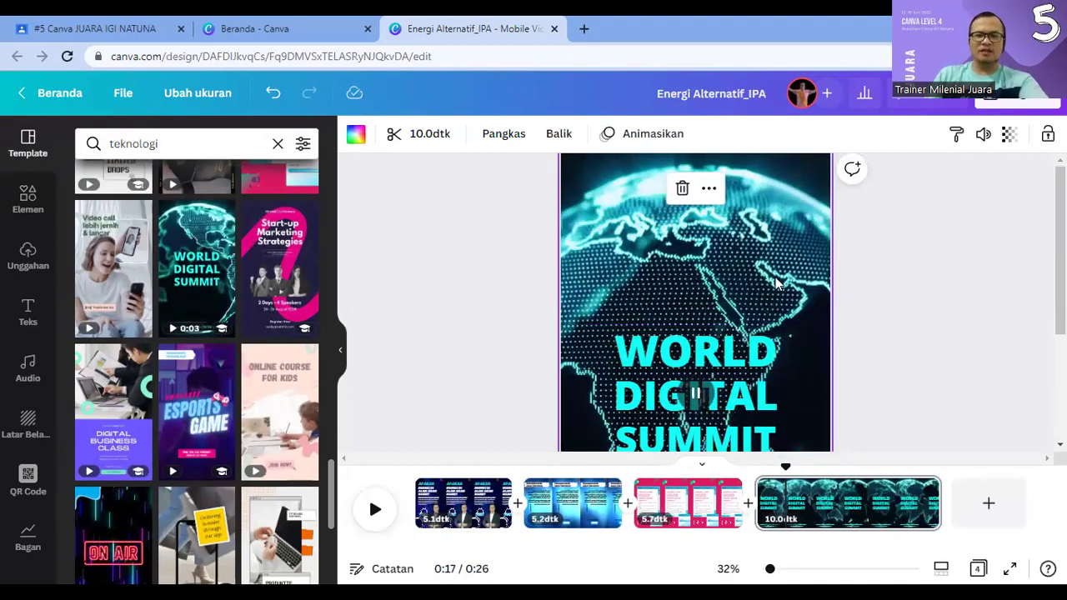
# Step: Replace the heading words WORLD and DIGITAL with "SAATNYA" and "GUNAKAN"
pyautogui.click(695, 353)
pyautogui.doubleClick(695, 353)
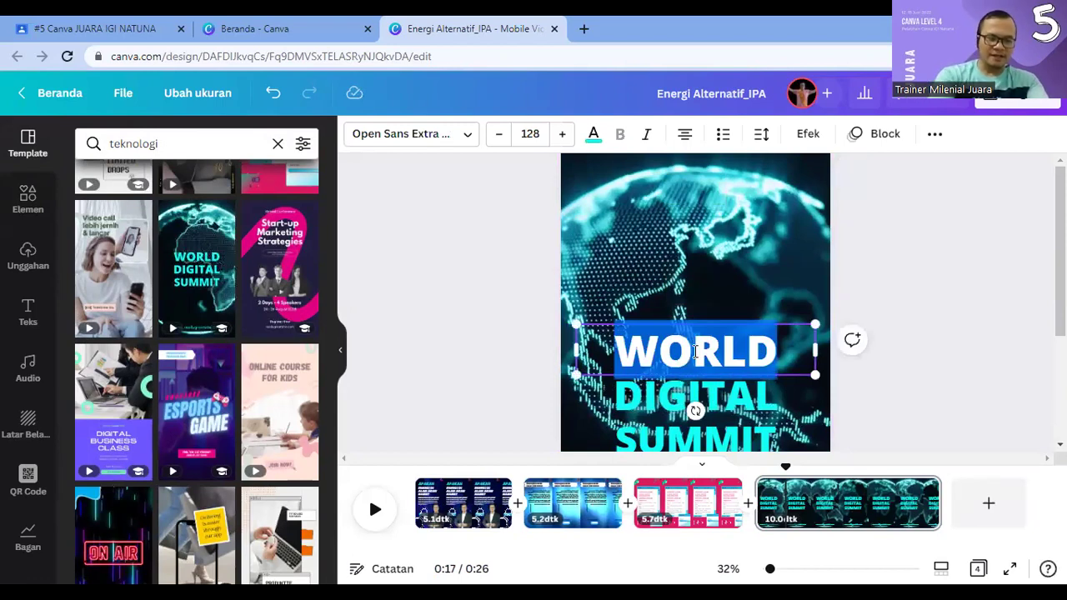
pyautogui.write('SAATN')
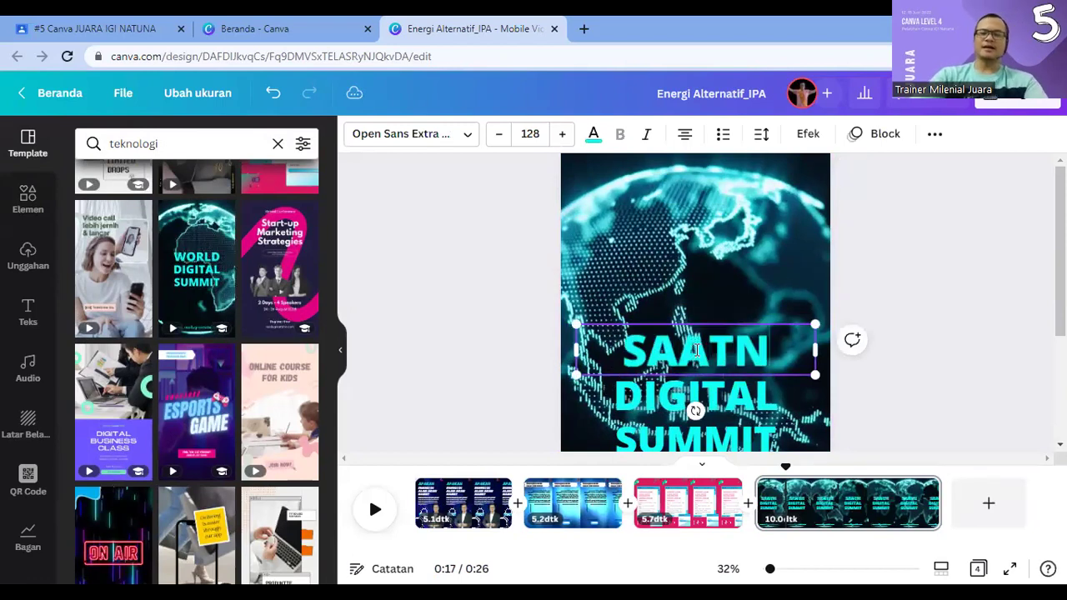
pyautogui.write('YA')
pyautogui.click(669, 398)
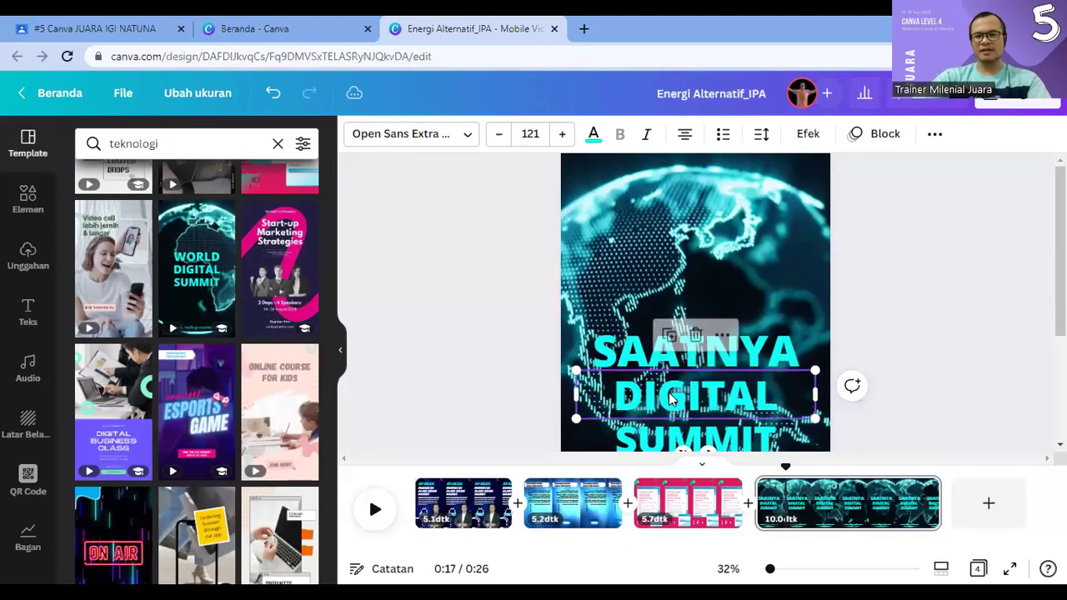
pyautogui.scroll(-2, 711, 316)
pyautogui.doubleClick(711, 316)
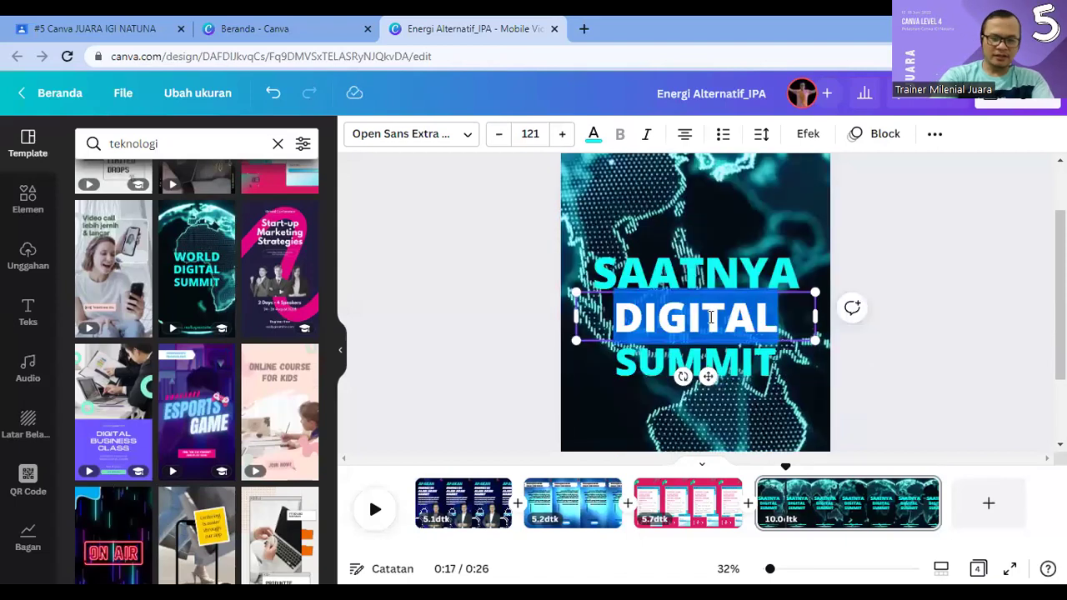
pyautogui.write('GUNAKAN')
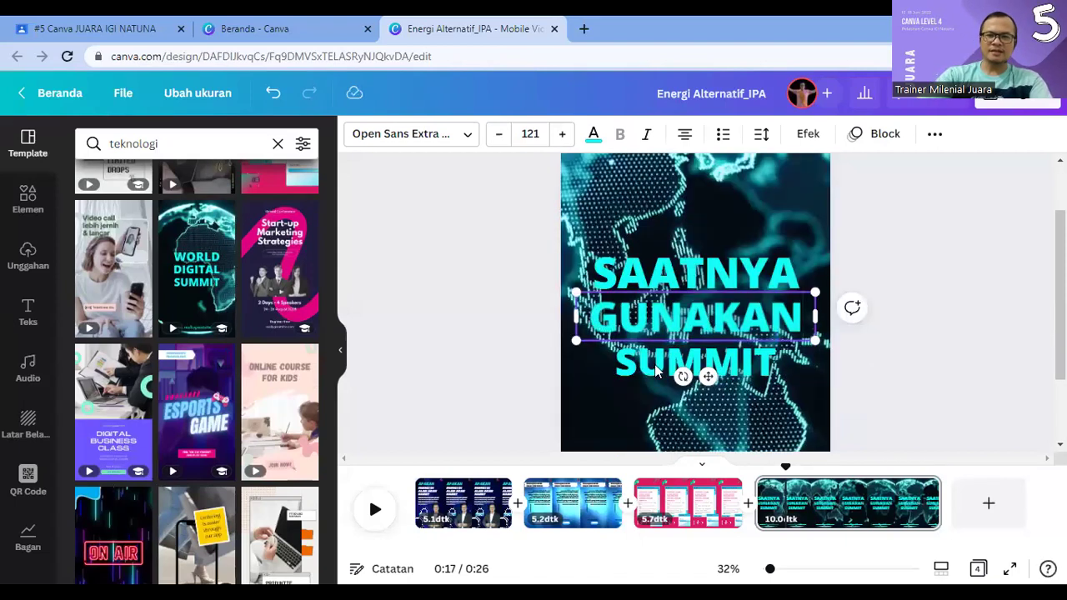
# Step: Replace the heading's third line, SUMMIT, with "ENERGI ALTERNATIF"
pyautogui.click(654, 364)
pyautogui.doubleClick(656, 364)
pyautogui.write('EN')
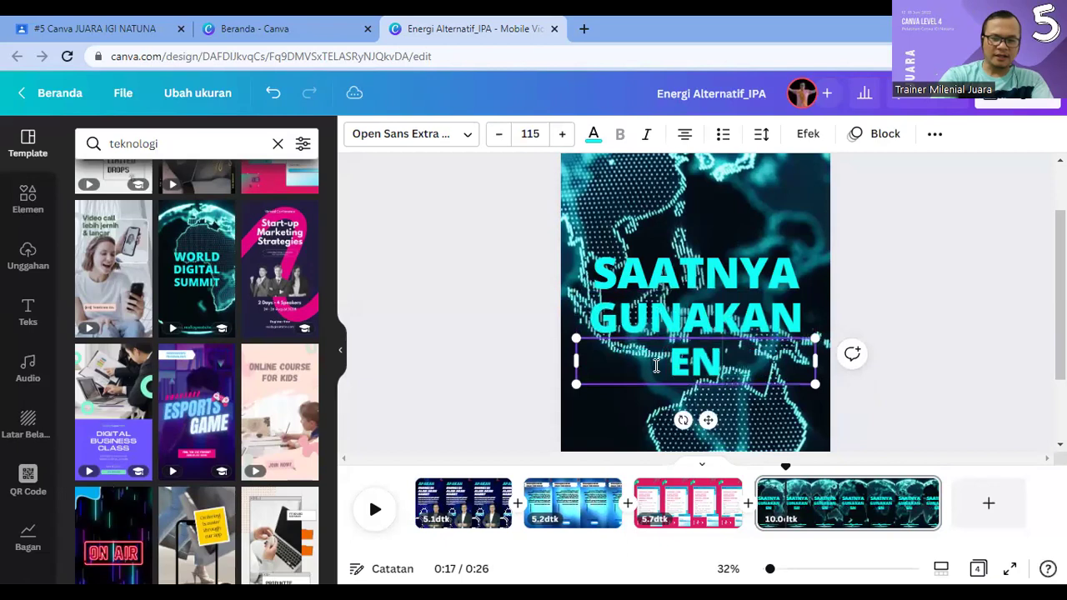
pyautogui.write('ERGI ALT')
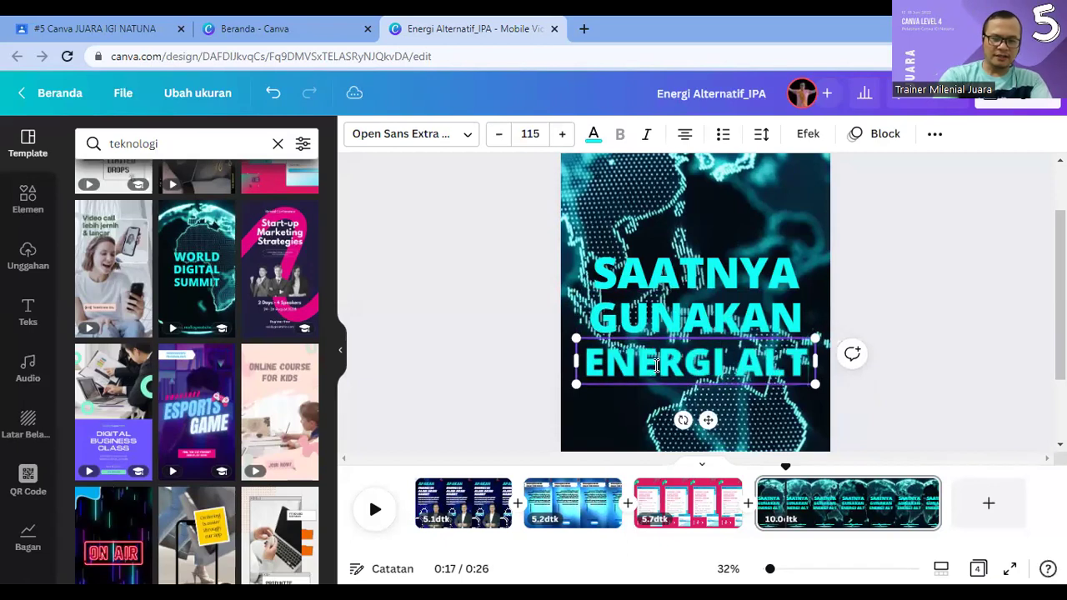
pyautogui.write('ERNATIG')
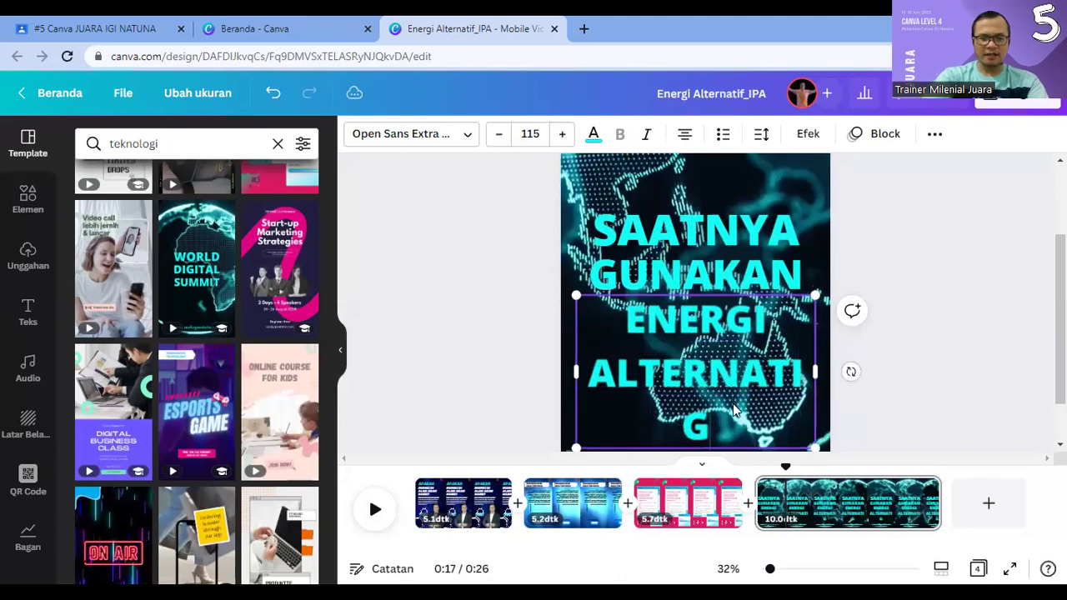
pyautogui.press('BackSpace')
pyautogui.write('F')
# Step: Reduce the font size of the "ENERGI ALTERNATIF" text to 83,1
pyautogui.hotkey('ctrl', 'a')
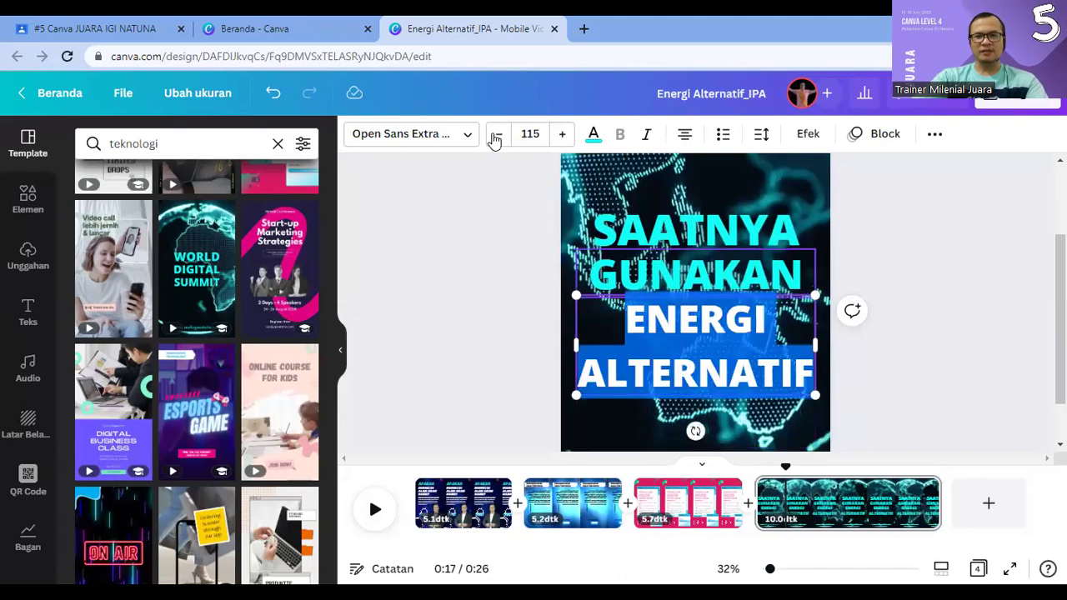
pyautogui.click(495, 135)
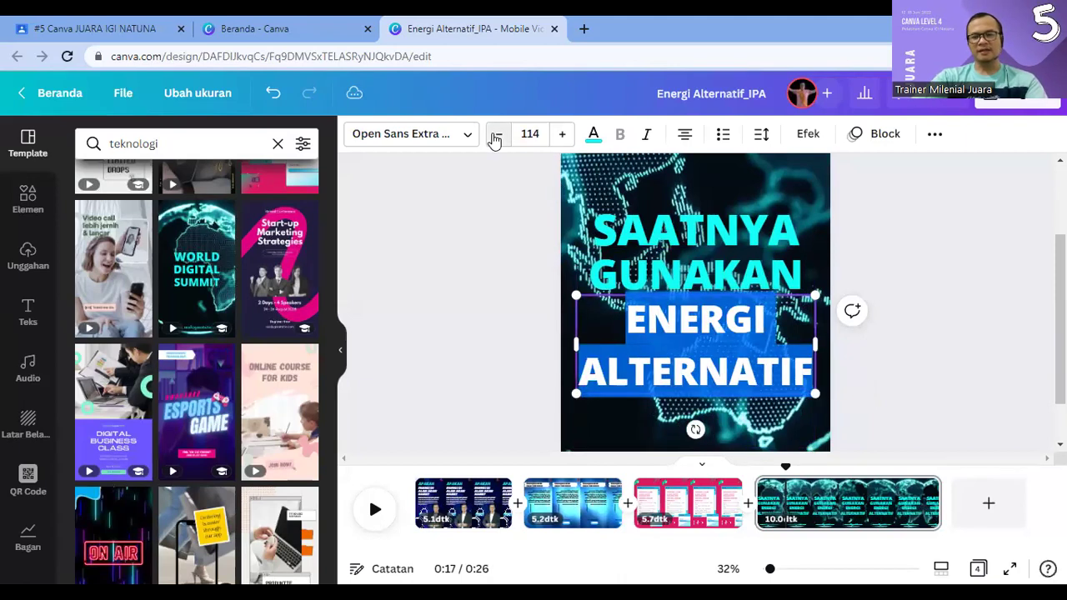
pyautogui.click(495, 134)
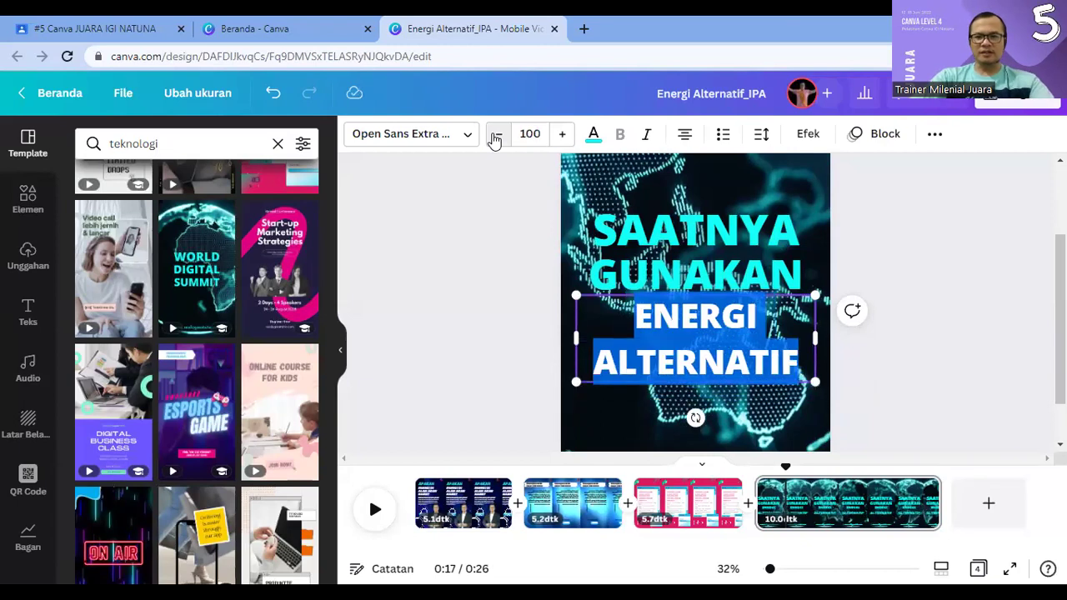
pyautogui.click(496, 134)
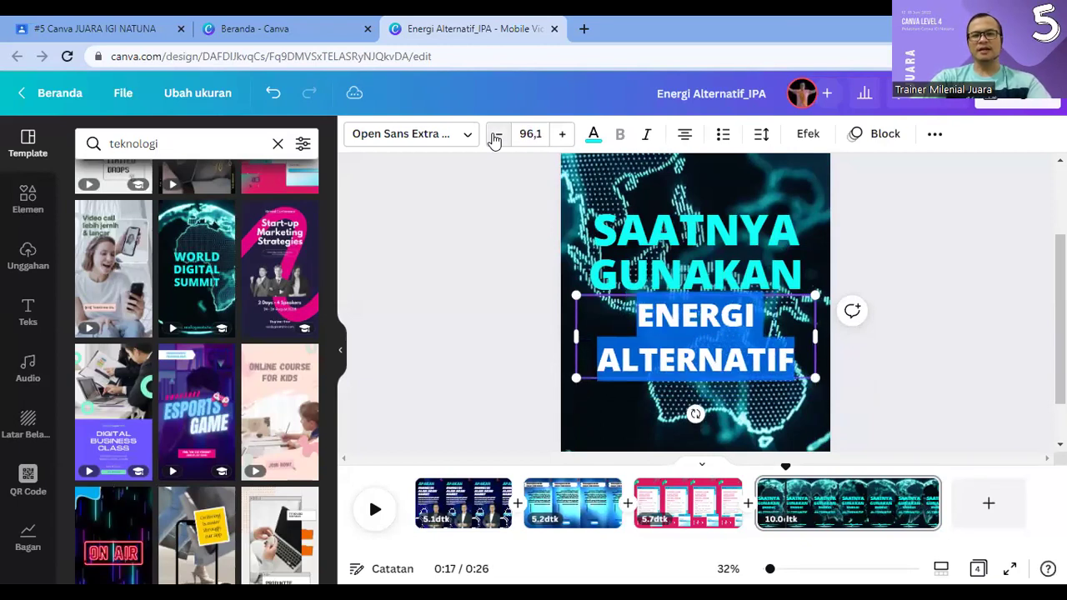
pyautogui.click(495, 134)
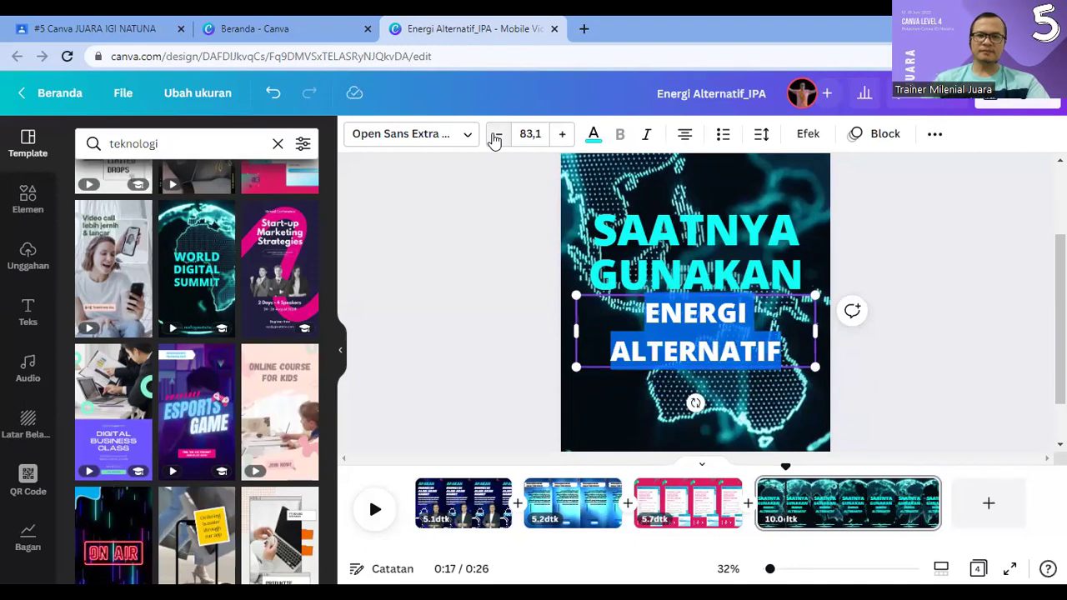
pyautogui.click(748, 396)
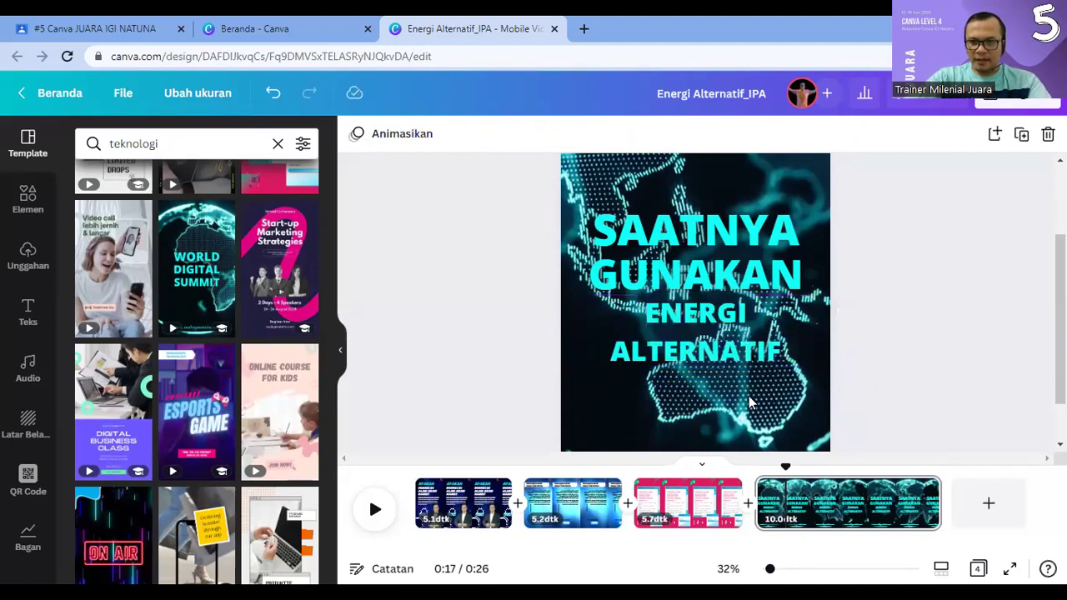
# Step: Replace the website address near the bottom of the page with "FOR BETTER LIFE"
pyautogui.scroll(-1, 831, 404)
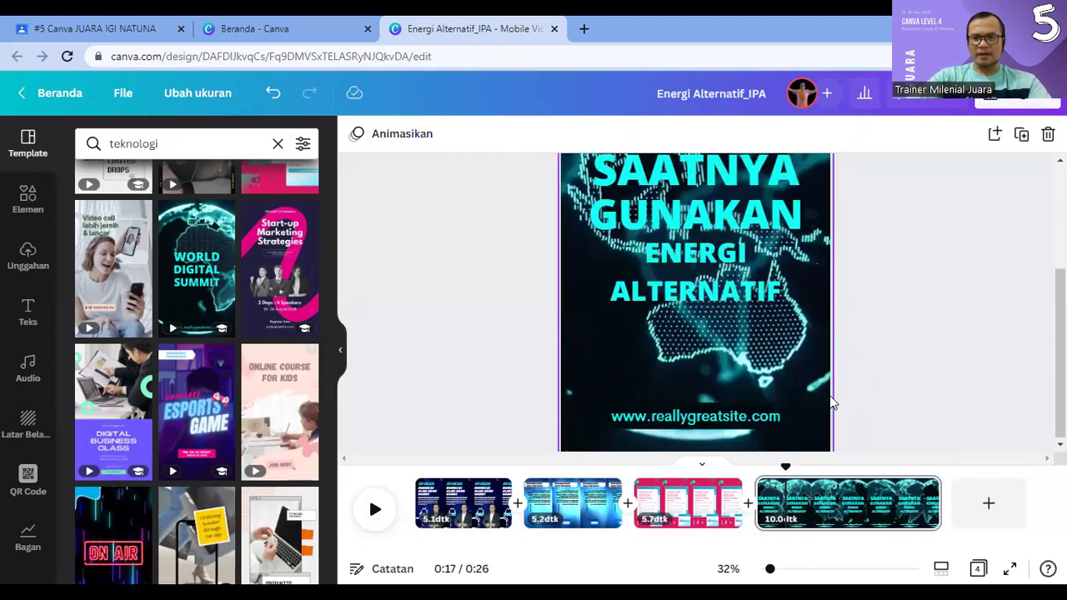
pyautogui.click(746, 416)
pyautogui.click(745, 414)
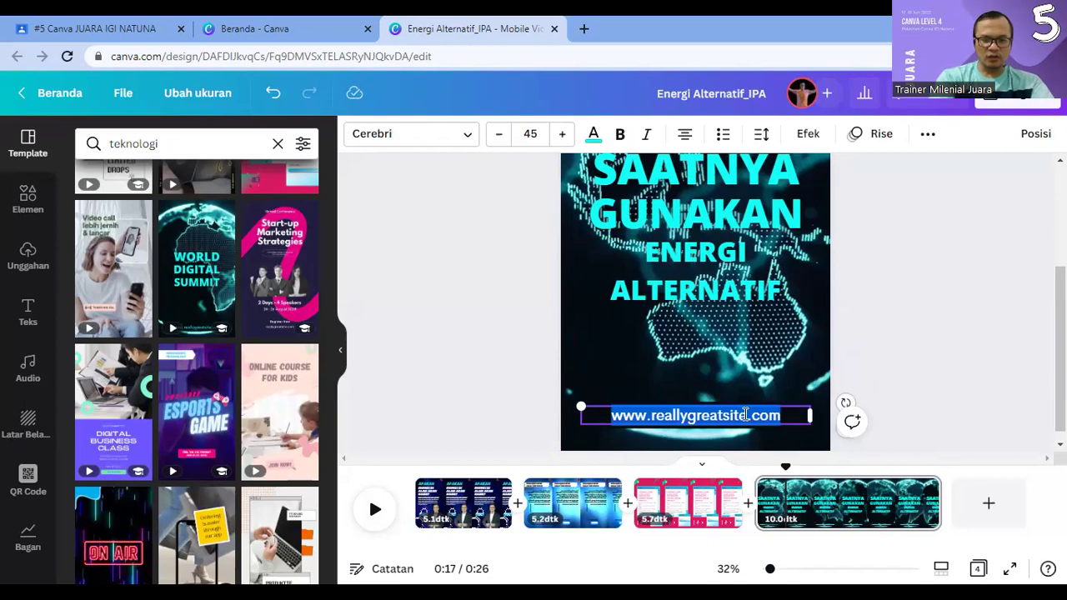
pyautogui.write('FOR BE')
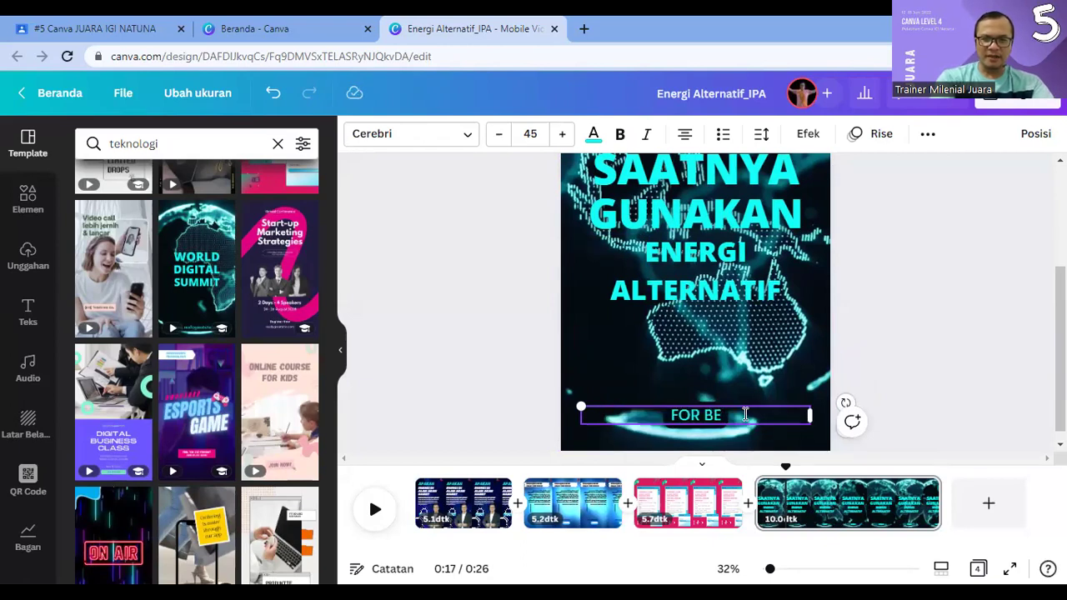
pyautogui.write('TTER LIFE')
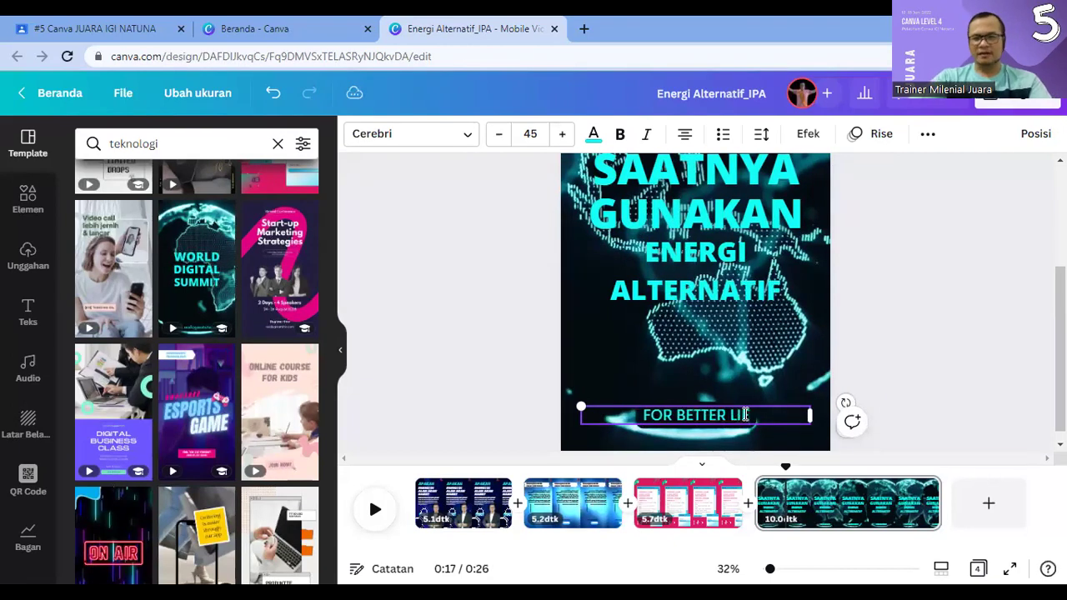
pyautogui.click(765, 455)
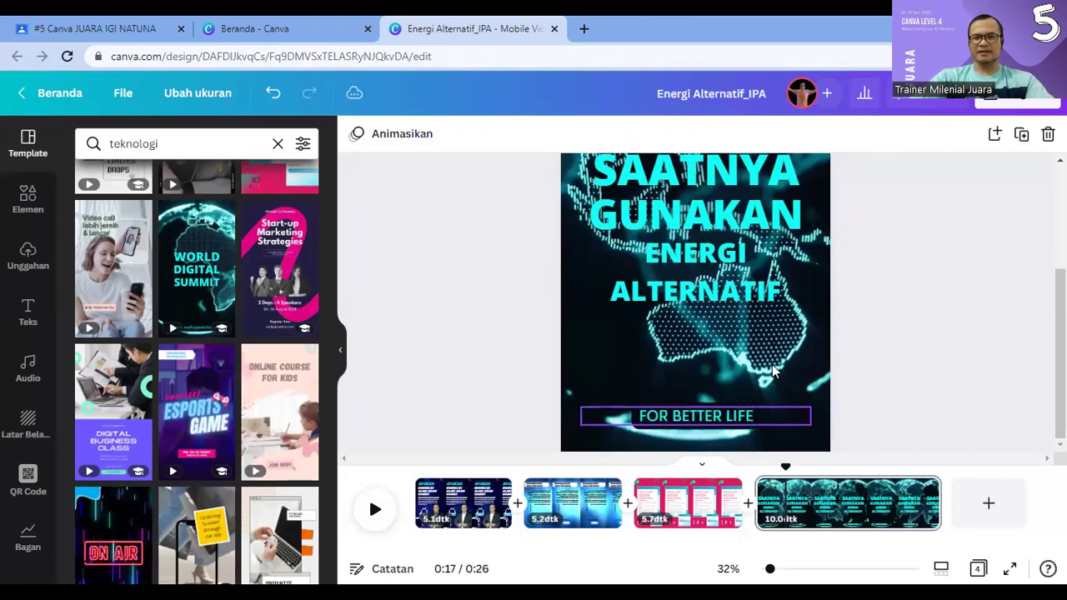
# Step: Trim the fourth page's globe background video to a 4.9-second section from its middle
pyautogui.scroll(3, 773, 369)
pyautogui.scroll(-3, 614, 350)
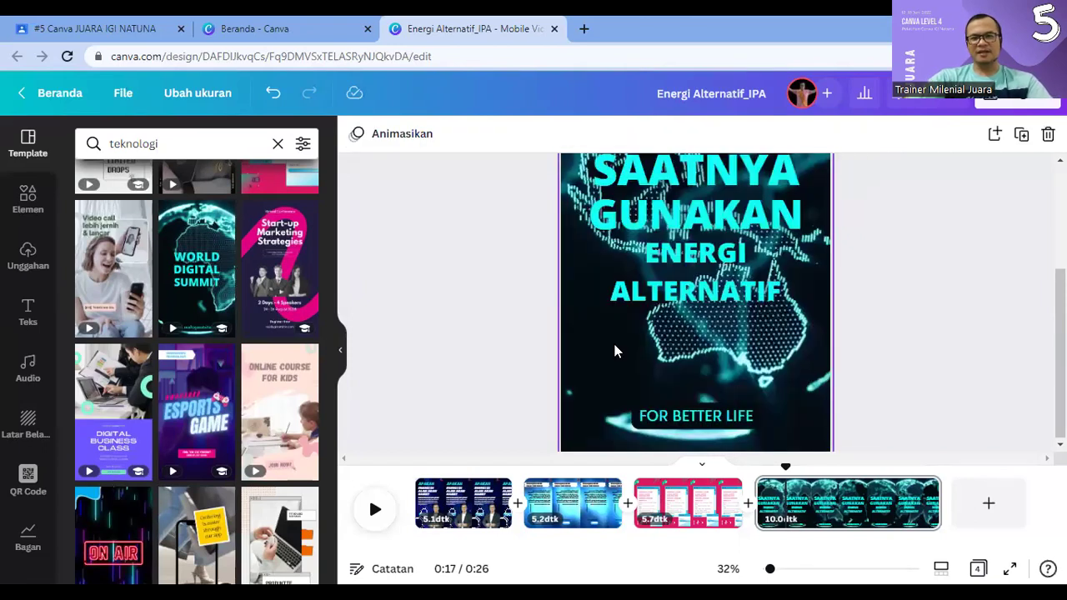
pyautogui.click(615, 350)
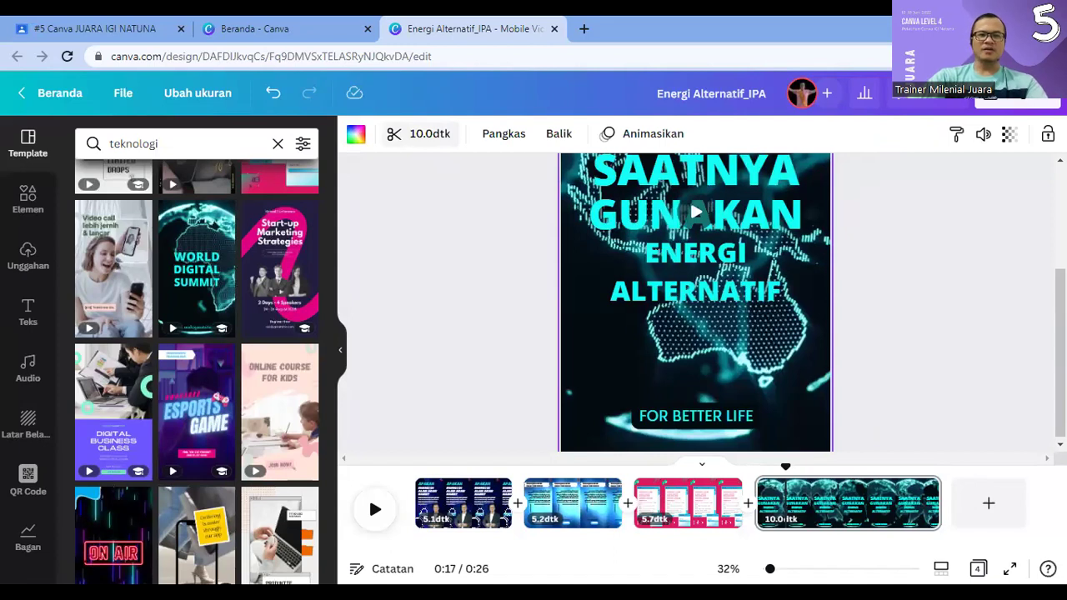
pyautogui.click(417, 140)
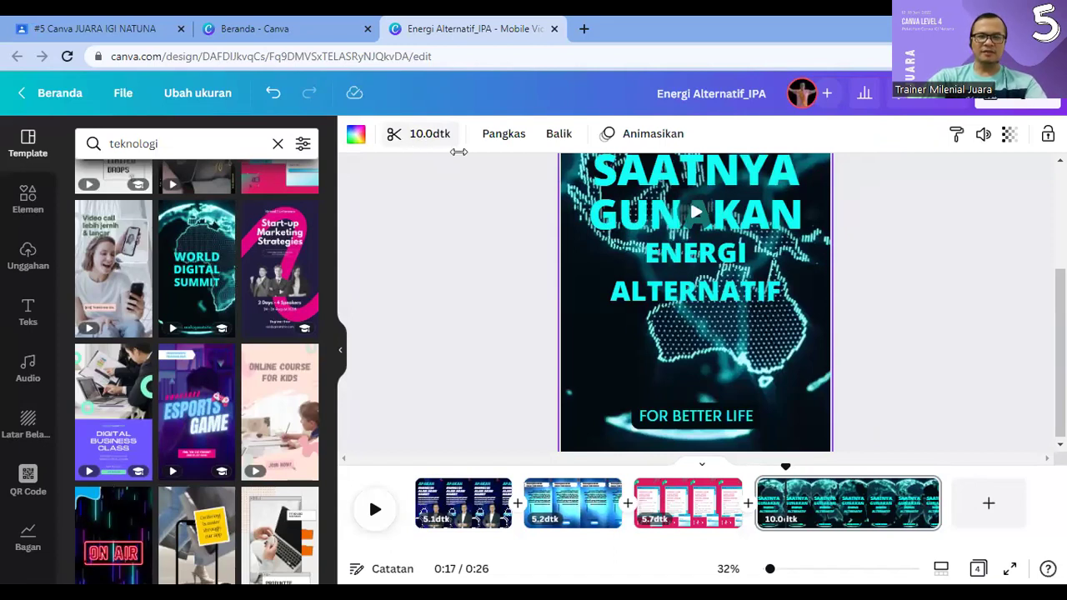
pyautogui.moveTo(414, 134); pyautogui.dragTo(594, 147)
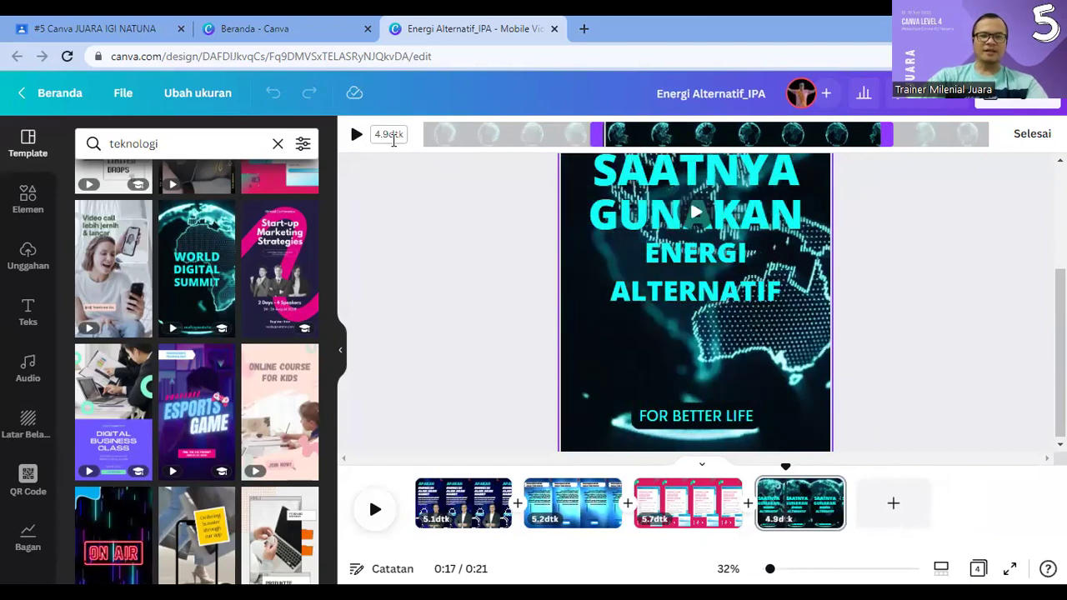
pyautogui.click(1034, 134)
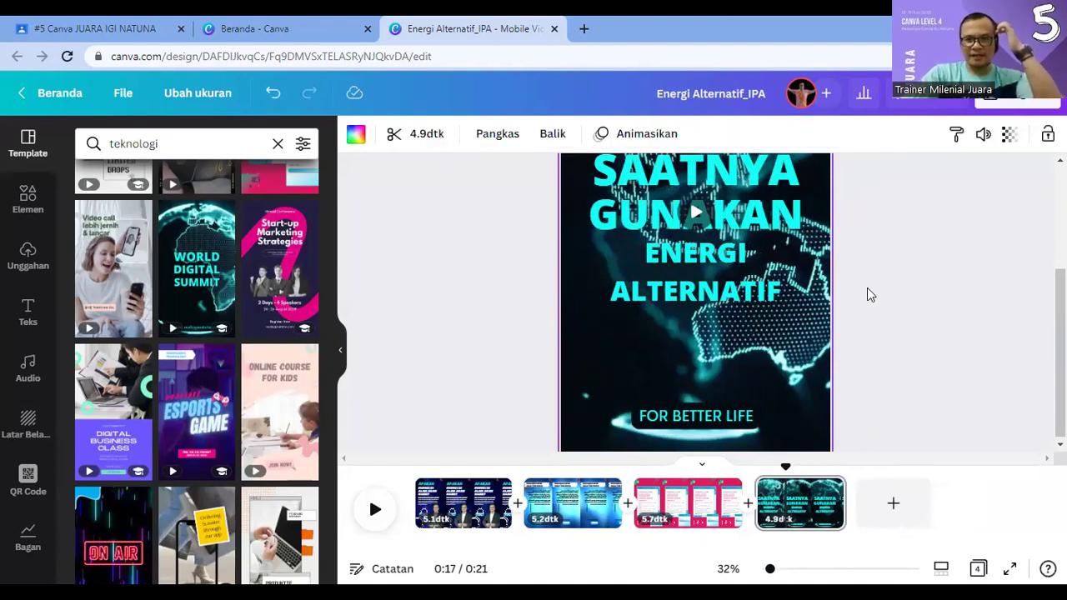
# Step: Copy the logo from the upper right corner of page 3 to the same spot on page 4
pyautogui.click(723, 427)
pyautogui.scroll(3, 724, 426)
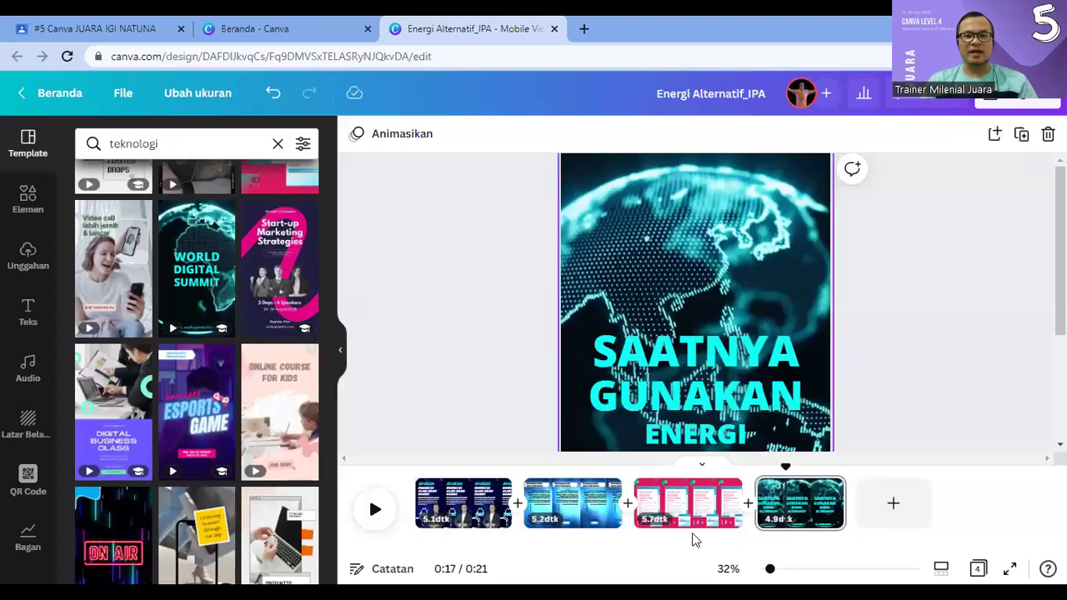
pyautogui.click(815, 204)
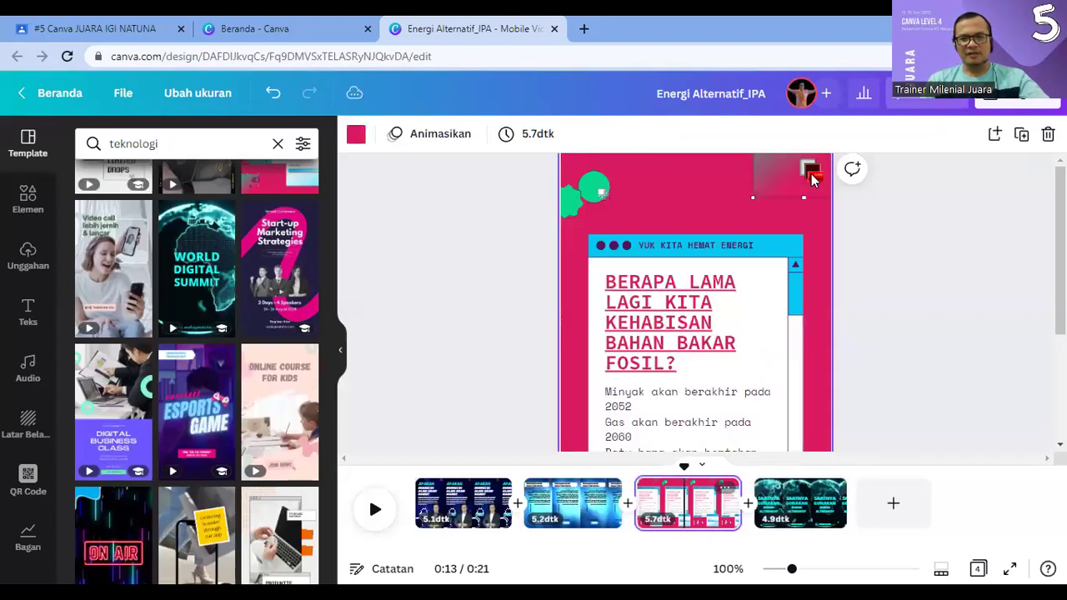
pyautogui.click(812, 177)
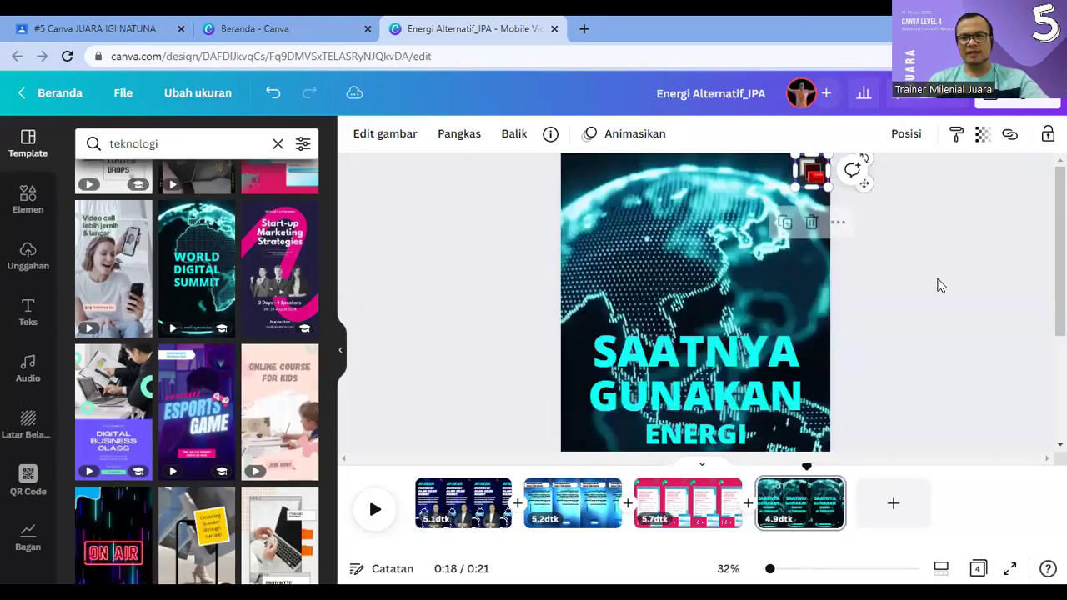
pyautogui.click(752, 282)
pyautogui.click(758, 287)
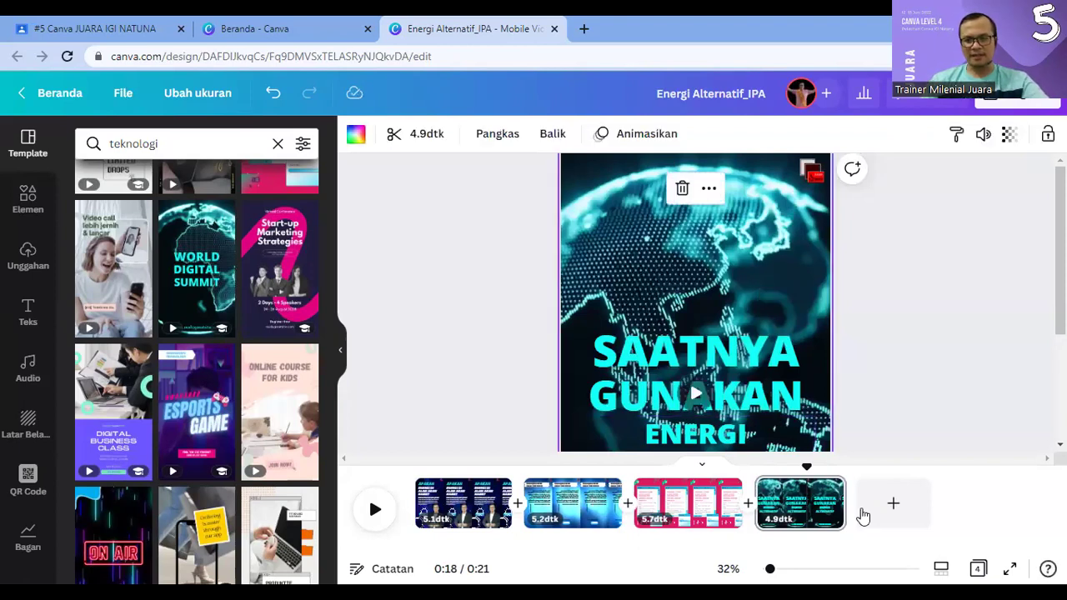
# Step: Add a fifth page and apply the grey "Final Sale" laptop template from the "teknologi" results to it
pyautogui.click(892, 505)
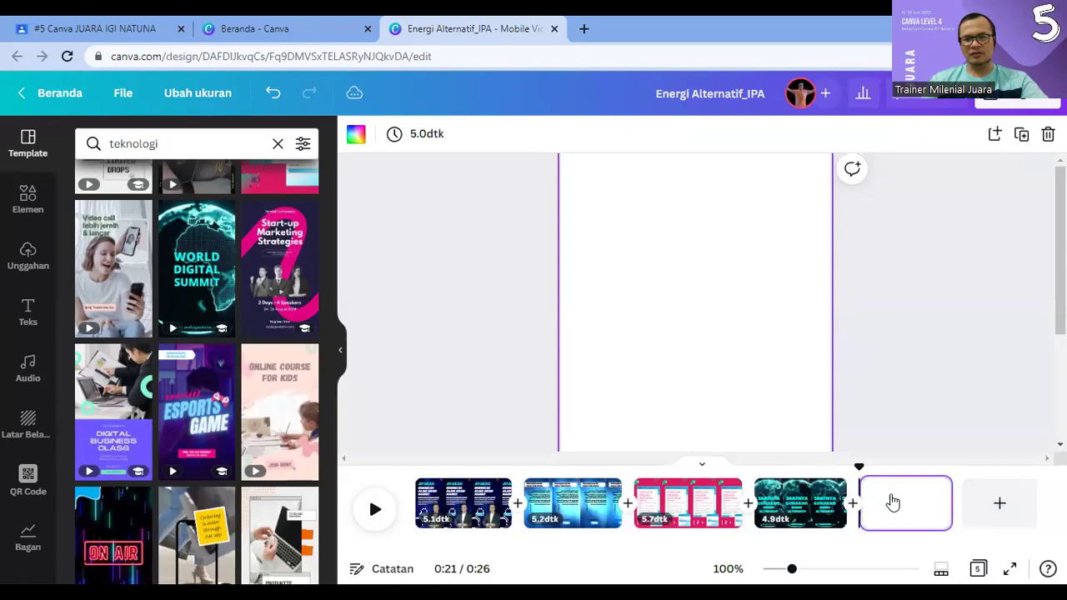
pyautogui.click(890, 503)
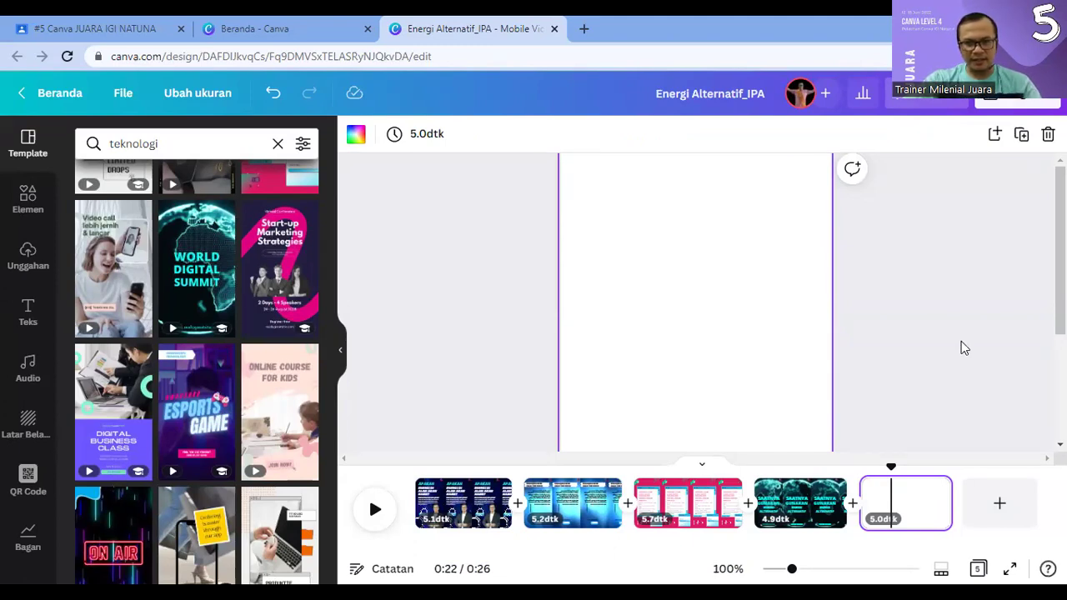
pyautogui.scroll(-2, 170, 398)
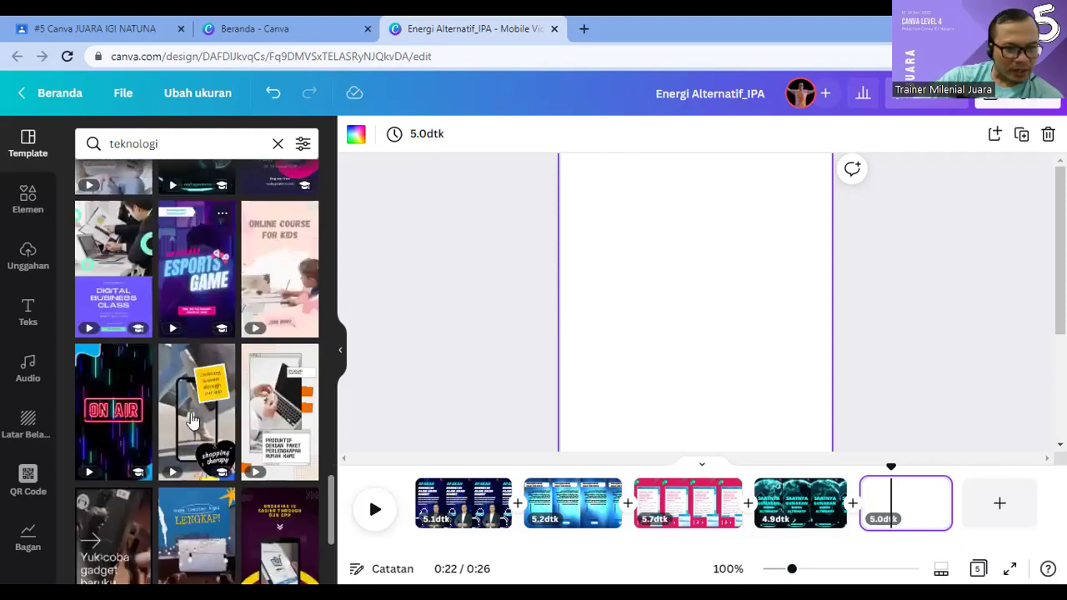
pyautogui.scroll(-6, 191, 417)
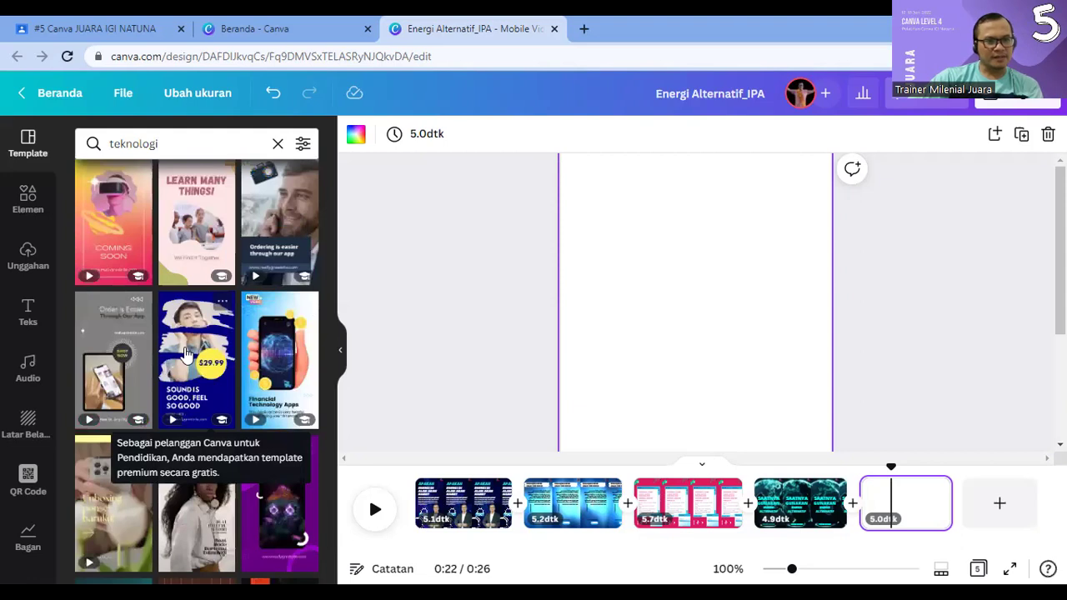
pyautogui.scroll(-2, 180, 451)
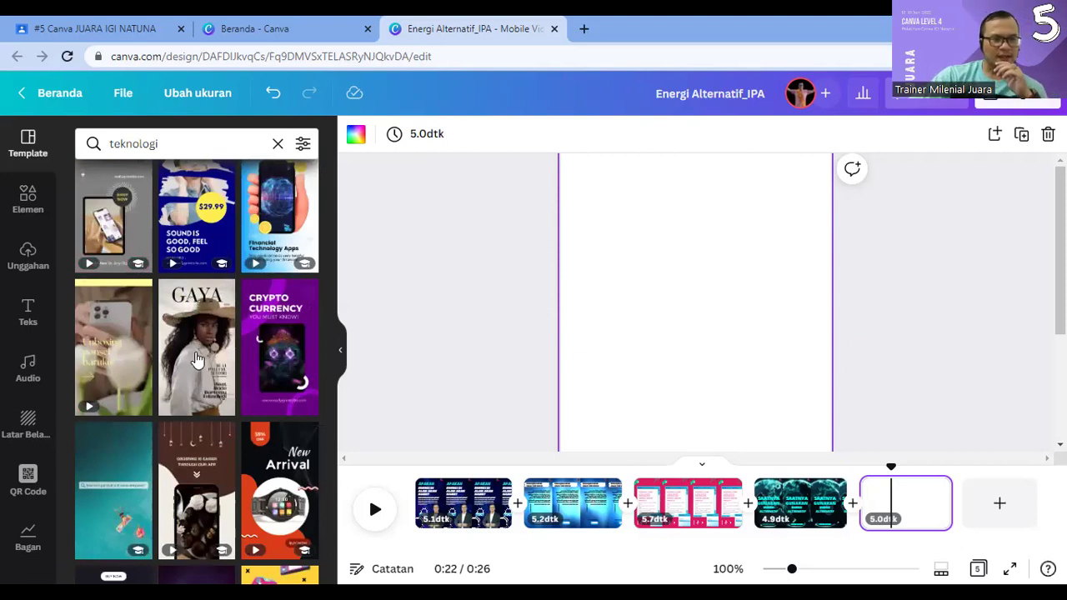
pyautogui.scroll(-5, 195, 358)
pyautogui.scroll(-5, 214, 486)
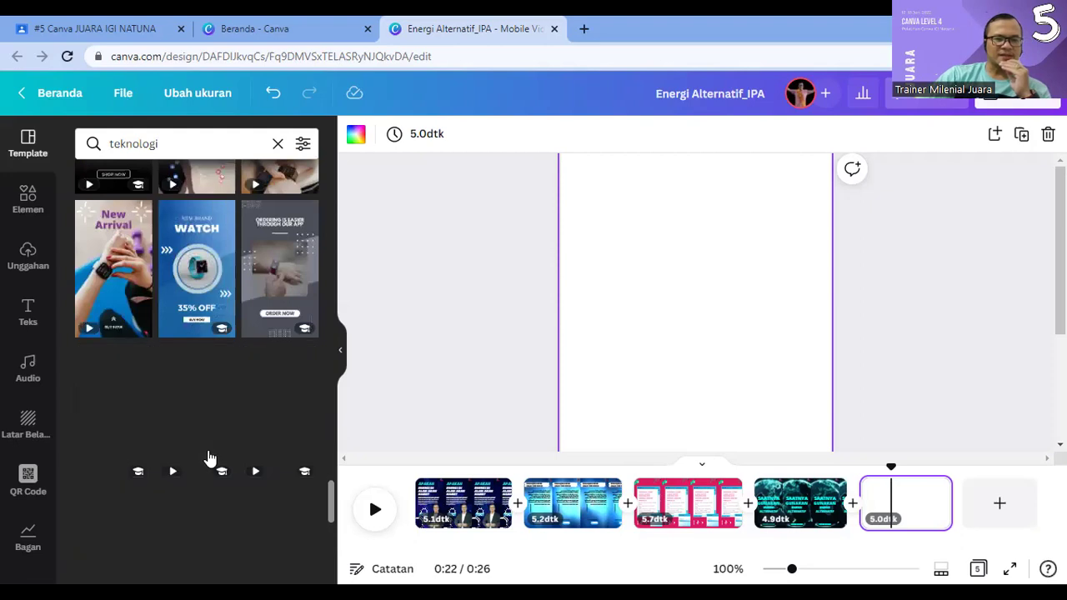
pyautogui.scroll(-1, 213, 458)
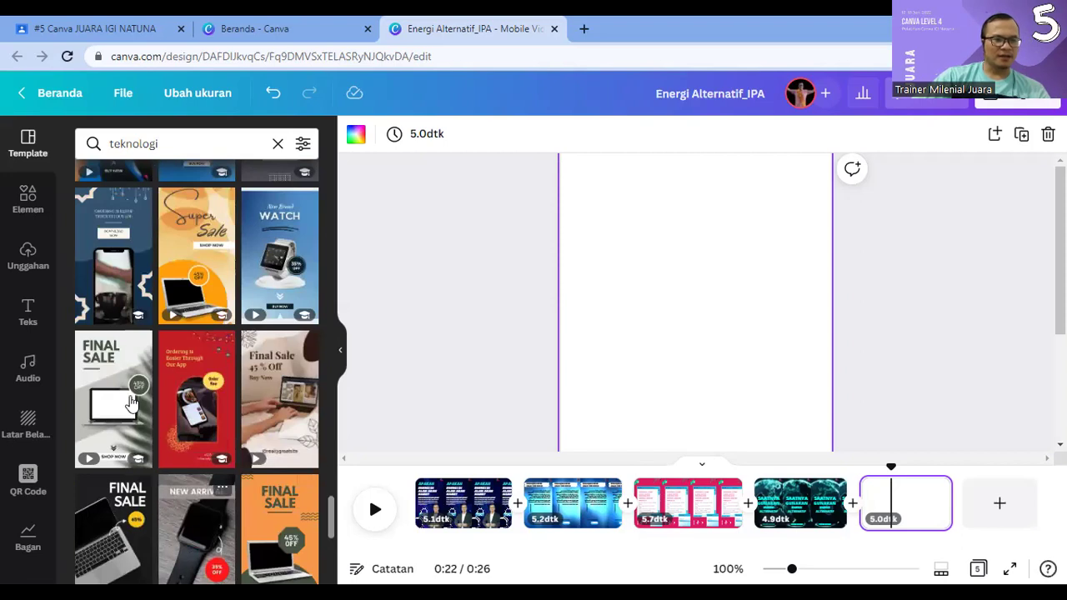
pyautogui.moveTo(123, 400)
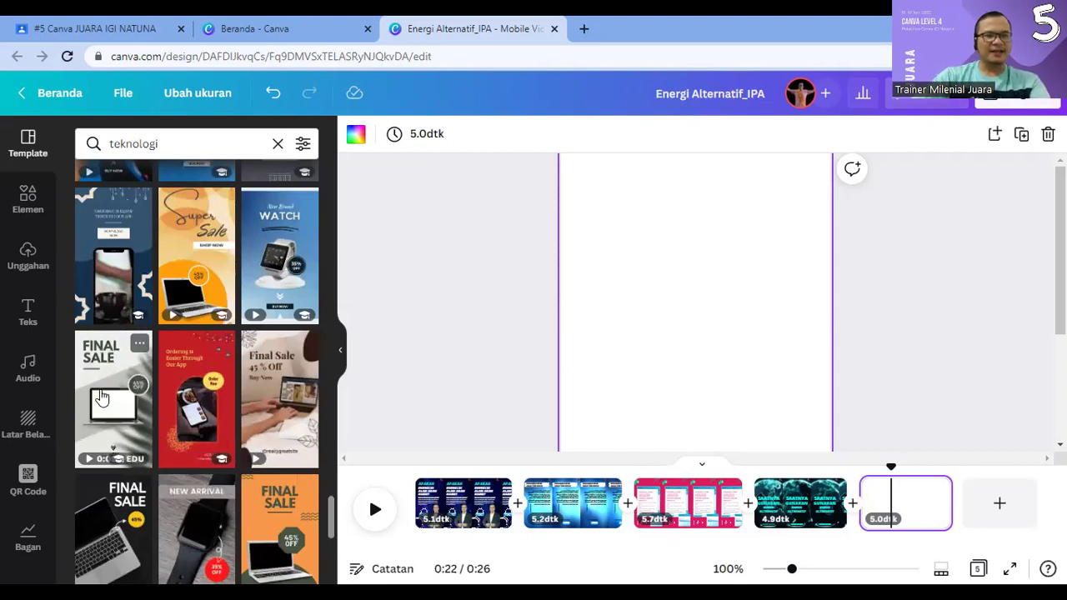
pyautogui.click(101, 398)
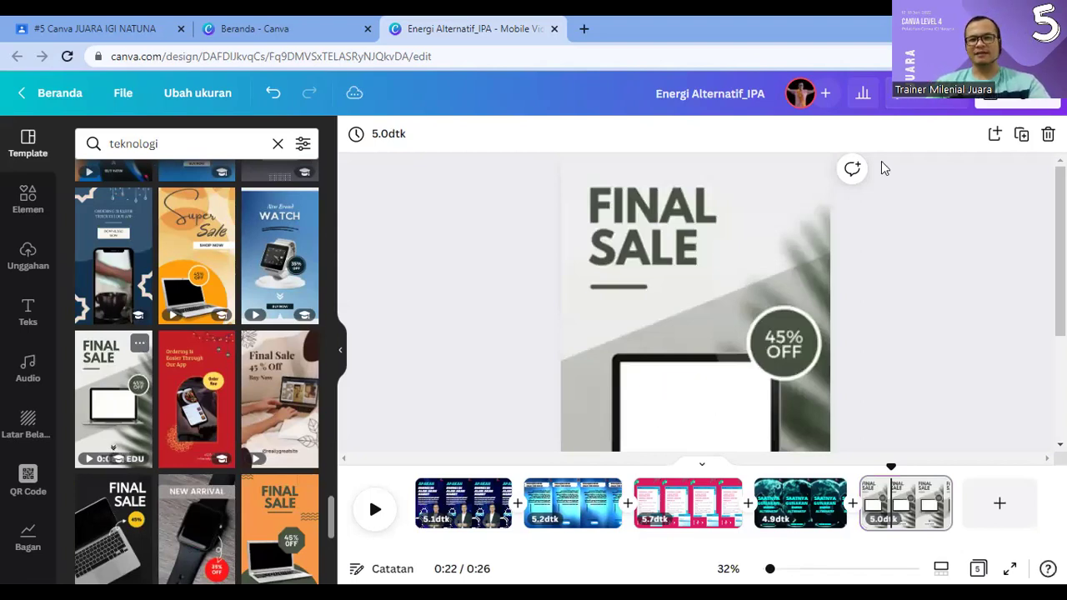
# Step: Replace the "FINAL SALE" heading on the fifth page with "ENERGI TERBARUKAN"
pyautogui.click(764, 346)
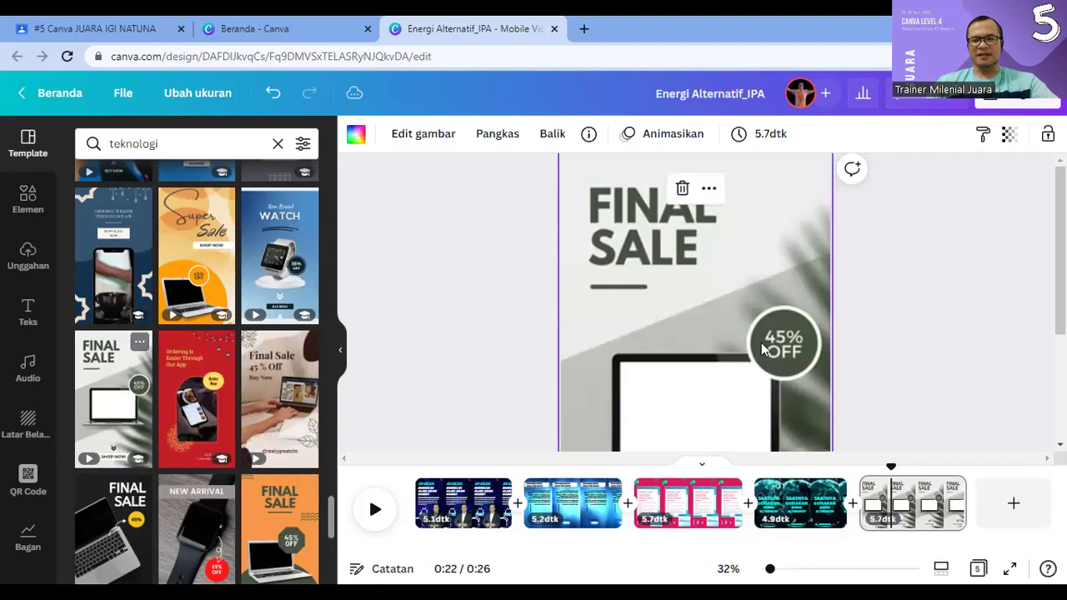
pyautogui.press('Escape')
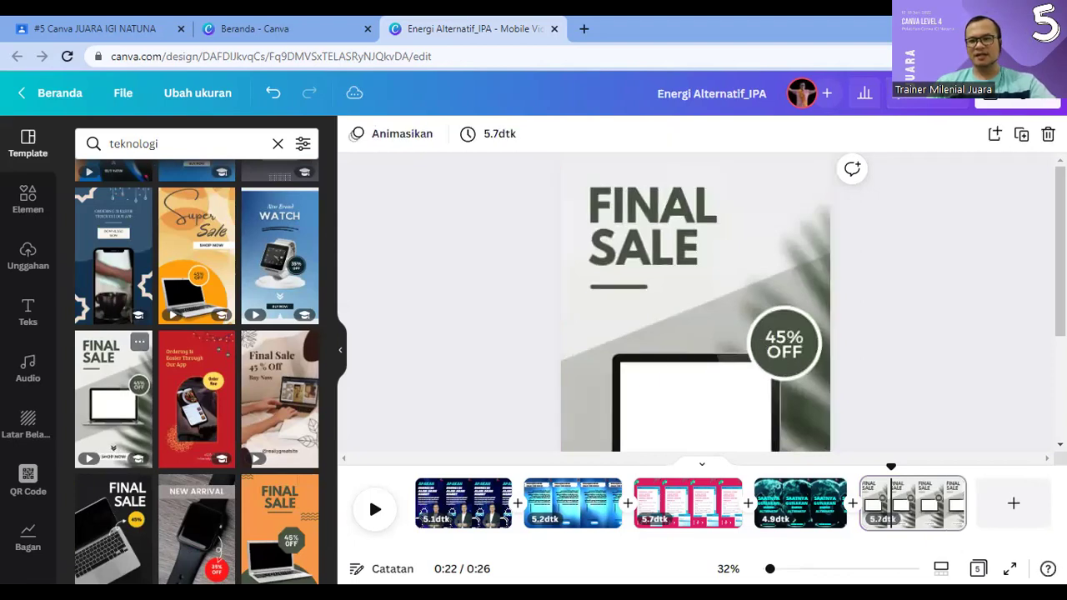
pyautogui.scroll(-2, 711, 388)
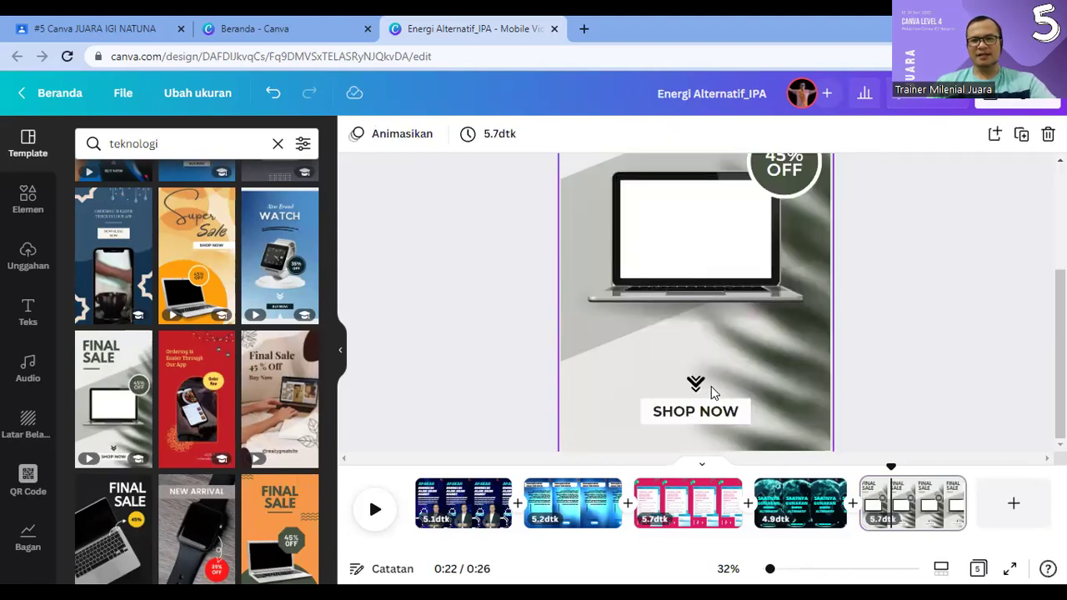
pyautogui.scroll(2, 654, 244)
pyautogui.click(654, 241)
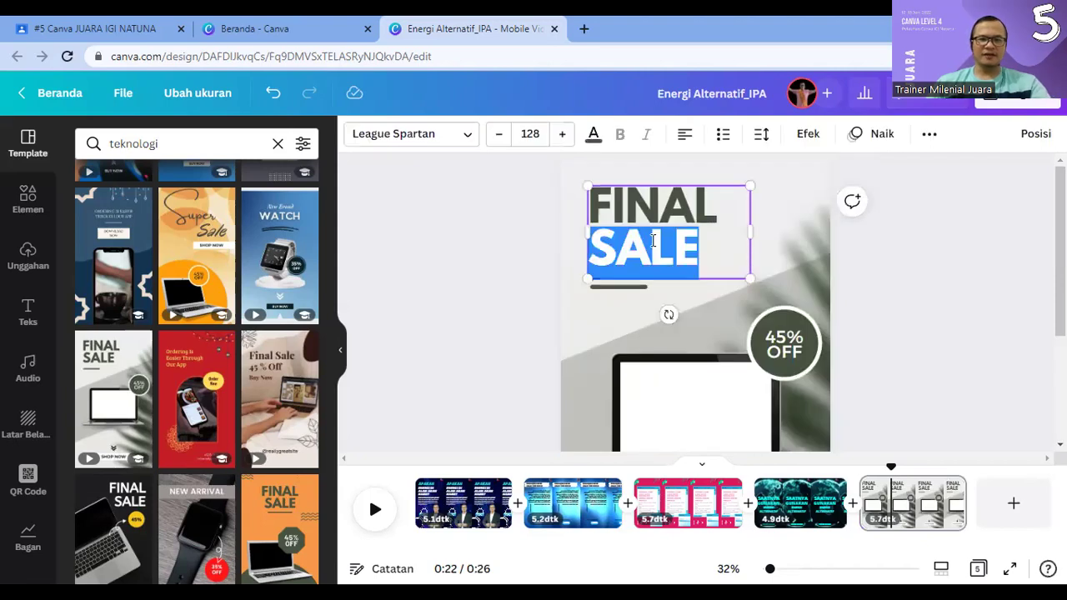
pyautogui.click(654, 240)
pyautogui.write('ENERGI TERBARUKAN')
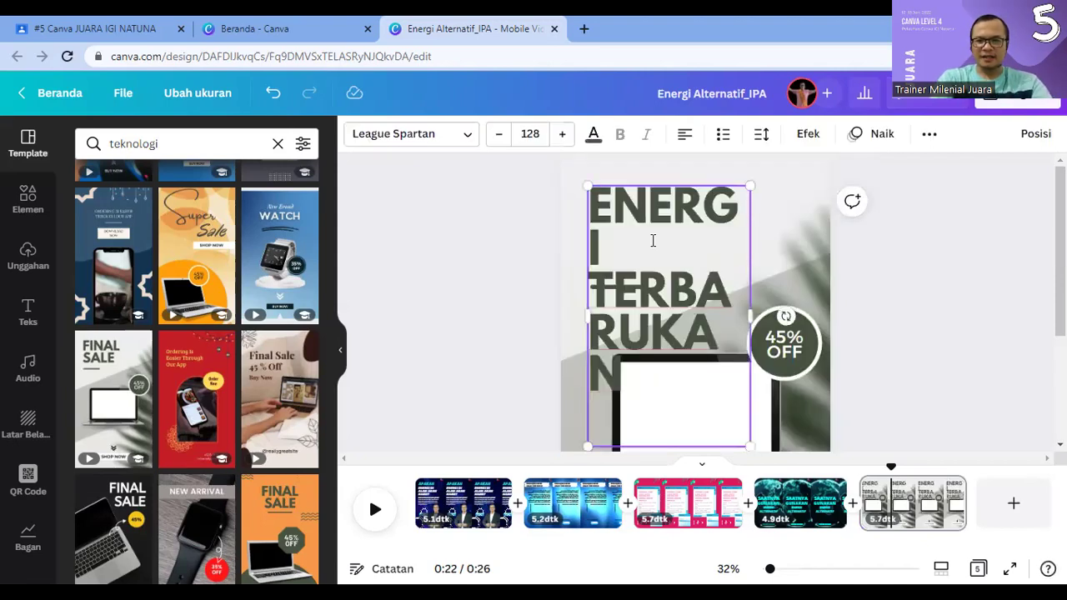
# Step: Set the heading's font size to 100 and widen its text box to the page edge so TERBARUKAN fits on one line
pyautogui.hotkey('ctrl', 'a')
pyautogui.click(530, 134)
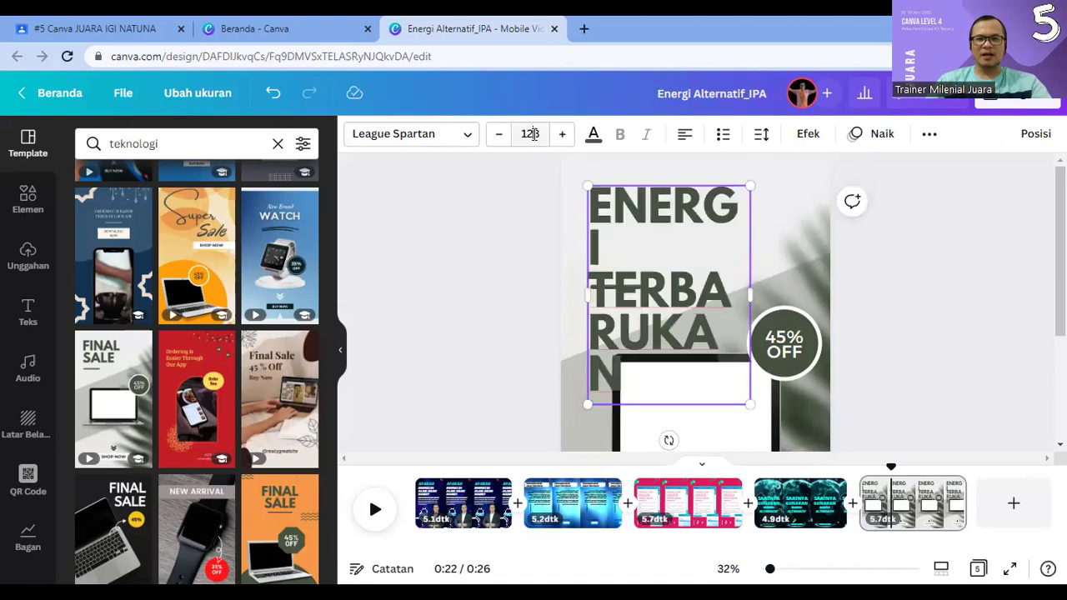
pyautogui.write('100')
pyautogui.press('Return')
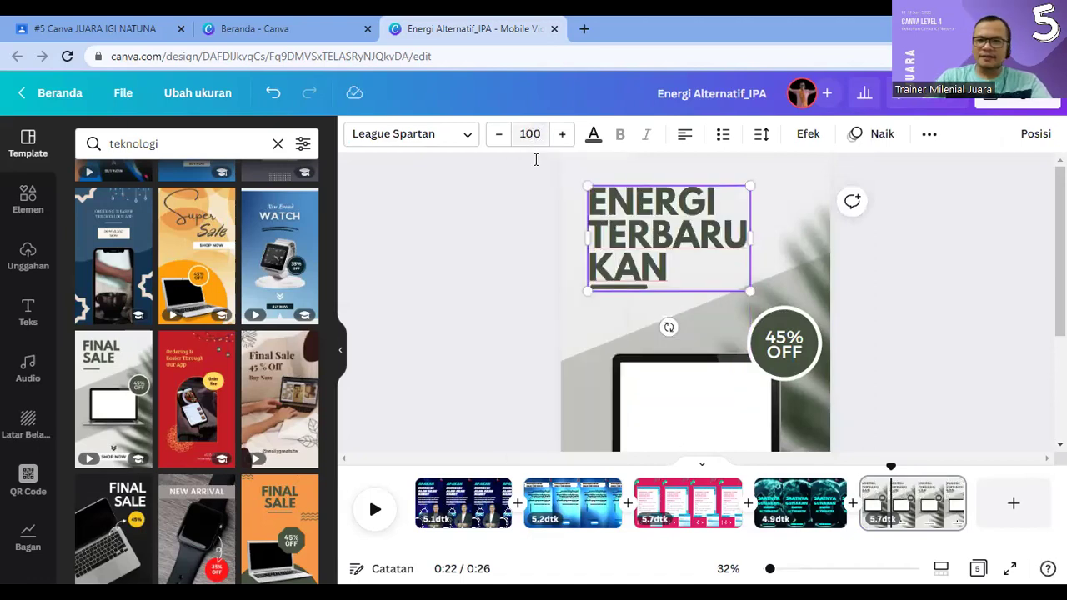
pyautogui.moveTo(750, 237); pyautogui.dragTo(829, 238)
pyautogui.click(900, 279)
pyautogui.moveTo(736, 237); pyautogui.dragTo(737, 244)
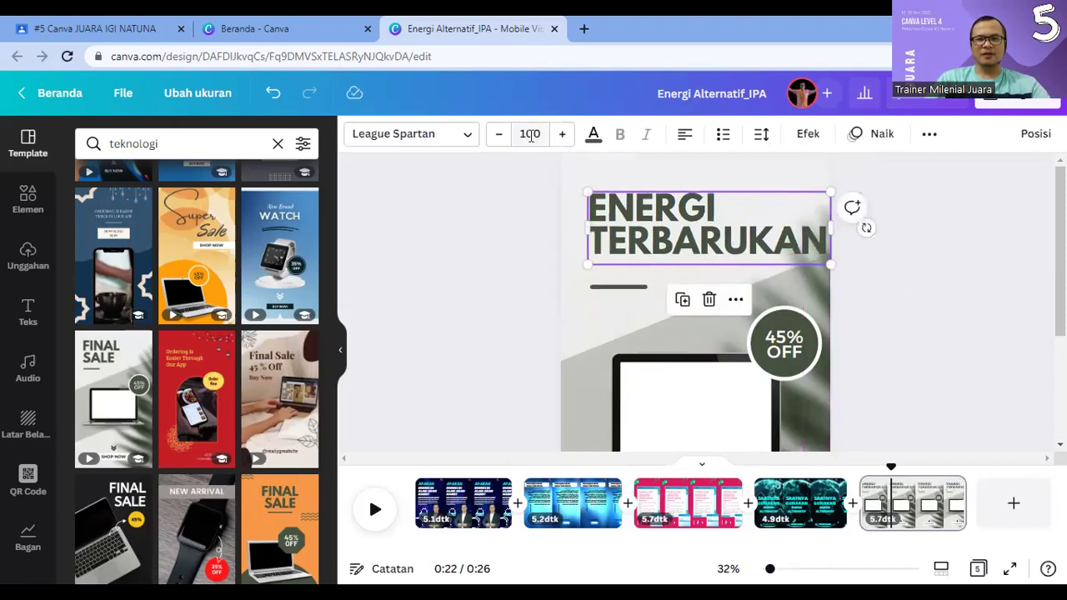
# Step: Reduce the heading to font size 90, scale it down slightly further, and move it down closer to the short line
pyautogui.click(531, 135)
pyautogui.write('90')
pyautogui.press('Return')
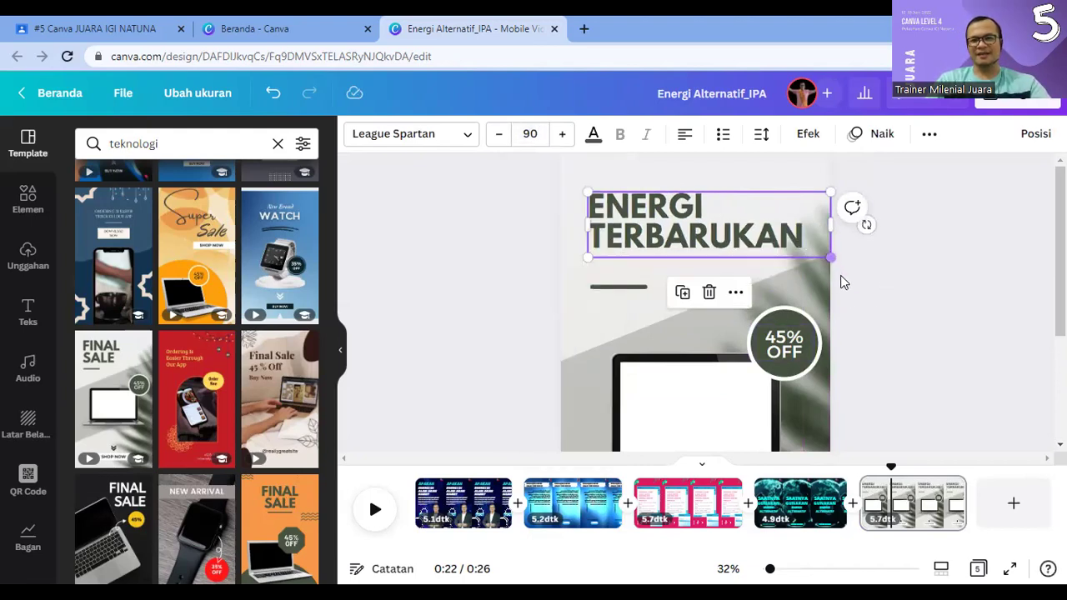
pyautogui.moveTo(830, 257); pyautogui.dragTo(789, 246)
pyautogui.click(919, 301)
pyautogui.moveTo(681, 218); pyautogui.dragTo(678, 239)
pyautogui.click(931, 330)
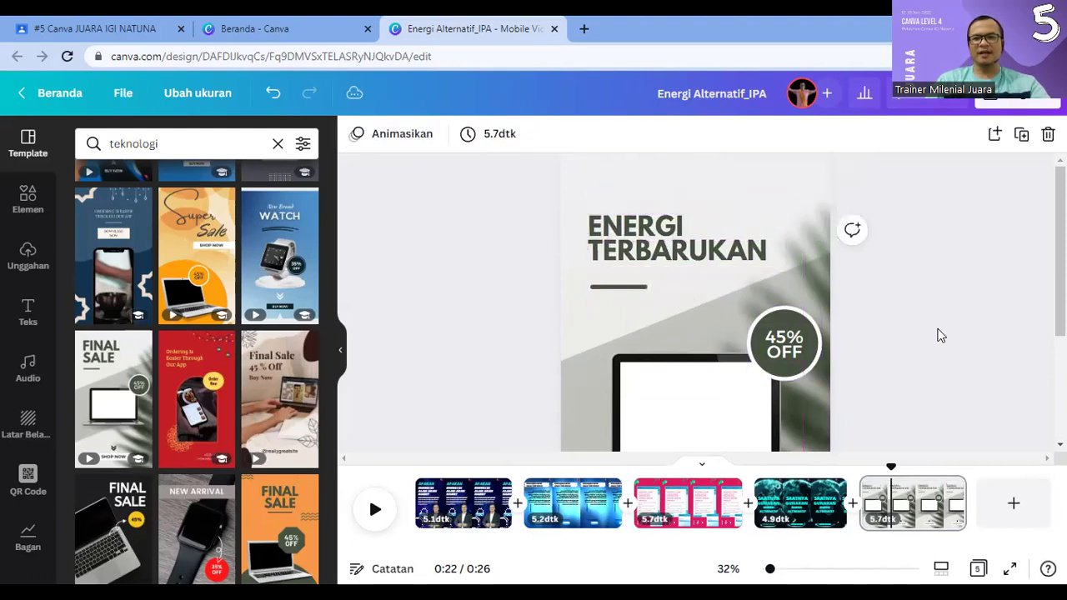
# Step: Enlarge the laptop image to nearly the page width, centre it horizontally, and nudge it slightly up
pyautogui.scroll(-3, 929, 329)
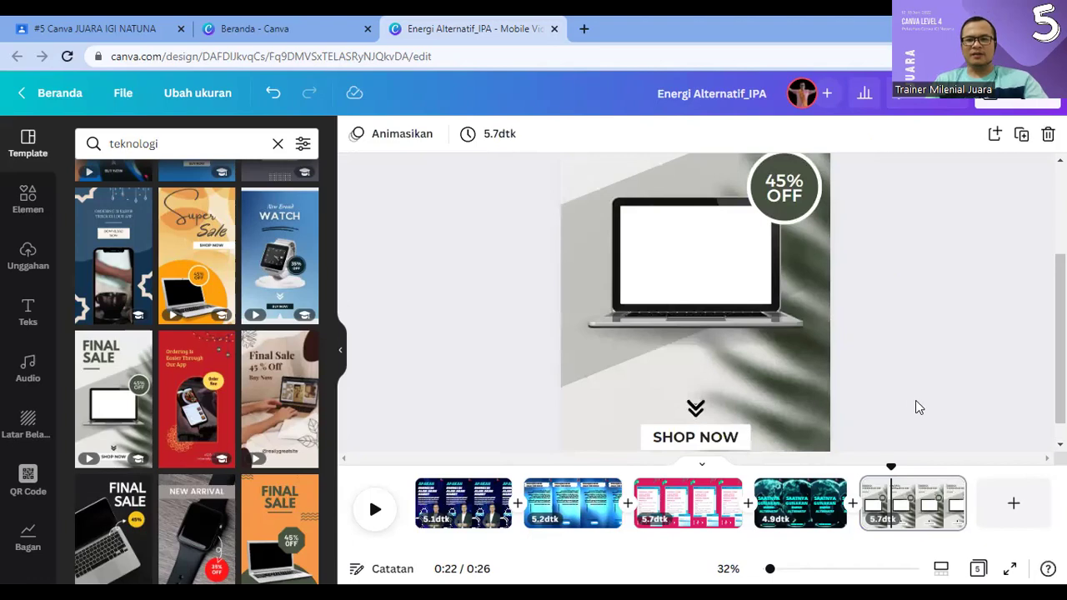
pyautogui.scroll(3, 907, 393)
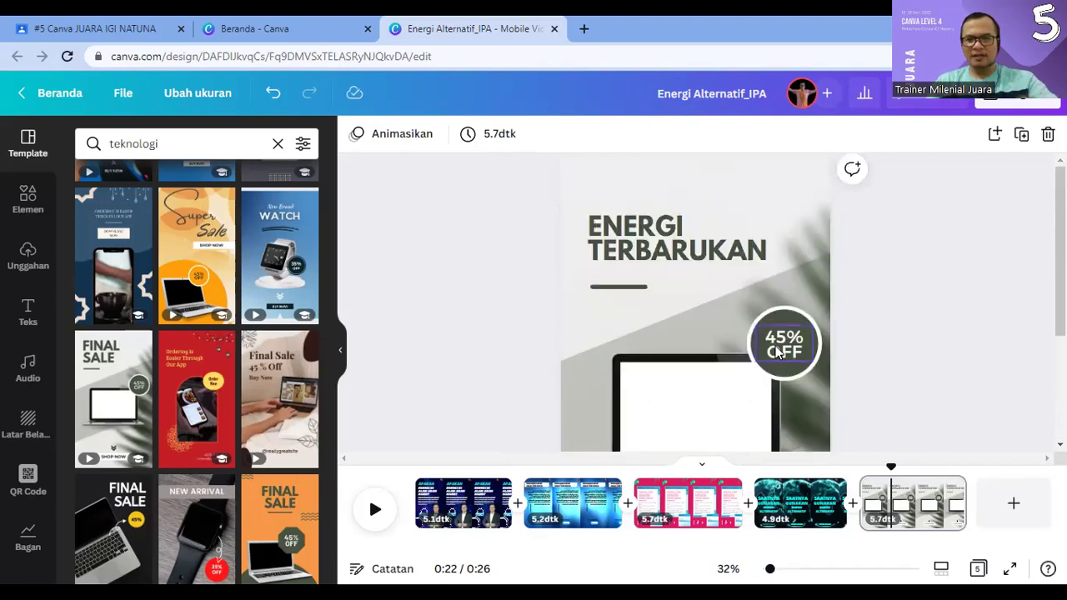
pyautogui.scroll(-3, 769, 381)
pyautogui.click(724, 252)
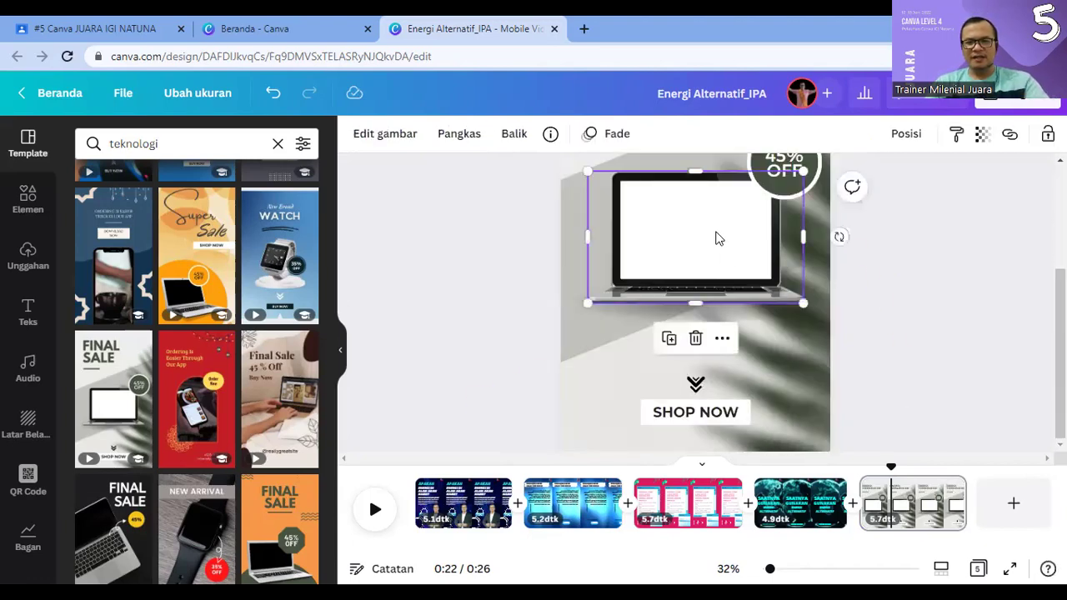
pyautogui.moveTo(803, 303); pyautogui.dragTo(821, 328)
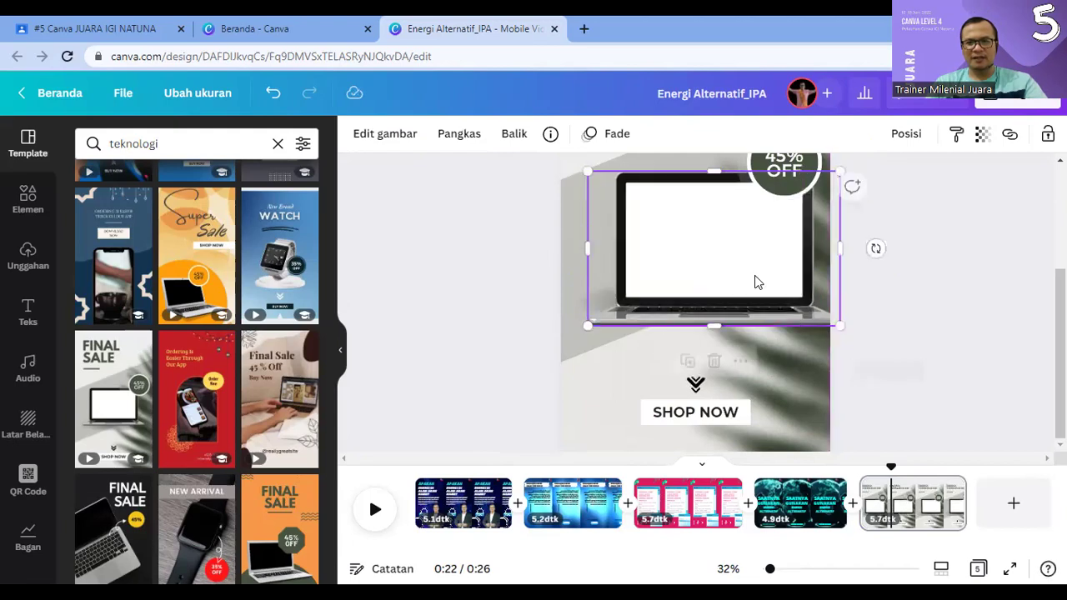
pyautogui.moveTo(737, 279); pyautogui.dragTo(737, 283)
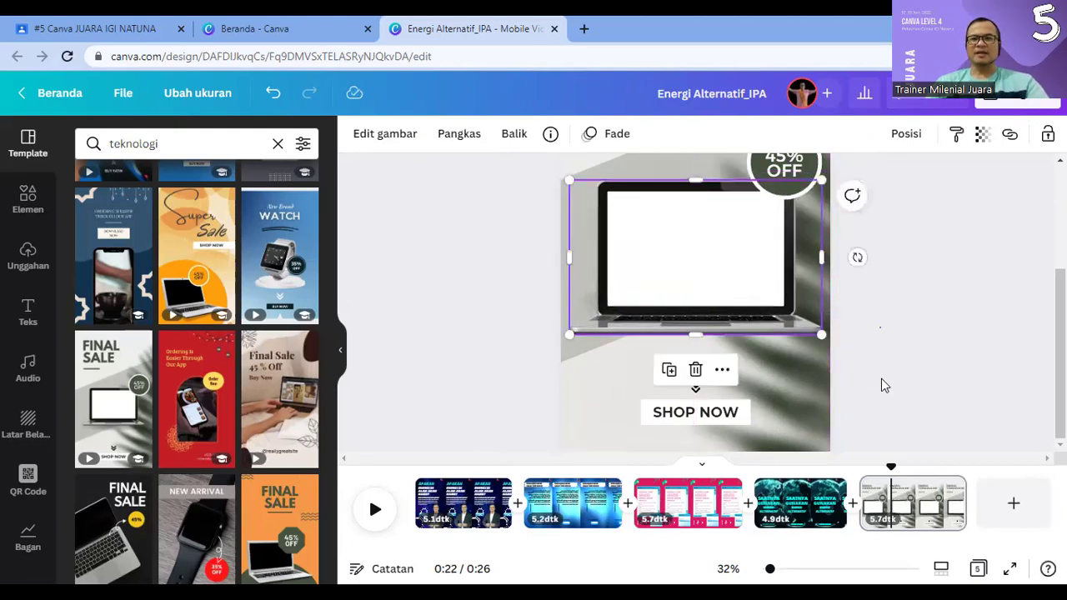
pyautogui.click(881, 378)
pyautogui.scroll(2, 881, 378)
pyautogui.moveTo(696, 375); pyautogui.dragTo(755, 369)
pyautogui.scroll(-1, 892, 386)
pyautogui.click(936, 334)
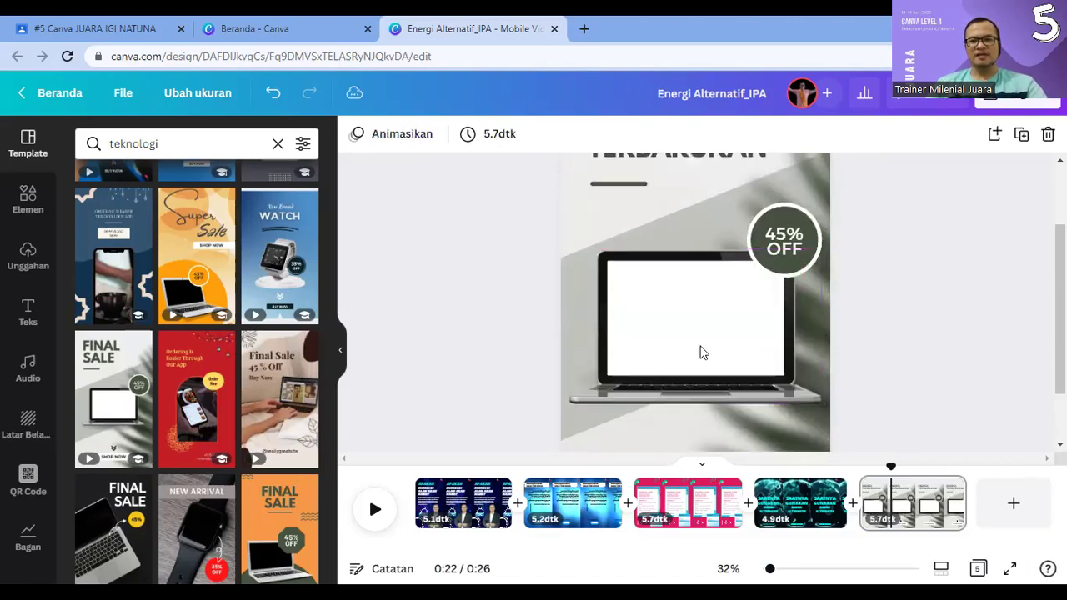
# Step: Add a body text box over the laptop screen and paste in the copied paragraph beginning "Energi terbarukan seperti energi tenaga surya"
pyautogui.click(30, 313)
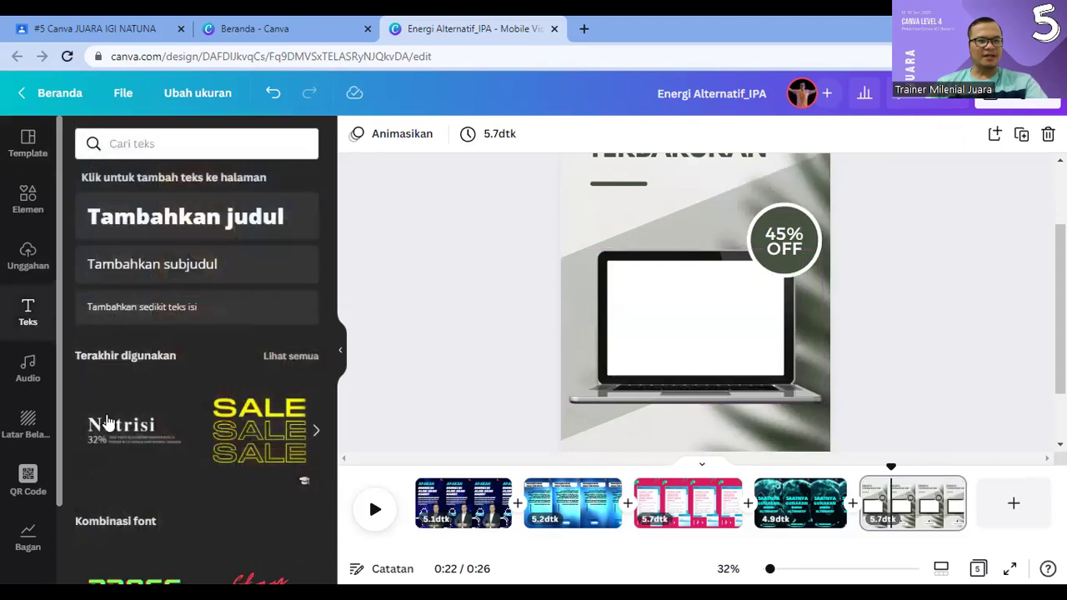
pyautogui.moveTo(176, 317); pyautogui.dragTo(597, 311)
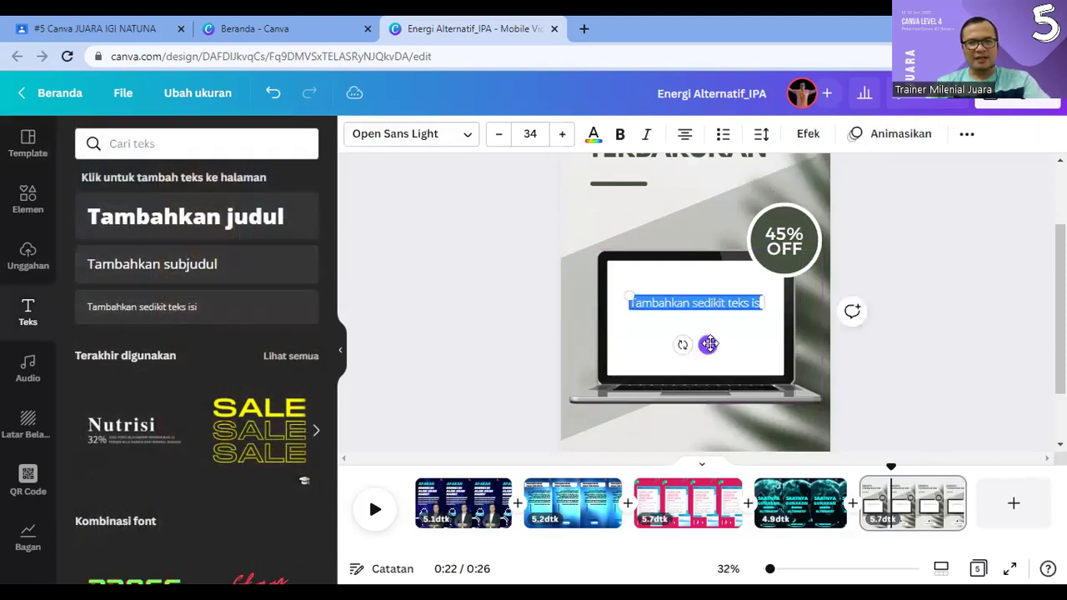
pyautogui.click(708, 344)
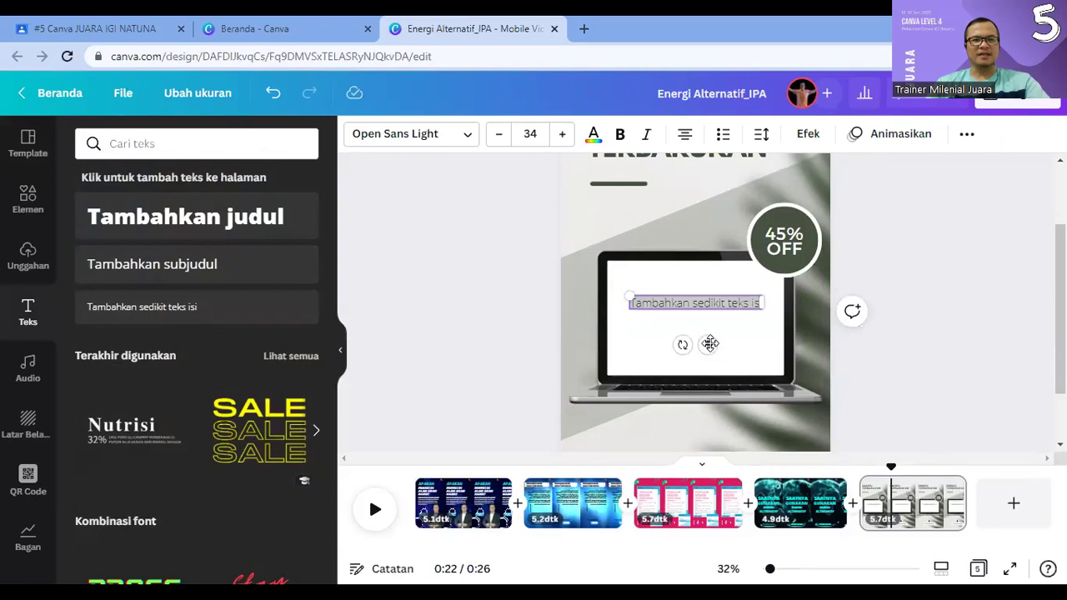
pyautogui.hotkey('ctrl', 'v')
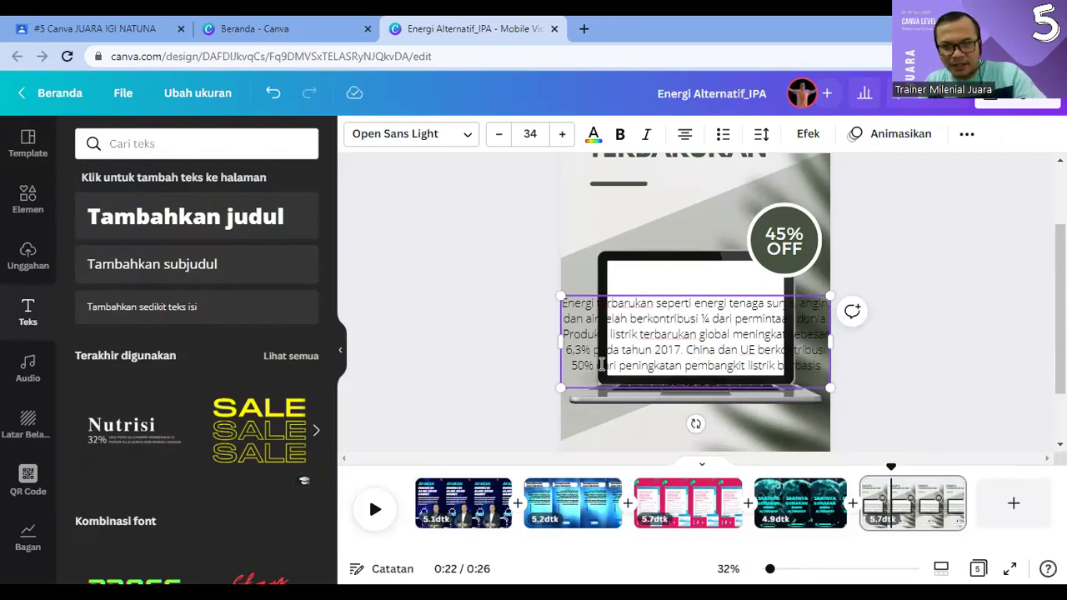
# Step: Delete the pasted text from "Produksi listrik terbarukan global" to the end, keeping only the first sentence
pyautogui.moveTo(565, 334); pyautogui.dragTo(830, 381)
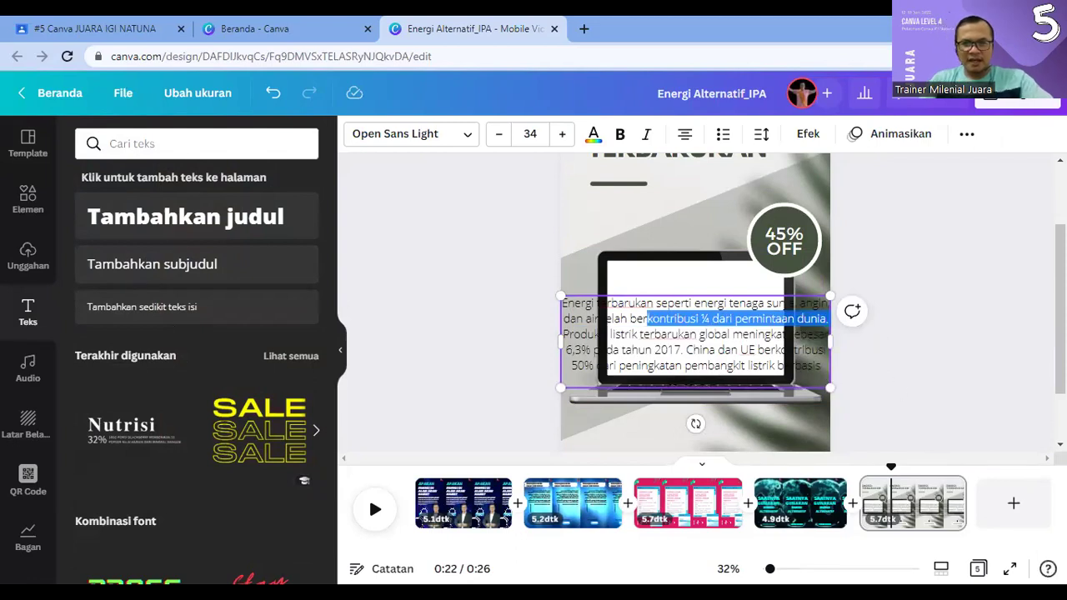
pyautogui.click(678, 353)
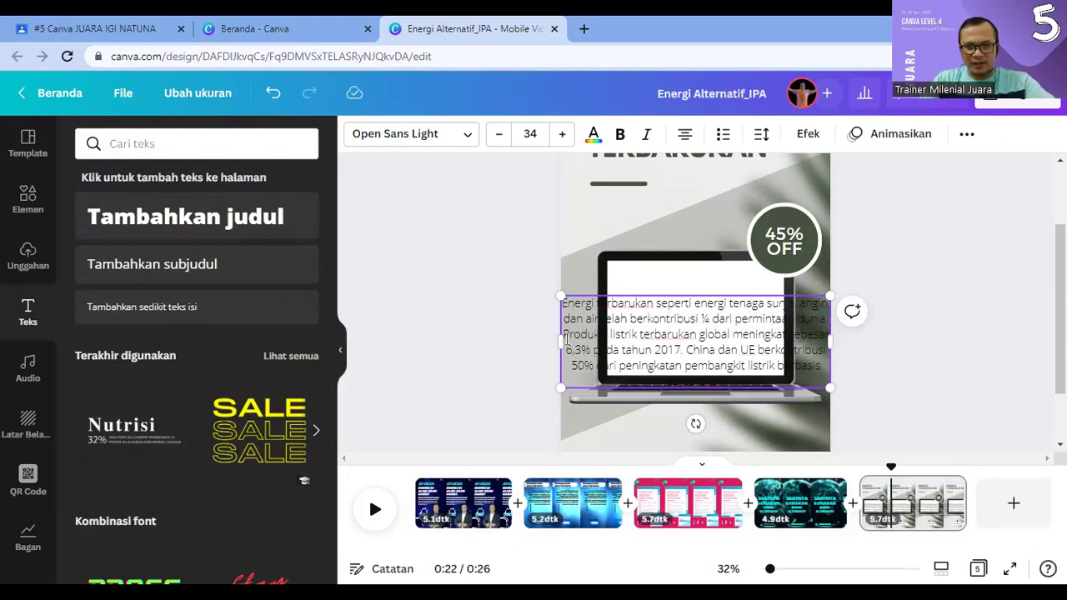
pyautogui.tripleClick(784, 377)
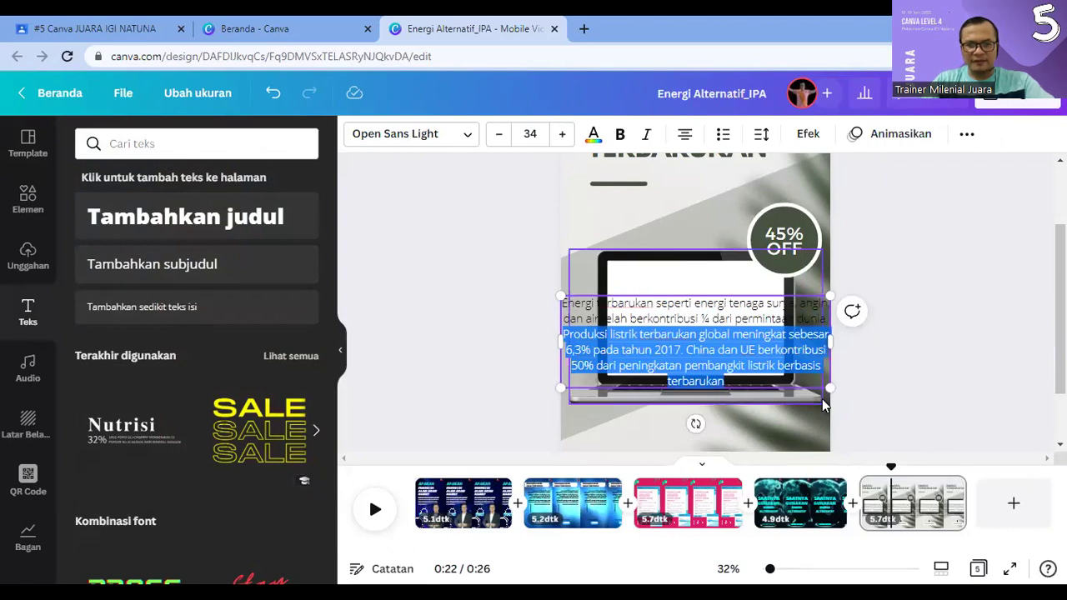
pyautogui.press('BackSpace')
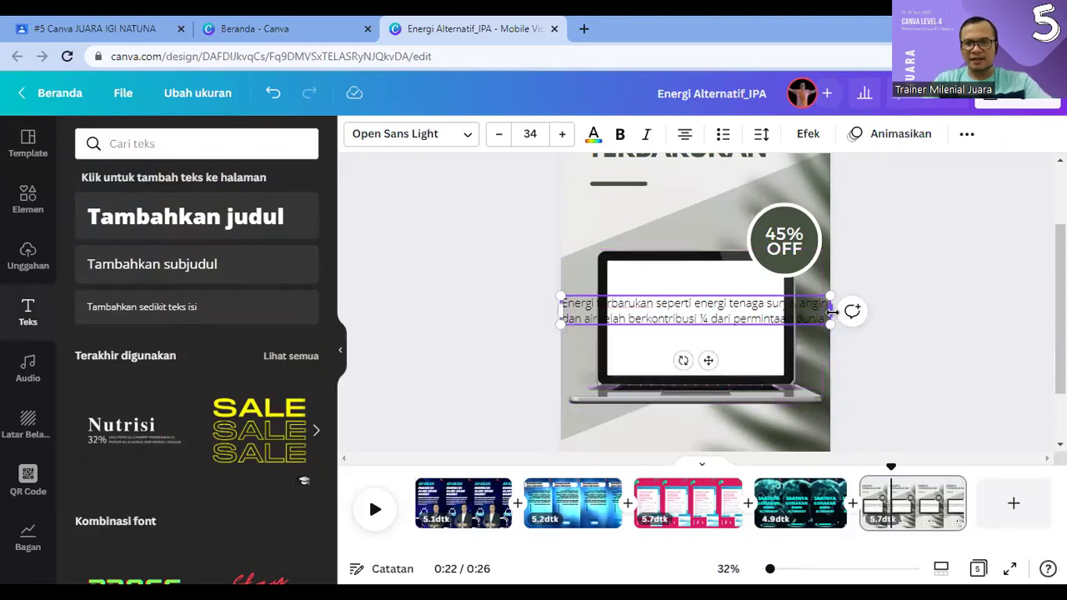
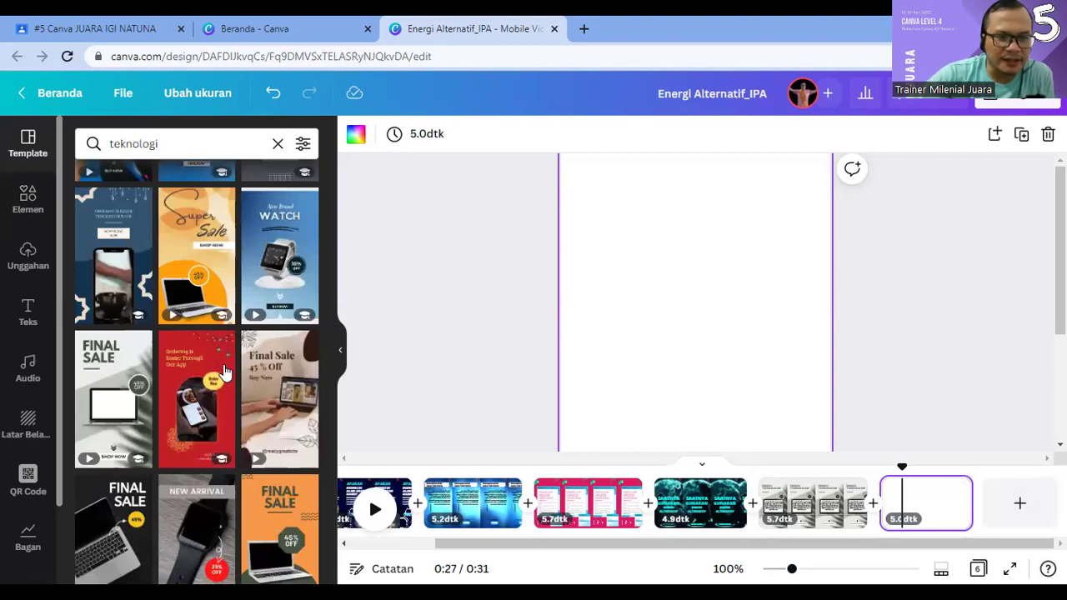
# Step: Apply the dark green live webinar template about future AI technology, with the man in a suit, to the blank sixth page
pyautogui.scroll(-3, 223, 371)
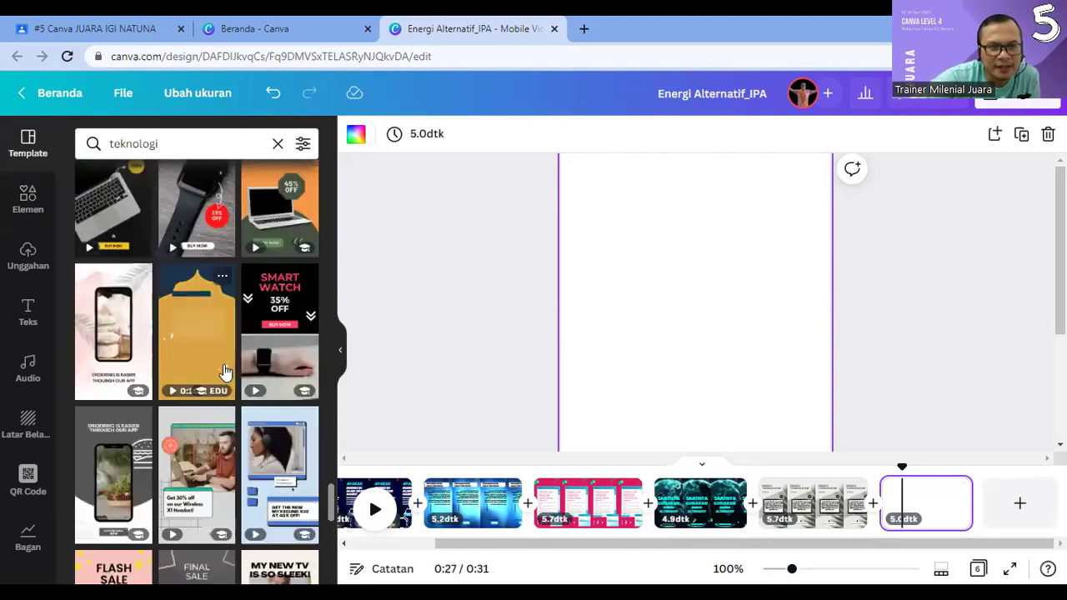
pyautogui.scroll(-3, 223, 371)
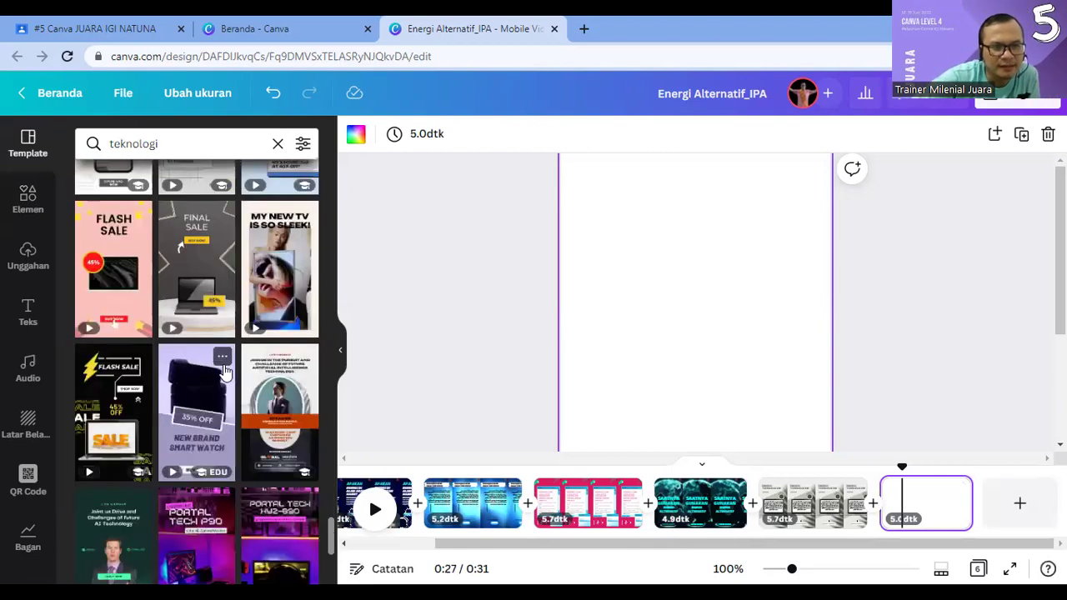
pyautogui.scroll(-3, 223, 371)
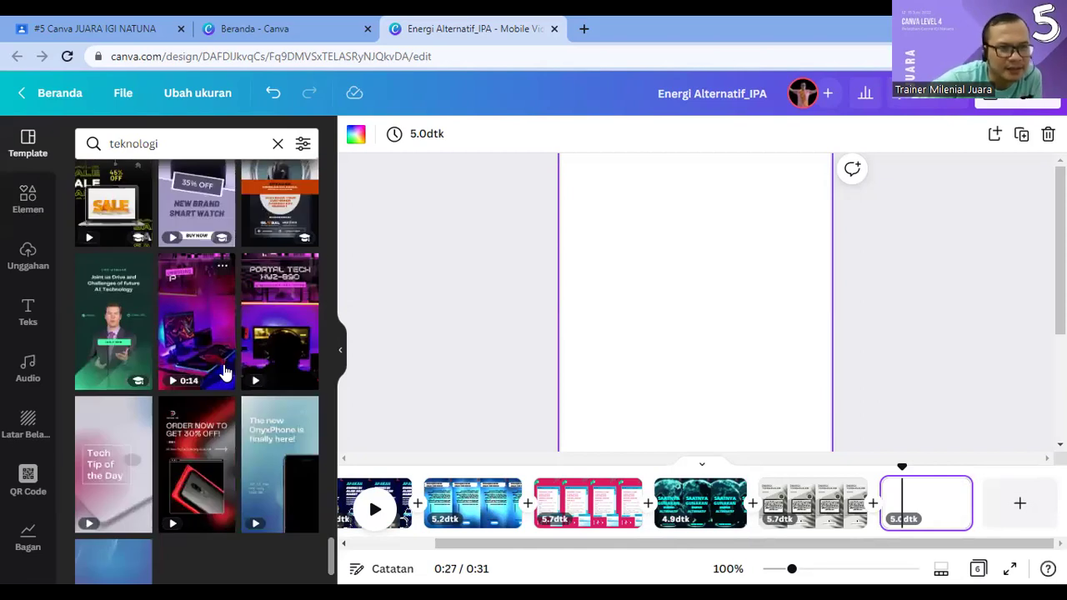
pyautogui.scroll(-2, 224, 371)
pyautogui.scroll(1, 101, 304)
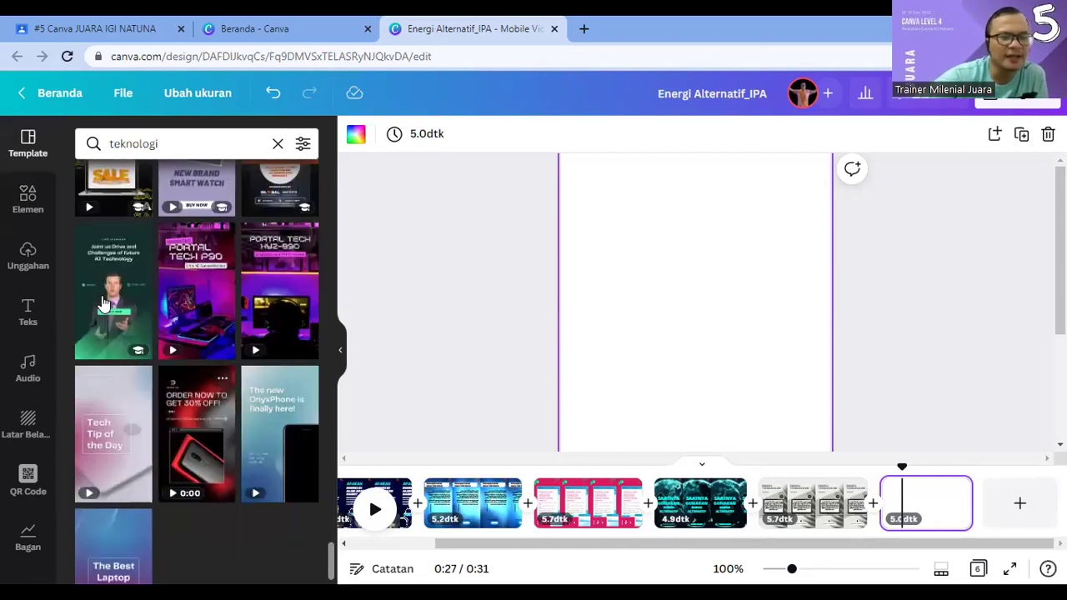
pyautogui.click(104, 304)
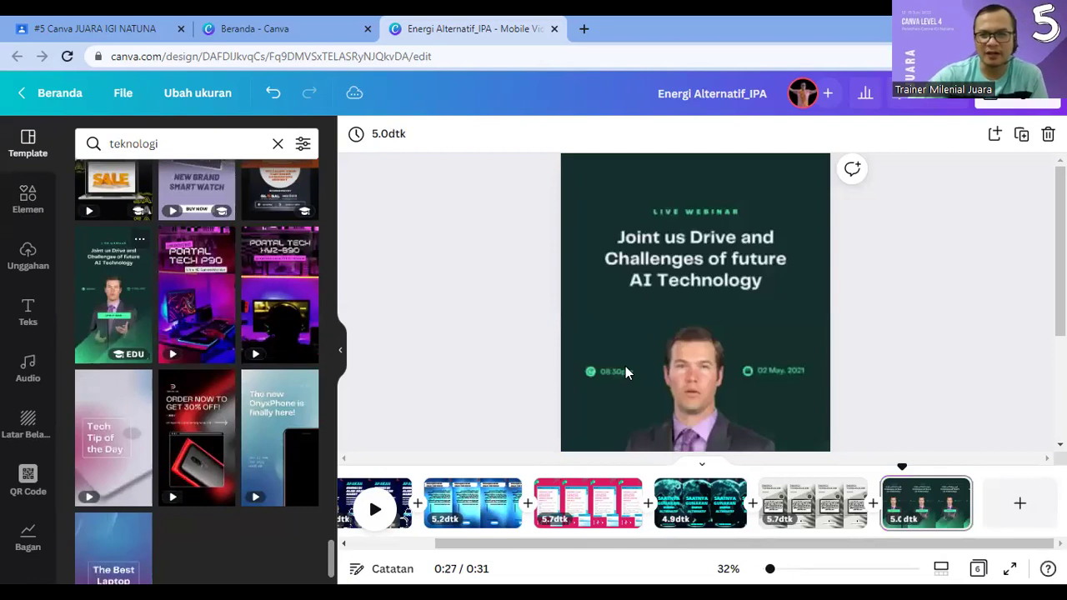
pyautogui.click(711, 384)
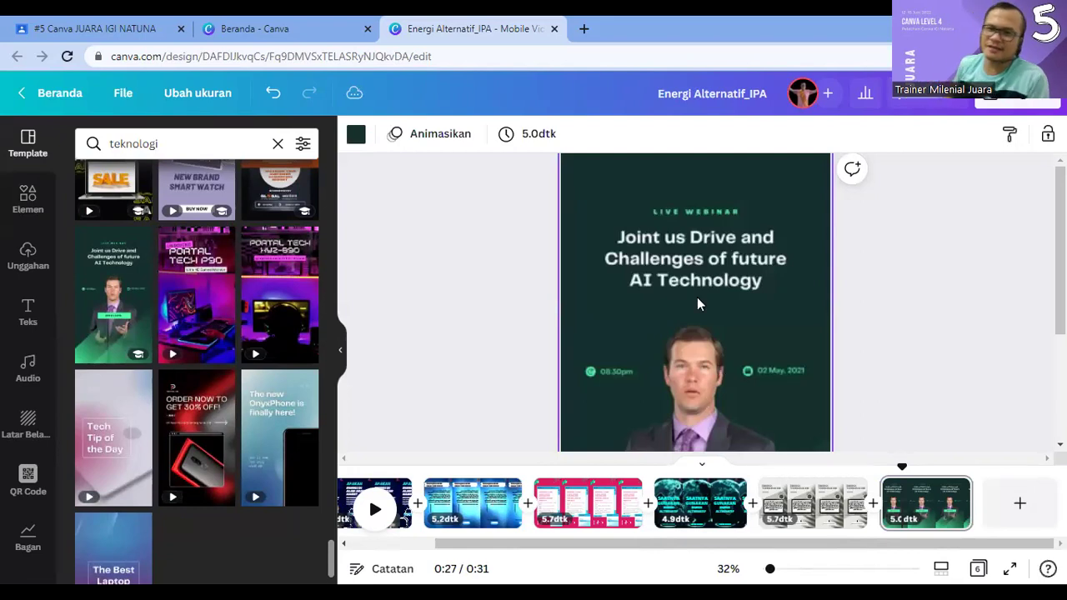
pyautogui.scroll(-3, 696, 297)
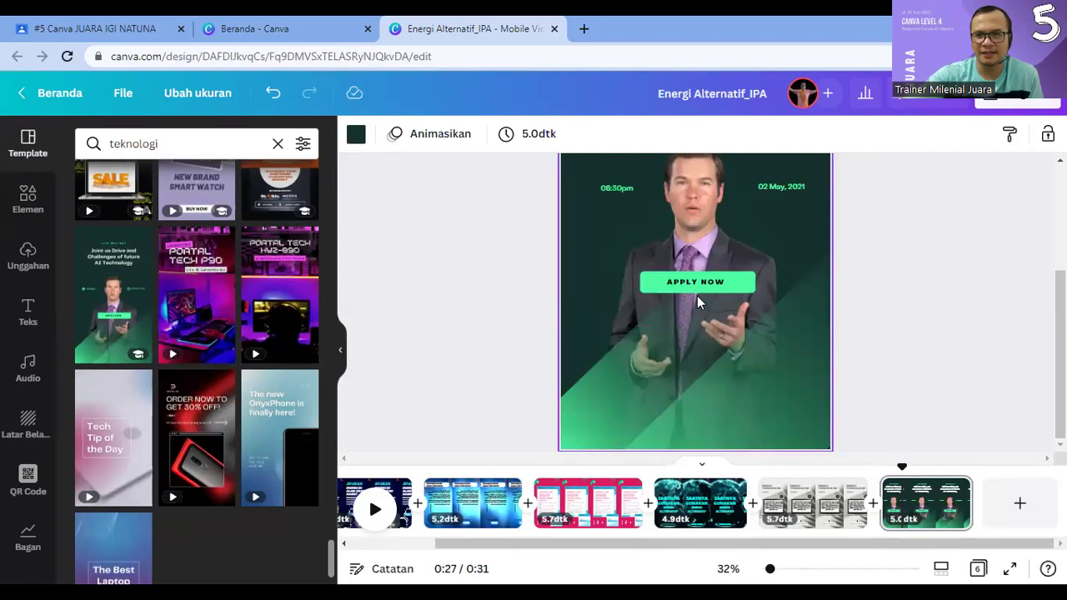
pyautogui.scroll(3, 699, 284)
# Step: Replace the page's main heading with "Mari beralih ke Energi Alternatif"
pyautogui.click(701, 269)
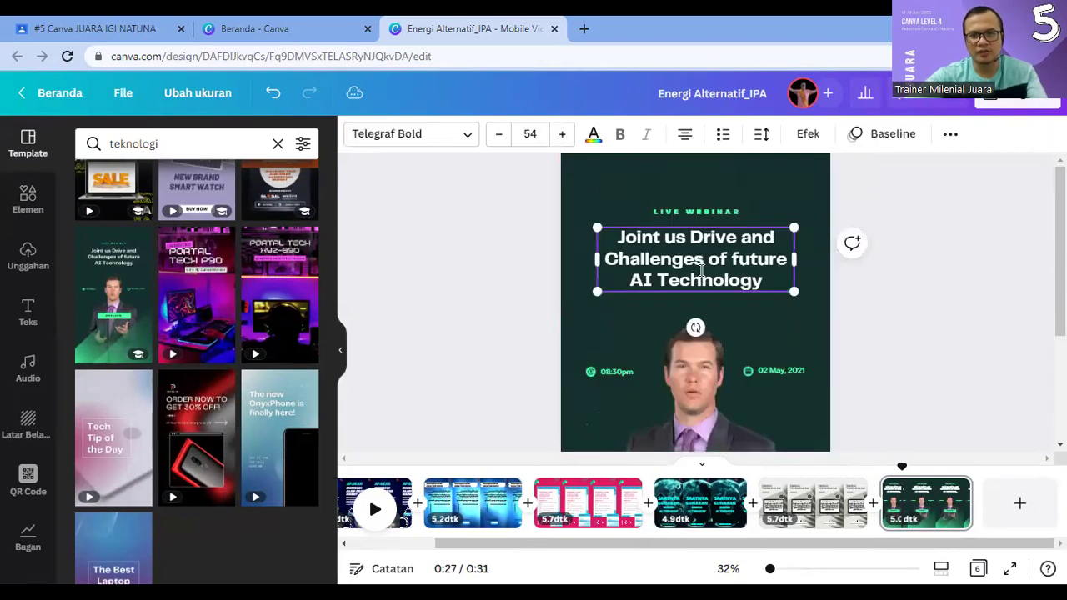
pyautogui.click(701, 268)
pyautogui.write('Mari beralih ke Energi Alternatif')
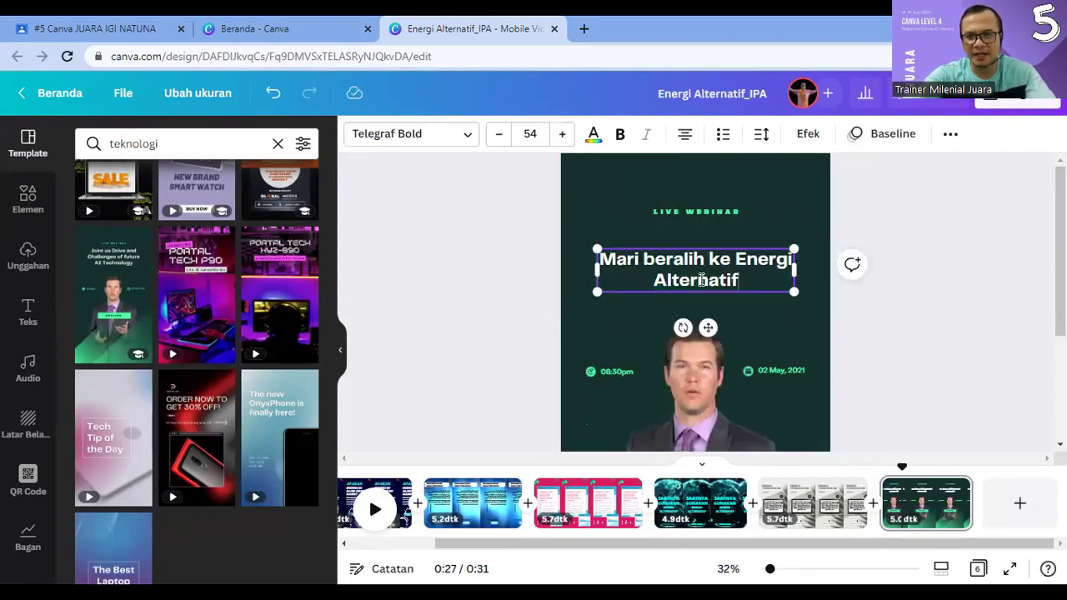
# Step: Enlarge the whole heading's font size until its two lines fill the width of the text box
pyautogui.hotkey('ctrl', 'a')
pyautogui.click(563, 134)
pyautogui.click(562, 135)
pyautogui.click(563, 134)
pyautogui.click(562, 136)
pyautogui.click(563, 136)
pyautogui.click(562, 136)
pyautogui.click(563, 135)
pyautogui.click(562, 136)
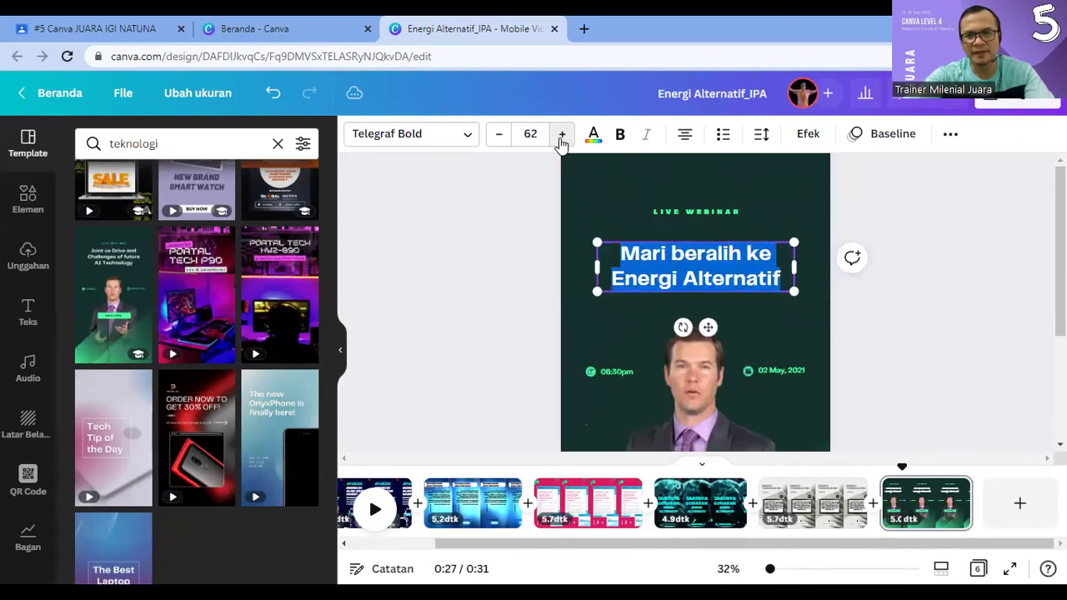
pyautogui.click(563, 135)
pyautogui.click(562, 136)
pyautogui.click(563, 135)
pyautogui.click(562, 136)
pyautogui.click(562, 136)
pyautogui.click(563, 136)
pyautogui.click(563, 136)
pyautogui.click(563, 136)
pyautogui.click(563, 136)
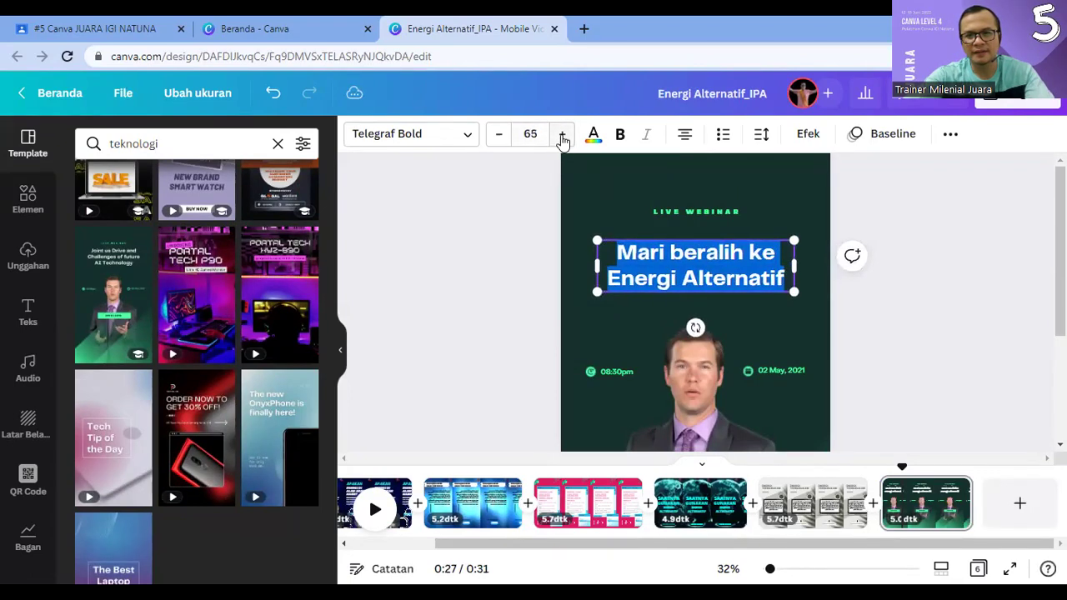
# Step: Replace the small green "LIVE WEBINAR" line above the heading with "FOR BETTER LIFE"
pyautogui.click(688, 210)
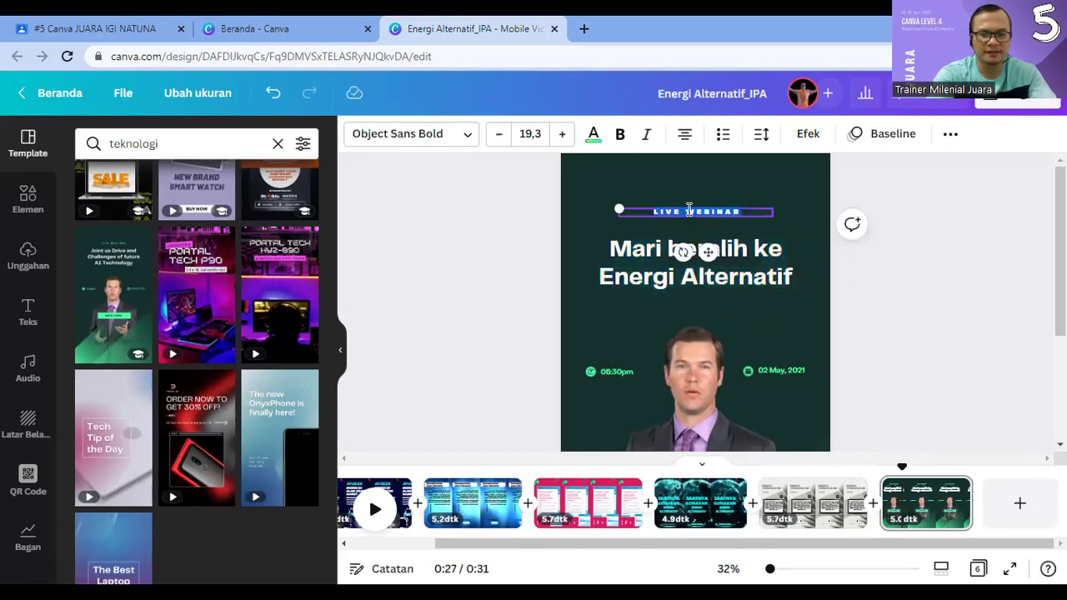
pyautogui.doubleClick(688, 210)
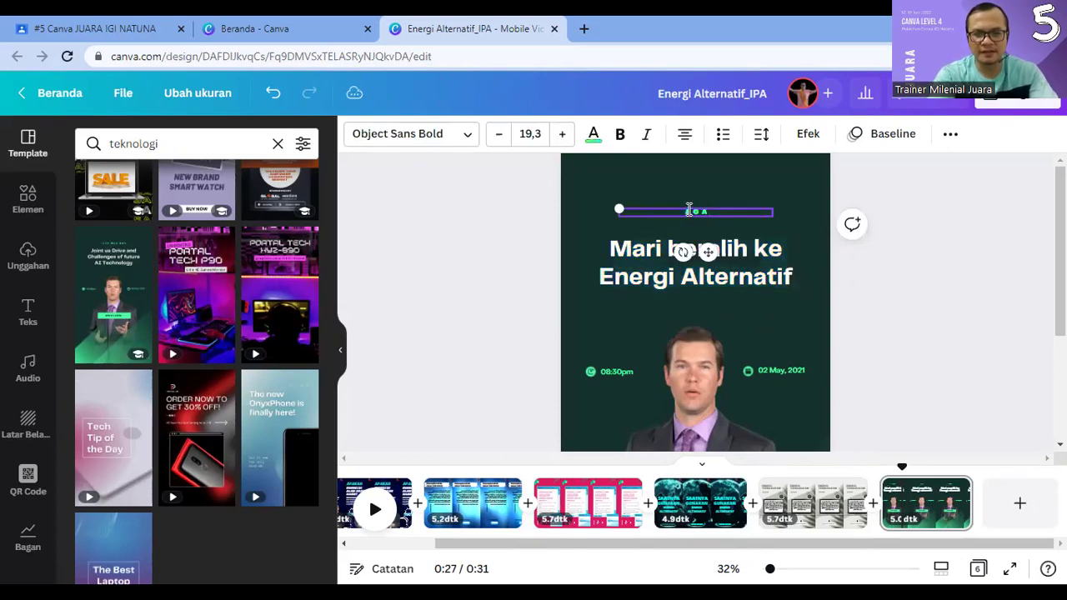
pyautogui.write('FOR BET')
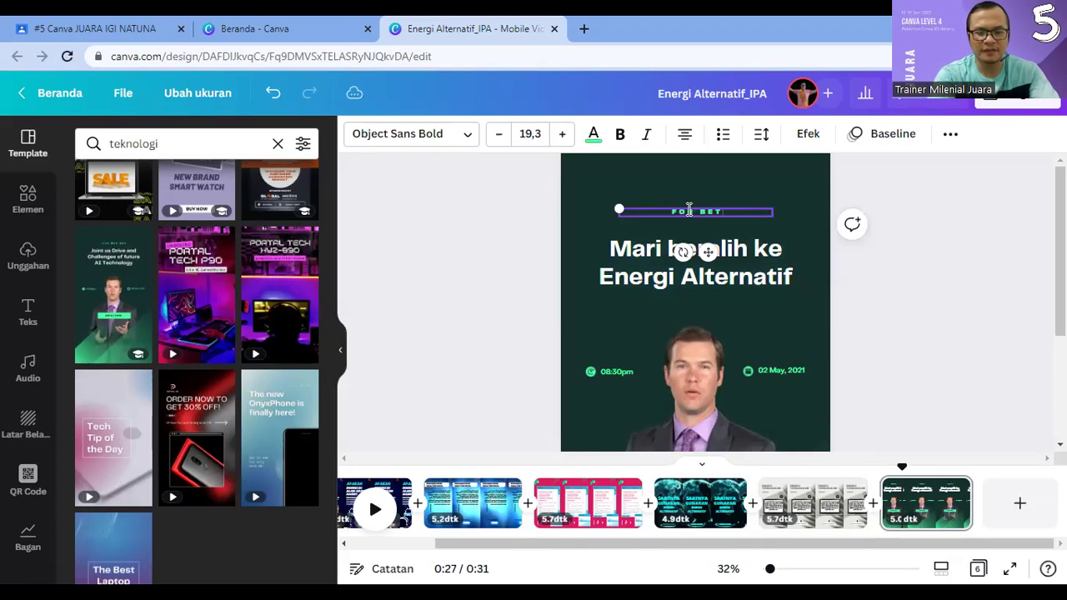
pyautogui.write('TER LIFE')
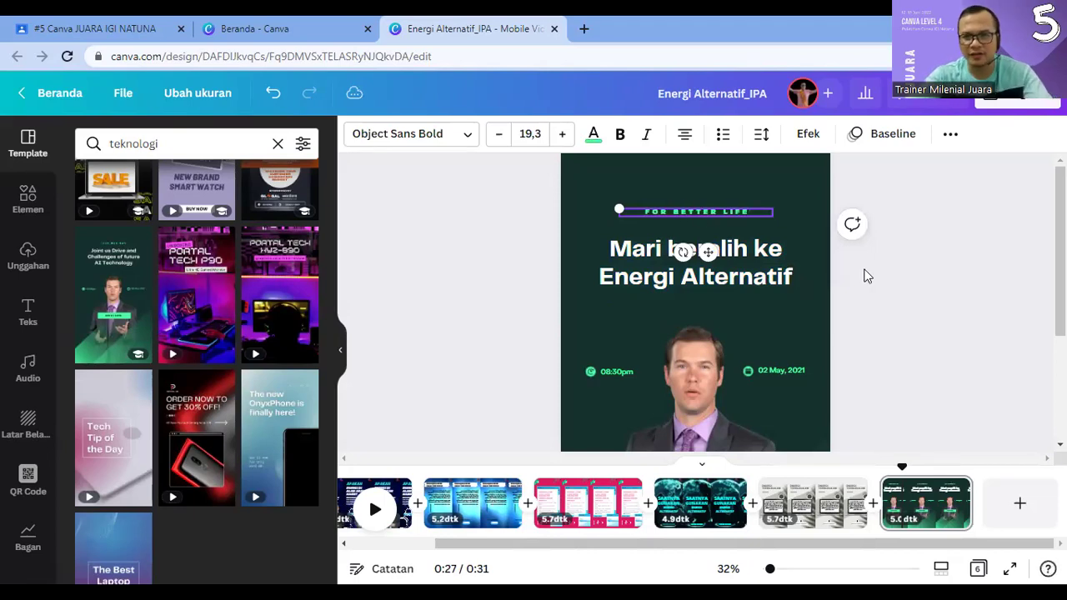
pyautogui.click(753, 320)
# Step: Delete the date and time texts with their icons on both sides of the man
pyautogui.scroll(-2, 763, 275)
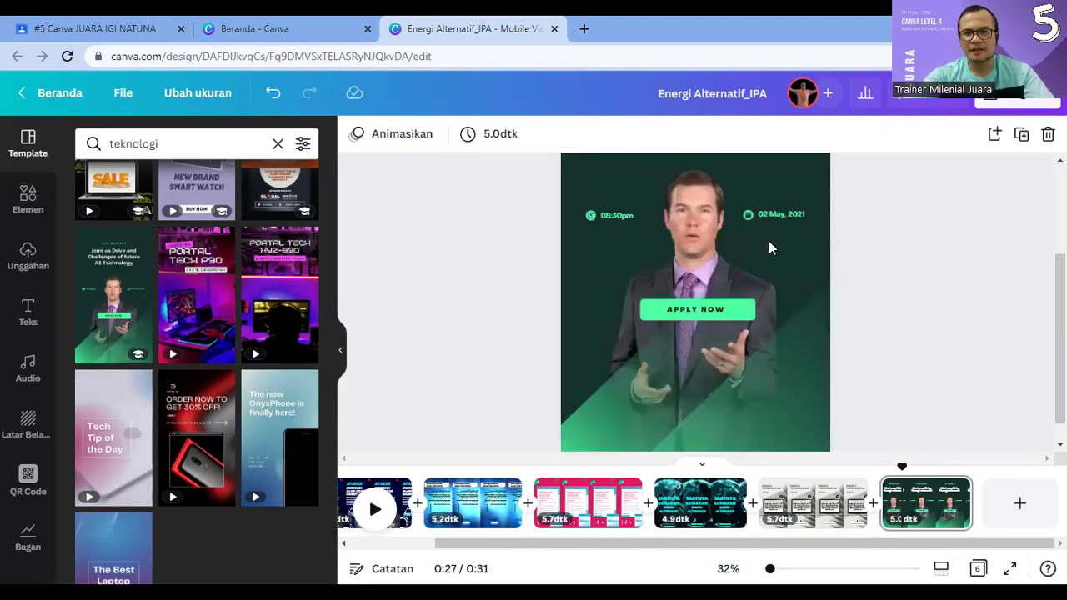
pyautogui.click(786, 216)
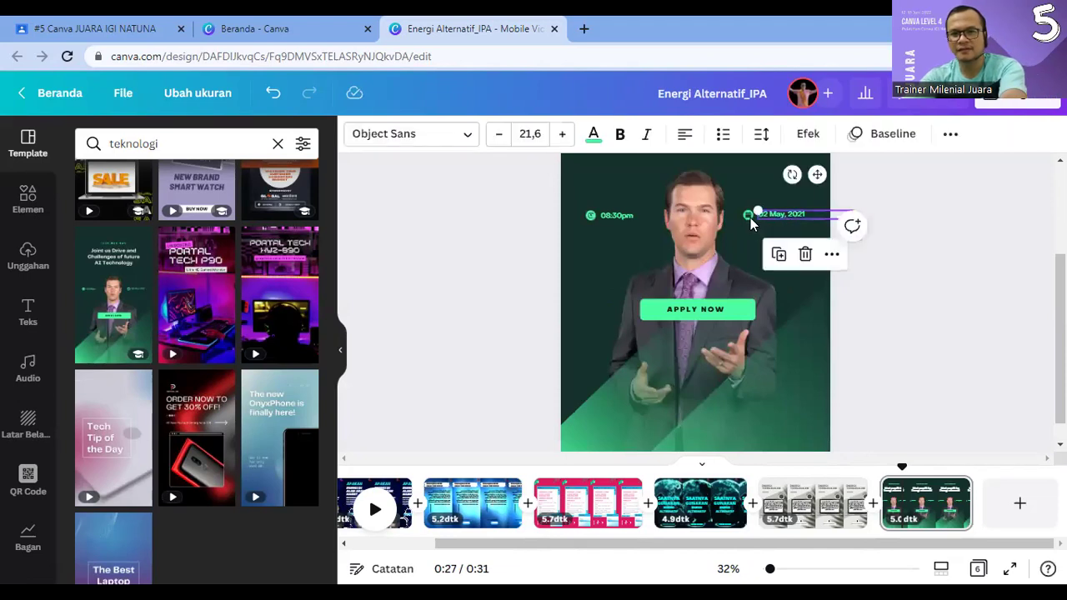
pyautogui.press('Delete')
pyautogui.click(748, 215)
pyautogui.keyDown('shift'); pyautogui.click(617, 219); pyautogui.keyUp('shift')
pyautogui.press('Delete')
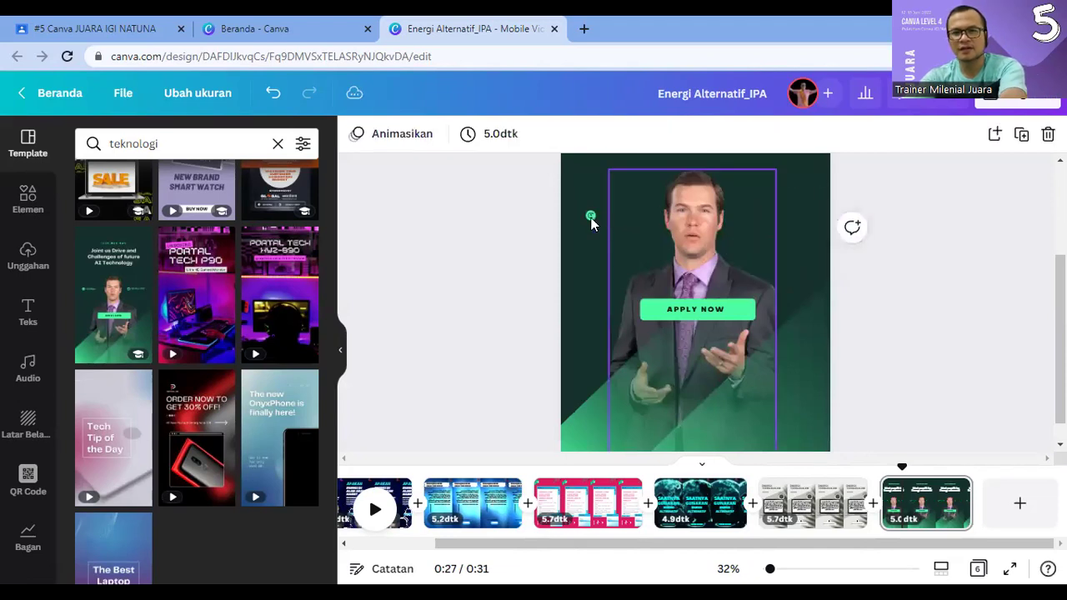
pyautogui.scroll(-1, 989, 321)
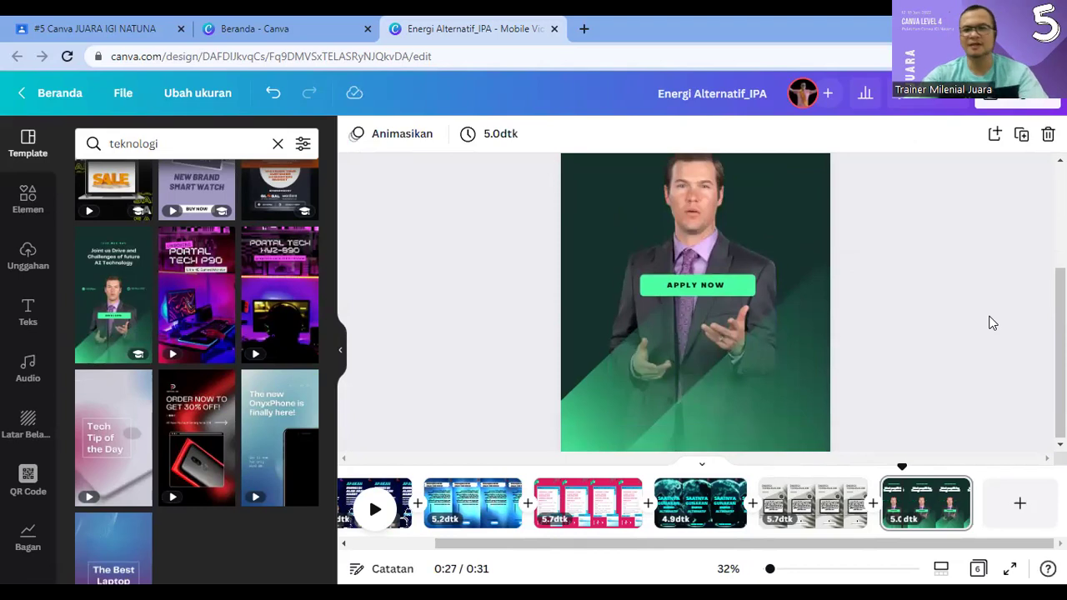
# Step: Replace the "APPLY NOW" label on the green bar with the presenter's social media handle
pyautogui.scroll(3, 896, 313)
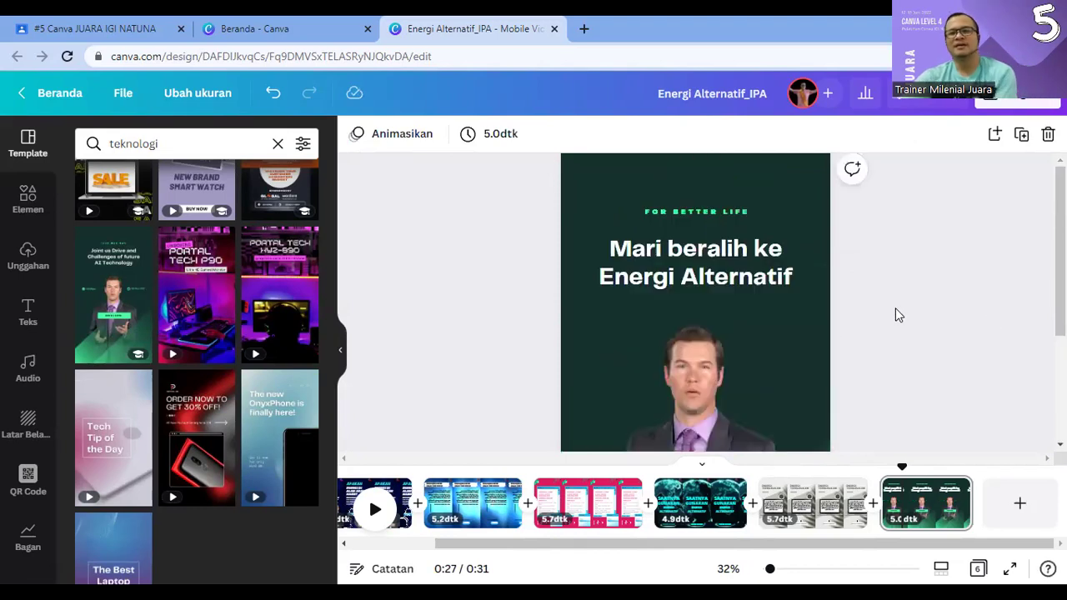
pyautogui.scroll(-3, 896, 313)
pyautogui.doubleClick(703, 289)
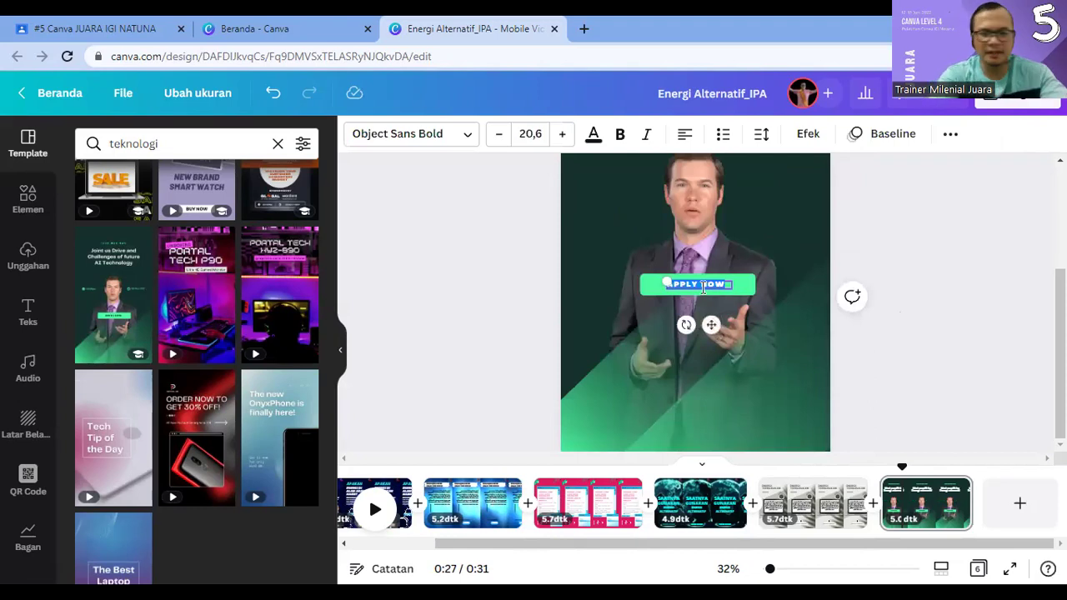
pyautogui.press('BackSpace')
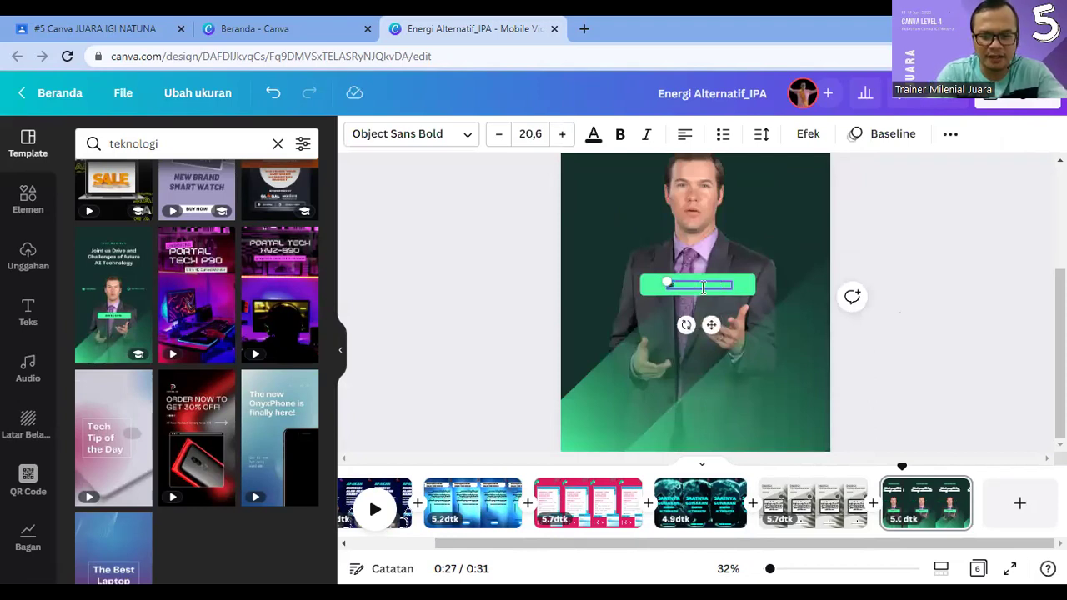
pyautogui.write('DENI')
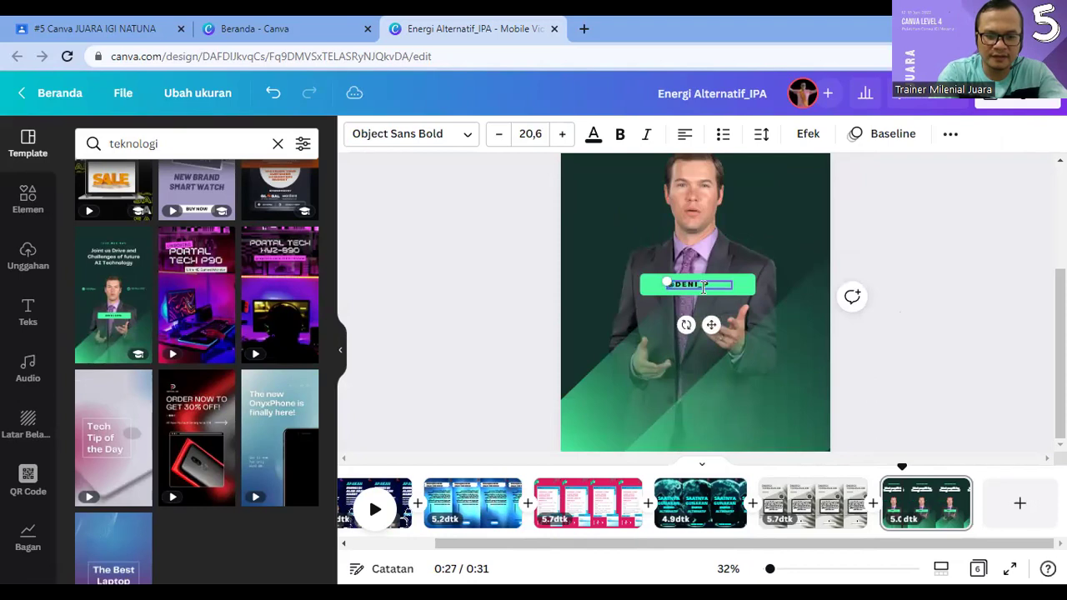
pyautogui.write(' PHYSICS')
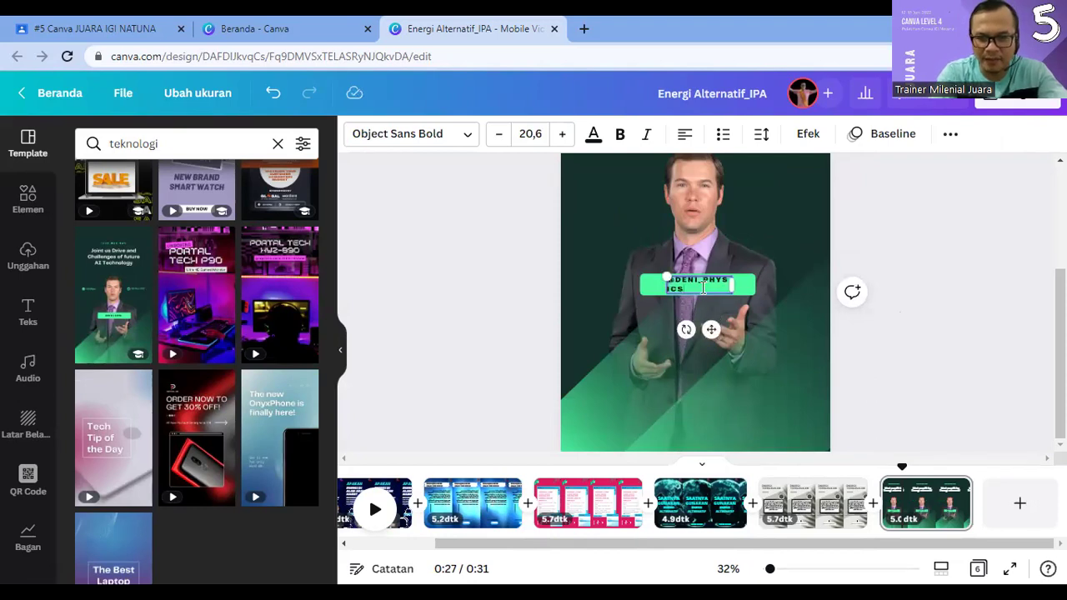
pyautogui.write(' RPHENDI')
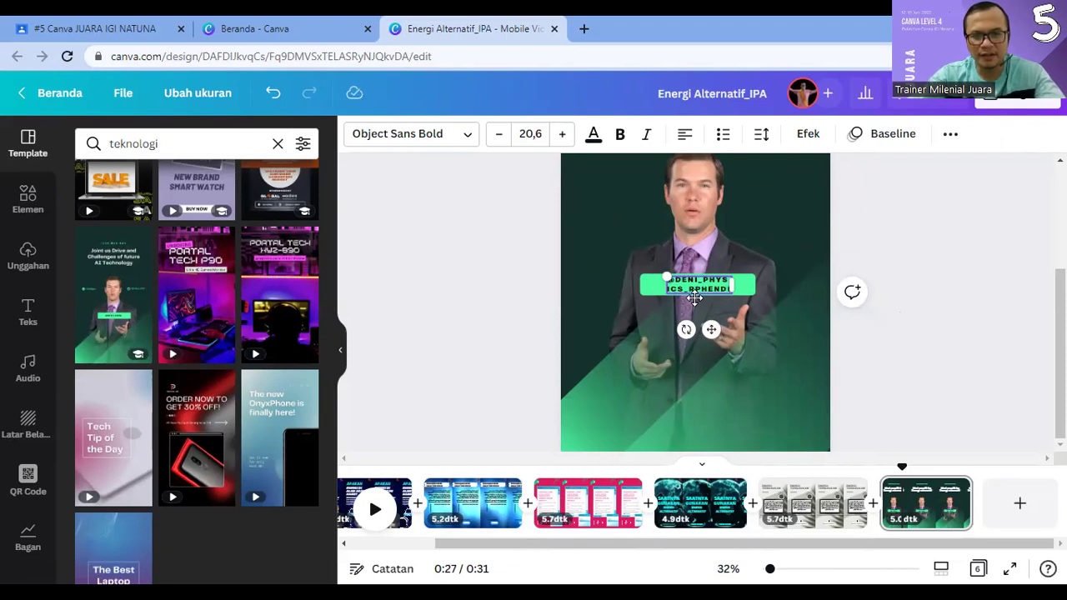
pyautogui.hotkey('ctrl', 'a')
pyautogui.write('DENI')
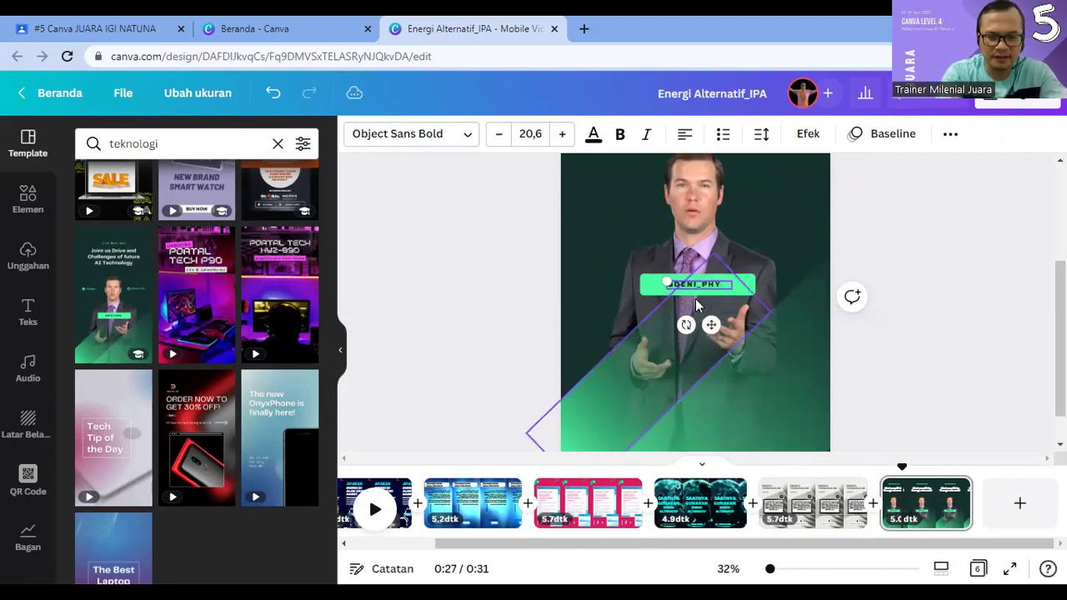
pyautogui.write(' PHYSICS RPH')
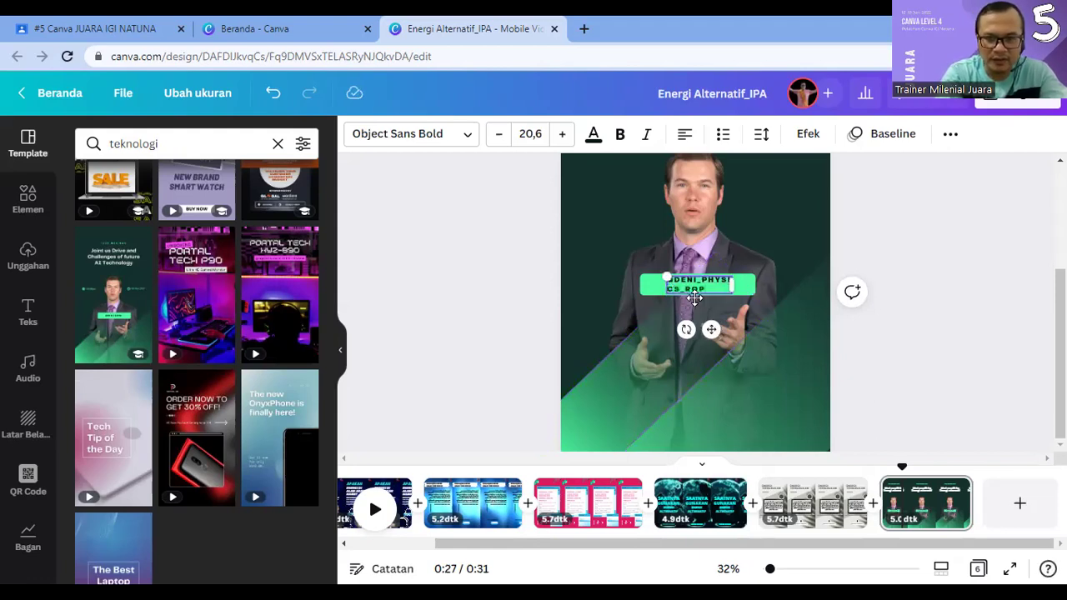
pyautogui.write('HENDI')
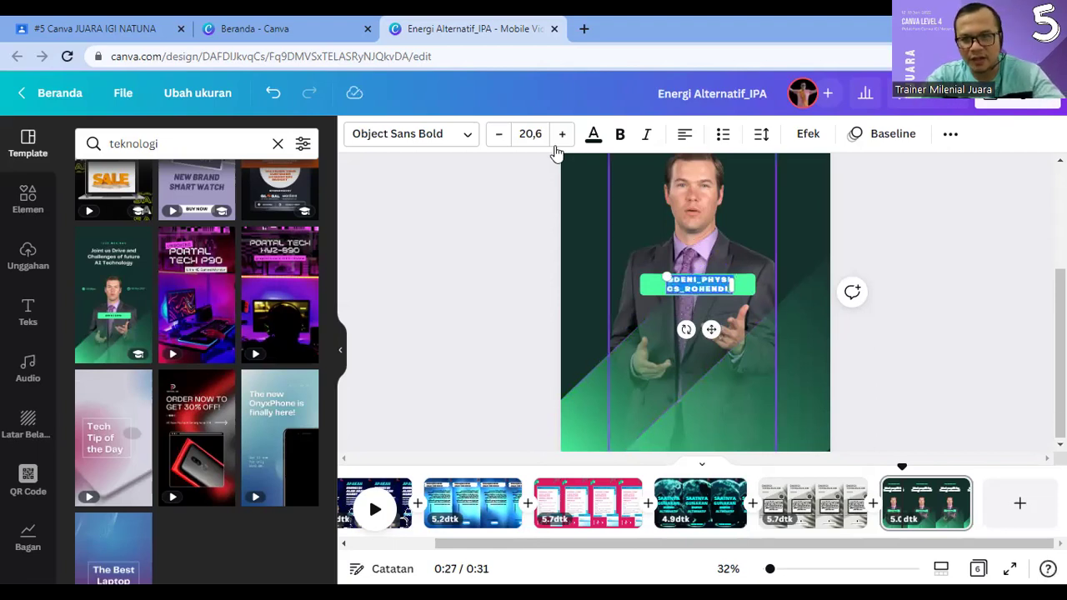
# Step: Reduce the handle text to font size 17,6 and widen its text box so it fits on one line
pyautogui.click(498, 133)
pyautogui.click(498, 134)
pyautogui.click(498, 134)
pyautogui.moveTo(734, 287); pyautogui.dragTo(783, 284)
pyautogui.click(794, 321)
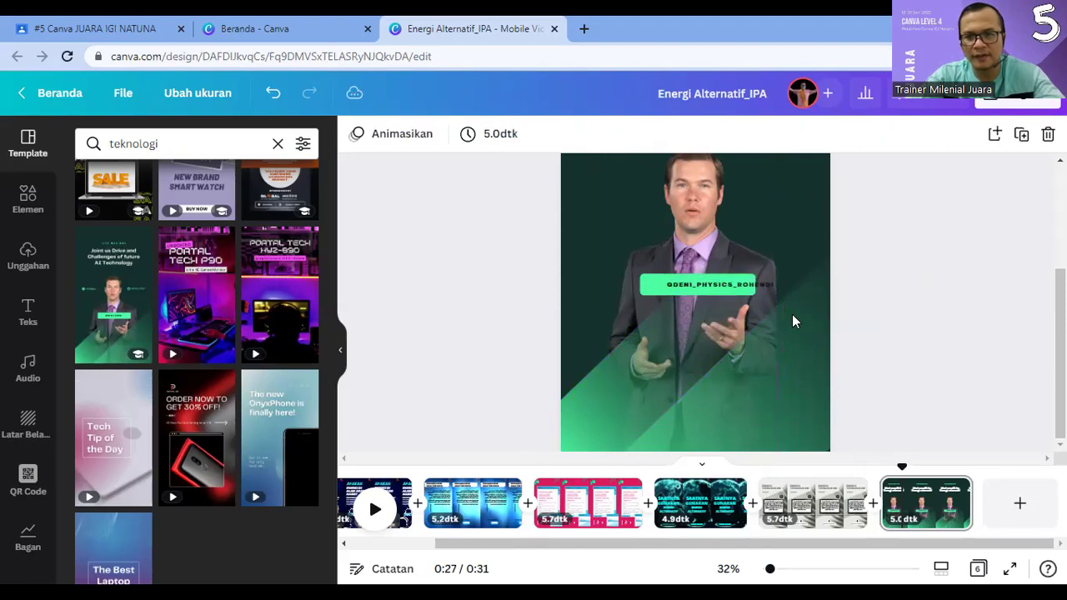
# Step: Move the handle text so it sits centred within the green bar
pyautogui.click(716, 285)
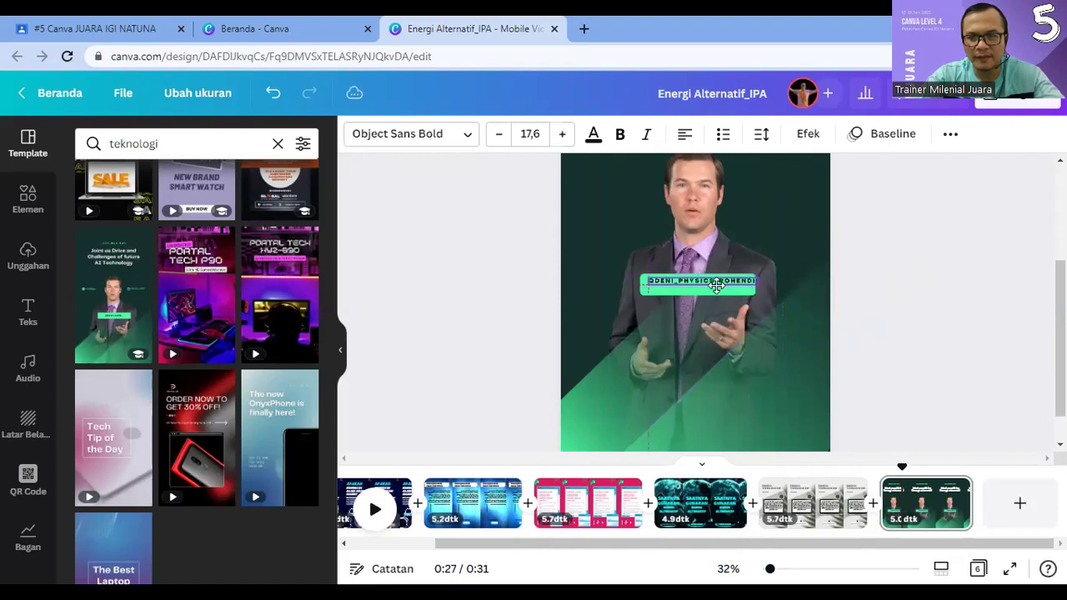
pyautogui.doubleClick(716, 286)
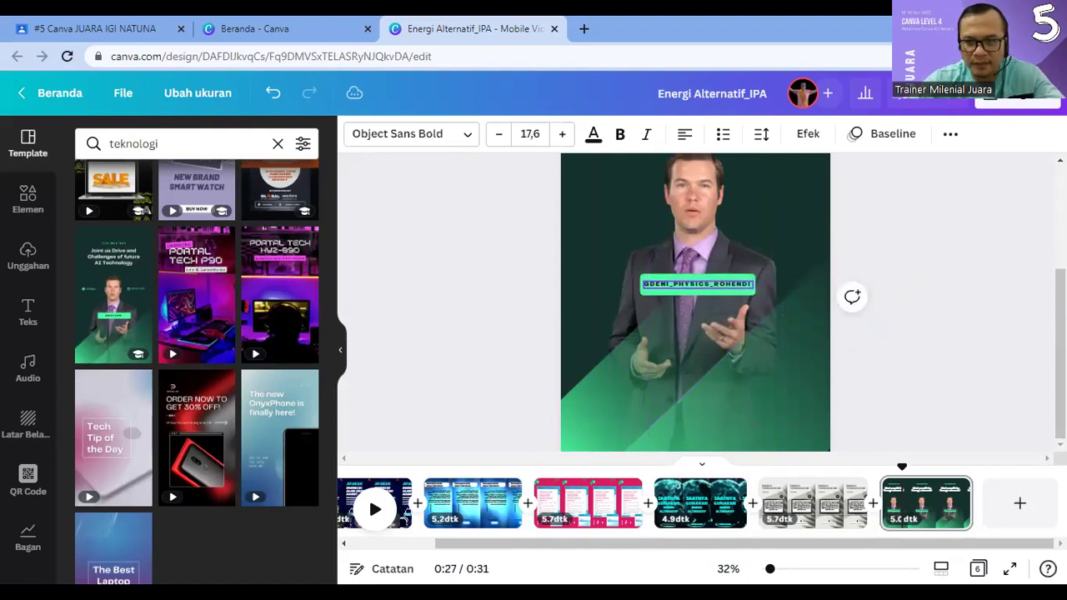
pyautogui.press('Escape')
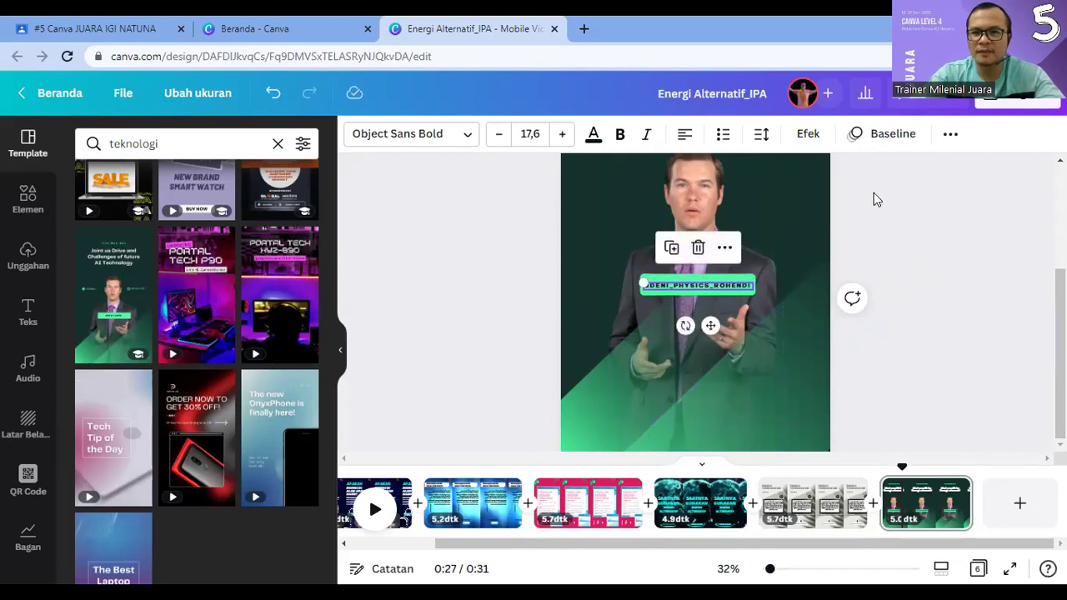
pyautogui.click(908, 253)
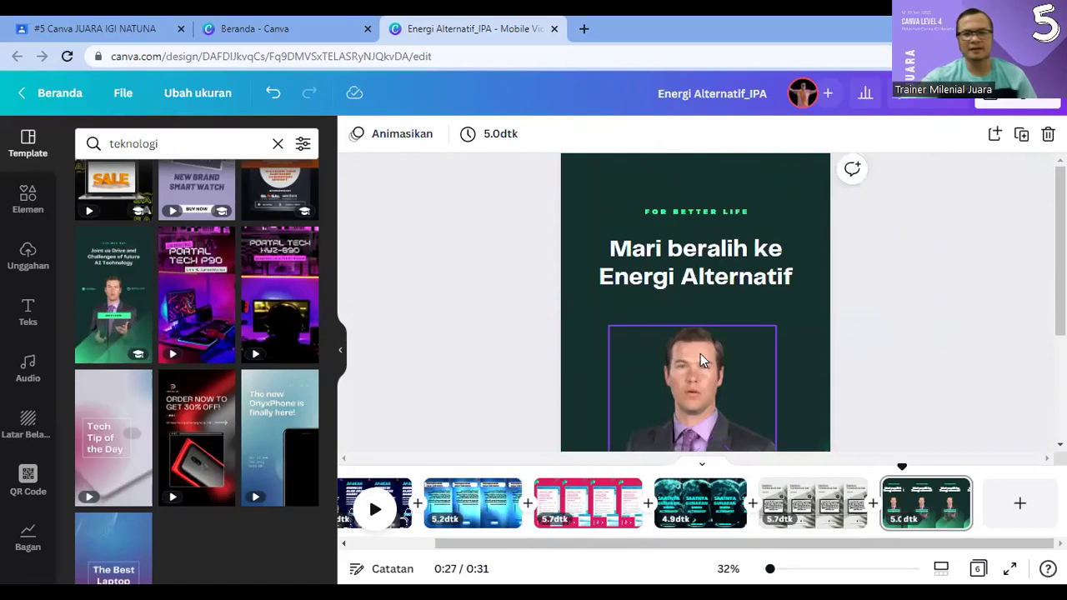
# Step: Delete the image of the man in the suit from the page
pyautogui.click(699, 357)
pyautogui.scroll(-2, 698, 354)
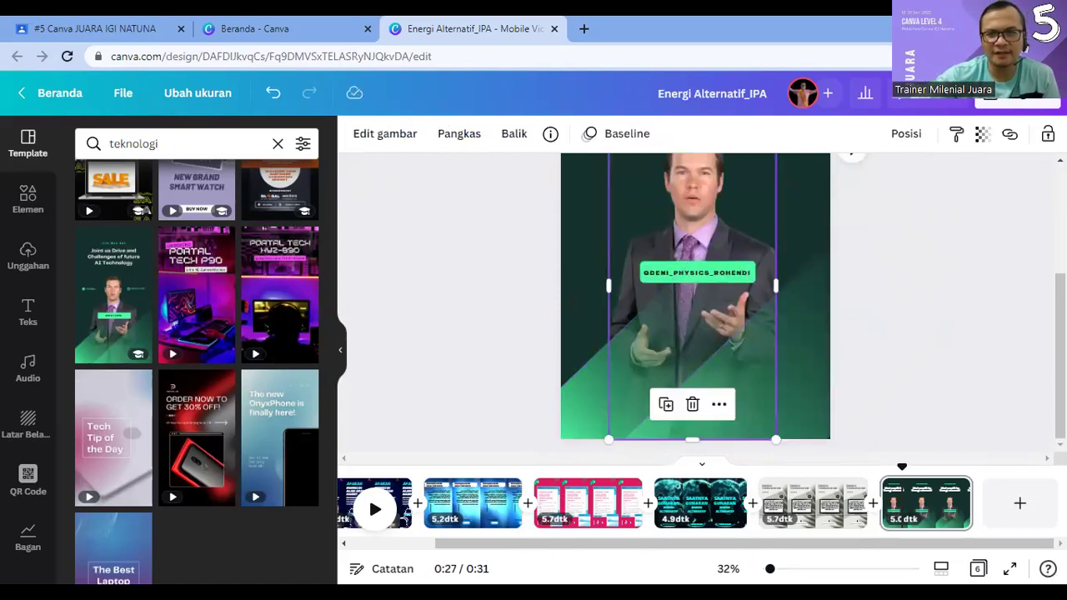
pyautogui.scroll(2, 915, 283)
pyautogui.scroll(-2, 917, 288)
pyautogui.press('Delete')
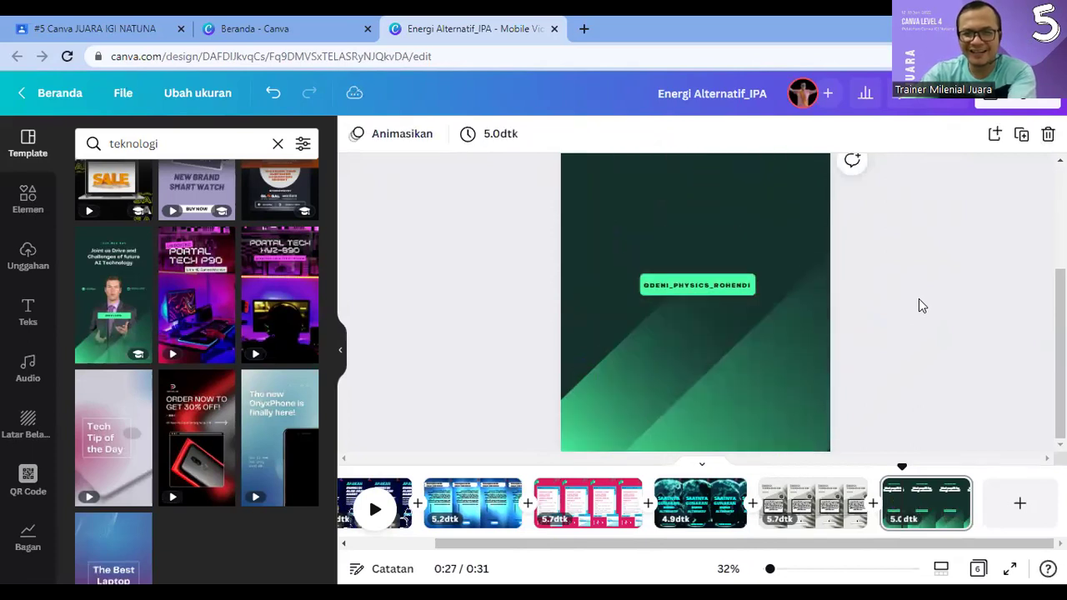
# Step: Add the uploaded cut-out photo of the presenter in a dark suit to the page beneath the headline
pyautogui.scroll(2, 832, 268)
pyautogui.click(29, 258)
pyautogui.scroll(-3, 193, 440)
pyautogui.scroll(-3, 193, 440)
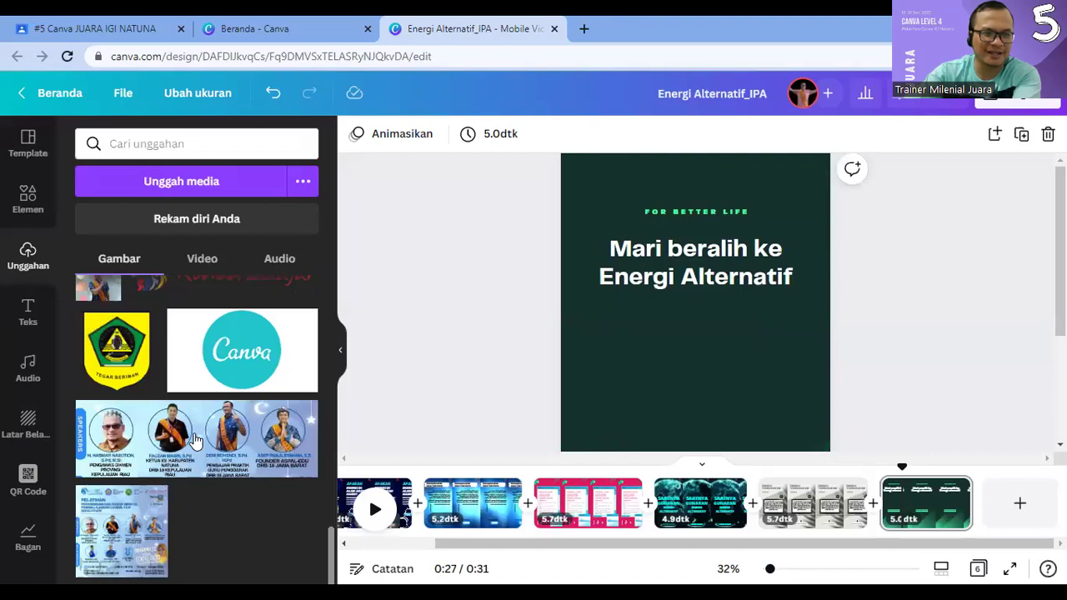
pyautogui.scroll(-10, 194, 440)
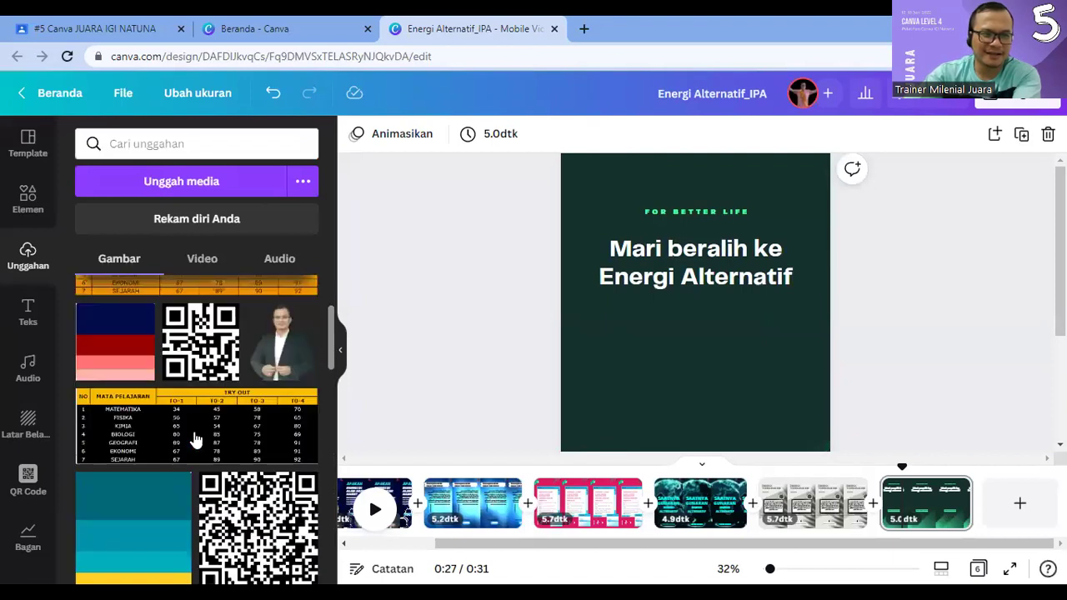
pyautogui.scroll(-5, 193, 440)
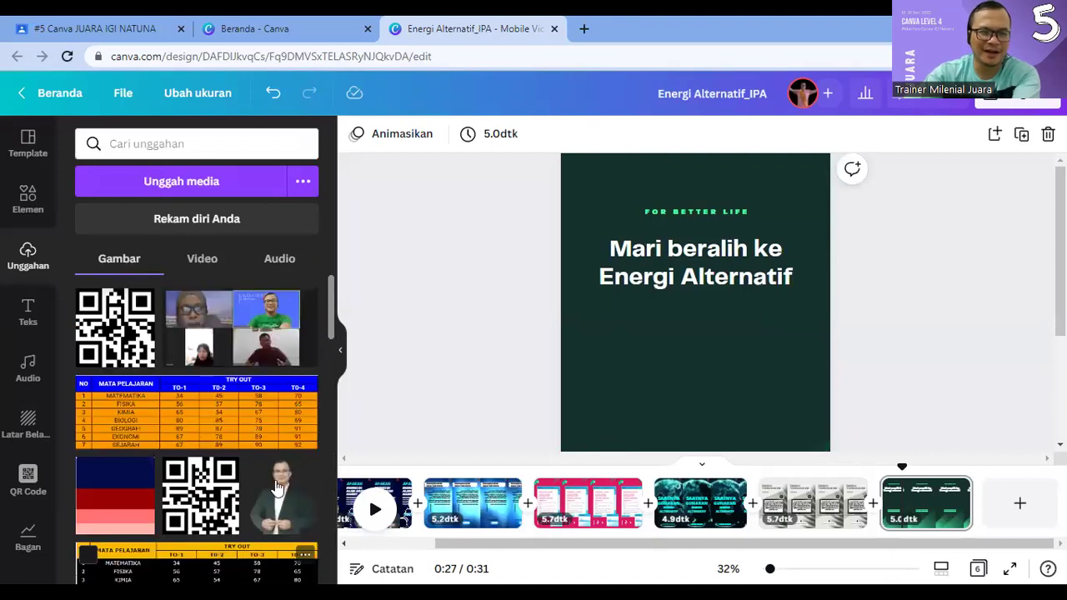
pyautogui.scroll(2, 346, 356)
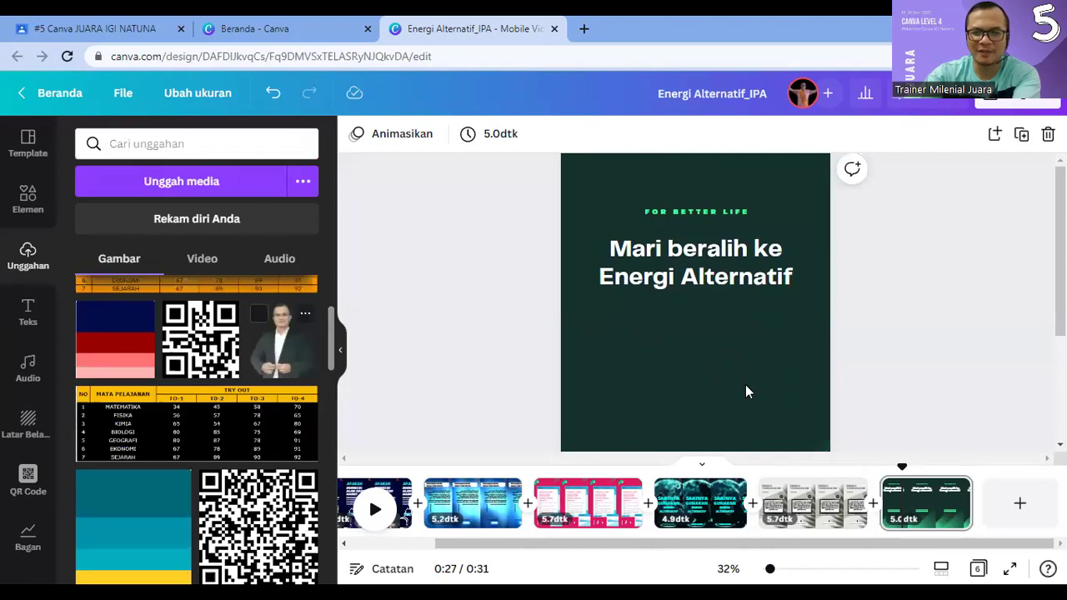
pyautogui.scroll(-3, 759, 329)
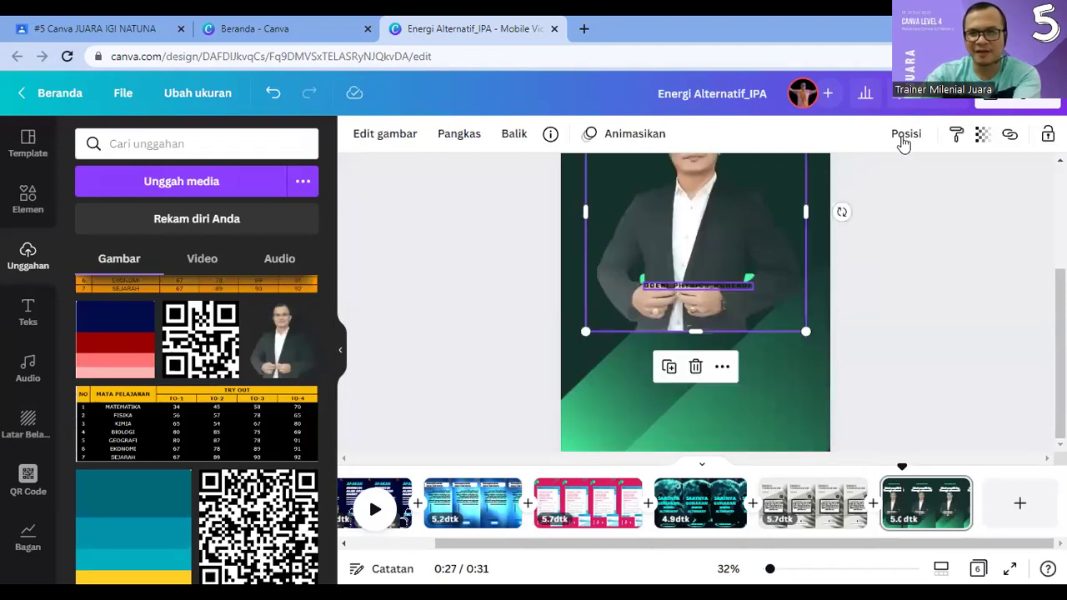
# Step: Send the presenter's photo behind the green bar and its text, and move it down slightly to clear the headline
pyautogui.click(904, 135)
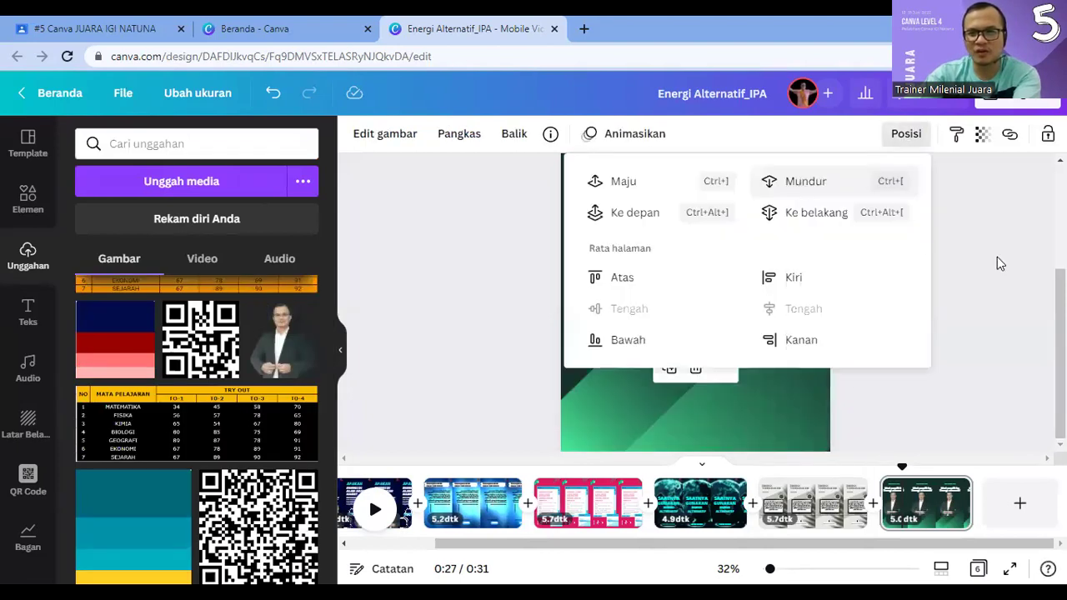
pyautogui.click(998, 264)
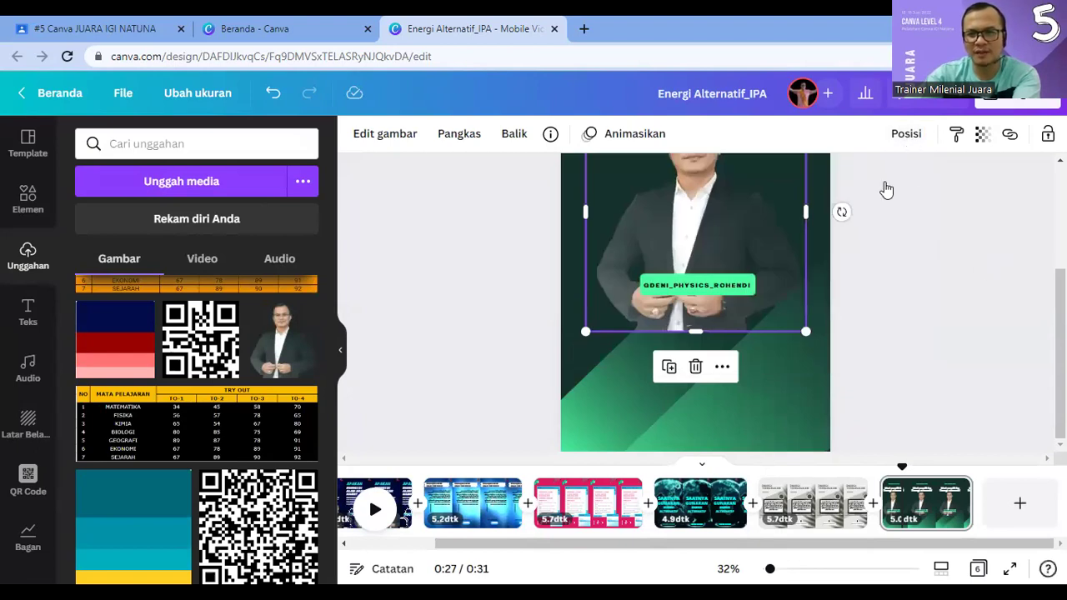
pyautogui.click(905, 133)
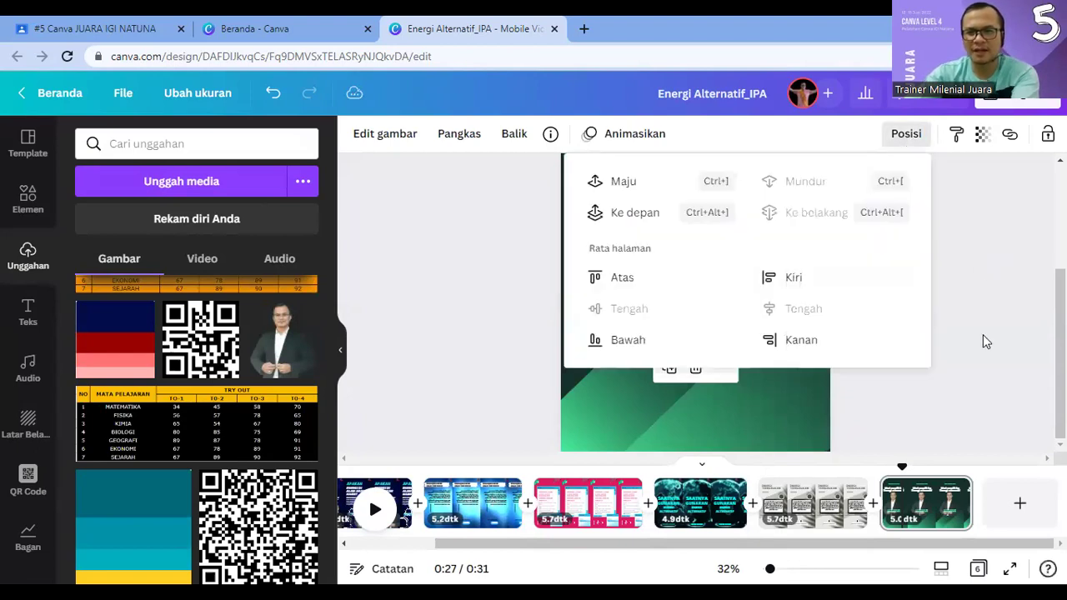
pyautogui.click(983, 334)
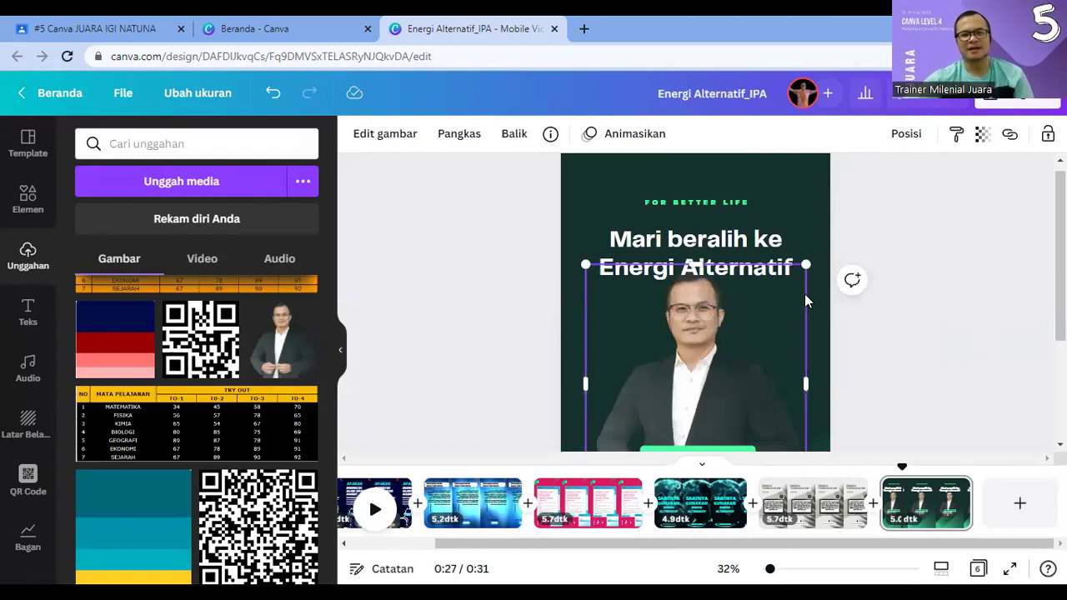
pyautogui.scroll(-2, 711, 266)
pyautogui.moveTo(718, 262); pyautogui.dragTo(718, 288)
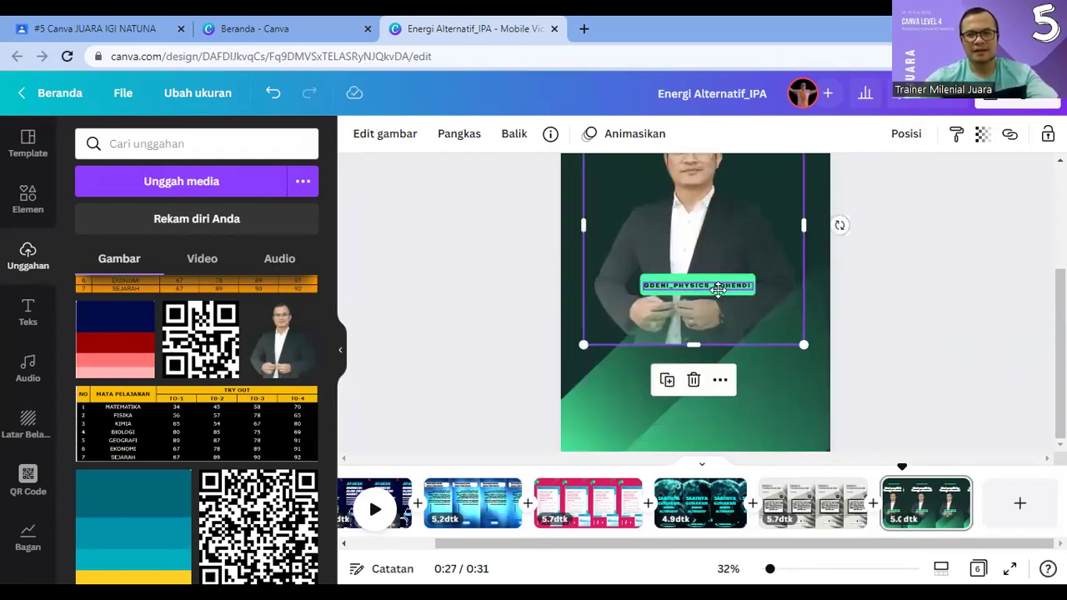
# Step: Replace the social media handle on the green bar with "HEMAT ENERGI BERSAMA" followed by the presenter's nickname
pyautogui.click(718, 287)
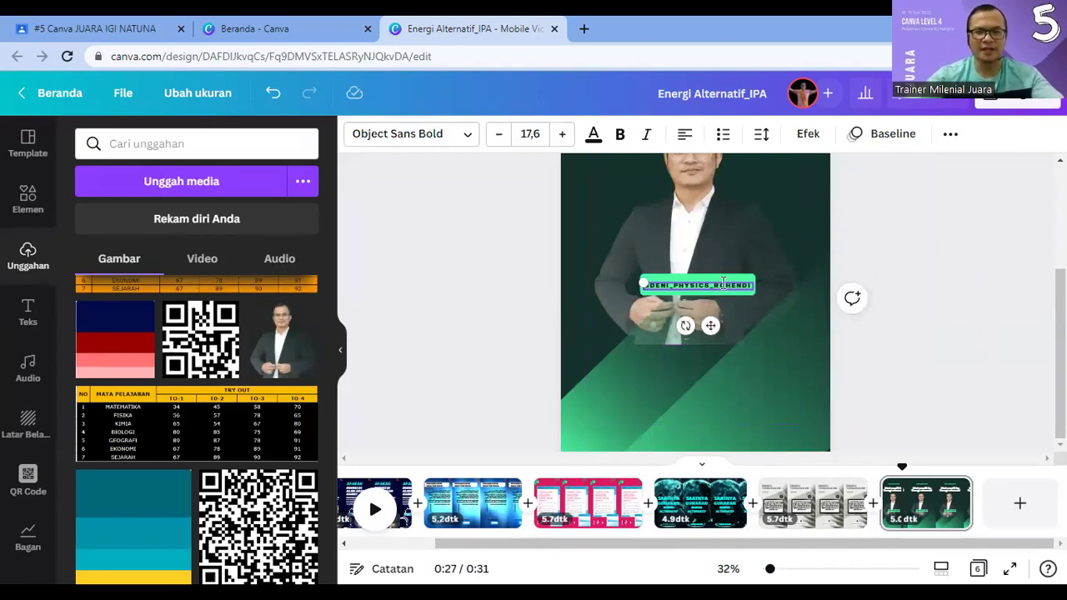
pyautogui.press('BackSpace')
pyautogui.write('ANG DERO')
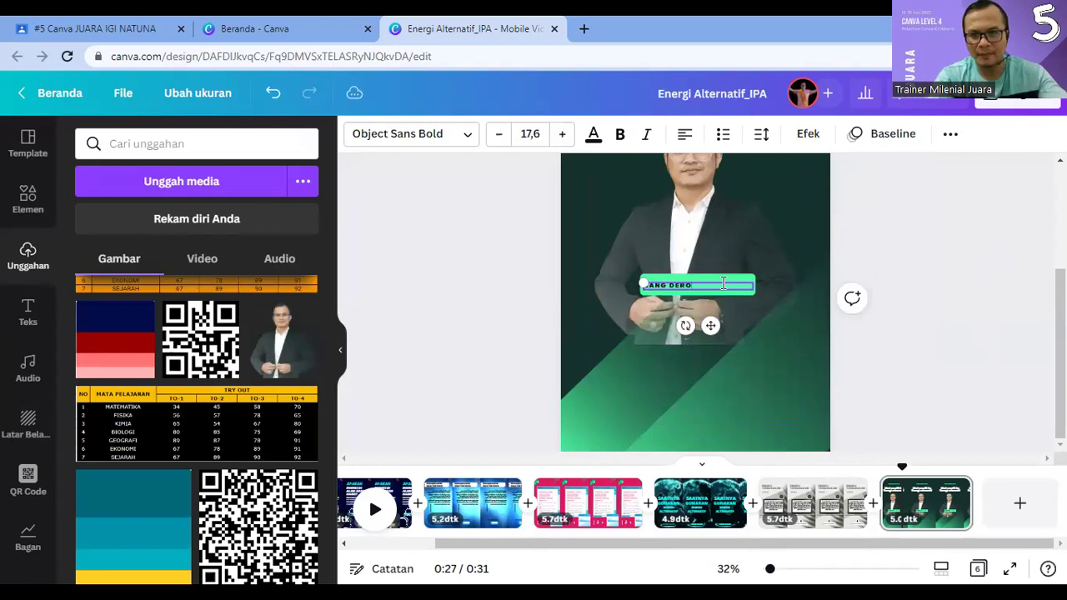
pyautogui.write('RK.AT')
pyautogui.hotkey('ctrl', 'z')
pyautogui.hotkey('ctrl', 'z')
pyautogui.write('EK')
pyautogui.write('MAT EN')
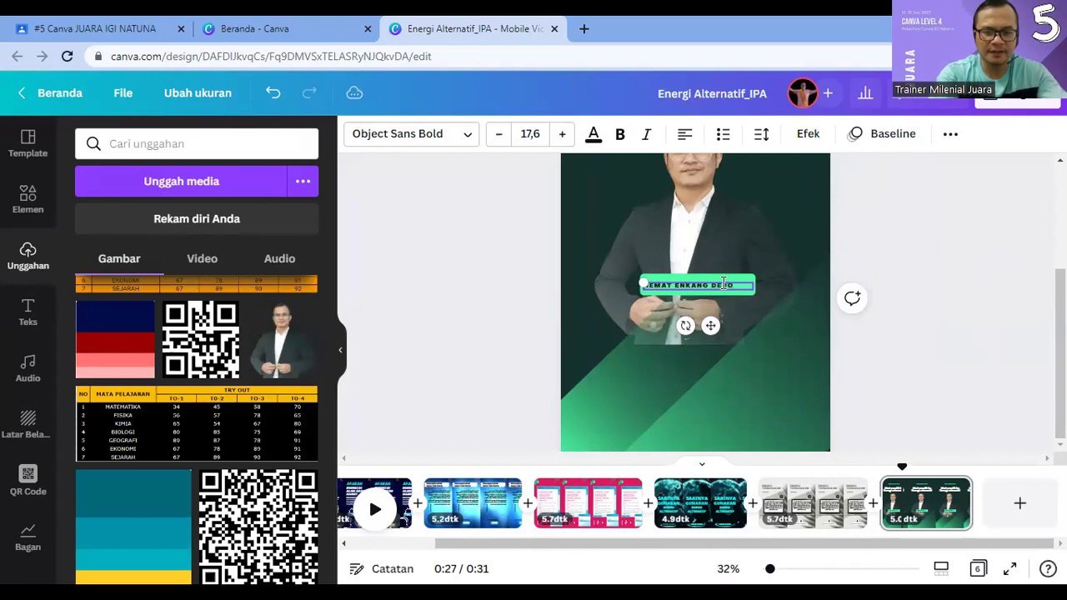
pyautogui.write('ERGI BERSAMA')
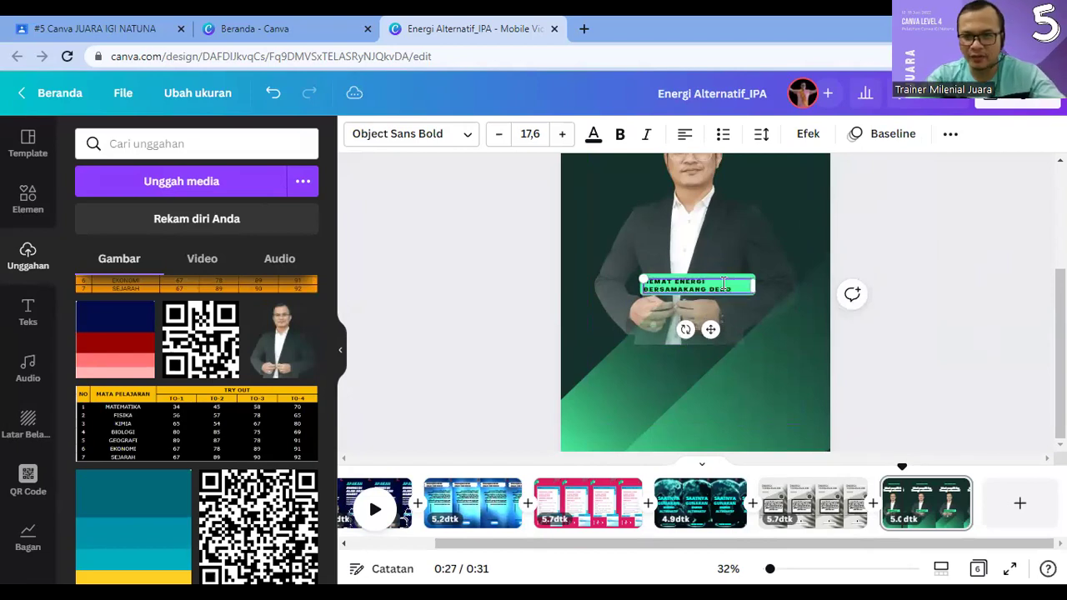
# Step: Centre-align the two-line text on the green bar and check the finished page
pyautogui.click(684, 133)
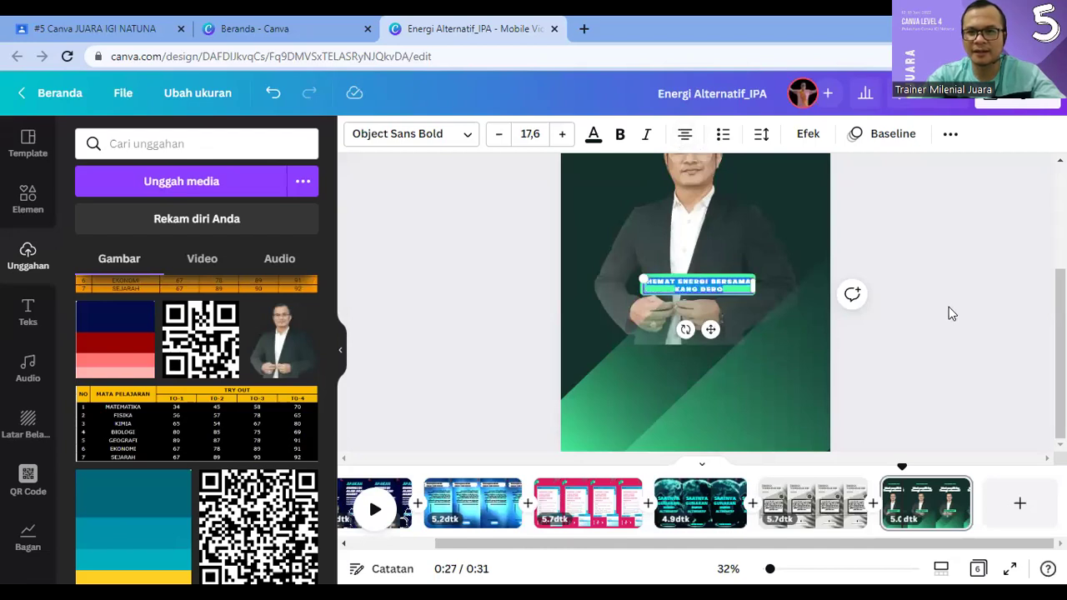
pyautogui.click(933, 347)
pyautogui.scroll(3, 932, 347)
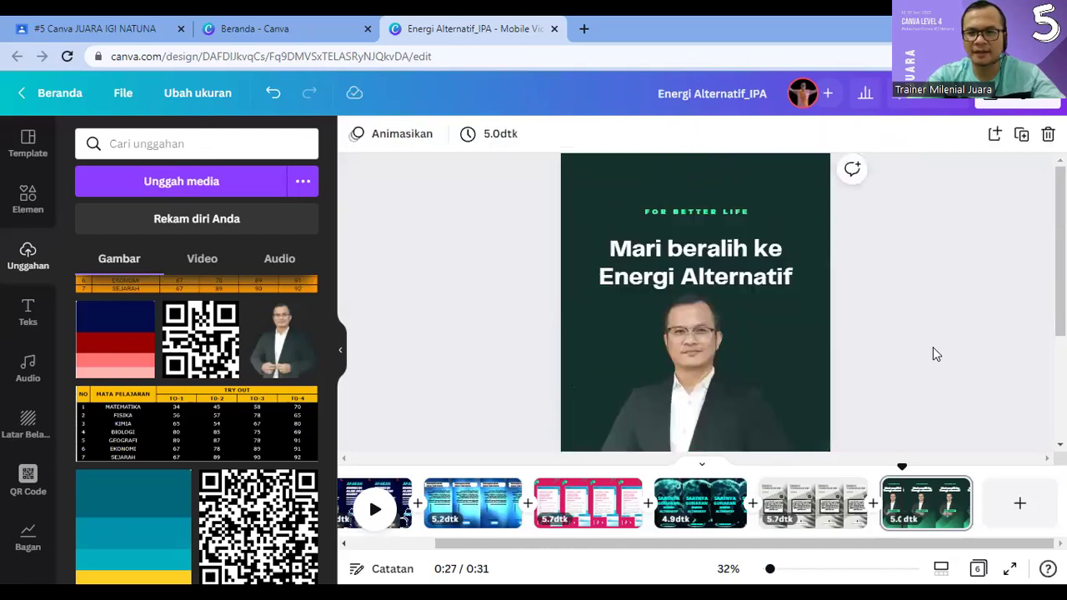
pyautogui.scroll(-3, 933, 354)
pyautogui.scroll(3, 933, 354)
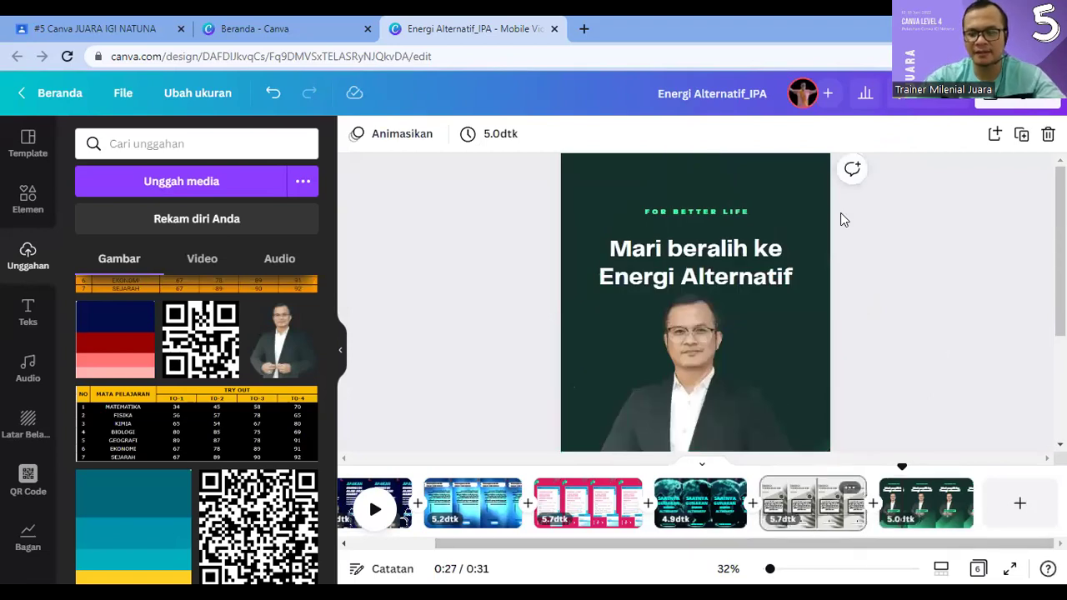
# Step: Copy the small corner logo from the "SAATNYA GUNAKAN ENERGI" page onto the "ENERGI TERBARUKAN" page, and check the last page
pyautogui.click(814, 502)
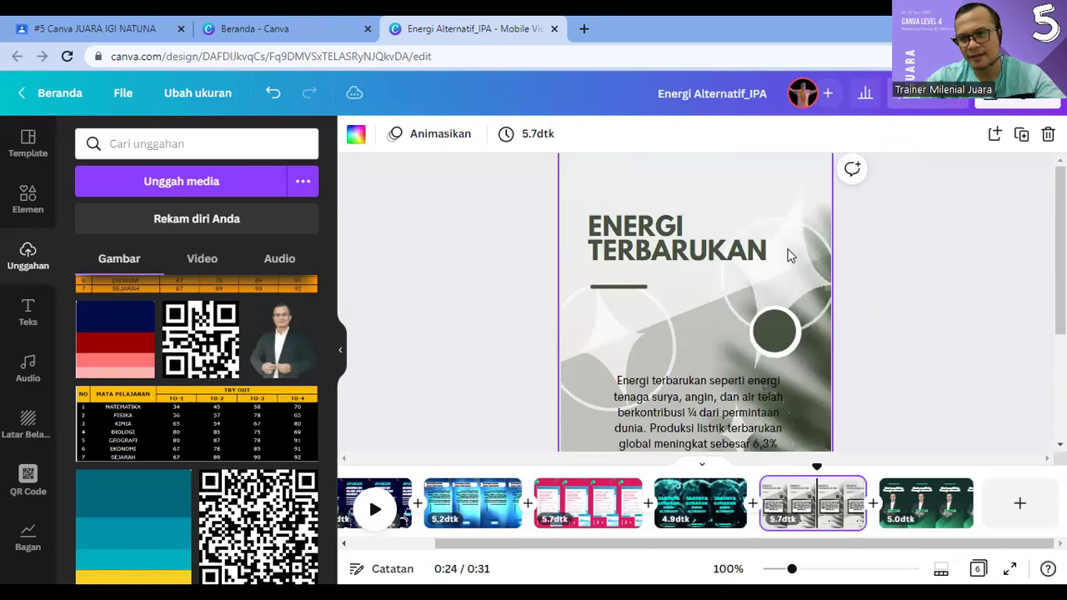
pyautogui.click(691, 498)
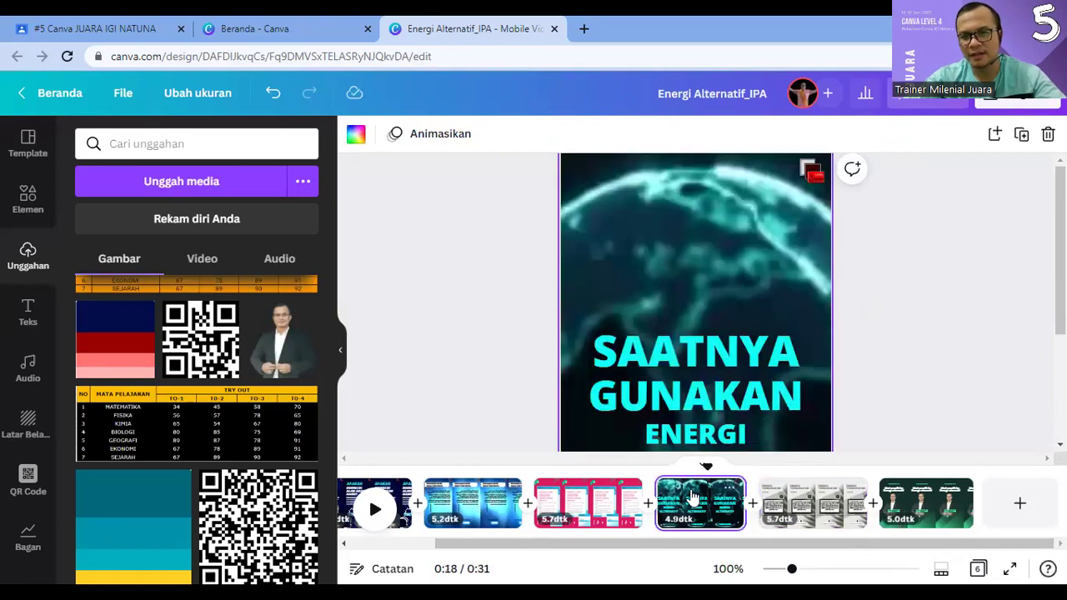
pyautogui.click(813, 175)
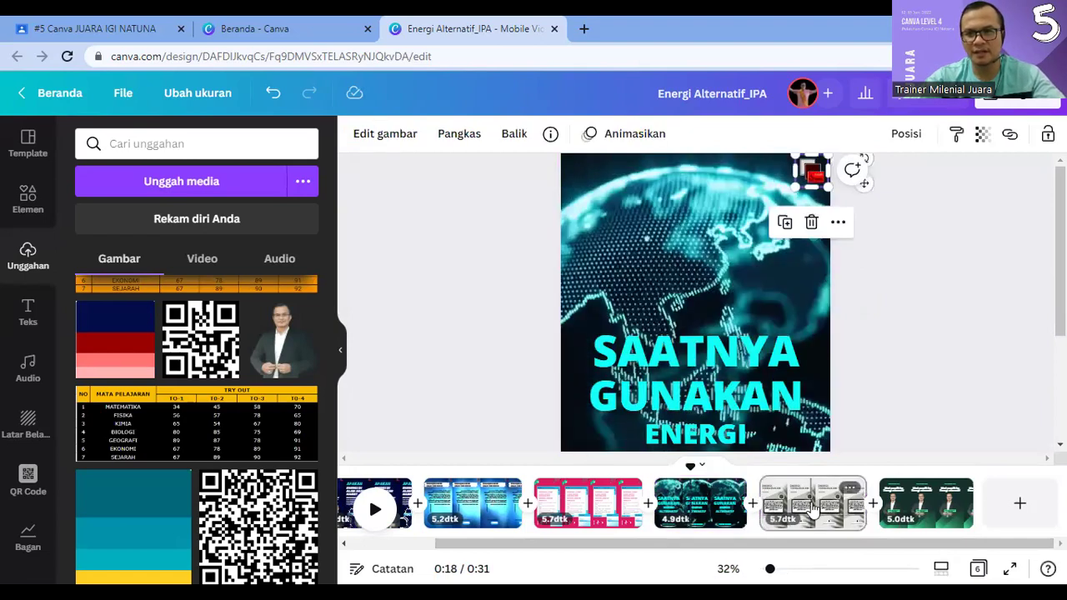
pyautogui.click(813, 510)
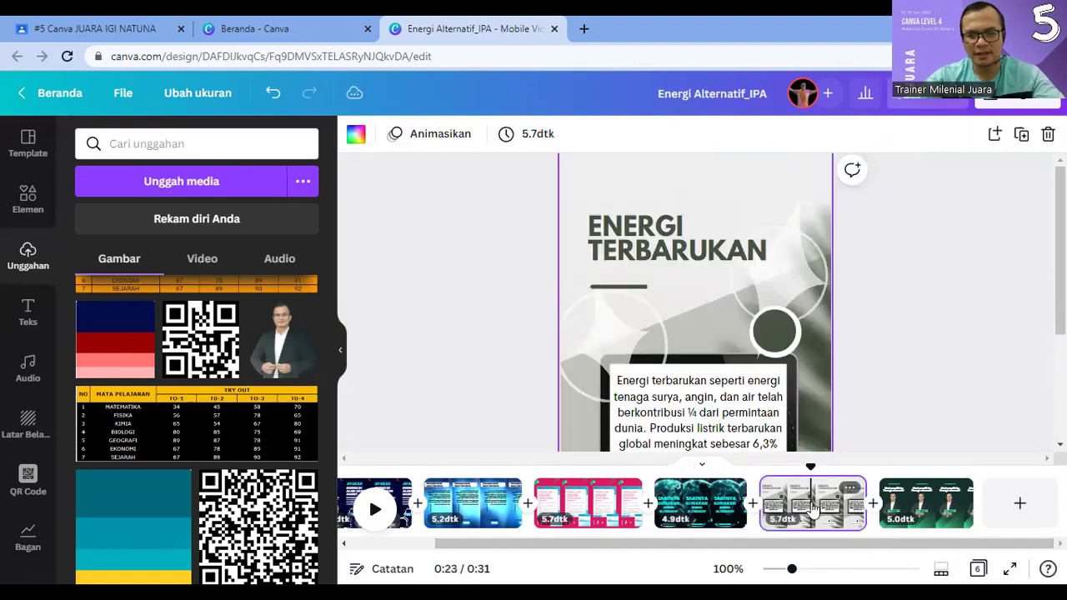
pyautogui.click(925, 494)
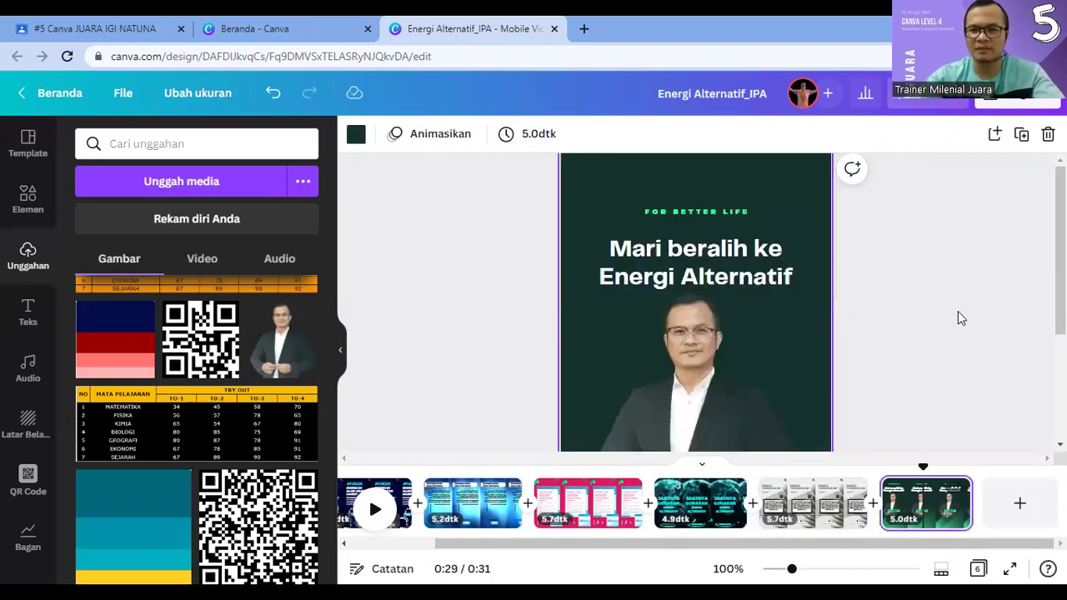
pyautogui.scroll(-3, 854, 361)
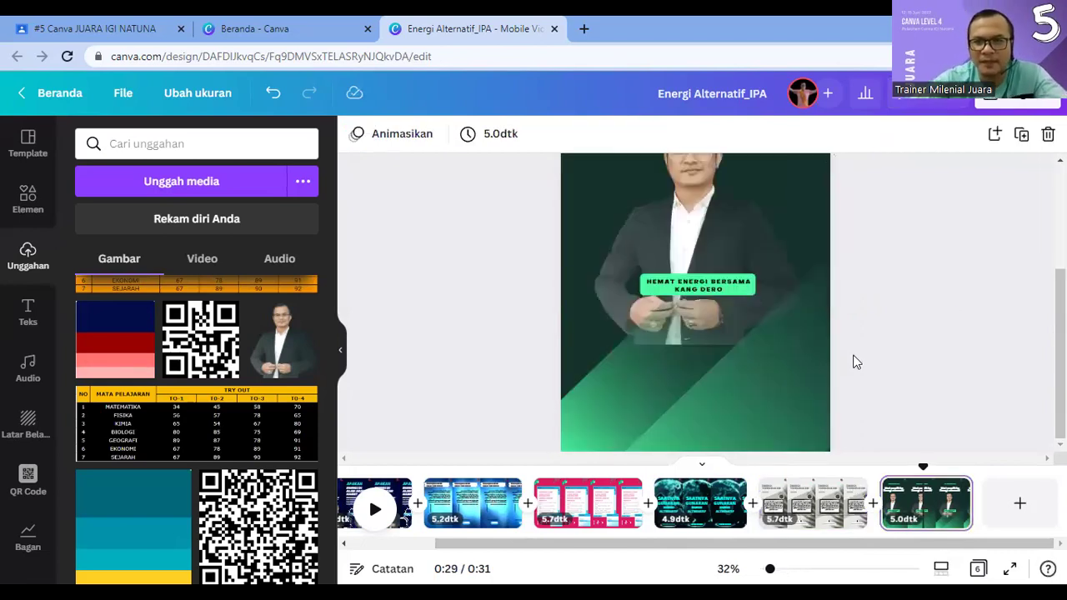
# Step: Set the duration of the pink "BAHAN BAKAR FOSIL?" page to 5.0 seconds
pyautogui.click(575, 504)
pyautogui.click(575, 505)
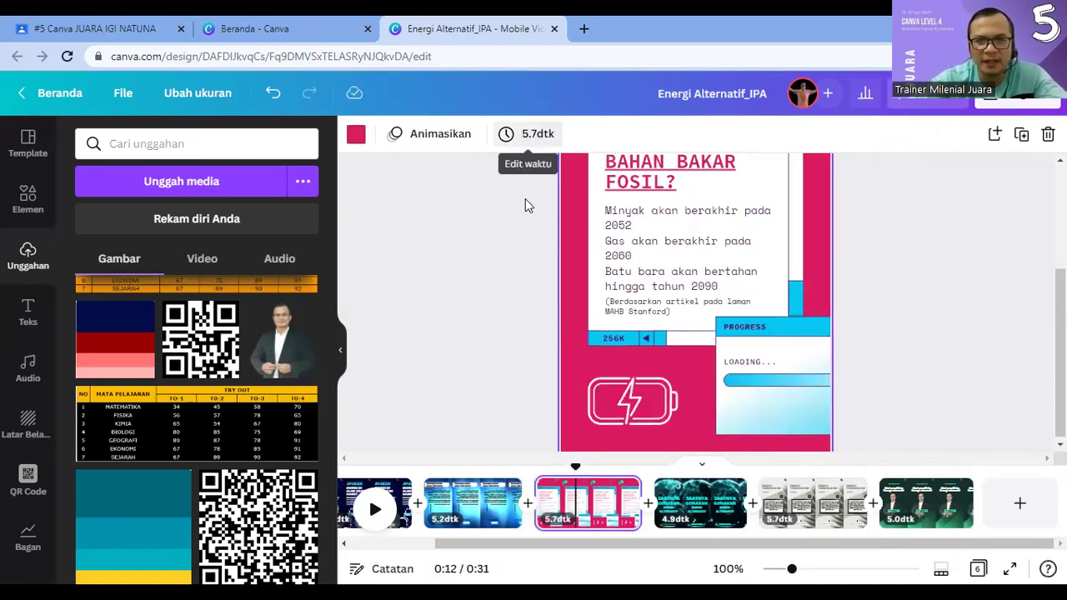
pyautogui.click(533, 135)
pyautogui.write('5')
pyautogui.press('Return')
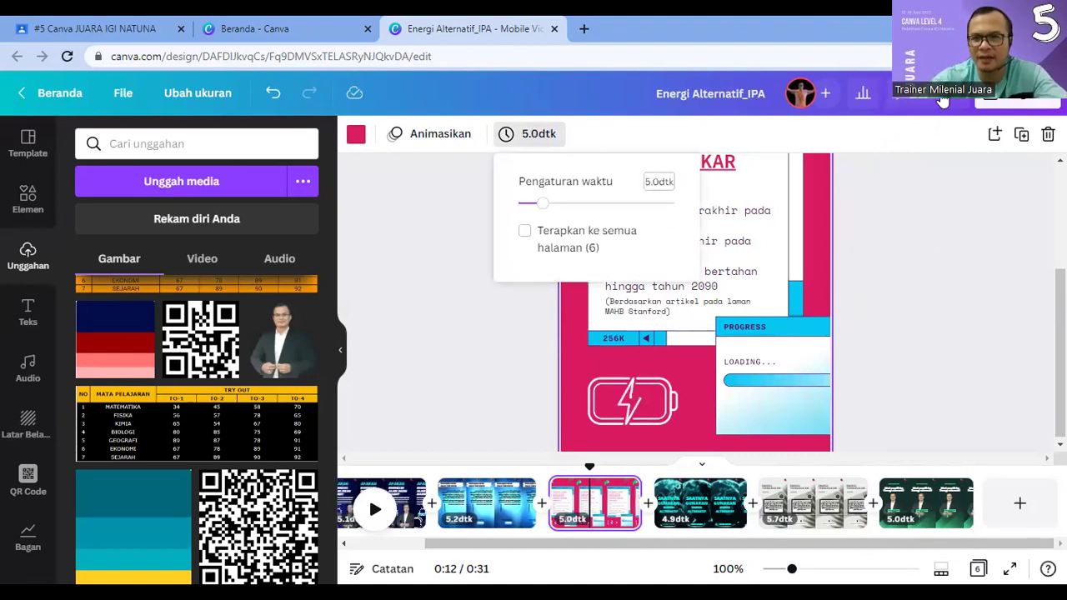
pyautogui.click(647, 538)
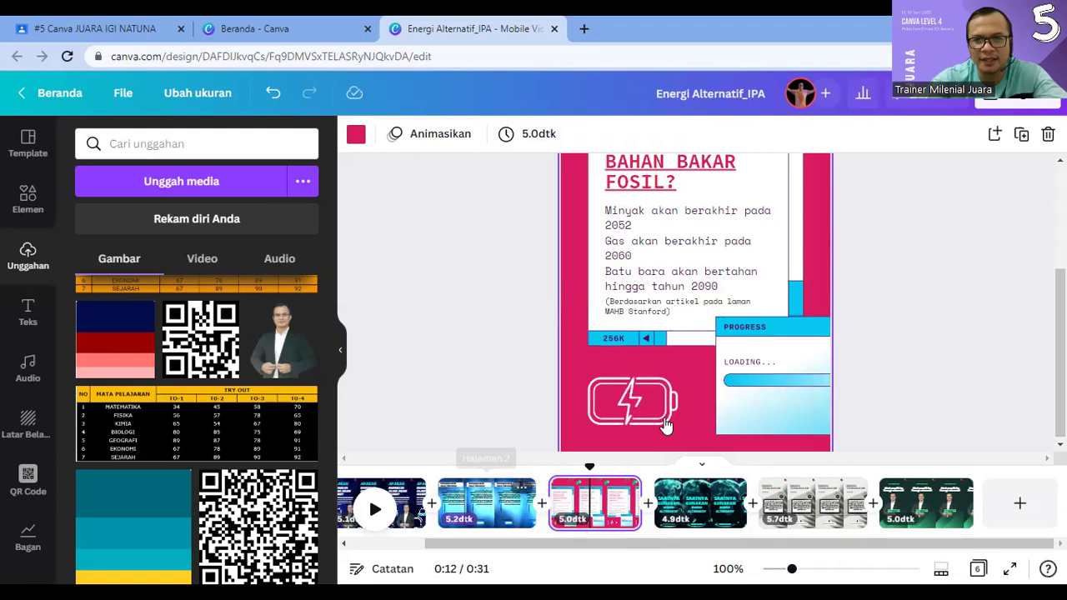
# Step: Add a Line Wipe transition between the first page and the second page
pyautogui.click(481, 500)
pyautogui.scroll(3, 962, 302)
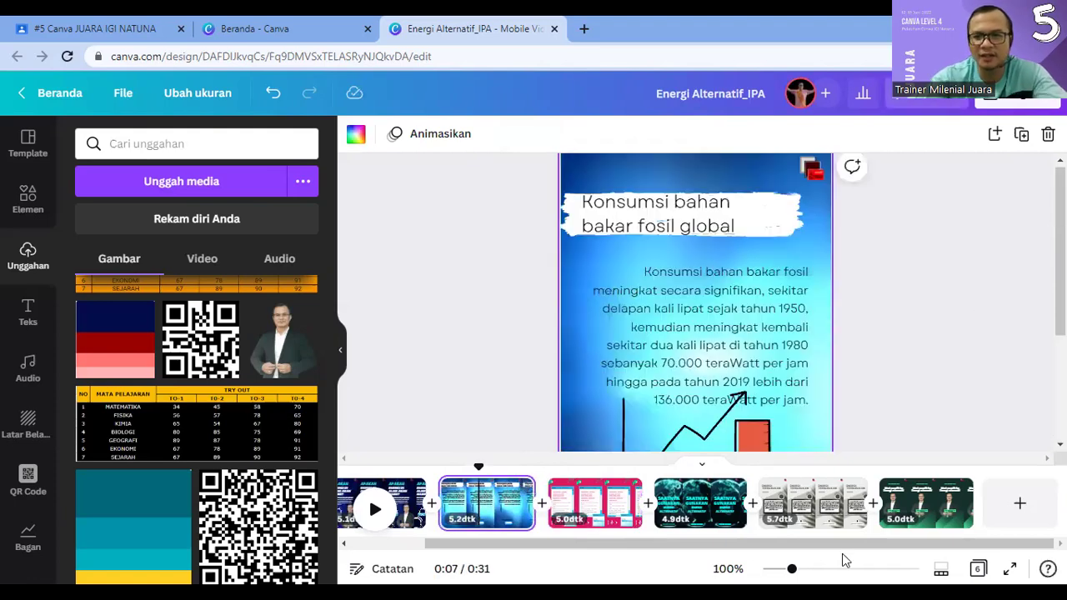
pyautogui.hscroll(-2, 593, 552)
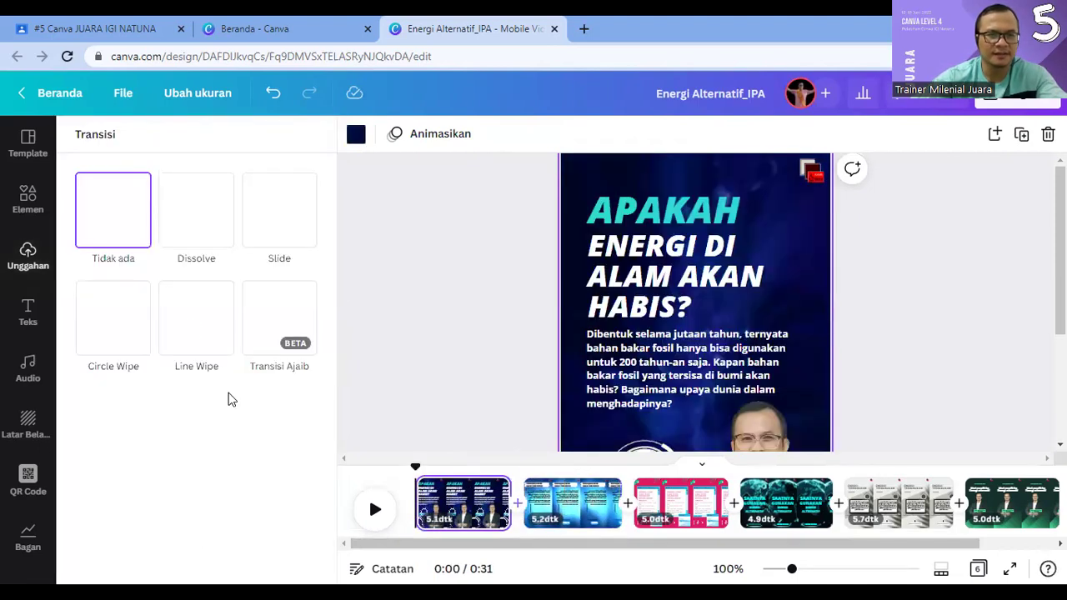
pyautogui.click(191, 325)
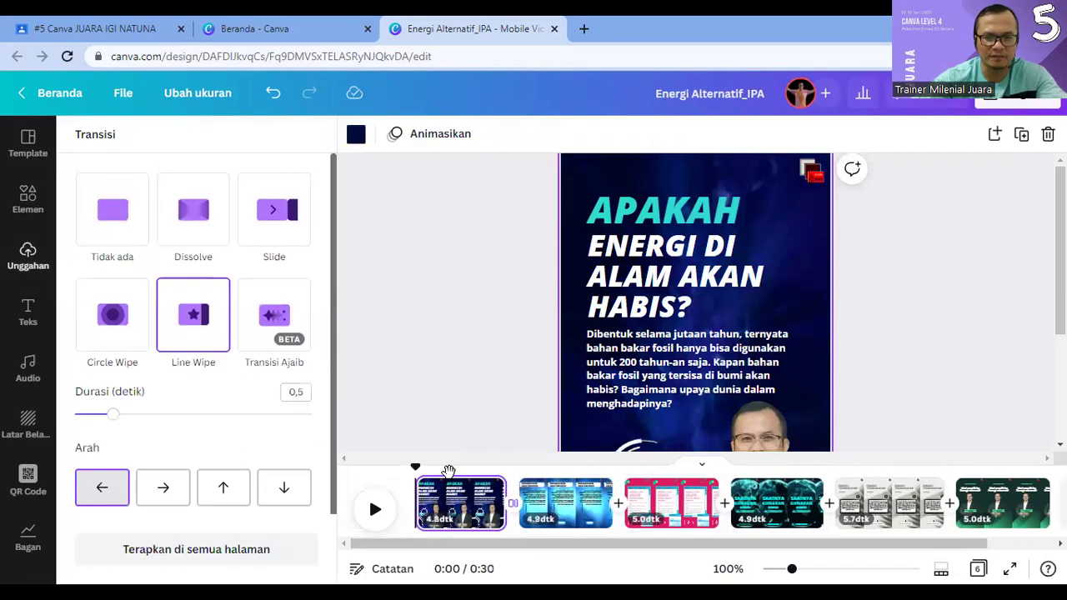
# Step: Add Line Wipe transitions between all the remaining consecutive pages, from page 2 through page 6
pyautogui.click(618, 502)
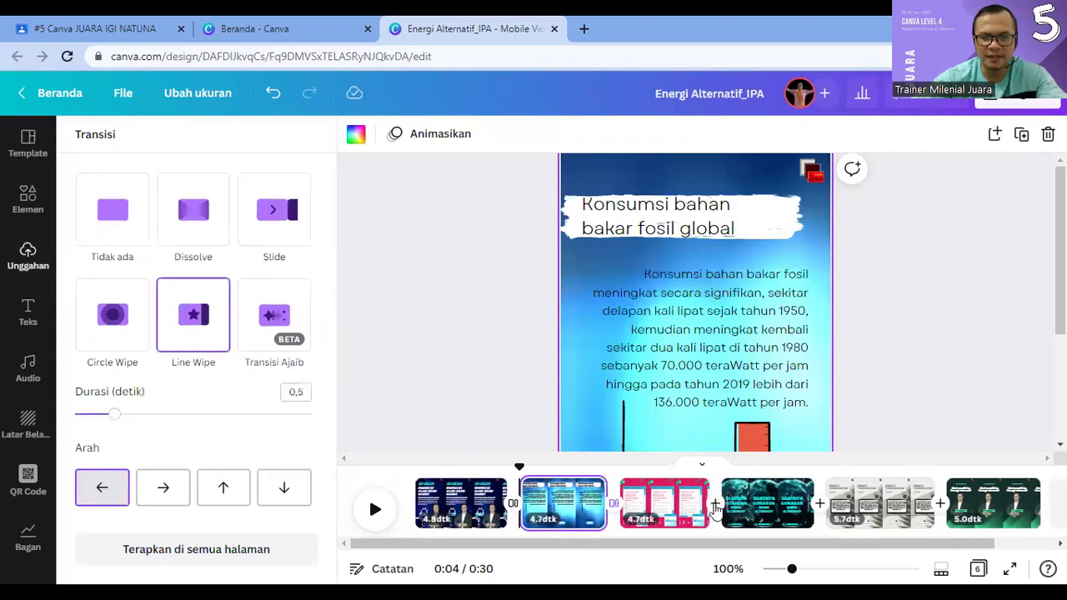
pyautogui.click(721, 505)
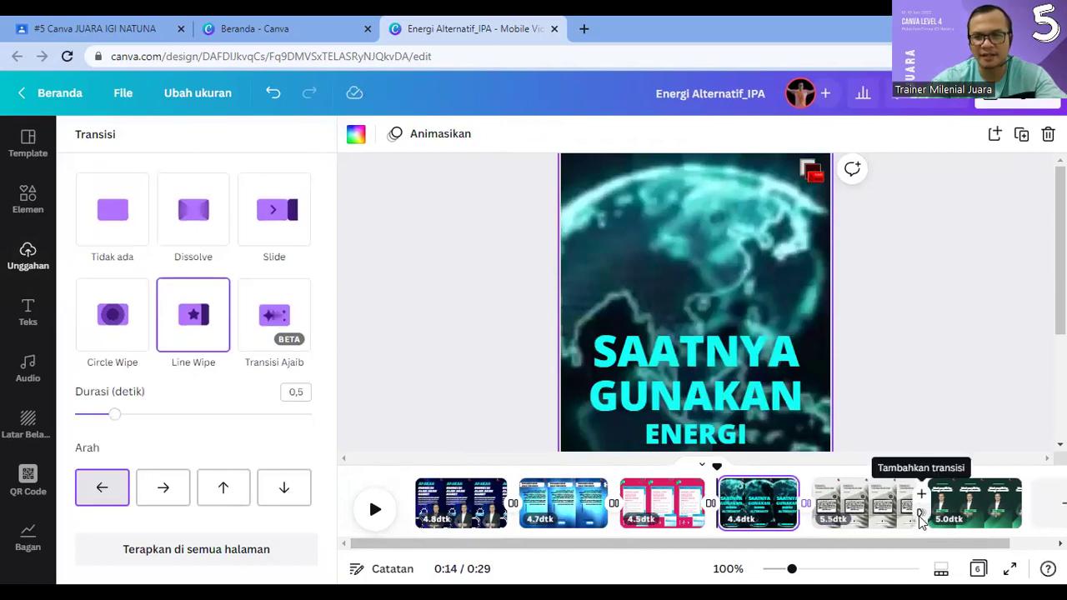
pyautogui.click(921, 505)
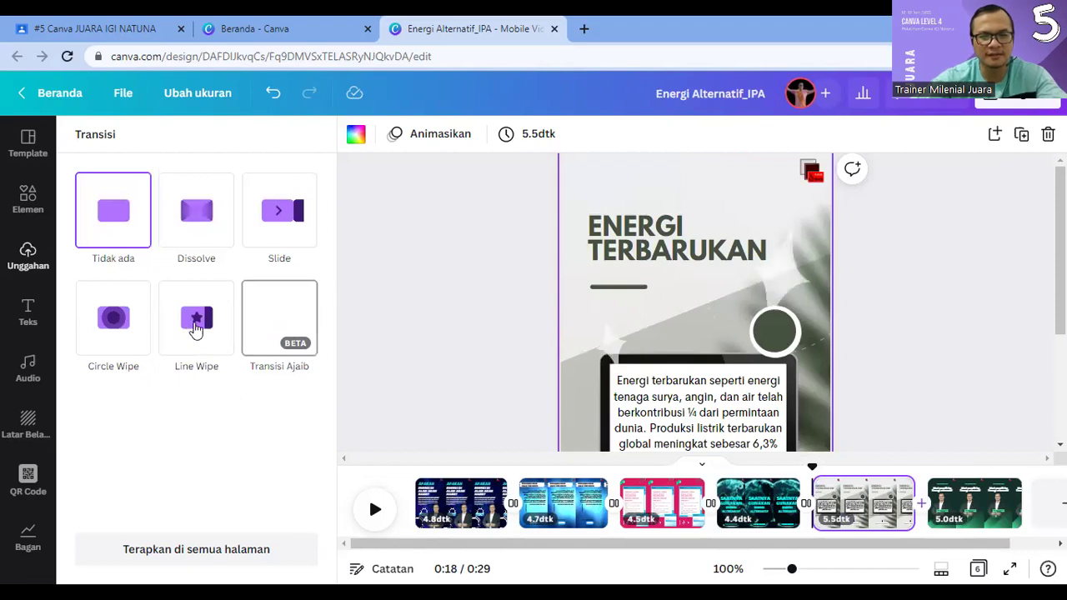
pyautogui.click(195, 329)
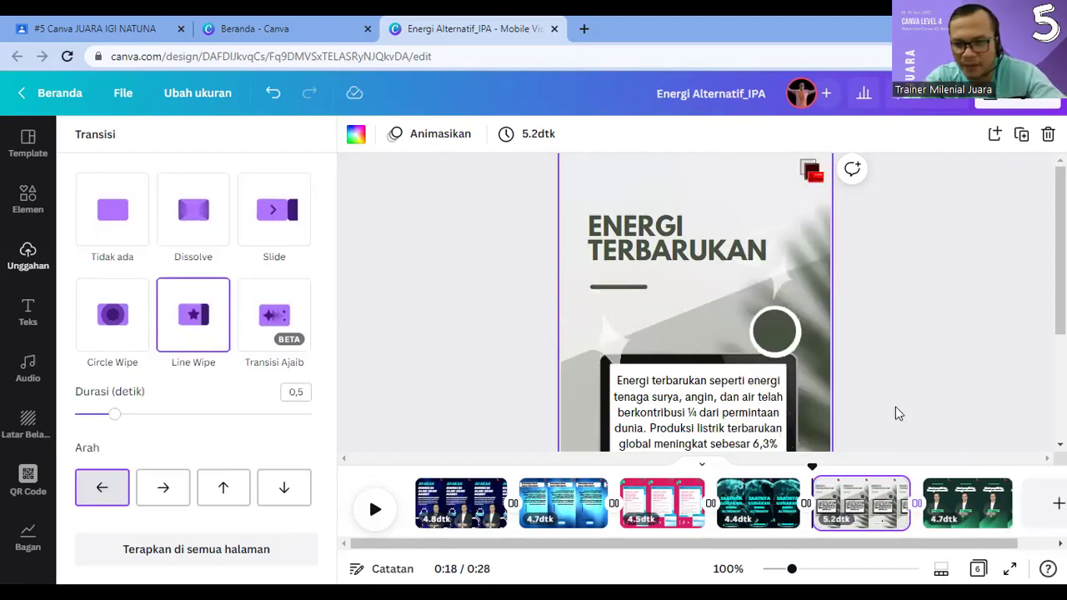
pyautogui.click(634, 459)
pyautogui.scroll(-2, 849, 369)
pyautogui.scroll(2, 770, 237)
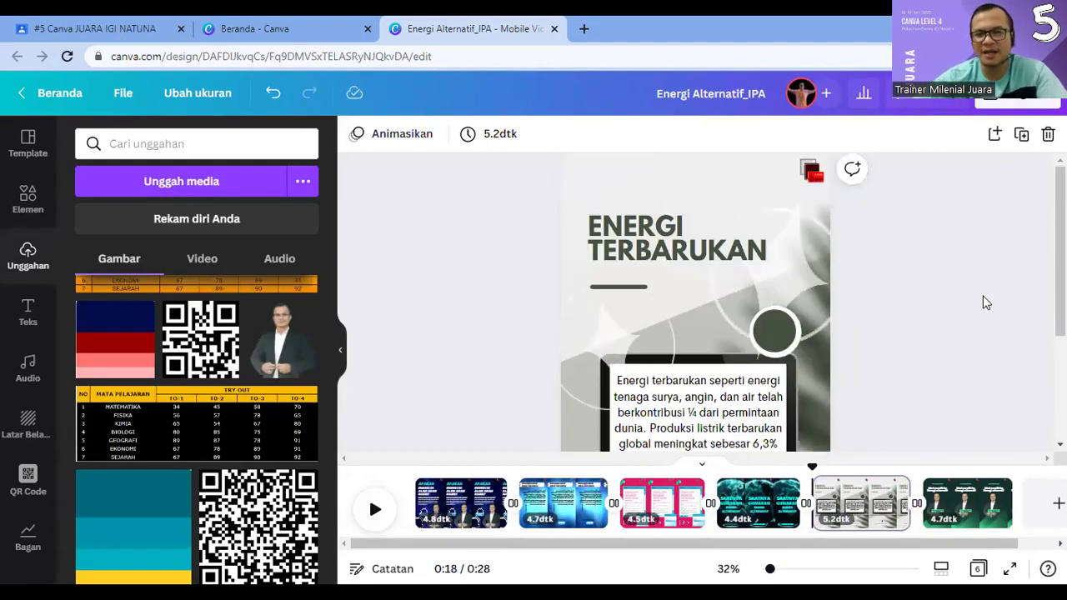
pyautogui.scroll(-2, 985, 303)
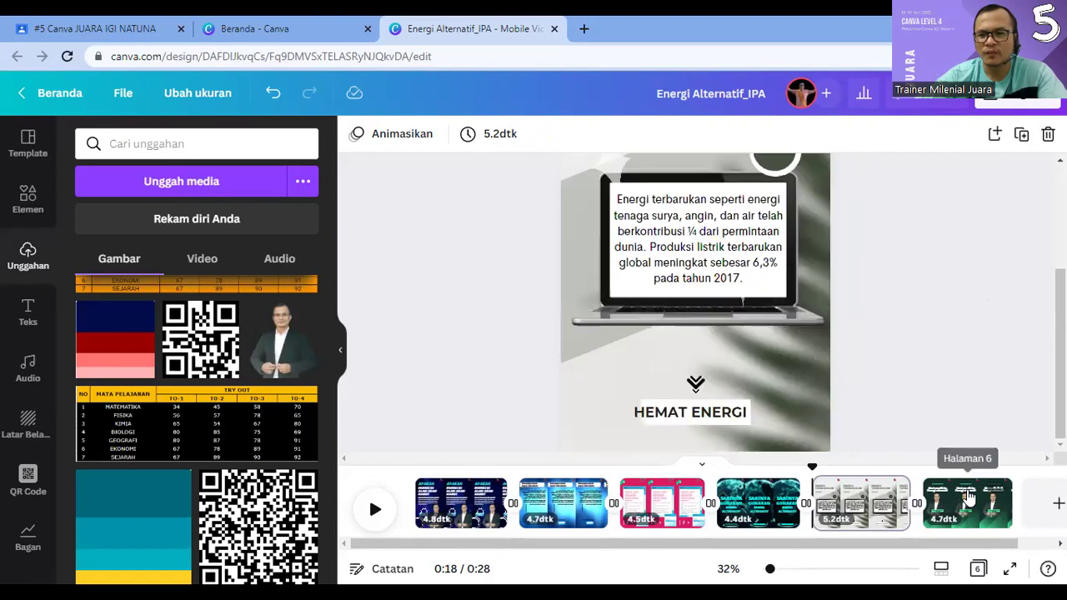
# Step: Add the multicoloured sparkle confetti graphic from the "ANIMATED" element search's magic recommendations to the last page
pyautogui.scroll(-3, 842, 346)
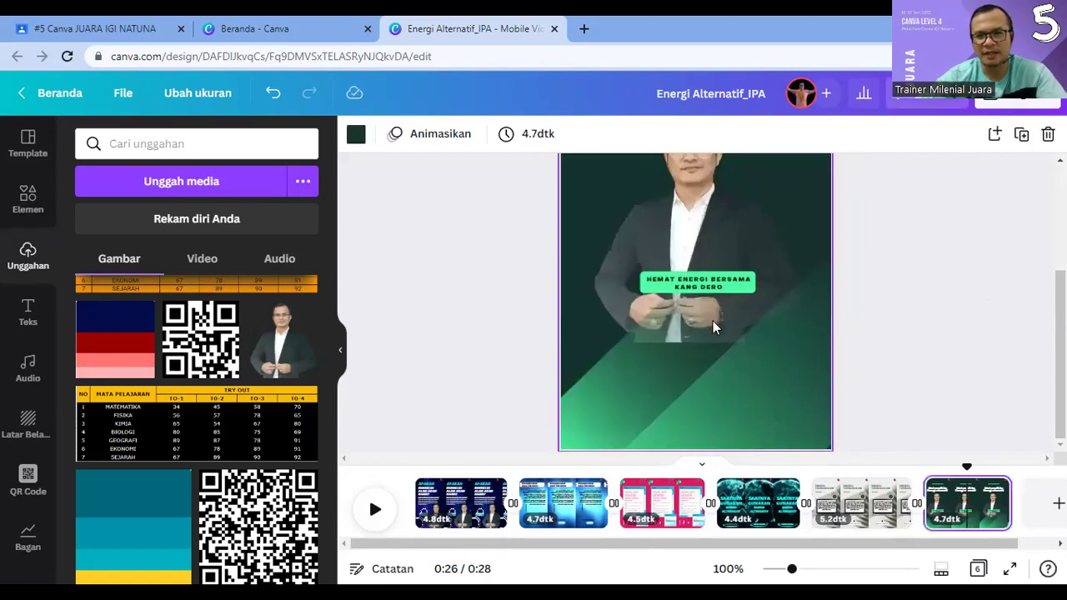
pyautogui.click(25, 210)
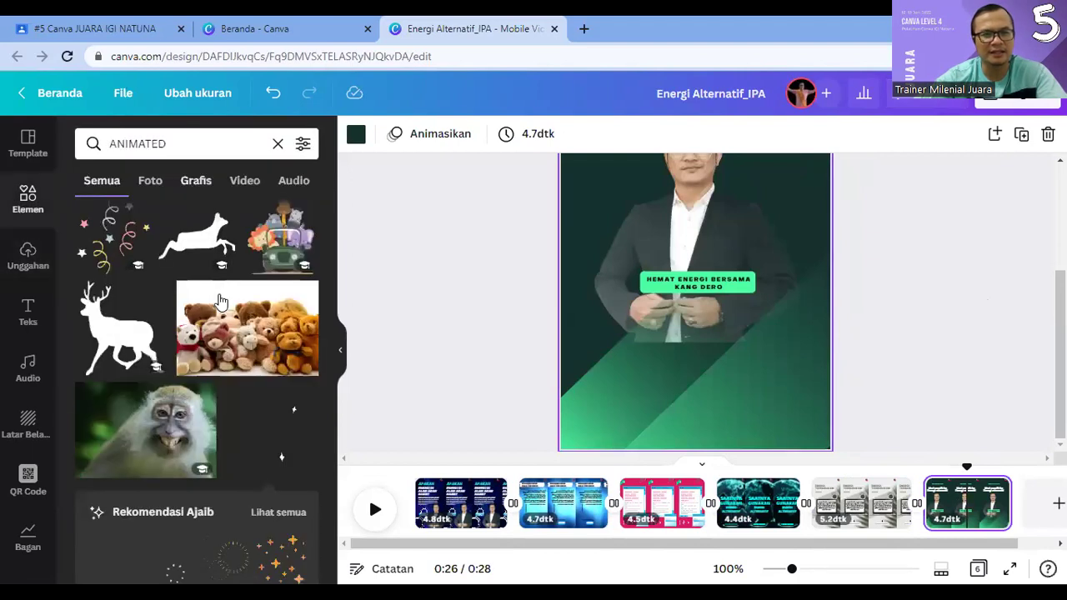
pyautogui.scroll(-3, 220, 298)
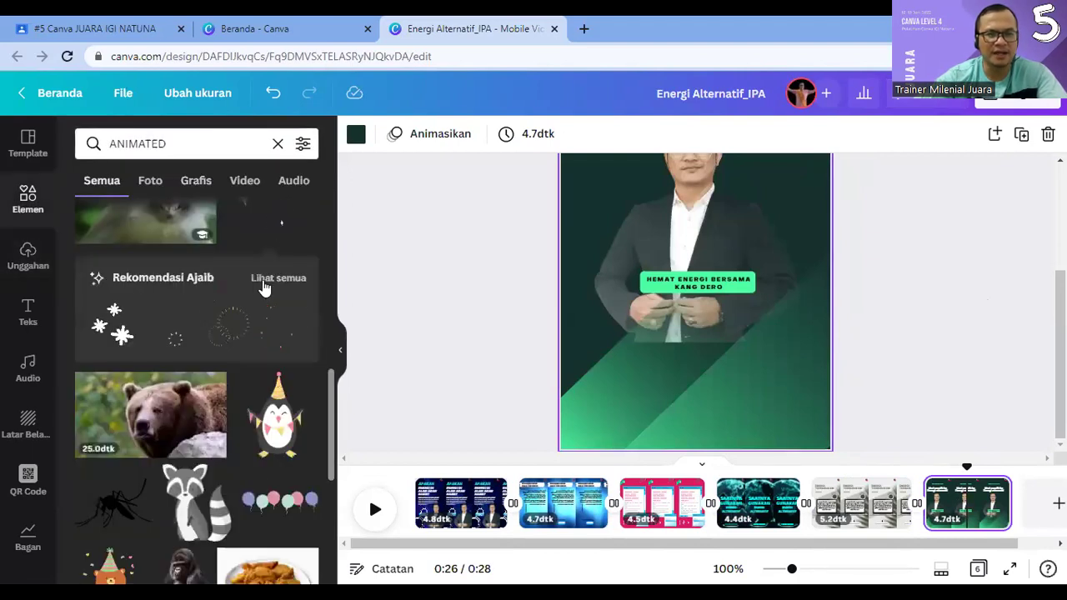
pyautogui.click(275, 351)
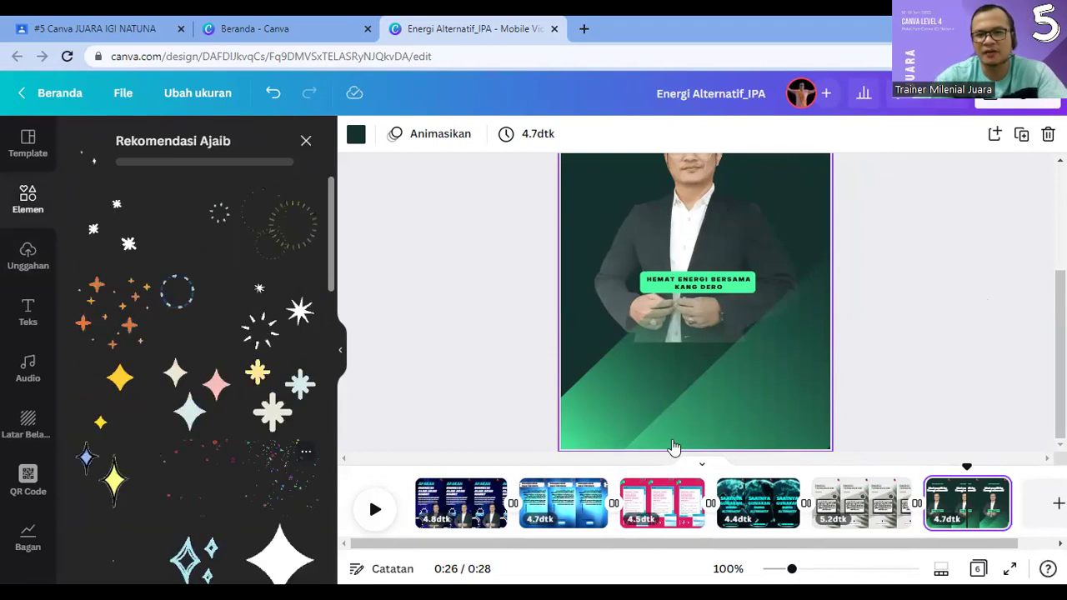
pyautogui.click(738, 321)
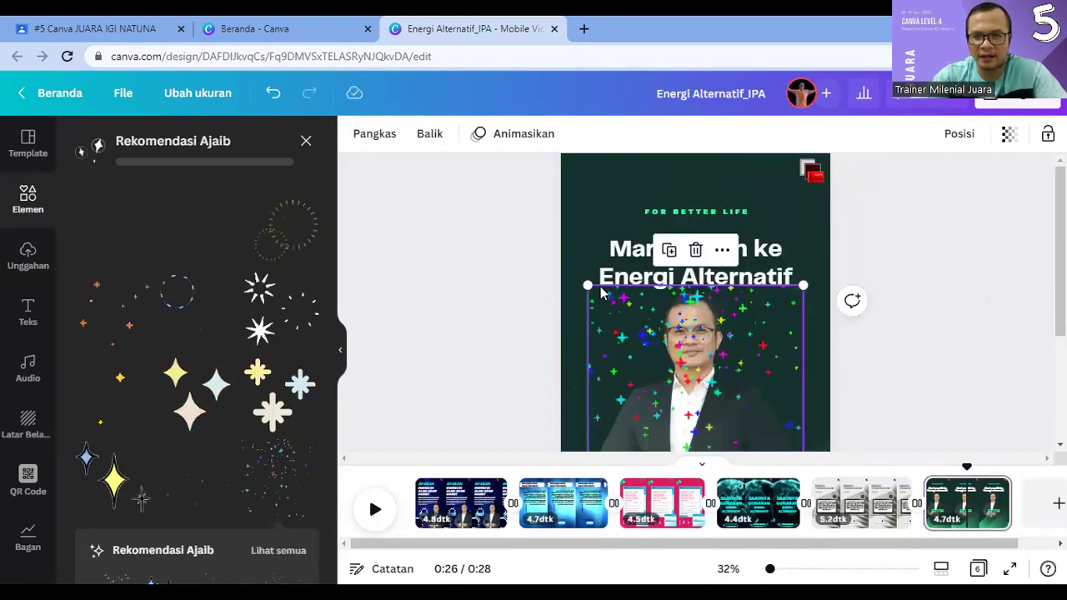
# Step: Enlarge the sparkle graphic beyond the page's width and position it over the heading and the portrait
pyautogui.moveTo(804, 282); pyautogui.dragTo(883, 188)
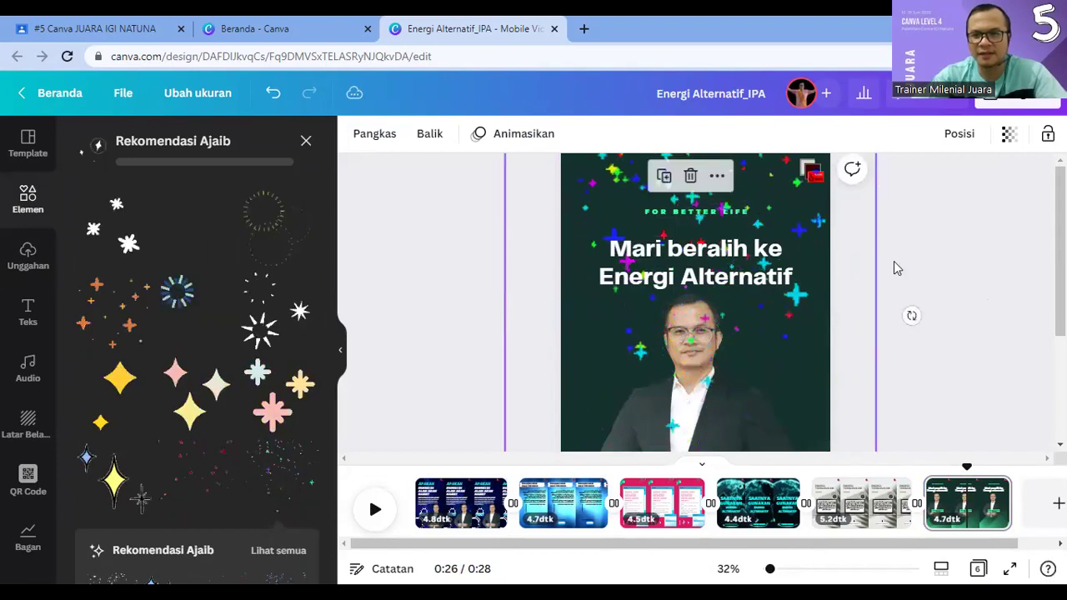
pyautogui.scroll(-3, 895, 267)
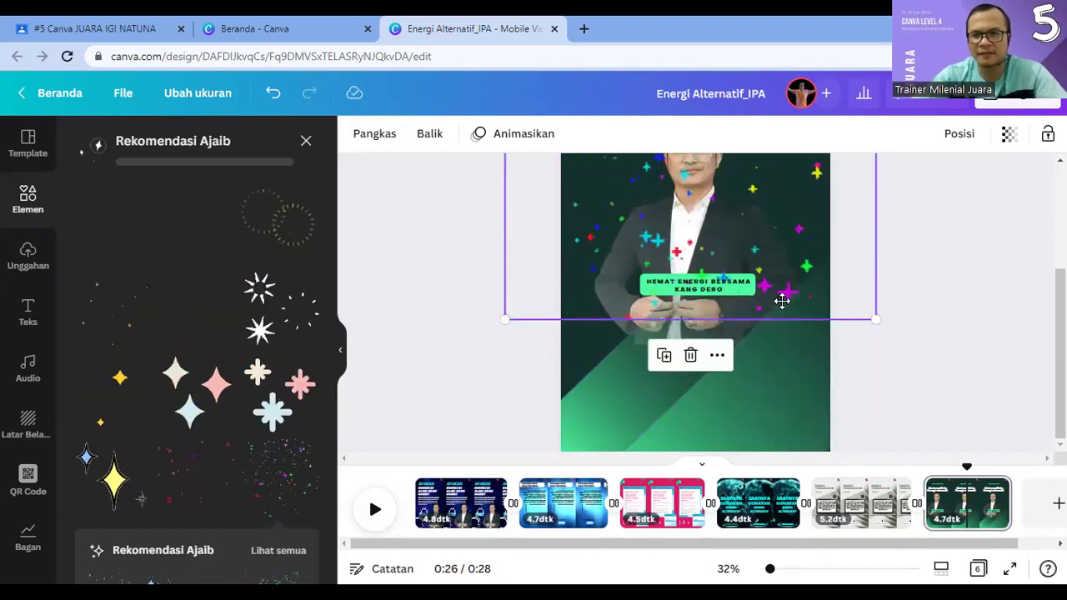
pyautogui.scroll(1, 803, 292)
pyautogui.scroll(3, 803, 292)
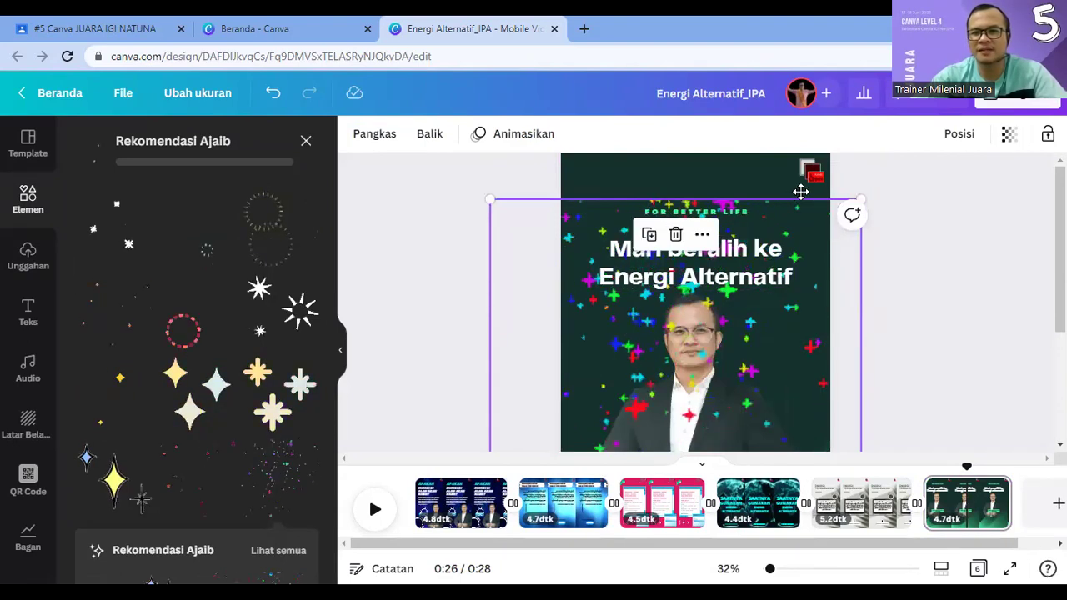
pyautogui.moveTo(800, 192); pyautogui.dragTo(809, 162)
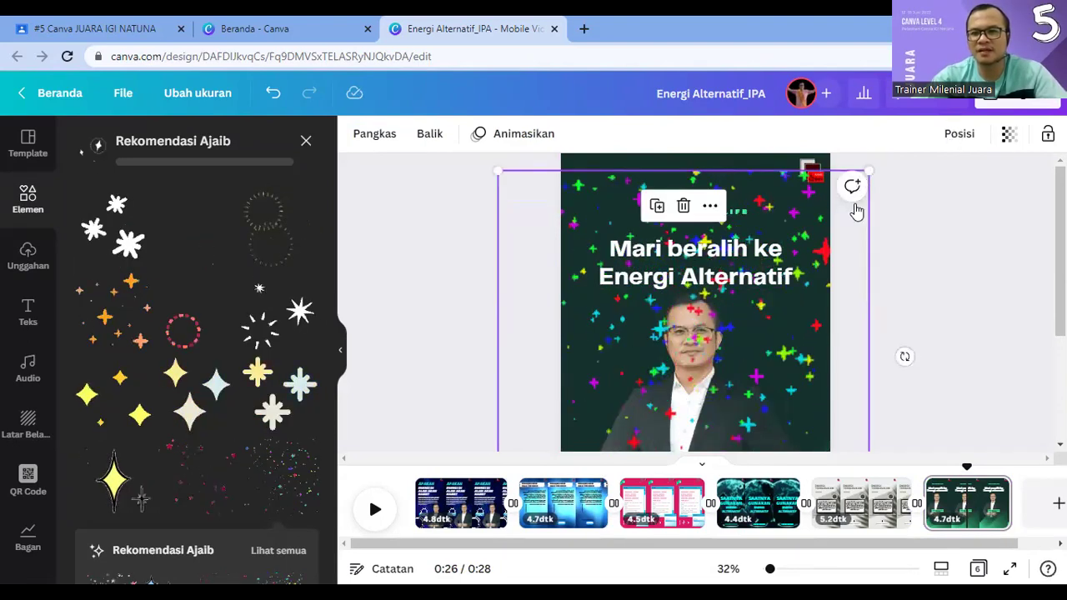
# Step: Set the sparkle graphic's transparency to 31 on the last page
pyautogui.hotkey('alt', 'shift', 'p')
pyautogui.click(865, 212)
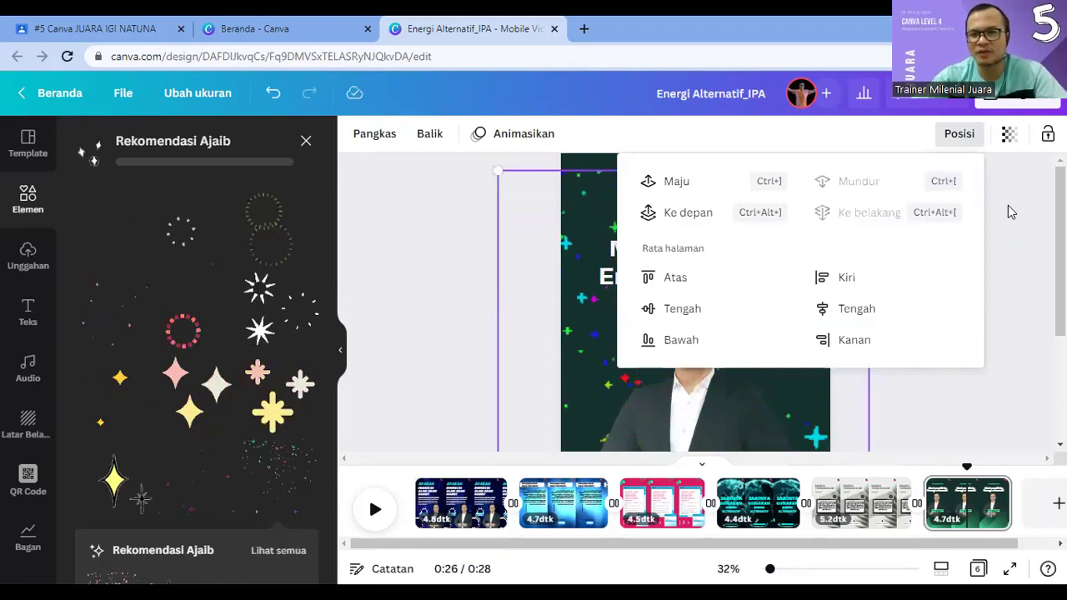
pyautogui.press('Escape')
pyautogui.click(1002, 137)
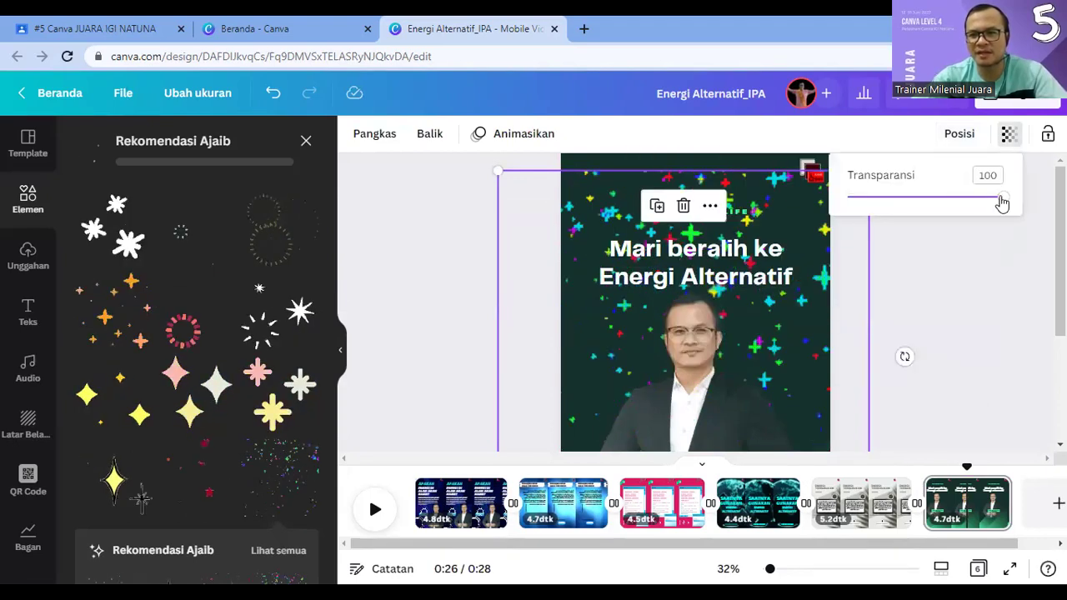
pyautogui.click(897, 204)
pyautogui.moveTo(905, 198); pyautogui.dragTo(882, 198)
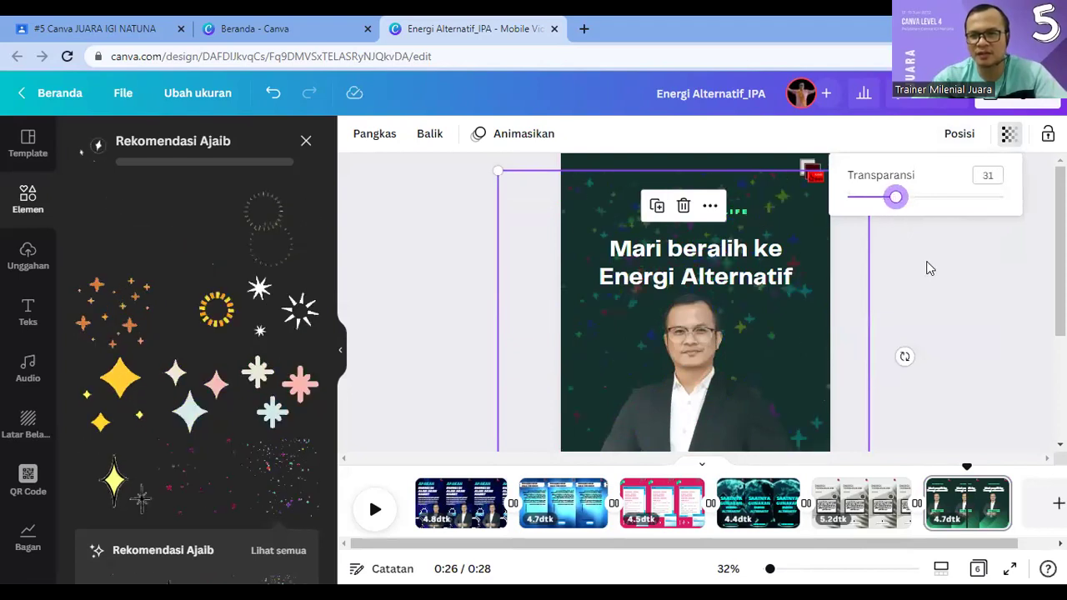
pyautogui.click(936, 285)
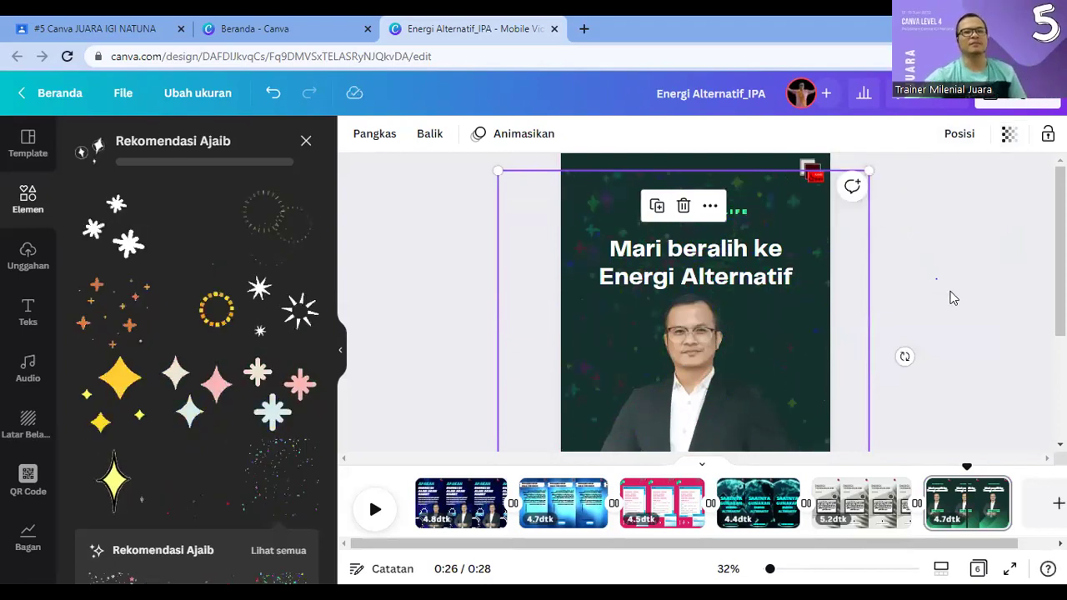
pyautogui.click(955, 297)
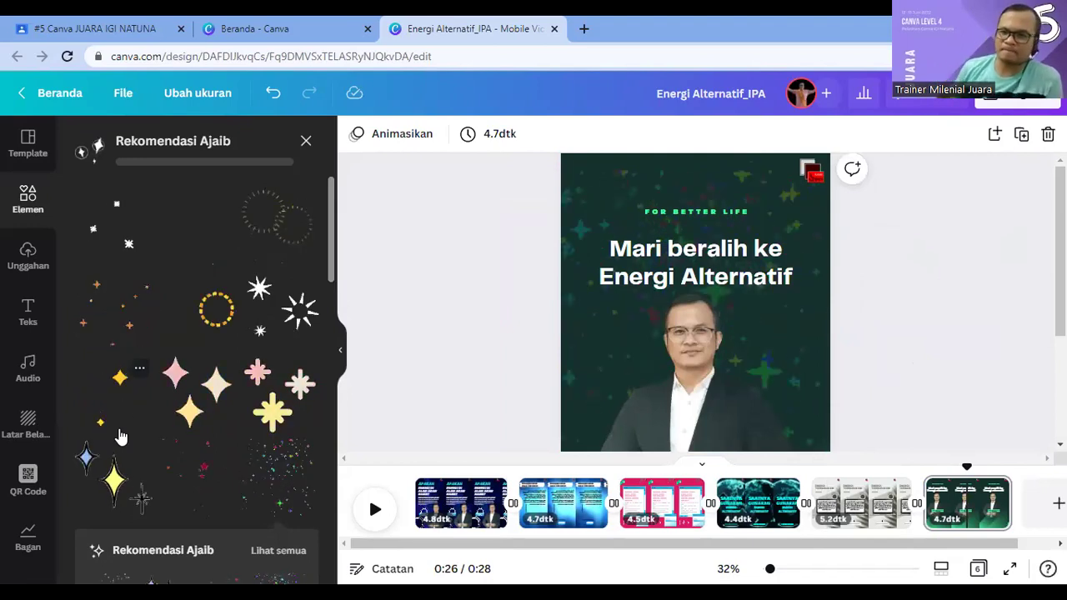
# Step: Find Rock music in the audio library and add the track "Tell Me Something New" to the video, starting from the first page
pyautogui.click(482, 487)
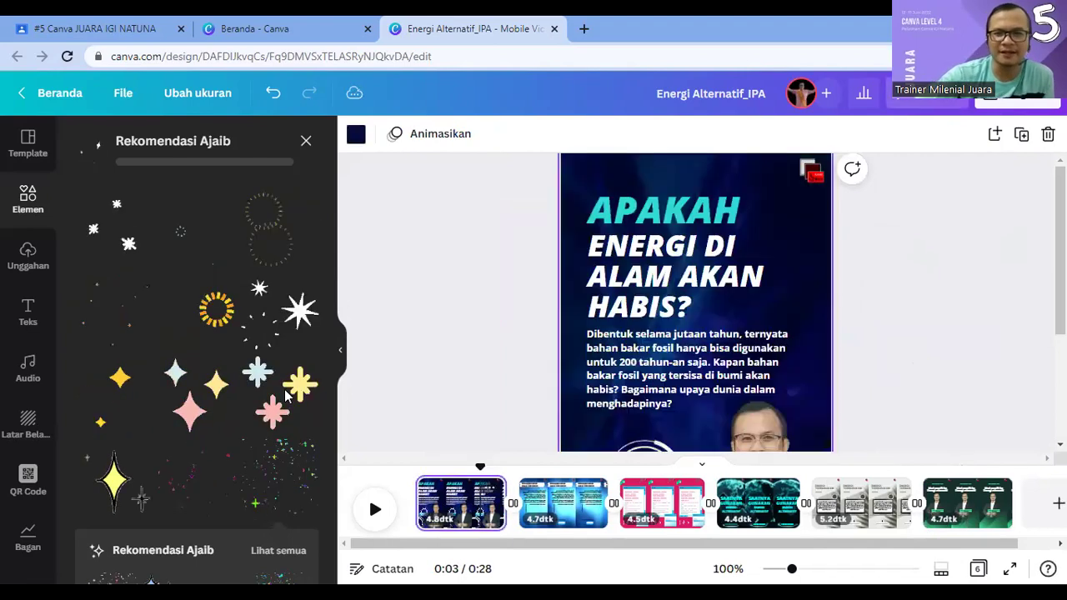
pyautogui.scroll(-2, 211, 484)
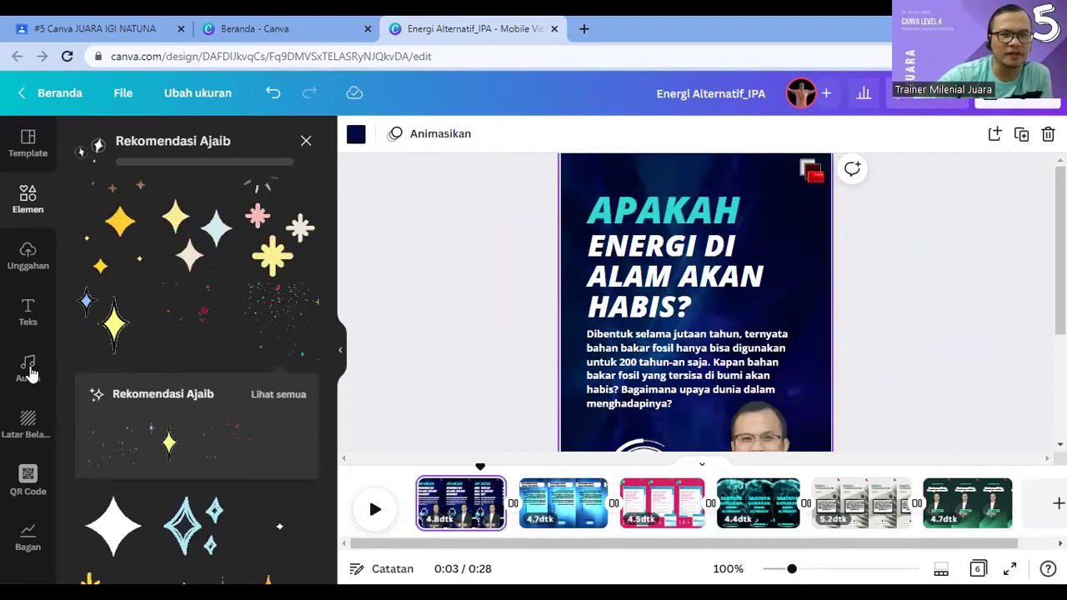
pyautogui.press('Escape')
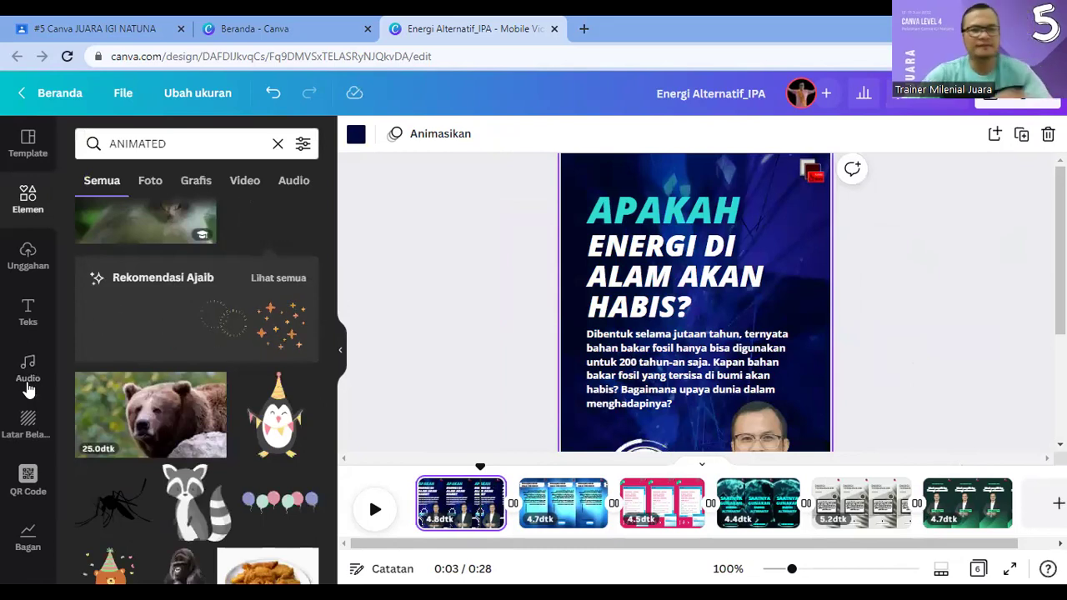
pyautogui.click(28, 375)
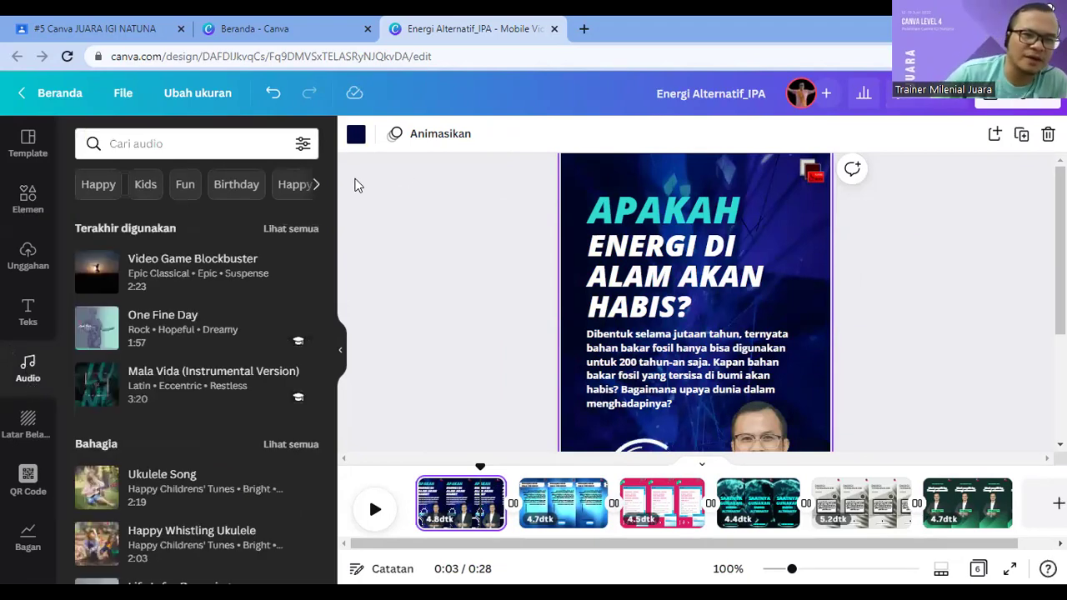
pyautogui.click(317, 190)
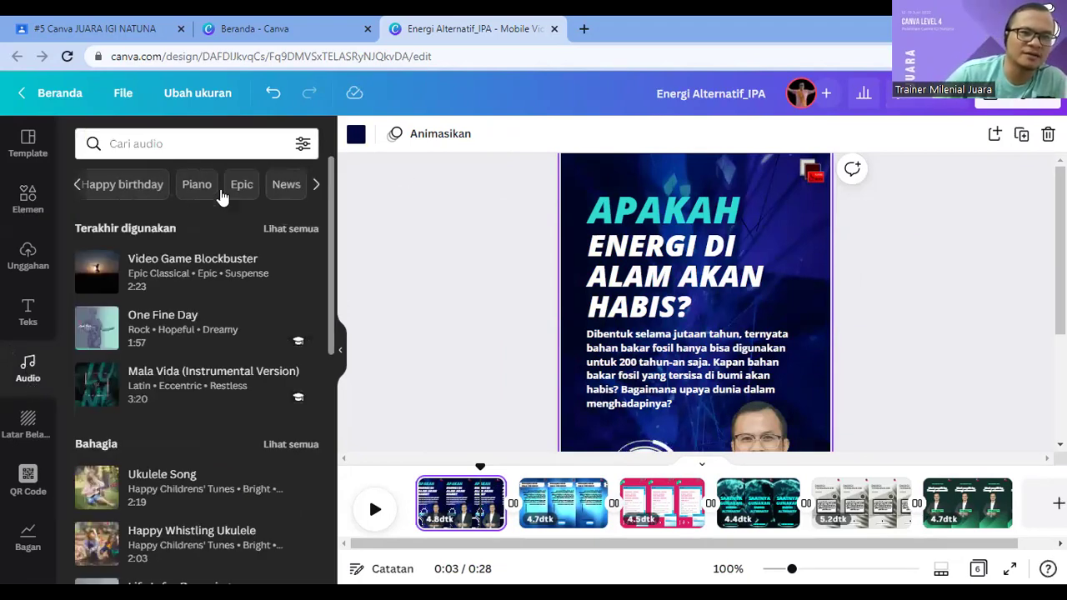
pyautogui.click(315, 190)
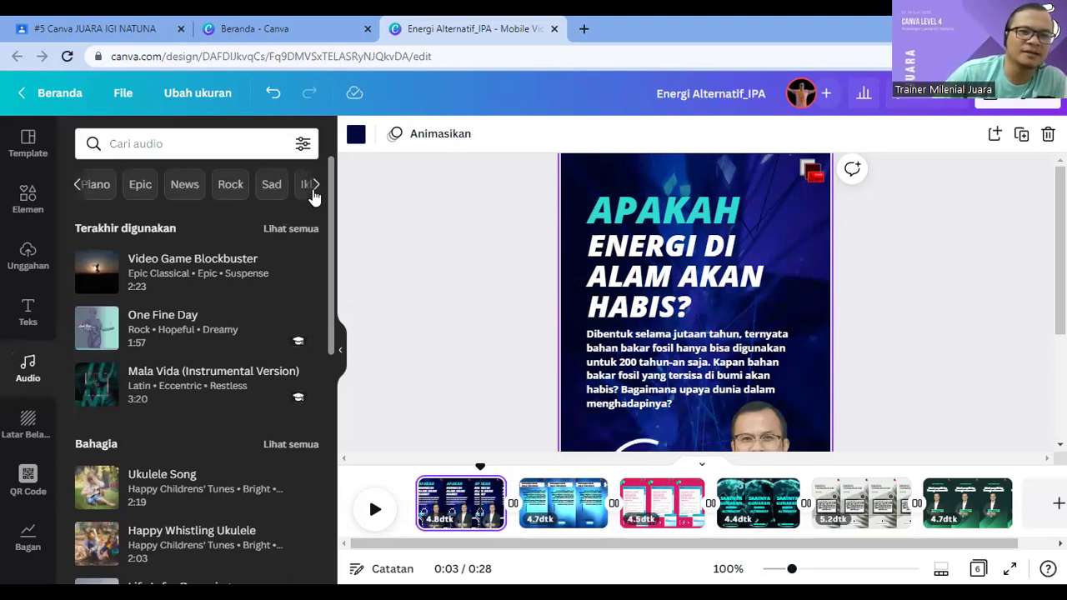
pyautogui.click(316, 190)
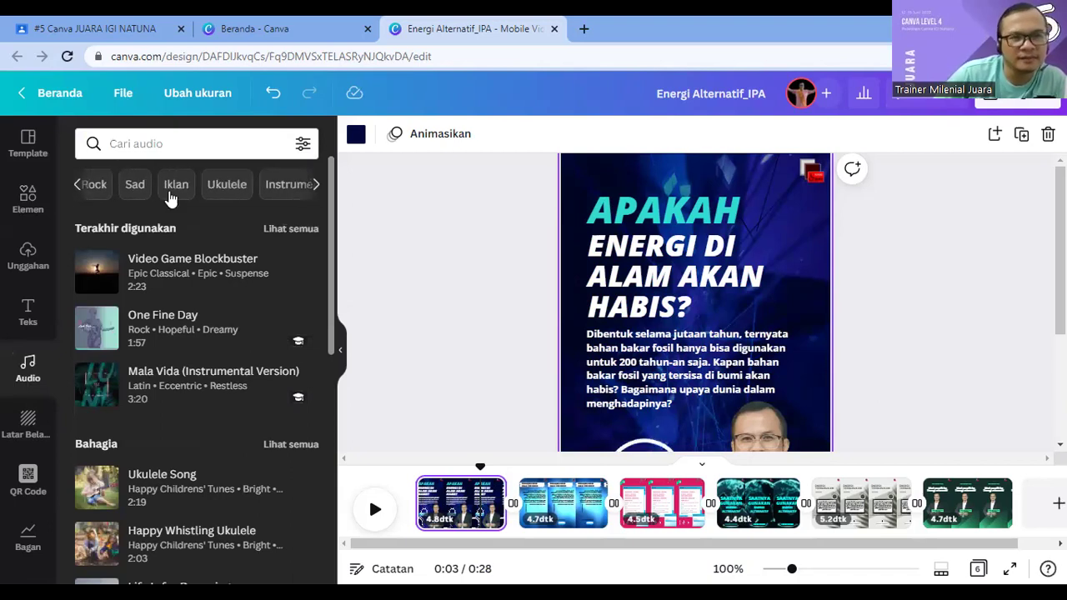
pyautogui.click(95, 184)
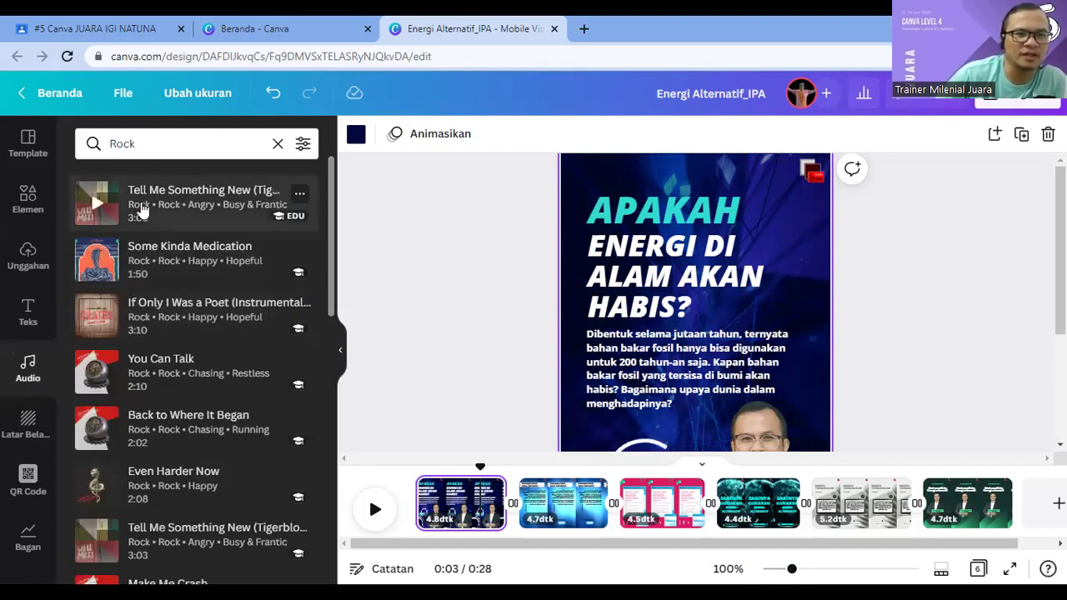
pyautogui.click(94, 207)
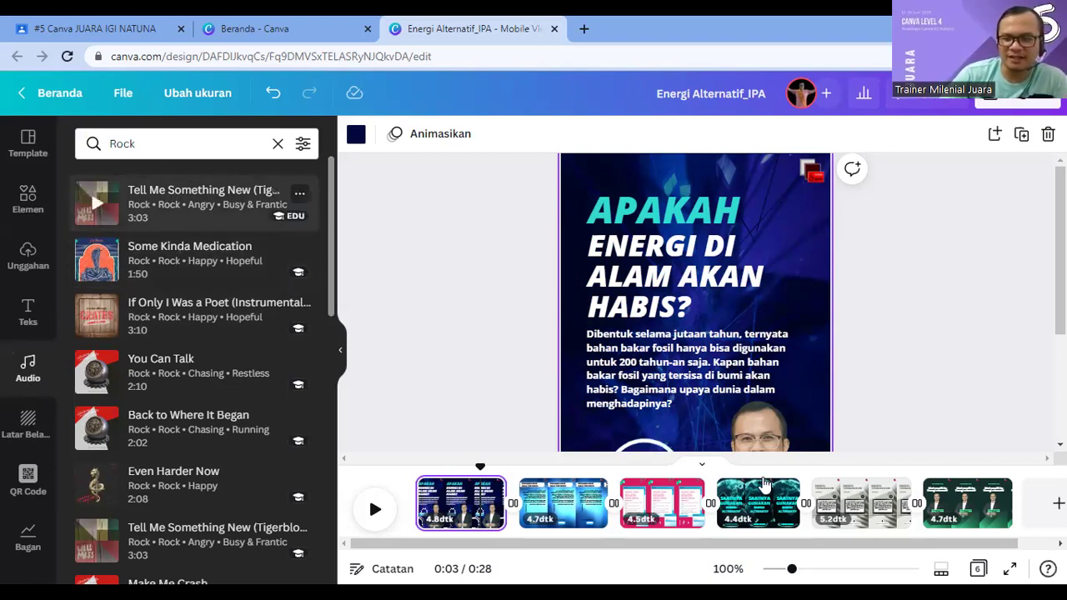
pyautogui.moveTo(764, 484); pyautogui.dragTo(763, 483)
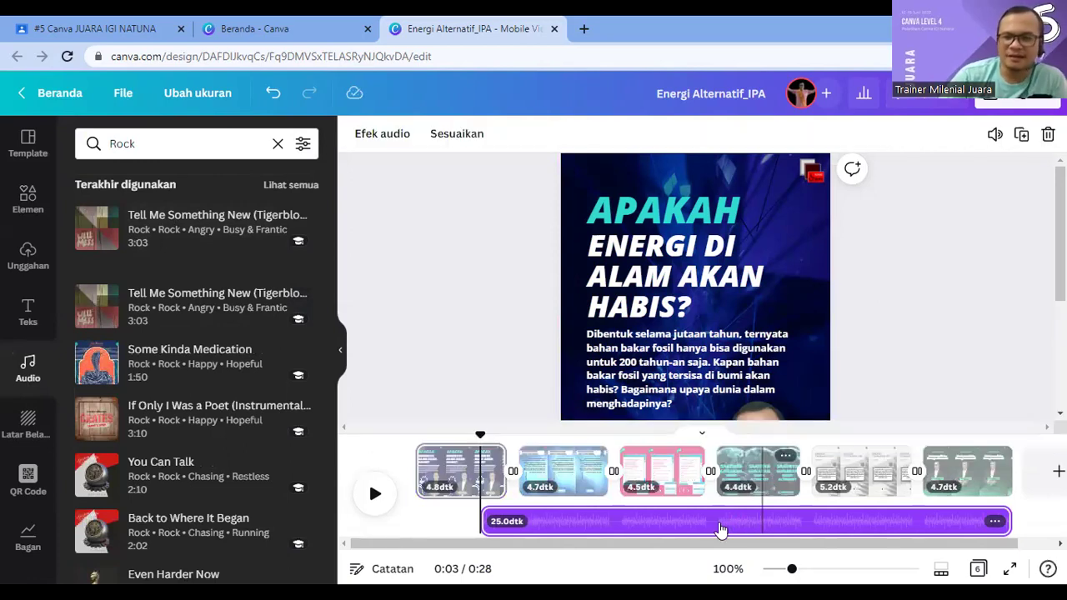
# Step: Make the audio track start at the beginning of the video and set its volume to 51
pyautogui.moveTo(591, 523); pyautogui.dragTo(554, 525)
pyautogui.click(551, 525)
pyautogui.click(995, 134)
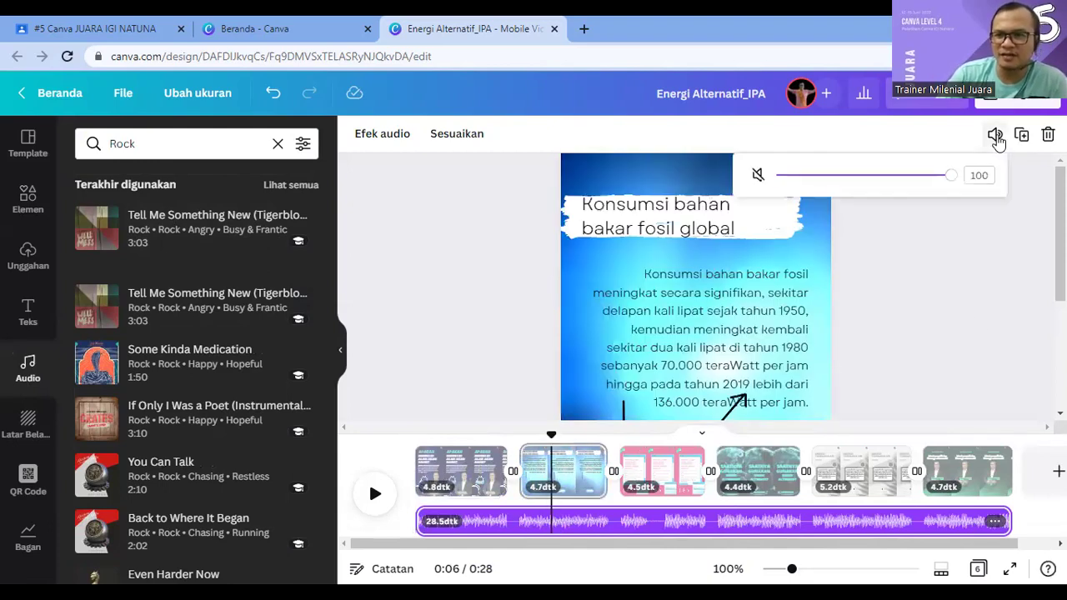
pyautogui.moveTo(861, 176); pyautogui.dragTo(867, 181)
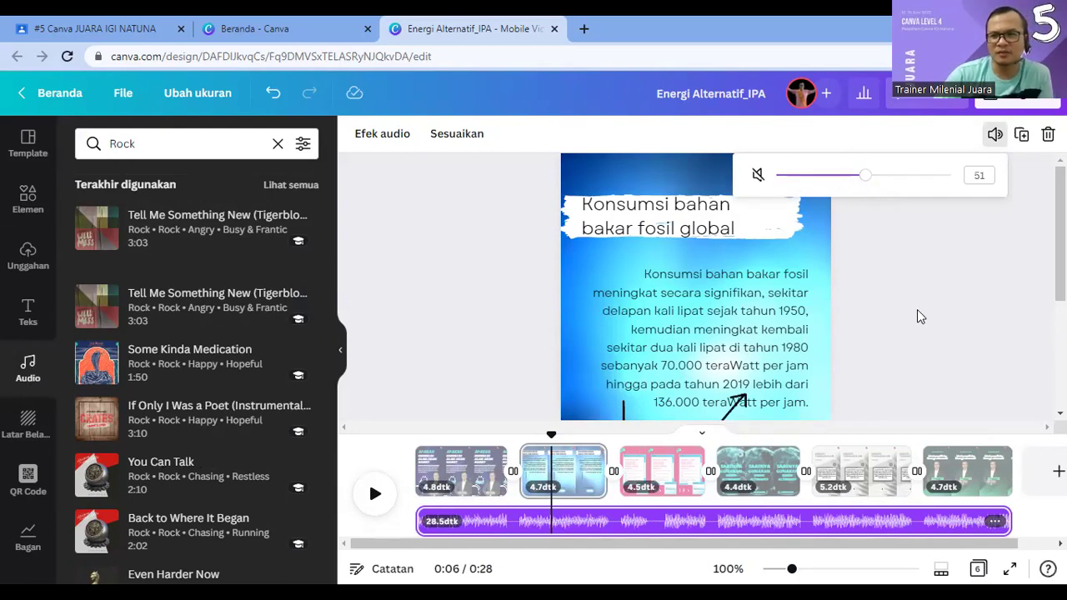
pyautogui.click(922, 315)
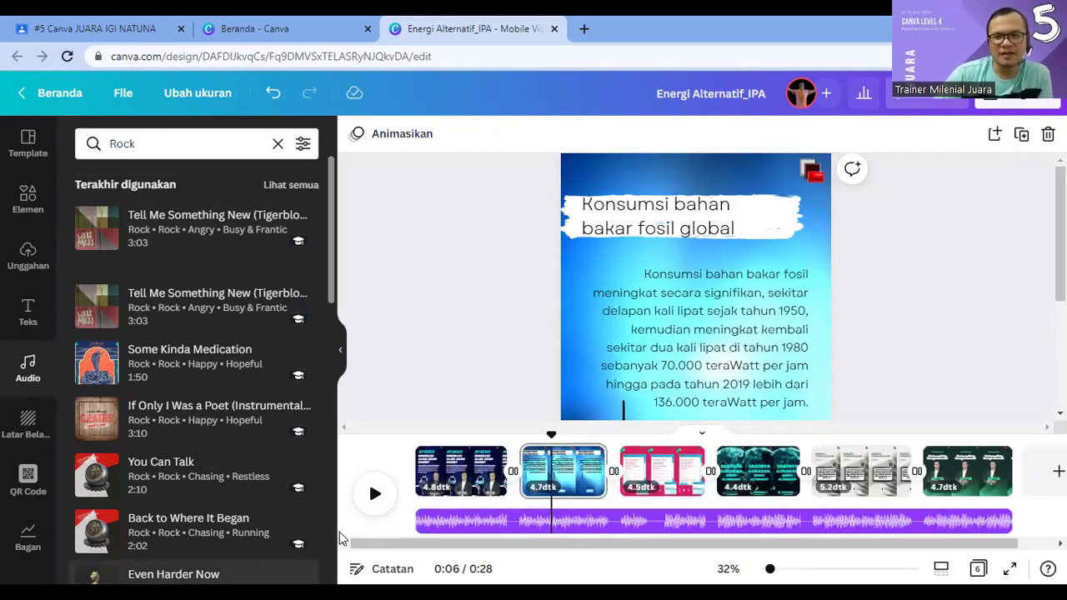
# Step: Present the design in Standard mode from the first page and advance to the "Konsumsi bahan bakar fosil global" page
pyautogui.click(450, 471)
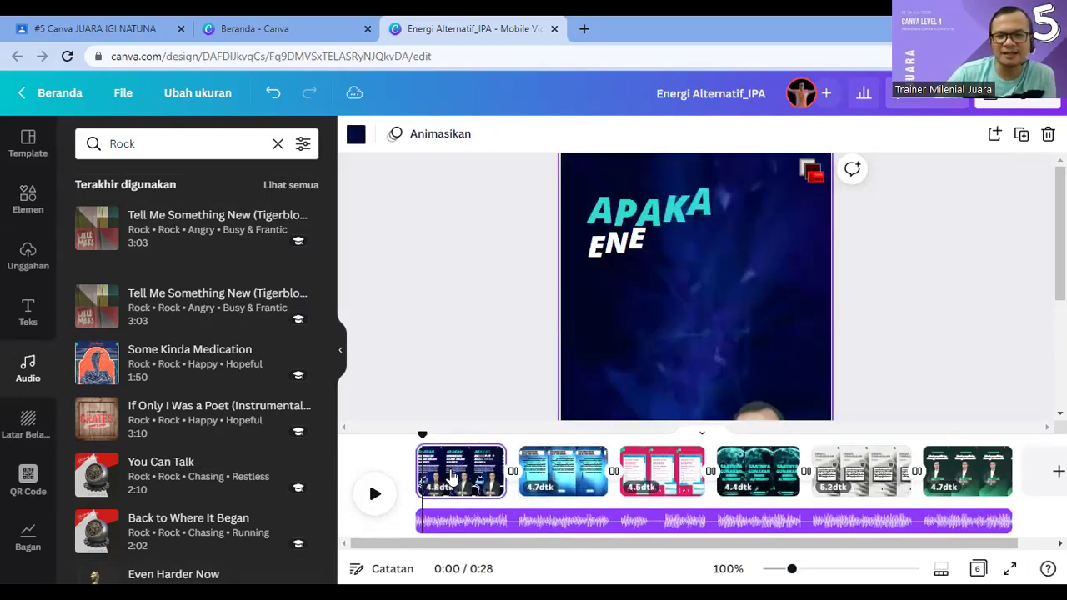
pyautogui.click(892, 332)
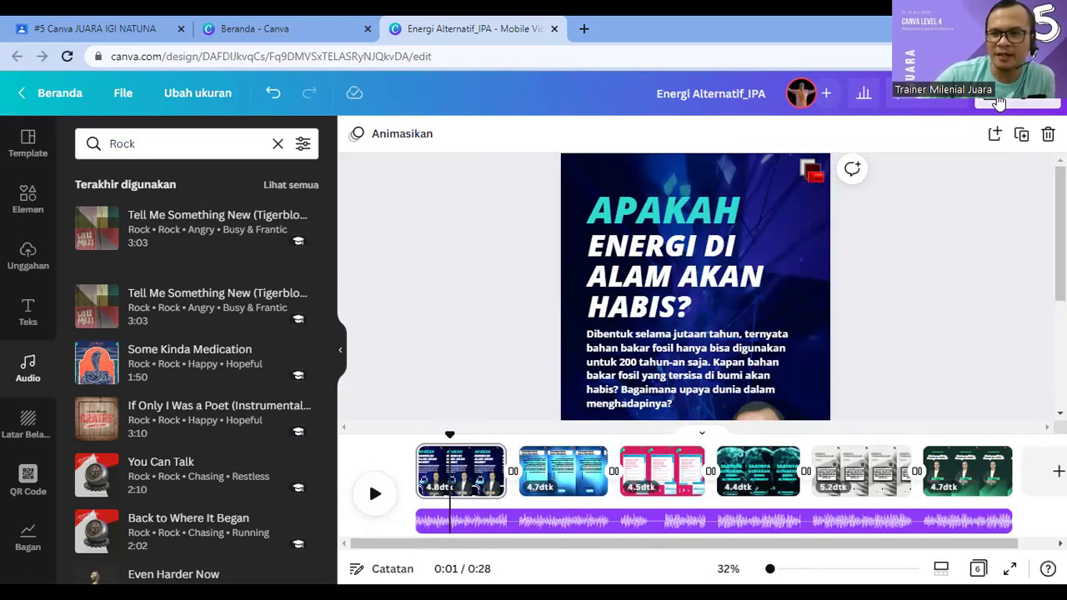
pyautogui.click(970, 121)
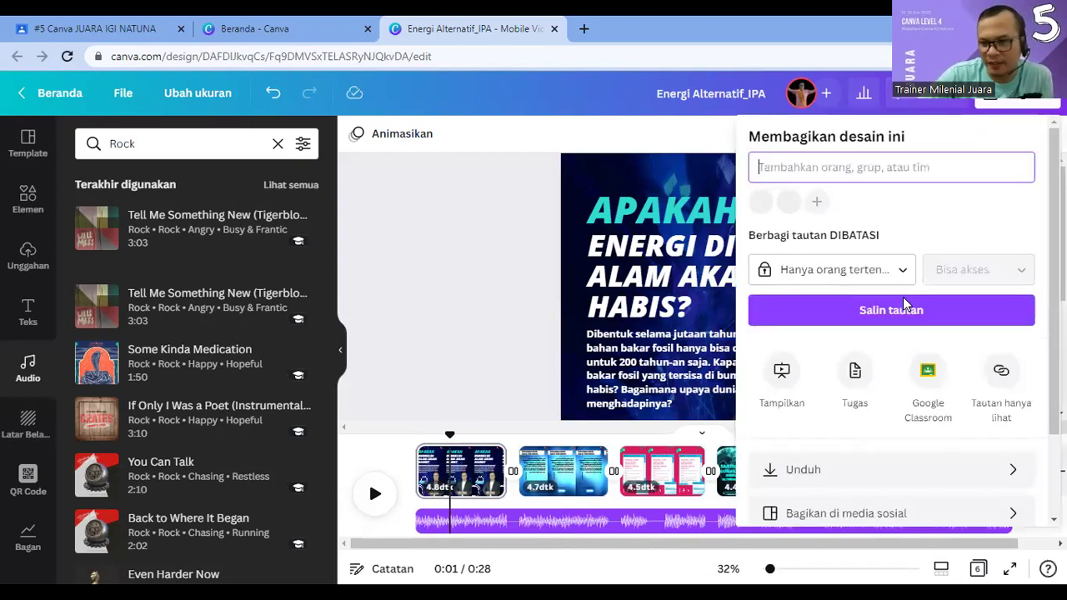
pyautogui.click(780, 377)
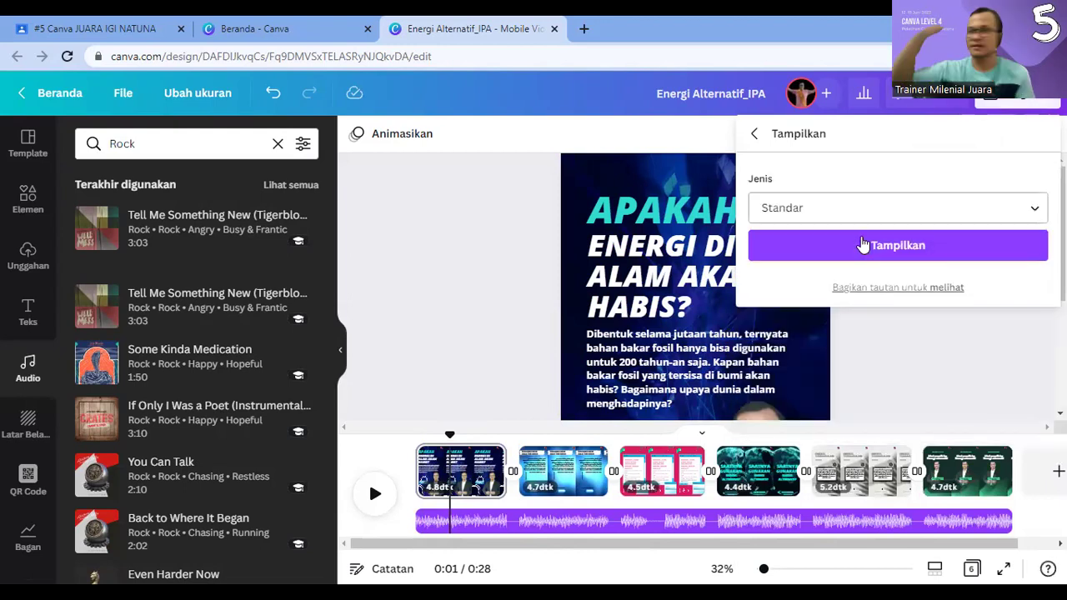
pyautogui.click(864, 244)
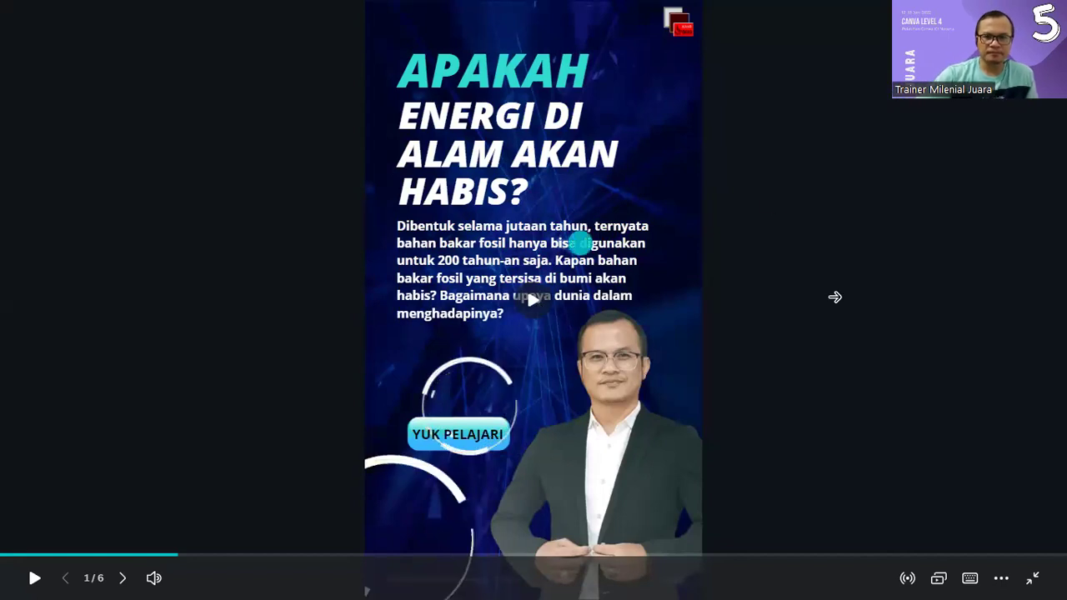
pyautogui.click(836, 296)
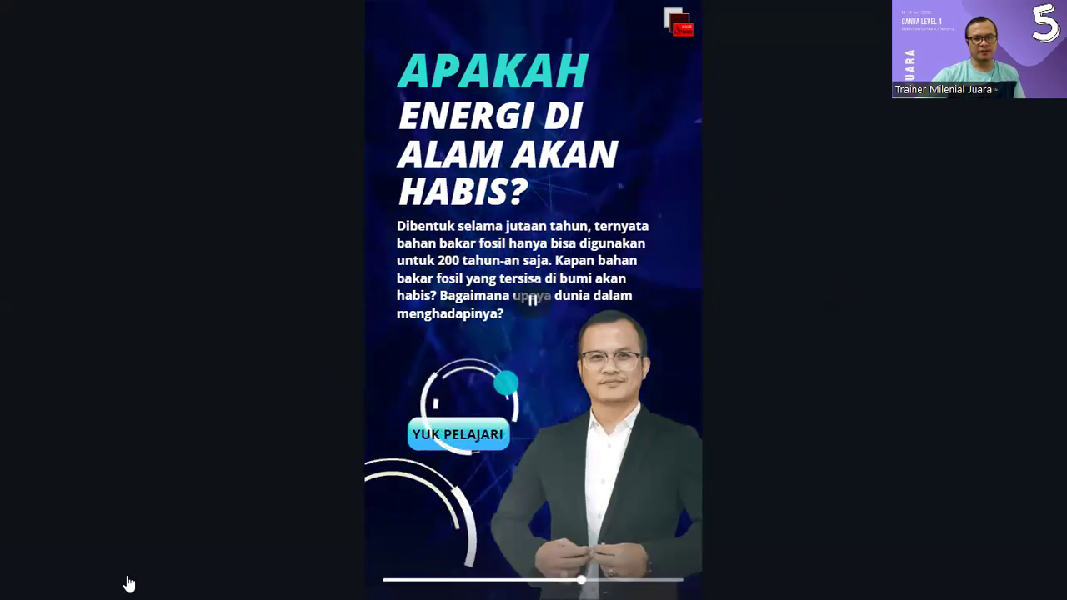
pyautogui.moveTo(127, 582)
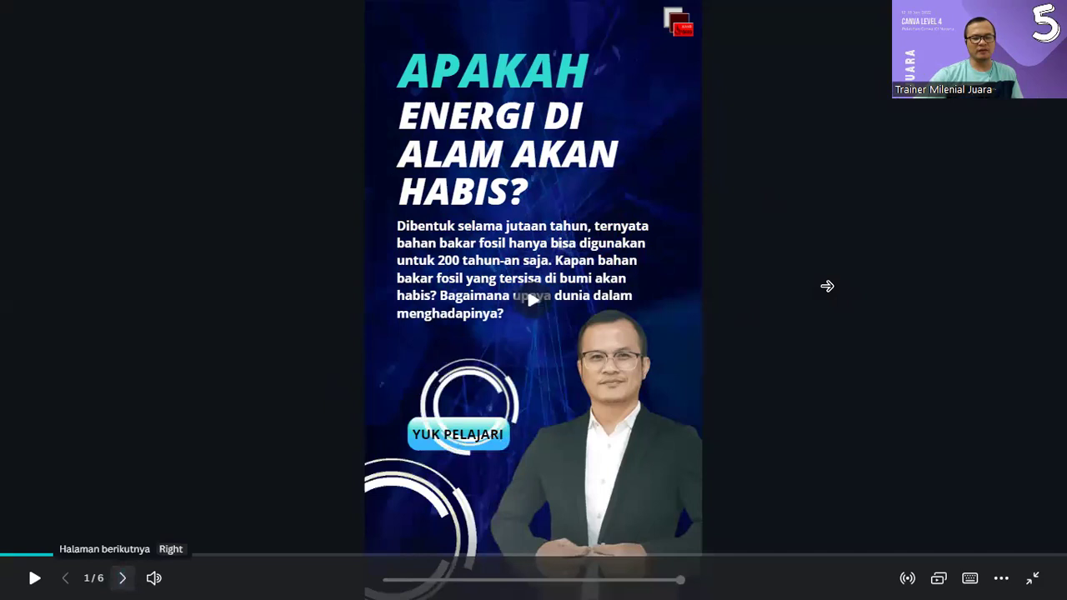
pyautogui.click(826, 286)
pyautogui.click(826, 286)
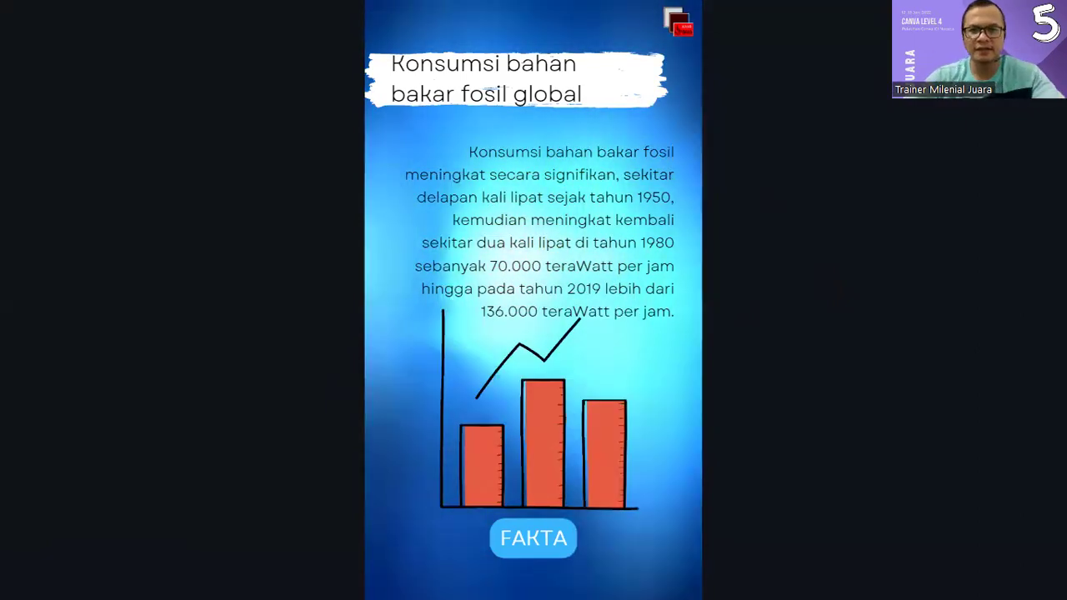
# Step: Leave the presentation and check which animations the "APAKAH" title and the paragraph on the first page use
pyautogui.press('Escape')
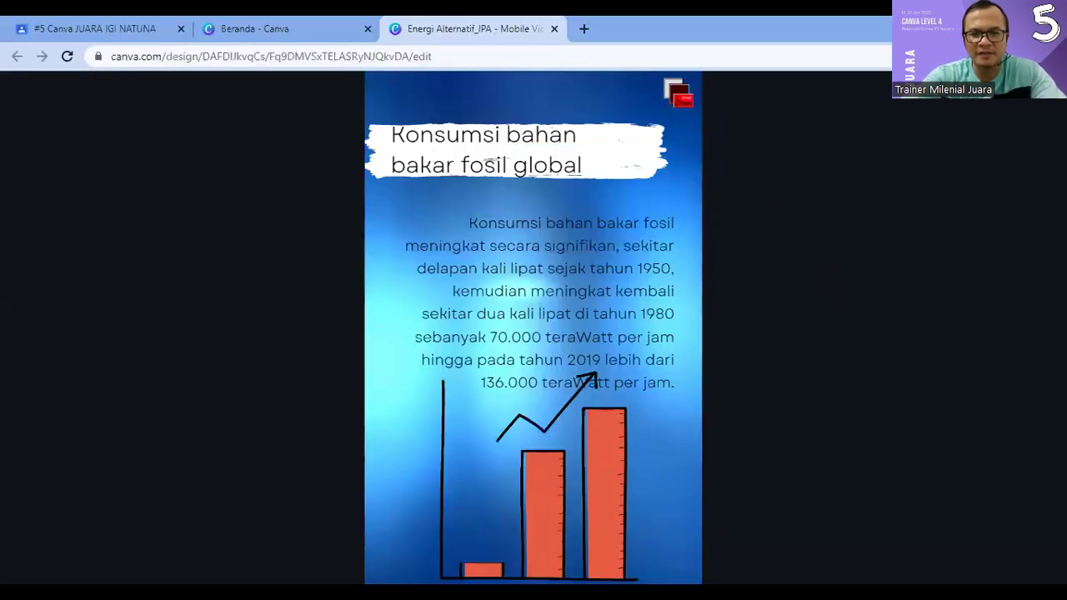
pyautogui.click(447, 476)
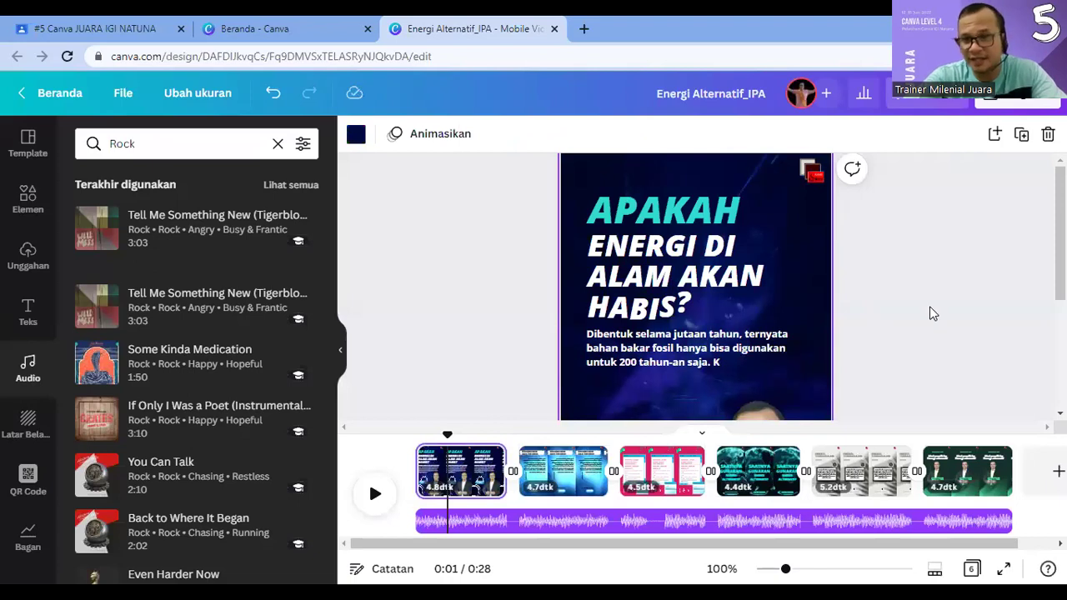
pyautogui.click(802, 209)
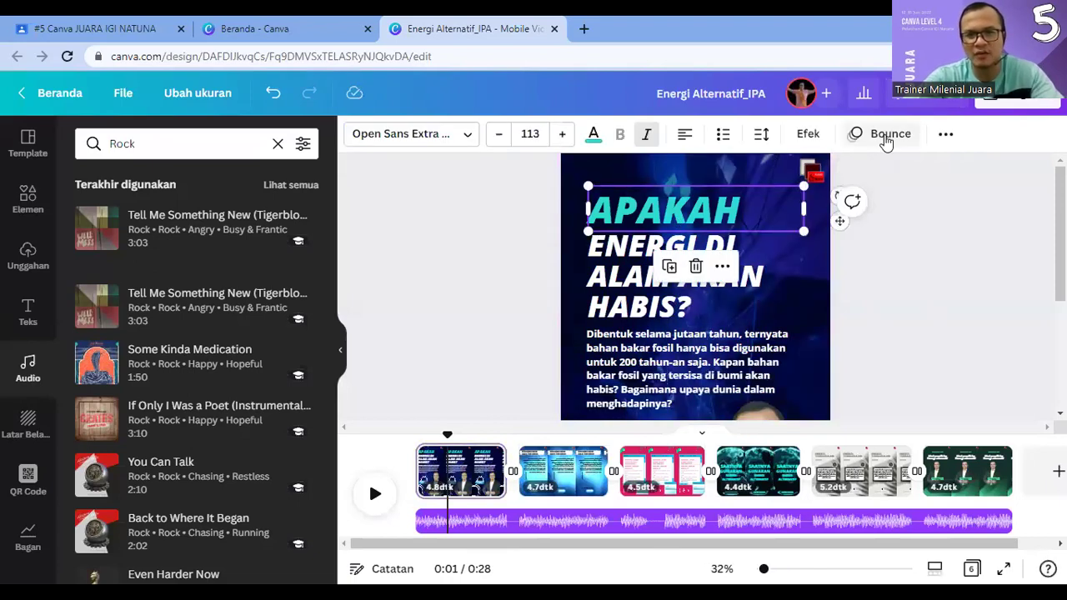
pyautogui.click(638, 364)
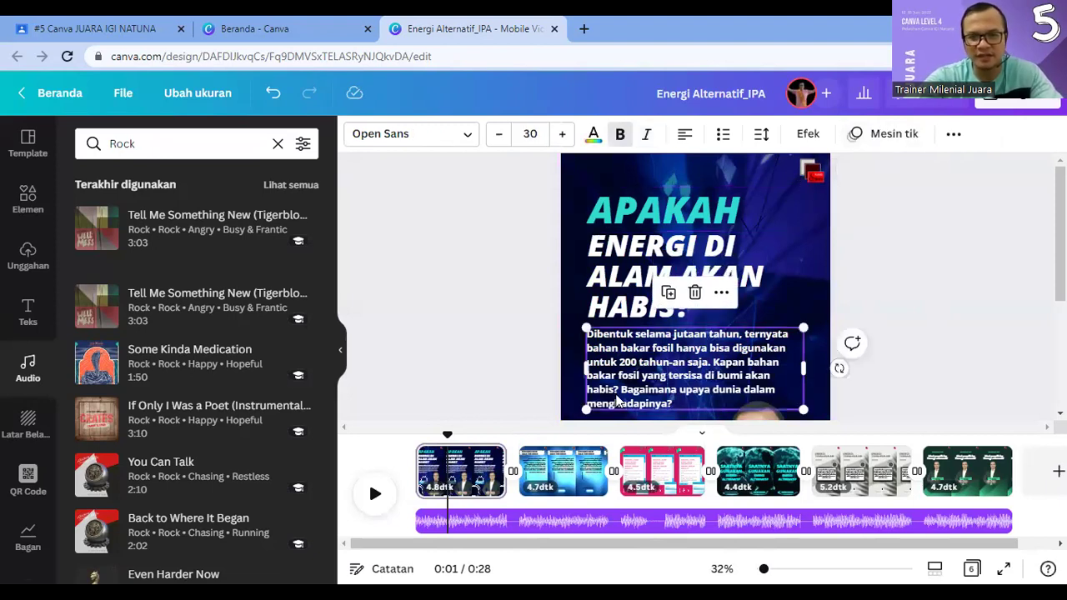
# Step: Check which animation the "Konsumsi bahan bakar fosil global" title on the second page uses
pyautogui.click(542, 471)
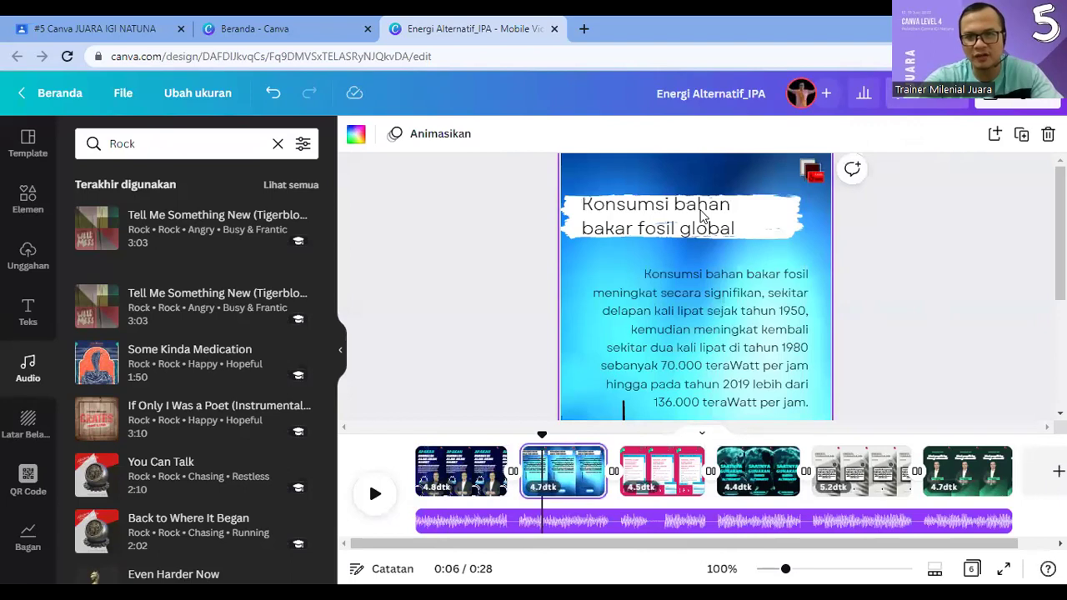
pyautogui.click(701, 216)
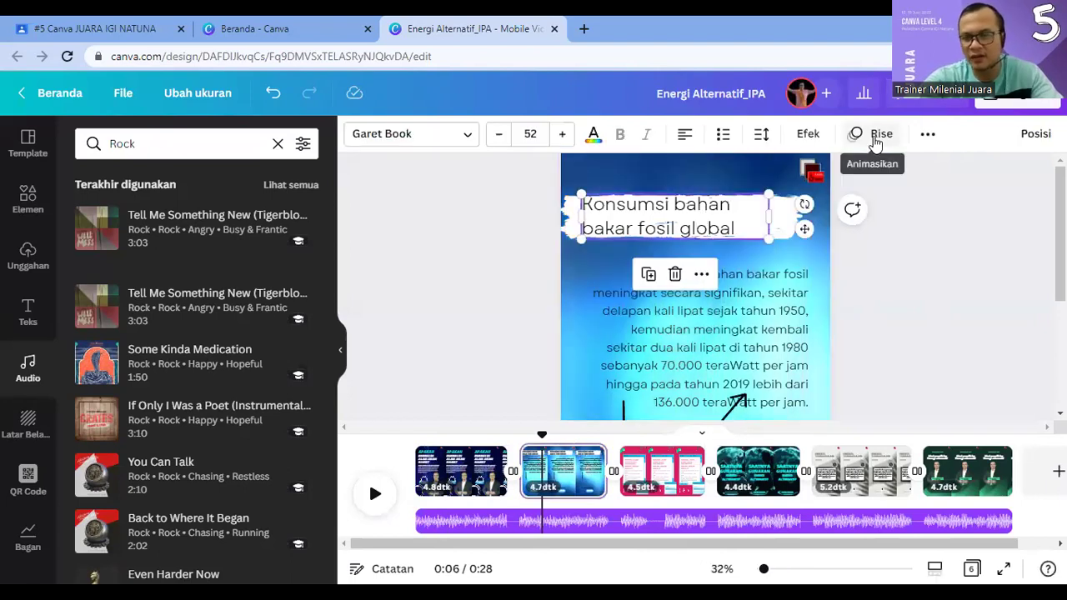
pyautogui.hotkey('ctrl', '1')
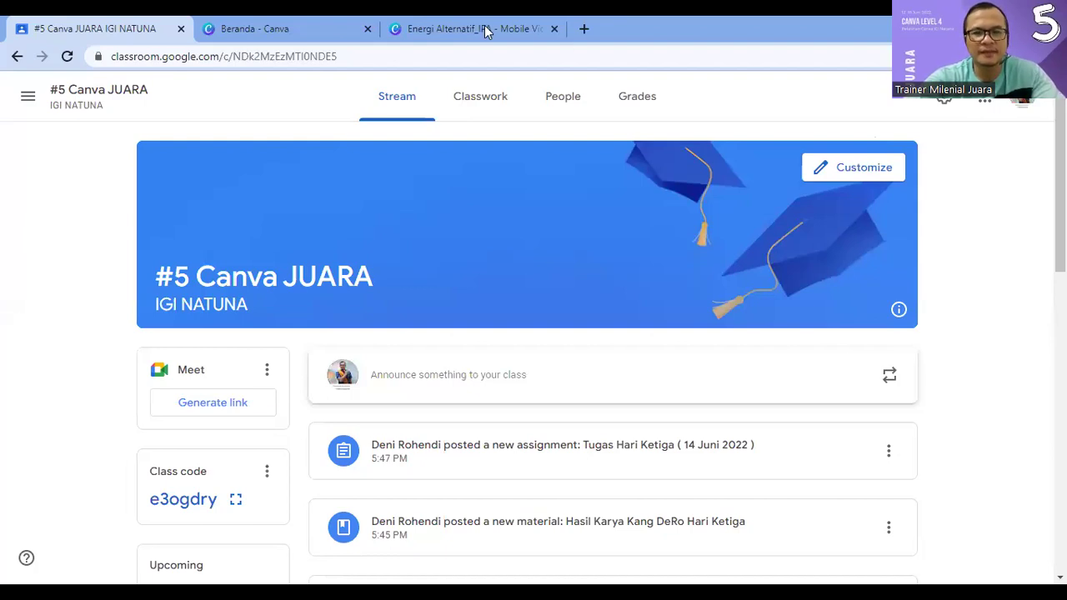
pyautogui.hotkey('ctrl', '3')
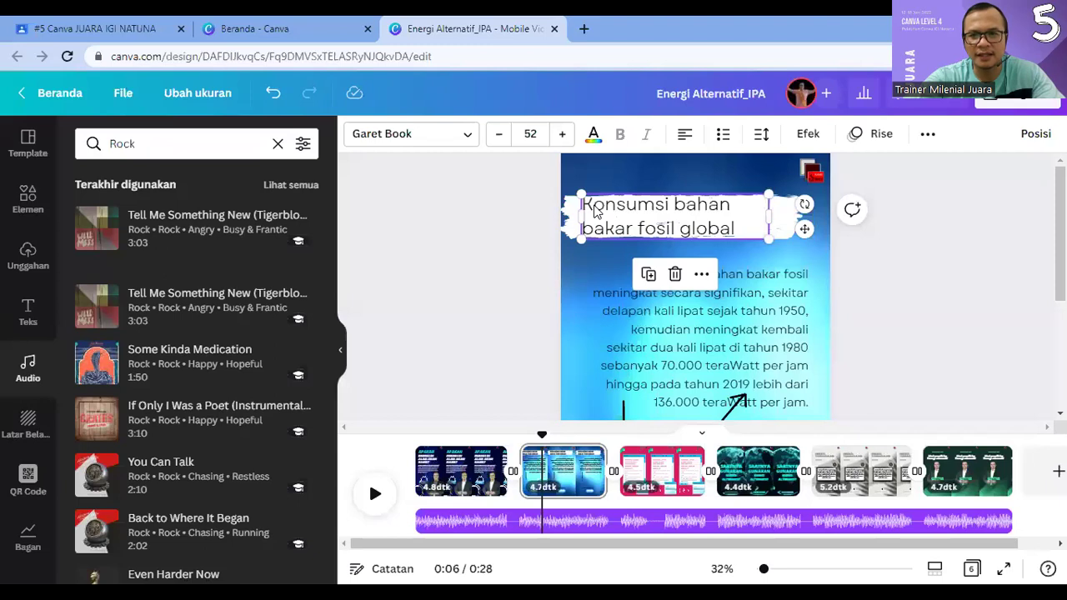
# Step: Apply the Pan animation to the white brush stroke behind the title on the second page
pyautogui.click(783, 229)
pyautogui.click(671, 138)
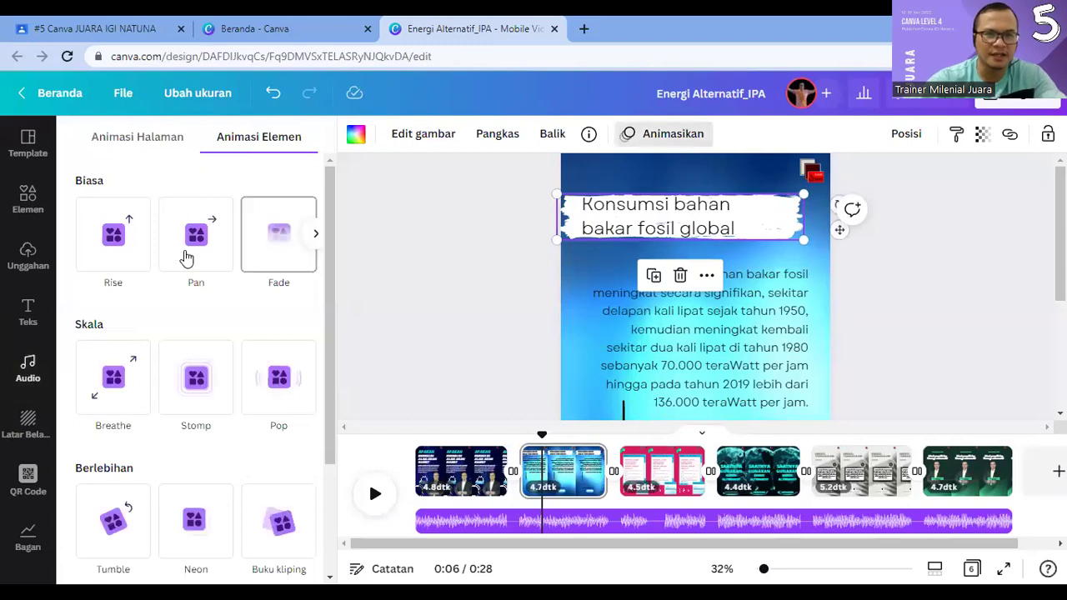
pyautogui.click(187, 259)
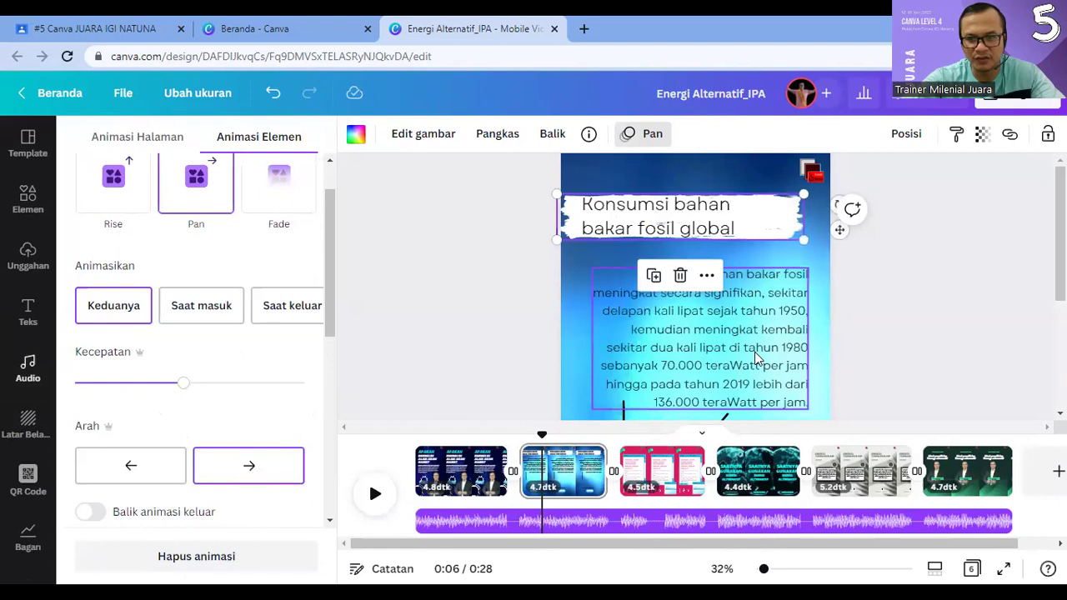
# Step: Apply the Mesin tik text animation to the fossil fuel consumption paragraph on the second page
pyautogui.click(757, 359)
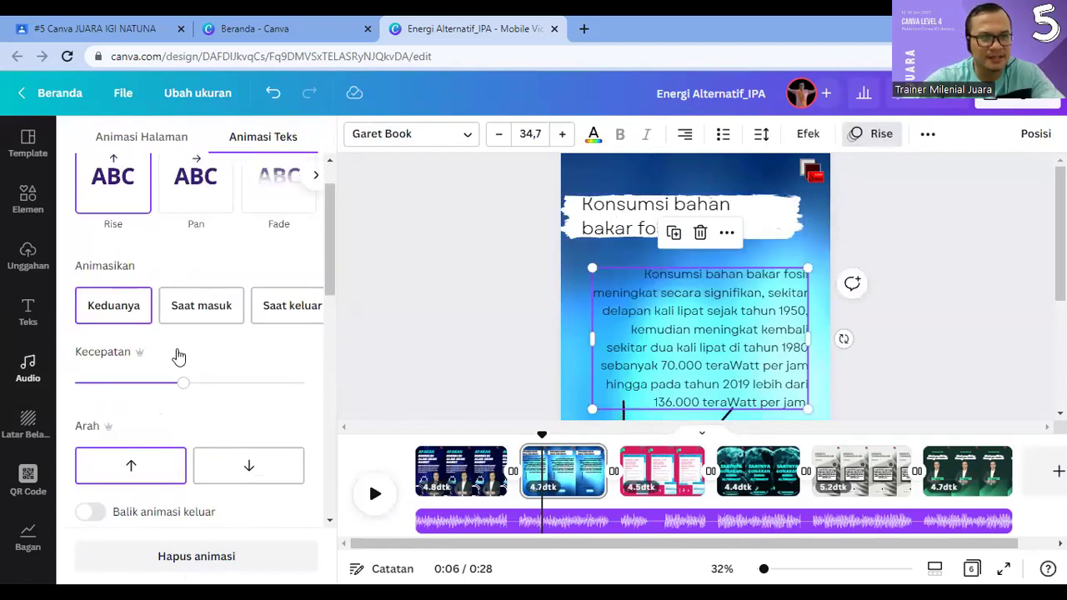
pyautogui.scroll(-2, 182, 360)
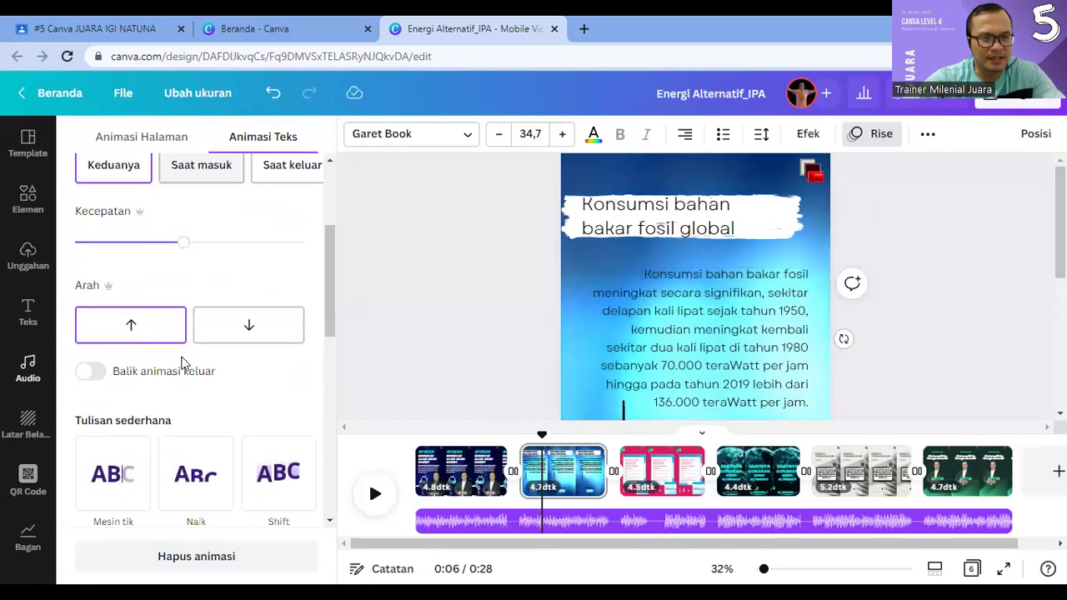
pyautogui.scroll(-3, 181, 360)
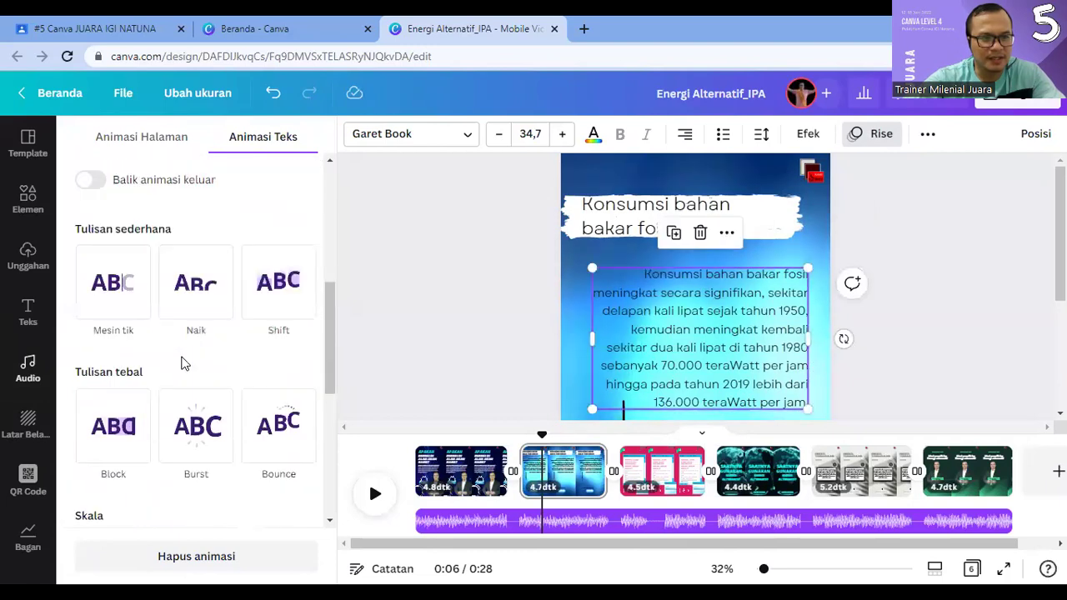
pyautogui.click(119, 296)
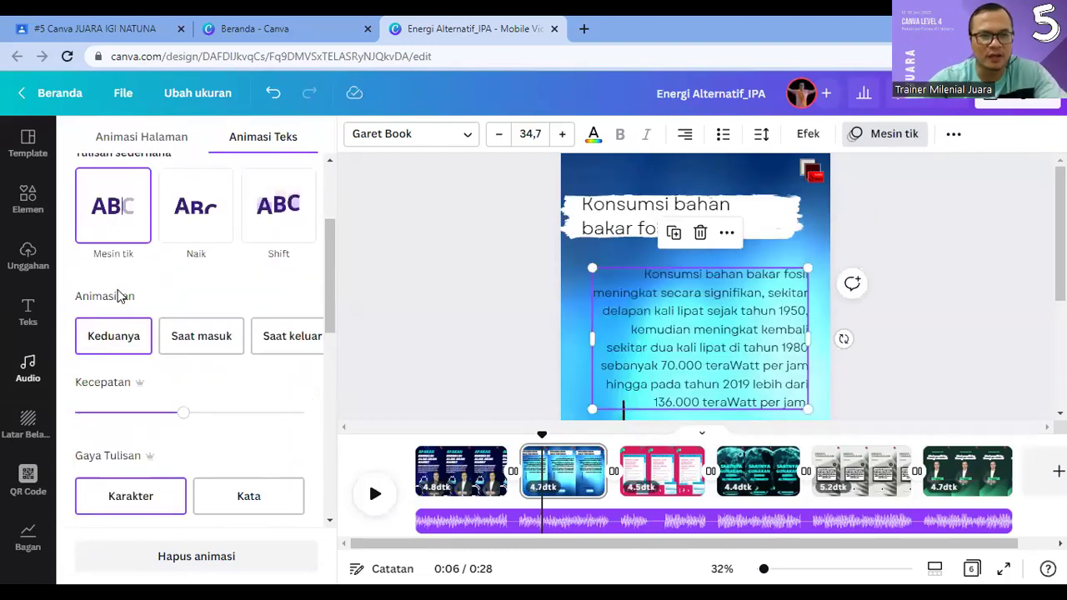
# Step: Check the main title's animation on the third page and apply Pan to its "YUK KITA HEMAT ENERGI" heading
pyautogui.click(664, 471)
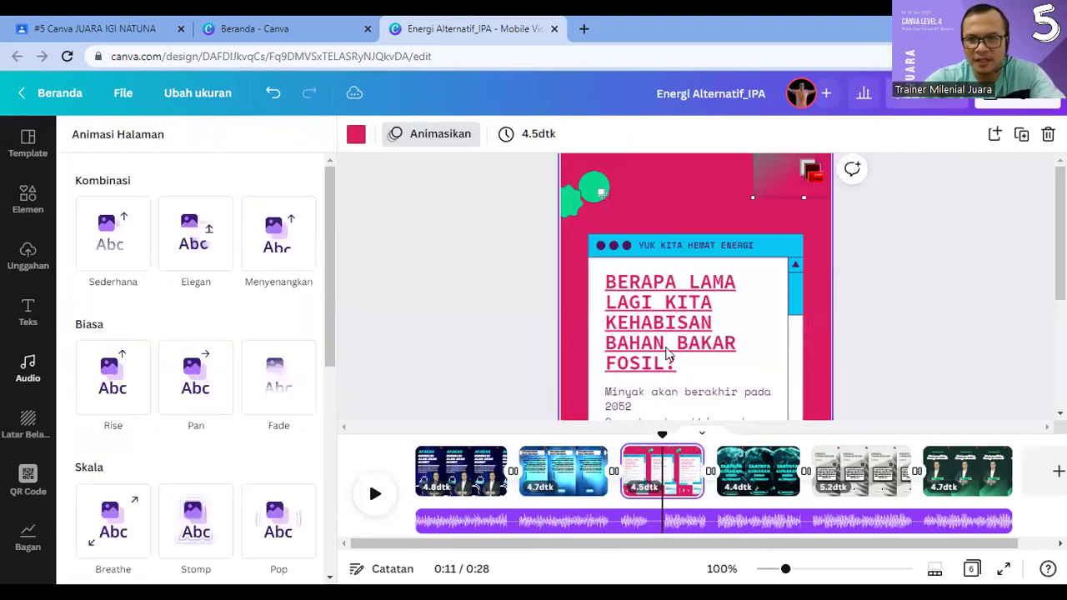
pyautogui.click(667, 354)
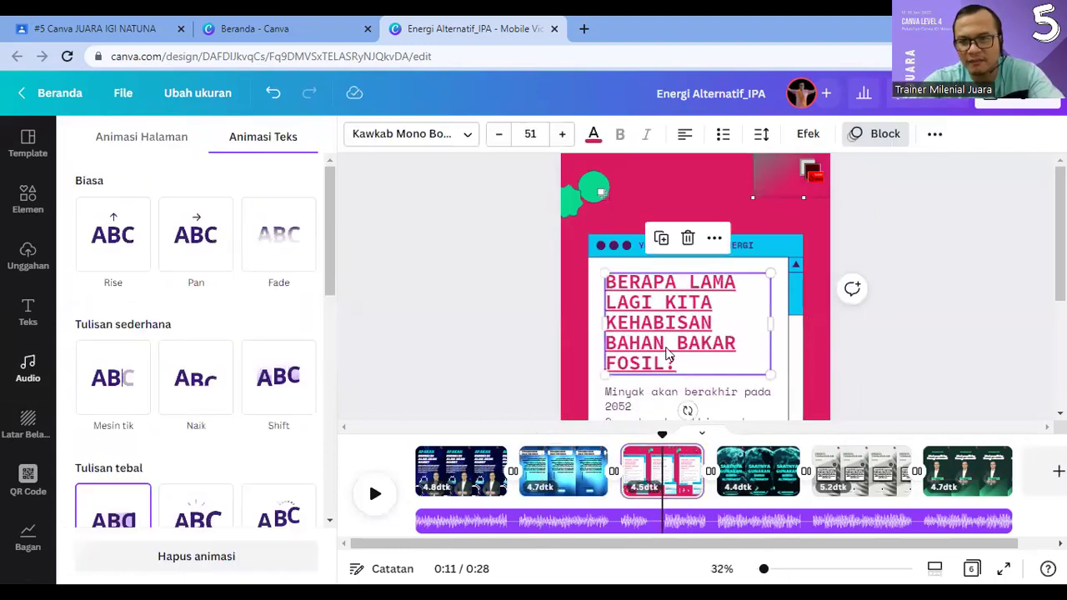
pyautogui.click(748, 244)
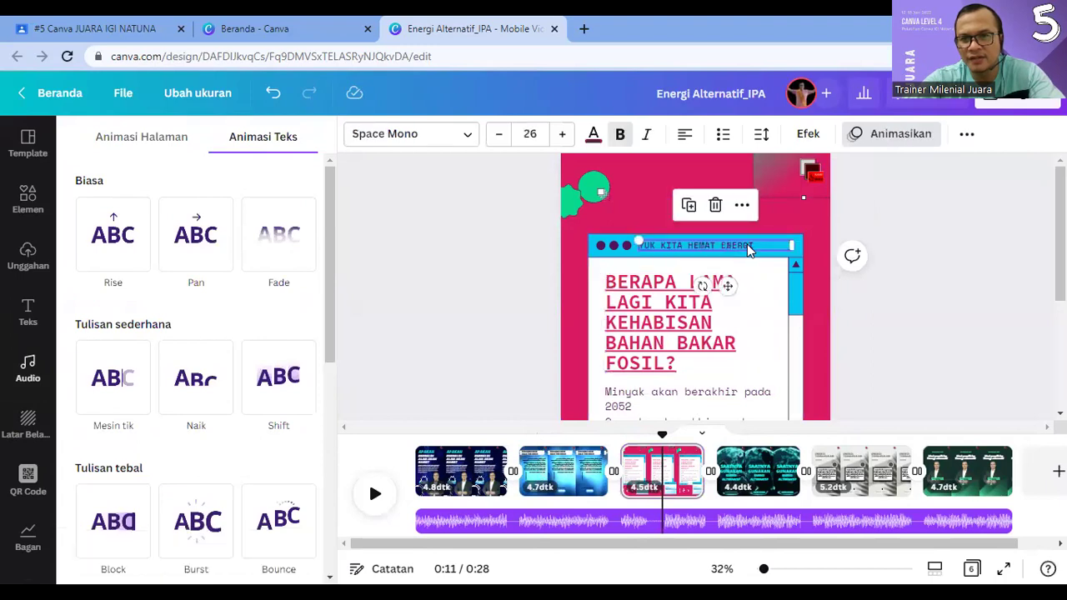
pyautogui.click(890, 133)
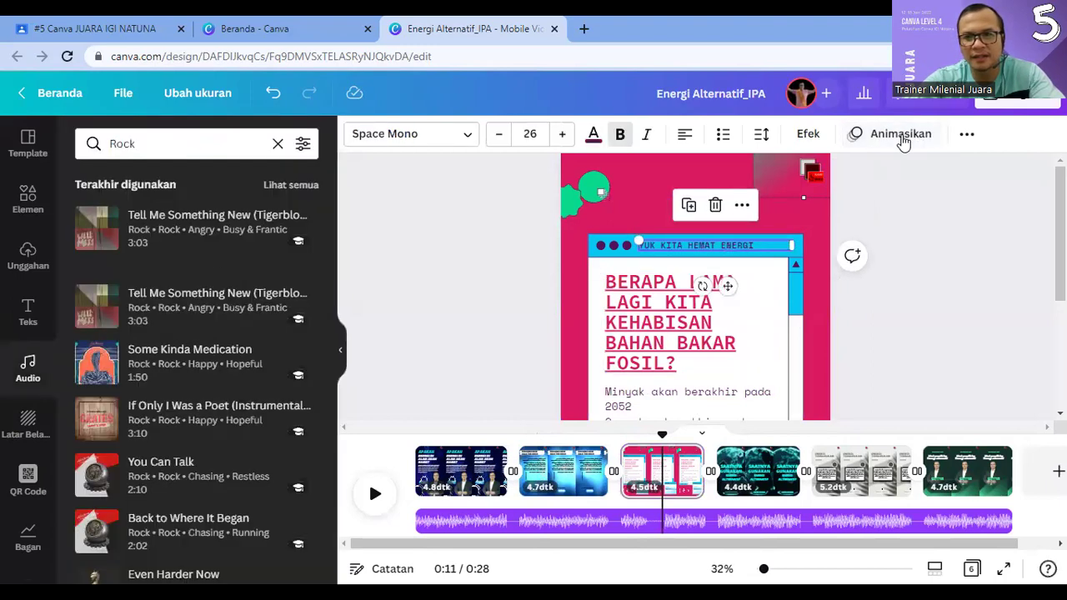
pyautogui.click(205, 238)
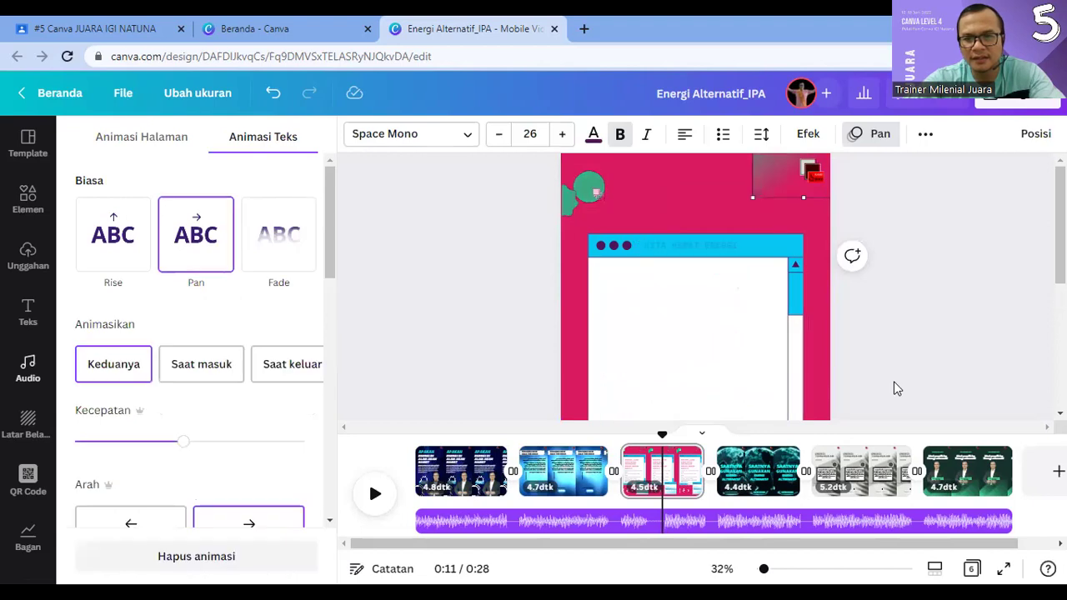
# Step: Check the animations of the paragraph on the third page and of the title and "FOR BETTER LIFE" texts on the fourth page
pyautogui.click(682, 398)
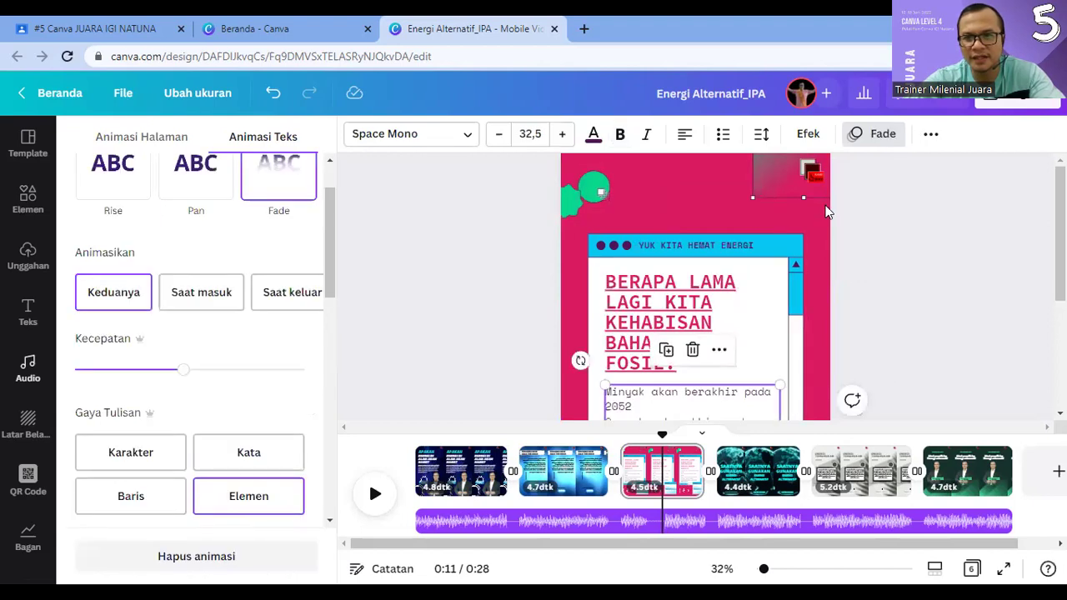
pyautogui.scroll(-3, 768, 370)
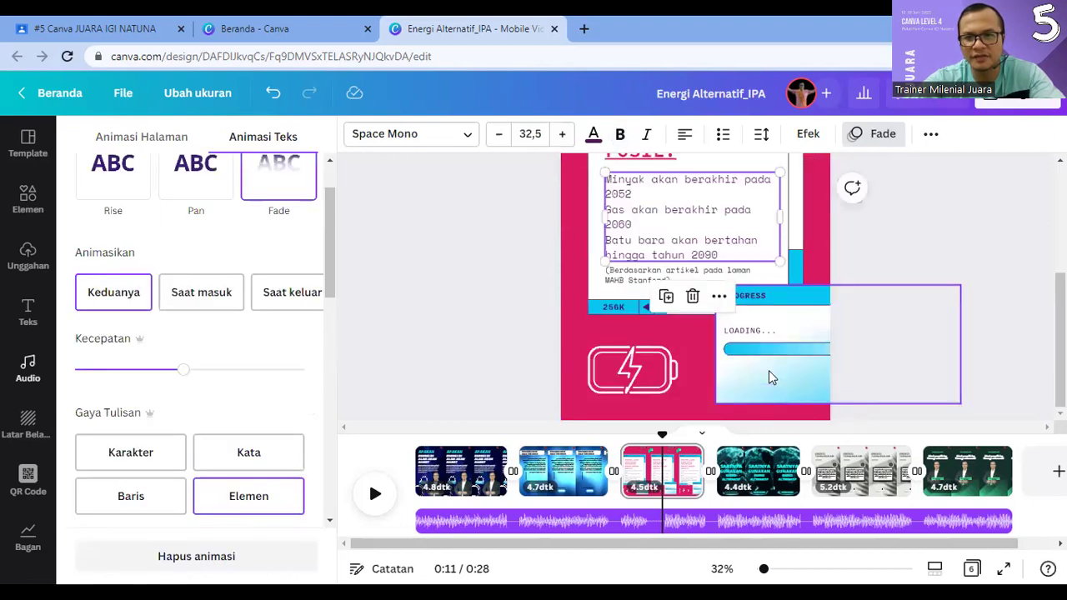
pyautogui.click(760, 473)
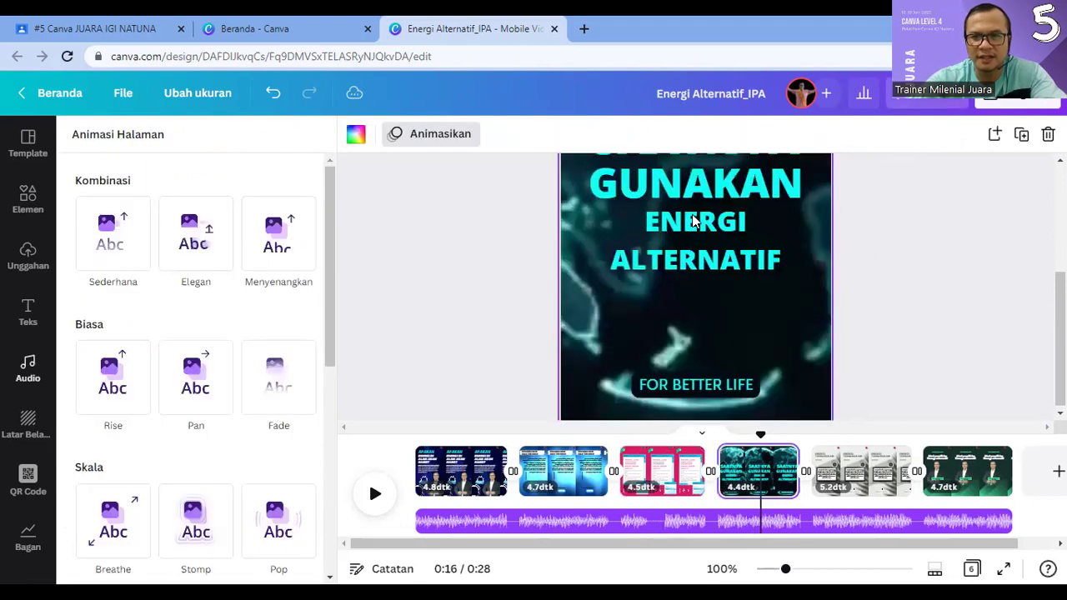
pyautogui.click(692, 214)
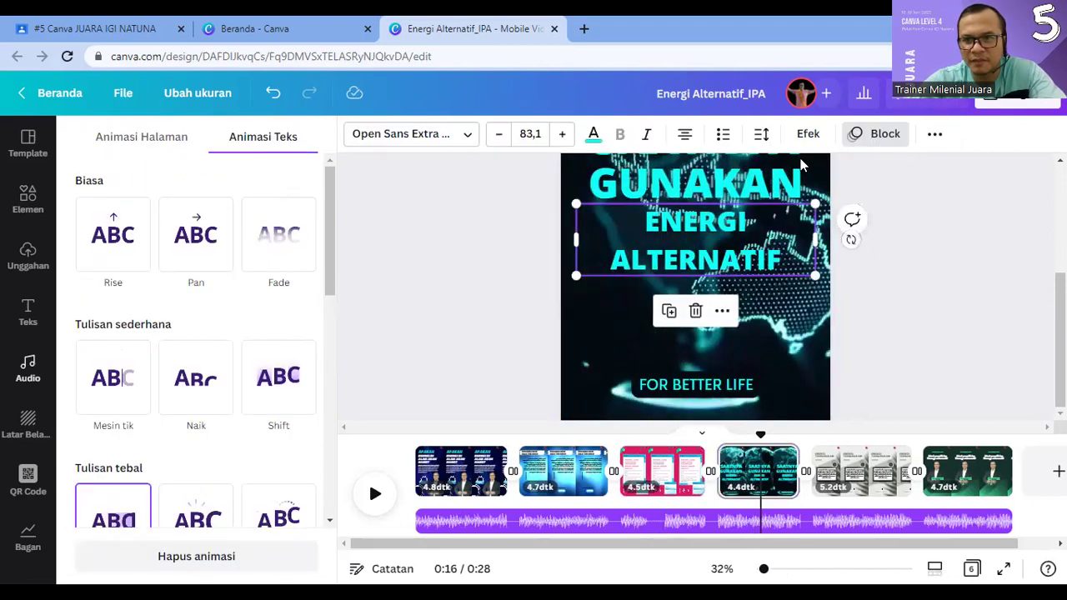
pyautogui.click(742, 190)
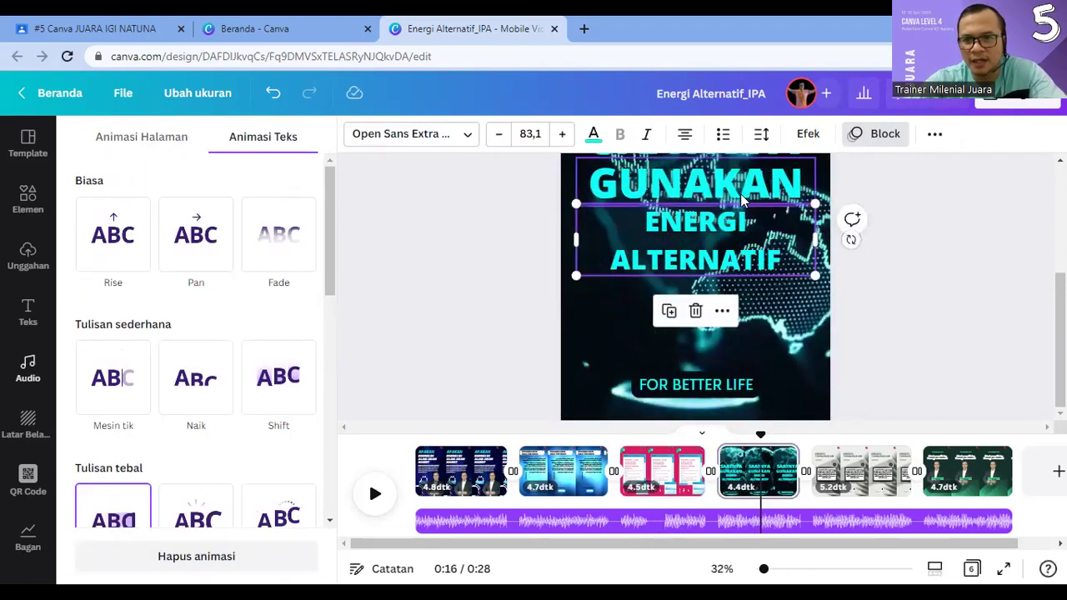
pyautogui.click(703, 391)
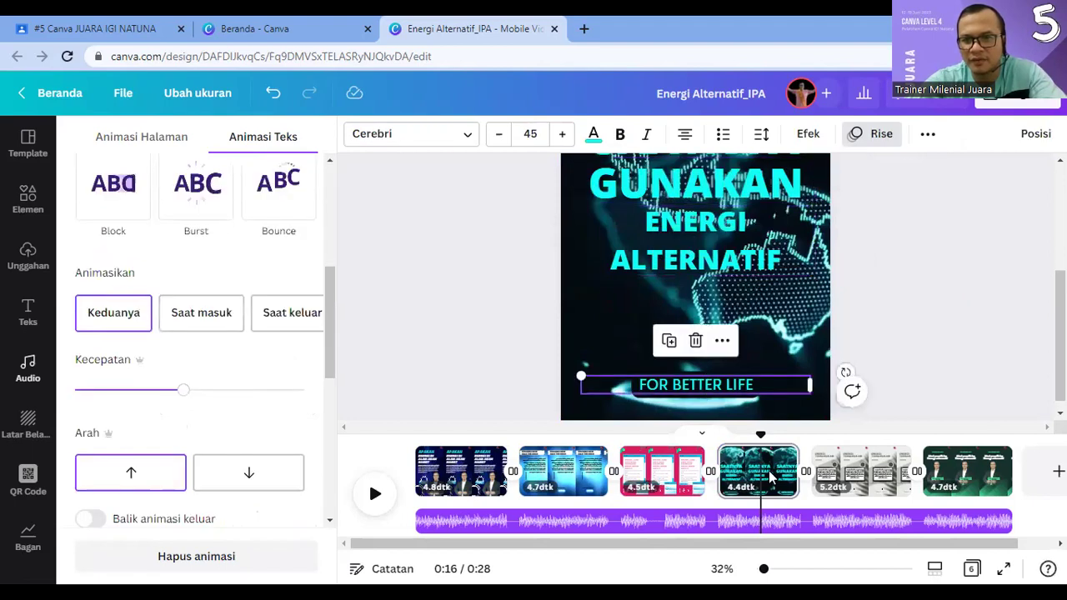
# Step: Apply the Mesin tik text animation to the renewable energy paragraph on the laptop screen of the fifth page
pyautogui.click(861, 471)
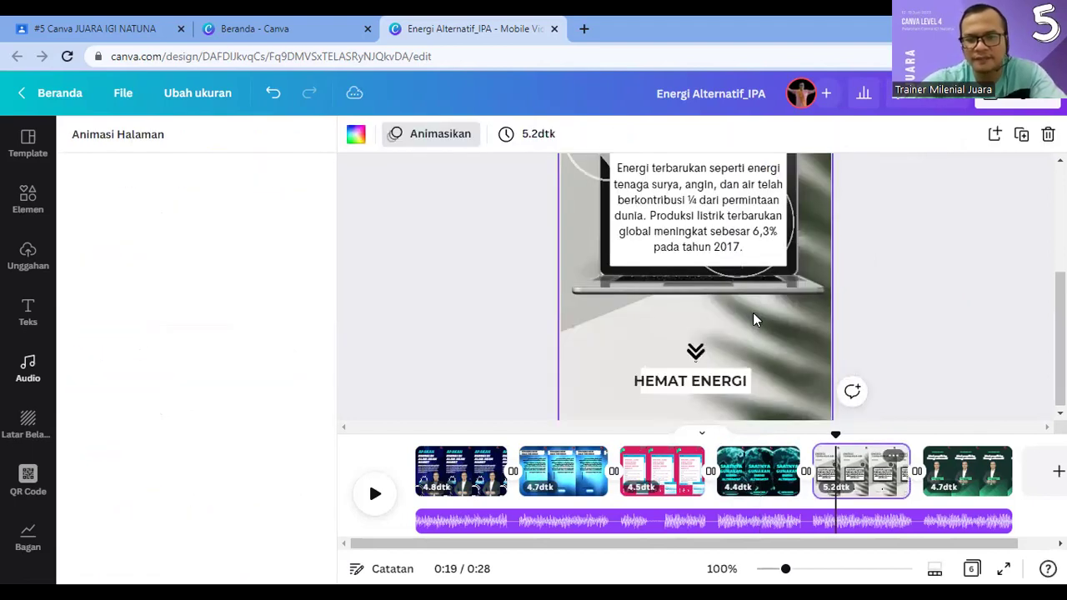
pyautogui.click(696, 214)
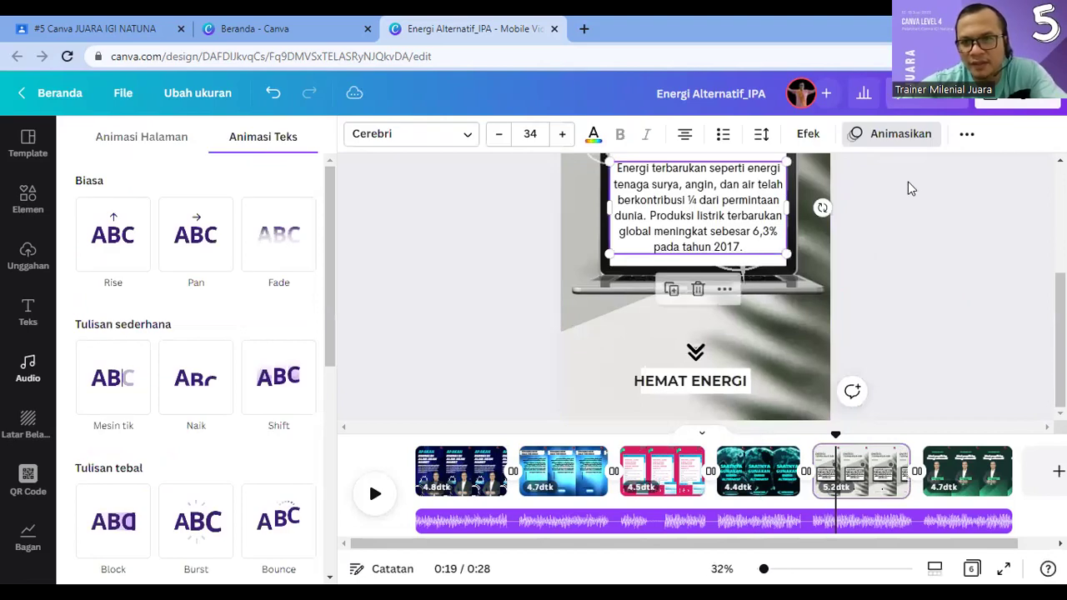
pyautogui.click(895, 141)
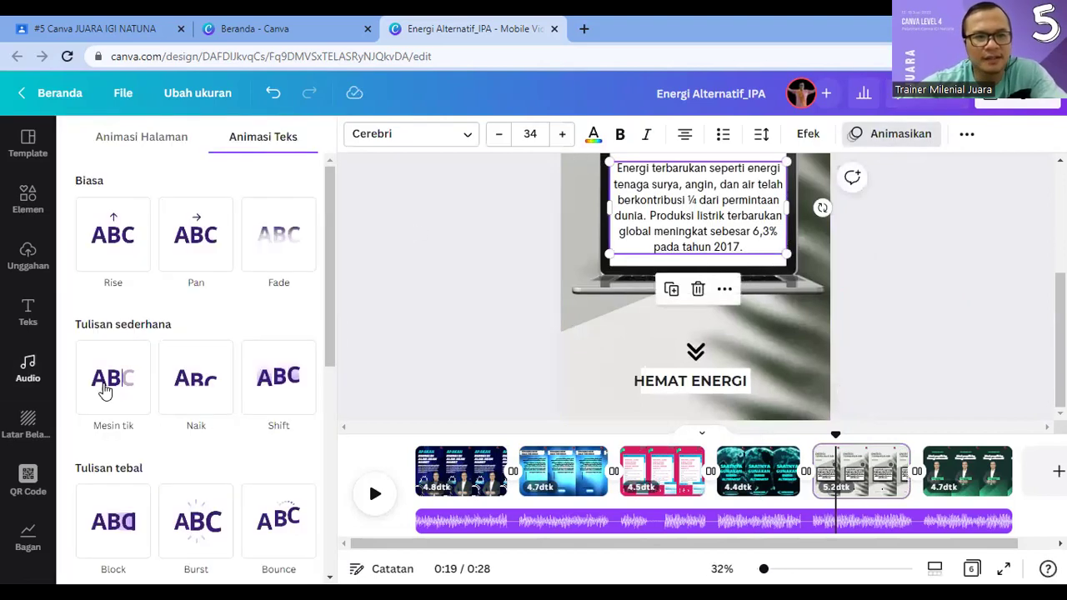
# Step: Check the animations of the "HEMAT ENERGI" label and the "ENERGI TERBARUKAN" title on the fifth page
pyautogui.click(701, 386)
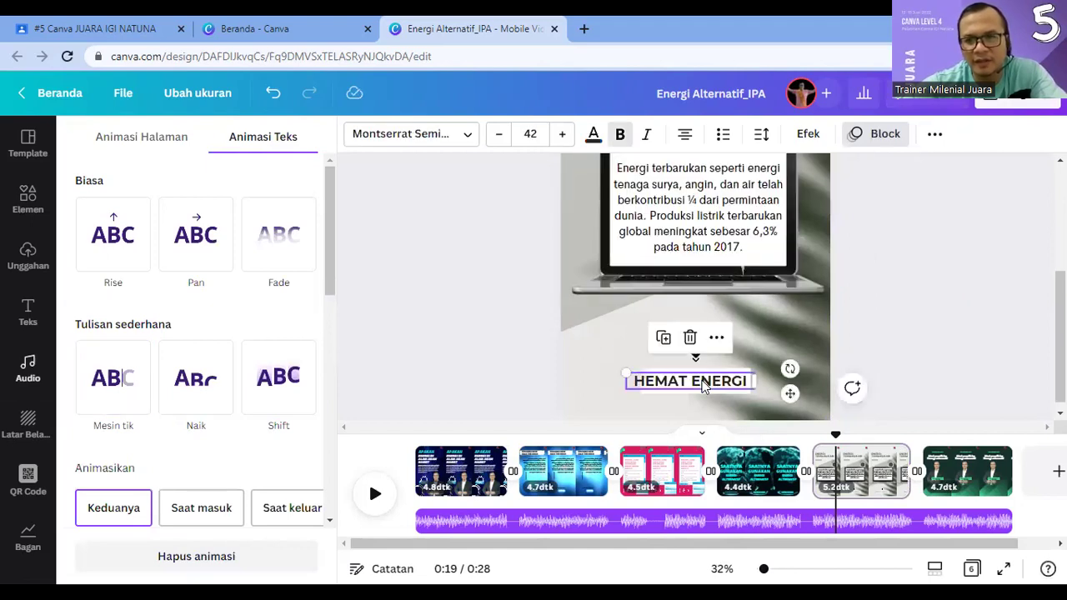
pyautogui.scroll(3, 666, 283)
pyautogui.click(646, 234)
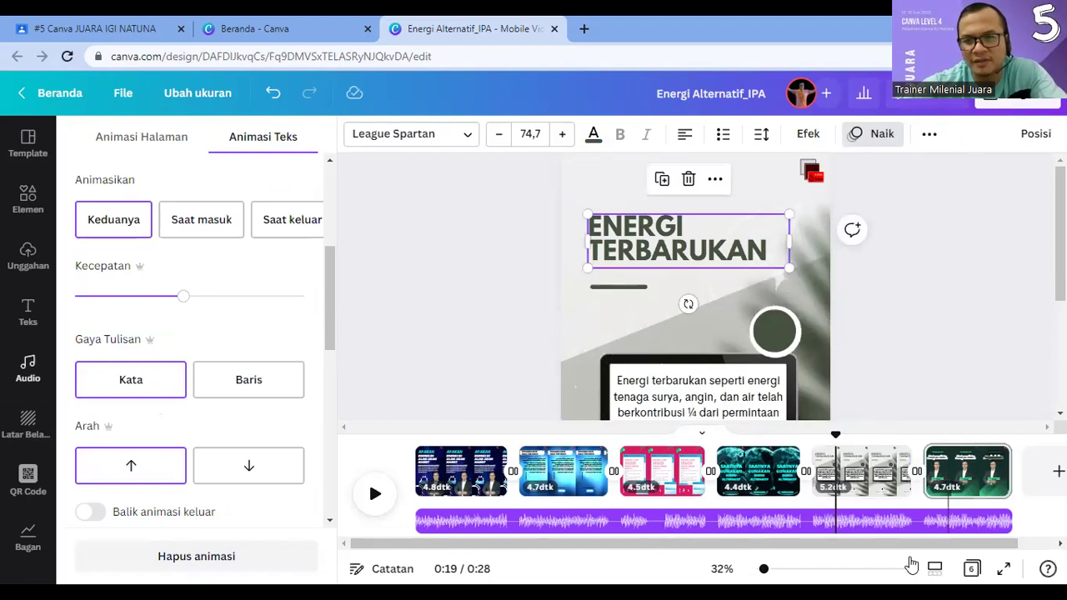
# Step: Check the animations of the "Mari beralih ke Energi Alternatif" title and the smaller green texts on the last page
pyautogui.click(950, 472)
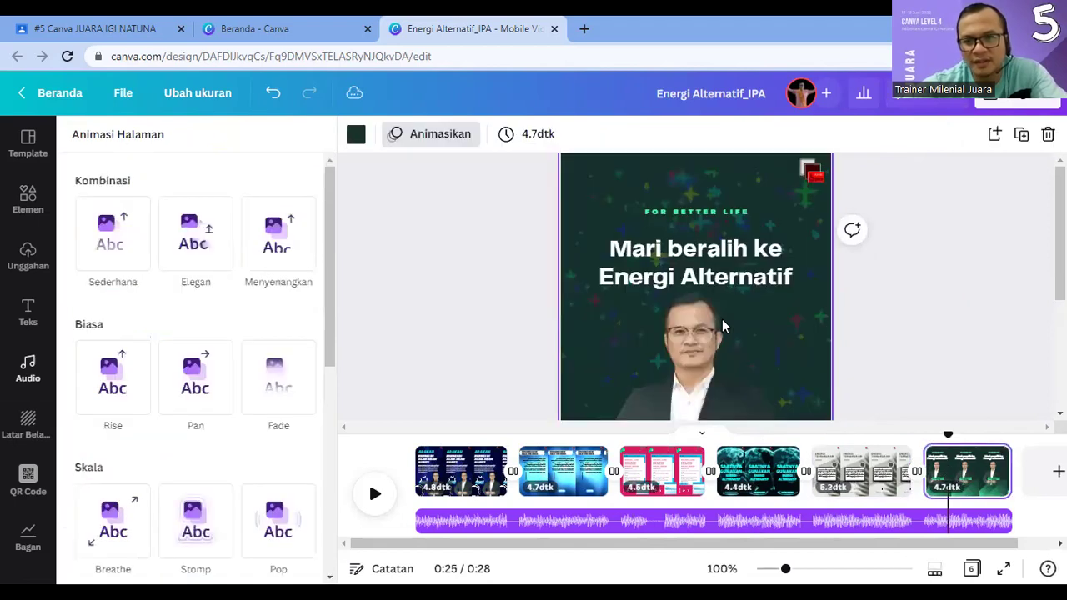
pyautogui.click(704, 262)
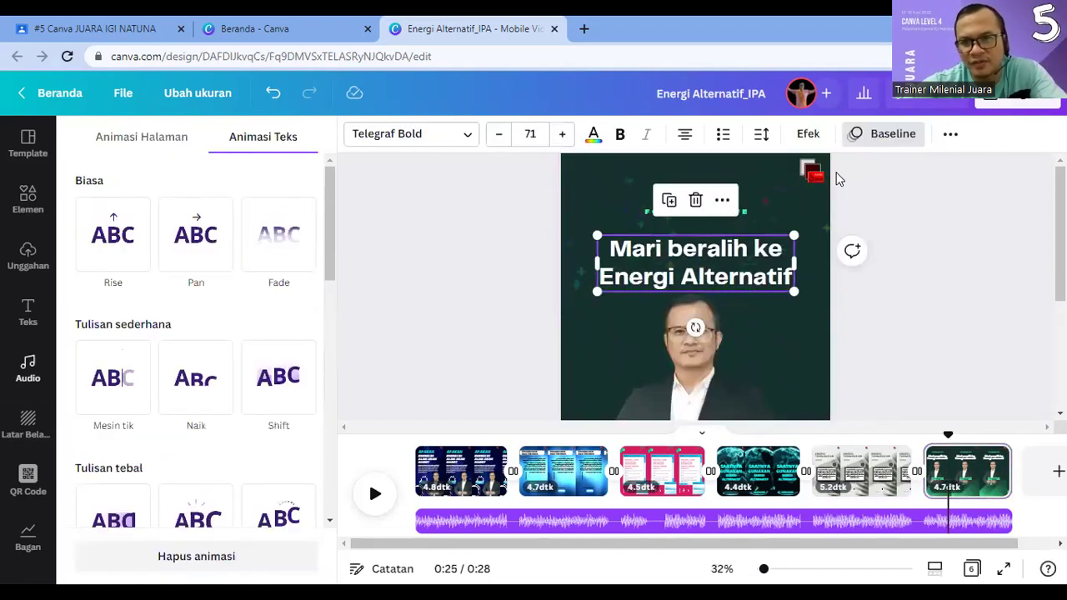
pyautogui.click(751, 211)
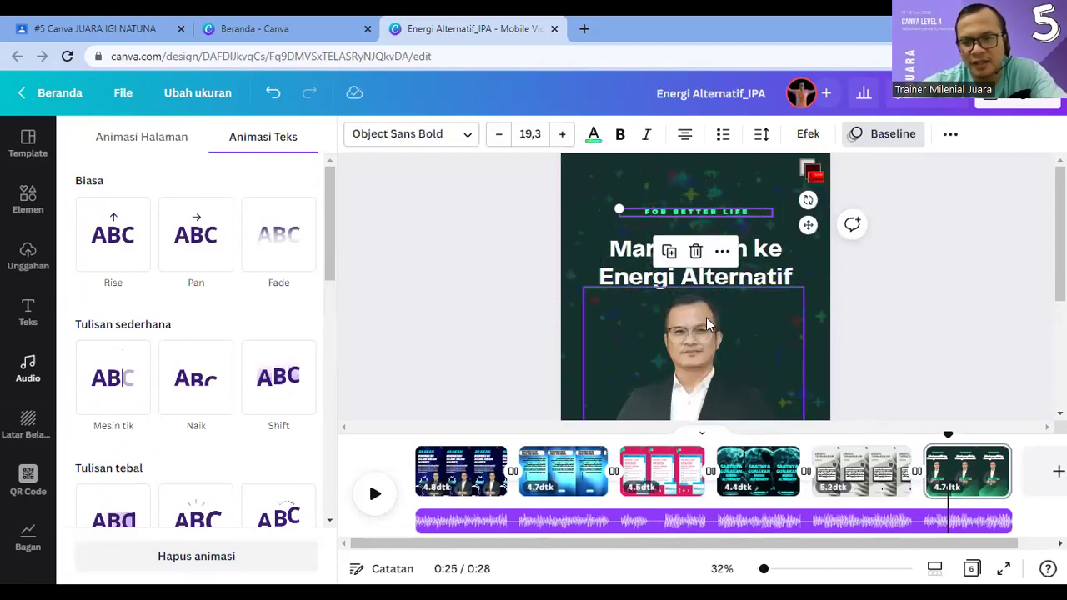
pyautogui.scroll(-5, 708, 267)
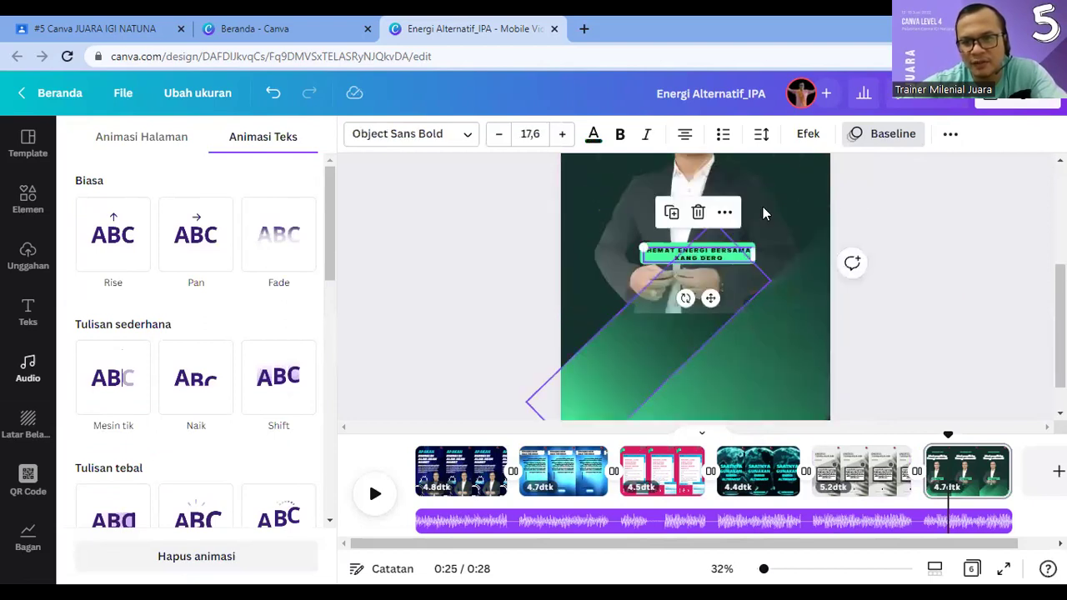
# Step: Apply the Fade photo animation to the photo of the man in the suit on the last page
pyautogui.click(796, 195)
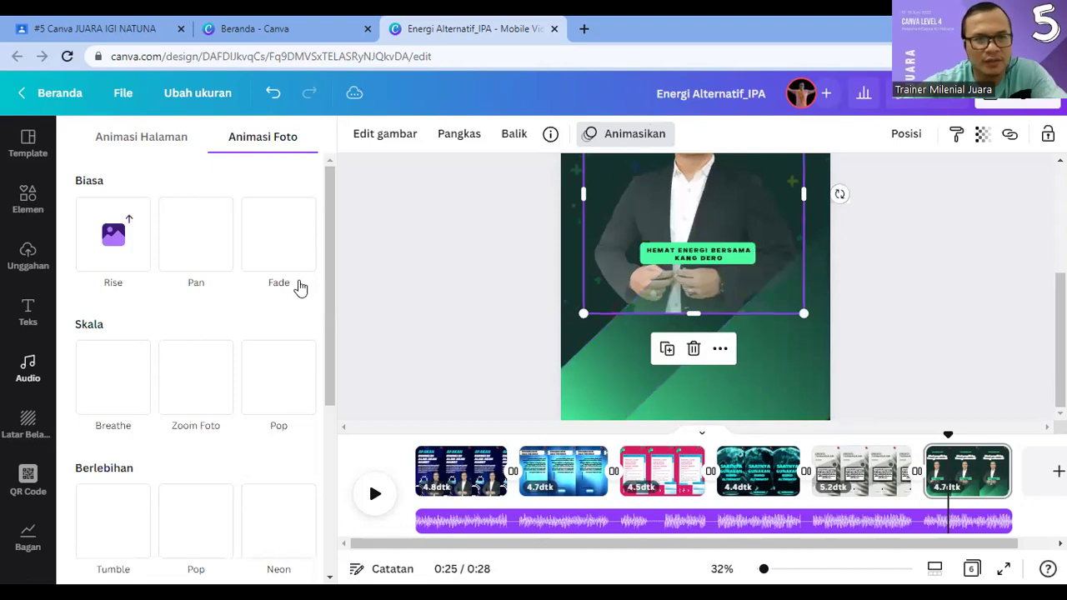
pyautogui.click(281, 230)
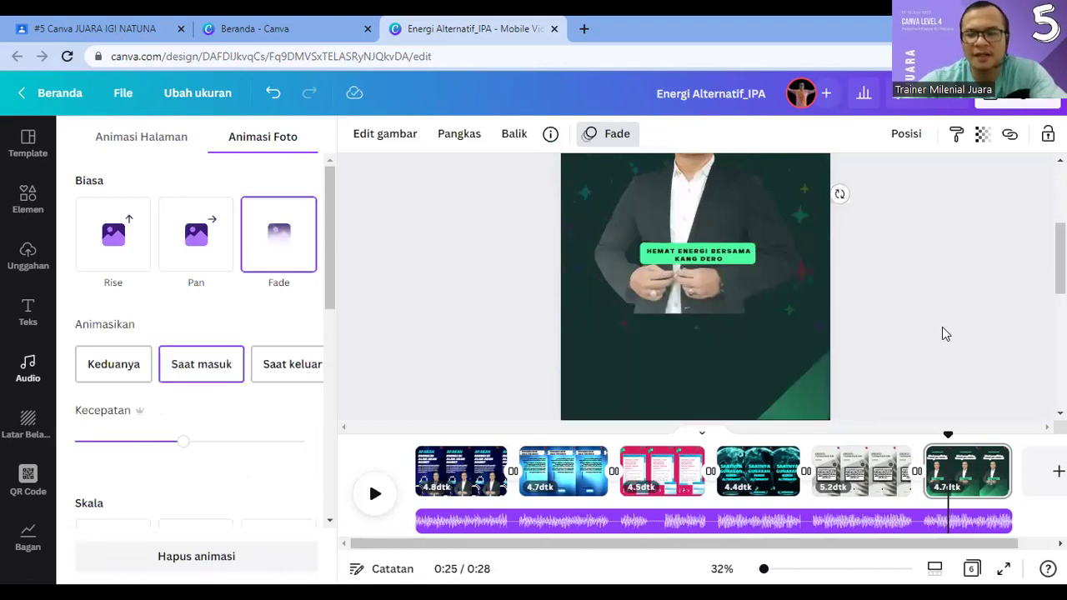
pyautogui.click(942, 334)
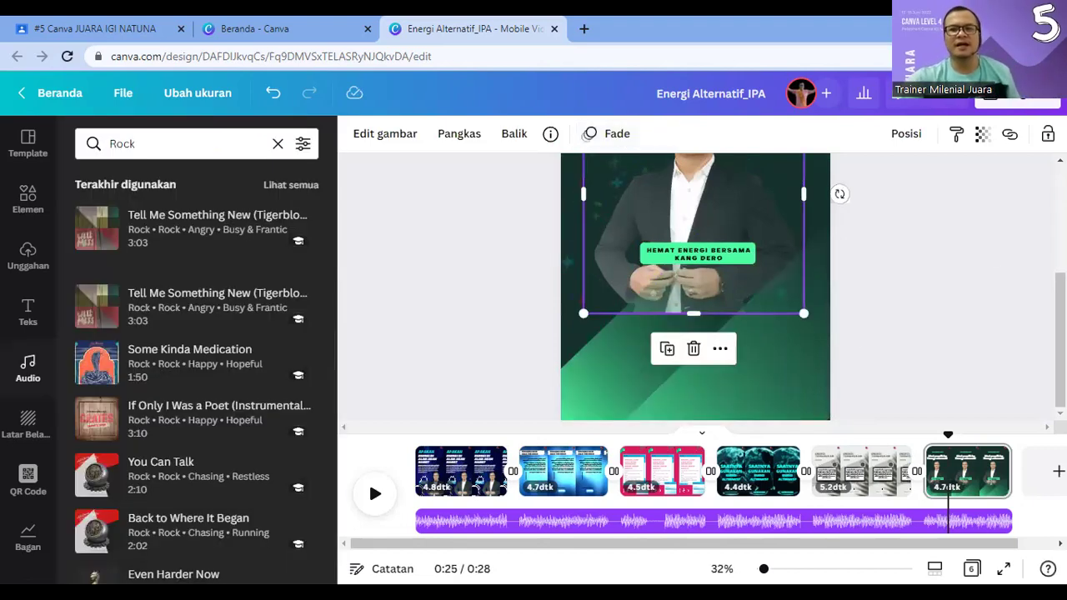
pyautogui.click(852, 333)
pyautogui.click(918, 101)
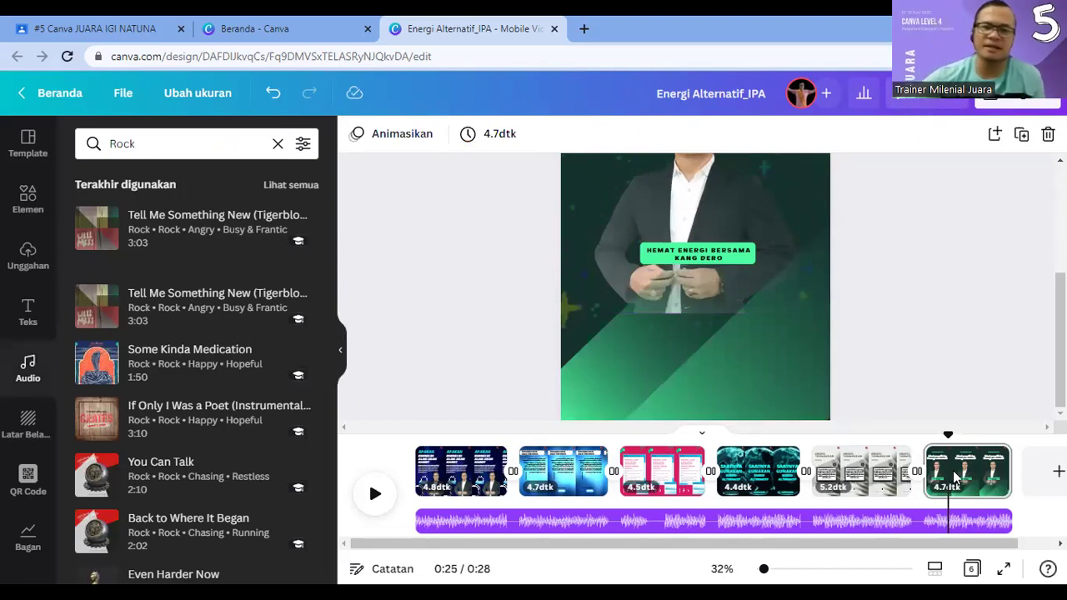
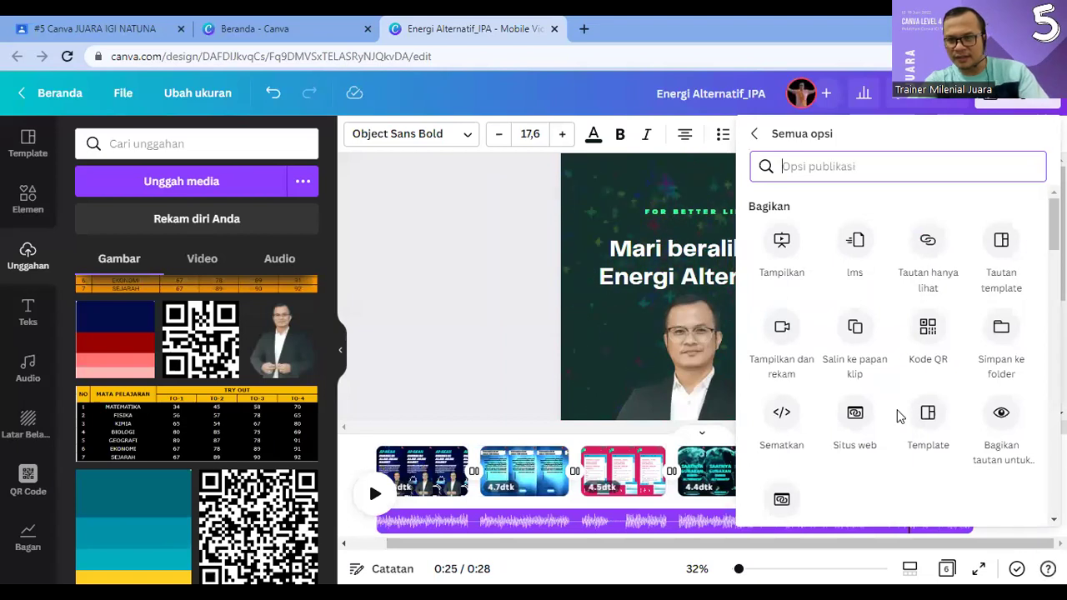
# Step: Copy the design's template-sharing link from all the sharing options and return to the main sharing options
pyautogui.scroll(-1, 935, 429)
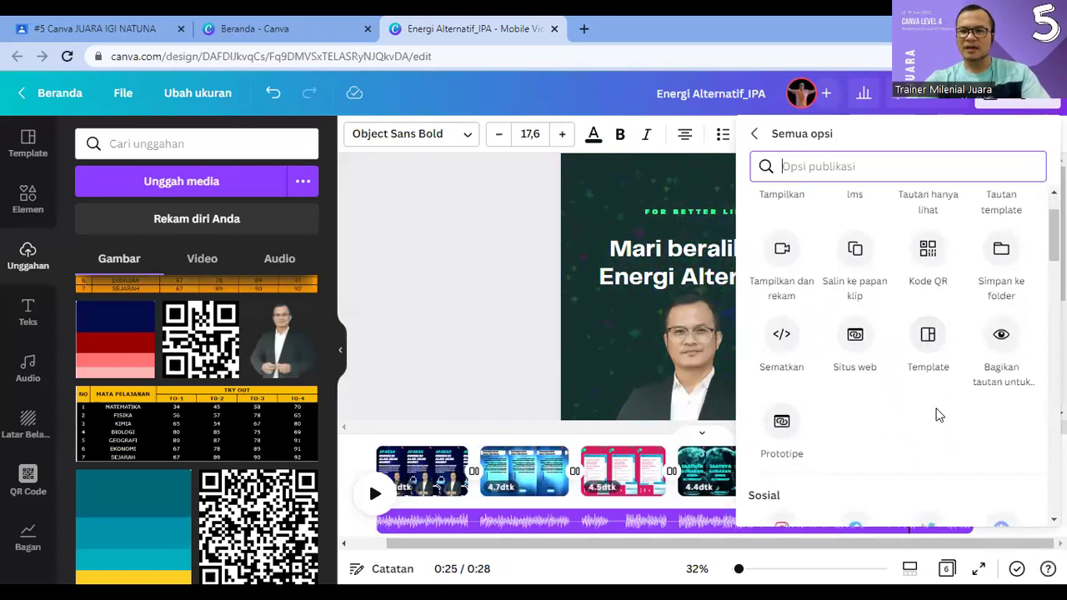
pyautogui.scroll(1, 932, 425)
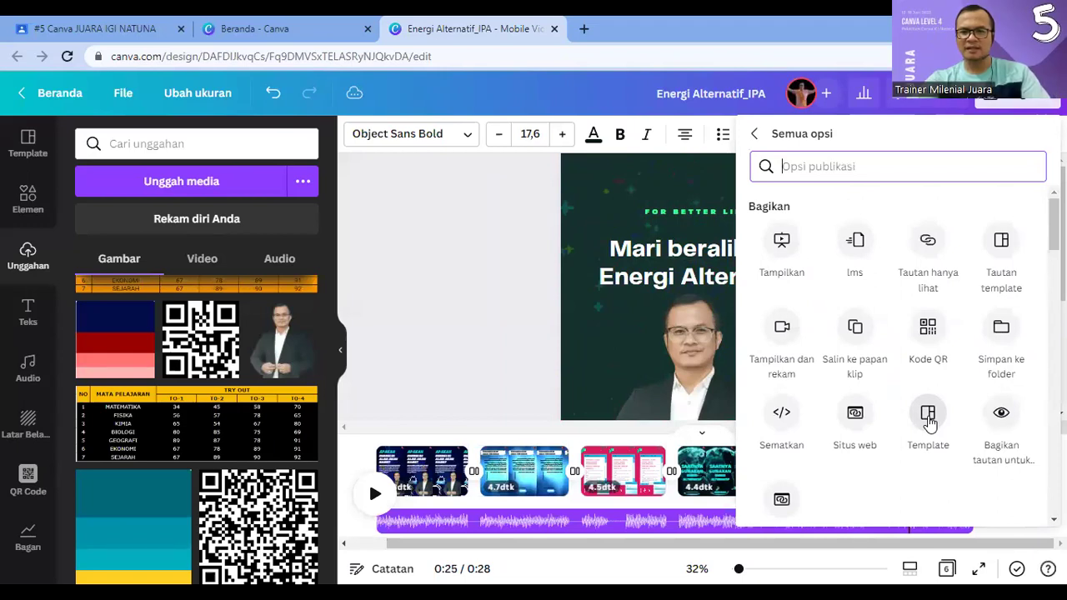
pyautogui.click(929, 424)
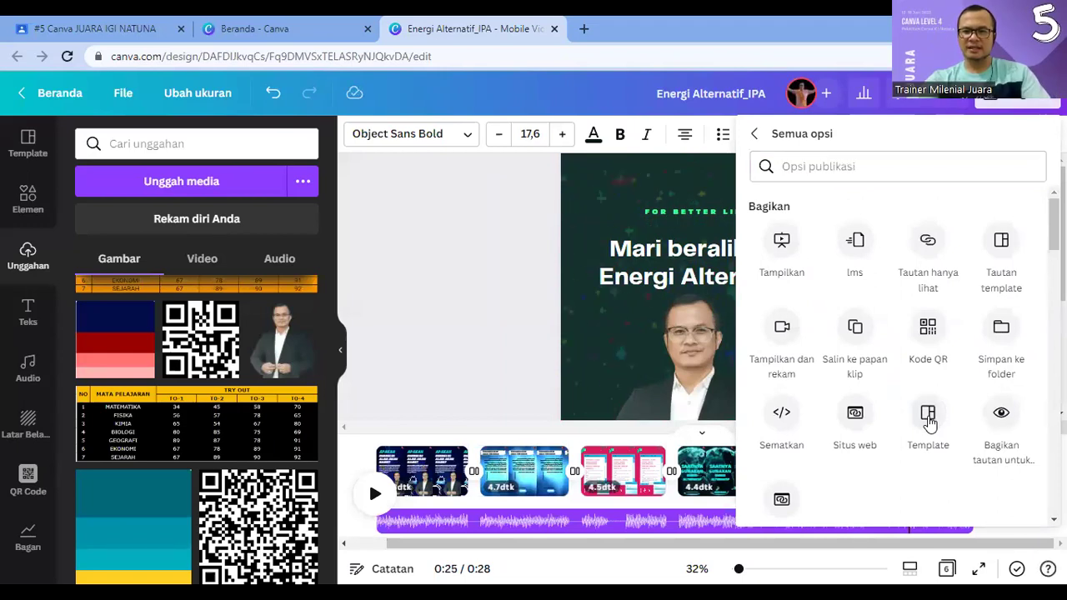
pyautogui.click(1000, 244)
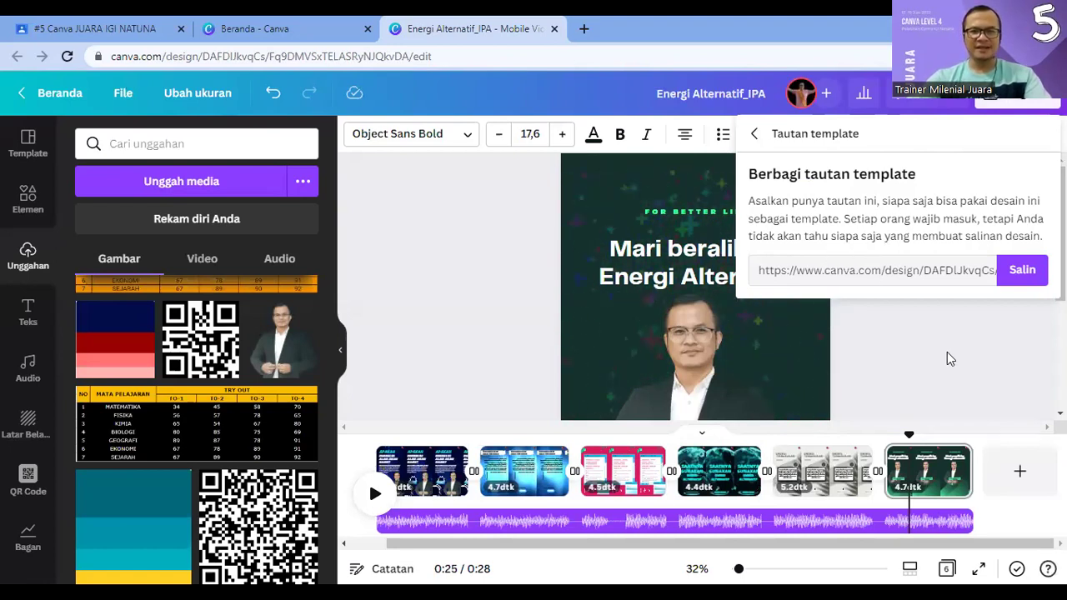
pyautogui.click(1019, 274)
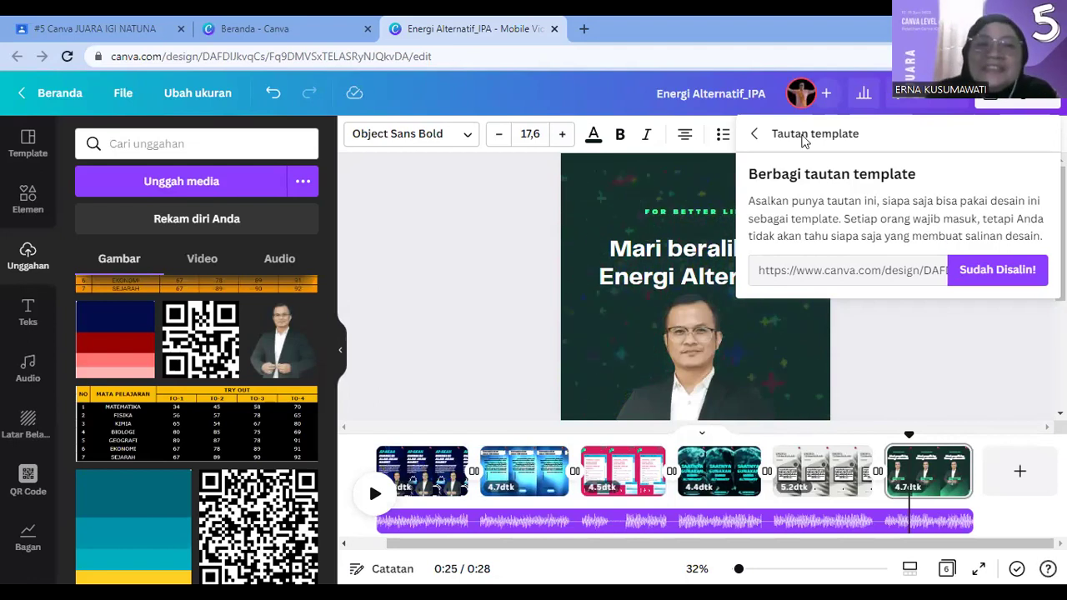
pyautogui.click(752, 137)
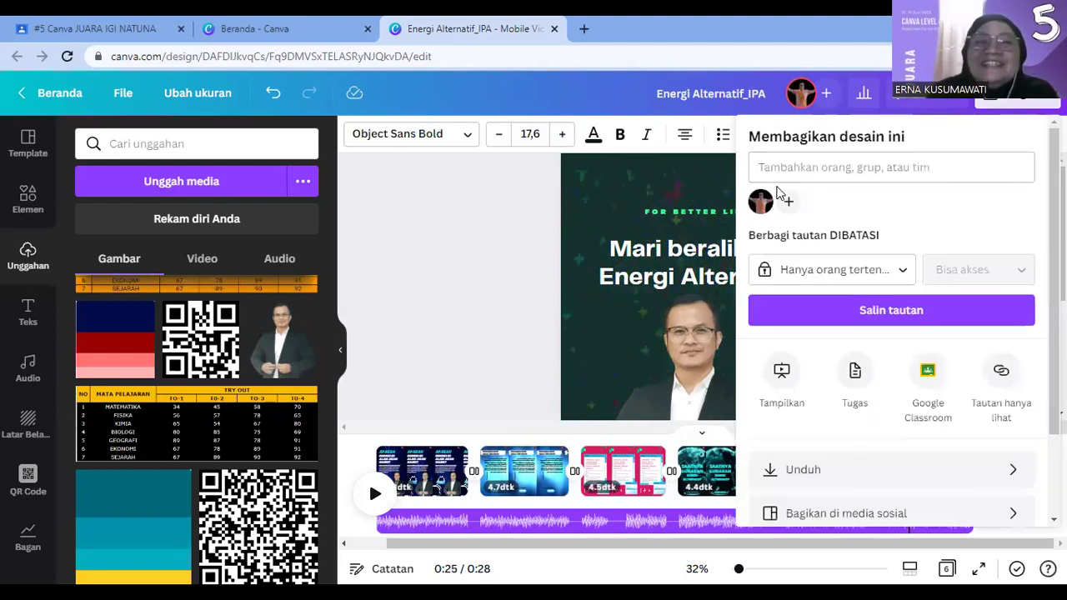
# Step: Dismiss the sharing options, close the Energi Alternatif_IPA design and return to the clean home page
pyautogui.click(477, 240)
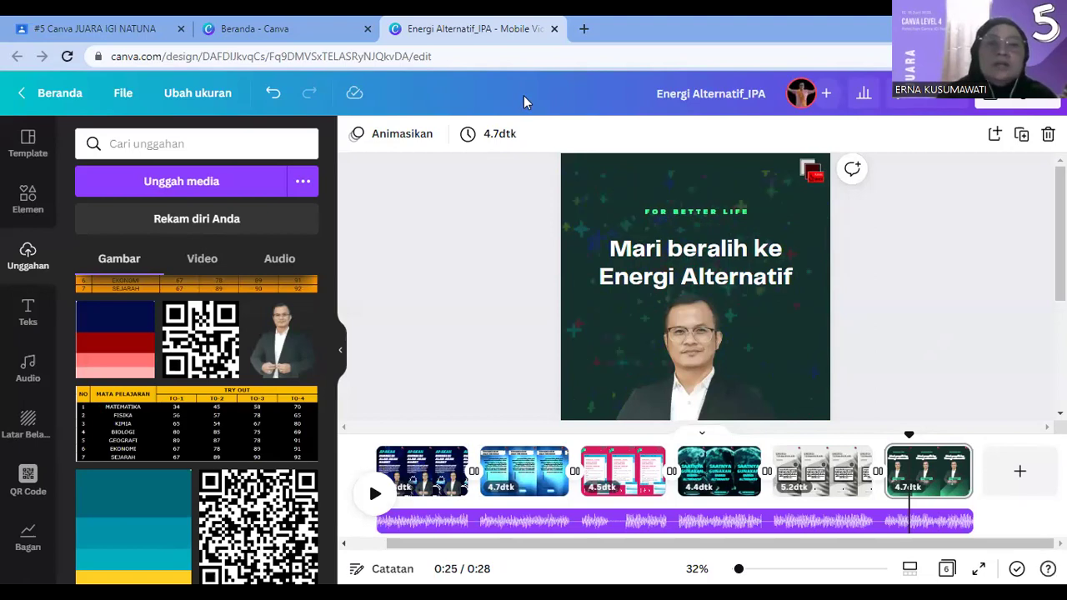
pyautogui.click(555, 30)
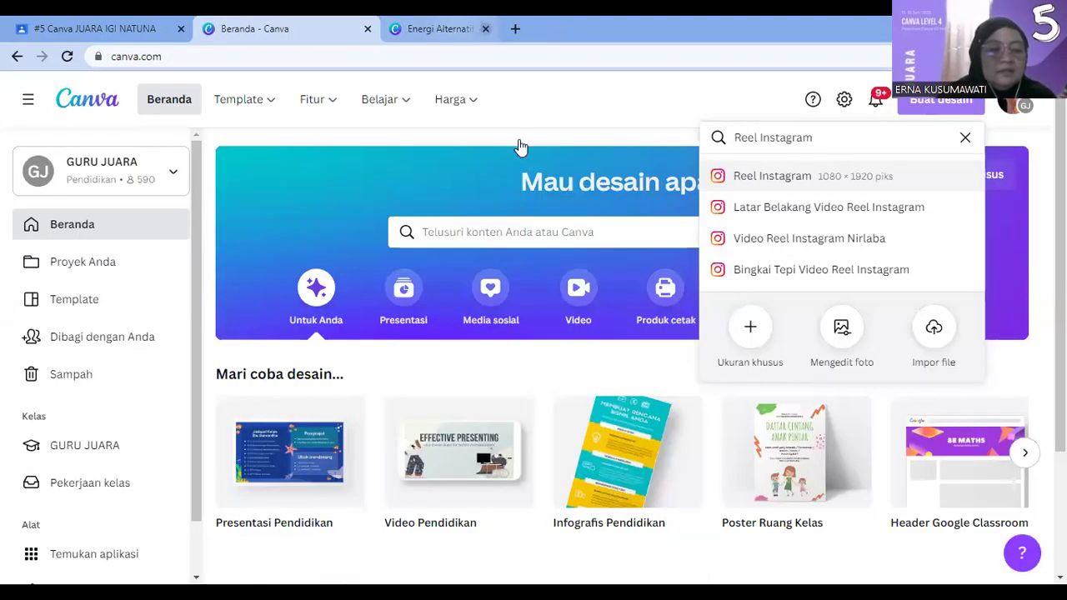
pyautogui.click(161, 109)
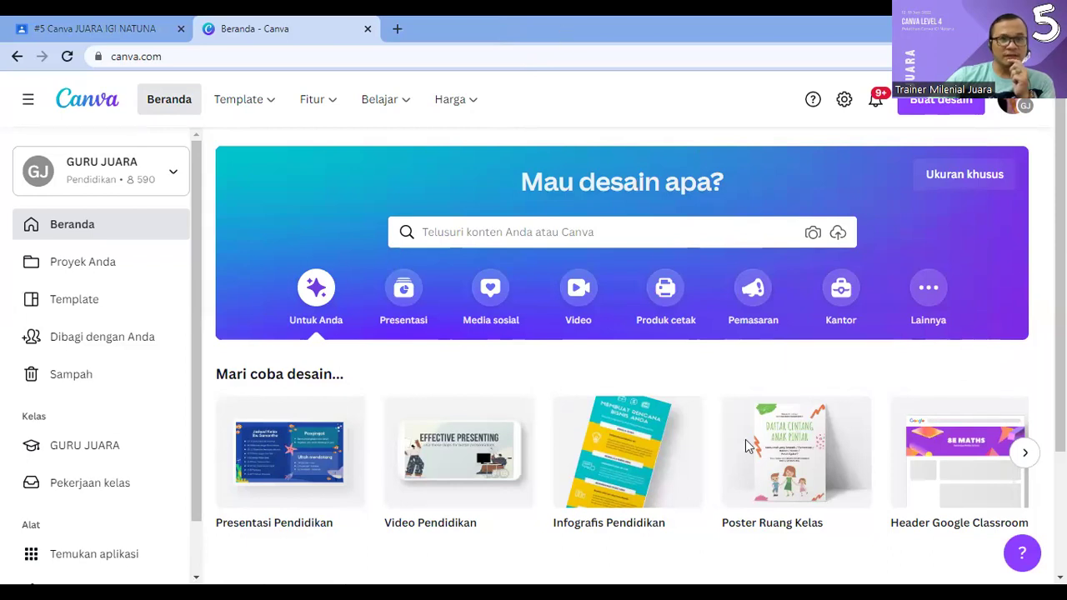
# Step: Examine the GURU JUARA team's settings for billing and teams, apps, LMS integration and class details
pyautogui.click(845, 100)
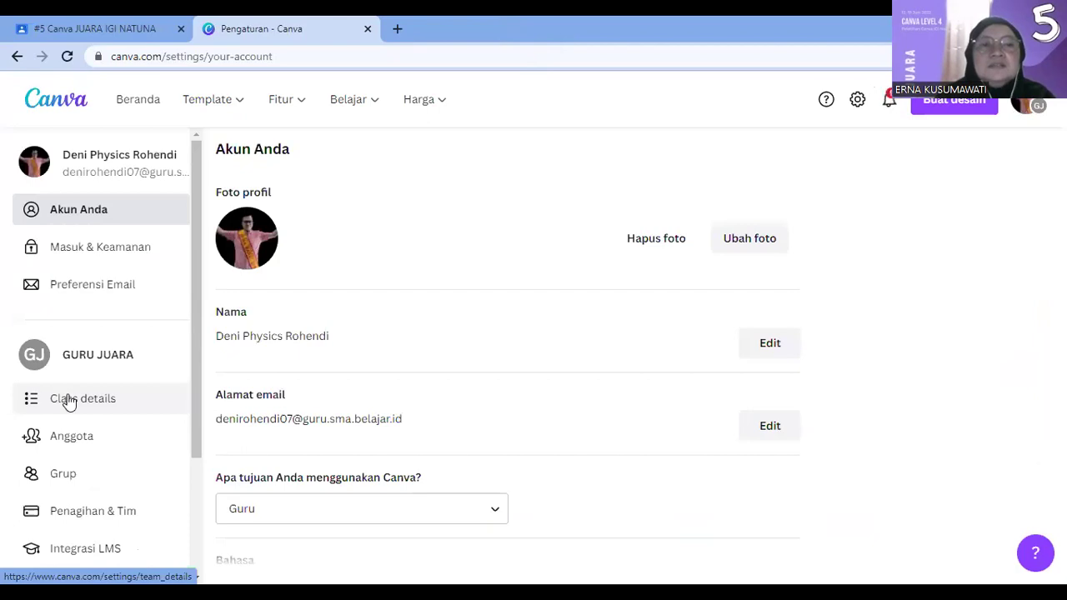
pyautogui.click(106, 360)
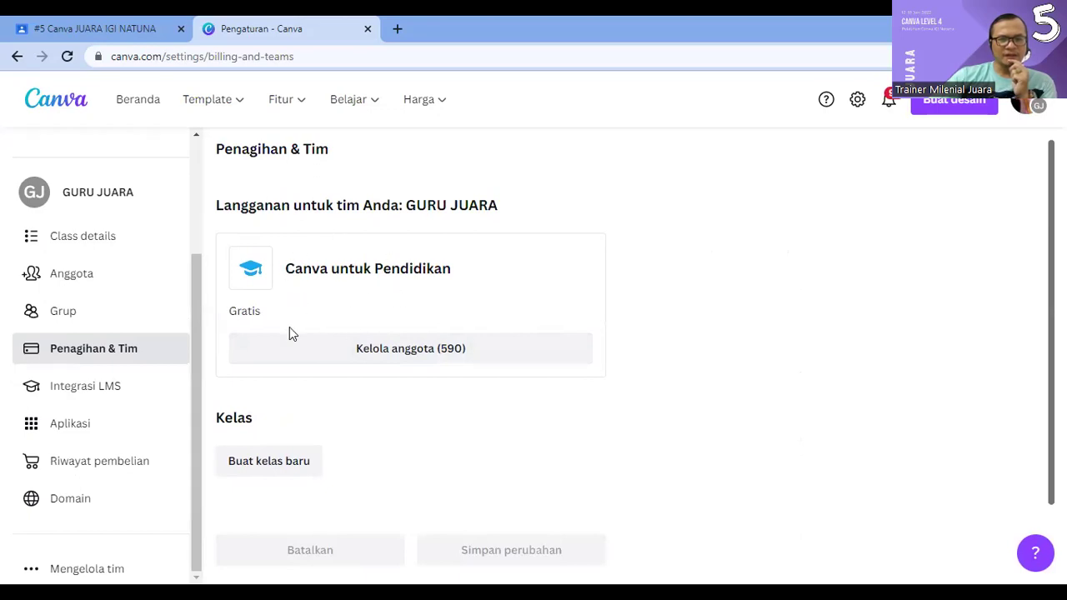
pyautogui.scroll(-1, 325, 430)
pyautogui.scroll(1, 326, 430)
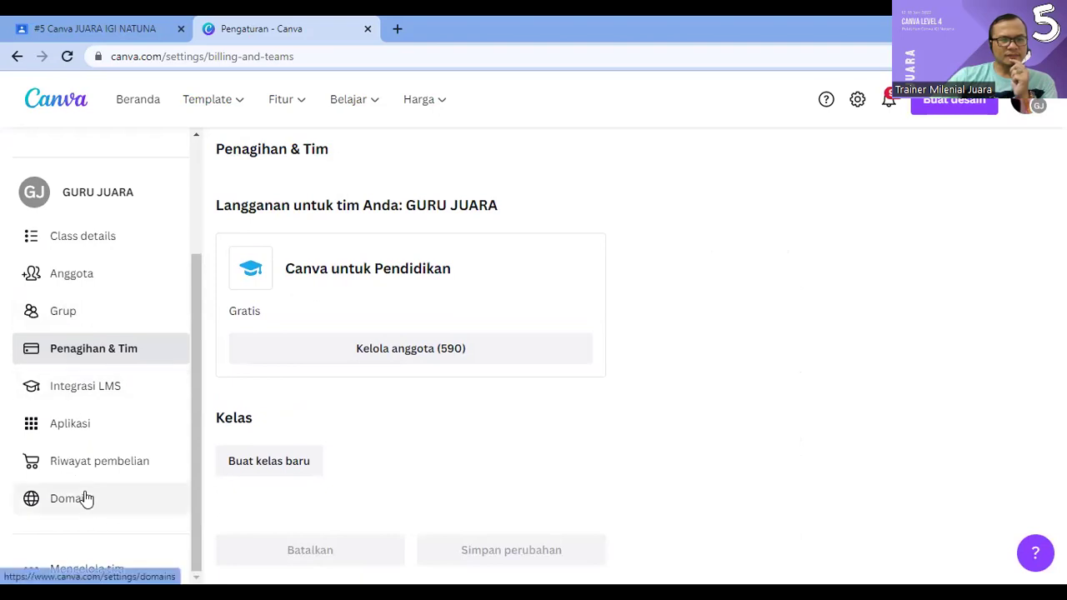
pyautogui.click(78, 431)
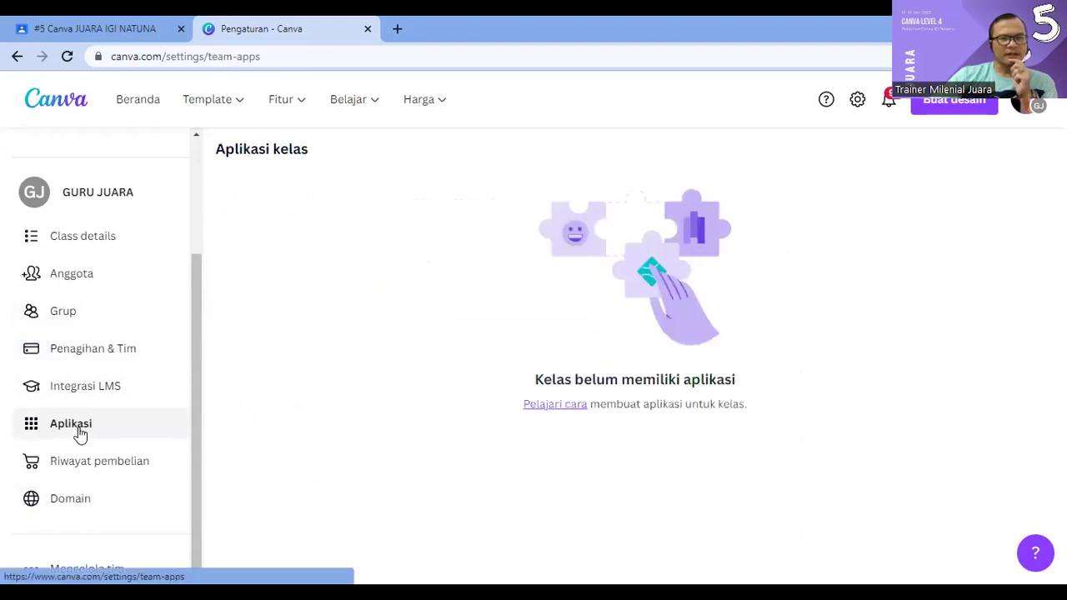
pyautogui.click(88, 388)
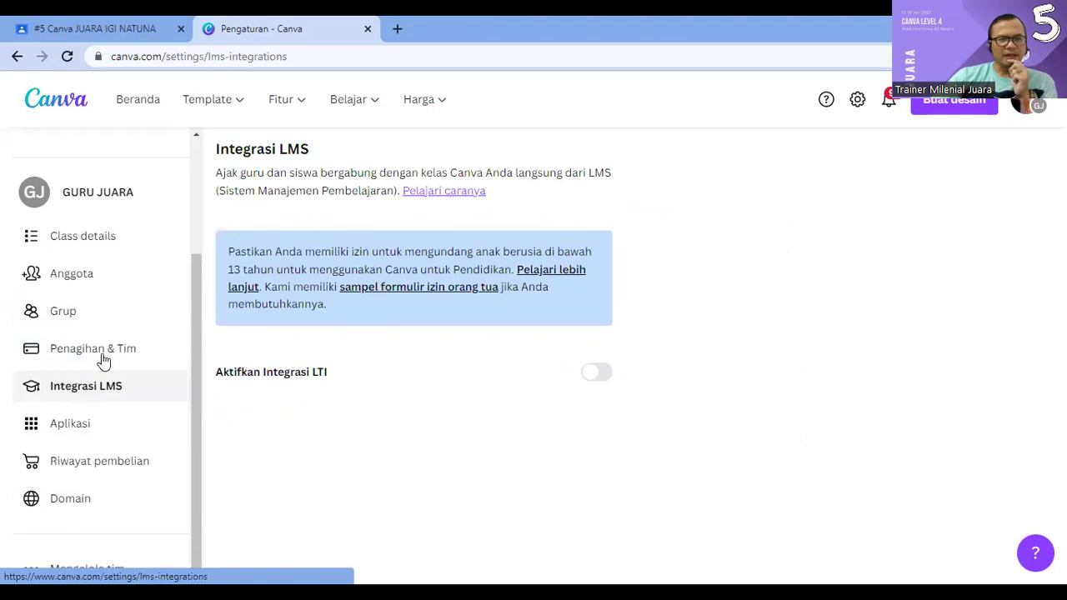
pyautogui.click(117, 242)
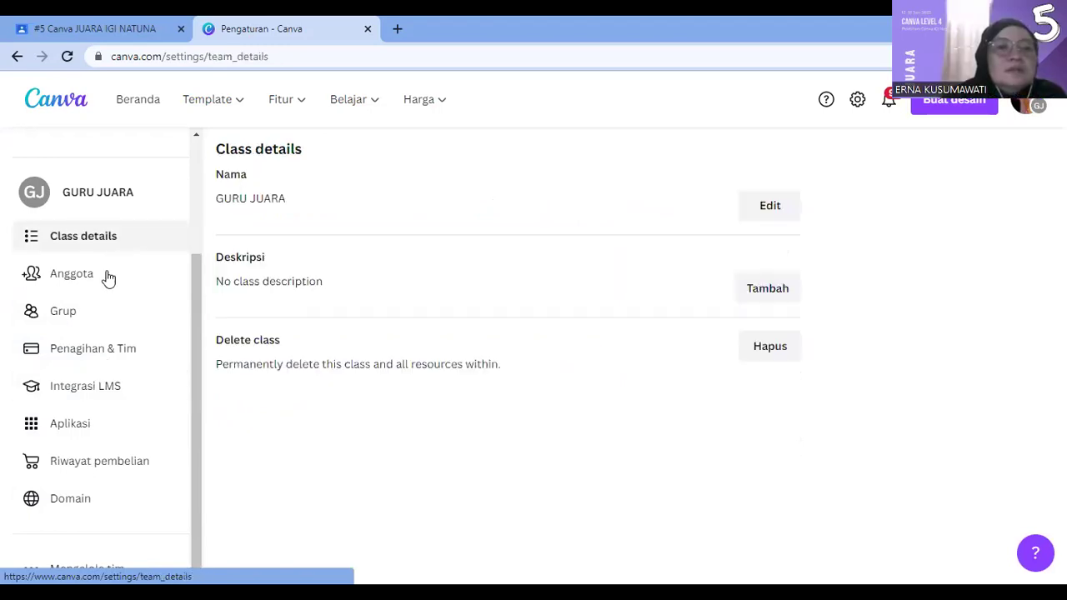
pyautogui.click(94, 359)
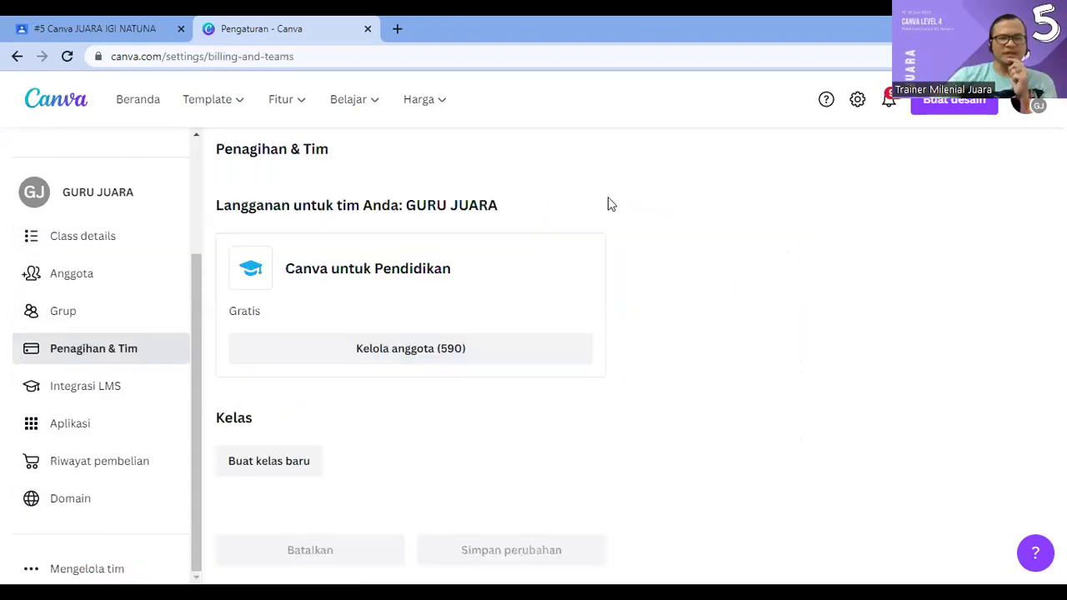
# Step: Switch from the GURU JUARA team to the team named after the account owner
pyautogui.click(1026, 100)
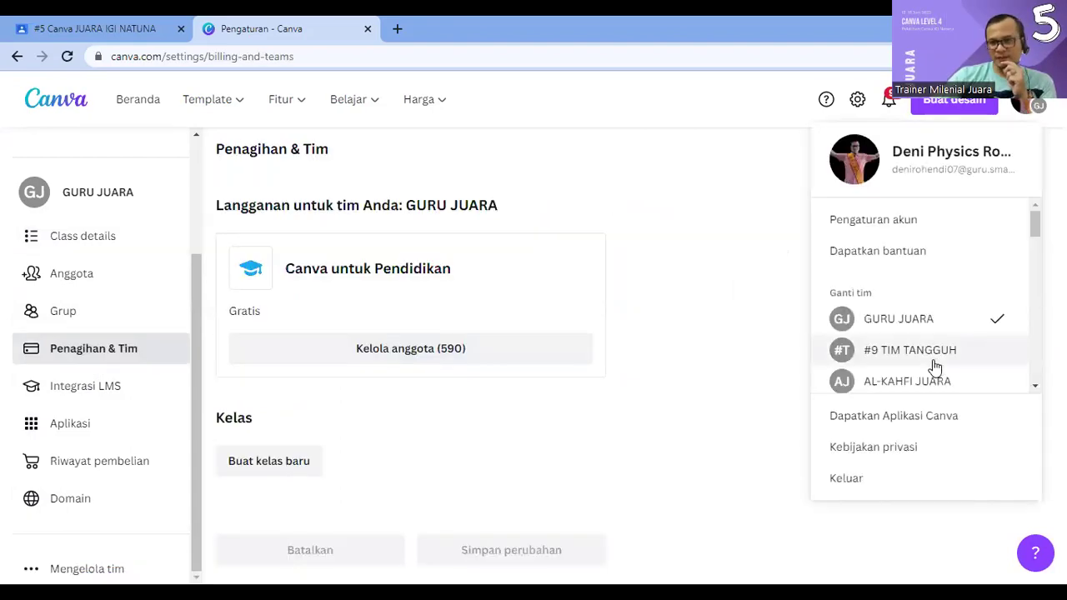
pyautogui.scroll(-2, 935, 367)
pyautogui.scroll(-2, 931, 362)
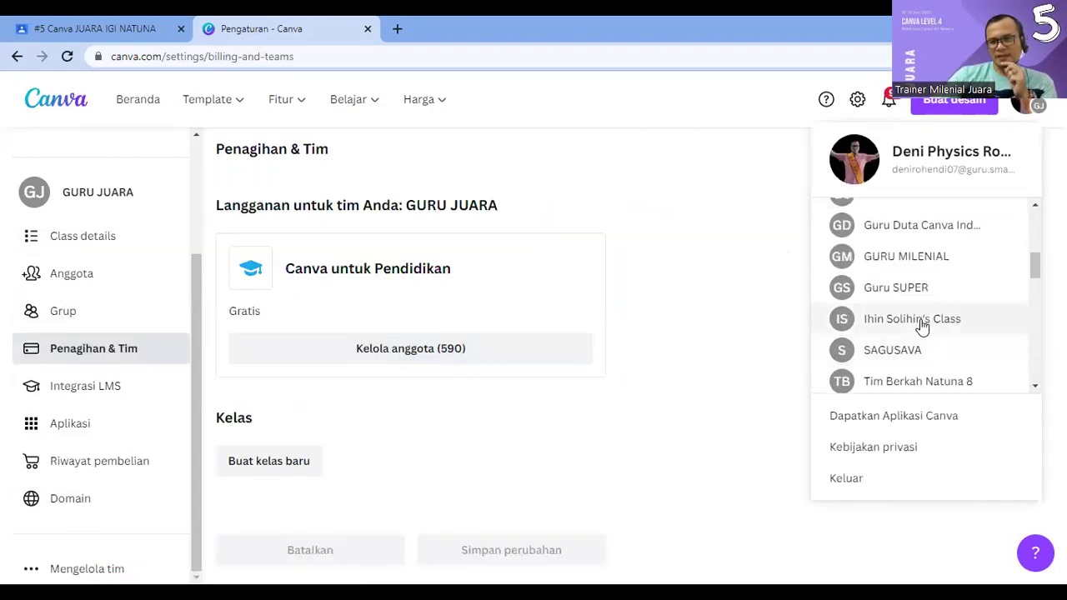
pyautogui.scroll(-1, 919, 325)
pyautogui.scroll(-1, 920, 333)
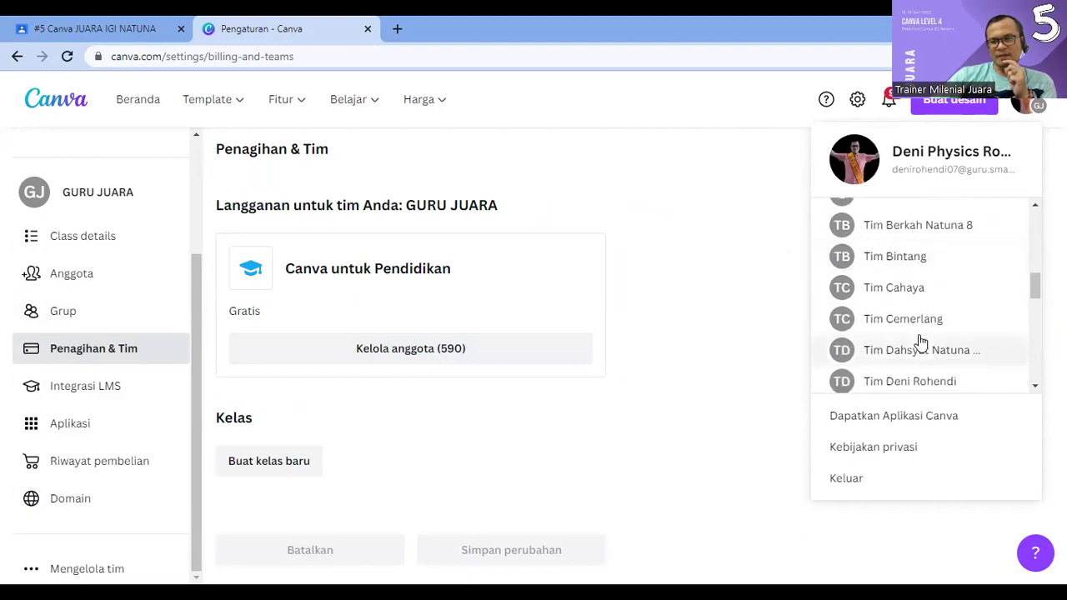
pyautogui.click(938, 381)
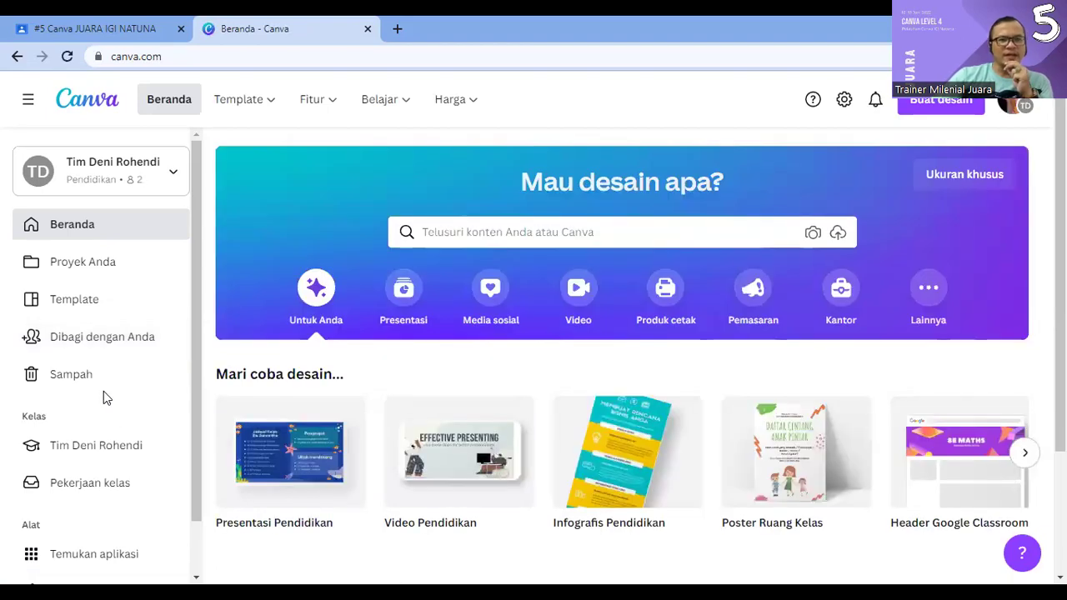
pyautogui.scroll(-1, 102, 391)
pyautogui.scroll(1, 103, 398)
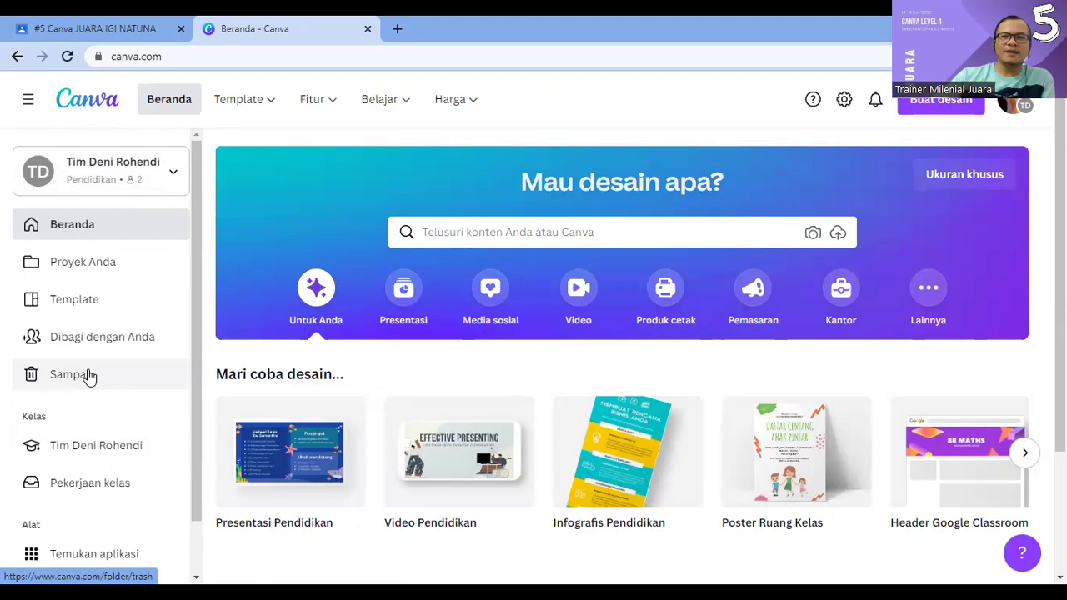
# Step: Examine the account options with the team list, the home page's navigation entries and the recent designs
pyautogui.click(1016, 104)
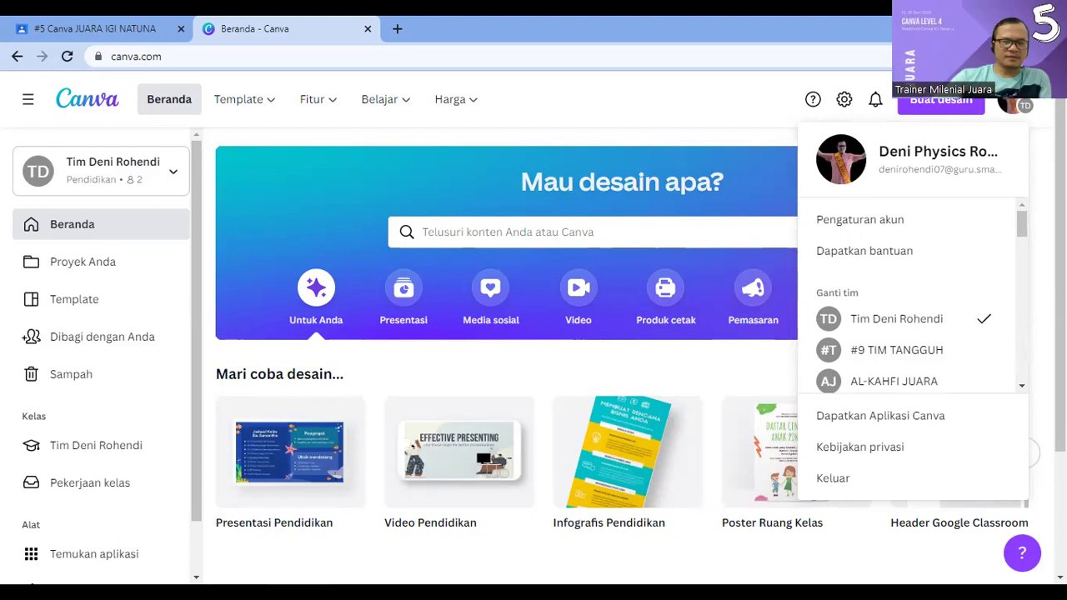
pyautogui.scroll(-1, 90, 454)
pyautogui.scroll(-3, 92, 457)
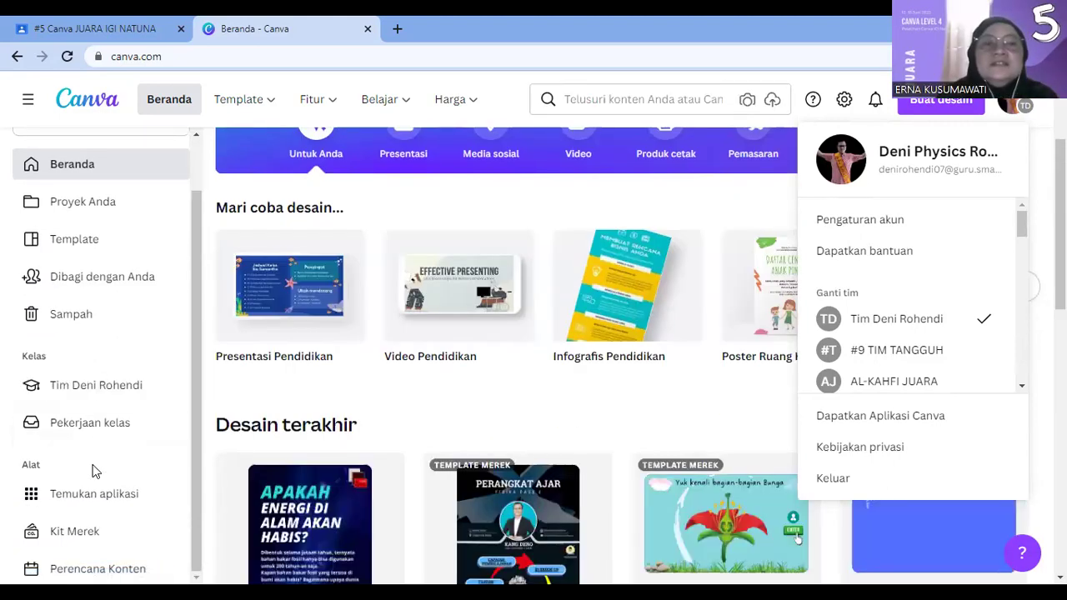
pyautogui.scroll(2, 121, 284)
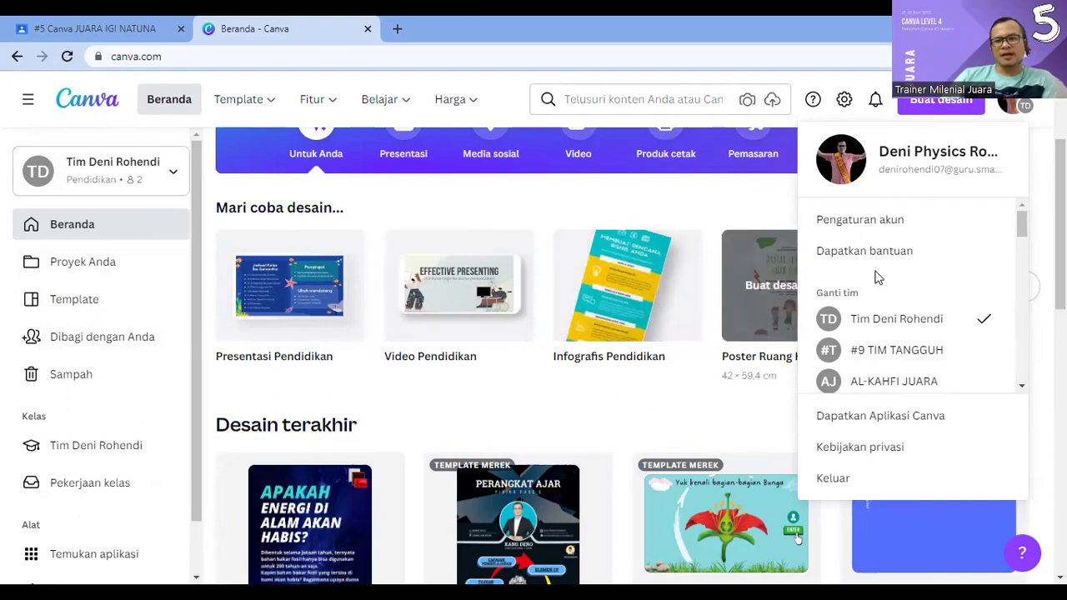
pyautogui.click(749, 177)
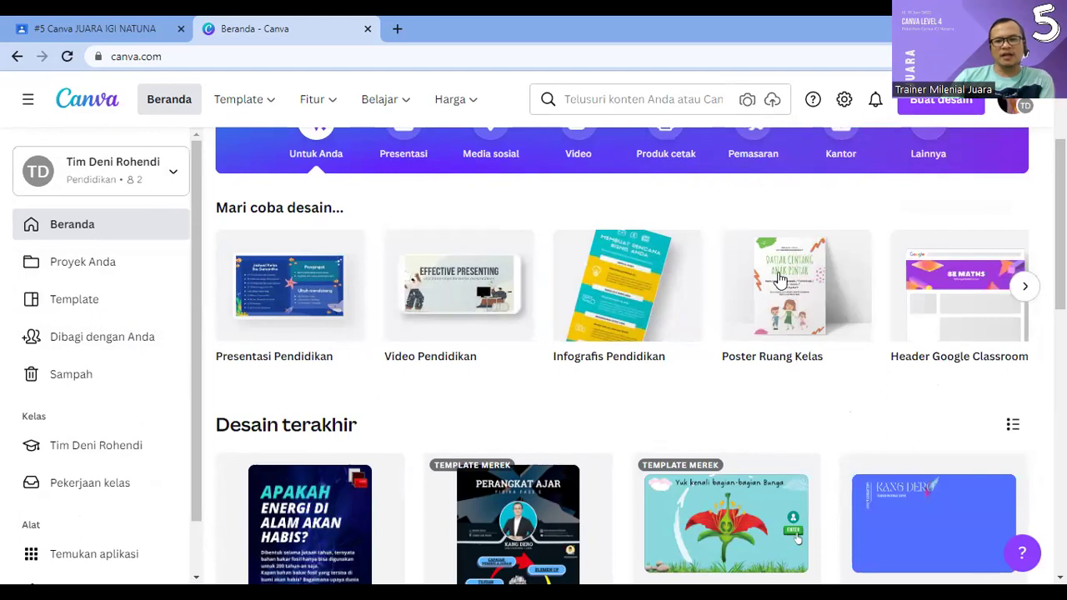
pyautogui.click(1012, 106)
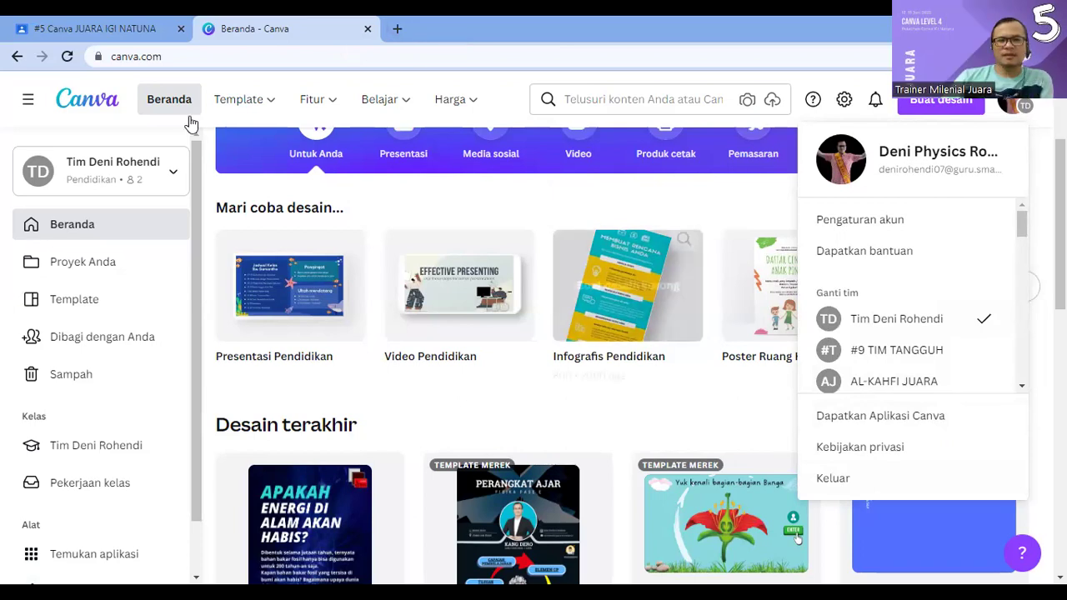
pyautogui.moveTo(181, 119)
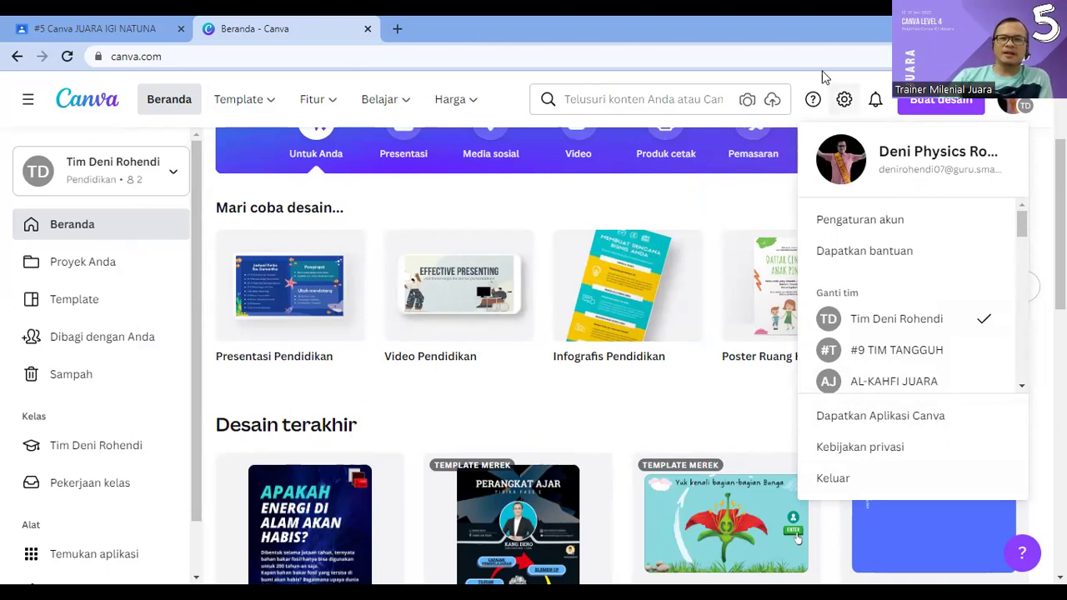
pyautogui.click(511, 191)
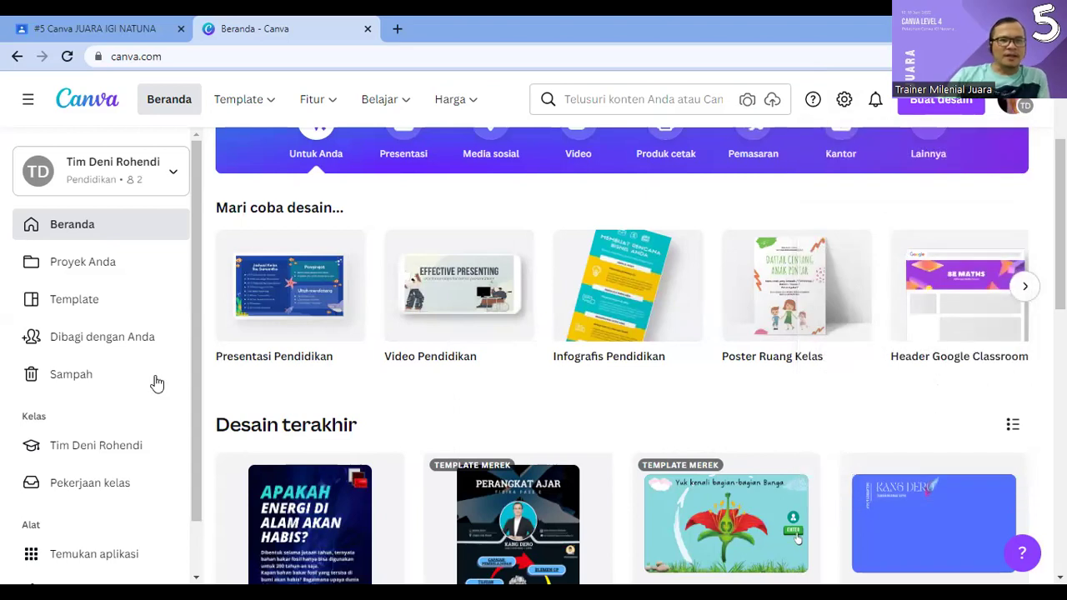
# Step: Search the new design types for "kiriman instagram" and create a blank Kiriman Instagram Bertema Idul Fitri design
pyautogui.moveTo(217, 116)
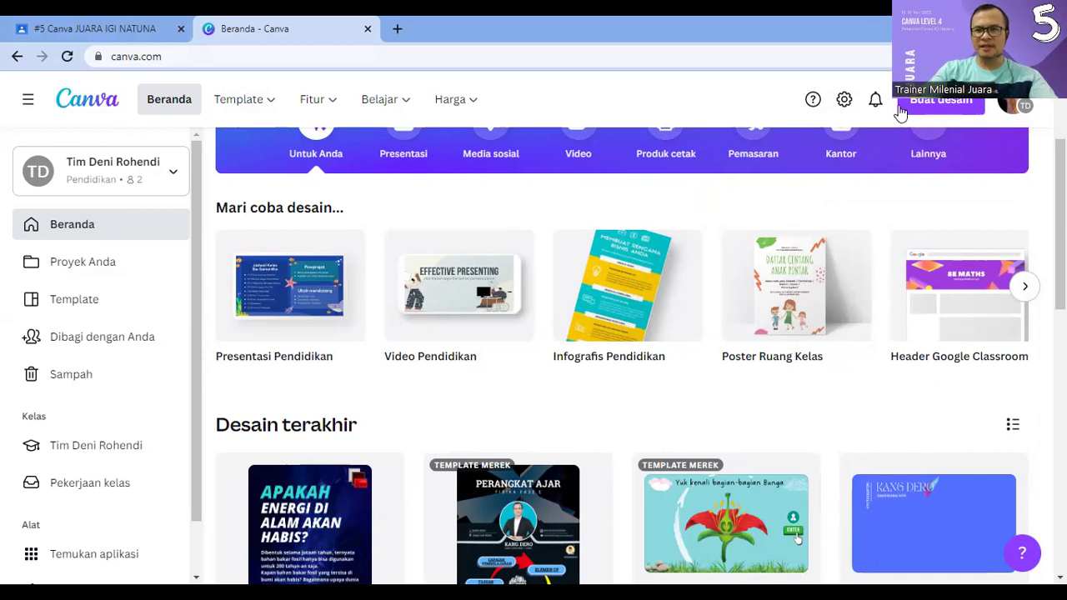
pyautogui.click(932, 111)
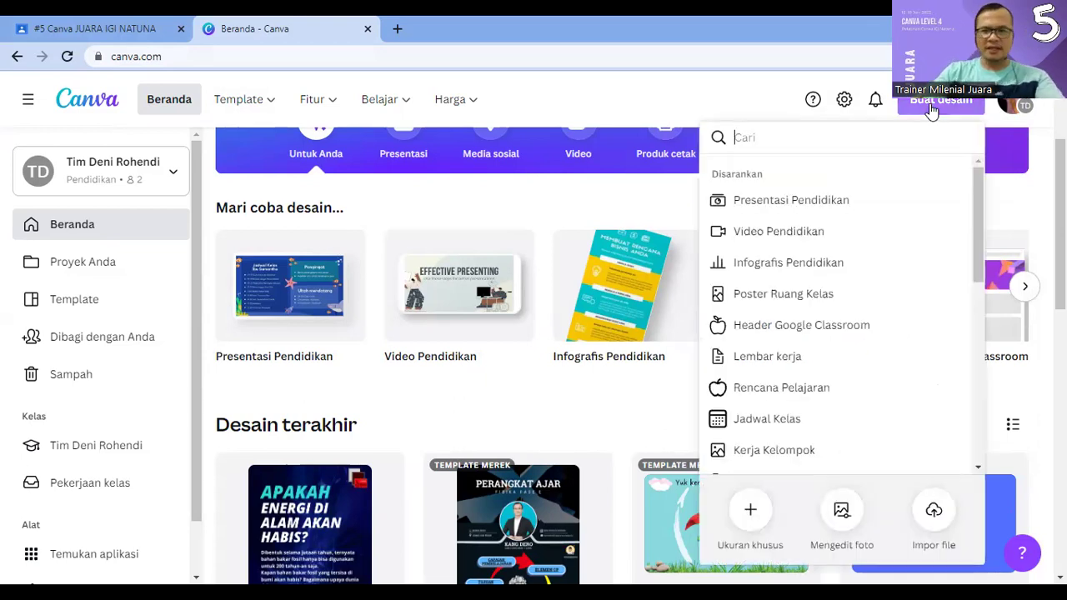
pyautogui.write('kirima')
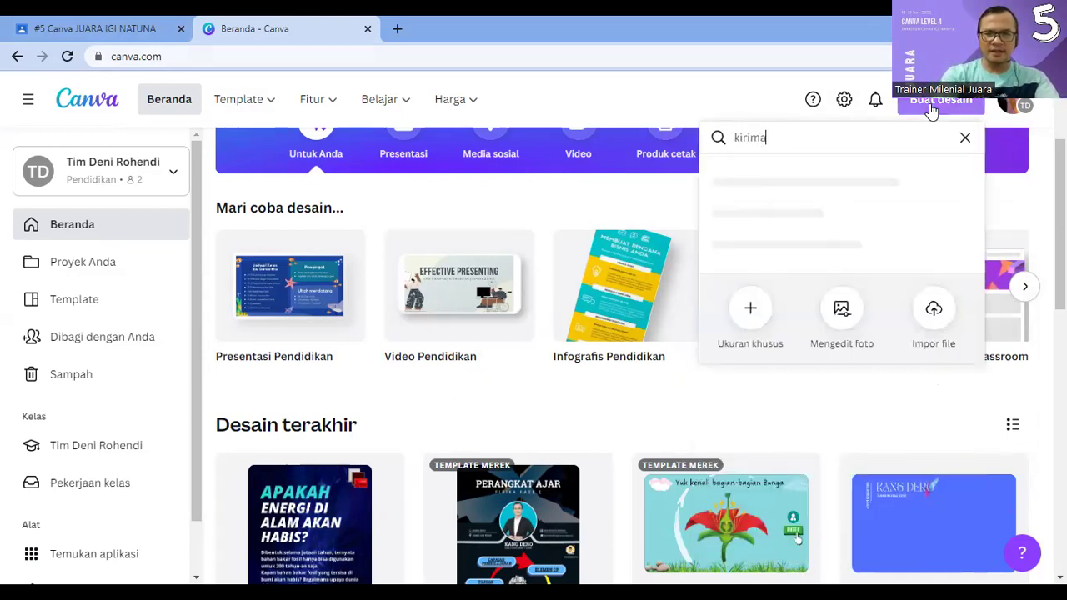
pyautogui.write('n instagram')
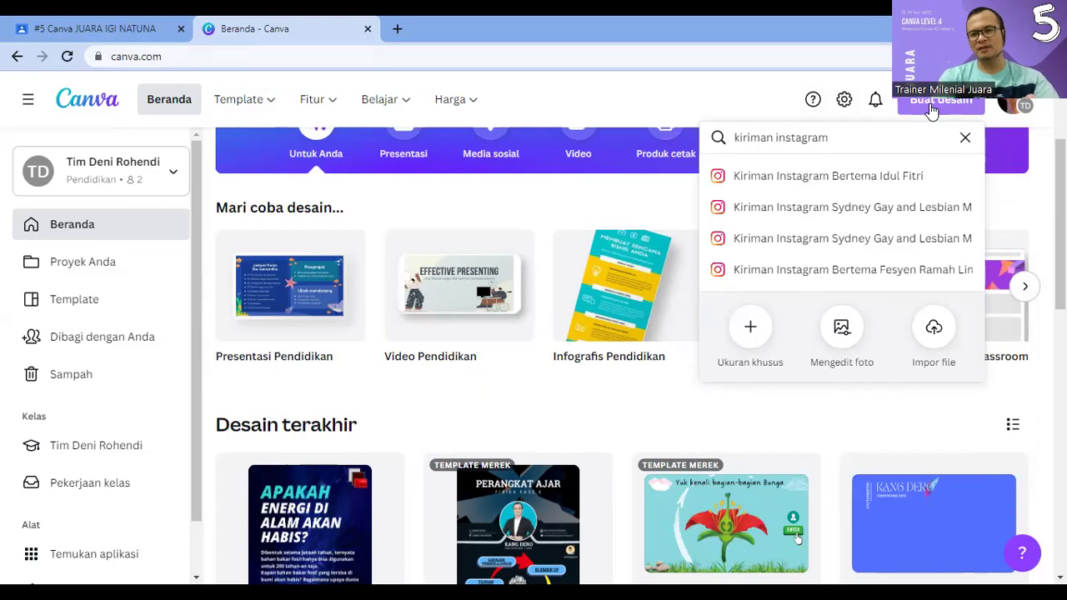
pyautogui.click(805, 176)
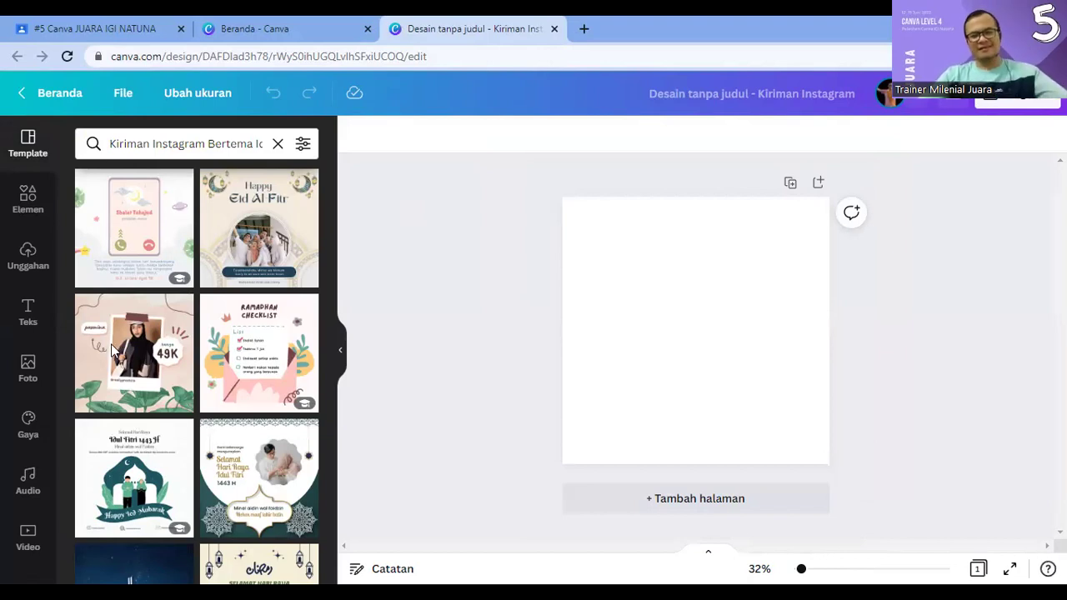
# Step: Rename the untitled design as "stop motion tumbukan"
pyautogui.click(724, 322)
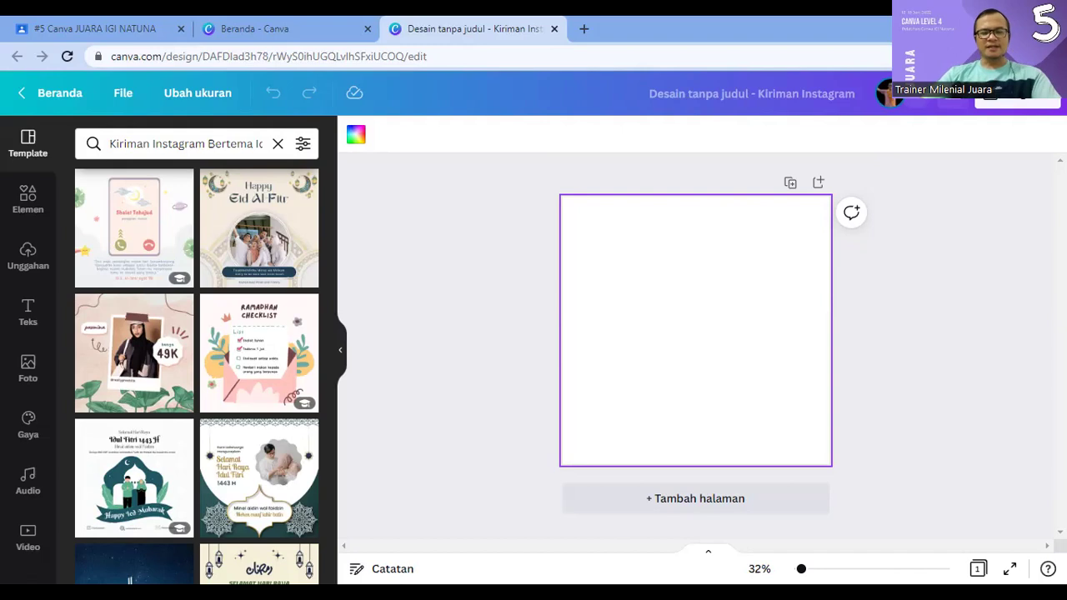
pyautogui.click(675, 98)
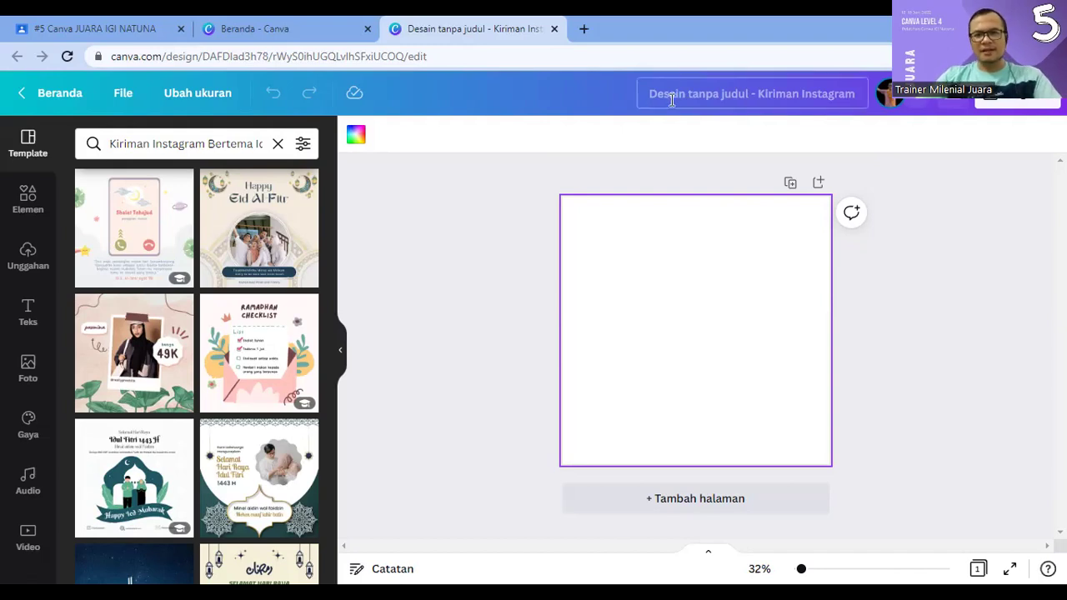
pyautogui.press('BackSpace')
pyautogui.write('st')
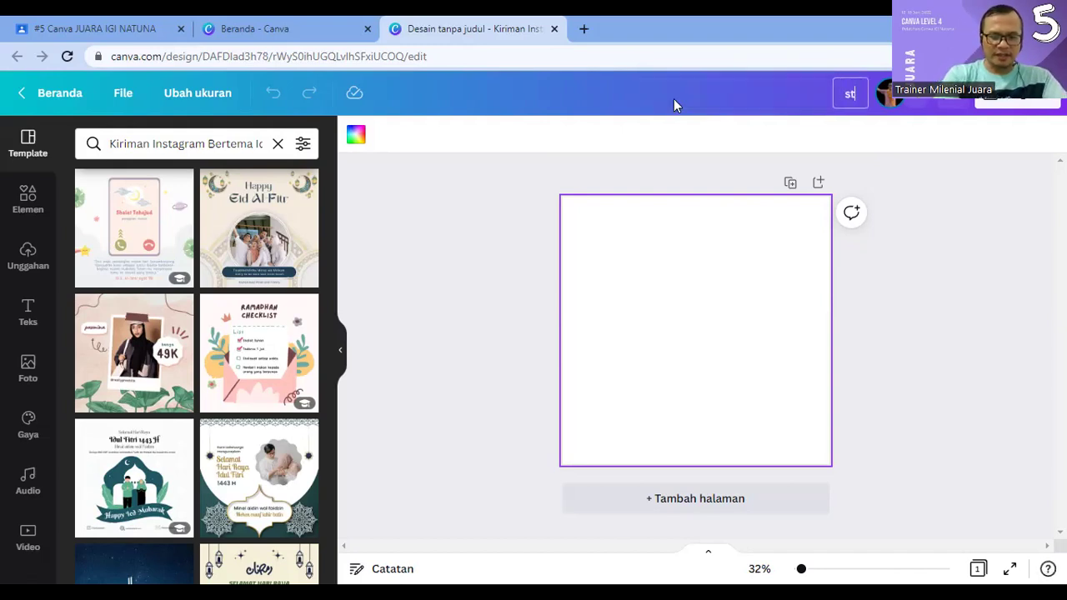
pyautogui.write('op mot')
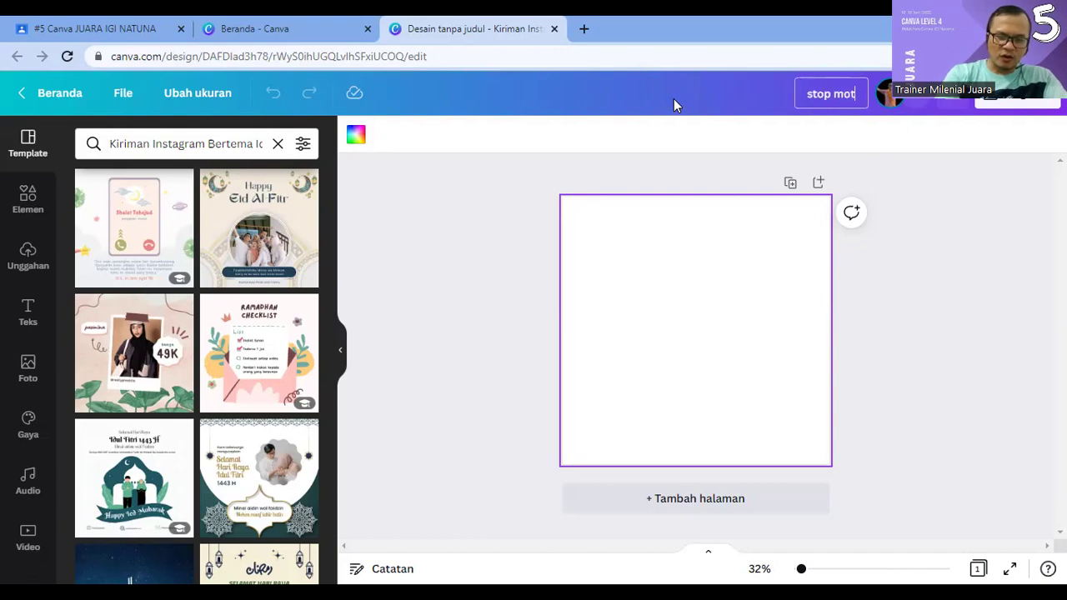
pyautogui.write('ion tumbukan')
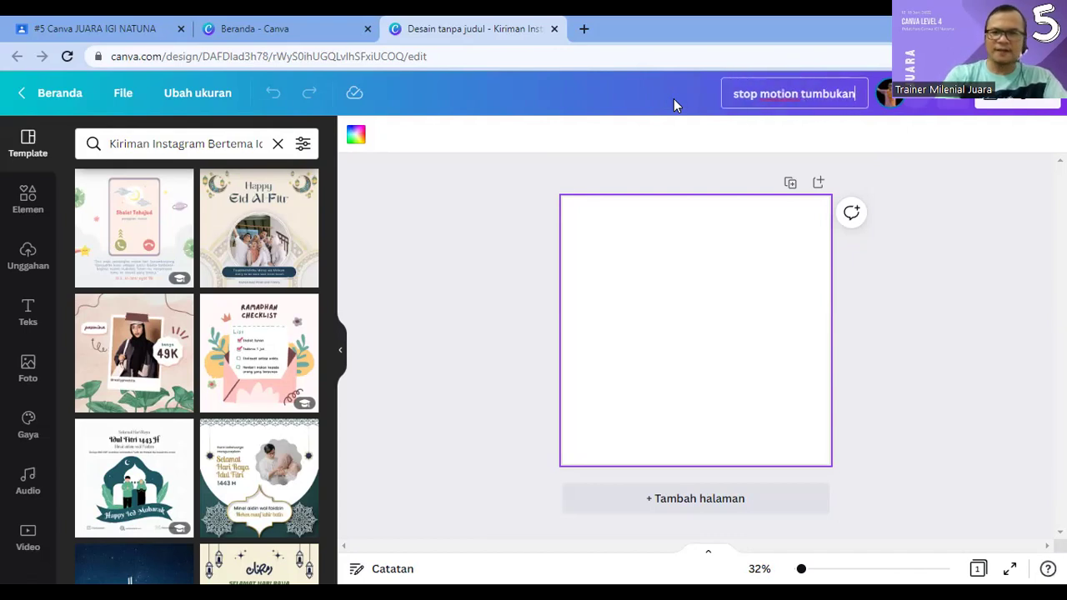
pyautogui.press('Return')
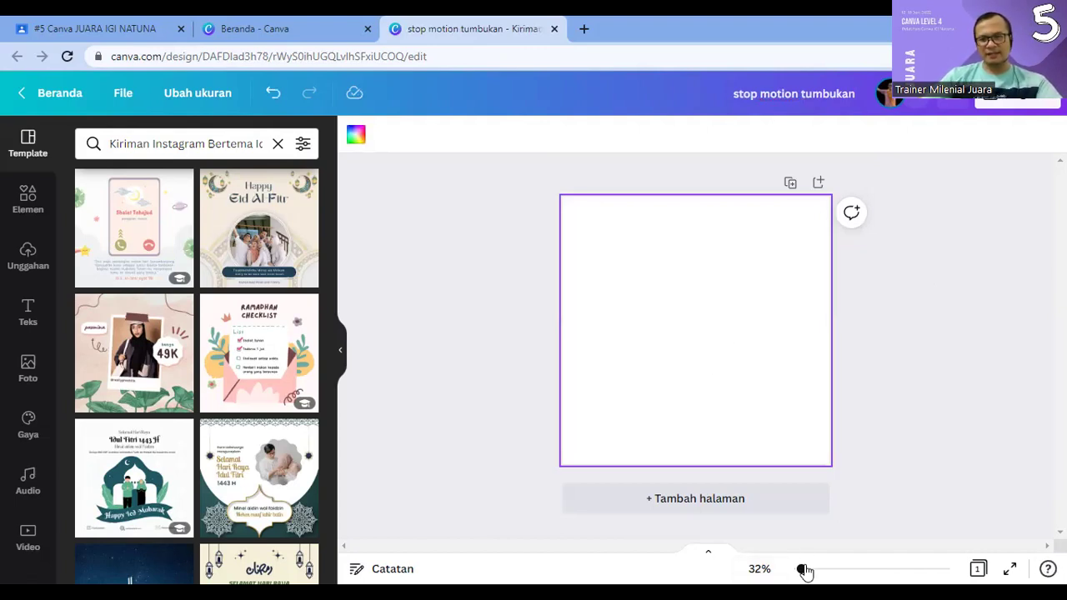
# Step: Try several brand kit colours on the page background and settle on the blue from Palet warna
pyautogui.moveTo(801, 568); pyautogui.dragTo(803, 569)
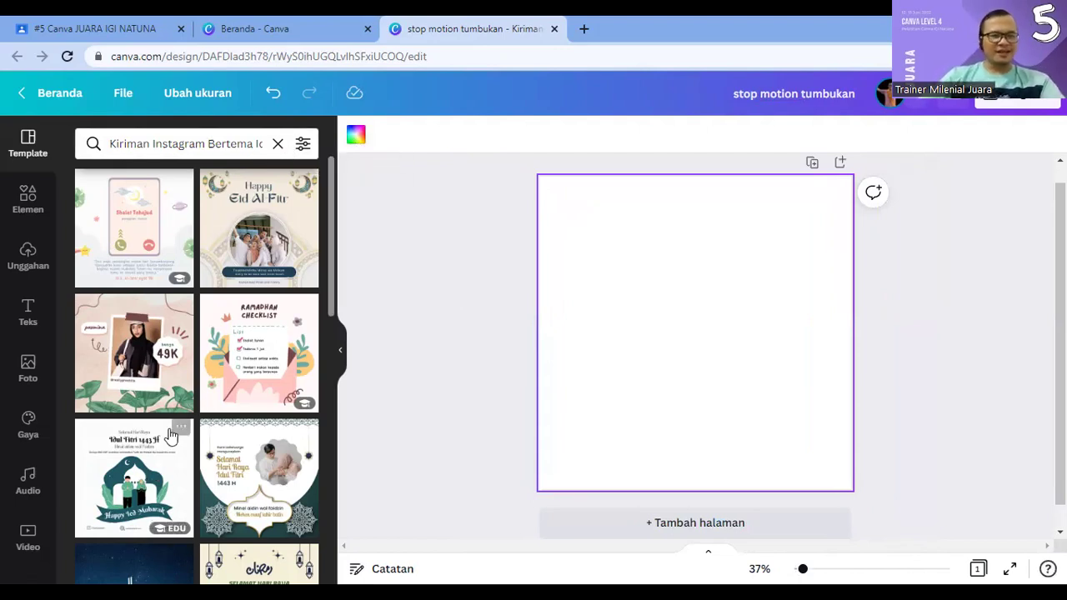
pyautogui.scroll(-5, 155, 496)
pyautogui.scroll(3, 155, 500)
pyautogui.scroll(3, 155, 494)
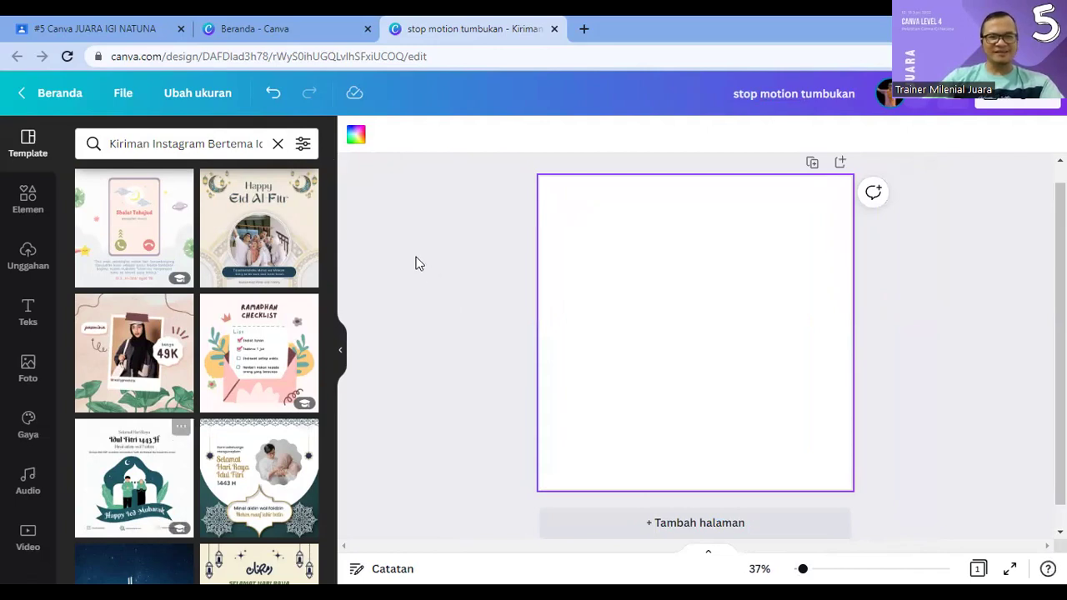
pyautogui.click(357, 137)
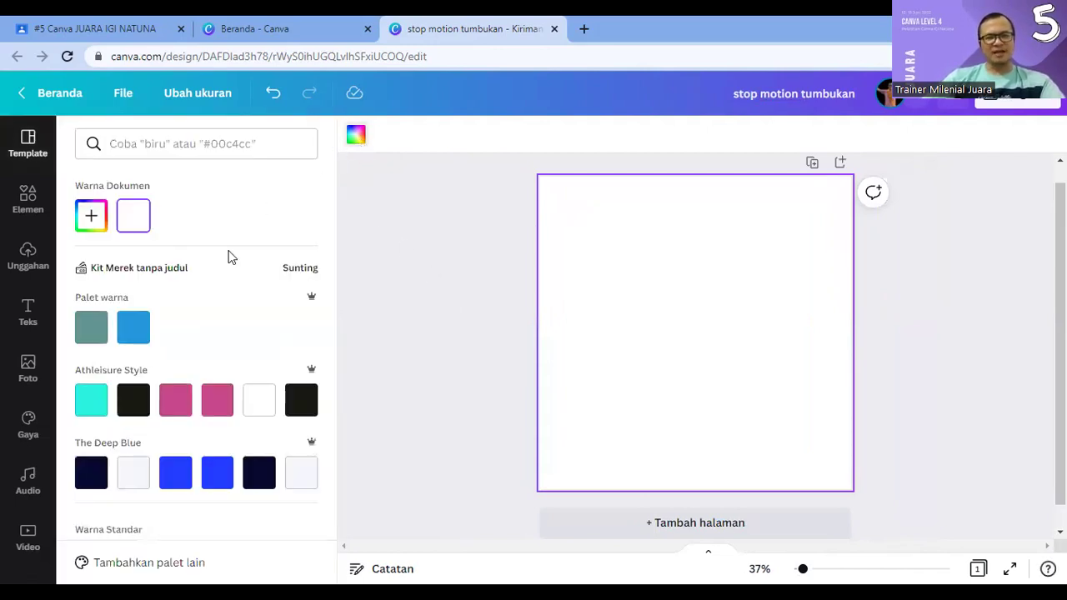
pyautogui.click(131, 334)
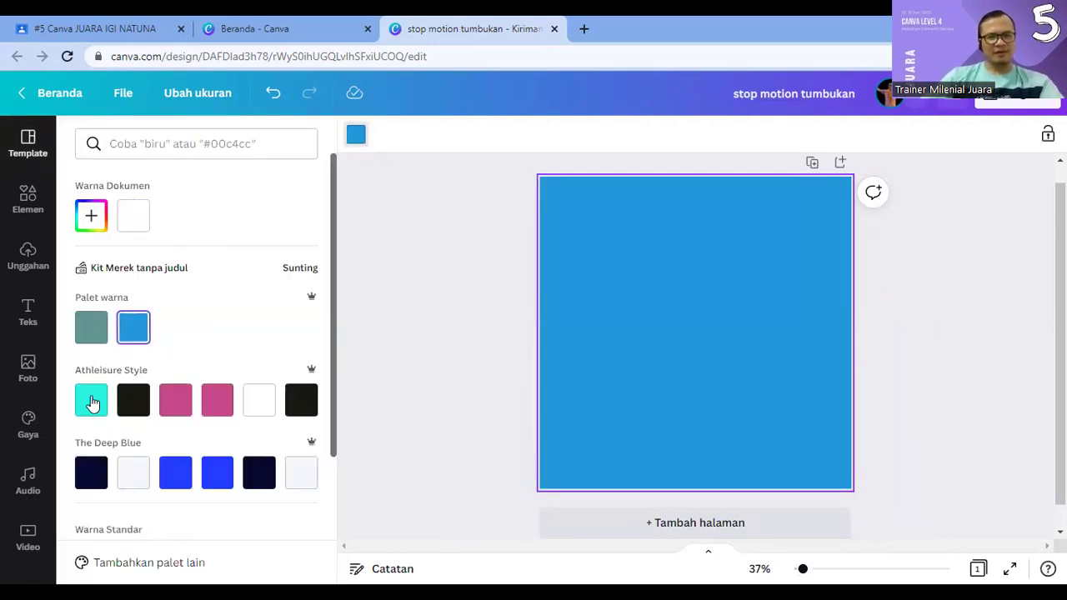
pyautogui.click(91, 400)
pyautogui.click(266, 405)
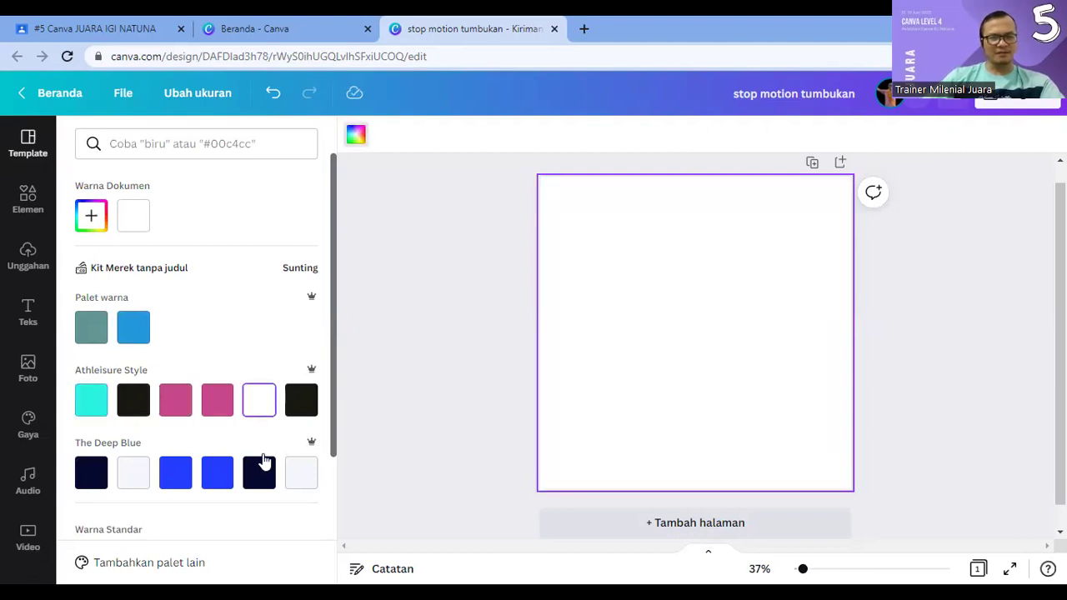
pyautogui.click(91, 328)
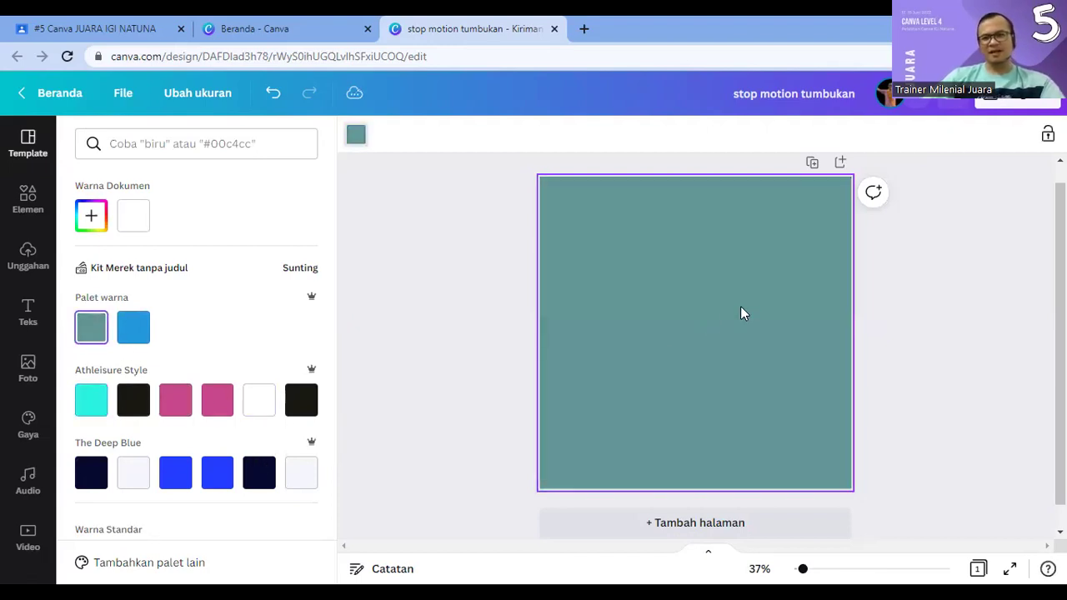
pyautogui.click(88, 405)
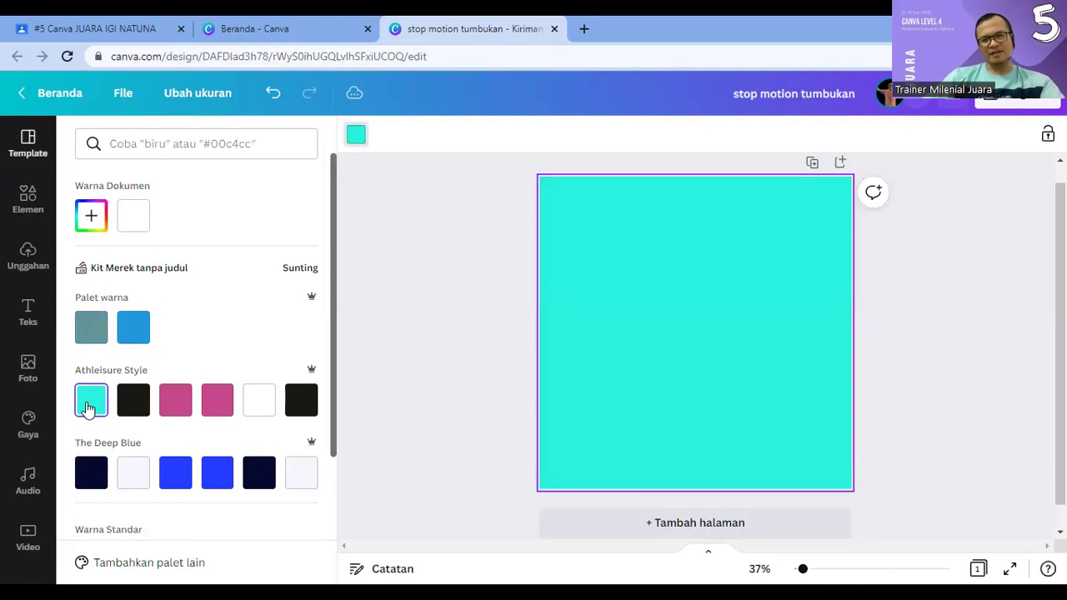
pyautogui.click(129, 333)
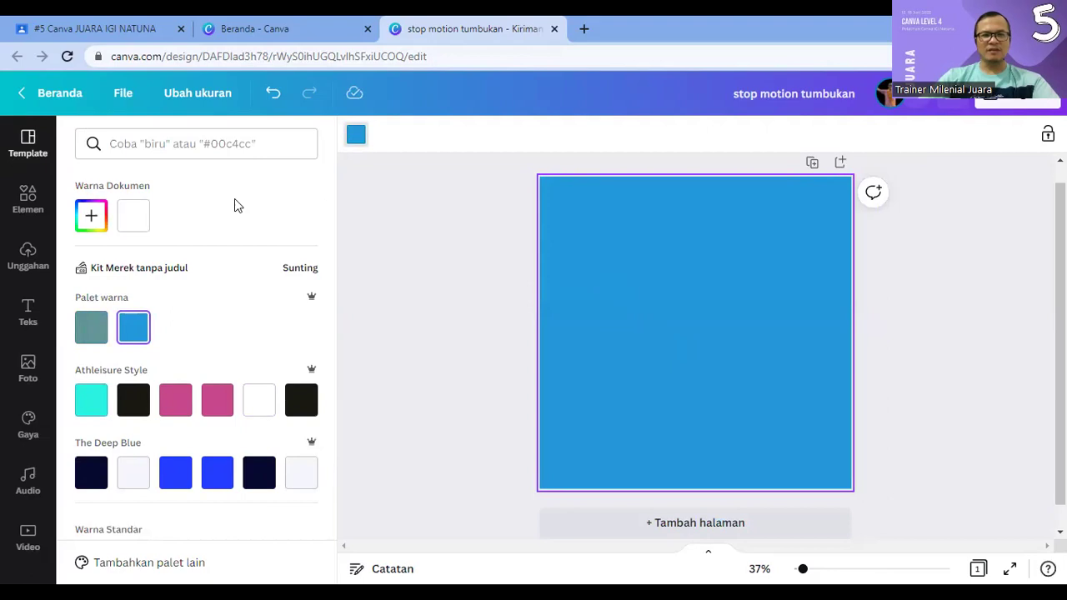
# Step: Search the elements for "jalan raya" and add the straight horizontal road graphic with dashed centre line to the page
pyautogui.click(30, 198)
pyautogui.scroll(-1, 155, 146)
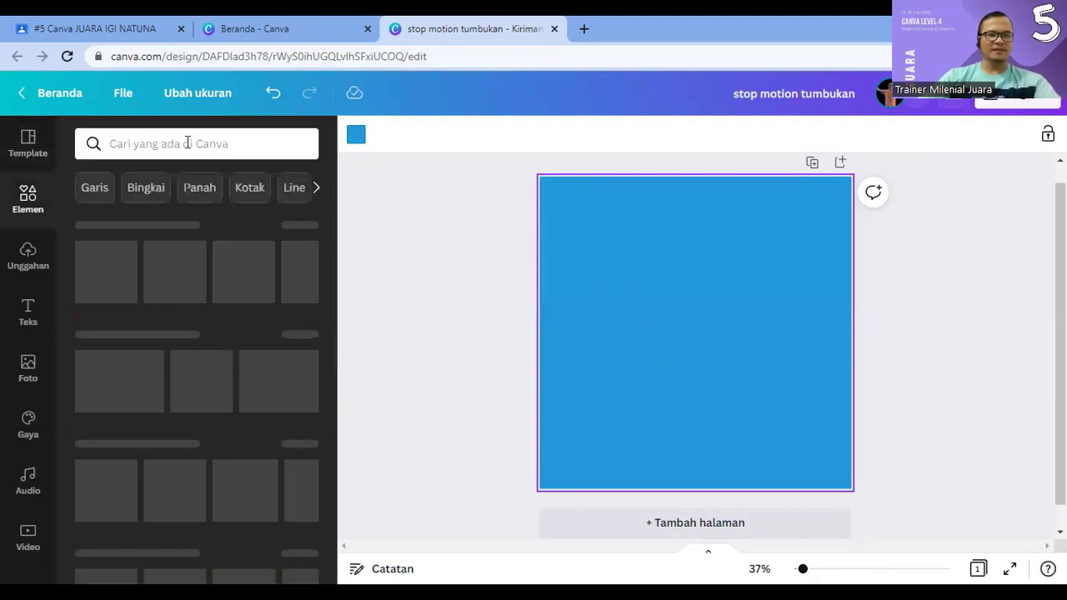
pyautogui.click(186, 142)
pyautogui.write('jalan raya')
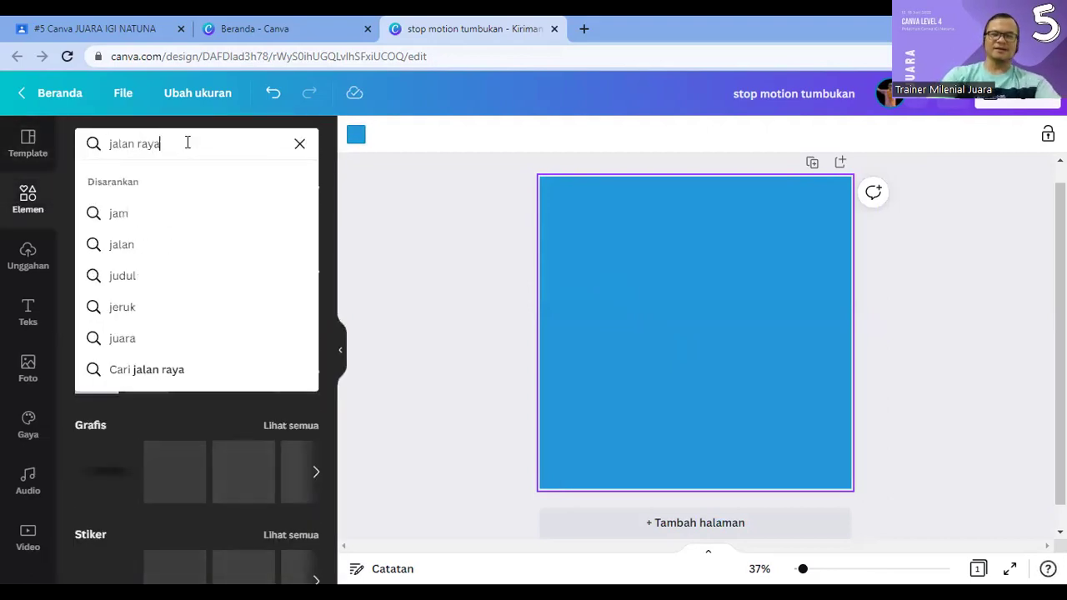
pyautogui.press('Return')
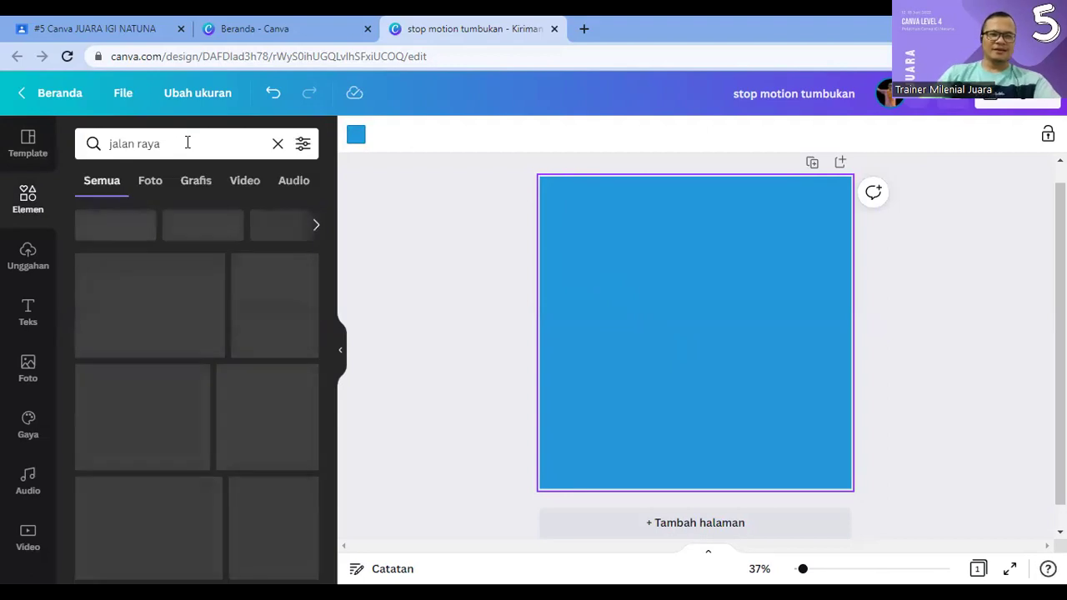
pyautogui.click(106, 296)
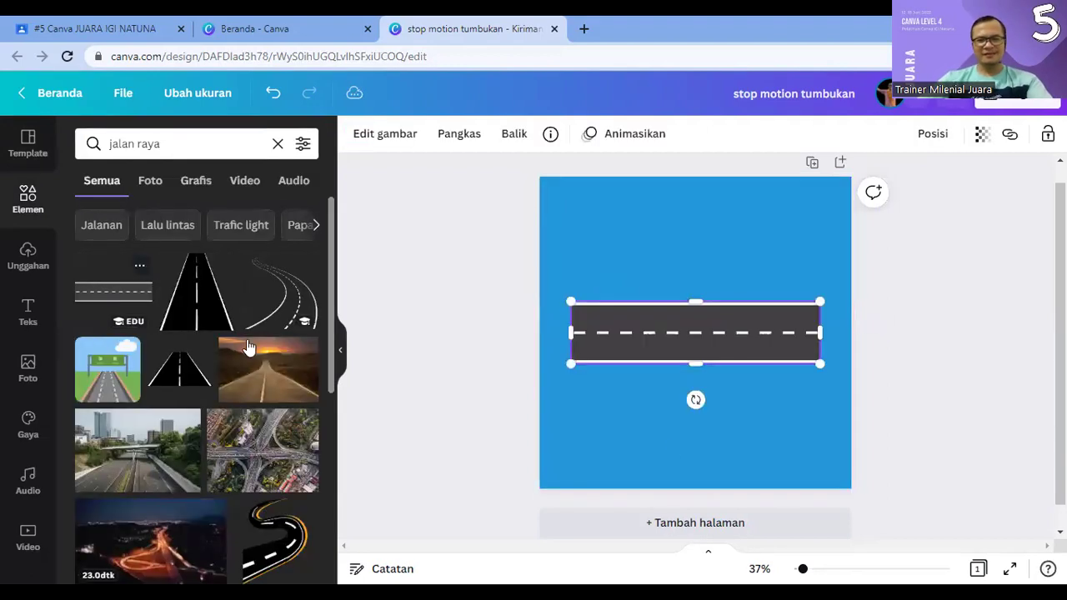
# Step: Enlarge the road graphic beyond the page's full width and position it across the lower part of the blue background
pyautogui.moveTo(728, 376); pyautogui.dragTo(748, 404)
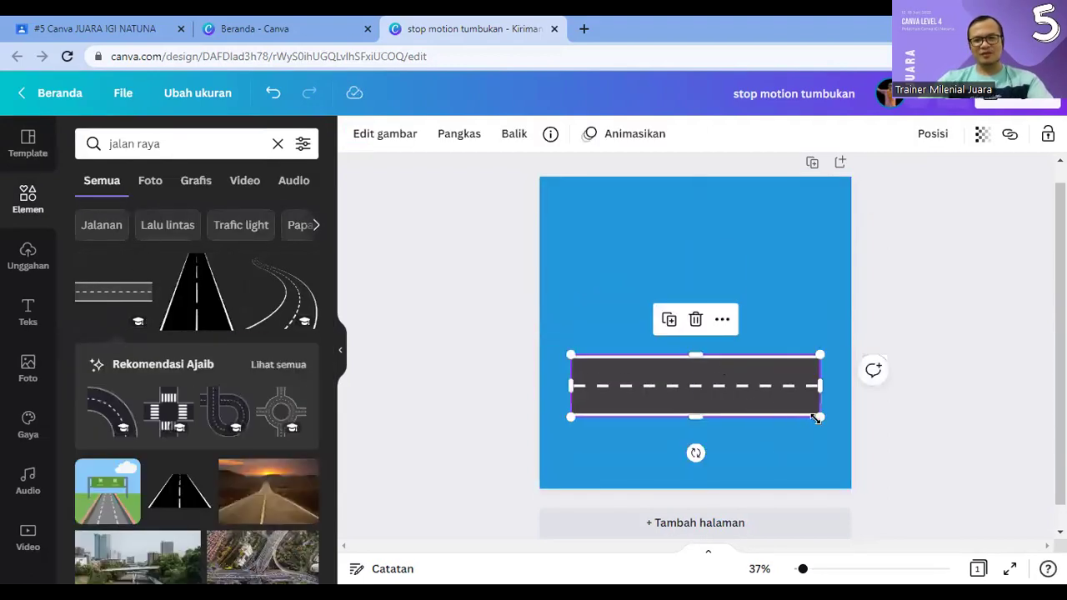
pyautogui.moveTo(820, 416); pyautogui.dragTo(856, 427)
pyautogui.moveTo(573, 430); pyautogui.dragTo(545, 455)
pyautogui.moveTo(710, 424)
pyautogui.mouseDown()
pyautogui.moveTo(714, 448)
pyautogui.moveTo(711, 423)
pyautogui.mouseUp()
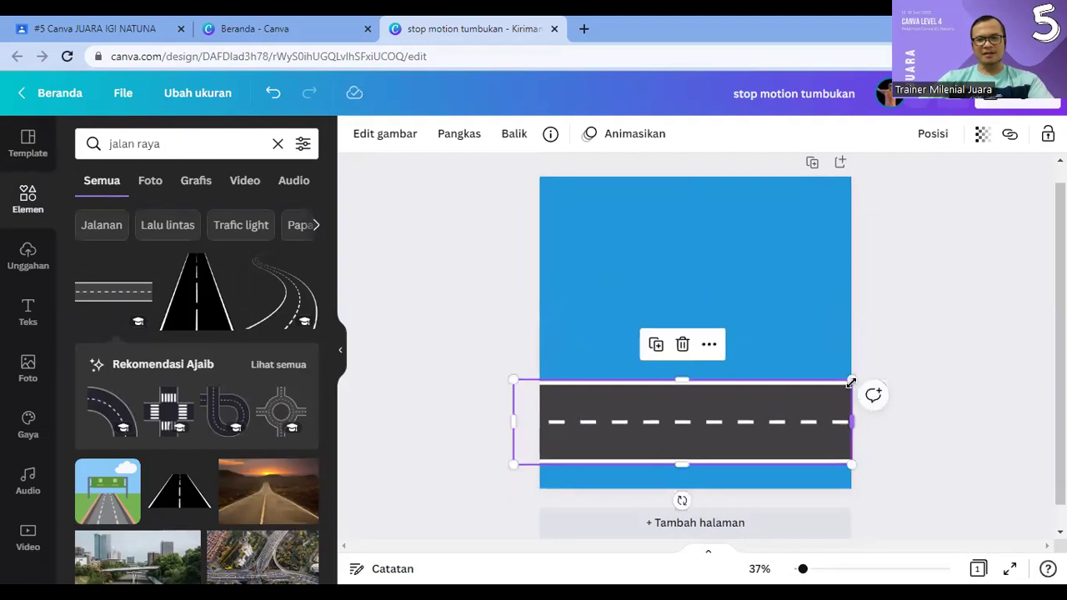
pyautogui.moveTo(859, 376); pyautogui.dragTo(926, 341)
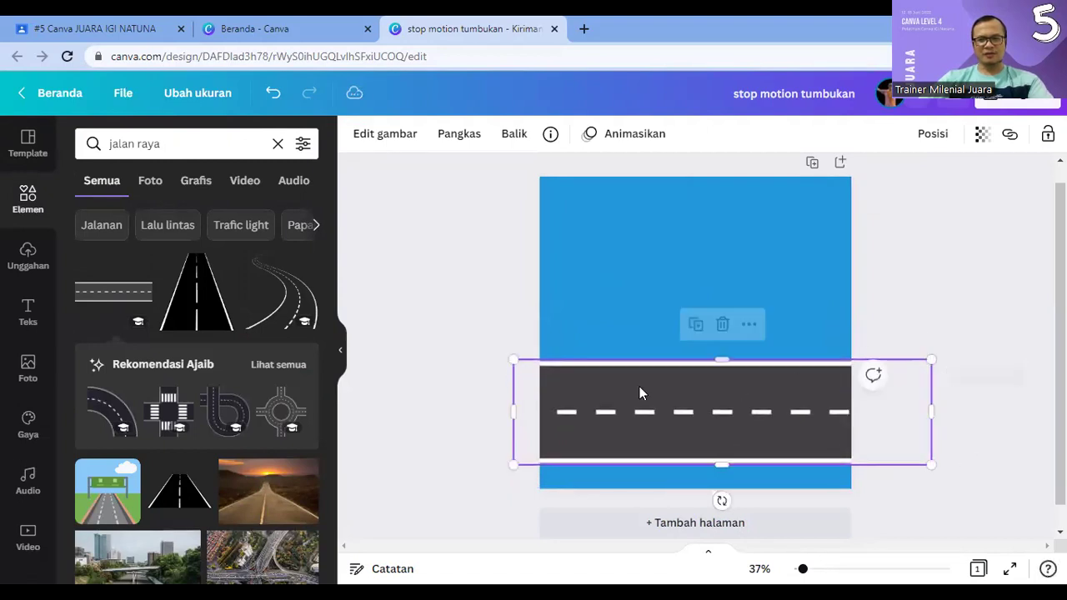
pyautogui.moveTo(514, 360); pyautogui.dragTo(479, 351)
pyautogui.moveTo(679, 400); pyautogui.dragTo(674, 392)
pyautogui.click(956, 305)
pyautogui.moveTo(787, 414); pyautogui.dragTo(789, 425)
pyautogui.click(960, 290)
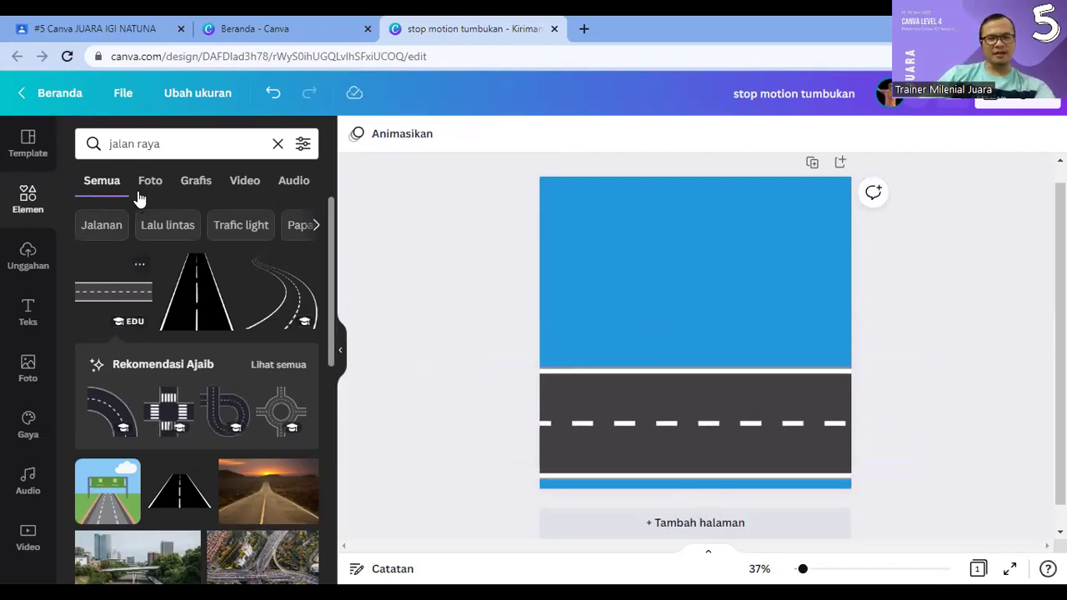
# Step: Search the elements for "pohon" and add the dark green tree with brown trunk to the page
pyautogui.click(156, 144)
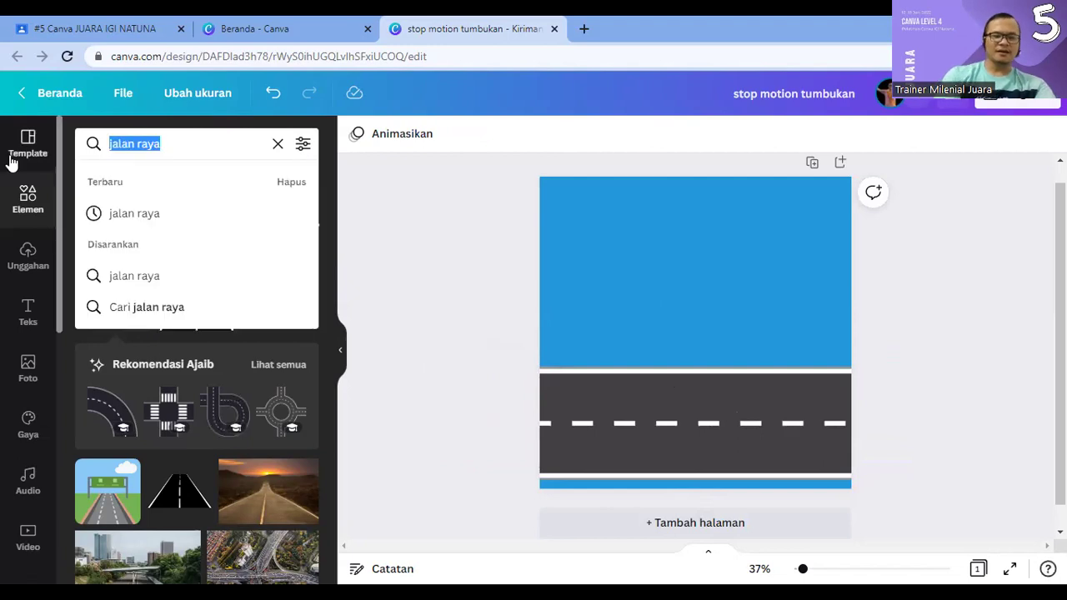
pyautogui.write('pohon')
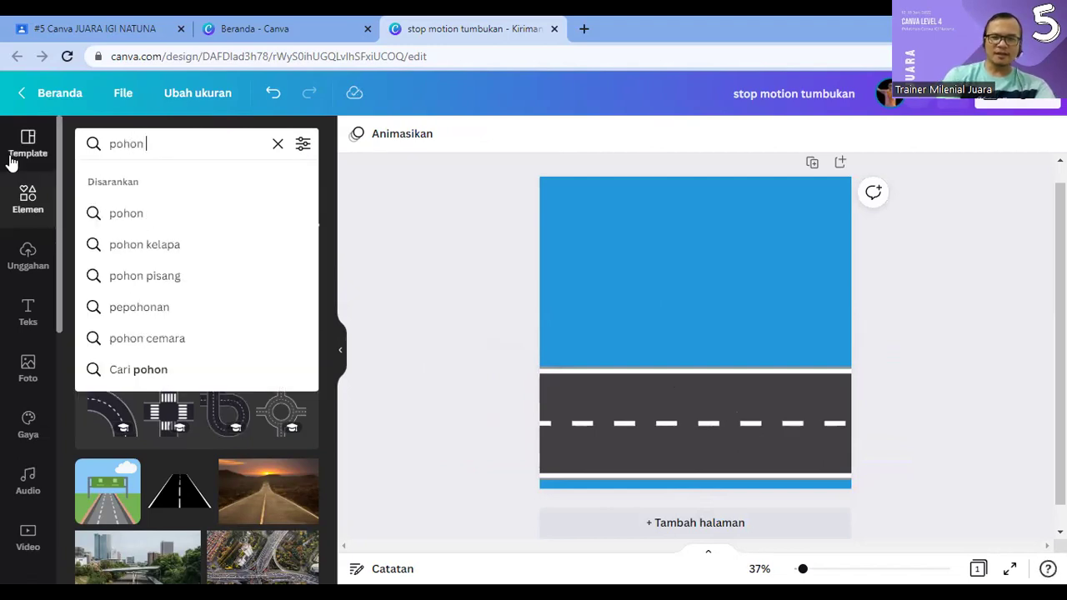
pyautogui.press('Return')
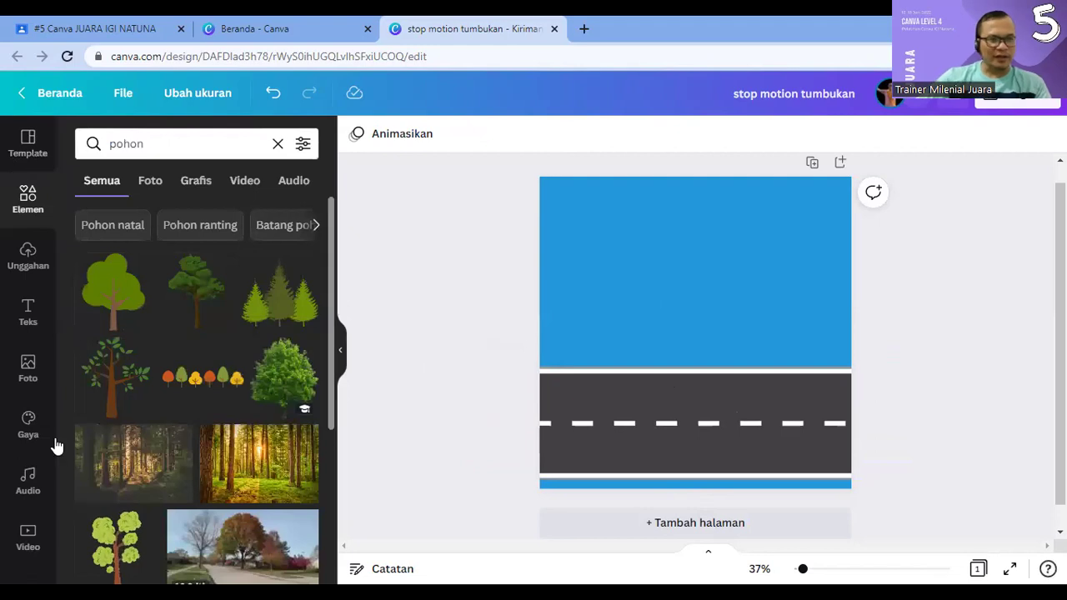
pyautogui.scroll(-3, 163, 446)
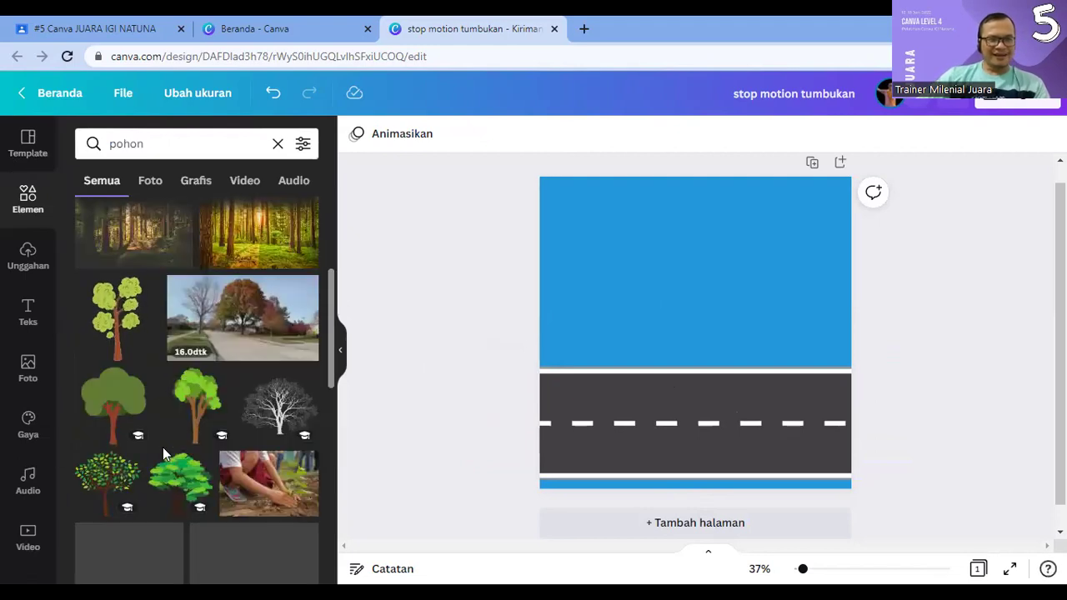
pyautogui.scroll(3, 165, 459)
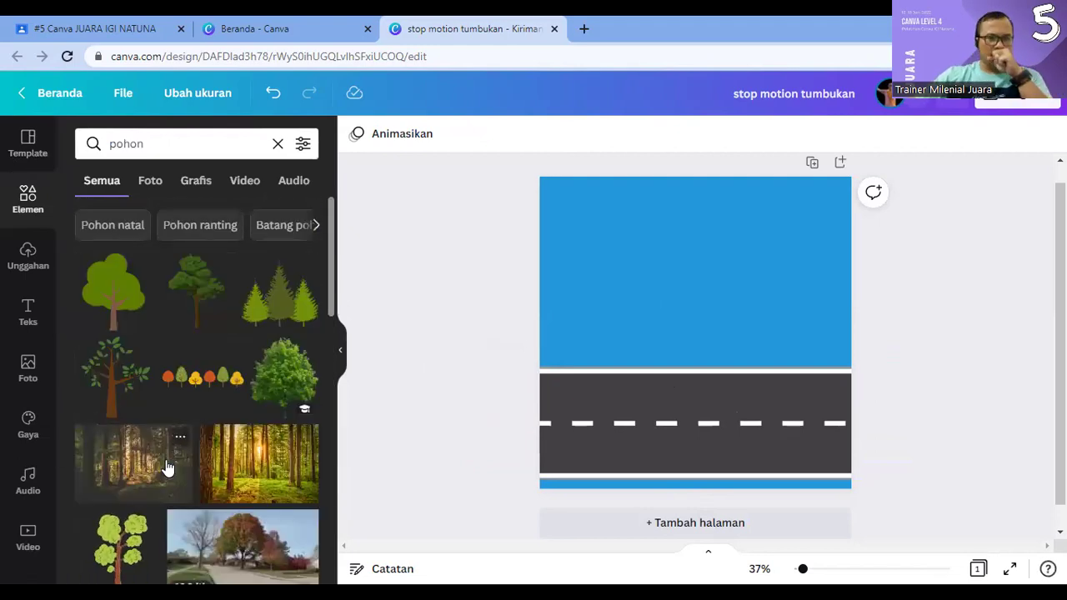
pyautogui.click(198, 309)
# Step: Place the tree at the page's left edge with its trunk on the road's upper border and enlarge it slightly
pyautogui.moveTo(672, 329); pyautogui.dragTo(552, 305)
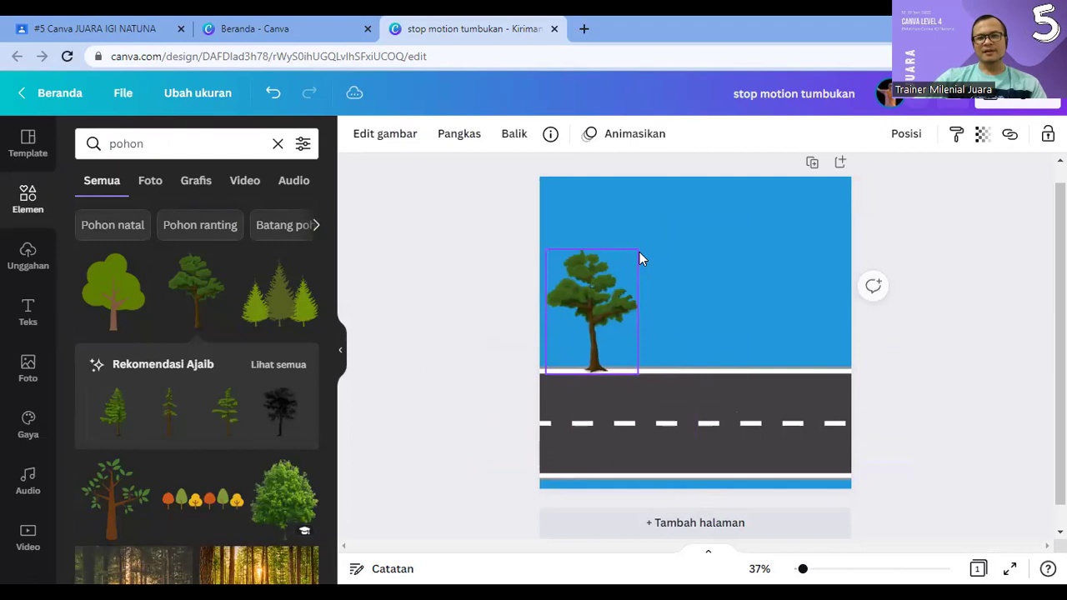
pyautogui.hotkey('shift', 'Left')
pyautogui.hotkey('shift', 'Left')
pyautogui.hotkey('shift', 'Left')
pyautogui.click(662, 279)
pyautogui.click(584, 302)
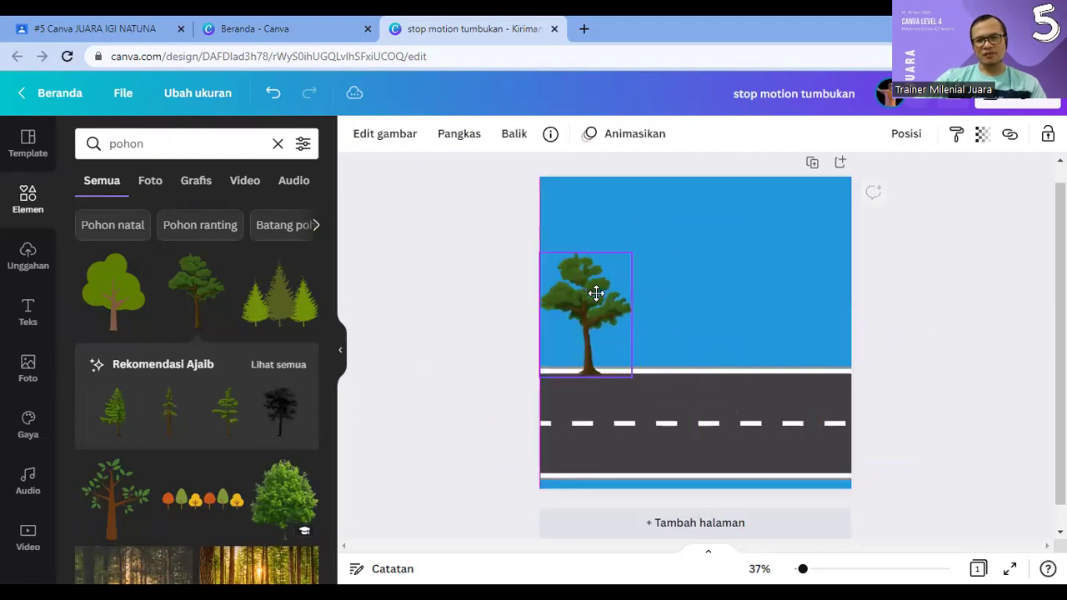
pyautogui.moveTo(631, 254); pyautogui.dragTo(643, 236)
pyautogui.moveTo(614, 281); pyautogui.dragTo(596, 284)
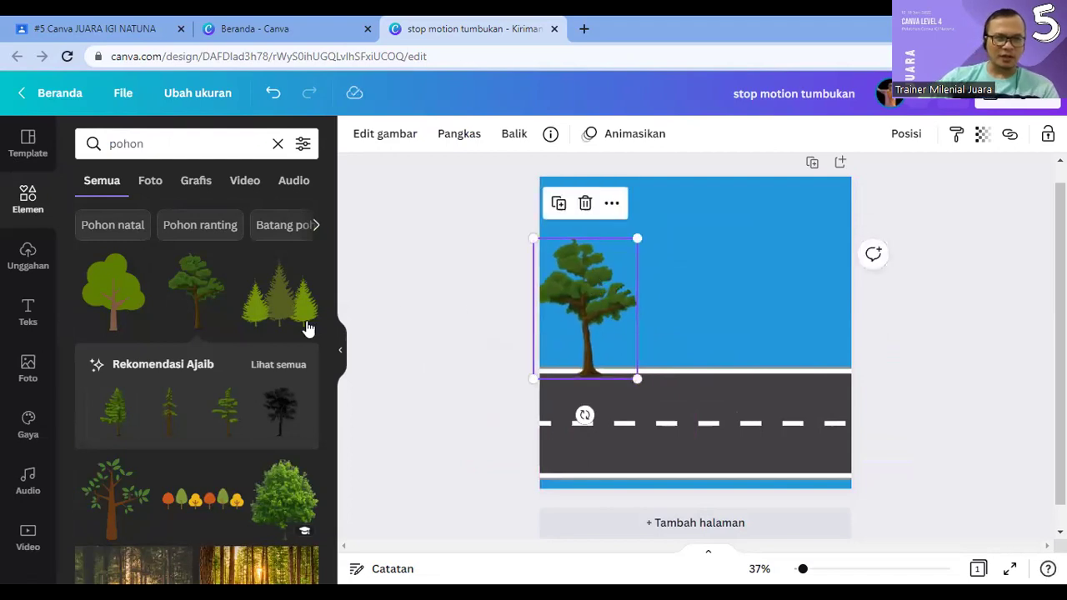
pyautogui.scroll(-3, 250, 513)
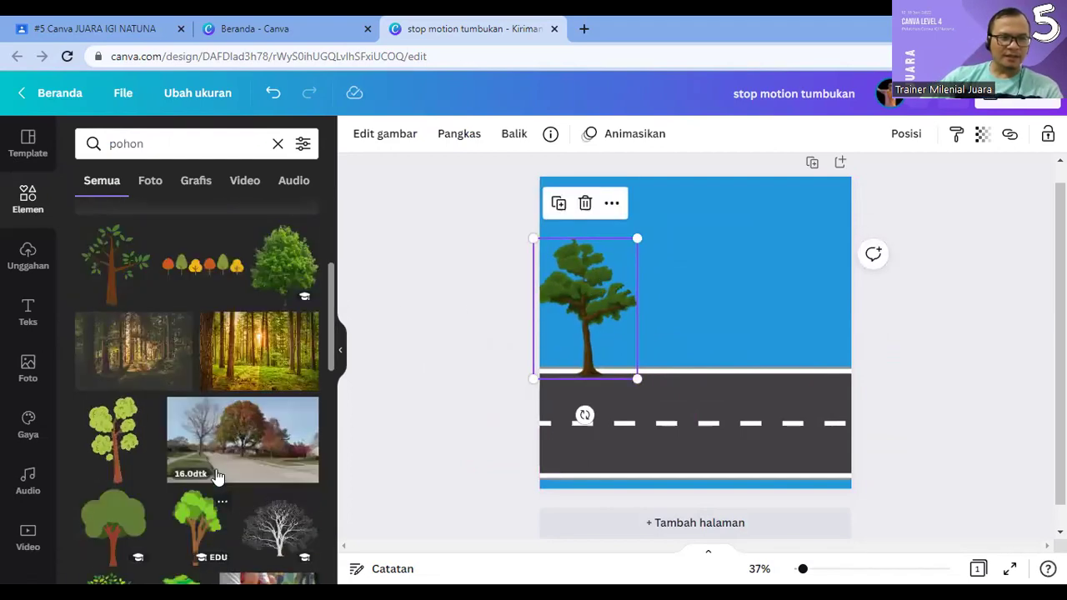
pyautogui.scroll(3, 218, 500)
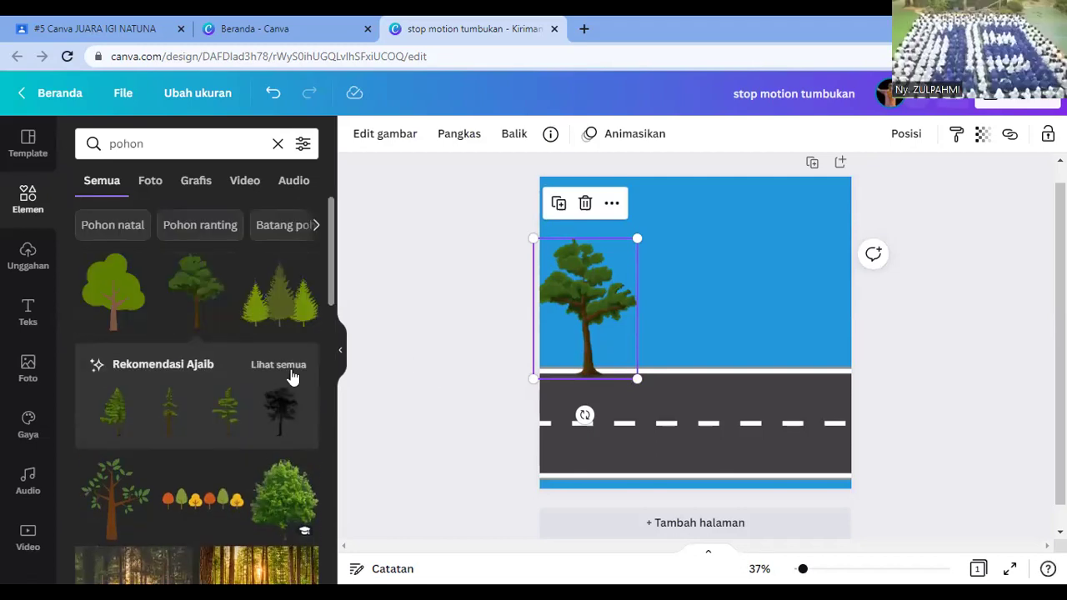
pyautogui.scroll(-2, 225, 364)
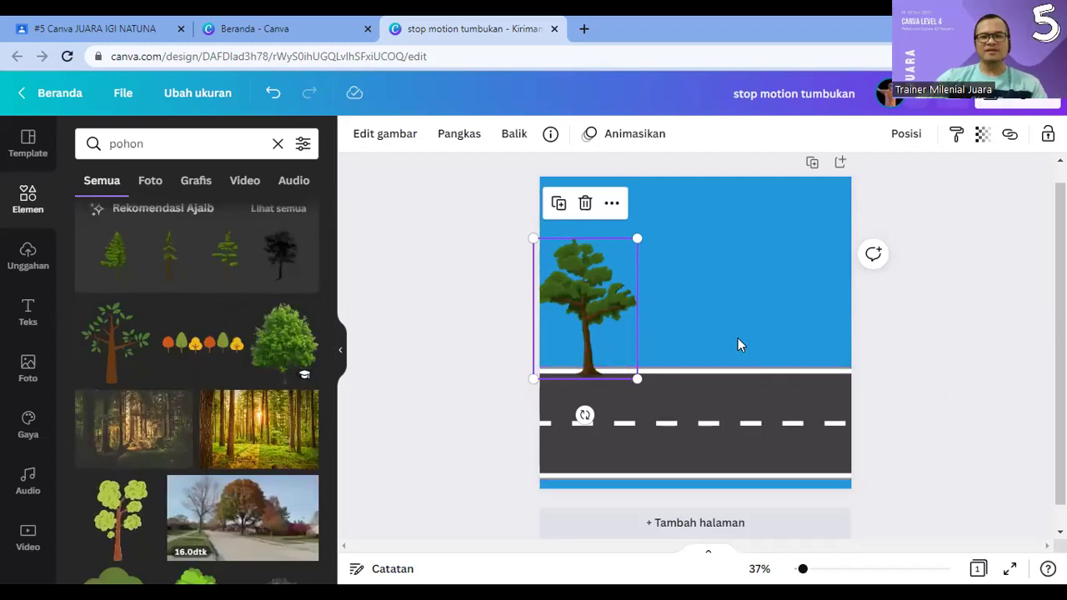
# Step: Search the elements for "sepeda" and add the graphic of the orange cyclist on a racing bike to the page
pyautogui.doubleClick(127, 143)
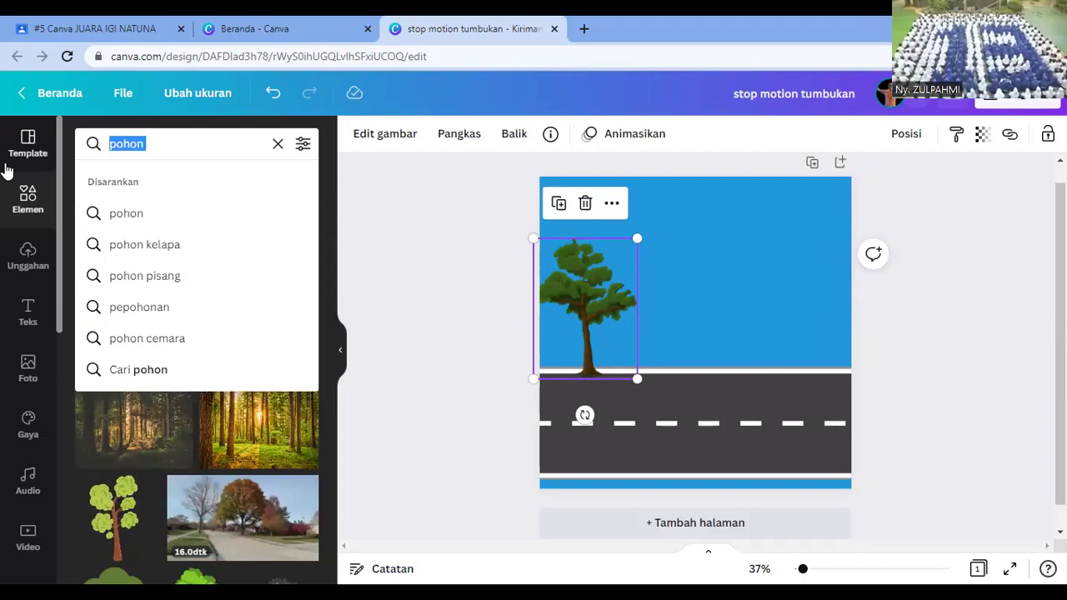
pyautogui.write('sepeda')
pyautogui.press('Return')
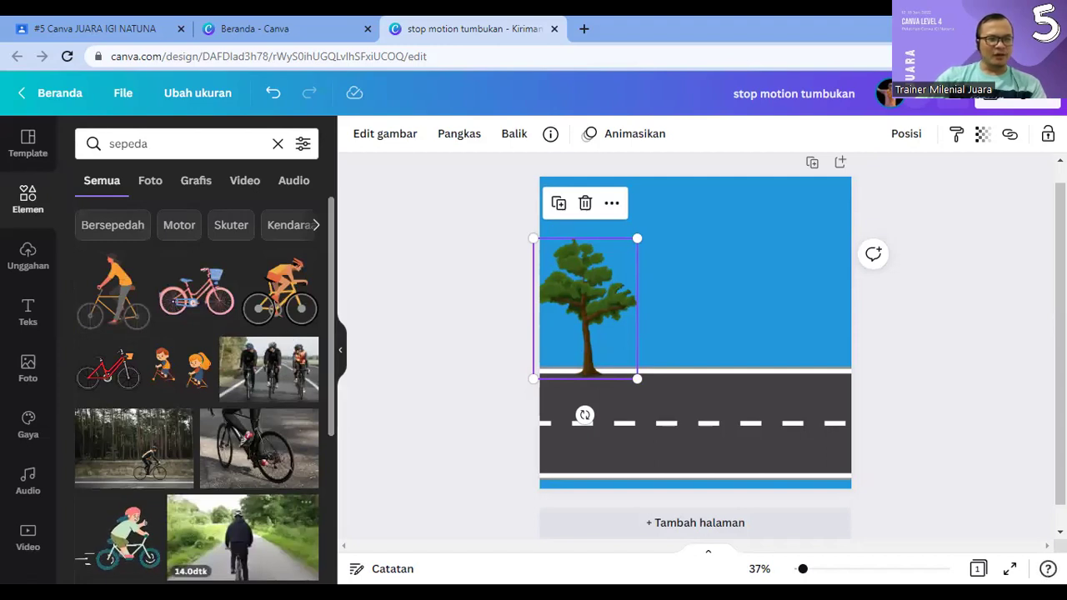
pyautogui.click(292, 313)
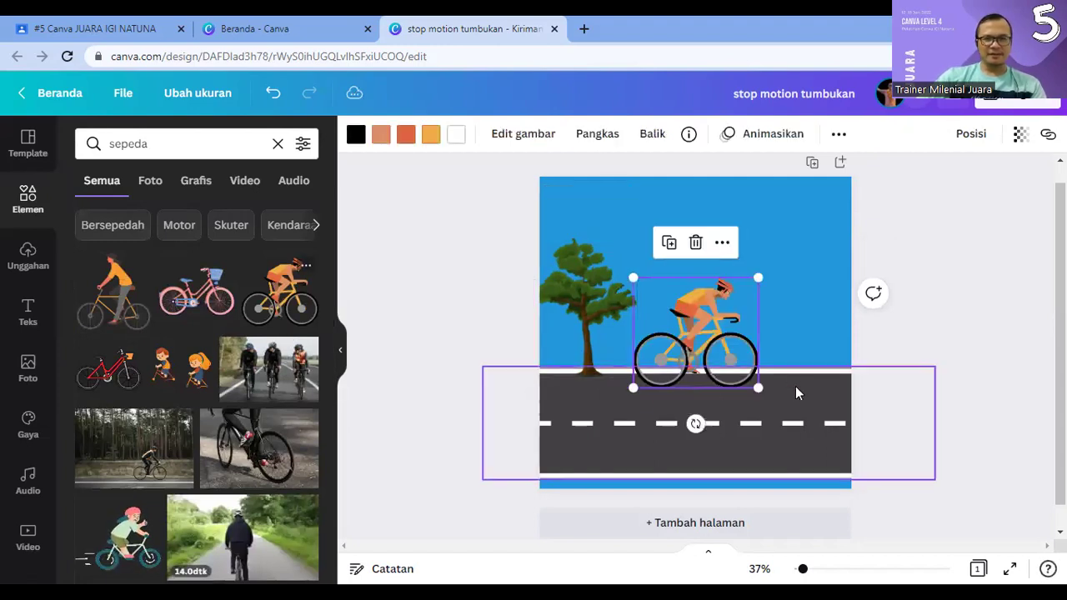
# Step: Shrink the cyclist to about half size and place it just beside the tree trunk on the road's upper border
pyautogui.moveTo(689, 335); pyautogui.dragTo(637, 364)
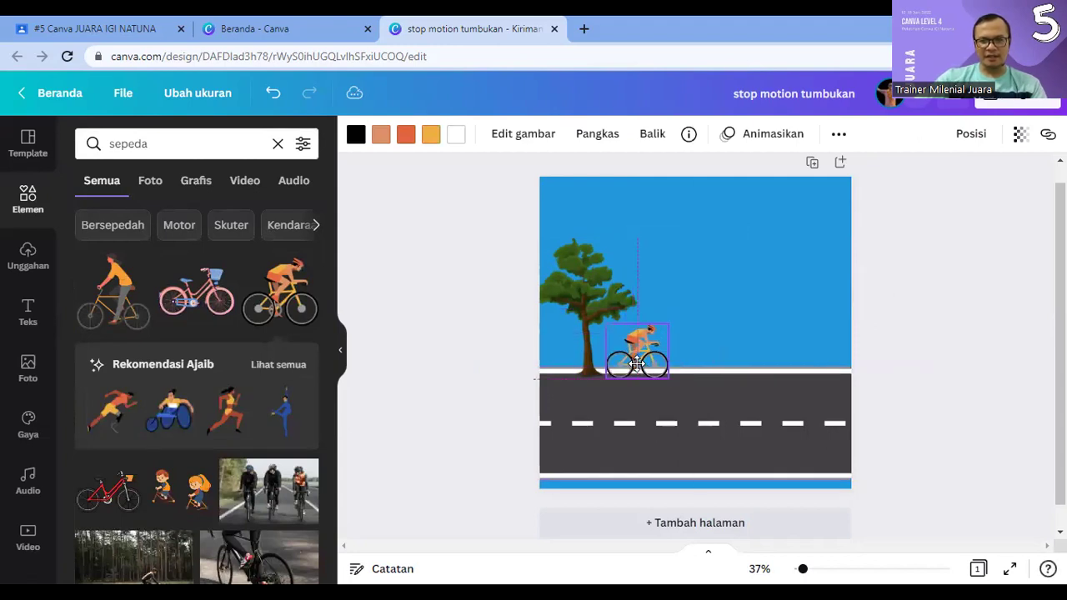
pyautogui.click(950, 288)
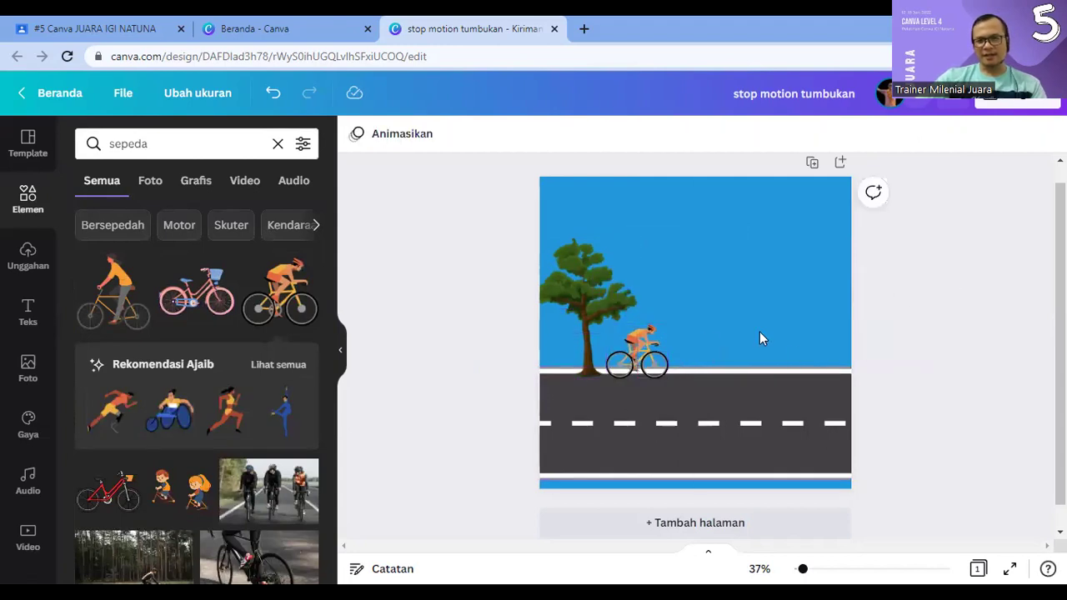
pyautogui.click(642, 347)
pyautogui.moveTo(642, 346); pyautogui.dragTo(637, 347)
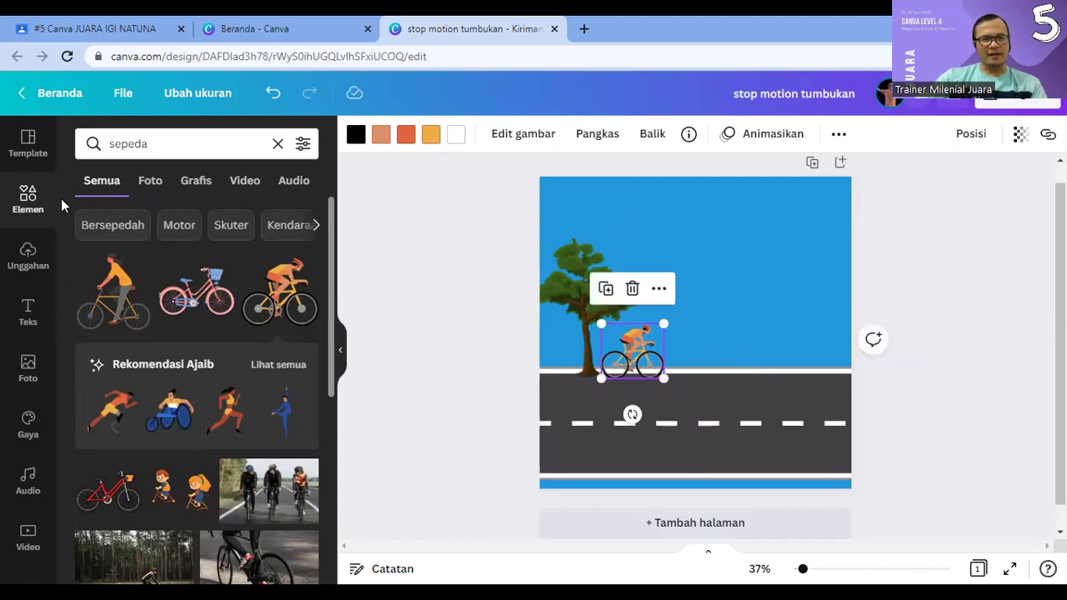
# Step: Search the elements for "awan", add a puffy white cloud and place it, much reduced, in the sky above the tree
pyautogui.click(27, 200)
pyautogui.click(174, 144)
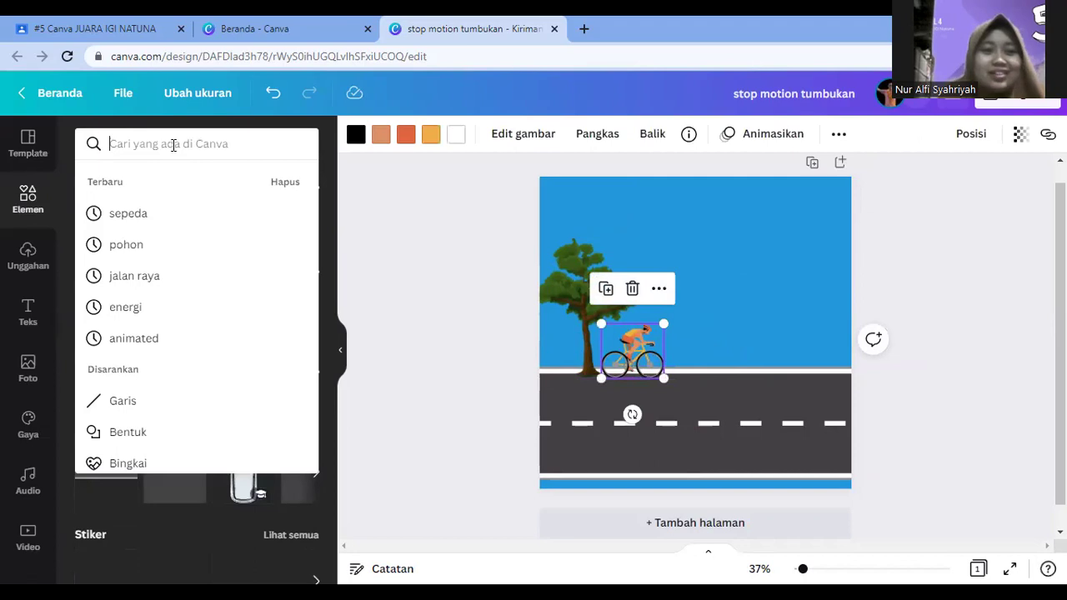
pyautogui.write('awan')
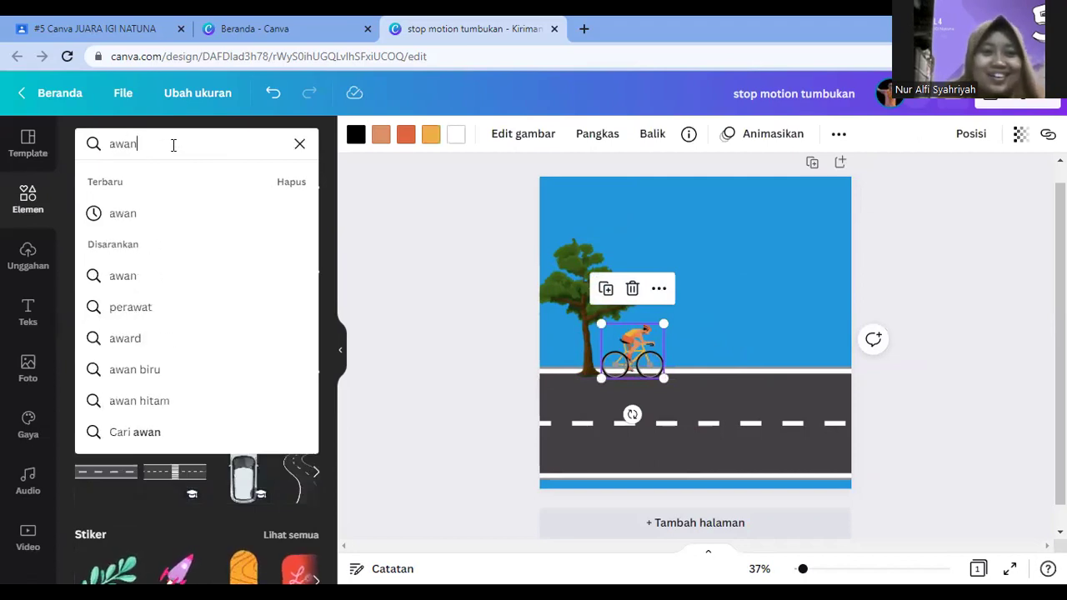
pyautogui.press('Return')
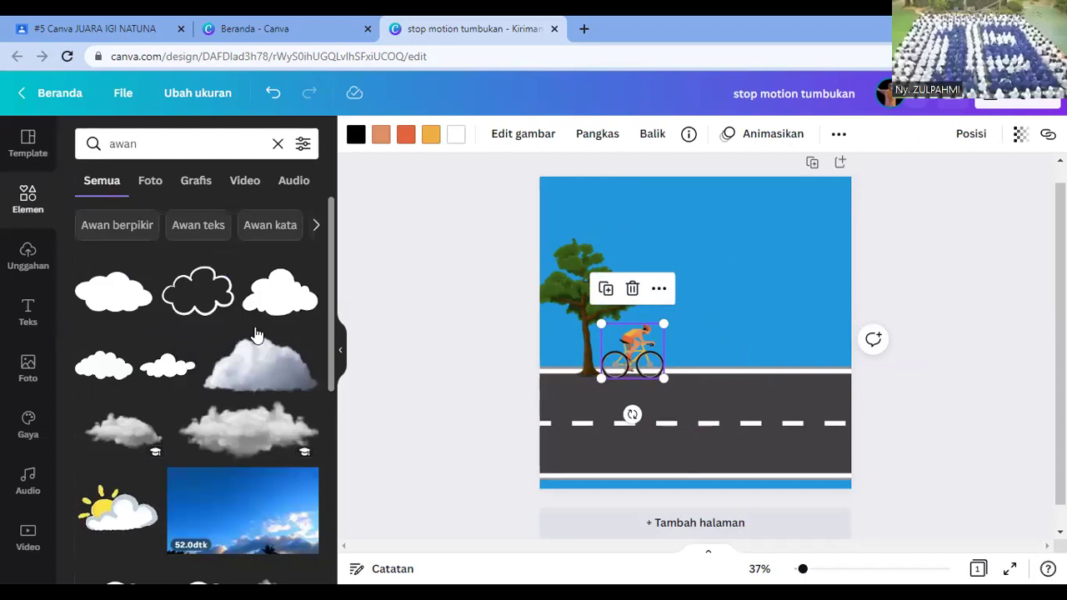
pyautogui.click(113, 292)
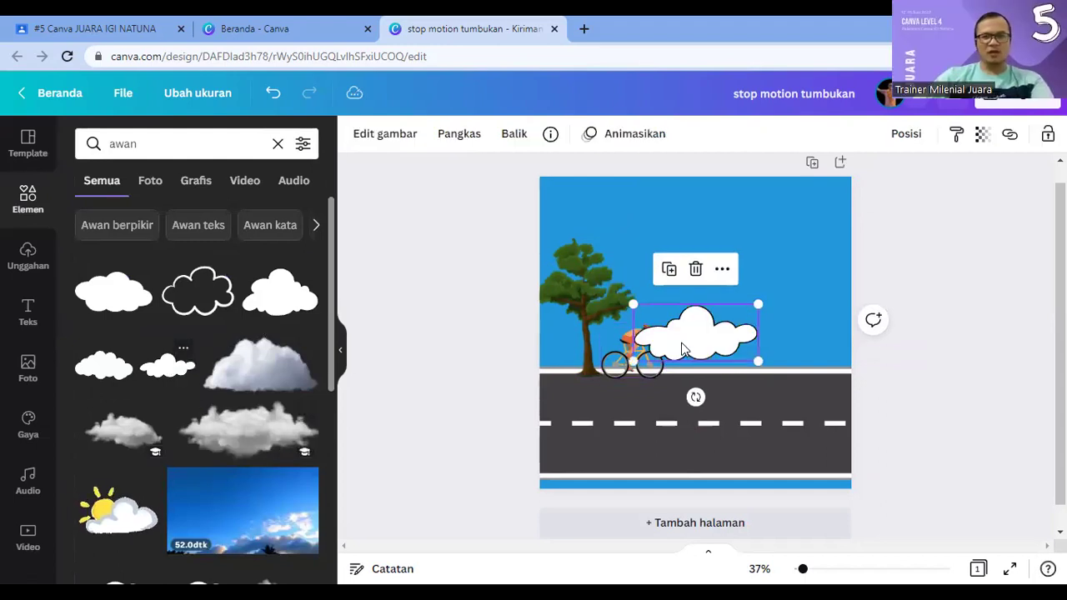
pyautogui.moveTo(703, 337); pyautogui.dragTo(723, 242)
pyautogui.moveTo(778, 265); pyautogui.dragTo(625, 206)
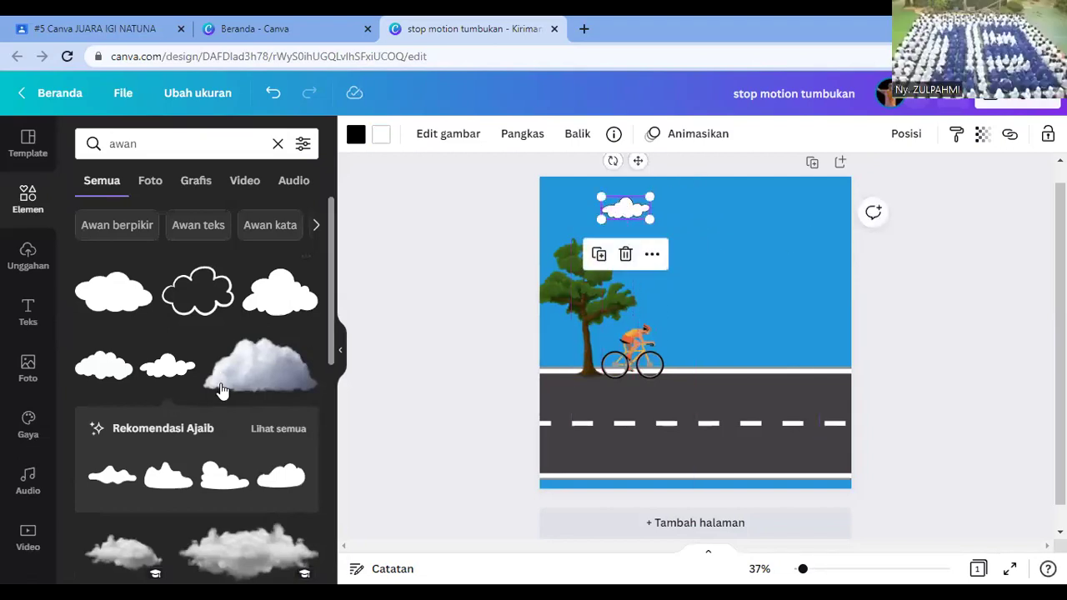
# Step: Add a wavy white cloud, reduced and partly beyond the sky's right edge, and nudge the first cloud slightly down
pyautogui.hotkey('ctrl', 'v')
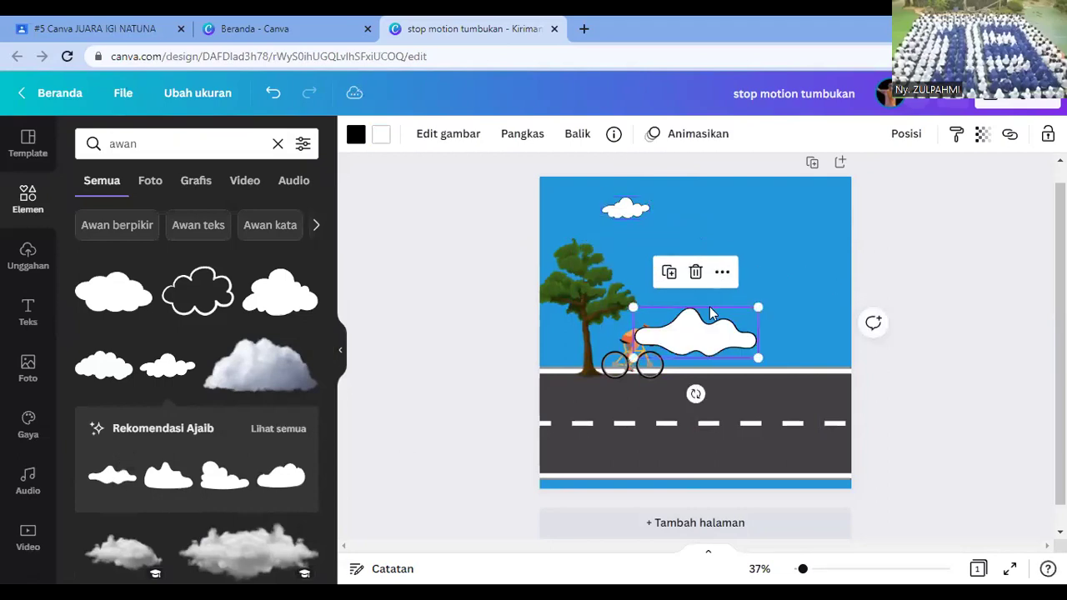
pyautogui.moveTo(693, 345); pyautogui.dragTo(765, 215)
pyautogui.moveTo(865, 232); pyautogui.dragTo(831, 213)
pyautogui.click(619, 233)
pyautogui.click(622, 215)
pyautogui.moveTo(622, 216); pyautogui.dragTo(625, 218)
pyautogui.click(575, 300)
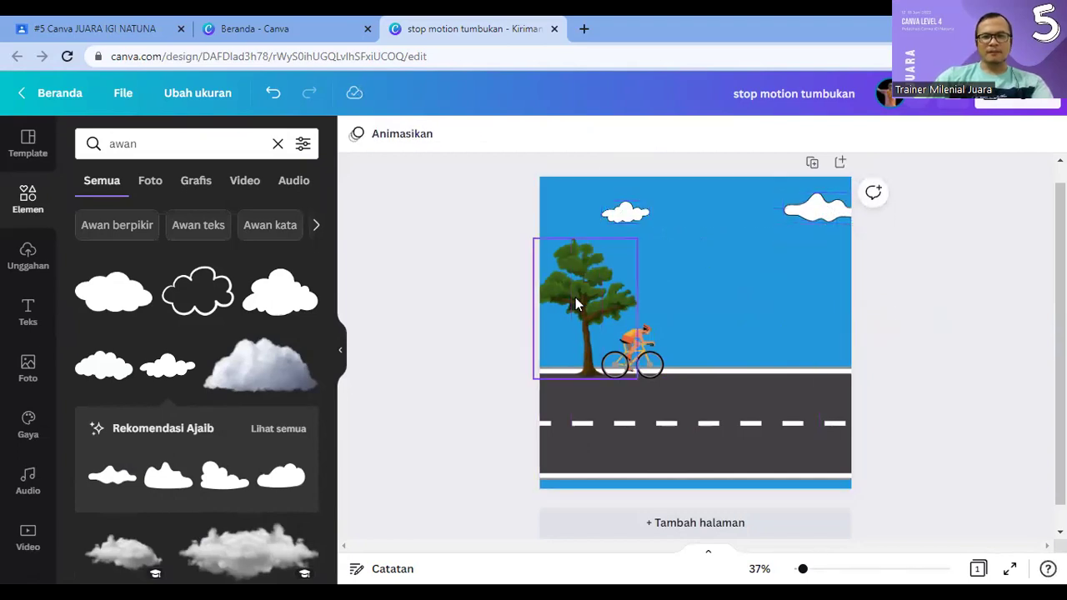
pyautogui.hotkey('ctrl', 'd')
pyautogui.moveTo(647, 295); pyautogui.dragTo(817, 295)
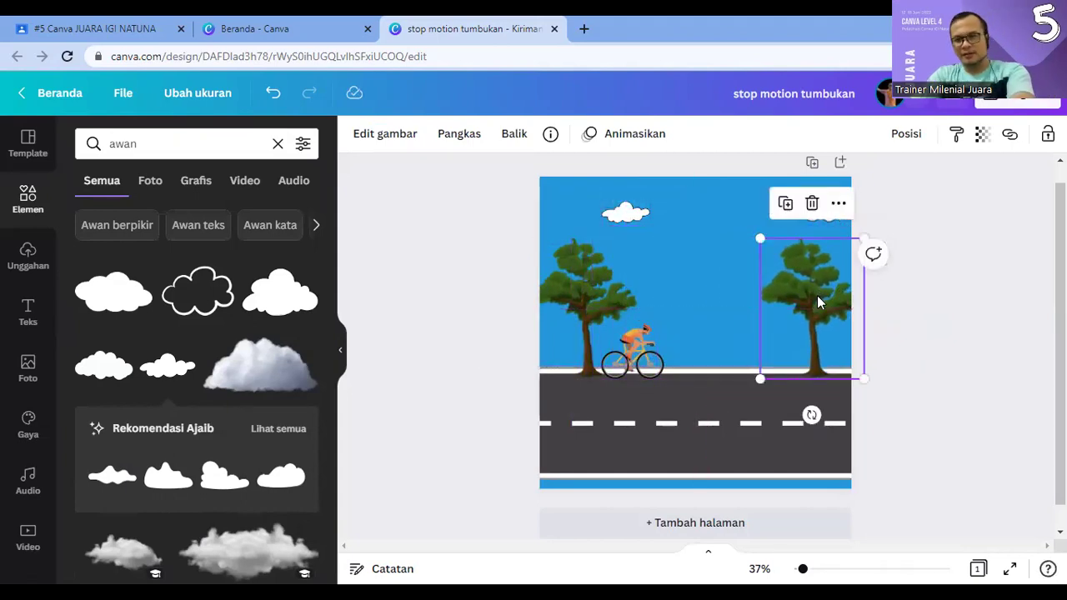
pyautogui.press('Delete')
# Step: Search the elements for "pohon" and place the group of three pine trees at the page's right edge on the road's upper border
pyautogui.click(207, 143)
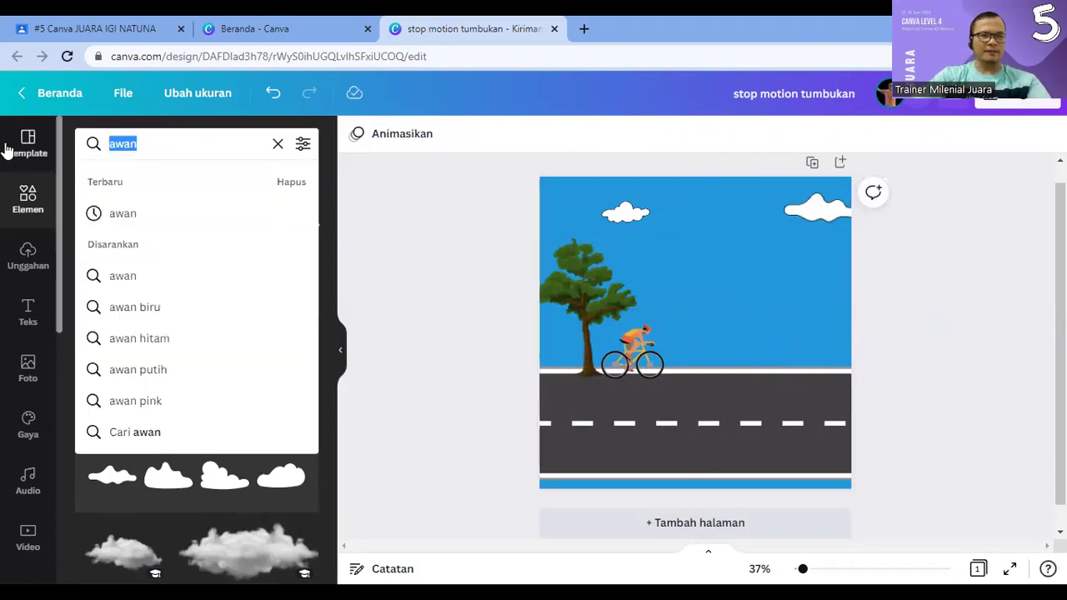
pyautogui.write('pohon')
pyautogui.press('Return')
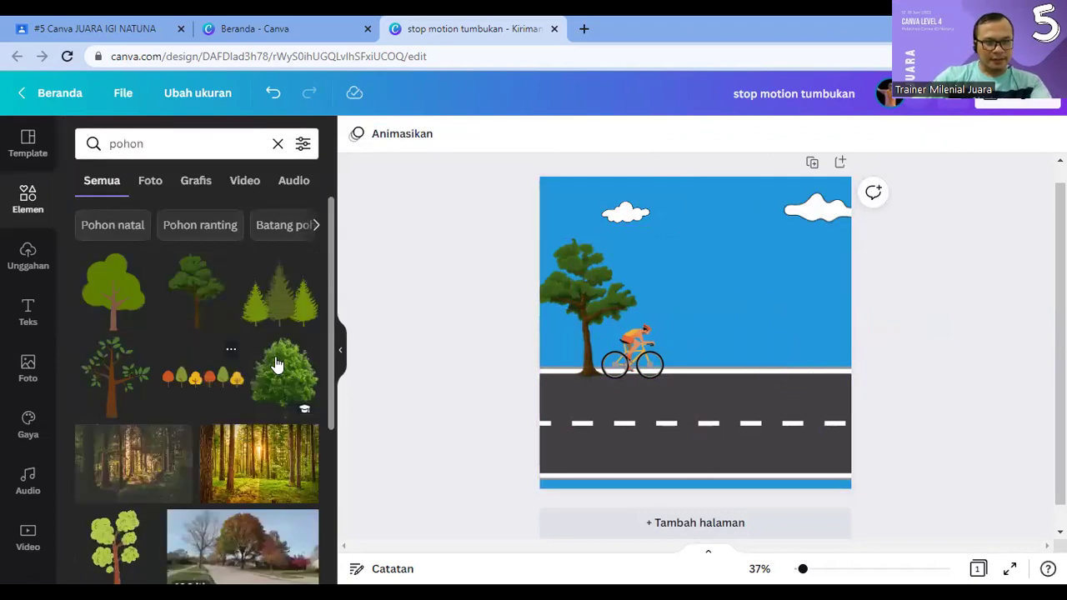
pyautogui.click(279, 312)
pyautogui.moveTo(745, 339); pyautogui.dragTo(833, 347)
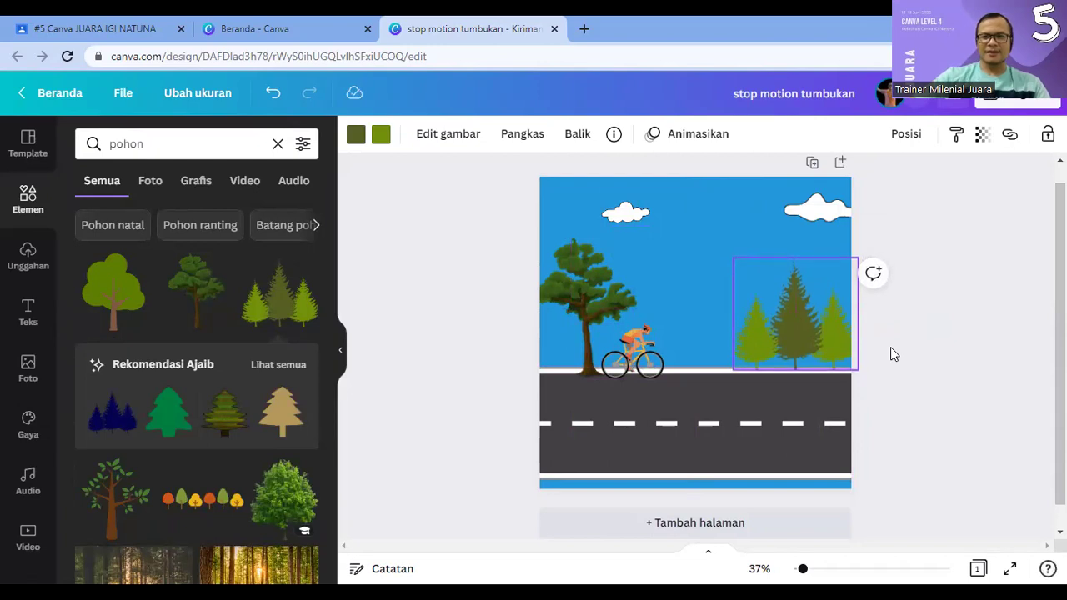
pyautogui.click(890, 347)
# Step: Search the elements for "pembatas jalan" and add the red-and-white striped barrier with two orange lamps to the page
pyautogui.write('pembatas jalan')
pyautogui.press('Return')
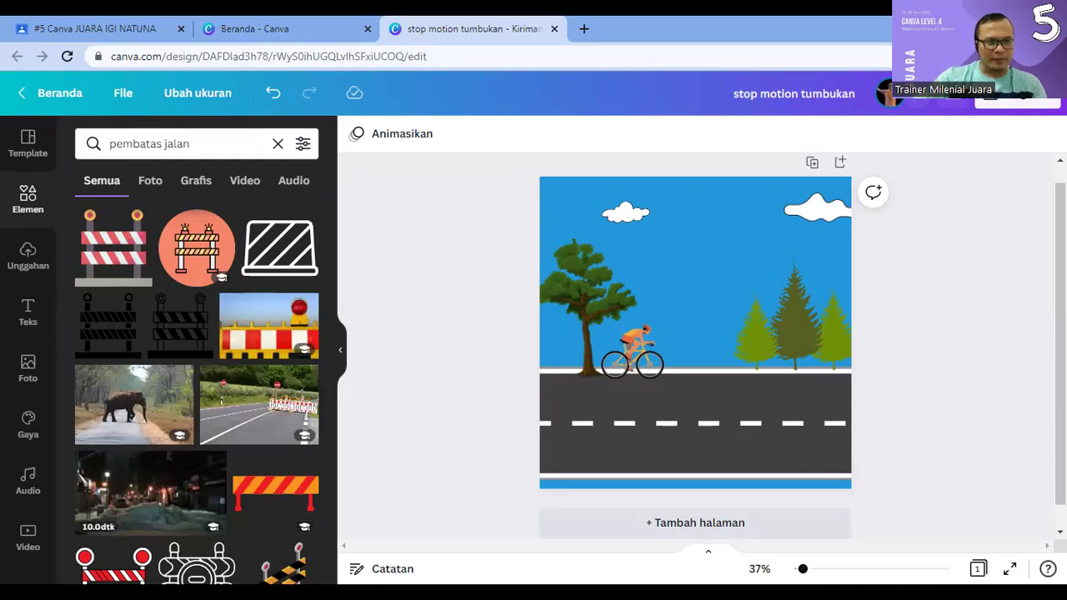
pyautogui.scroll(-2, 203, 517)
pyautogui.scroll(2, 163, 500)
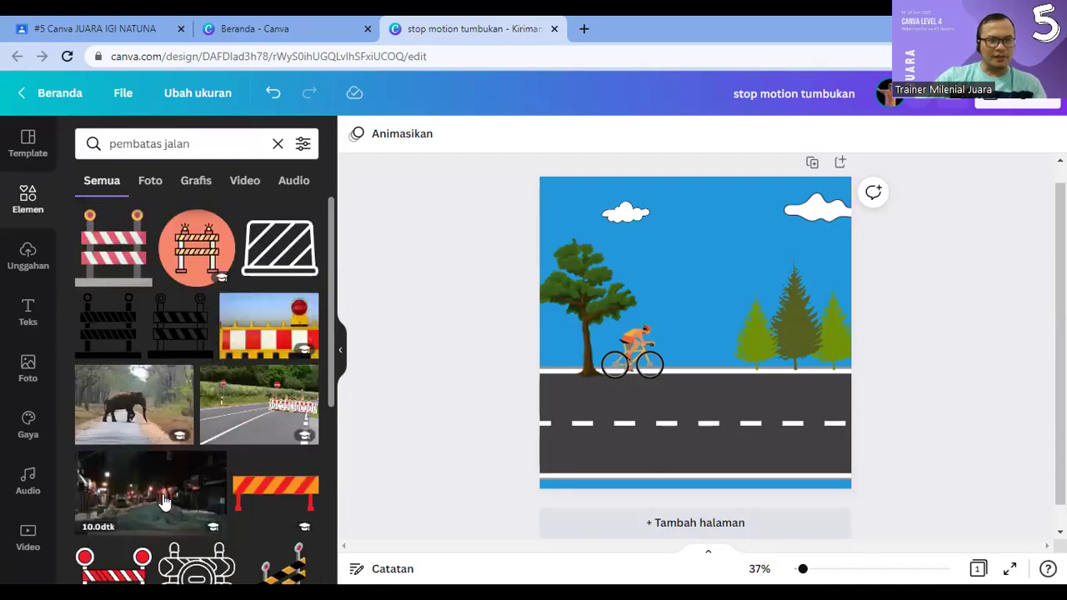
pyautogui.click(108, 262)
# Step: Shrink the barrier and position it on the road's upper border between the cyclist and the pine trees
pyautogui.moveTo(709, 342)
pyautogui.mouseDown()
pyautogui.moveTo(690, 319)
pyautogui.moveTo(713, 341)
pyautogui.mouseUp()
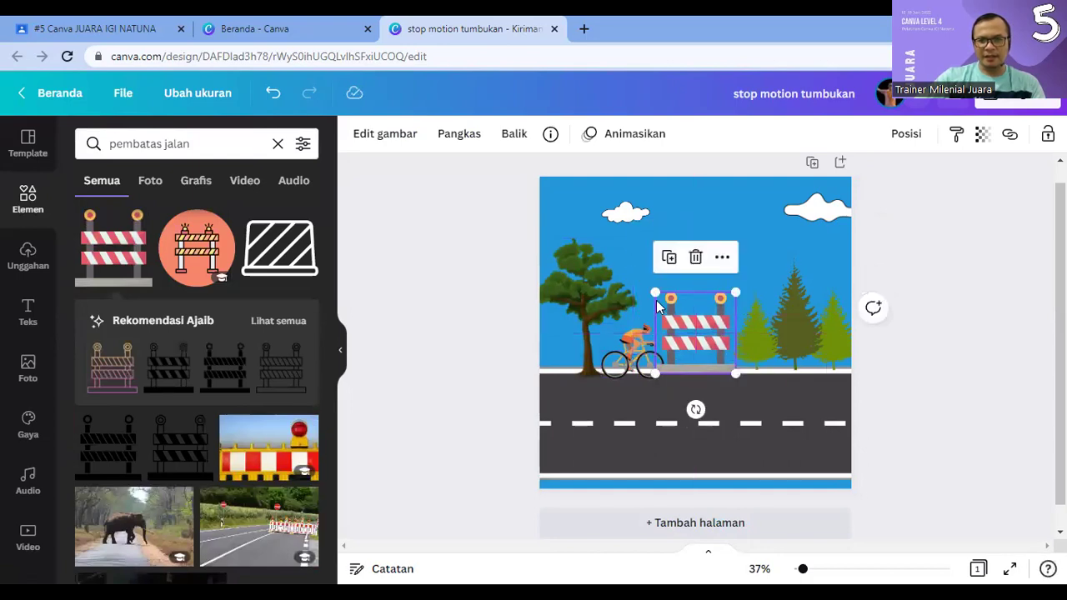
pyautogui.moveTo(682, 310); pyautogui.dragTo(703, 332)
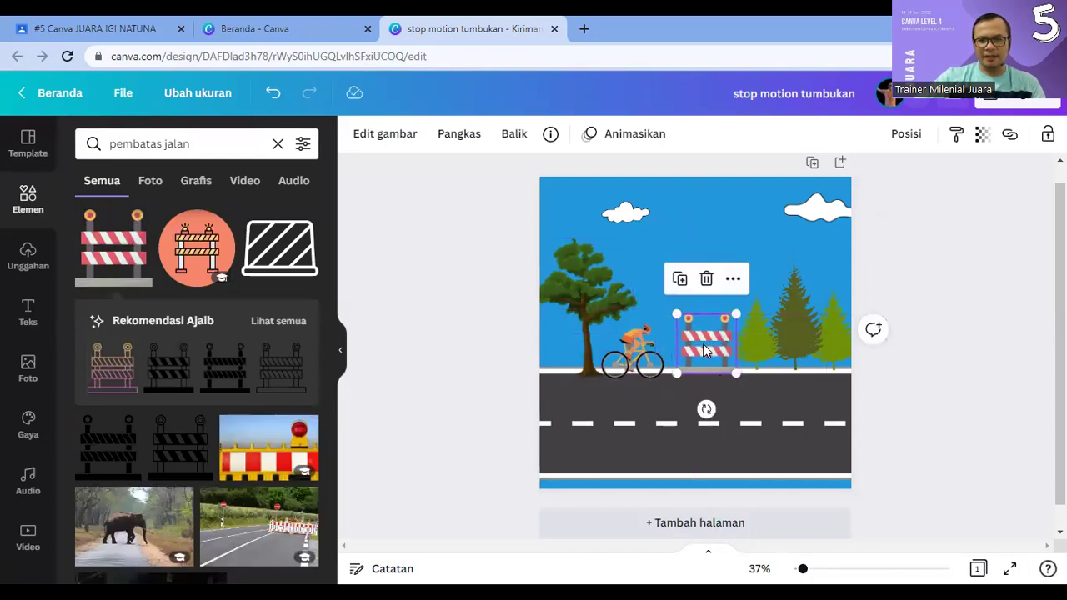
pyautogui.click(917, 348)
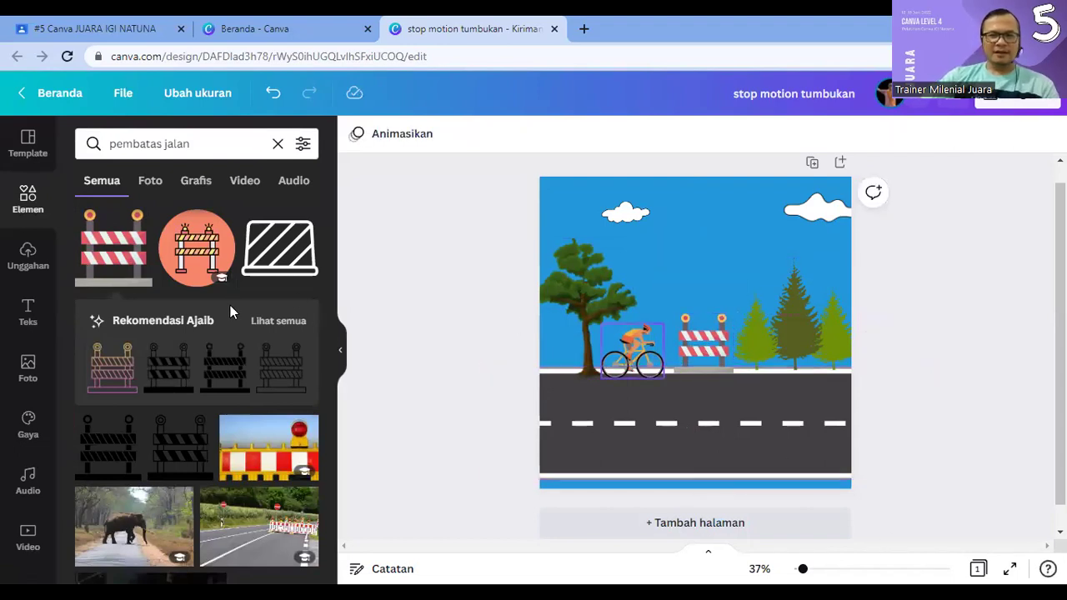
# Step: Search the elements for "rumput", add the light green grass and fit it, reduced, into the page's bottom-left corner
pyautogui.moveTo(204, 149); pyautogui.dragTo(183, 146)
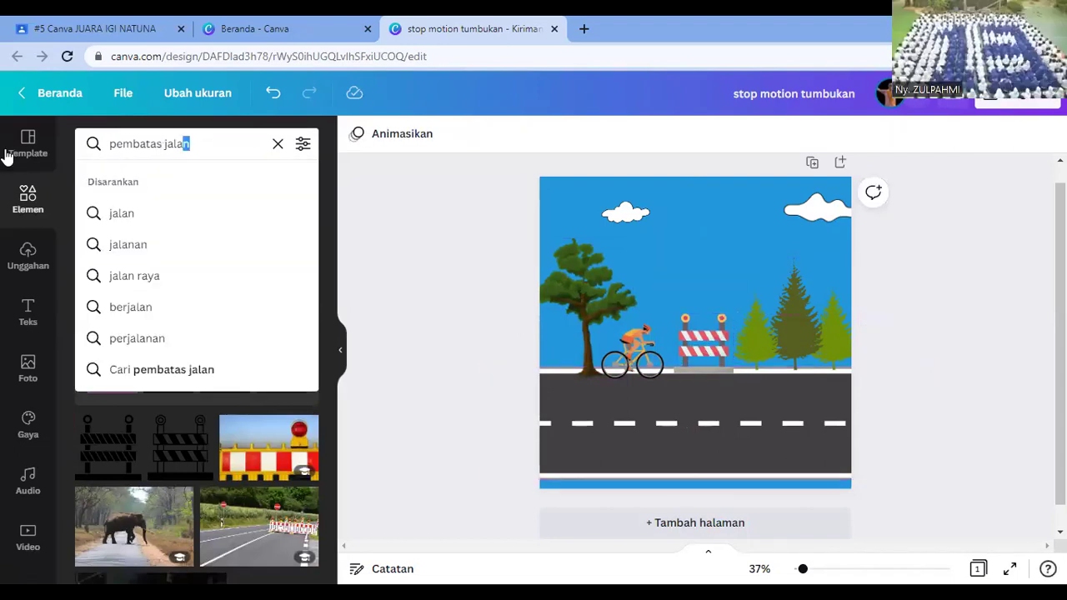
pyautogui.hotkey('ctrl', 'a')
pyautogui.write('rumput')
pyautogui.press('Return')
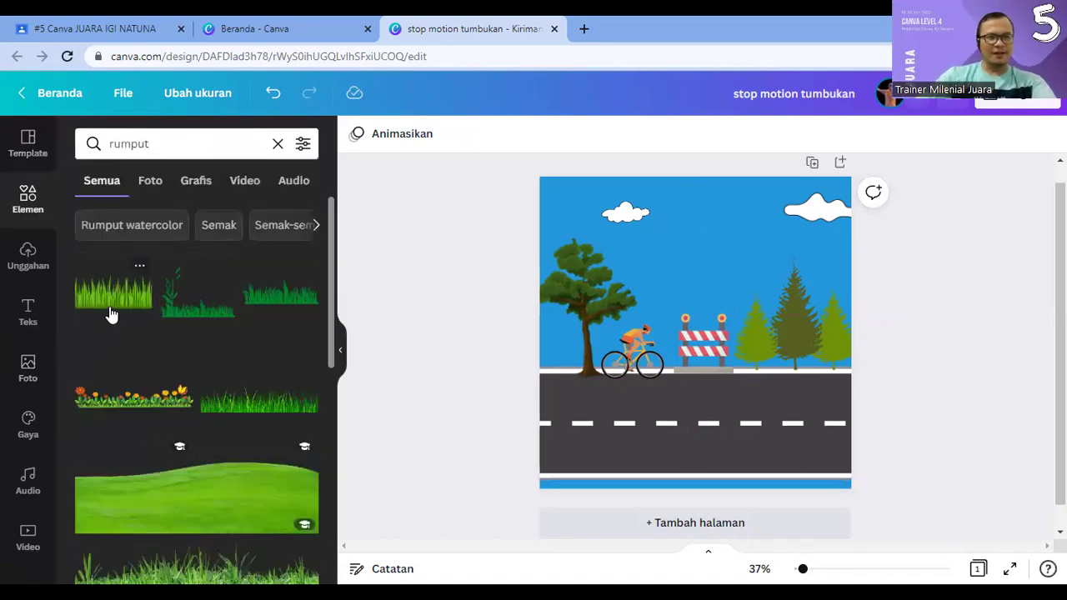
pyautogui.click(169, 315)
pyautogui.moveTo(692, 342); pyautogui.dragTo(574, 467)
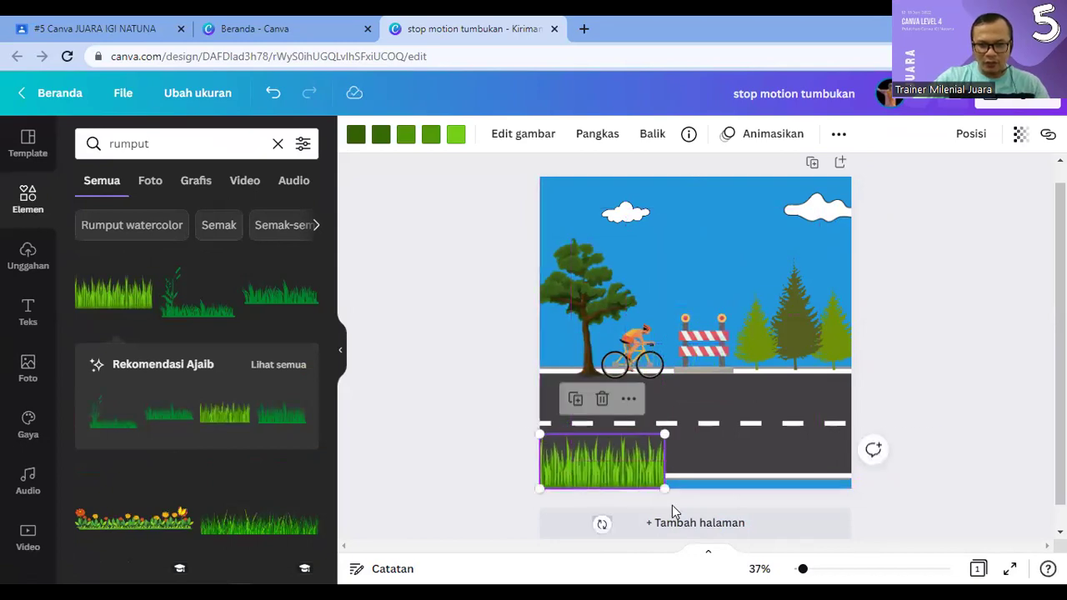
pyautogui.moveTo(664, 488); pyautogui.dragTo(582, 476)
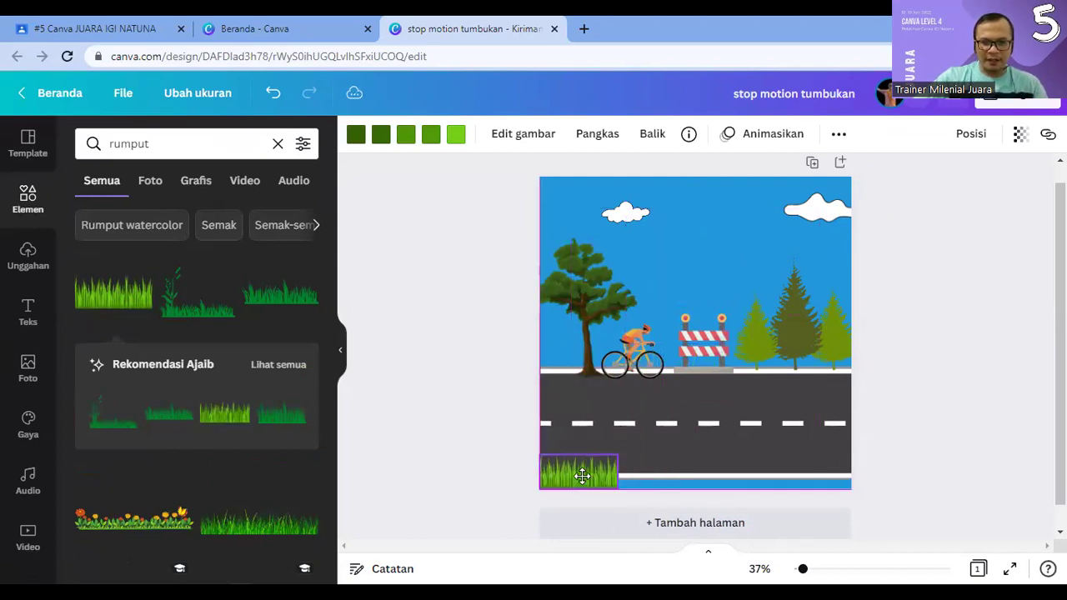
# Step: Place the dark green grass beside the light green patch along the bottom edge, followed by a copy of the light green grass
pyautogui.click(287, 305)
pyautogui.moveTo(682, 340); pyautogui.dragTo(663, 473)
pyautogui.click(563, 478)
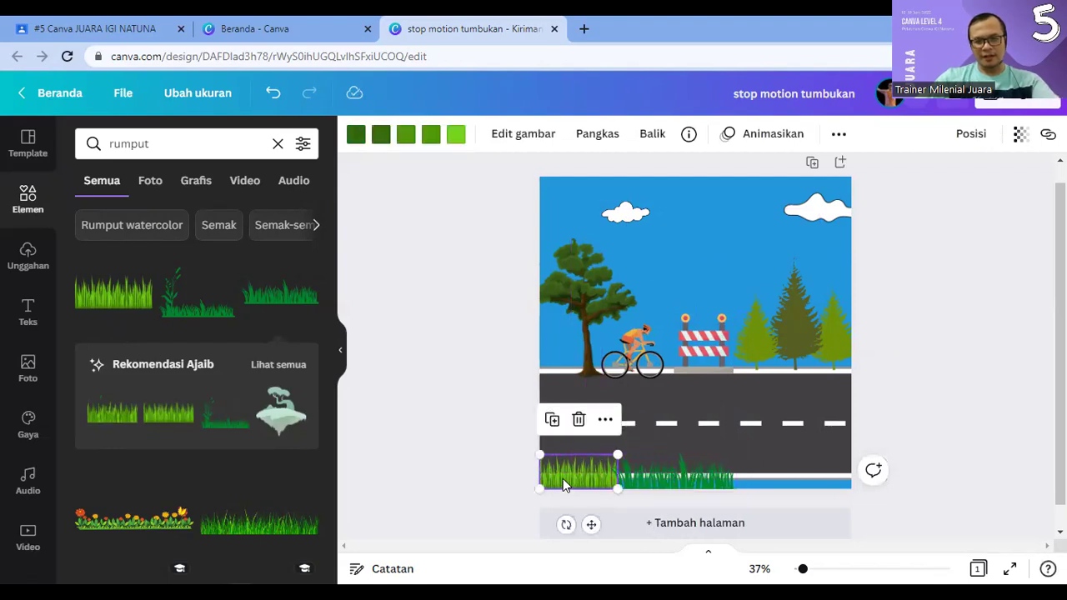
pyautogui.moveTo(570, 490); pyautogui.dragTo(747, 478)
# Step: Duplicate the dark green grass and place the copy at the page's bottom-right corner, completing the grass strip
pyautogui.click(669, 483)
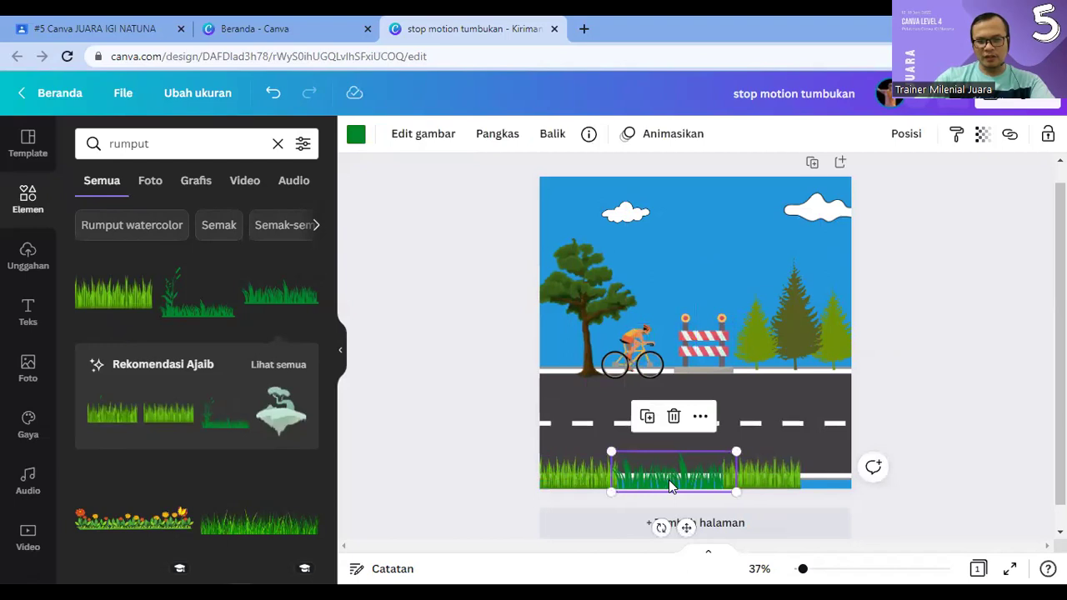
pyautogui.moveTo(668, 479); pyautogui.dragTo(825, 468)
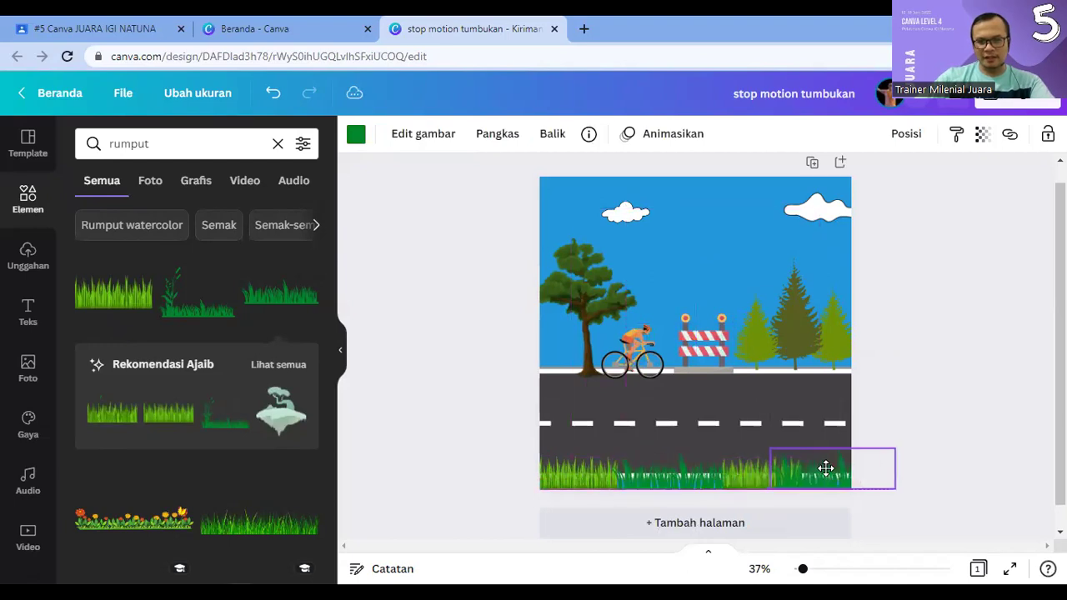
pyautogui.click(975, 398)
pyautogui.click(689, 490)
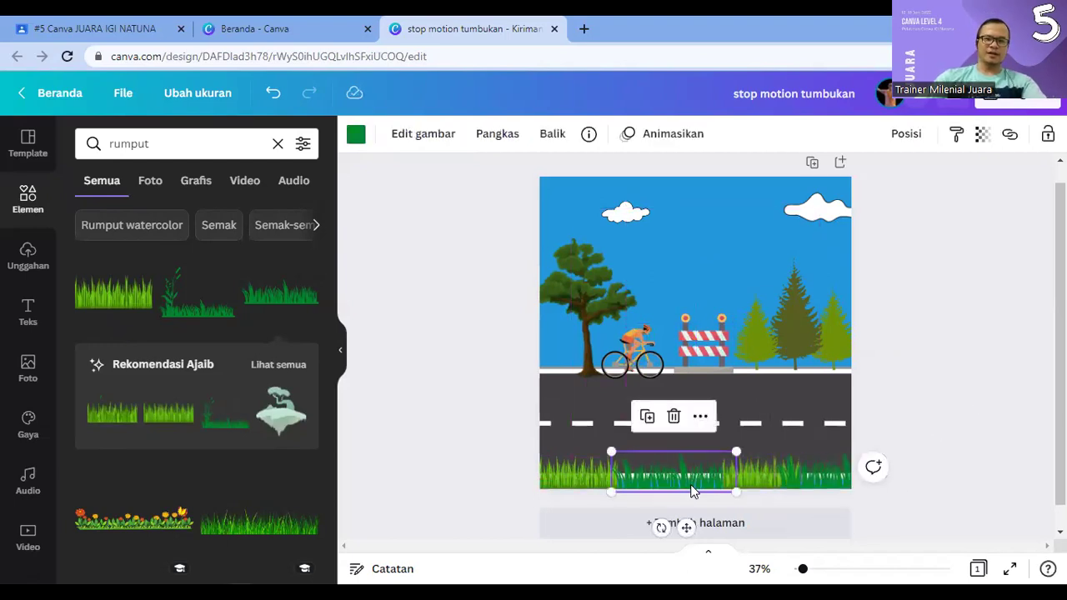
pyautogui.moveTo(691, 491); pyautogui.dragTo(692, 492)
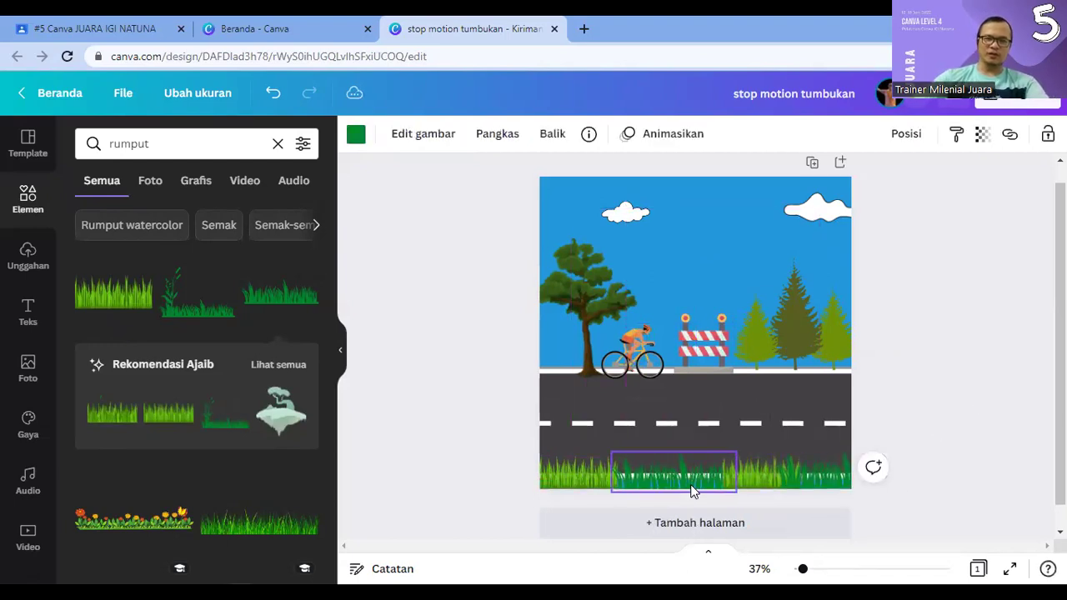
pyautogui.click(926, 425)
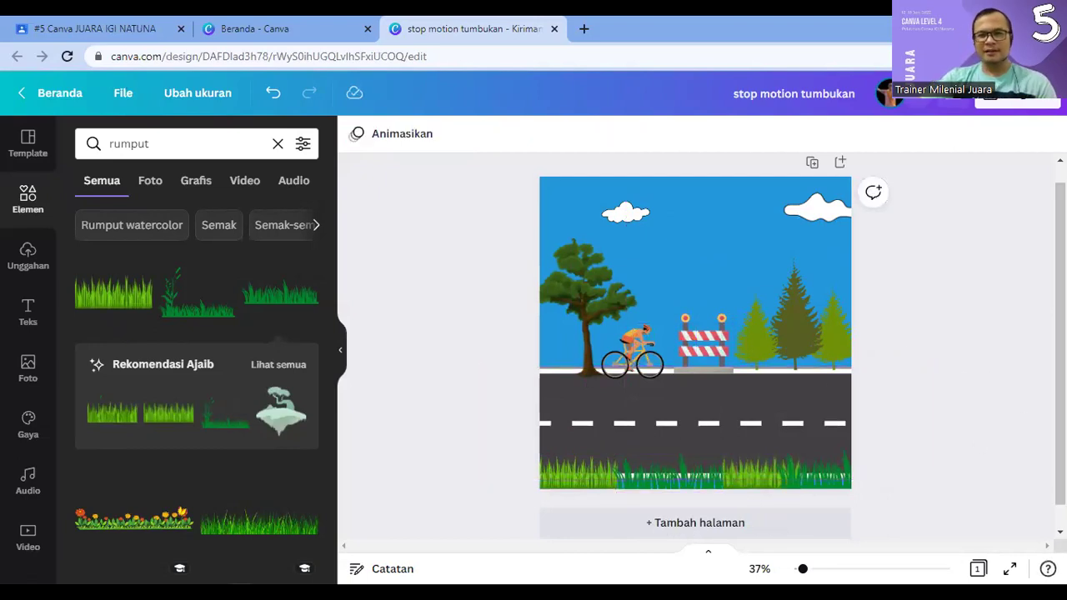
# Step: Search the elements for "burung"
pyautogui.click(125, 143)
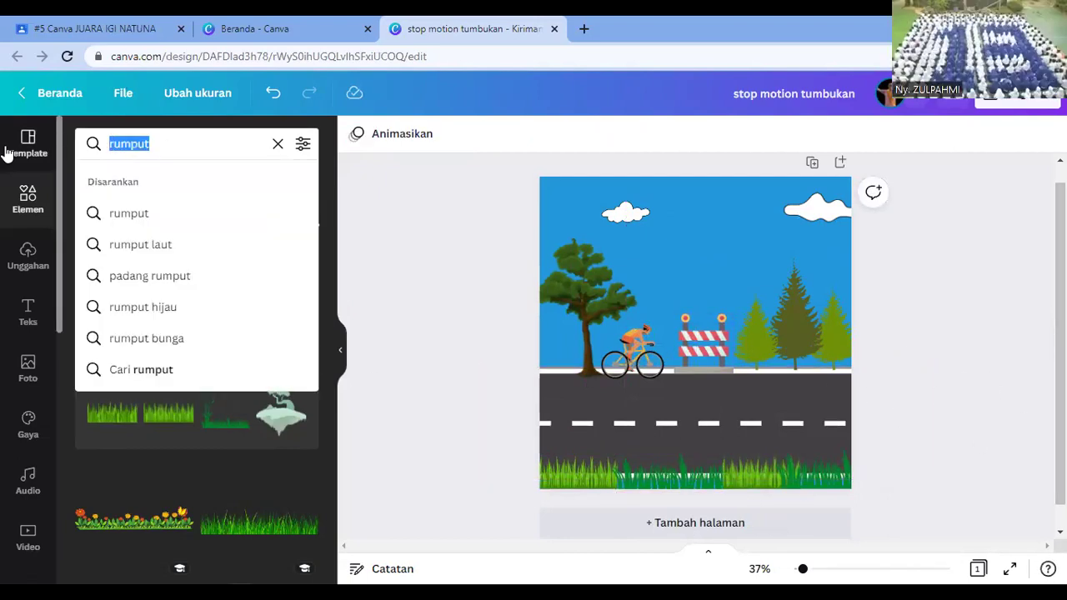
pyautogui.write('burung')
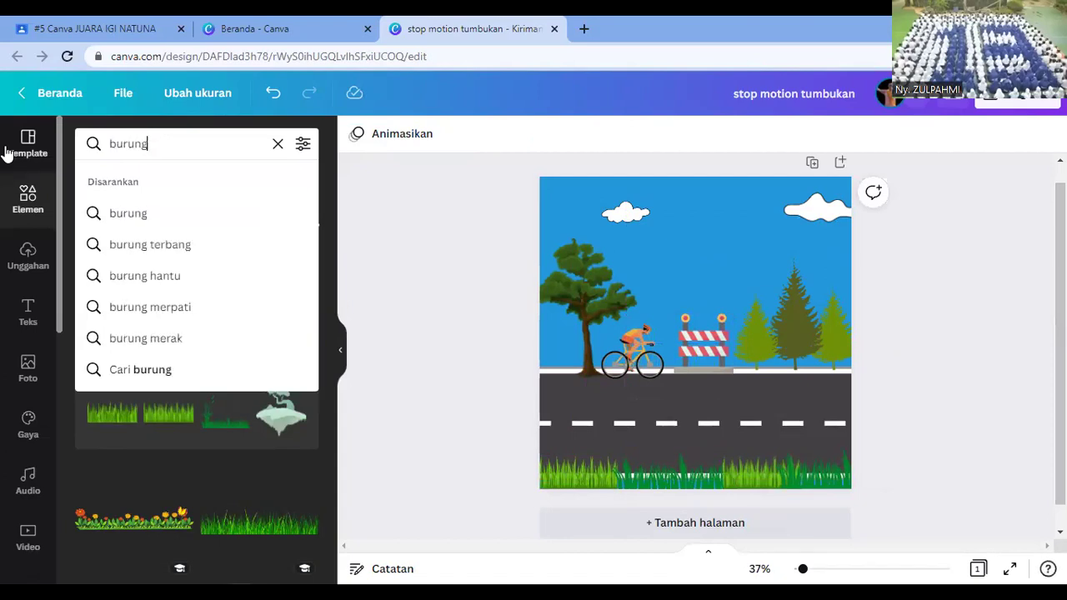
pyautogui.press('Return')
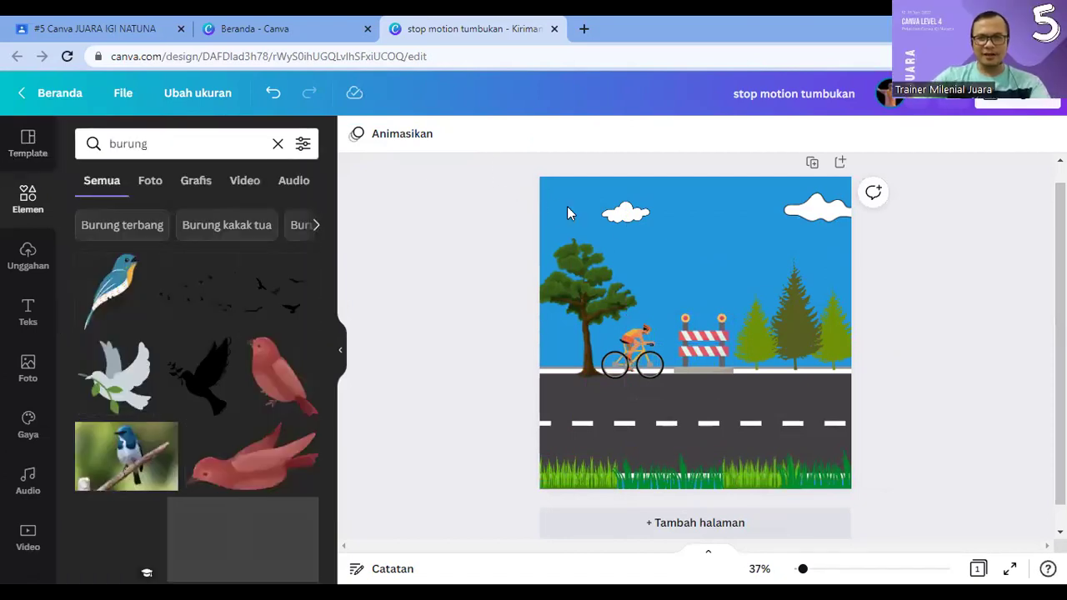
# Step: Move both clouds slightly lower in the sky, shifting the smaller one a little towards the page's left edge
pyautogui.click(617, 219)
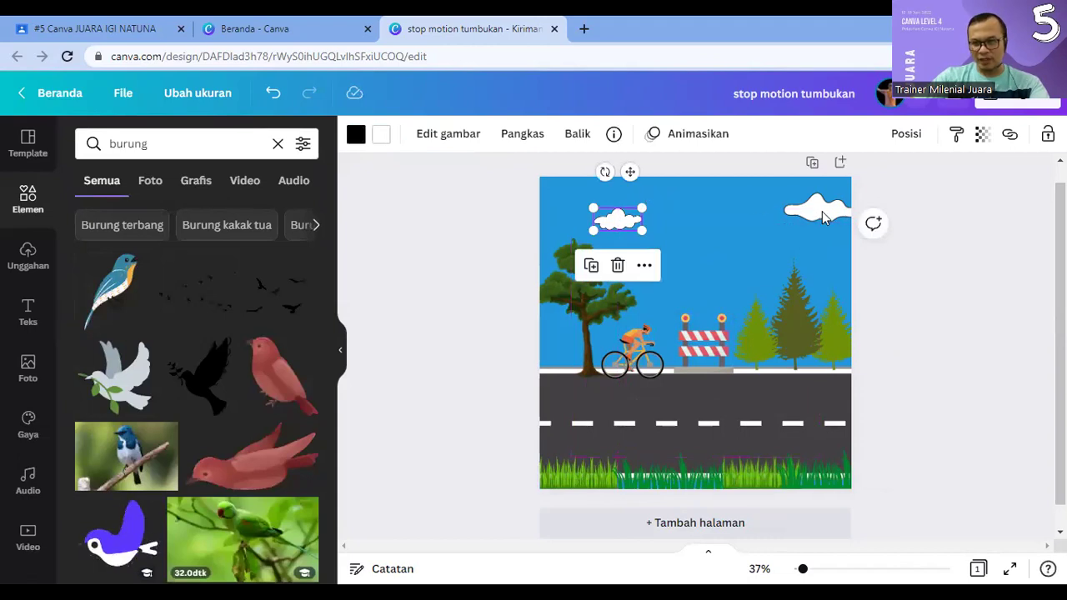
pyautogui.click(821, 215)
pyautogui.moveTo(822, 217); pyautogui.dragTo(820, 215)
pyautogui.click(934, 302)
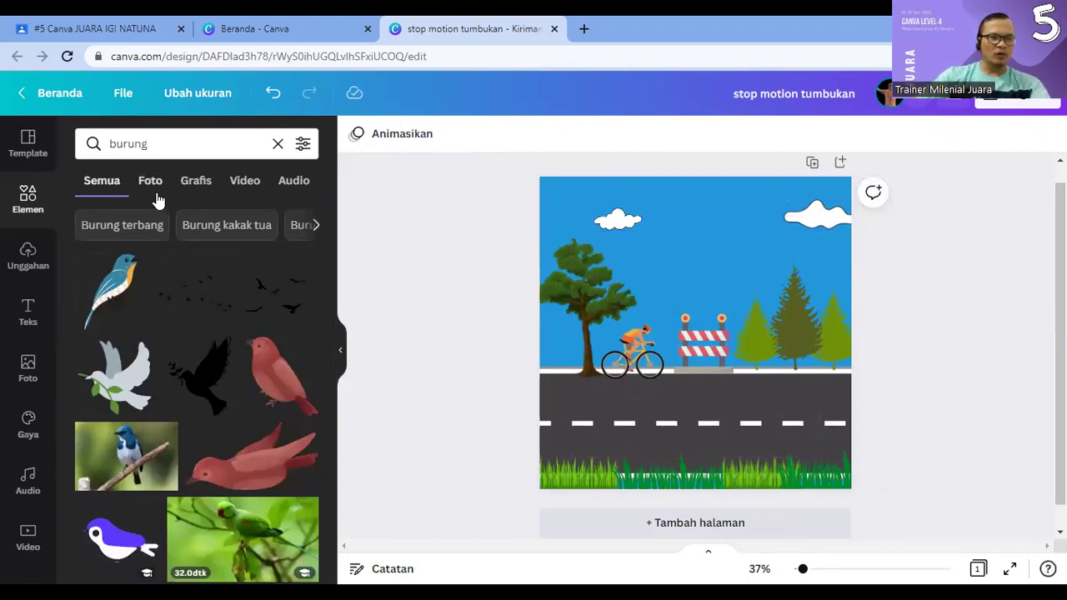
# Step: Narrow the search to "Burung terbang", add the animated purple bird and place it, reduced, in the sky beside the larger cloud
pyautogui.click(134, 223)
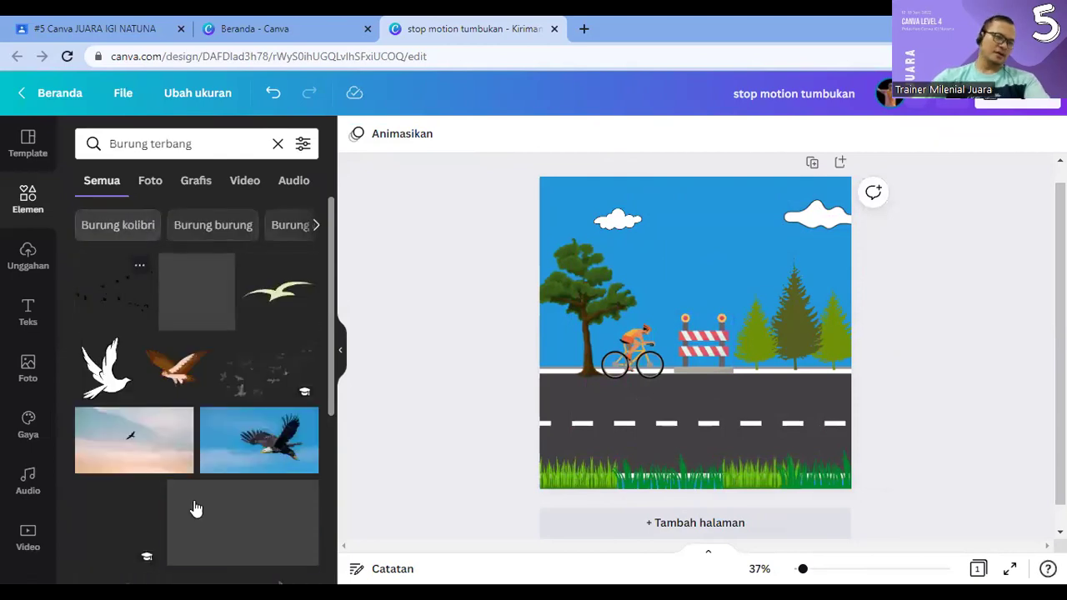
pyautogui.scroll(-3, 214, 522)
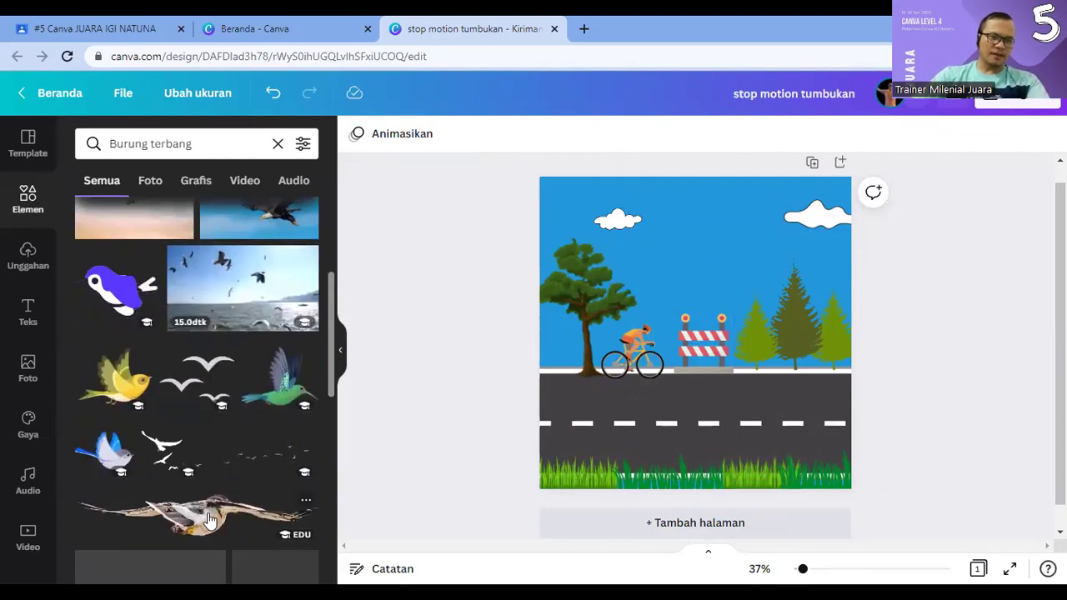
pyautogui.scroll(3, 206, 520)
pyautogui.scroll(-2, 205, 515)
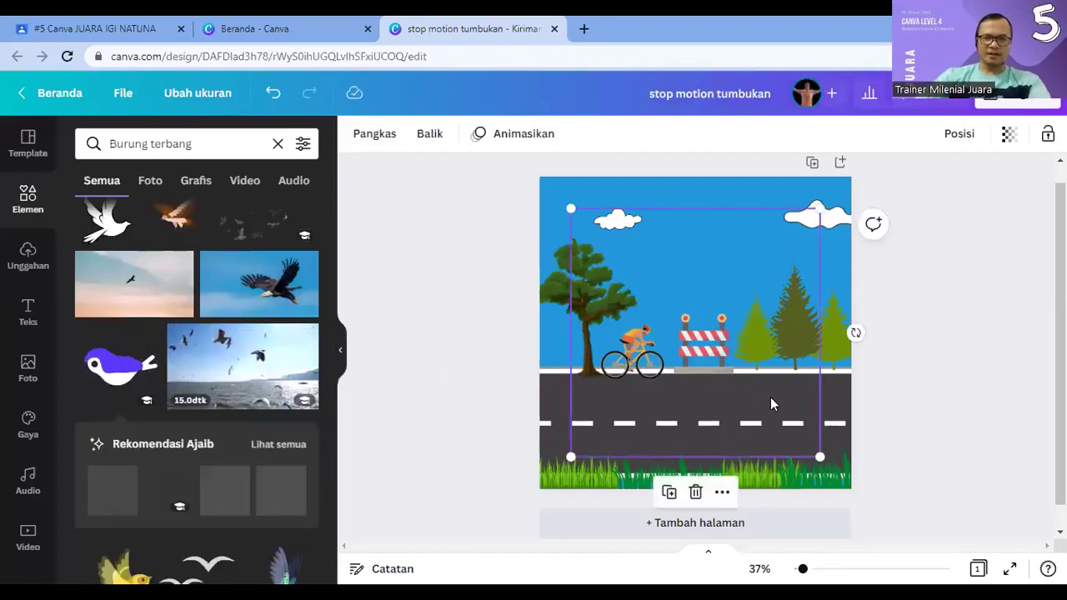
pyautogui.moveTo(820, 457); pyautogui.dragTo(666, 217)
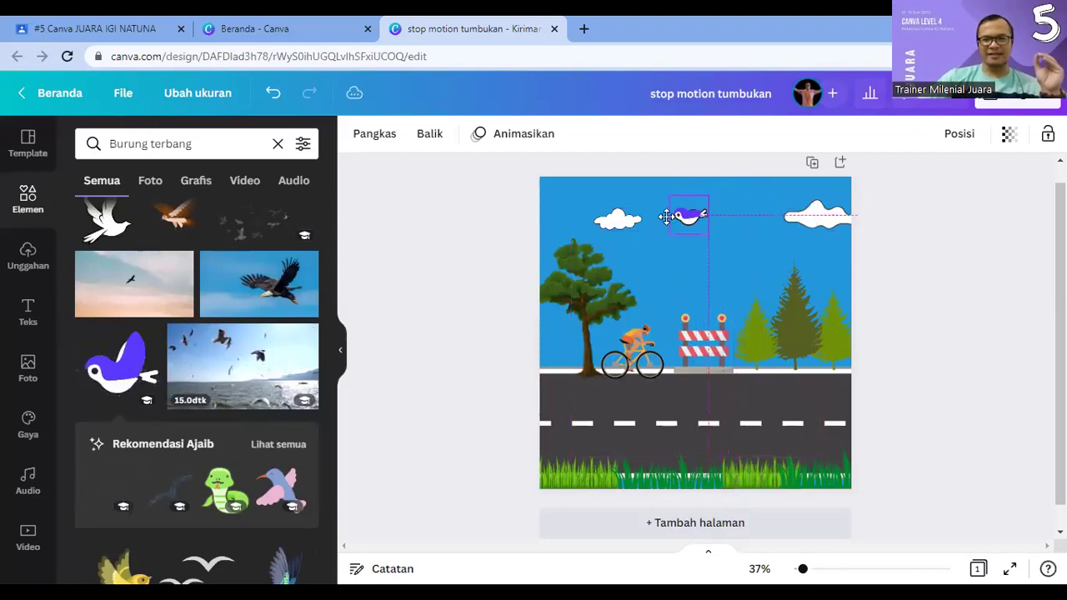
pyautogui.moveTo(750, 219); pyautogui.dragTo(756, 223)
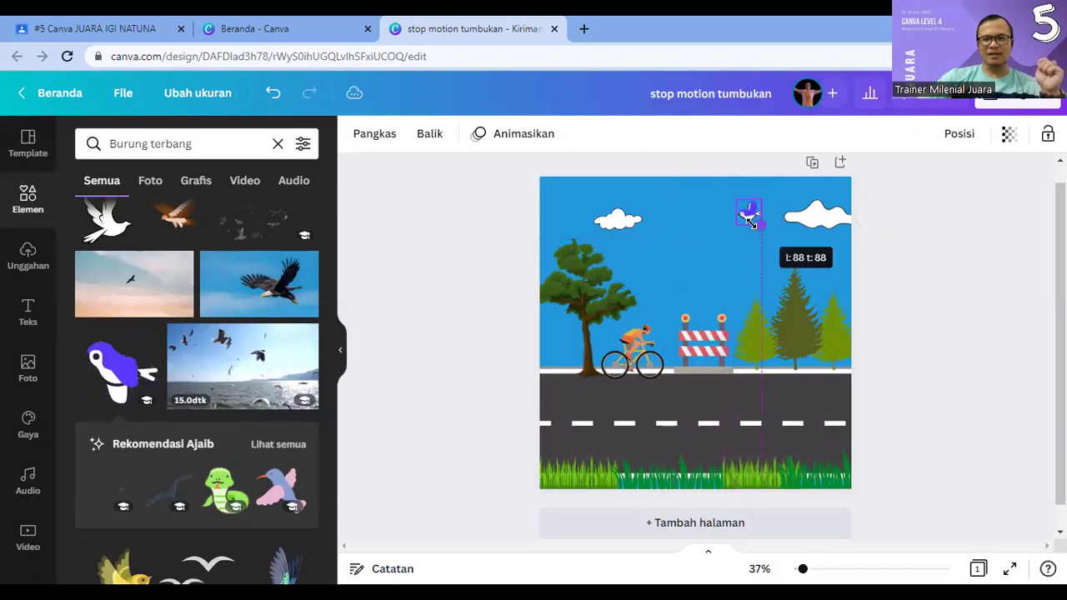
pyautogui.click(974, 291)
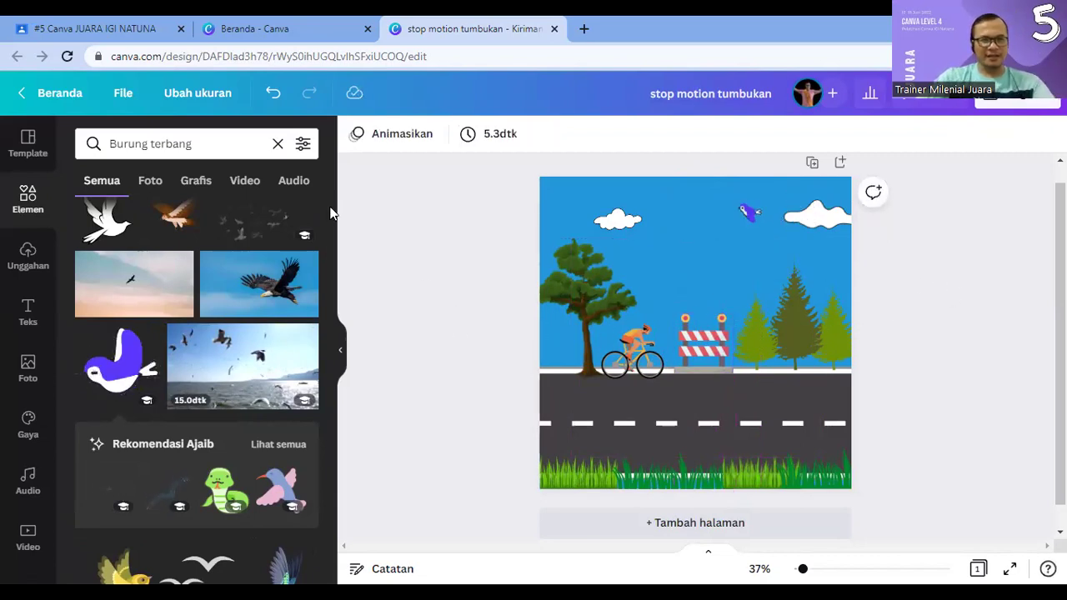
pyautogui.click(247, 218)
pyautogui.moveTo(786, 330); pyautogui.dragTo(691, 234)
pyautogui.press('Delete')
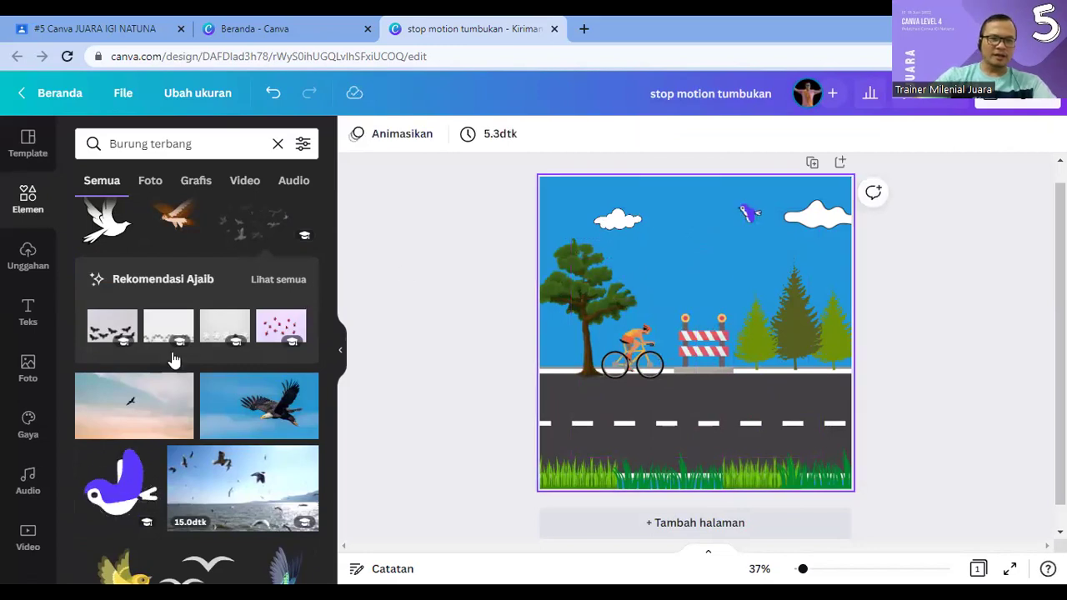
# Step: Add the black bird silhouette, shrink it and place it between the page's left edge and the smaller cloud
pyautogui.scroll(-5, 171, 377)
pyautogui.scroll(-2, 171, 377)
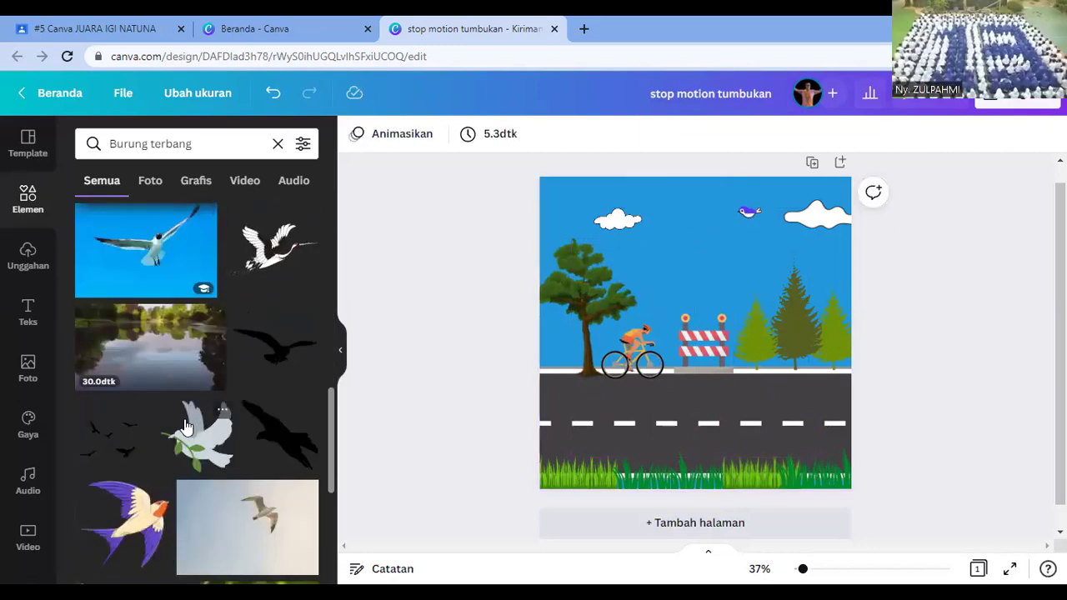
pyautogui.scroll(-1, 187, 427)
pyautogui.moveTo(275, 271); pyautogui.dragTo(696, 257)
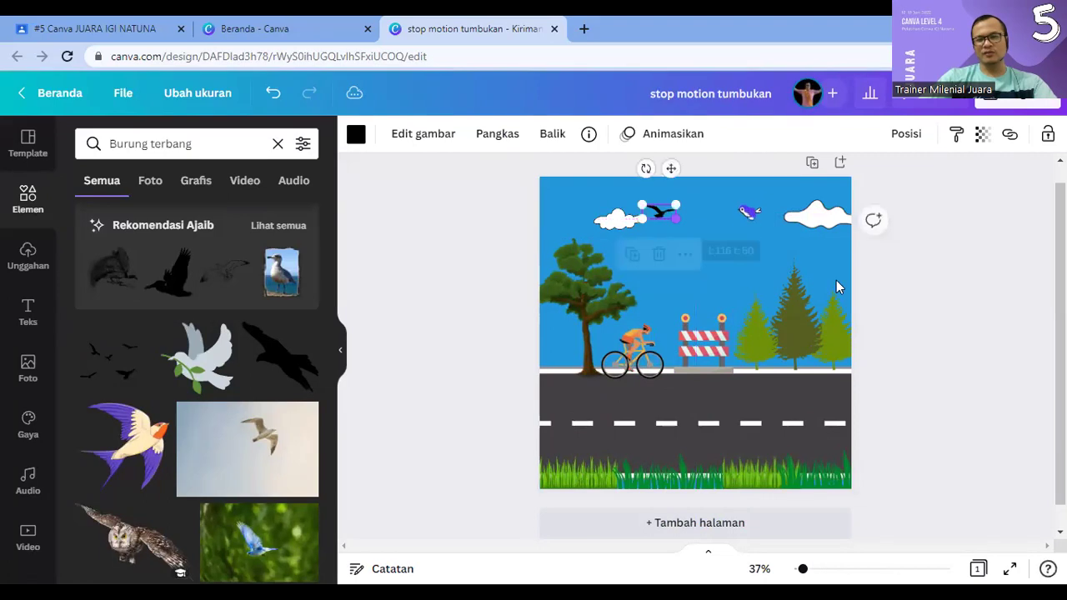
pyautogui.click(968, 317)
pyautogui.click(659, 213)
pyautogui.moveTo(659, 213); pyautogui.dragTo(609, 218)
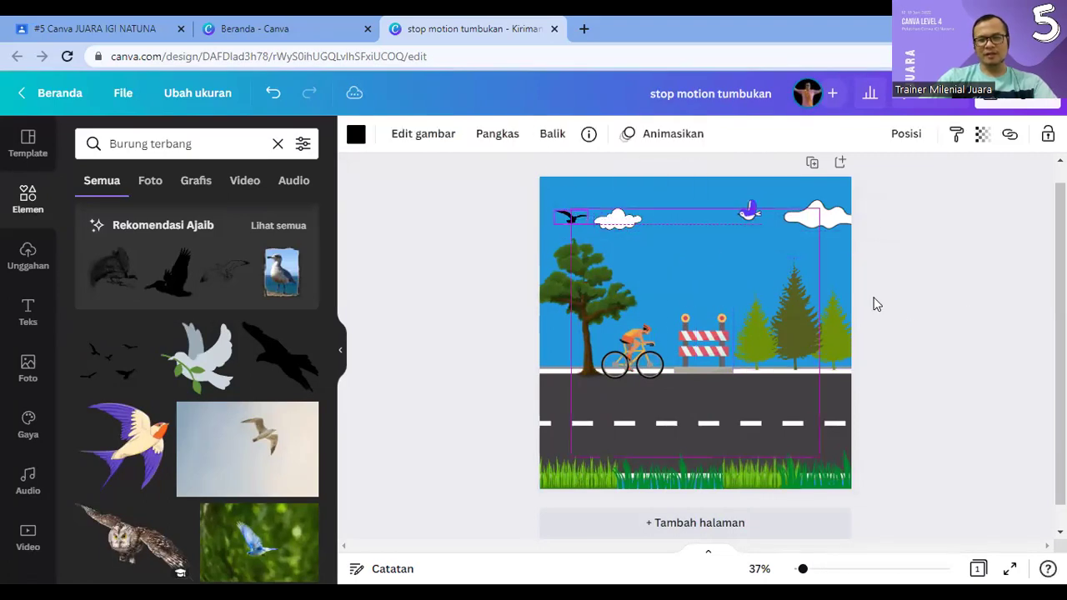
pyautogui.click(895, 316)
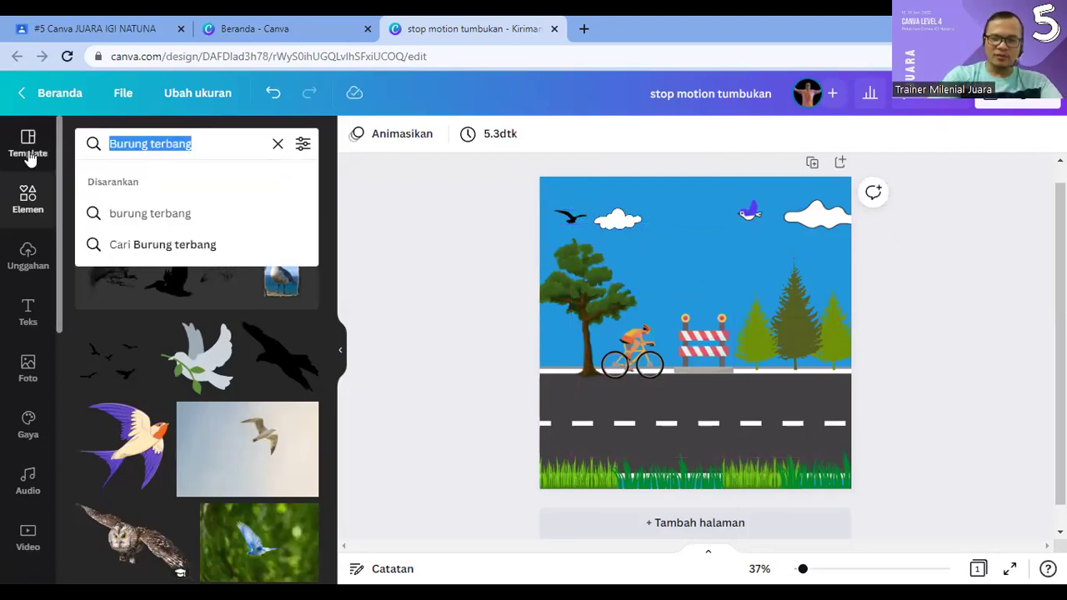
# Step: Search the elements for "bunga", add the pink rose bouquet in reduced size and place two copies of it in the grass strip
pyautogui.write('bunga')
pyautogui.press('Return')
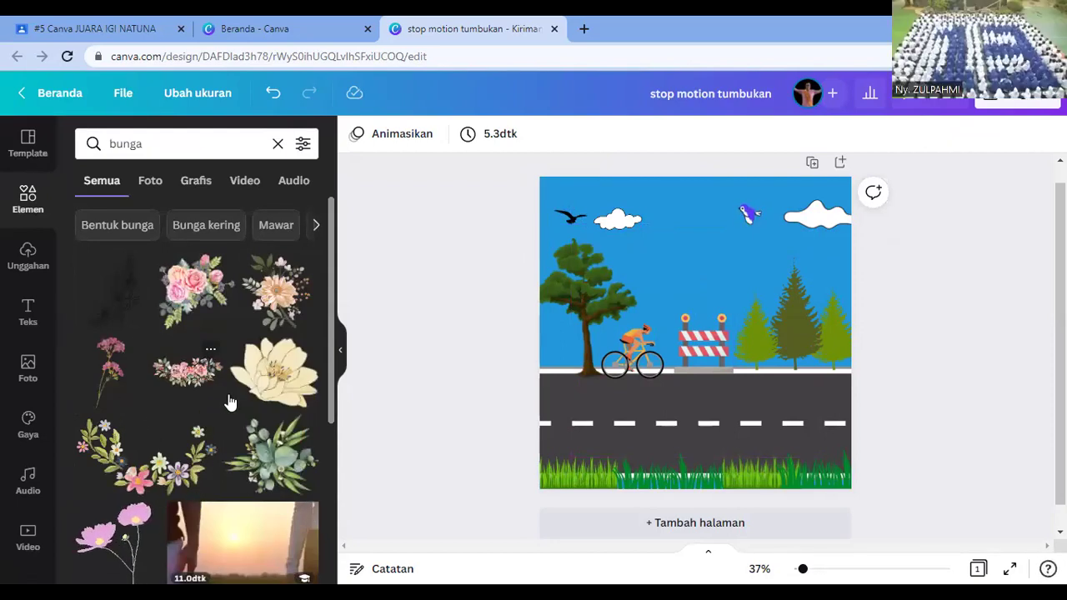
pyautogui.click(192, 293)
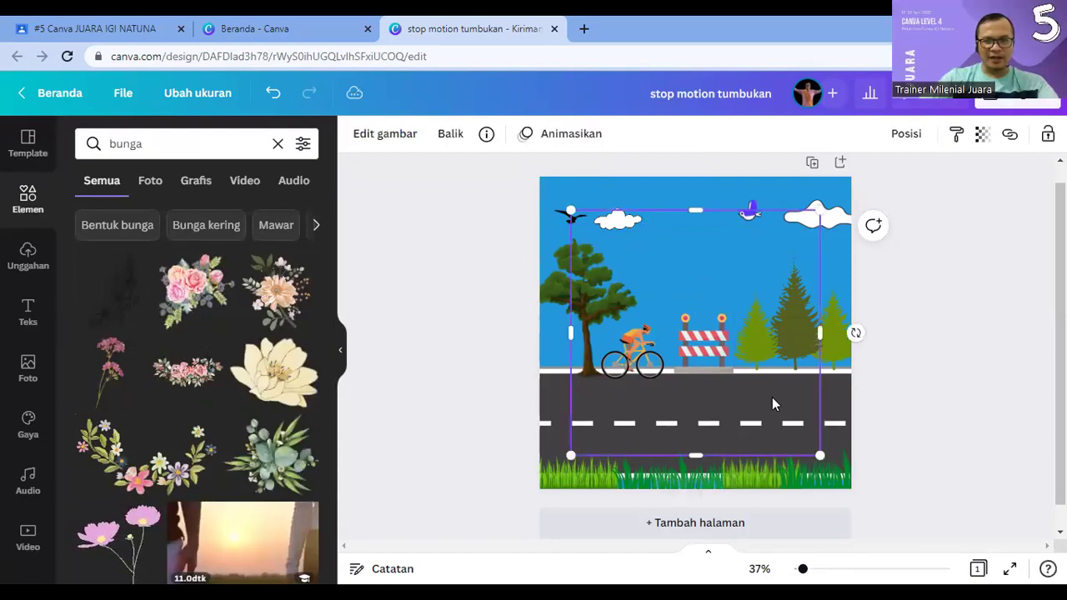
pyautogui.moveTo(723, 342); pyautogui.dragTo(635, 239)
pyautogui.moveTo(633, 446); pyautogui.dragTo(663, 484)
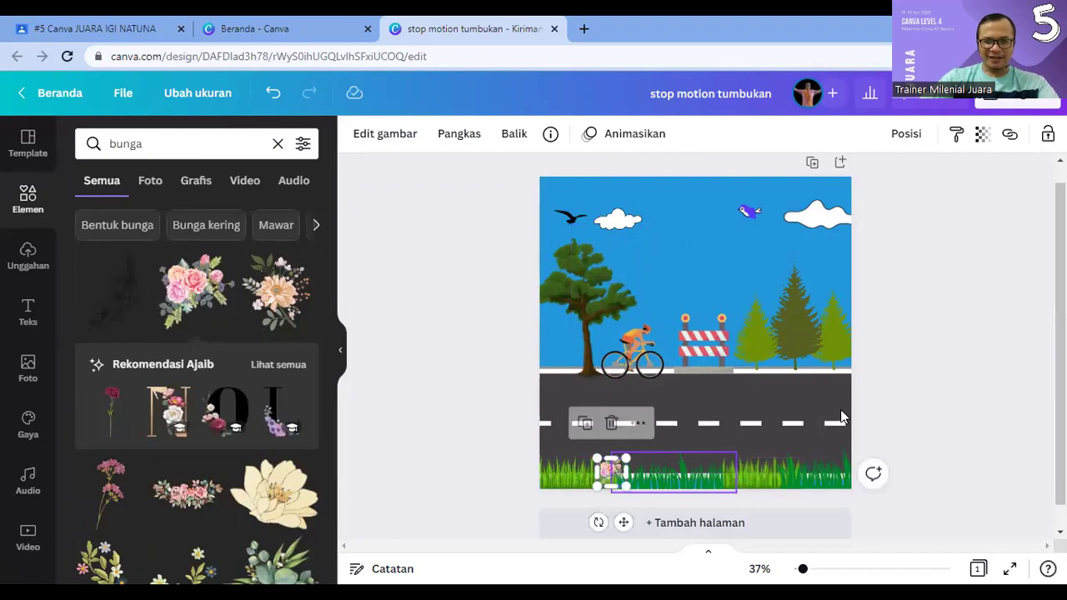
pyautogui.click(776, 510)
pyautogui.moveTo(606, 473); pyautogui.dragTo(717, 473)
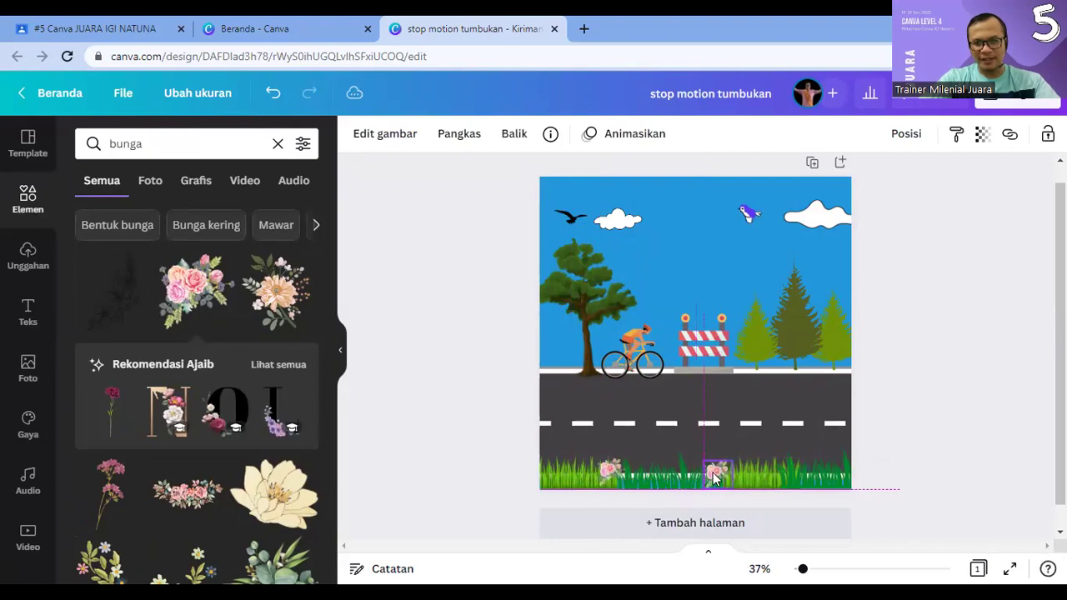
pyautogui.click(920, 380)
# Step: Search the elements for "batu", add the dark grey rocks and place them, reduced, on the road's upper border beside the large tree
pyautogui.click(178, 142)
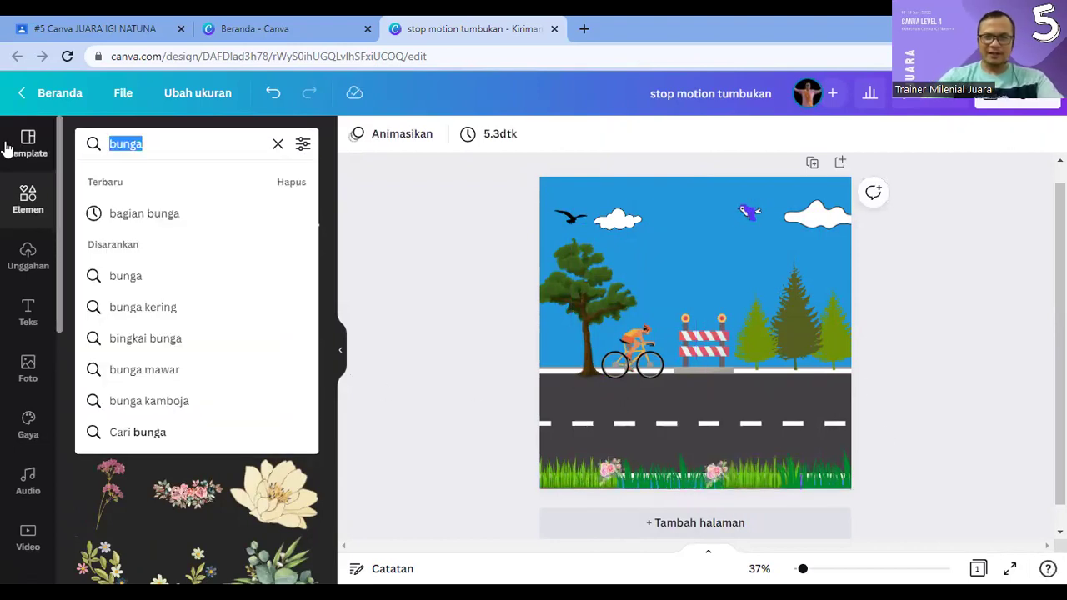
pyautogui.write('batu')
pyautogui.press('Return')
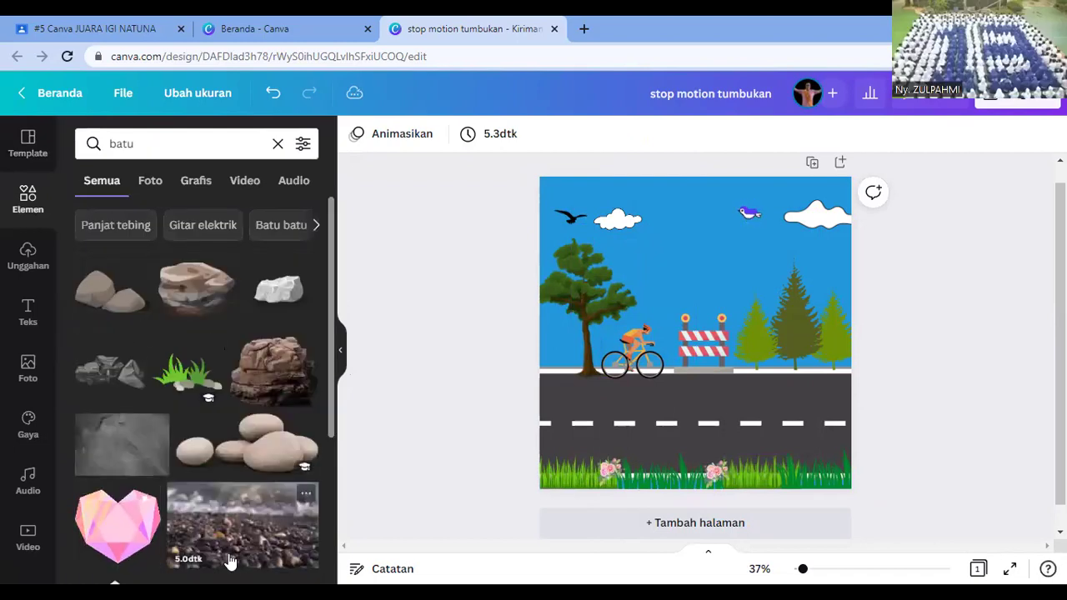
pyautogui.click(134, 385)
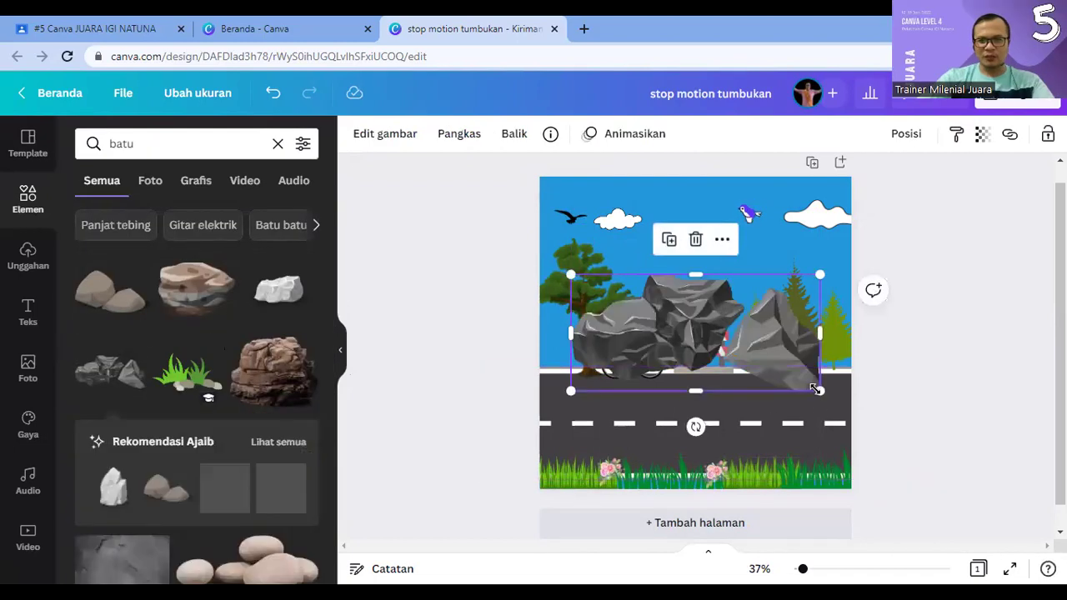
pyautogui.moveTo(815, 389); pyautogui.dragTo(570, 407)
pyautogui.press('Escape')
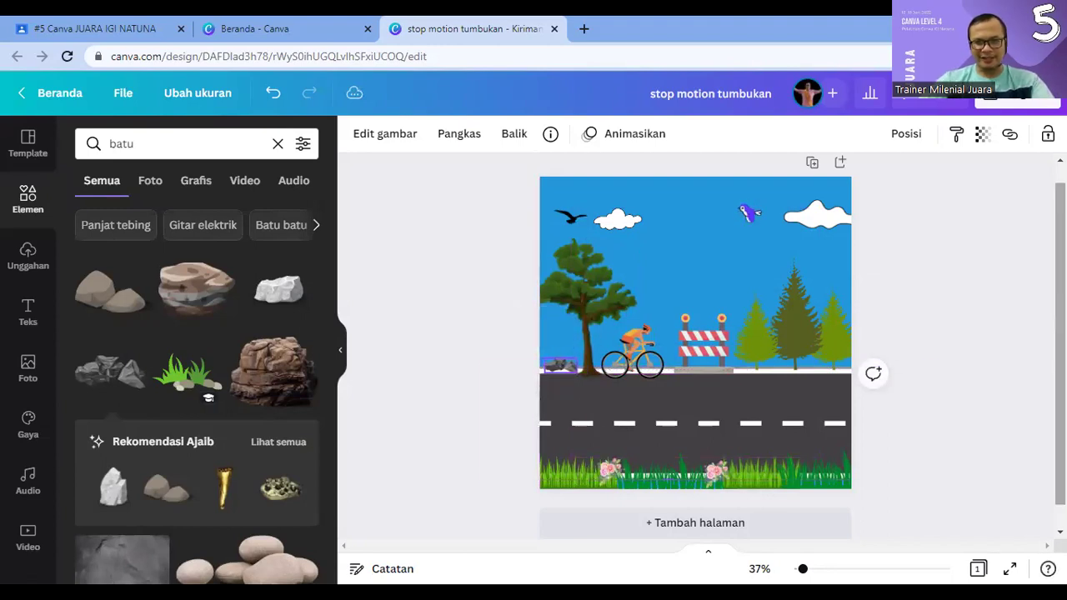
pyautogui.click(558, 365)
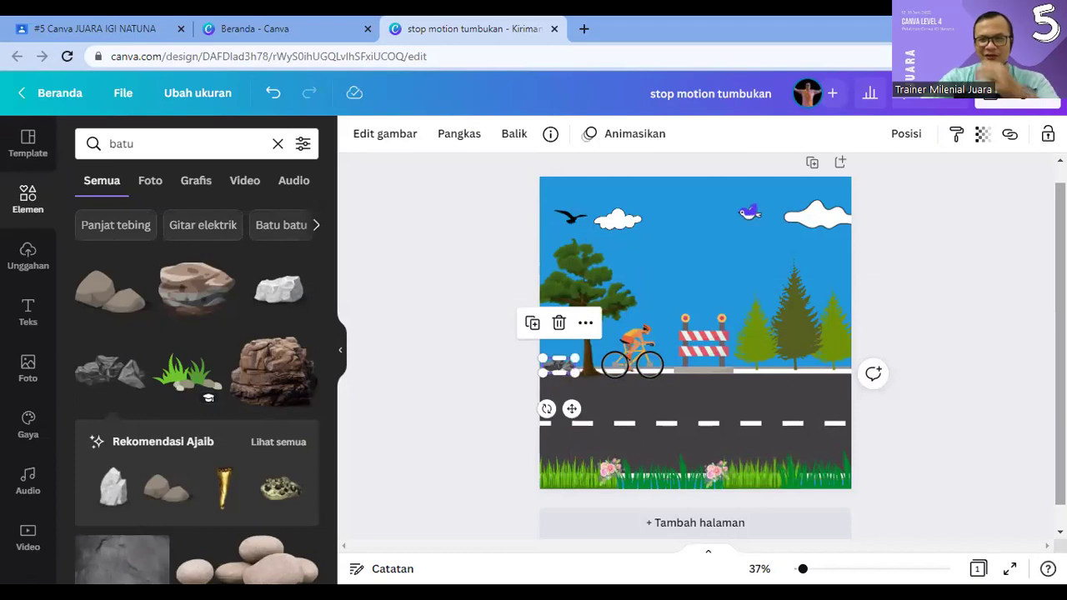
pyautogui.click(983, 253)
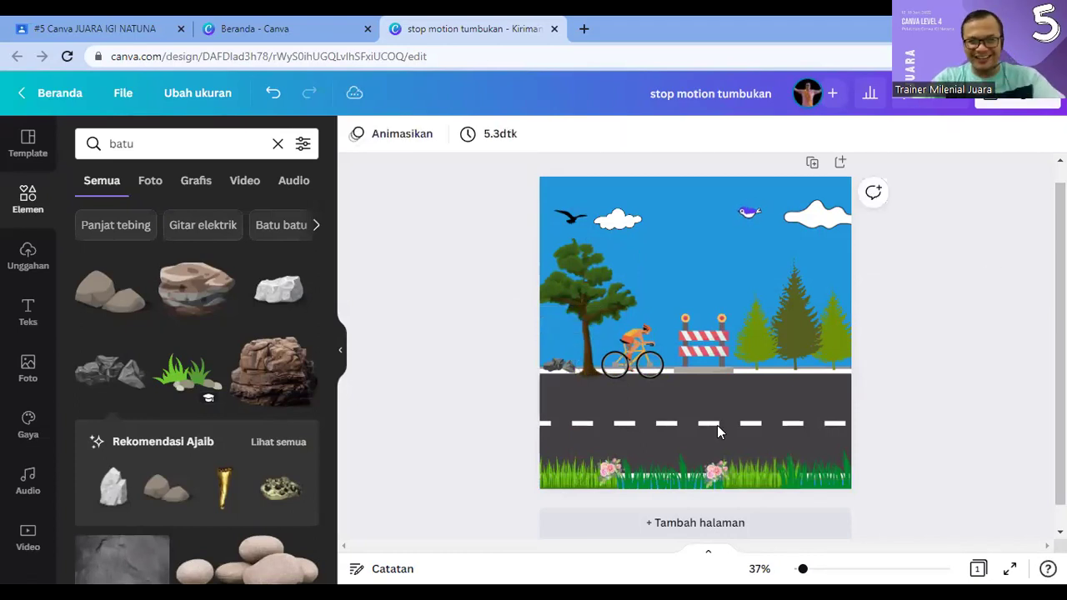
# Step: Duplicate the small rocks twice and place the copies on either side of the barrier's base
pyautogui.click(566, 364)
pyautogui.moveTo(567, 365); pyautogui.dragTo(576, 416)
pyautogui.moveTo(738, 391); pyautogui.dragTo(775, 401)
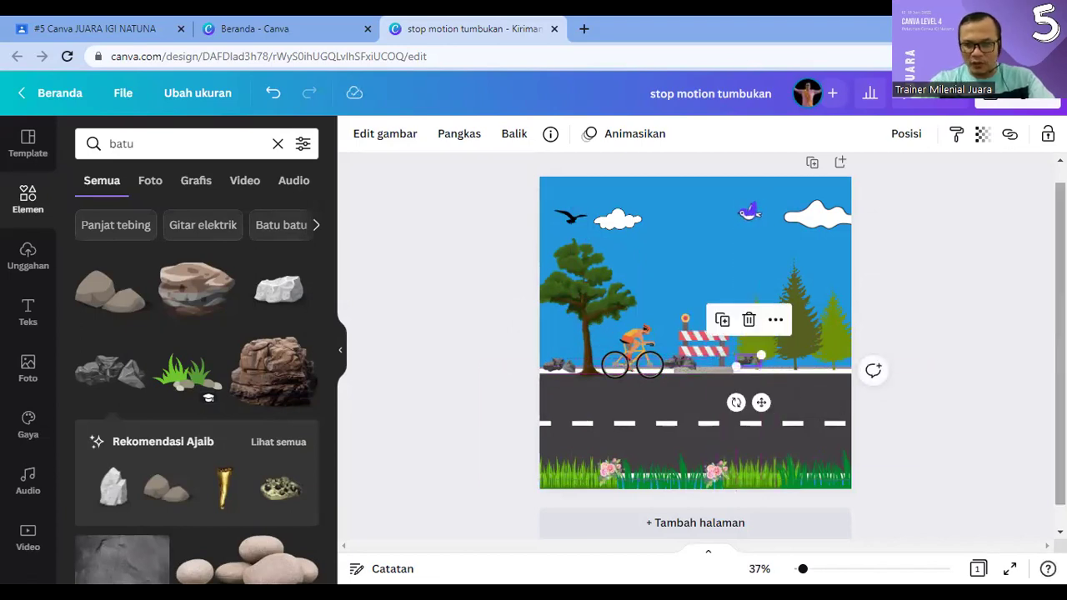
pyautogui.press('Escape')
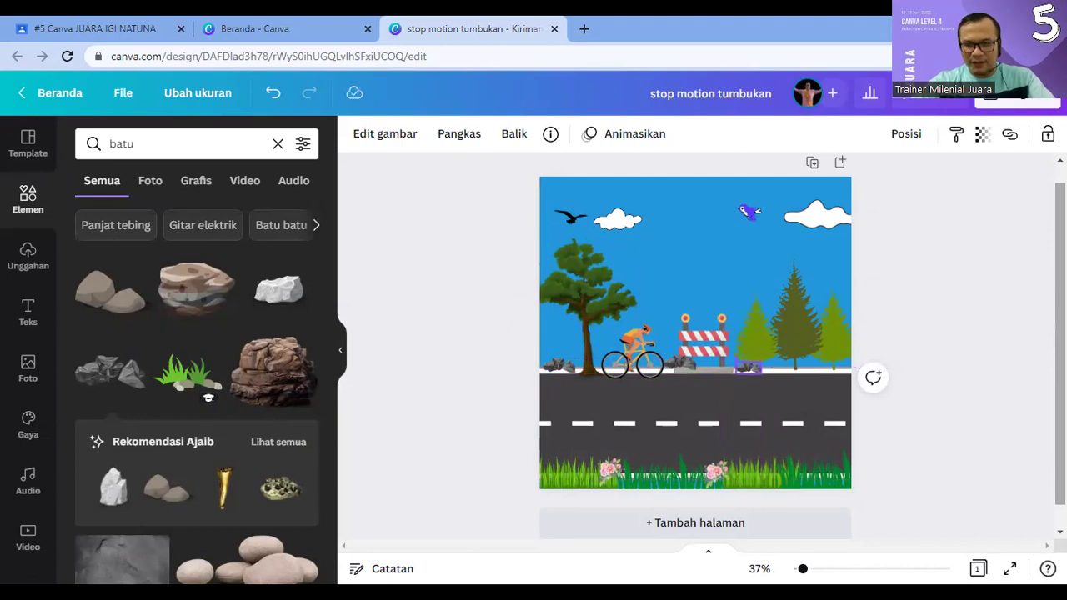
pyautogui.click(724, 225)
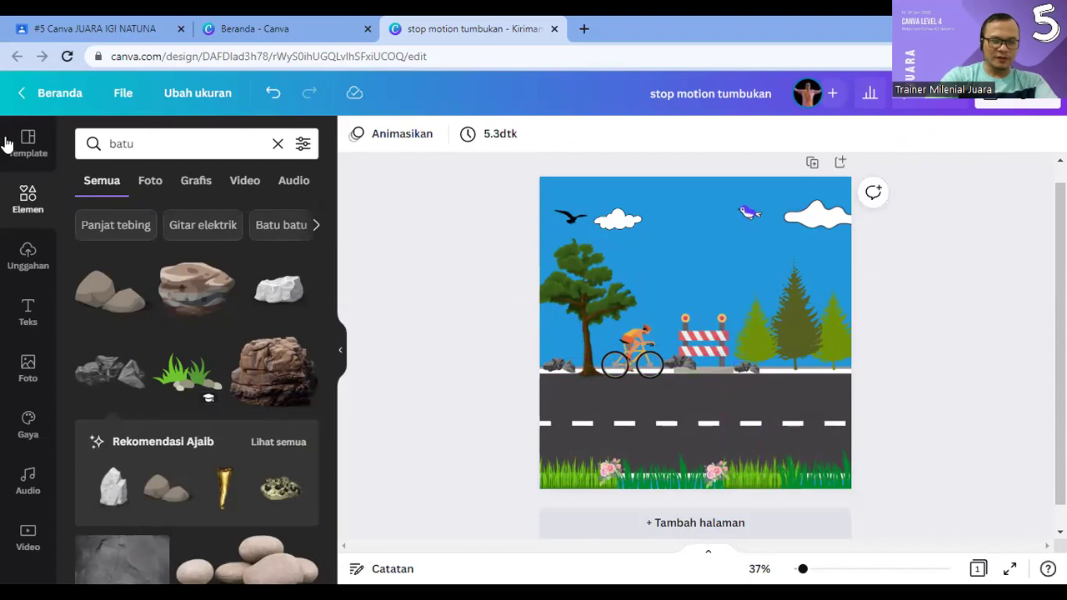
# Step: Search the elements for "gedung", add the blue office building, shrink it and move it above the pine trees at the page's right edge
pyautogui.write('gedung')
pyautogui.press('Return')
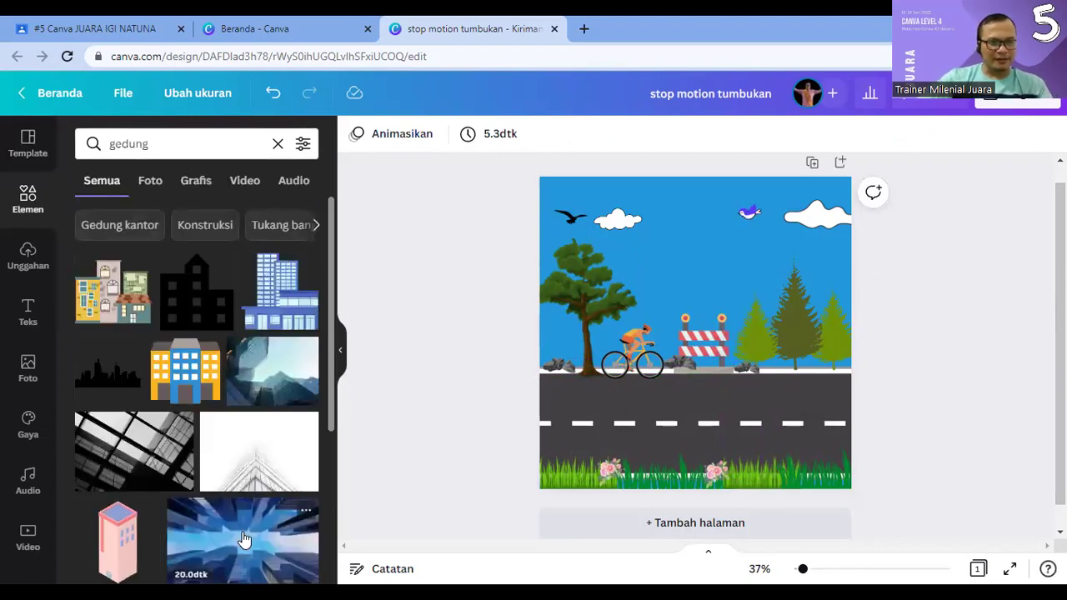
pyautogui.click(302, 330)
pyautogui.moveTo(715, 327); pyautogui.dragTo(814, 342)
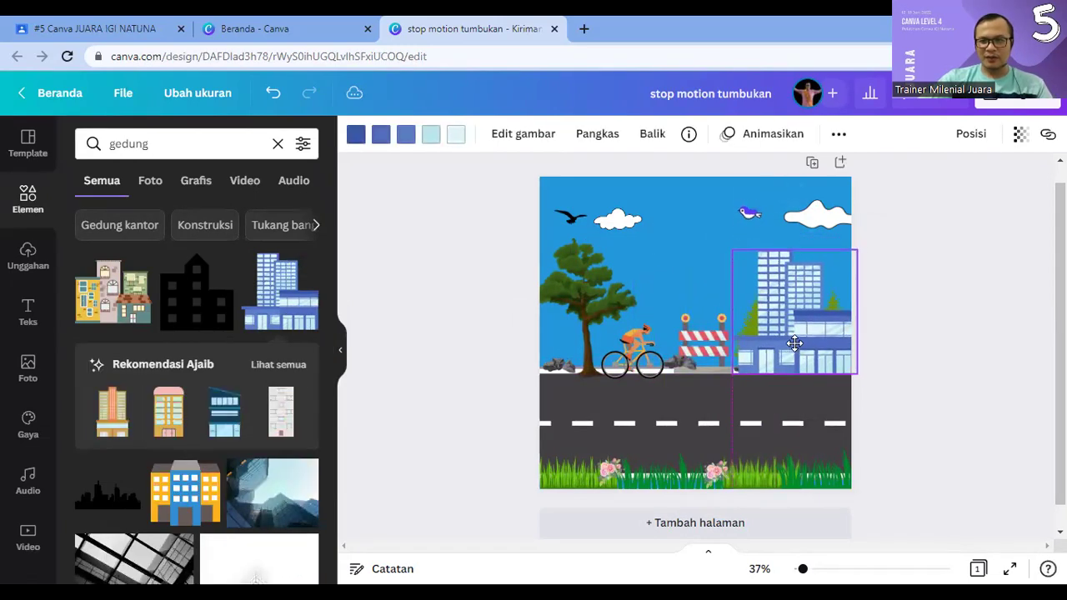
pyautogui.moveTo(732, 250); pyautogui.dragTo(775, 292)
pyautogui.moveTo(813, 354); pyautogui.dragTo(817, 297)
pyautogui.click(988, 357)
# Step: Send the blue building backward so that it stands behind the pine trees and the larger cloud
pyautogui.click(817, 353)
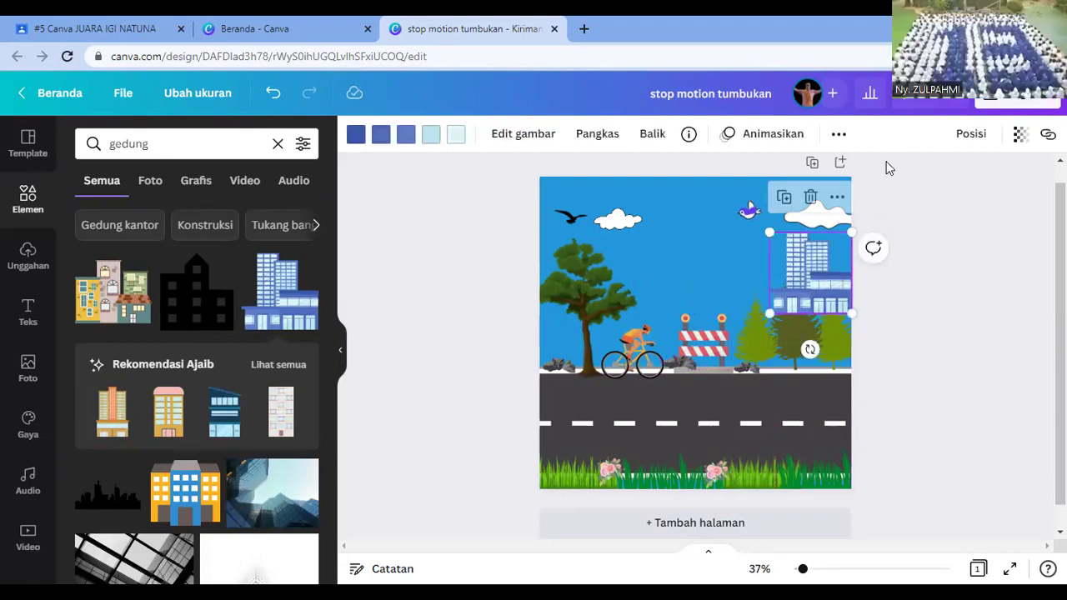
pyautogui.click(960, 135)
pyautogui.click(885, 181)
pyautogui.click(826, 288)
pyautogui.moveTo(826, 288); pyautogui.dragTo(829, 289)
pyautogui.moveTo(826, 359); pyautogui.dragTo(831, 355)
pyautogui.click(947, 273)
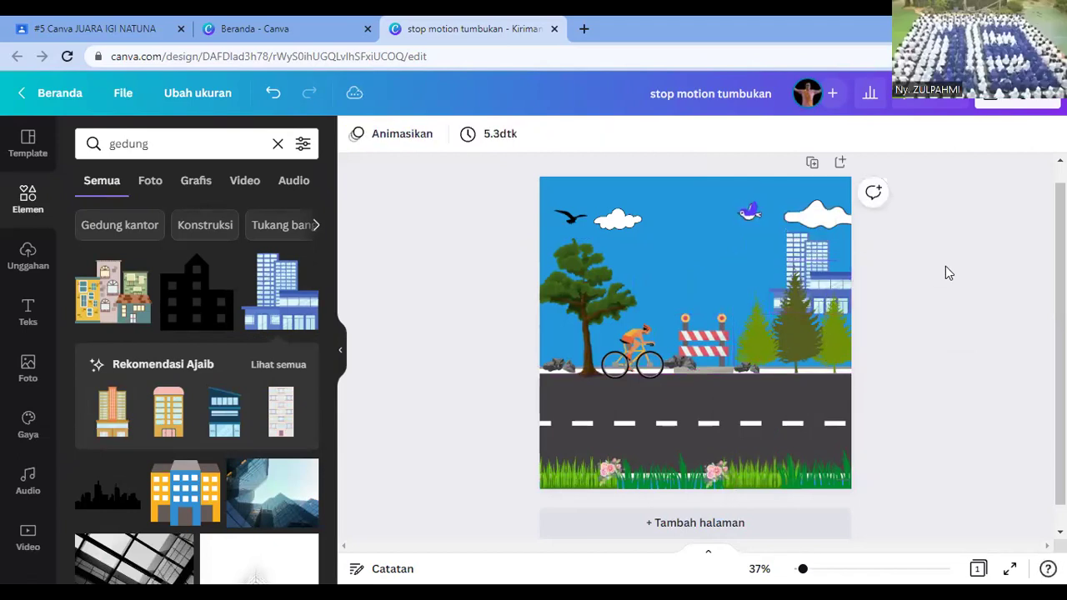
# Step: Enlarge the blue building slightly past the page's right edge and lower its transparency value below 100
pyautogui.click(840, 288)
pyautogui.moveTo(861, 329); pyautogui.dragTo(866, 333)
pyautogui.click(1018, 135)
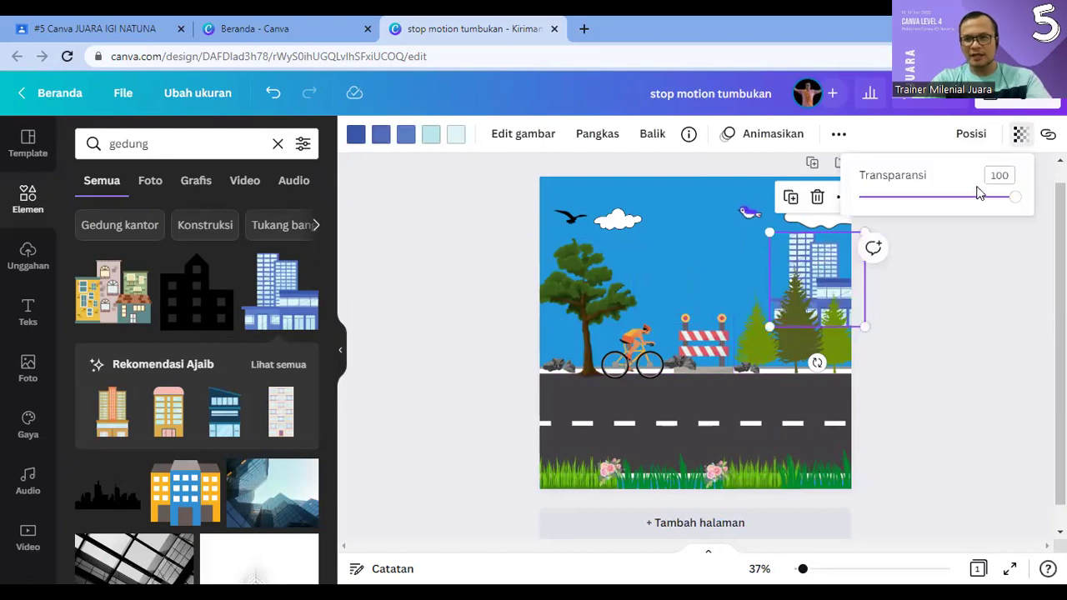
pyautogui.click(984, 200)
pyautogui.click(979, 260)
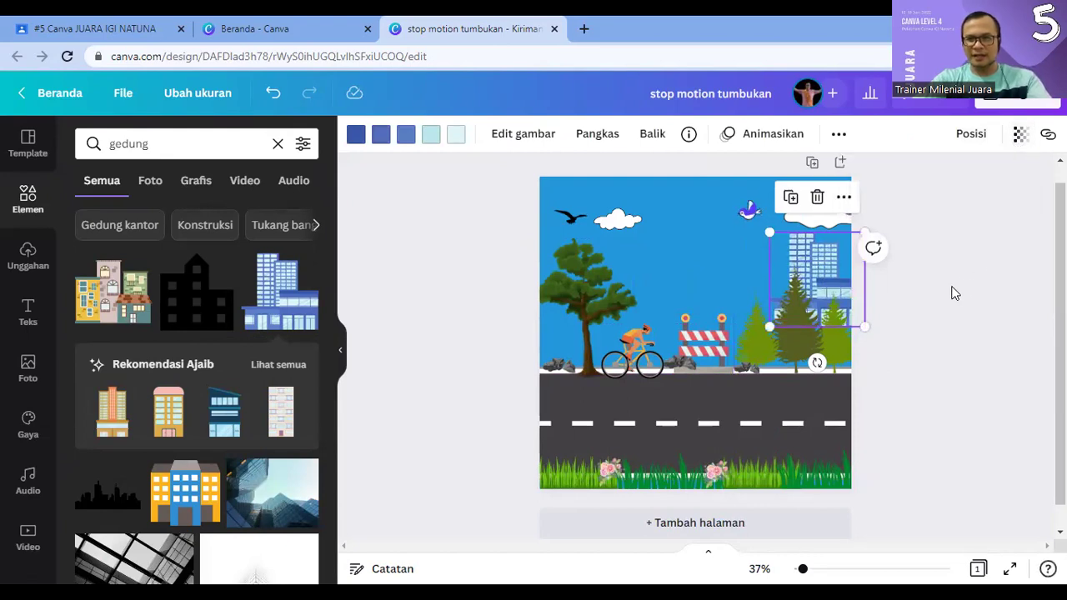
# Step: Shrink the blue building slightly and shift it so that it stands behind the pine trees within the page's right edge
pyautogui.click(905, 331)
pyautogui.moveTo(827, 279); pyautogui.dragTo(822, 271)
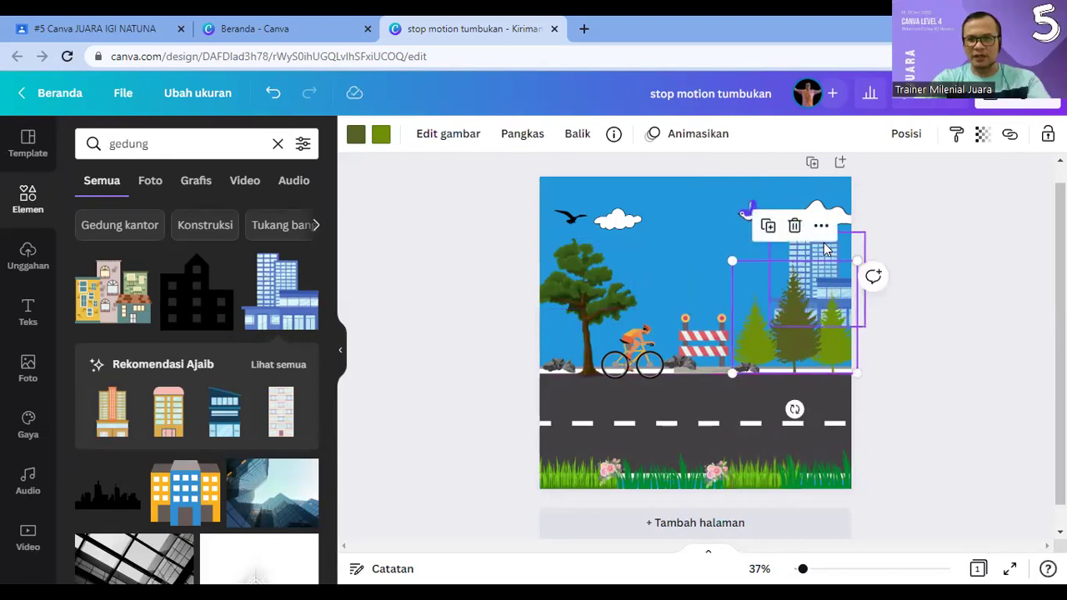
pyautogui.click(812, 248)
pyautogui.moveTo(786, 234)
pyautogui.mouseDown()
pyautogui.moveTo(768, 226)
pyautogui.moveTo(797, 240)
pyautogui.mouseUp()
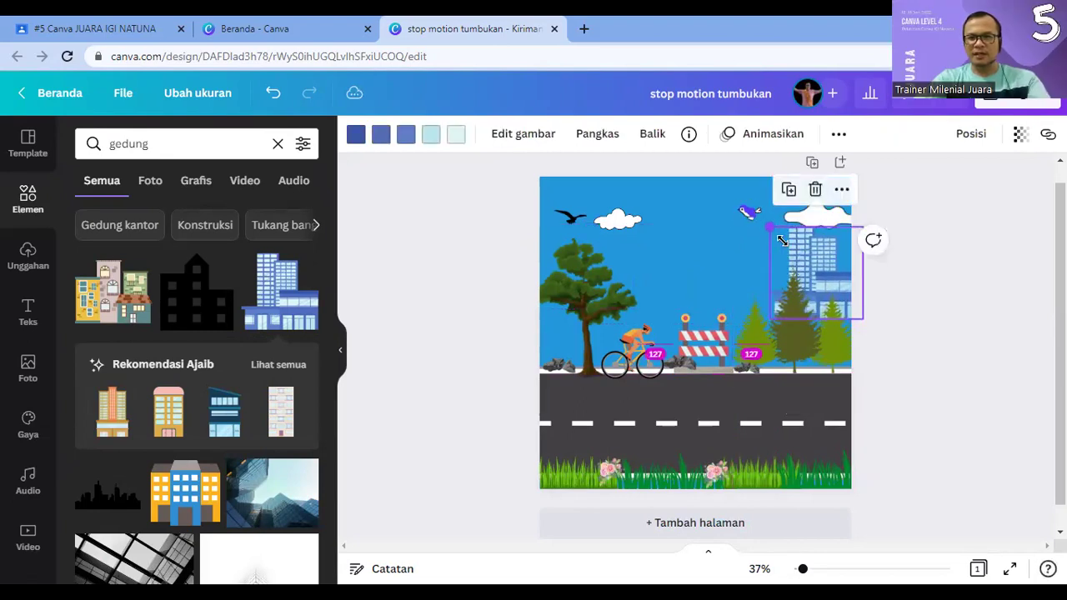
pyautogui.click(822, 308)
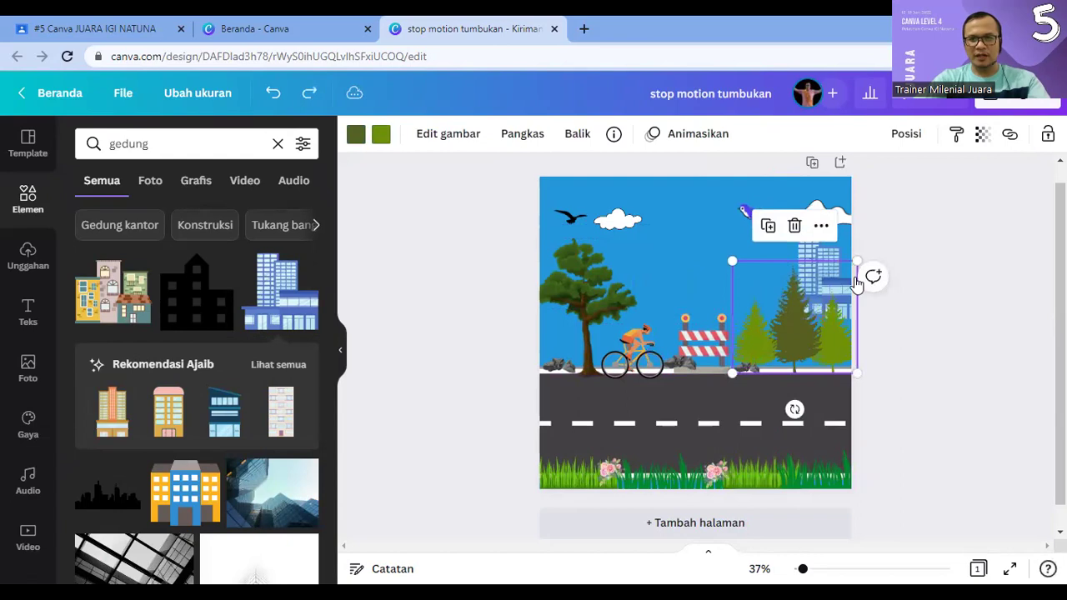
pyautogui.hotkey('ctrl', 'z')
pyautogui.moveTo(830, 244); pyautogui.dragTo(820, 244)
pyautogui.click(944, 299)
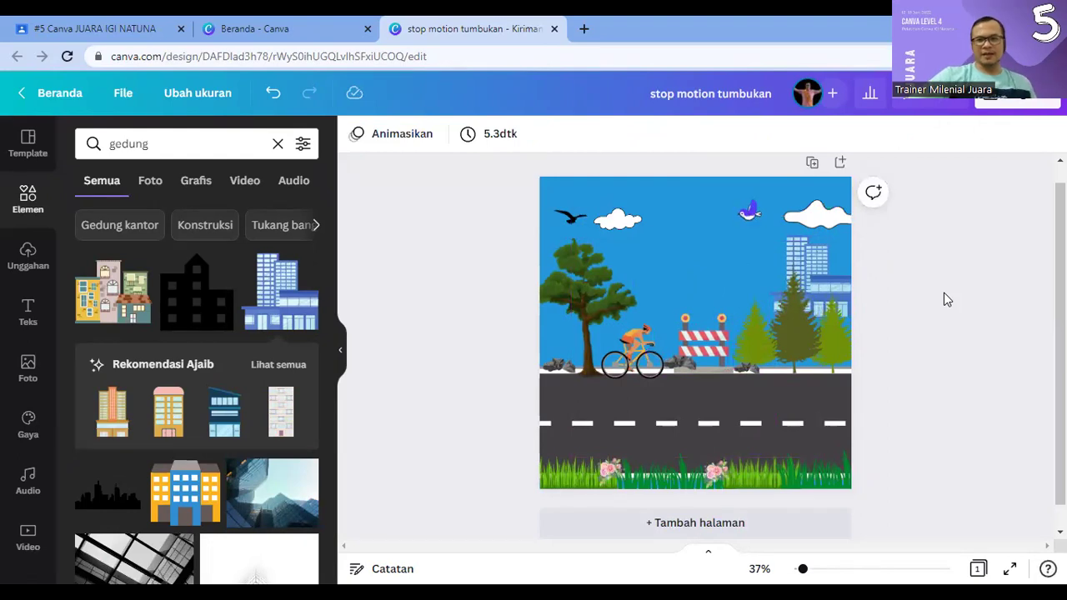
# Step: Move the purple bird slightly lower in the sky and shrink the cyclist slightly
pyautogui.moveTo(749, 220); pyautogui.dragTo(748, 223)
pyautogui.click(932, 325)
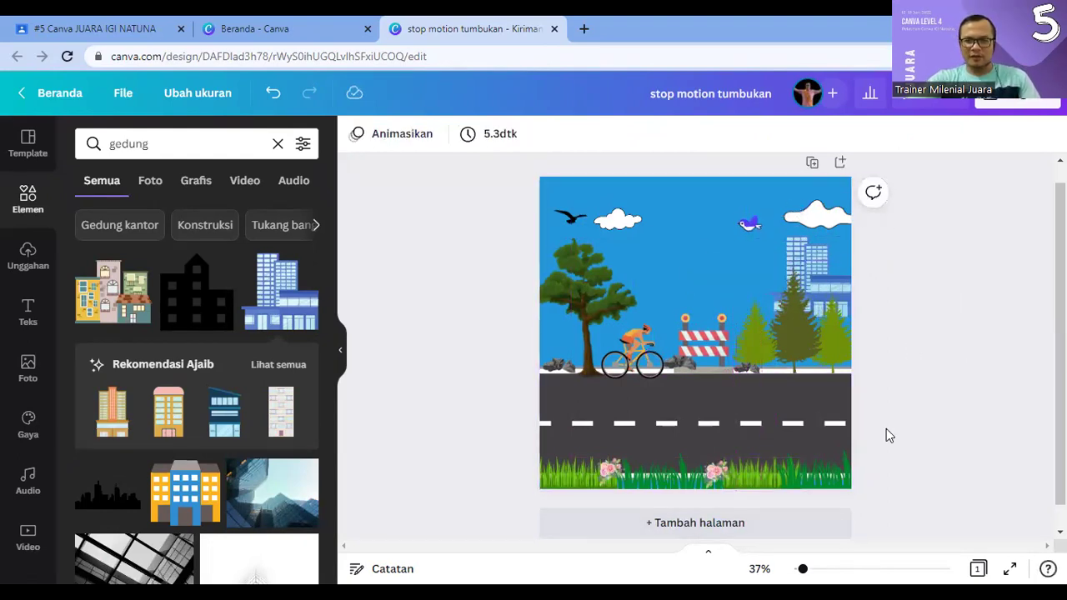
pyautogui.click(645, 365)
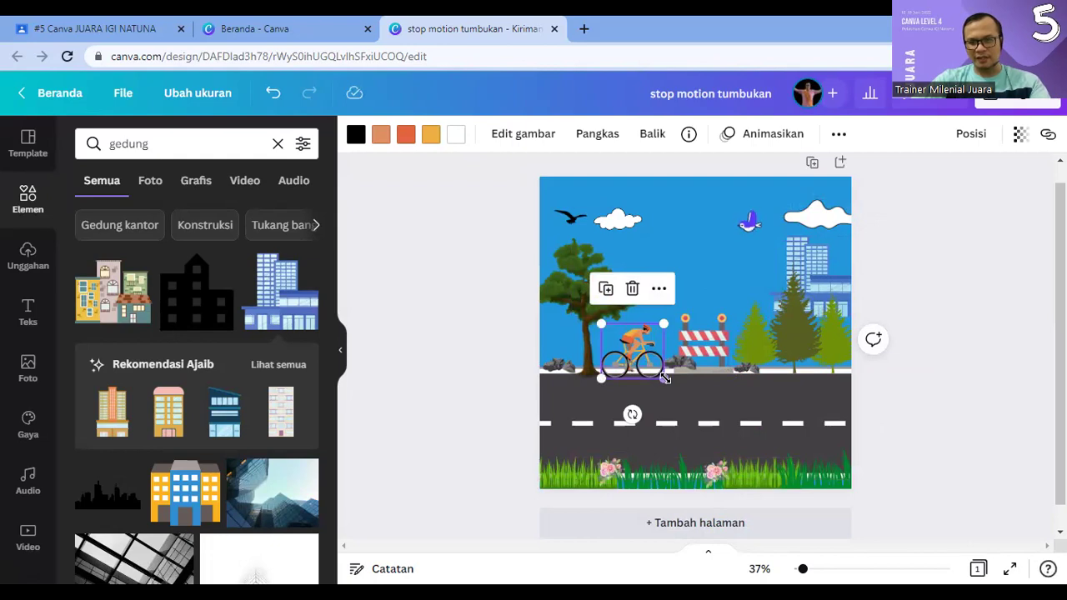
pyautogui.moveTo(664, 377); pyautogui.dragTo(660, 375)
pyautogui.click(750, 221)
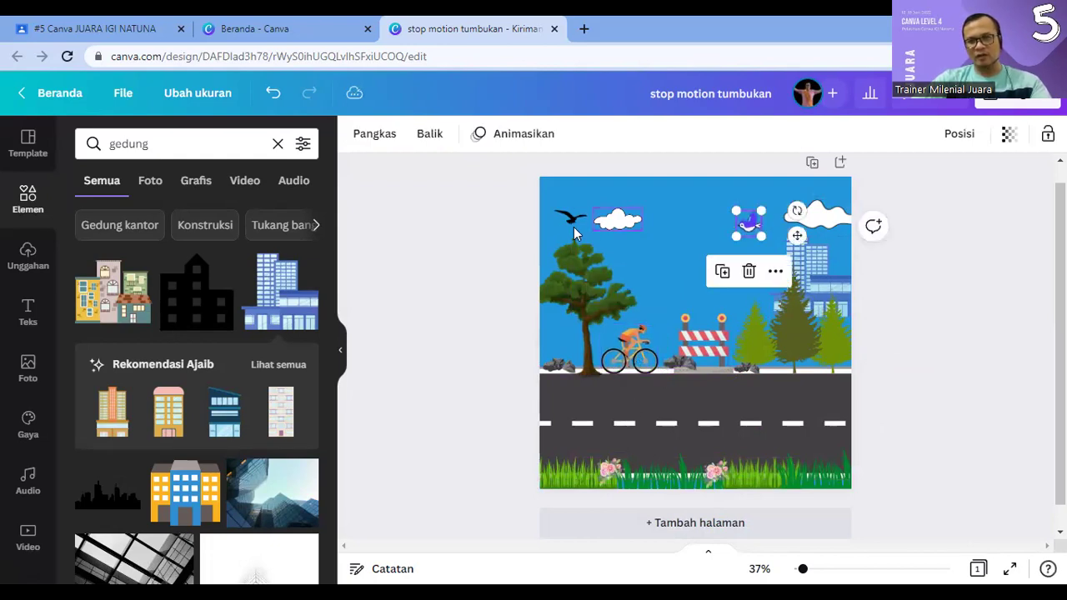
pyautogui.click(569, 216)
pyautogui.click(911, 408)
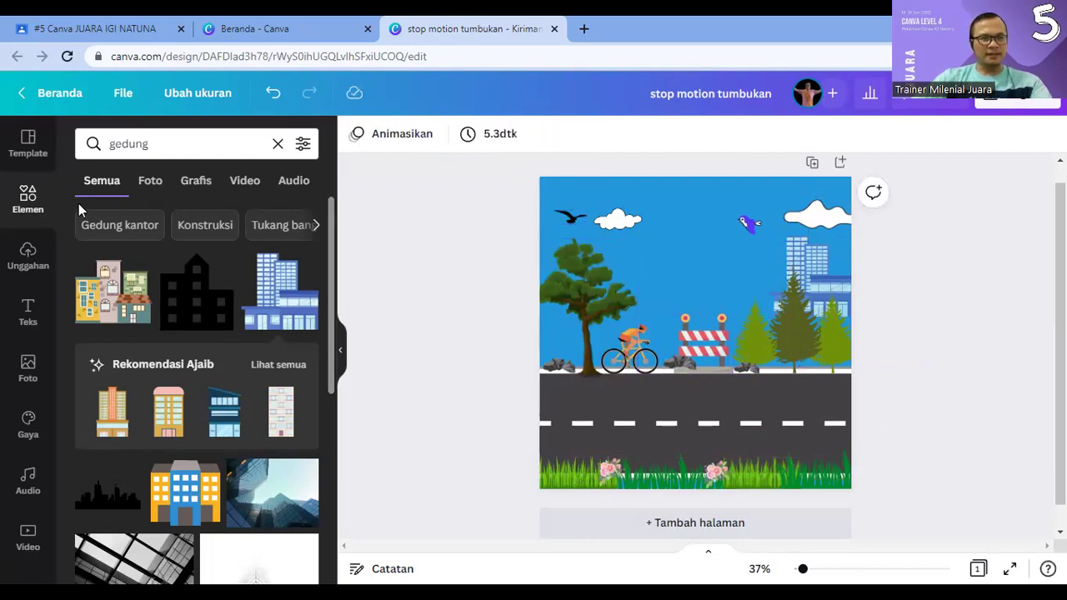
# Step: Search the elements for "mobil" and add the orange car to the page
pyautogui.click(161, 143)
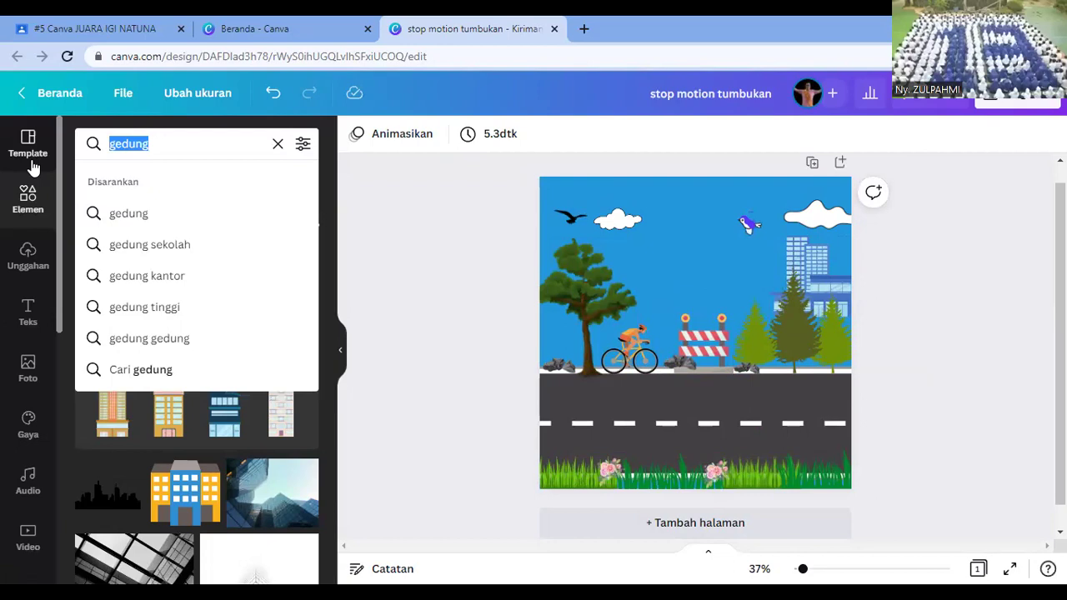
pyautogui.write('mobi')
pyautogui.press('Return')
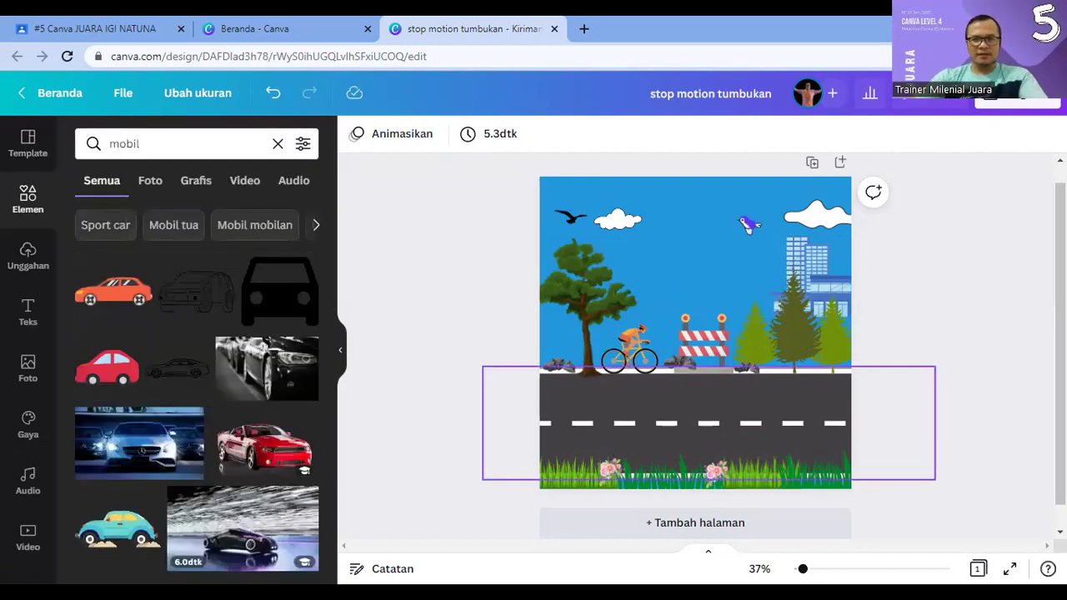
pyautogui.click(97, 300)
# Step: Shrink the orange car and place it on the road's upper lane, mostly beyond the page's right edge
pyautogui.moveTo(693, 336); pyautogui.dragTo(802, 448)
pyautogui.moveTo(835, 415); pyautogui.dragTo(906, 413)
pyautogui.click(790, 399)
pyautogui.click(975, 308)
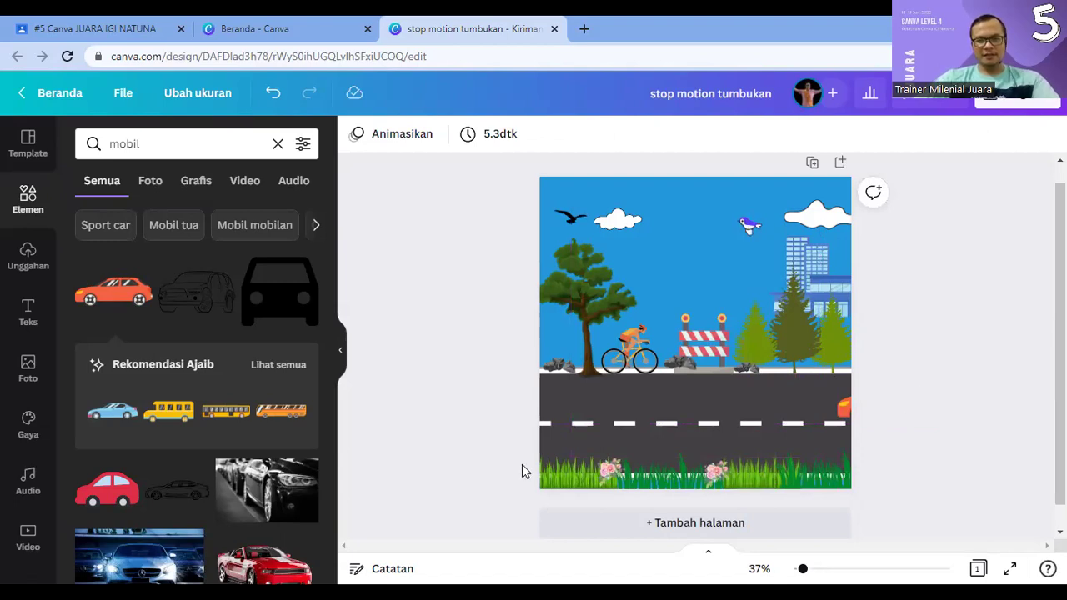
# Step: Search the elements for "sepeda motor" and add the scooter carrying two helmeted riders
pyautogui.click(162, 152)
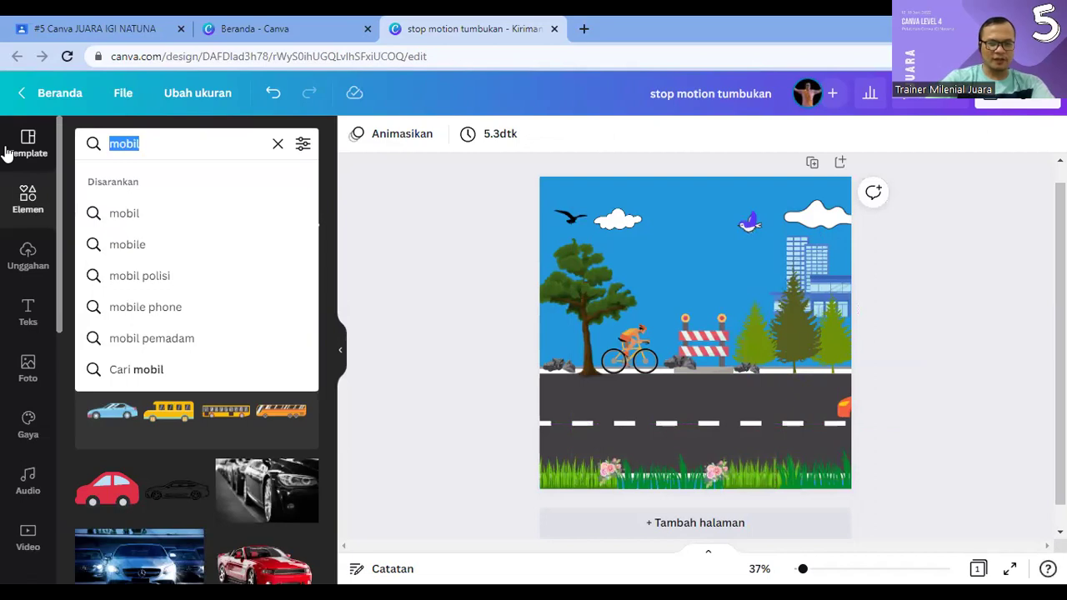
pyautogui.write('sepeda mo')
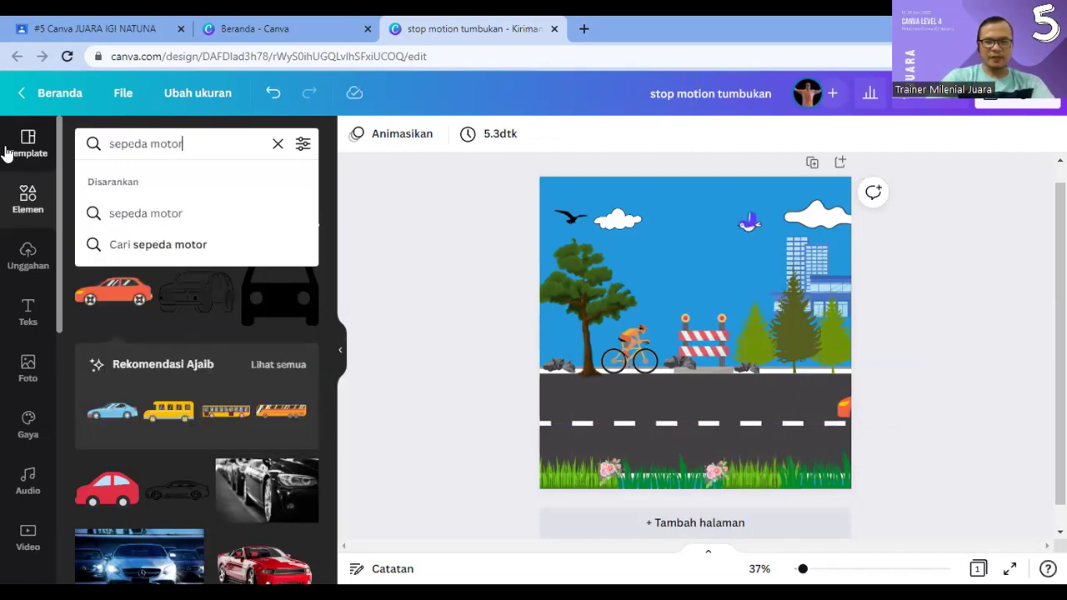
pyautogui.write('tor')
pyautogui.press('Return')
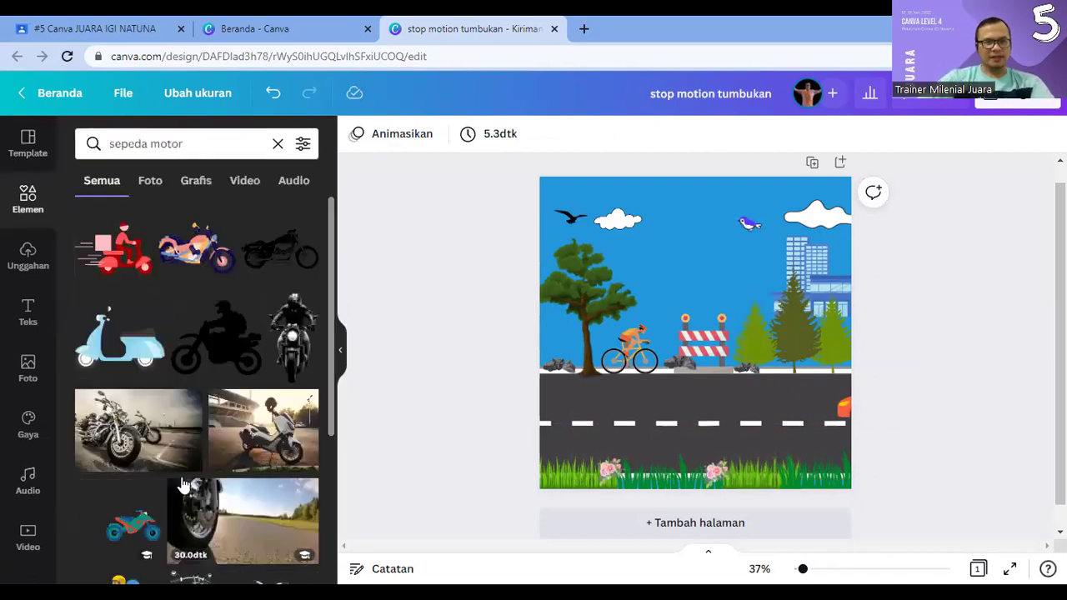
pyautogui.scroll(-1, 200, 486)
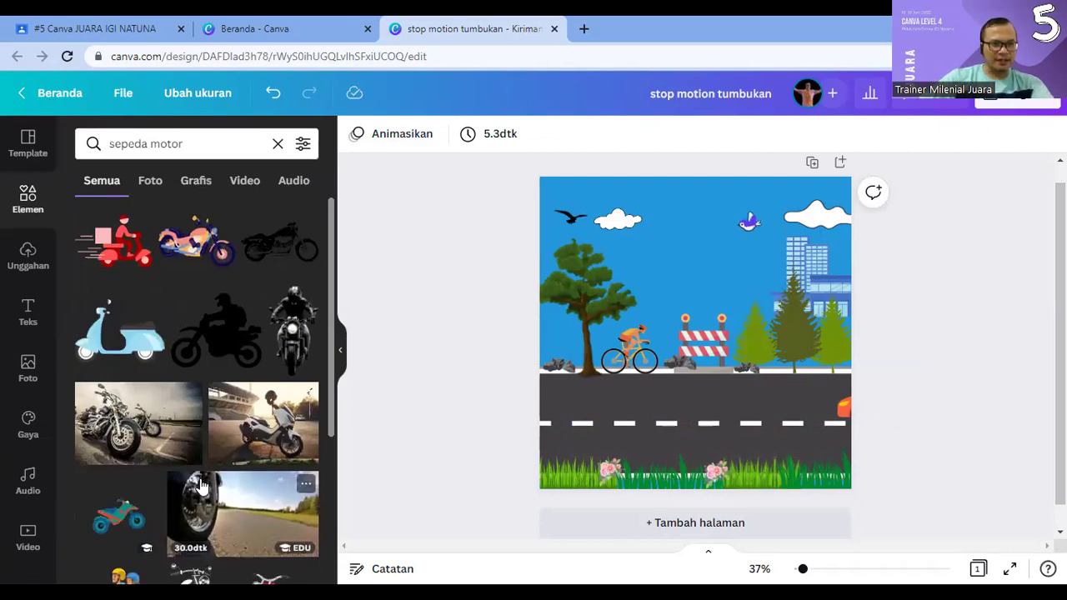
pyautogui.scroll(-3, 200, 486)
pyautogui.click(146, 377)
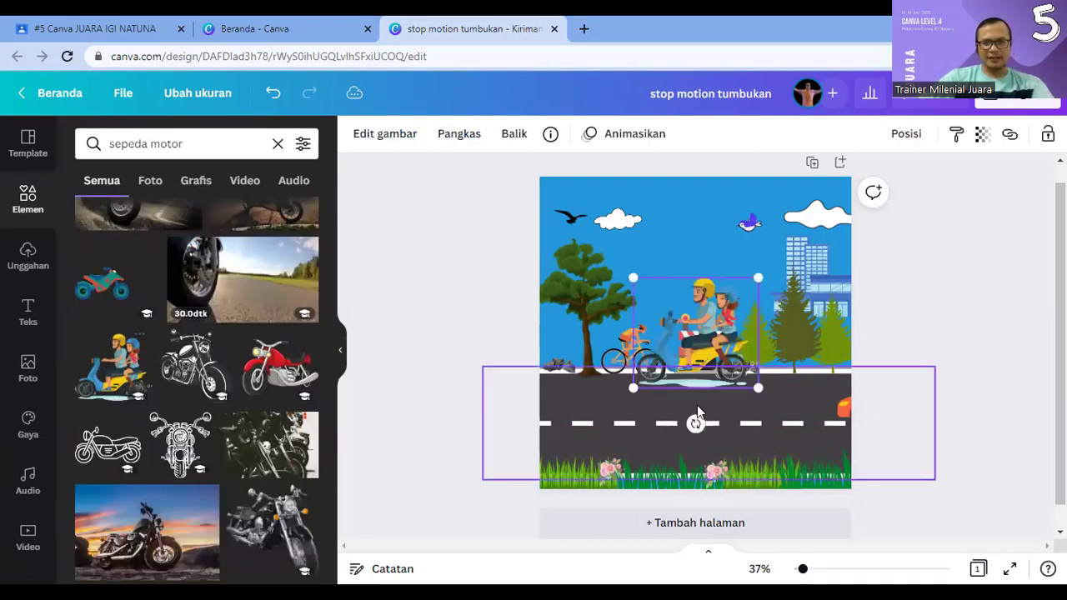
# Step: Shrink the scooter with the two riders and place it on the road below the cyclist and barrier
pyautogui.moveTo(719, 361); pyautogui.dragTo(662, 394)
pyautogui.click(921, 383)
pyautogui.click(859, 334)
pyautogui.click(659, 373)
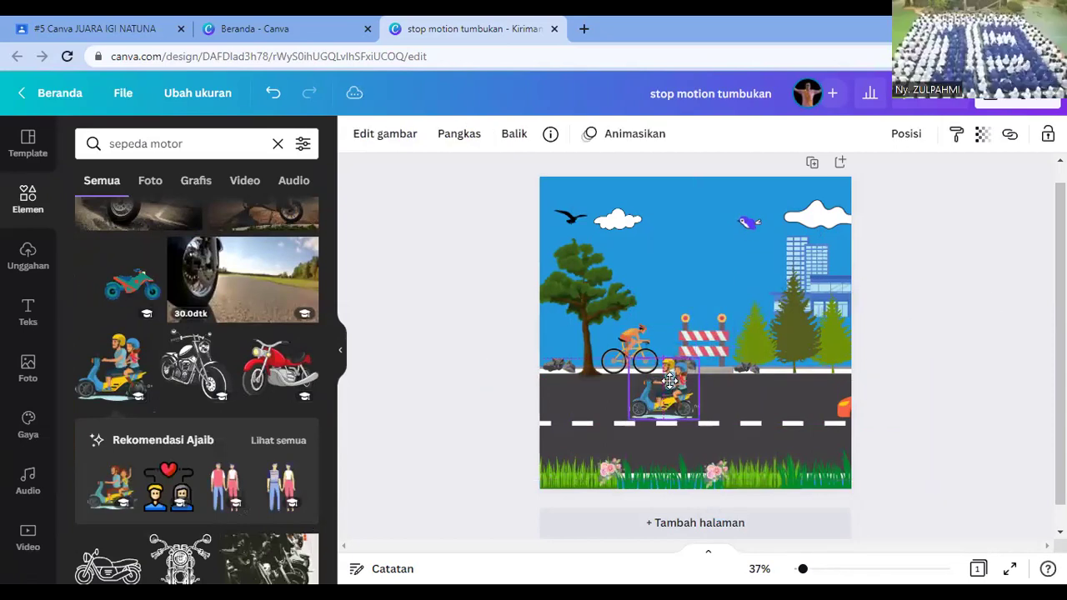
# Step: Flip the scooter horizontally and move it to the road's lower lane, mostly beyond the page's left edge
pyautogui.click(514, 133)
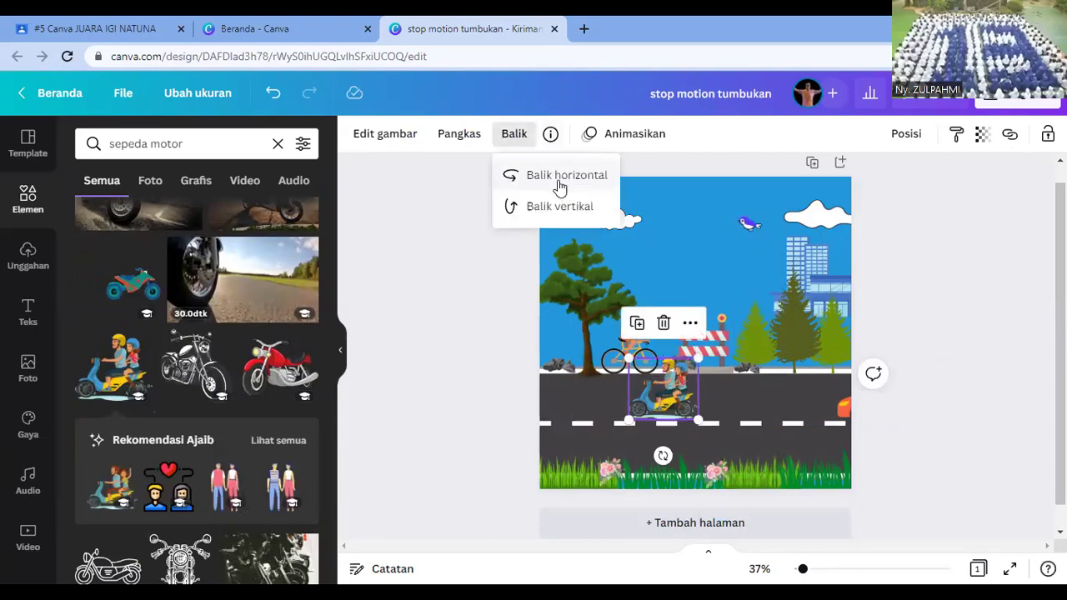
pyautogui.click(550, 175)
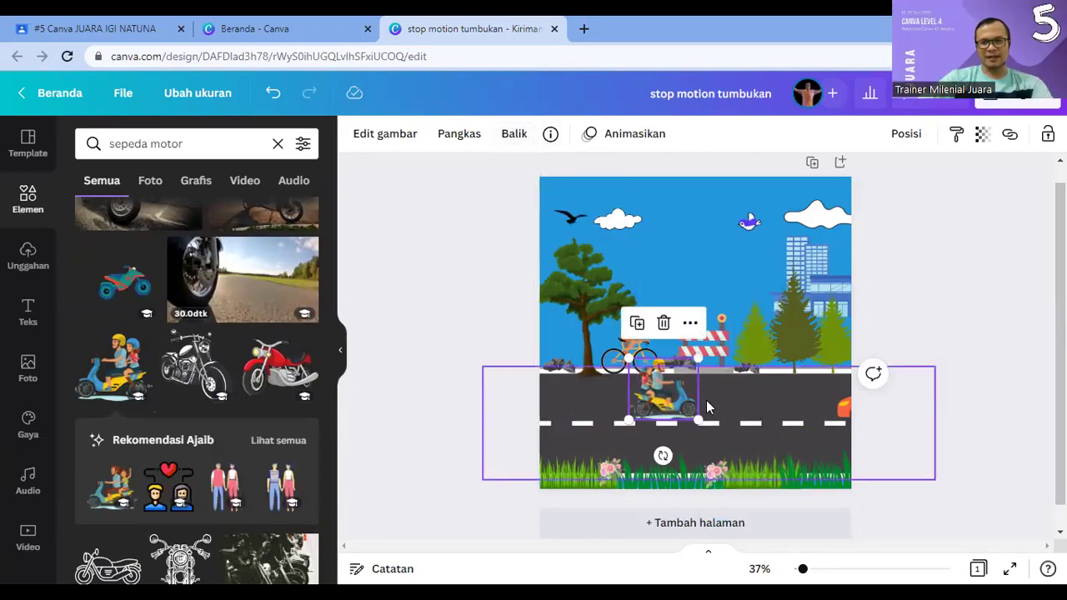
pyautogui.moveTo(661, 398); pyautogui.dragTo(523, 454)
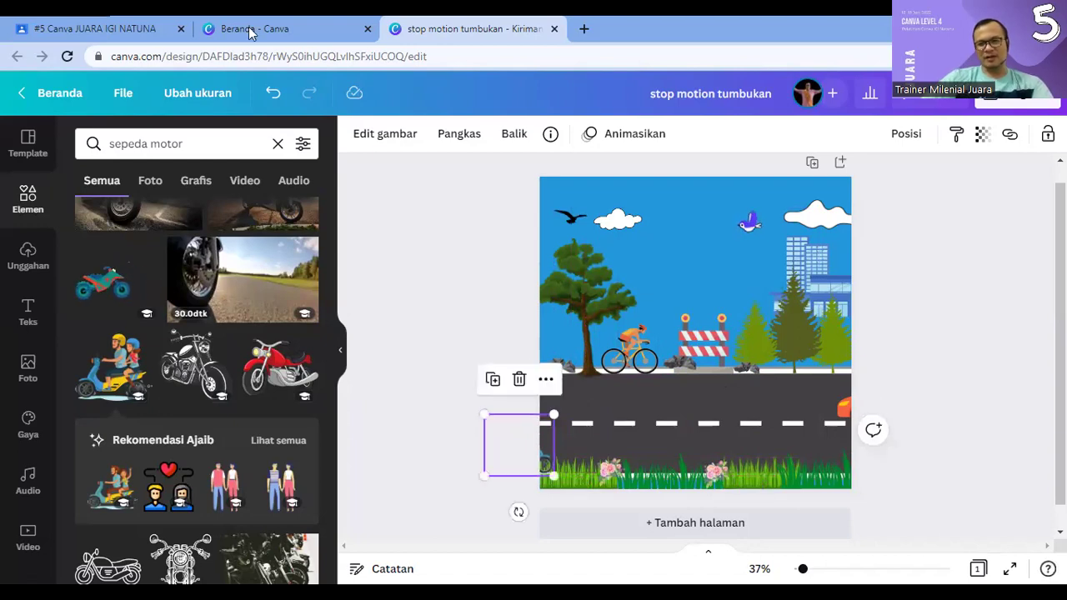
pyautogui.click(1015, 332)
# Step: Reposition the grass clumps slightly along the page's bottom edge
pyautogui.click(836, 487)
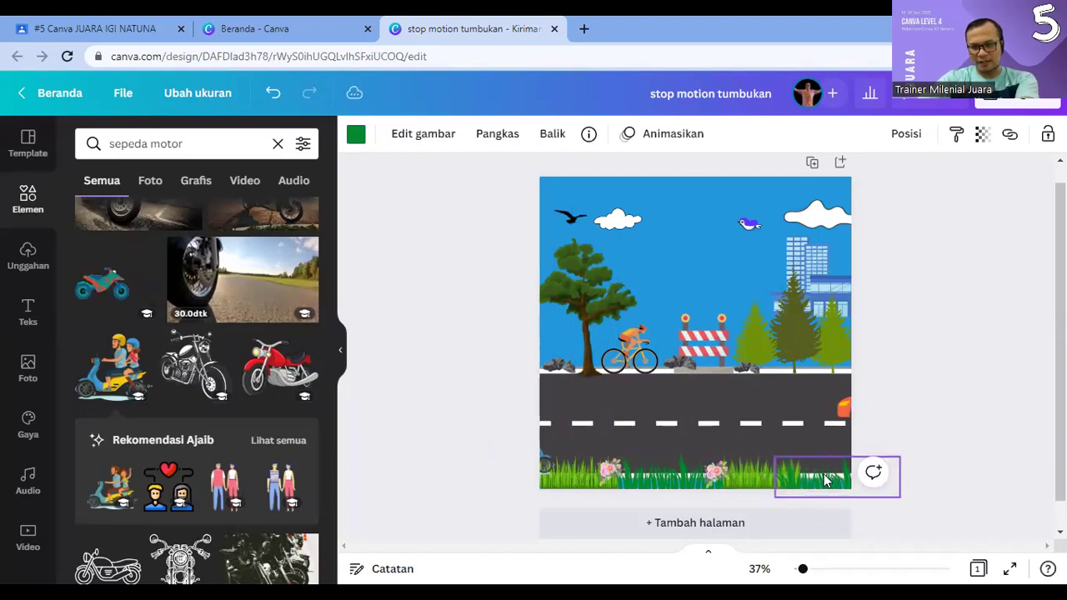
pyautogui.click(750, 476)
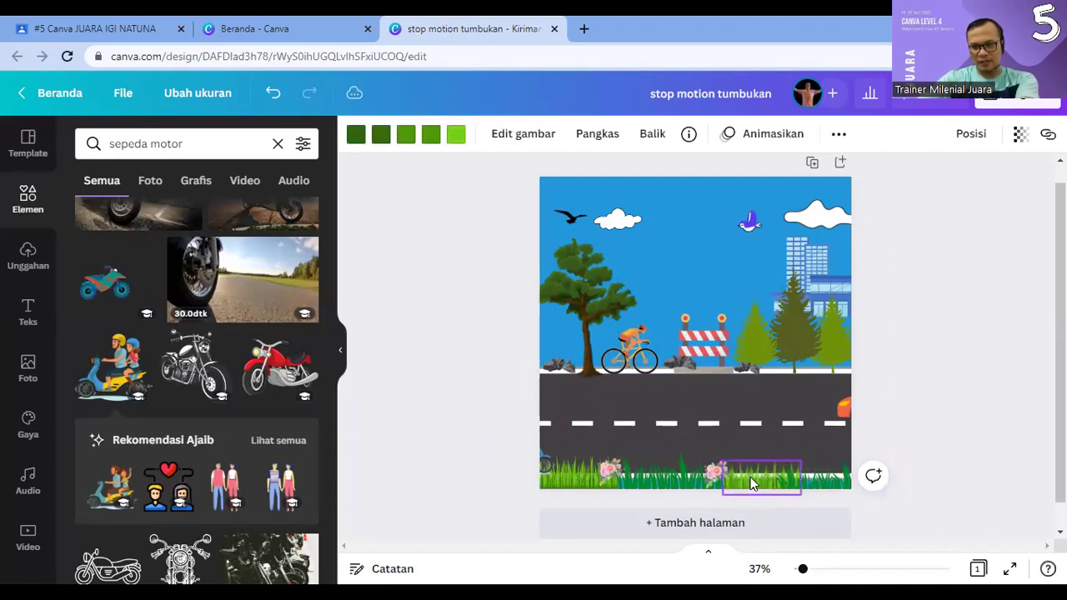
pyautogui.click(664, 481)
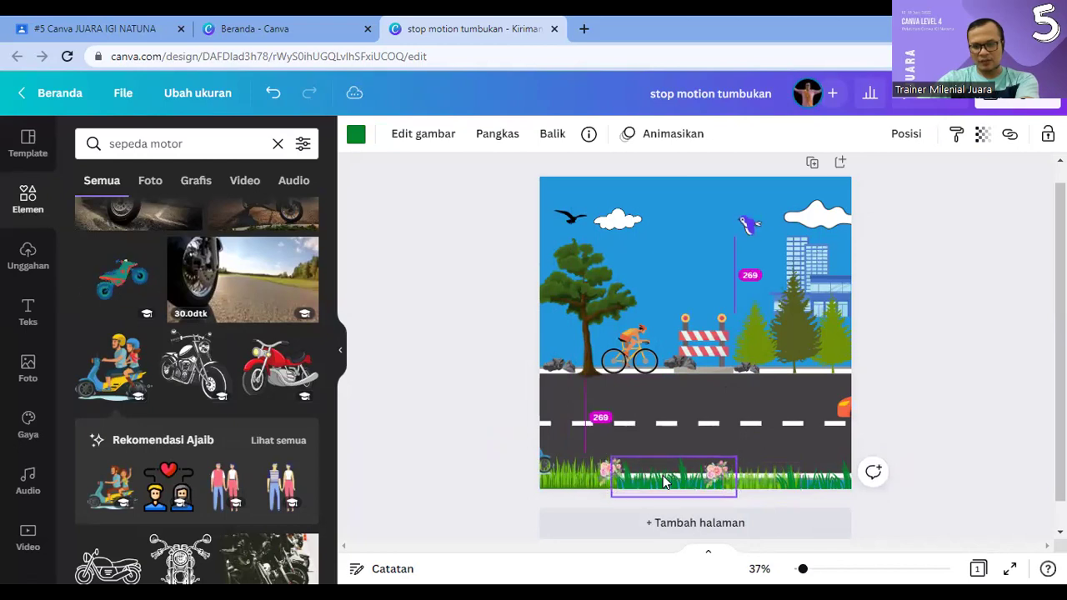
# Step: Nudge the leftmost grass strip down so it lines up with the rest of the grass along the page's lower edge
pyautogui.click(580, 475)
pyautogui.press('Down')
pyautogui.press('Down')
pyautogui.press('Down')
pyautogui.press('Down')
pyautogui.press('Down')
pyautogui.press('Down')
pyautogui.press('Down')
pyautogui.press('Down')
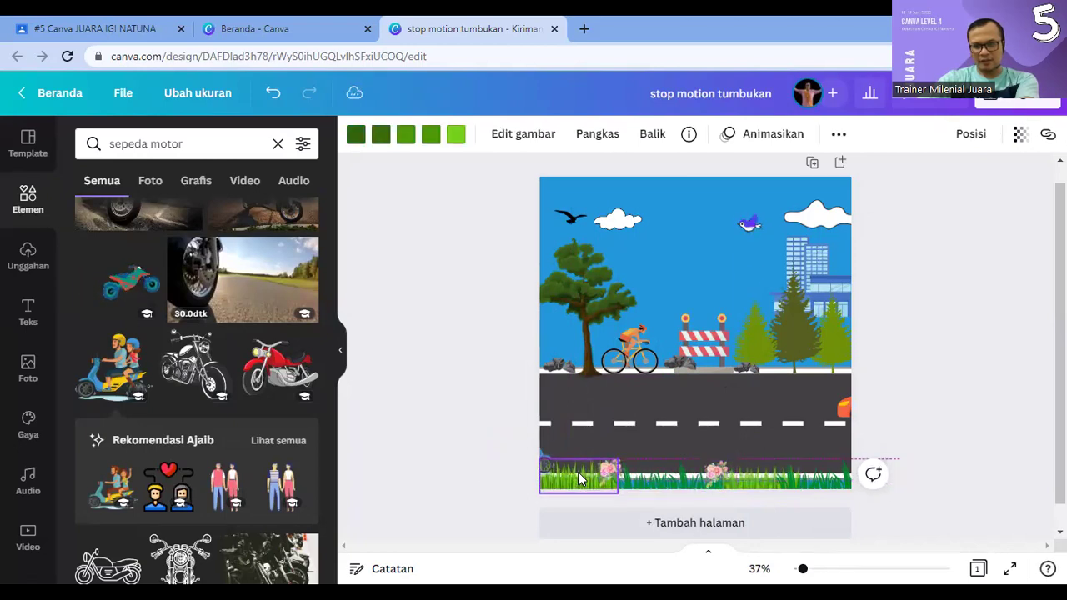
pyautogui.click(940, 392)
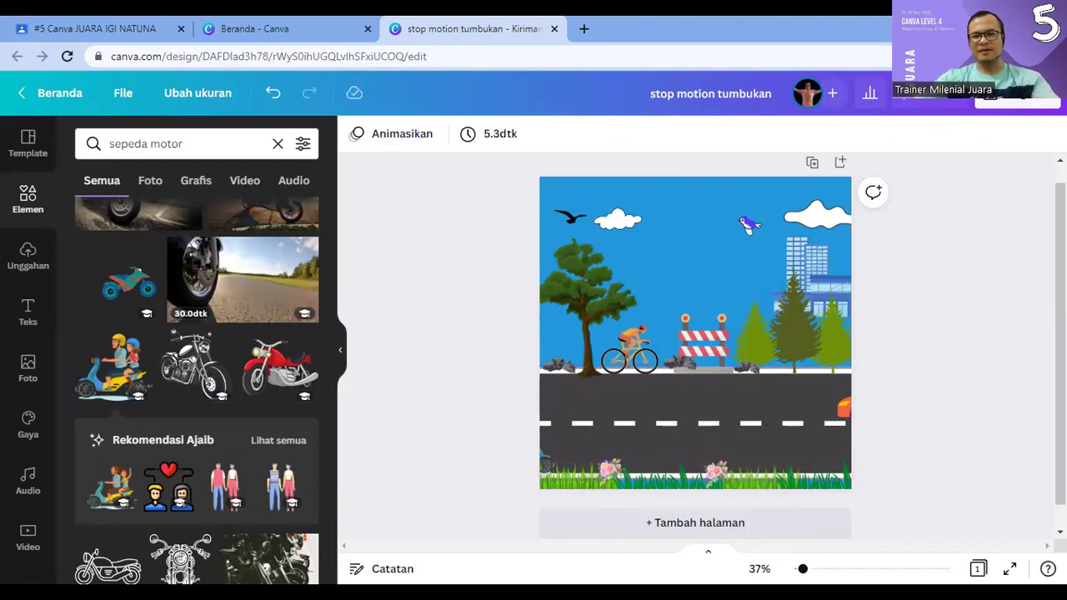
pyautogui.scroll(1, 978, 393)
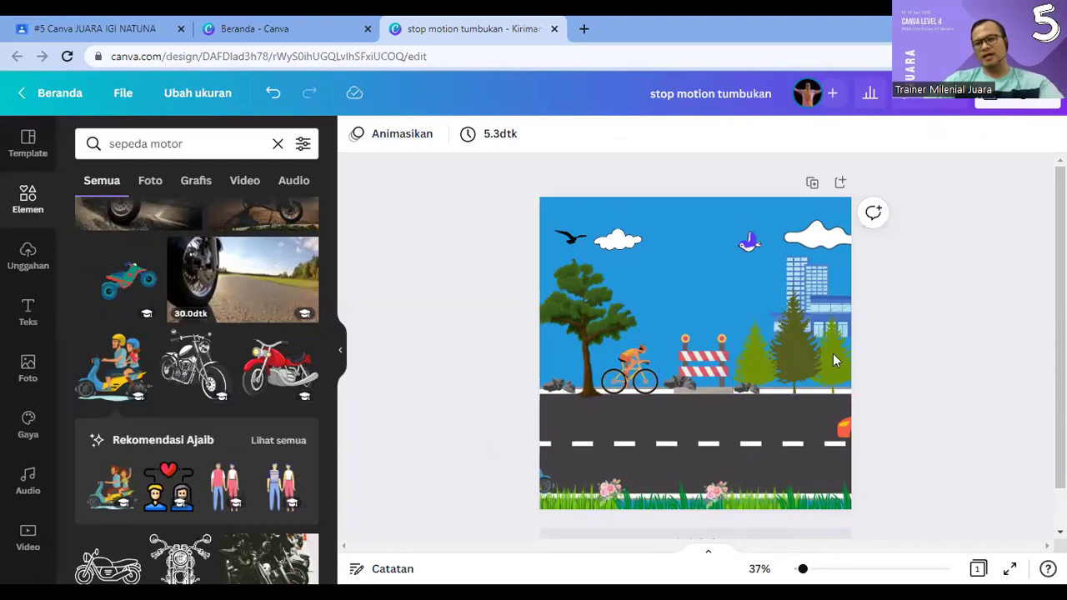
pyautogui.click(756, 250)
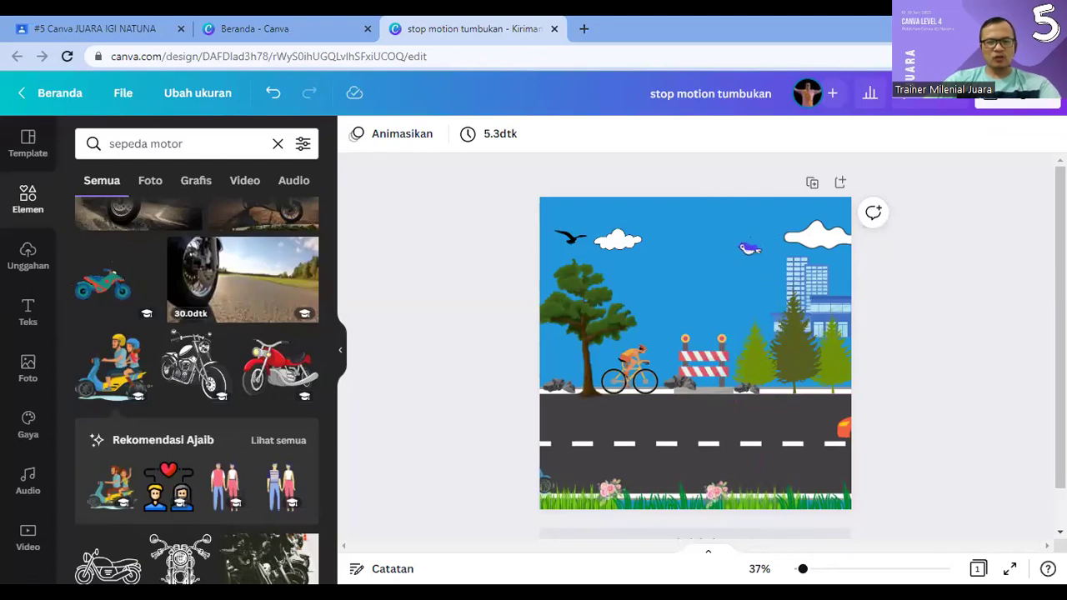
# Step: Add a bold subheading to the page reading "tumbukan lenting sempurna"
pyautogui.click(28, 311)
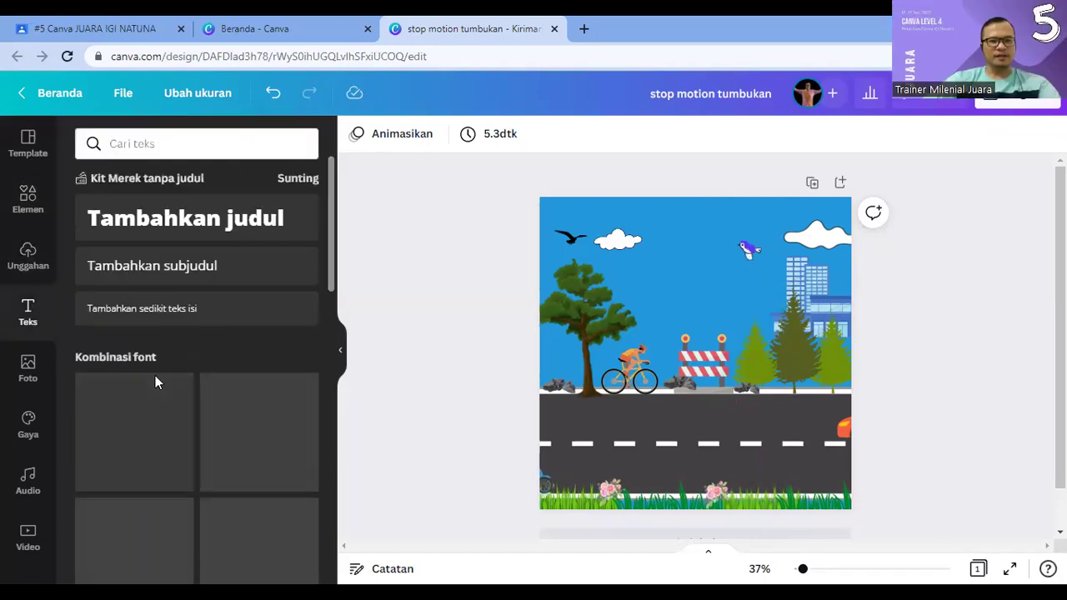
pyautogui.click(214, 266)
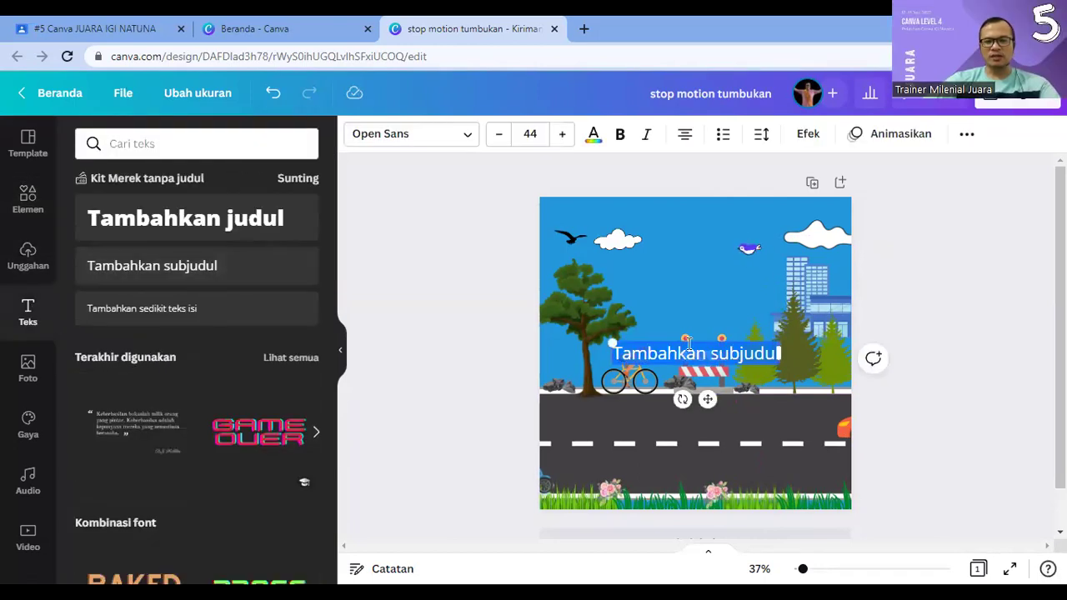
pyautogui.write('tumbukan lenting sempurna')
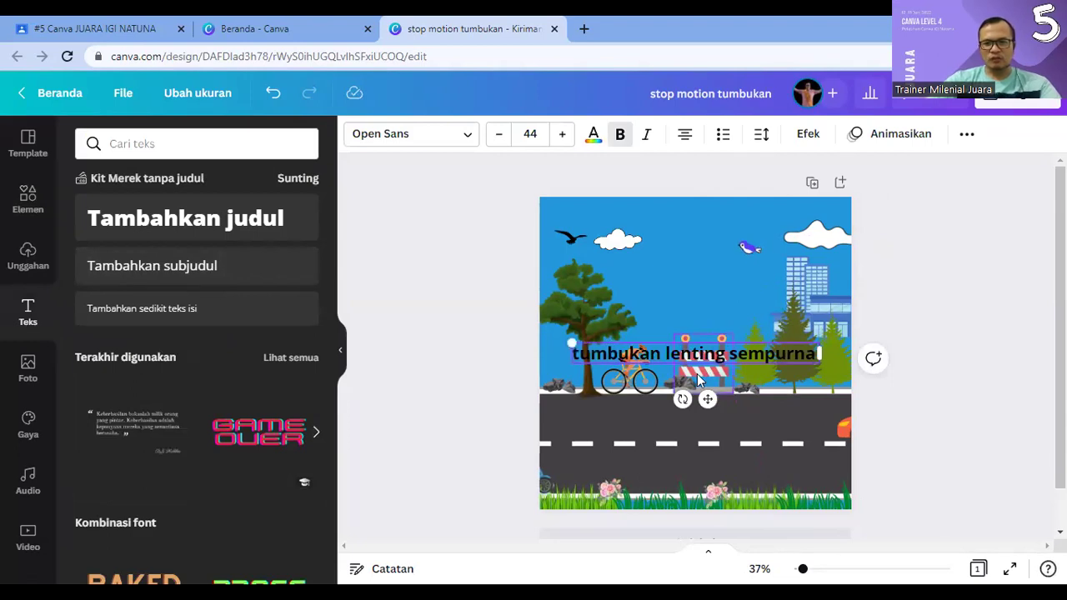
# Step: Capitalise each word of the subheading so it reads "Tumbukan Lenting Sempurna"
pyautogui.click(584, 353)
pyautogui.press('BackSpace')
pyautogui.write('T')
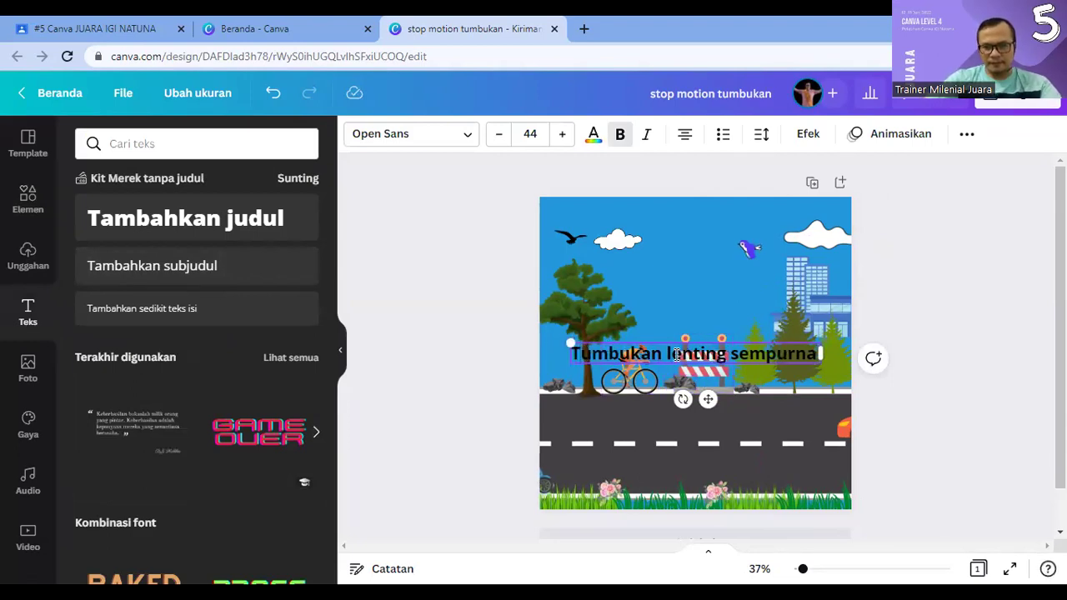
pyautogui.click(677, 354)
pyautogui.press('BackSpace')
pyautogui.write('L')
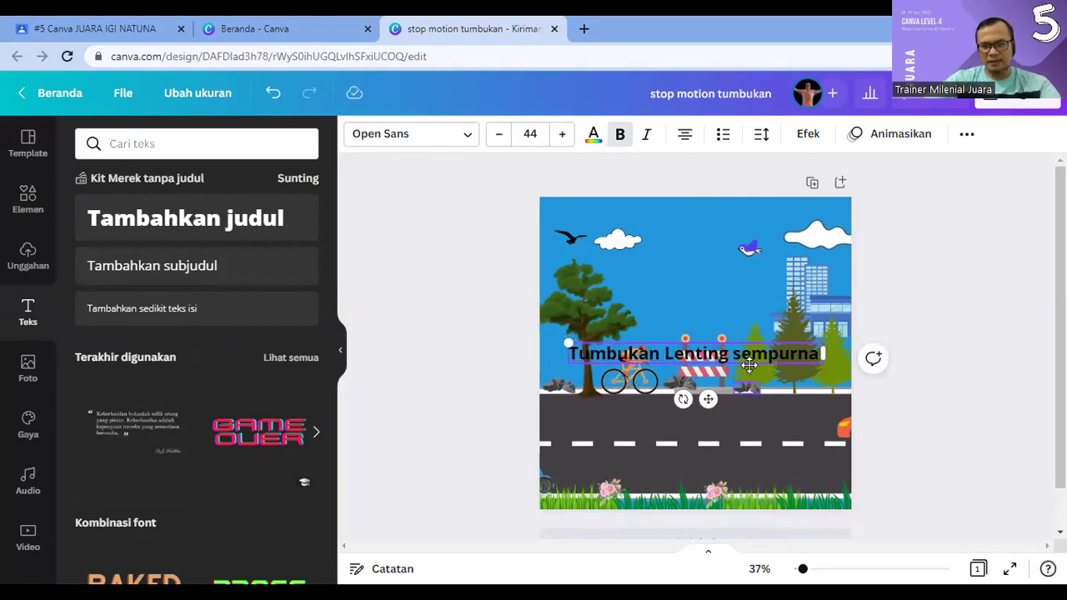
pyautogui.click(740, 358)
pyautogui.press('BackSpace')
pyautogui.write('S')
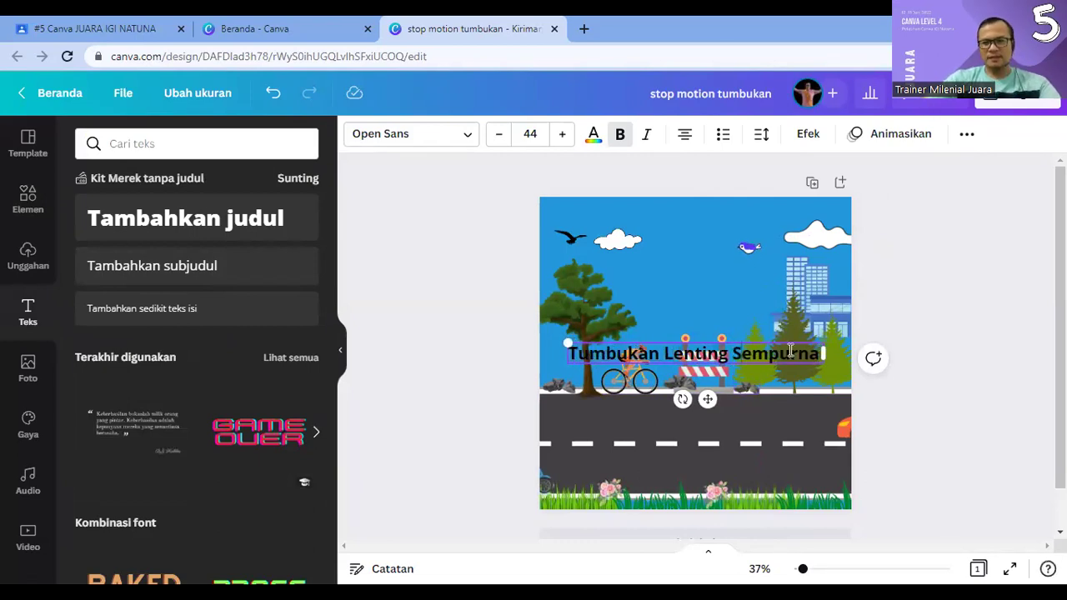
# Step: Search the fonts for "komik" and apply Biski SemiBold to the "Tumbukan Lenting Sempurna" text
pyautogui.click(431, 135)
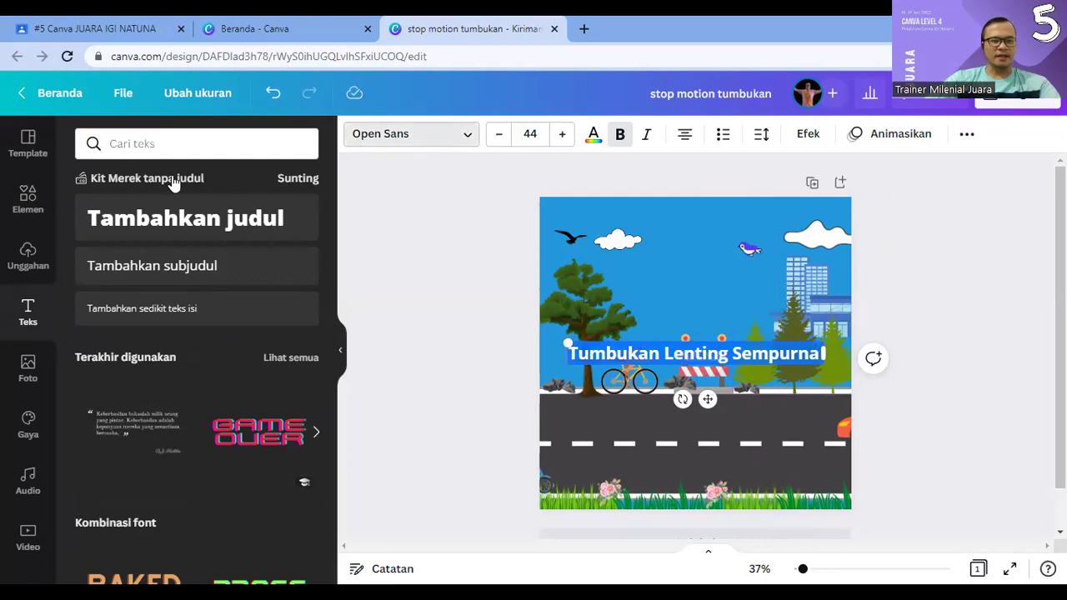
pyautogui.write('komi')
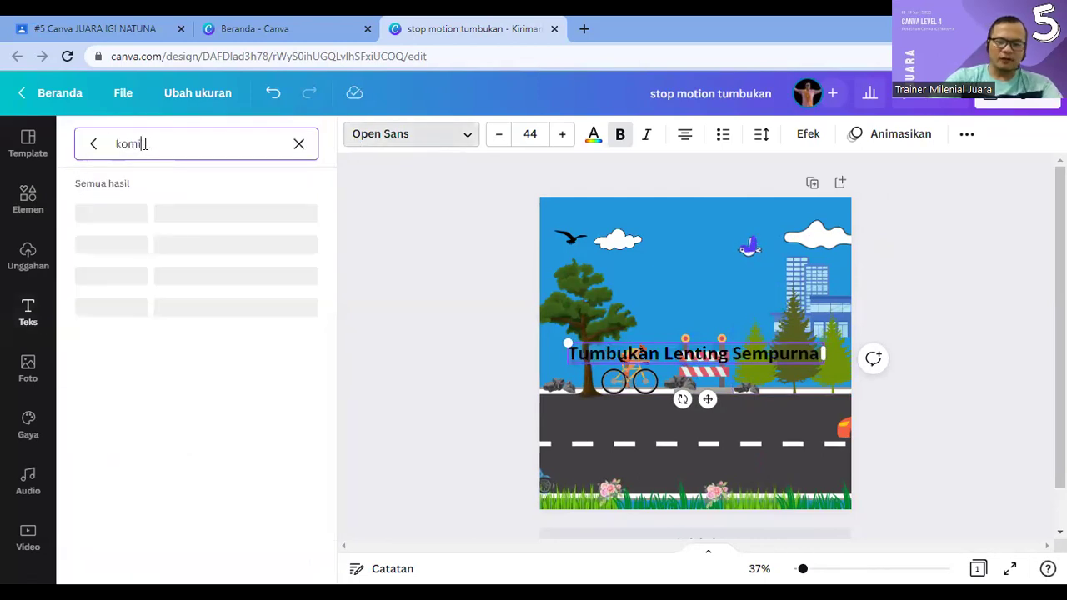
pyautogui.write('k')
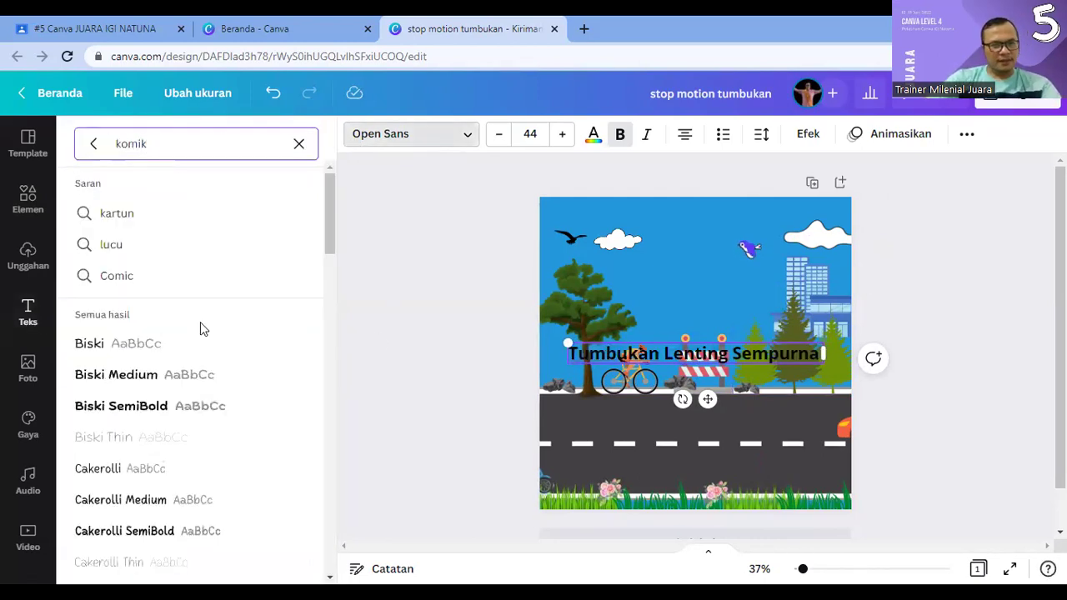
pyautogui.click(116, 407)
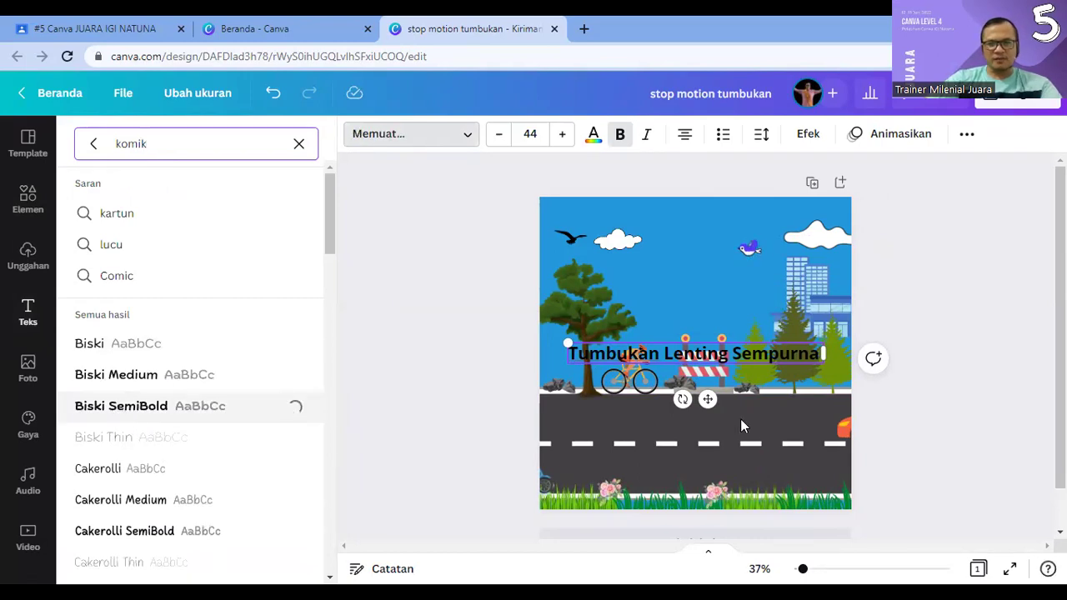
# Step: Set the title's font size to 32 and move it to the upper edge of the page, above the clouds
pyautogui.click(528, 135)
pyautogui.write('11')
pyautogui.press('Return')
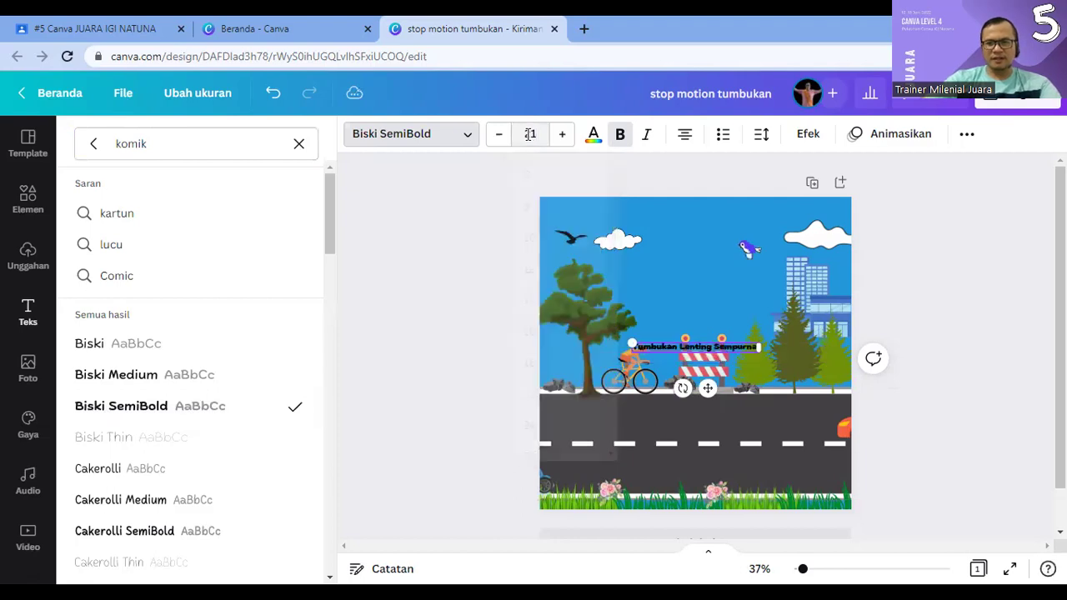
pyautogui.click(561, 134)
pyautogui.click(561, 134)
pyautogui.click(561, 134)
pyautogui.click(561, 134)
pyautogui.click(561, 134)
pyautogui.click(561, 134)
pyautogui.click(561, 134)
pyautogui.click(561, 134)
pyautogui.click(561, 134)
pyautogui.moveTo(706, 260)
pyautogui.mouseDown()
pyautogui.moveTo(707, 245)
pyautogui.moveTo(718, 262)
pyautogui.mouseUp()
pyautogui.click(993, 345)
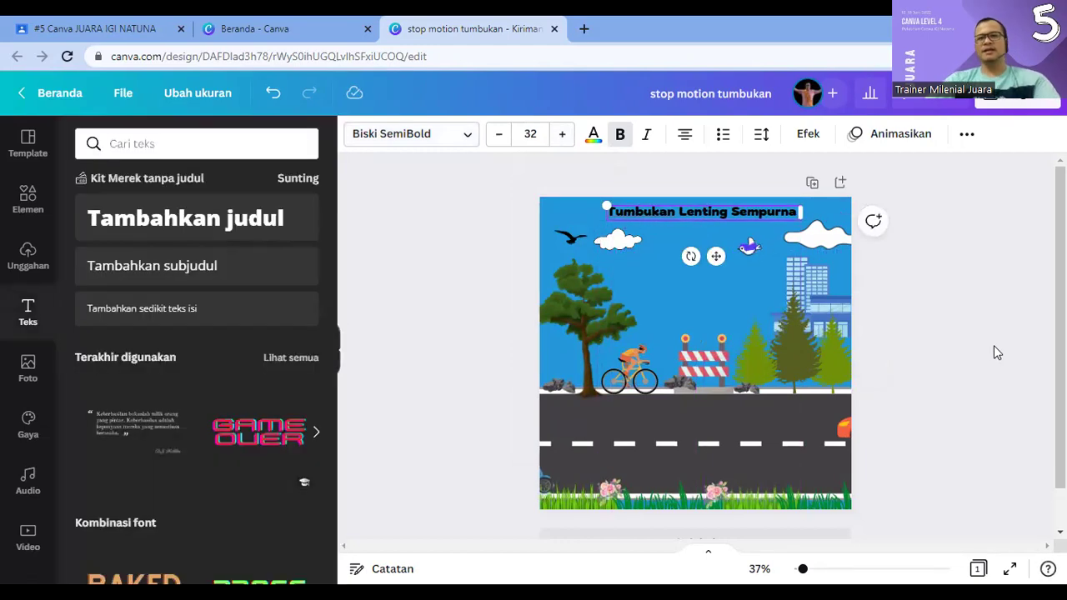
pyautogui.click(746, 218)
pyautogui.click(929, 340)
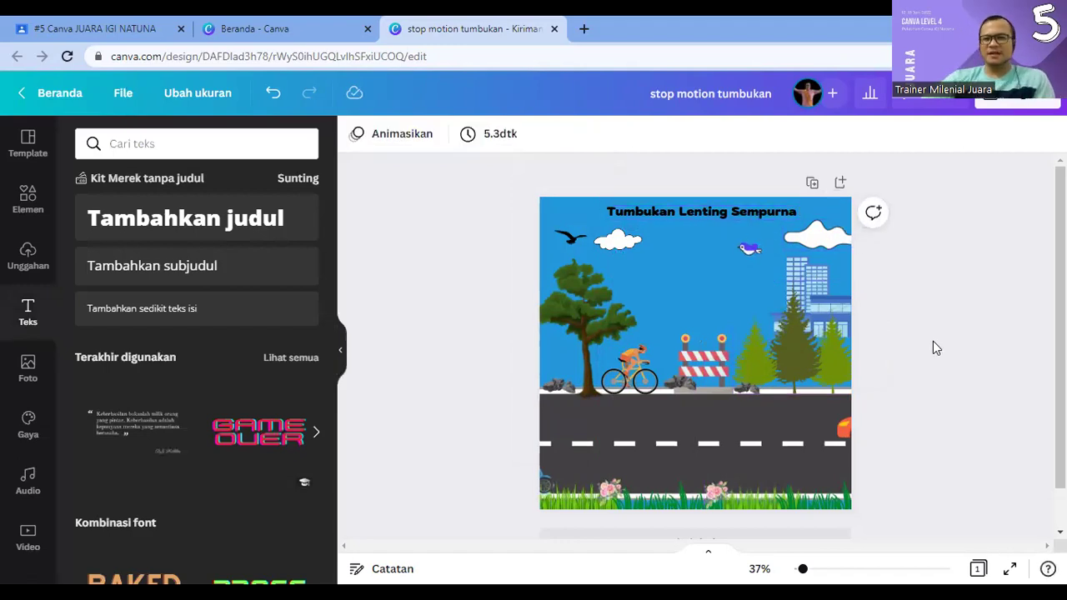
# Step: Duplicate the finished scene page as the second frame of the stop motion
pyautogui.scroll(-2, 920, 350)
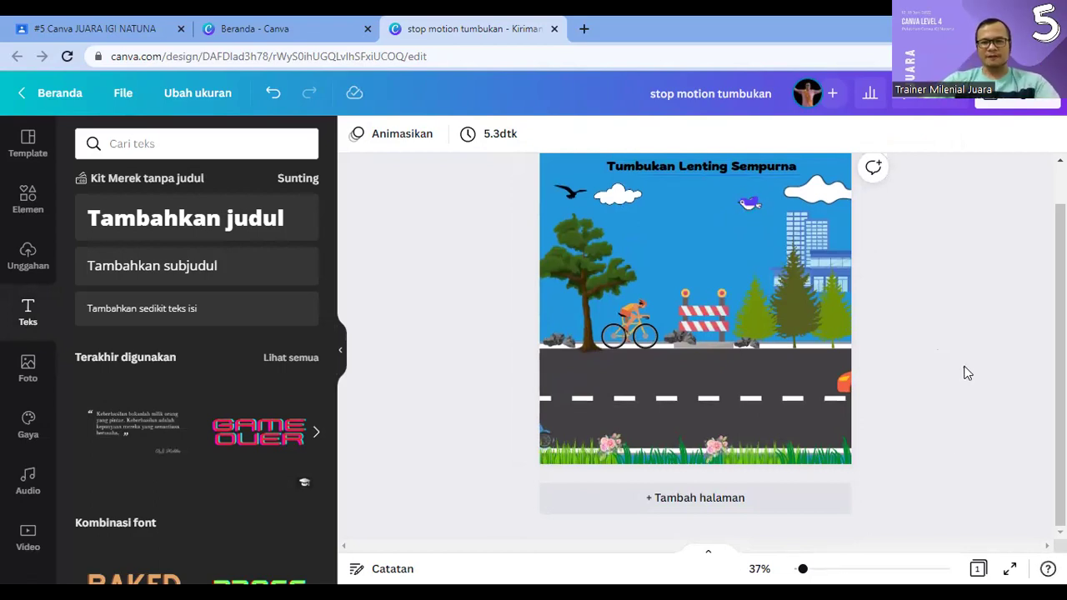
pyautogui.scroll(1, 883, 331)
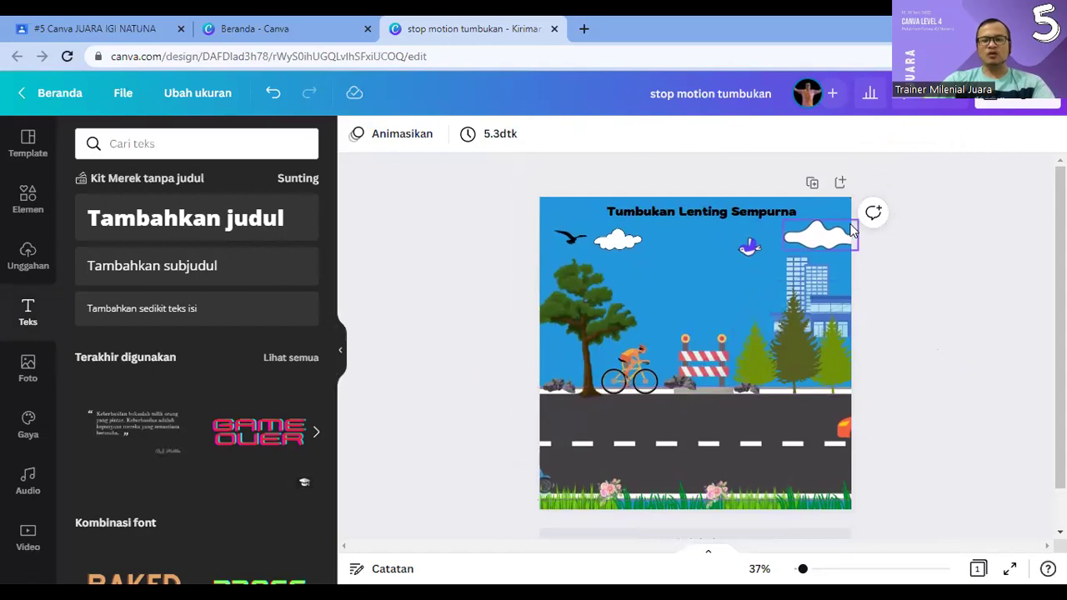
pyautogui.click(813, 184)
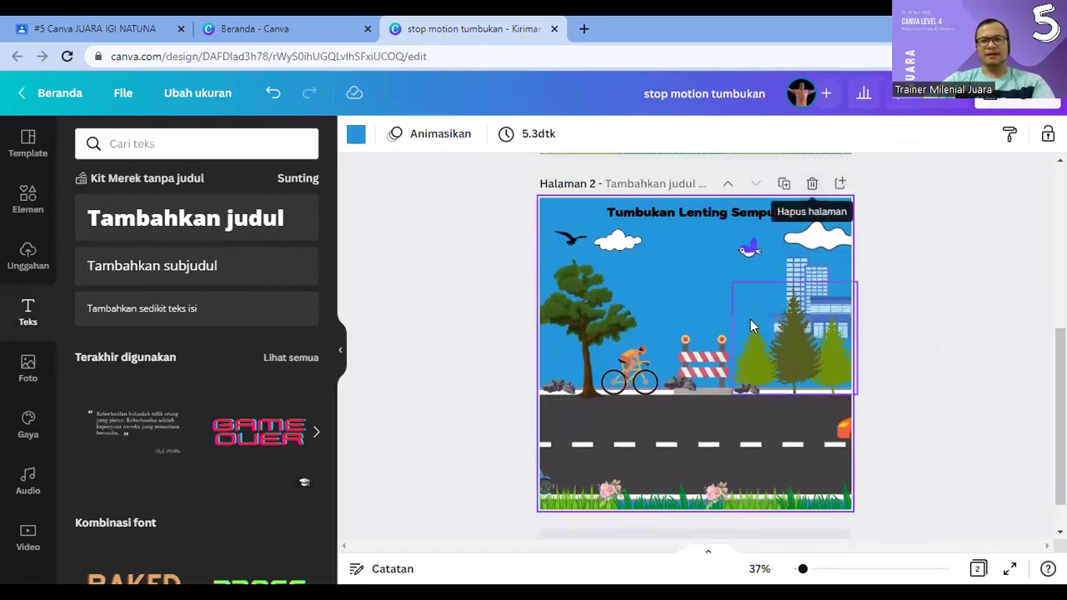
# Step: On page 2, shift the orange car slightly left and the blue scooter slightly right, further into the scene
pyautogui.scroll(1, 750, 324)
pyautogui.scroll(1, 750, 325)
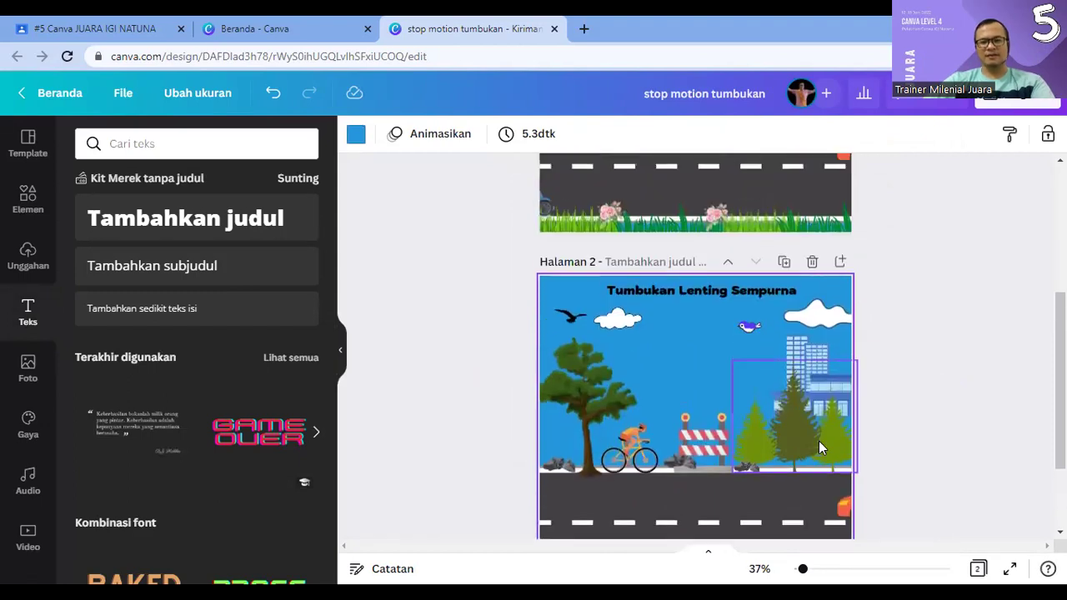
pyautogui.scroll(-2, 819, 441)
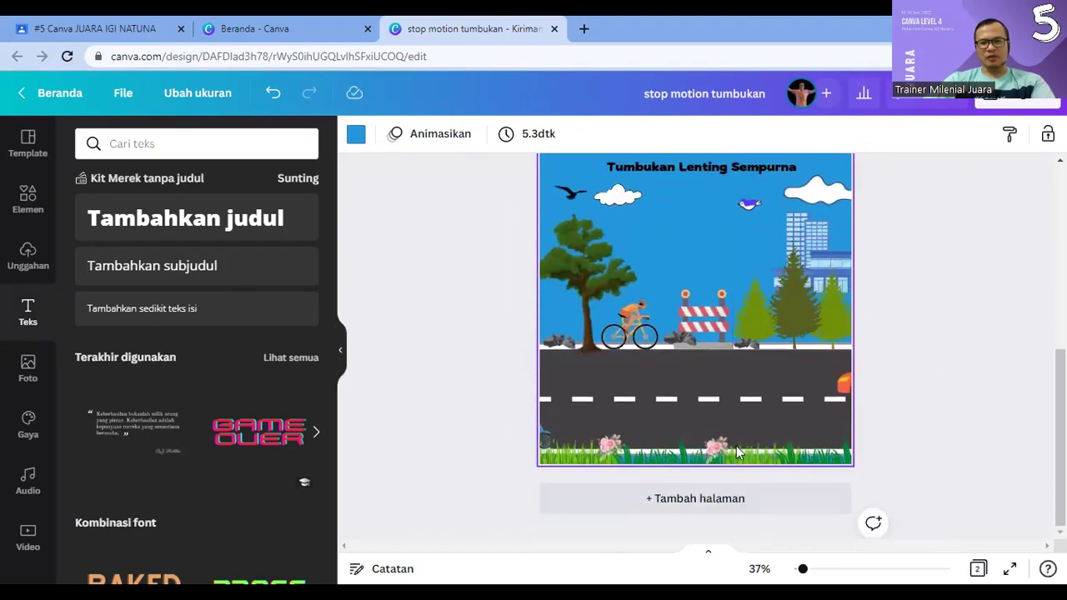
pyautogui.click(844, 386)
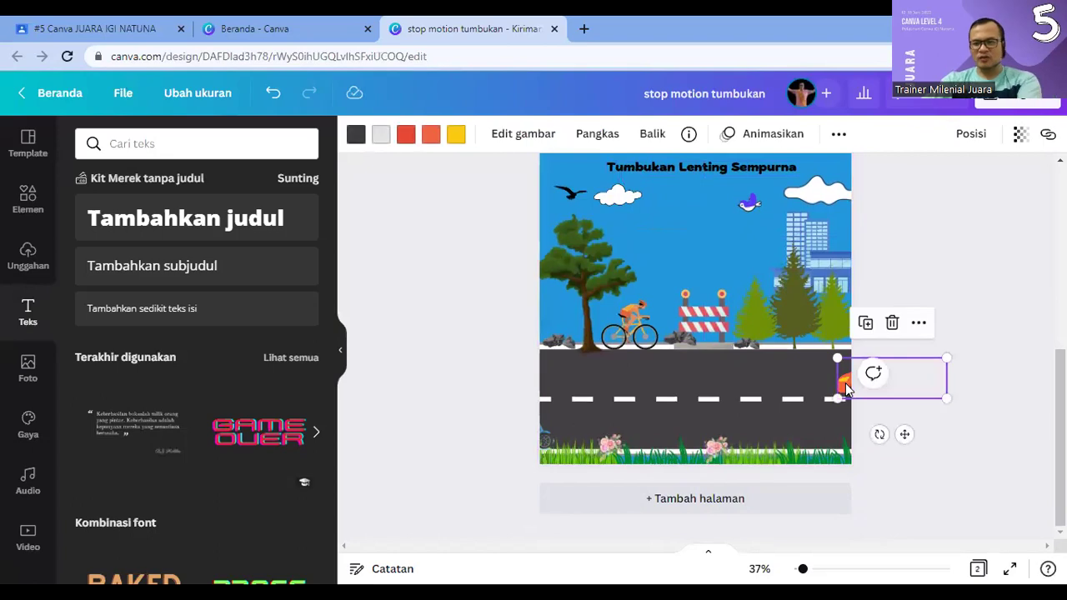
pyautogui.moveTo(844, 386); pyautogui.dragTo(840, 386)
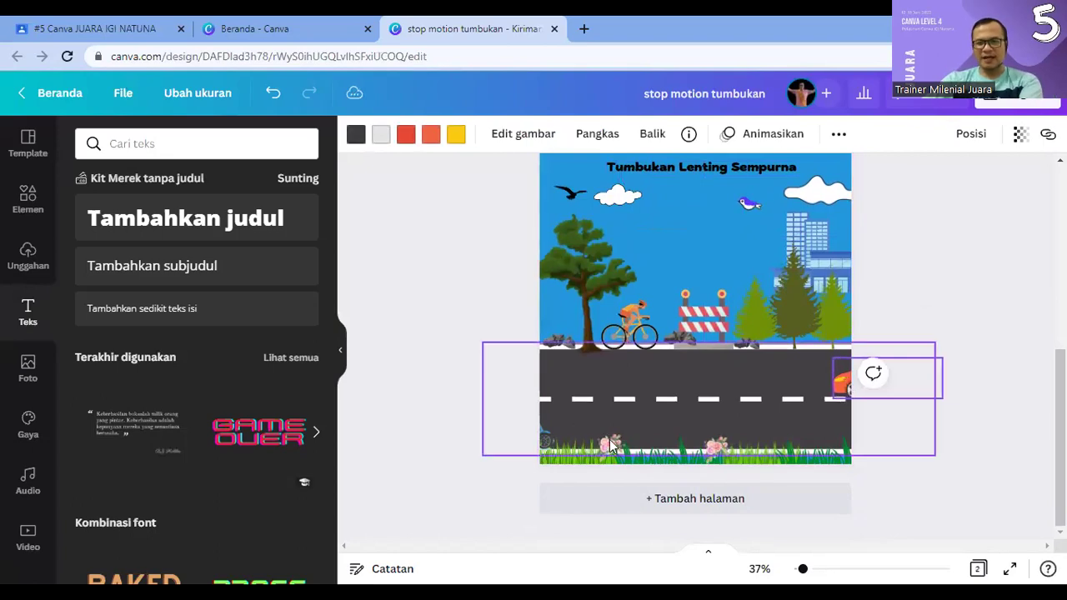
pyautogui.moveTo(550, 433); pyautogui.dragTo(547, 428)
# Step: On page 2, shift the blue bird slightly left and the black bird and the cyclist slightly right
pyautogui.click(749, 203)
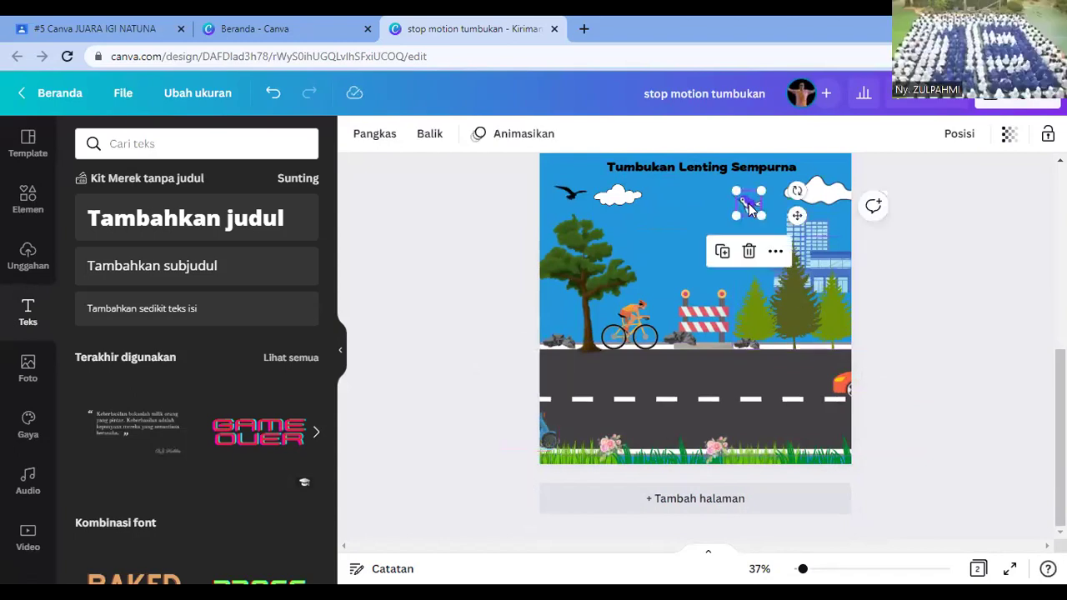
pyautogui.click(571, 200)
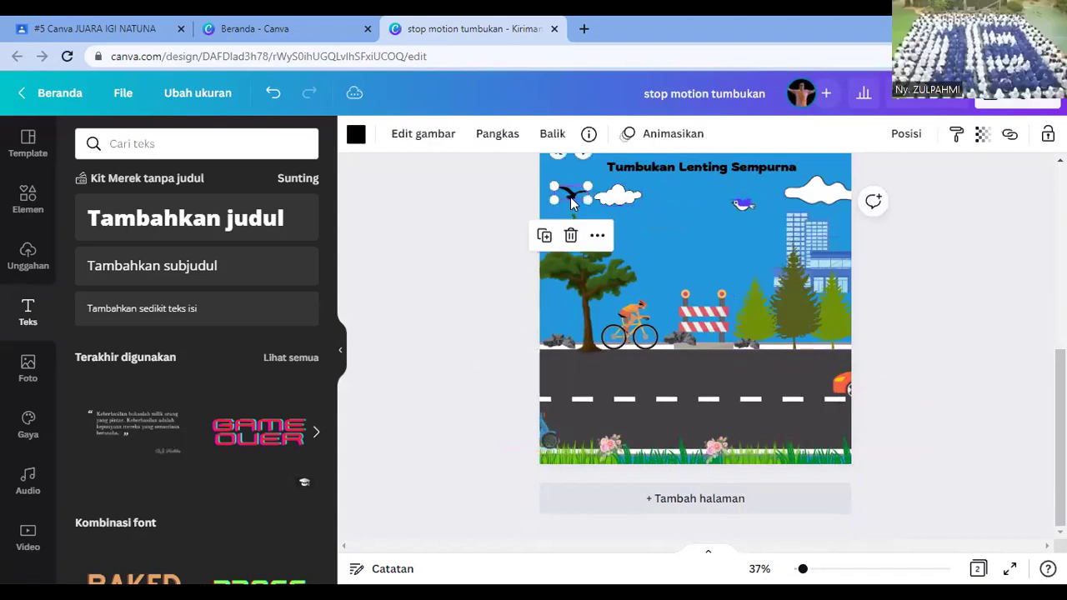
pyautogui.click(638, 331)
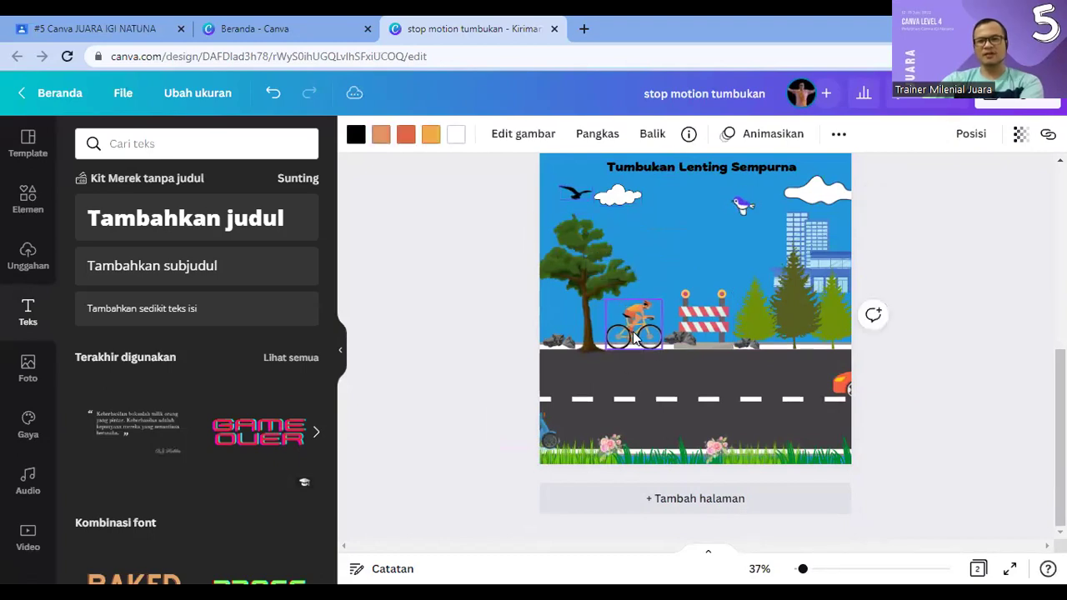
# Step: Duplicate page 2 and, on the new page 3, move the orange car slightly left and the scooter slightly right
pyautogui.hotkey('ctrl', 'd')
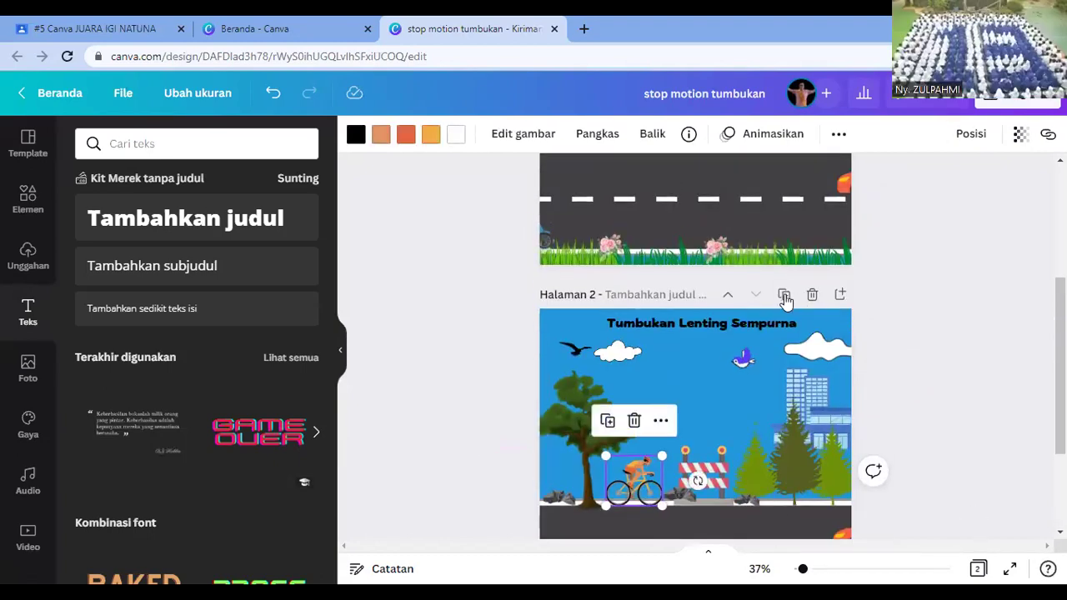
pyautogui.click(783, 296)
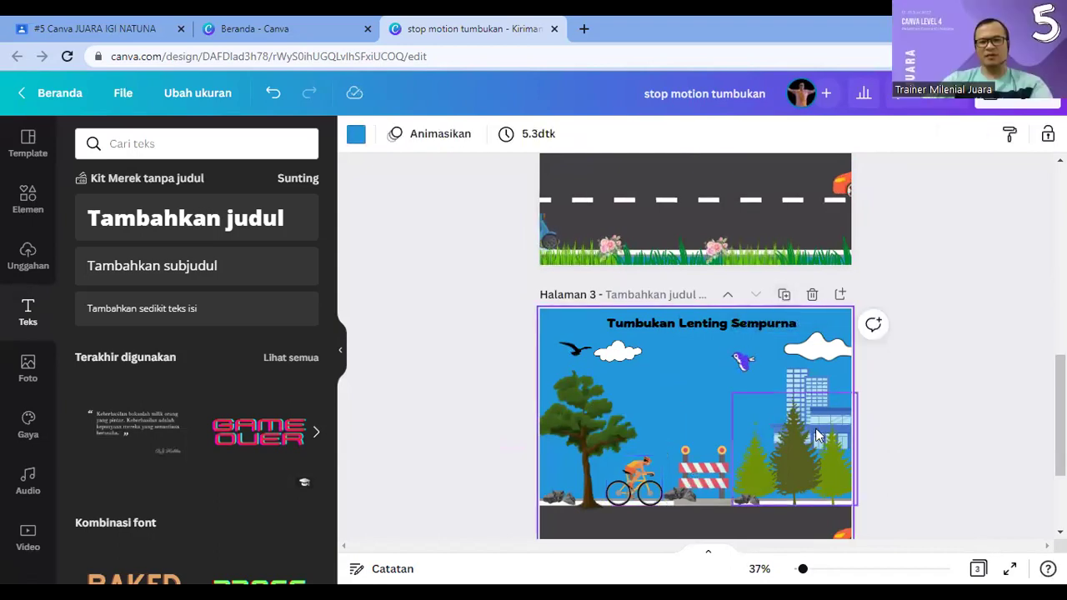
pyautogui.scroll(-3, 817, 435)
pyautogui.click(842, 383)
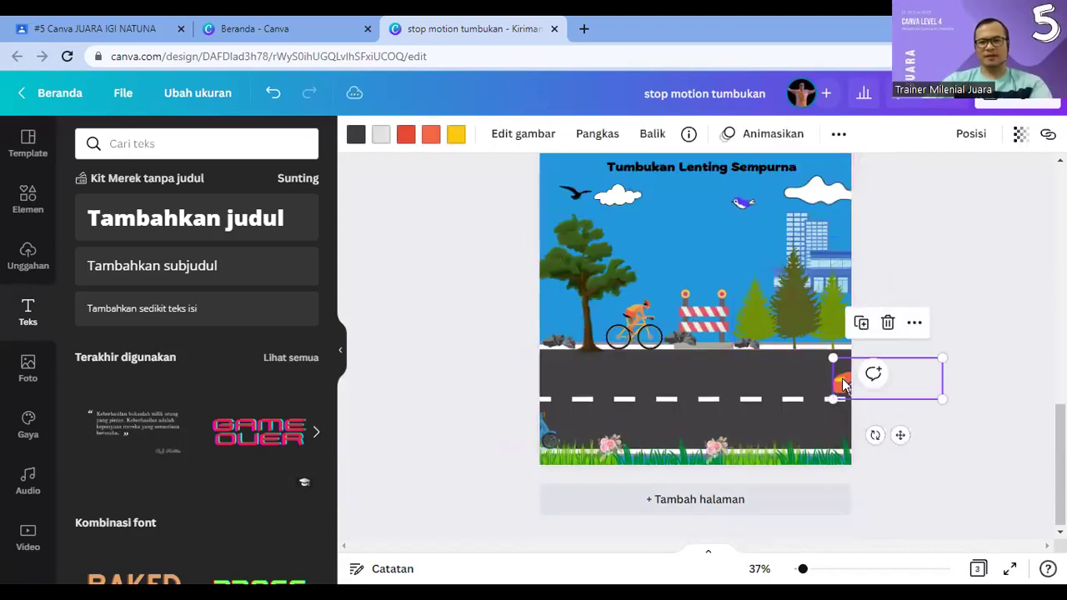
pyautogui.keyDown('shift'); pyautogui.click(555, 427); pyautogui.keyUp('shift')
pyautogui.click(550, 422)
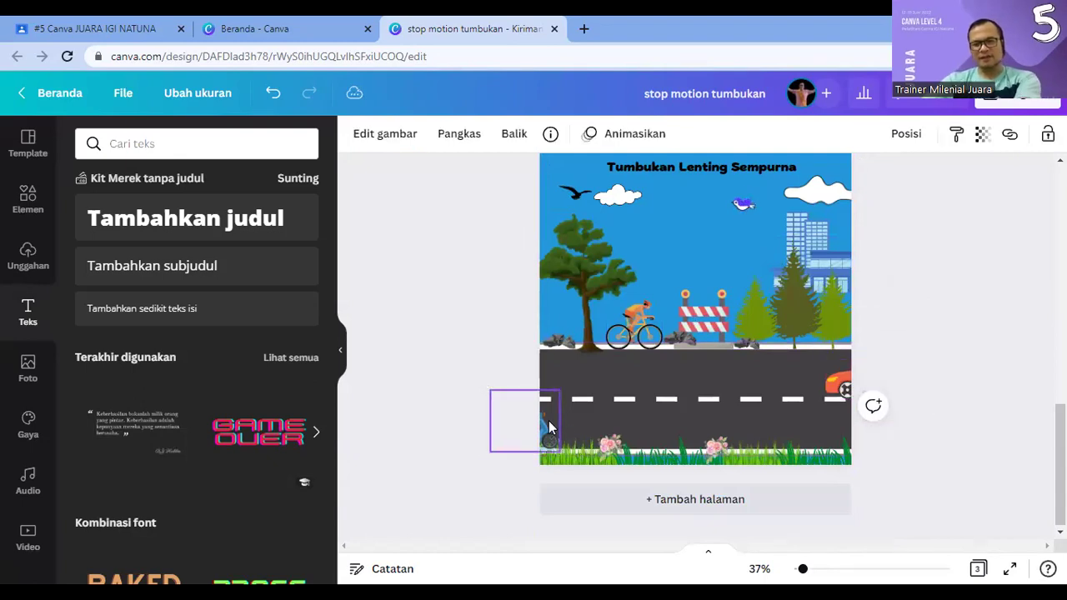
# Step: On page 3, move the cyclist and the black bird slightly right and the blue bird slightly left
pyautogui.click(645, 333)
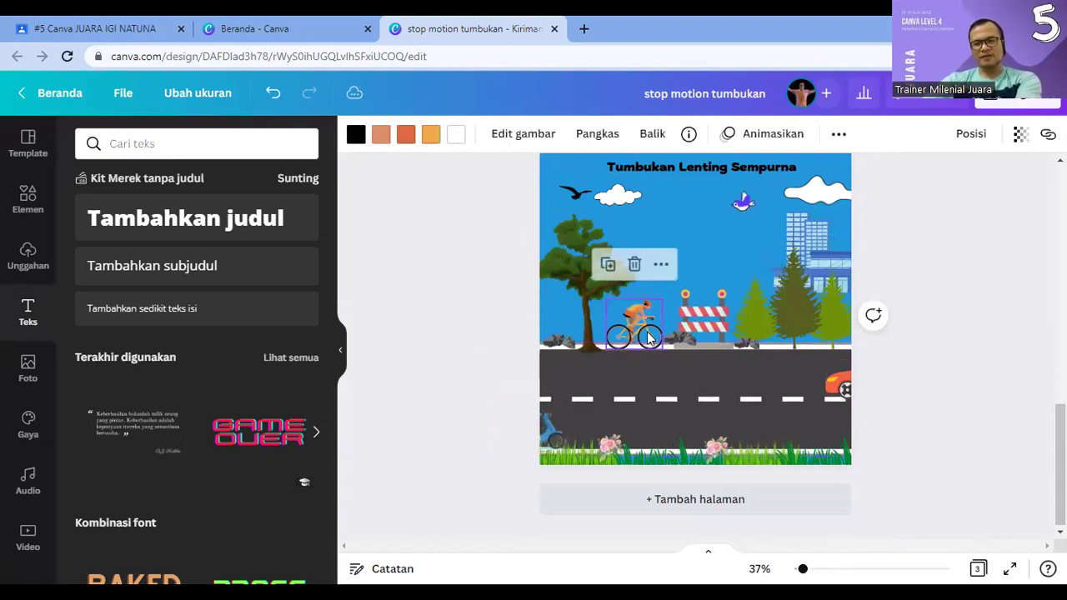
pyautogui.click(739, 203)
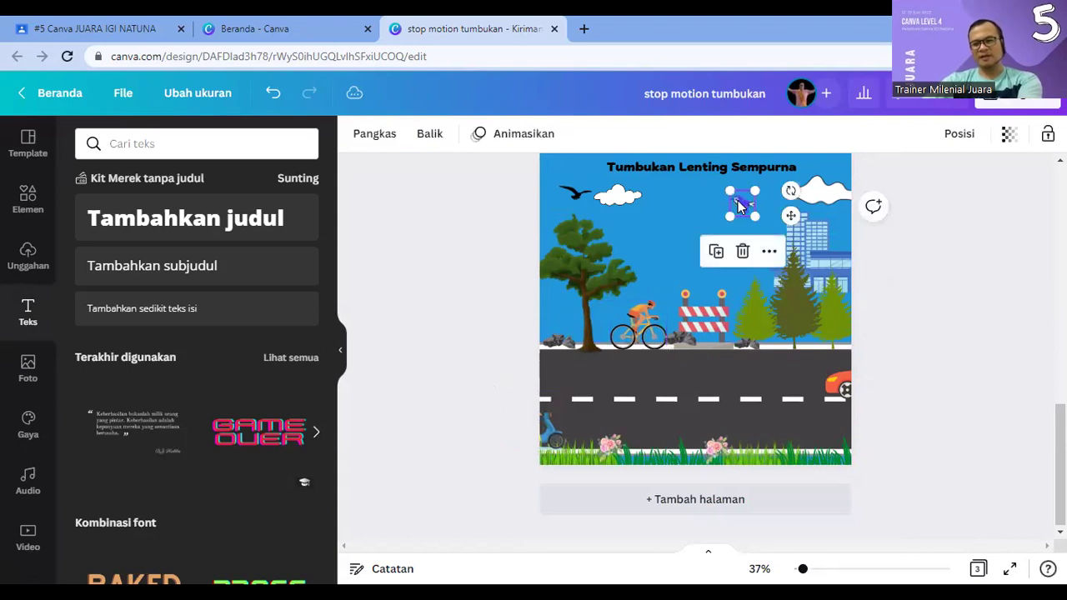
pyautogui.click(575, 196)
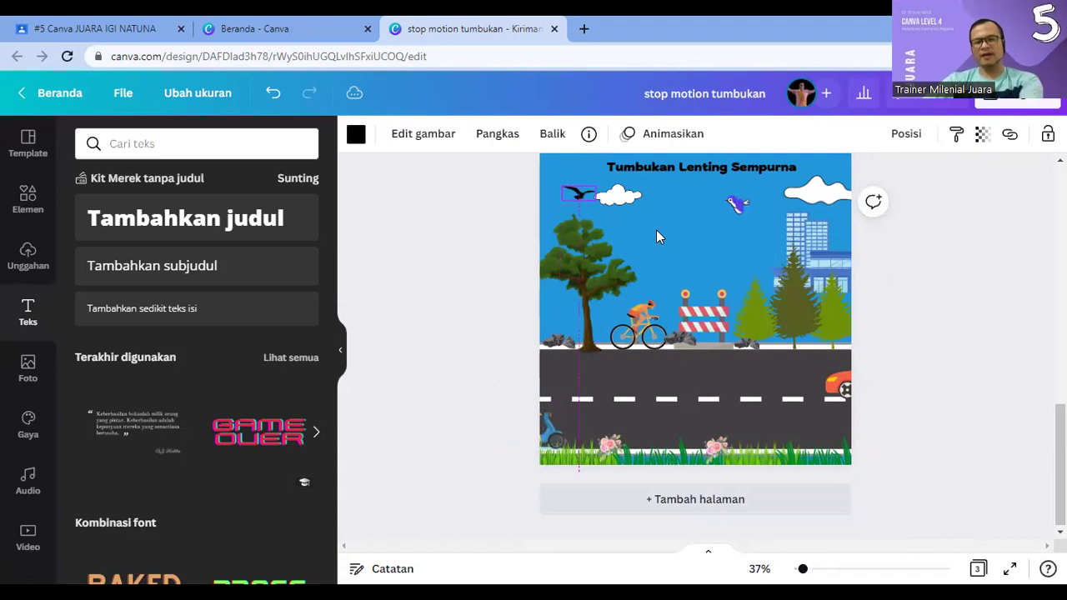
pyautogui.scroll(3, 670, 226)
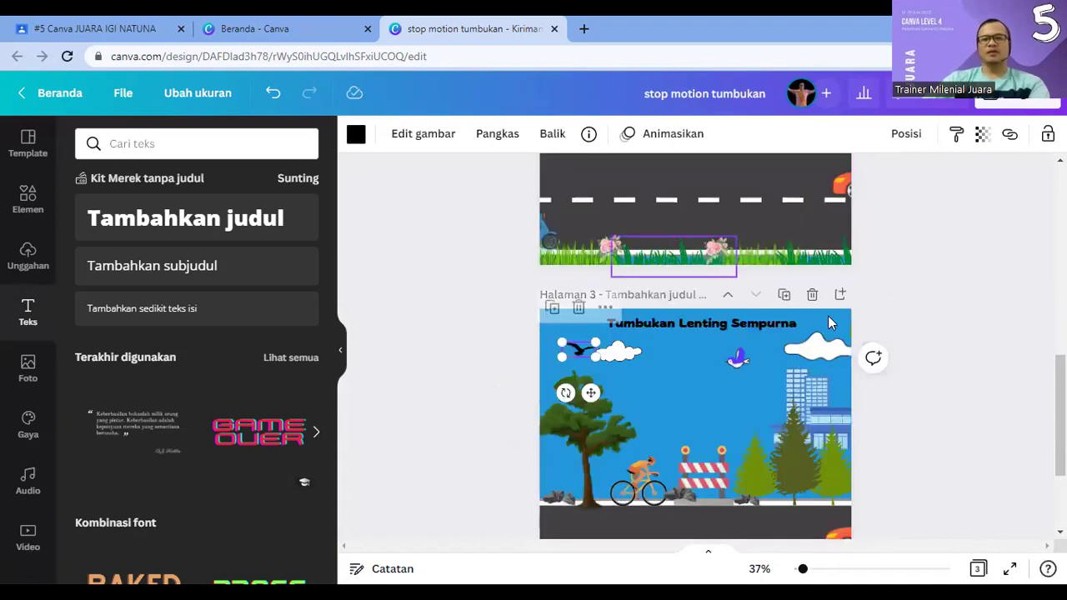
# Step: Duplicate page 3 and, on the new page 4, shift the orange car slightly left and the scooter slightly right
pyautogui.click(783, 294)
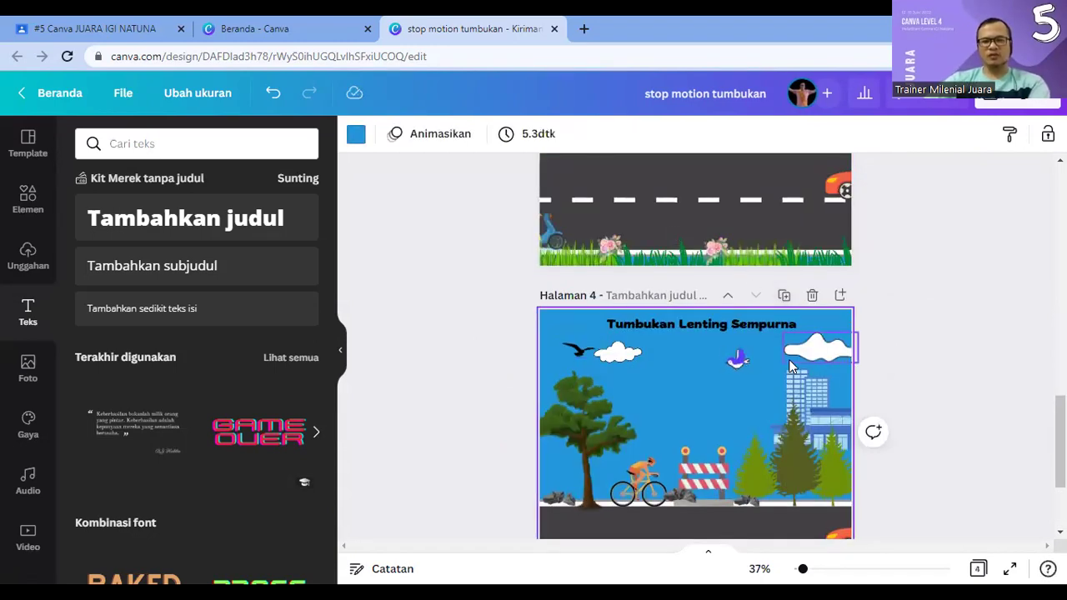
pyautogui.scroll(-2, 788, 359)
pyautogui.click(686, 248)
pyautogui.click(981, 395)
pyautogui.click(831, 464)
pyautogui.moveTo(833, 464); pyautogui.dragTo(827, 465)
pyautogui.click(549, 504)
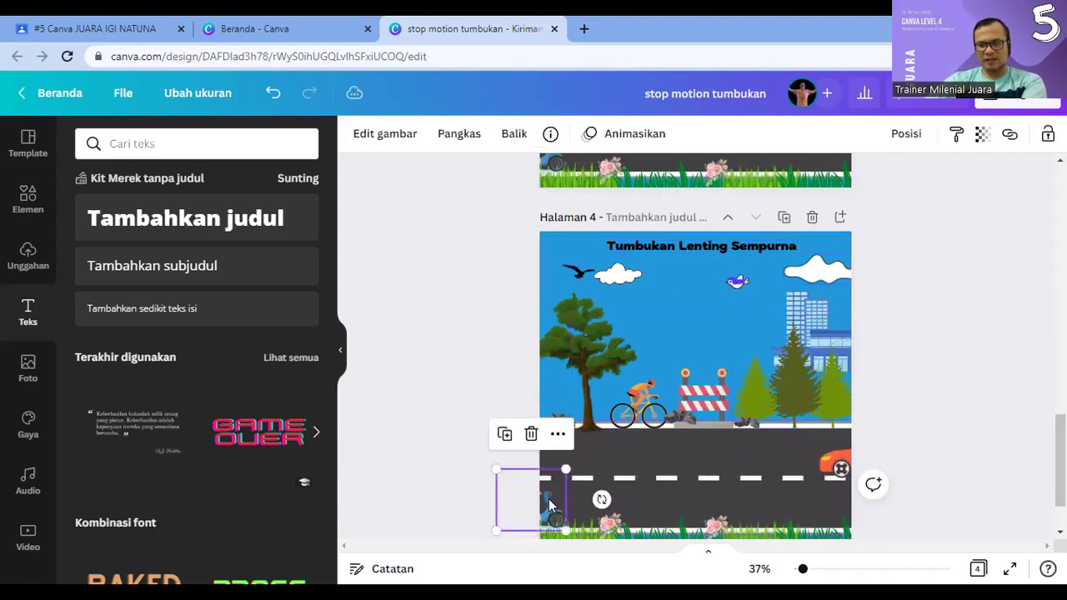
# Step: On page 4, shift the cyclist and the black bird slightly right and the blue bird slightly left
pyautogui.click(637, 408)
pyautogui.click(738, 289)
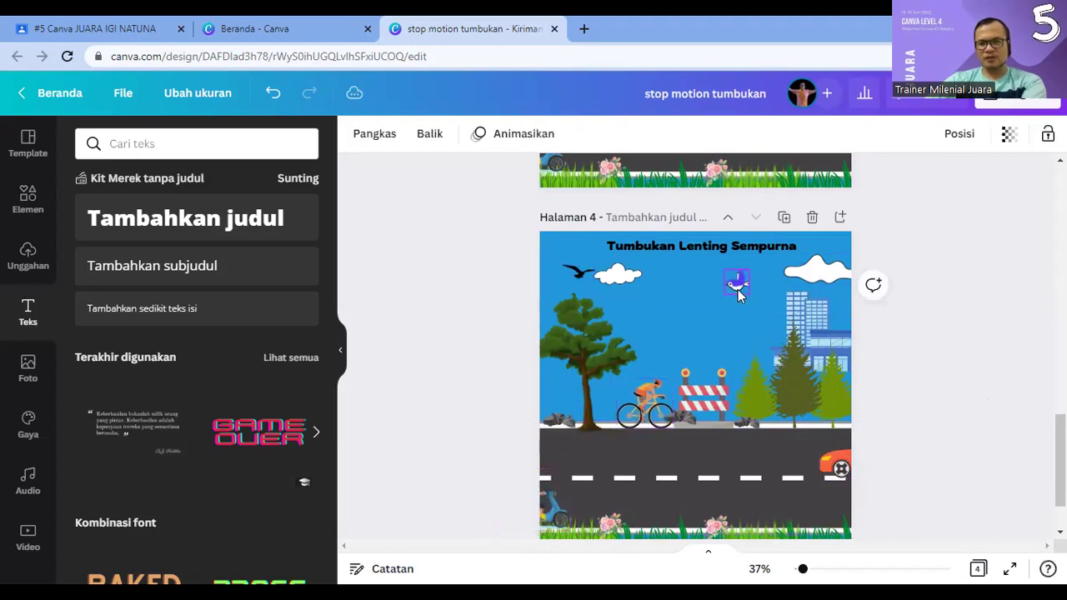
pyautogui.click(581, 275)
pyautogui.moveTo(581, 275); pyautogui.dragTo(590, 281)
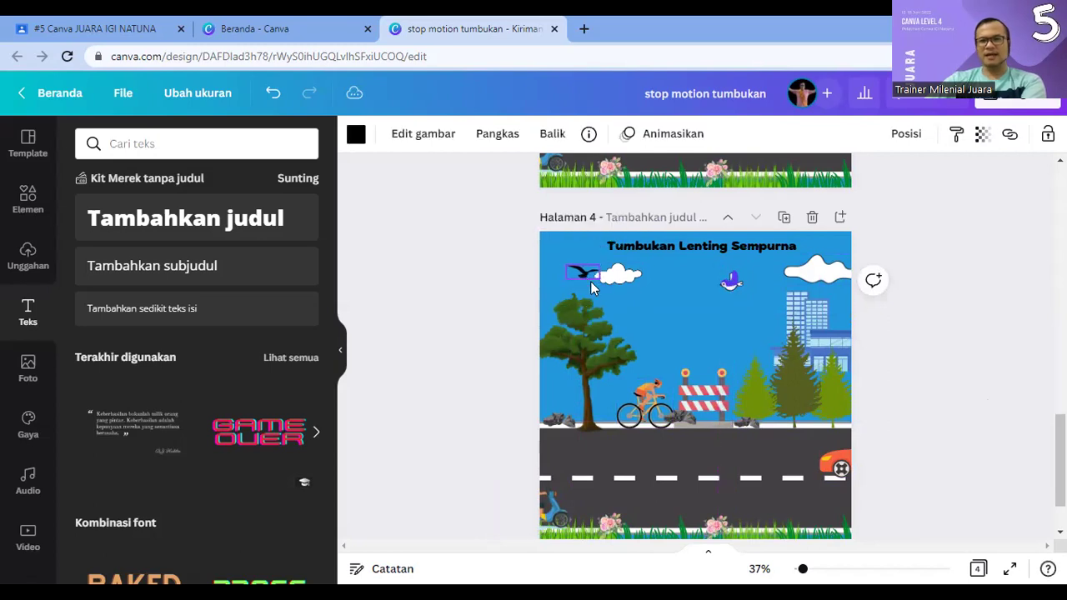
# Step: Duplicate page 4 and, on the new page 5, shift the orange car slightly left and the scooter slightly right
pyautogui.click(783, 219)
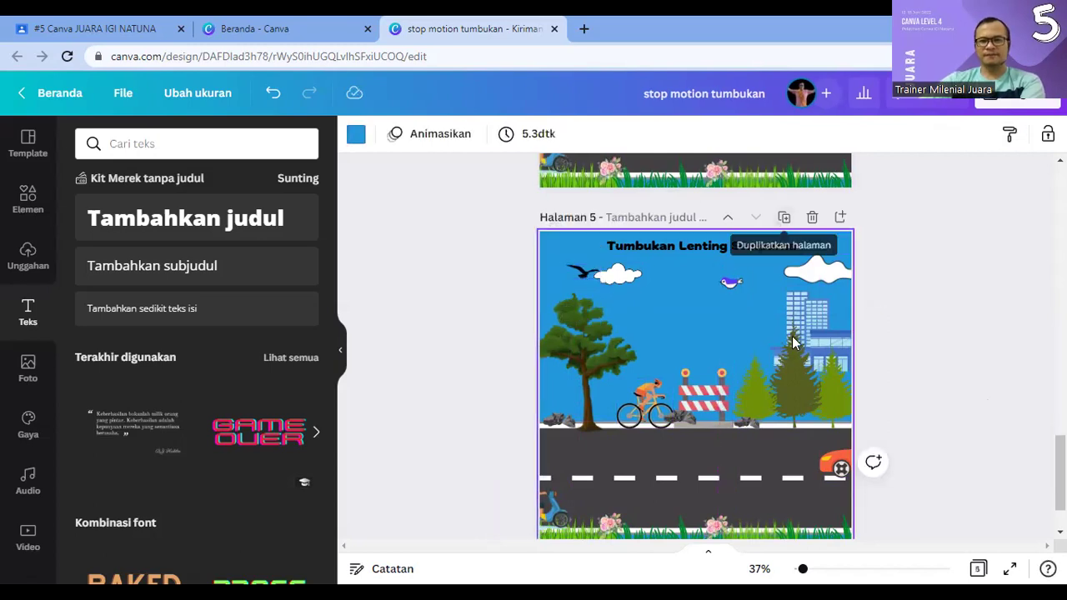
pyautogui.click(844, 472)
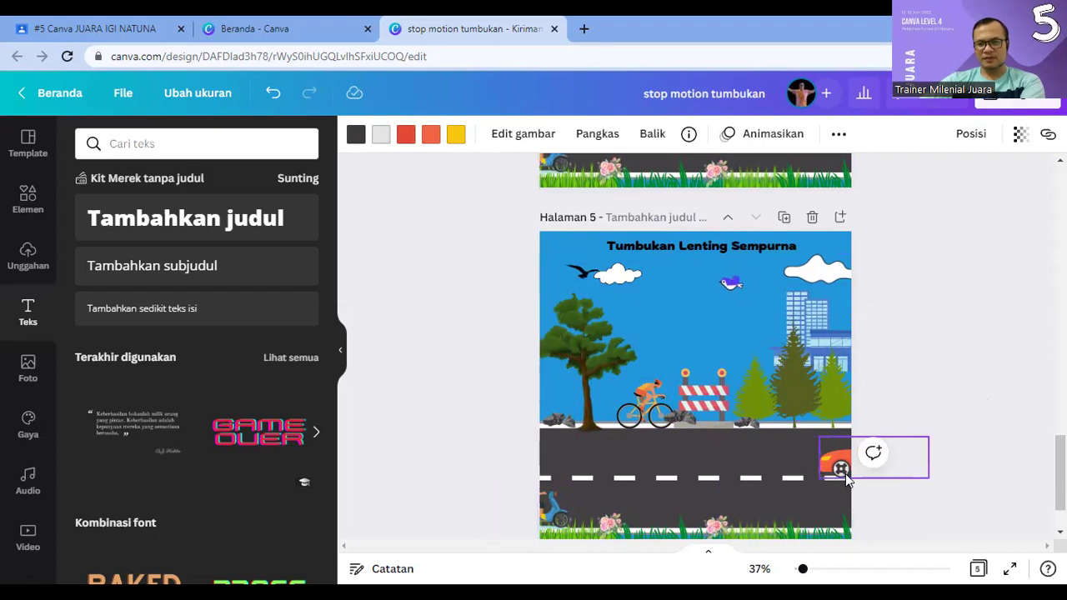
pyautogui.moveTo(845, 473); pyautogui.dragTo(838, 474)
pyautogui.click(550, 519)
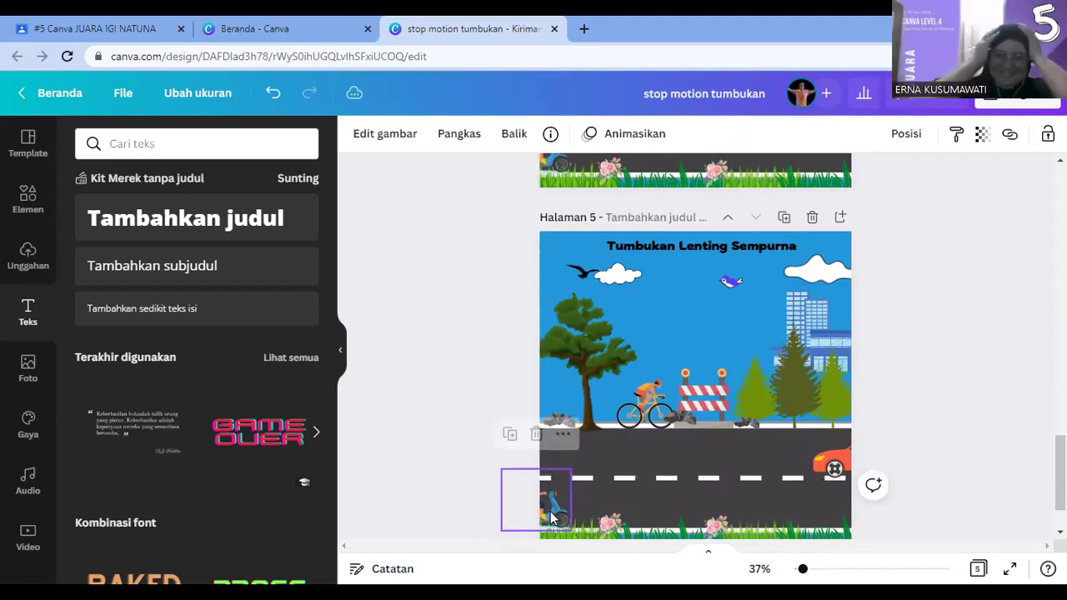
pyautogui.moveTo(551, 518); pyautogui.dragTo(551, 518)
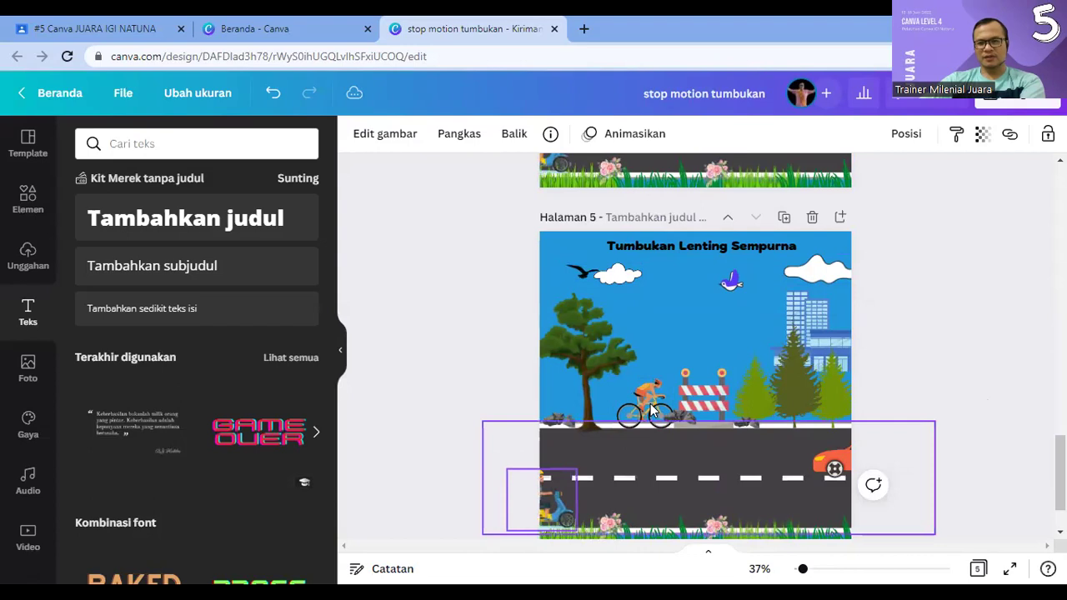
# Step: On page 5, shift the cyclist and the black bird slightly right and the blue bird slightly left
pyautogui.moveTo(650, 404); pyautogui.dragTo(655, 401)
pyautogui.click(727, 286)
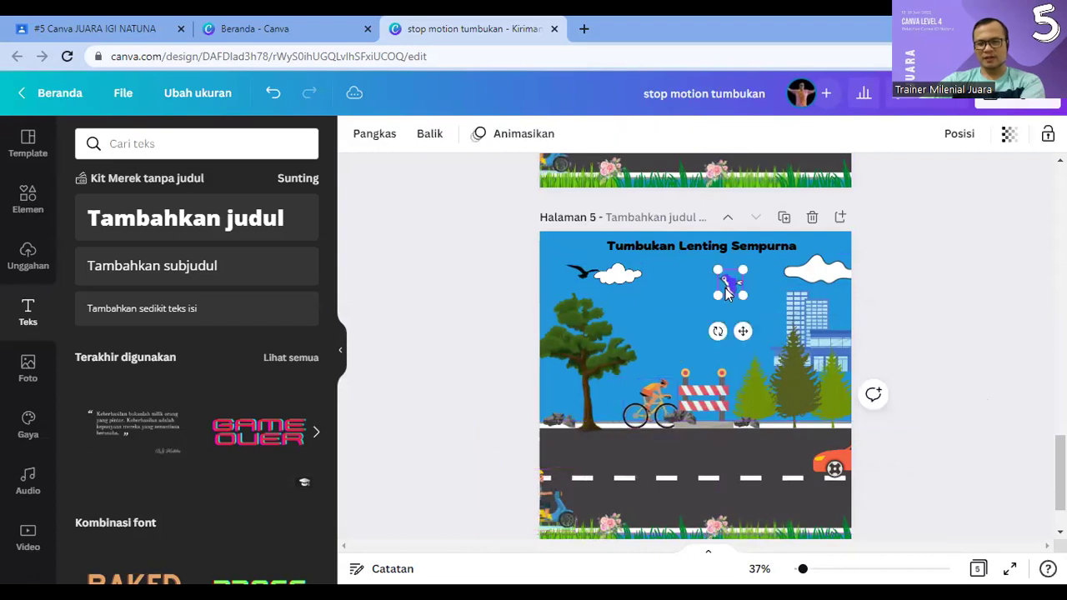
pyautogui.moveTo(726, 289); pyautogui.dragTo(725, 287)
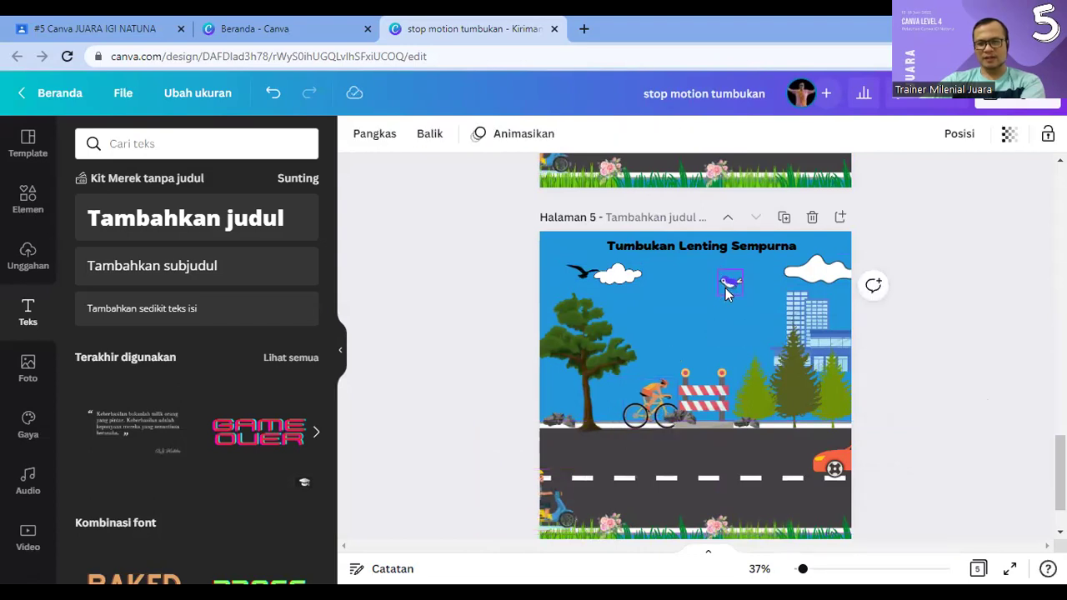
pyautogui.click(578, 274)
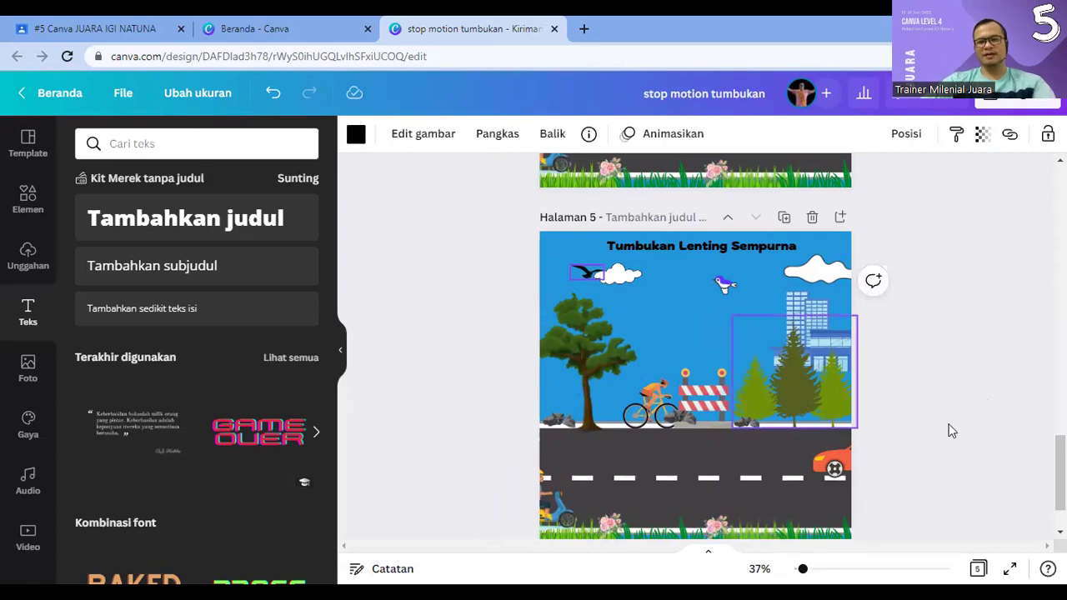
pyautogui.click(890, 524)
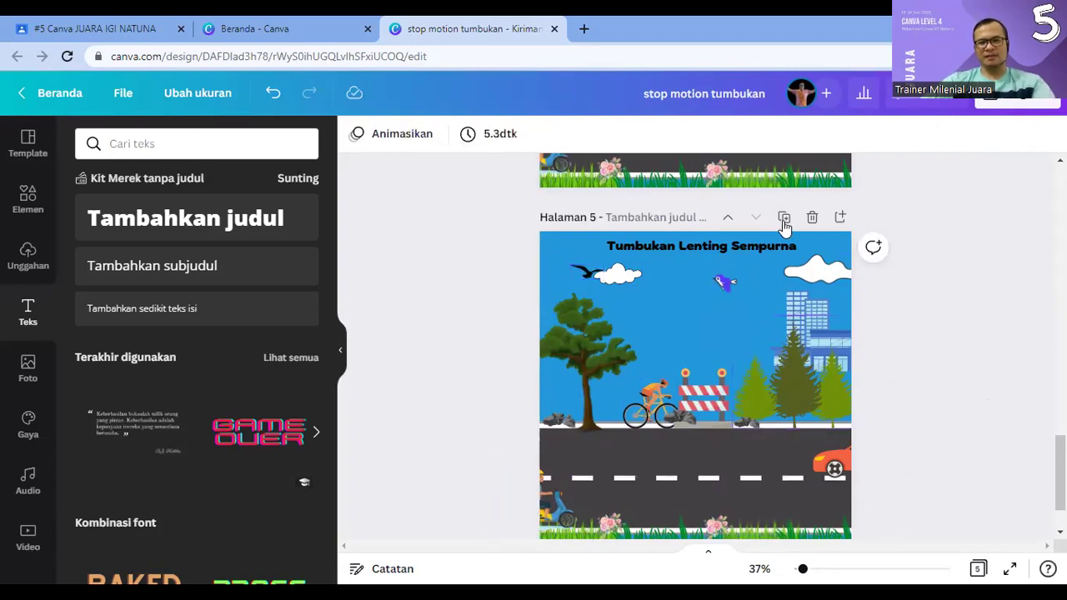
# Step: Duplicate page 5 and, on the new page 6, shift the orange car slightly left and the scooter slightly right
pyautogui.click(696, 301)
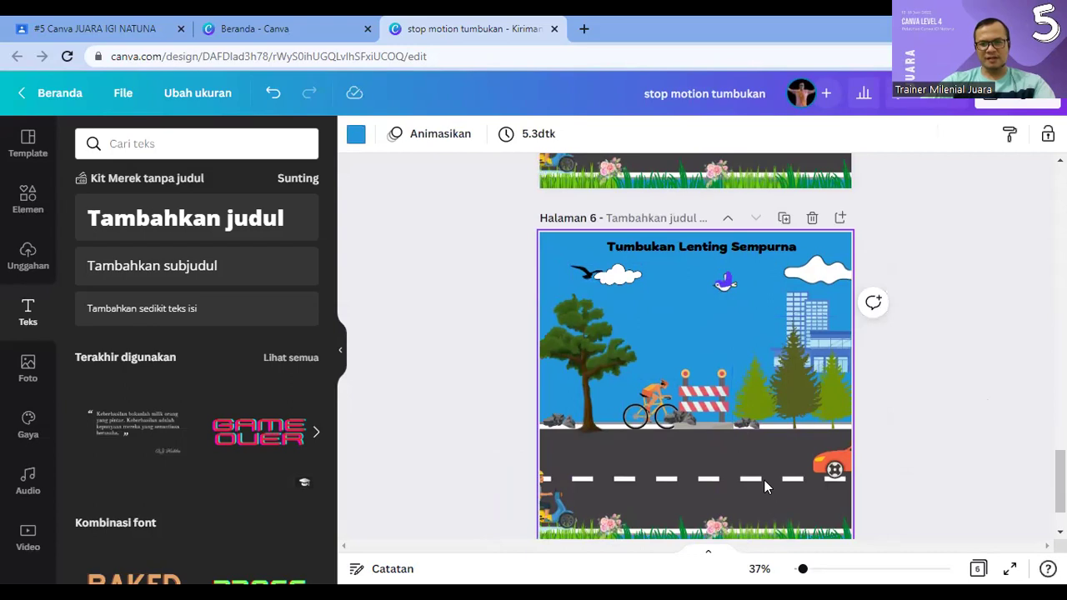
pyautogui.click(825, 471)
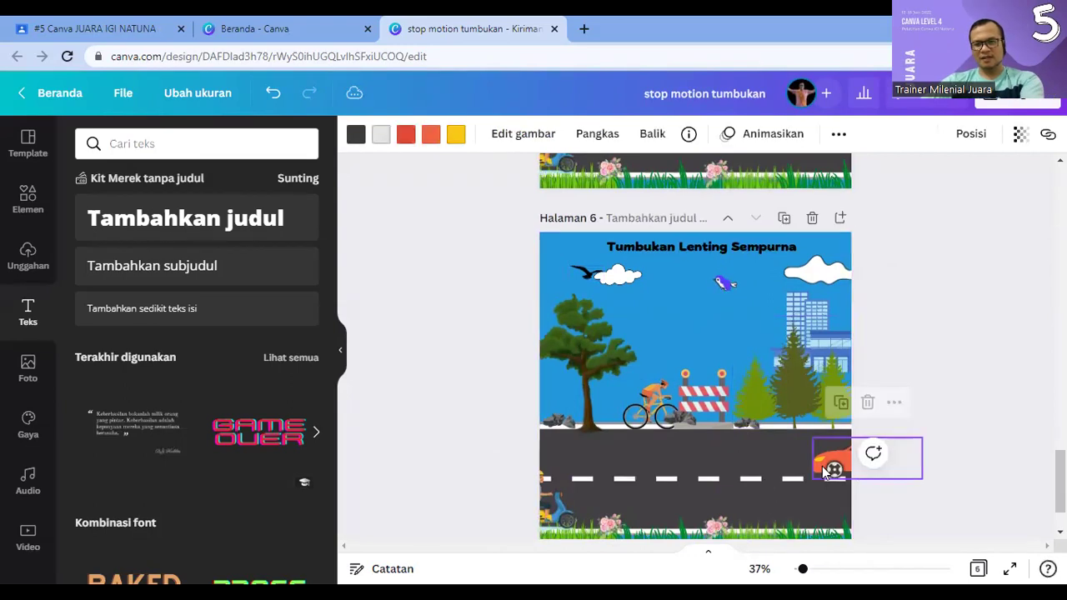
pyautogui.moveTo(824, 472); pyautogui.dragTo(816, 472)
pyautogui.click(559, 503)
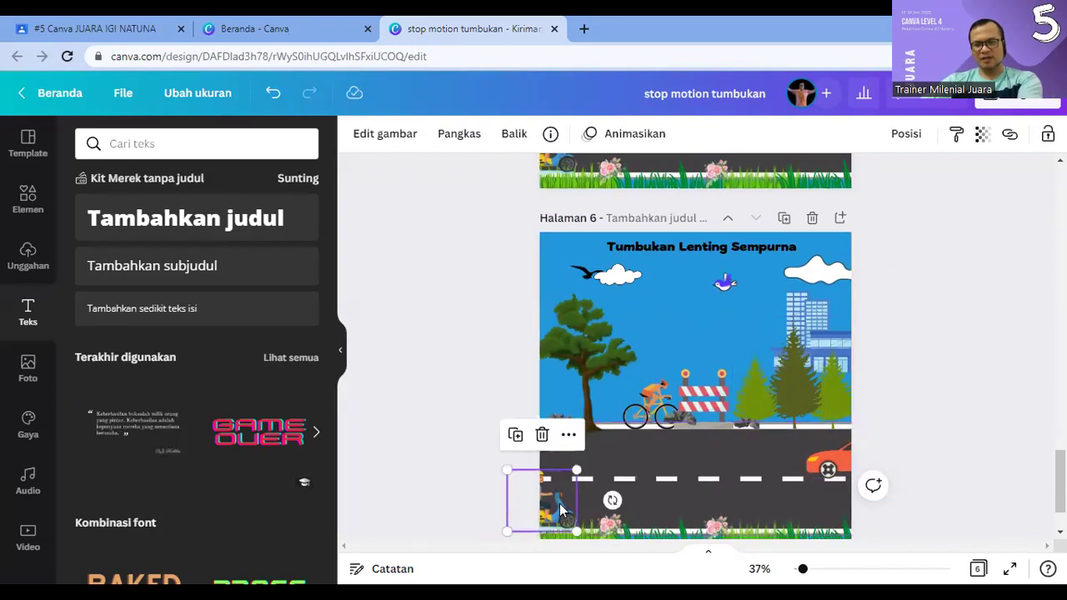
# Step: On page 6, shift the cyclist and the black bird slightly right and the blue bird slightly left
pyautogui.click(655, 411)
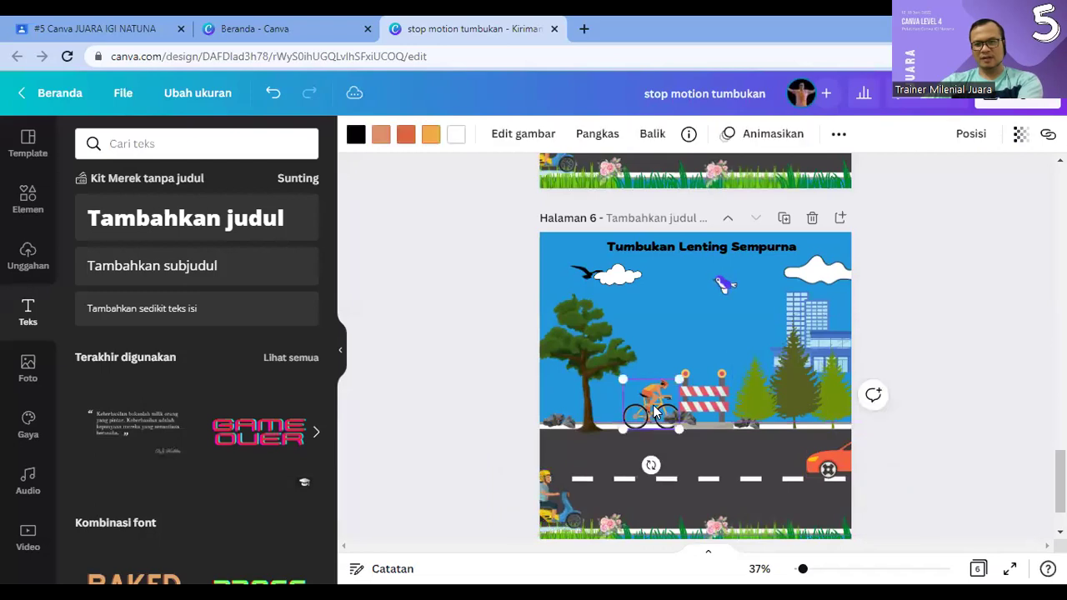
pyautogui.click(719, 280)
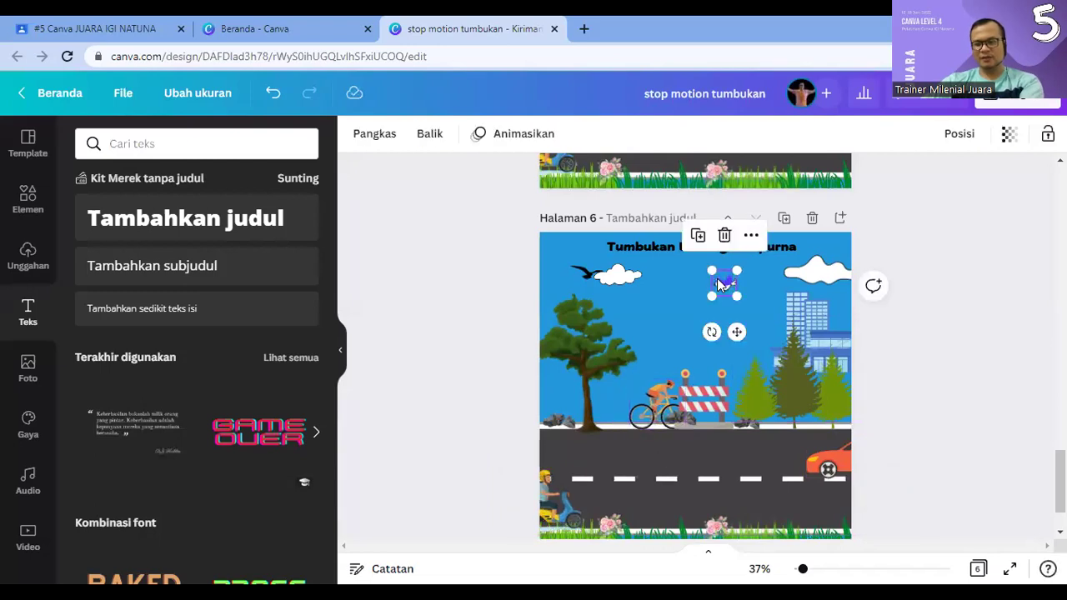
pyautogui.press('Escape')
pyautogui.click(584, 272)
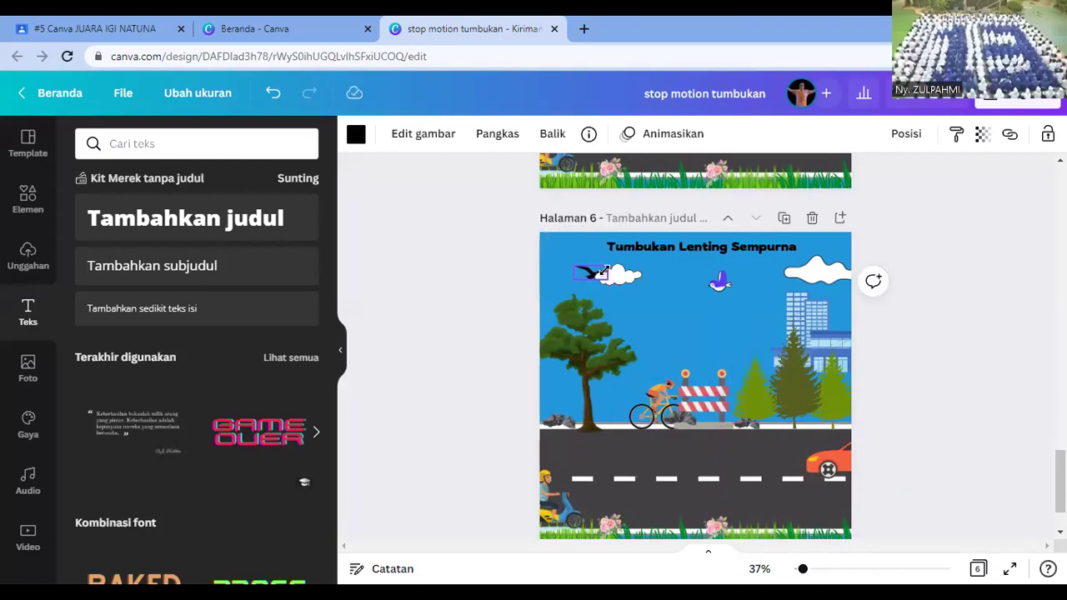
pyautogui.click(940, 405)
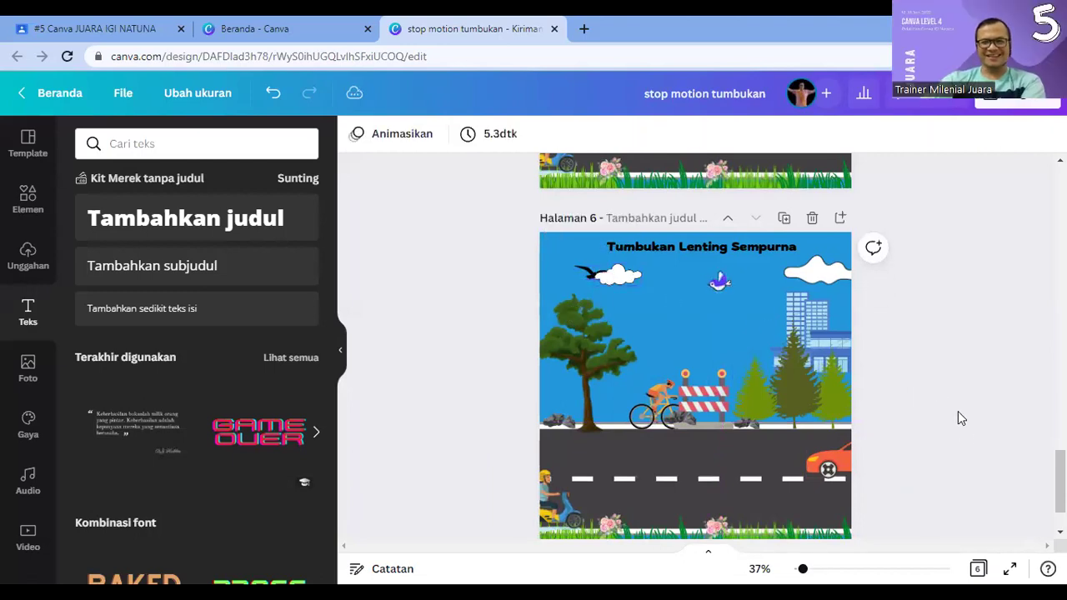
# Step: Duplicate page 6 and, on the new page 7, shift the scooter slightly right and the orange car slightly left
pyautogui.click(785, 219)
pyautogui.click(563, 497)
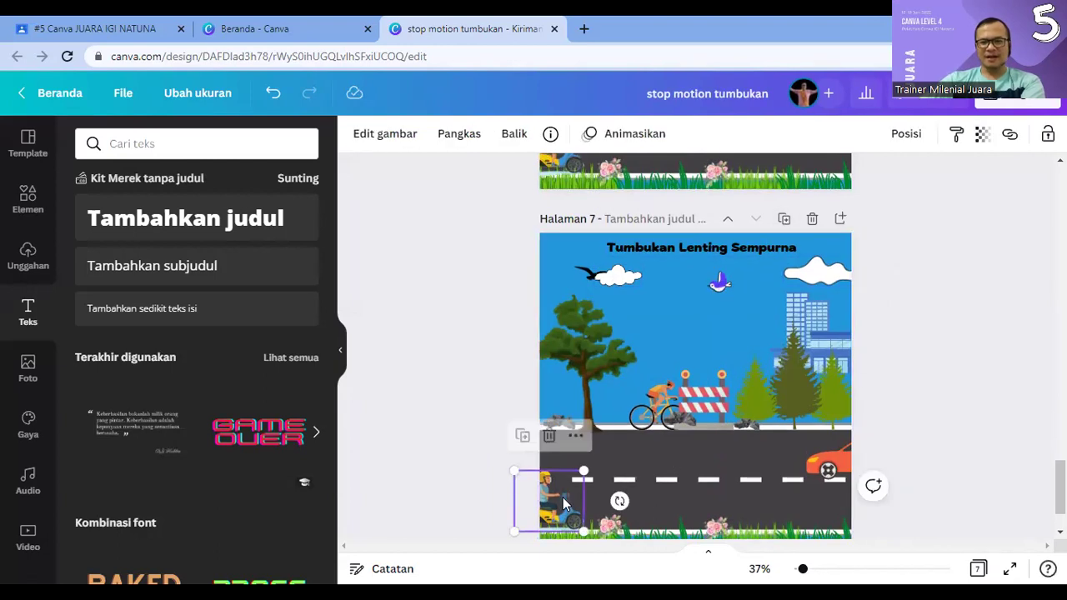
pyautogui.moveTo(563, 497); pyautogui.dragTo(586, 496)
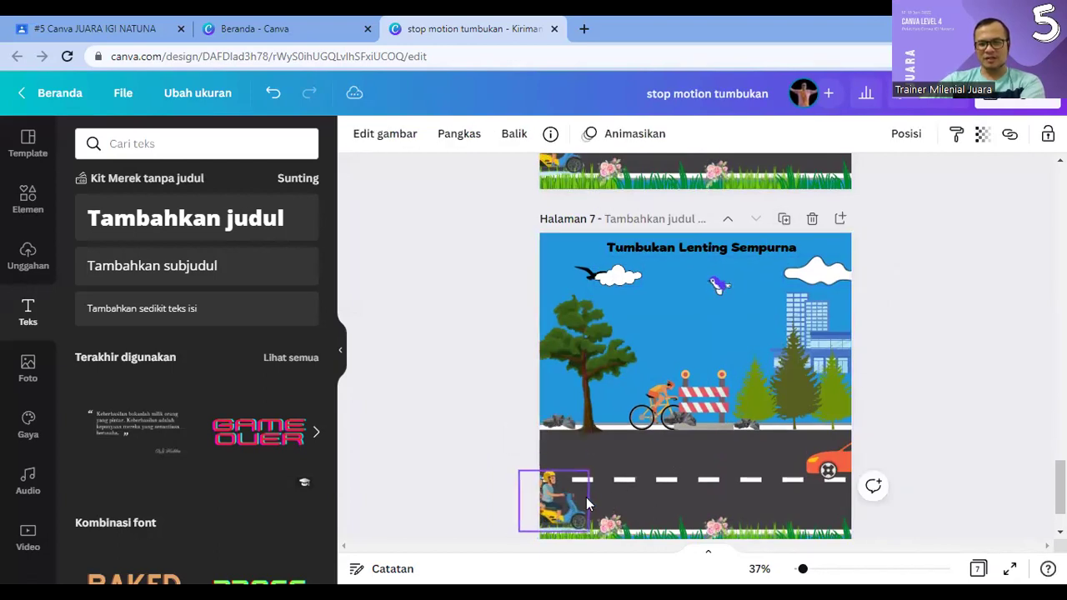
pyautogui.click(812, 455)
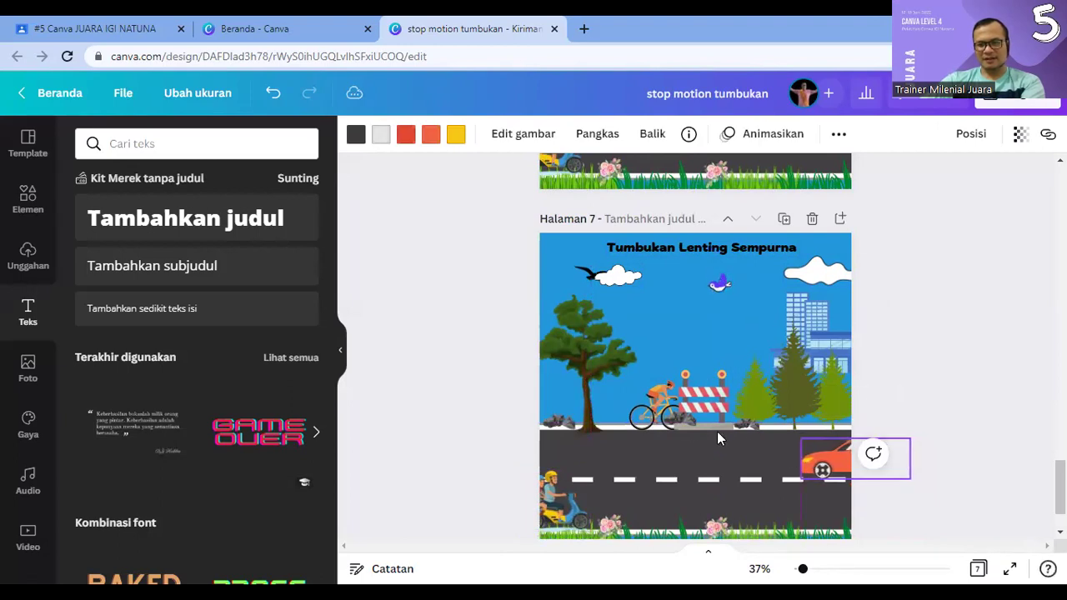
# Step: On page 7, shift the cyclist and the black bird slightly right and the blue bird slightly left
pyautogui.click(656, 398)
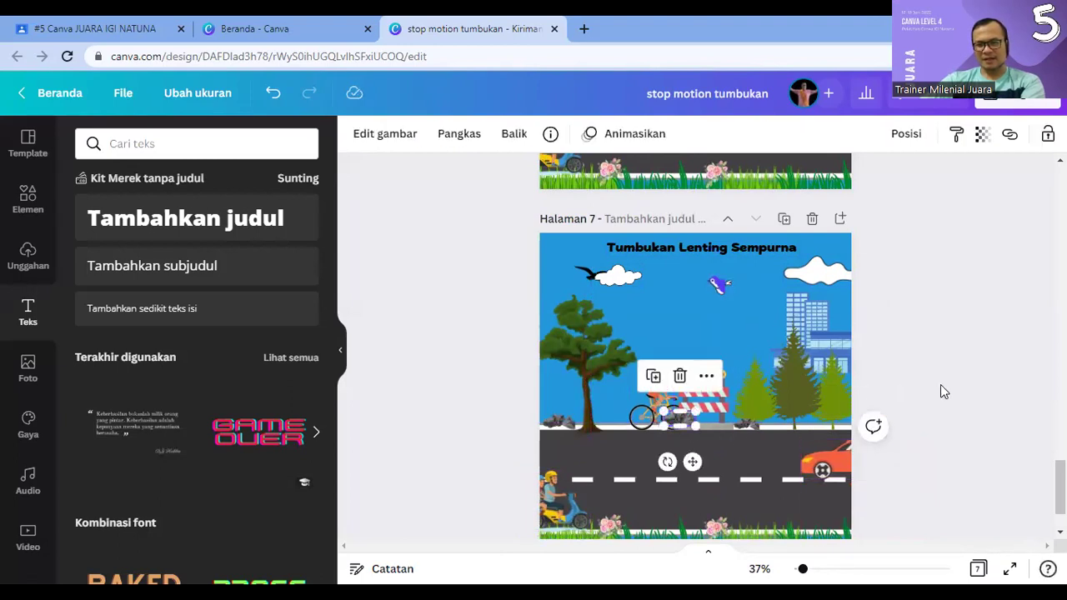
pyautogui.click(940, 386)
pyautogui.click(647, 389)
pyautogui.moveTo(647, 389); pyautogui.dragTo(652, 389)
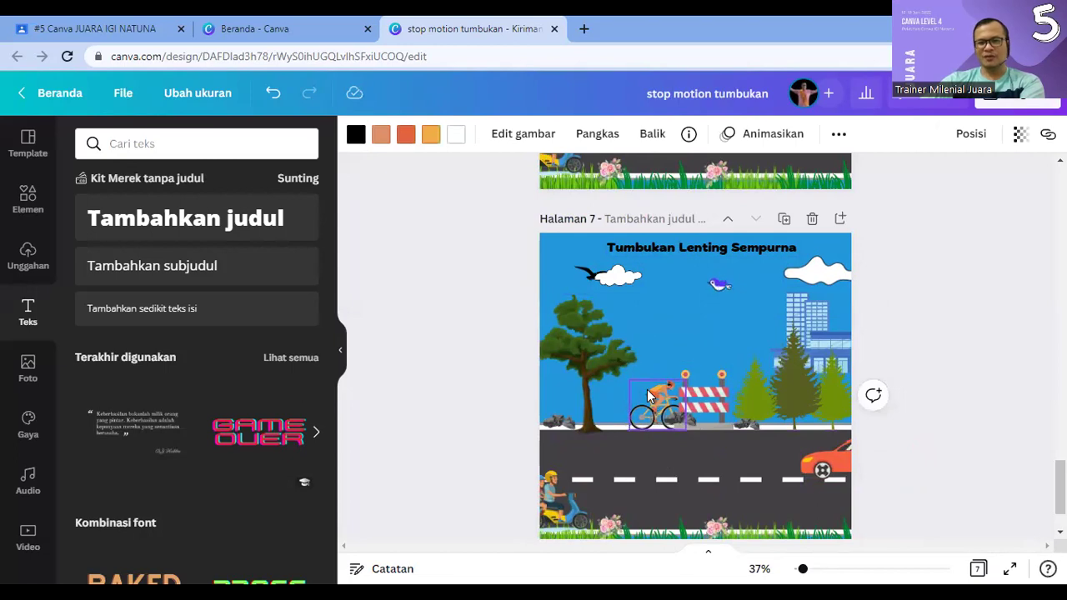
pyautogui.click(718, 283)
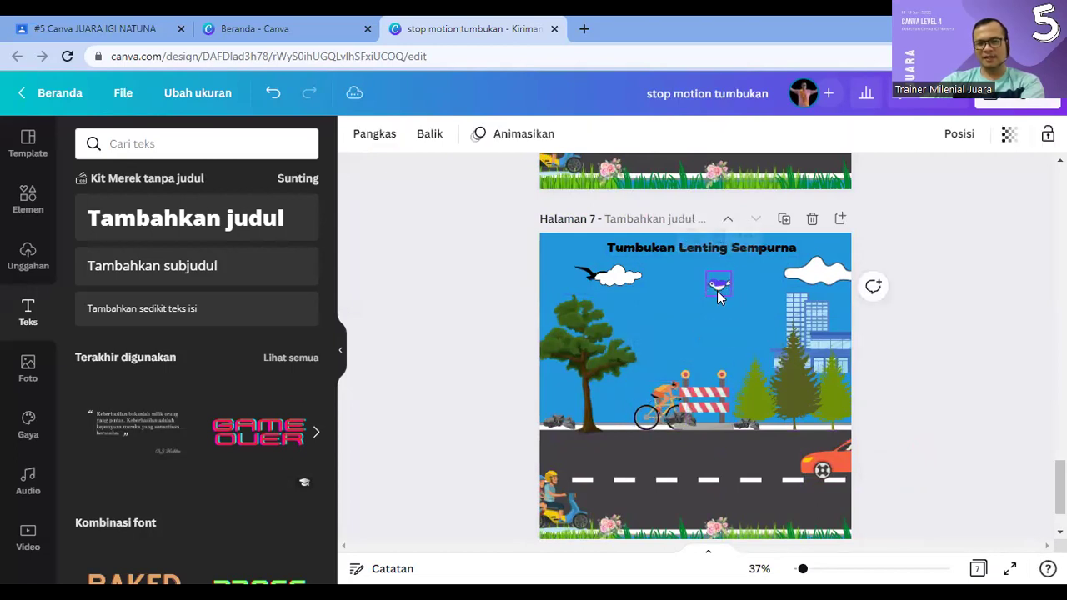
pyautogui.click(593, 276)
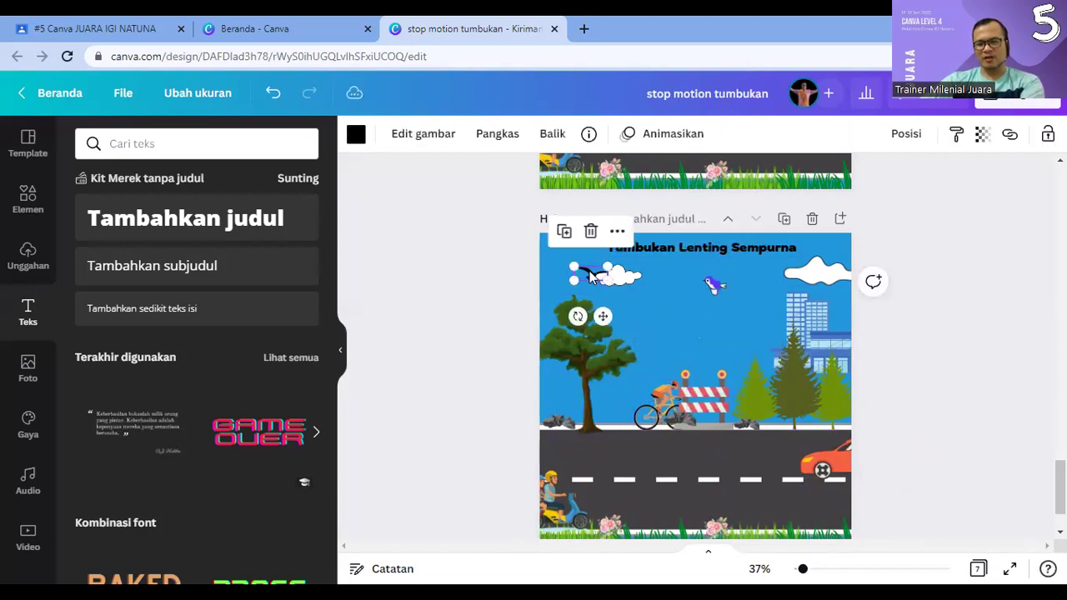
pyautogui.click(957, 334)
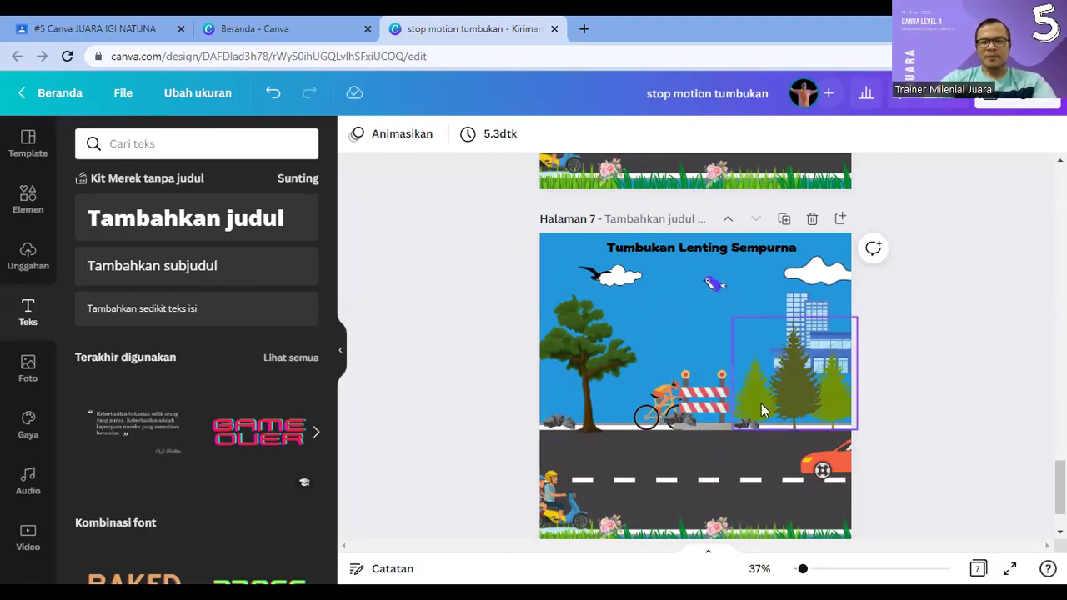
# Step: Return to page 1, preview the whole animation to check the movement of the vehicles, cyclist and birds, and close the preview
pyautogui.scroll(20, 761, 404)
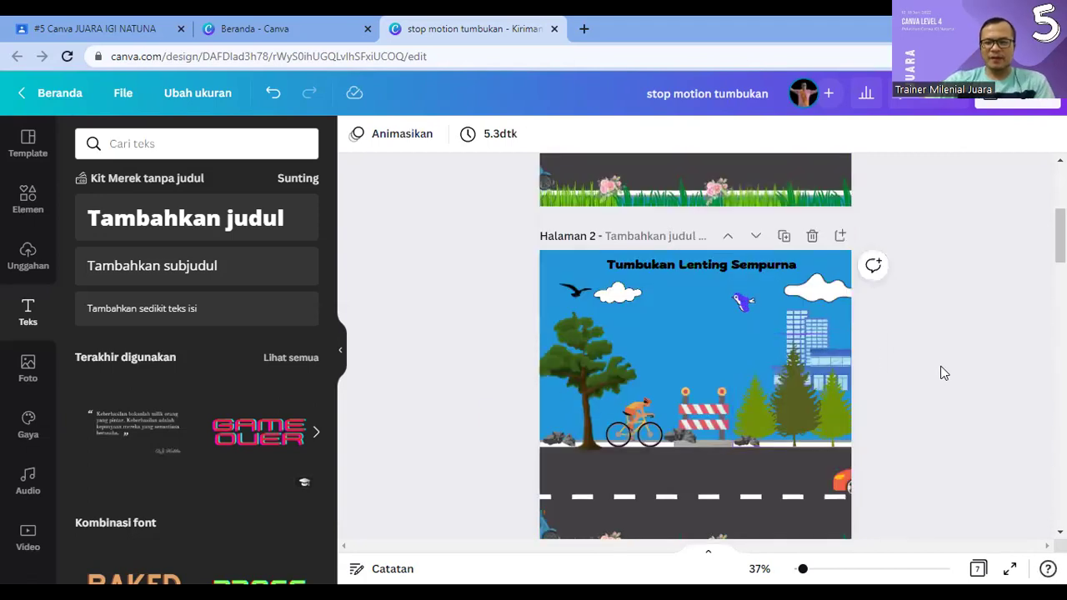
pyautogui.scroll(3, 942, 372)
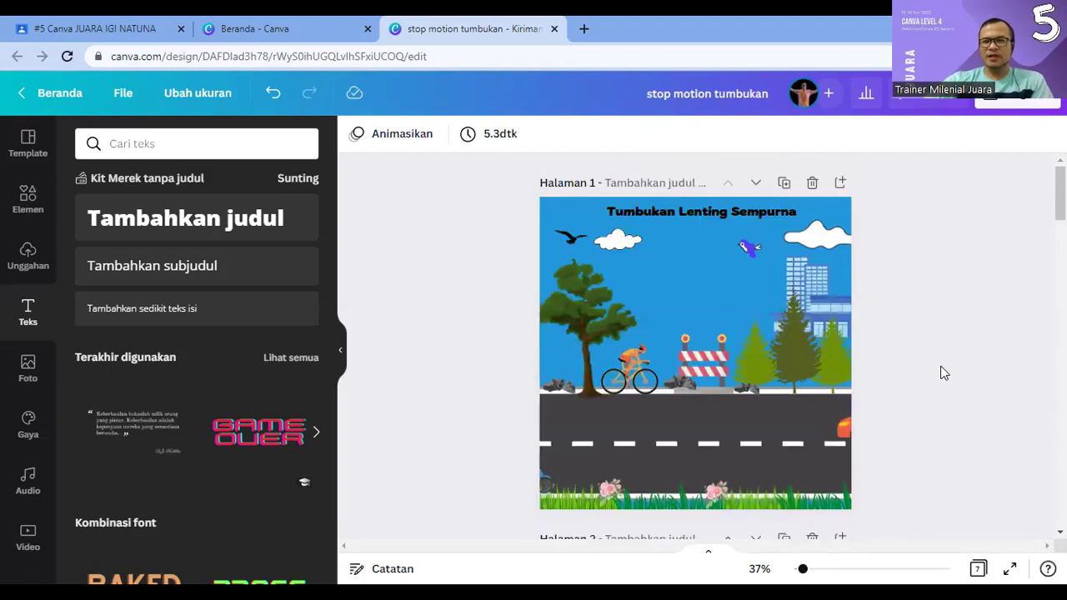
pyautogui.click(908, 98)
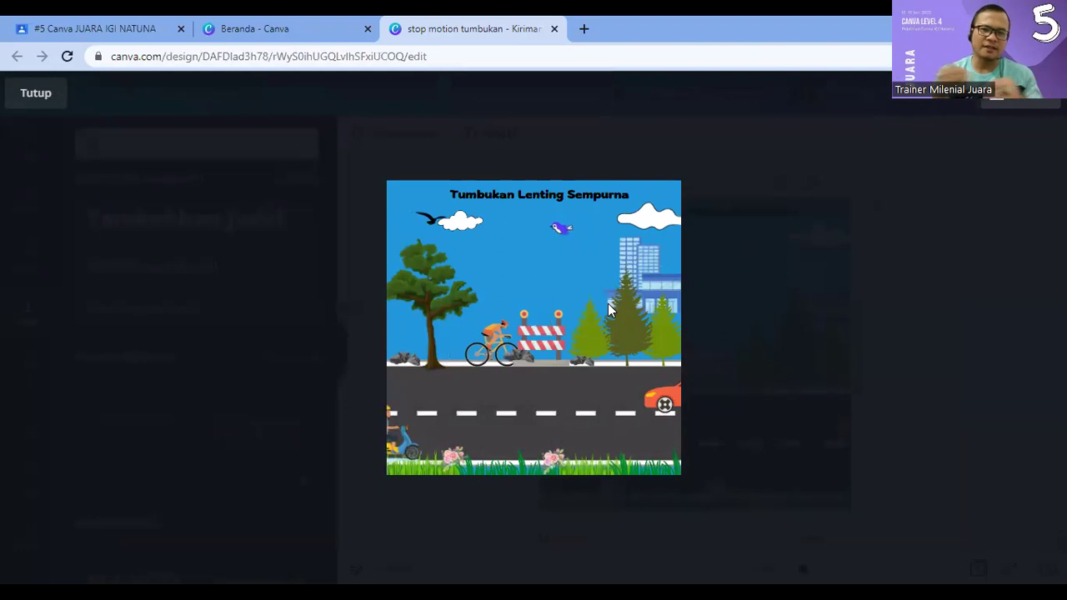
pyautogui.moveTo(527, 399)
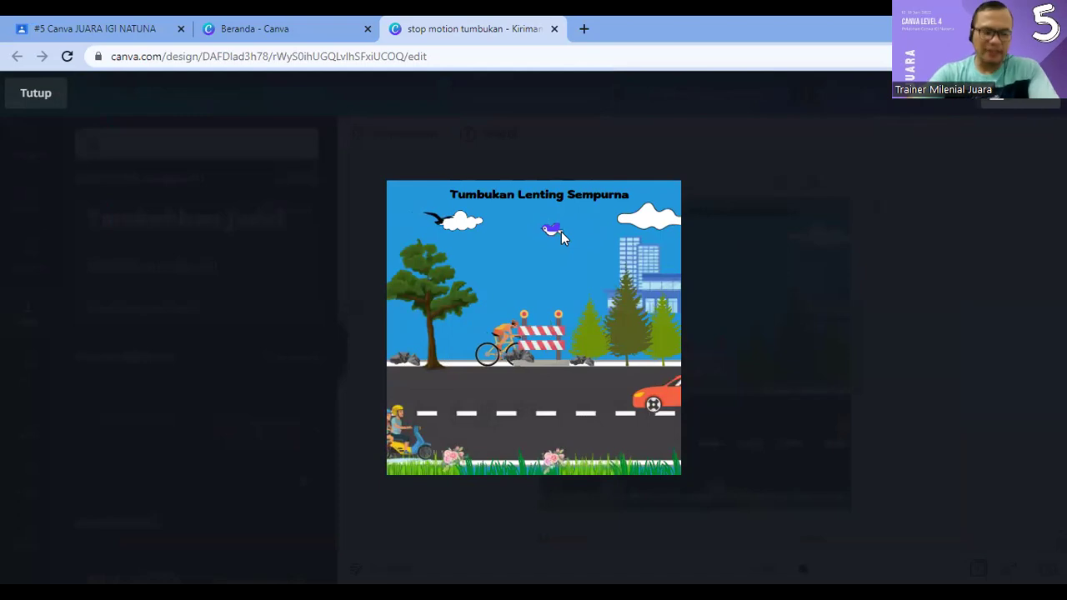
pyautogui.moveTo(550, 232)
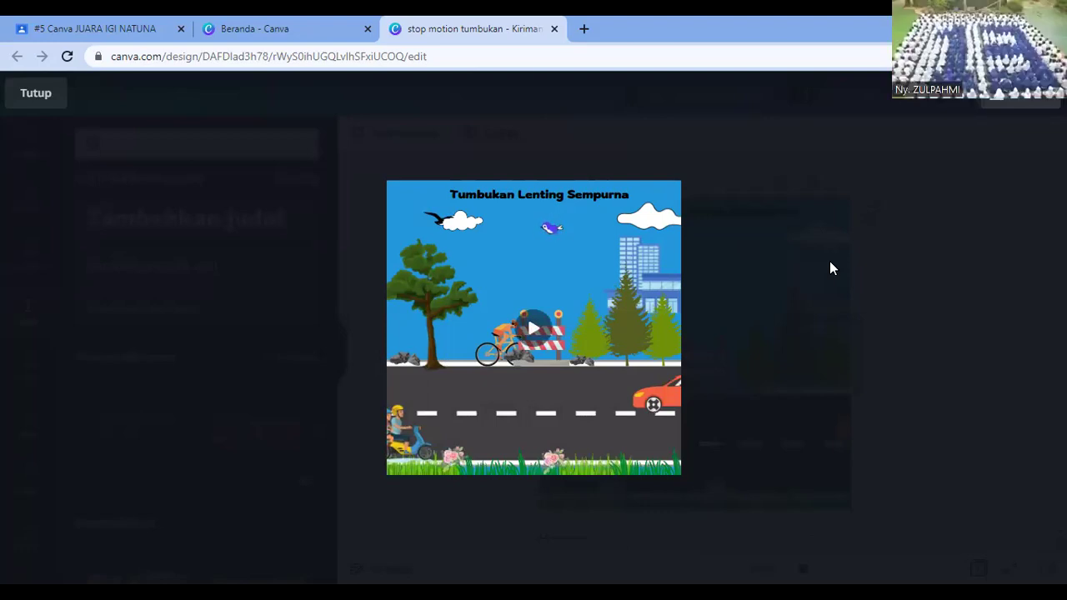
pyautogui.moveTo(642, 343)
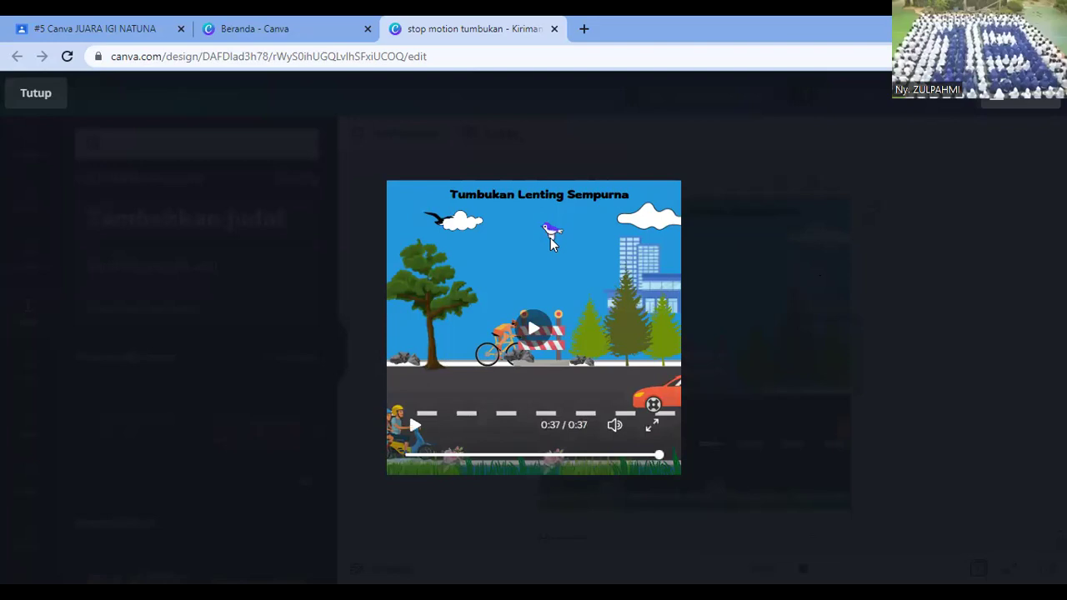
pyautogui.click(847, 393)
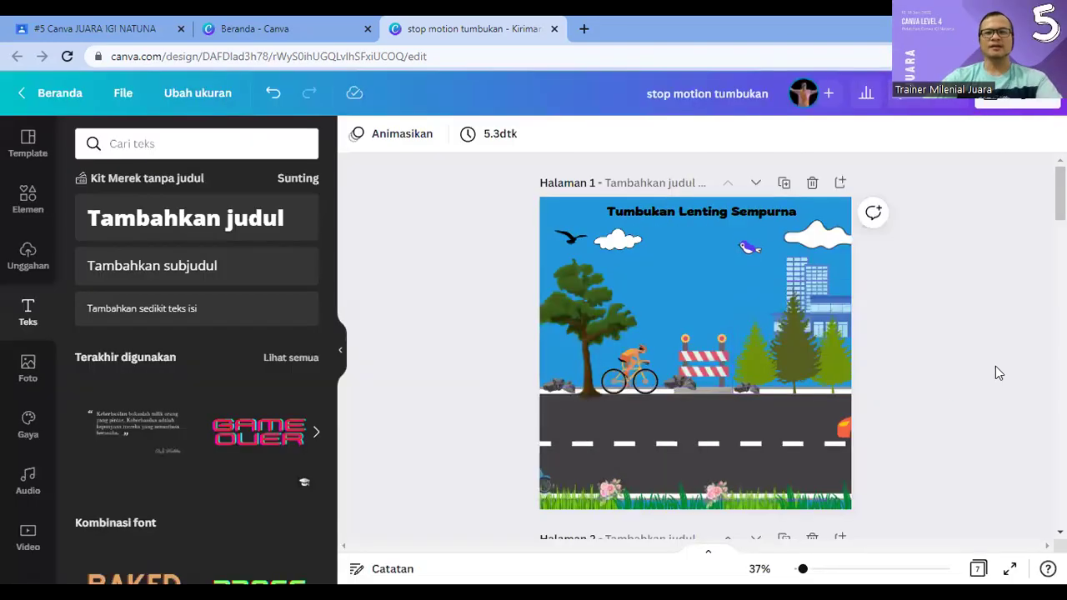
# Step: Delete the blue bird from page 3
pyautogui.click(753, 248)
pyautogui.scroll(-4, 742, 322)
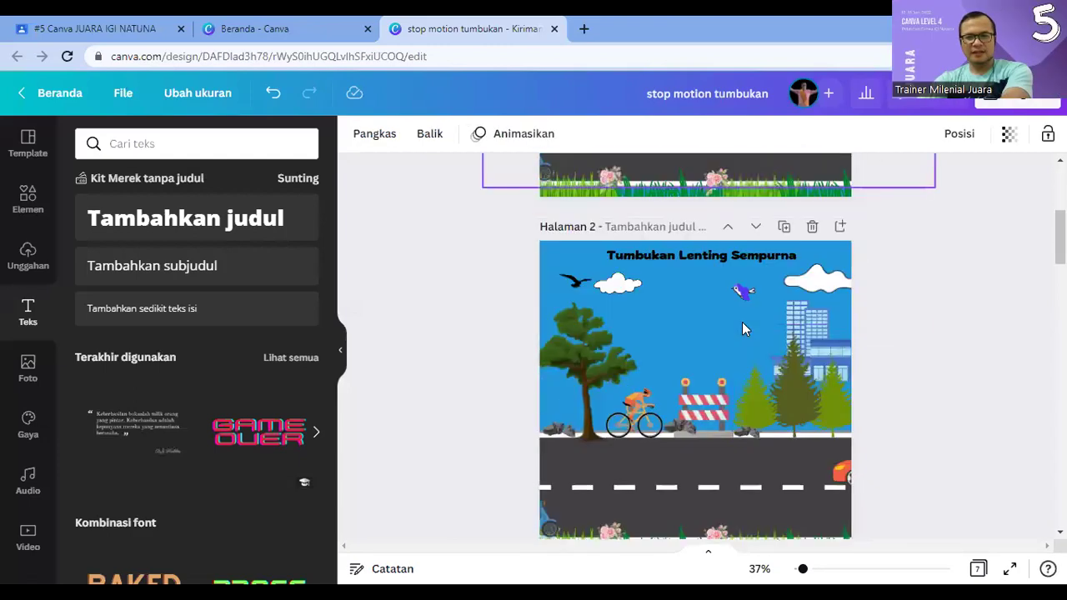
pyautogui.click(741, 294)
pyautogui.scroll(-2, 734, 325)
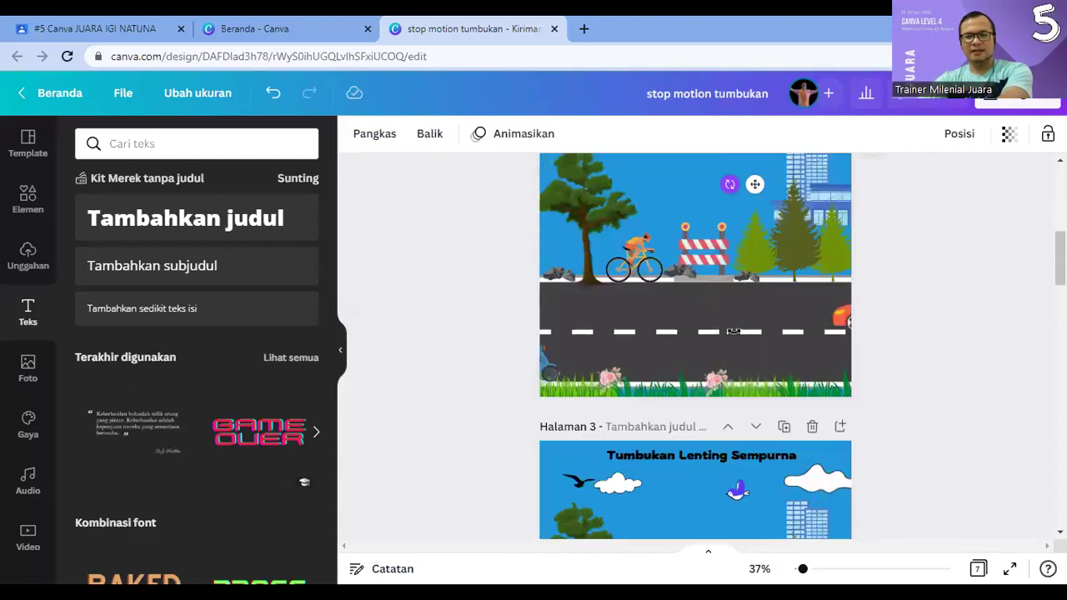
pyautogui.scroll(-5, 733, 332)
pyautogui.scroll(5, 733, 332)
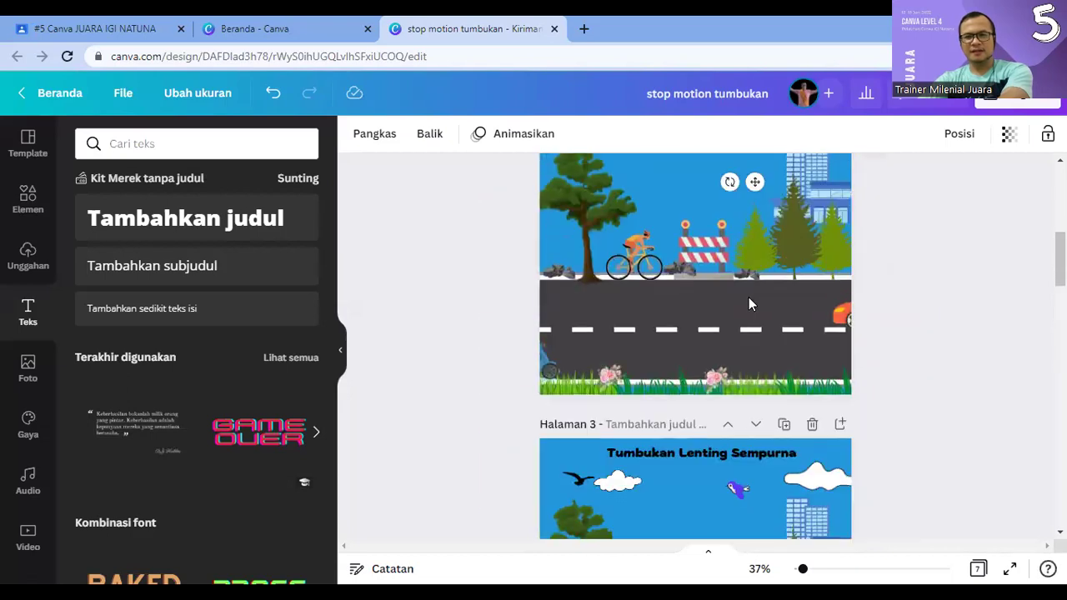
pyautogui.click(737, 493)
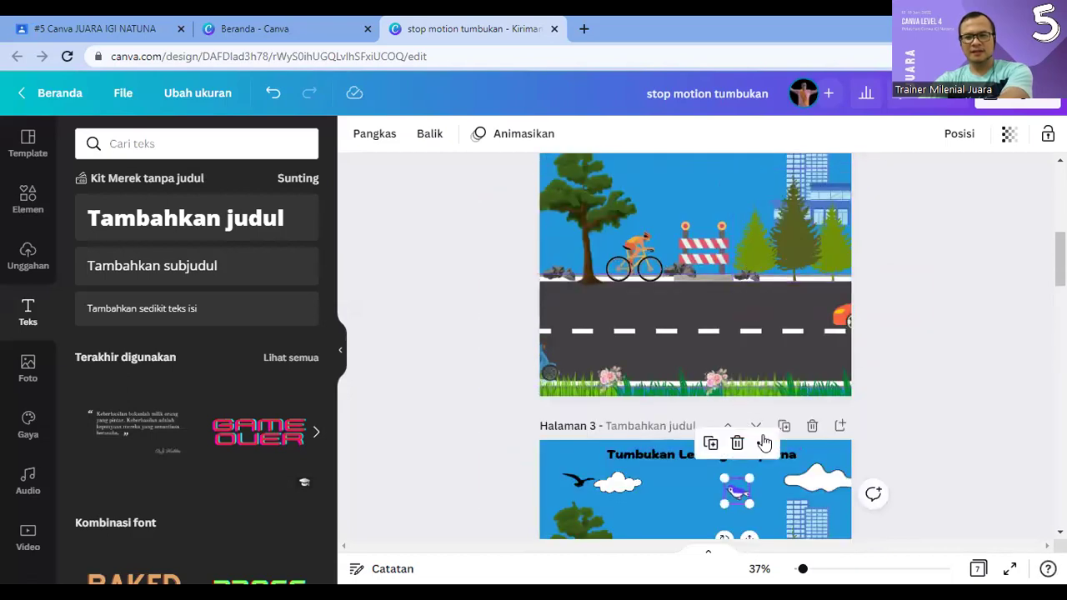
pyautogui.click(737, 444)
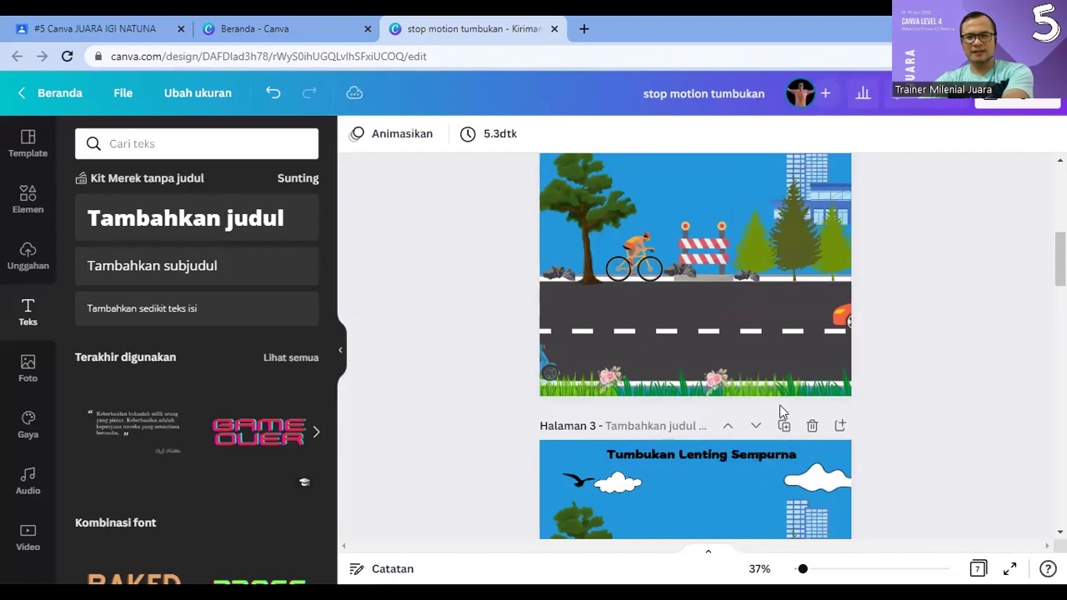
# Step: Delete the blue bird from pages 4 and 5
pyautogui.scroll(-7, 778, 404)
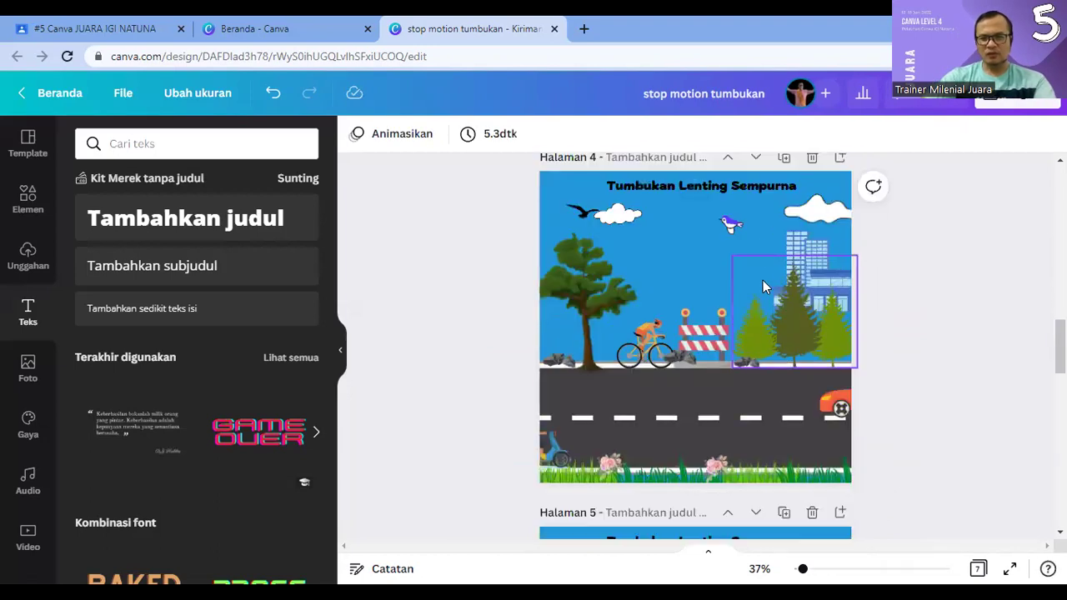
pyautogui.click(728, 222)
pyautogui.press('Delete')
pyautogui.scroll(-5, 742, 325)
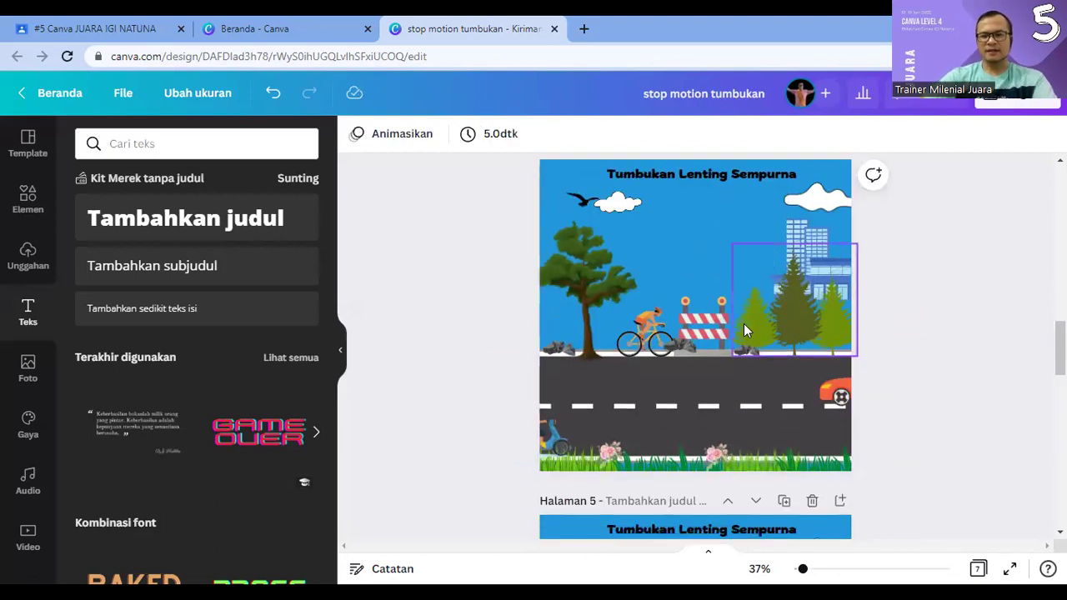
pyautogui.click(722, 269)
pyautogui.press('Delete')
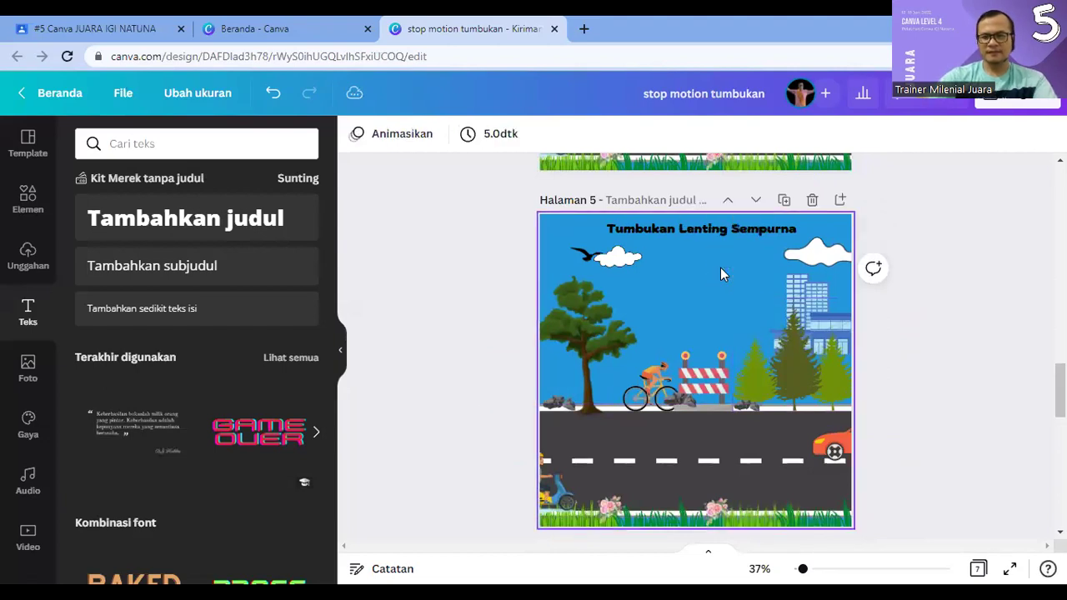
# Step: Delete the blue bird from pages 7 and 6
pyautogui.scroll(-5, 717, 296)
pyautogui.click(716, 508)
pyautogui.press('Delete')
pyautogui.scroll(3, 750, 417)
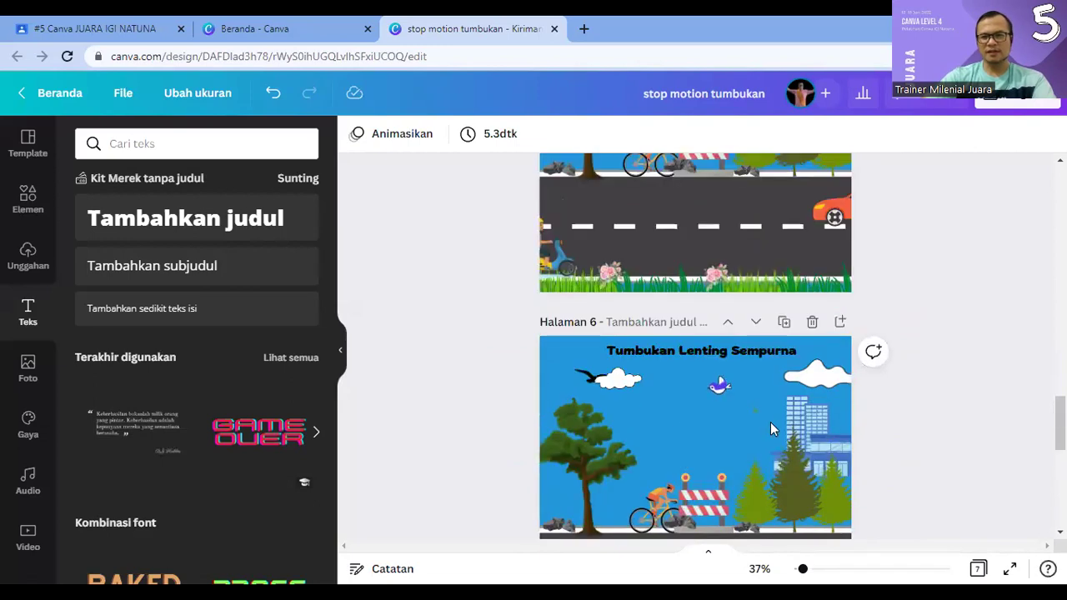
pyautogui.click(716, 384)
pyautogui.press('Delete')
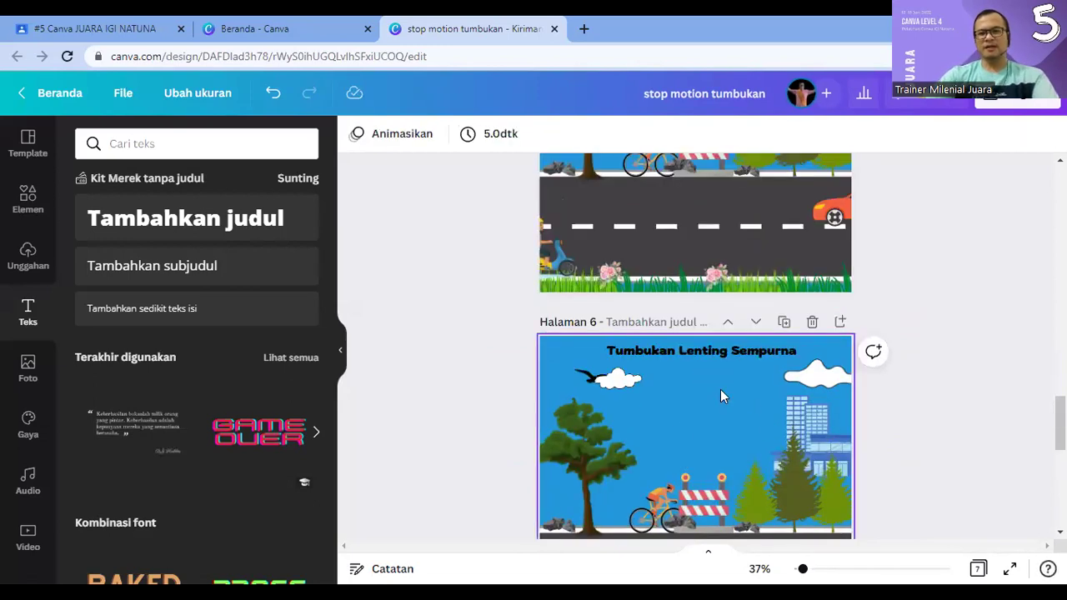
# Step: Go back to the first pages and delete the blue bird from pages 2 and 1
pyautogui.scroll(6, 722, 397)
pyautogui.scroll(6, 721, 398)
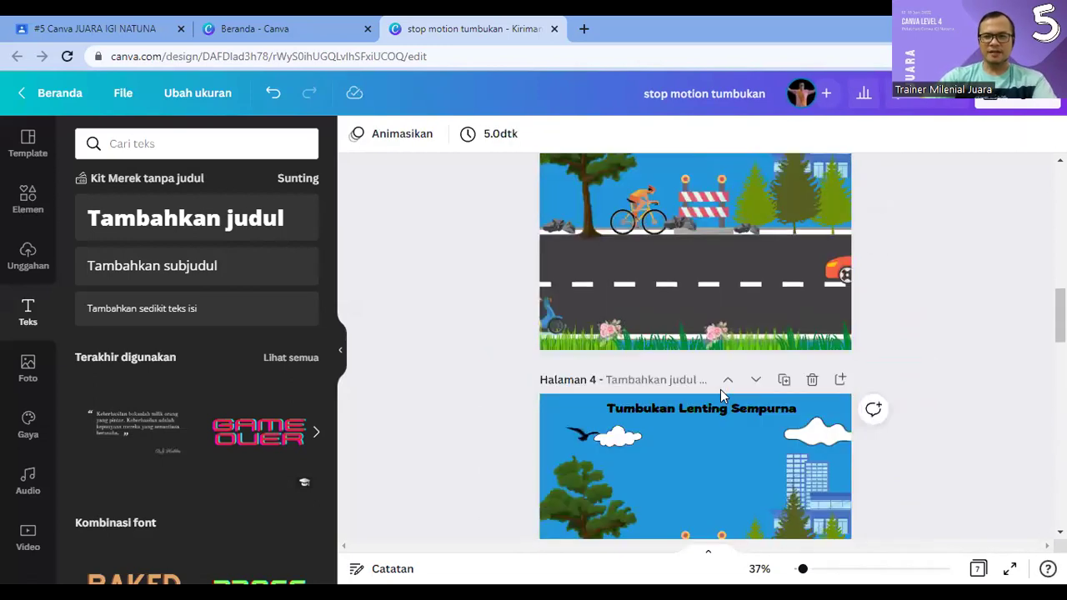
pyautogui.scroll(3, 790, 325)
pyautogui.scroll(-5, 768, 427)
pyautogui.click(742, 222)
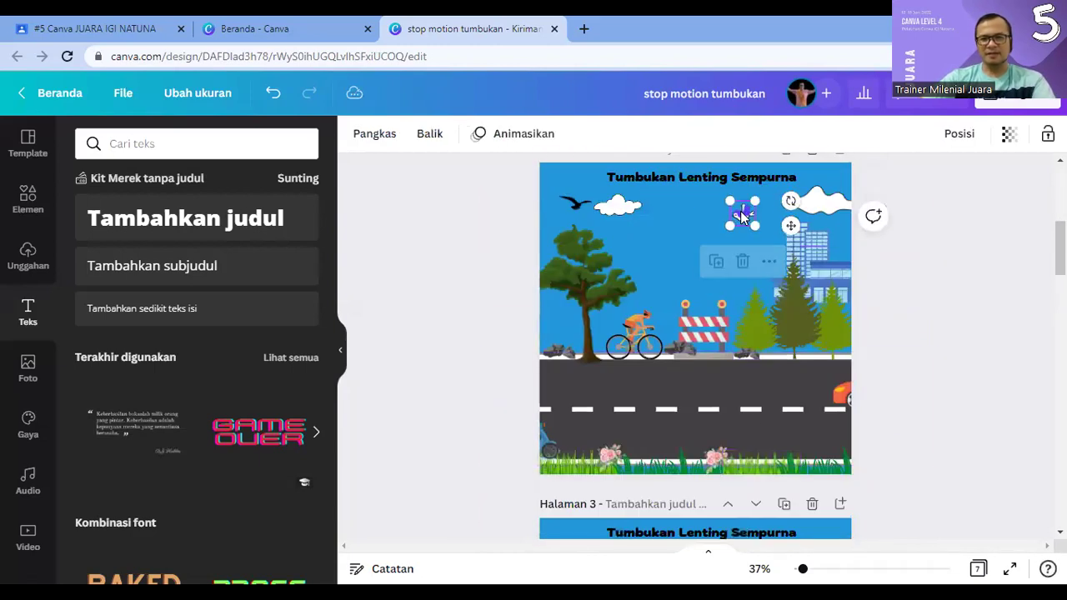
pyautogui.click(737, 211)
pyautogui.scroll(3, 742, 266)
pyautogui.scroll(3, 742, 266)
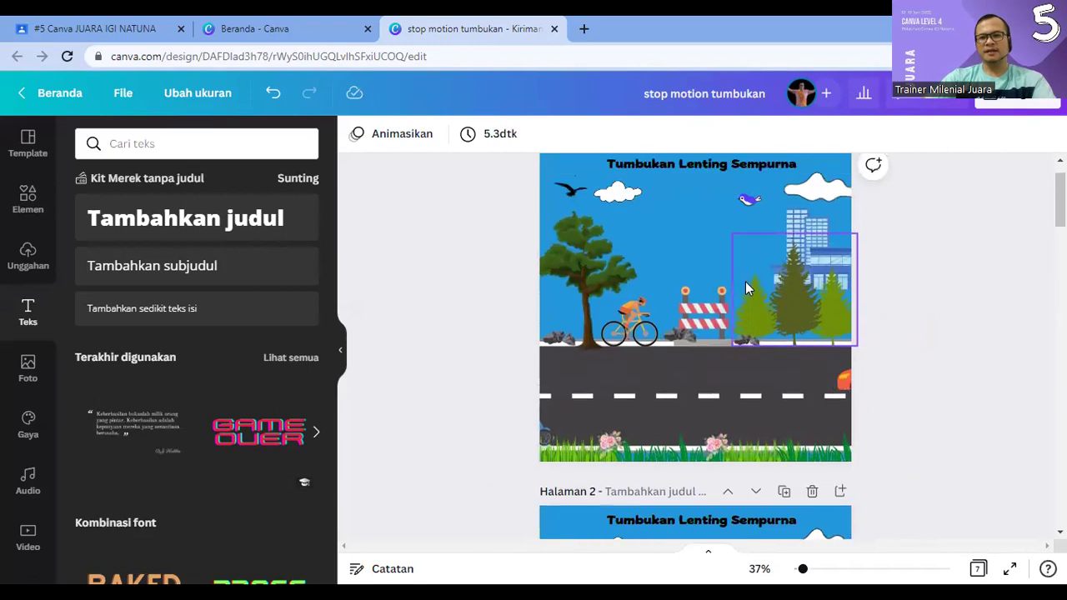
pyautogui.click(747, 245)
pyautogui.press('Escape')
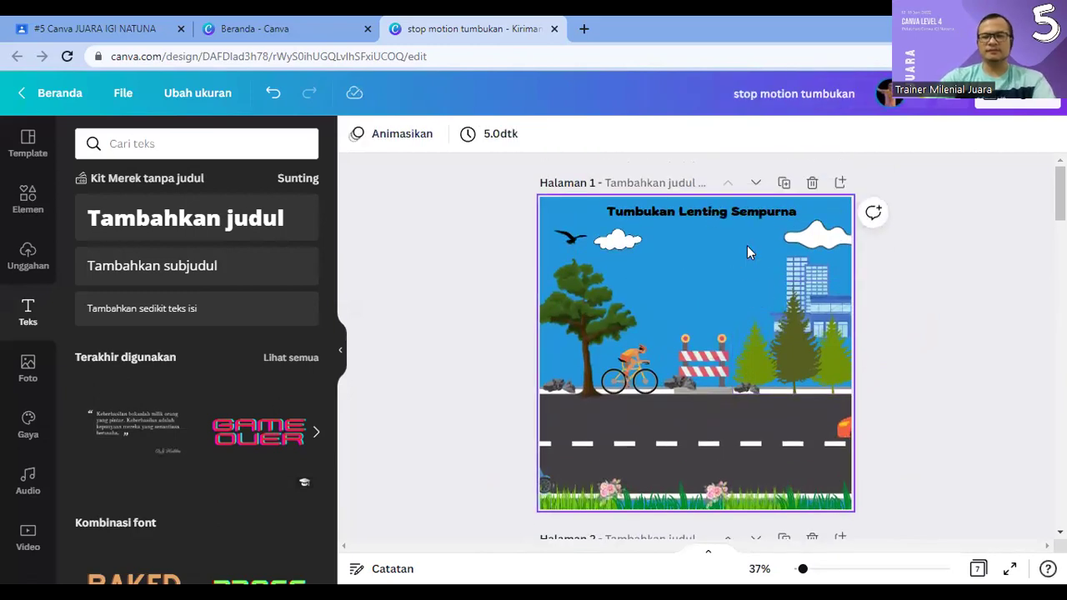
# Step: Go to the last page and duplicate page 7 as the new page 8
pyautogui.scroll(-10, 741, 316)
pyautogui.scroll(-5, 753, 354)
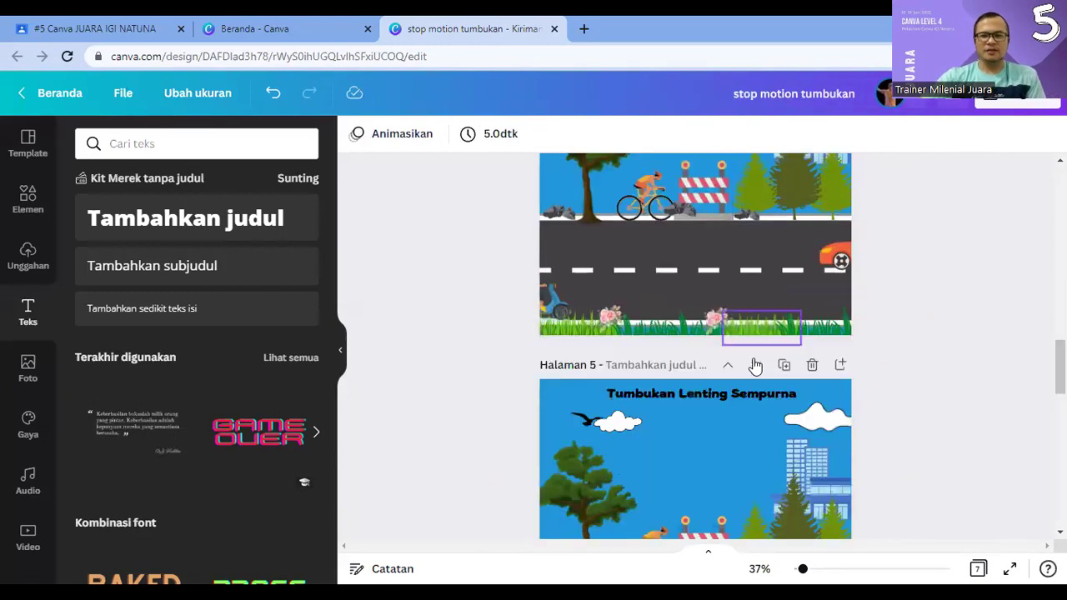
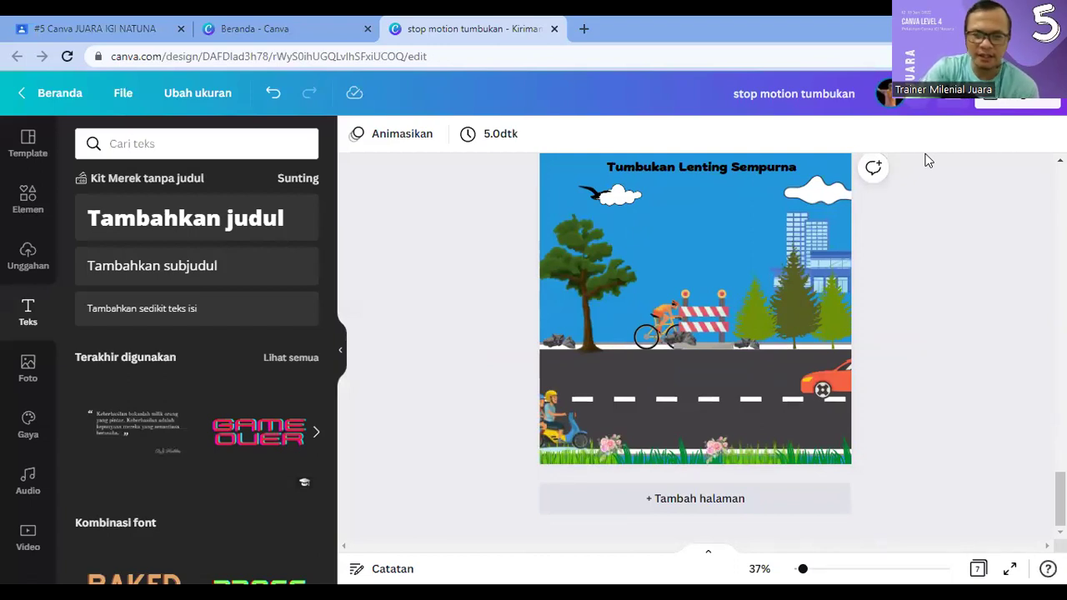
pyautogui.scroll(3, 833, 250)
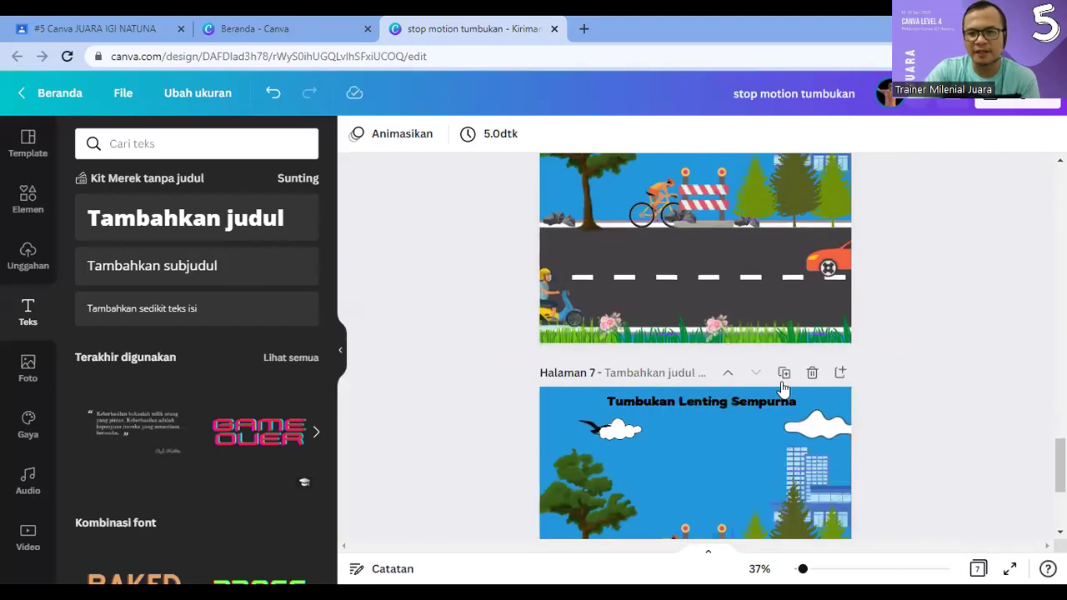
pyautogui.scroll(-2, 683, 457)
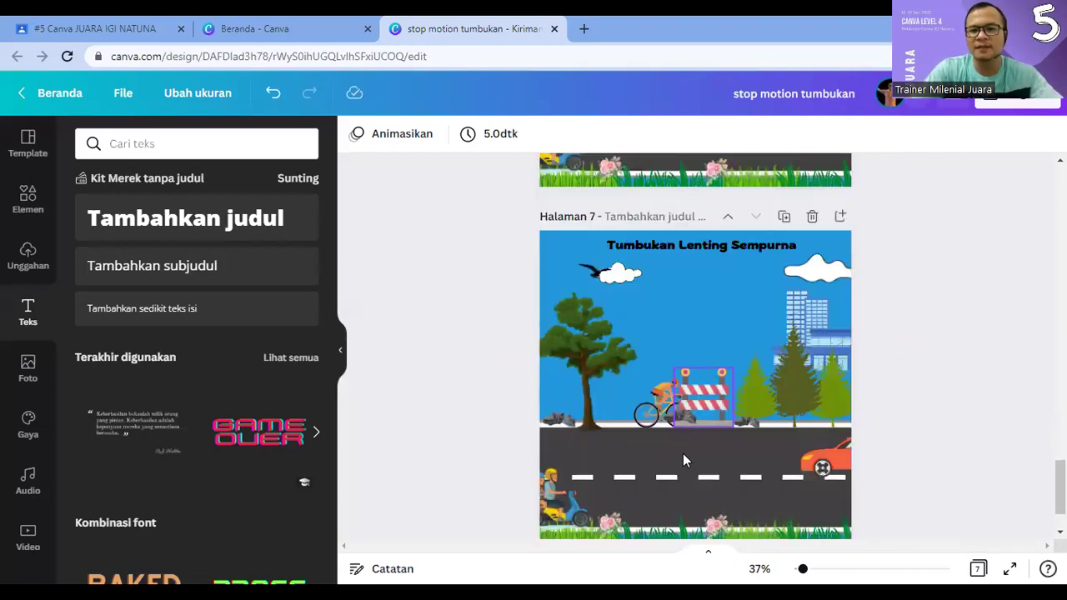
pyautogui.click(784, 219)
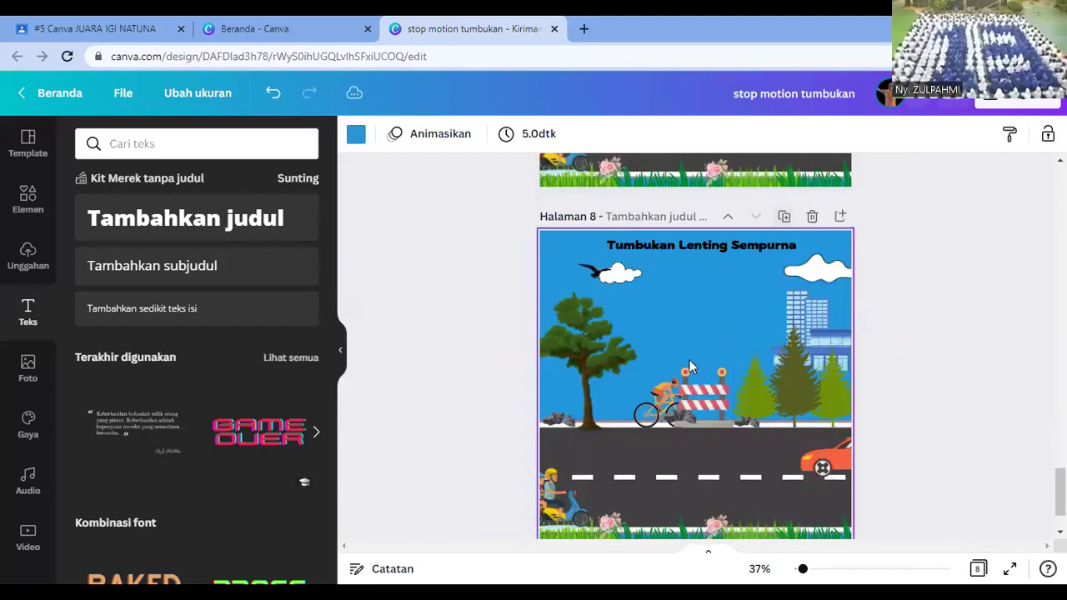
# Step: Replace page 8's title with "tumbukan lenting sempurna adalah tumbukan di mana berlaku hukum kekekalan momentum dan kekekalan energi kinetik"
pyautogui.scroll(2, 684, 371)
pyautogui.click(700, 323)
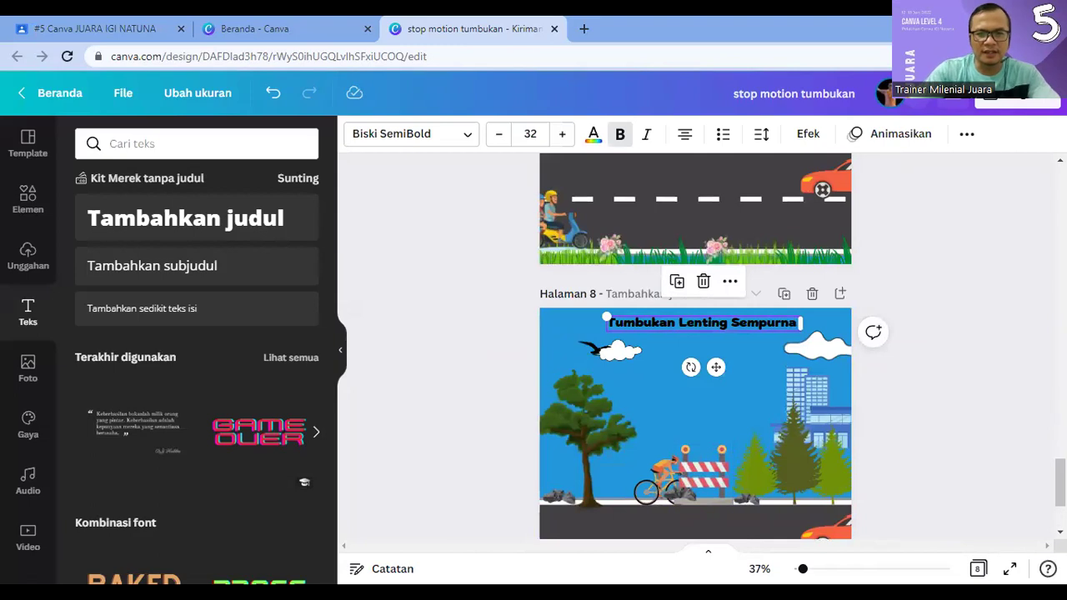
pyautogui.tripleClick(661, 326)
pyautogui.write('tumbukan lenting sempurna adalah tumbukan di mana berlaku hukum kekekalan momentum dan kekekalan energi kinetik')
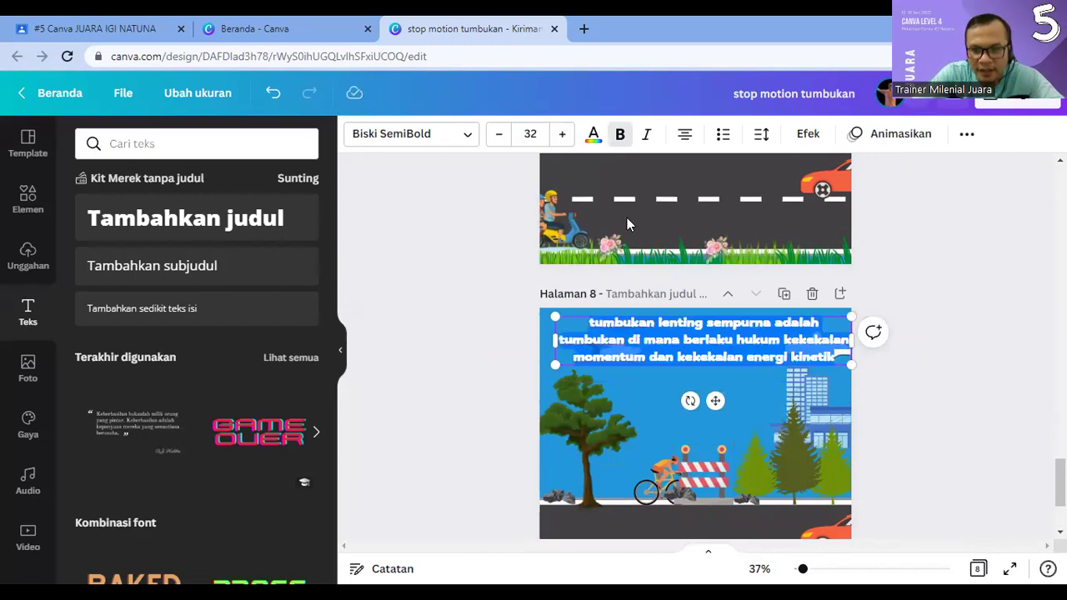
# Step: Set the definition text on page 8 to font size 22 and remove its bold formatting
pyautogui.click(496, 145)
pyautogui.click(496, 145)
pyautogui.click(496, 145)
pyautogui.click(496, 145)
pyautogui.click(496, 145)
pyautogui.click(496, 145)
pyautogui.click(496, 145)
pyautogui.click(495, 145)
pyautogui.click(496, 145)
pyautogui.click(496, 145)
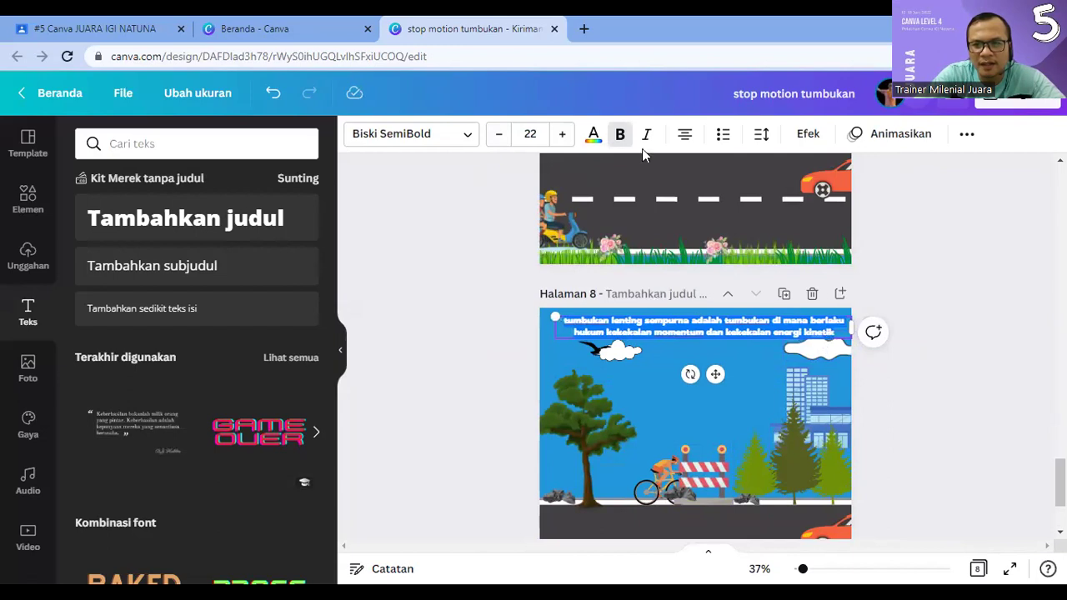
pyautogui.click(619, 135)
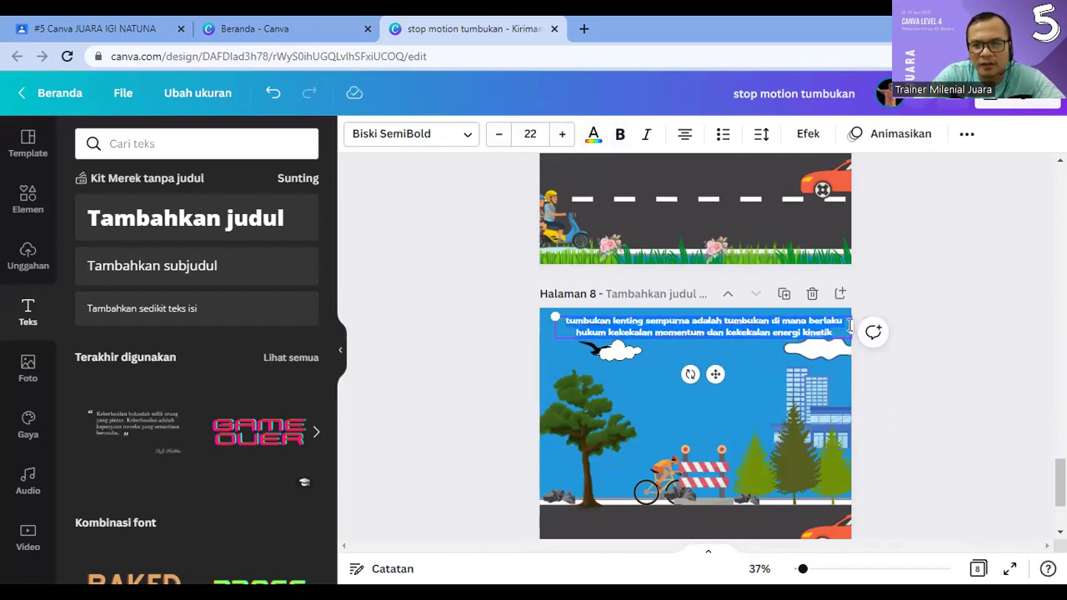
pyautogui.click(932, 284)
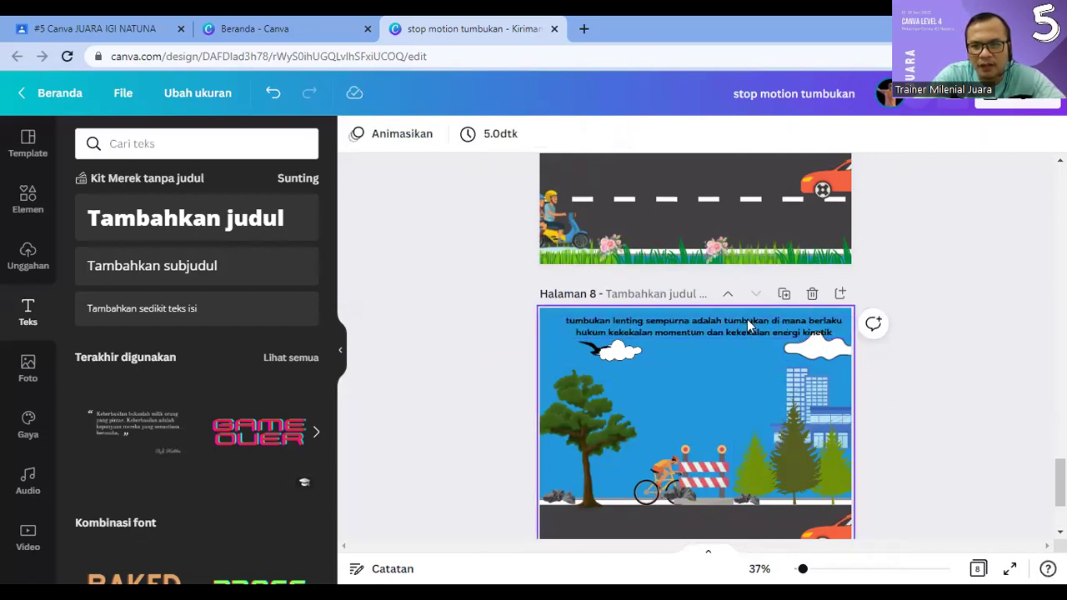
# Step: Nudge the definition text on page 8 slightly up, closer to the page's upper edge
pyautogui.click(657, 324)
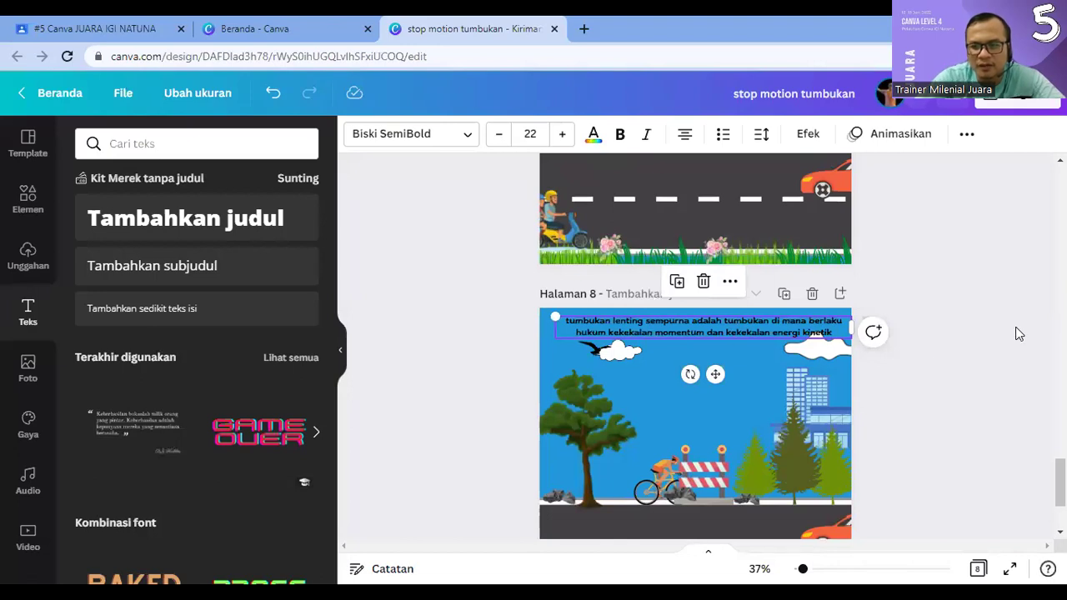
pyautogui.press('Up')
pyautogui.press('Up')
pyautogui.press('Up')
pyautogui.press('Up')
pyautogui.press('Up')
pyautogui.press('Up')
pyautogui.press('Up')
pyautogui.press('Up')
pyautogui.press('Up')
pyautogui.press('Up')
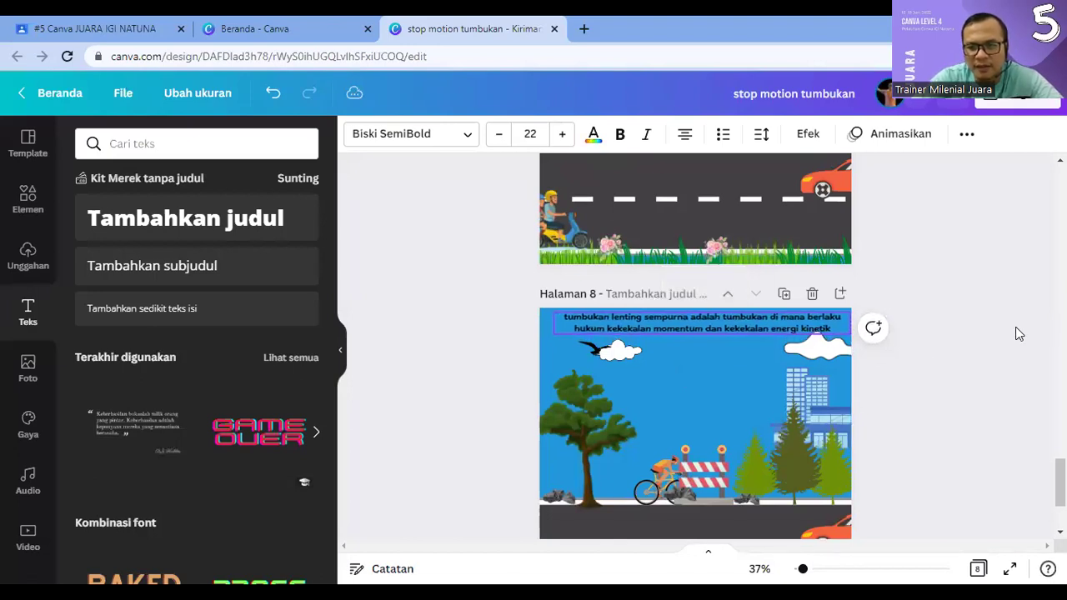
pyautogui.click(1016, 327)
# Step: On page 8, shift the black bird slightly right and bring the small cloud forward so it covers the bird
pyautogui.scroll(-2, 975, 338)
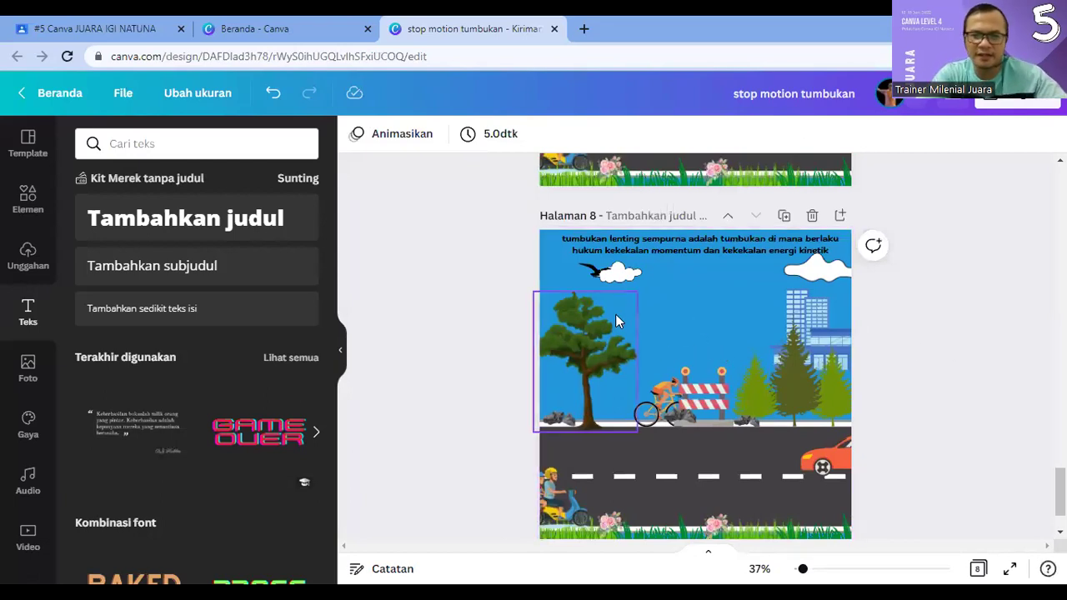
pyautogui.click(583, 271)
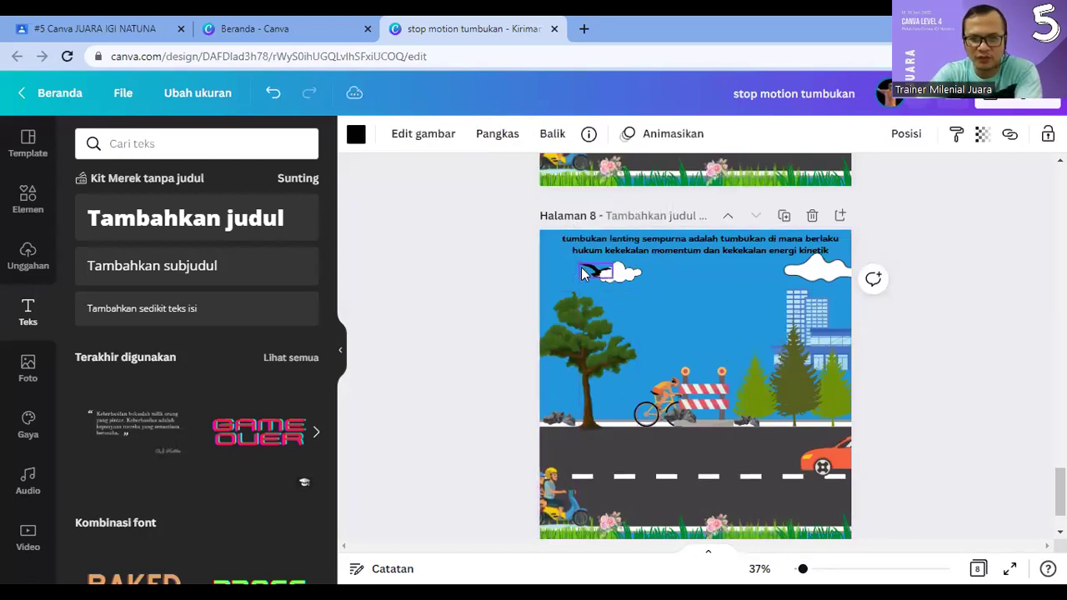
pyautogui.click(605, 277)
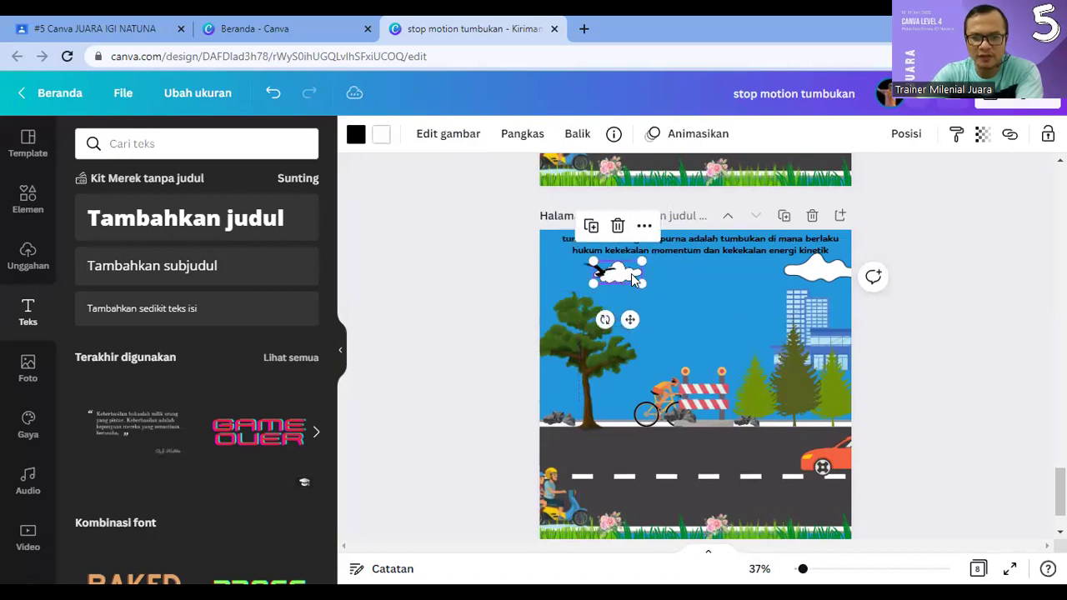
pyautogui.click(896, 138)
pyautogui.click(692, 180)
pyautogui.click(981, 322)
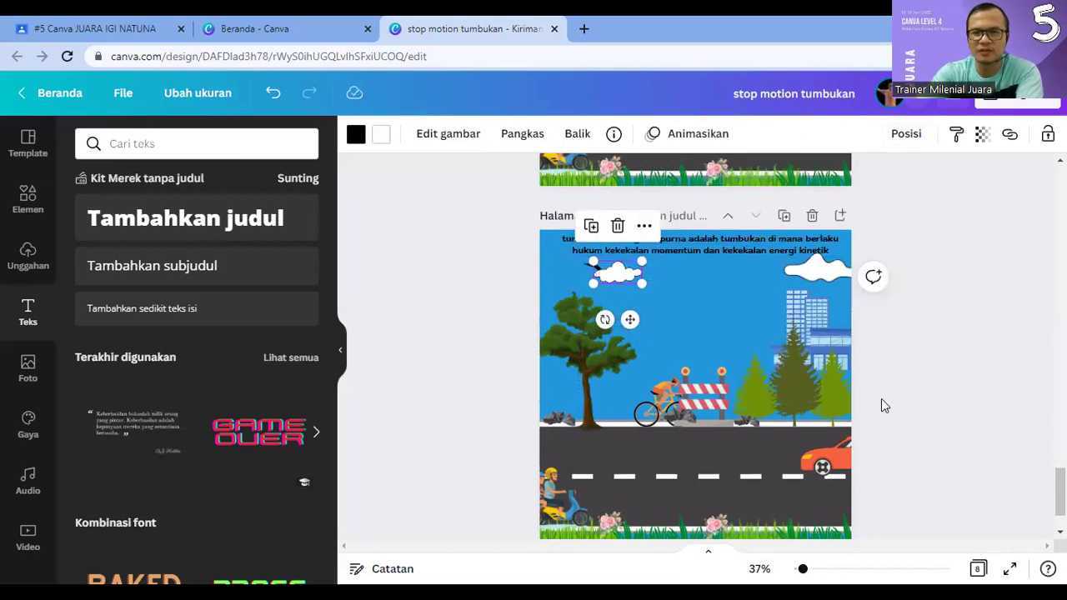
# Step: On page 8, shift the cyclist and the scooter slightly right and the orange car slightly left
pyautogui.click(661, 406)
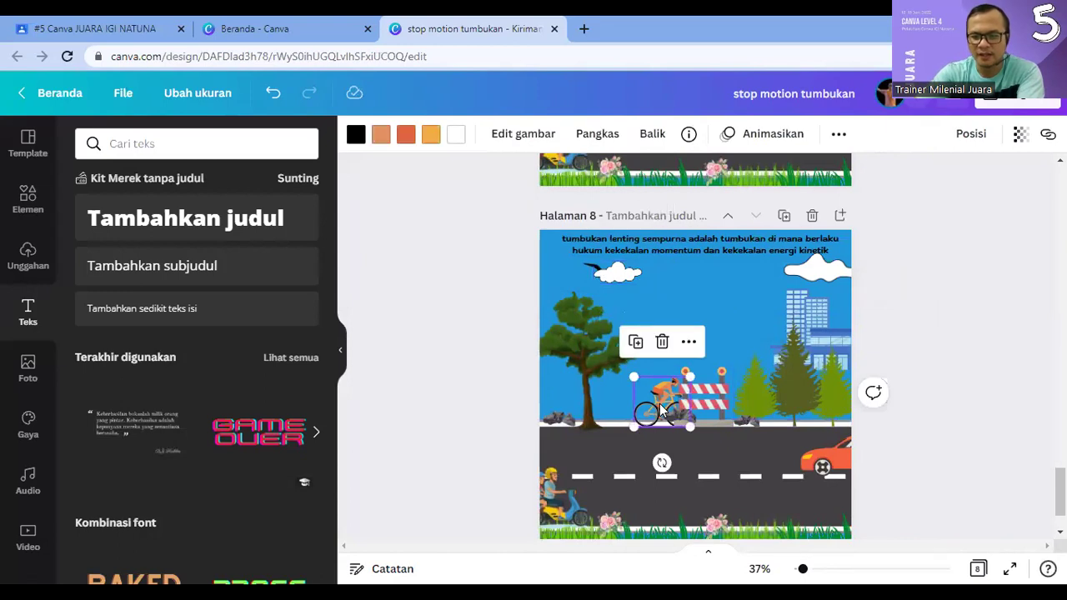
pyautogui.click(830, 463)
pyautogui.moveTo(829, 463); pyautogui.dragTo(824, 463)
pyautogui.click(565, 495)
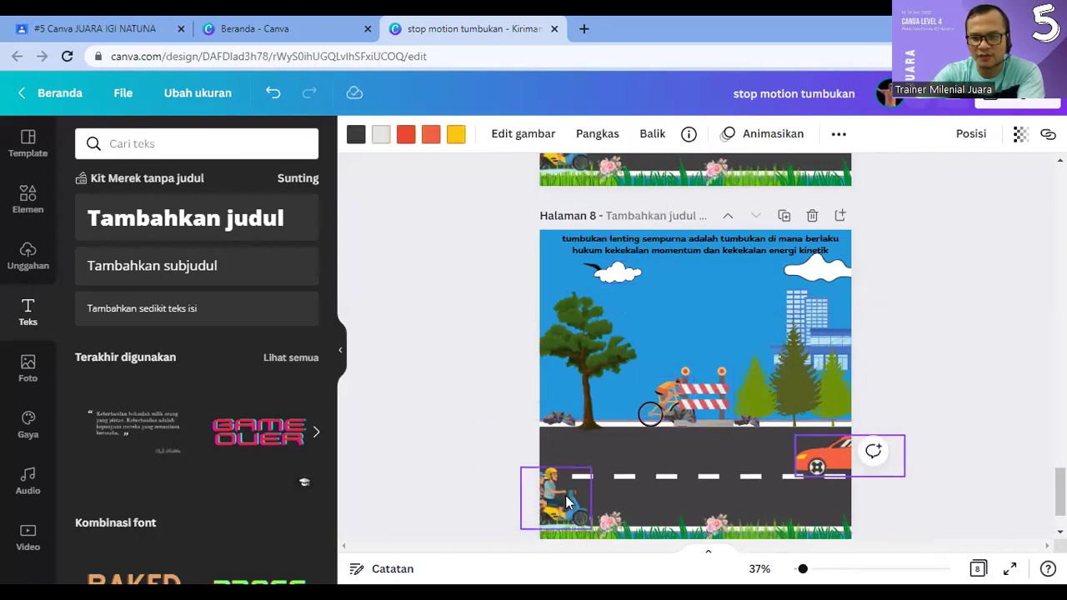
pyautogui.moveTo(565, 495); pyautogui.dragTo(570, 495)
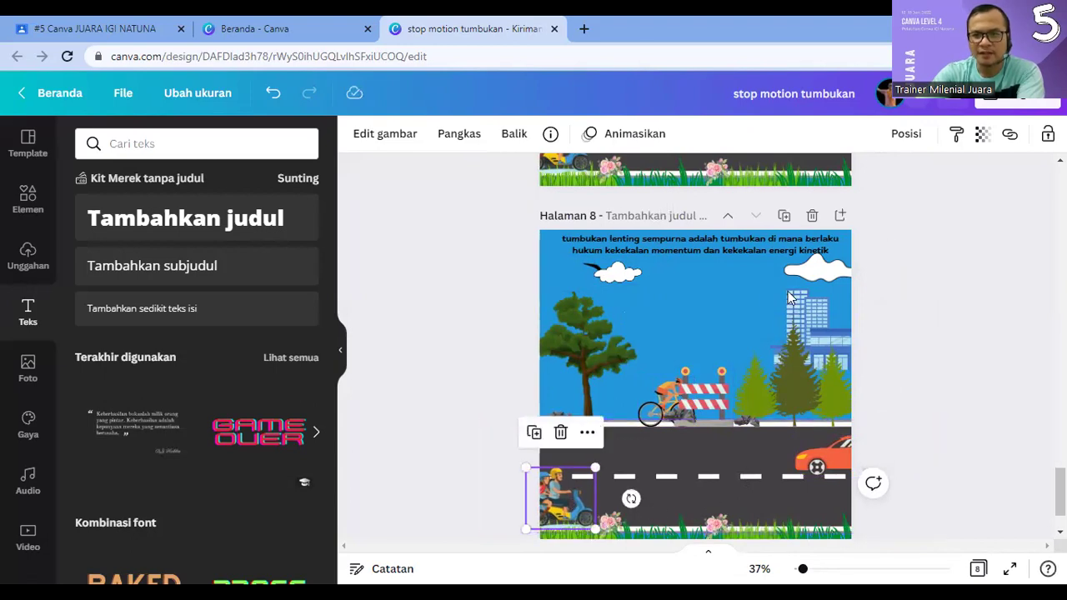
# Step: Duplicate page 8 and, on the new page 9, shift the cyclist and the black bird slightly right
pyautogui.click(785, 216)
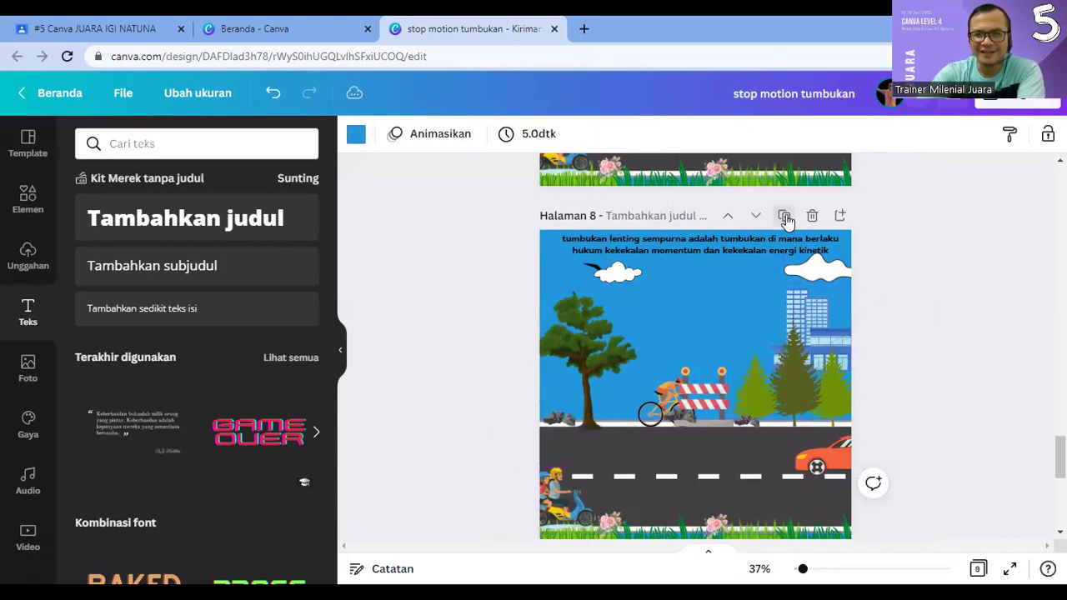
pyautogui.moveTo(665, 377); pyautogui.dragTo(670, 377)
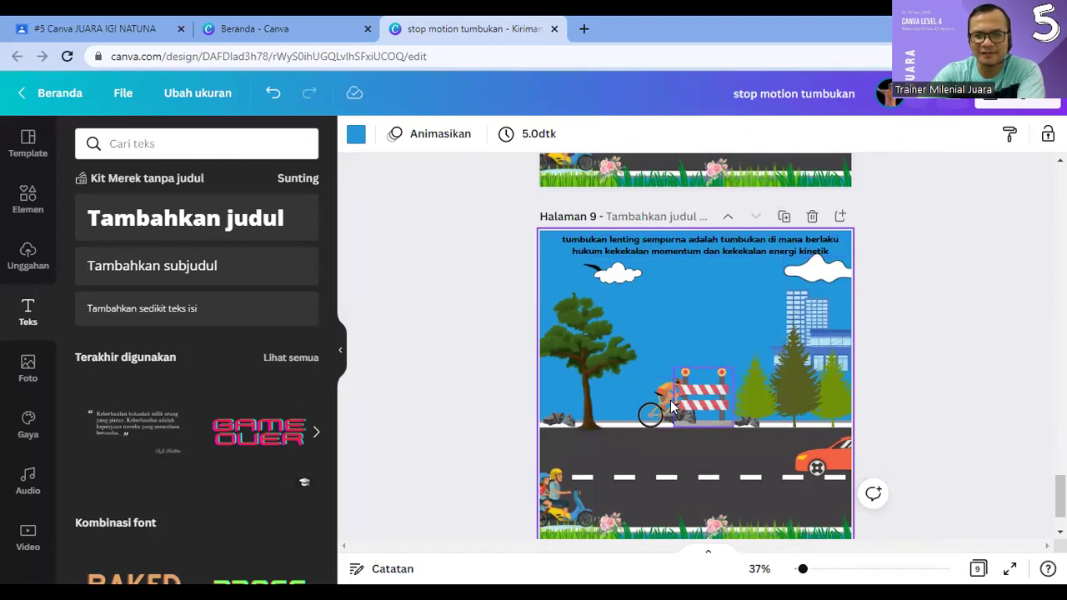
pyautogui.click(595, 272)
pyautogui.click(588, 275)
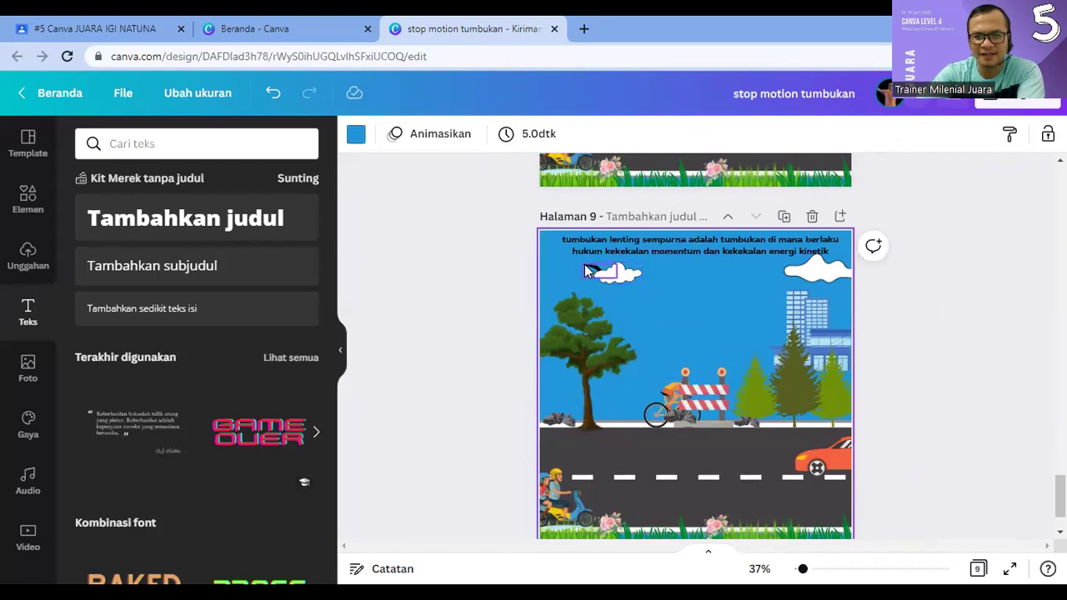
pyautogui.click(584, 264)
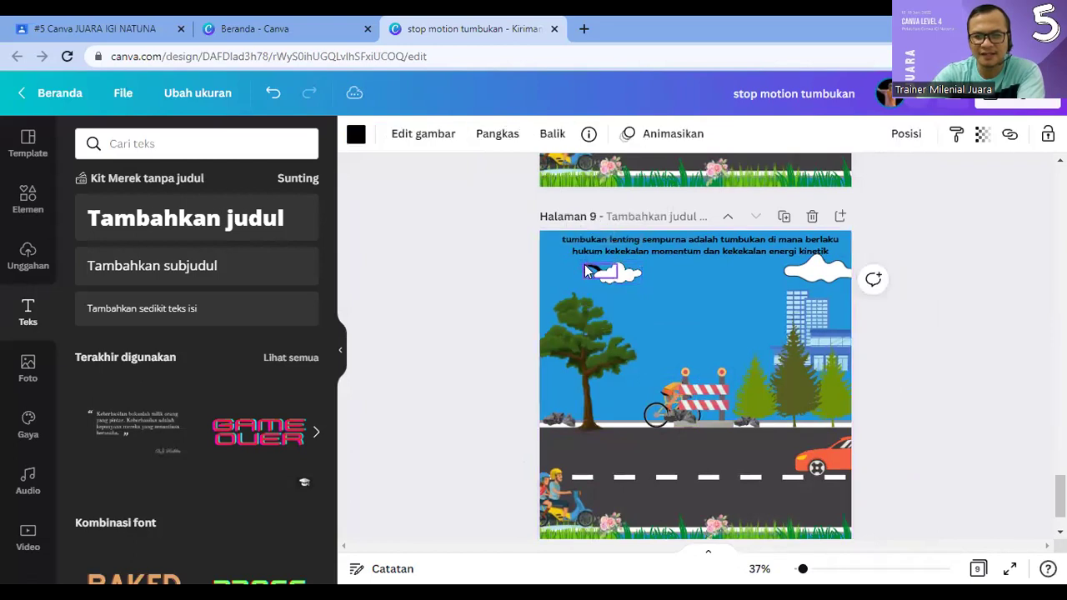
# Step: On page 9, shift the orange car slightly left and the scooter slightly right
pyautogui.click(815, 468)
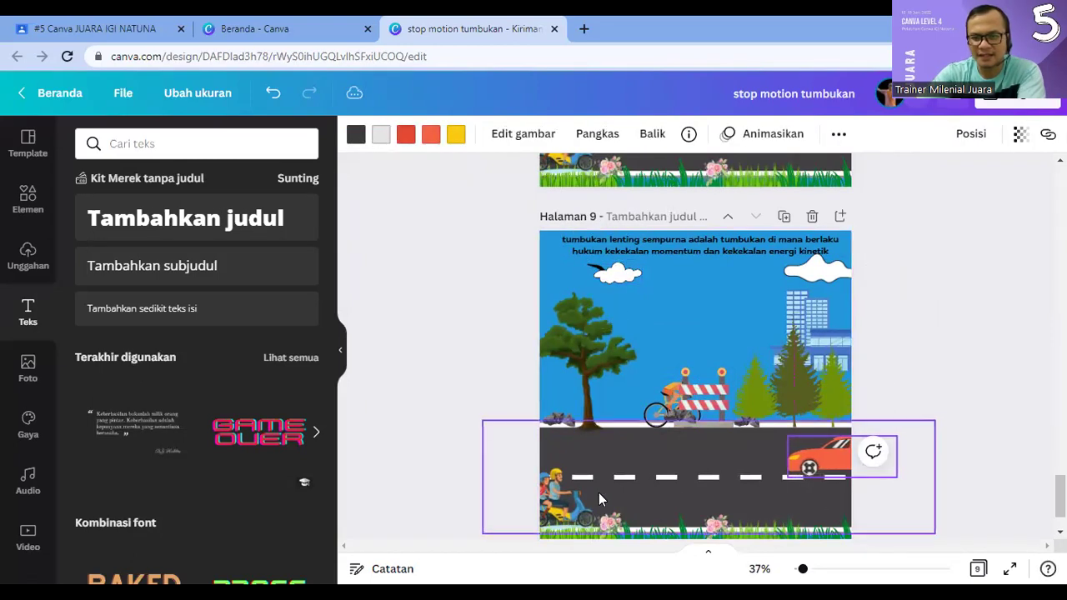
pyautogui.click(564, 500)
pyautogui.moveTo(565, 504); pyautogui.dragTo(570, 504)
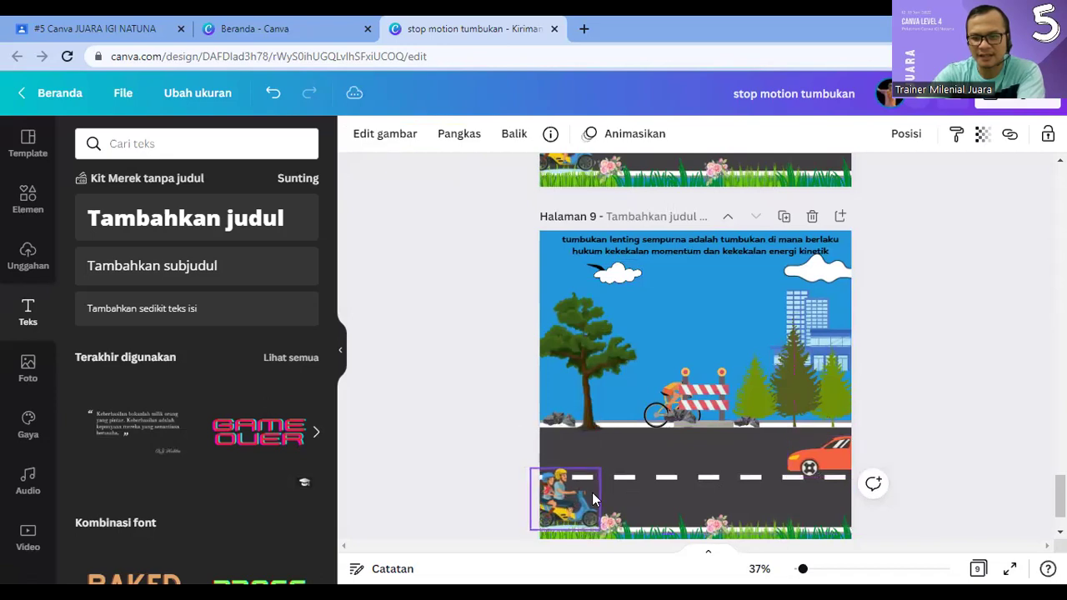
# Step: Duplicate page 9 and shift the black bird slightly right on the new page 10
pyautogui.click(783, 217)
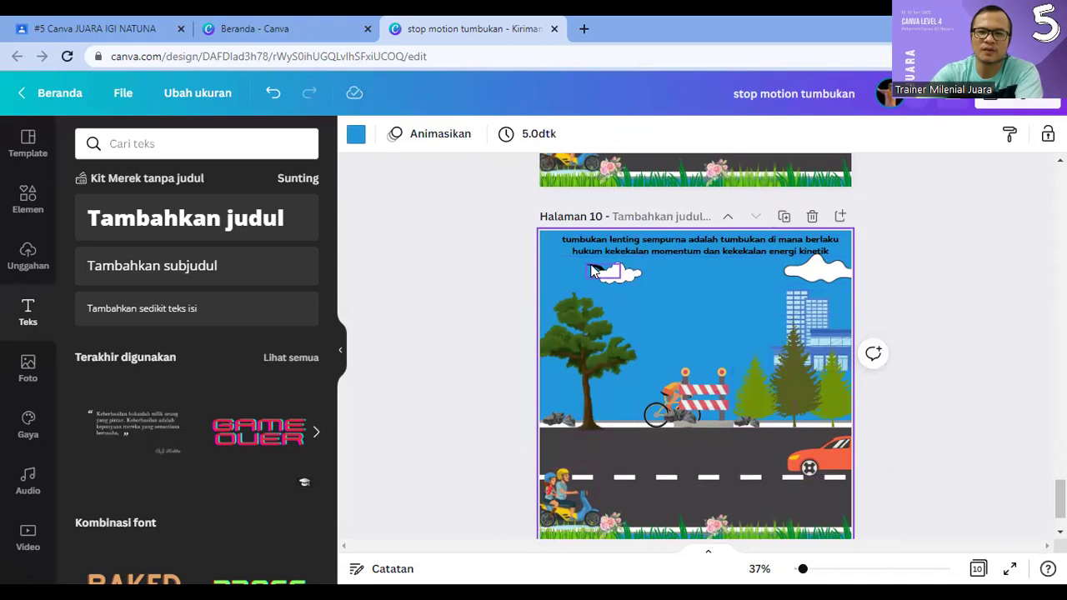
pyautogui.click(621, 317)
pyautogui.click(613, 272)
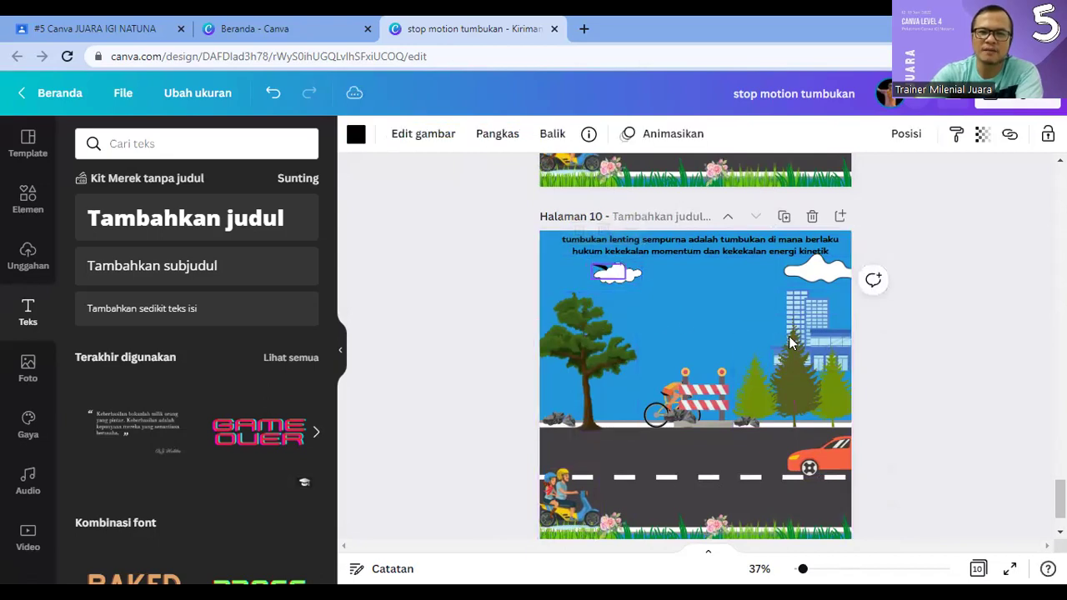
# Step: On page 10, shift the orange car slightly left and the scooter and the cyclist slightly right
pyautogui.click(823, 454)
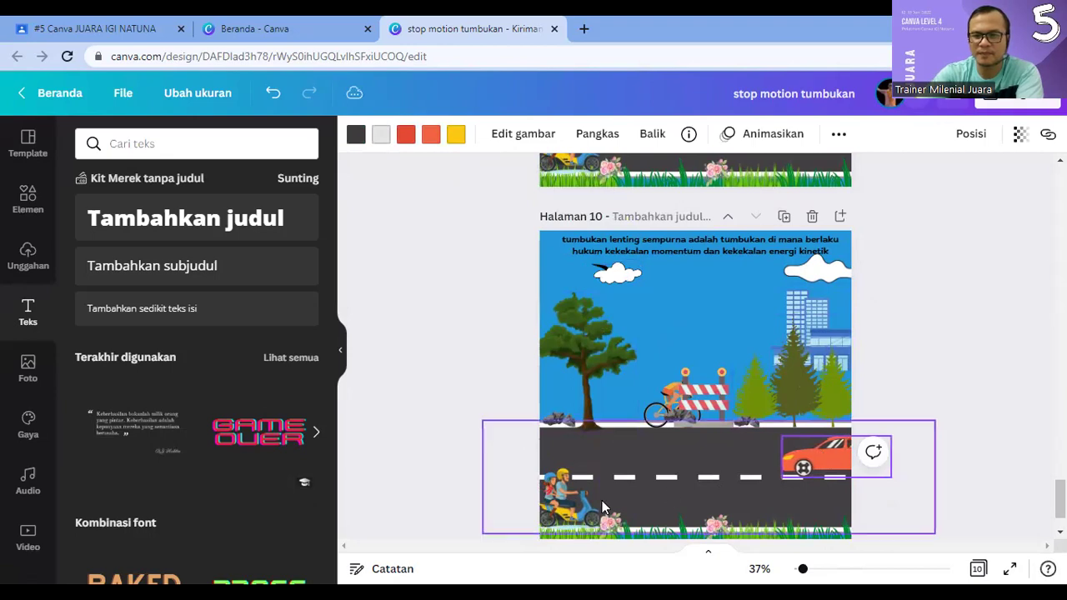
pyautogui.click(571, 505)
pyautogui.moveTo(572, 509); pyautogui.dragTo(570, 509)
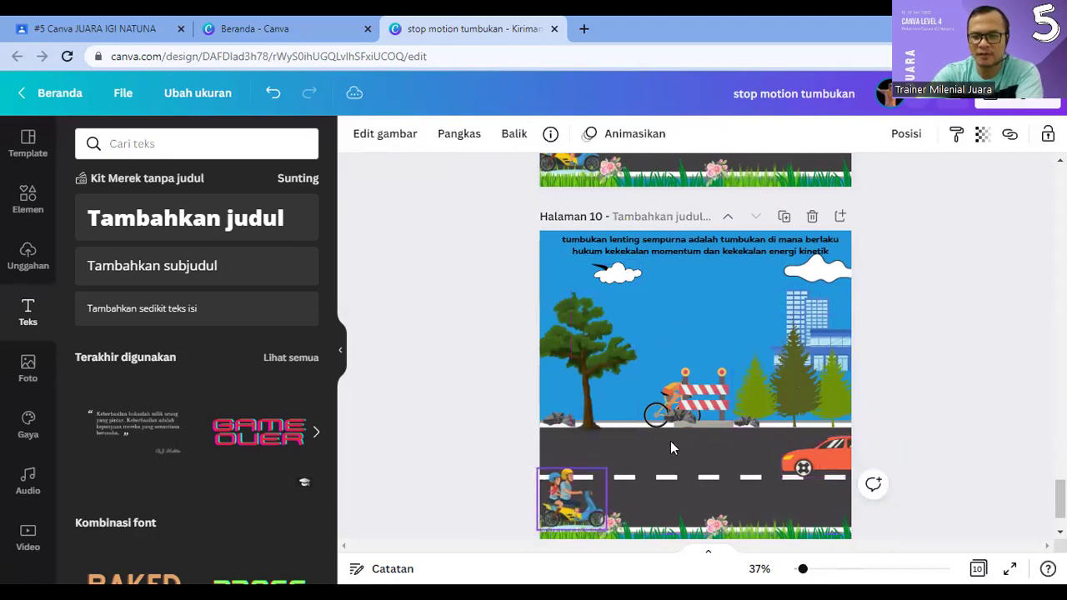
pyautogui.click(661, 409)
pyautogui.moveTo(661, 408); pyautogui.dragTo(668, 409)
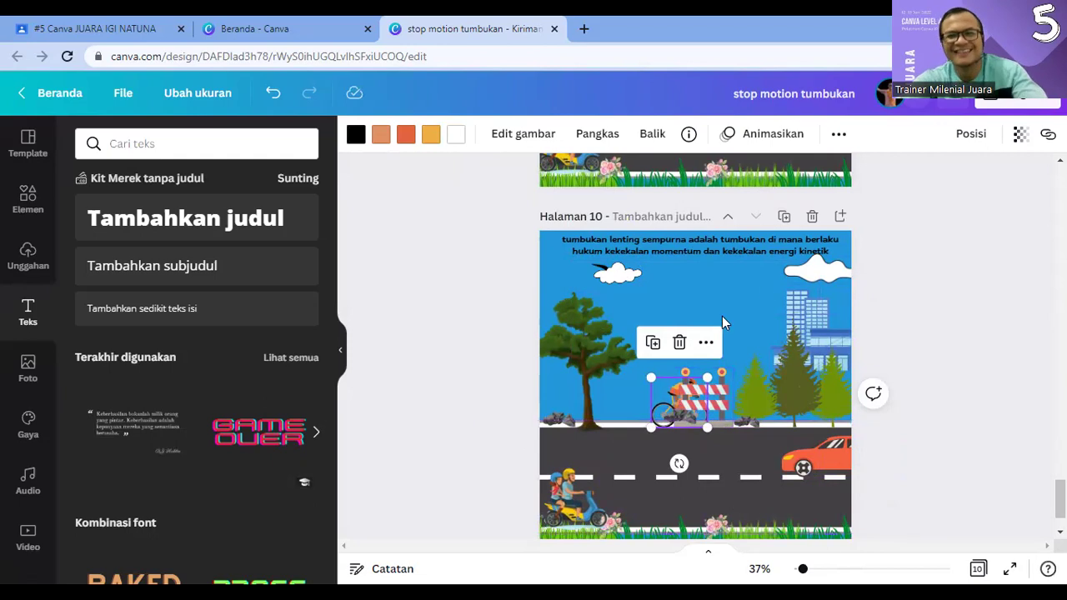
# Step: Duplicate page 10 and shift the black bird slightly right behind the small cloud on the new page 11
pyautogui.click(784, 215)
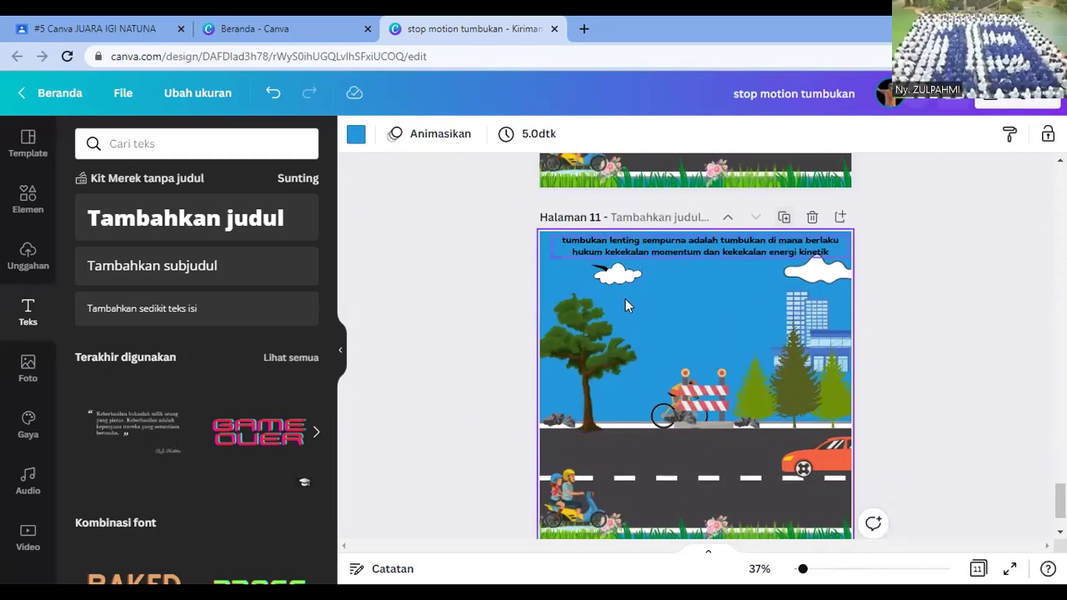
pyautogui.click(598, 269)
pyautogui.click(876, 252)
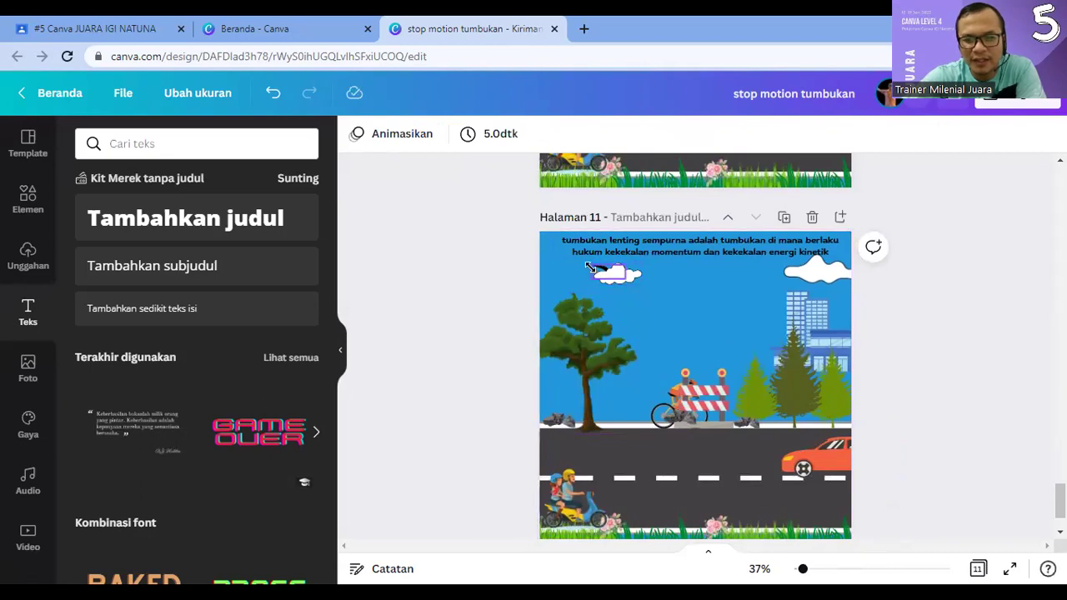
pyautogui.click(590, 268)
pyautogui.moveTo(590, 267); pyautogui.dragTo(595, 269)
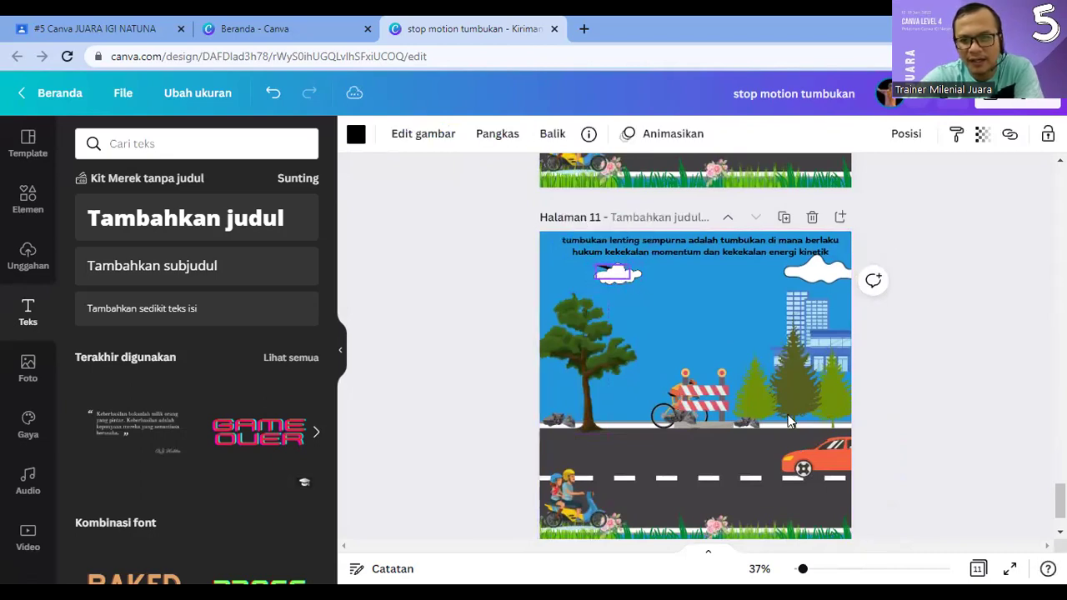
# Step: On page 11, shift the orange car slightly left, and the scooter and the cyclist slightly right
pyautogui.click(813, 461)
pyautogui.moveTo(813, 461); pyautogui.dragTo(806, 461)
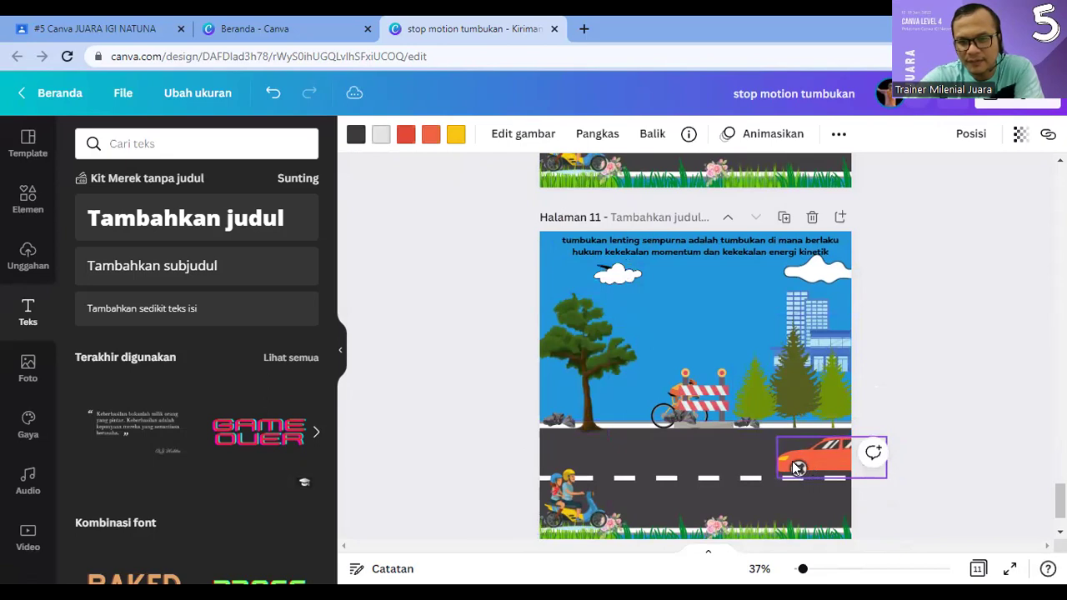
pyautogui.click(580, 502)
pyautogui.moveTo(581, 502); pyautogui.dragTo(588, 501)
pyautogui.click(656, 419)
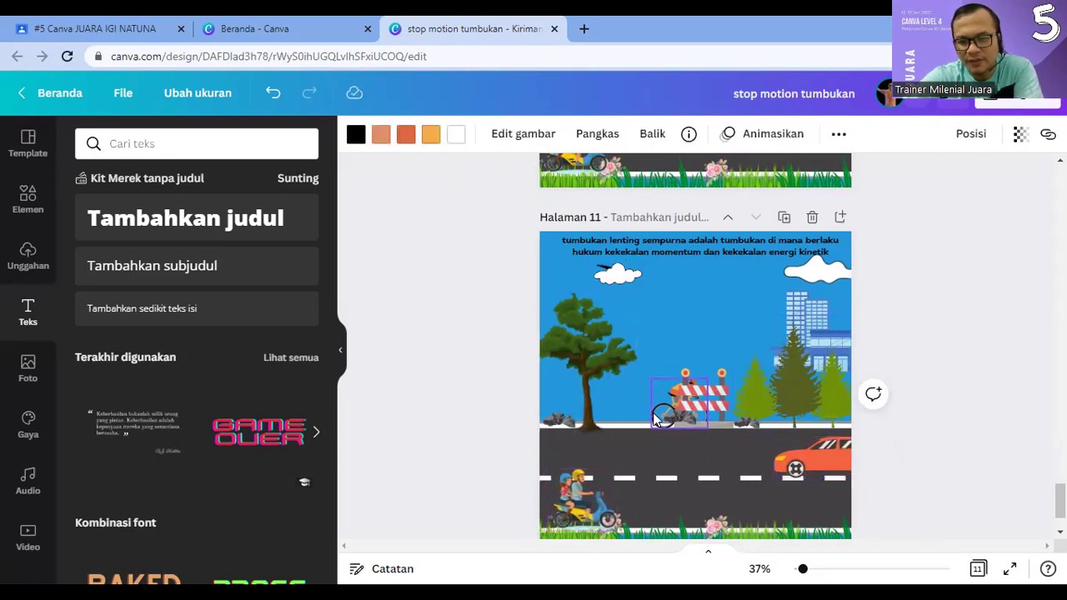
pyautogui.press('Right')
pyautogui.press('Right')
pyautogui.press('Right')
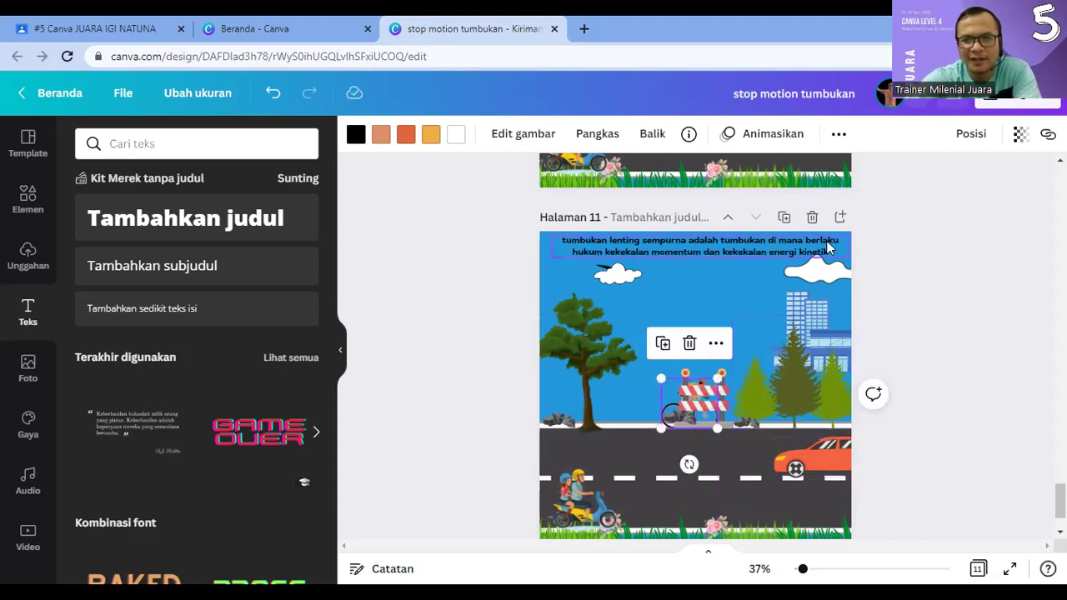
# Step: Duplicate page 11 and, on the new page 12, shift the orange car slightly left and the scooter slightly right
pyautogui.click(783, 219)
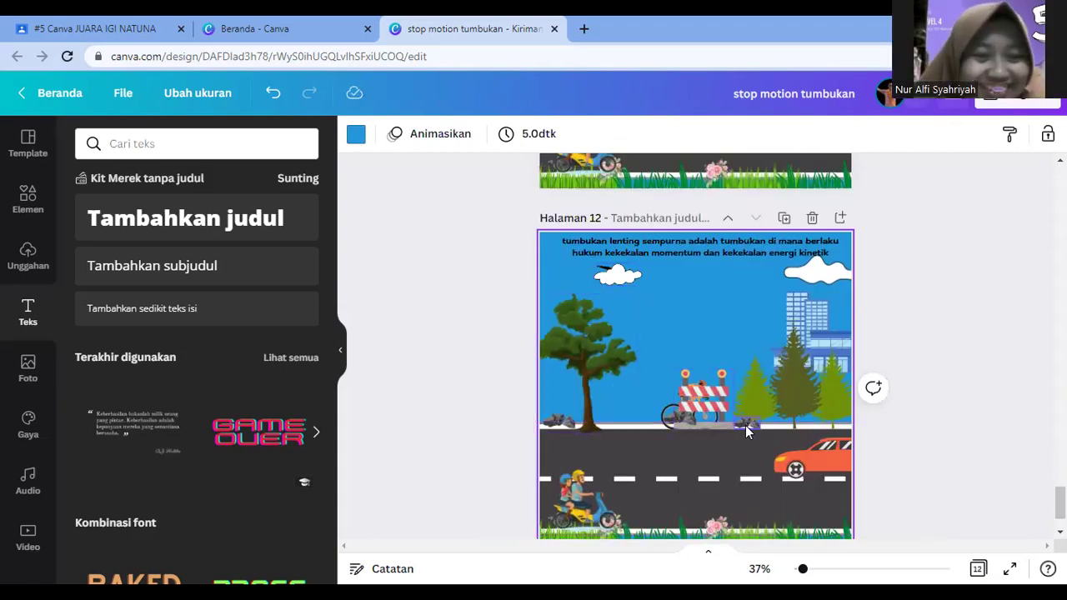
pyautogui.click(826, 452)
pyautogui.moveTo(826, 452); pyautogui.dragTo(820, 452)
pyautogui.click(583, 506)
pyautogui.press('Right')
pyautogui.press('Right')
pyautogui.press('Right')
pyautogui.press('Right')
pyautogui.press('Right')
pyautogui.press('Right')
pyautogui.press('Right')
pyautogui.press('Right')
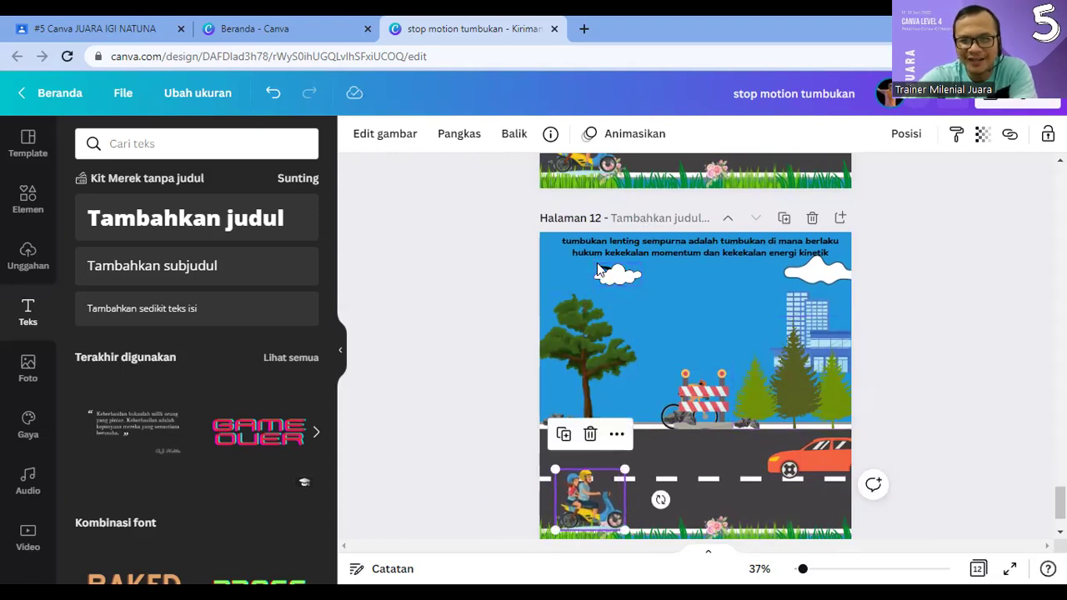
# Step: On page 12, shift the black bird further right behind the small cloud, keeping the cloud in place, and move the cyclist slightly right
pyautogui.click(597, 269)
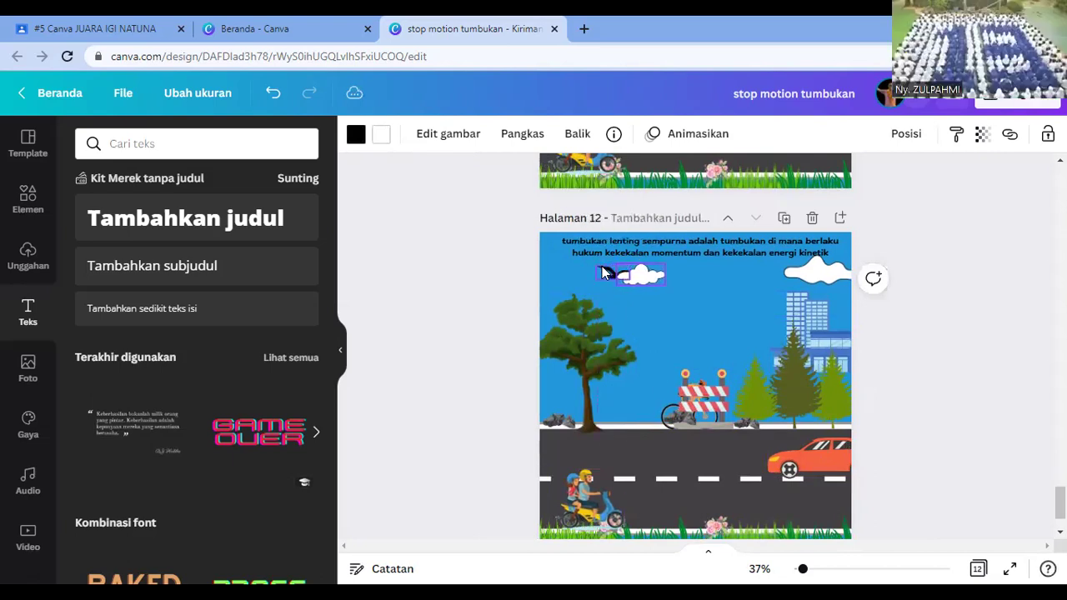
pyautogui.click(602, 266)
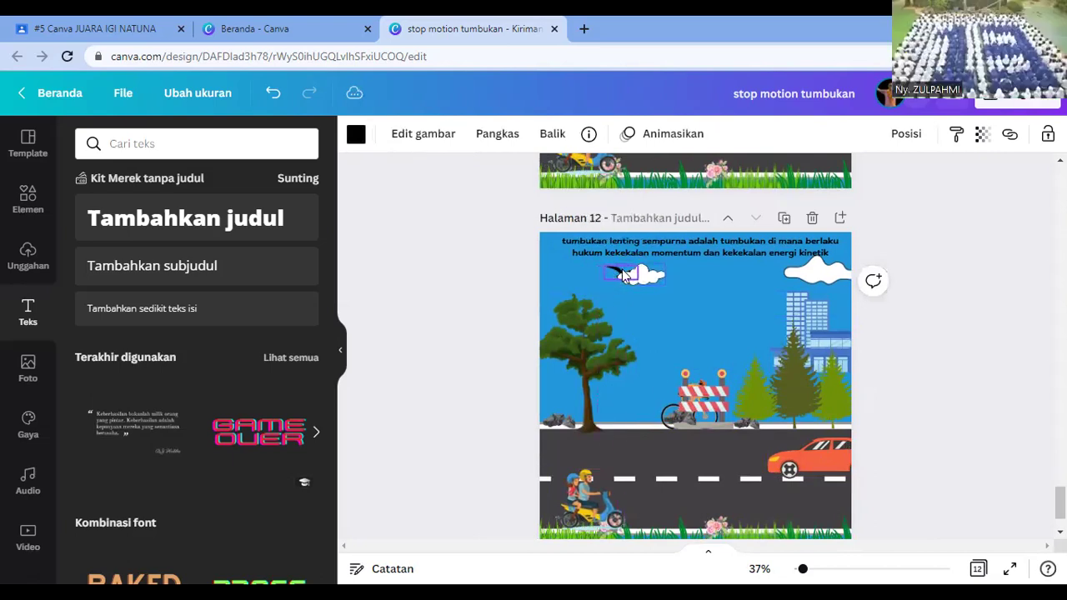
pyautogui.moveTo(649, 273); pyautogui.dragTo(623, 275)
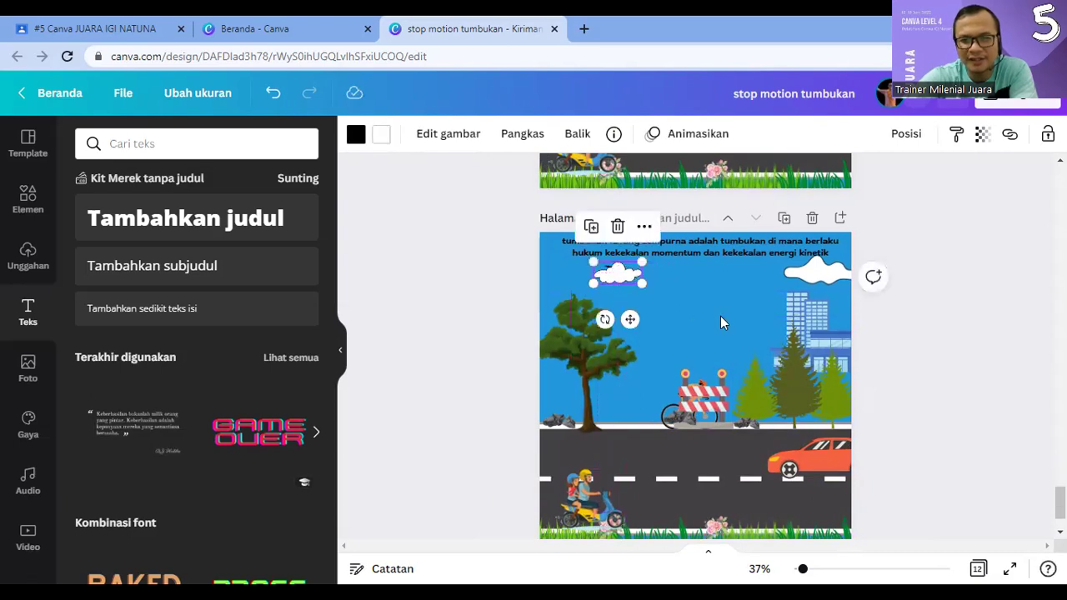
pyautogui.click(923, 339)
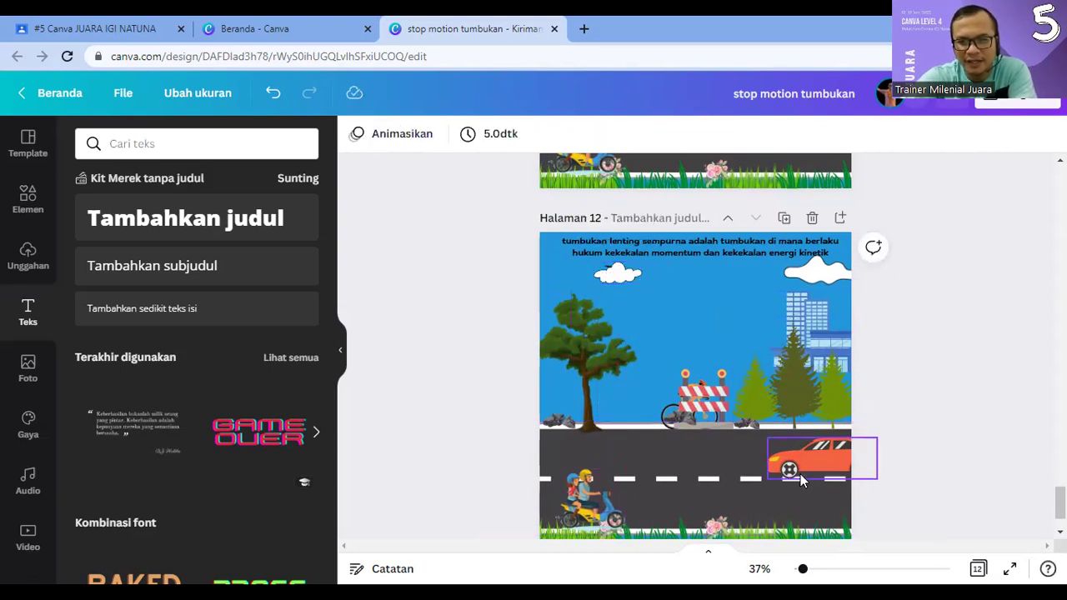
pyautogui.click(668, 413)
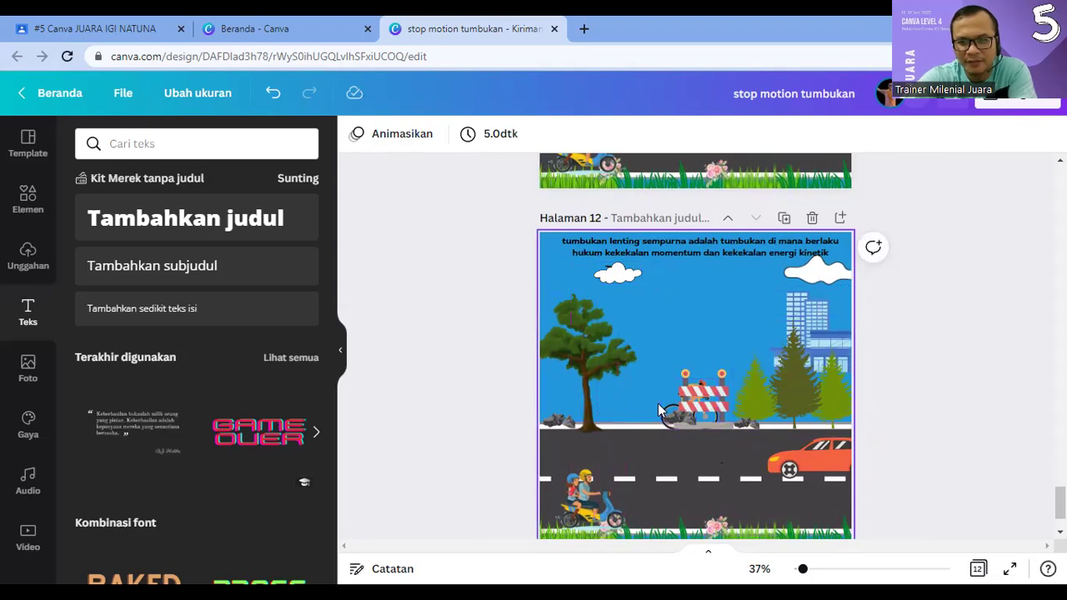
pyautogui.click(667, 413)
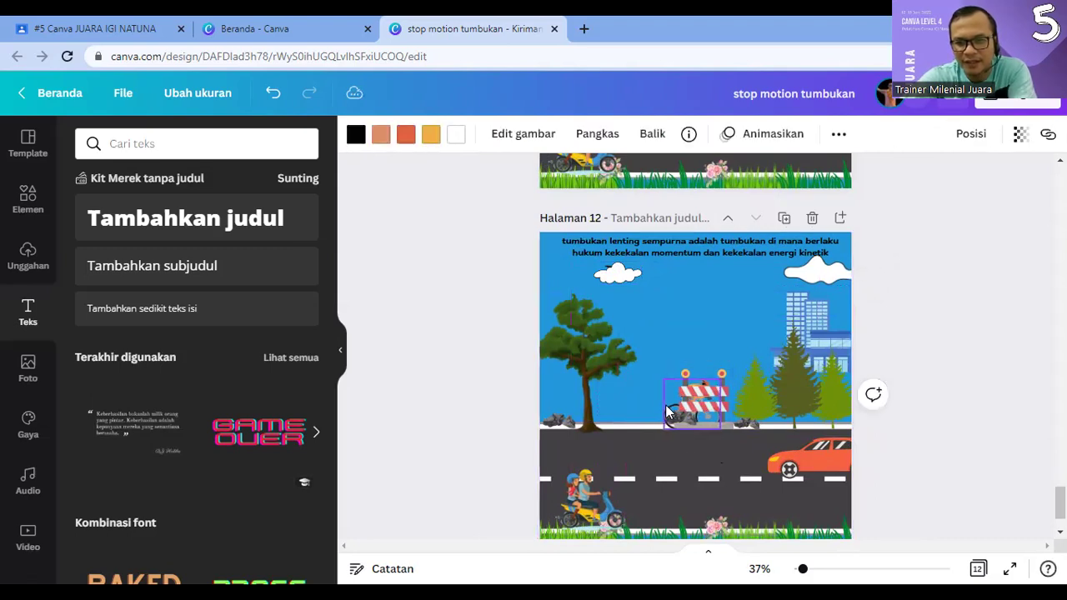
# Step: Duplicate page 12 and rotate the cyclist behind the barrier slightly clockwise on the new page 13
pyautogui.click(788, 221)
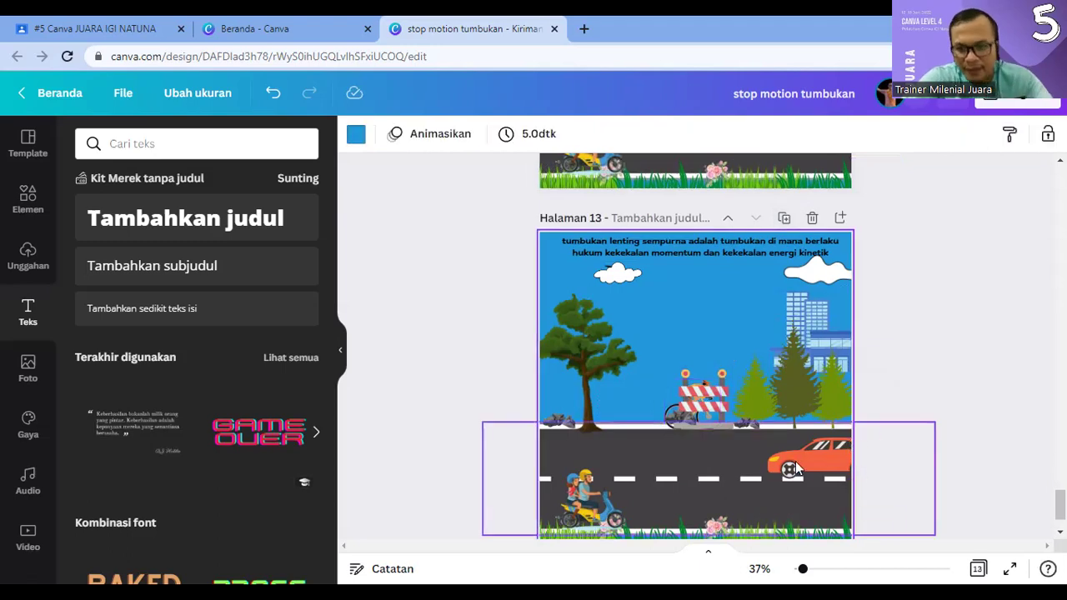
pyautogui.click(675, 406)
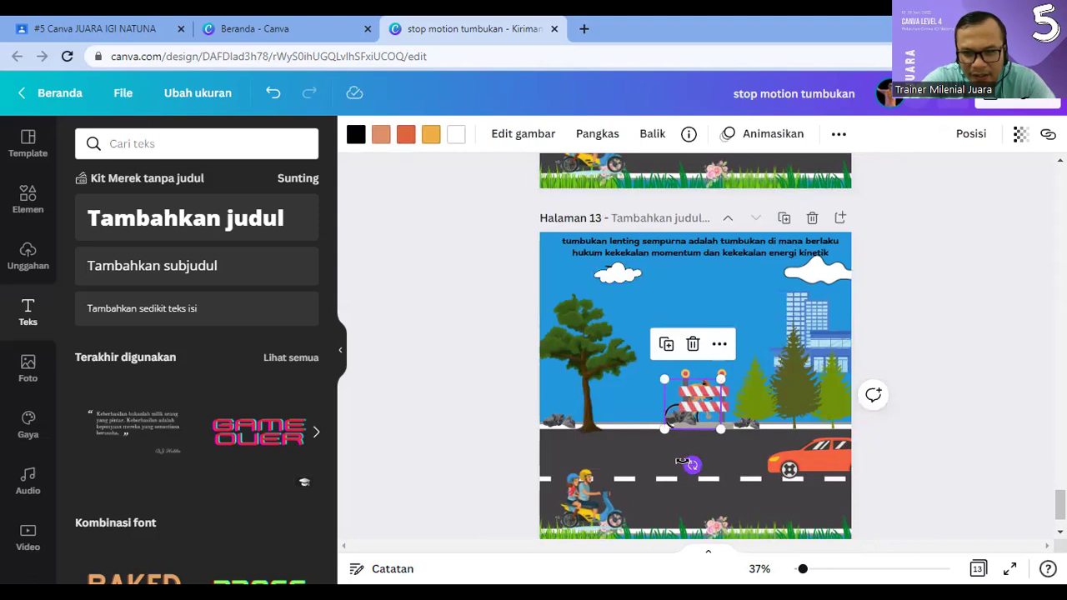
pyautogui.moveTo(681, 461); pyautogui.dragTo(690, 458)
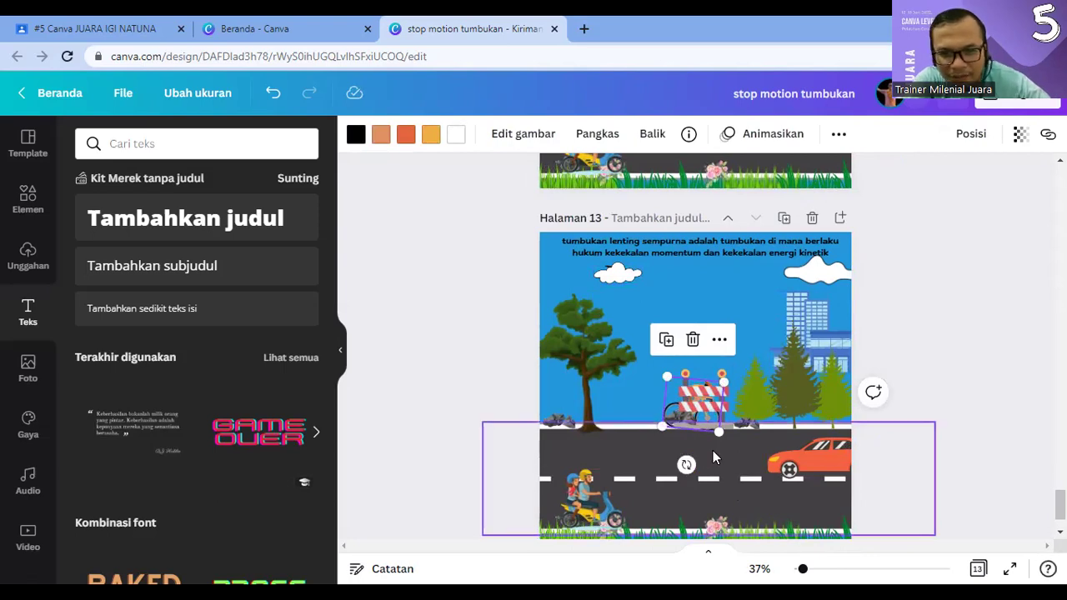
# Step: On page 13, shift the scooter slightly right and the orange car slightly left
pyautogui.click(602, 507)
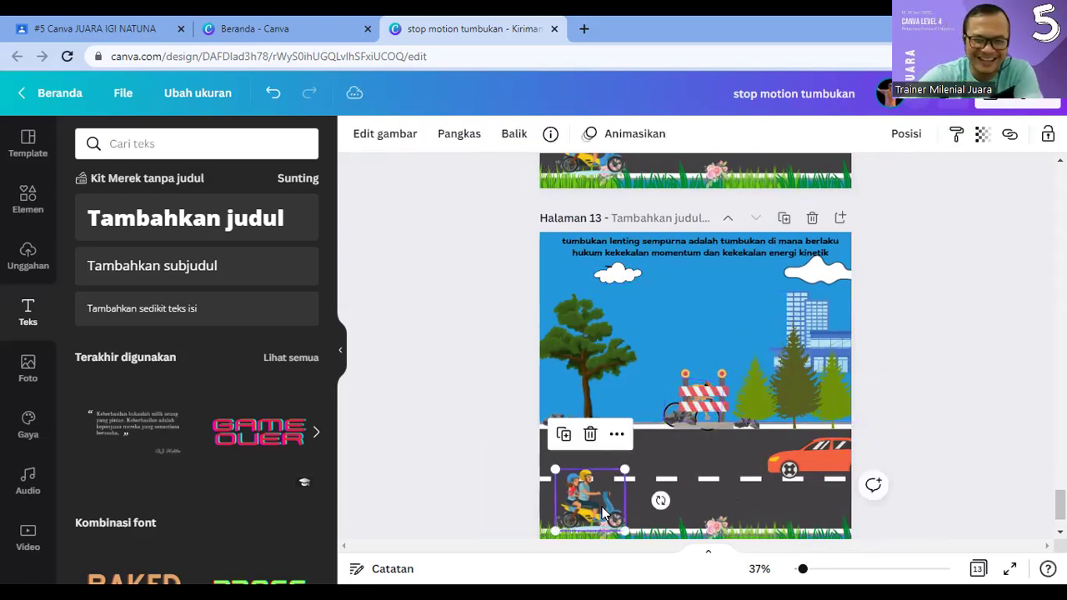
pyautogui.click(800, 460)
pyautogui.moveTo(801, 460); pyautogui.dragTo(792, 460)
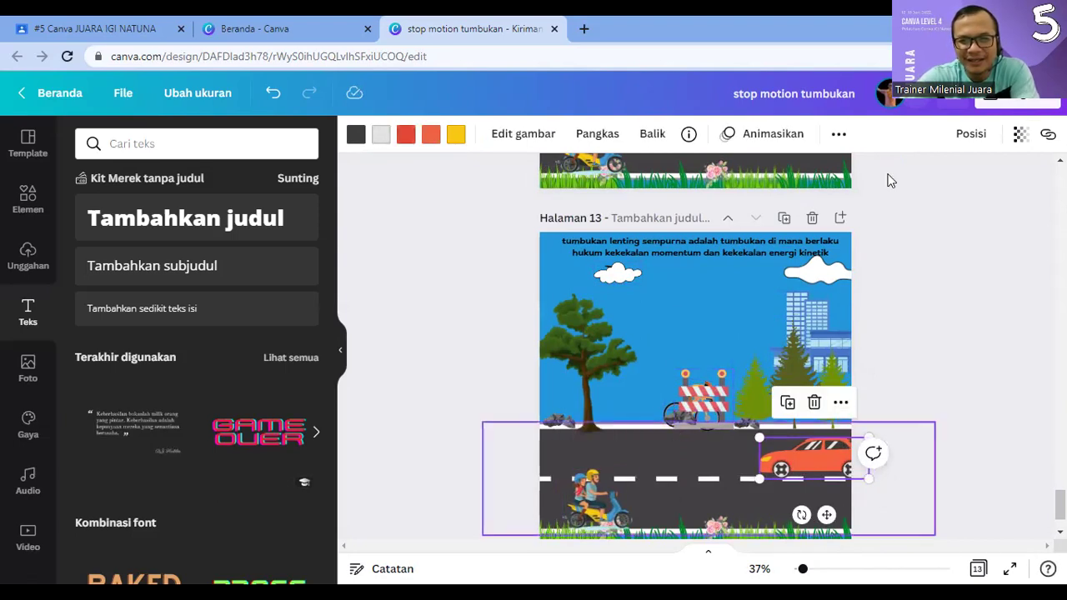
# Step: Duplicate page 13 and move the scooter slightly right and up on the new page 14
pyautogui.click(783, 218)
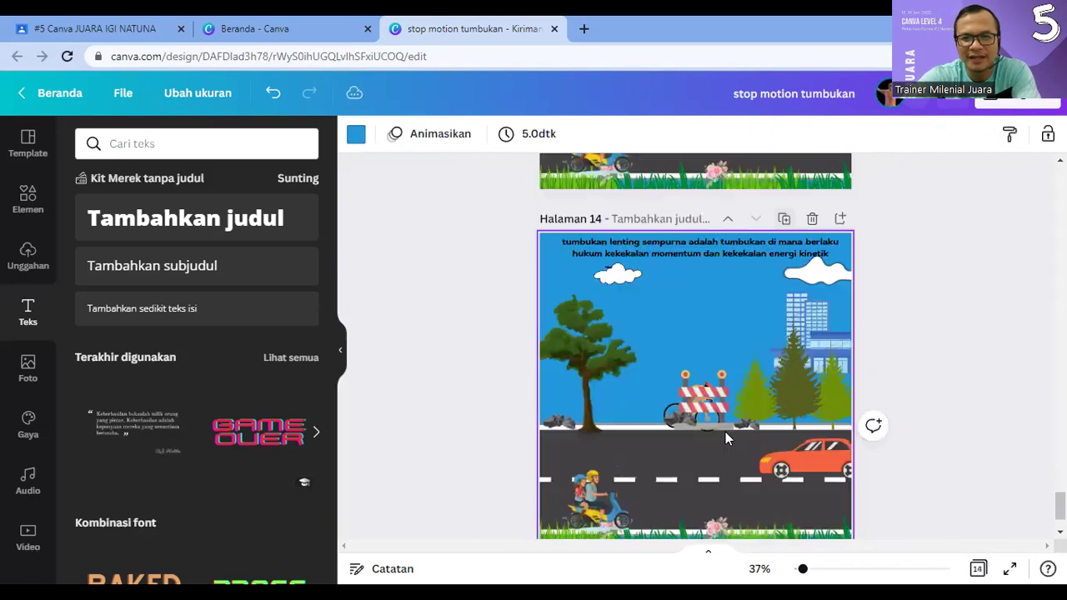
pyautogui.click(600, 501)
pyautogui.press('Right')
pyautogui.press('Right')
pyautogui.press('Right')
pyautogui.press('Right')
pyautogui.press('Right')
pyautogui.press('Right')
pyautogui.press('Right')
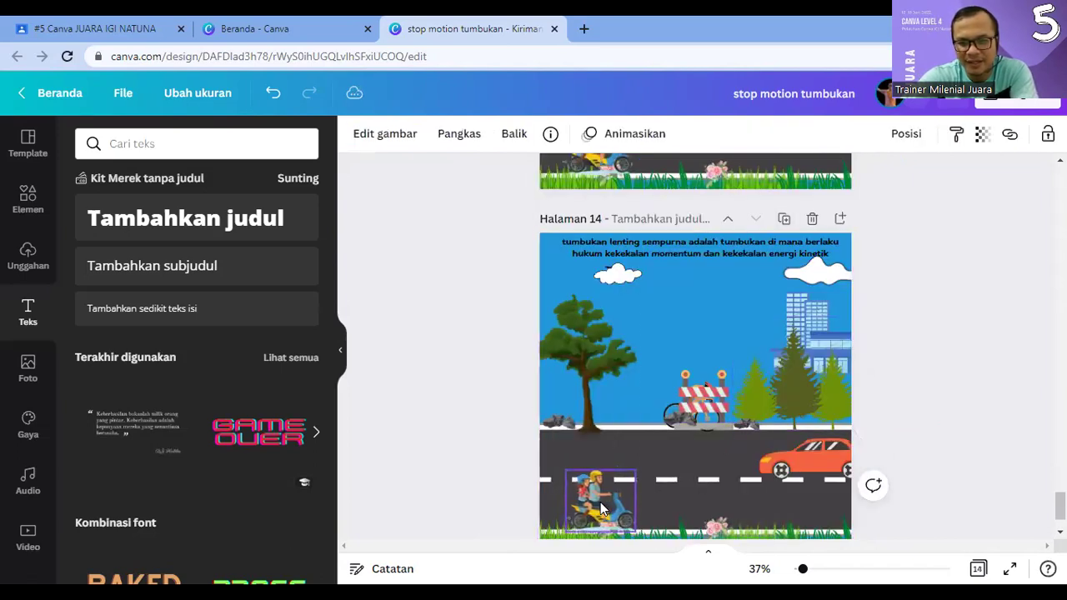
pyautogui.press('Right')
pyautogui.press('Right')
pyautogui.press('Right')
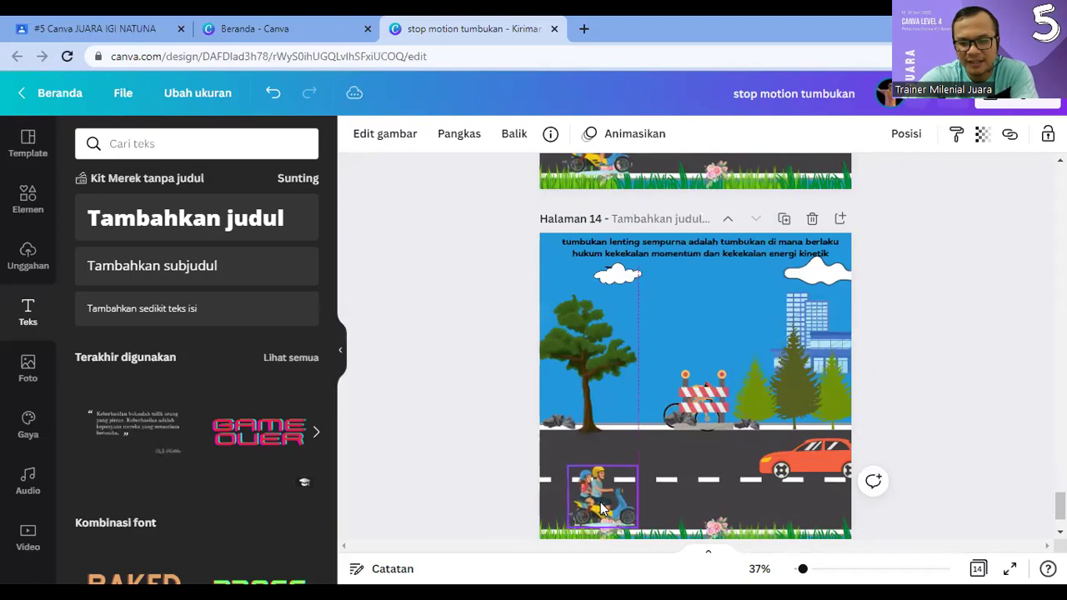
# Step: On page 14, shift the orange car slightly left along the road
pyautogui.click(806, 455)
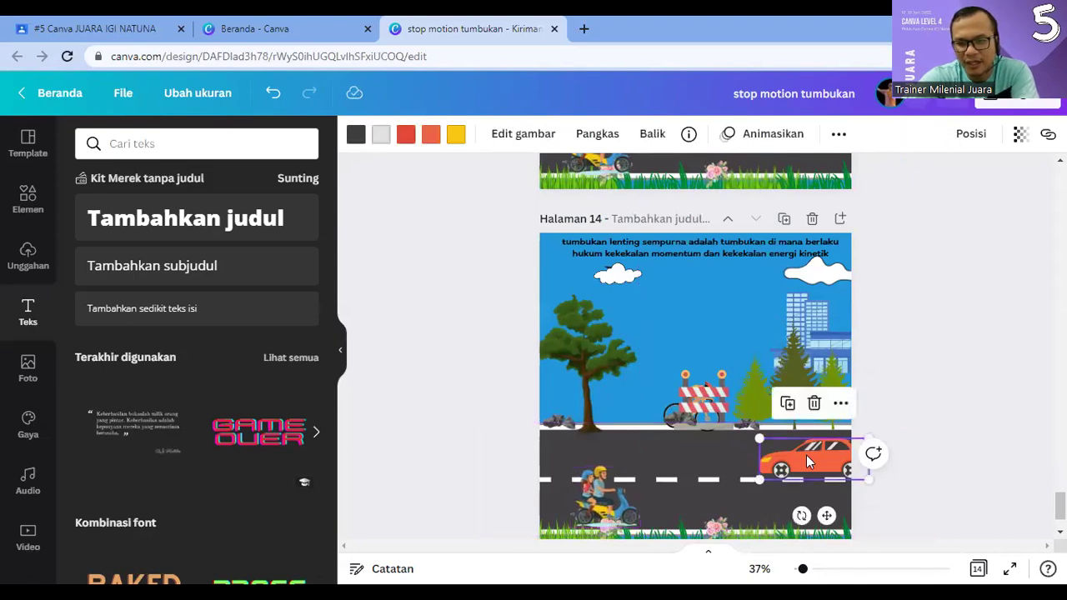
pyautogui.press('Left')
pyautogui.press('Left')
pyautogui.press('Left')
pyautogui.press('Left')
pyautogui.press('Left')
pyautogui.press('Left')
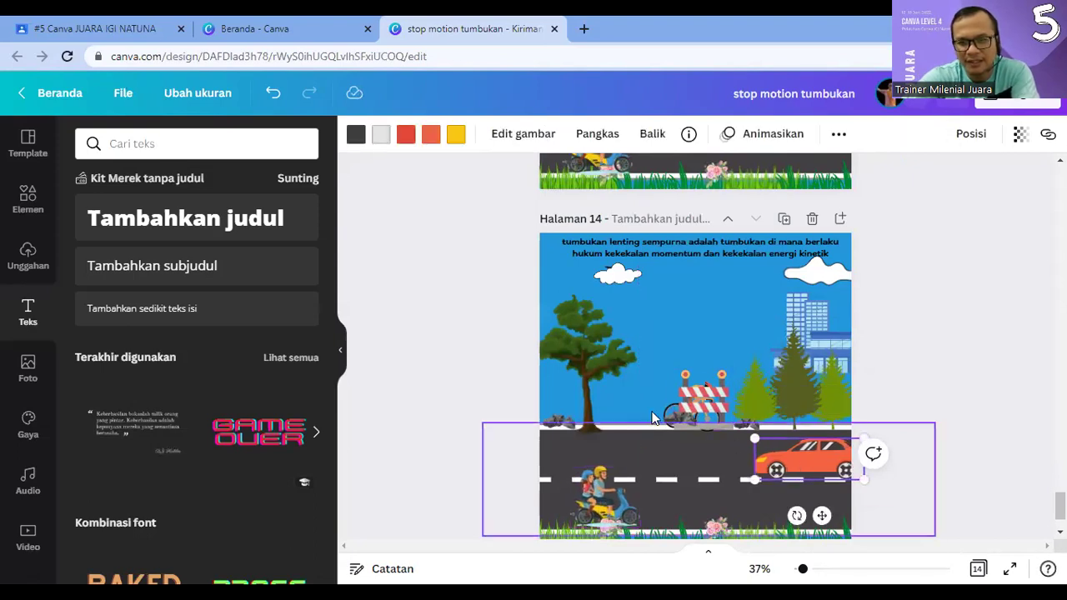
# Step: Shift the cyclist behind the barrier slightly right on page 14
pyautogui.click(673, 408)
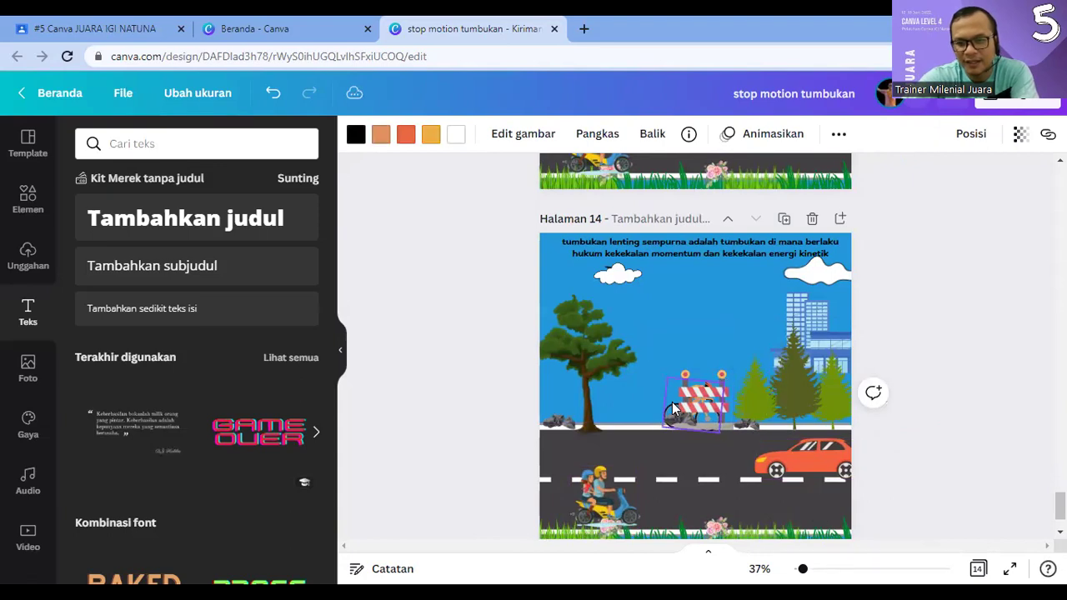
pyautogui.click(726, 439)
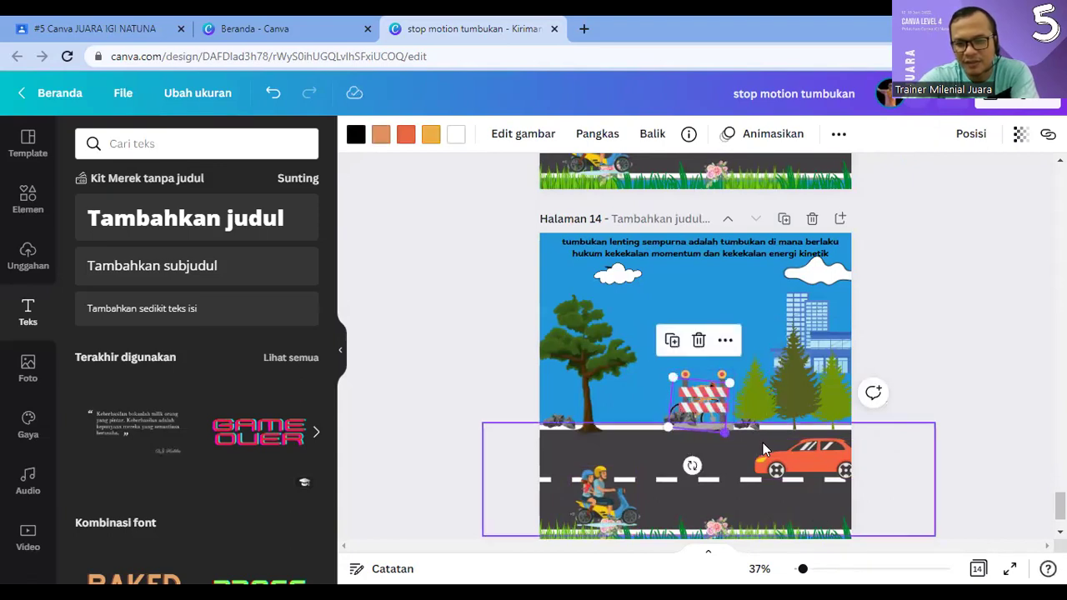
pyautogui.click(967, 390)
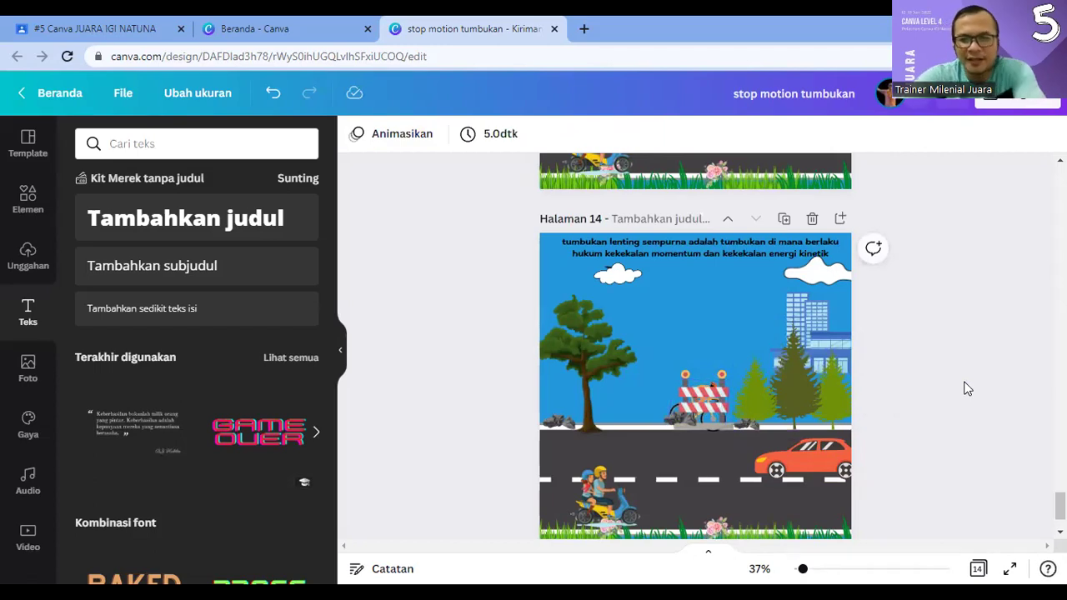
# Step: Duplicate page 14 to add page 15 as the next frame
pyautogui.scroll(-2, 884, 491)
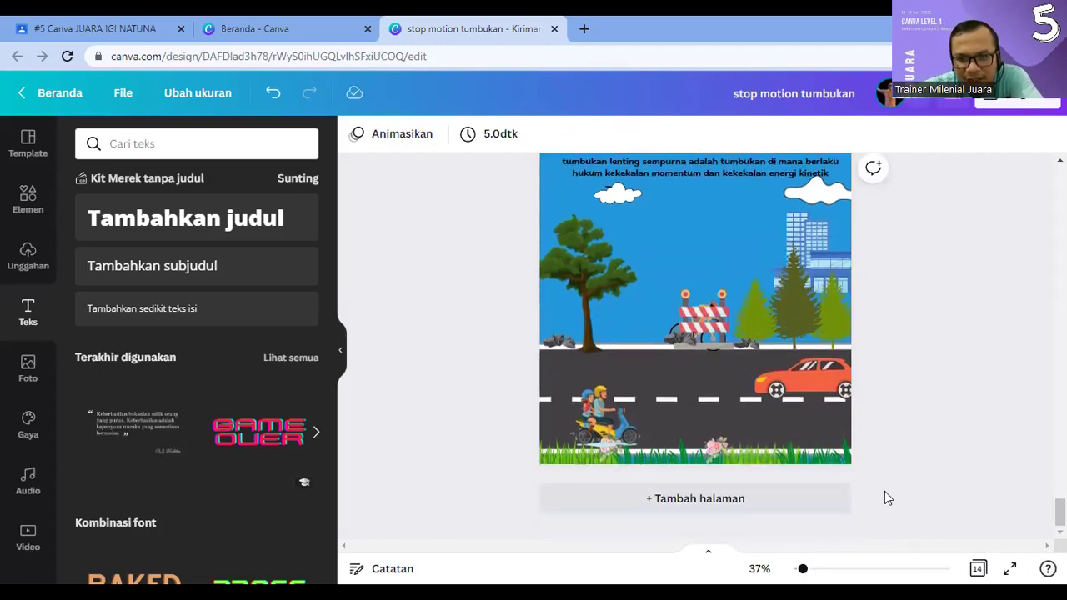
pyautogui.scroll(3, 885, 491)
pyautogui.scroll(1, 884, 490)
pyautogui.scroll(-1, 884, 491)
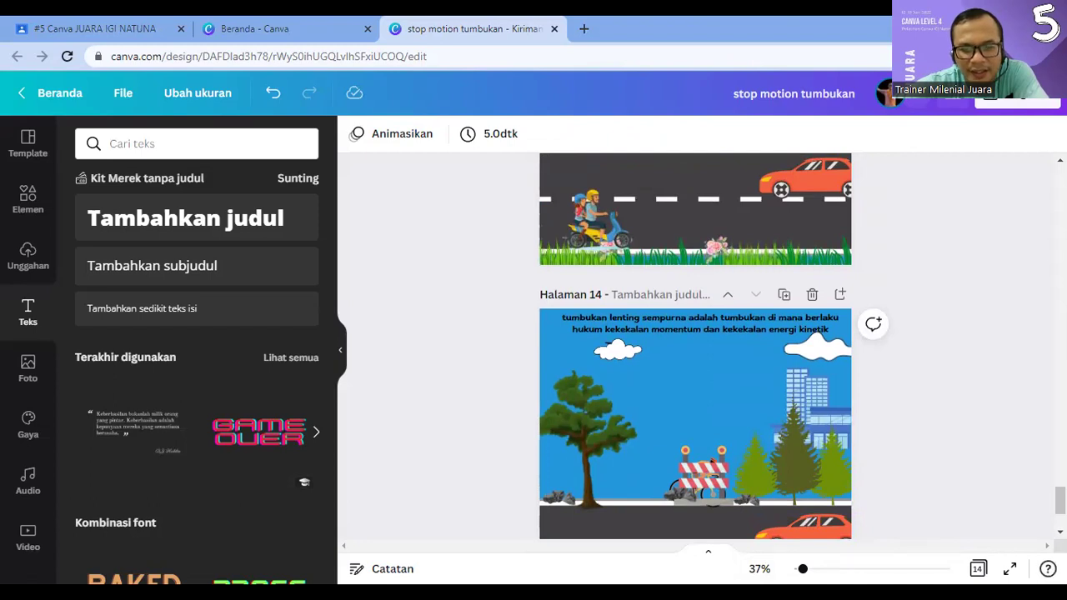
pyautogui.click(665, 331)
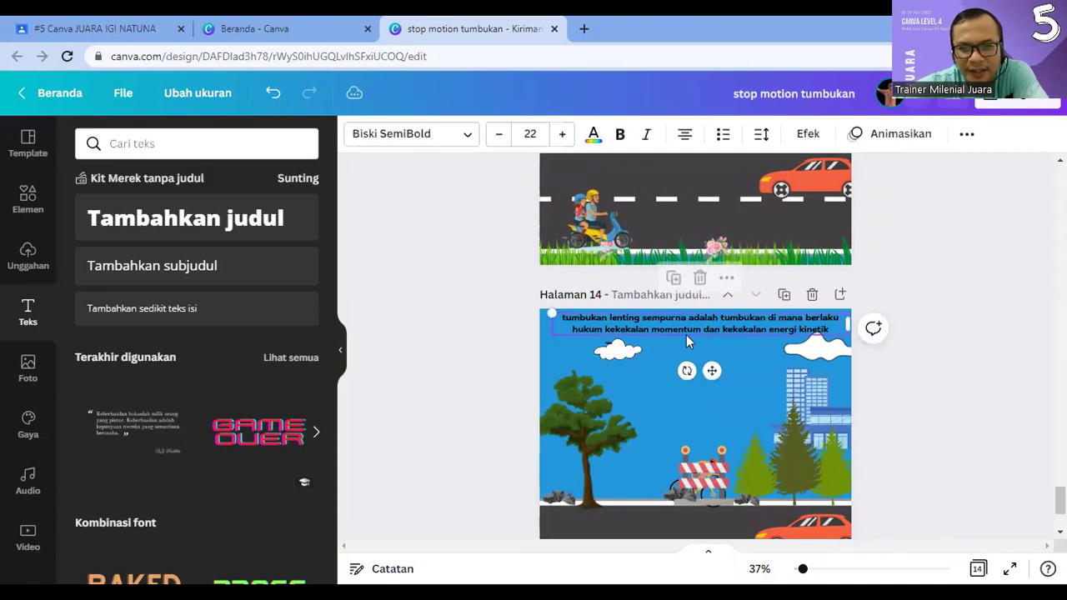
pyautogui.click(976, 405)
pyautogui.click(785, 295)
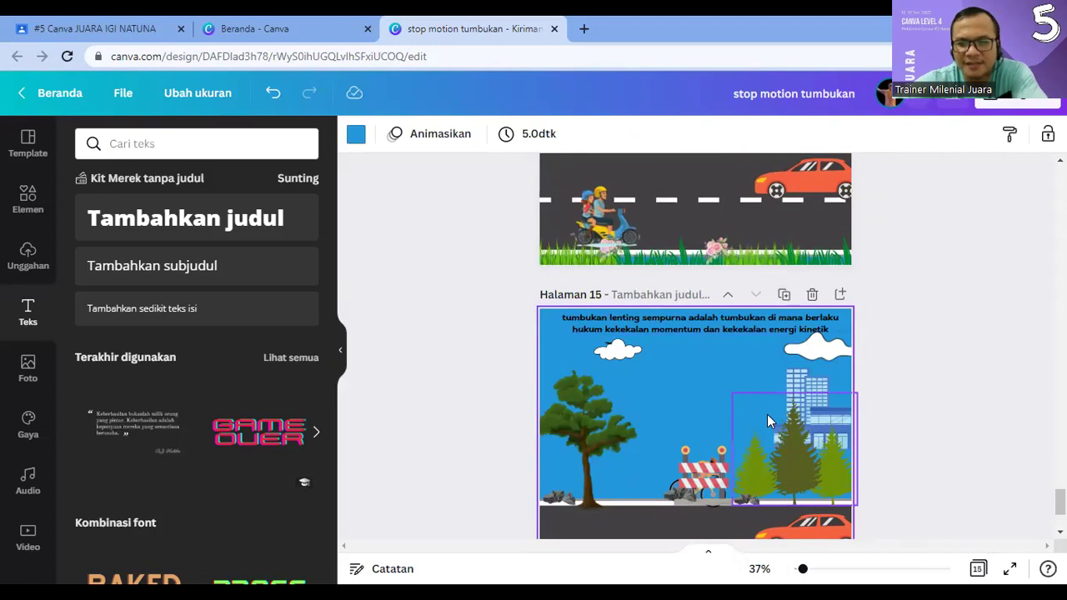
# Step: Replace page 15's caption with "Pada tumbukan lenting sempurna, kecepatan benda sebelum dan sesudah tumbukan akan berlawanan arah."
pyautogui.scroll(2, 753, 392)
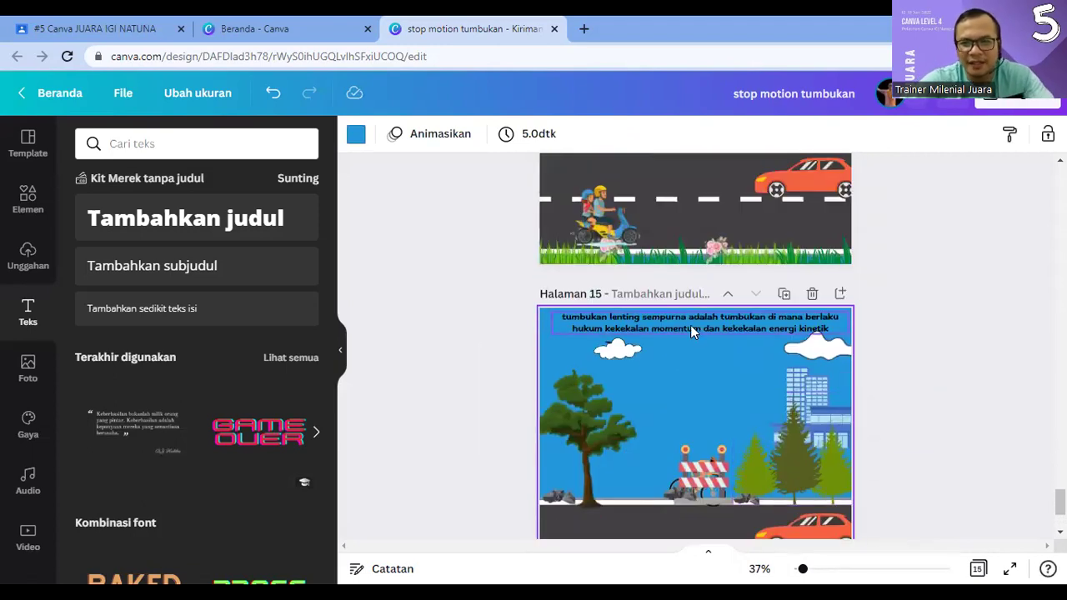
pyautogui.click(691, 325)
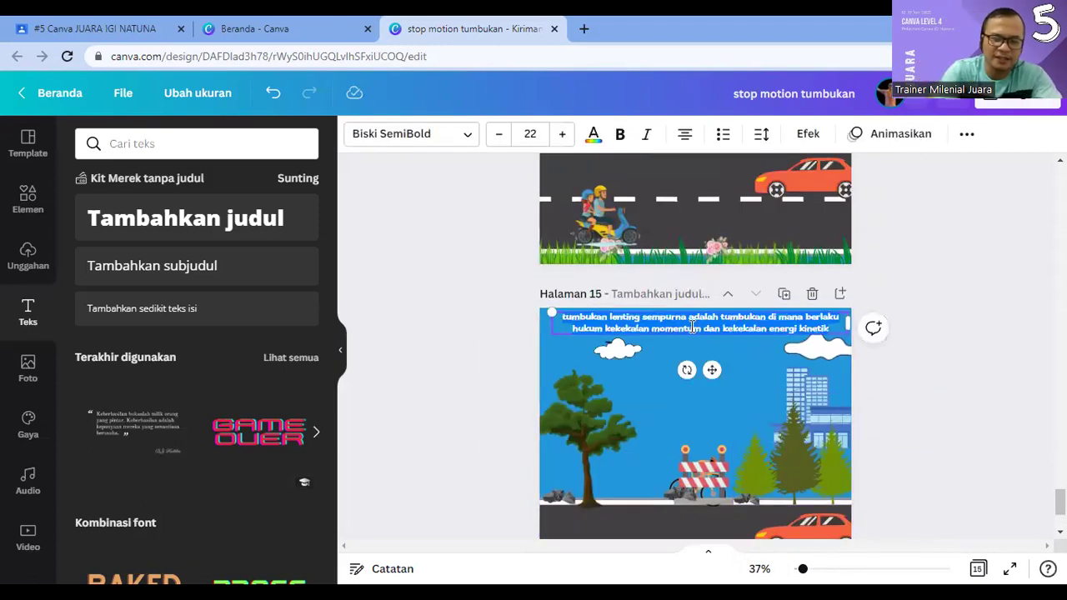
pyautogui.write('Pada tumbukan lenting sempurna, kecepatan benda sebelum dan sesudah tumbukan akan berlawanan arah.')
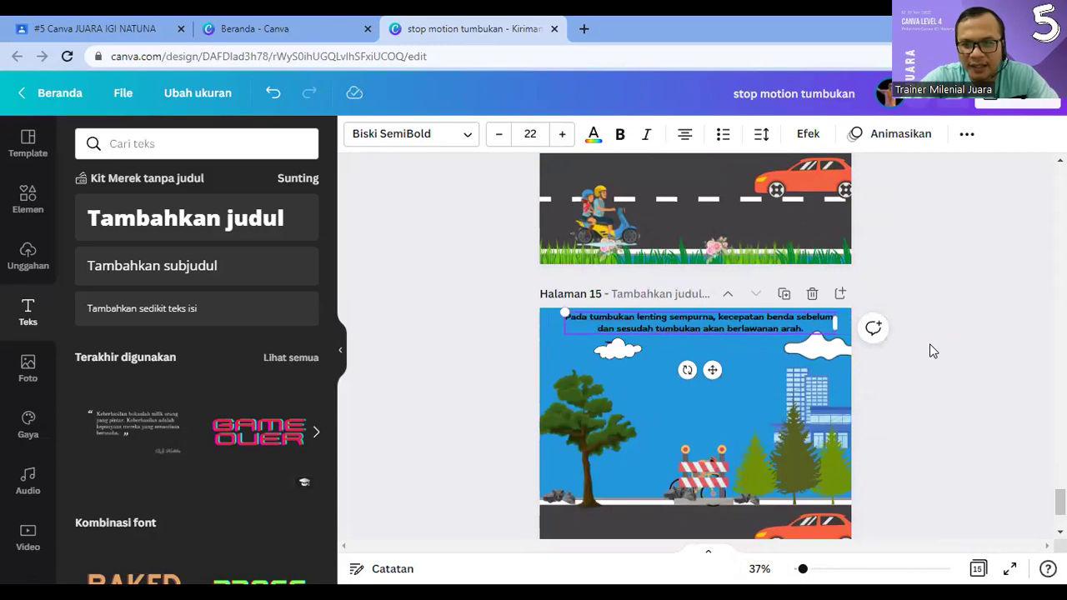
pyautogui.click(859, 407)
# Step: On page 15, rotate the scooter slightly counterclockwise and shift it slightly right
pyautogui.scroll(-3, 786, 525)
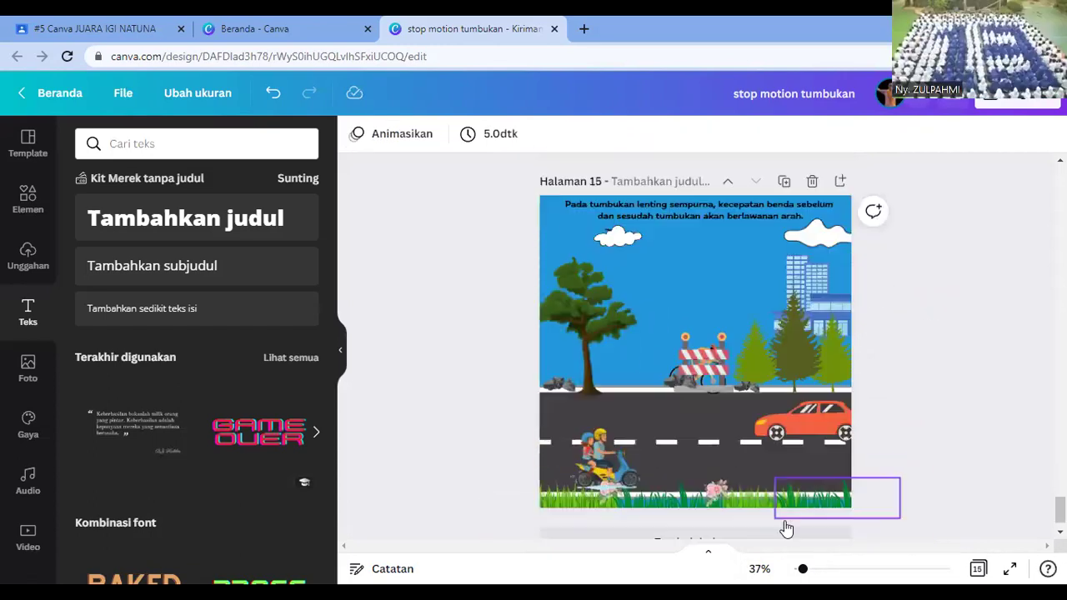
pyautogui.click(596, 423)
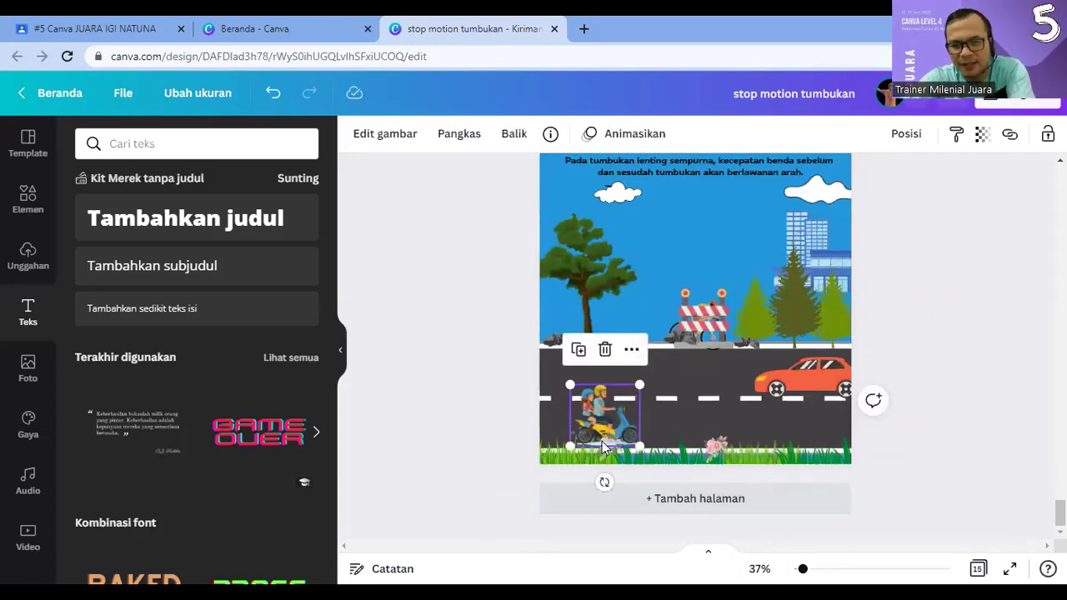
pyautogui.moveTo(605, 481)
pyautogui.mouseDown()
pyautogui.moveTo(650, 509)
pyautogui.moveTo(615, 480)
pyautogui.mouseUp()
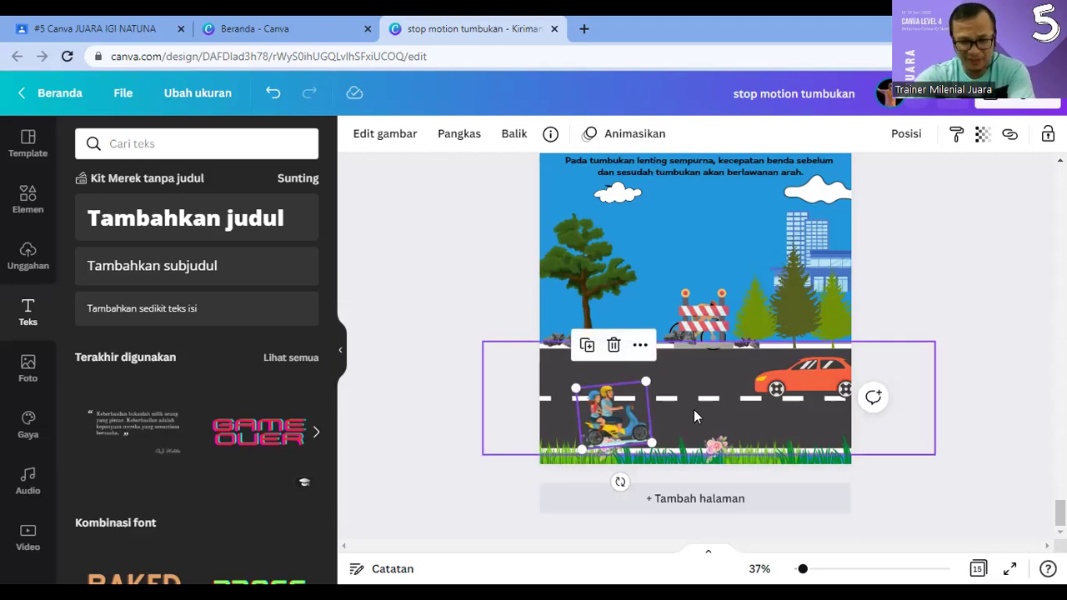
# Step: On page 15, shift the orange car slightly left and the cyclist behind the barrier slightly right
pyautogui.click(779, 390)
pyautogui.moveTo(780, 390); pyautogui.dragTo(775, 390)
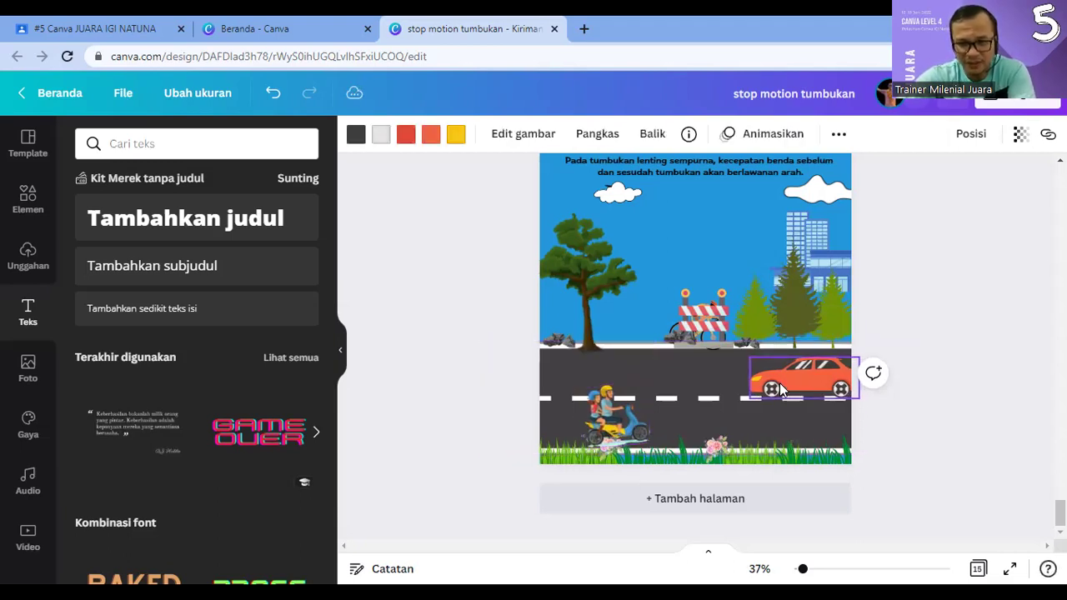
pyautogui.click(673, 332)
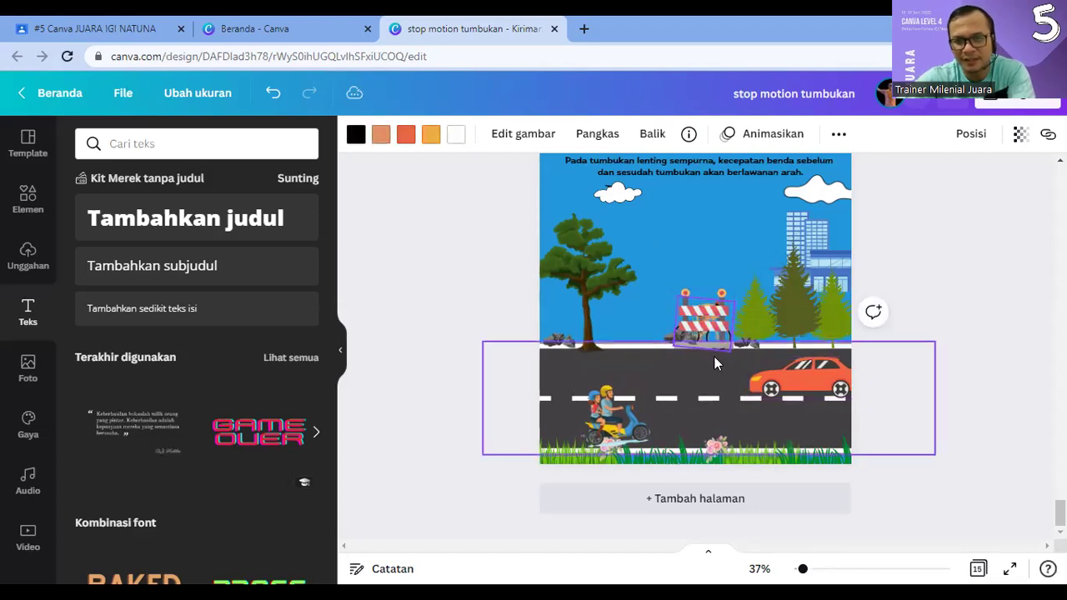
# Step: Duplicate page 15 and shift the cyclist behind the barrier slightly right on the new page 16
pyautogui.scroll(2, 763, 235)
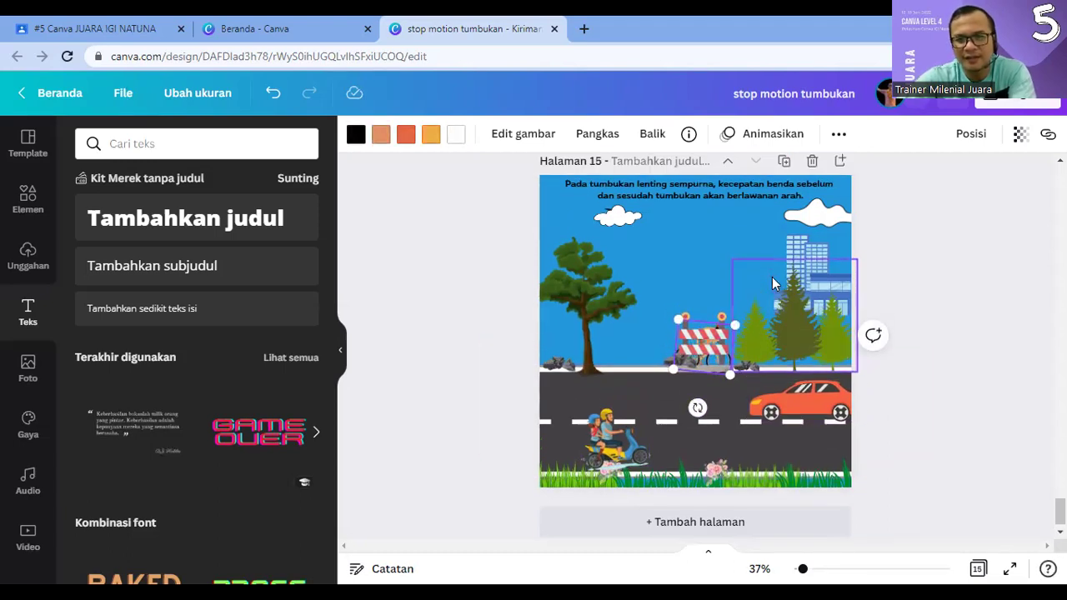
pyautogui.press('Escape')
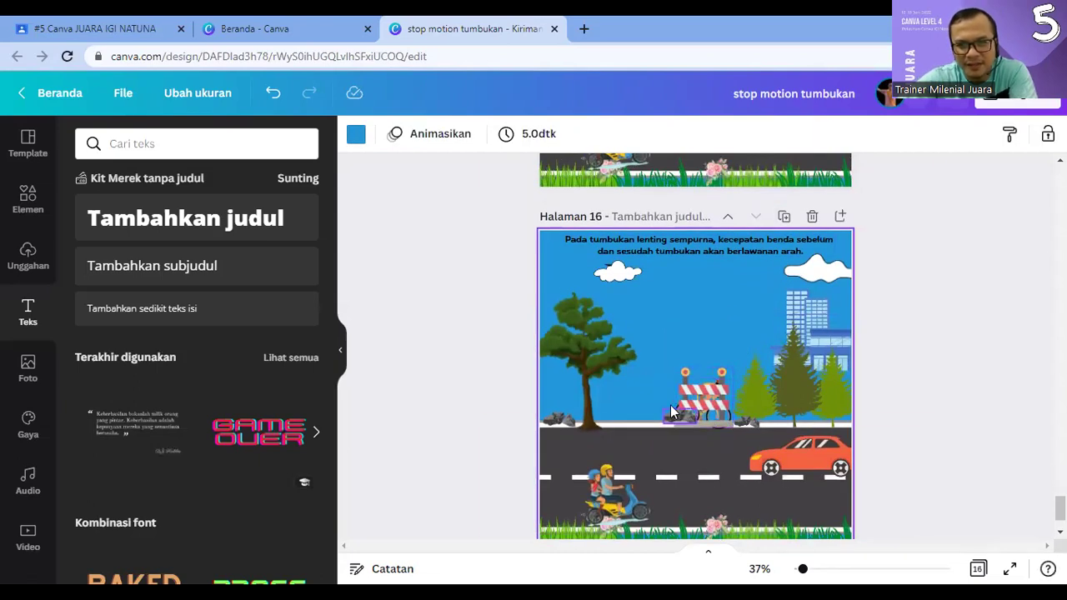
pyautogui.click(717, 417)
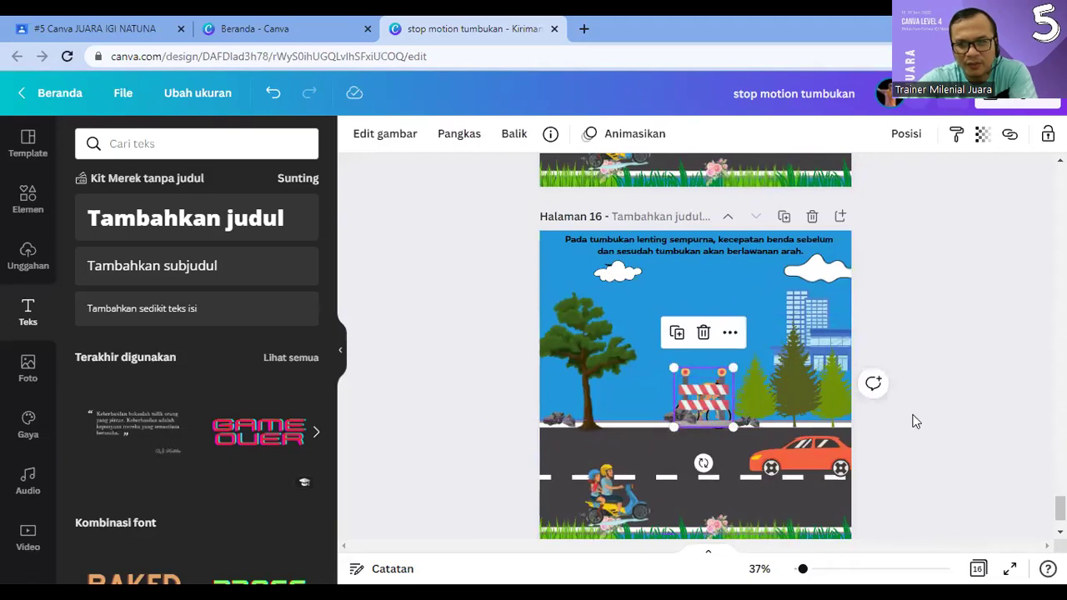
pyautogui.click(947, 431)
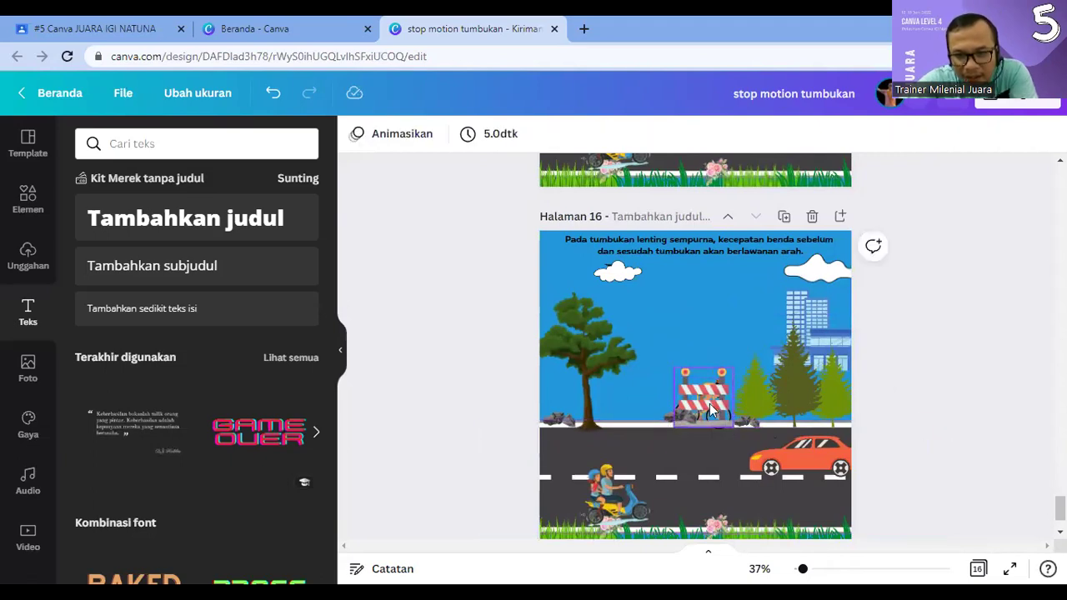
pyautogui.click(711, 409)
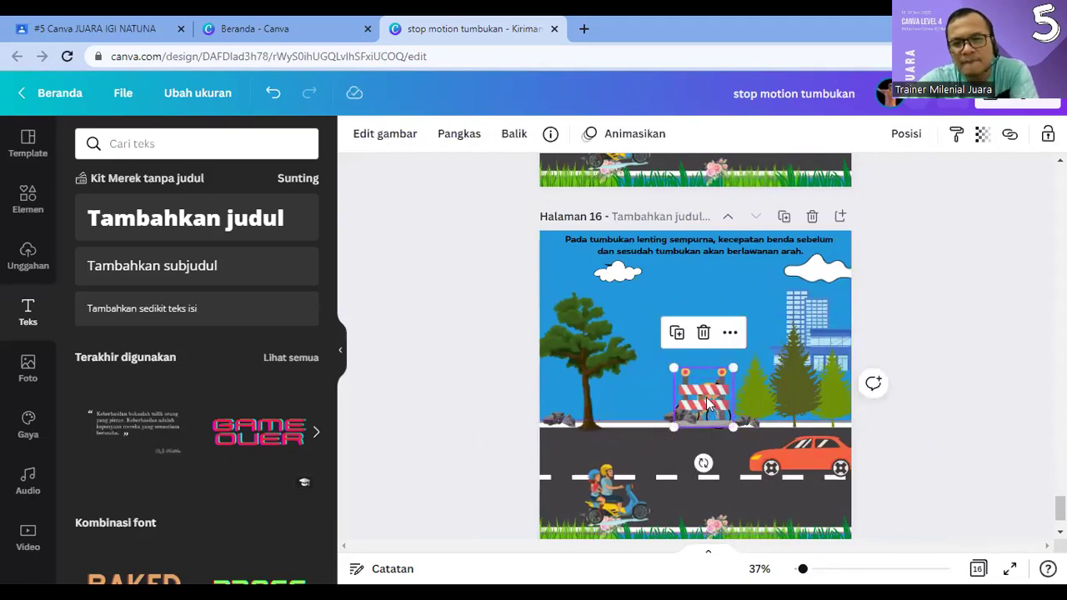
pyautogui.moveTo(704, 462); pyautogui.dragTo(691, 450)
pyautogui.click(692, 451)
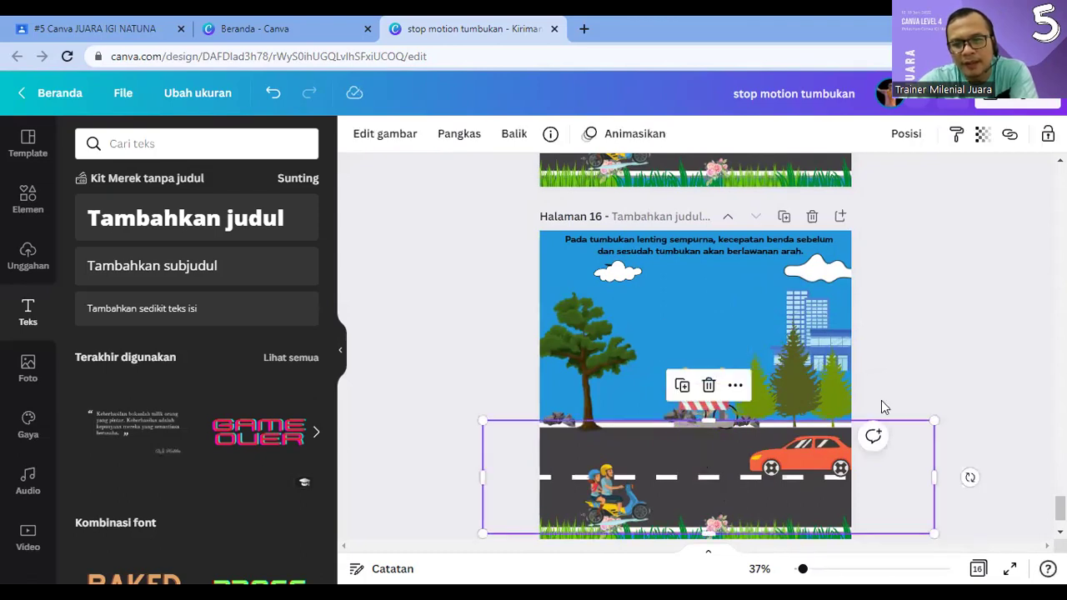
pyautogui.click(937, 379)
# Step: On page 16, shift the orange car slightly left and the scooter slightly right
pyautogui.click(829, 450)
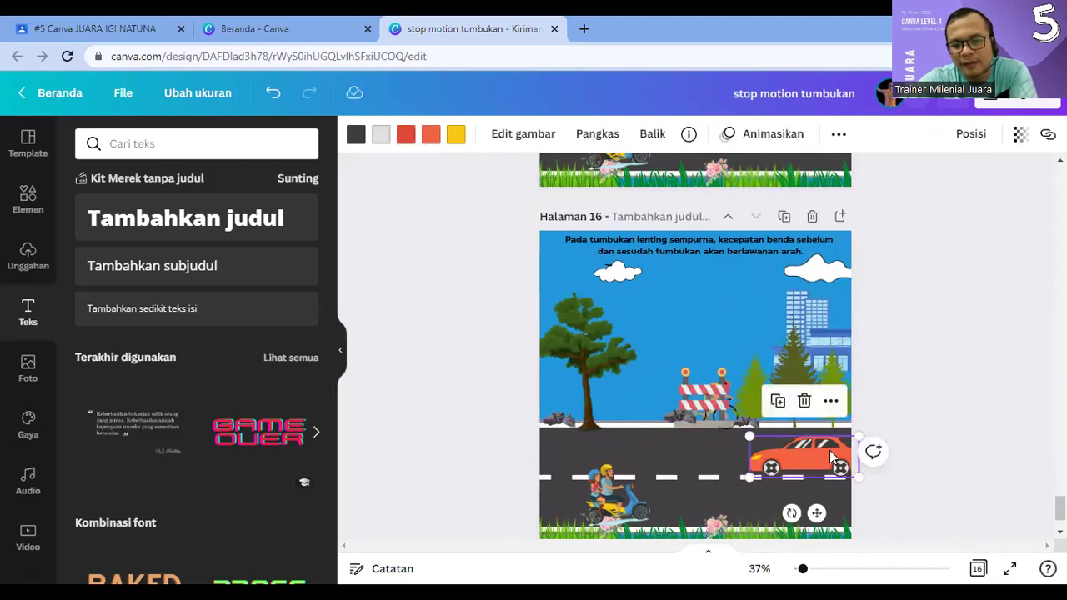
pyautogui.moveTo(830, 450); pyautogui.dragTo(825, 450)
pyautogui.click(634, 500)
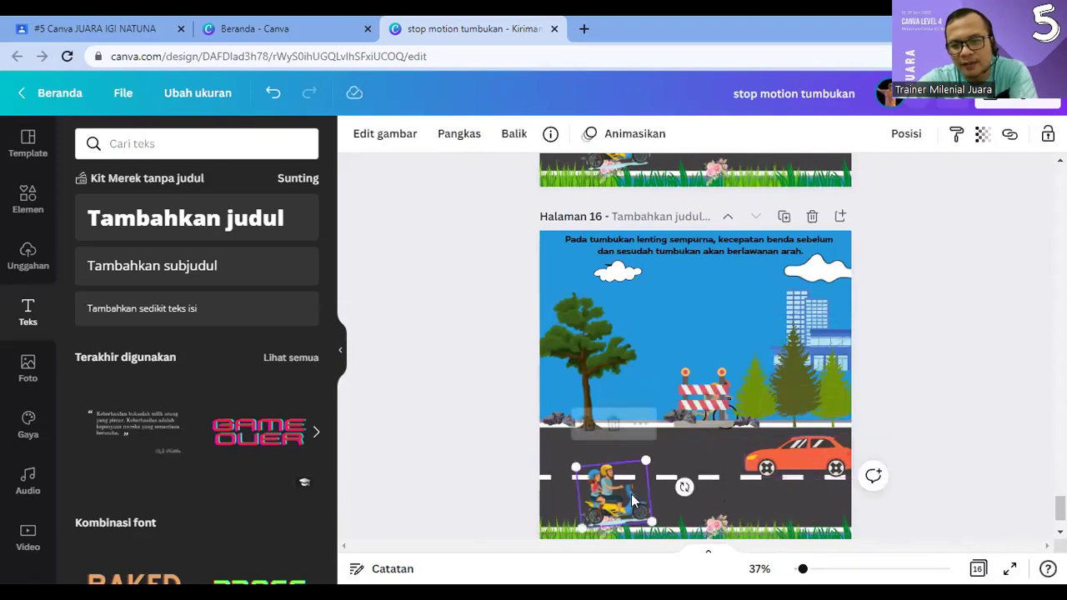
pyautogui.moveTo(633, 500); pyautogui.dragTo(640, 500)
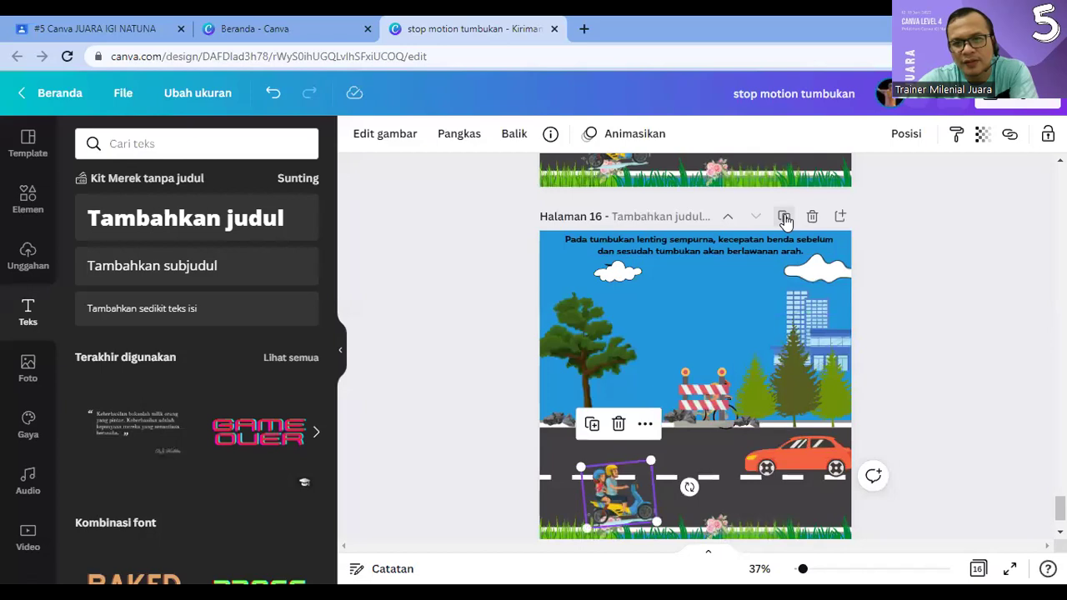
# Step: Duplicate page 16, then on page 17 shift the orange car slightly left and the scooter slightly right
pyautogui.click(784, 216)
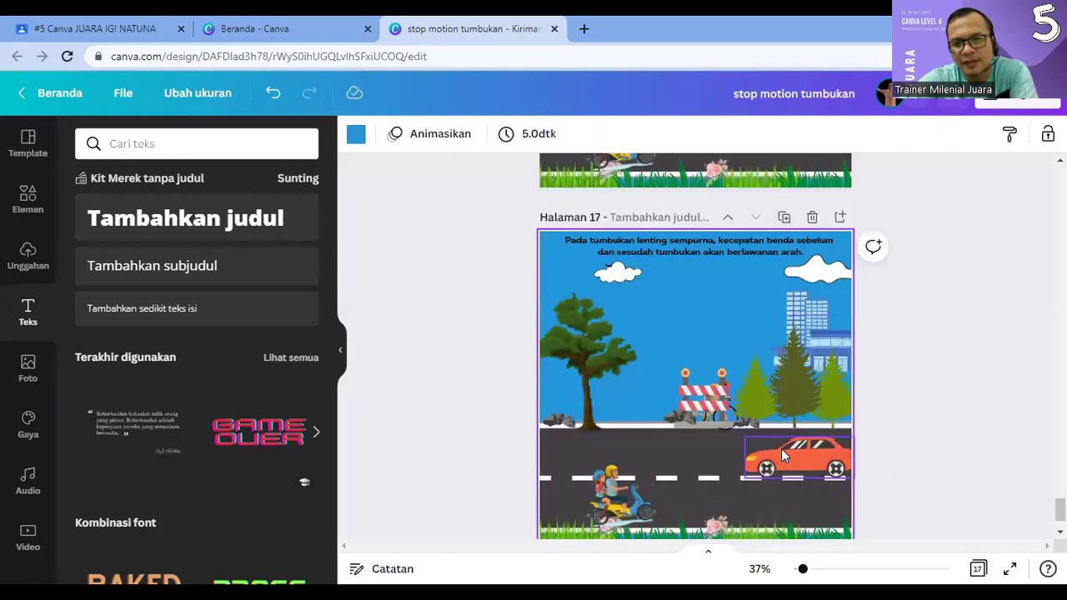
pyautogui.click(781, 448)
pyautogui.moveTo(780, 448); pyautogui.dragTo(777, 448)
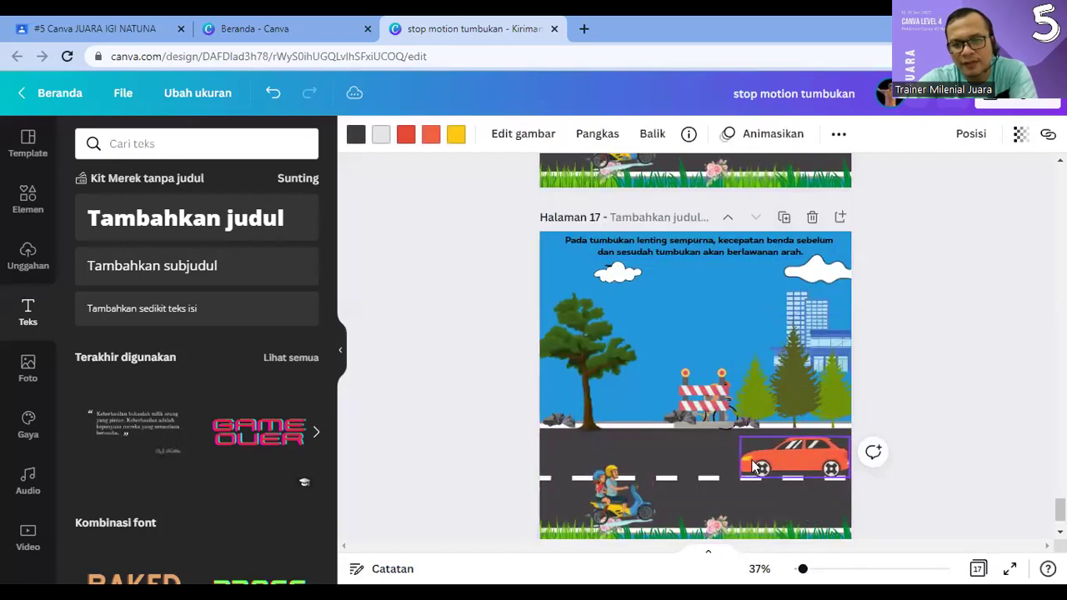
pyautogui.click(617, 501)
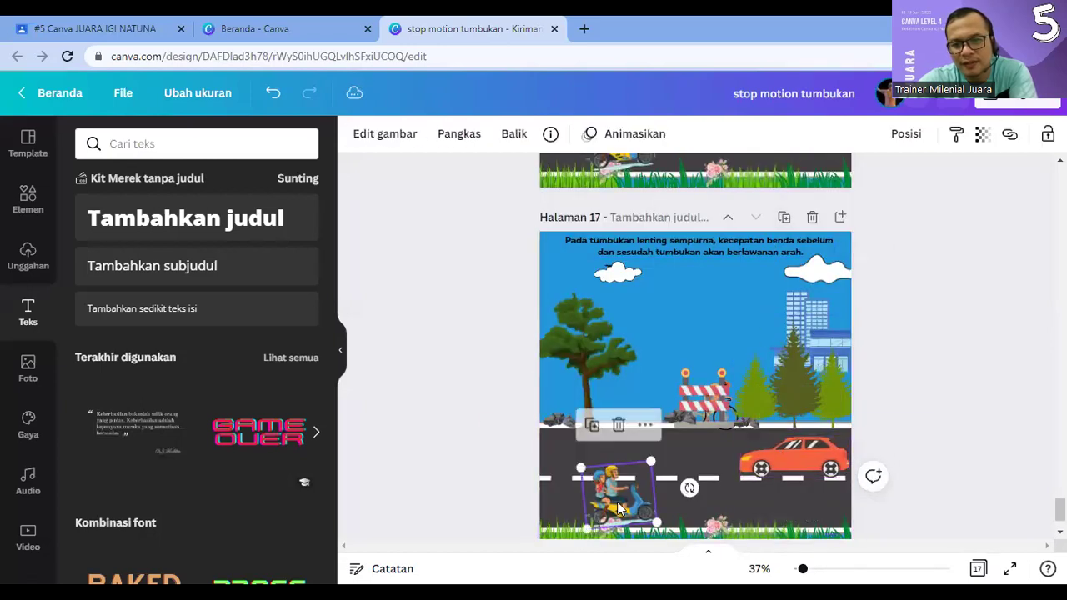
# Step: On page 17, move the barrier left to expose the cyclist and delete the cyclist
pyautogui.click(748, 408)
pyautogui.moveTo(747, 409); pyautogui.dragTo(725, 408)
pyautogui.click(725, 408)
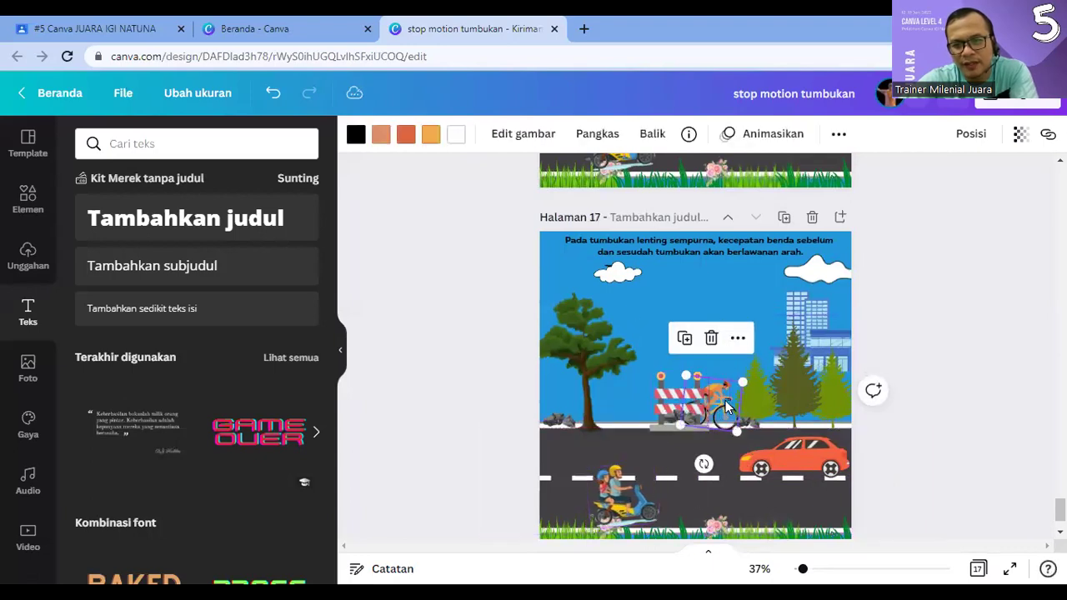
pyautogui.press('Delete')
# Step: Shift the barrier on page 17 back right to its former place between the rocks
pyautogui.click(679, 398)
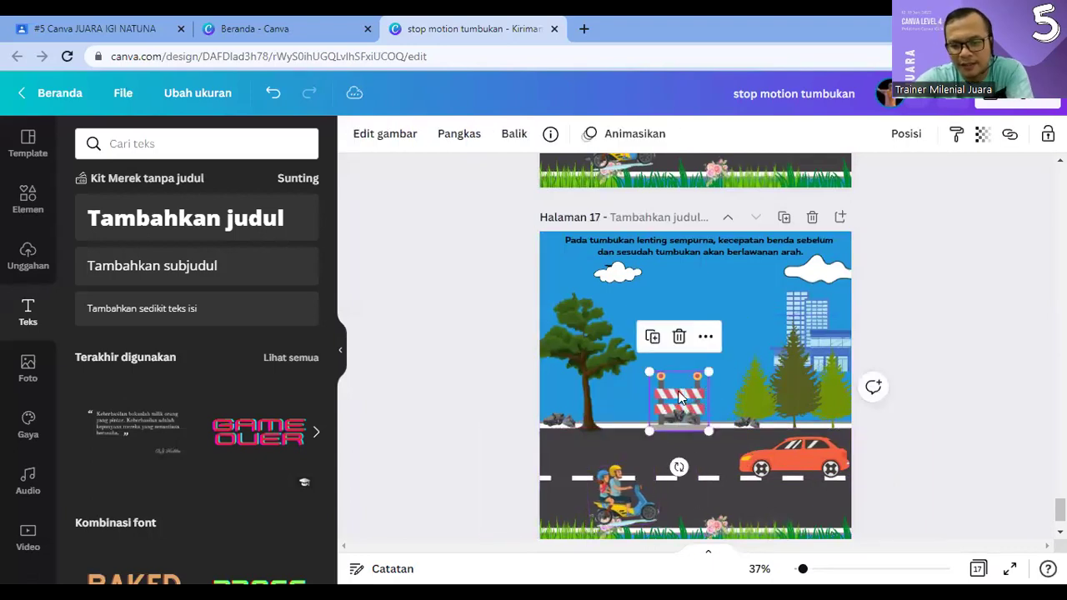
pyautogui.press('Right')
pyautogui.press('Right')
pyautogui.press('Right')
pyautogui.press('Right')
pyautogui.press('Right')
pyautogui.press('Right')
pyautogui.press('Right')
pyautogui.press('Right')
pyautogui.press('Right')
pyautogui.press('Right')
pyautogui.press('Right')
pyautogui.press('Right')
pyautogui.press('Right')
pyautogui.press('Right')
pyautogui.press('Right')
pyautogui.press('Right')
pyautogui.press('Right')
pyautogui.press('Right')
pyautogui.press('Right')
pyautogui.press('Right')
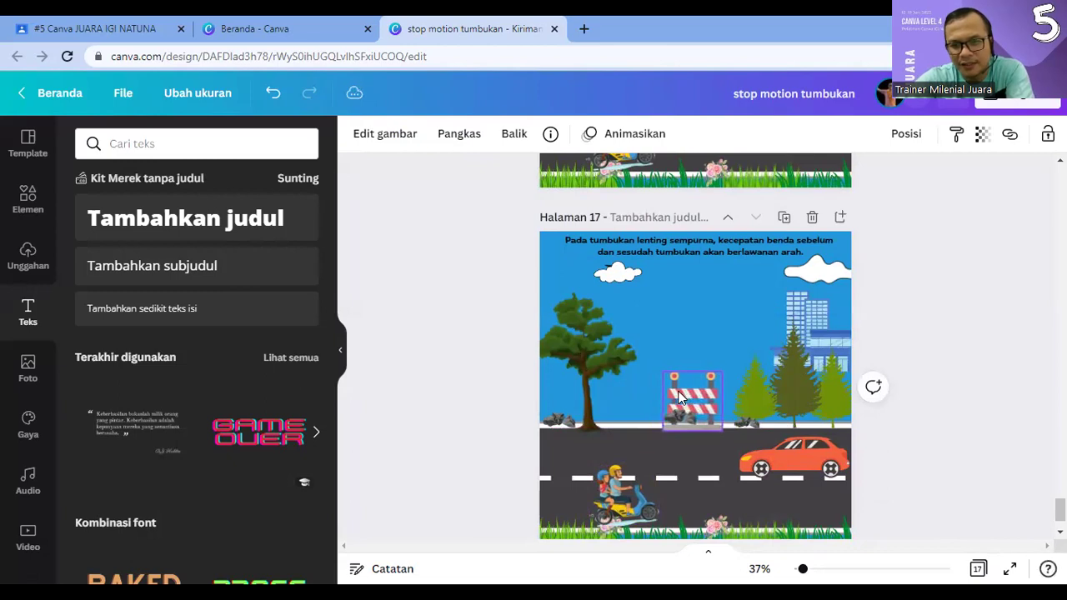
pyautogui.press('Right')
pyautogui.press('Right')
pyautogui.press('Right')
pyautogui.press('Right')
pyautogui.press('Right')
pyautogui.press('Right')
pyautogui.press('Right')
pyautogui.press('Right')
pyautogui.press('Right')
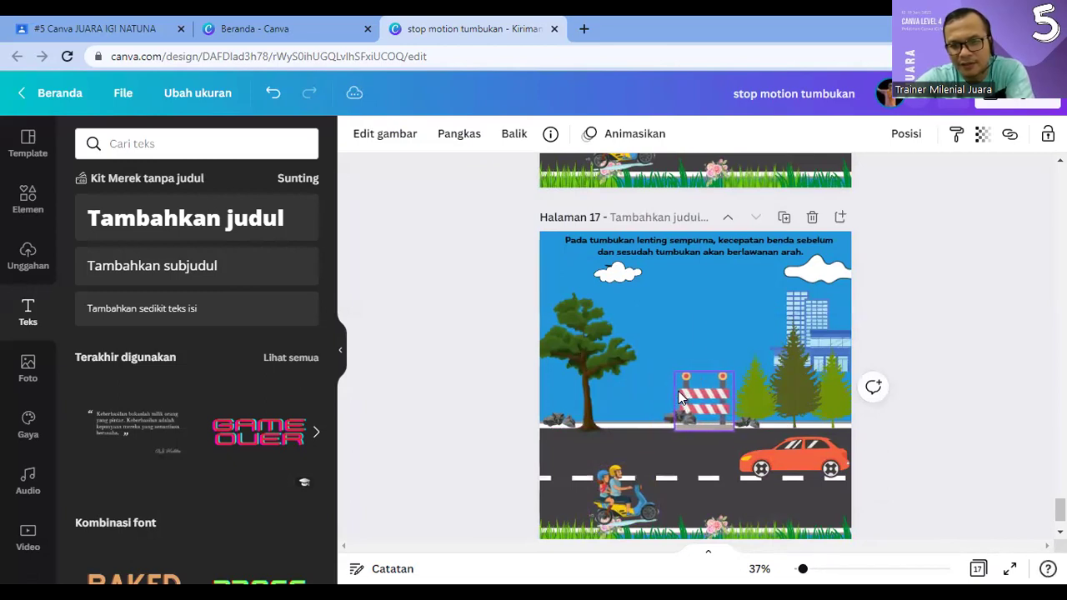
pyautogui.press('Tab')
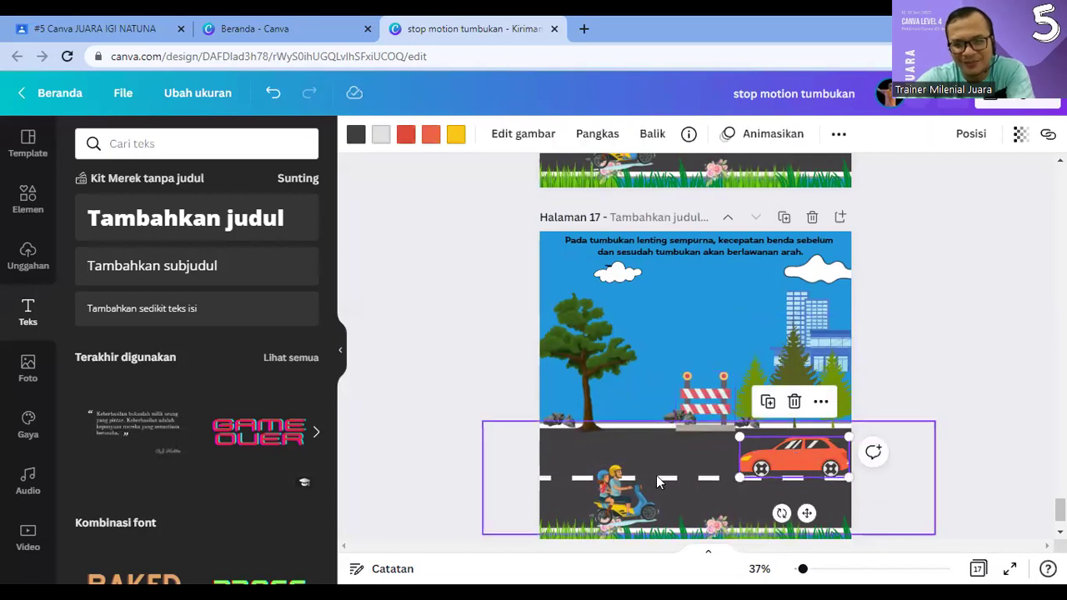
pyautogui.press('Tab')
# Step: Duplicate page 17 and shift the orange car slightly left on the new page 18
pyautogui.click(784, 218)
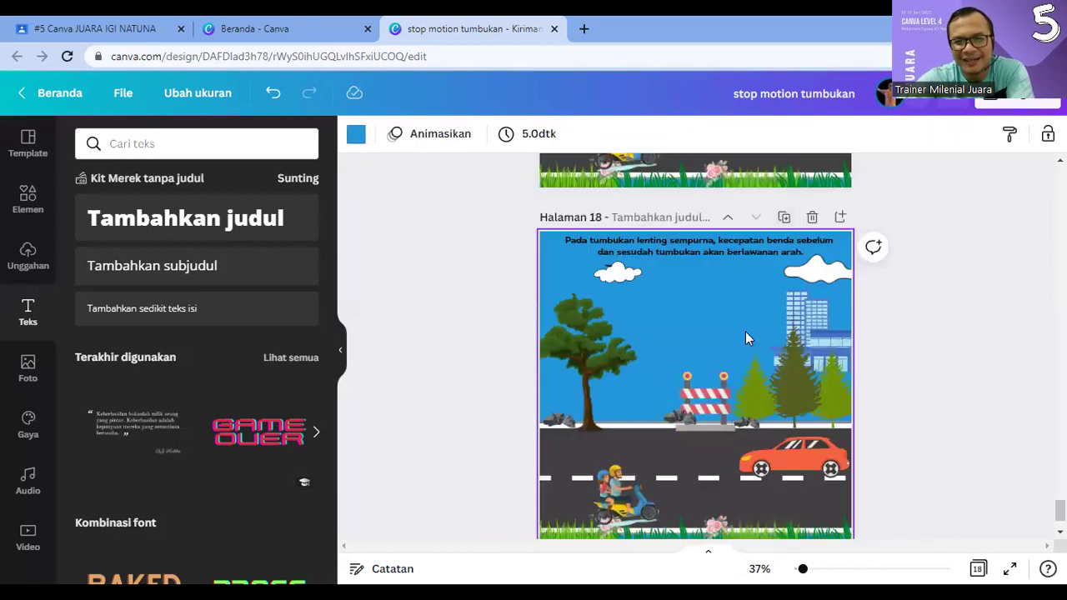
pyautogui.scroll(-2, 723, 416)
pyautogui.click(788, 377)
pyautogui.press('Left')
pyautogui.press('Left')
pyautogui.press('Left')
pyautogui.press('Left')
pyautogui.press('Left')
pyautogui.press('Left')
pyautogui.press('Left')
pyautogui.press('Left')
# Step: On page 18, shift the scooter slightly right along the road
pyautogui.click(626, 429)
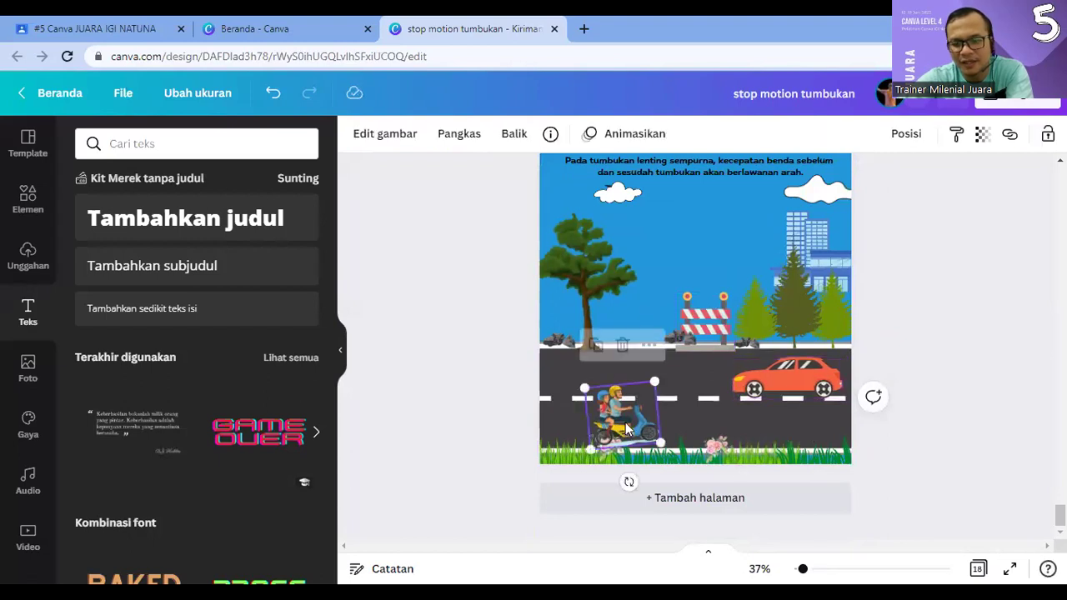
pyautogui.press('Right')
pyautogui.press('Right')
pyautogui.press('Right')
pyautogui.press('Right')
pyautogui.press('Right')
pyautogui.press('Right')
pyautogui.press('Right')
pyautogui.press('Right')
pyautogui.press('Right')
pyautogui.press('Right')
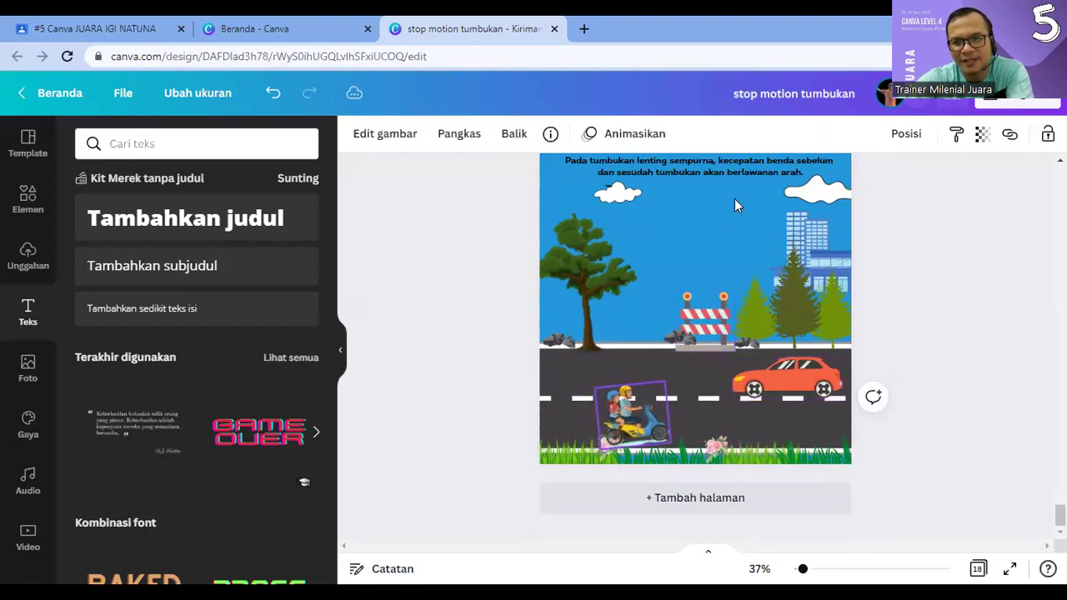
# Step: On a duplicate of page 18, shift the orange car slightly left and tilt the scooter's front slightly upward
pyautogui.scroll(2, 815, 318)
pyautogui.click(784, 294)
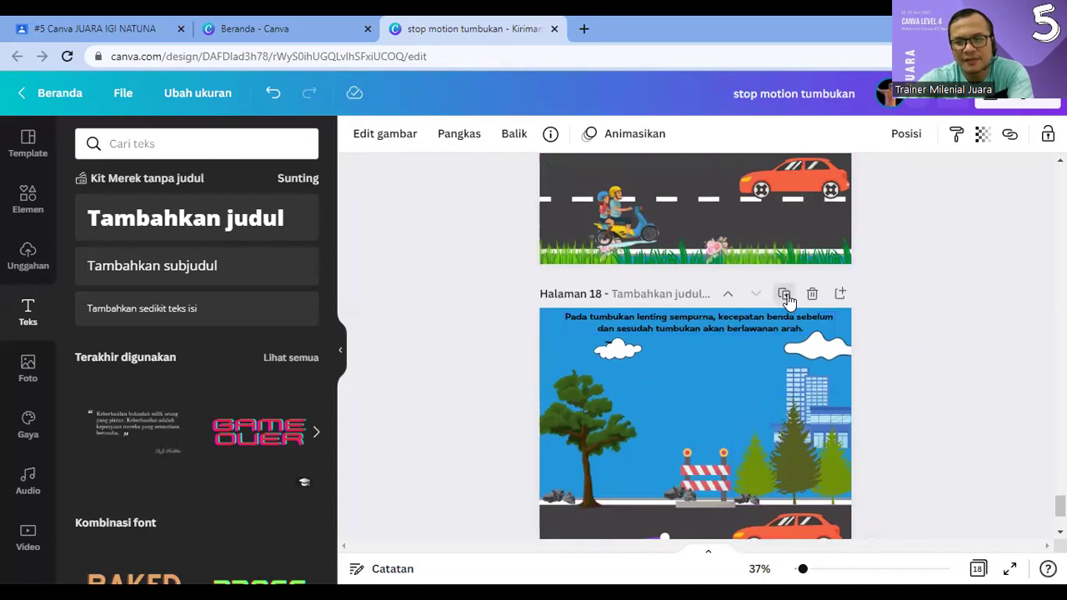
pyautogui.click(796, 373)
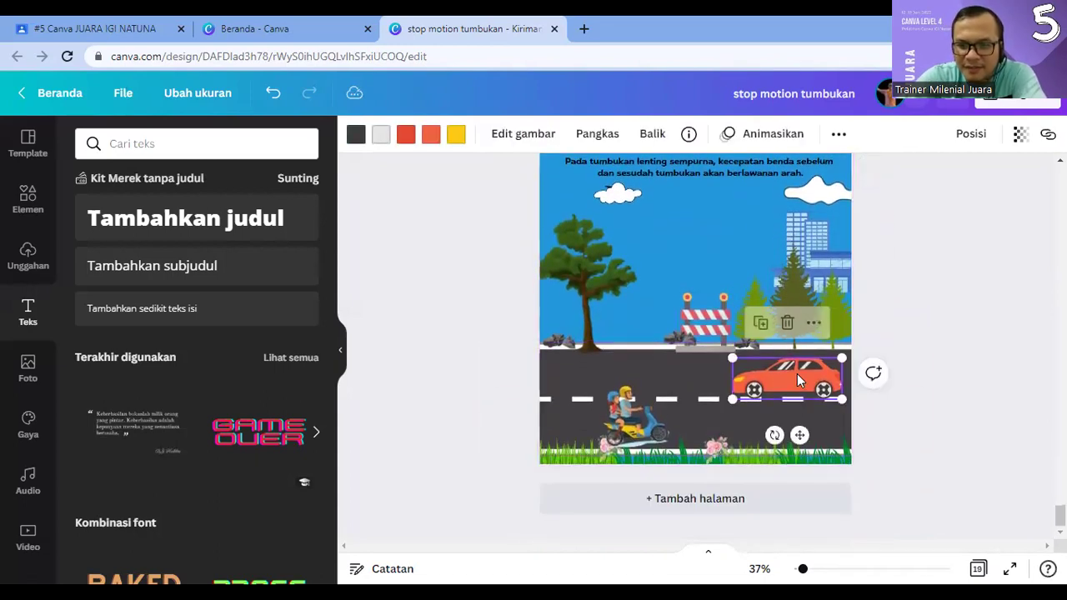
pyautogui.hotkey('shift', 'Left')
pyautogui.hotkey('shift', 'Left')
pyautogui.hotkey('shift', 'Left')
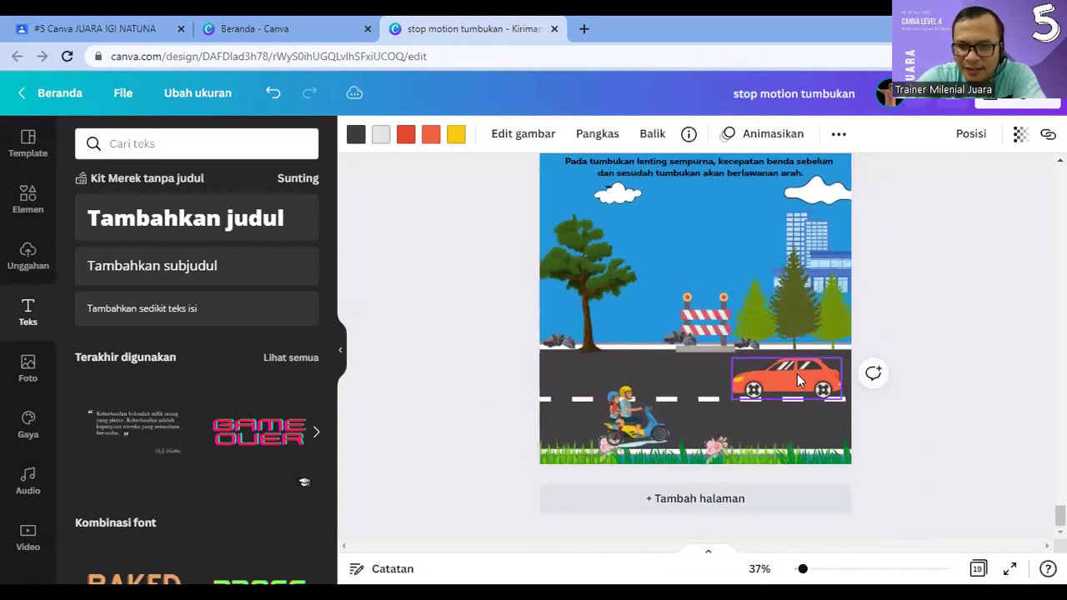
pyautogui.click(624, 400)
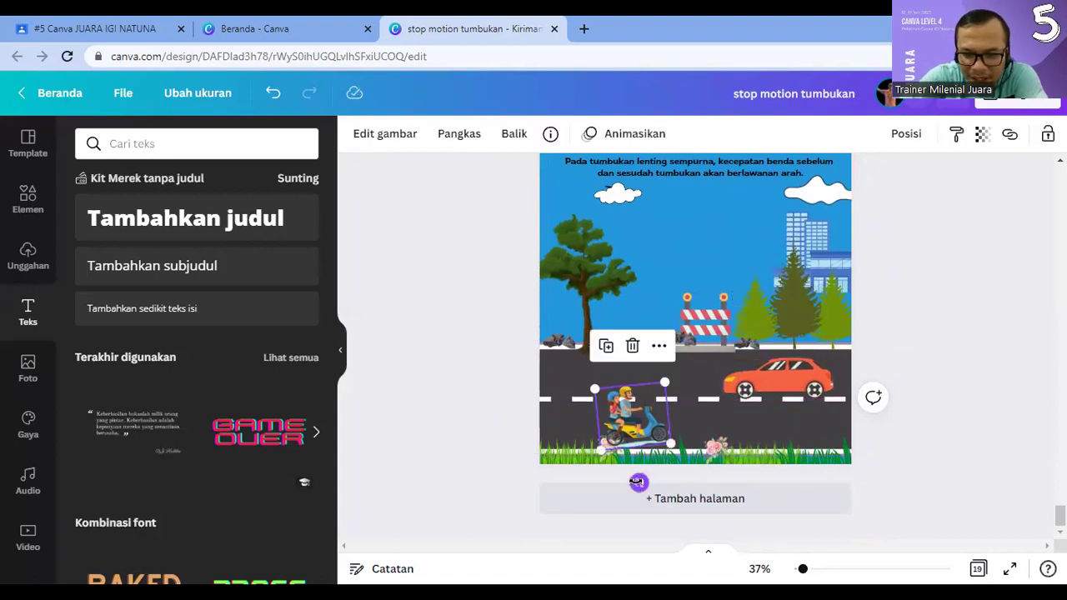
pyautogui.moveTo(638, 481)
pyautogui.mouseDown()
pyautogui.moveTo(667, 496)
pyautogui.moveTo(645, 481)
pyautogui.mouseUp()
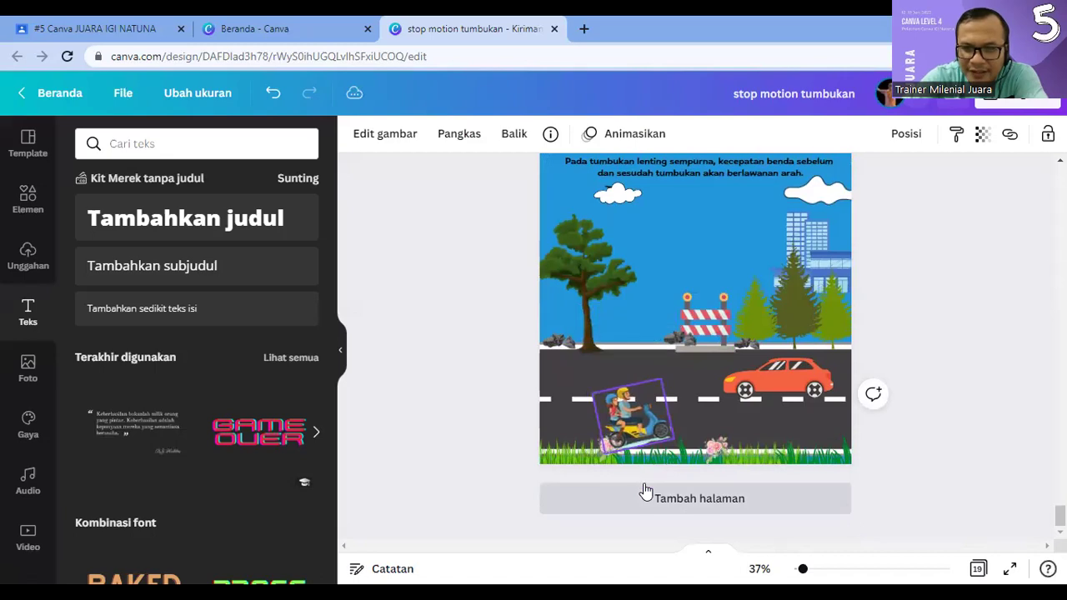
# Step: Duplicate page 19, and on the new page 20 nudge the scooter slightly right and the orange car slightly left
pyautogui.scroll(2, 825, 333)
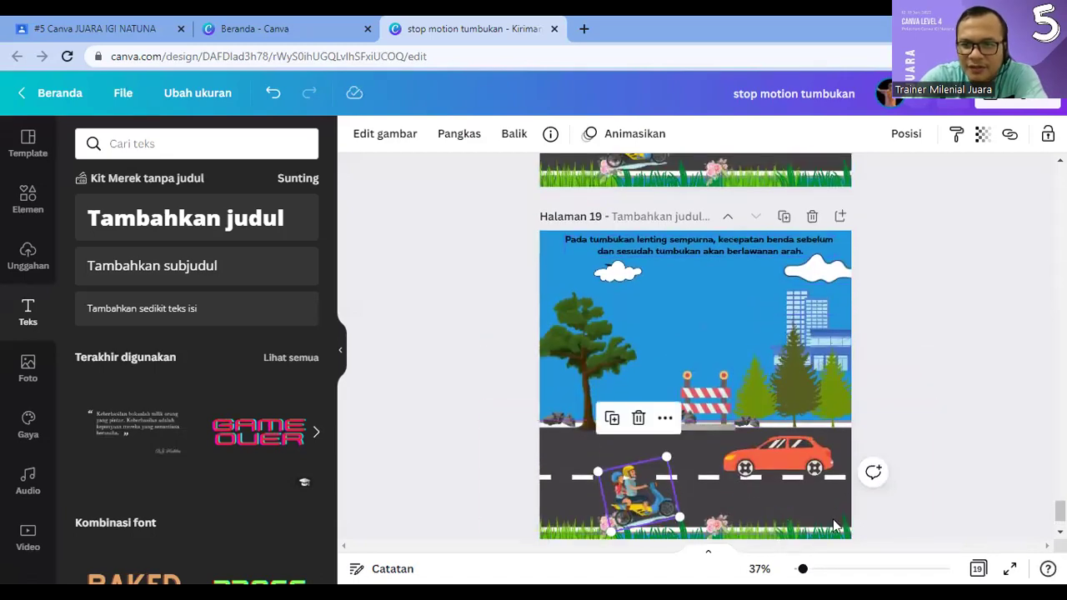
pyautogui.click(784, 216)
pyautogui.click(650, 504)
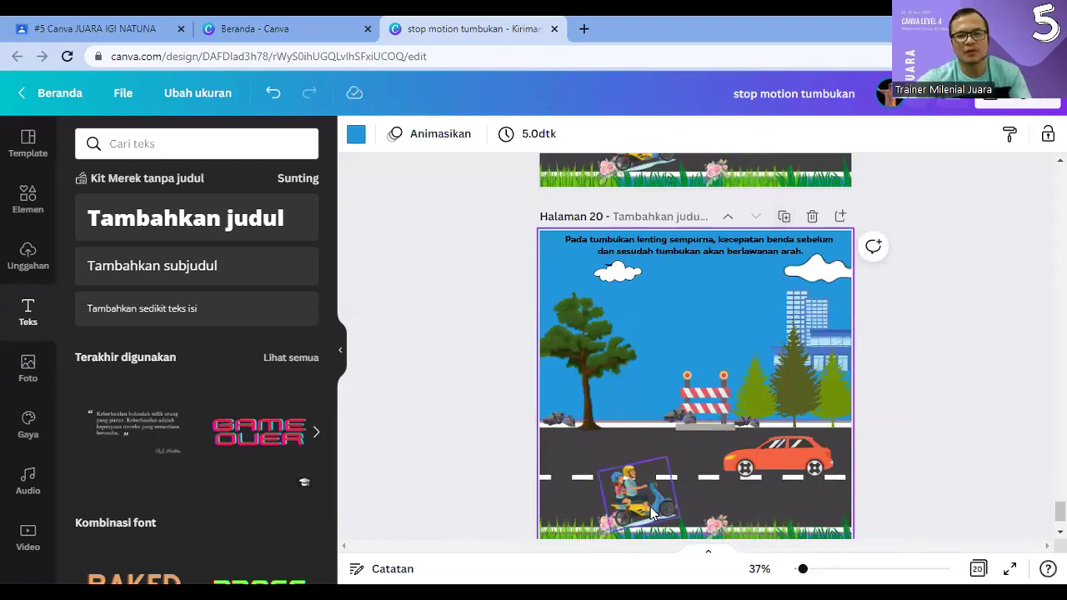
pyautogui.click(759, 480)
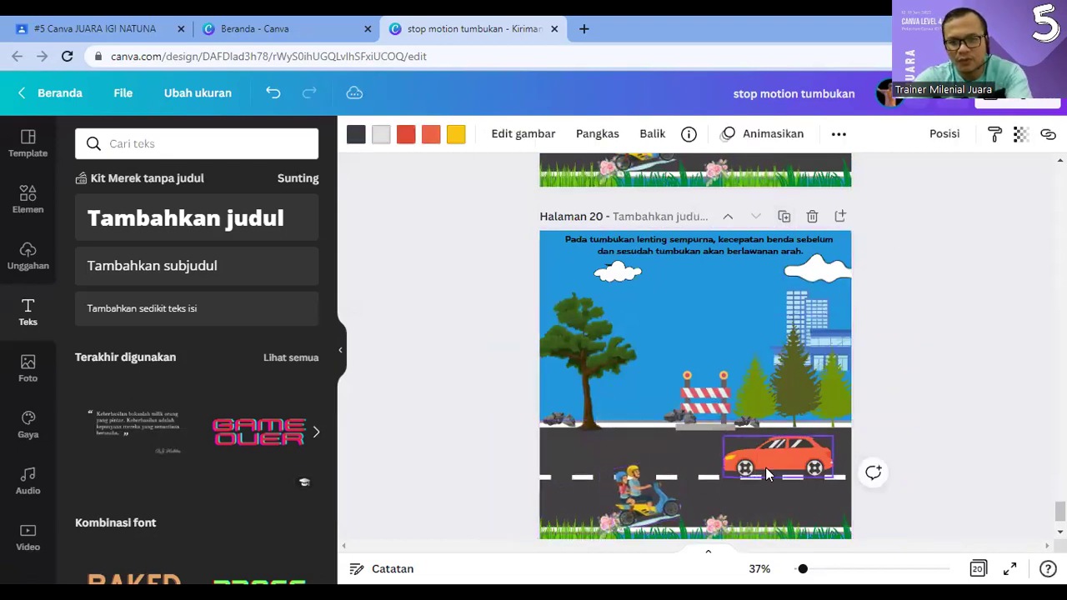
pyautogui.moveTo(767, 473); pyautogui.dragTo(763, 474)
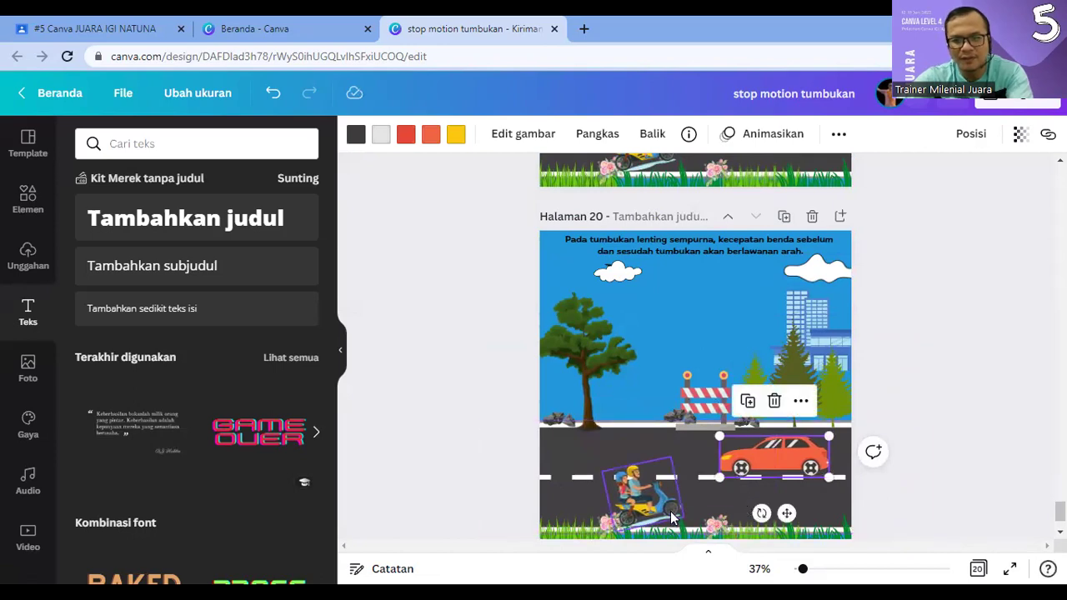
# Step: Duplicate page 20, and on the new page 21 move the scooter and orange car slightly closer together
pyautogui.click(783, 218)
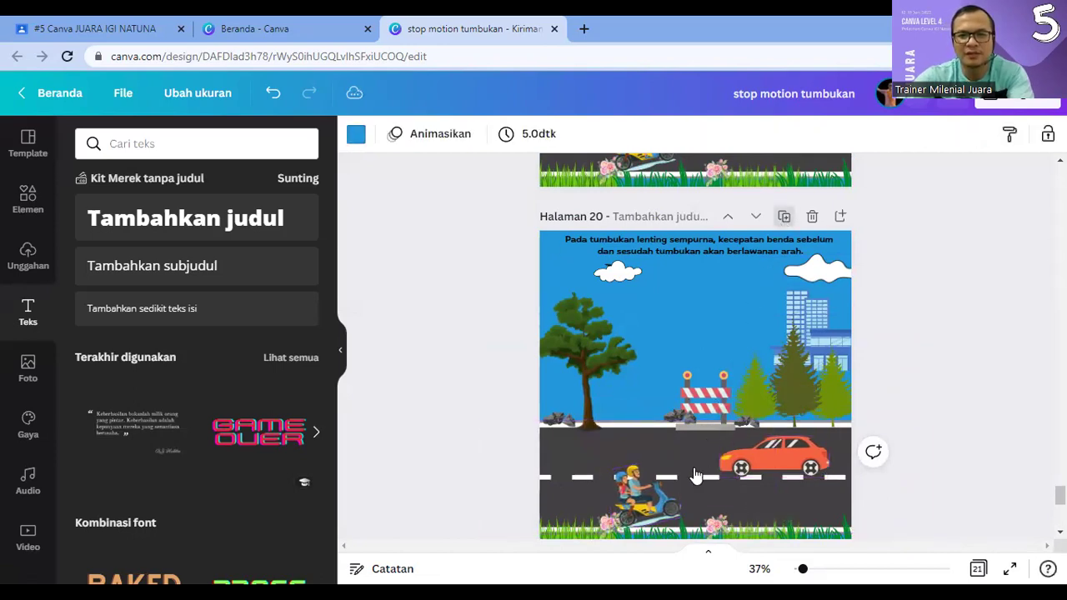
pyautogui.click(654, 496)
pyautogui.moveTo(654, 493); pyautogui.dragTo(660, 493)
pyautogui.click(742, 469)
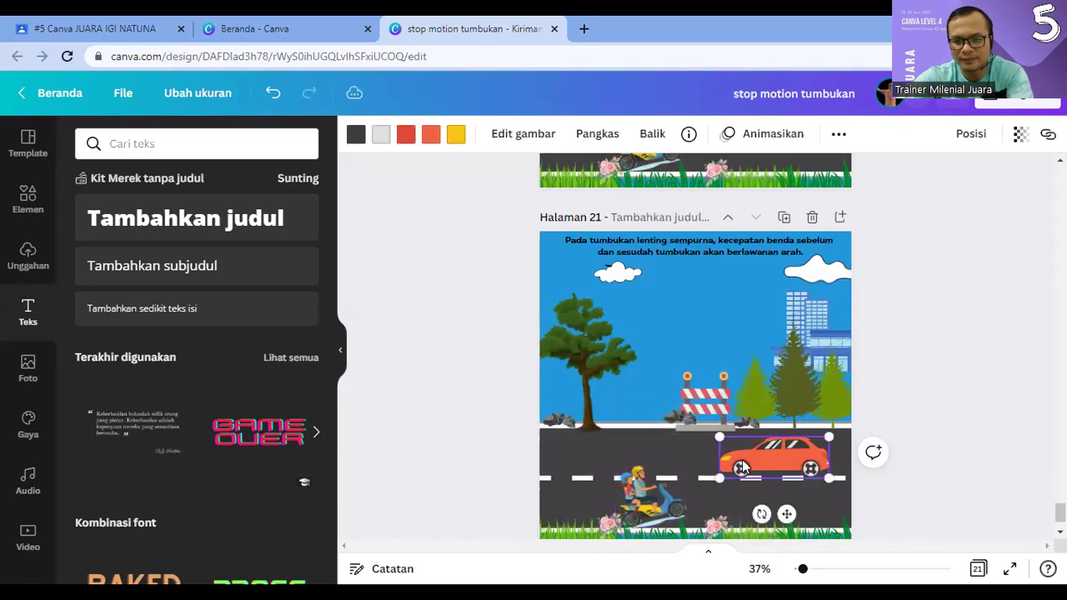
# Step: Duplicate page 21 and replace the caption on the new page 22 with "Rumus Tumbukan Lenting Sempurna"
pyautogui.click(783, 218)
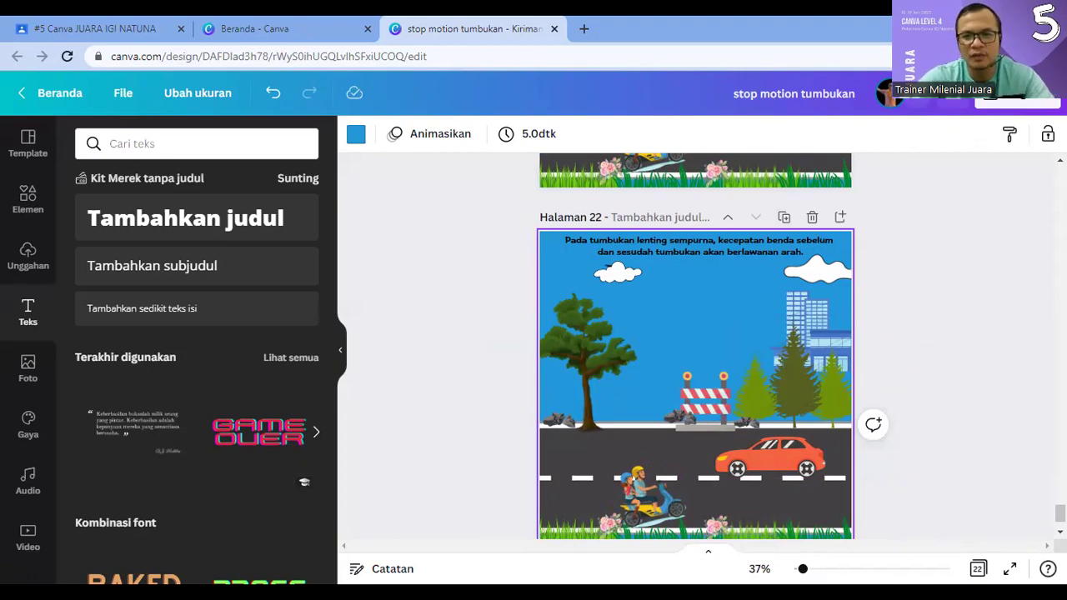
pyautogui.click(674, 255)
pyautogui.click(673, 255)
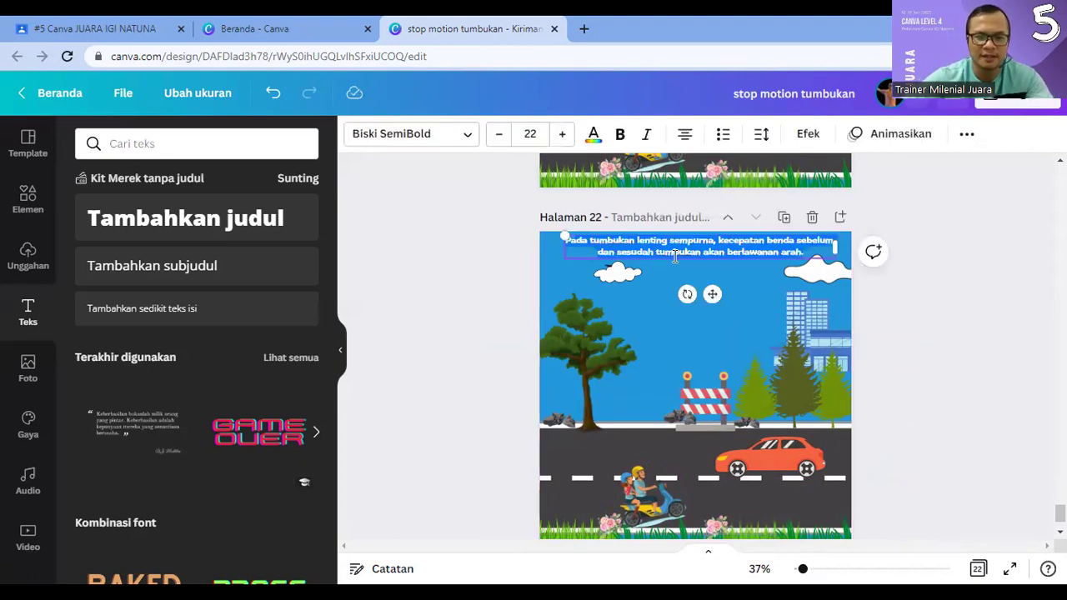
pyautogui.write('Rumus Tumbukan Lenting Sempurna')
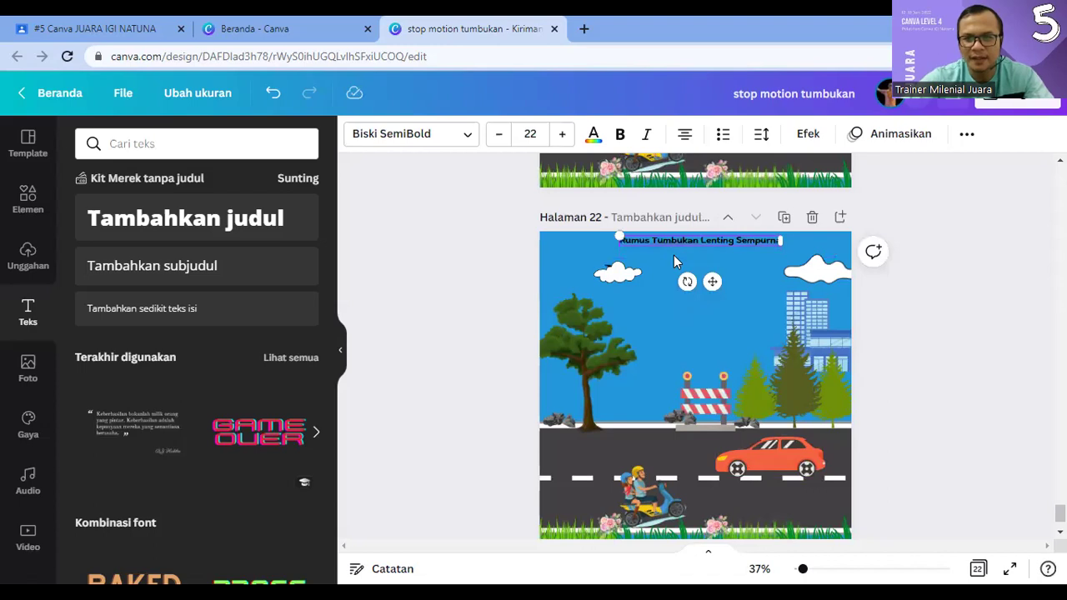
pyautogui.click(932, 350)
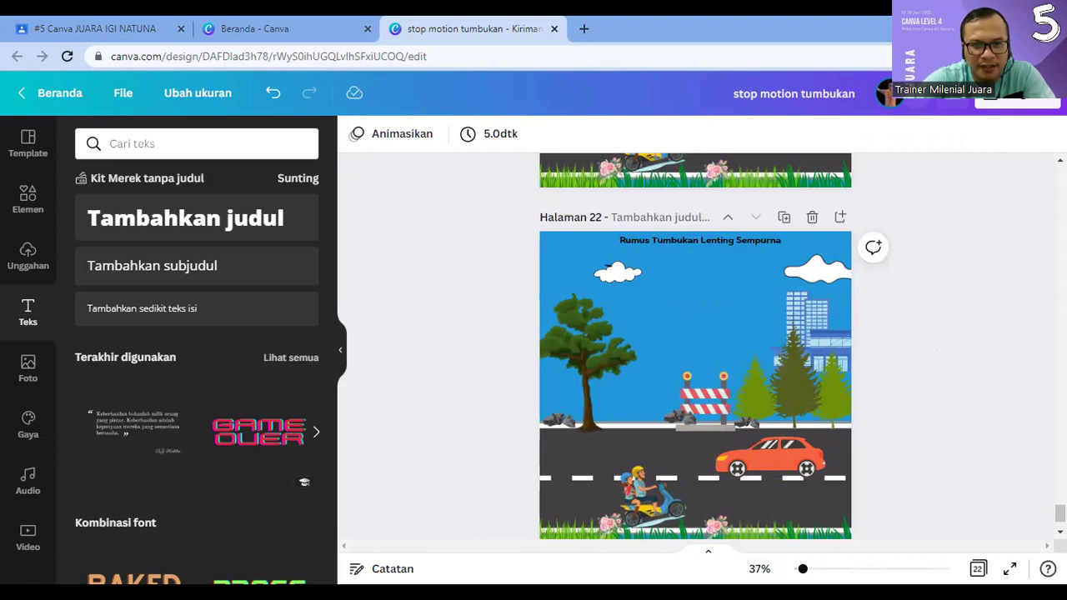
# Step: Take a screen capture of the elastic collision formulas and paste it onto page 22
pyautogui.press('Print')
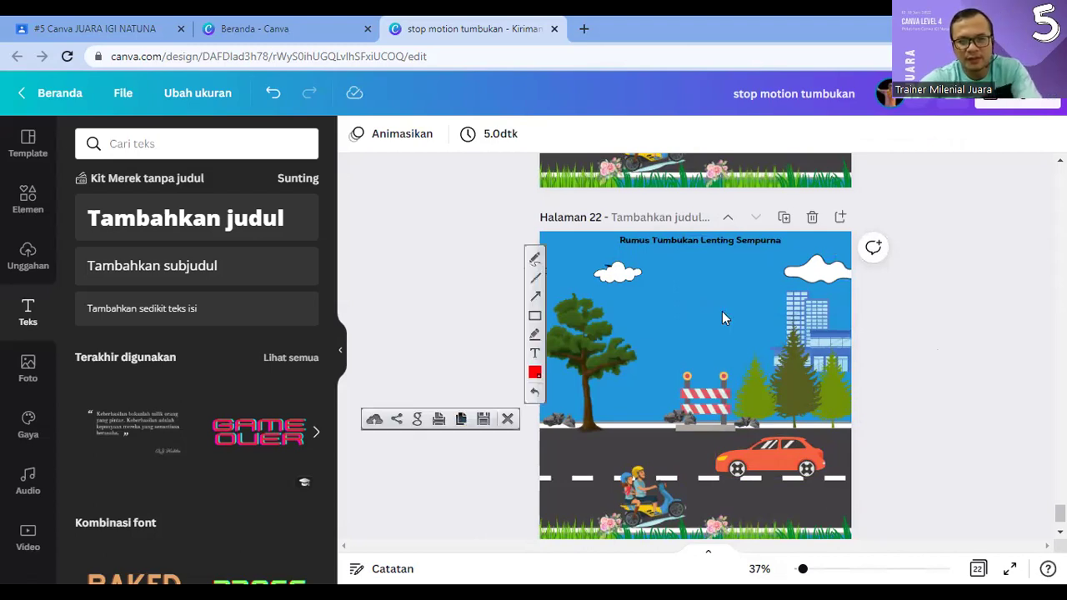
pyautogui.hotkey('ctrl', 'c')
pyautogui.hotkey('ctrl', 'v')
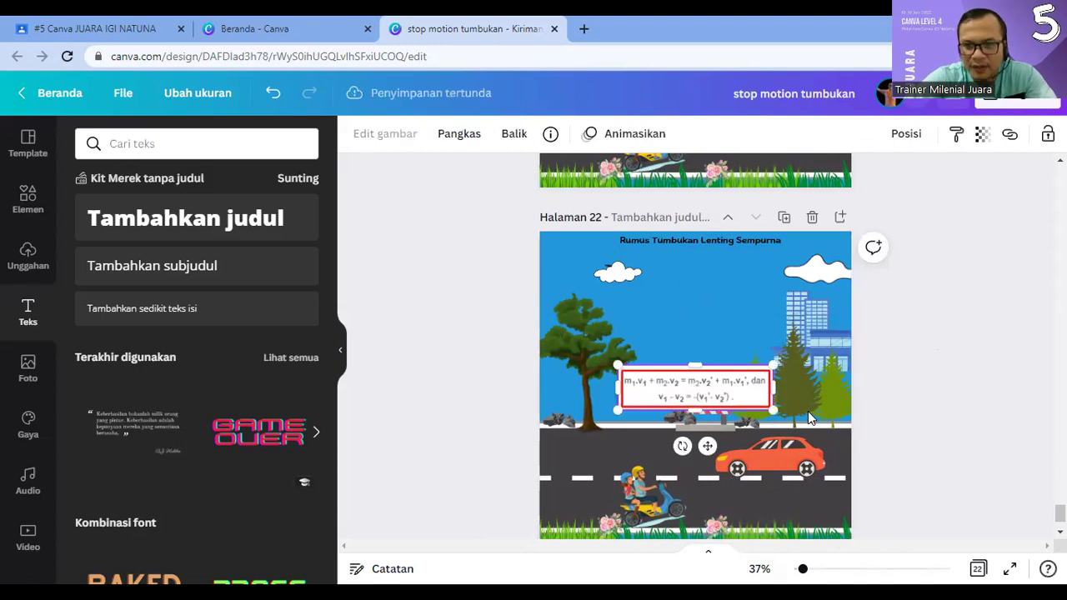
# Step: Move the formula image up into the sky on page 22 and trim its red-bordered edges
pyautogui.moveTo(695, 381); pyautogui.dragTo(702, 301)
pyautogui.moveTo(624, 285); pyautogui.dragTo(625, 286)
pyautogui.moveTo(779, 286); pyautogui.dragTo(780, 286)
pyautogui.click(929, 307)
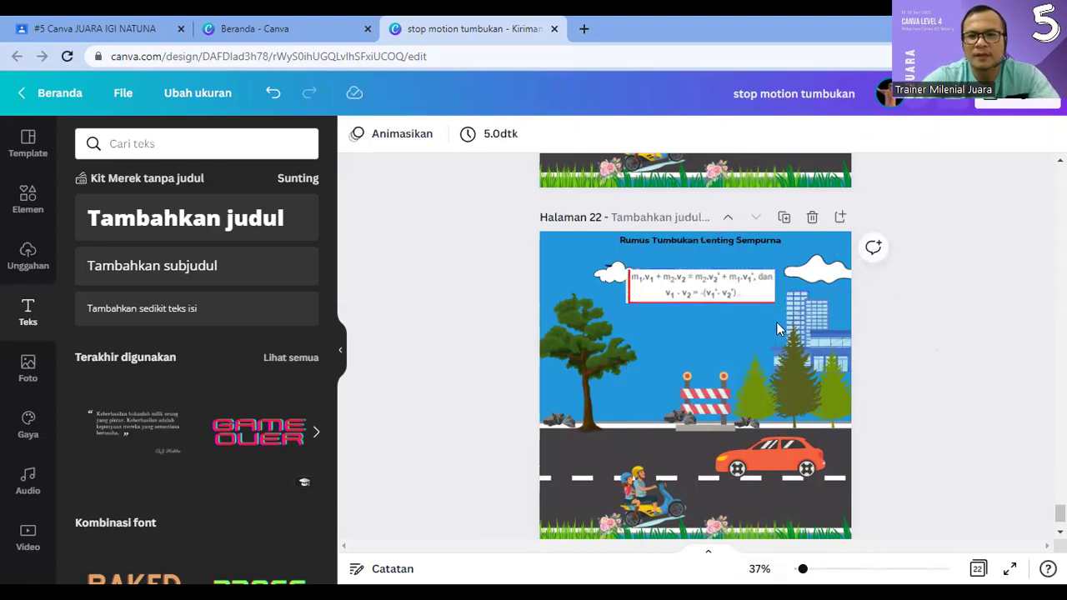
# Step: Shrink the formula image, place it directly beneath the page 22 caption between the clouds, and trim its left edge
pyautogui.moveTo(711, 287); pyautogui.dragTo(768, 277)
pyautogui.click(936, 317)
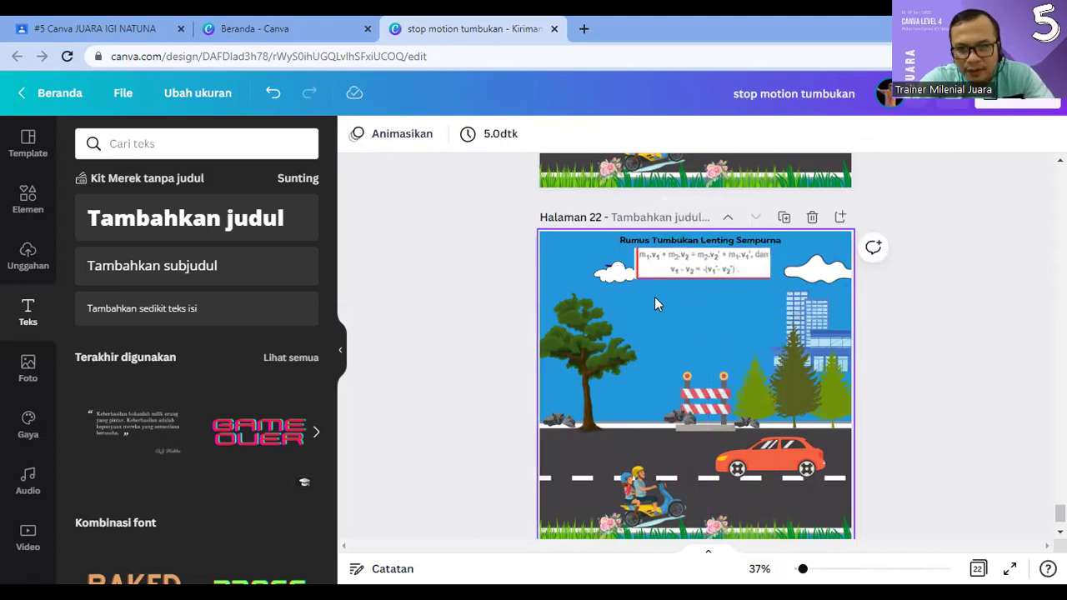
pyautogui.click(676, 262)
pyautogui.moveTo(635, 262); pyautogui.dragTo(631, 263)
pyautogui.click(977, 379)
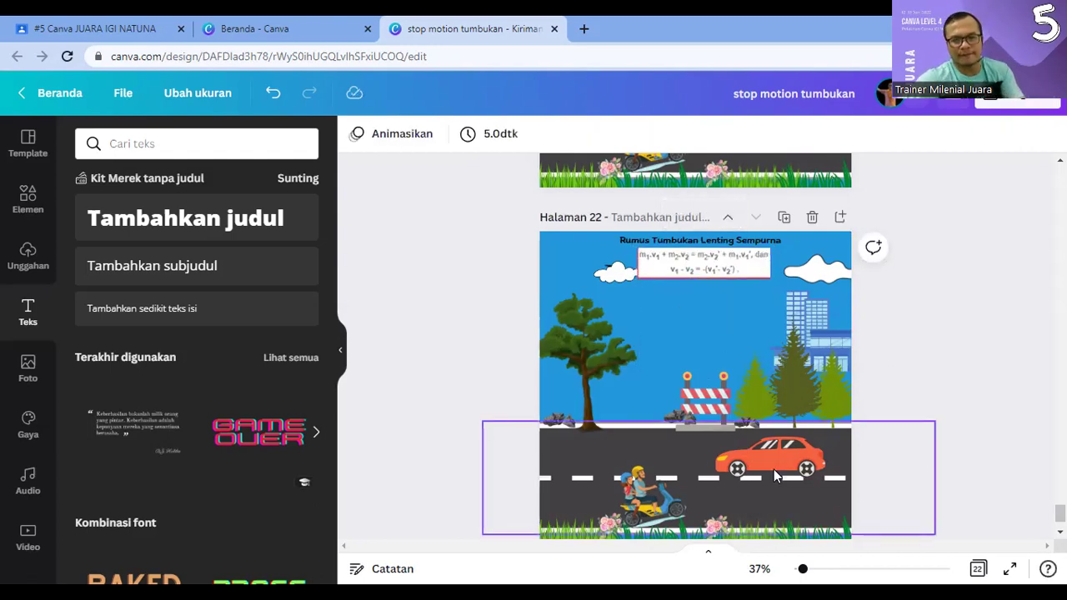
# Step: Duplicate page 22, and on the new page 23 nudge the scooter slightly right and the orange car slightly left
pyautogui.click(782, 217)
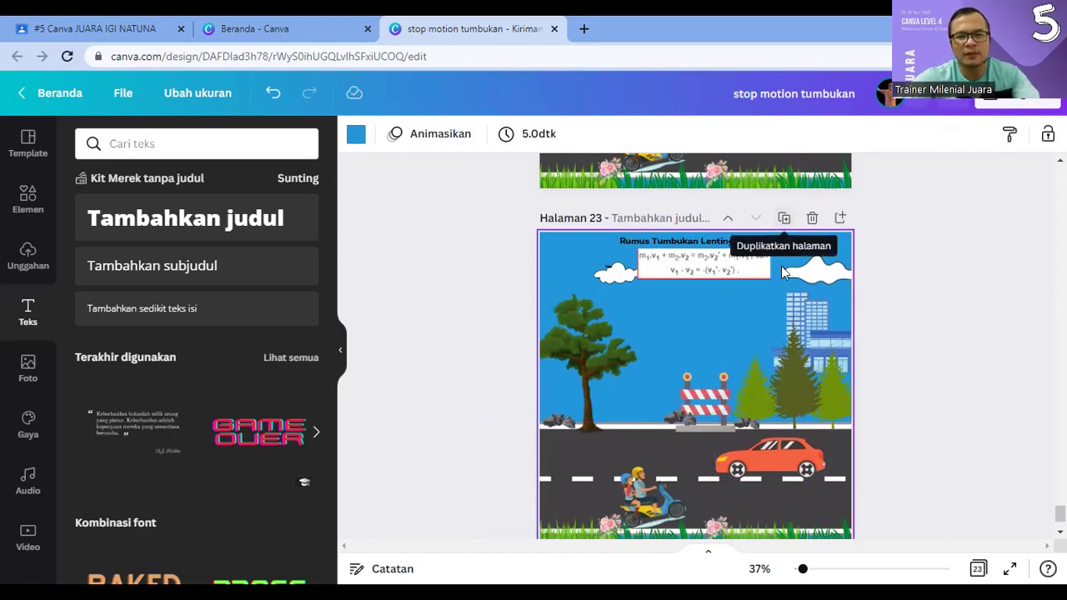
pyautogui.scroll(-2, 709, 350)
pyautogui.click(658, 425)
pyautogui.moveTo(662, 481); pyautogui.dragTo(682, 476)
pyautogui.hotkey('ctrl', 'z')
pyautogui.click(755, 381)
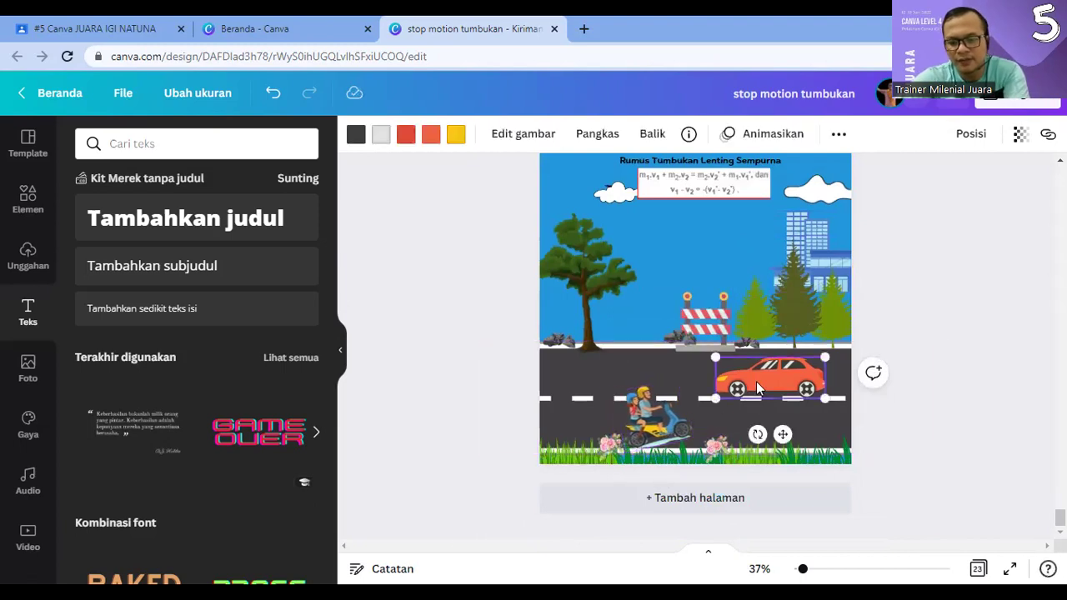
# Step: Duplicate page 23 to add page 24 at the end of the design
pyautogui.scroll(2, 797, 260)
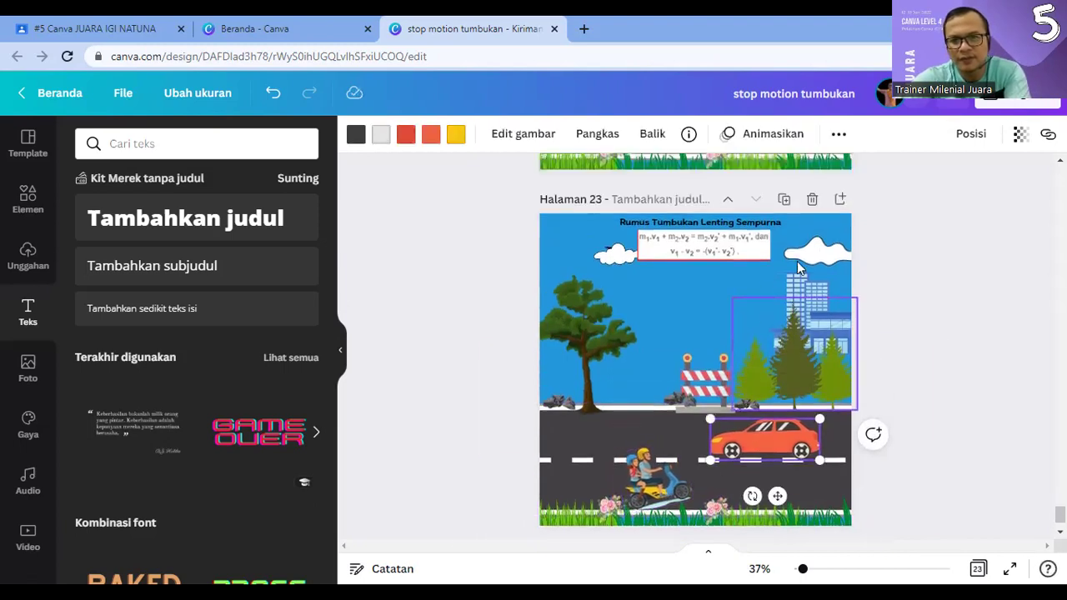
pyautogui.click(776, 334)
pyautogui.hotkey('ctrl', 'd')
pyautogui.scroll(-2, 777, 327)
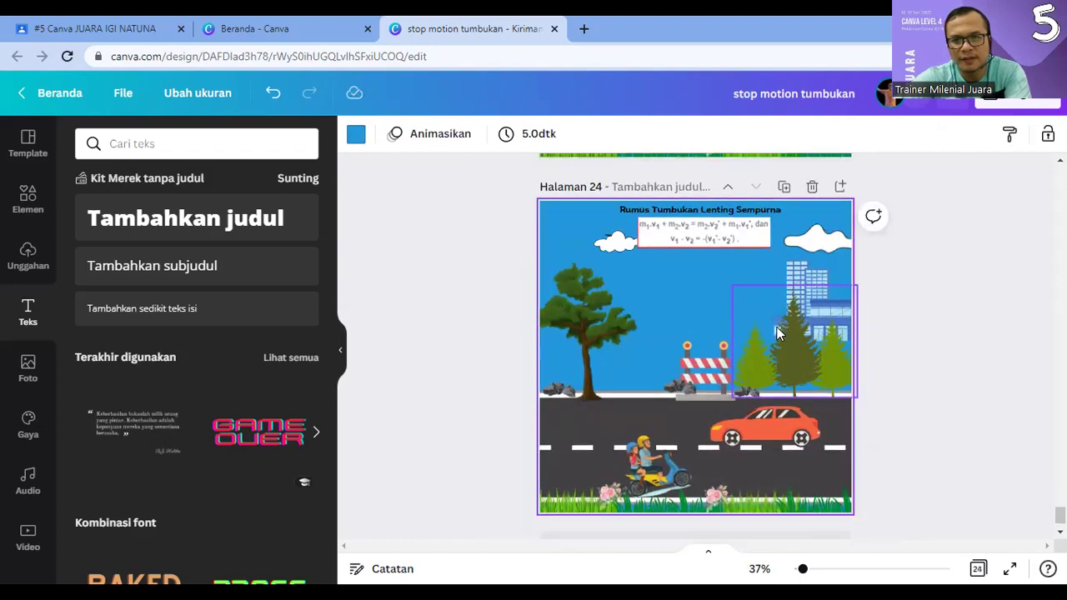
# Step: On page 24, tilt the scooter and the orange car slightly and nudge them toward each other
pyautogui.click(654, 412)
pyautogui.moveTo(669, 481); pyautogui.dragTo(657, 483)
pyautogui.click(741, 393)
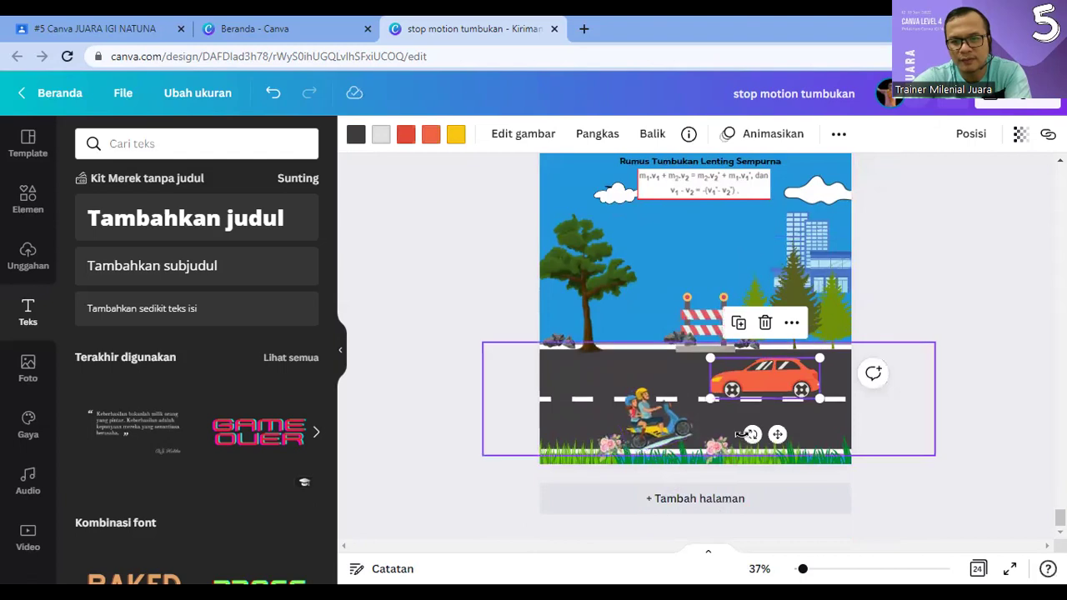
pyautogui.moveTo(749, 434); pyautogui.dragTo(750, 433)
pyautogui.click(665, 411)
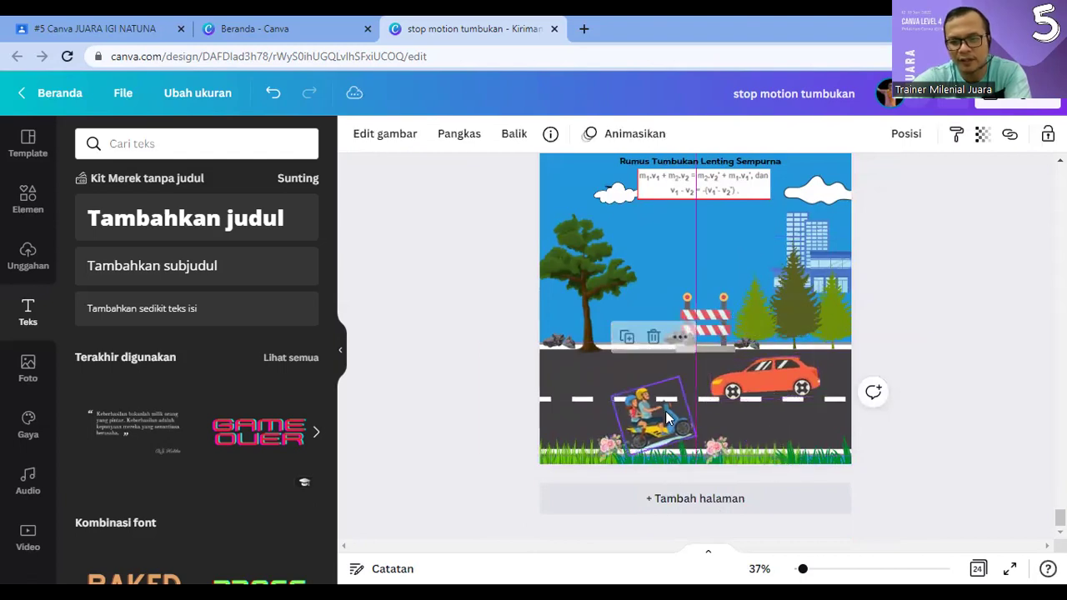
pyautogui.click(716, 398)
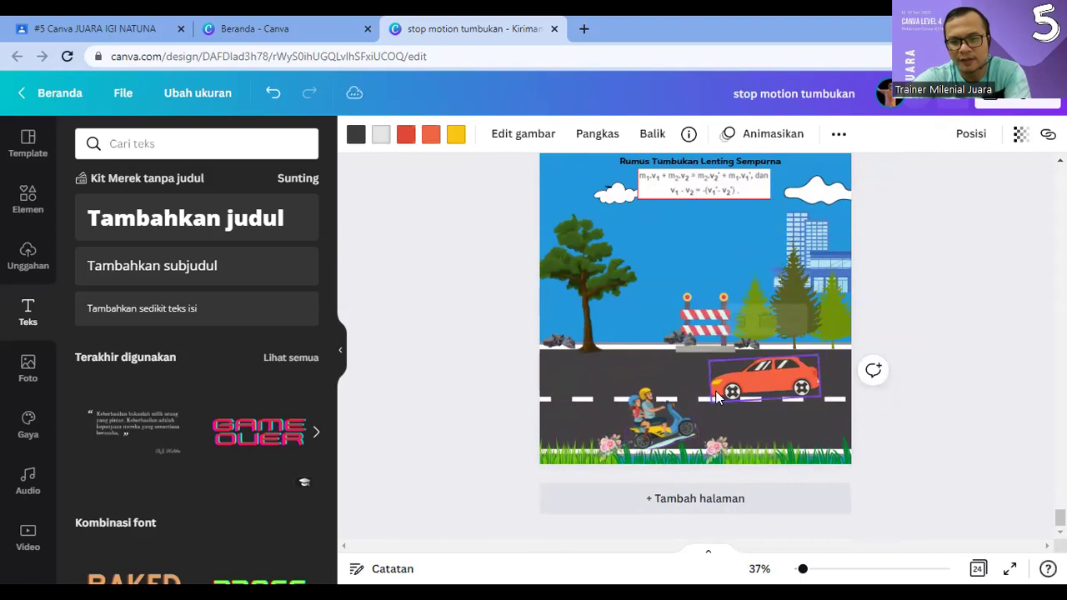
# Step: Duplicate page 24, and on the new page 25 shift the scooter slightly right and the orange car slightly left
pyautogui.click(742, 340)
pyautogui.hotkey('ctrl', 'd')
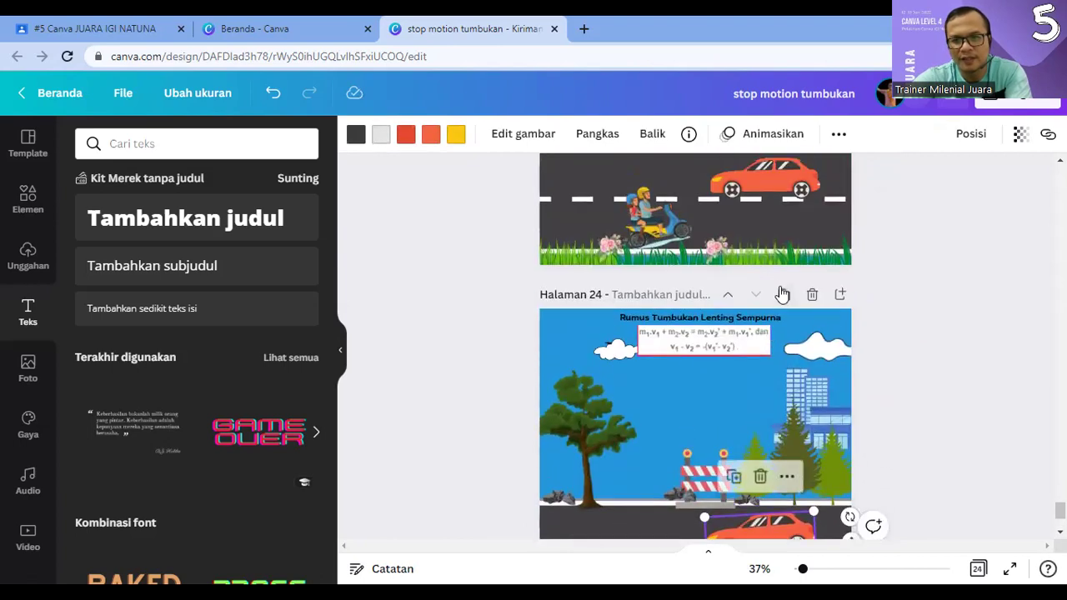
pyautogui.scroll(-3, 783, 370)
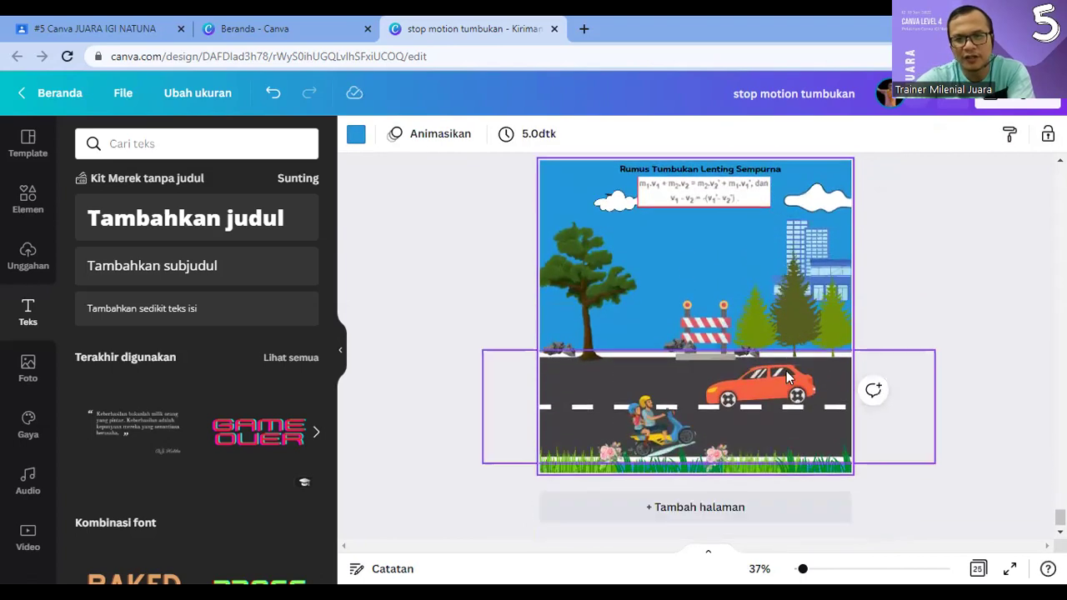
pyautogui.click(690, 430)
pyautogui.moveTo(691, 429); pyautogui.dragTo(701, 427)
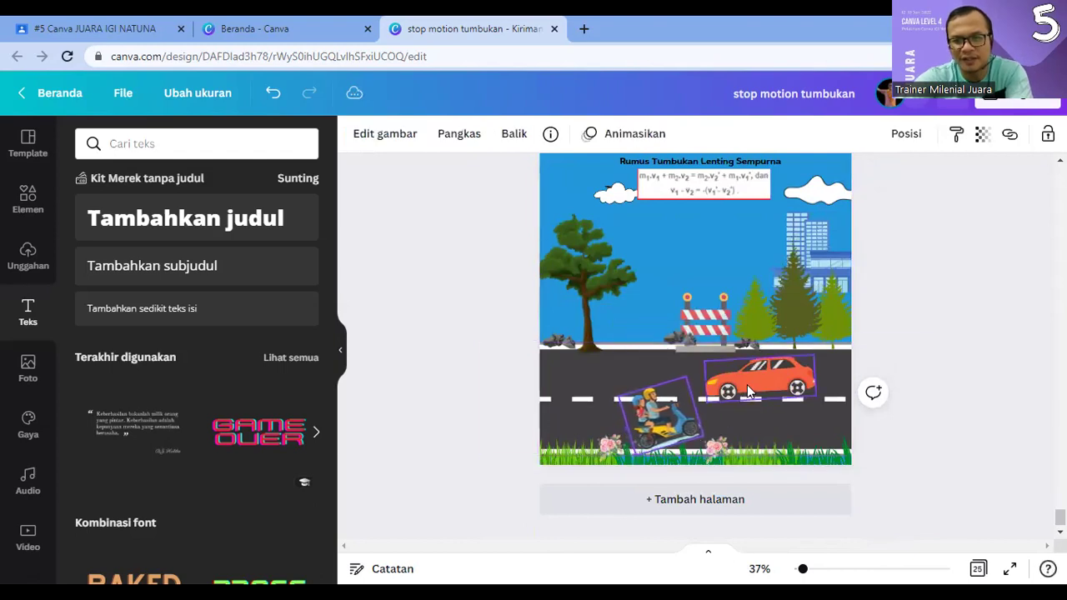
pyautogui.click(746, 384)
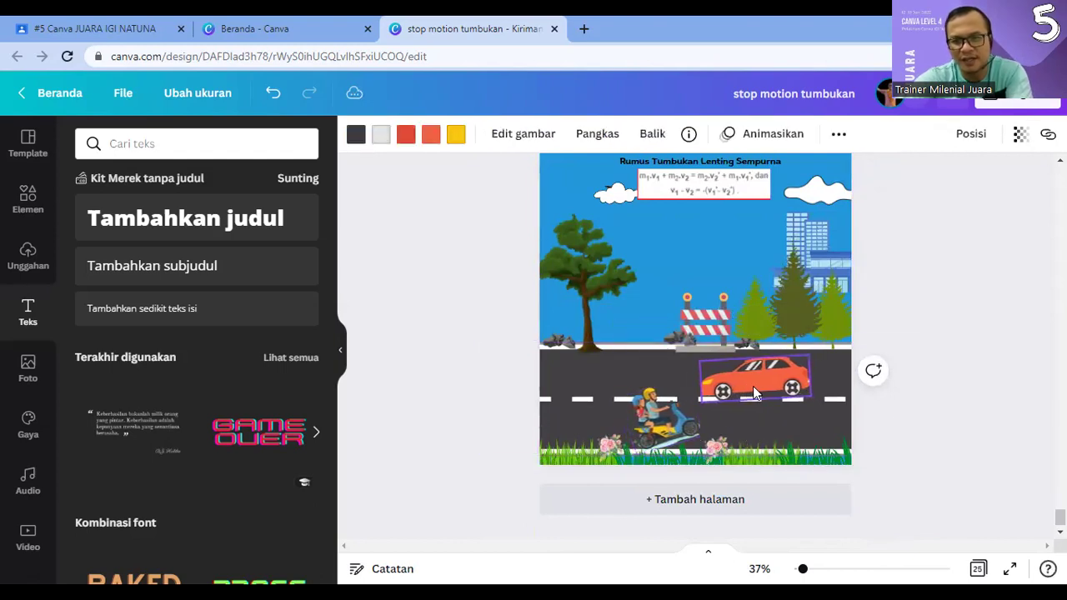
# Step: Duplicate page 25 and select the scooter on the new page 26
pyautogui.scroll(1, 802, 297)
pyautogui.scroll(2, 796, 250)
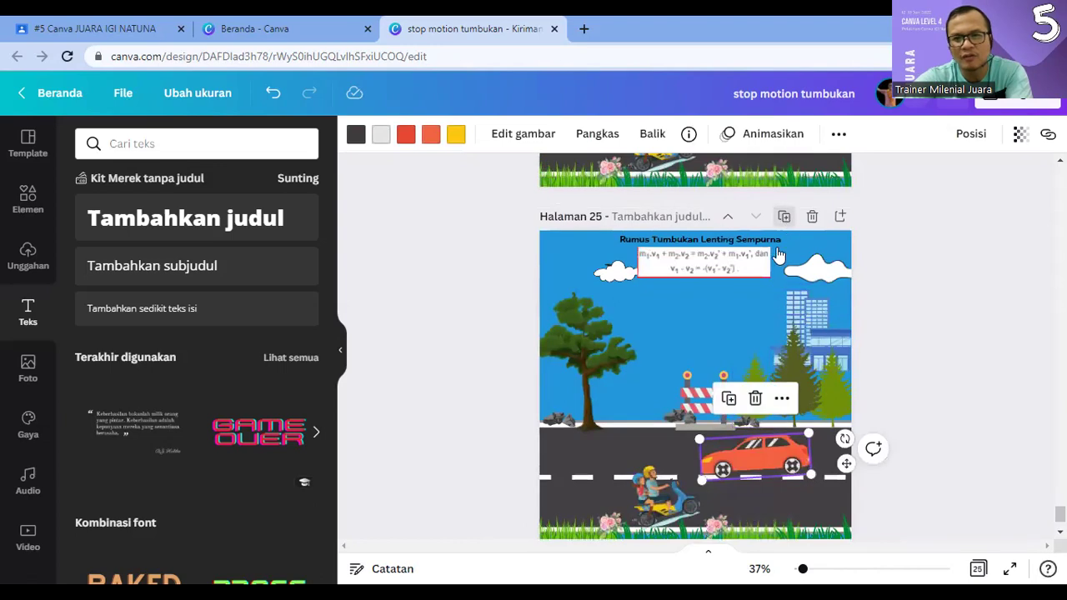
pyautogui.click(785, 215)
pyautogui.click(679, 429)
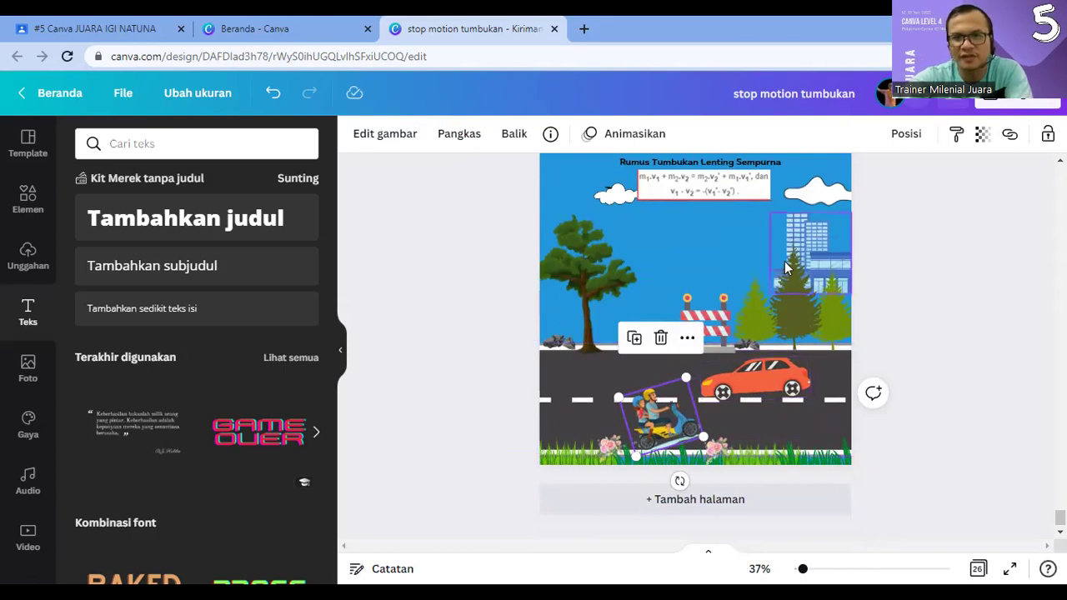
# Step: Duplicate page 26, and on the new page 27 nudge the scooter slightly right and the orange car slightly left
pyautogui.scroll(2, 788, 275)
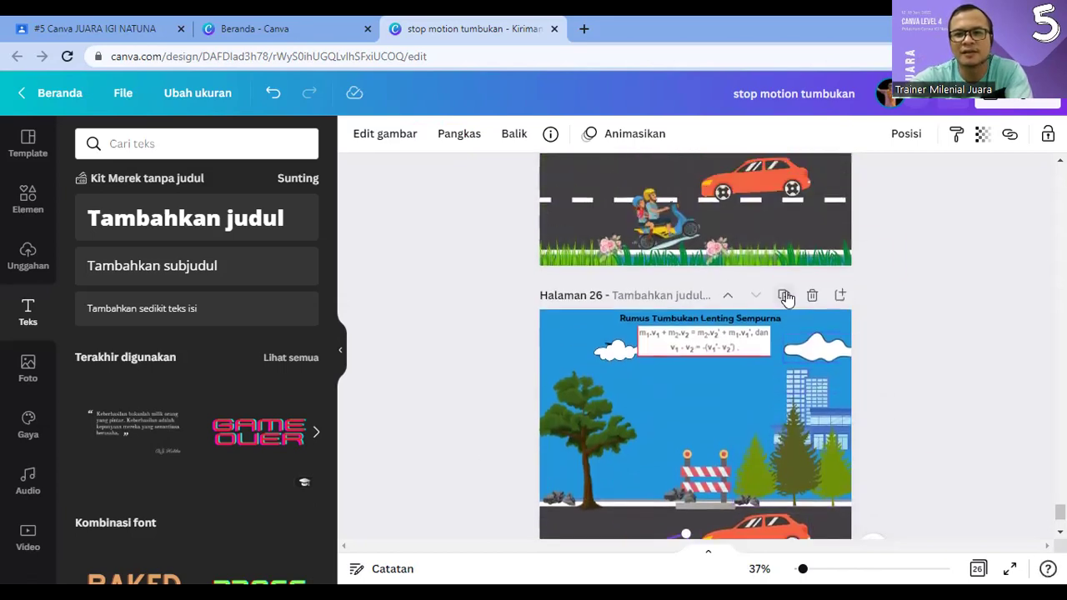
pyautogui.click(787, 295)
pyautogui.click(669, 434)
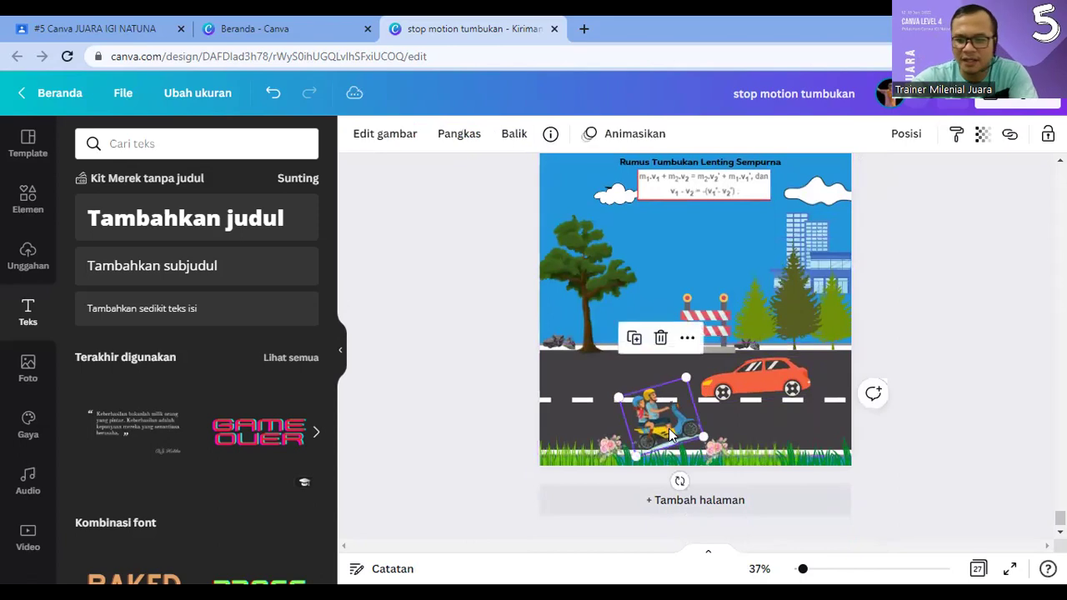
pyautogui.click(735, 391)
pyautogui.moveTo(736, 391); pyautogui.dragTo(733, 391)
# Step: Duplicate page 27, and on the new page 28 tilt both the scooter and the orange car a little further
pyautogui.scroll(1, 786, 291)
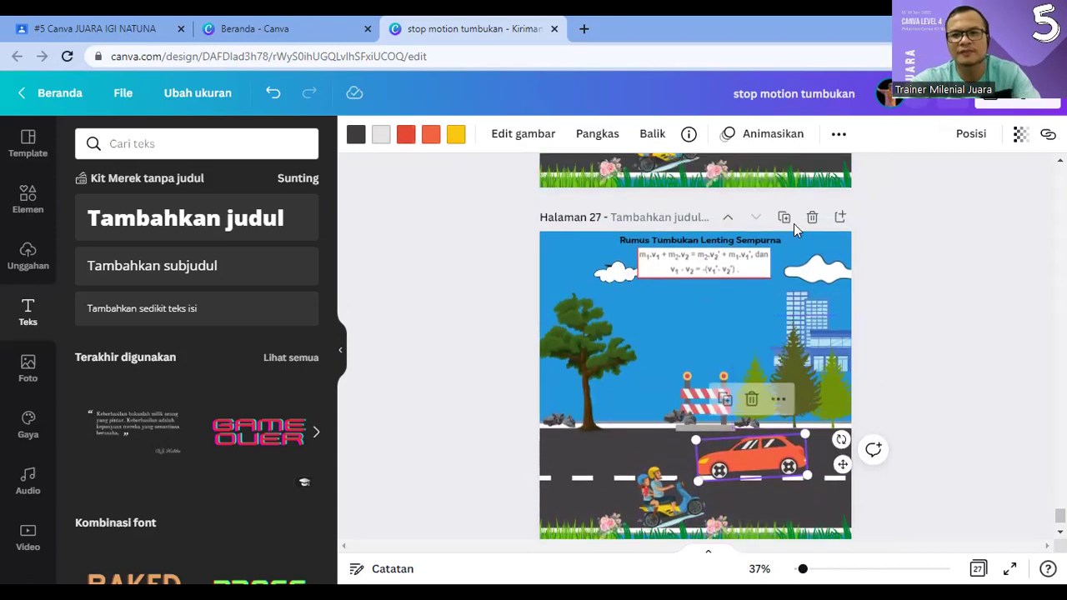
pyautogui.click(770, 323)
pyautogui.scroll(-1, 770, 324)
pyautogui.click(725, 425)
pyautogui.click(699, 448)
pyautogui.moveTo(684, 479); pyautogui.dragTo(689, 479)
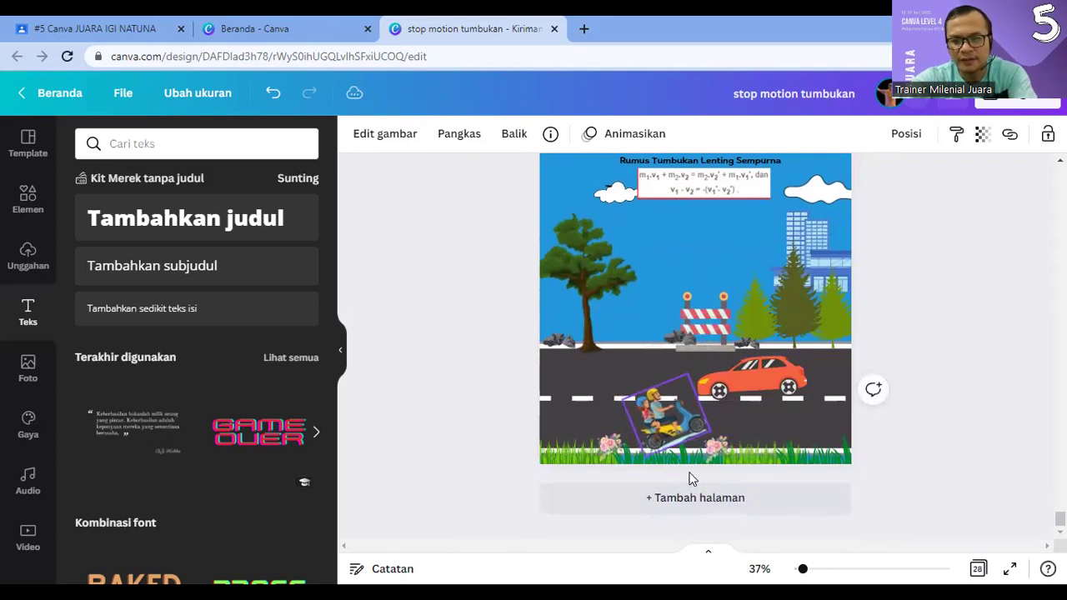
pyautogui.click(736, 385)
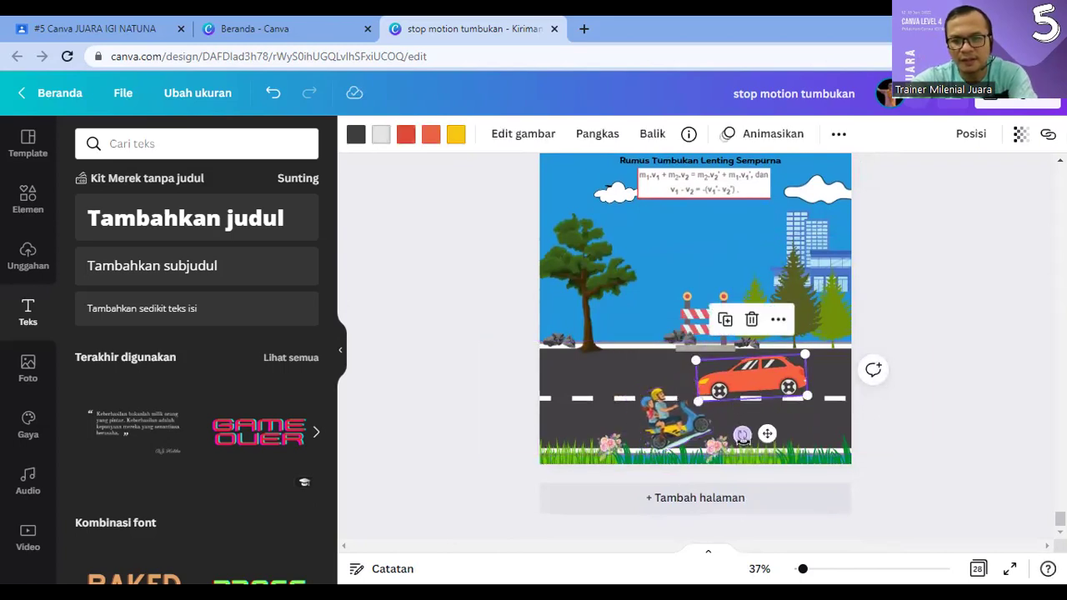
pyautogui.moveTo(741, 435); pyautogui.dragTo(746, 435)
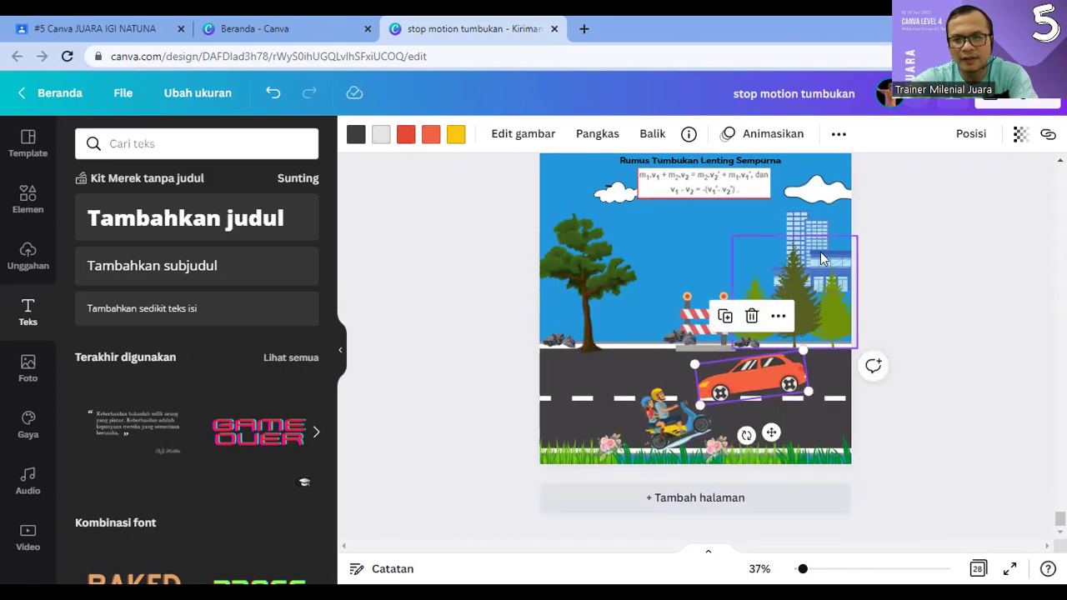
# Step: Duplicate page 28, and on the new page 29 move the scooter slightly right and the orange car slightly left
pyautogui.scroll(-3, 820, 252)
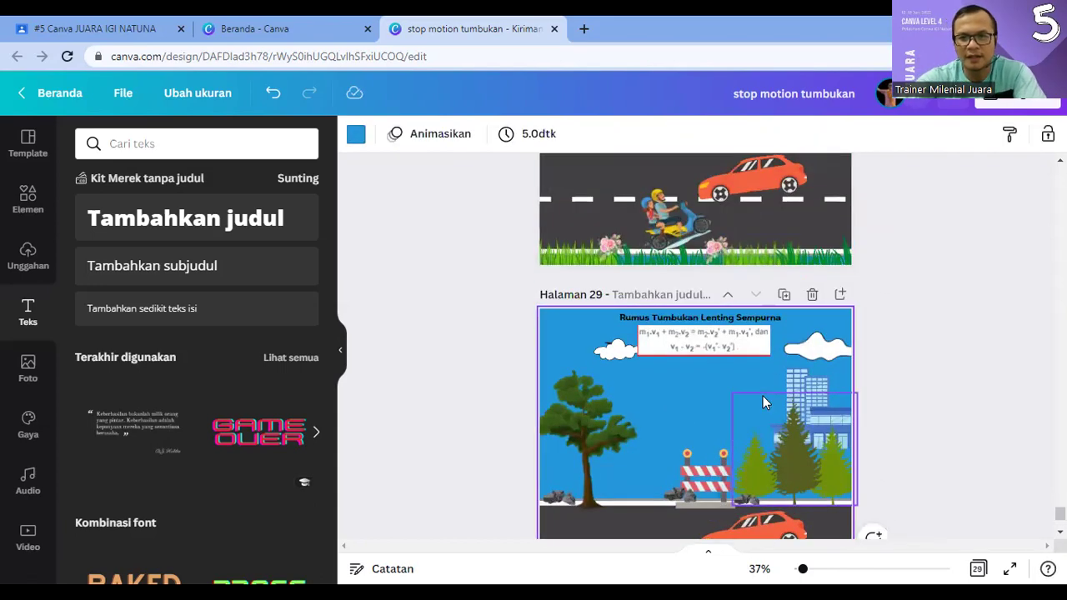
pyautogui.scroll(-2, 762, 400)
pyautogui.click(692, 510)
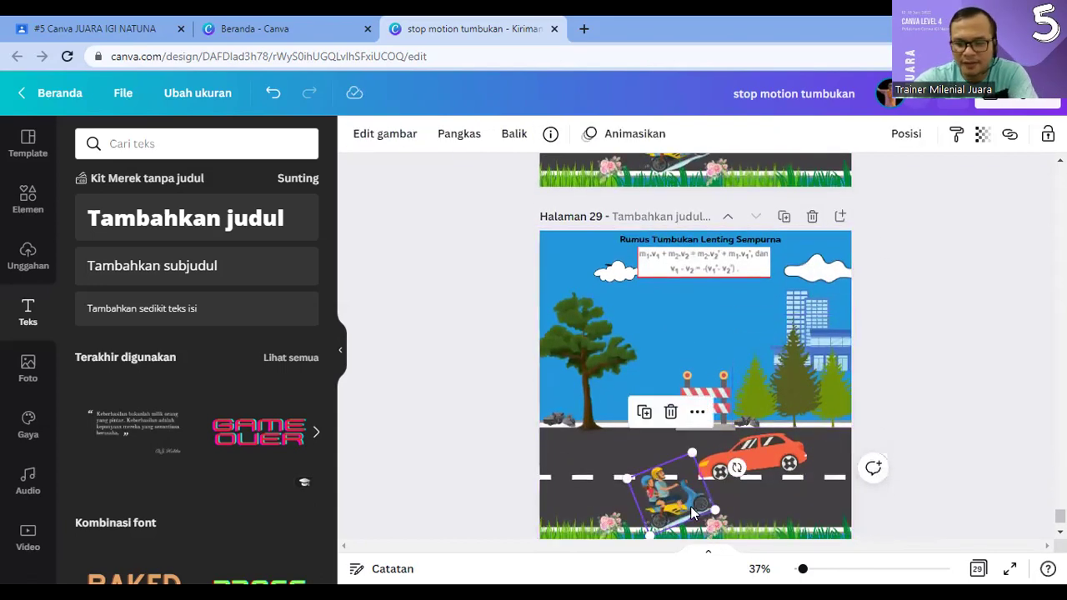
pyautogui.click(726, 465)
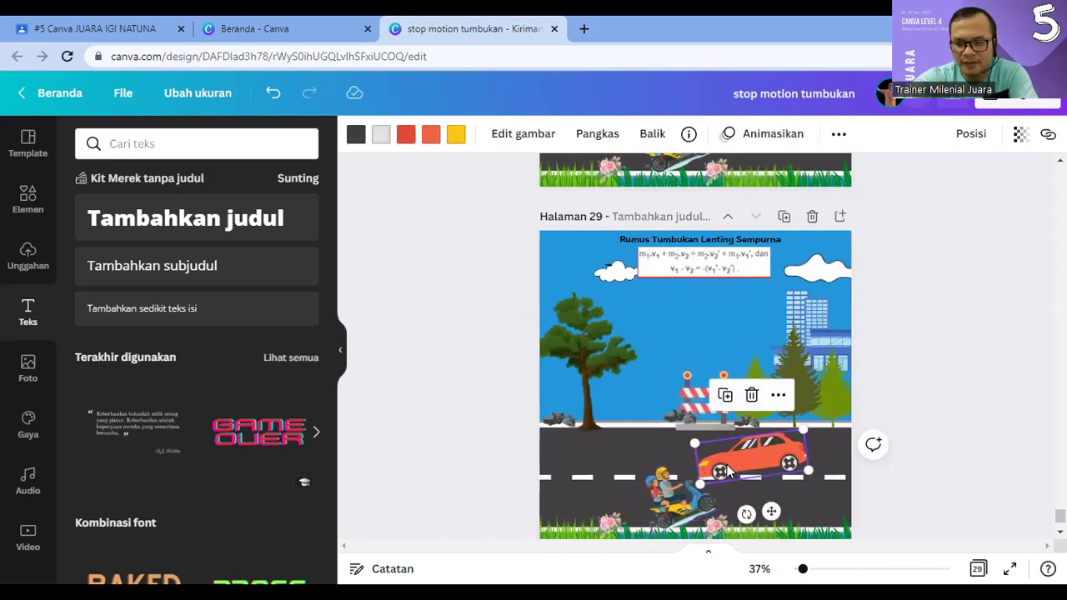
pyautogui.moveTo(727, 464); pyautogui.dragTo(723, 464)
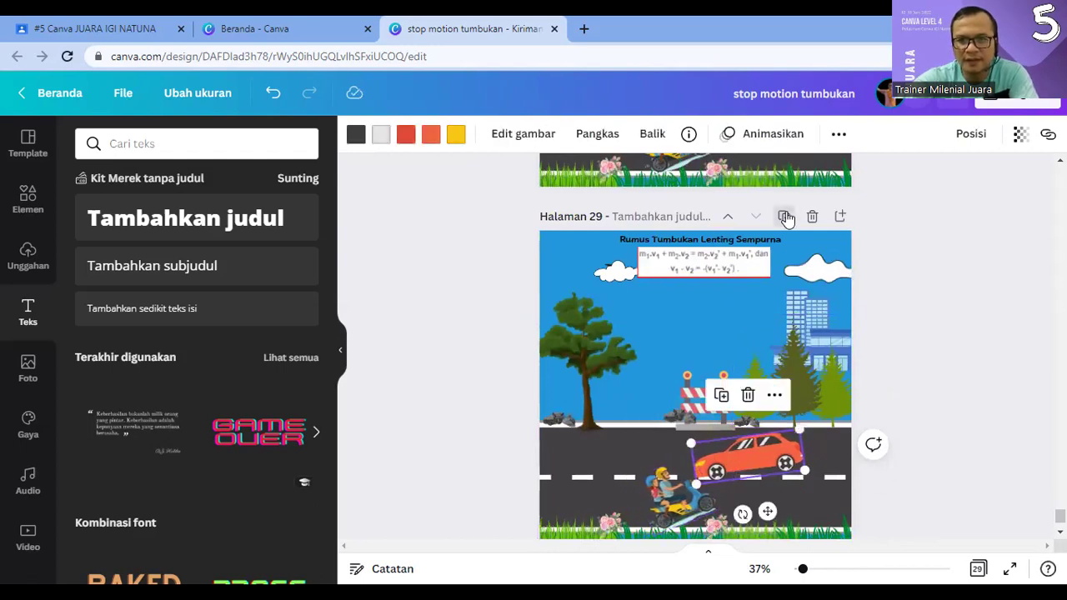
# Step: Duplicate page 29, and on the new page 30 bring the scooter and the orange car slightly closer together
pyautogui.click(785, 217)
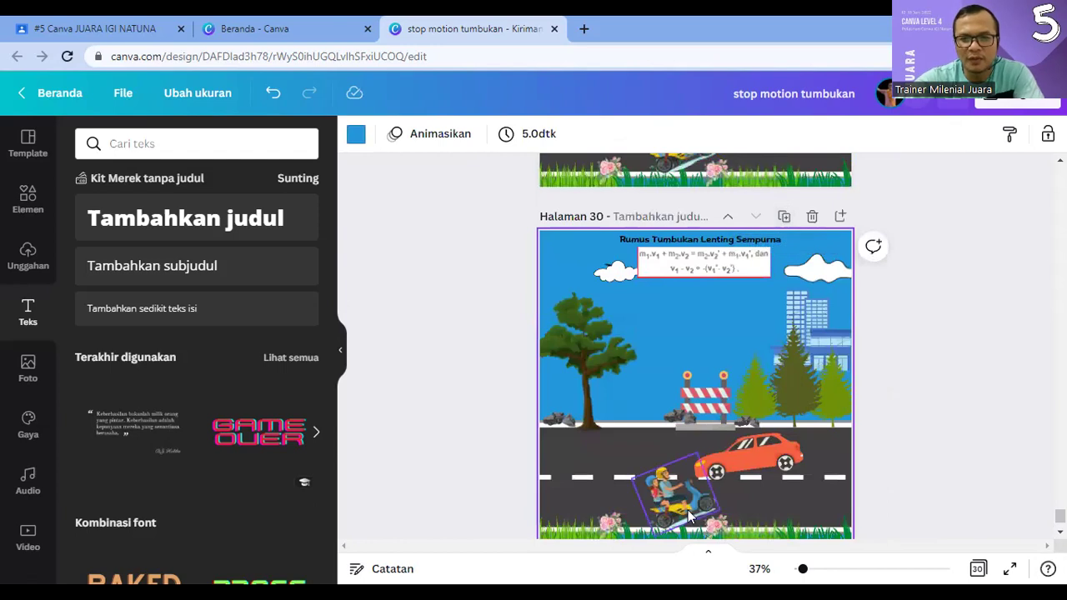
pyautogui.click(688, 510)
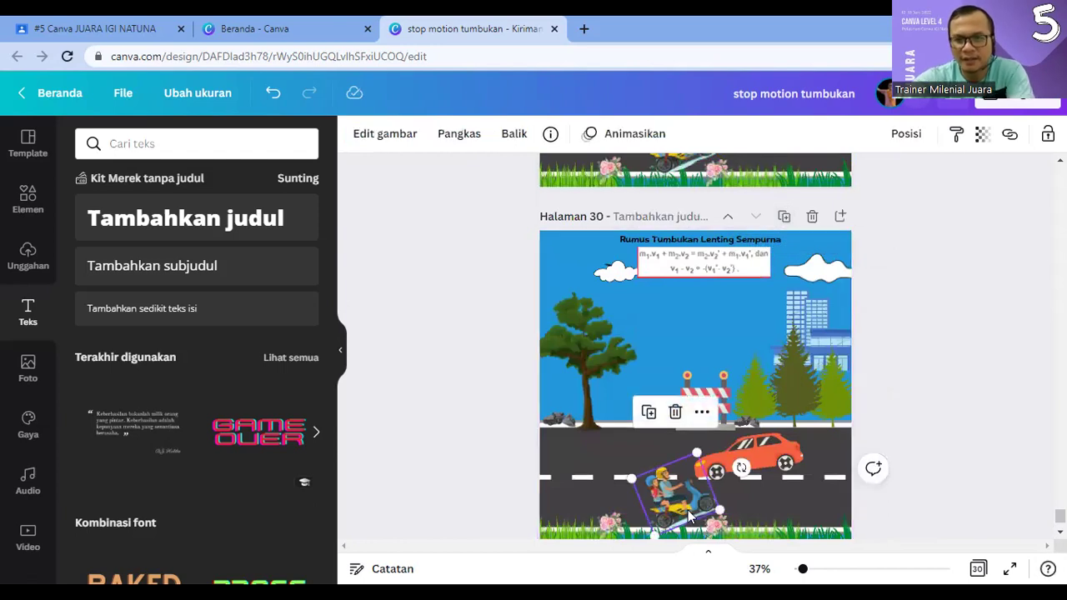
pyautogui.moveTo(688, 510); pyautogui.dragTo(690, 506)
pyautogui.click(733, 471)
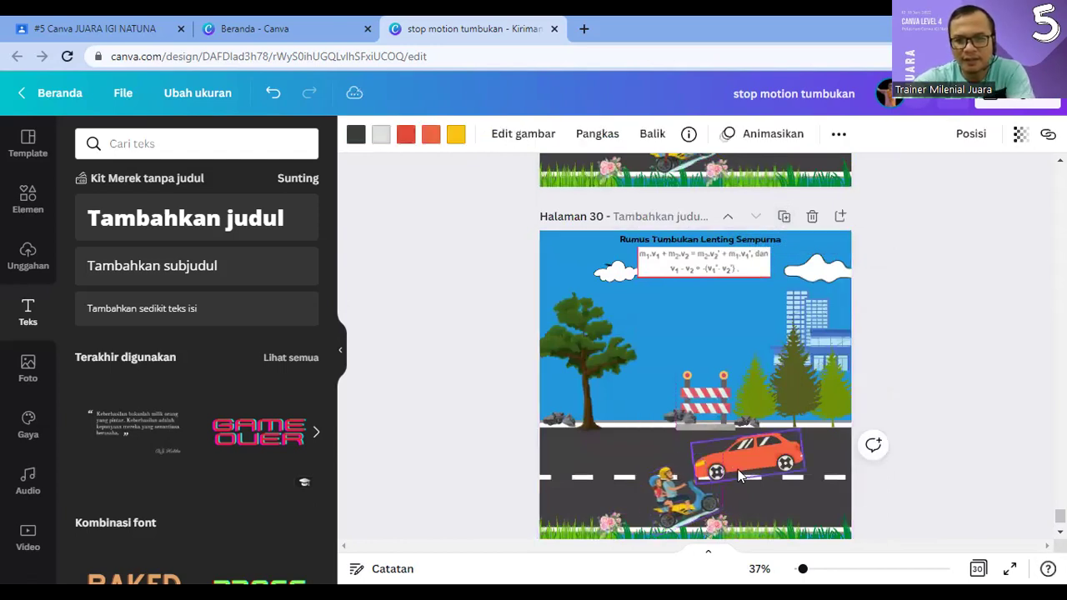
pyautogui.moveTo(738, 469); pyautogui.dragTo(736, 470)
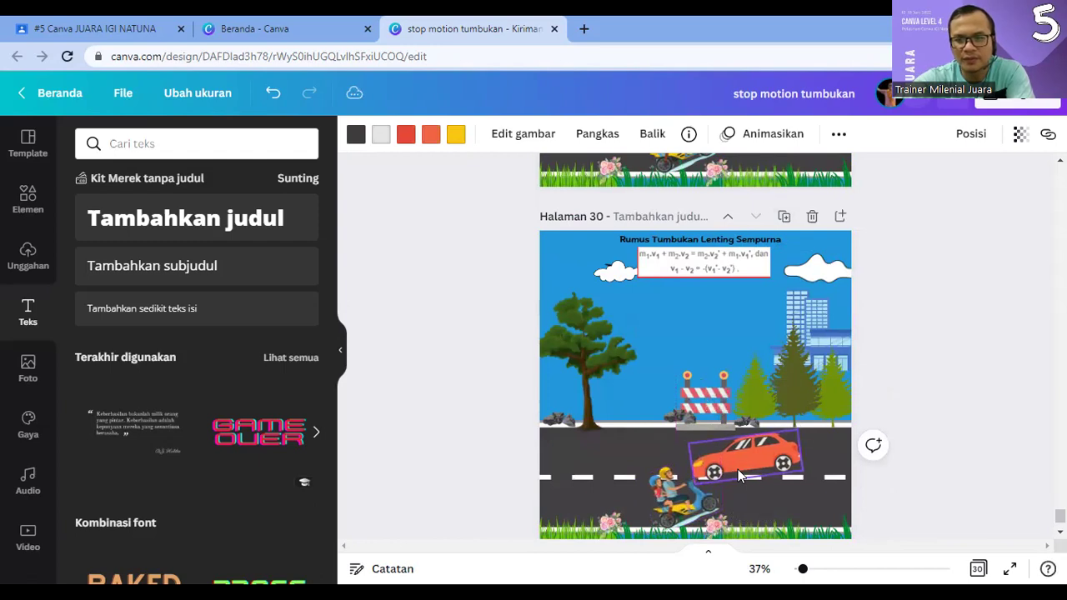
pyautogui.click(922, 422)
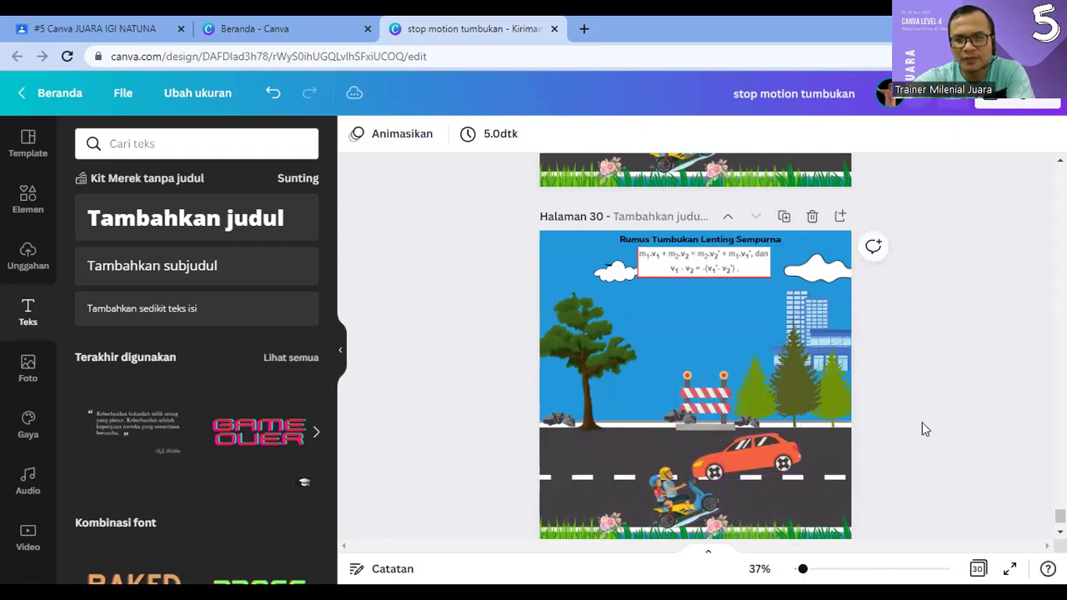
# Step: Duplicate page 30, and on the new page 31 shift the orange car slightly left and tilt its rear higher
pyautogui.click(691, 505)
pyautogui.click(784, 217)
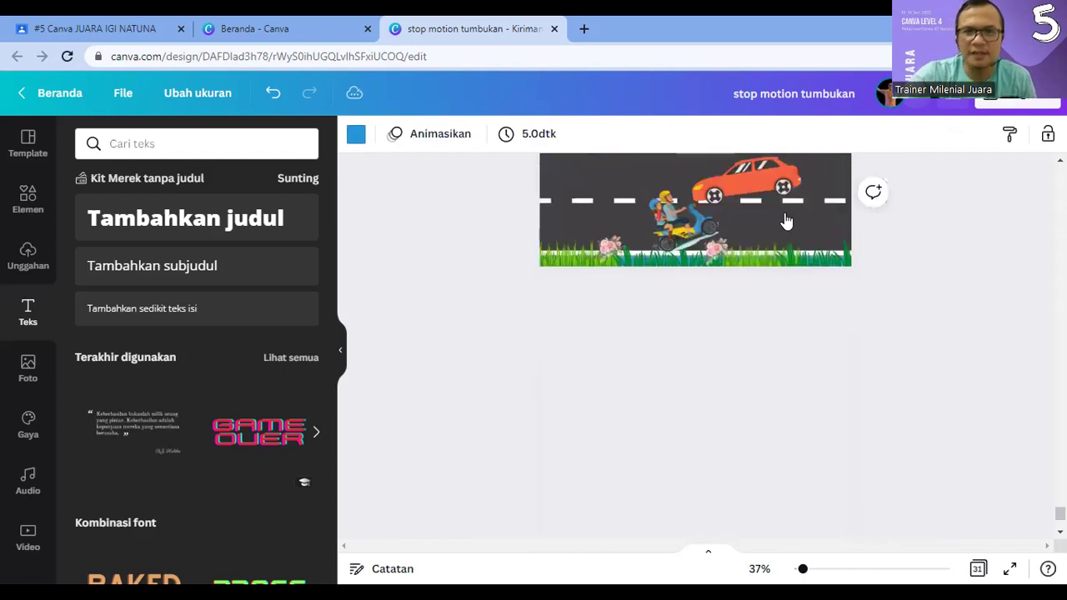
pyautogui.click(721, 492)
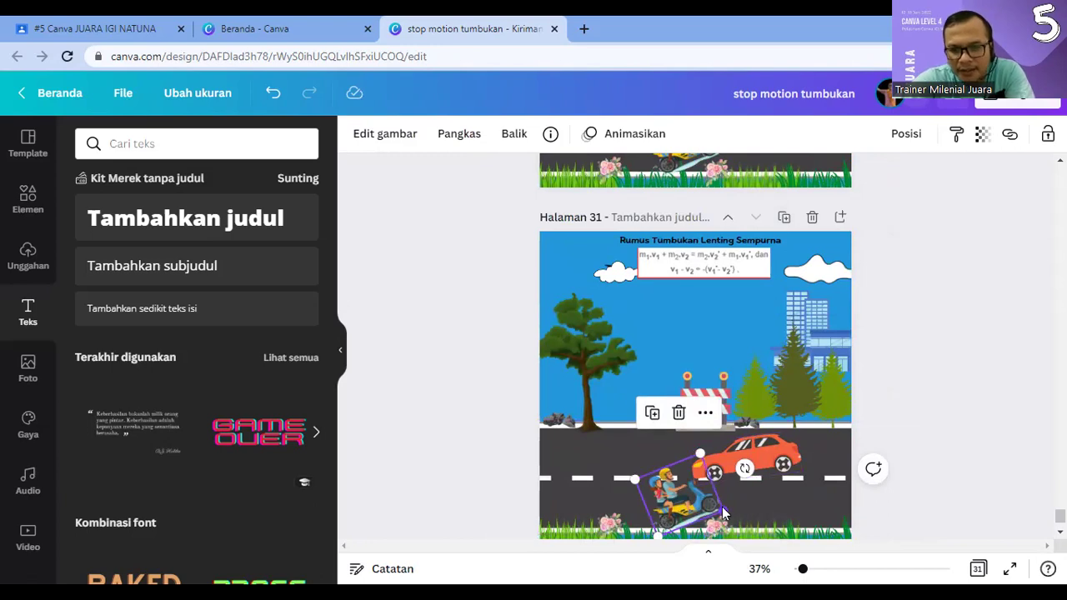
pyautogui.click(738, 459)
pyautogui.moveTo(737, 459); pyautogui.dragTo(734, 459)
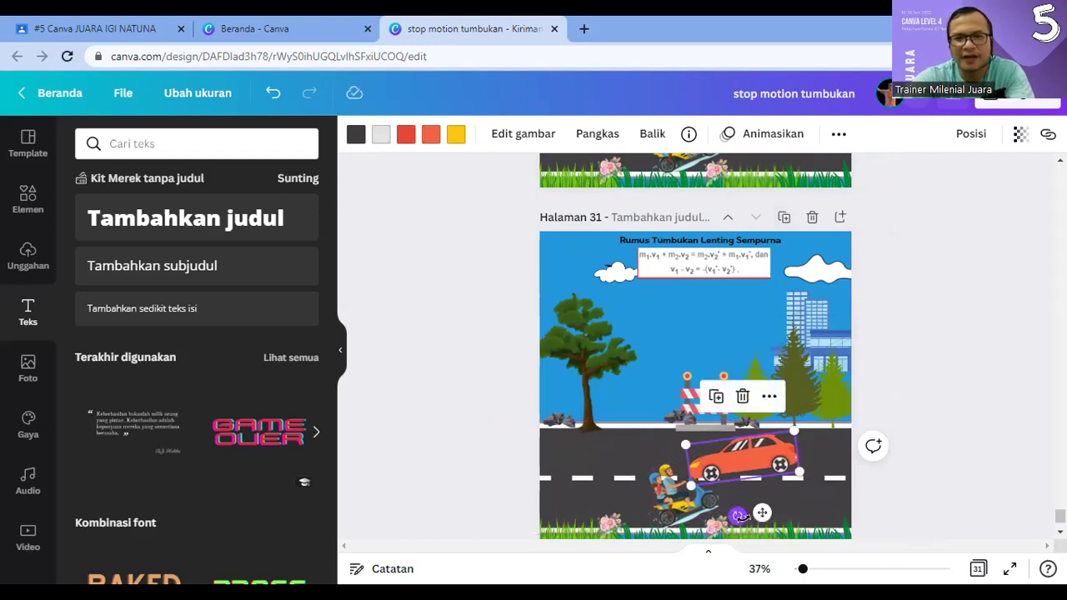
pyautogui.moveTo(738, 515); pyautogui.dragTo(784, 506)
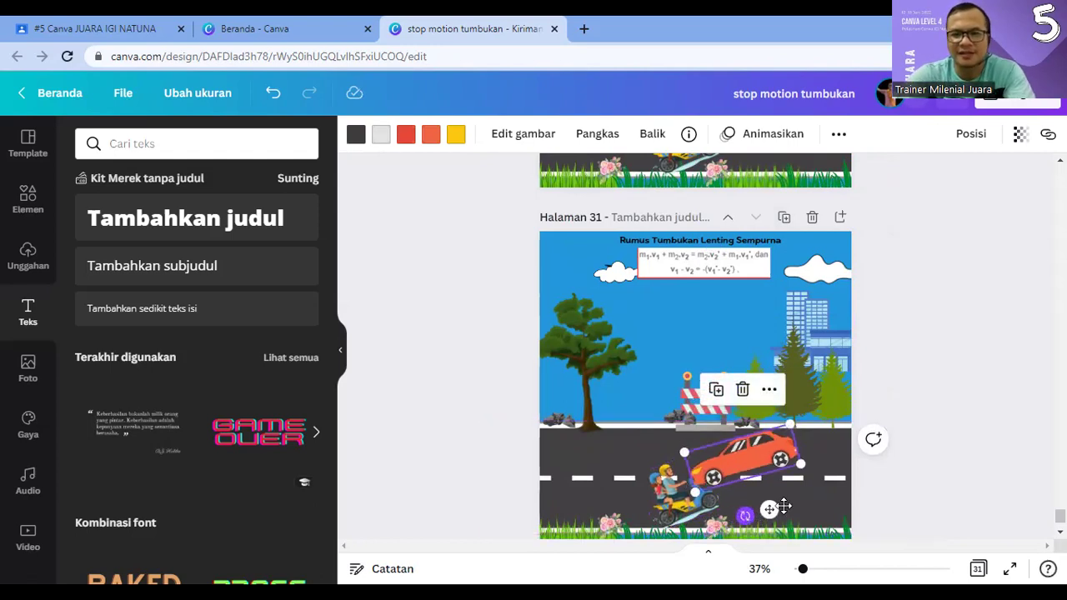
# Step: Duplicate page 31, and on the new page 32 nudge the scooter right and tilt the orange car further onto it
pyautogui.click(784, 218)
pyautogui.click(685, 506)
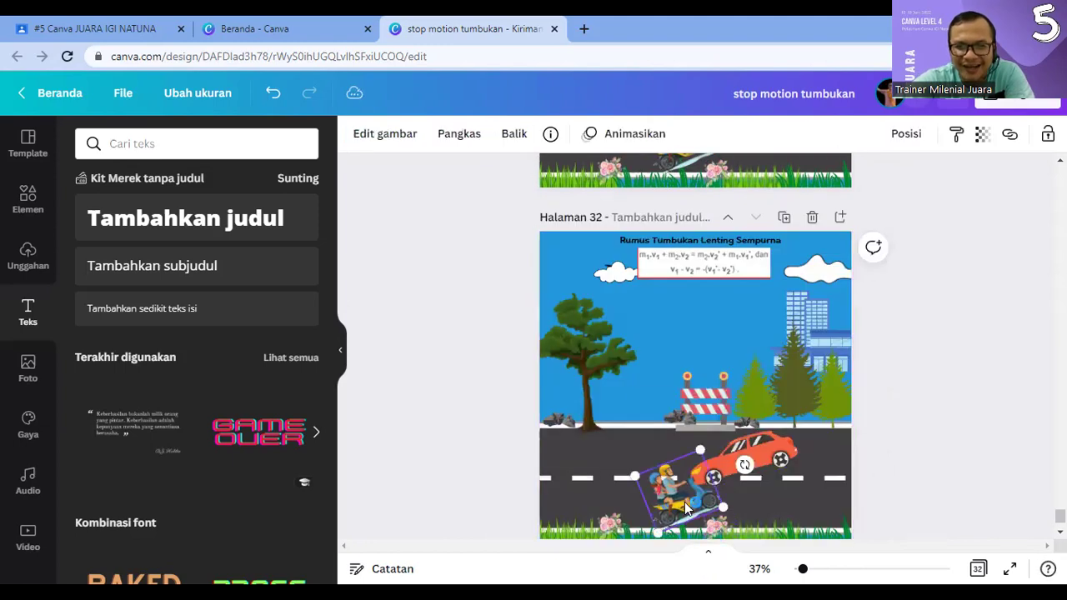
pyautogui.click(708, 504)
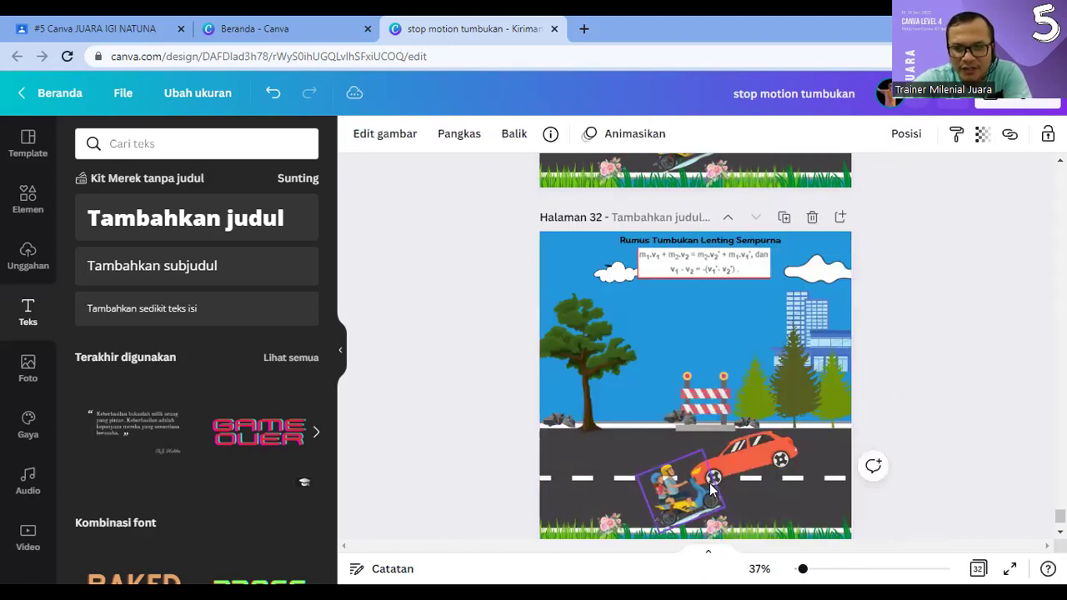
pyautogui.moveTo(744, 515); pyautogui.dragTo(746, 512)
pyautogui.moveTo(738, 475); pyautogui.dragTo(737, 475)
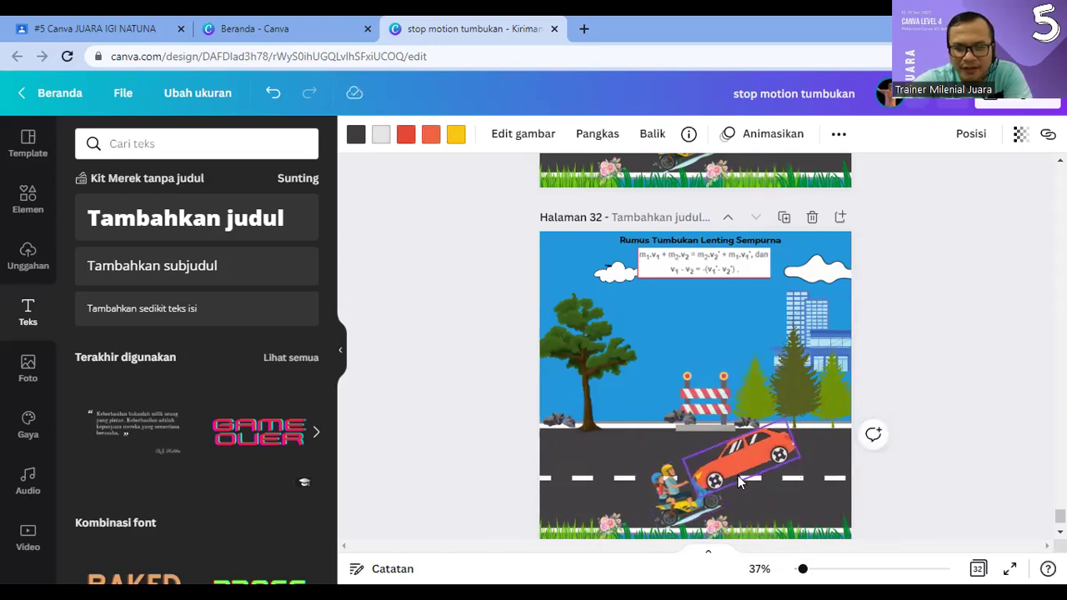
pyautogui.click(1037, 471)
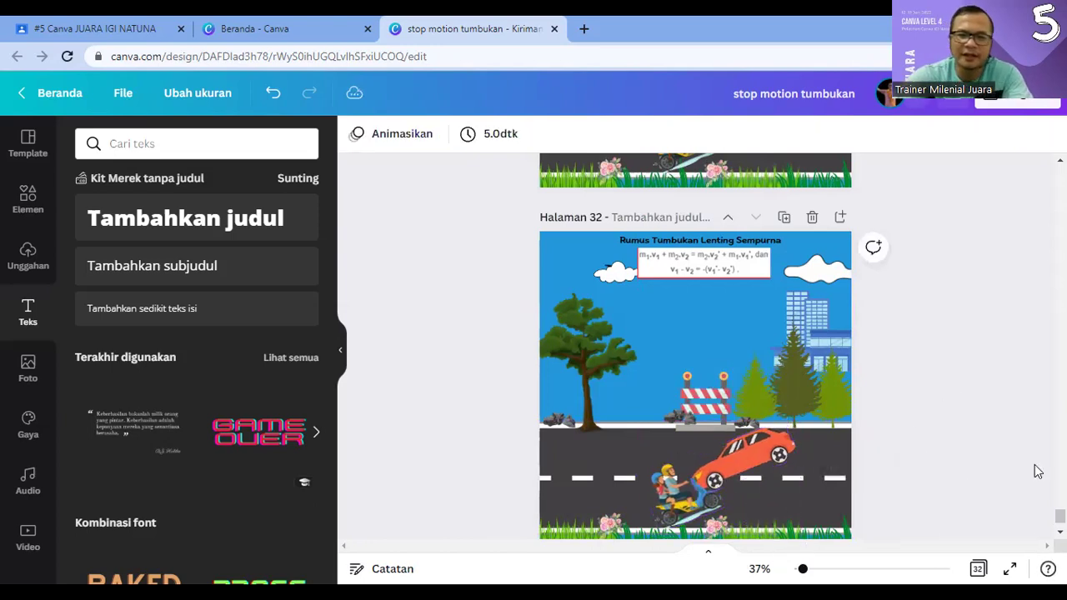
# Step: Search the elements for "boom", add the red-and-orange explosion graphic to page 32, shrink it and place it where the vehicles collide
pyautogui.click(37, 204)
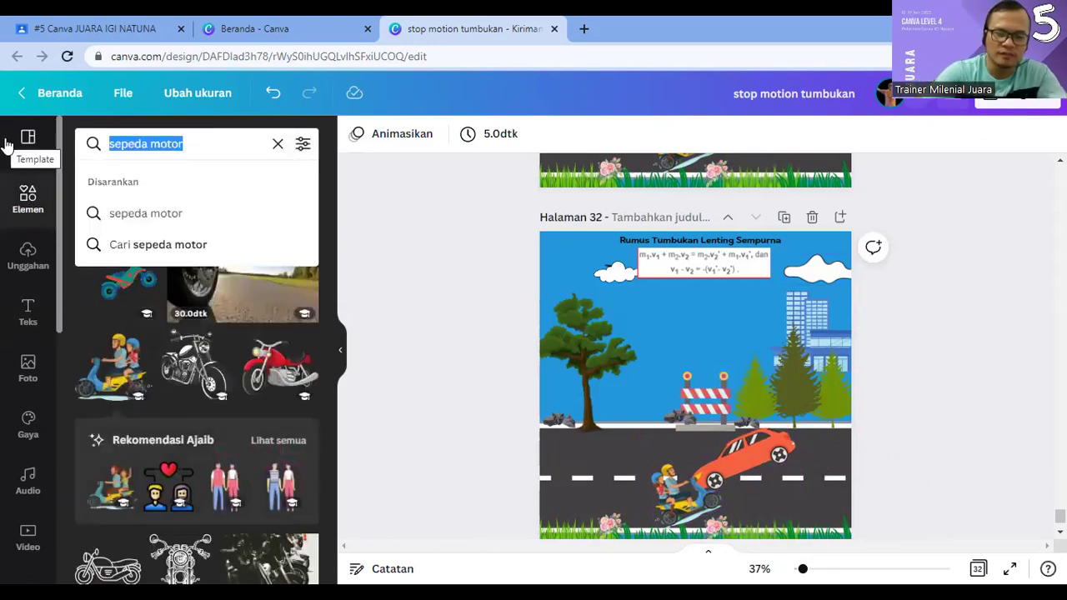
pyautogui.write('boom')
pyautogui.press('Return')
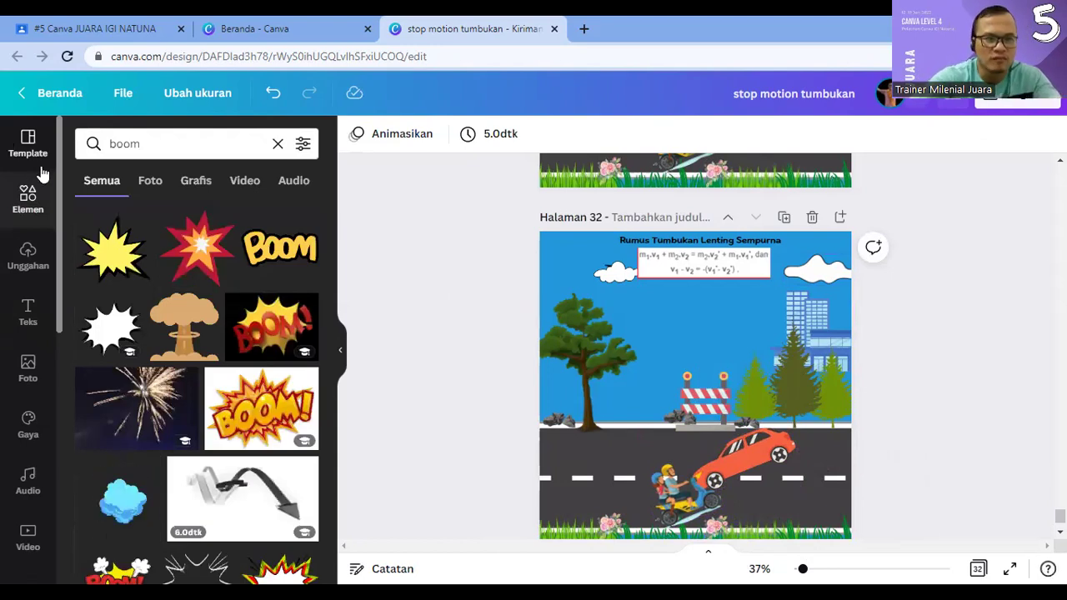
pyautogui.click(200, 257)
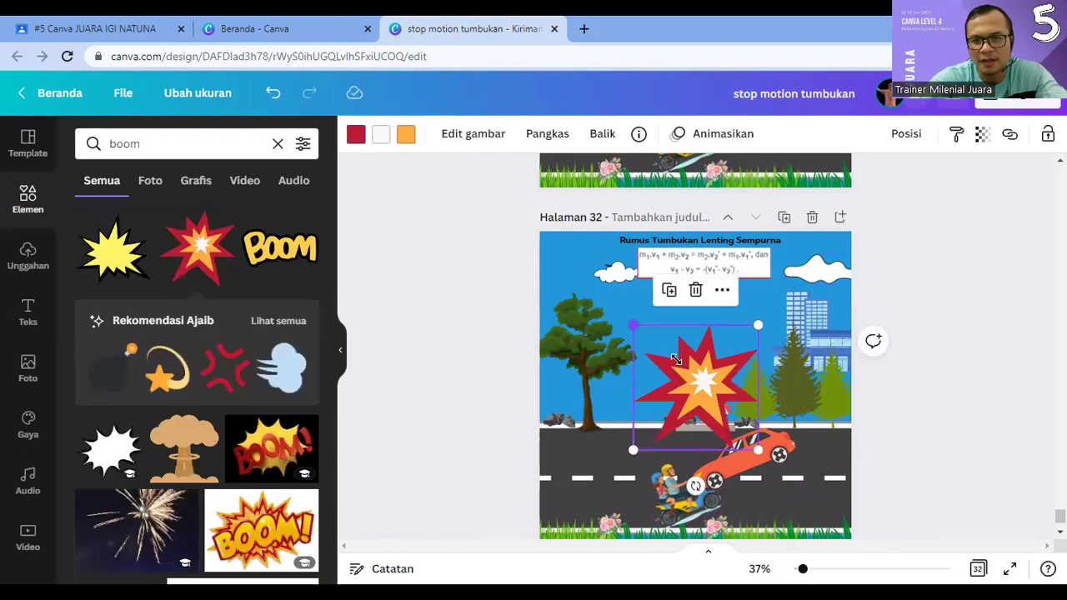
pyautogui.moveTo(634, 325); pyautogui.dragTo(688, 380)
pyautogui.moveTo(714, 442); pyautogui.dragTo(697, 467)
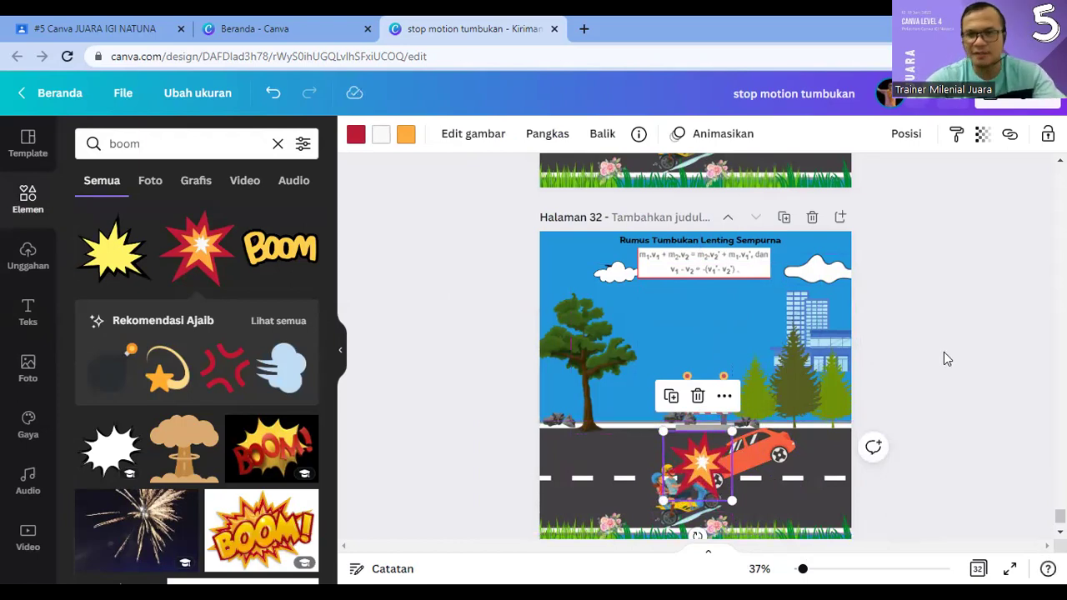
pyautogui.press('Escape')
# Step: Duplicate page 32, and on the new page 33 nudge the scooter toward the car and slightly enlarge the explosion graphic
pyautogui.click(783, 218)
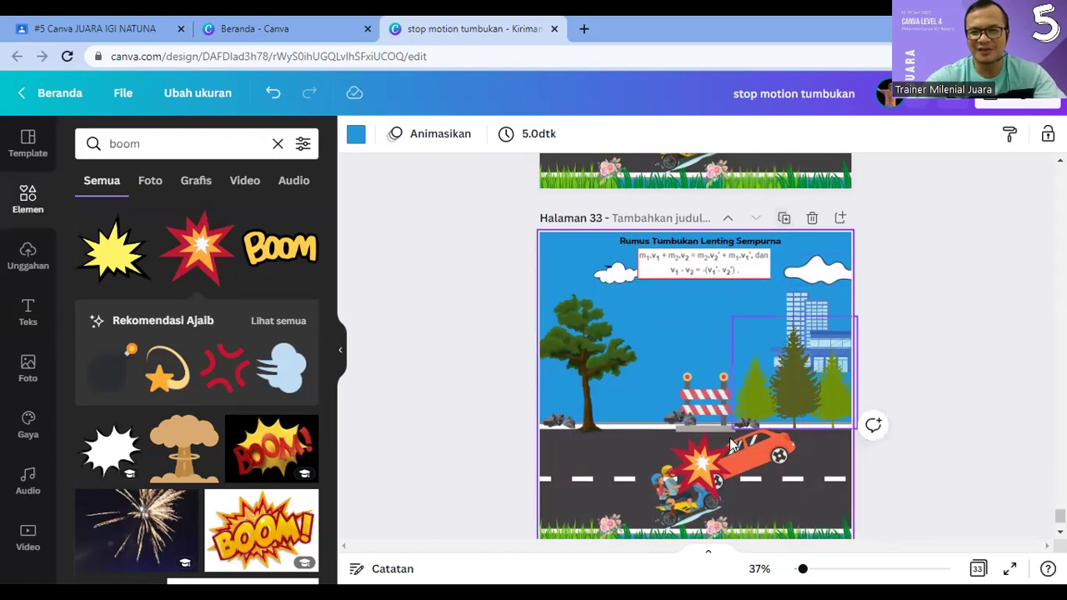
pyautogui.click(738, 372)
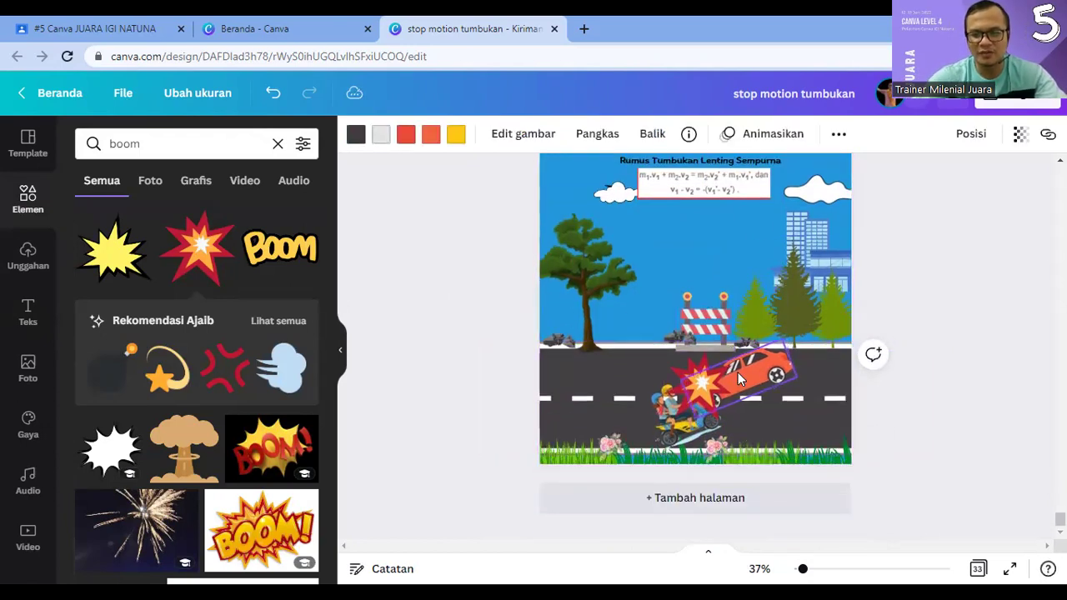
pyautogui.click(677, 434)
pyautogui.click(678, 434)
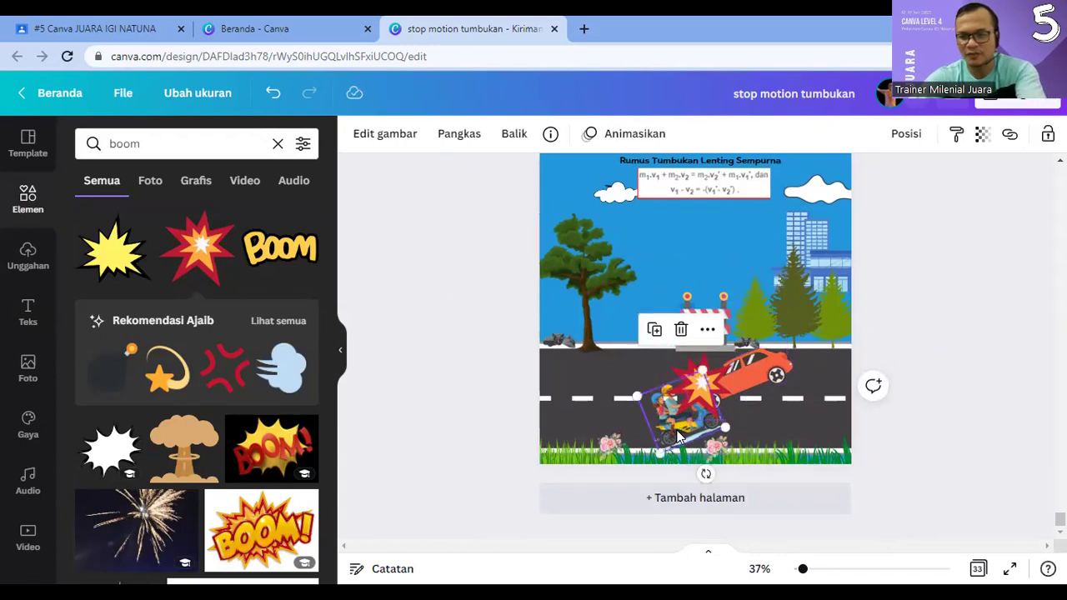
pyautogui.moveTo(678, 433); pyautogui.dragTo(674, 421)
pyautogui.click(667, 357)
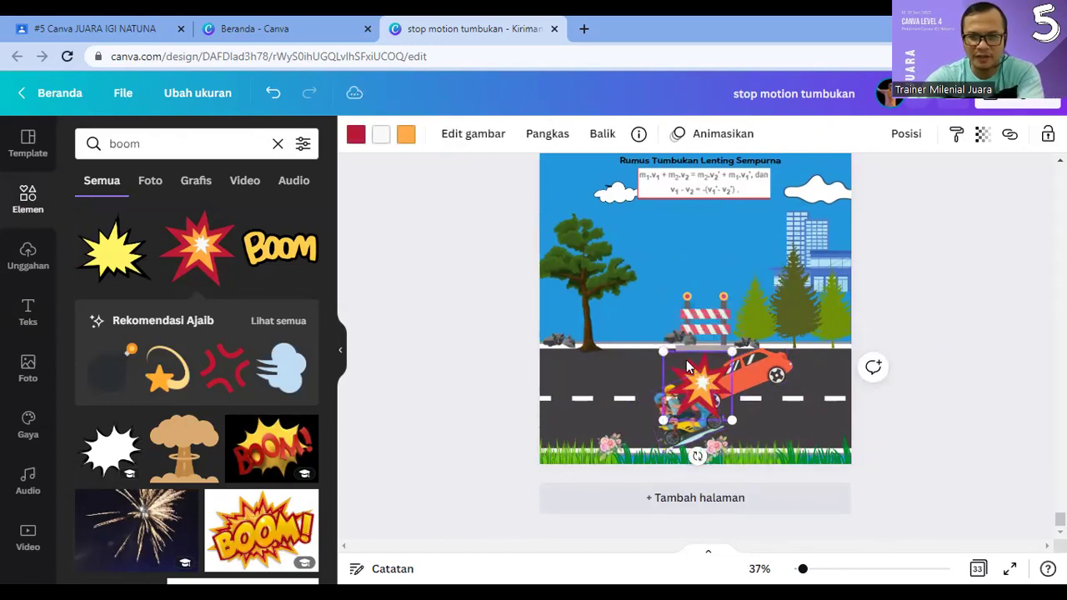
pyautogui.moveTo(640, 340); pyautogui.dragTo(649, 339)
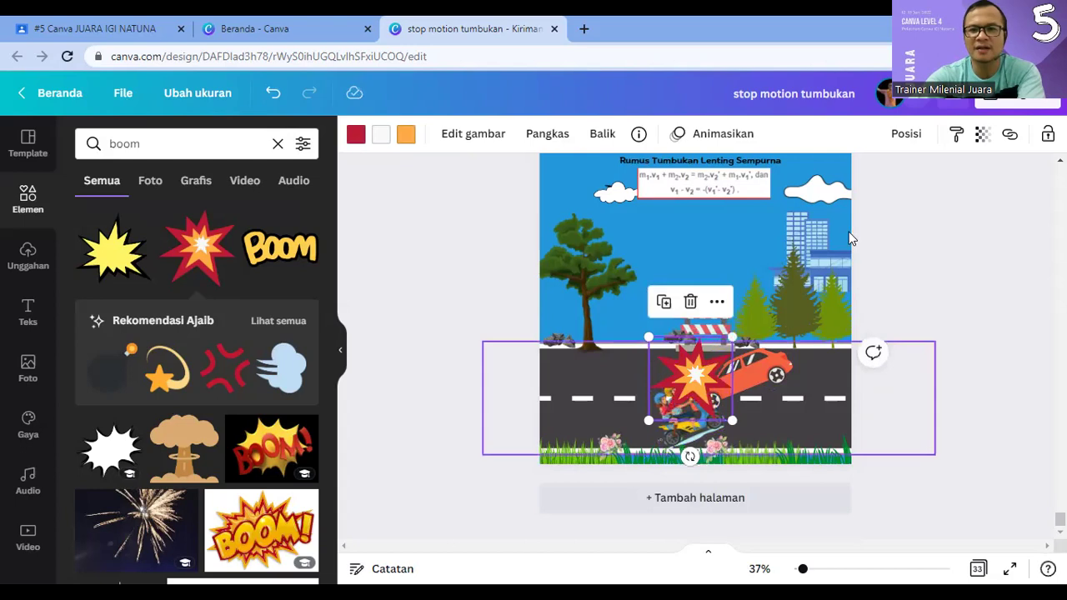
# Step: Duplicate page 33, and on the new page 34 nudge the car and scooter closer together and slightly enlarge the explosion graphic
pyautogui.scroll(2, 870, 326)
pyautogui.click(783, 293)
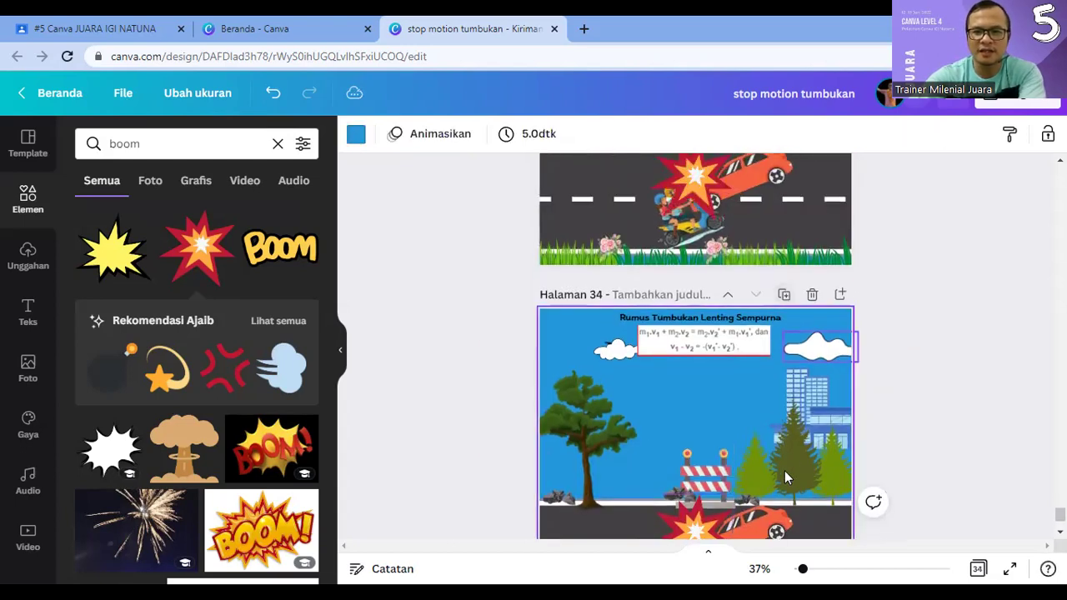
pyautogui.click(687, 422)
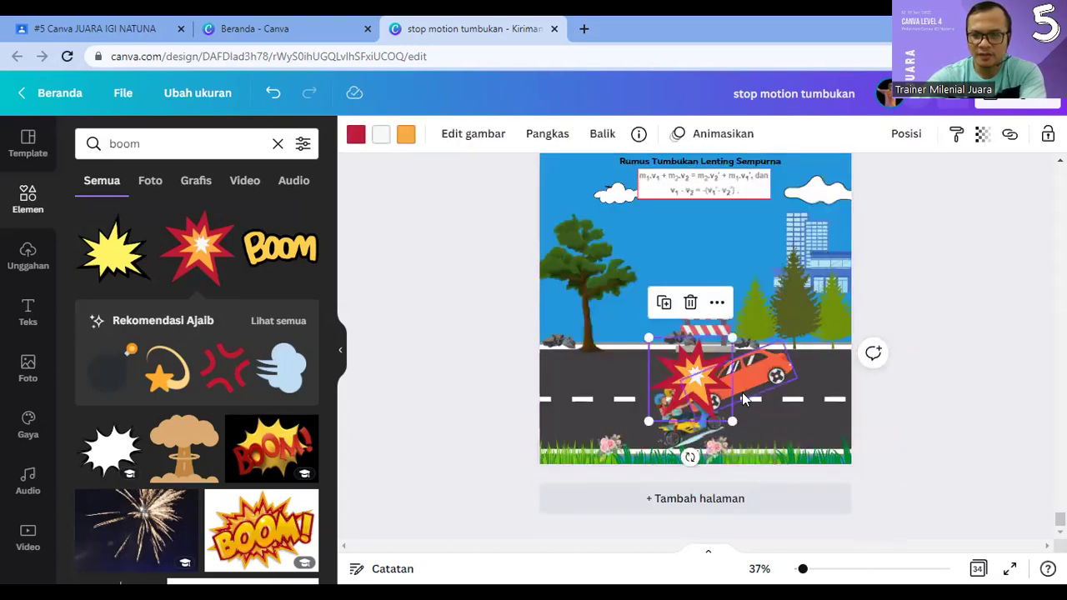
pyautogui.click(746, 399)
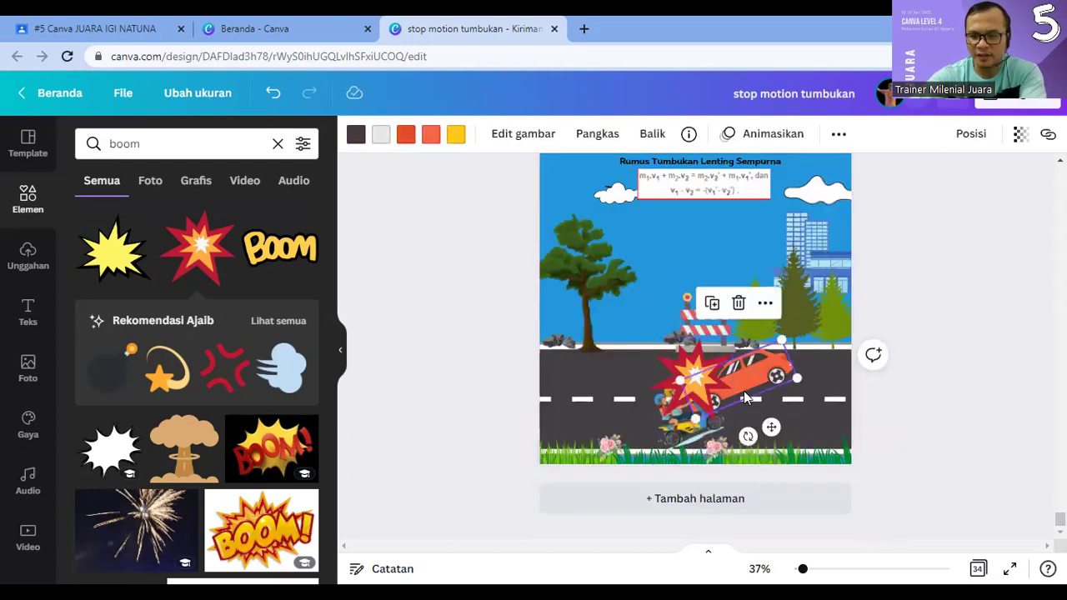
pyautogui.click(673, 435)
pyautogui.click(696, 392)
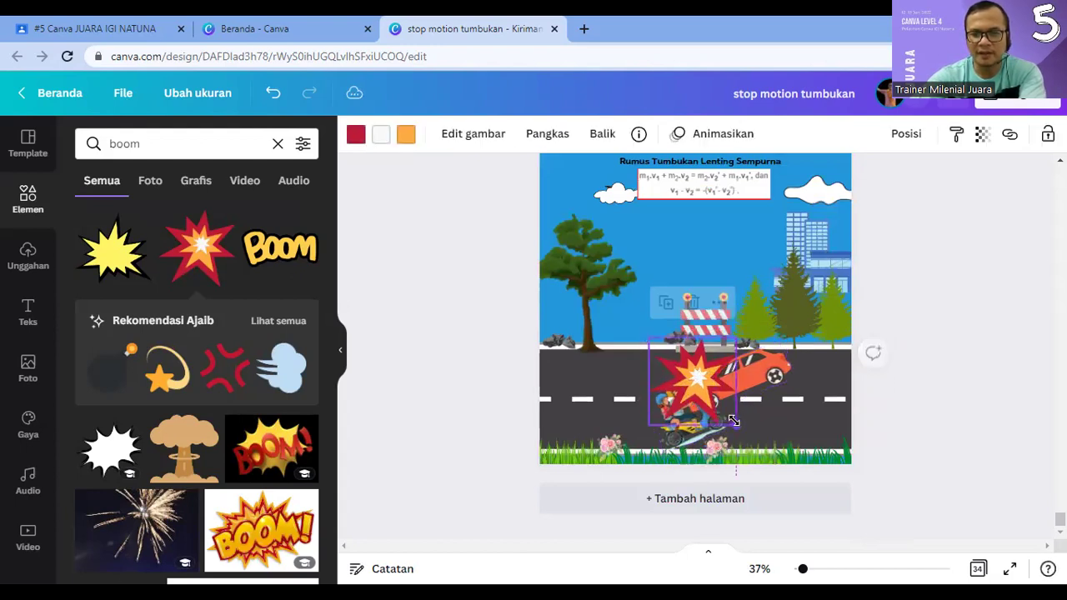
pyautogui.click(962, 398)
# Step: Present the design in the Standard type to check the collision frames, and exit the presentation
pyautogui.scroll(3, 911, 320)
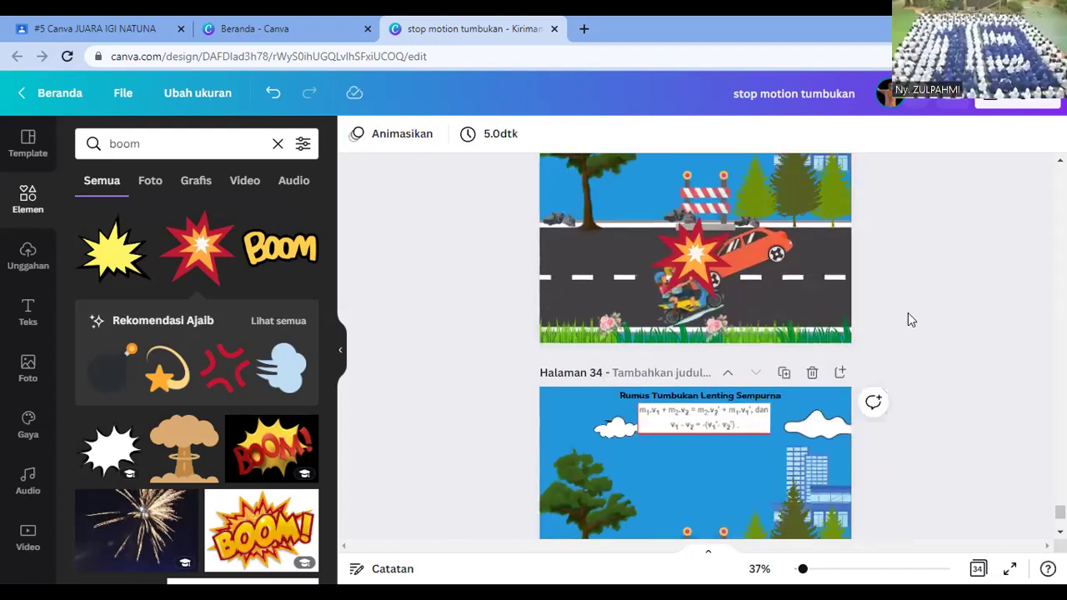
pyautogui.click(997, 100)
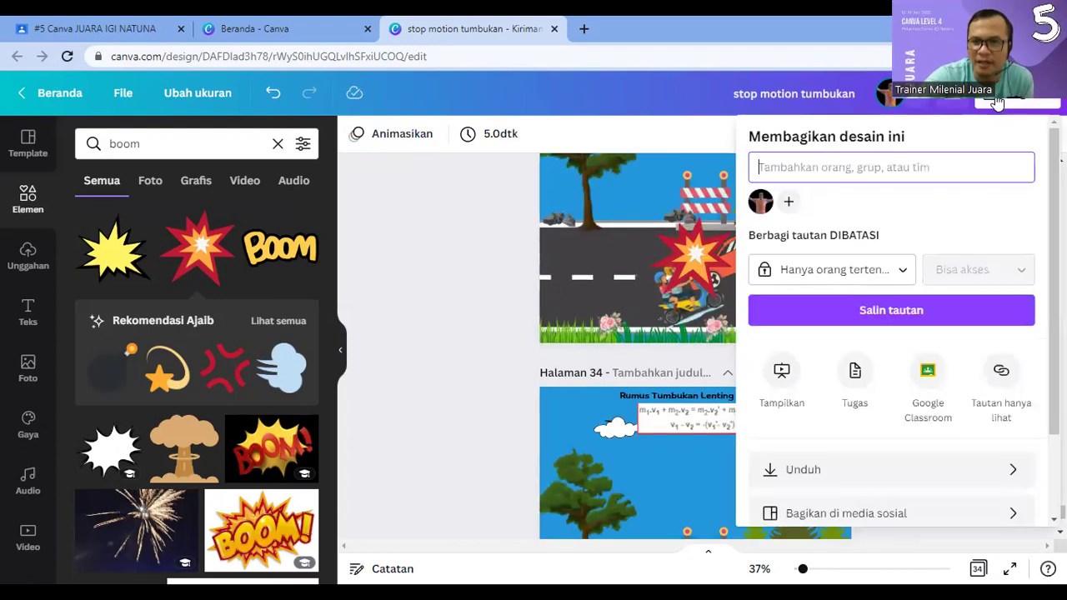
pyautogui.click(781, 375)
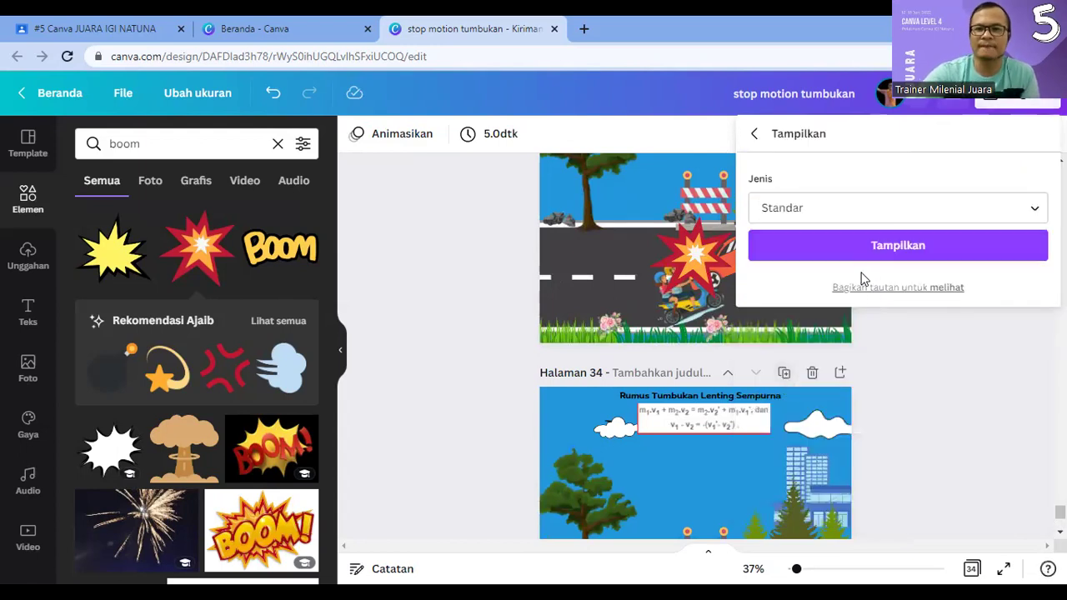
pyautogui.click(854, 245)
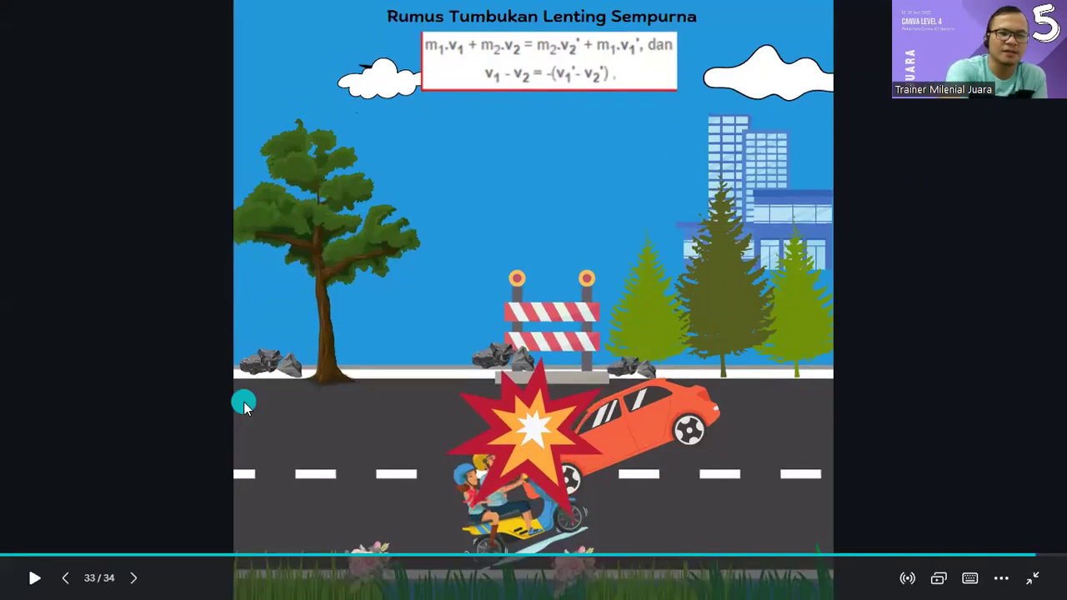
pyautogui.press('Escape')
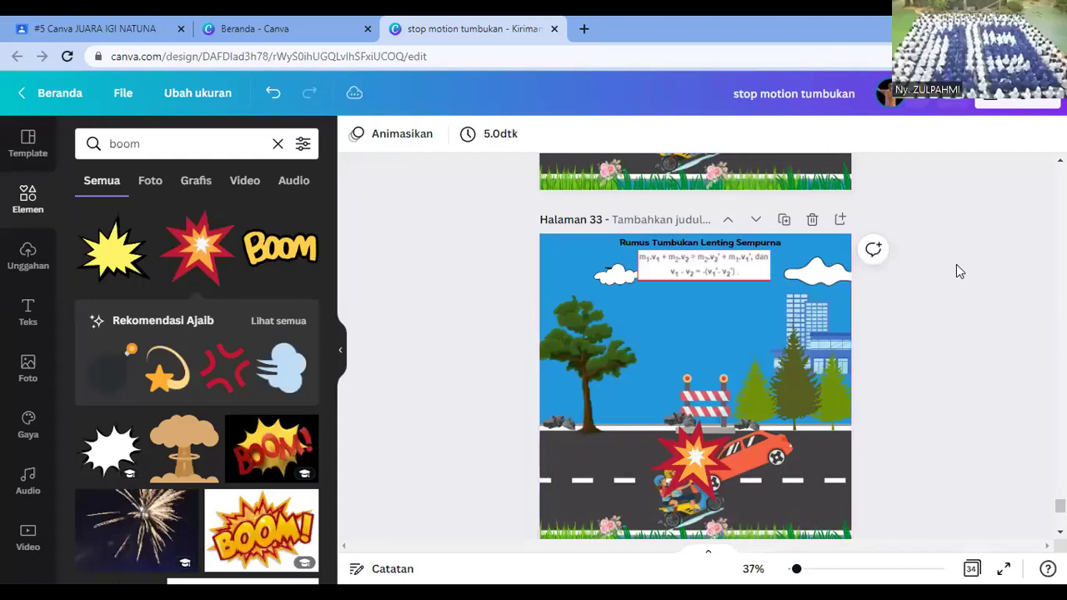
# Step: Show the design full screen from page 1, advance through all frames to page 34, and exit
pyautogui.scroll(10, 453, 234)
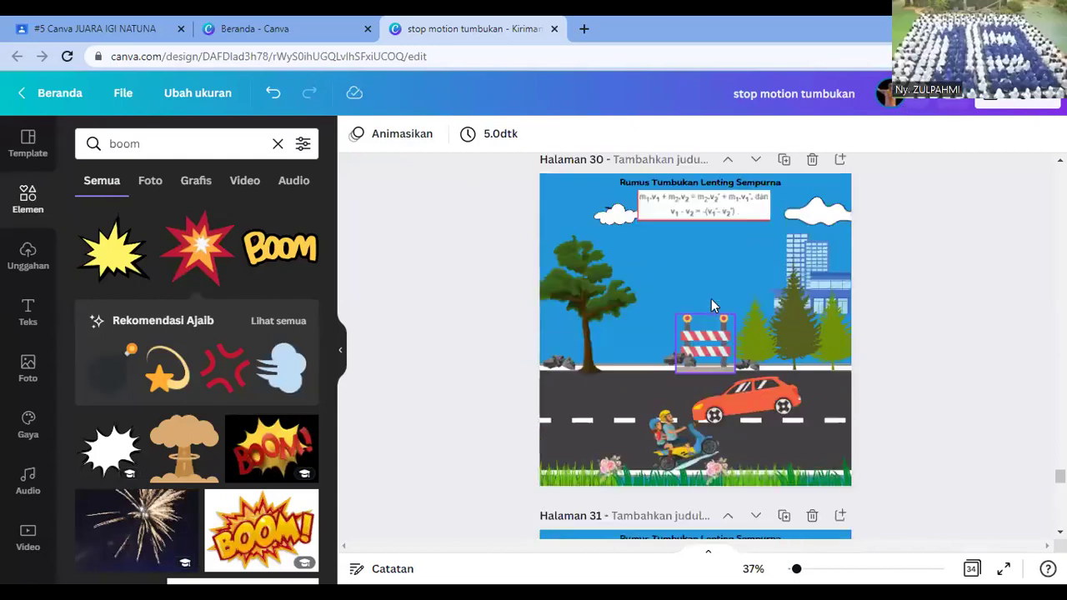
pyautogui.moveTo(1060, 475); pyautogui.dragTo(1059, 173)
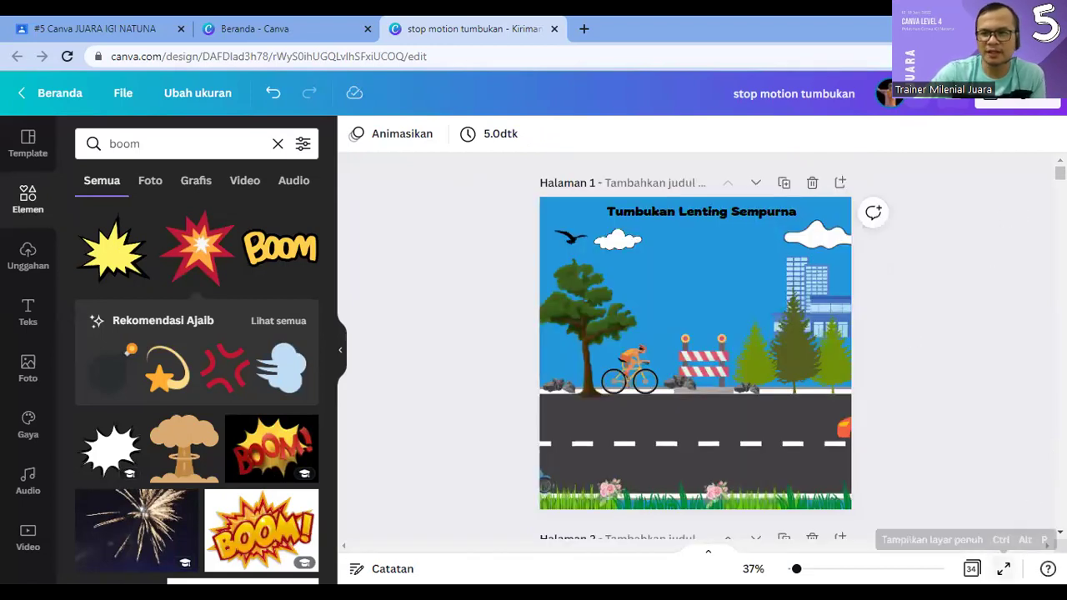
pyautogui.click(1004, 569)
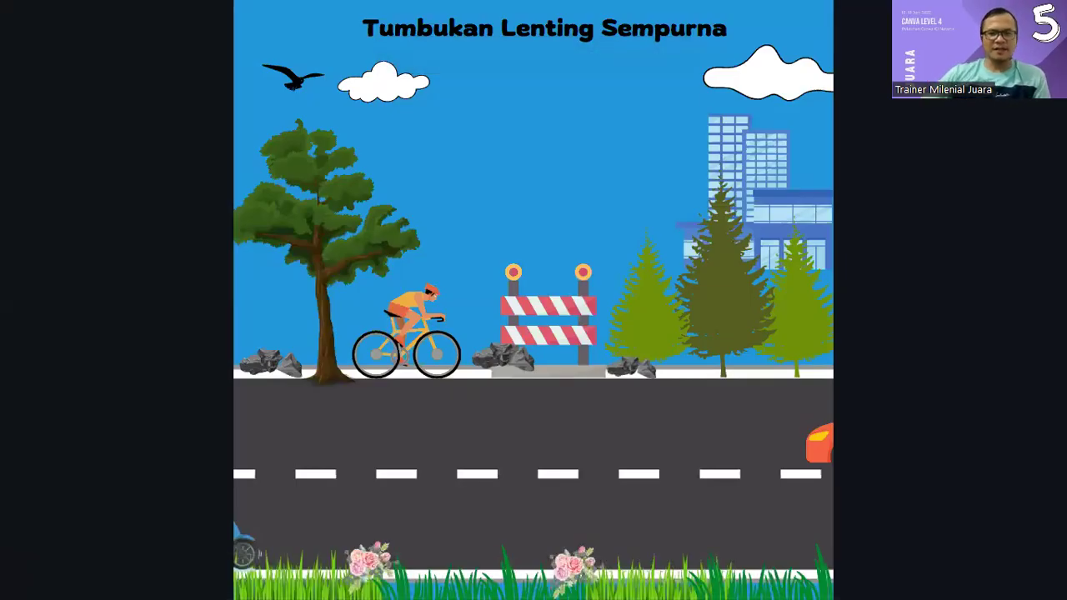
pyautogui.click(129, 581)
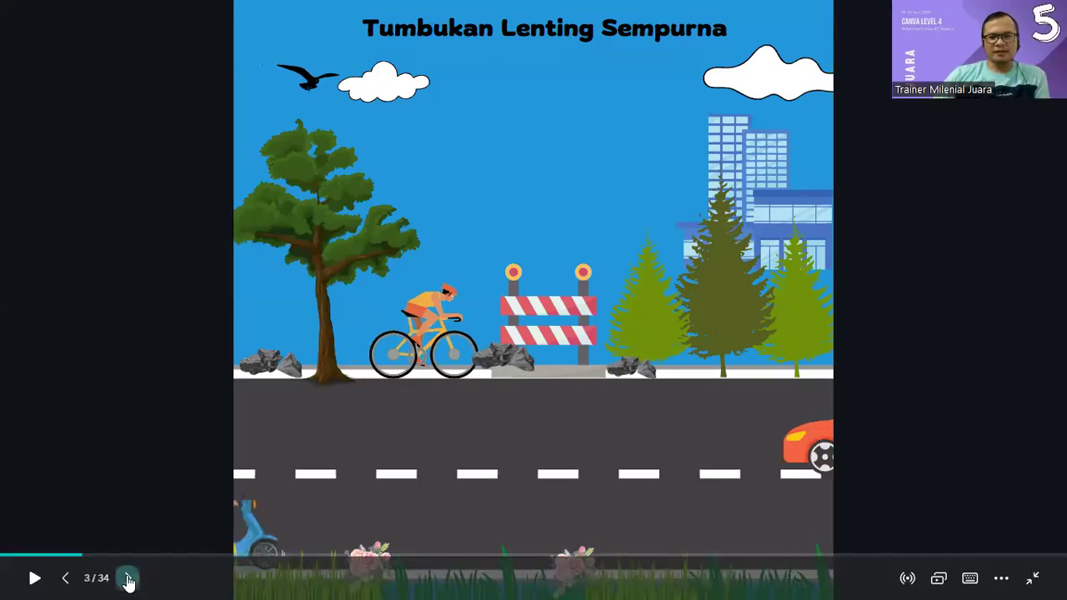
pyautogui.click(129, 581)
pyautogui.click(129, 580)
pyautogui.click(129, 581)
pyautogui.click(129, 581)
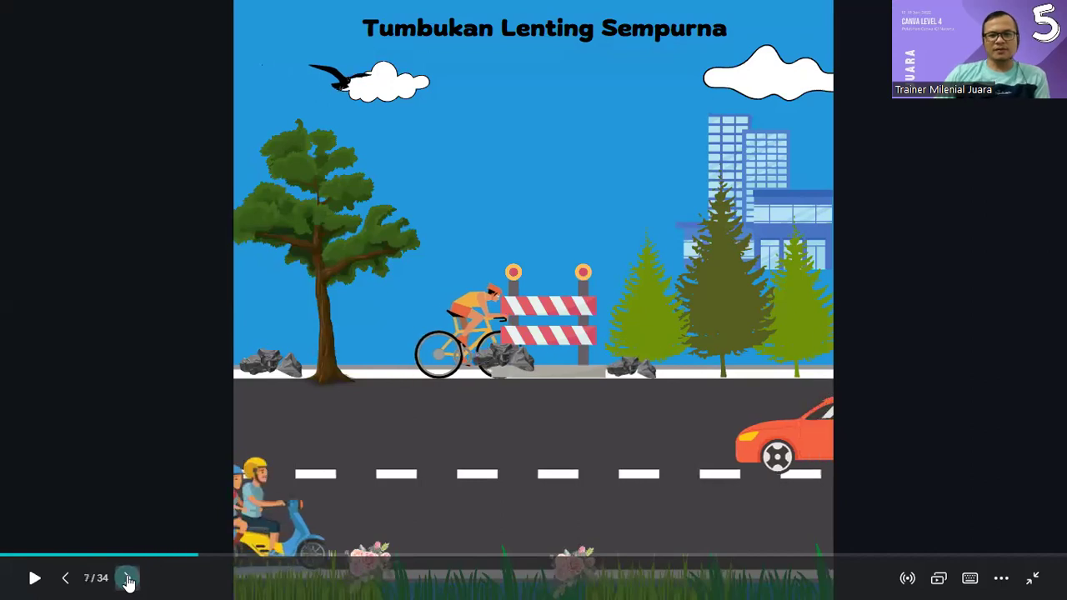
pyautogui.click(129, 581)
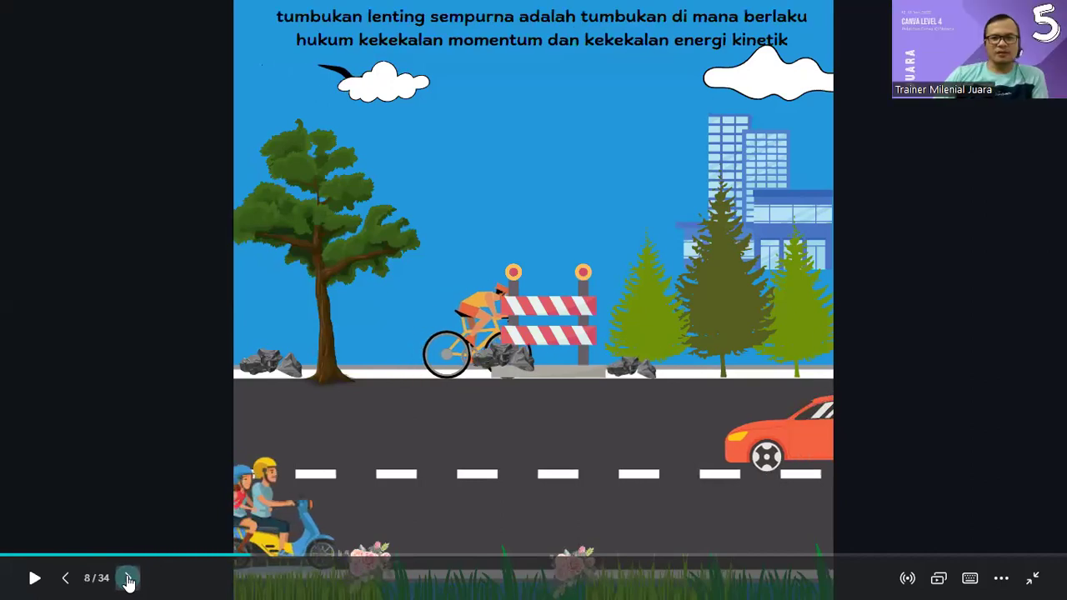
pyautogui.click(129, 581)
pyautogui.click(129, 581)
pyautogui.click(129, 581)
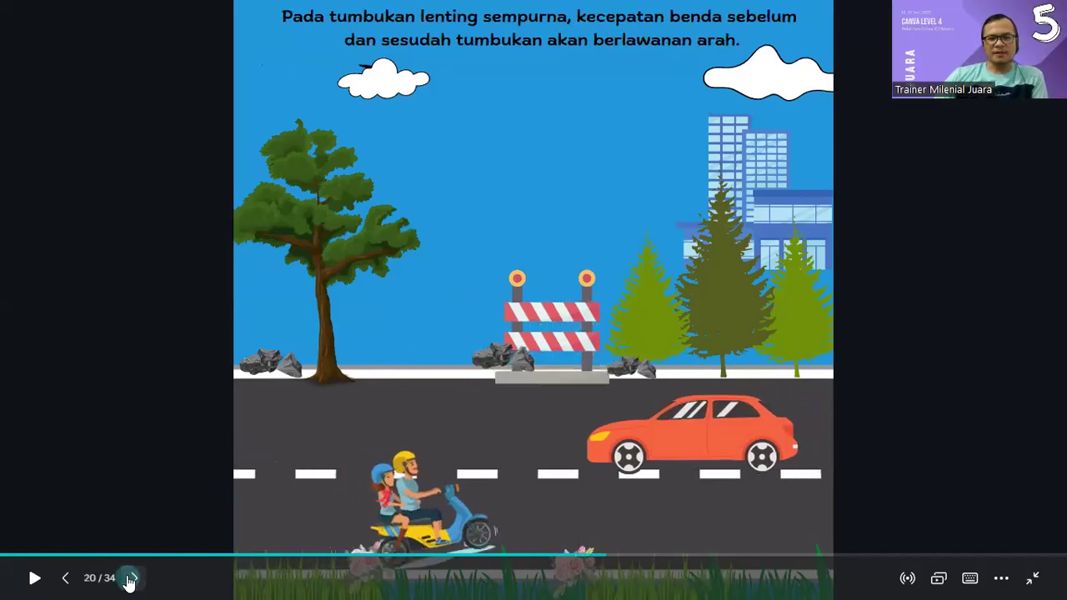
pyautogui.click(129, 581)
pyautogui.click(129, 581)
pyautogui.click(129, 580)
pyautogui.click(129, 580)
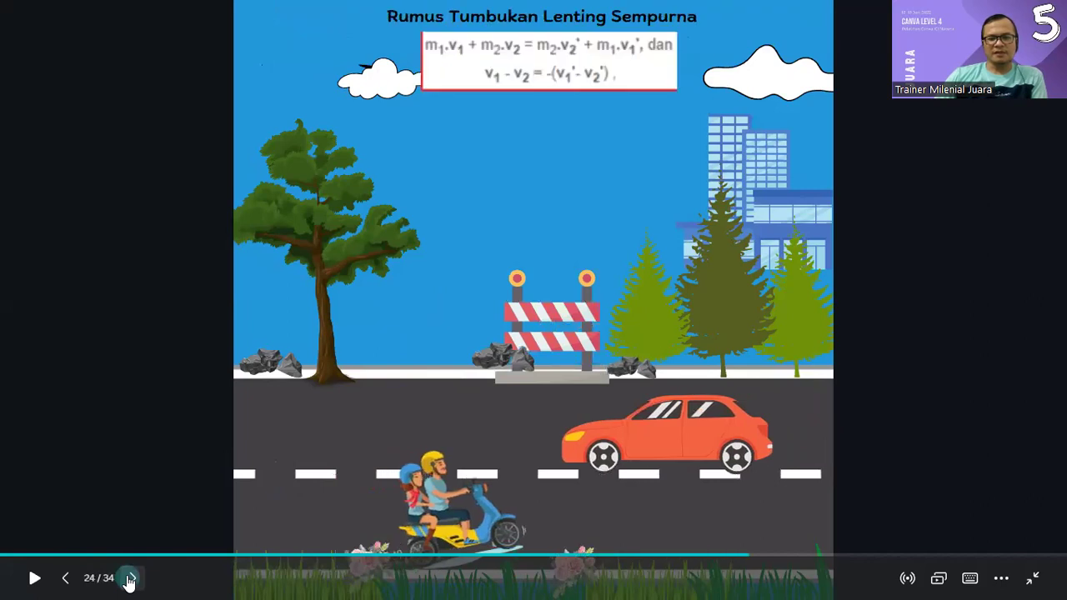
pyautogui.click(129, 581)
pyautogui.click(129, 581)
pyautogui.click(129, 580)
pyautogui.click(129, 581)
pyautogui.click(129, 581)
pyautogui.click(129, 581)
pyautogui.click(129, 581)
pyautogui.click(130, 581)
pyautogui.click(129, 581)
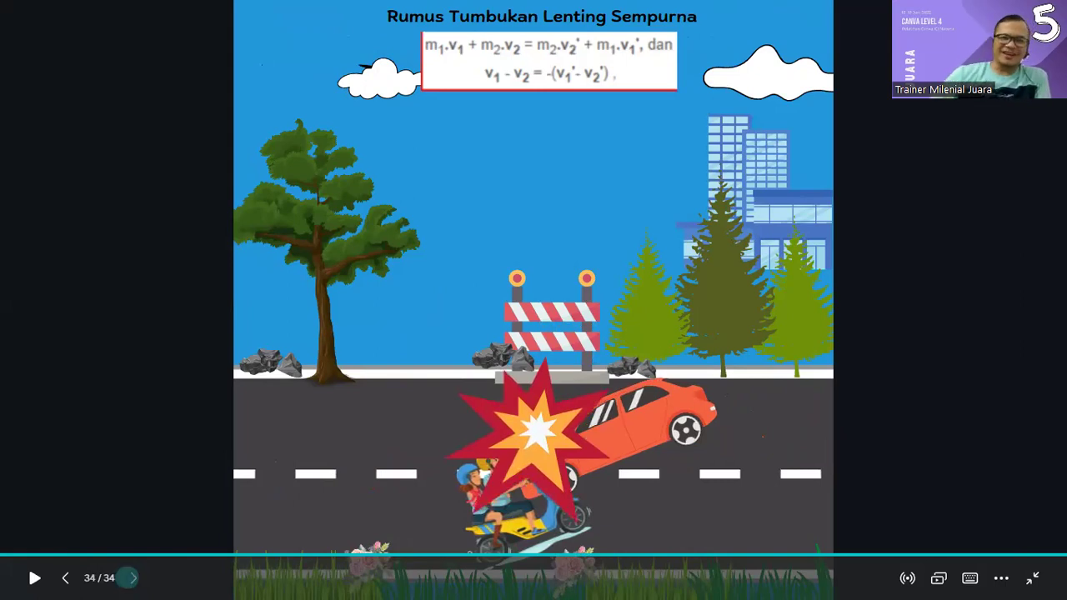
pyautogui.press('Escape')
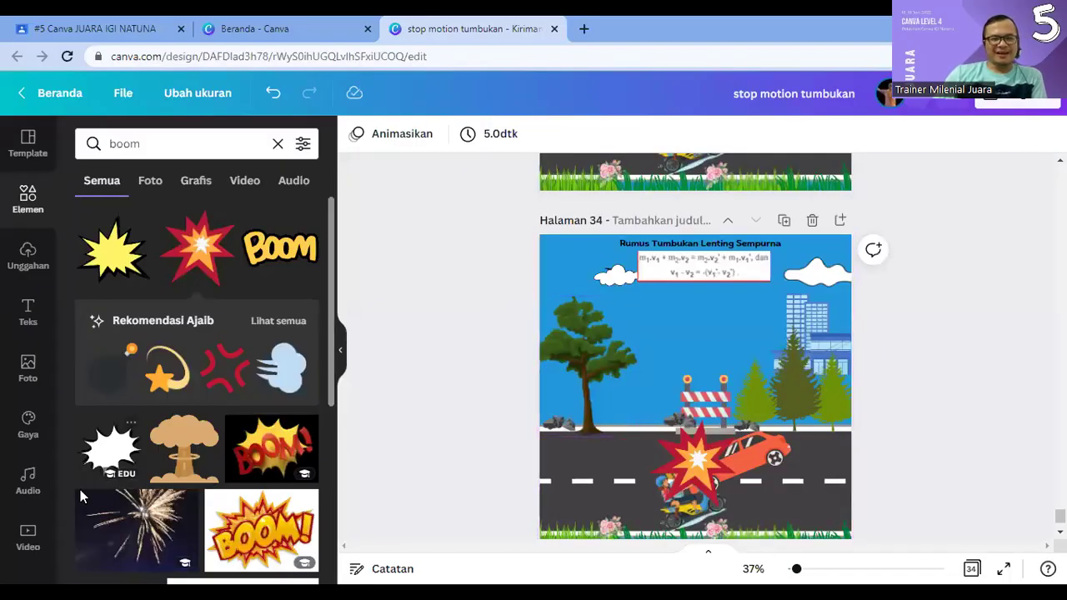
# Step: Preview the Al Batra track, add it to the design as background audio, and set its volume to 55
pyautogui.click(28, 480)
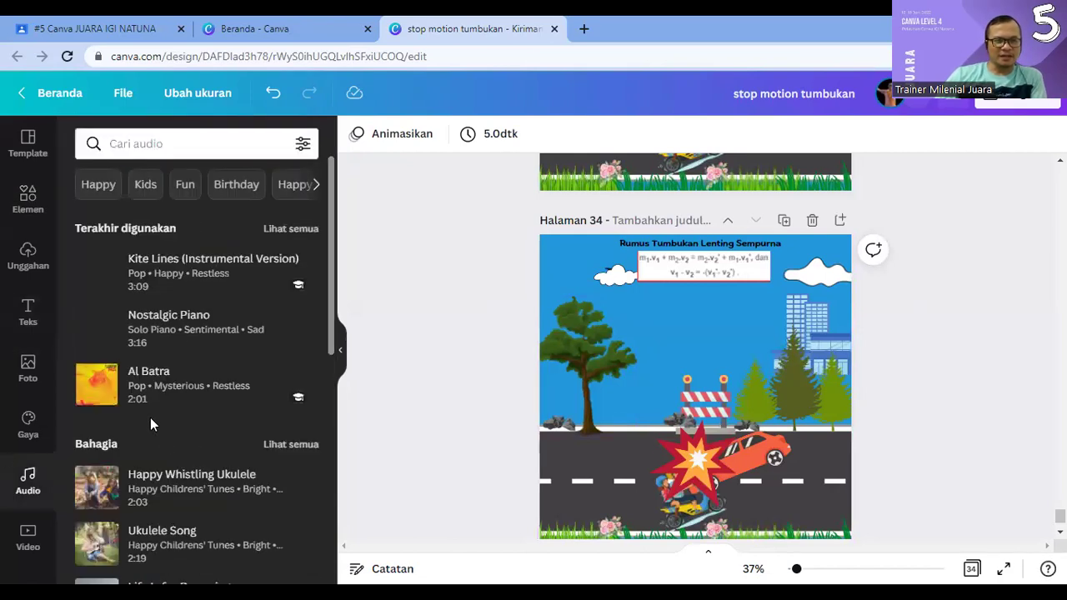
pyautogui.click(99, 393)
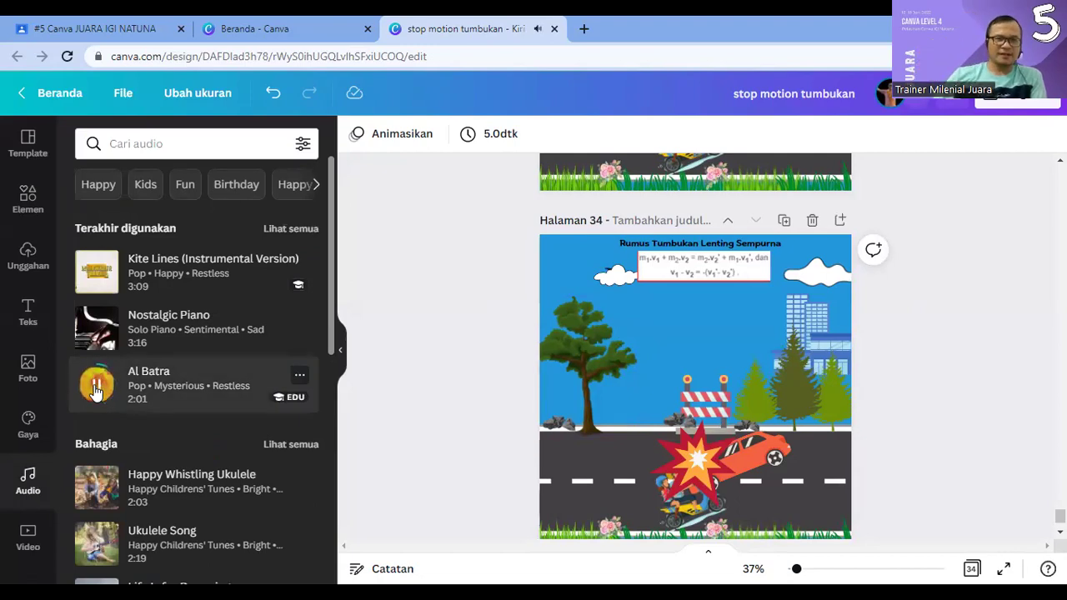
pyautogui.click(147, 403)
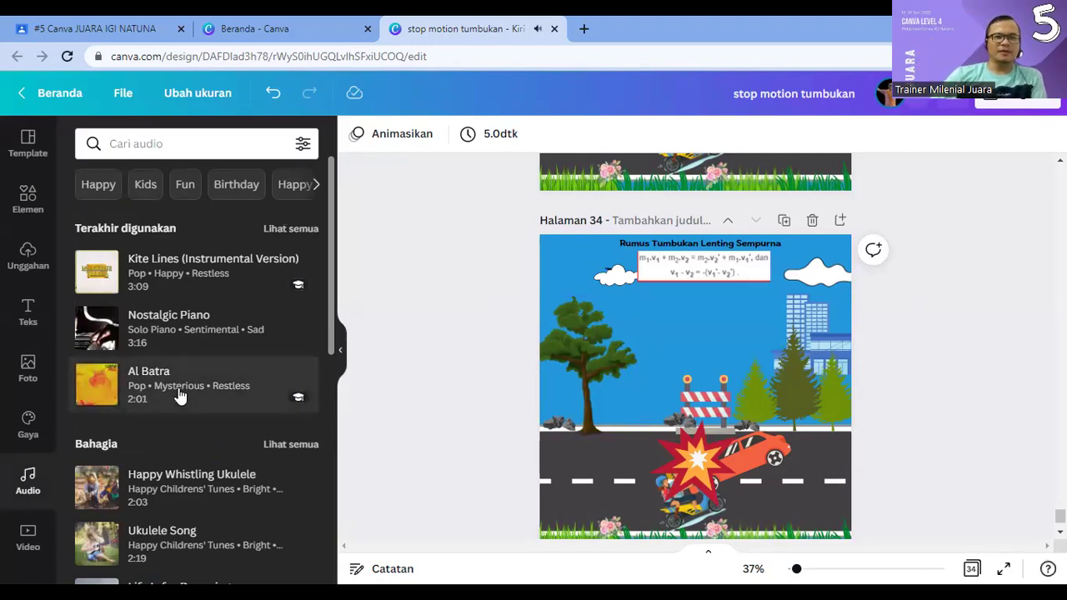
pyautogui.click(178, 392)
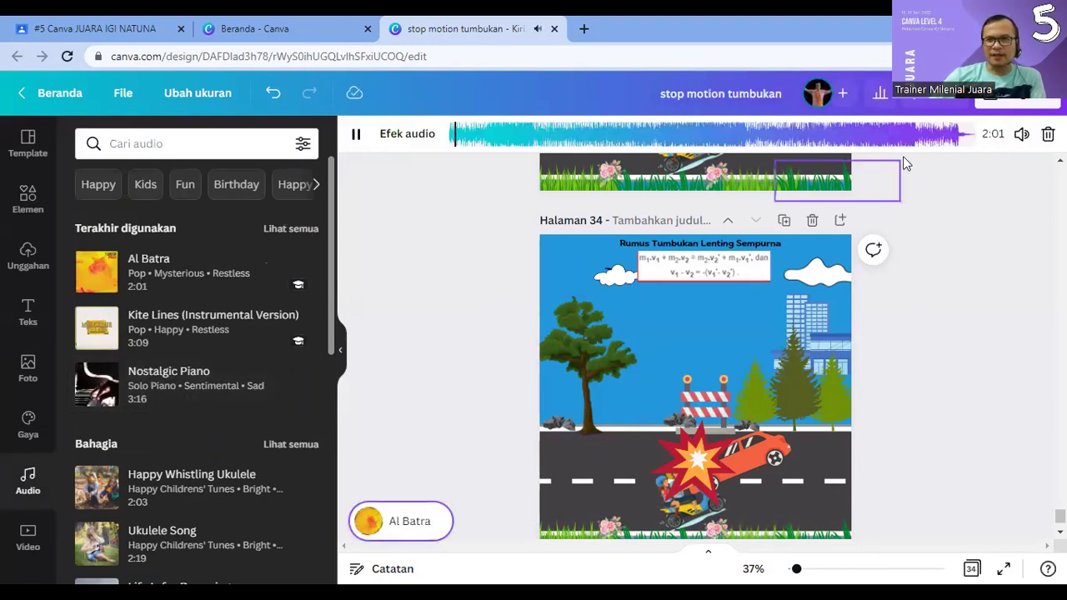
pyautogui.click(1021, 133)
pyautogui.moveTo(953, 191); pyautogui.dragTo(888, 202)
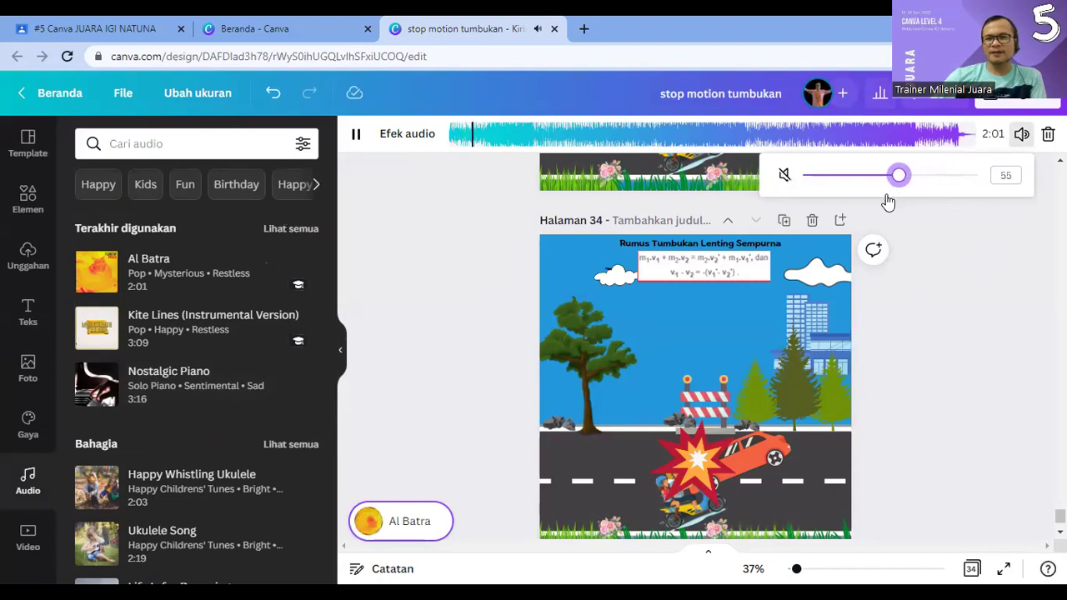
pyautogui.click(949, 295)
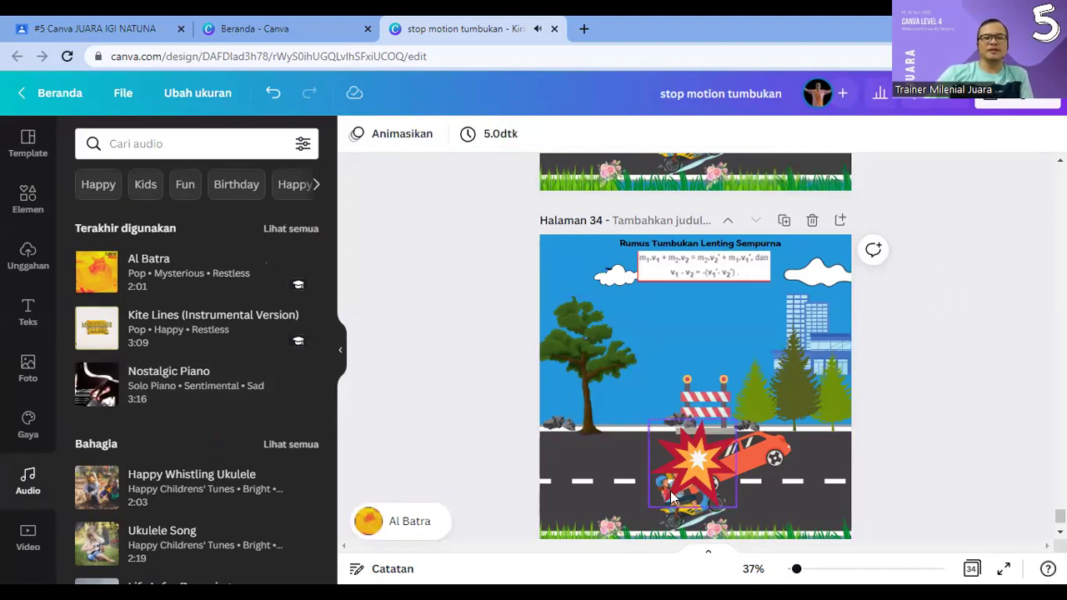
# Step: Return to page 1, play the preview of the animation with its music, and close the preview
pyautogui.scroll(10, 671, 497)
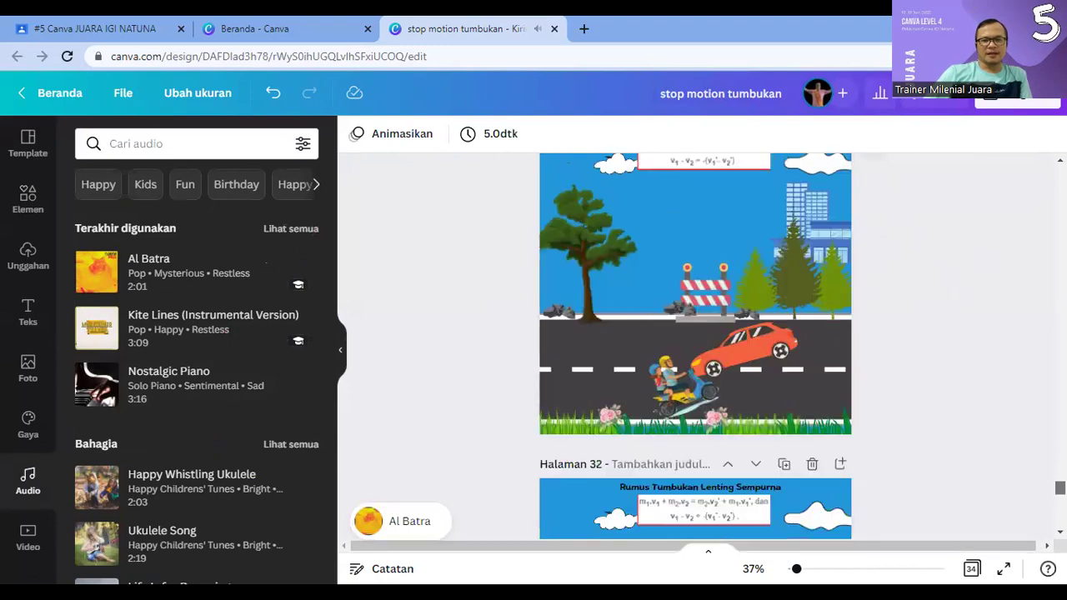
pyautogui.scroll(5, 695, 345)
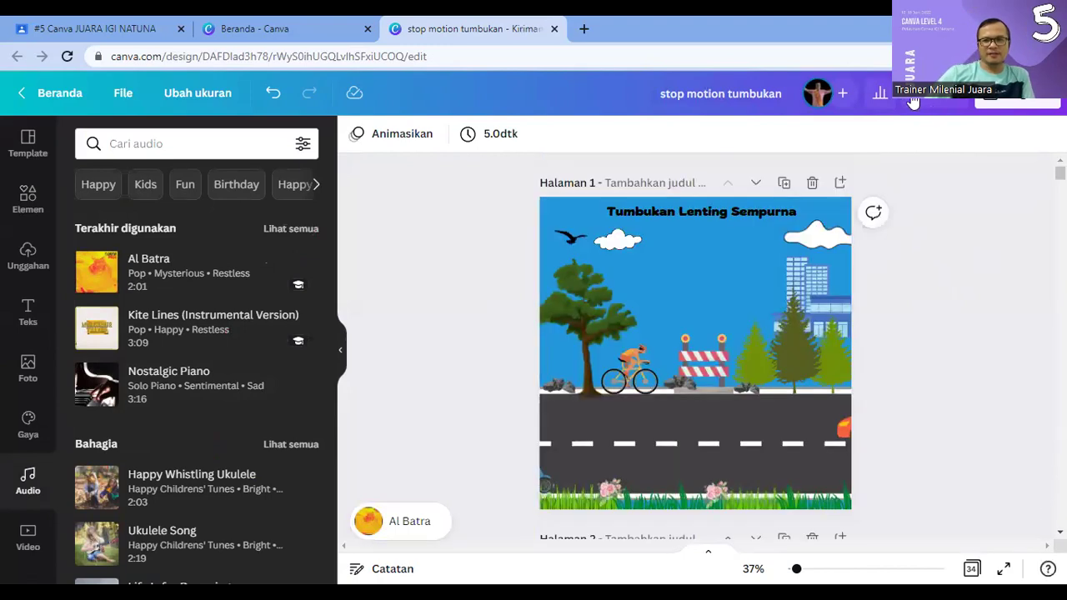
pyautogui.click(916, 99)
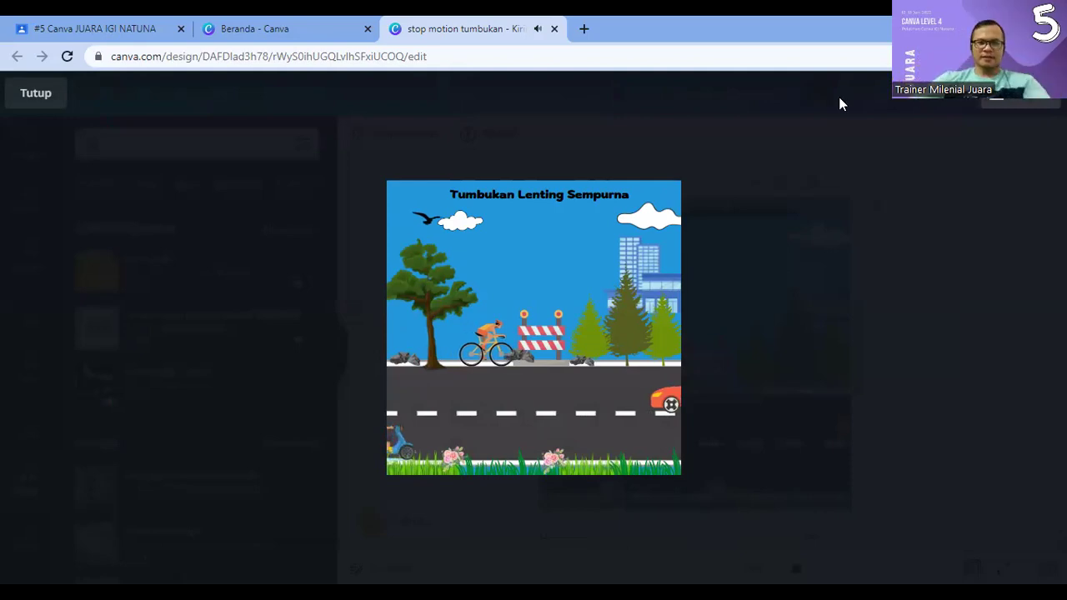
pyautogui.moveTo(658, 314)
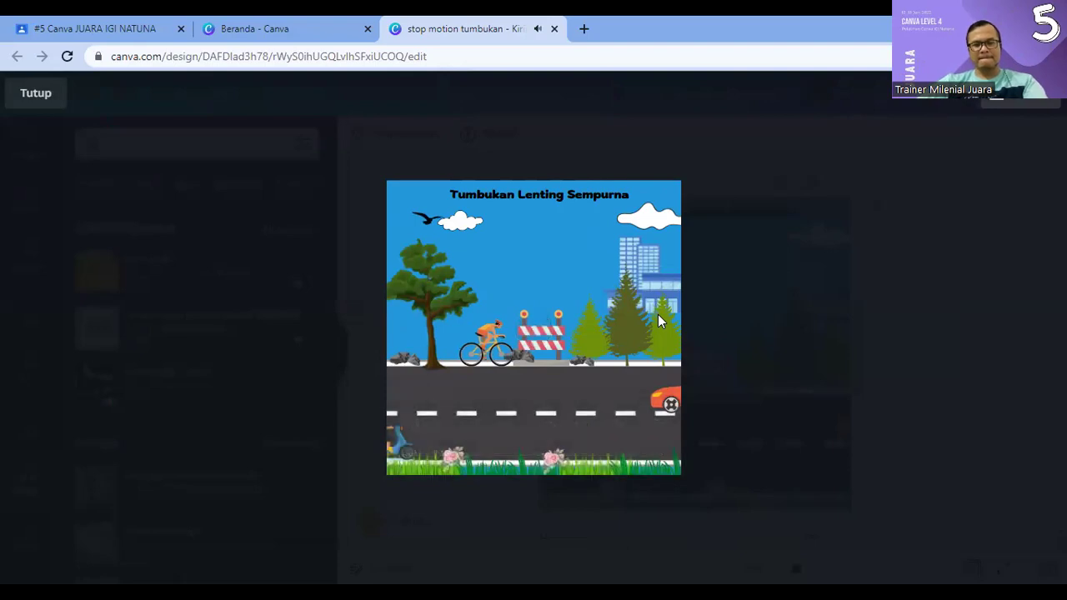
pyautogui.press('Escape')
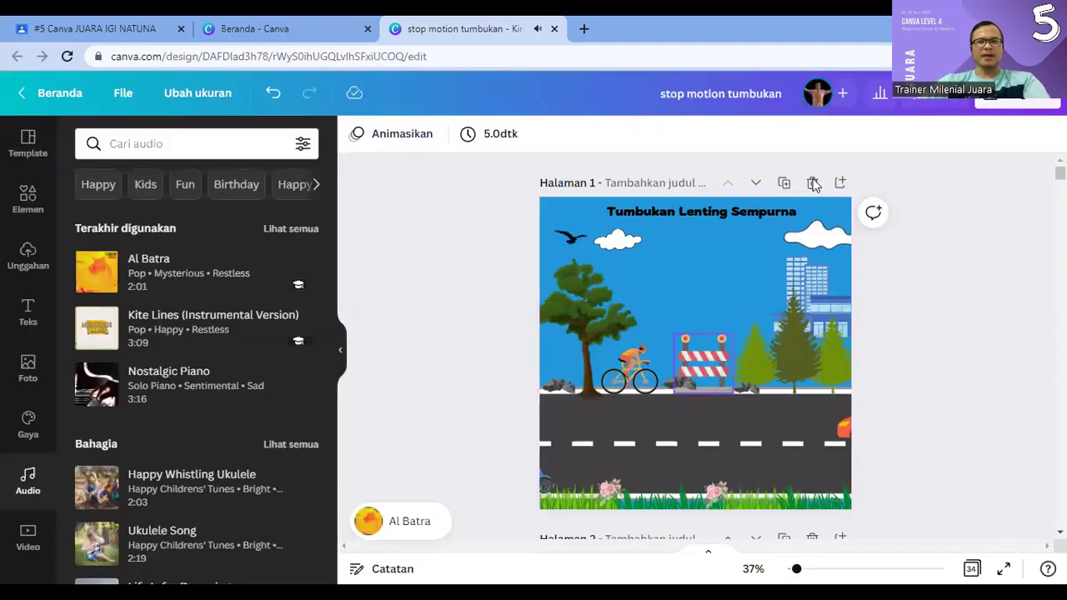
# Step: Download all 34 pages of the design as an MP4 video
pyautogui.click(1018, 104)
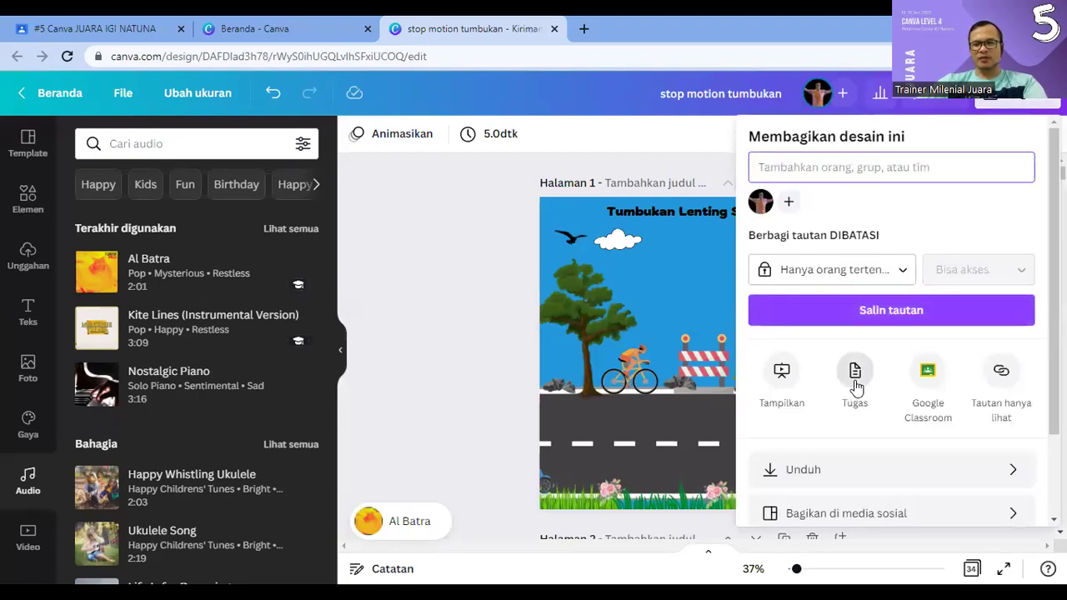
pyautogui.click(802, 469)
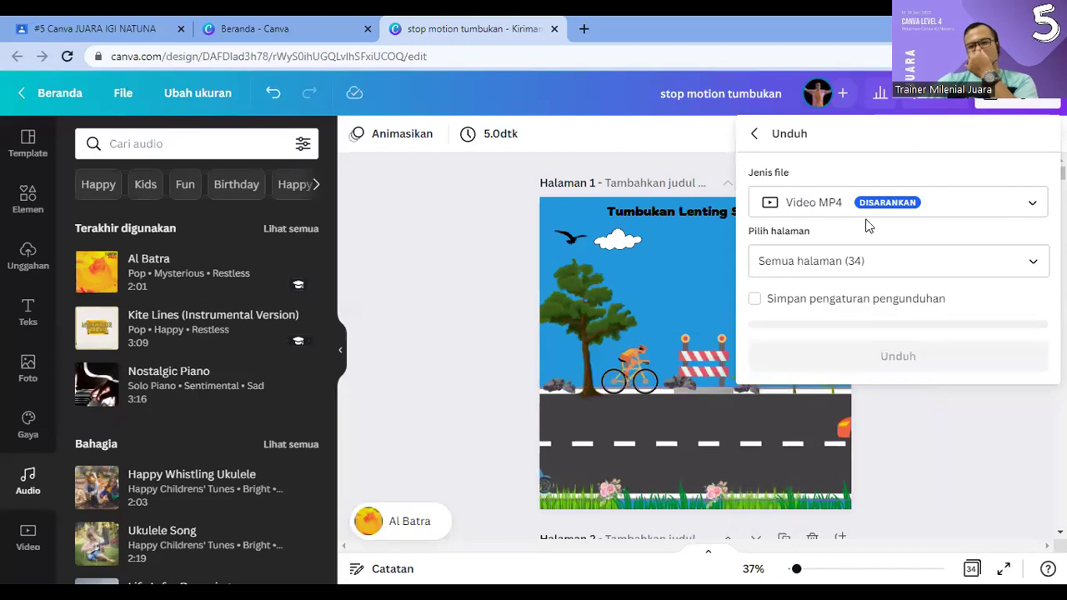
pyautogui.click(842, 332)
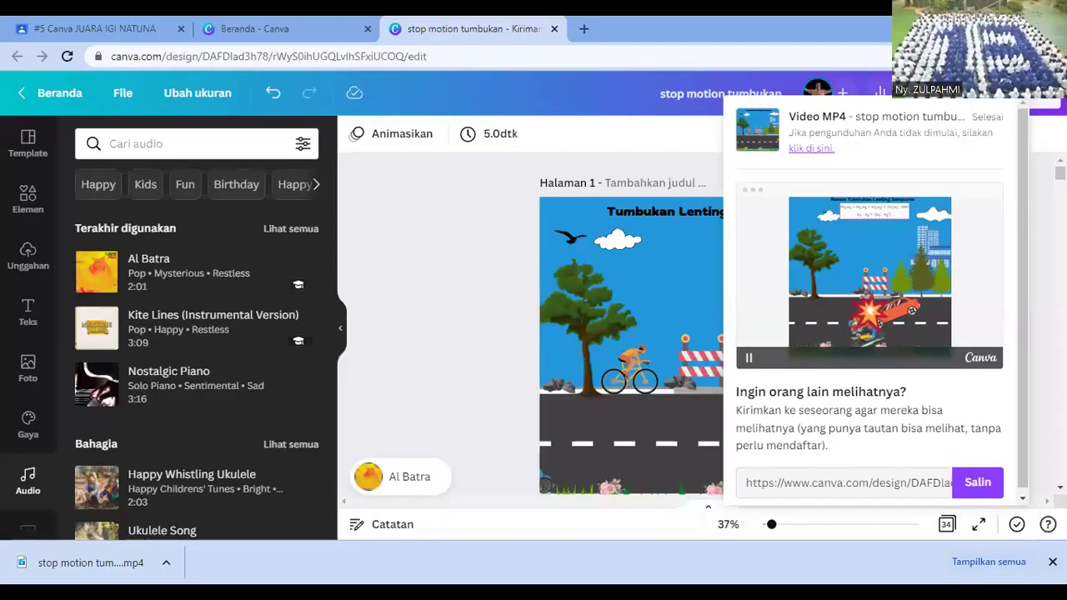
# Step: Look through the uploaded videos and audio recordings available for the stop motion tumbukan design
pyautogui.click(27, 254)
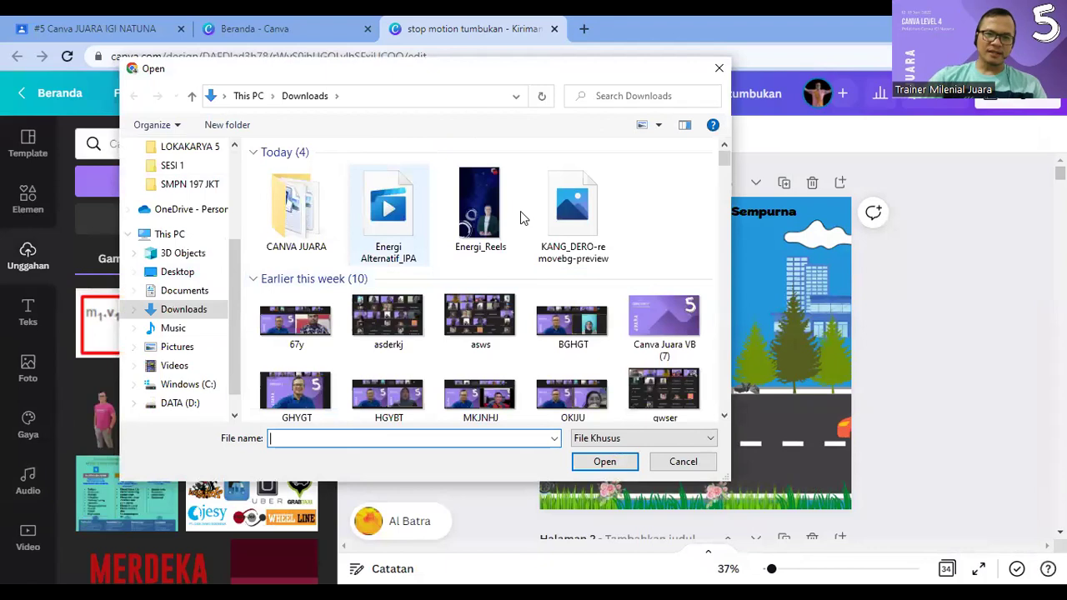
pyautogui.click(672, 467)
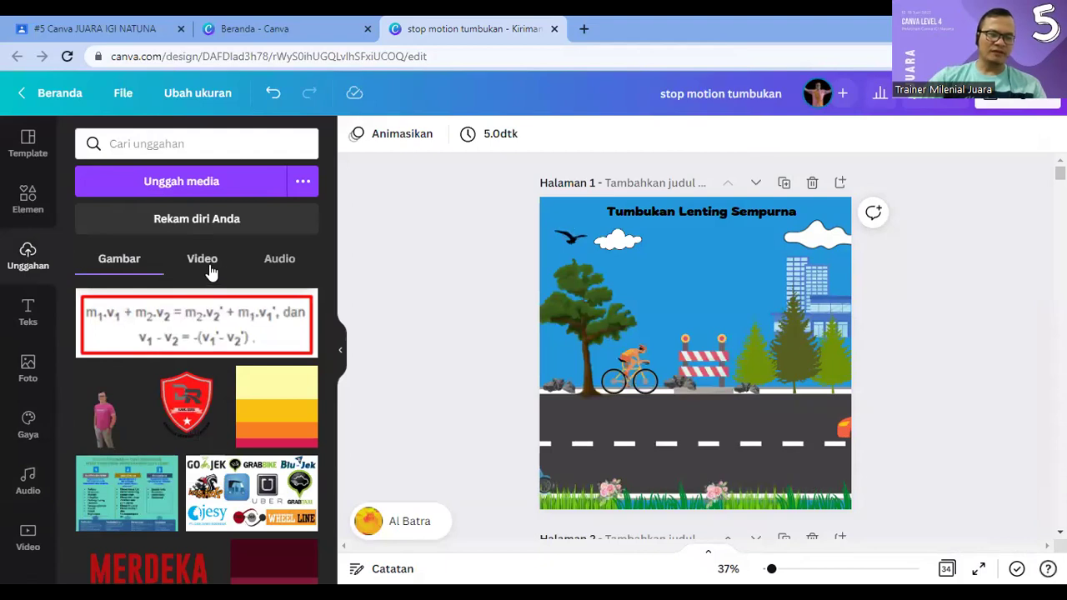
pyautogui.click(206, 265)
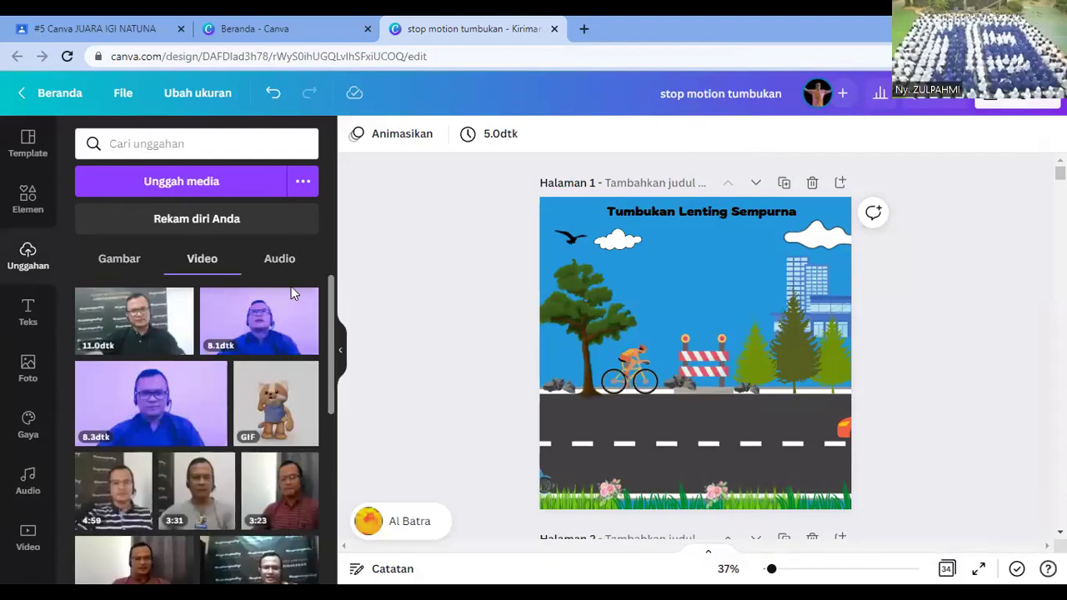
pyautogui.click(283, 263)
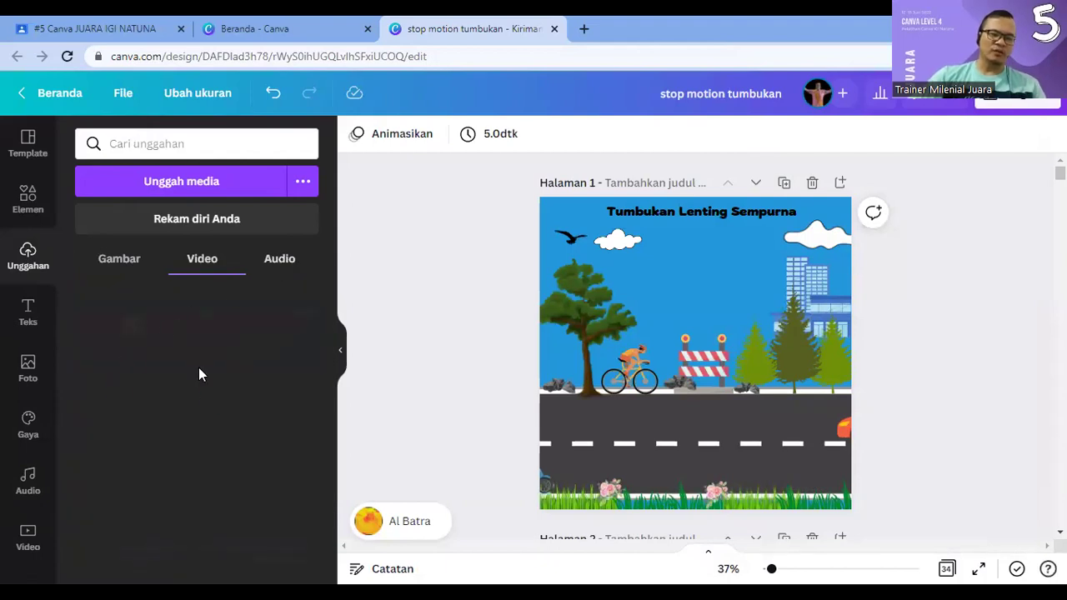
pyautogui.moveTo(247, 330)
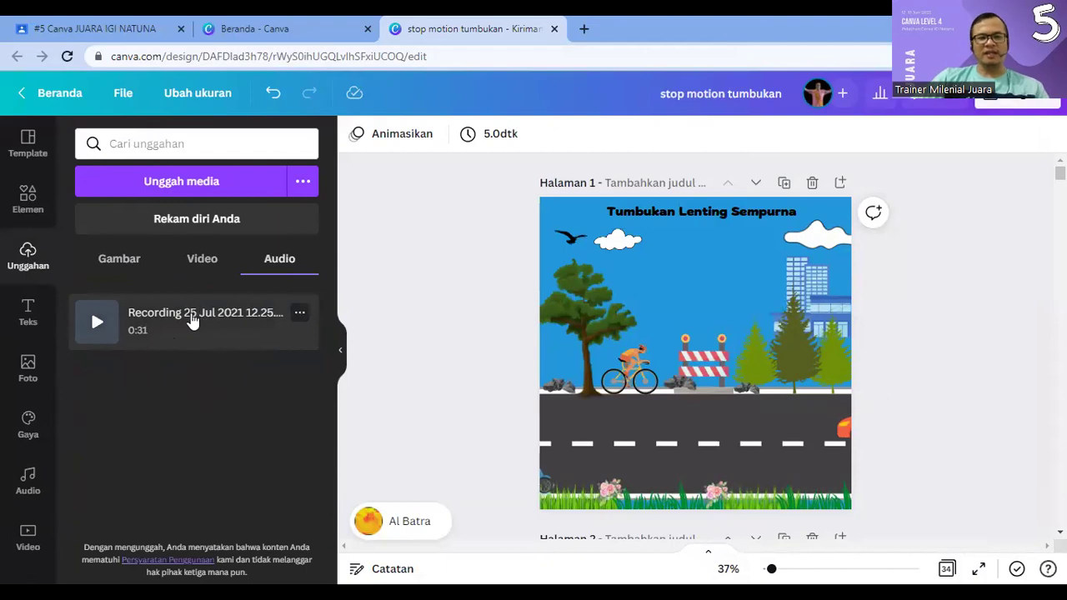
pyautogui.scroll(-3, 736, 305)
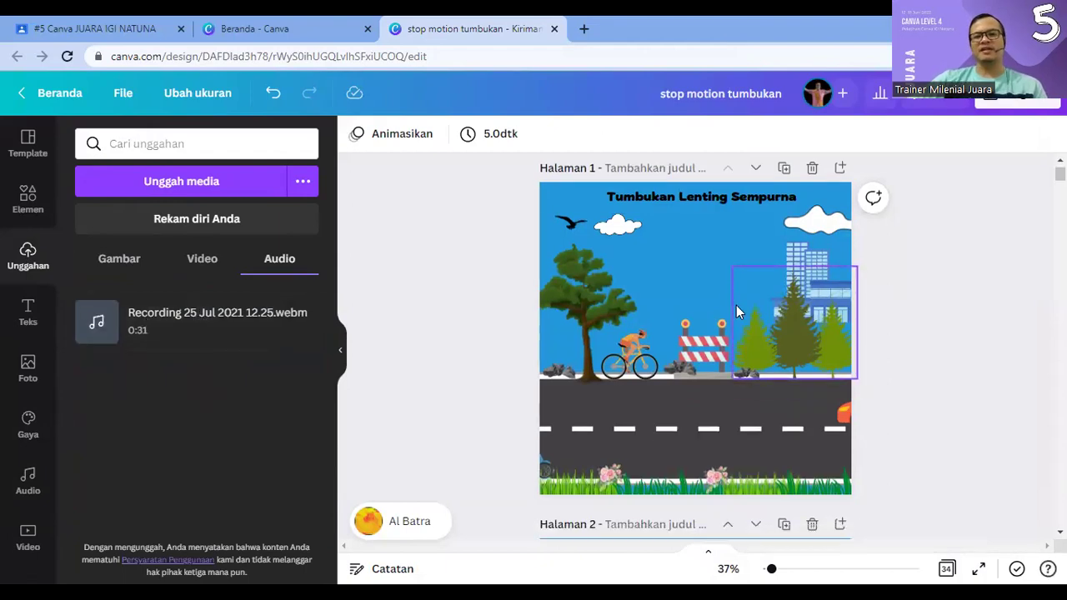
pyautogui.scroll(3, 736, 315)
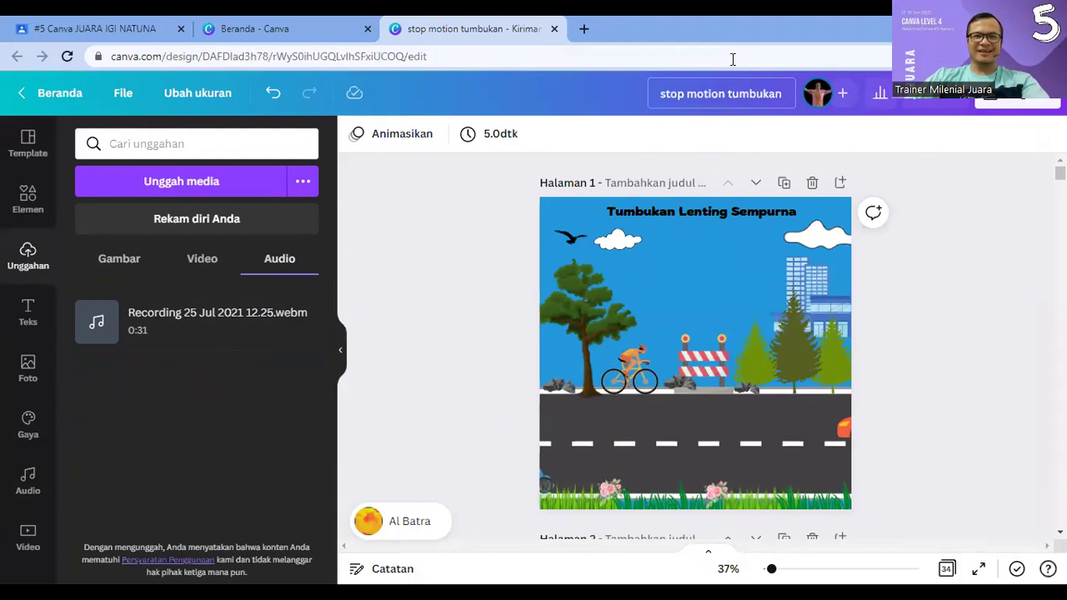
# Step: Close the stop motion tumbukan design and look through the recent designs on the Canva home page
pyautogui.click(553, 30)
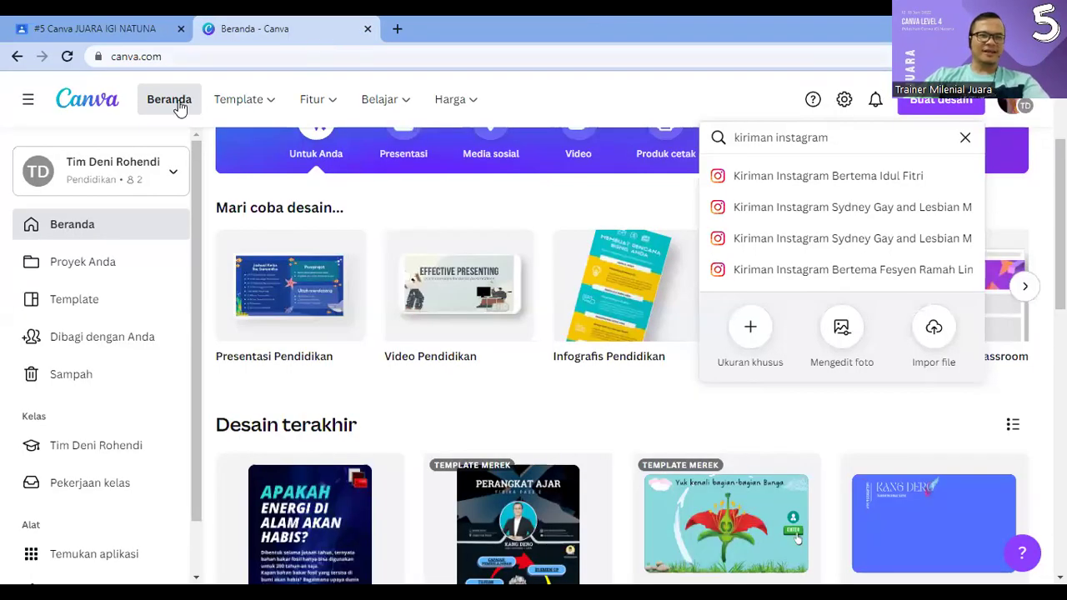
pyautogui.click(113, 135)
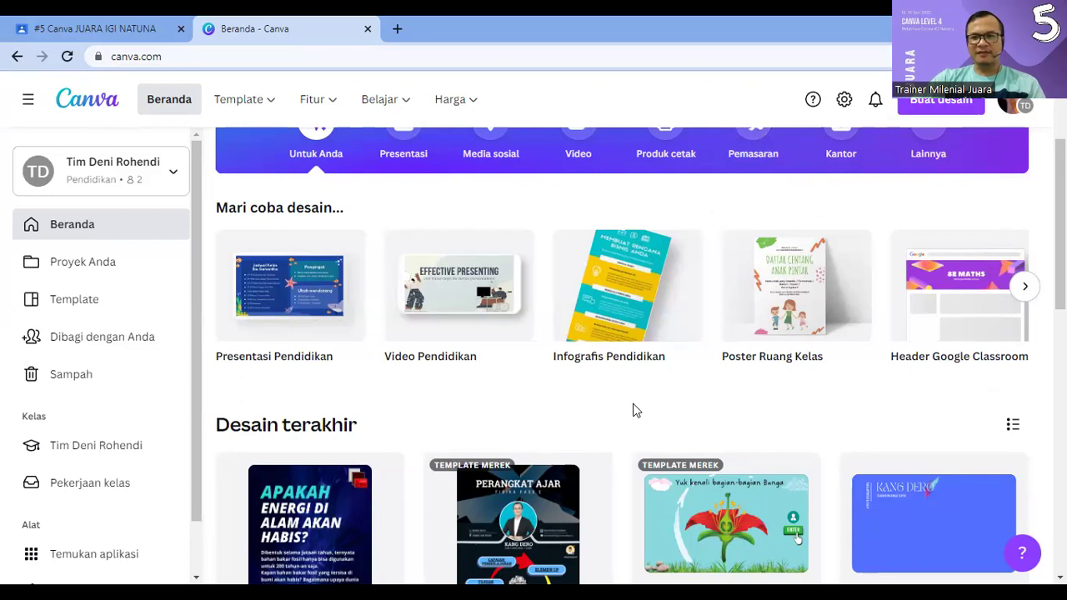
pyautogui.scroll(2, 634, 409)
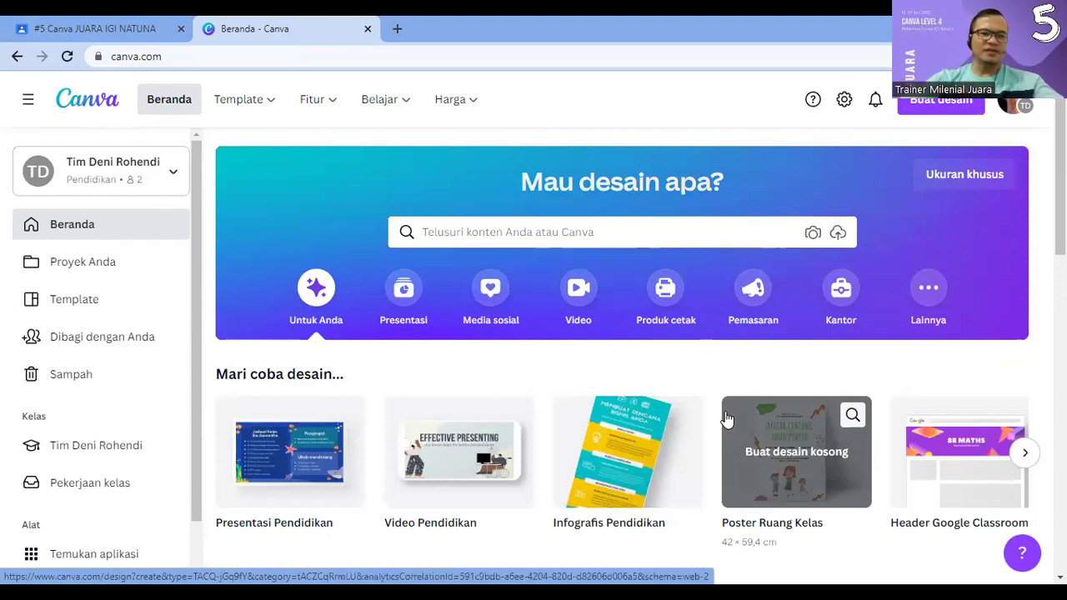
pyautogui.scroll(-4, 687, 408)
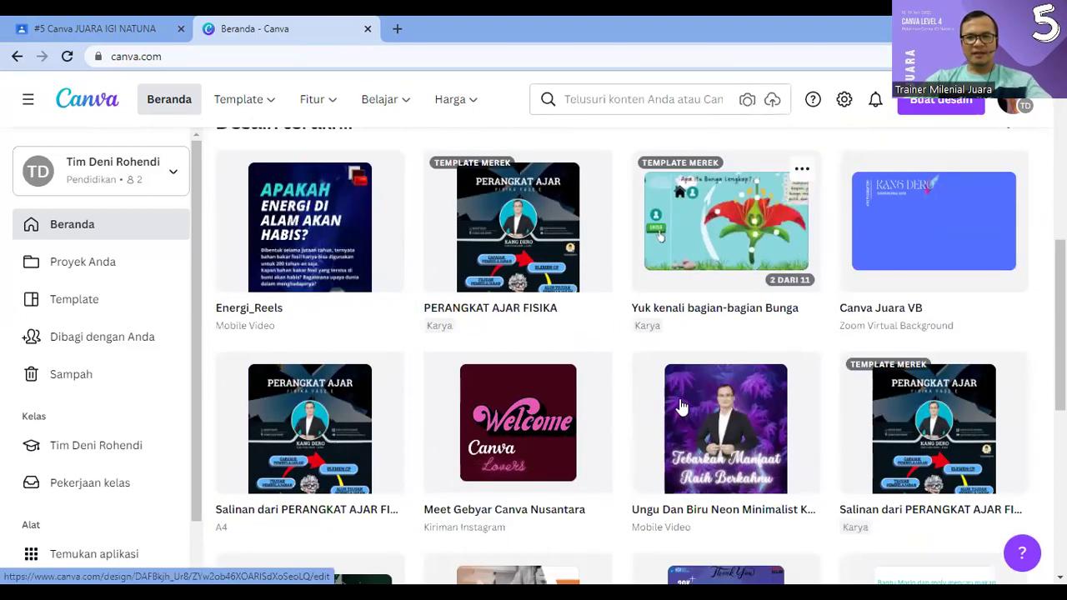
pyautogui.scroll(-1, 681, 406)
pyautogui.scroll(6, 681, 407)
pyautogui.scroll(-6, 681, 408)
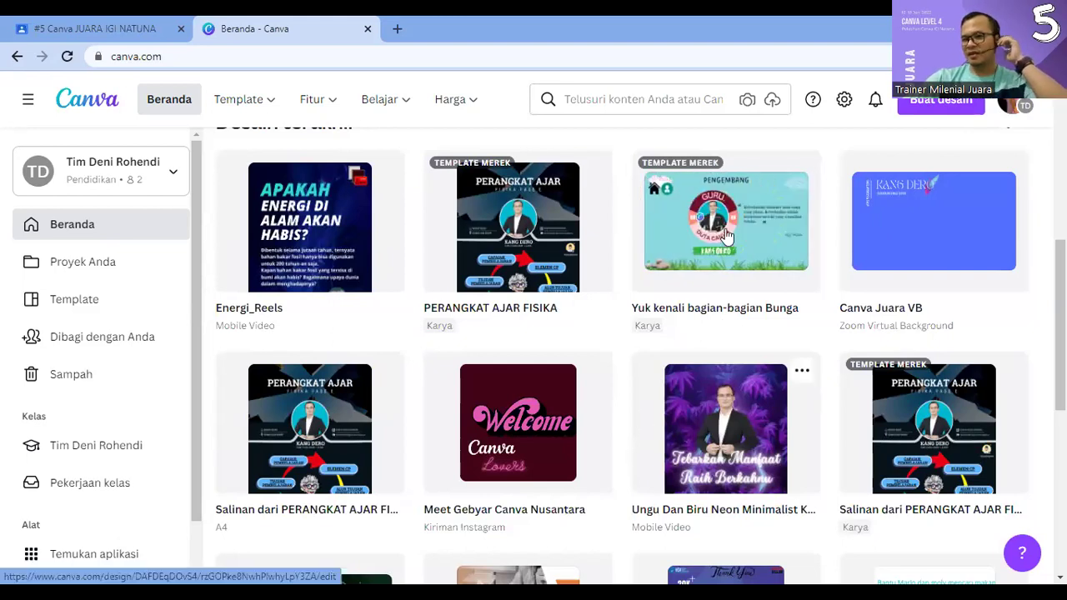
pyautogui.moveTo(727, 238)
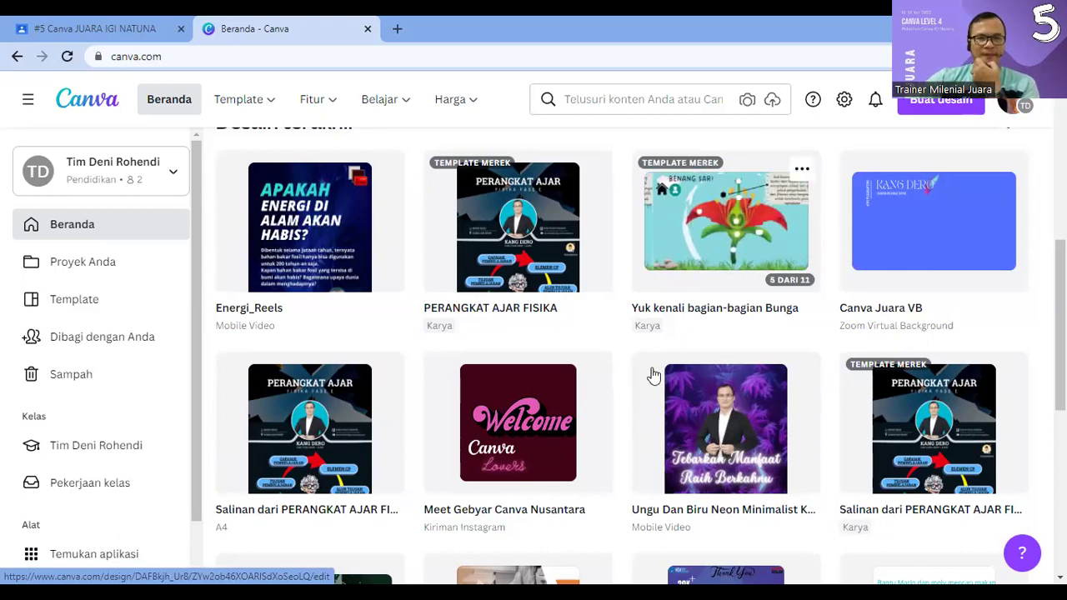
# Step: Create a new design from the suggested type Kiriman Instagram Bertema Idul Fitri
pyautogui.scroll(5, 653, 374)
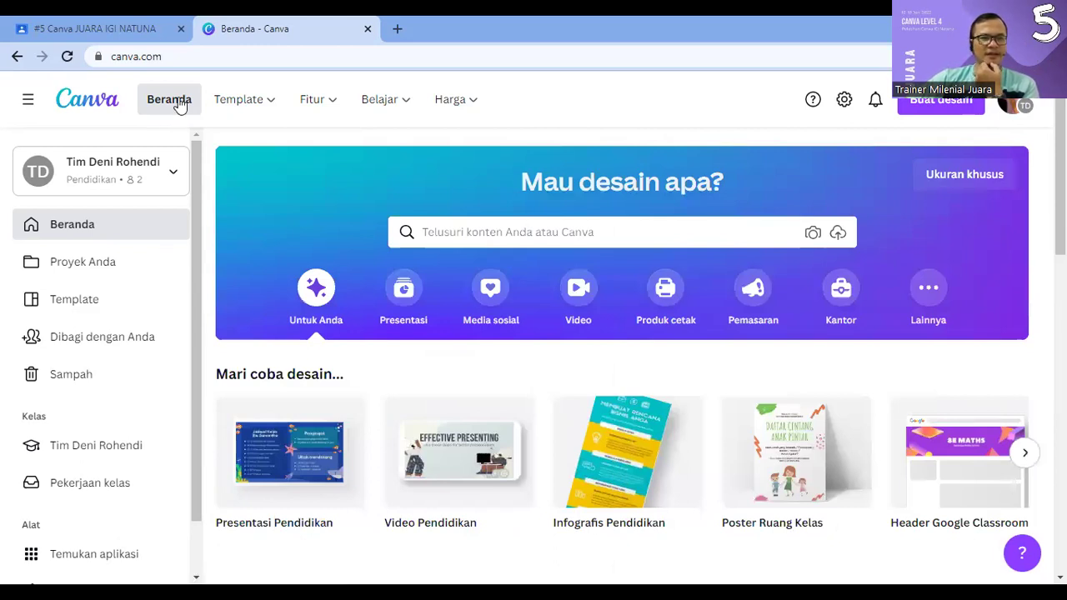
pyautogui.click(933, 104)
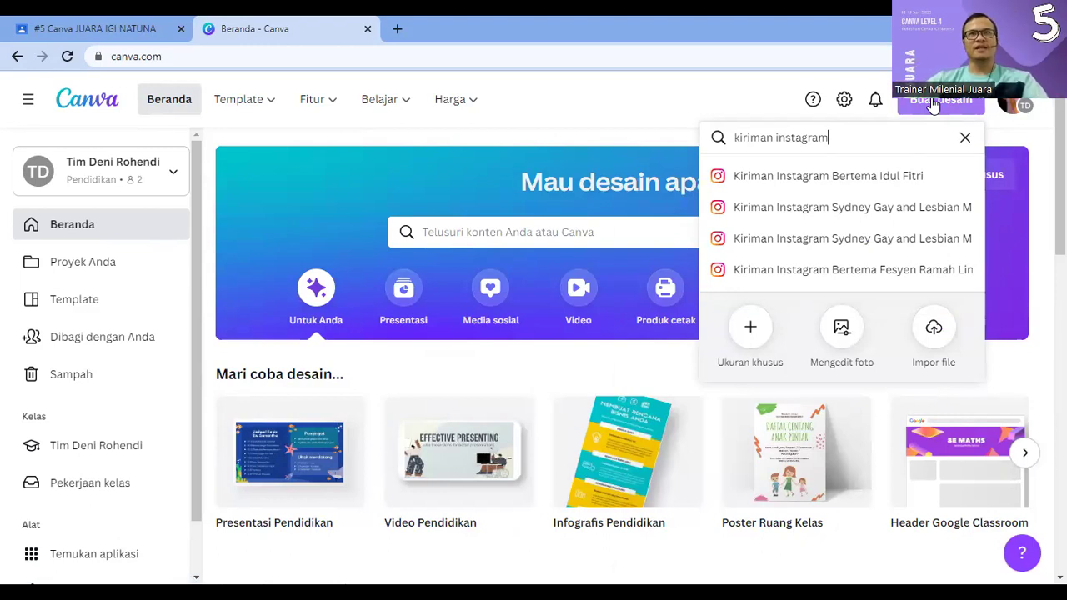
pyautogui.click(859, 177)
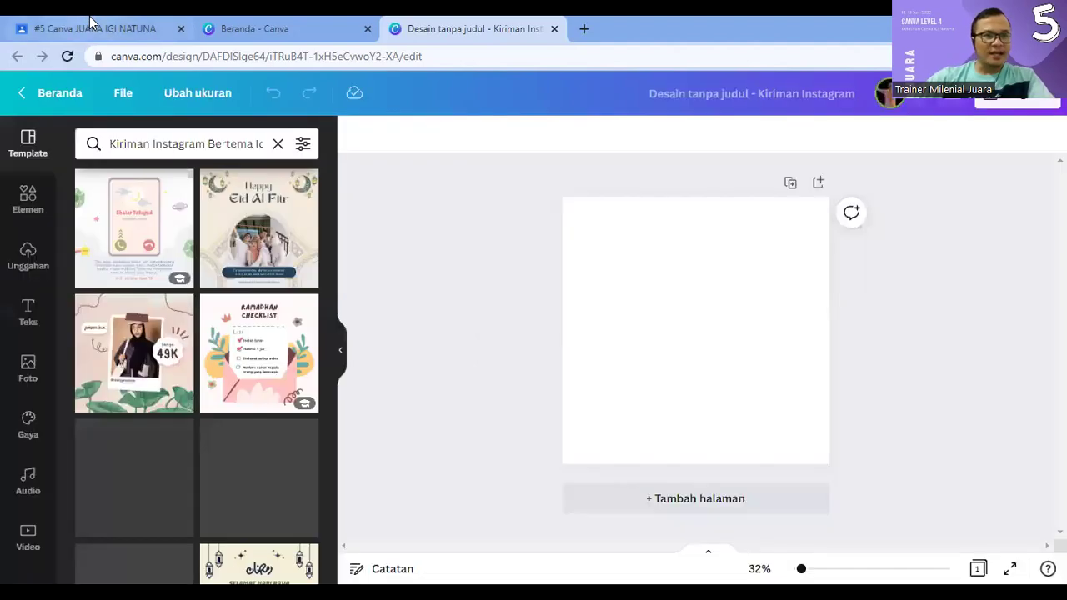
# Step: Switch to Google Classroom and open DATA LATIHAN PENYAJIAN DATA.xlsx from the third-day (Hari Ketiga) classwork material
pyautogui.click(88, 25)
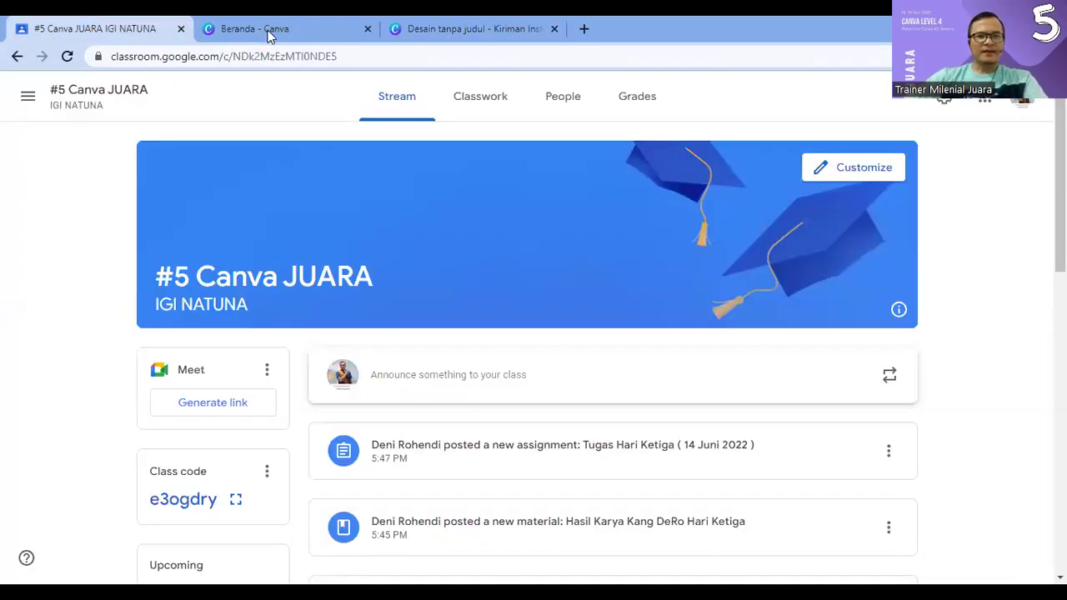
pyautogui.click(475, 96)
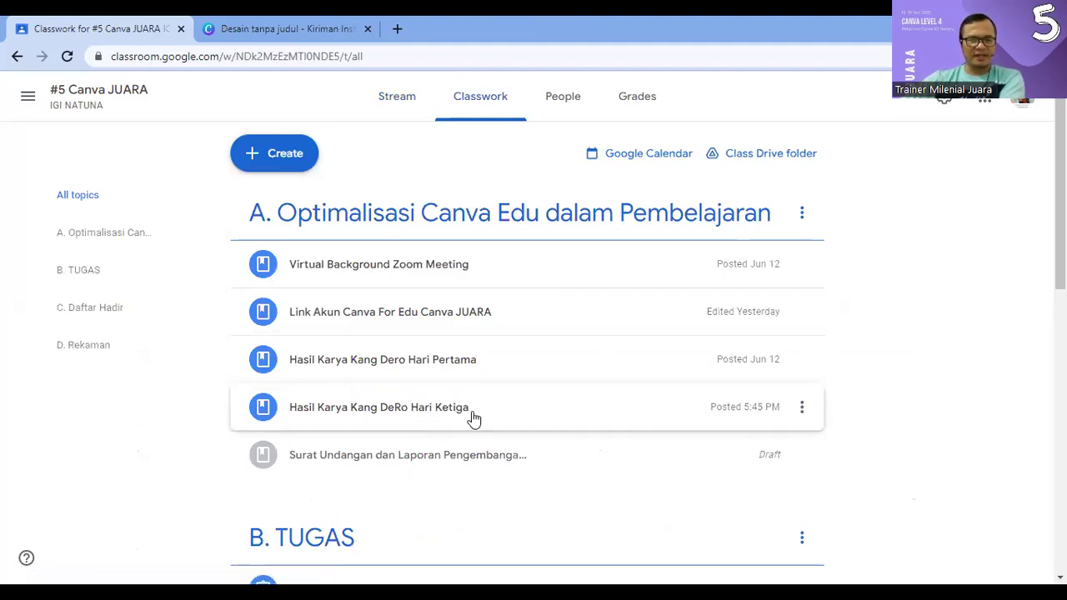
pyautogui.click(456, 417)
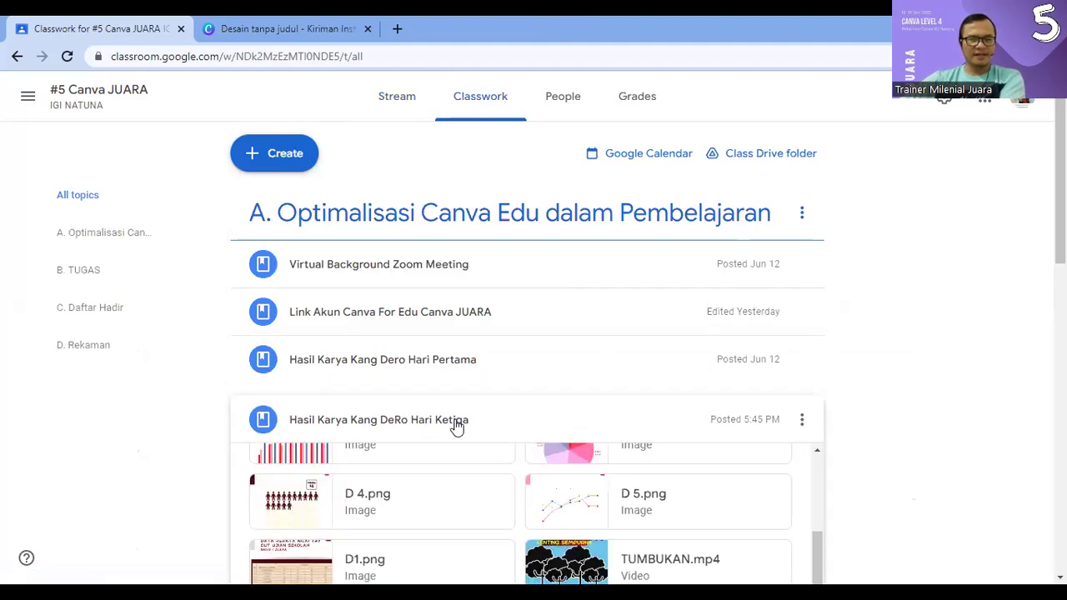
pyautogui.scroll(-2, 455, 429)
pyautogui.scroll(-3, 493, 389)
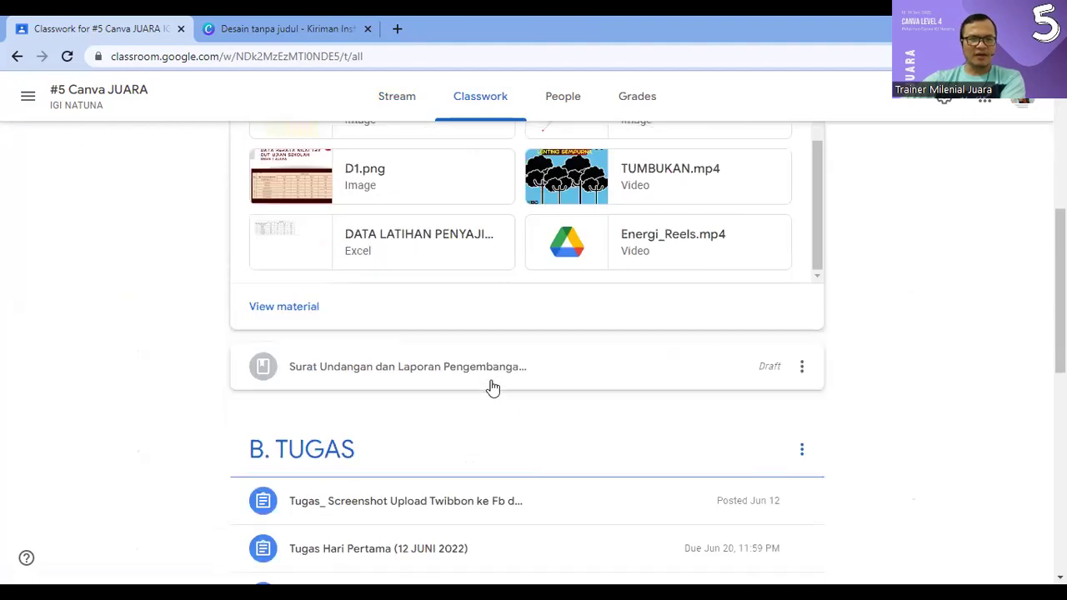
pyautogui.scroll(1, 405, 350)
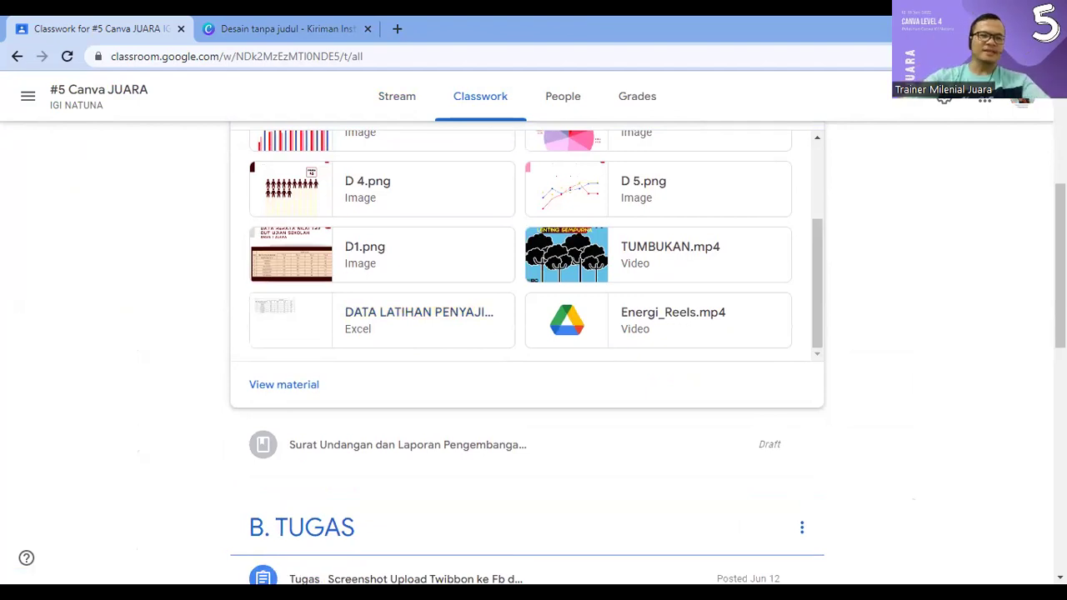
pyautogui.click(377, 326)
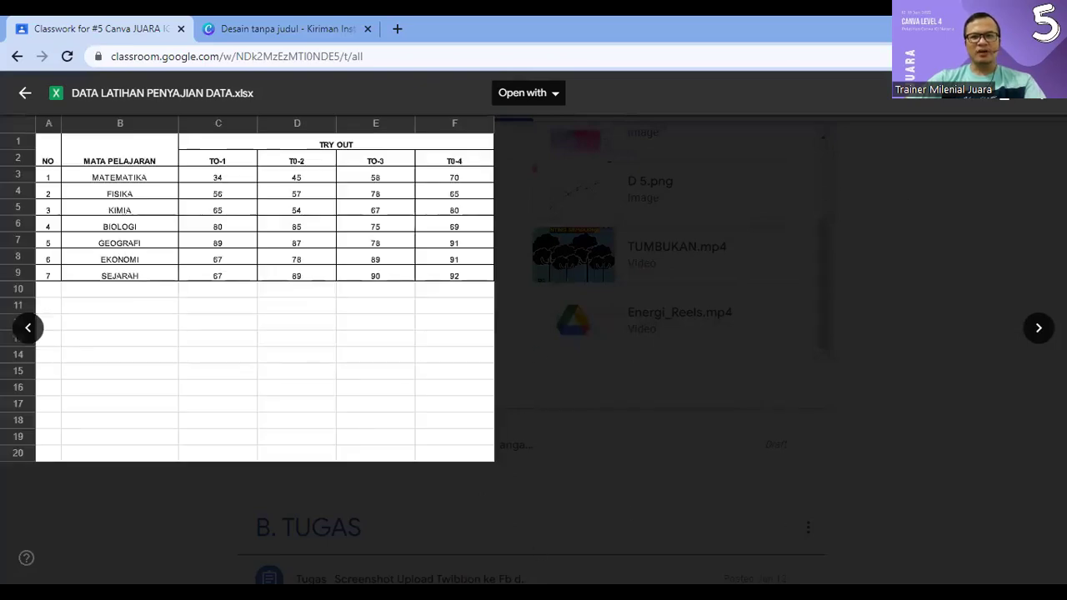
# Step: Open the previewed DATA LATIHAN PENYAJIAN DATA.xlsx spreadsheet in a separate window
pyautogui.click(1040, 98)
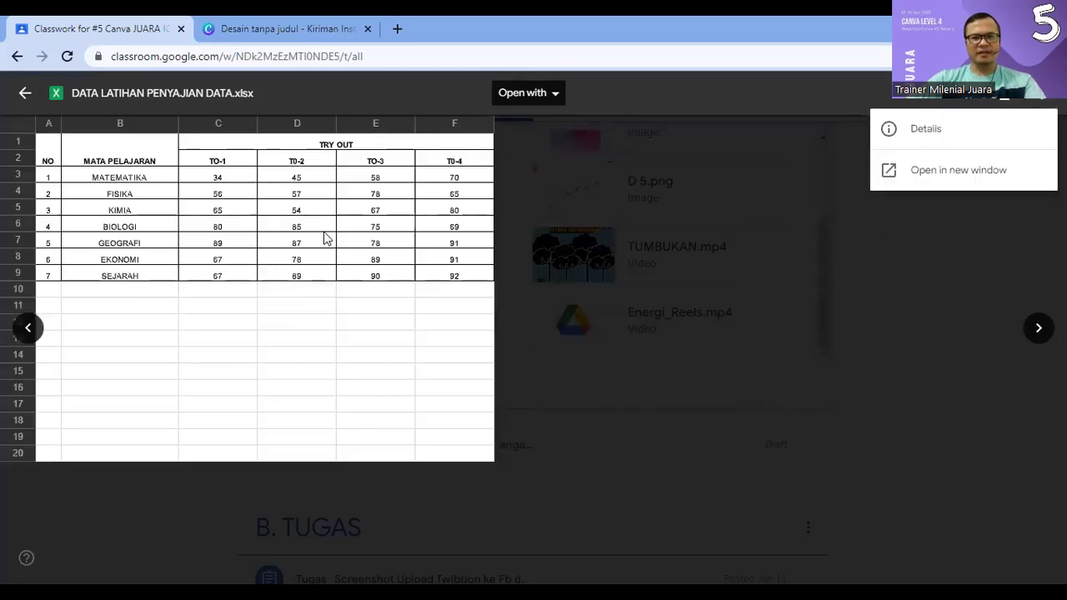
pyautogui.moveTo(326, 239); pyautogui.dragTo(321, 225)
pyautogui.click(539, 98)
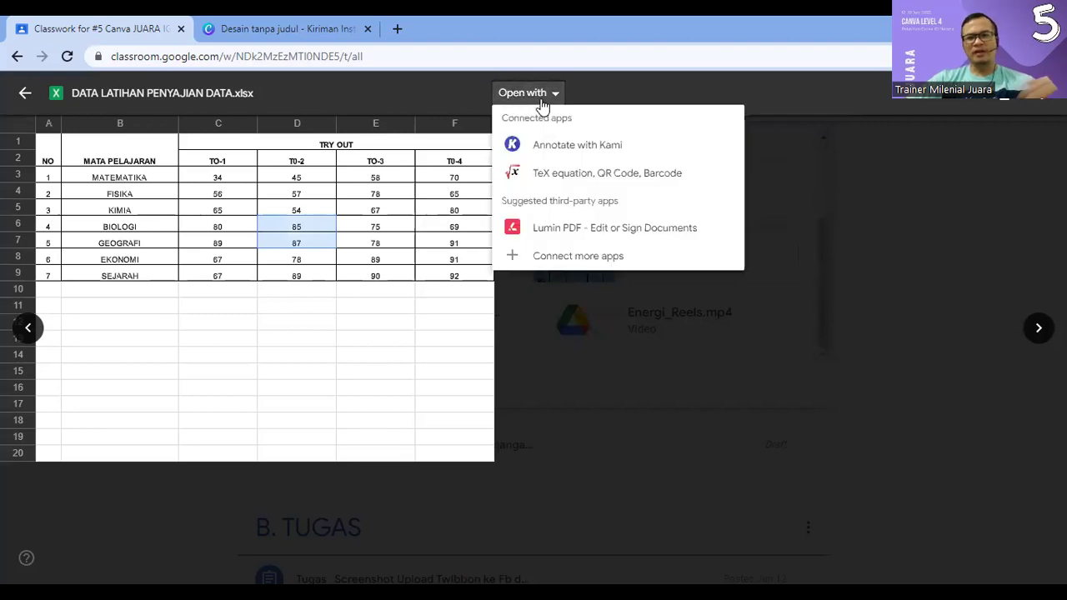
pyautogui.click(471, 135)
pyautogui.click(401, 260)
pyautogui.click(1040, 99)
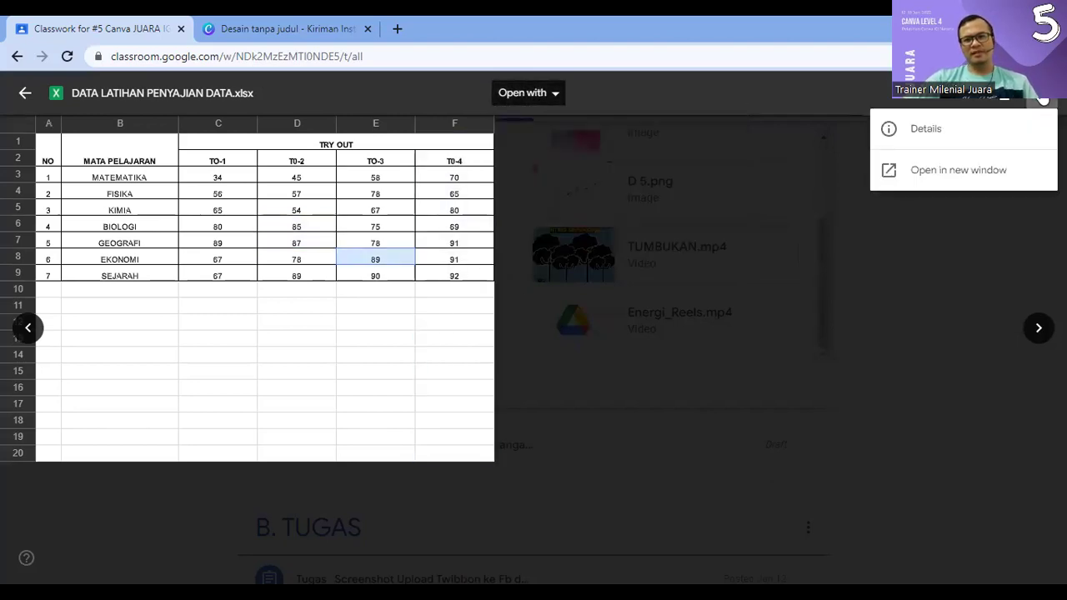
pyautogui.click(963, 171)
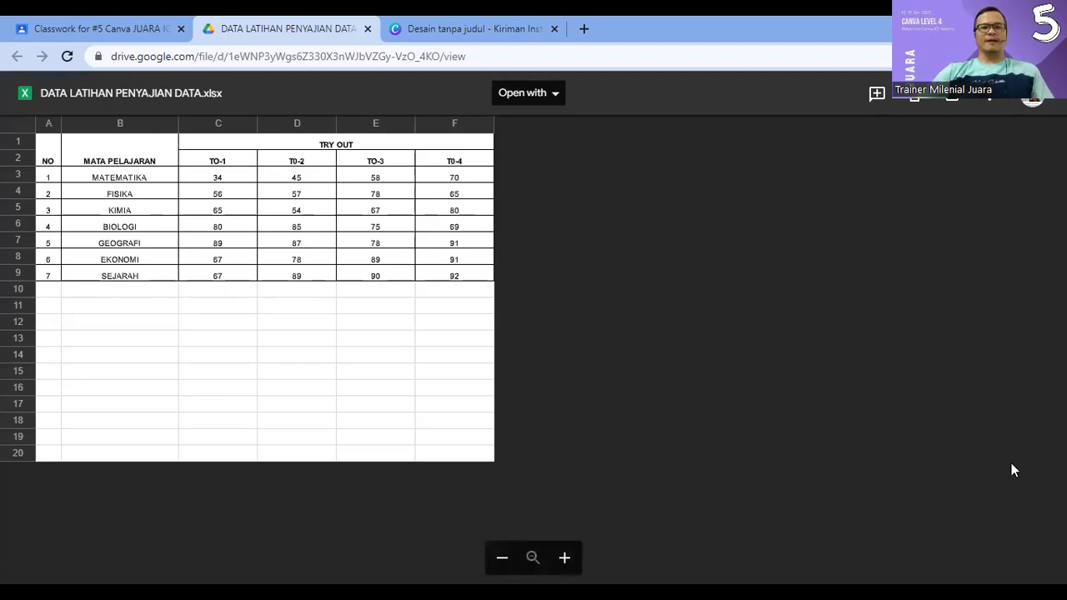
# Step: Download DATA LATIHAN PENYAJIAN DATA.xlsx, close its Drive preview, and open the downloaded file
pyautogui.click(953, 101)
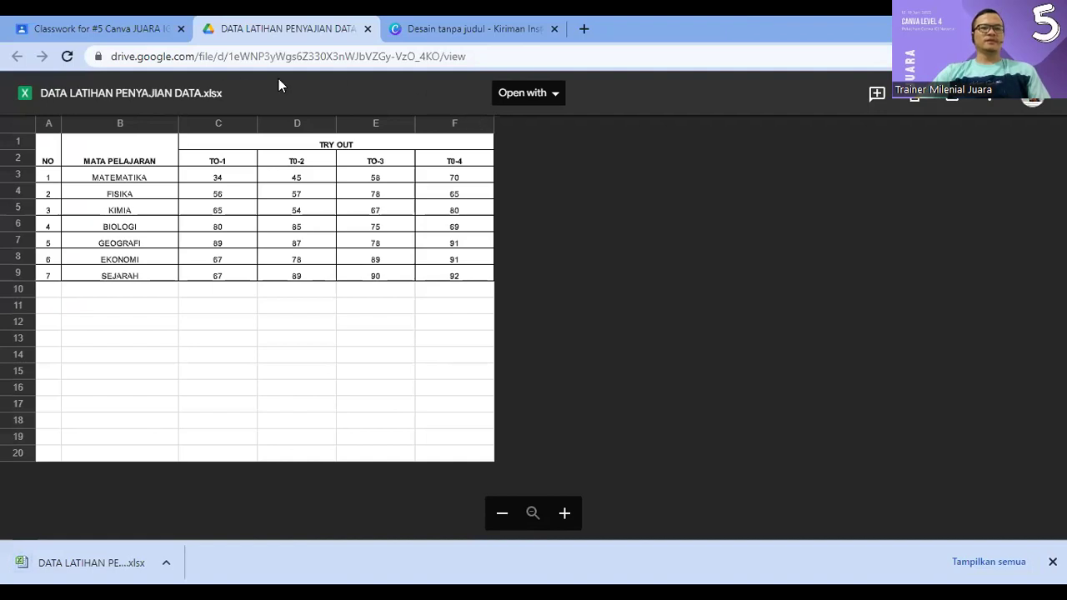
pyautogui.click(368, 29)
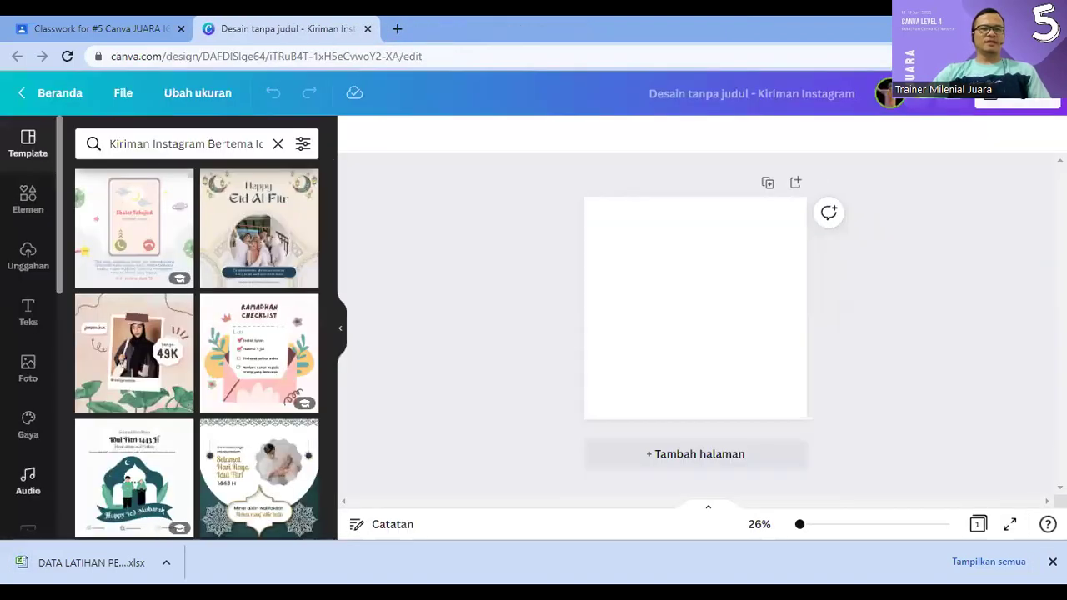
pyautogui.click(60, 568)
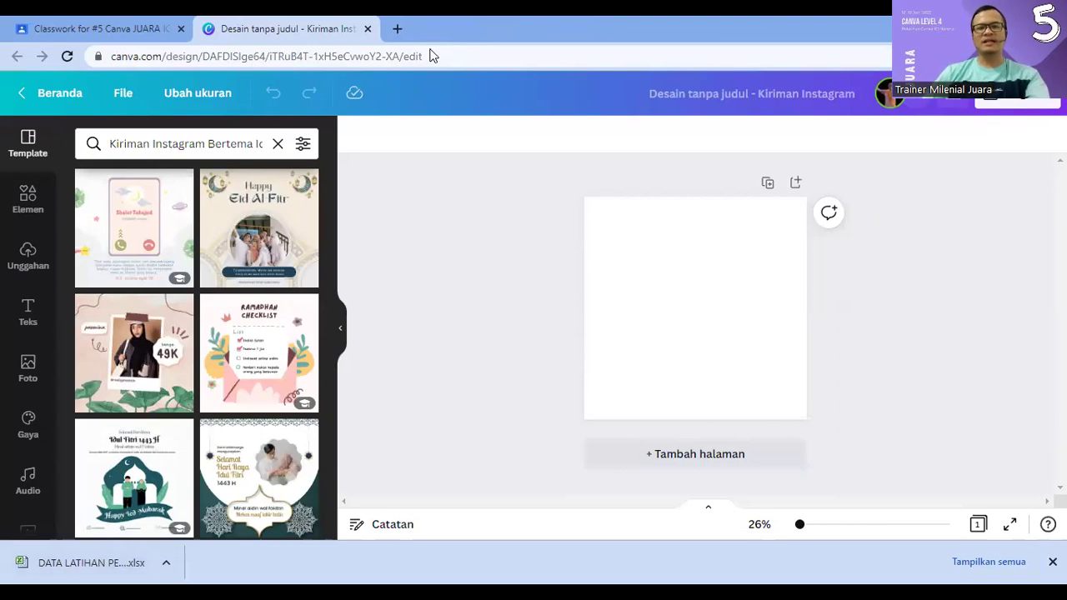
# Step: Open Google Drive at drive.google.com in a new browser tab
pyautogui.click(396, 28)
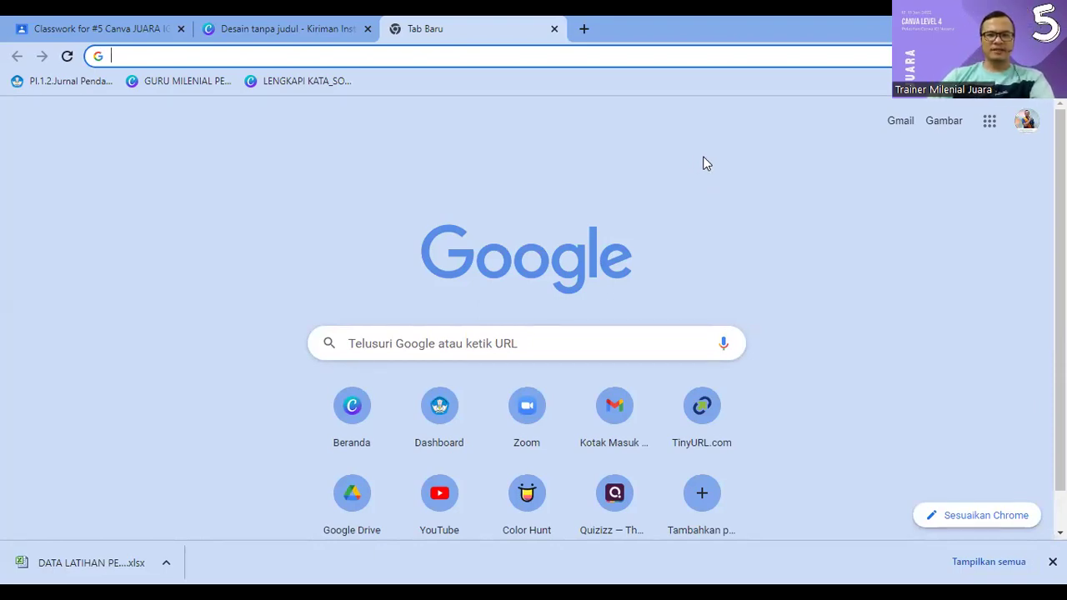
pyautogui.click(186, 55)
pyautogui.write('drive')
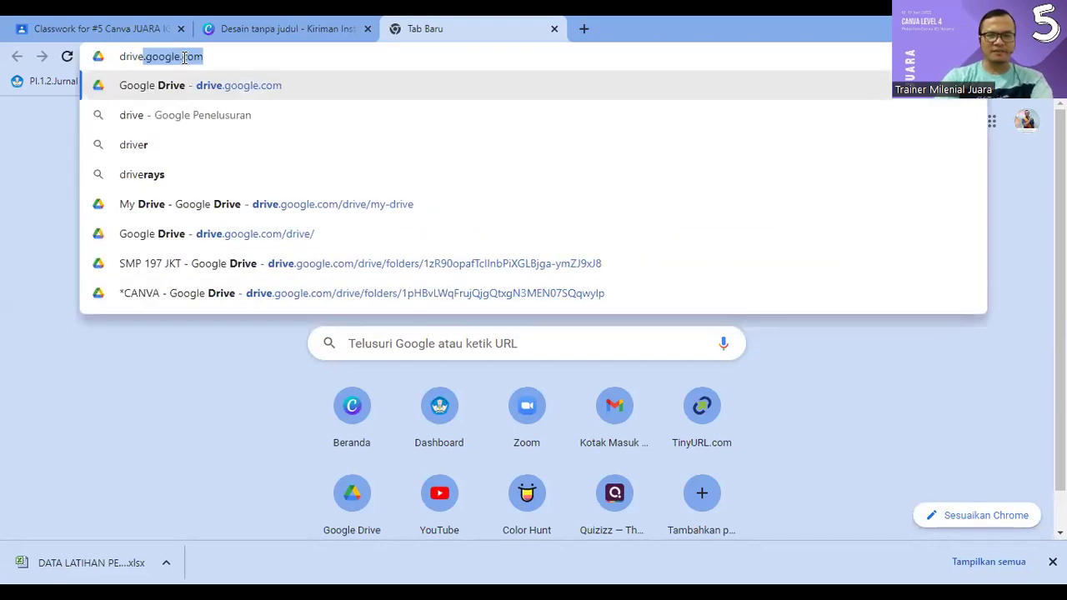
pyautogui.press('Right')
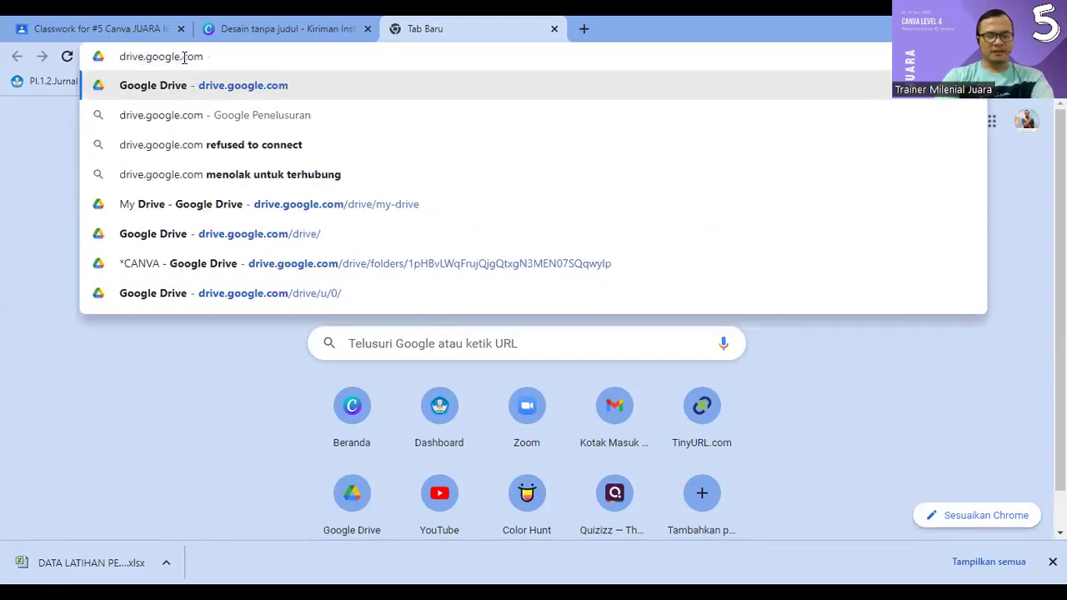
pyautogui.press('Return')
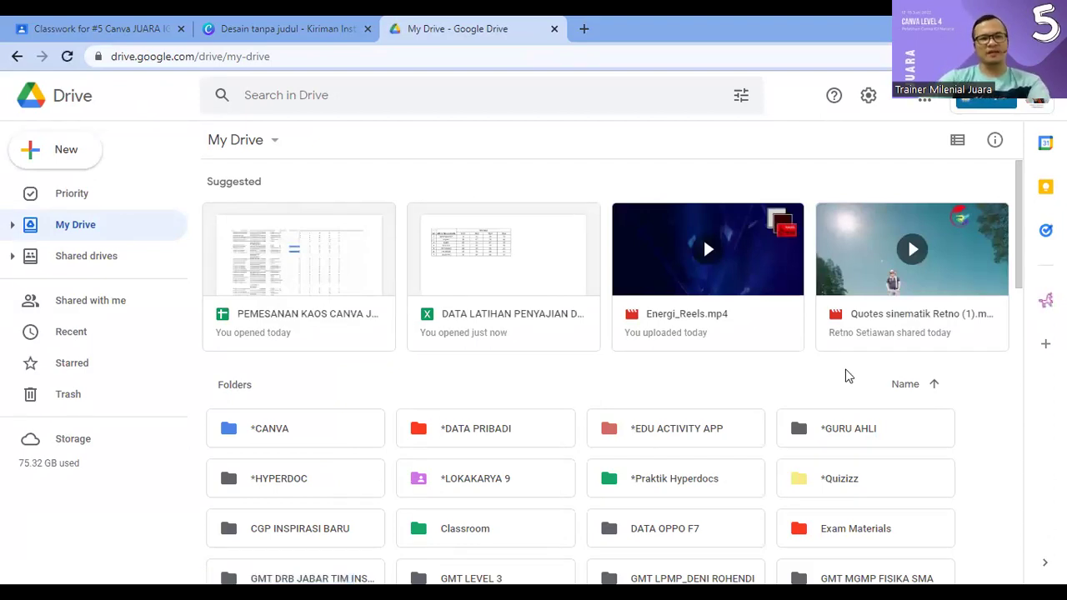
pyautogui.click(53, 163)
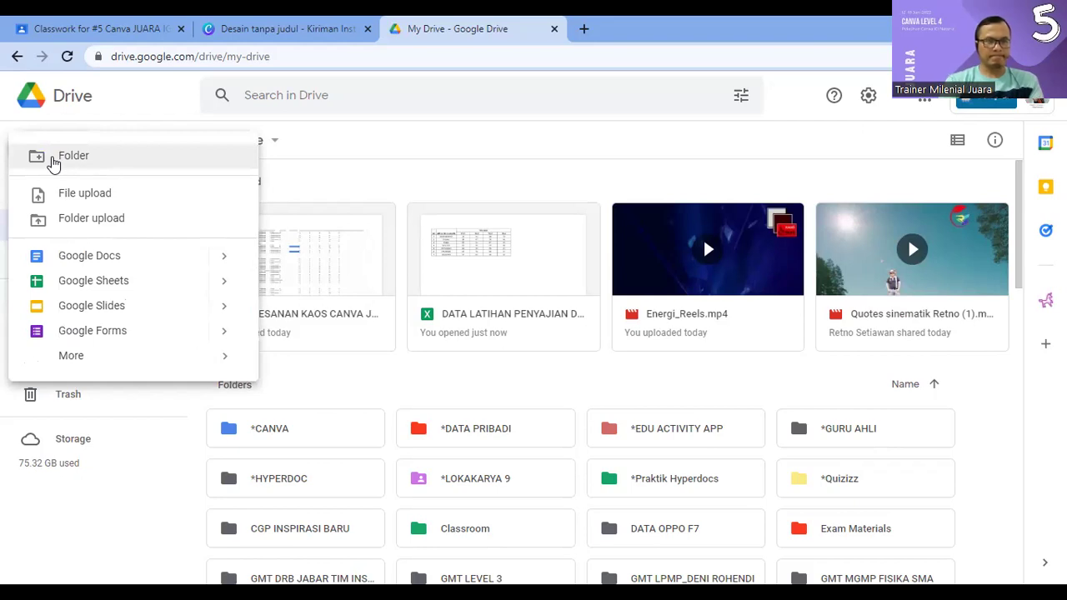
pyautogui.click(73, 220)
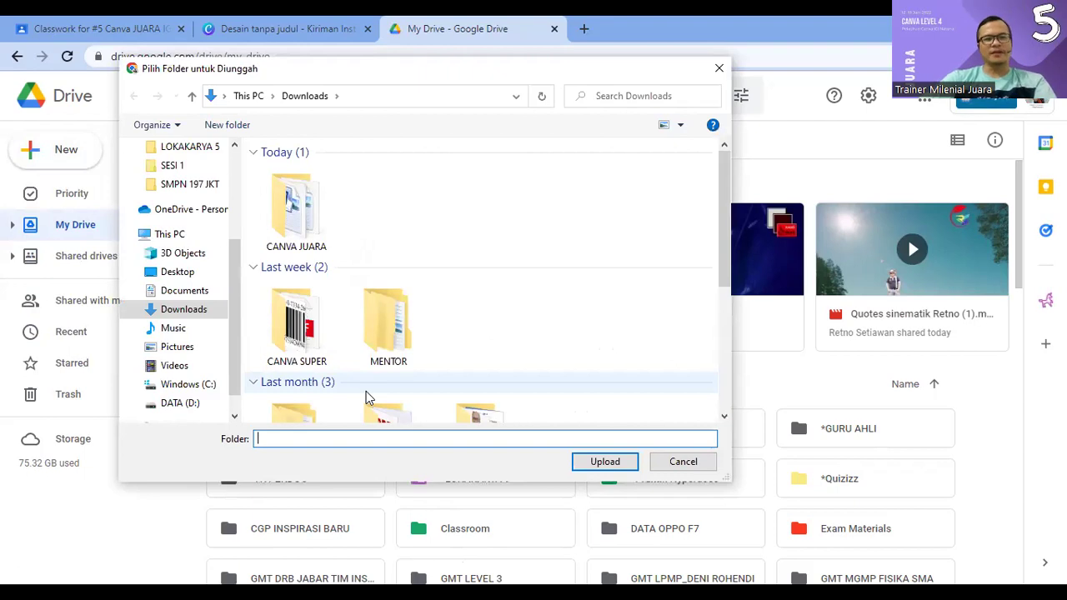
pyautogui.press('Escape')
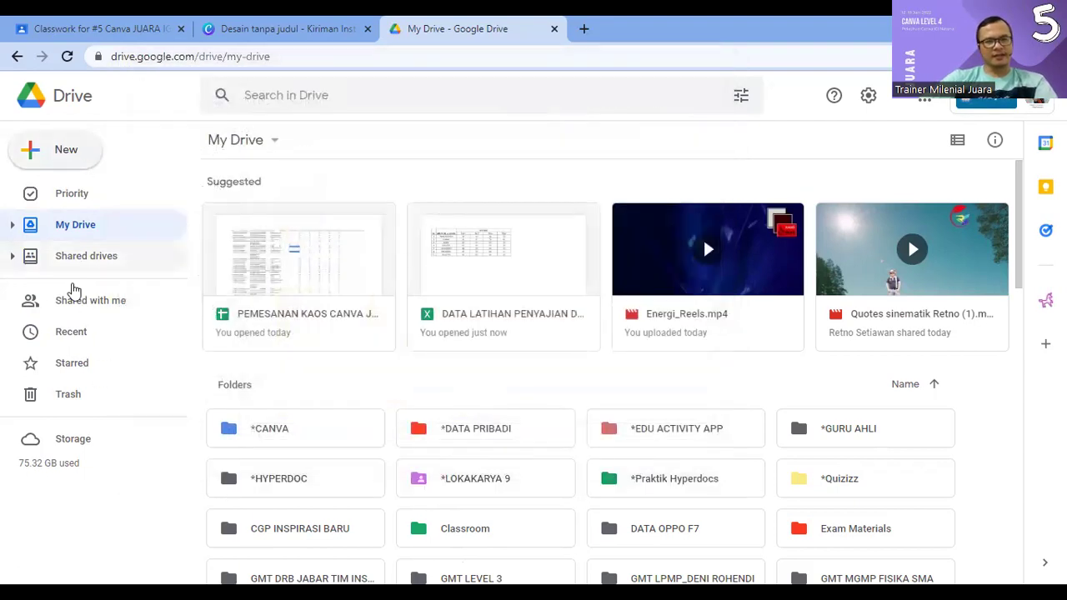
# Step: Create a folder named LATIHAN DATA CANVA JUARA in My Drive and open it
pyautogui.click(103, 226)
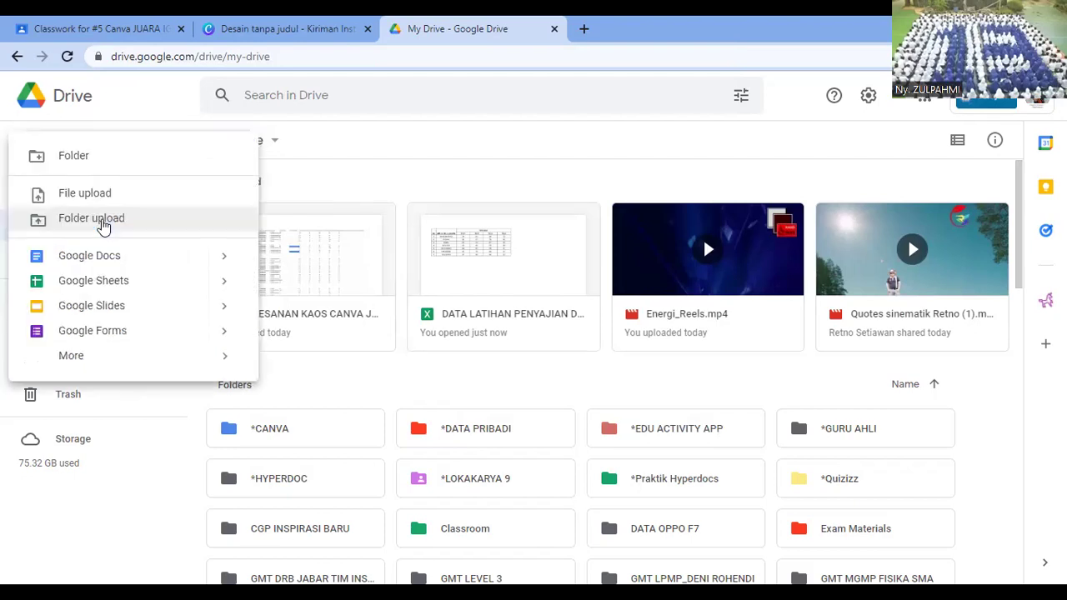
pyautogui.click(73, 155)
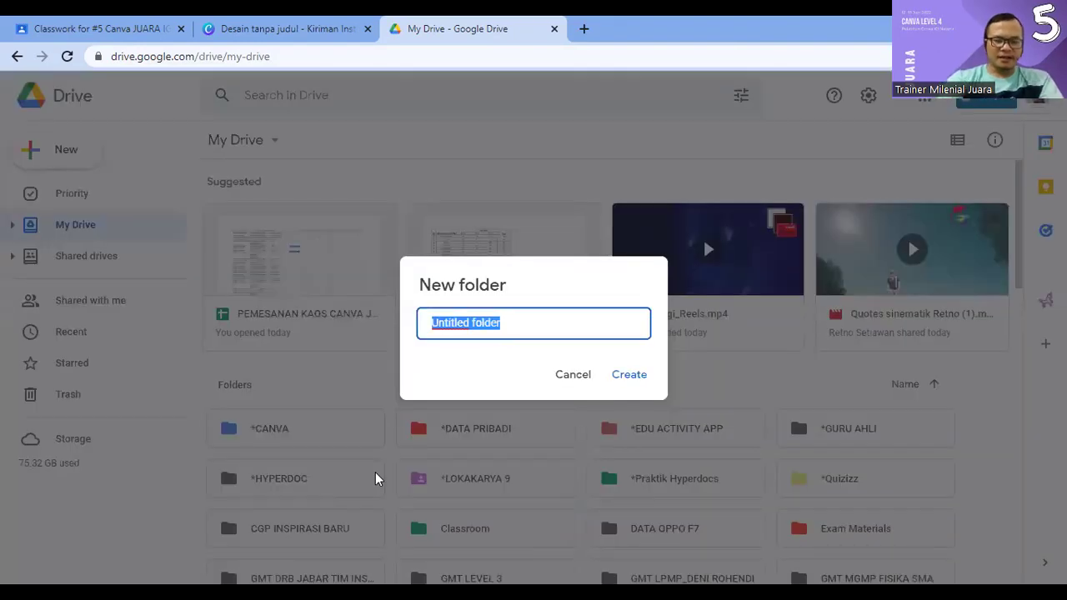
pyautogui.write('LATIHAN ')
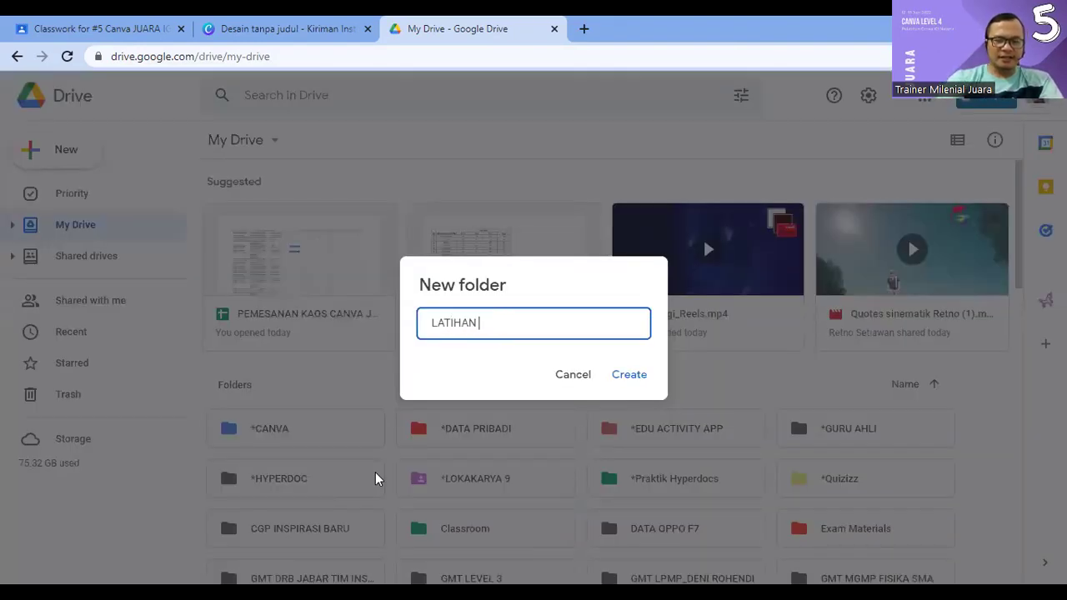
pyautogui.write('DATA CANVA JUARA')
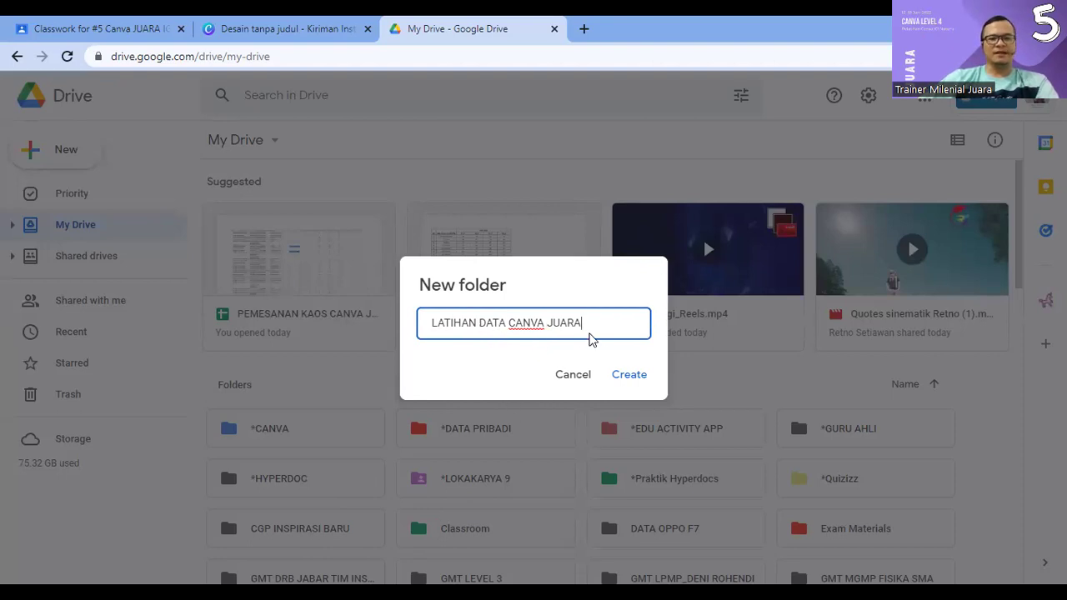
pyautogui.click(625, 377)
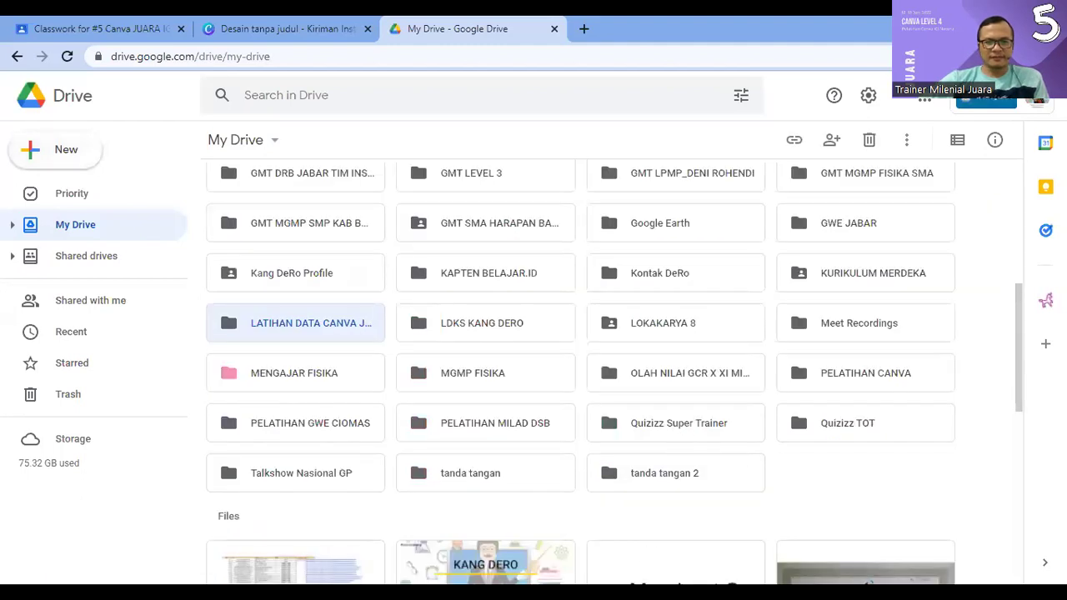
pyautogui.click(320, 327)
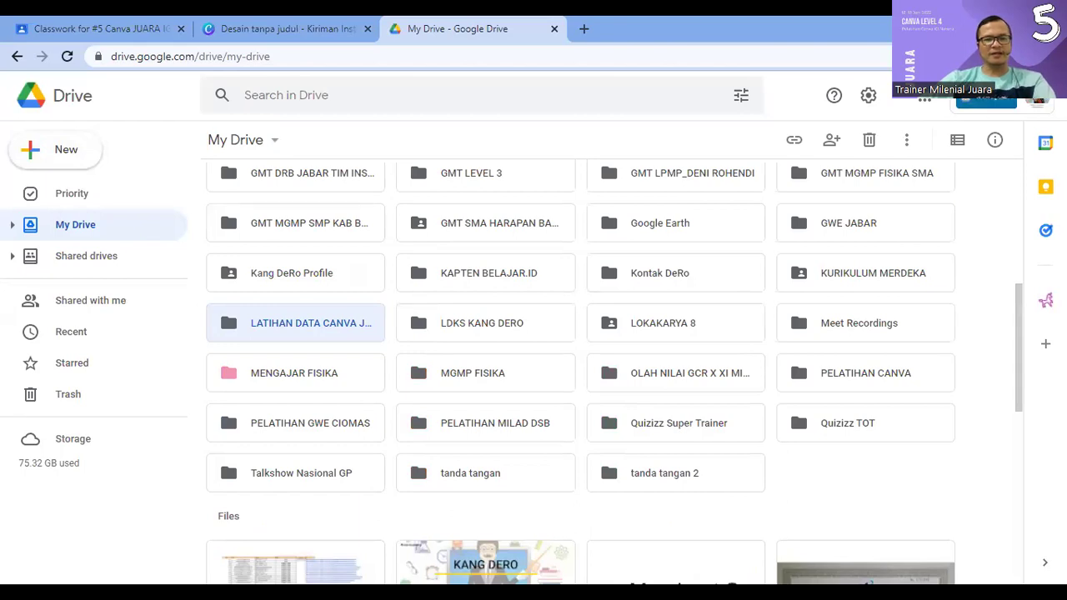
pyautogui.click(323, 336)
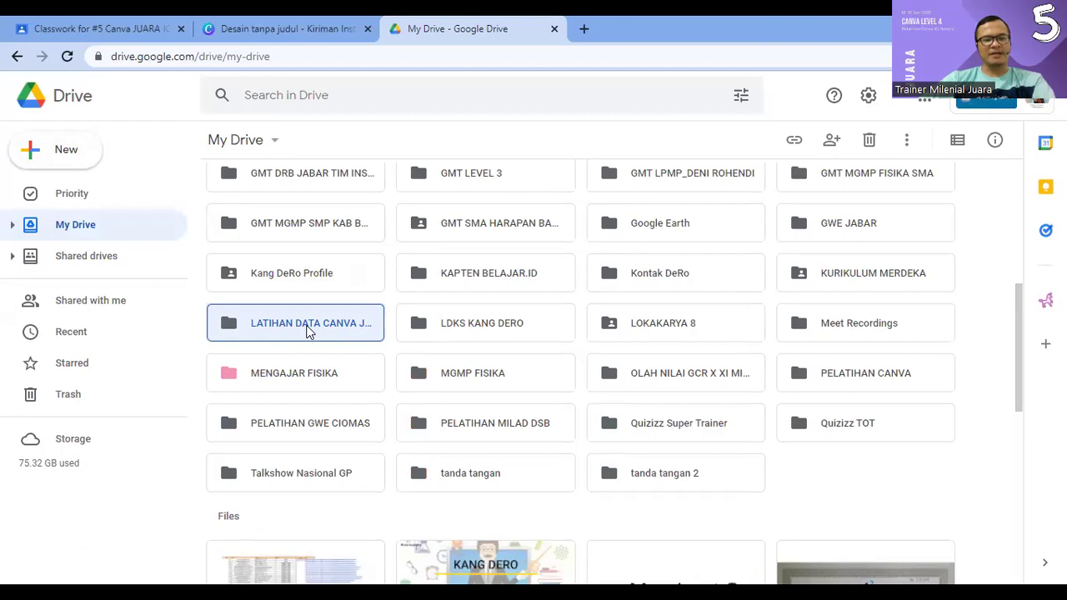
pyautogui.doubleClick(309, 331)
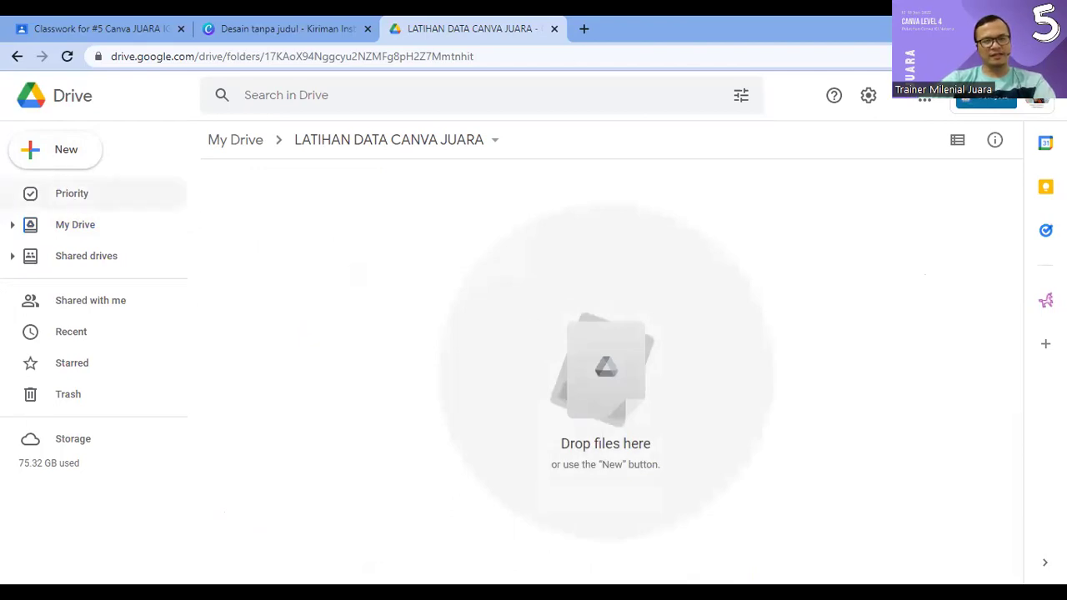
# Step: Upload the Excel file DATA LATIHAN PENYAJIAN DATA (2) from Downloads into the LATIHAN DATA CANVA JUARA folder
pyautogui.click(50, 158)
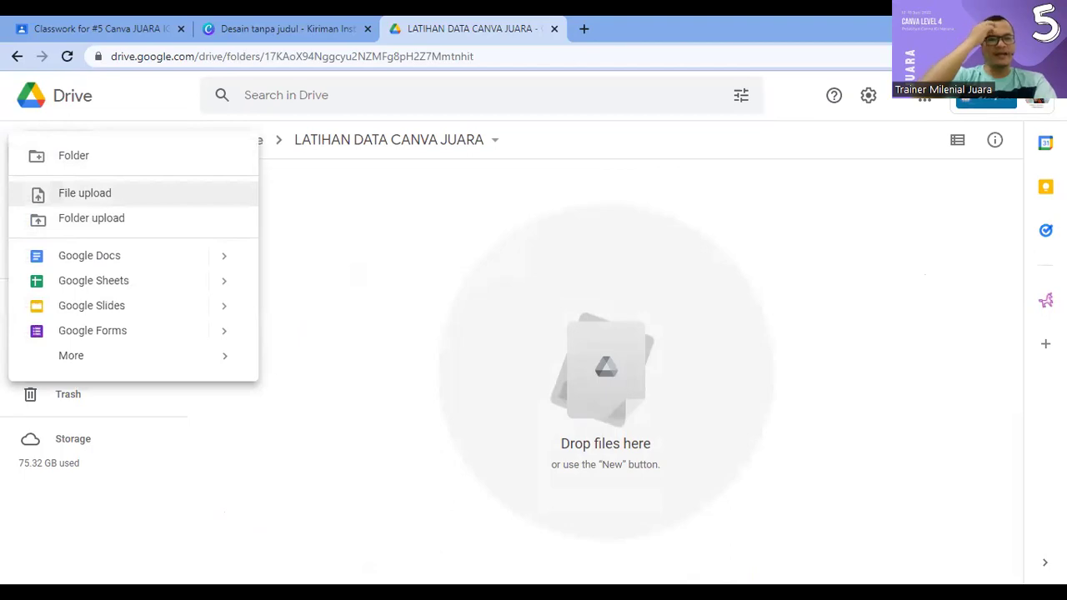
pyautogui.click(84, 193)
pyautogui.click(52, 160)
pyautogui.click(67, 195)
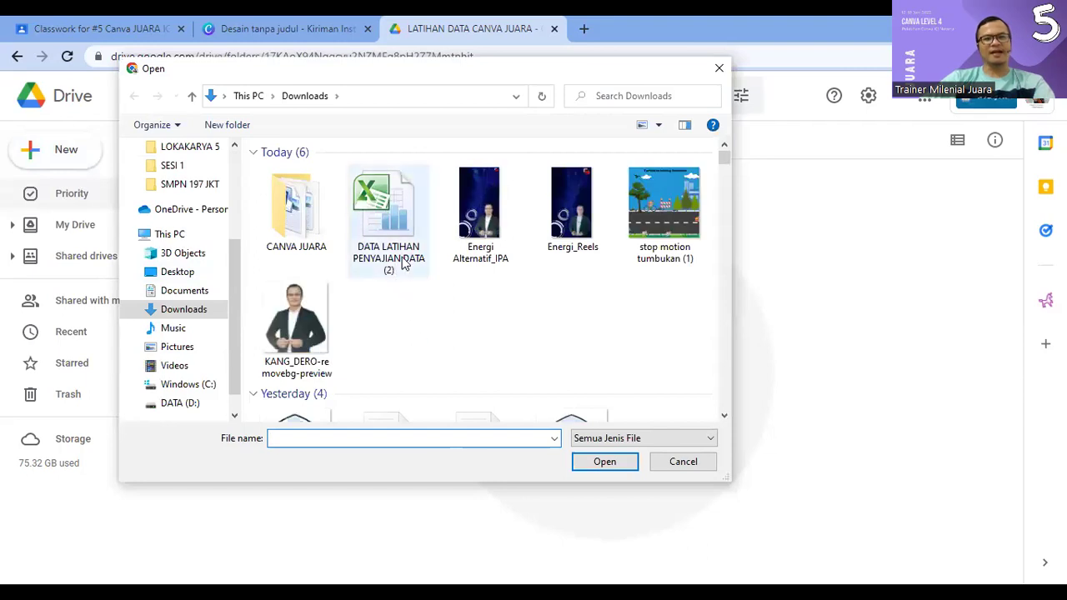
pyautogui.click(403, 263)
pyautogui.doubleClick(403, 263)
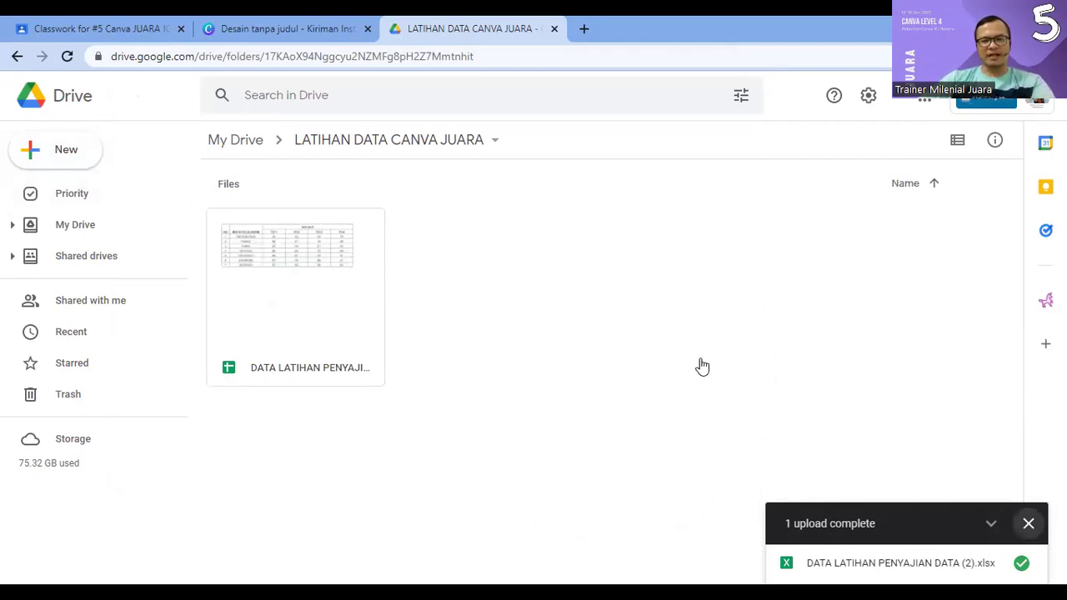
# Step: Open the uploaded DATA LATIHAN PENYAJIAN DATA (2) file in Google Sheets
pyautogui.click(312, 286)
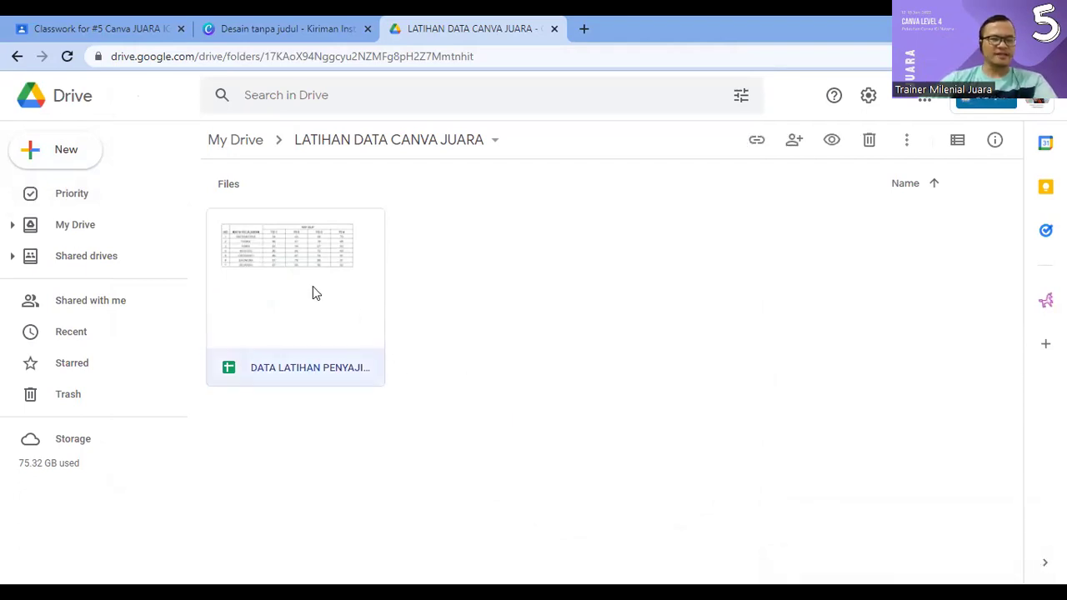
pyautogui.click(277, 310)
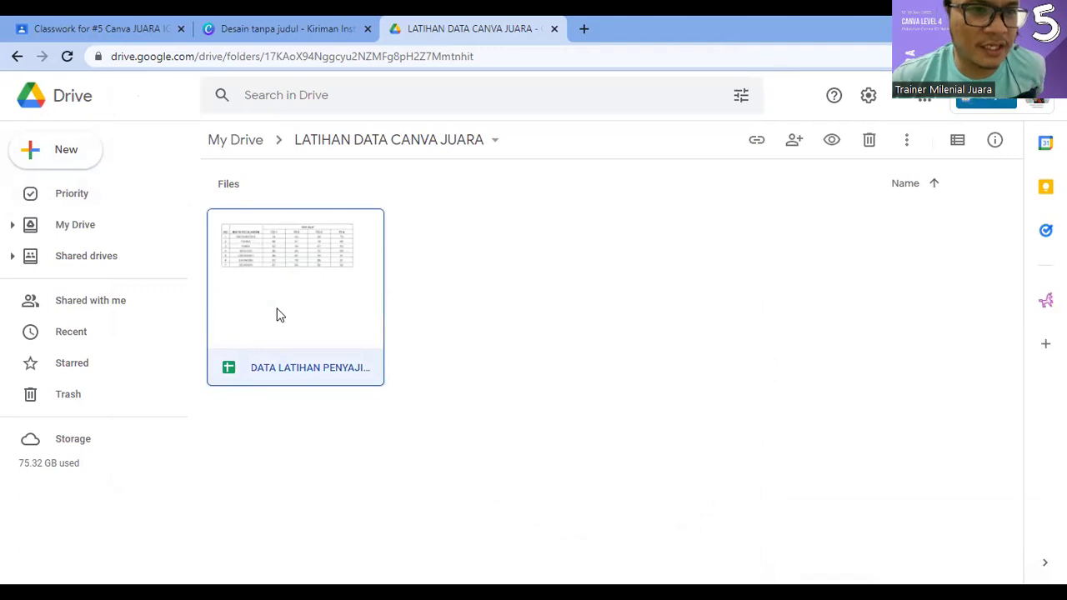
pyautogui.click(546, 418)
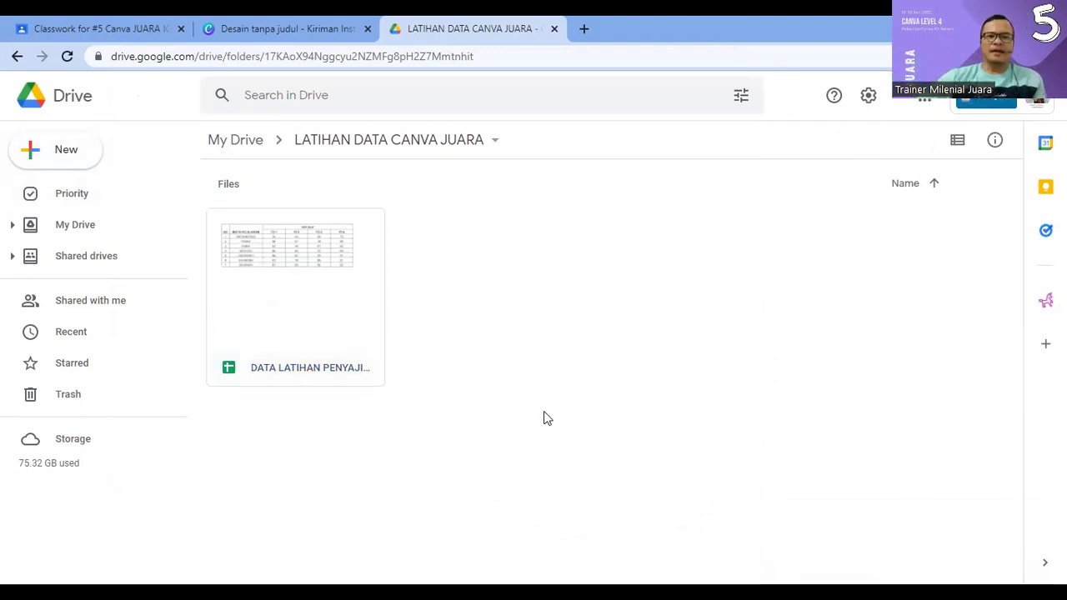
pyautogui.doubleClick(250, 305)
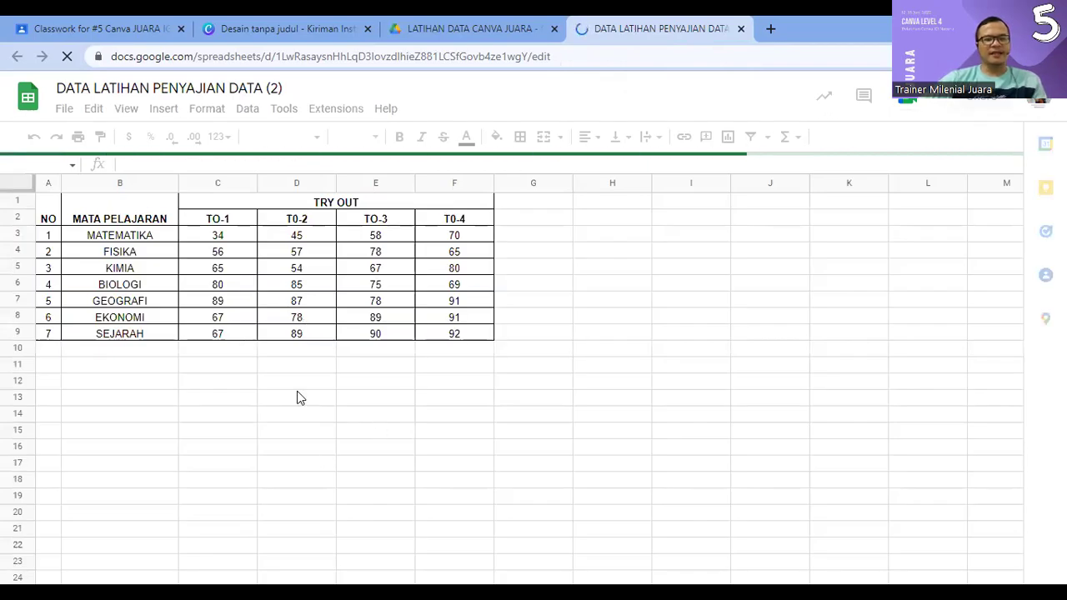
pyautogui.click(154, 269)
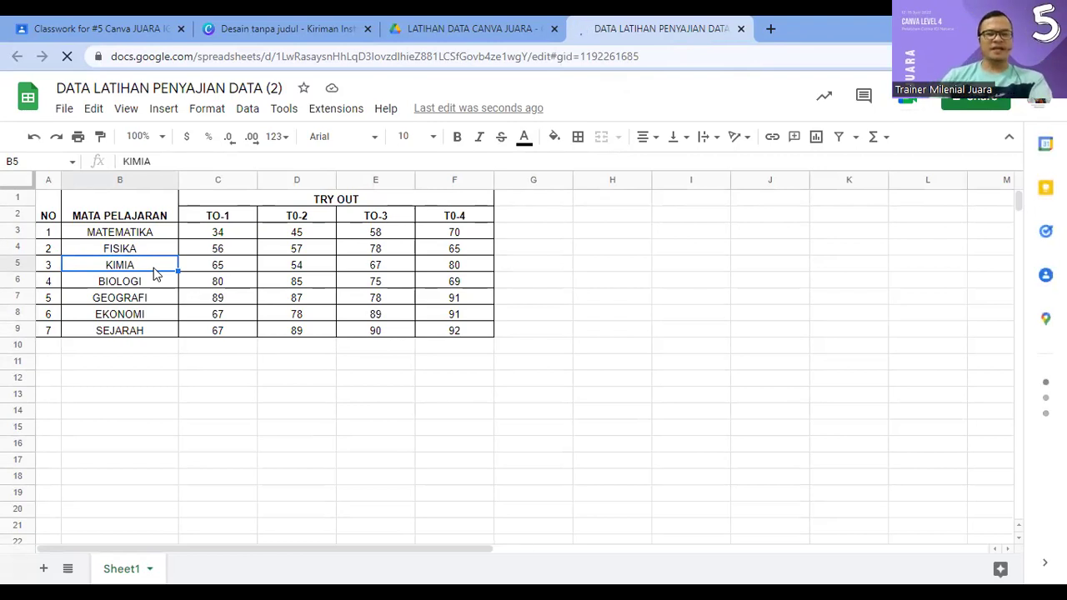
pyautogui.click(177, 481)
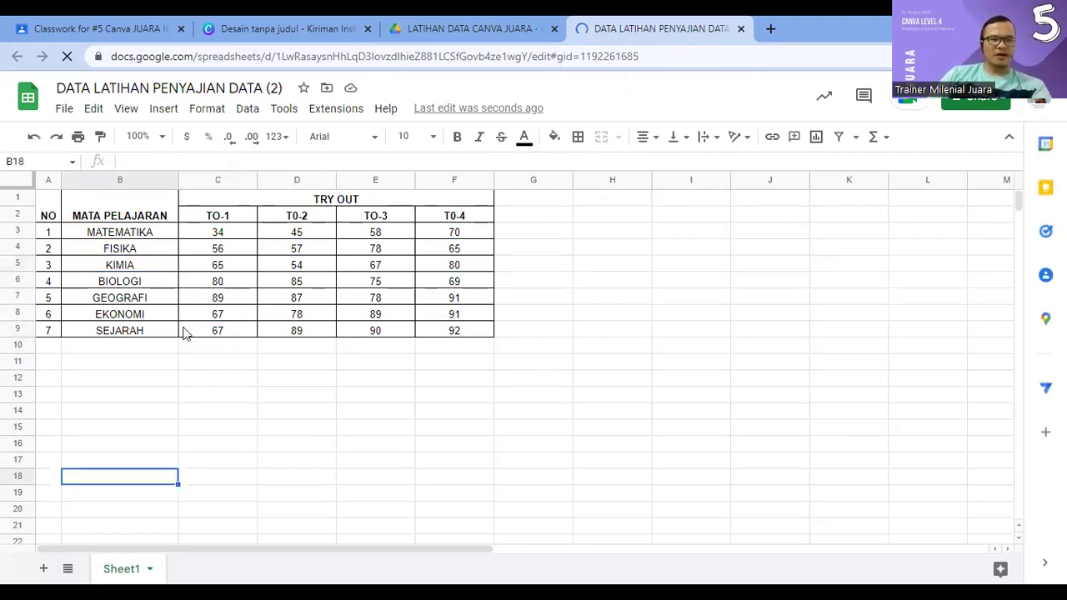
pyautogui.click(119, 235)
pyautogui.click(125, 249)
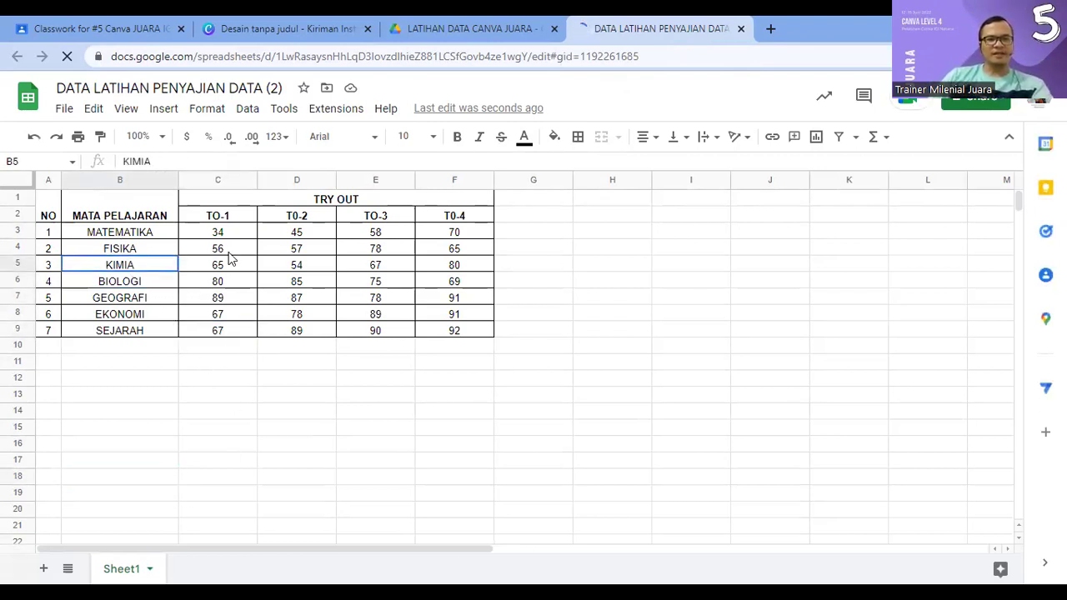
pyautogui.click(143, 264)
pyautogui.click(186, 350)
pyautogui.click(235, 296)
pyautogui.click(171, 282)
# Step: Fill the table's header cells A1:F2 with the standard red color
pyautogui.click(51, 215)
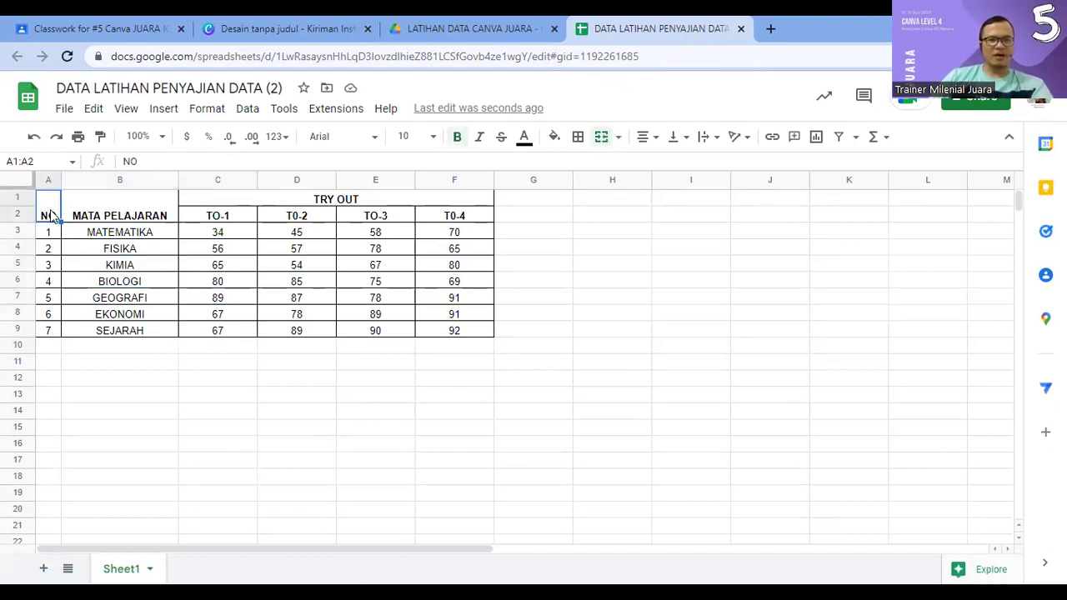
pyautogui.hotkey('shift', 'Right')
pyautogui.hotkey('shift', 'Right')
pyautogui.hotkey('shift', 'Right')
pyautogui.hotkey('shift', 'Right')
pyautogui.hotkey('shift', 'Right')
pyautogui.hotkey('shift', 'Right')
pyautogui.hotkey('shift', 'Right')
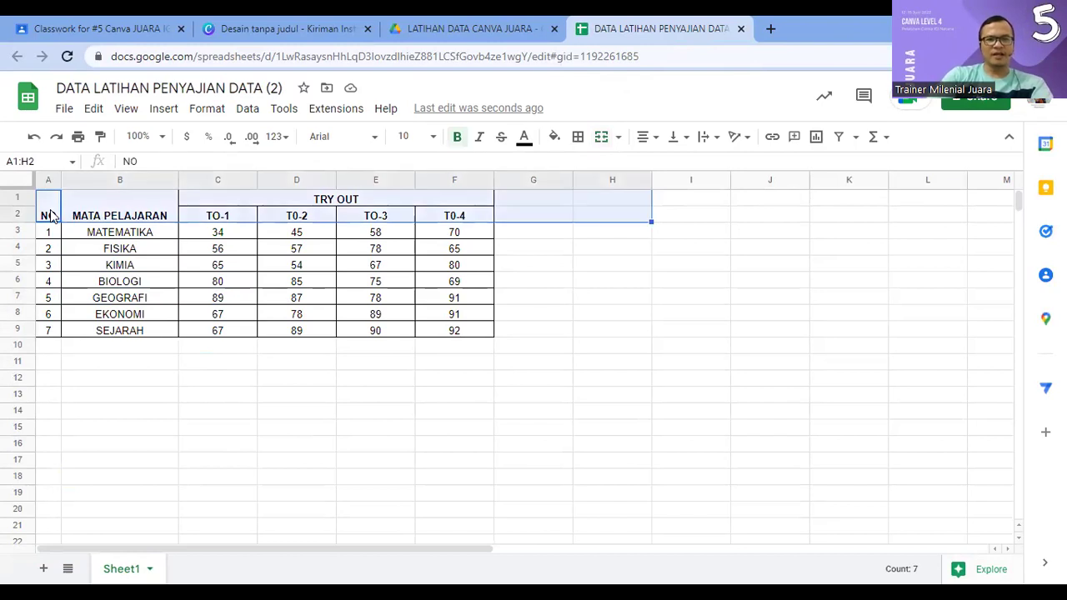
pyautogui.hotkey('shift', 'Left')
pyautogui.hotkey('shift', 'Left')
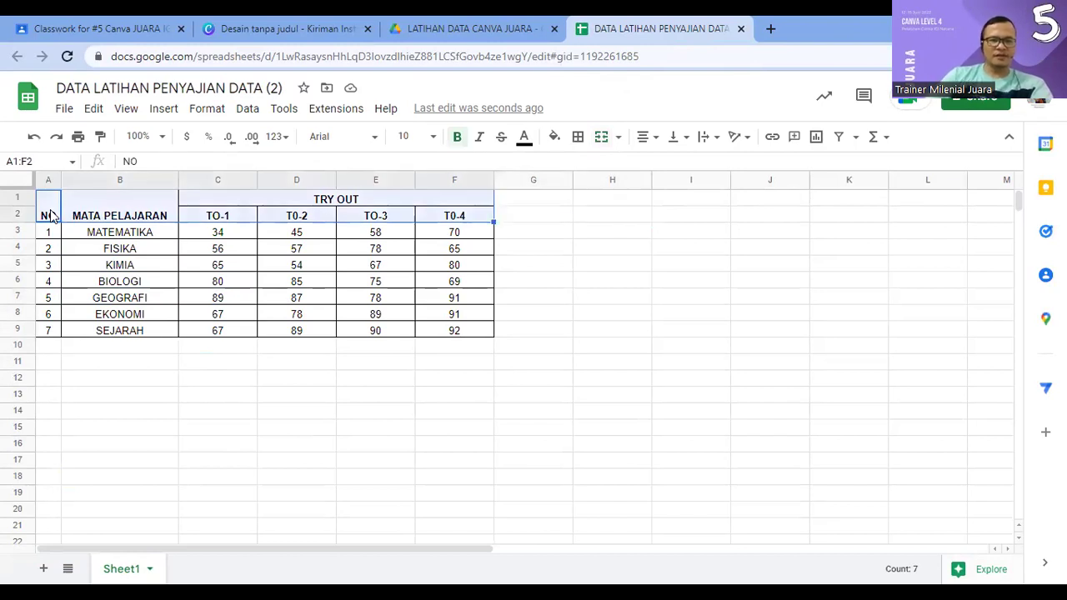
pyautogui.click(556, 139)
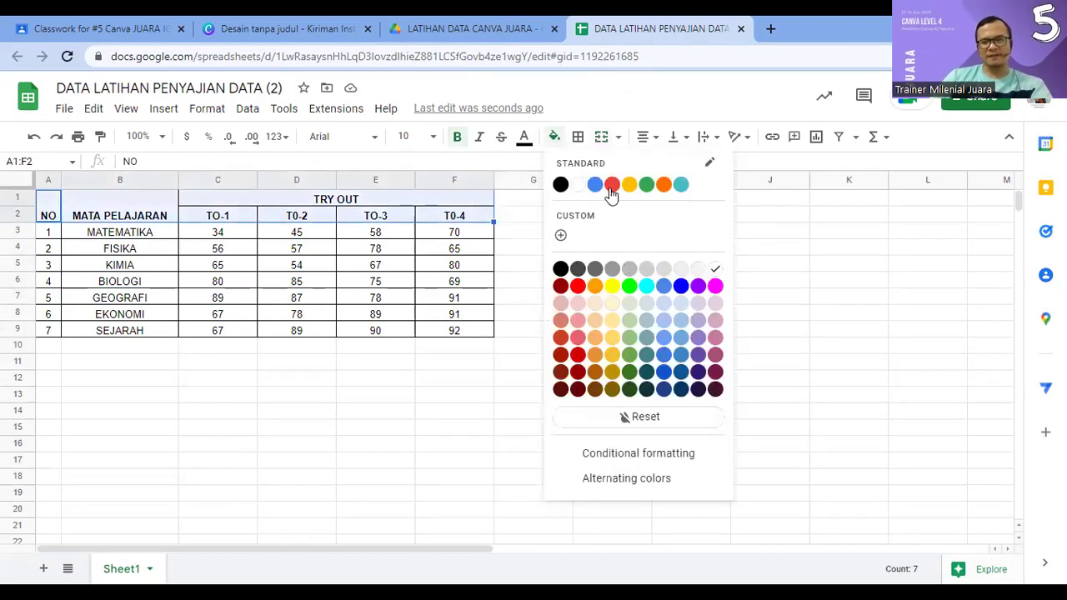
pyautogui.click(612, 185)
# Step: Fill the table's data rows A3:F9 with the standard teal color
pyautogui.moveTo(52, 234); pyautogui.dragTo(76, 233)
pyautogui.keyDown('shift'); pyautogui.click(467, 333); pyautogui.keyUp('shift')
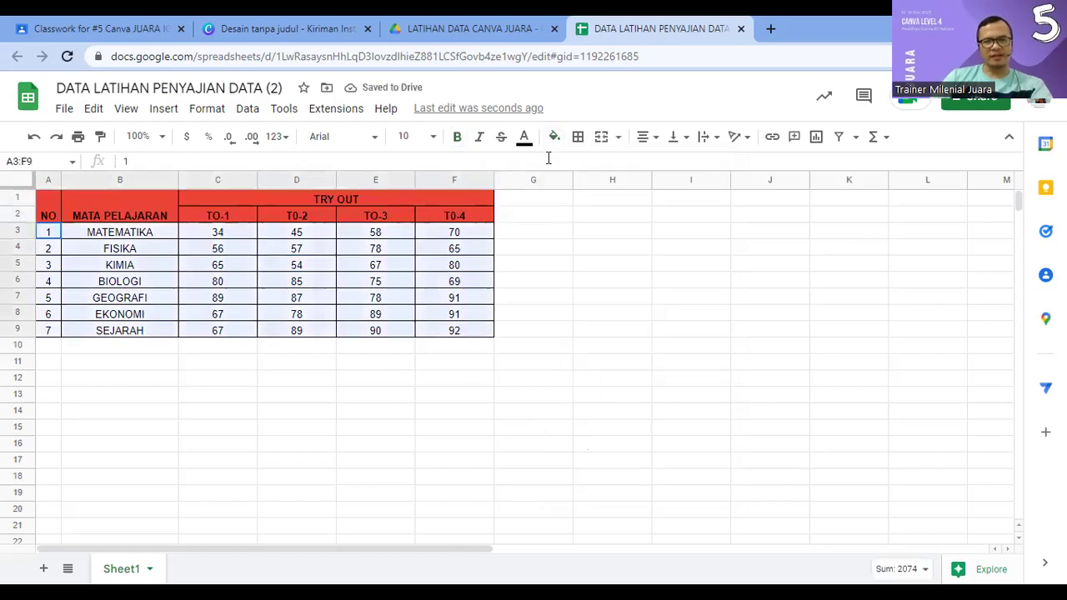
pyautogui.click(554, 136)
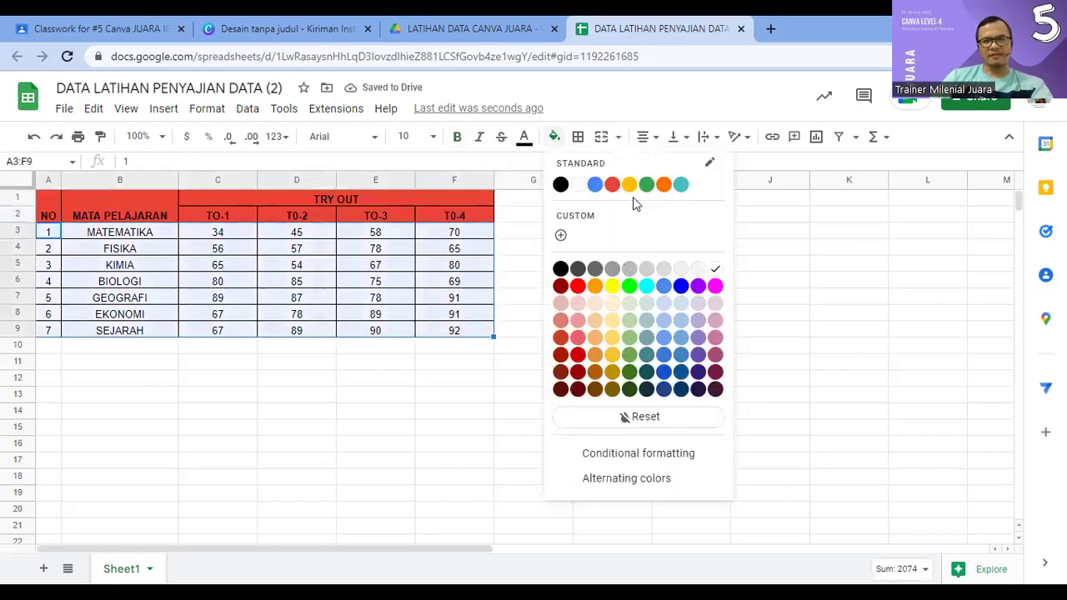
pyautogui.click(681, 184)
pyautogui.click(452, 379)
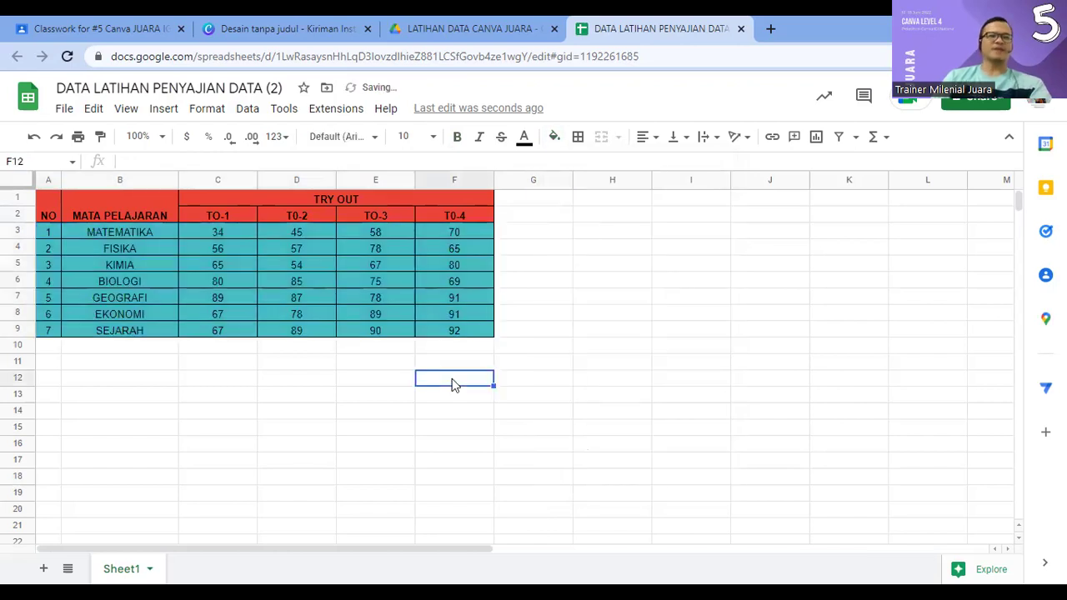
# Step: Select the entire score table, cells A1:F9
pyautogui.click(217, 344)
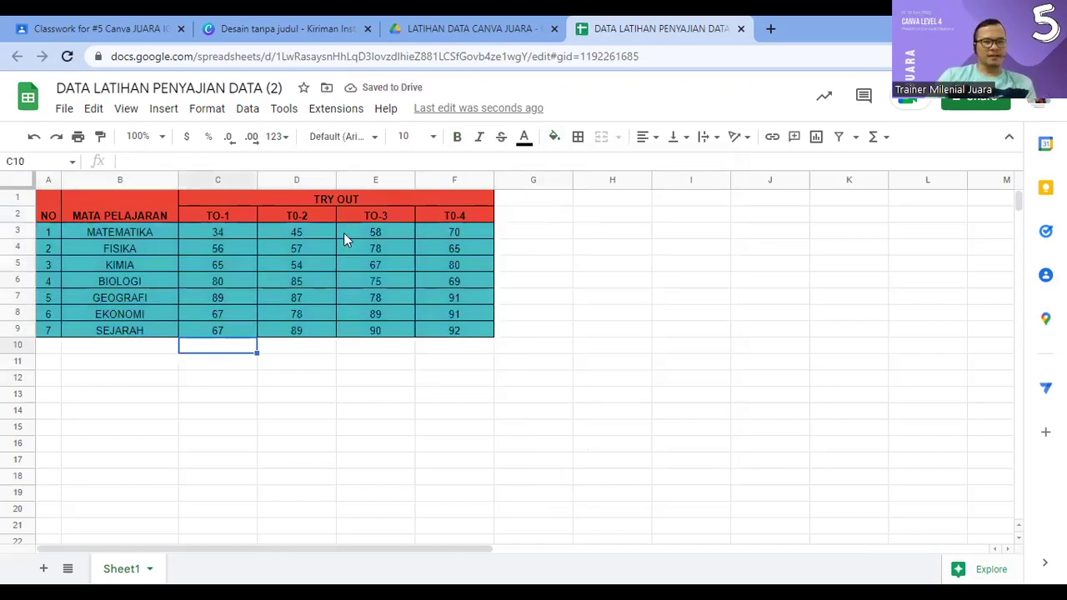
pyautogui.hotkey('ctrl', 'a')
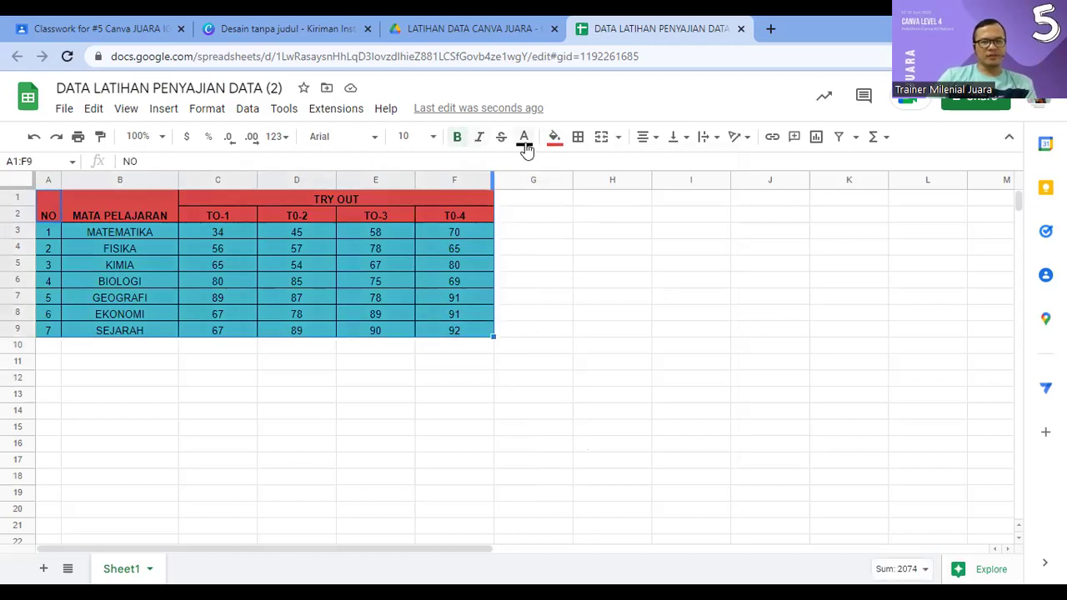
# Step: Try white text and a yellow fill on the whole table A1:F9, and undo the fill
pyautogui.click(523, 136)
pyautogui.click(548, 185)
pyautogui.click(552, 142)
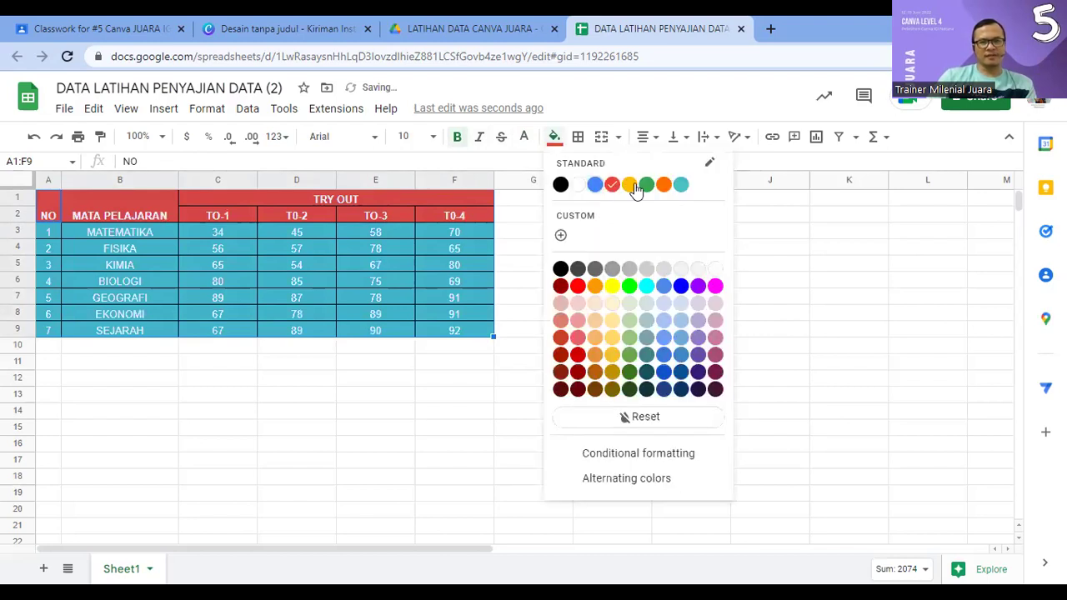
pyautogui.click(629, 184)
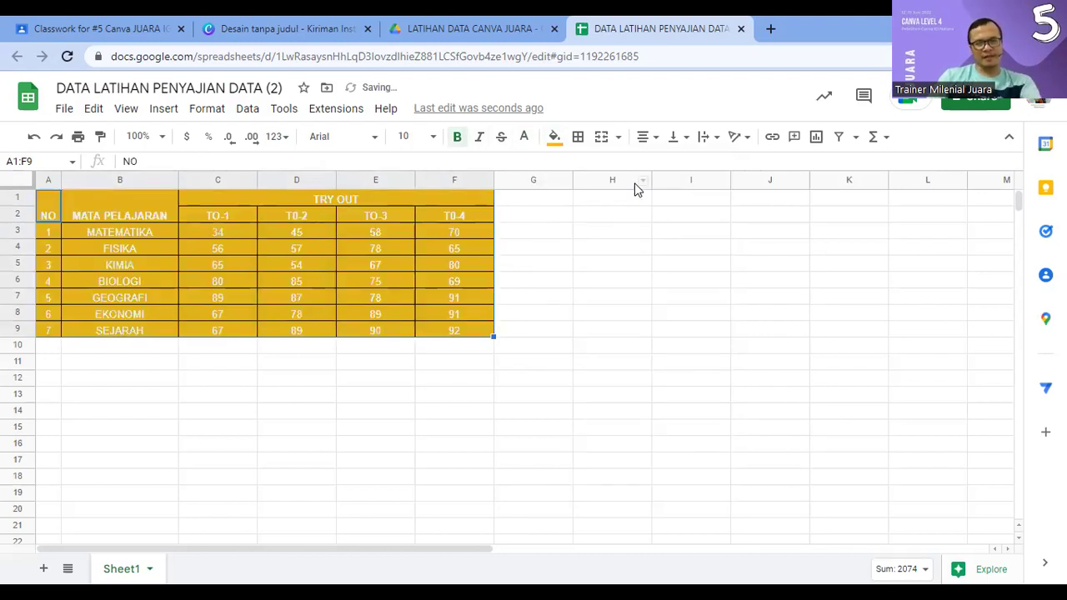
pyautogui.hotkey('ctrl', 'z')
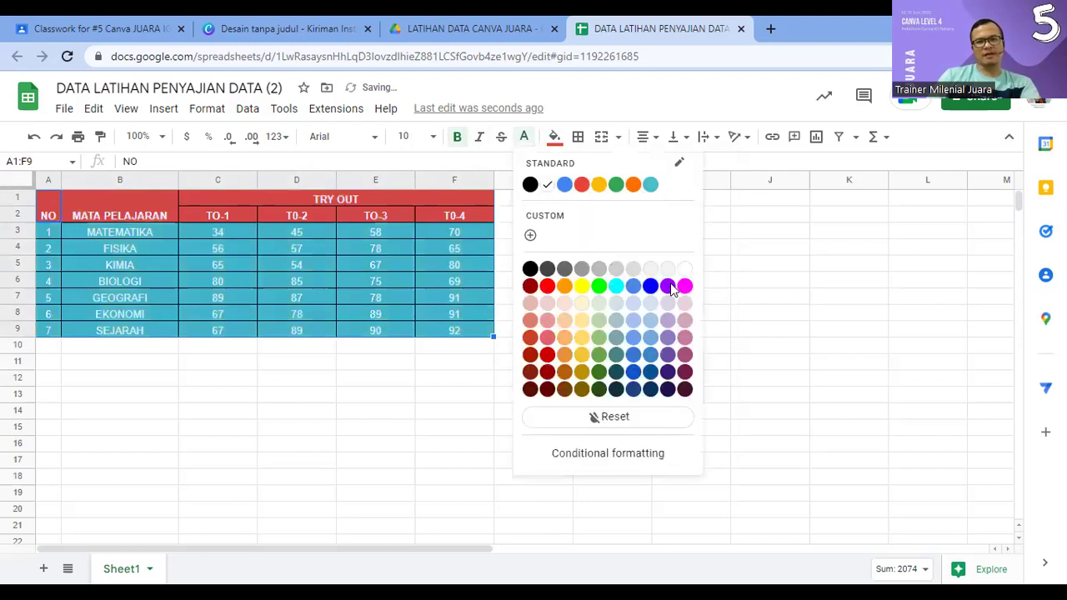
# Step: Try purple text on the whole table and set the text color back to black
pyautogui.click(668, 286)
pyautogui.click(525, 143)
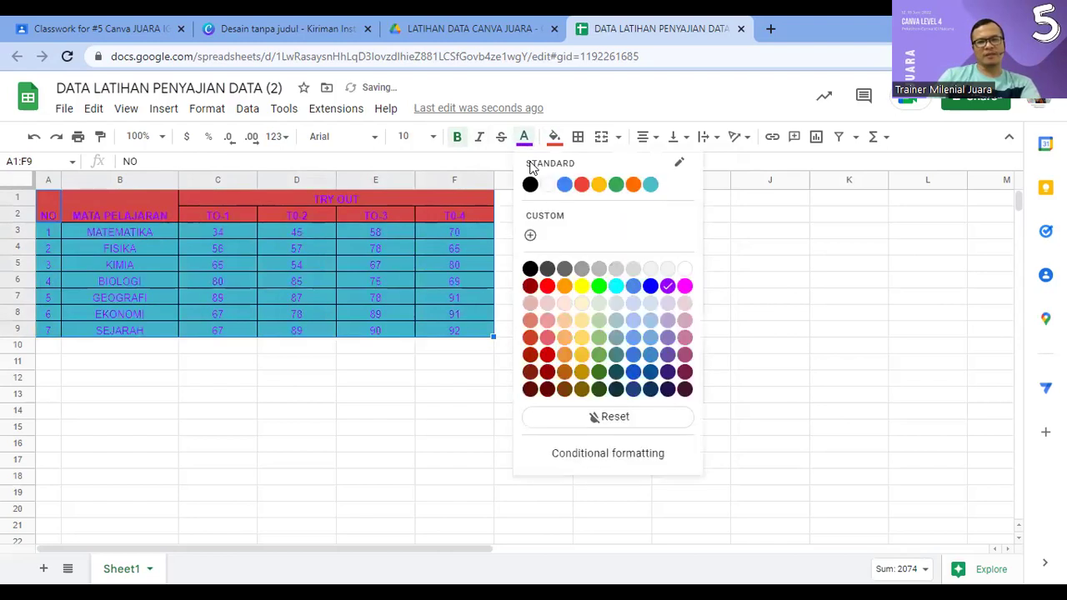
pyautogui.click(530, 185)
pyautogui.click(408, 396)
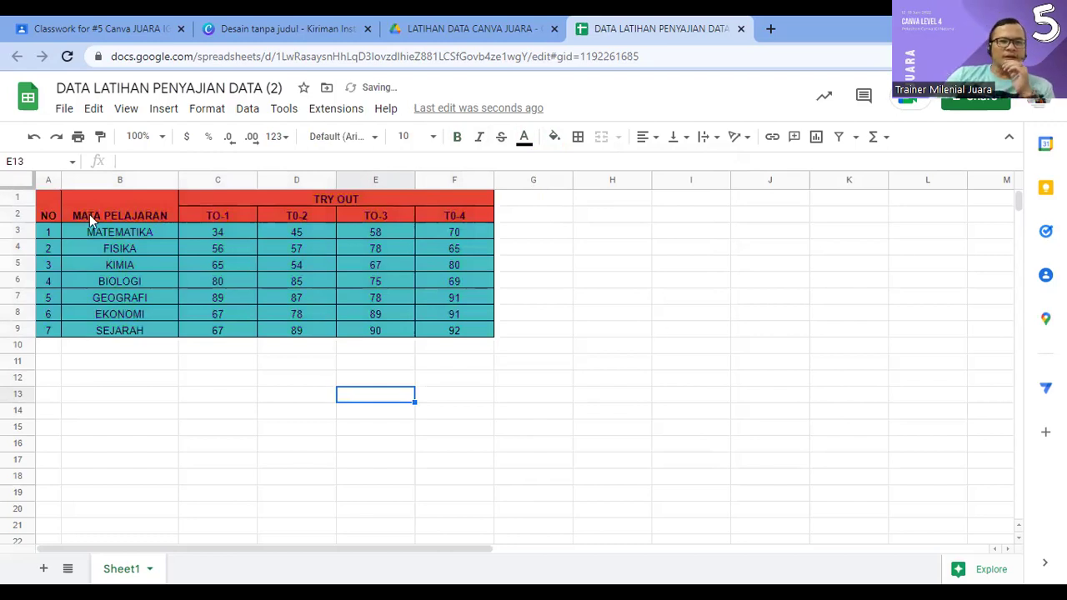
# Step: Align the NO and MATA PELAJARAN header cells (A1:B2) vertically to the middle
pyautogui.moveTo(91, 219); pyautogui.dragTo(48, 217)
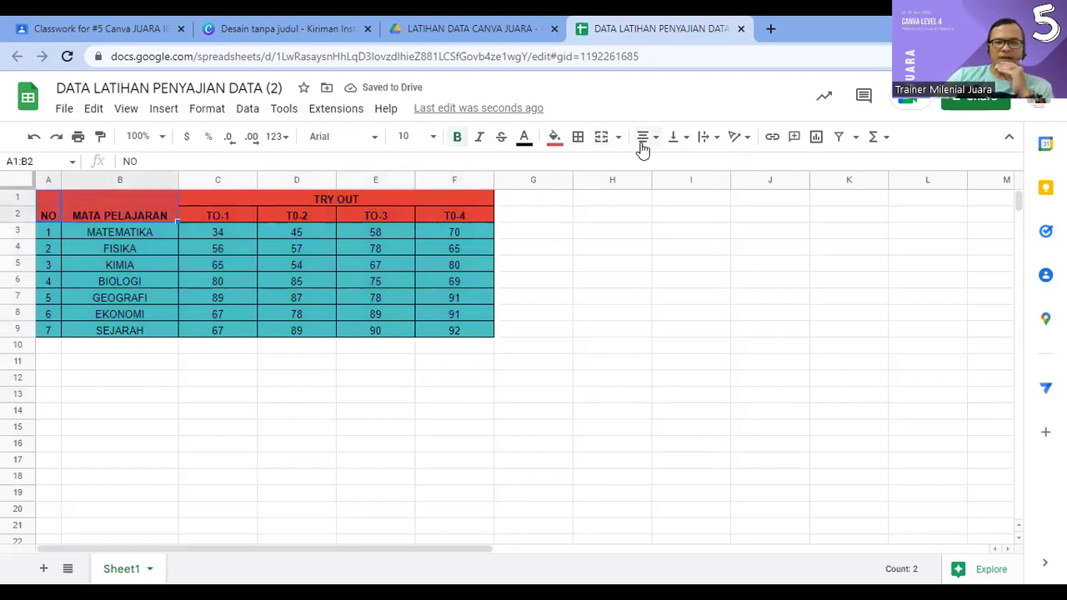
pyautogui.click(616, 139)
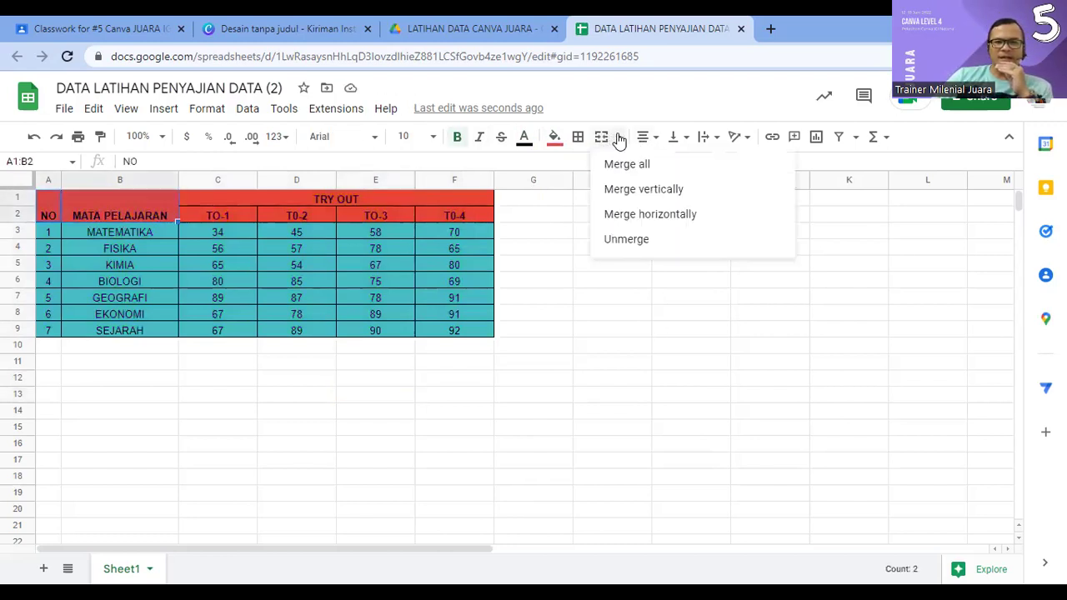
pyautogui.click(682, 140)
pyautogui.click(695, 162)
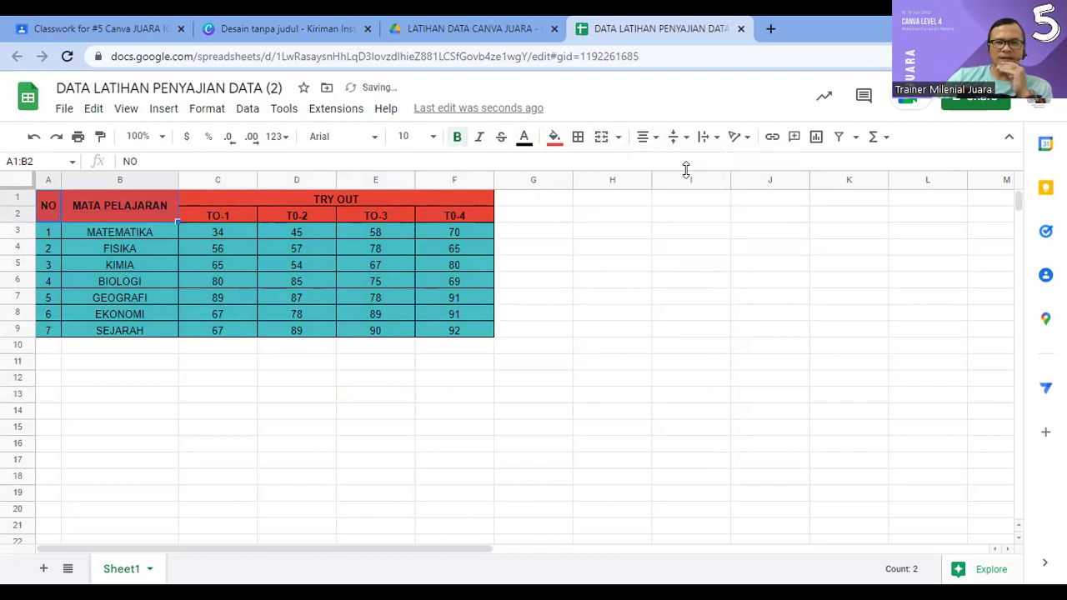
pyautogui.click(631, 265)
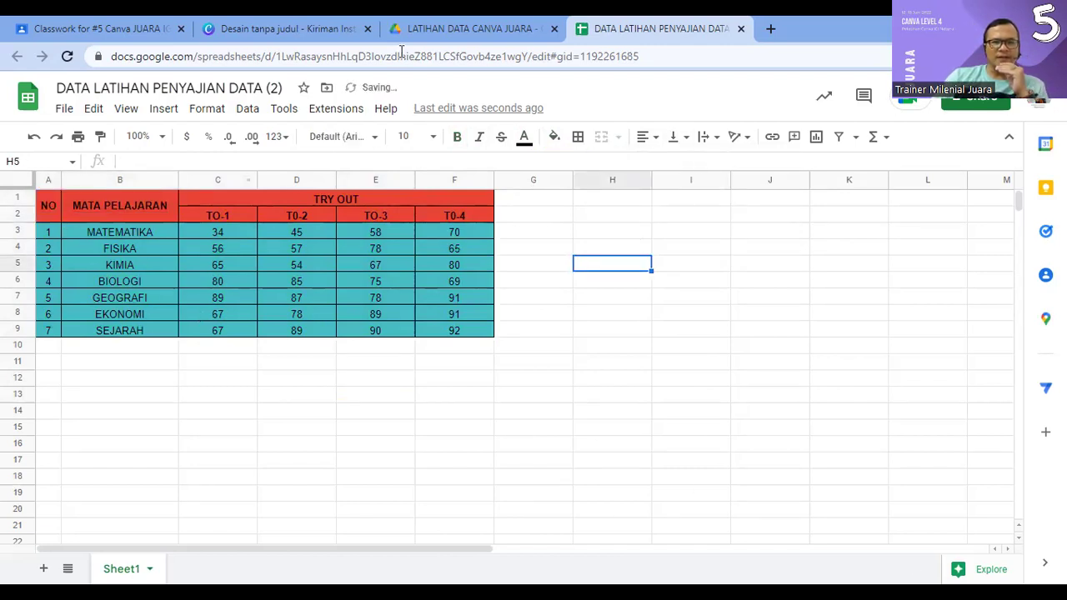
# Step: Switch to the untitled Instagram post design in Canva and rename it PENYAJIAN DATA TRY OUT
pyautogui.moveTo(429, 42); pyautogui.dragTo(241, 42)
pyautogui.hotkey('ctrl', 'Tab')
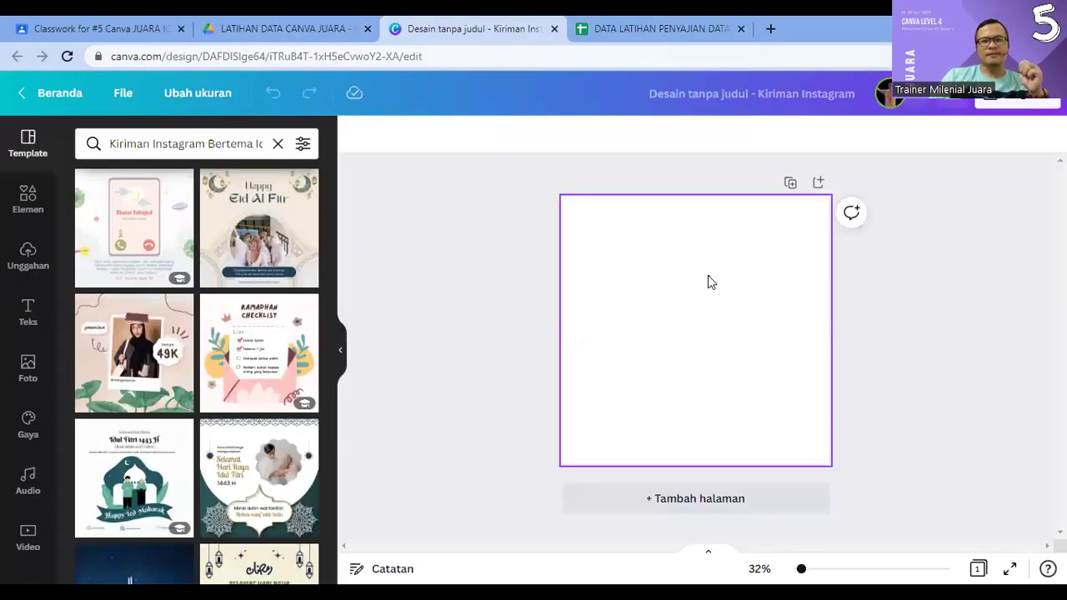
pyautogui.click(726, 98)
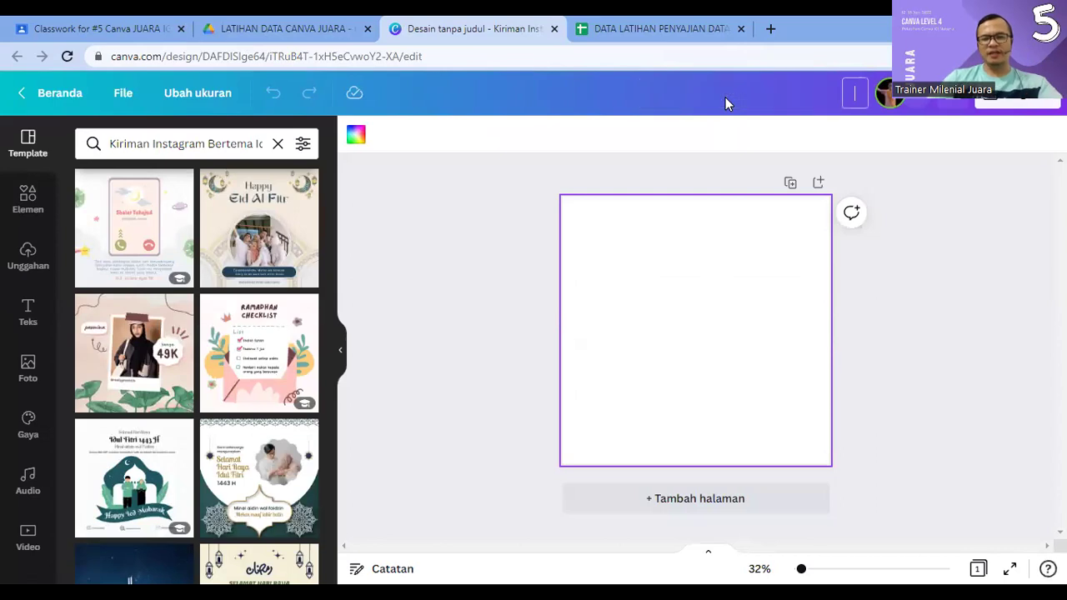
pyautogui.write('PEN')
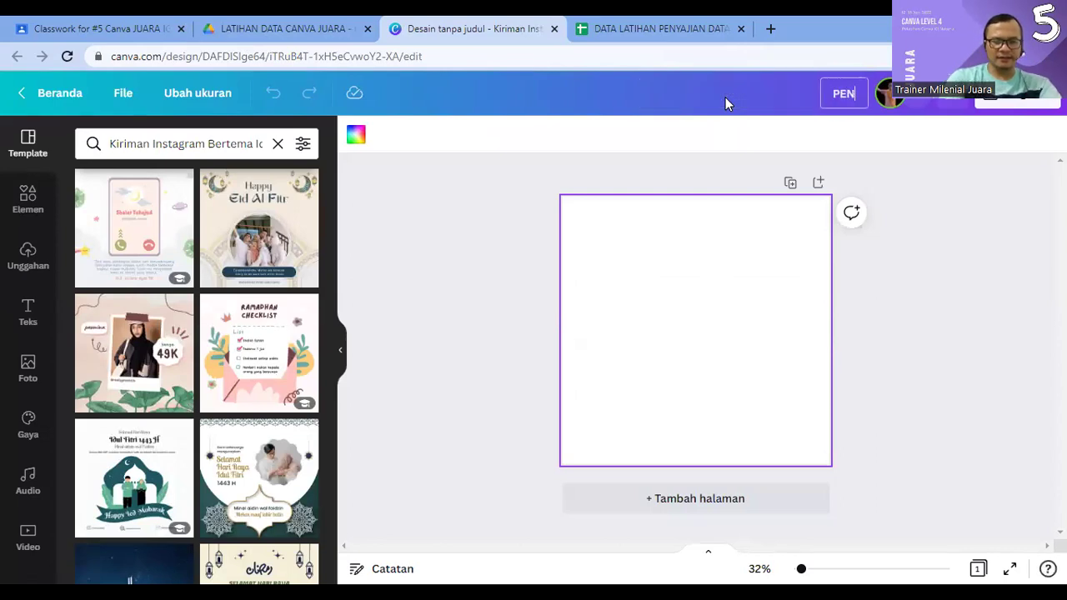
pyautogui.write('YAJIAN DATA')
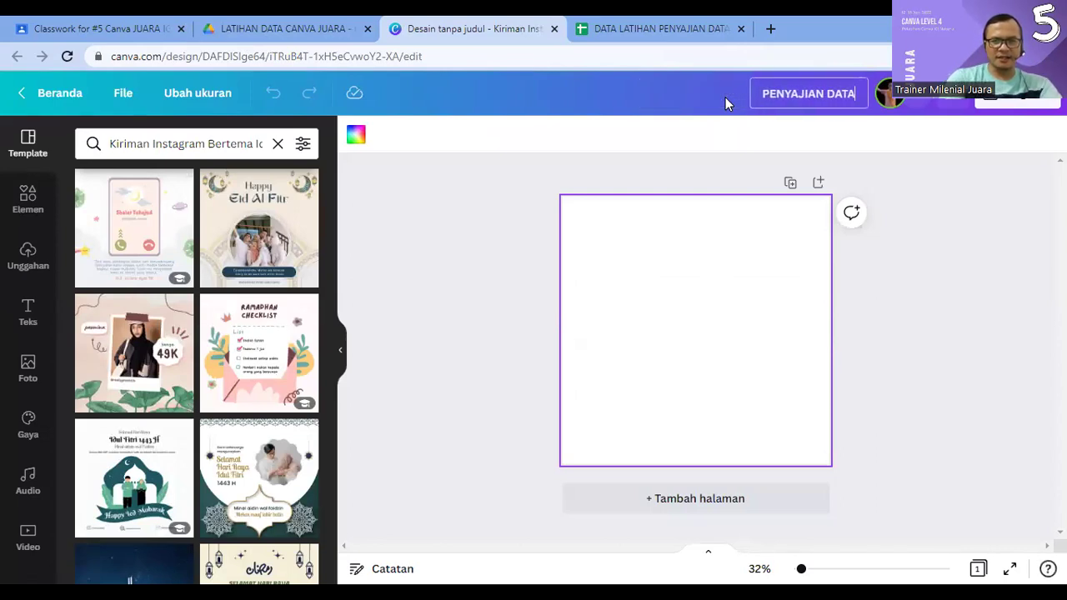
pyautogui.write(' TRY OUT')
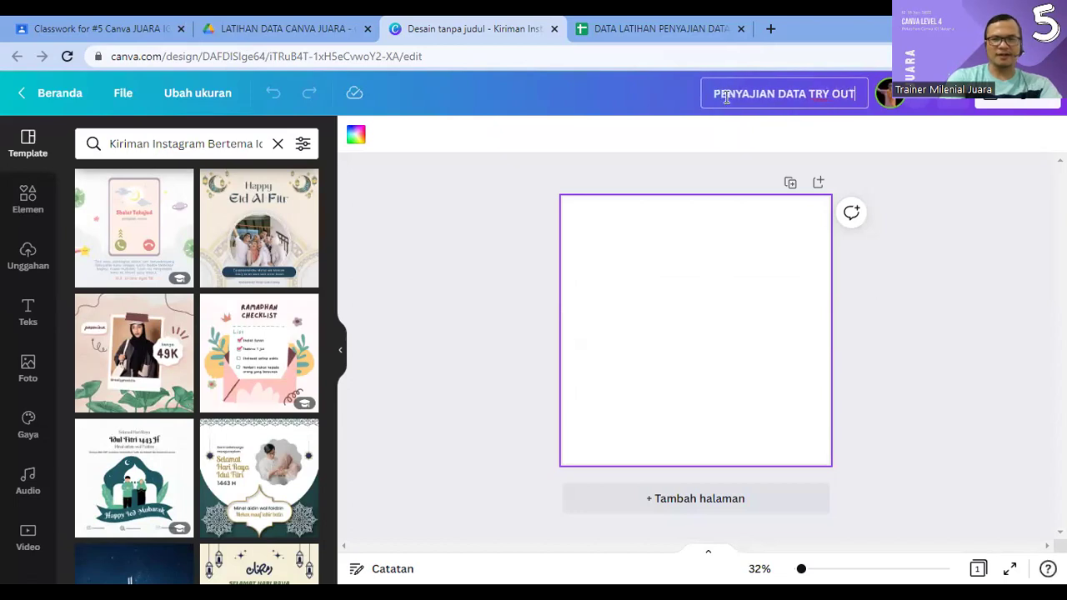
pyautogui.click(753, 296)
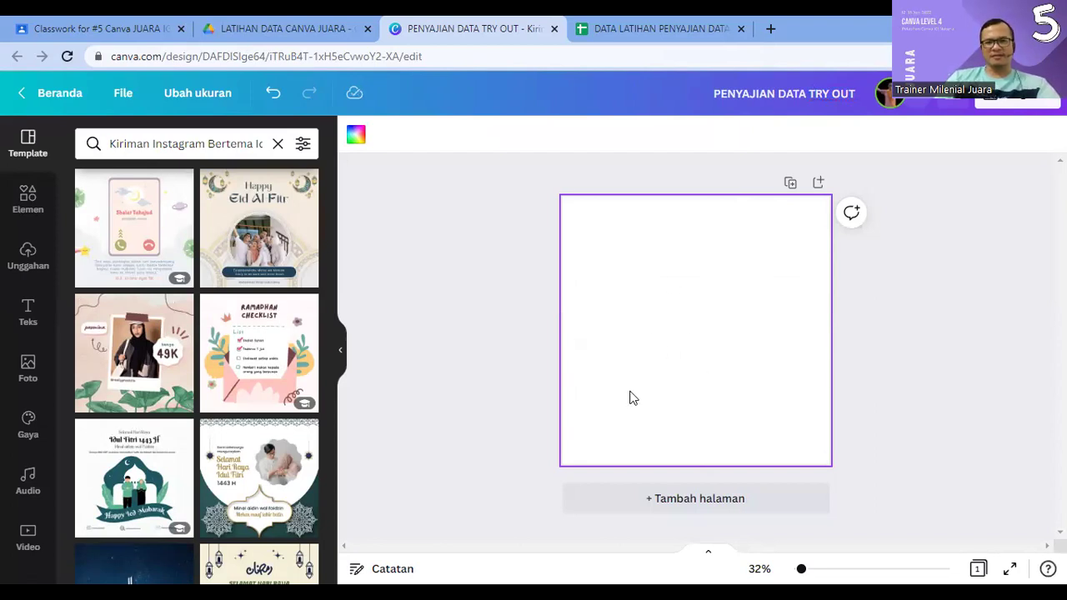
# Step: Browse the Instagram post templates and apply the LOWONGAN PEKERJAAN template to the blank page
pyautogui.click(39, 148)
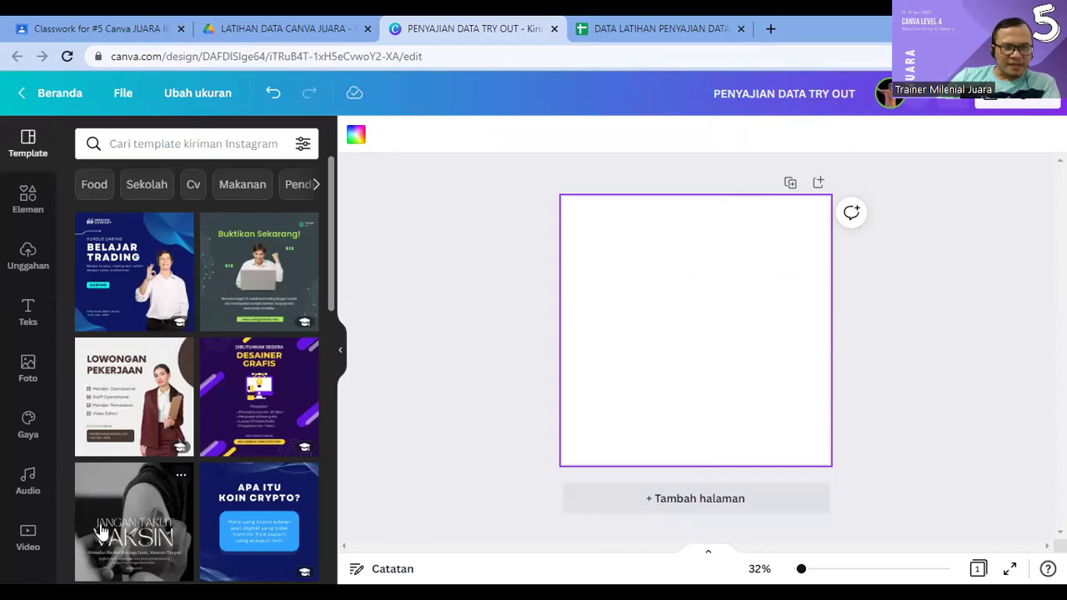
pyautogui.scroll(-2, 100, 531)
pyautogui.scroll(2, 130, 465)
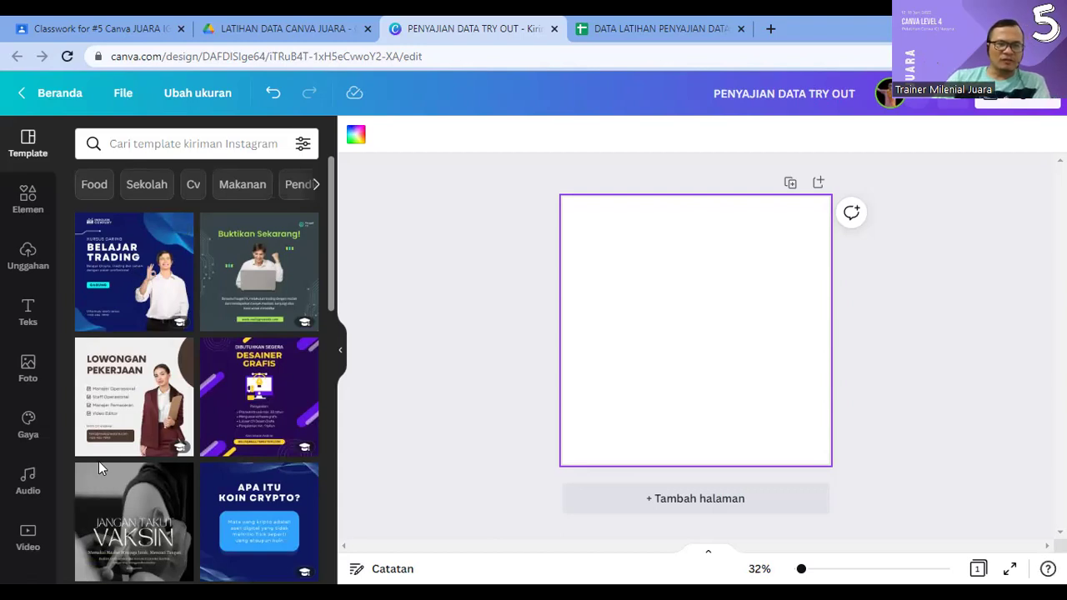
pyautogui.click(147, 375)
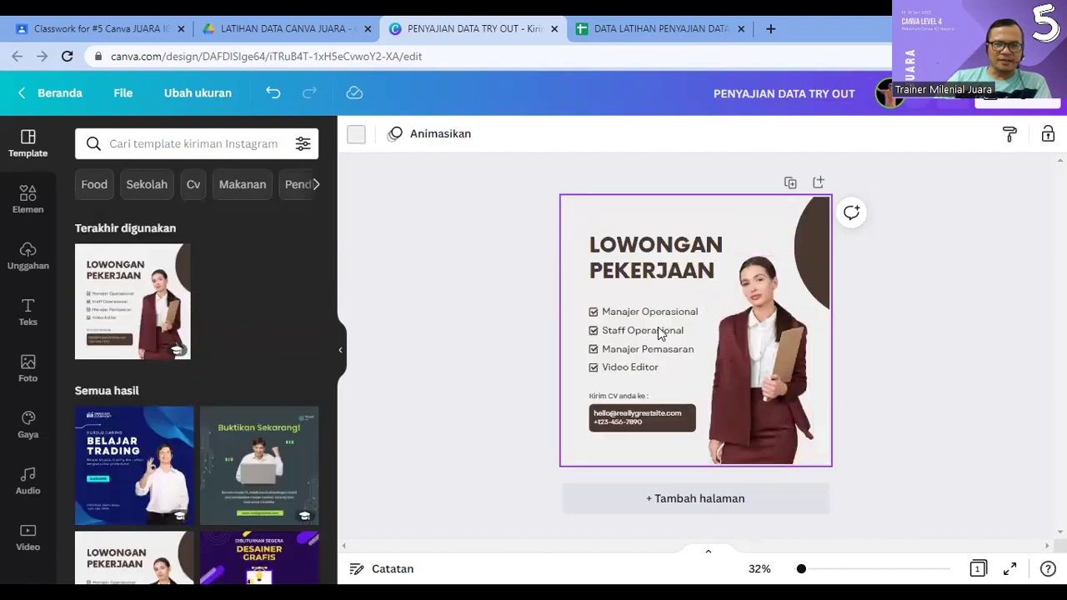
# Step: Delete the woman's photo from the template and open the LOWONGAN PEKERJAAN heading for editing
pyautogui.click(655, 259)
pyautogui.click(759, 358)
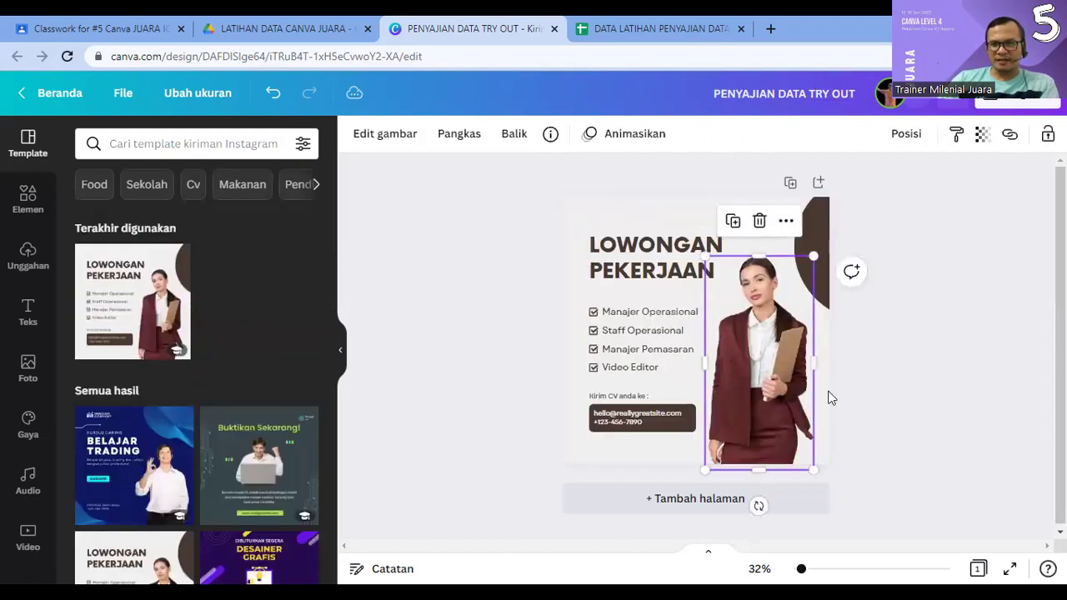
pyautogui.click(842, 524)
pyautogui.click(752, 407)
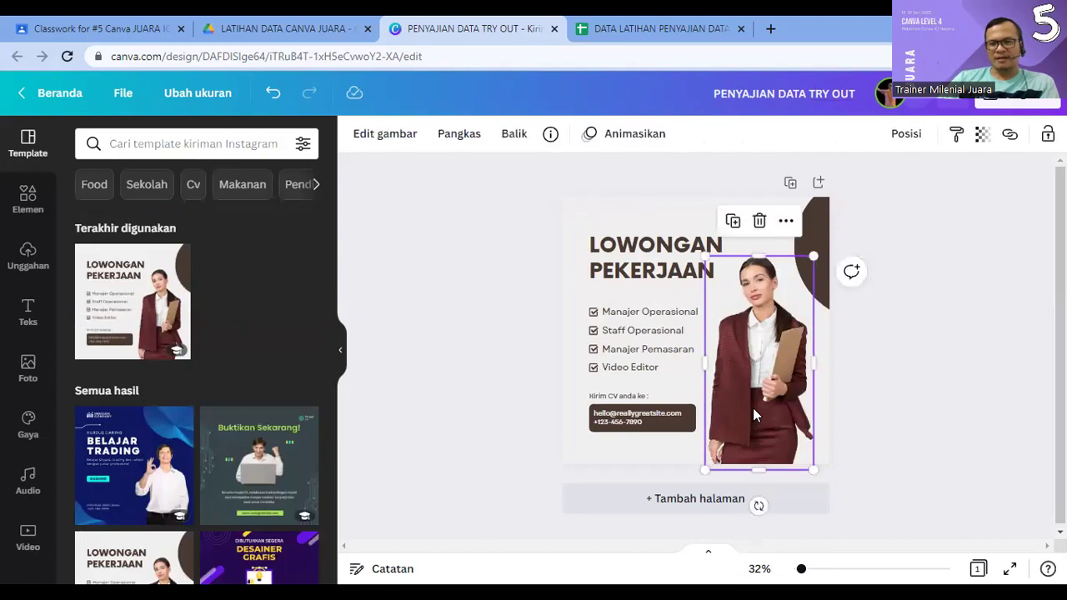
pyautogui.press('Delete')
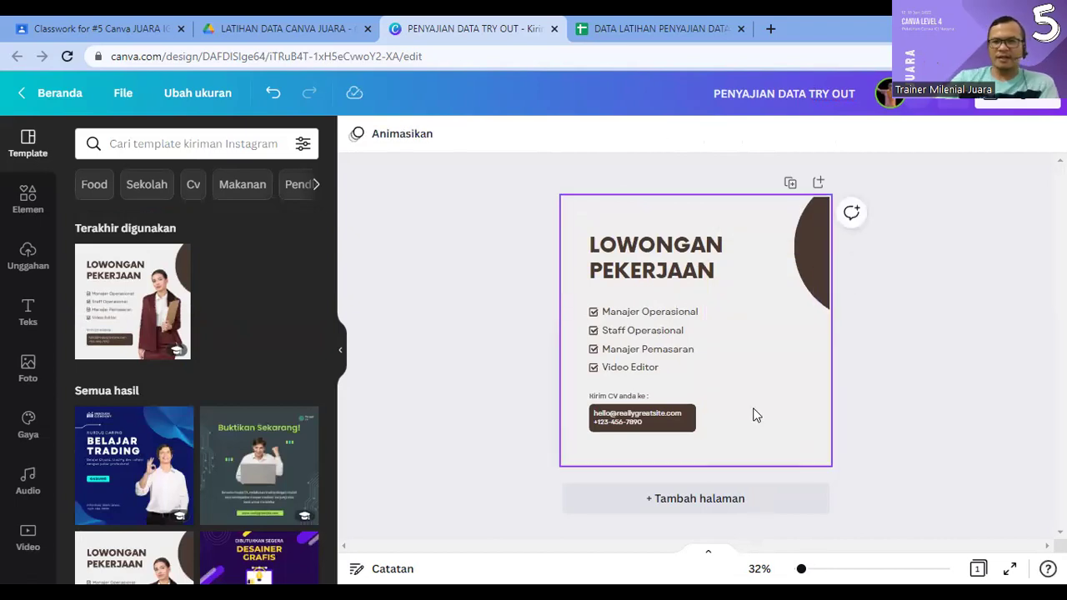
pyautogui.doubleClick(631, 266)
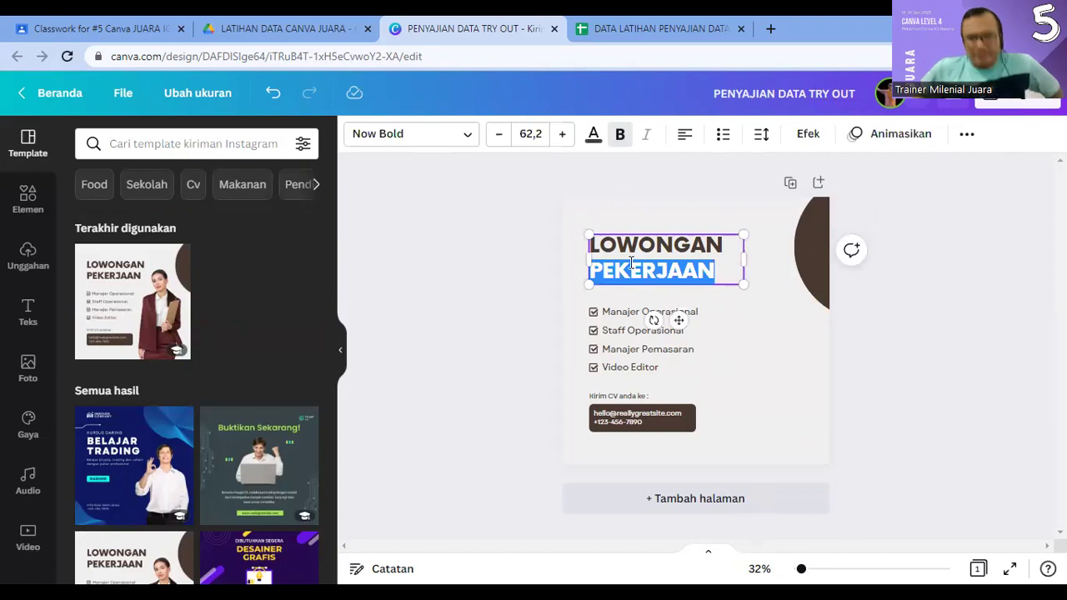
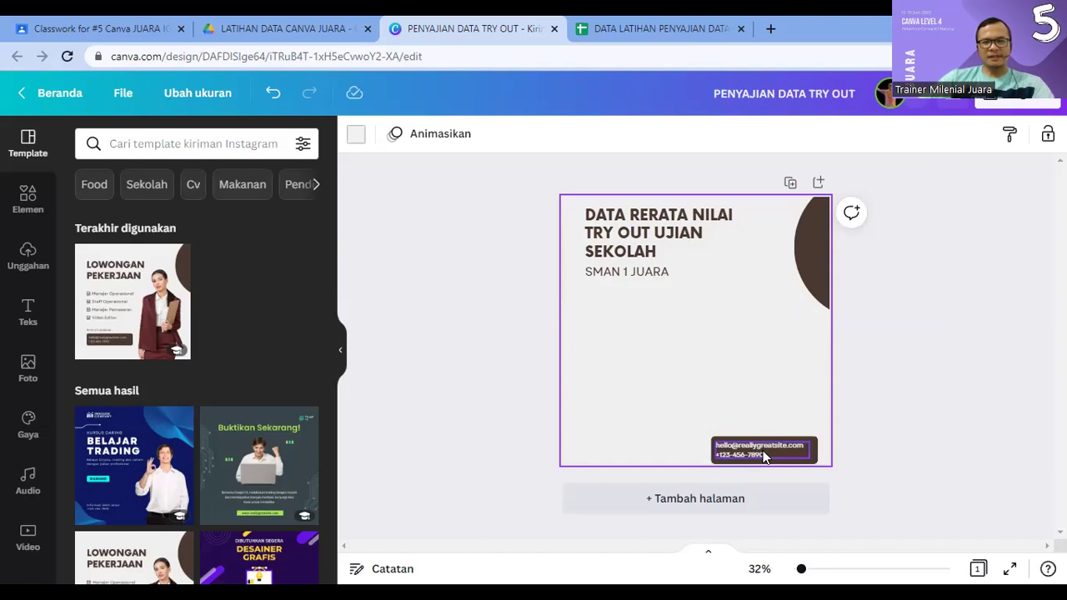
# Step: Replace the contact text in the dark box with REFRESENTASI DATA BENTUK VISUAL
pyautogui.click(813, 569)
pyautogui.scroll(-5, 819, 472)
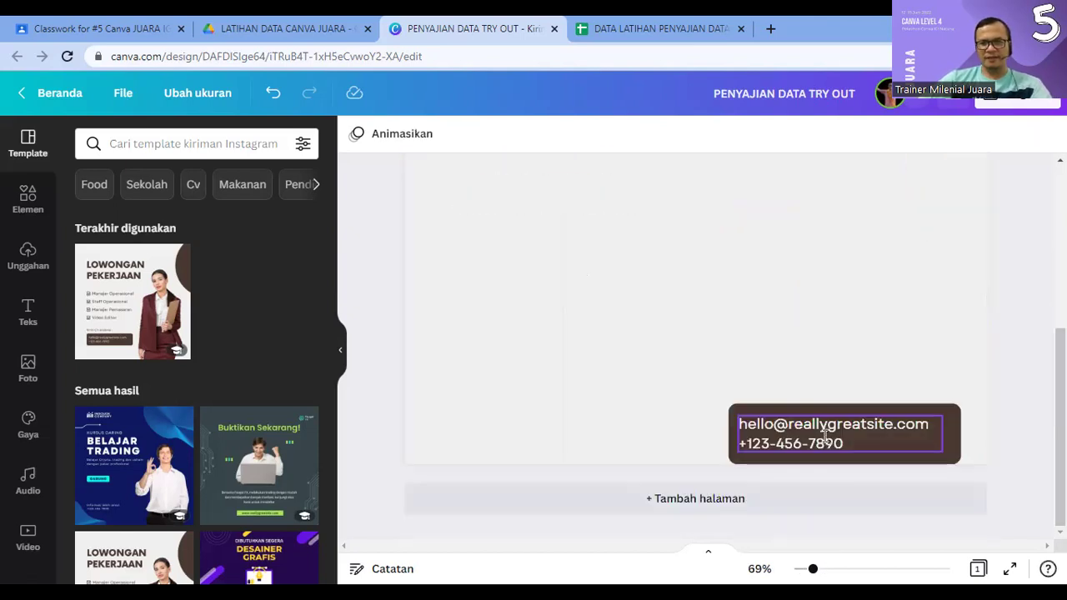
pyautogui.tripleClick(825, 435)
pyautogui.write('REFRESENTASI DATA BENTUK VISUAL')
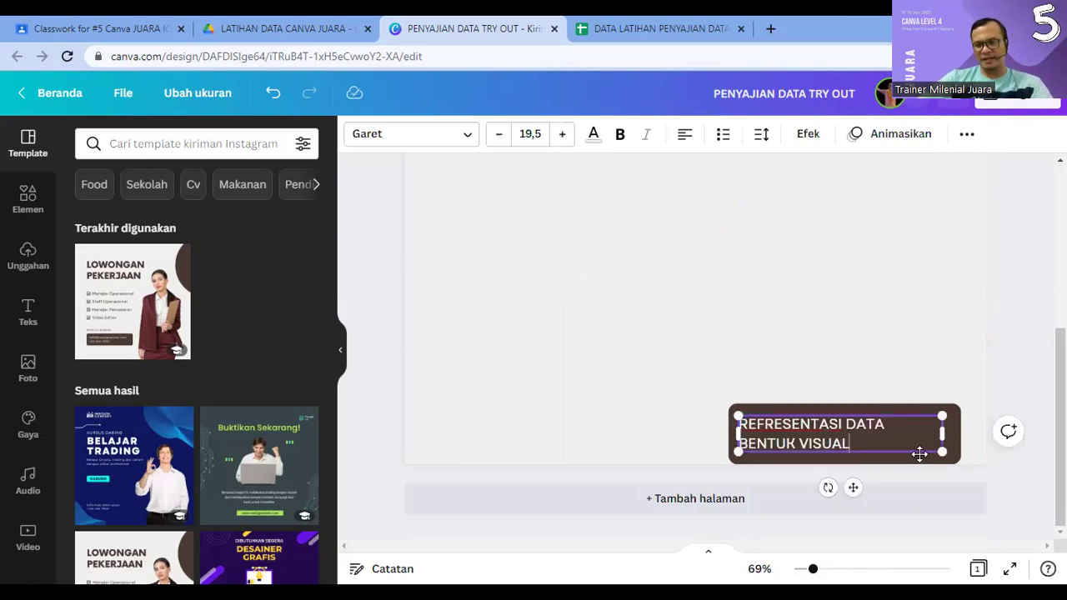
# Step: Widen the dark box and its text frame so that REFRESENTASI DATA BENTUK VISUAL fits on one line
pyautogui.moveTo(951, 432); pyautogui.dragTo(1000, 427)
pyautogui.click(1005, 428)
pyautogui.click(797, 360)
pyautogui.click(797, 359)
pyautogui.click(775, 435)
pyautogui.moveTo(730, 433); pyautogui.dragTo(663, 435)
pyautogui.moveTo(815, 444); pyautogui.dragTo(723, 423)
pyautogui.moveTo(946, 425)
pyautogui.mouseDown()
pyautogui.moveTo(968, 418)
pyautogui.moveTo(951, 419)
pyautogui.mouseUp()
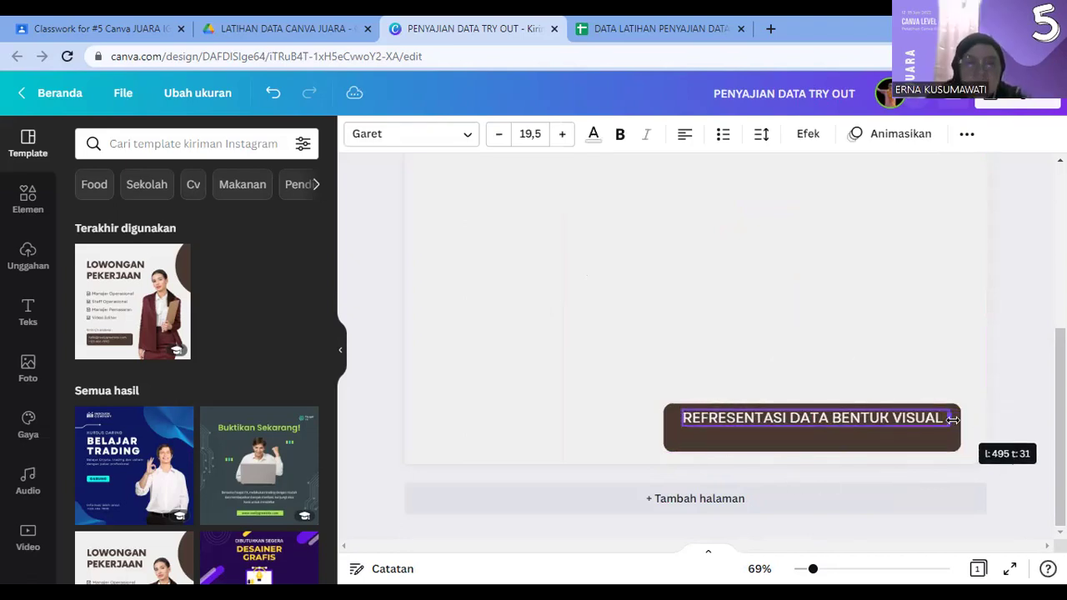
# Step: Center the REFRESENTASI DATA BENTUK VISUAL text inside its dark box
pyautogui.click(894, 432)
pyautogui.moveTo(818, 431); pyautogui.dragTo(844, 430)
pyautogui.click(745, 340)
pyautogui.click(745, 430)
pyautogui.moveTo(745, 430); pyautogui.dragTo(744, 427)
pyautogui.click(699, 365)
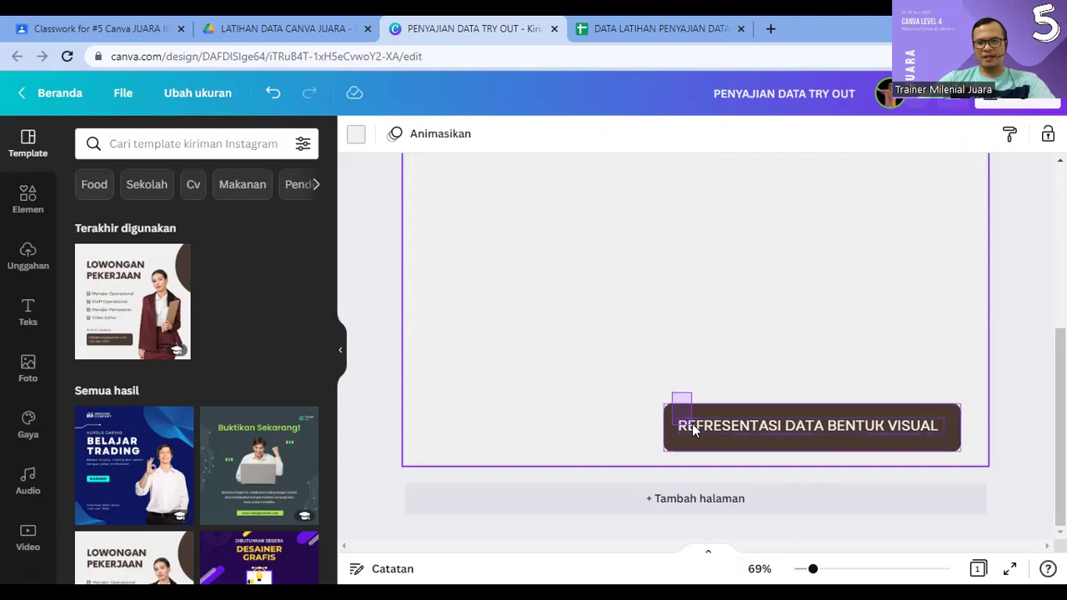
# Step: Group the dark box with its text and shift the group slightly inward from the page's right edge
pyautogui.click(691, 424)
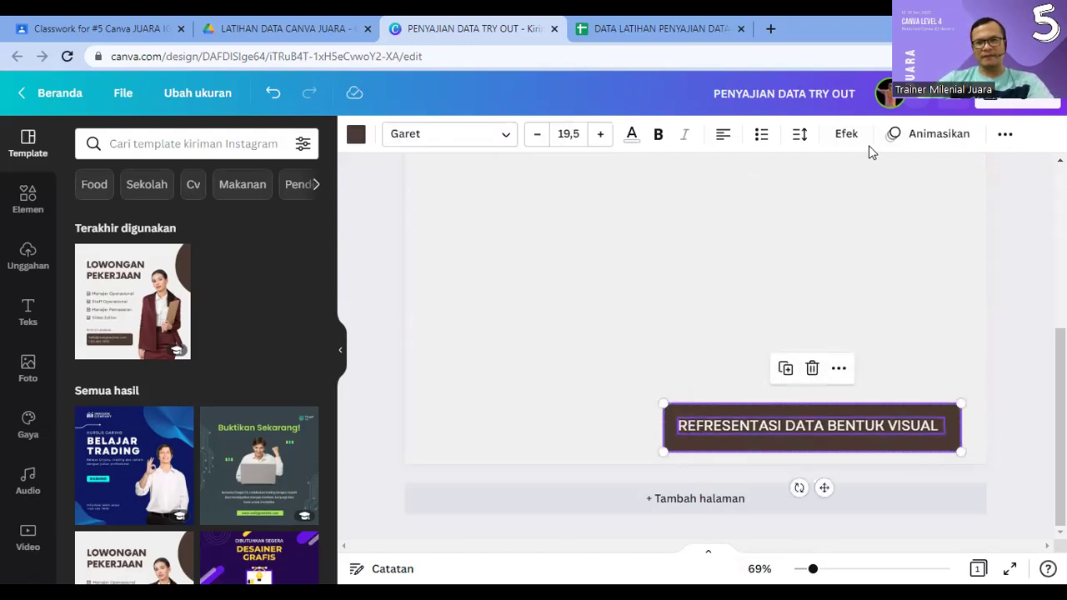
pyautogui.click(1005, 135)
pyautogui.click(820, 176)
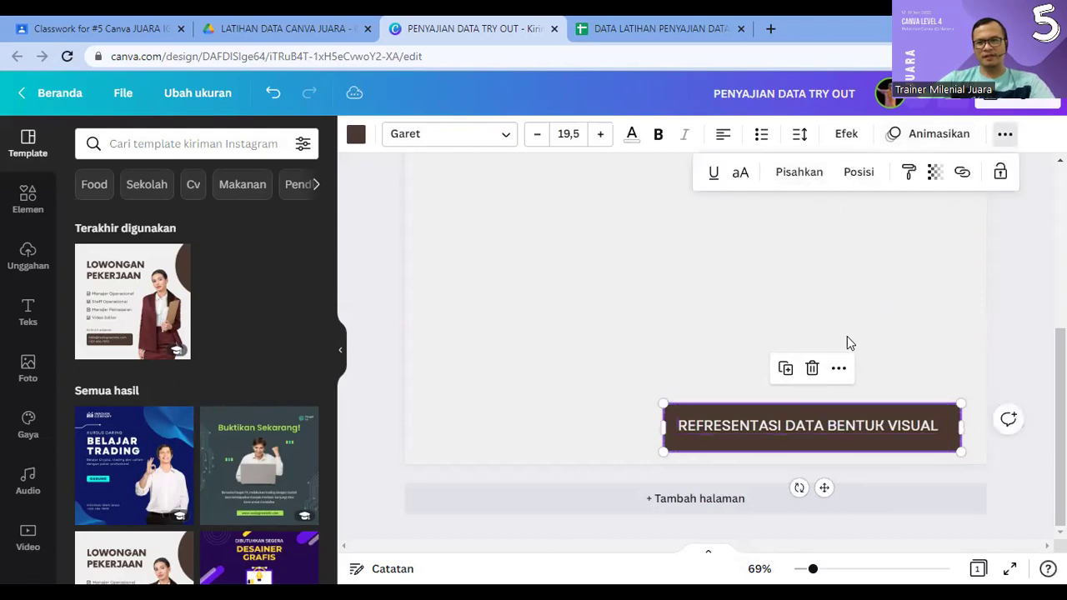
pyautogui.click(840, 341)
pyautogui.moveTo(879, 413); pyautogui.dragTo(849, 415)
pyautogui.click(836, 331)
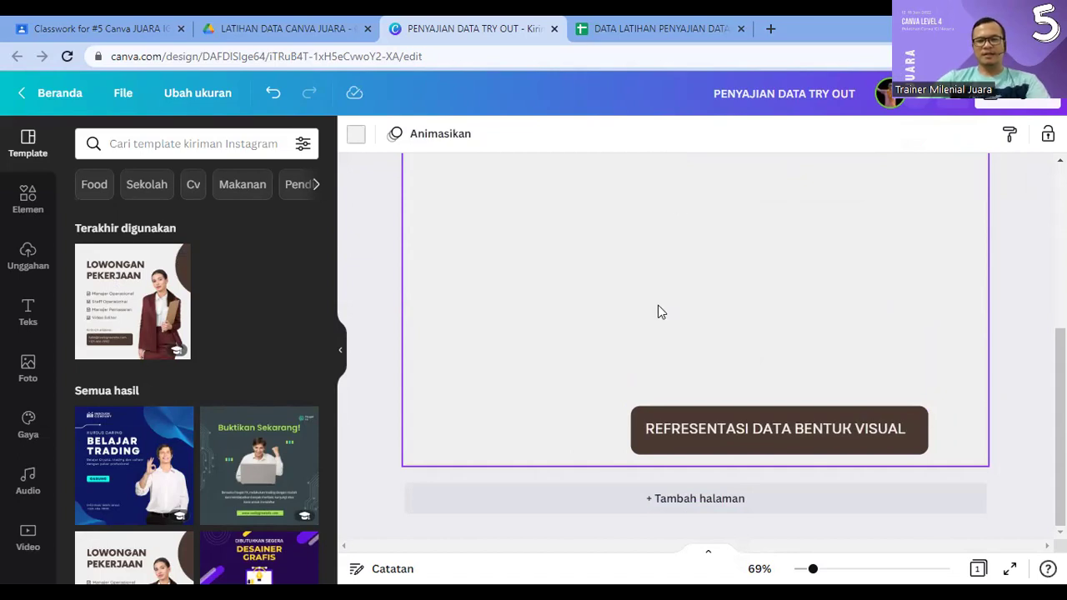
# Step: Search the elements for PANAH, add the triple chevron arrow graphic, and place it above the dark label
pyautogui.click(17, 202)
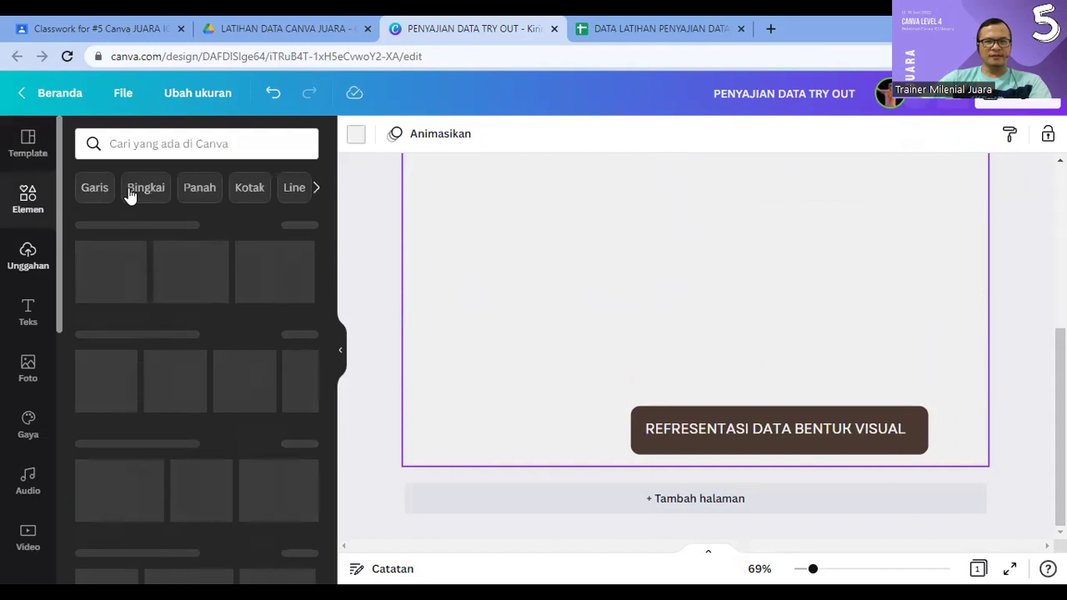
pyautogui.click(175, 143)
pyautogui.write('PANAH')
pyautogui.press('Return')
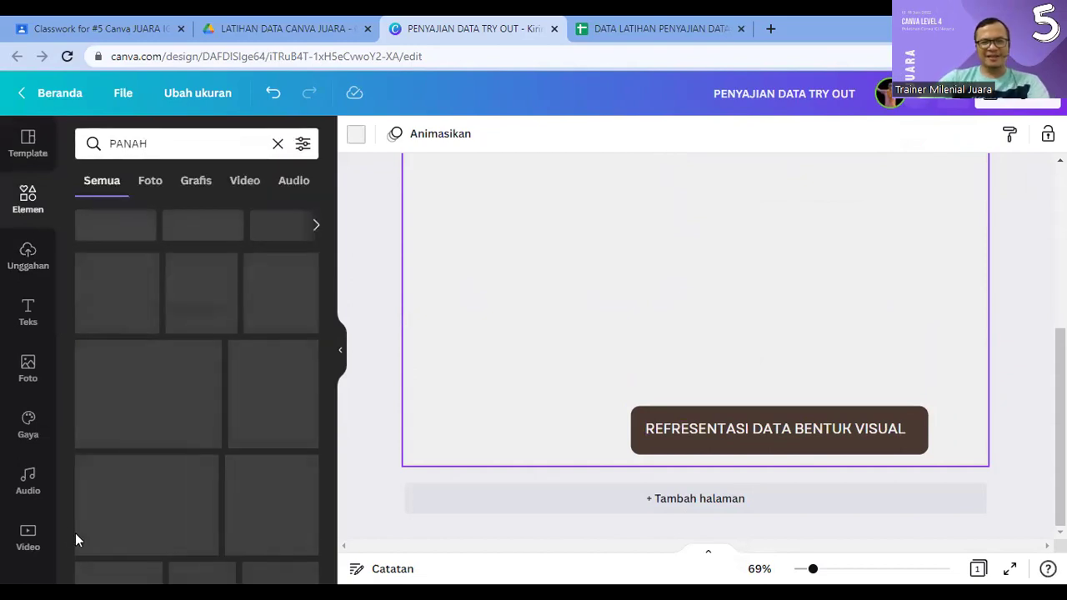
pyautogui.click(190, 459)
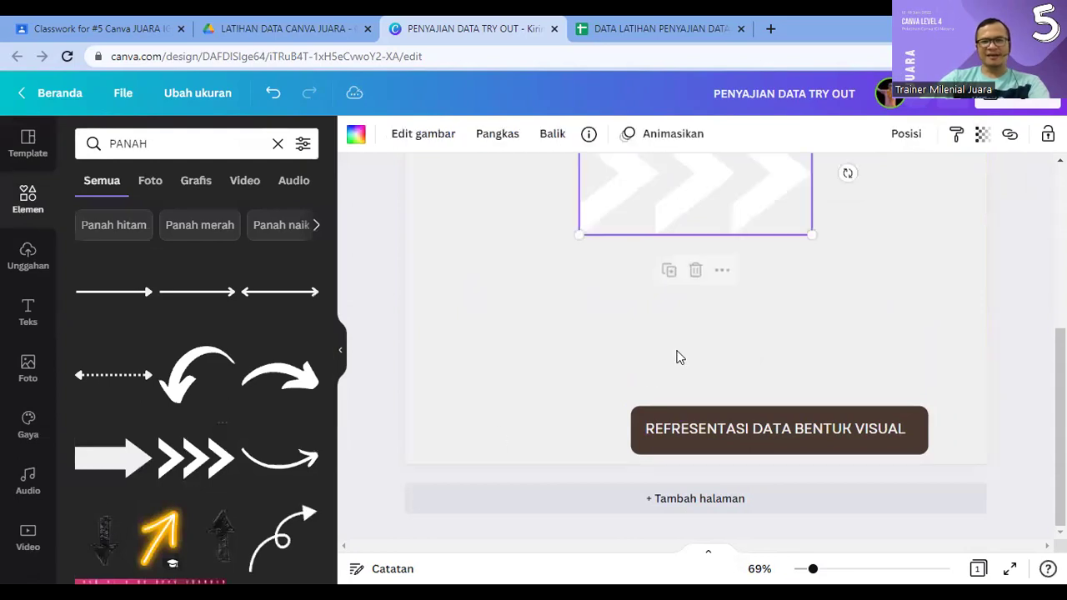
pyautogui.moveTo(724, 197); pyautogui.dragTo(737, 358)
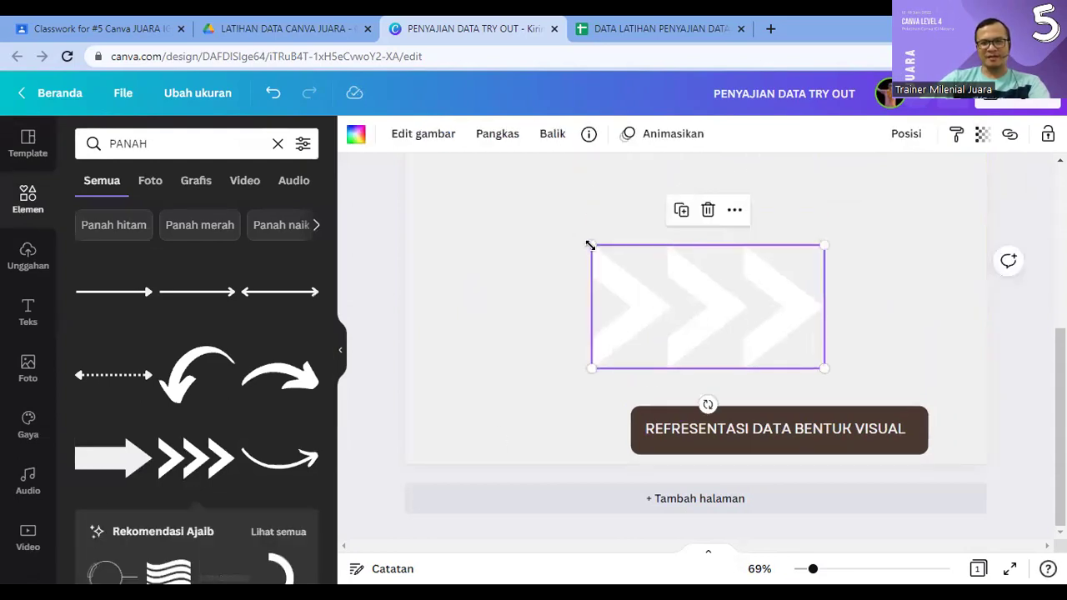
# Step: Recolor the triple chevron dark brown, shrink it, and place it just after the REFRESENTASI DATA BENTUK VISUAL label
pyautogui.click(356, 134)
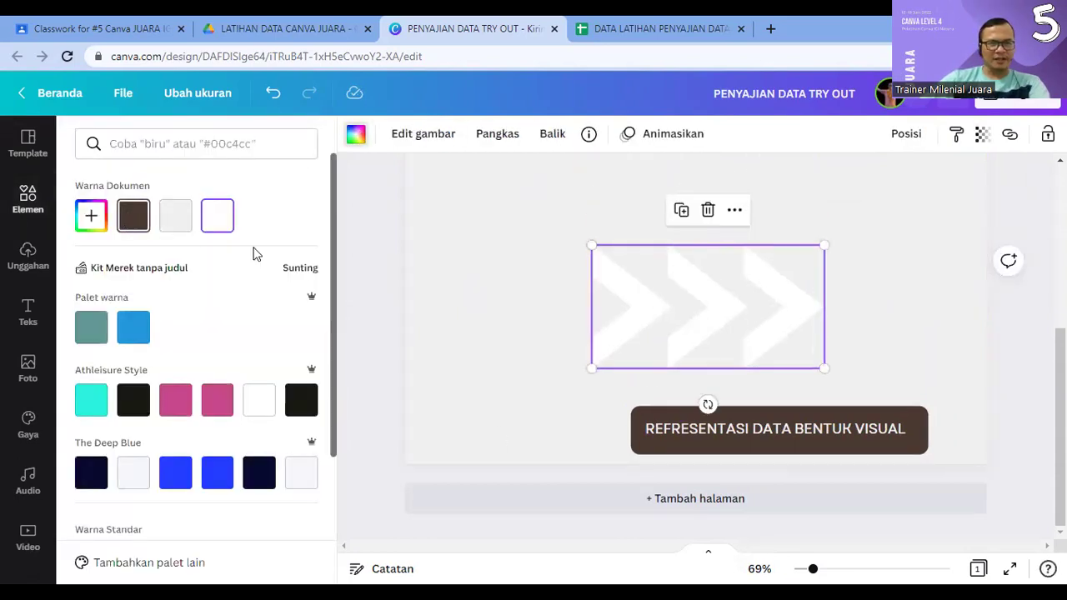
pyautogui.click(135, 215)
pyautogui.moveTo(592, 245); pyautogui.dragTo(908, 431)
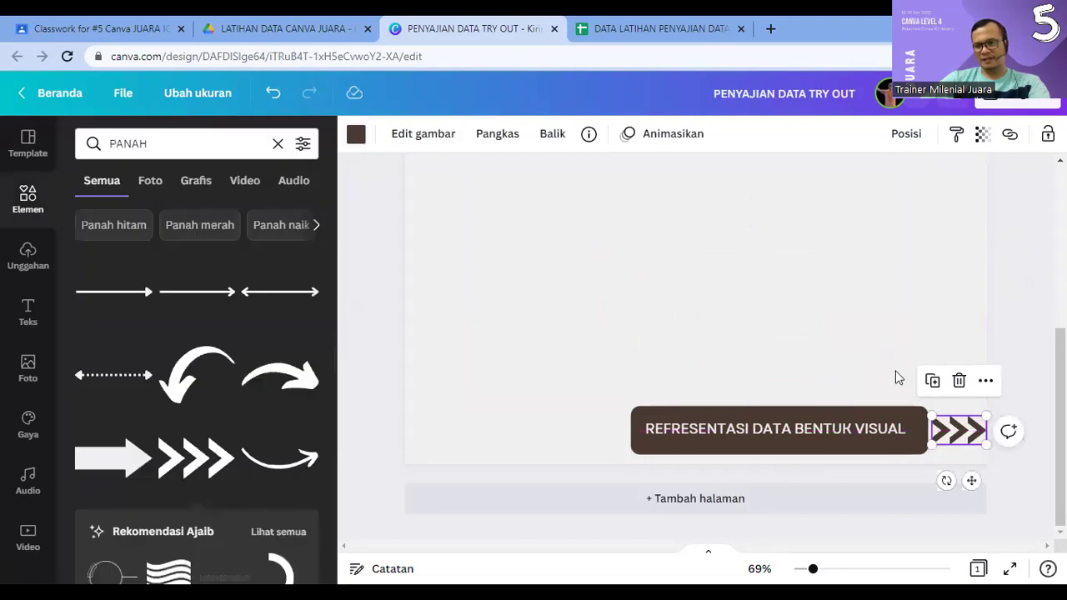
# Step: Shift the dark label group slightly away from the page edge and nudge the chevrons inward, leaving a small gap beside the label
pyautogui.click(820, 402)
pyautogui.moveTo(812, 417); pyautogui.dragTo(805, 417)
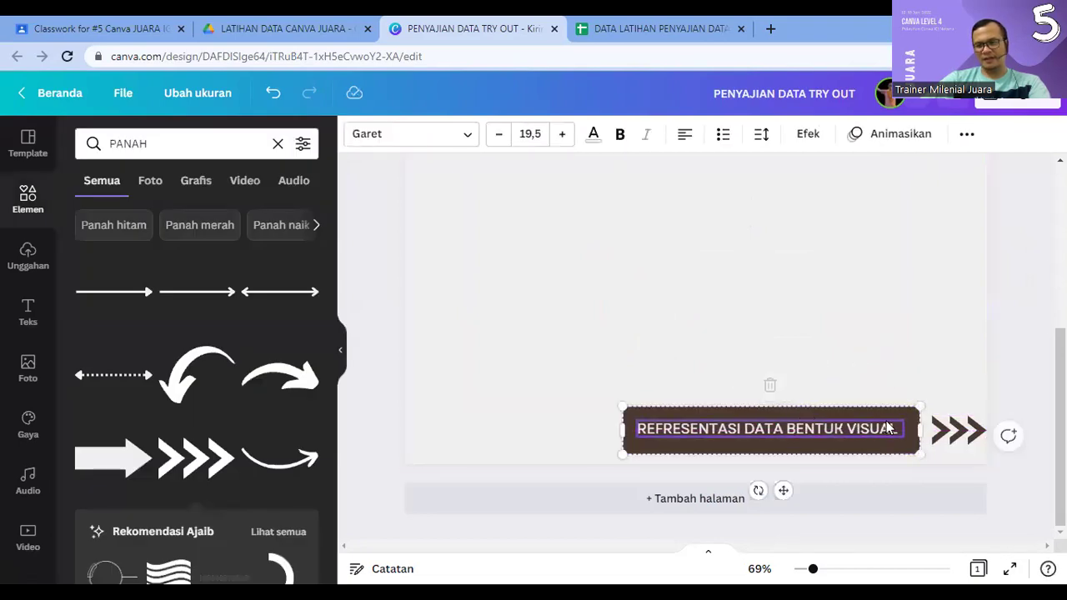
pyautogui.click(958, 433)
pyautogui.press('Left')
pyautogui.press('Left')
pyautogui.press('Left')
pyautogui.press('Left')
pyautogui.press('Left')
pyautogui.press('Left')
pyautogui.press('Left')
pyautogui.press('Left')
pyautogui.press('Left')
pyautogui.press('Left')
pyautogui.press('Left')
pyautogui.press('Left')
pyautogui.press('Left')
pyautogui.press('Left')
pyautogui.press('Left')
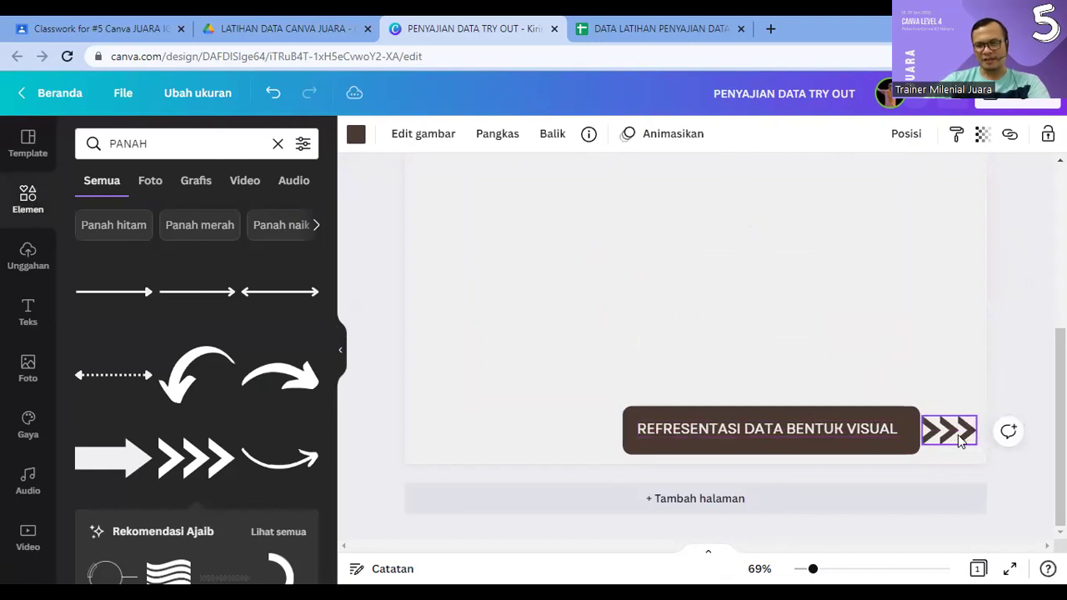
pyautogui.press('Right')
pyautogui.press('Right')
pyautogui.press('Right')
pyautogui.press('Right')
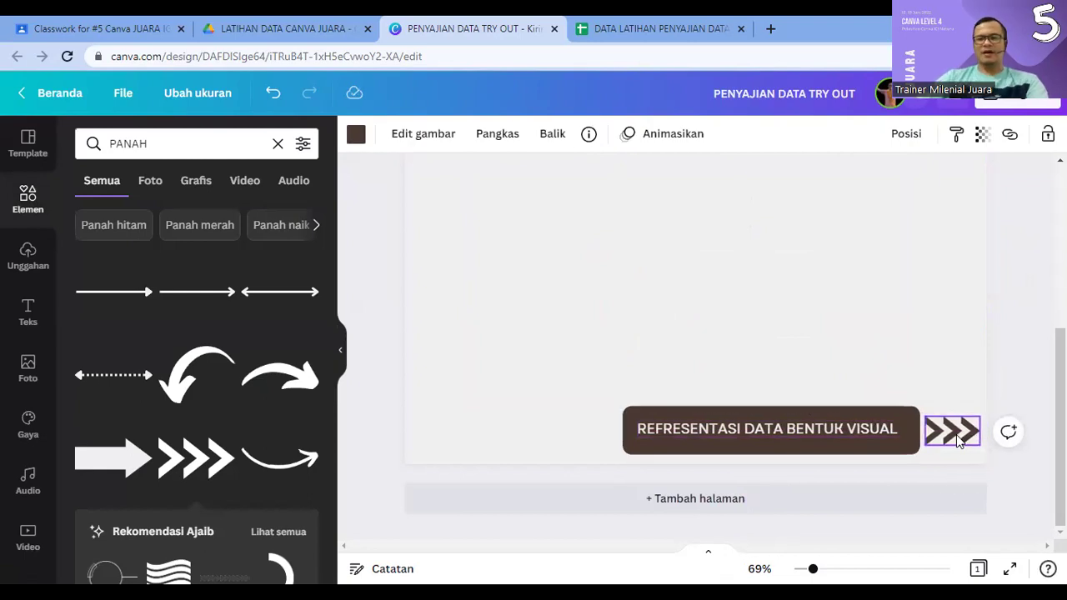
pyautogui.click(792, 321)
pyautogui.scroll(5, 784, 328)
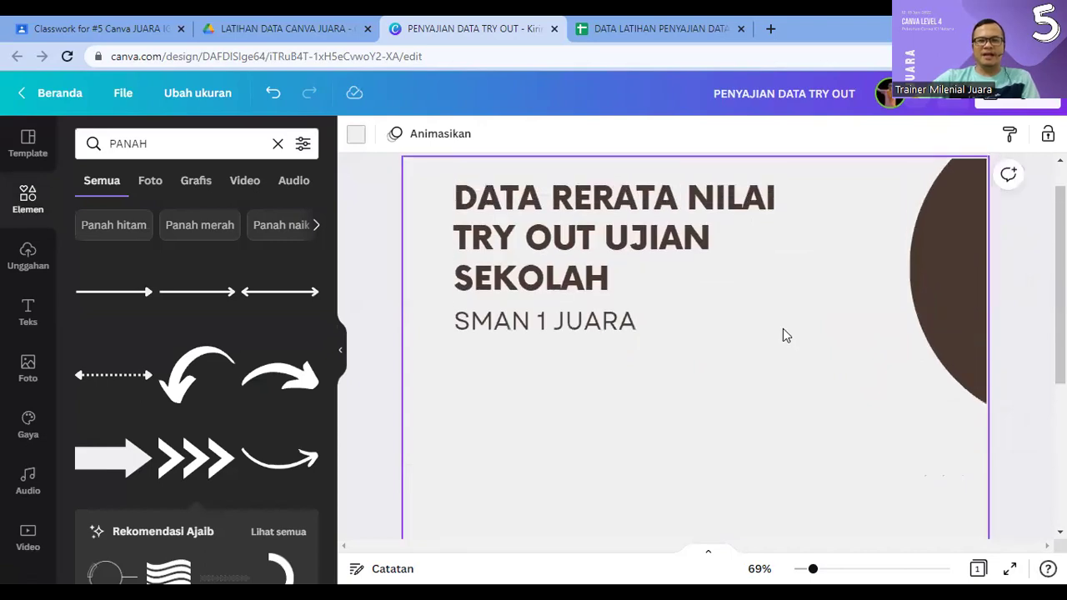
pyautogui.scroll(-2, 850, 364)
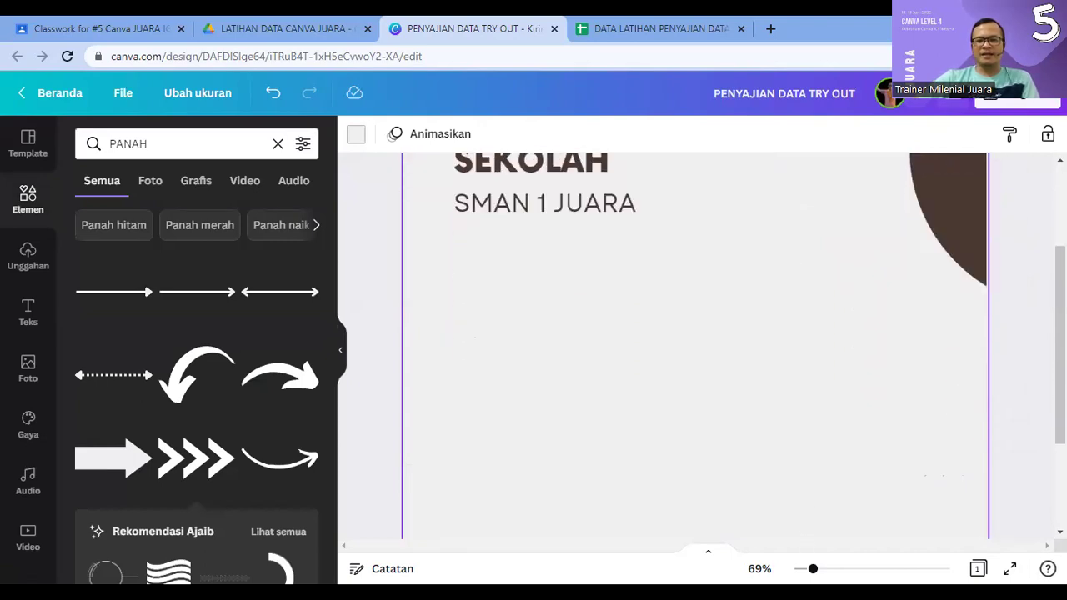
pyautogui.scroll(-3, 809, 542)
pyautogui.click(918, 409)
pyautogui.click(618, 424)
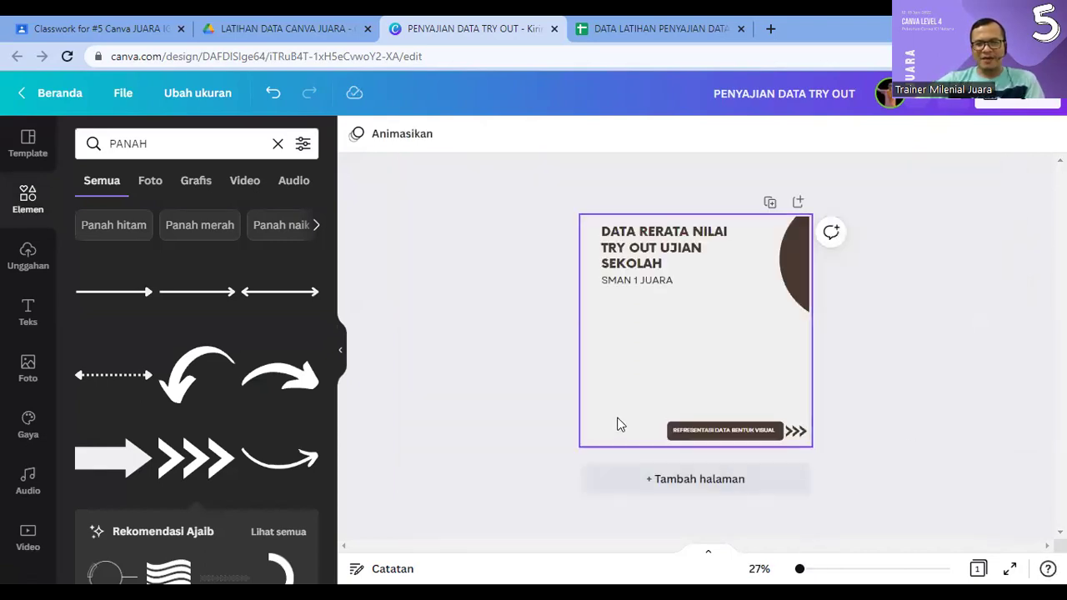
pyautogui.click(925, 417)
# Step: Search the elements for TABEL and check the layout of the score table in Google Sheets
pyautogui.click(31, 210)
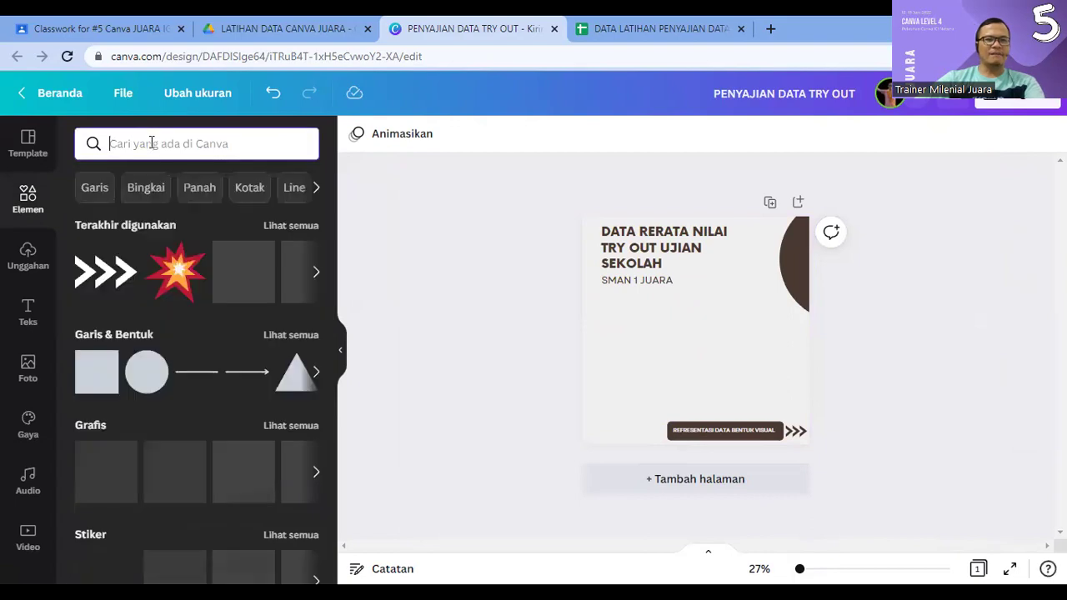
pyautogui.click(151, 142)
pyautogui.write('TABEL')
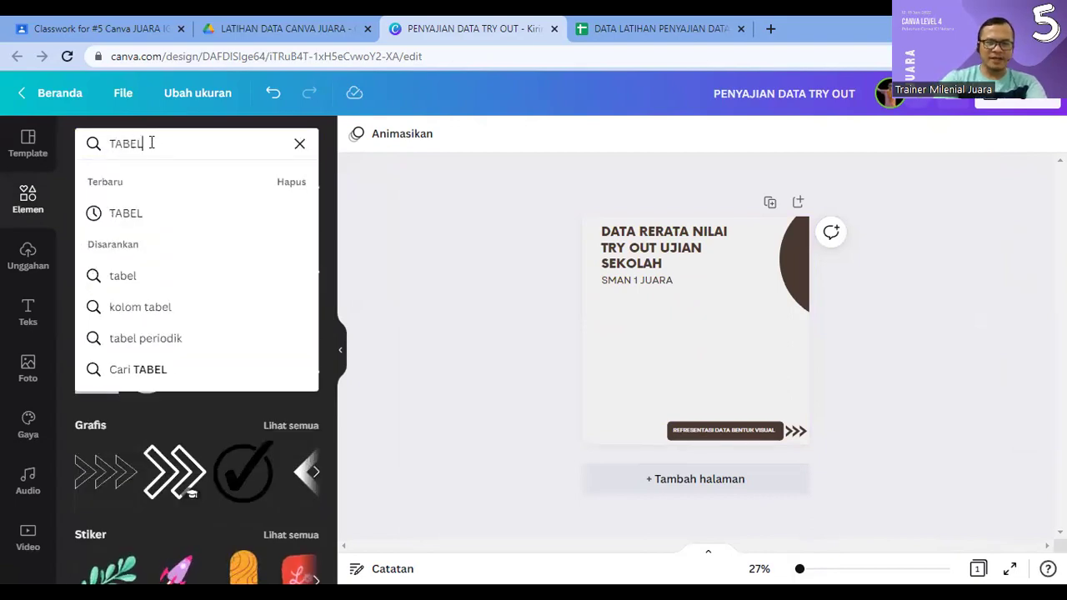
pyautogui.press('Return')
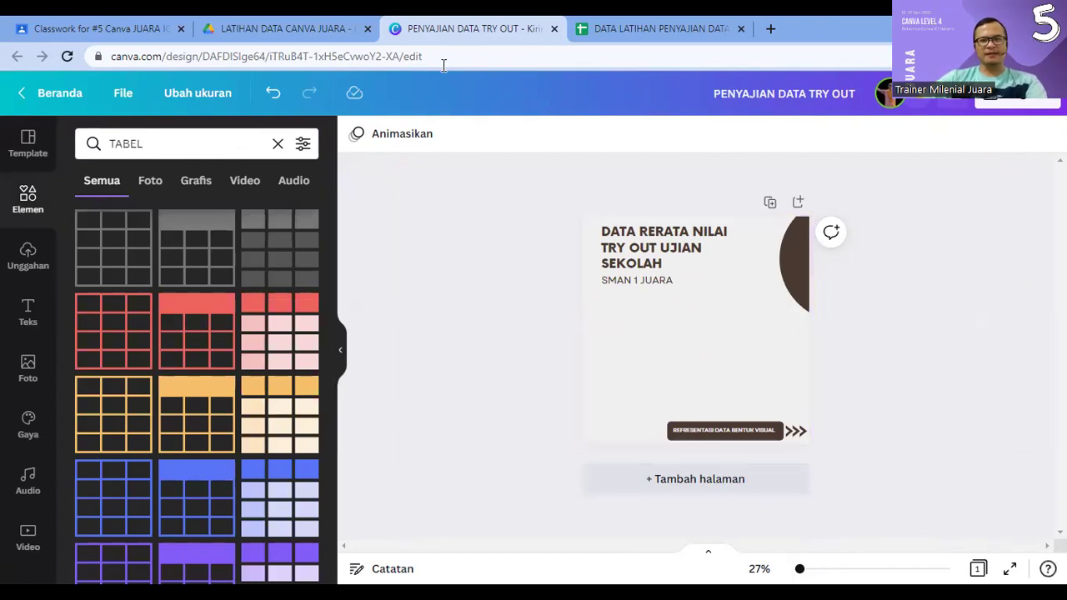
pyautogui.click(627, 30)
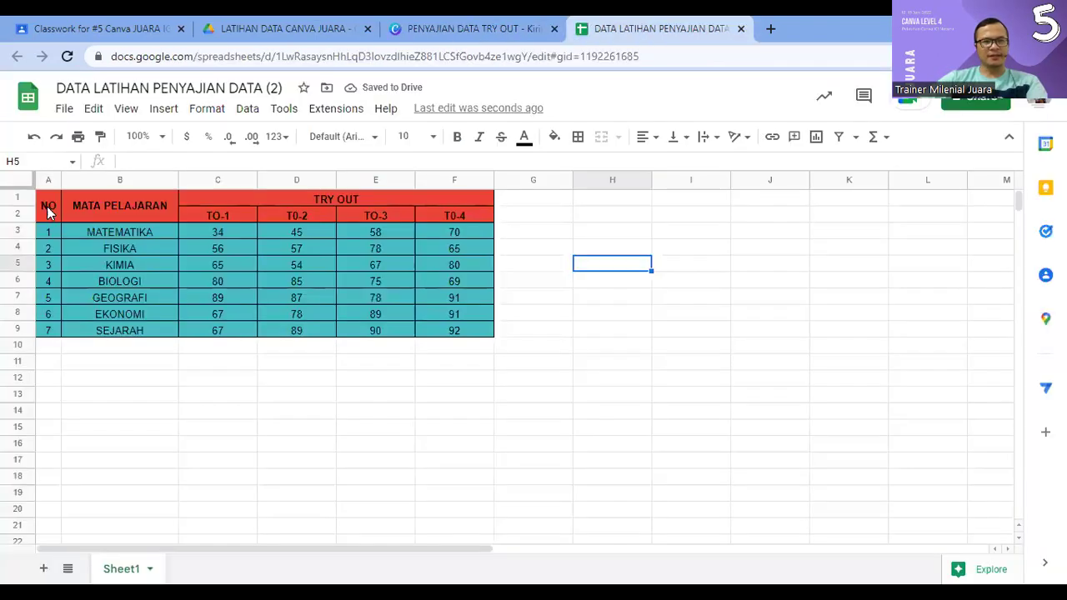
pyautogui.click(90, 208)
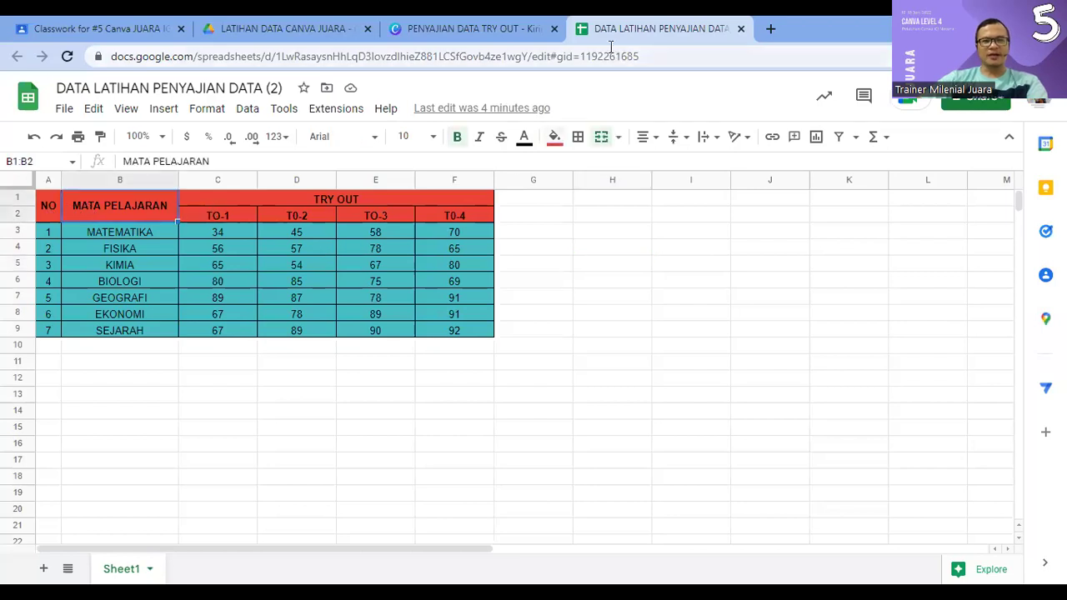
# Step: Back in Canva, add the red table with a filled header row and enlarge it below SMAN 1 JUARA
pyautogui.click(479, 28)
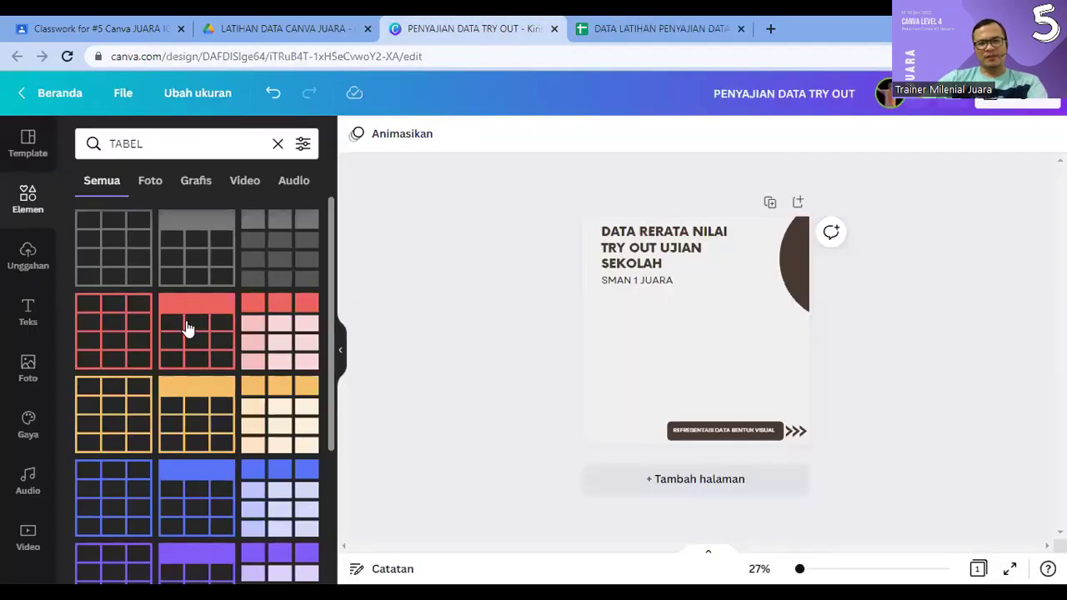
pyautogui.click(202, 333)
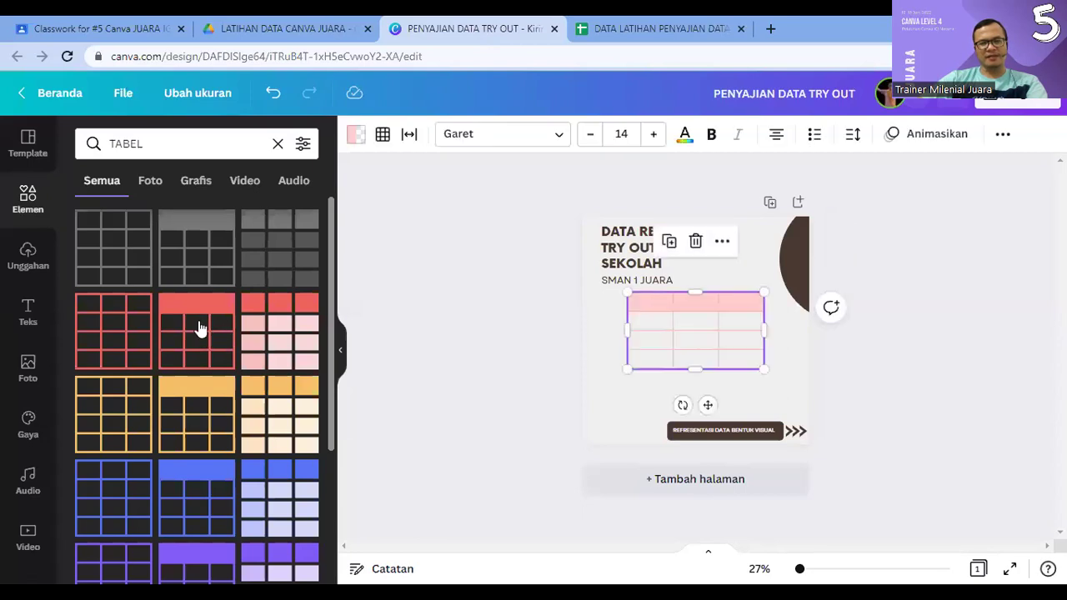
pyautogui.moveTo(764, 369); pyautogui.dragTo(778, 410)
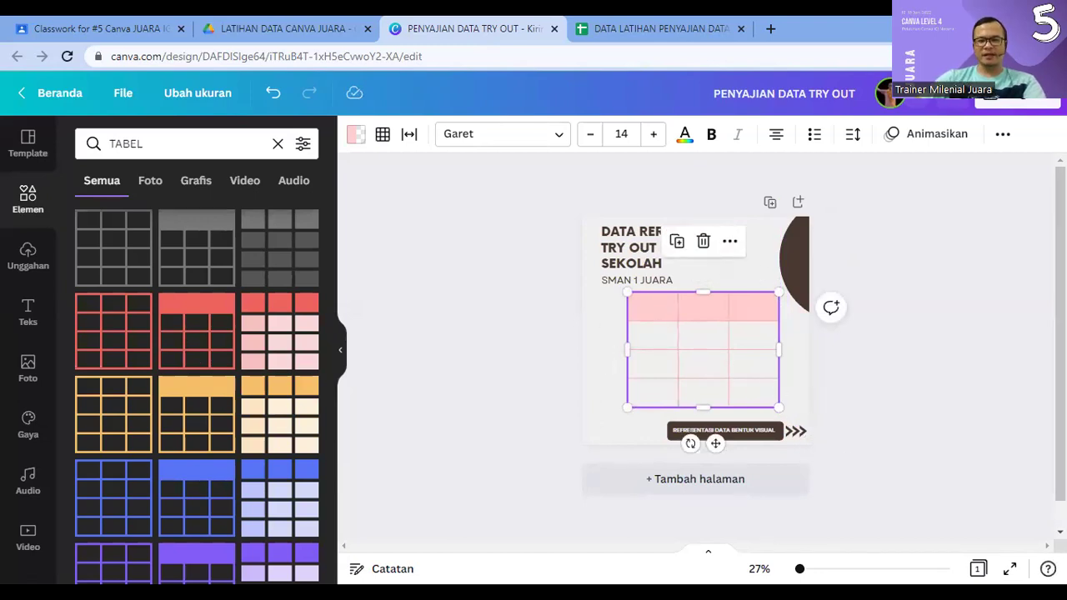
pyautogui.scroll(5, 694, 331)
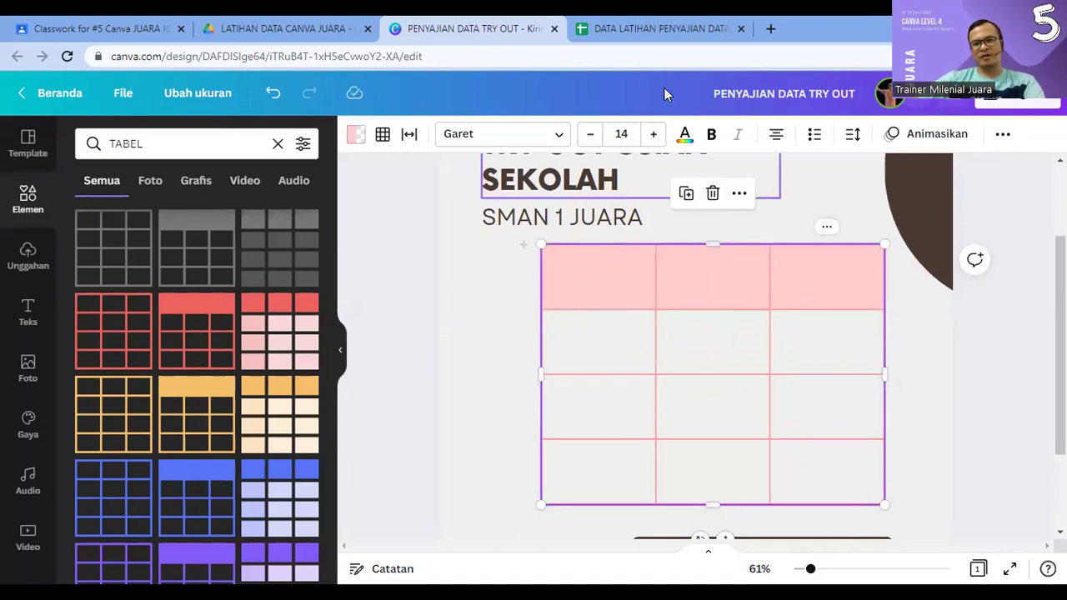
# Step: Compare the header layout of the Google Sheets score table with the header cells of the Canva table
pyautogui.click(631, 34)
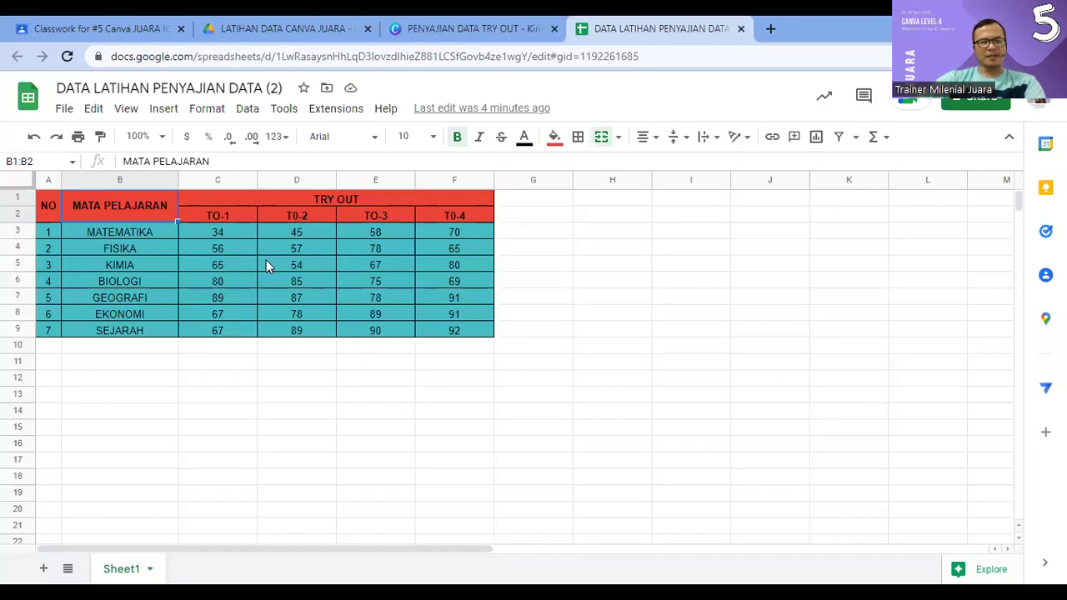
pyautogui.click(428, 30)
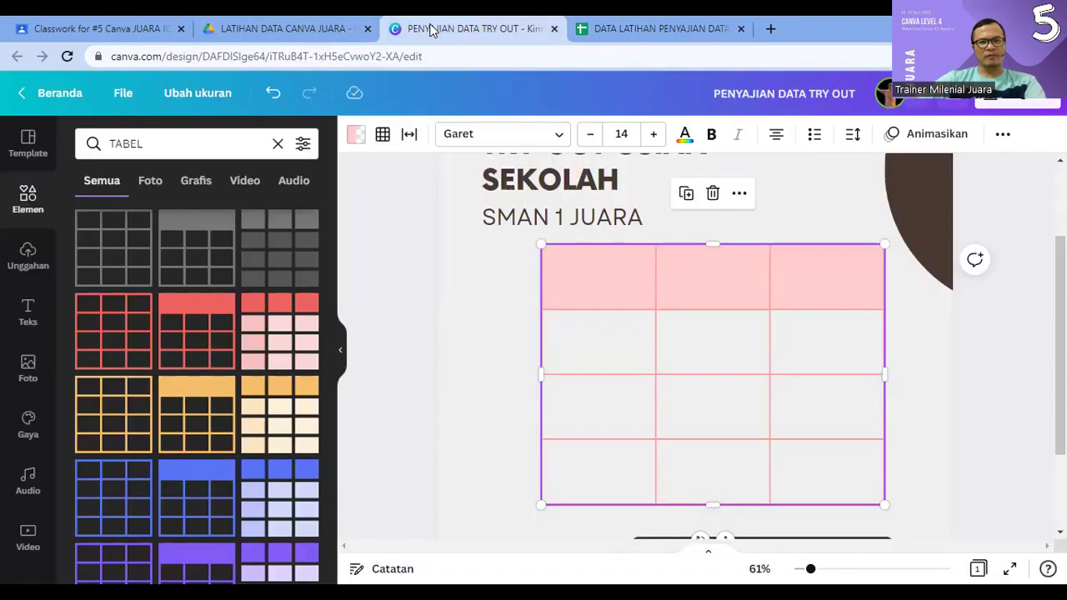
pyautogui.click(626, 28)
pyautogui.click(540, 29)
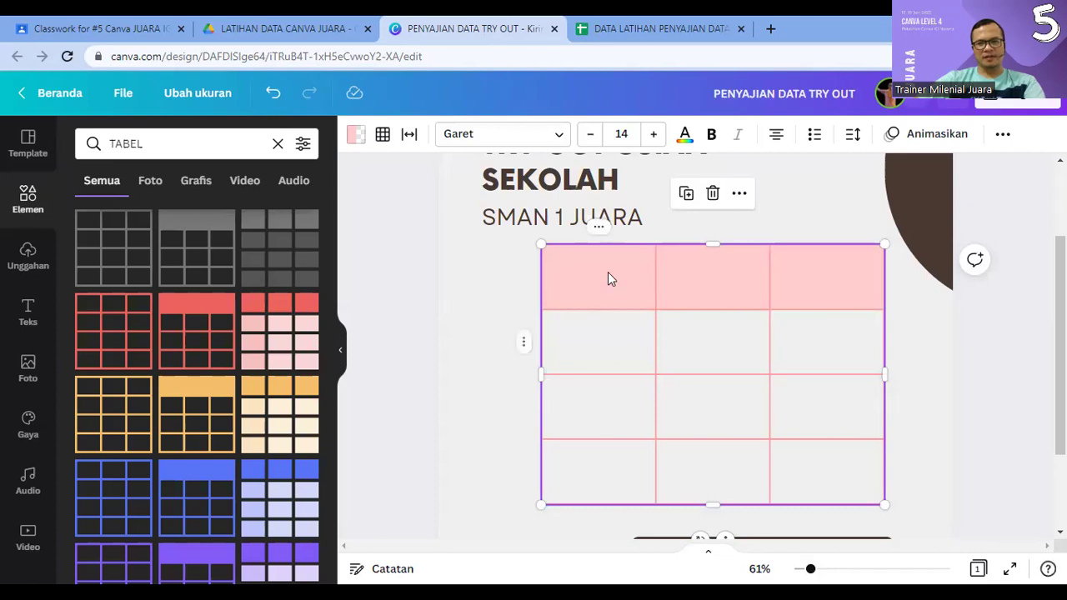
pyautogui.click(692, 283)
pyautogui.click(797, 269)
pyautogui.click(745, 269)
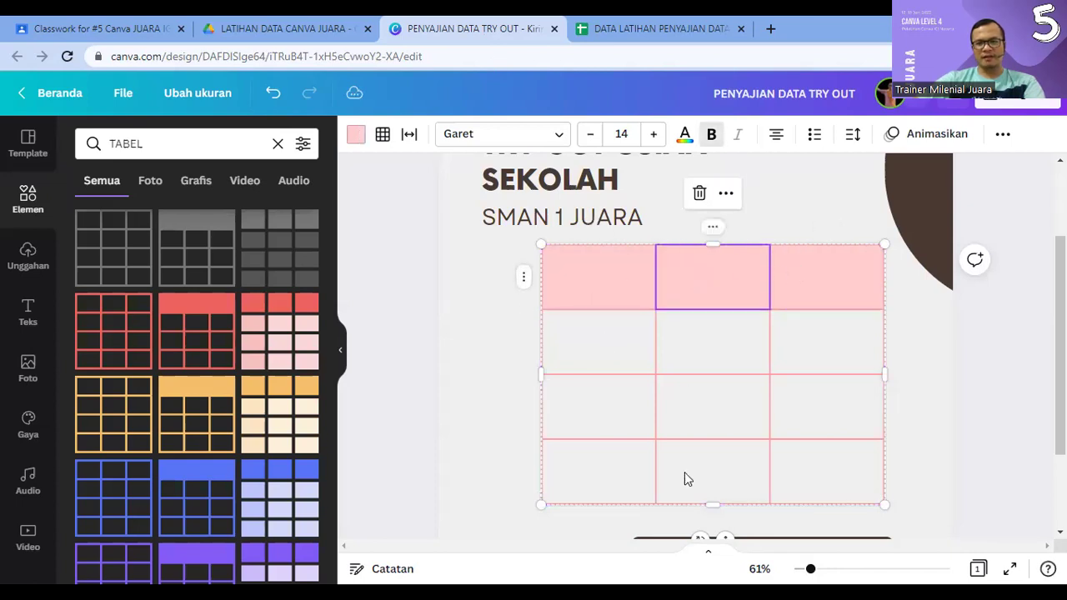
pyautogui.click(609, 290)
pyautogui.keyDown('shift'); pyautogui.click(772, 296); pyautogui.keyUp('shift')
pyautogui.keyDown('shift'); pyautogui.click(816, 315); pyautogui.keyUp('shift')
pyautogui.rightClick(705, 280)
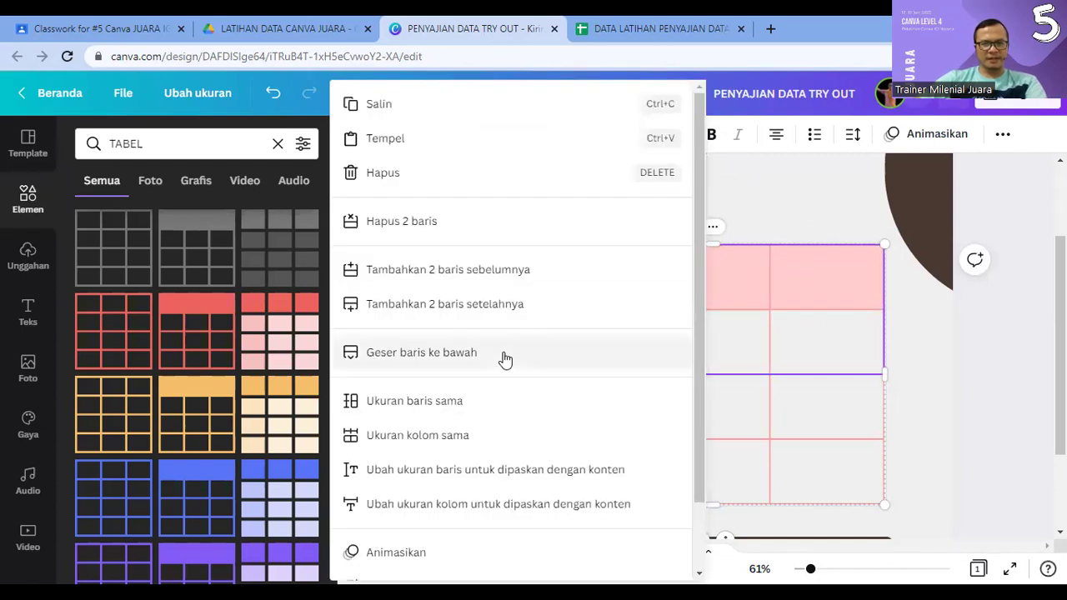
pyautogui.scroll(-1, 484, 437)
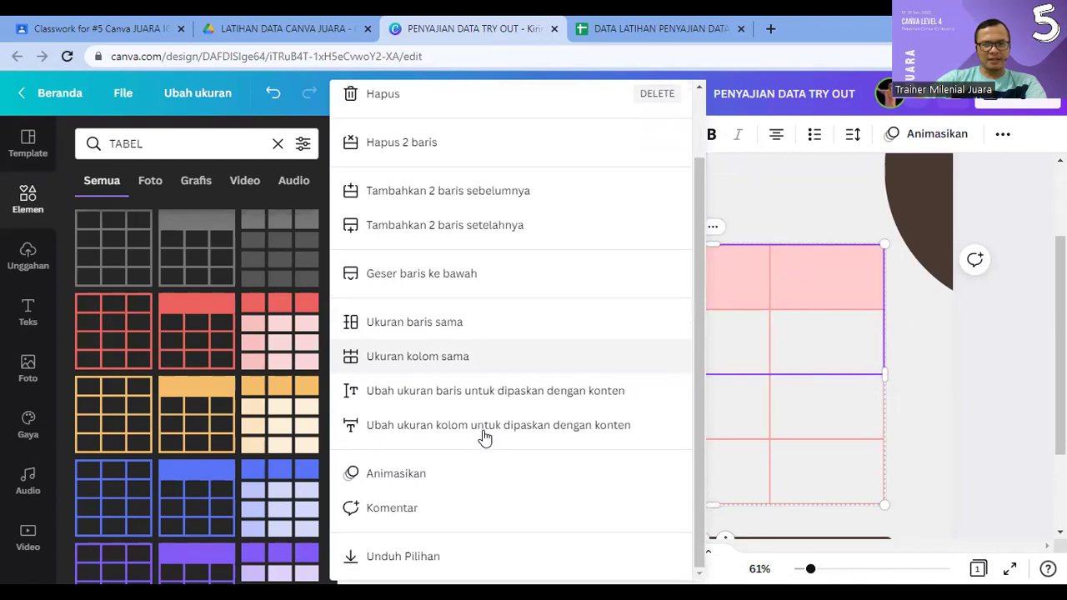
pyautogui.click(807, 279)
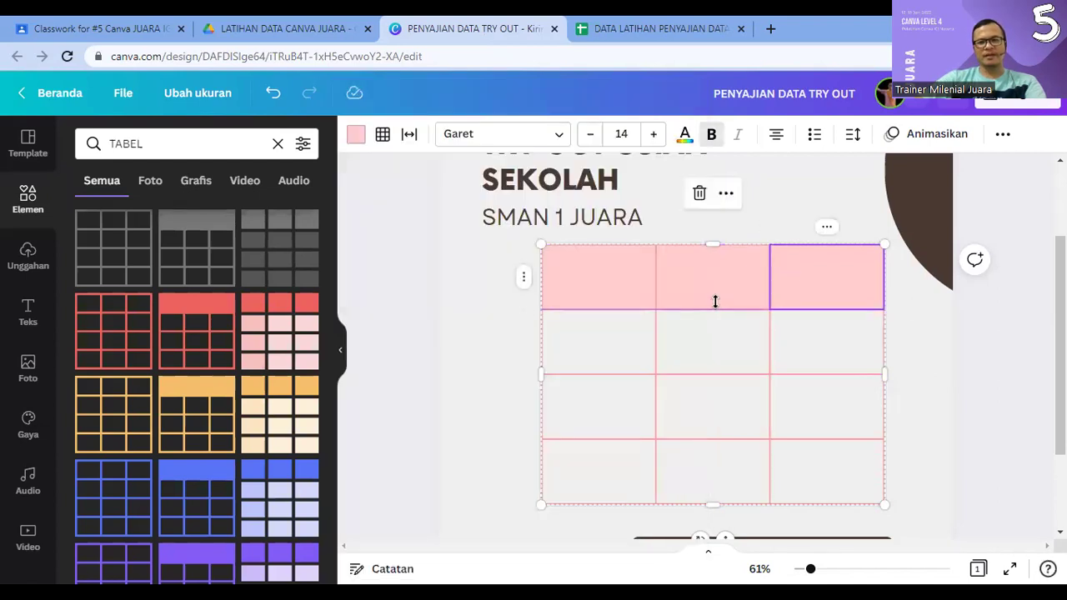
# Step: Add three columns after the table's third column so that the table has six columns
pyautogui.moveTo(820, 340); pyautogui.dragTo(827, 461)
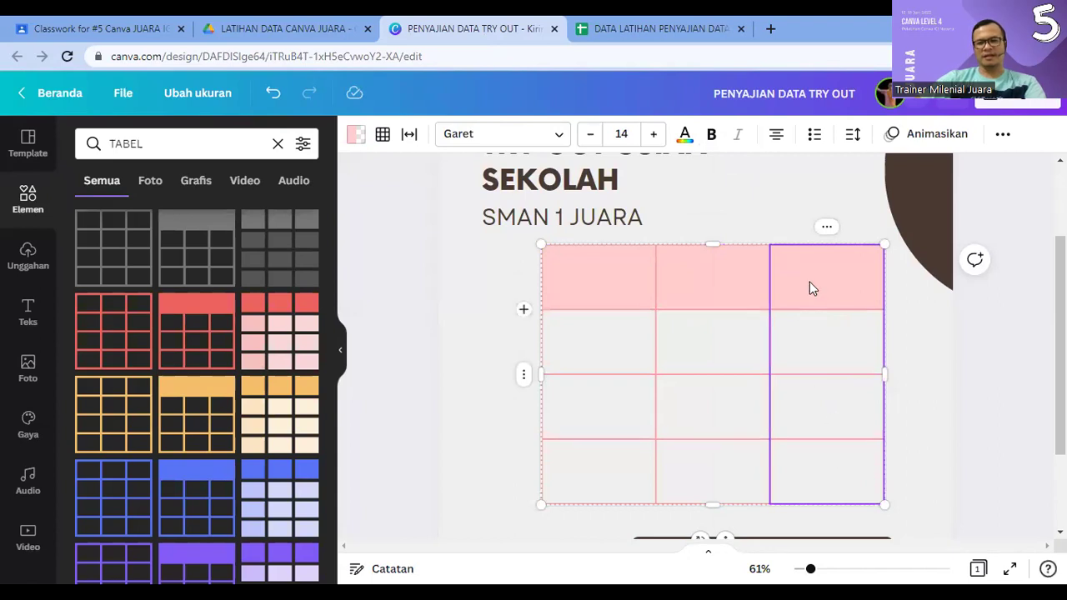
pyautogui.rightClick(810, 288)
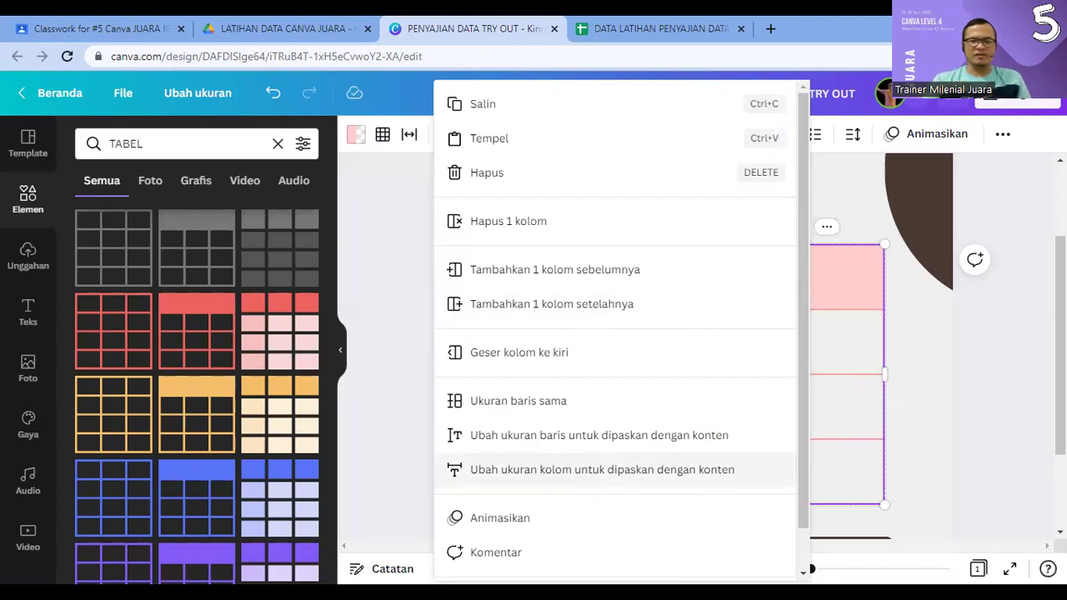
pyautogui.click(567, 300)
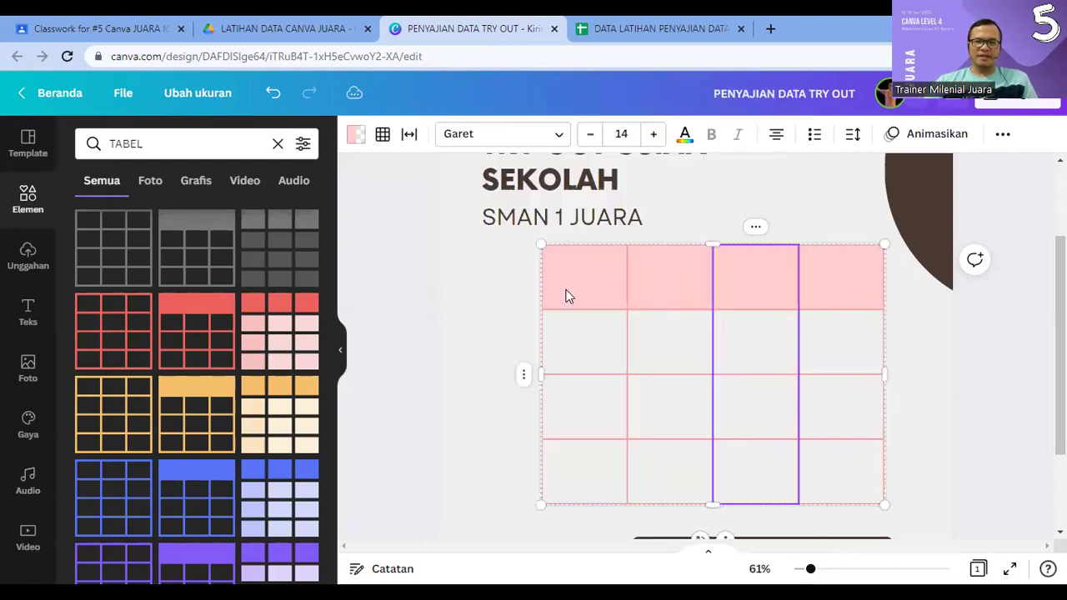
pyautogui.rightClick(738, 280)
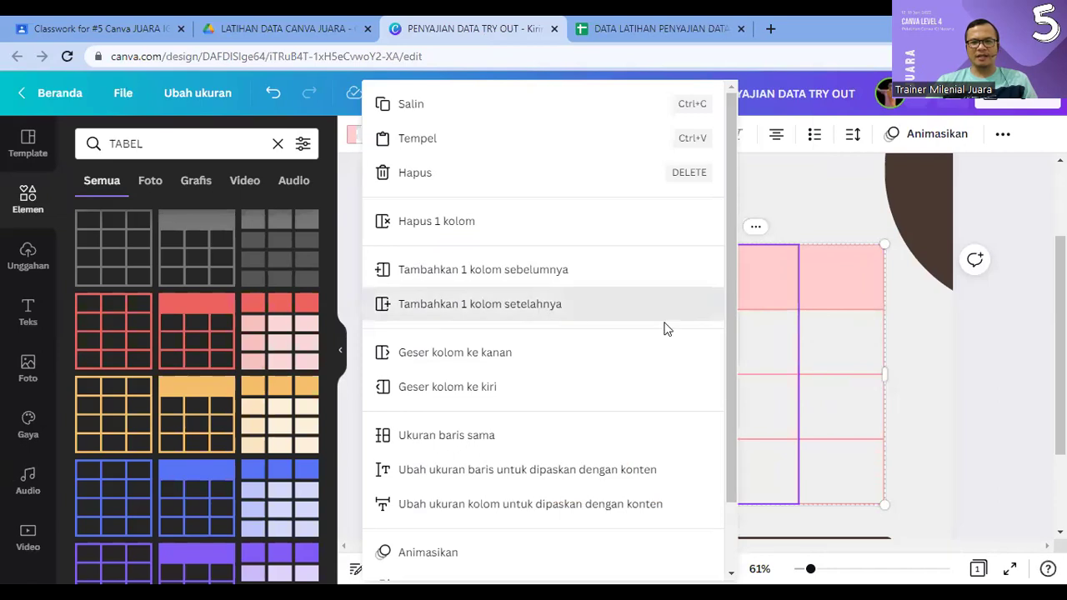
pyautogui.click(709, 298)
pyautogui.rightClick(709, 286)
pyautogui.click(505, 304)
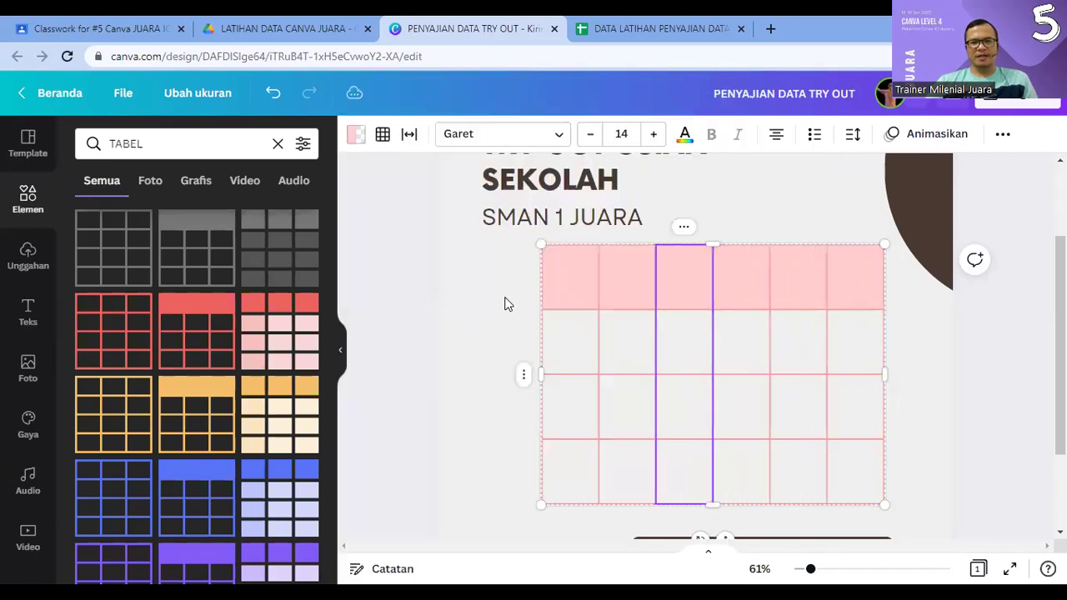
# Step: Check the Canva table's six header cells against the header columns and subject rows of the score table in Google Sheets
pyautogui.click(755, 286)
pyautogui.click(819, 279)
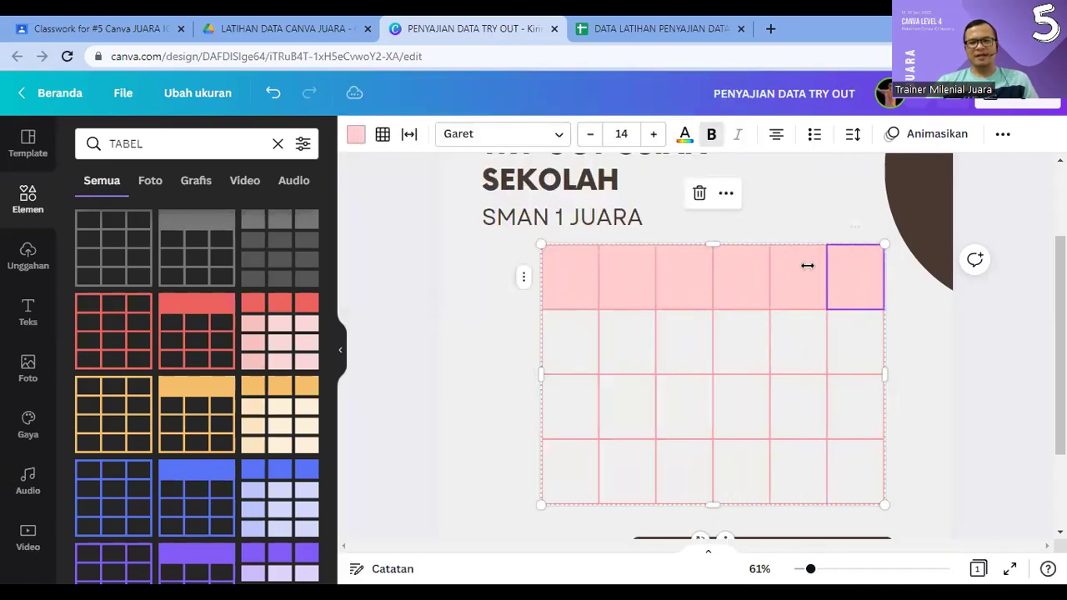
pyautogui.click(680, 285)
pyautogui.click(629, 282)
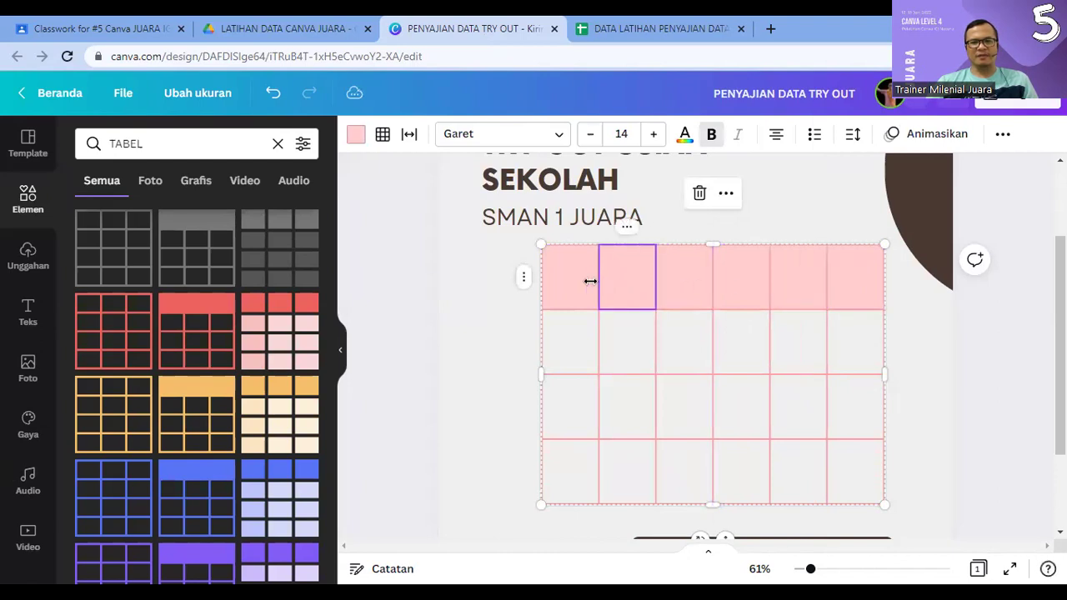
pyautogui.click(581, 290)
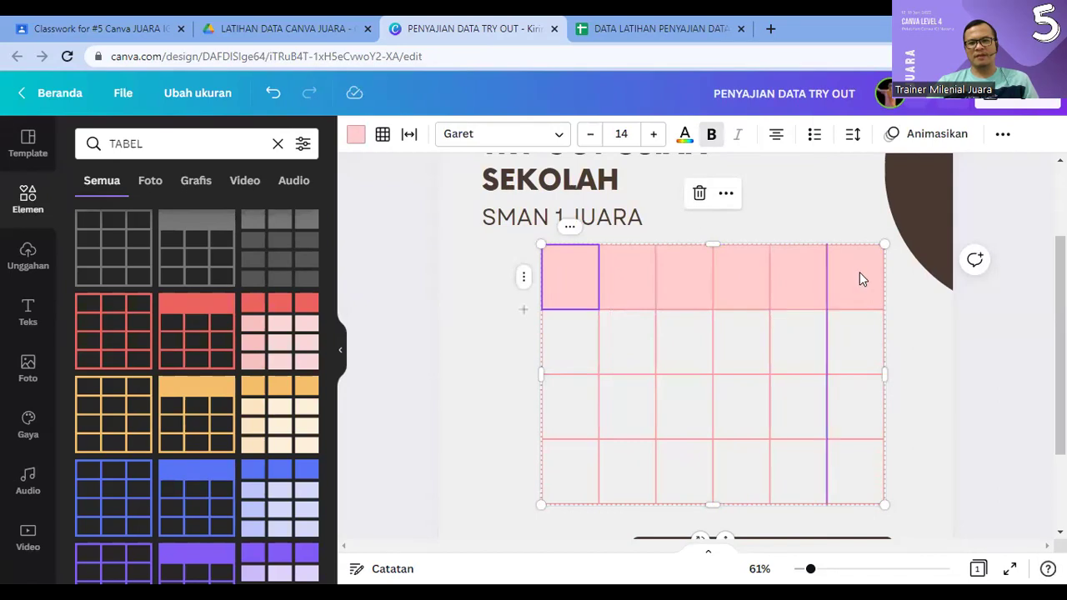
pyautogui.click(642, 28)
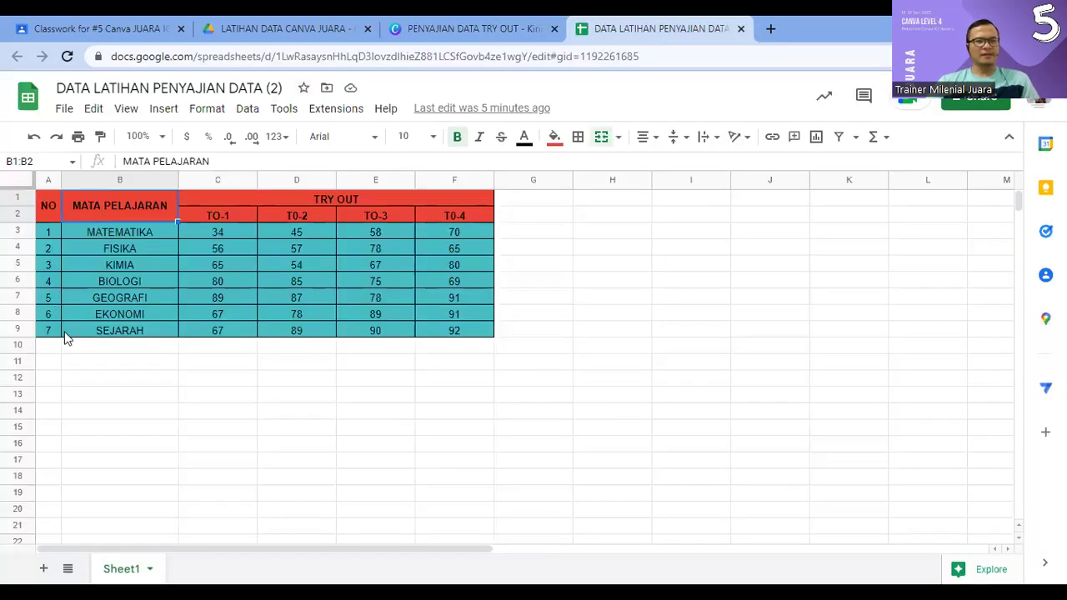
pyautogui.click(476, 28)
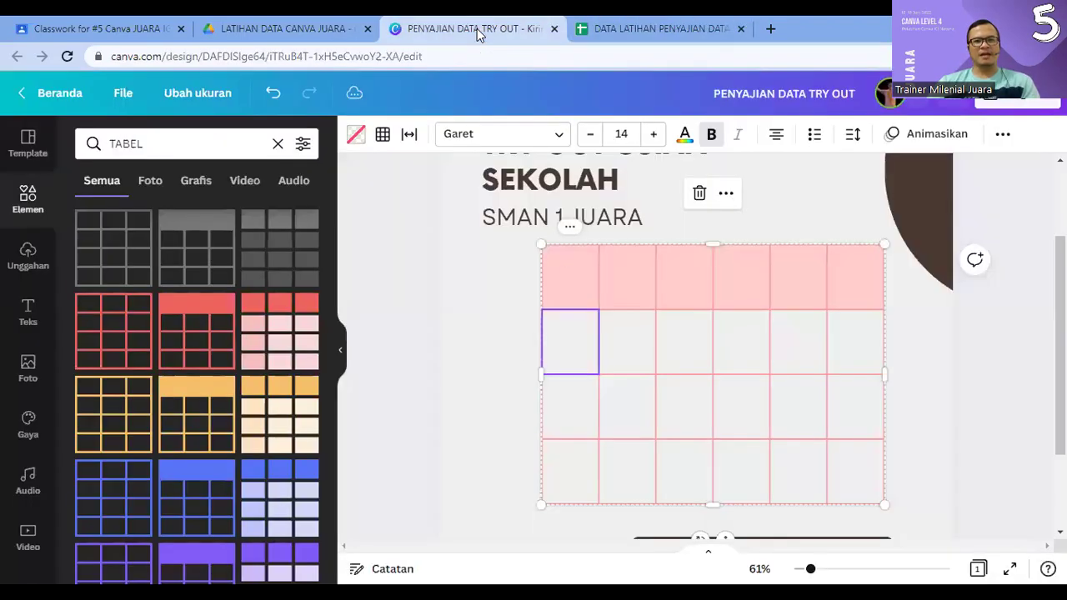
# Step: Add four rows after the Canva table's first two rows, two at a time, so that the table has eight rows
pyautogui.click(575, 286)
pyautogui.press('Down')
pyautogui.press('Down')
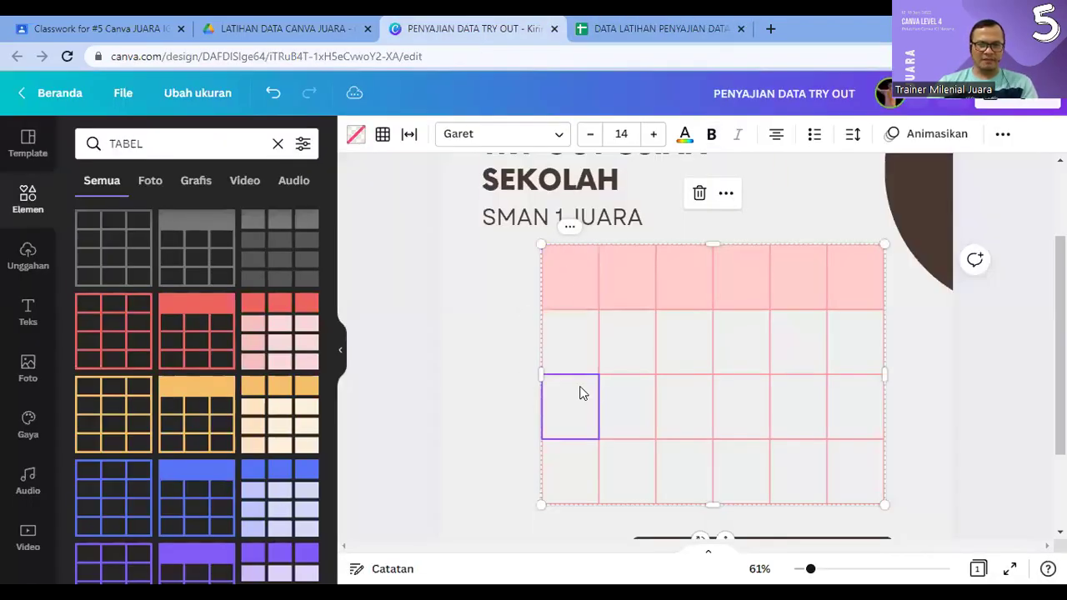
pyautogui.click(576, 286)
pyautogui.moveTo(574, 304); pyautogui.dragTo(856, 374)
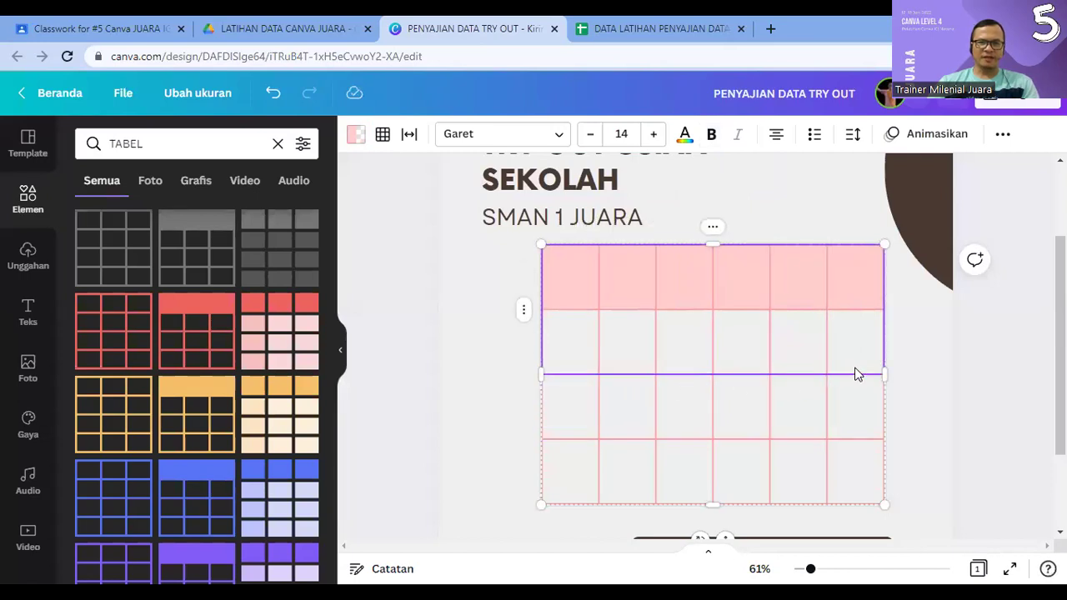
pyautogui.rightClick(676, 279)
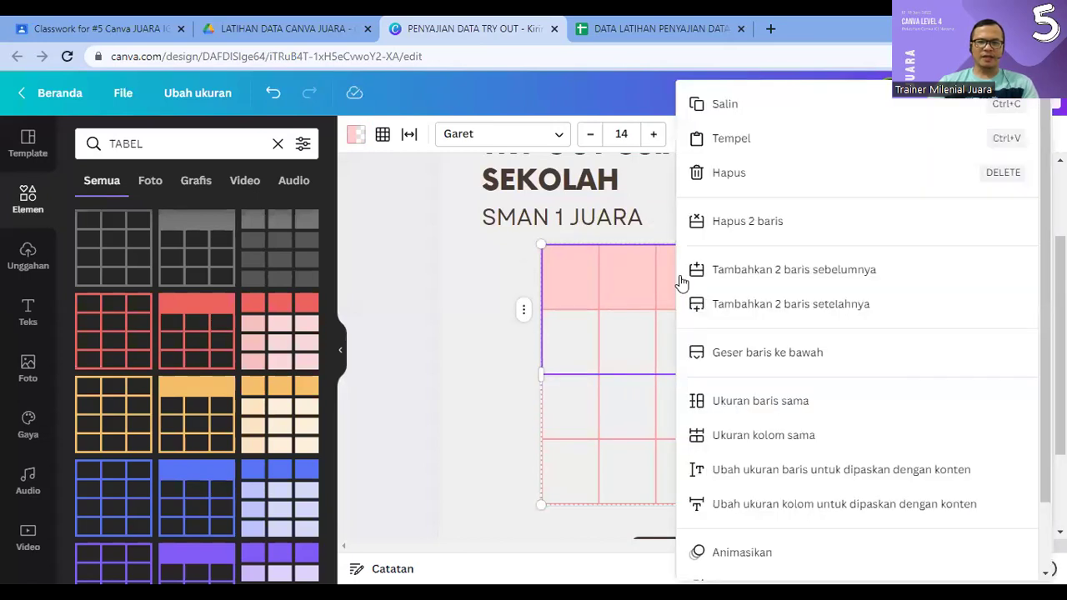
pyautogui.click(761, 306)
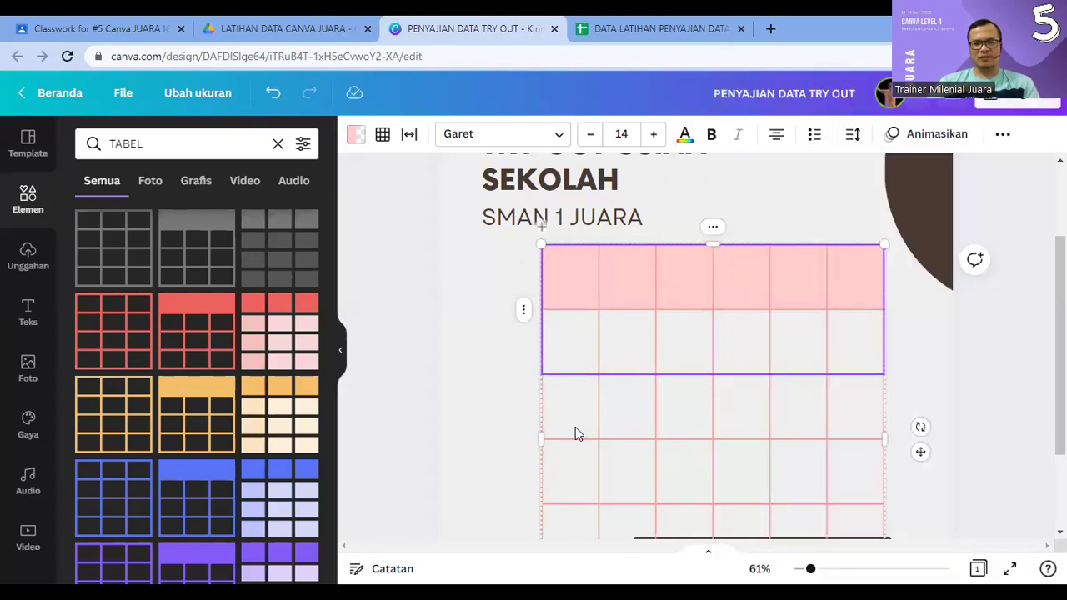
pyautogui.scroll(-3, 573, 409)
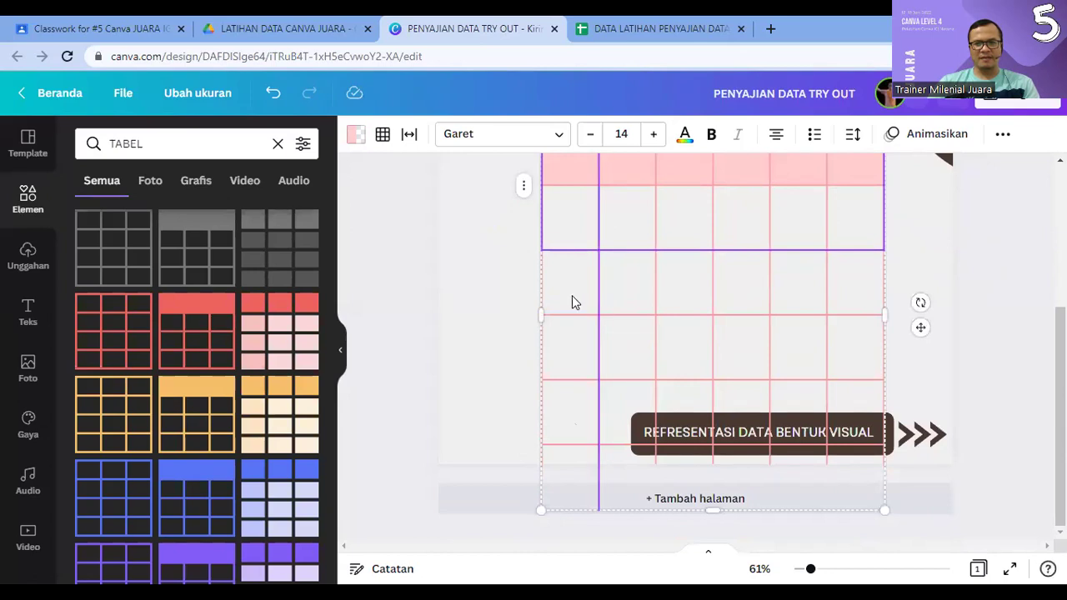
pyautogui.scroll(5, 588, 293)
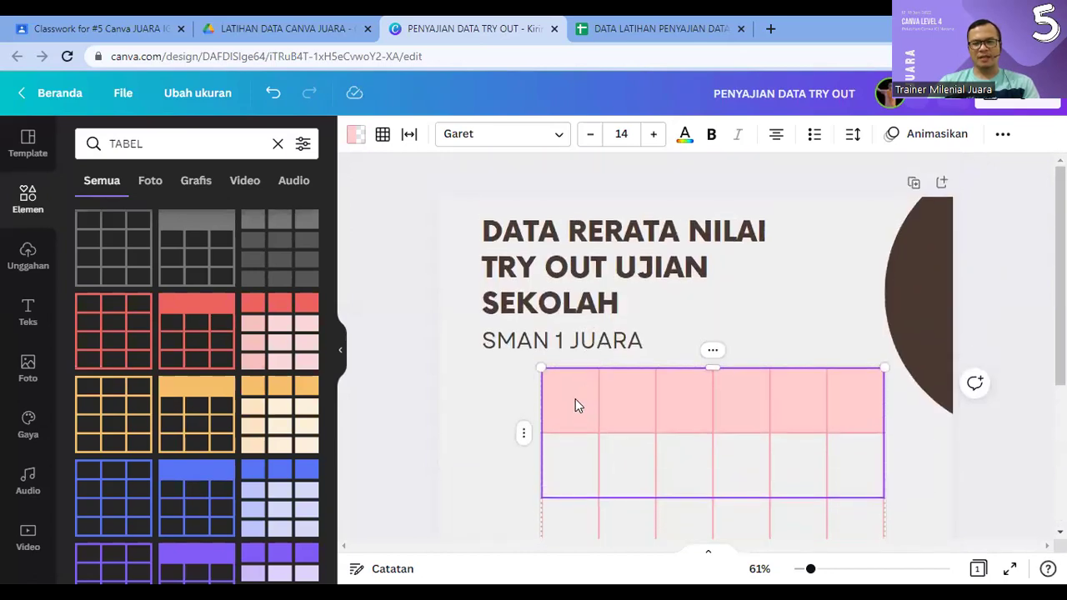
pyautogui.rightClick(575, 399)
pyautogui.click(688, 348)
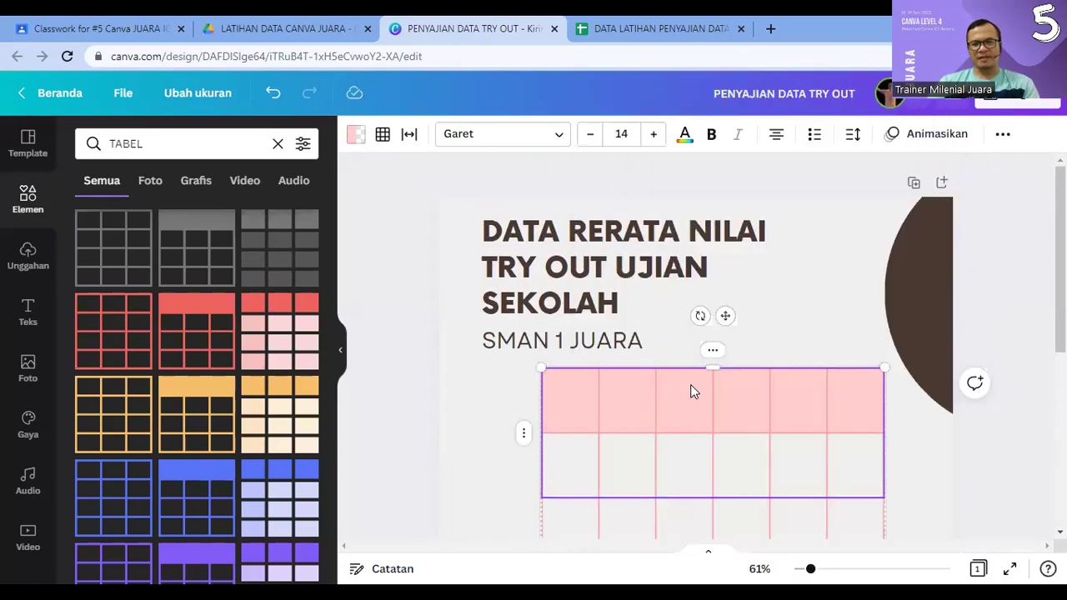
# Step: Scale down the eight-row table and reposition it so that it ends above the REFRESENTASI DATA BENTUK VISUAL banner
pyautogui.scroll(-7, 695, 388)
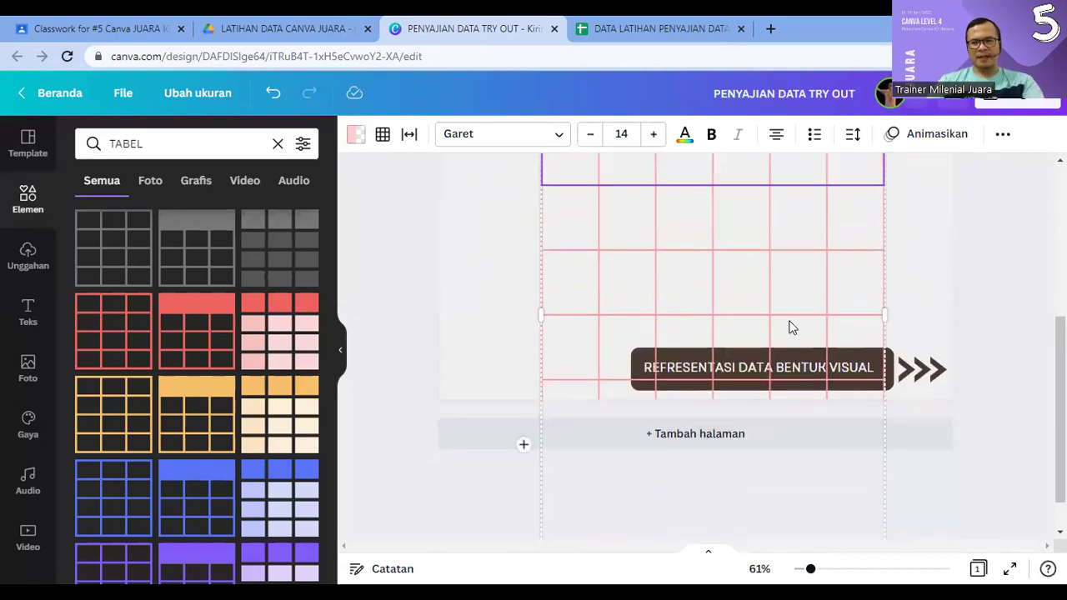
pyautogui.scroll(5, 643, 286)
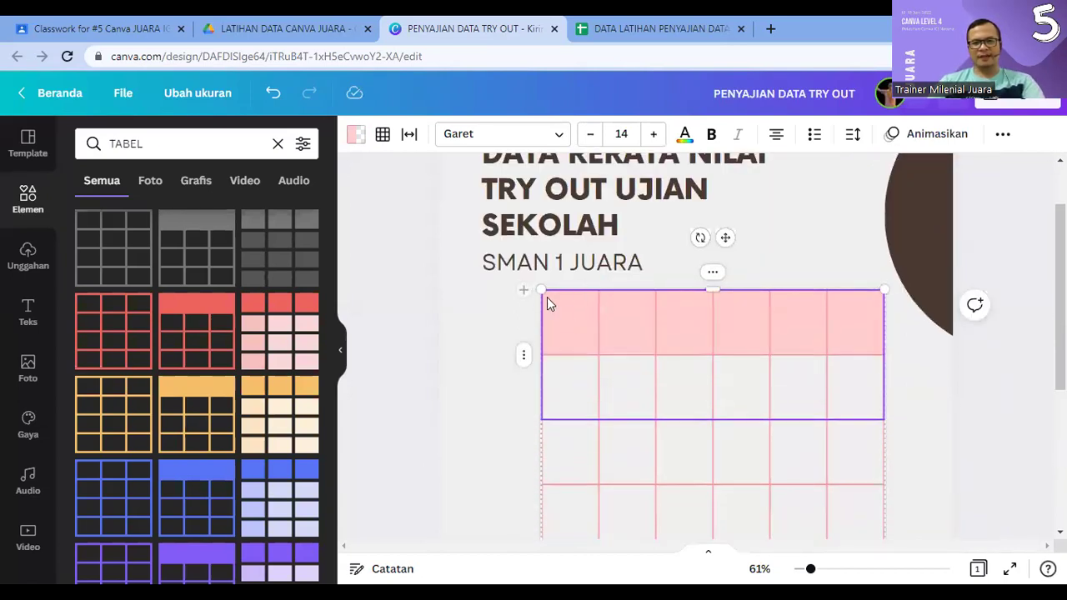
pyautogui.moveTo(542, 290); pyautogui.dragTo(692, 388)
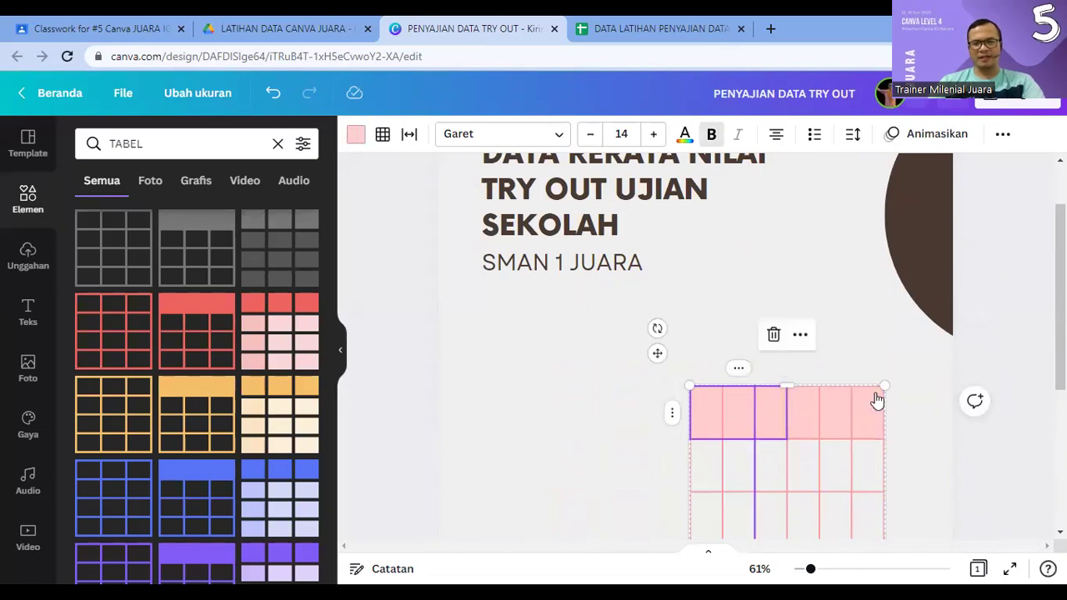
pyautogui.click(917, 431)
pyautogui.hotkey('ctrl', 'z')
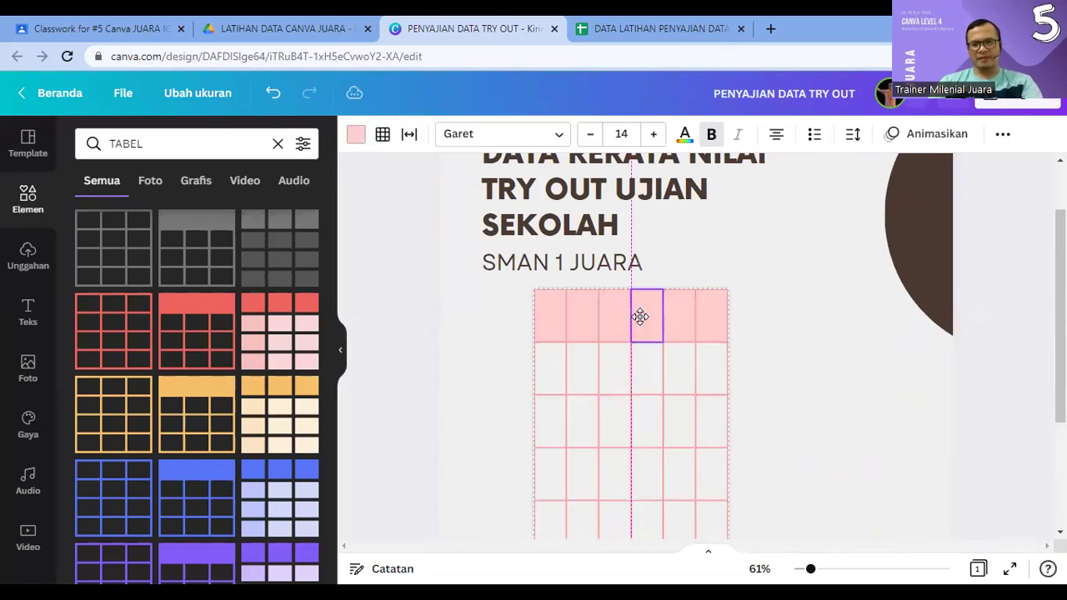
pyautogui.scroll(-3, 693, 358)
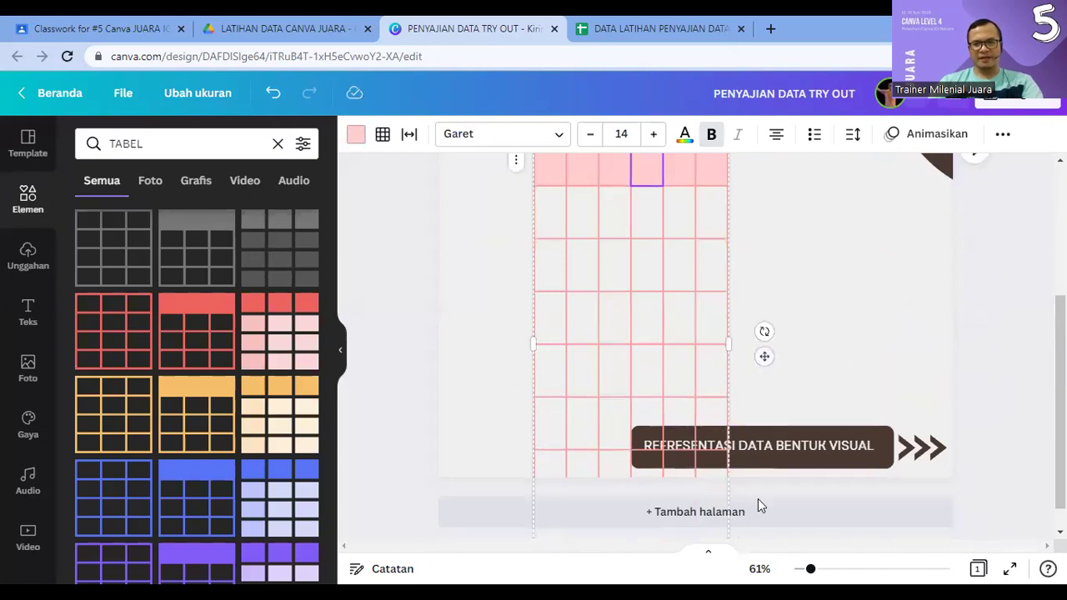
pyautogui.scroll(3, 617, 291)
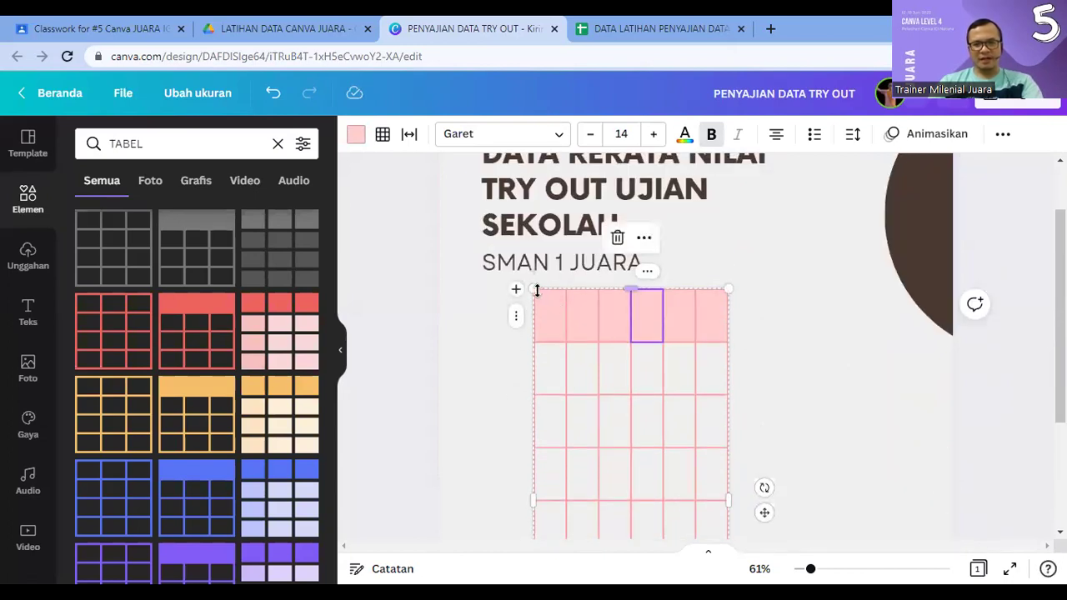
pyautogui.moveTo(536, 286); pyautogui.dragTo(700, 238)
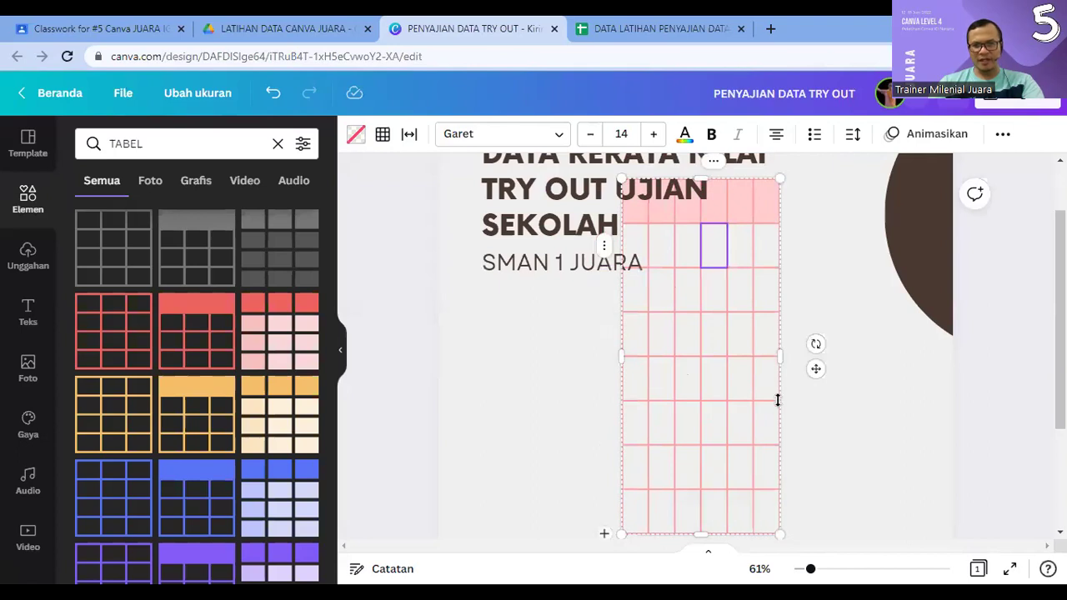
# Step: Try to widen the table from its right edge and undo the change
pyautogui.moveTo(781, 356); pyautogui.dragTo(923, 358)
pyautogui.hotkey('ctrl', 'z')
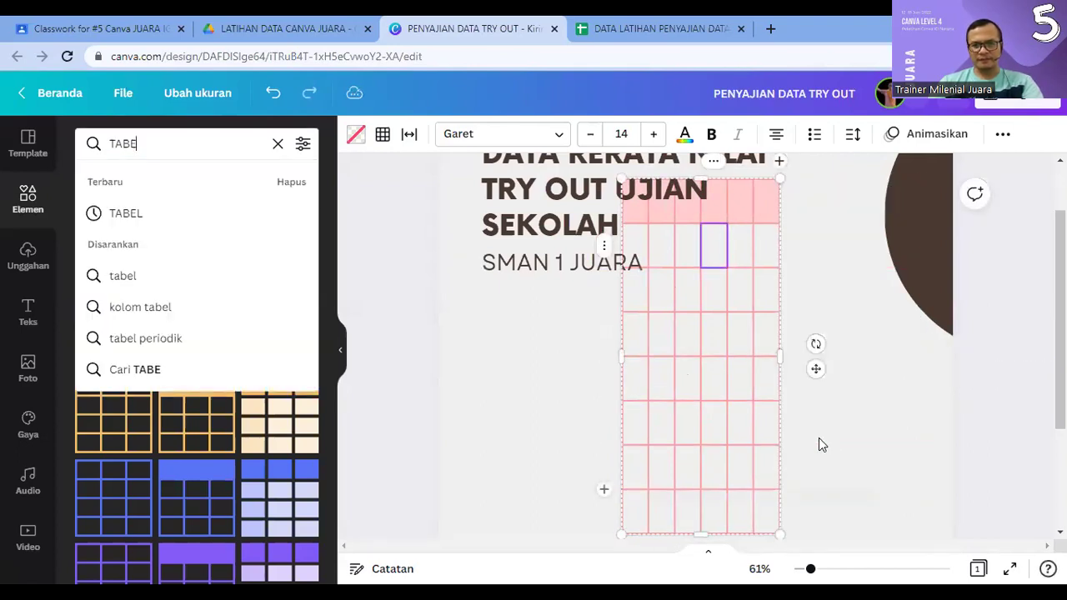
pyautogui.press('Escape')
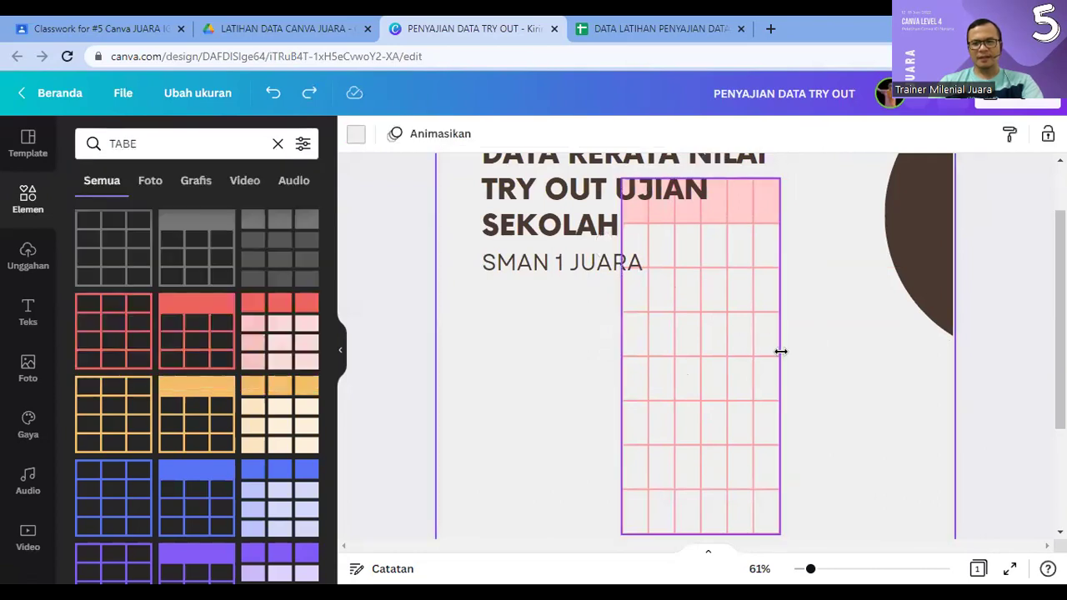
pyautogui.click(780, 351)
pyautogui.moveTo(780, 356); pyautogui.dragTo(849, 360)
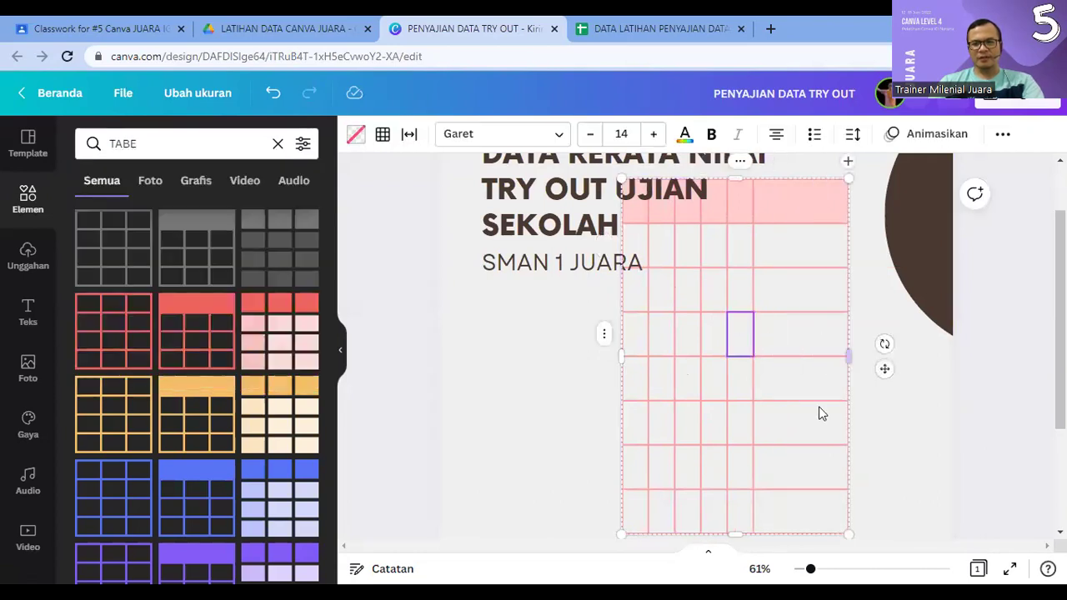
pyautogui.press('Escape')
pyautogui.hotkey('ctrl', 'z')
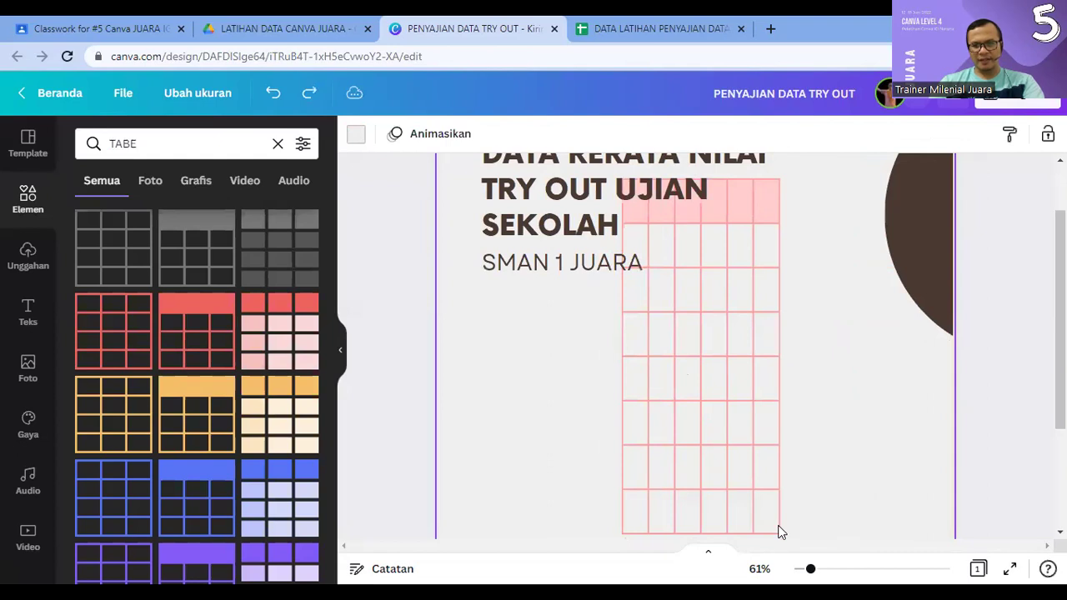
# Step: Stretch the table from its lower corner so that all columns widen out to the page's right edge
pyautogui.click(685, 380)
pyautogui.scroll(2, 678, 352)
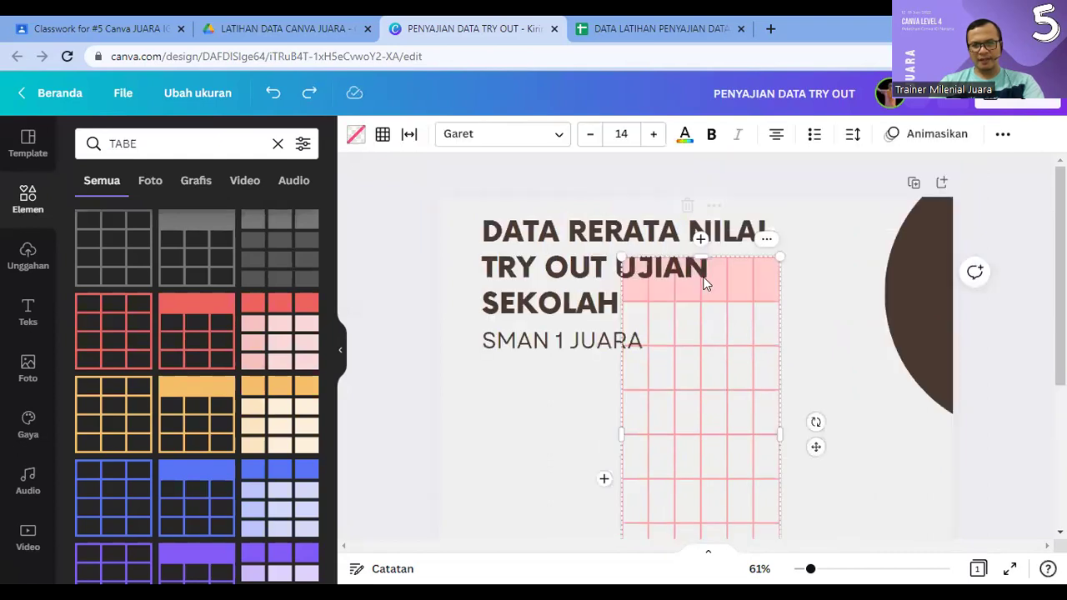
pyautogui.moveTo(715, 431); pyautogui.dragTo(705, 340)
pyautogui.scroll(-3, 723, 412)
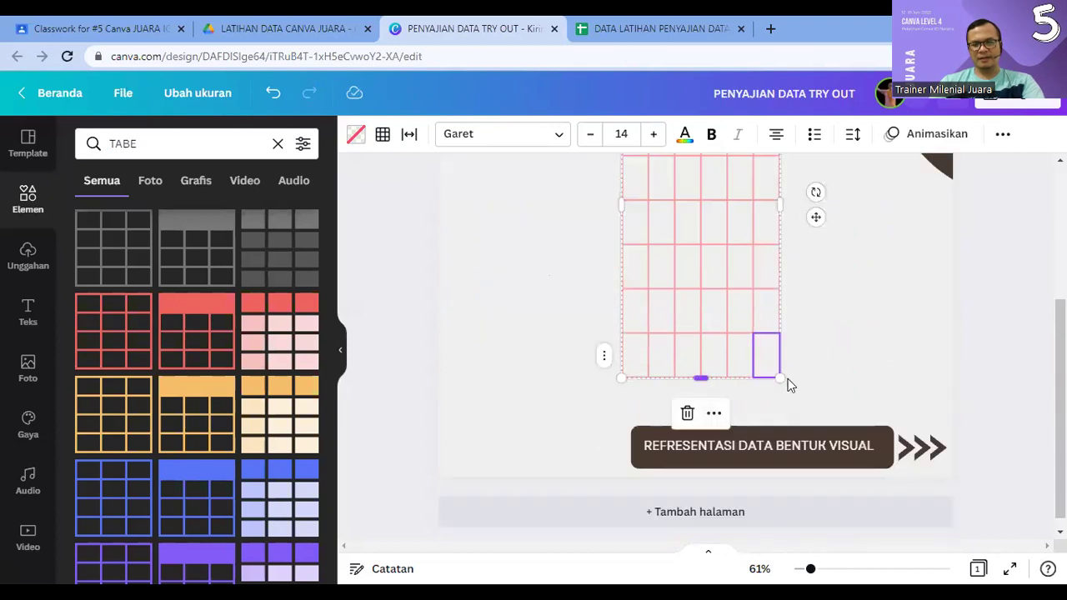
pyautogui.moveTo(780, 379); pyautogui.dragTo(778, 374)
pyautogui.moveTo(864, 410); pyautogui.dragTo(870, 412)
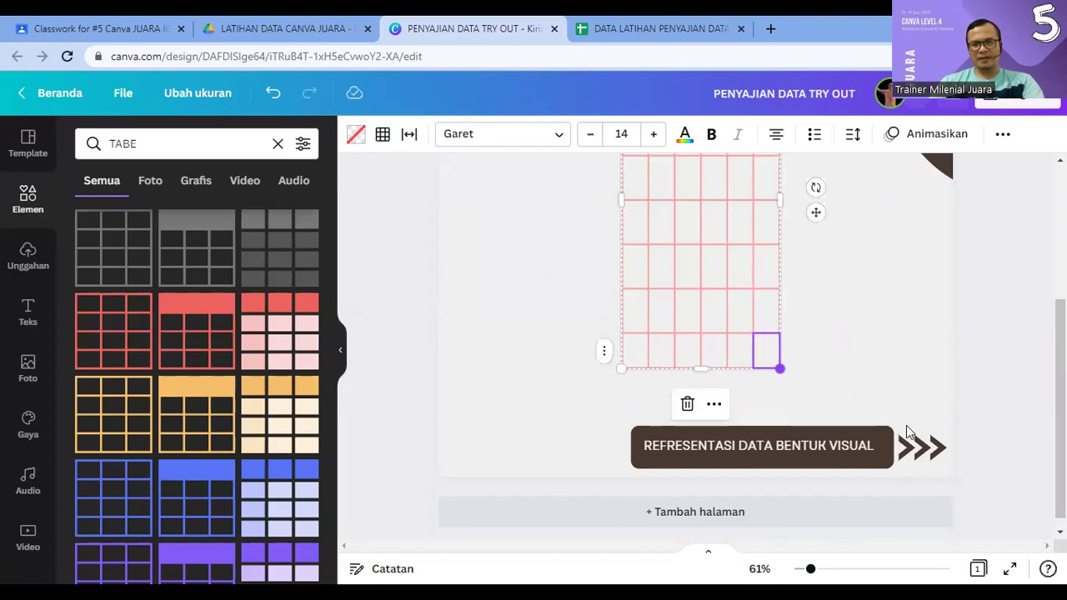
pyautogui.moveTo(770, 350); pyautogui.dragTo(906, 435)
pyautogui.moveTo(865, 392); pyautogui.dragTo(927, 408)
pyautogui.moveTo(890, 272); pyautogui.dragTo(944, 375)
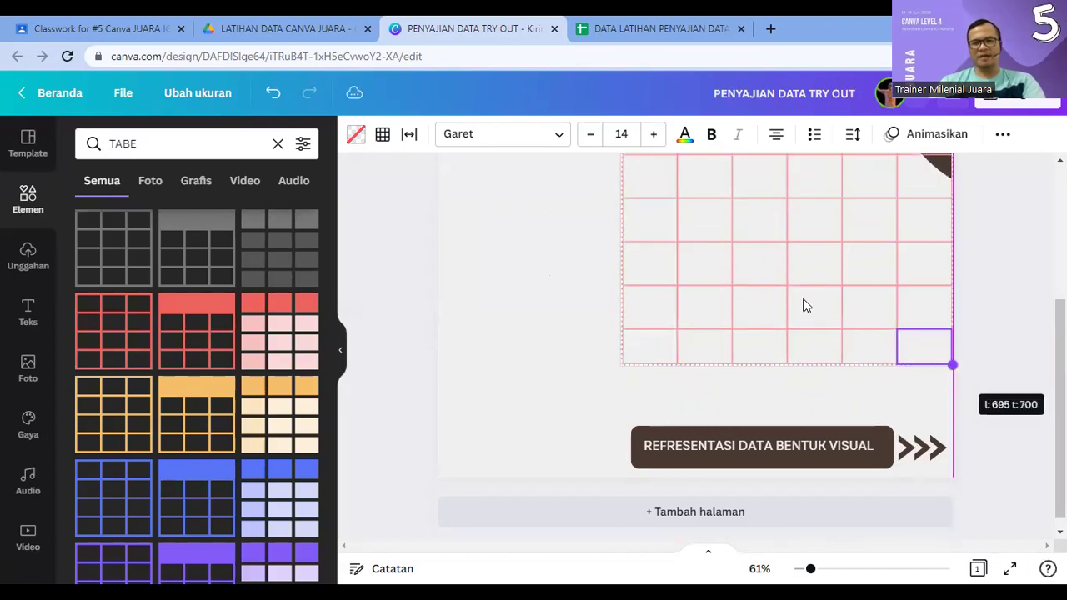
# Step: Move the widened table left and fit it directly above the REFRESENTASI DATA BENTUK VISUAL banner
pyautogui.click(669, 315)
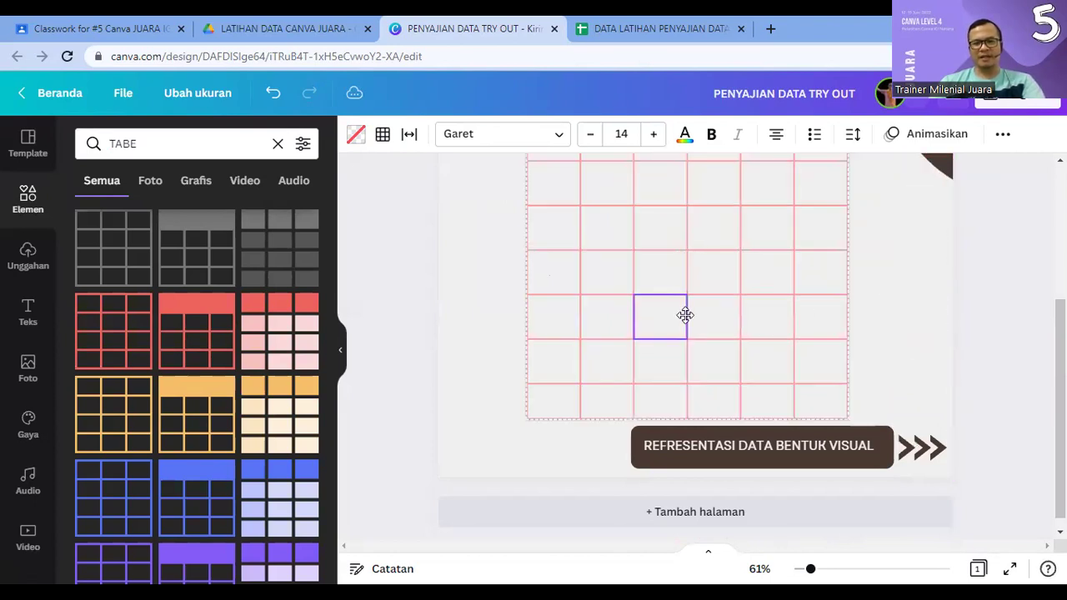
pyautogui.scroll(3, 725, 381)
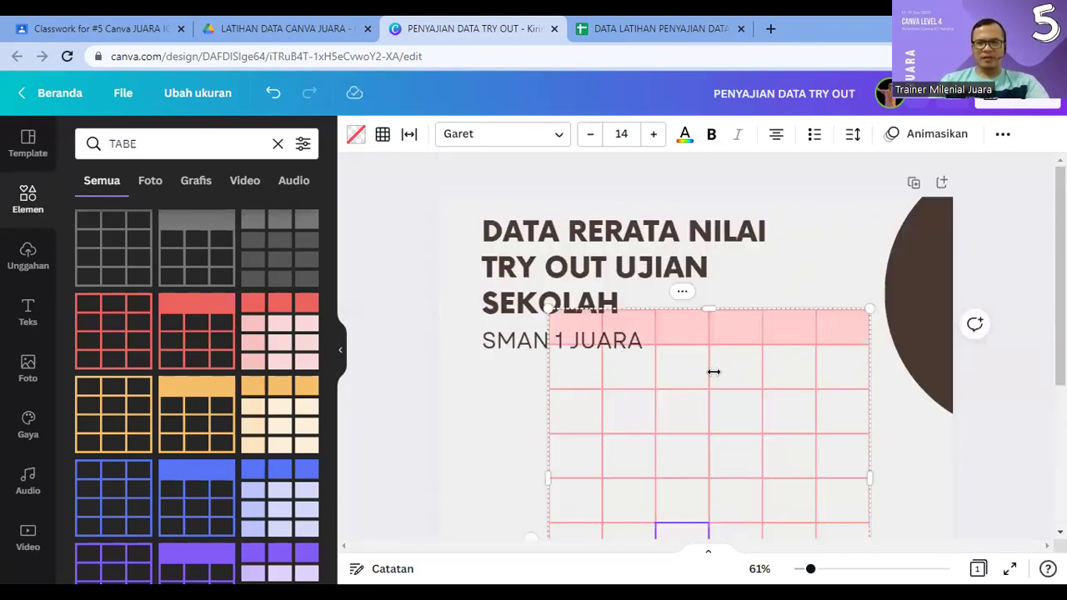
pyautogui.scroll(-3, 713, 372)
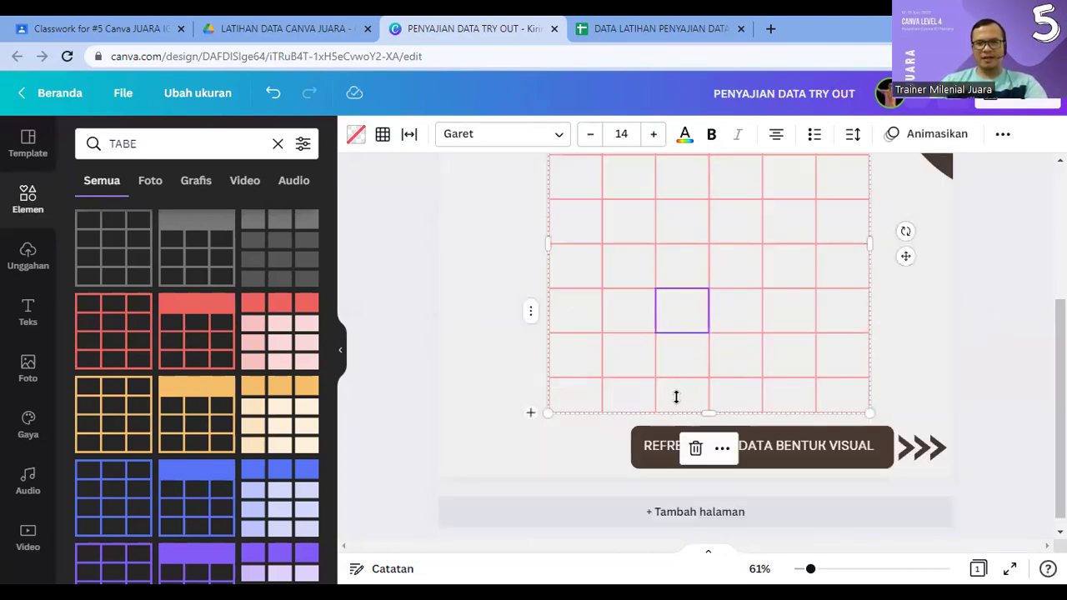
pyautogui.scroll(3, 676, 396)
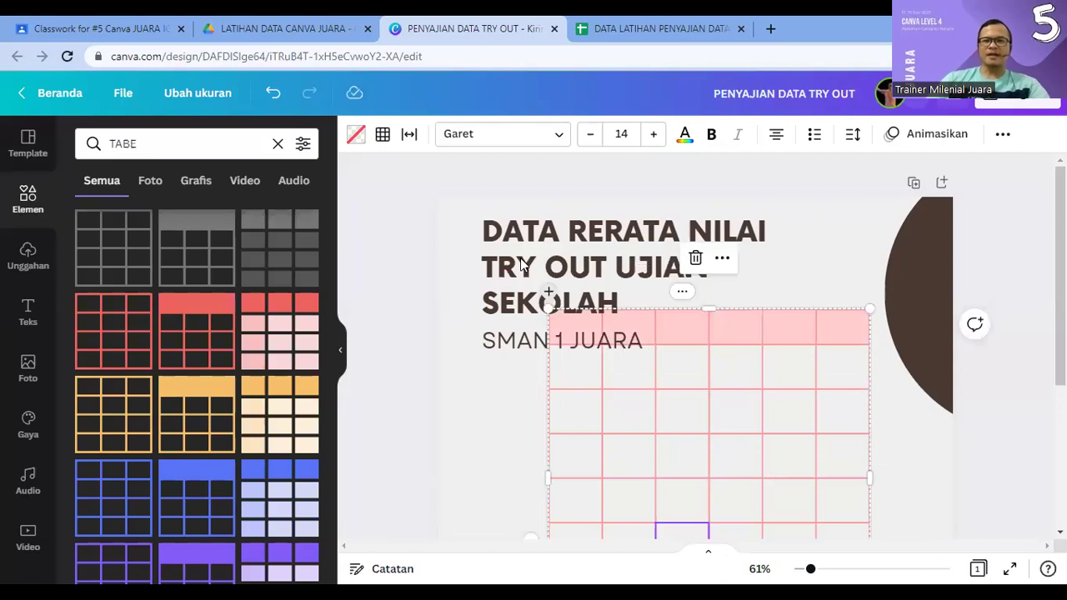
# Step: Scale the DATA RERATA NILAI heading down to about 29.9 pt and arrange SMAN 1 JUARA and the table directly beneath it
pyautogui.click(520, 295)
pyautogui.moveTo(775, 317); pyautogui.dragTo(617, 271)
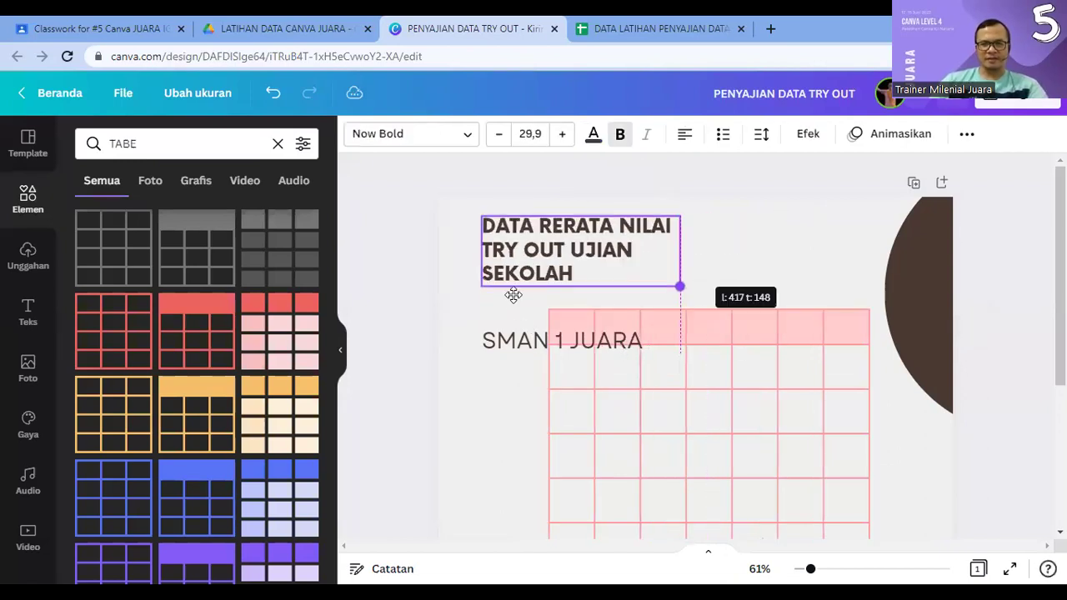
pyautogui.moveTo(515, 340); pyautogui.dragTo(514, 300)
pyautogui.moveTo(559, 356); pyautogui.dragTo(525, 340)
# Step: Check the column titles in the Google Sheets data and enter NO and MATA PELAJARAN in the first two header cells of the Canva table
pyautogui.click(517, 337)
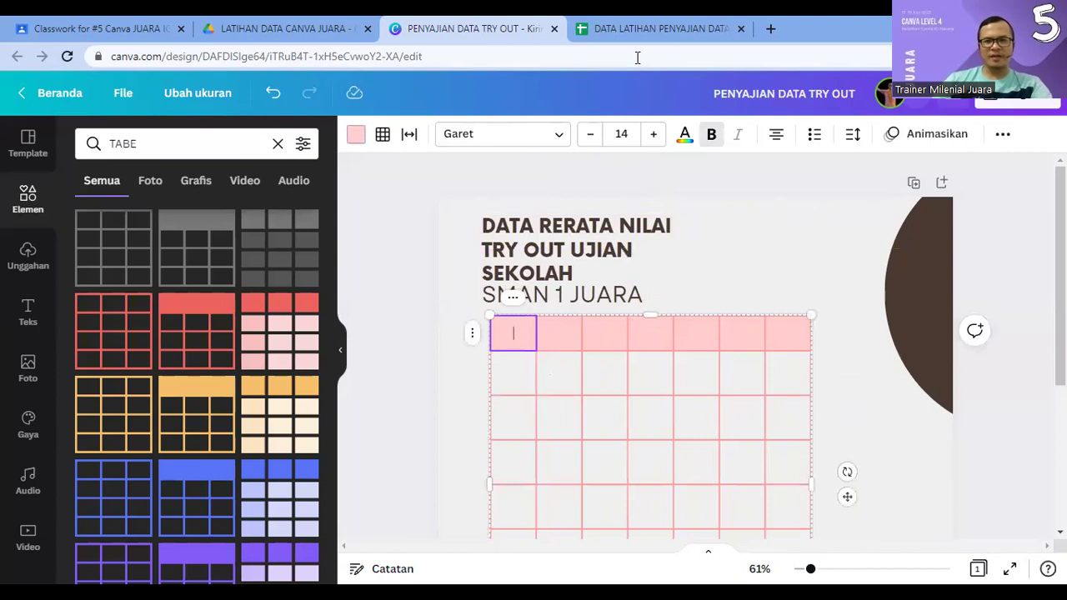
pyautogui.click(623, 30)
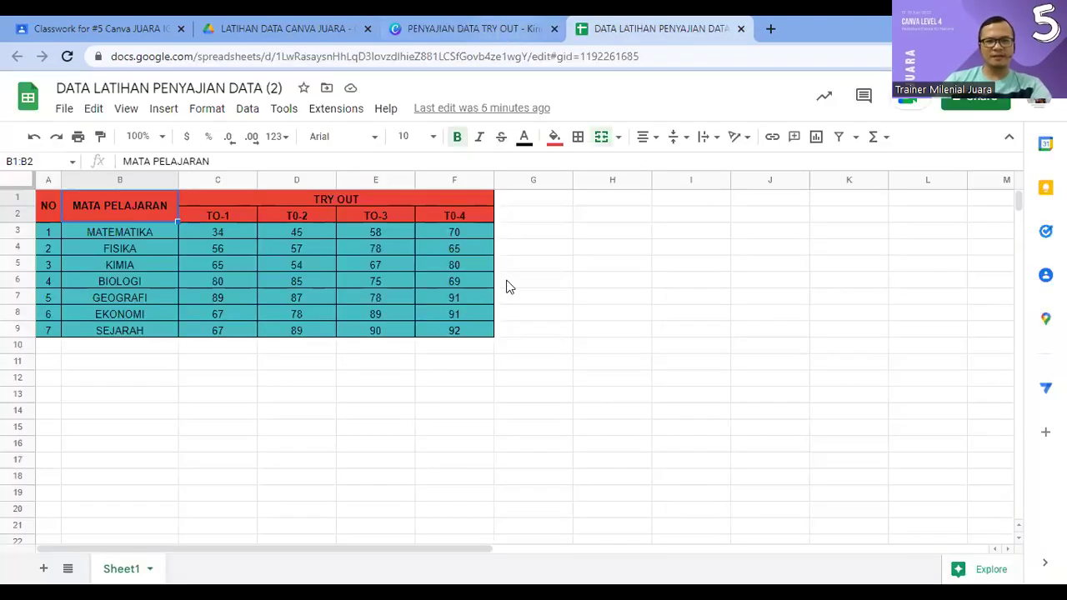
pyautogui.hotkey('ctrl', 'shift', 'Tab')
pyautogui.write('N')
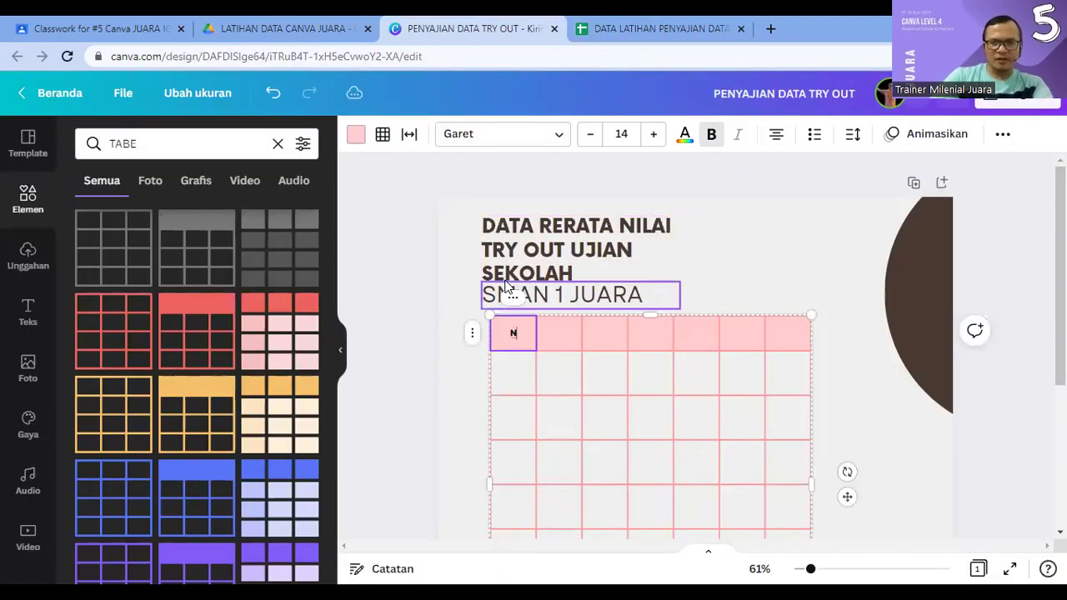
pyautogui.press('Tab')
pyautogui.write('M')
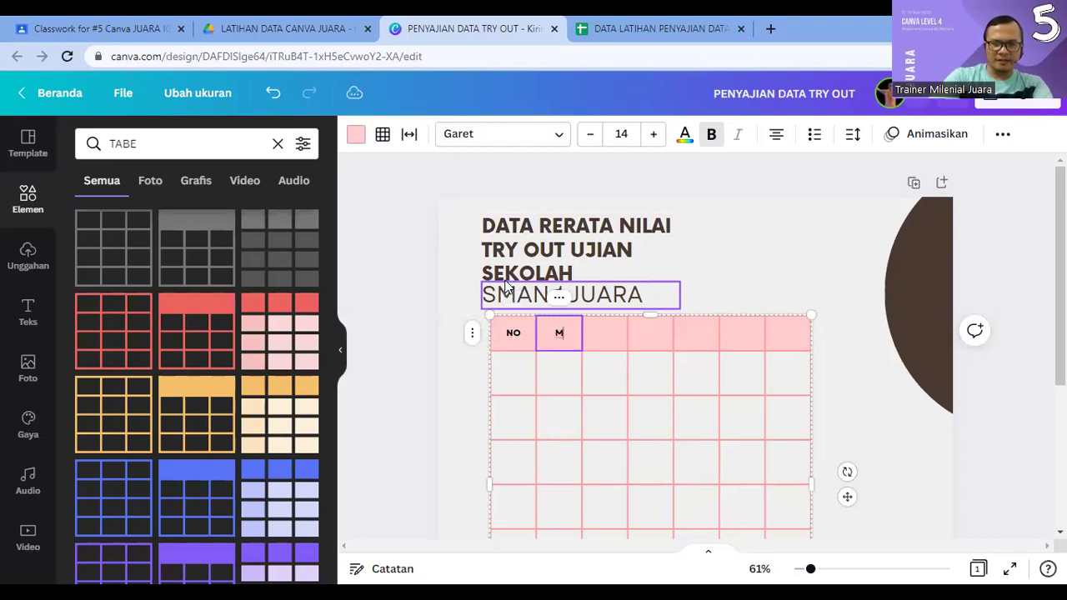
pyautogui.write('ATA PELA')
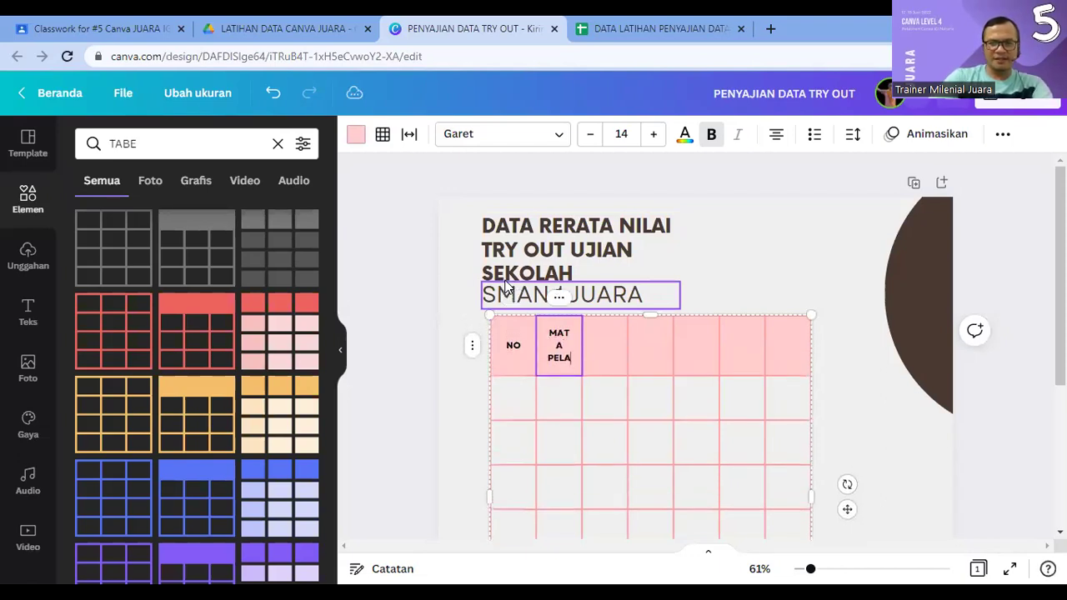
pyautogui.write('JARAN')
# Step: Enter TO-1 in the third header cell and copy it into the remaining four header cells
pyautogui.click(604, 360)
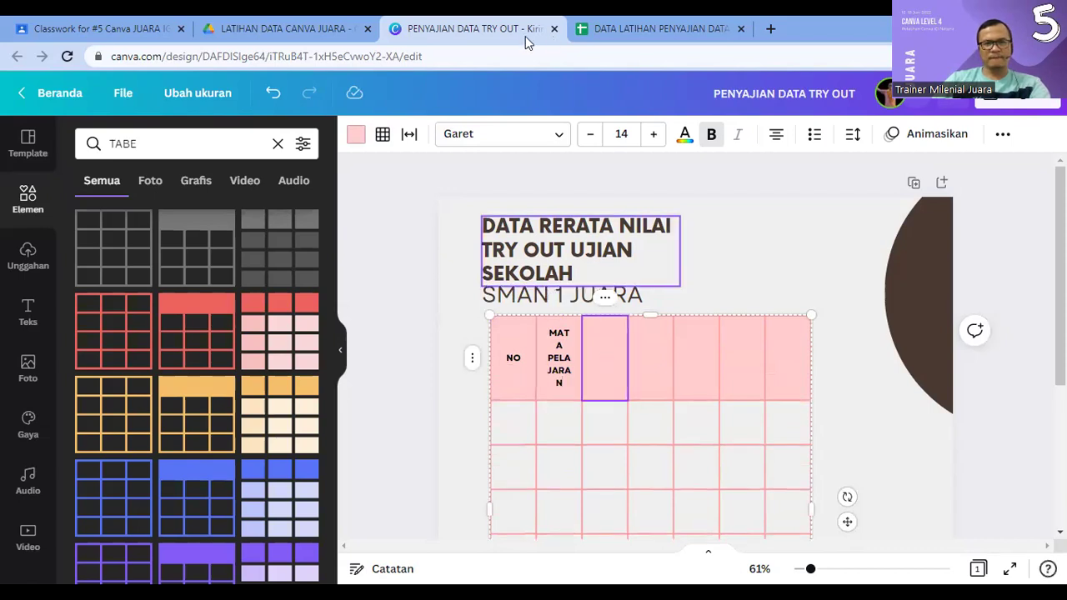
pyautogui.hotkey('ctrl', 'Tab')
pyautogui.hotkey('ctrl', 'shift', 'Tab')
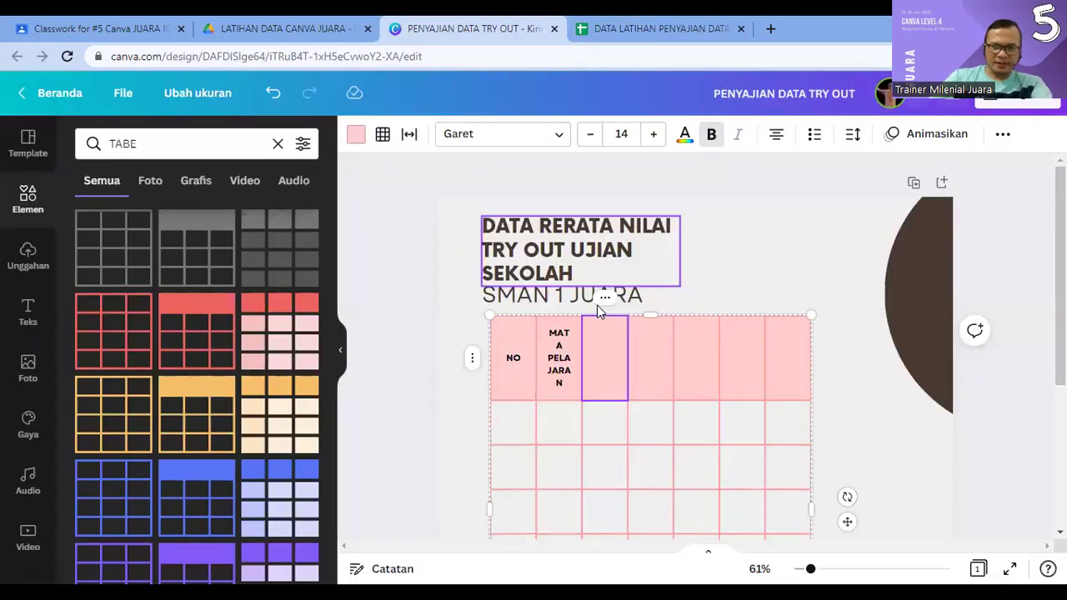
pyautogui.tripleClick(607, 362)
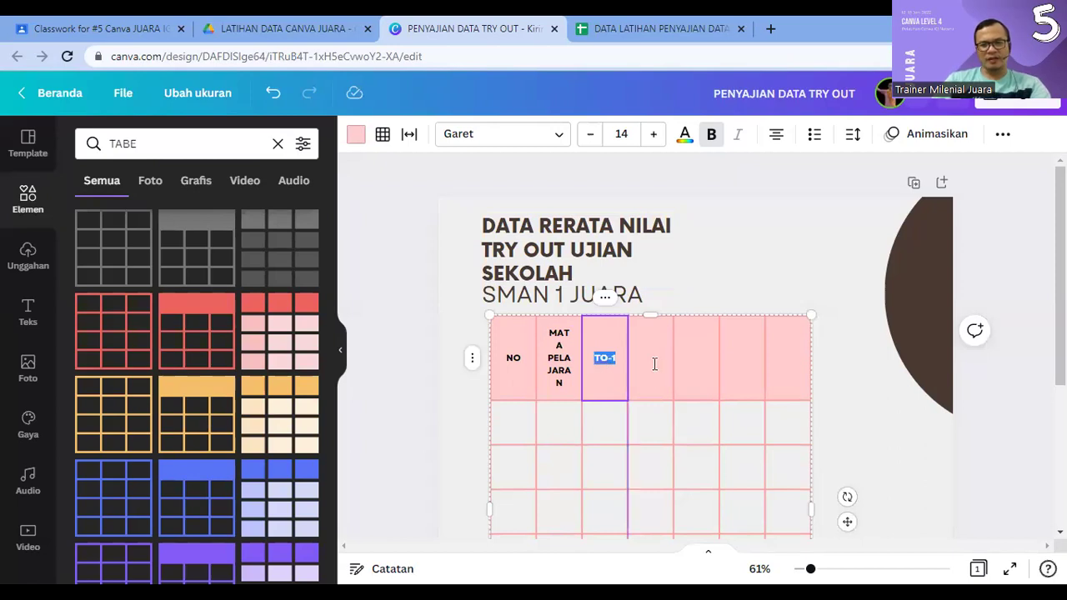
pyautogui.hotkey('ctrl', 'c')
pyautogui.click(655, 363)
pyautogui.hotkey('ctrl', 'v')
pyautogui.click(695, 358)
pyautogui.hotkey('ctrl', 'v')
pyautogui.click(747, 354)
pyautogui.click(789, 357)
pyautogui.hotkey('ctrl', 'v')
# Step: Change the fourth and fifth header cells to TO-2 and TO-3
pyautogui.click(559, 377)
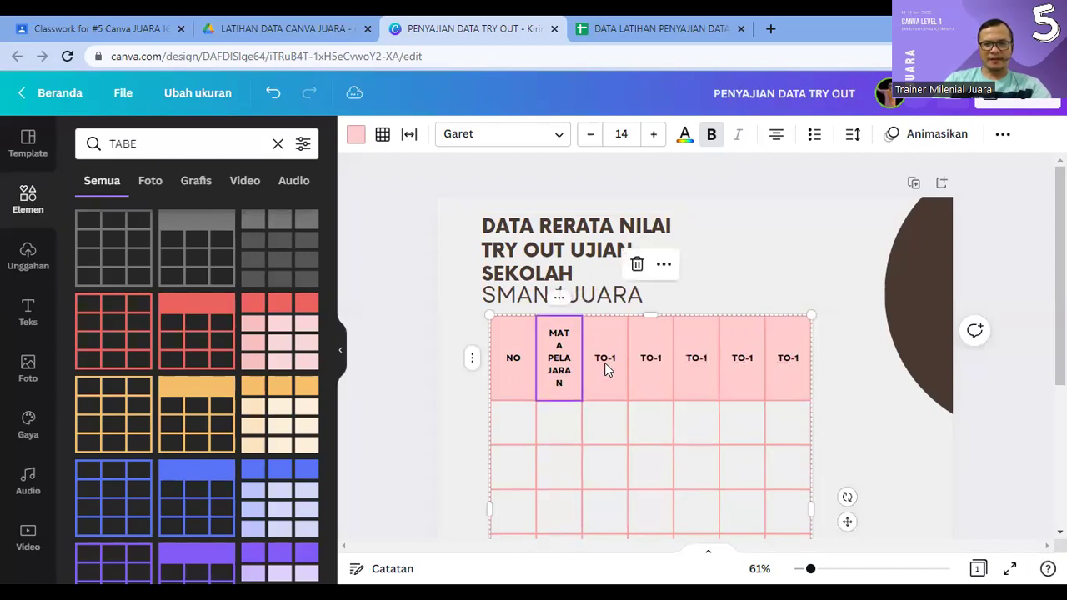
pyautogui.doubleClick(659, 357)
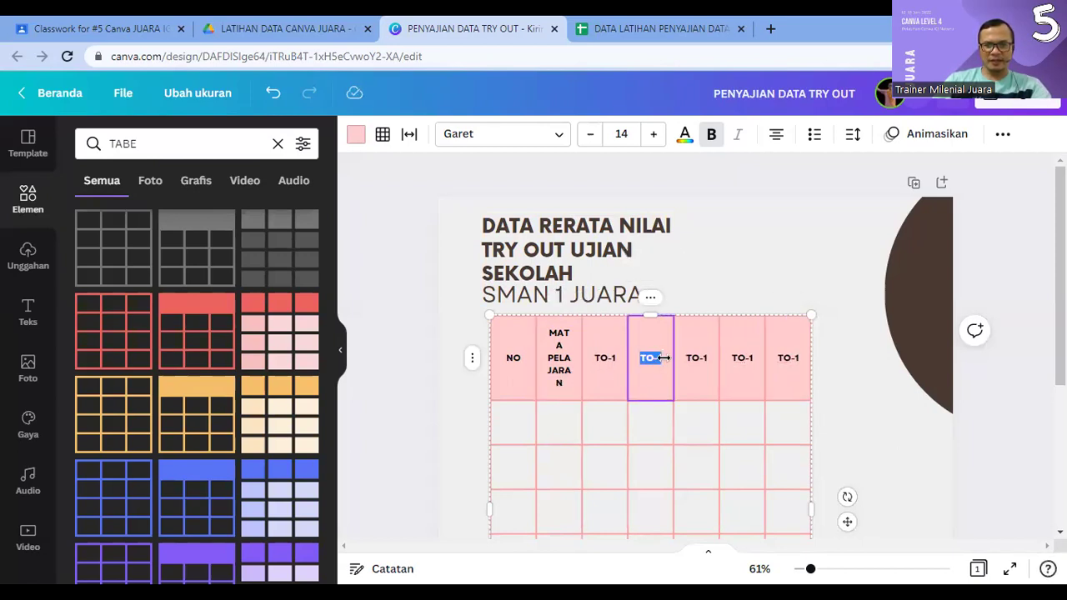
pyautogui.click(649, 361)
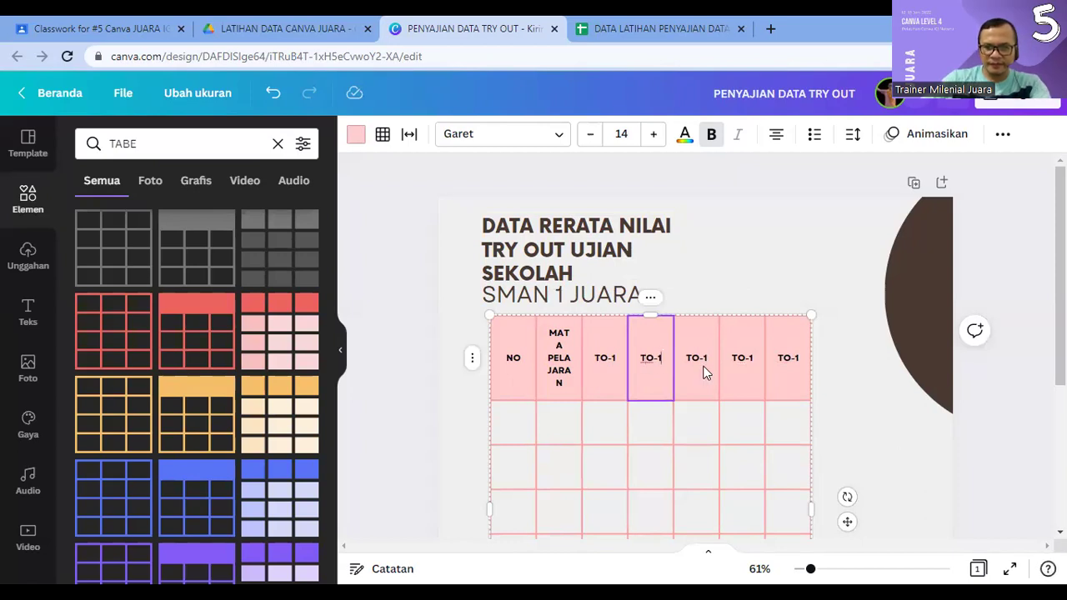
pyautogui.click(698, 360)
pyautogui.doubleClick(707, 358)
pyautogui.click(706, 357)
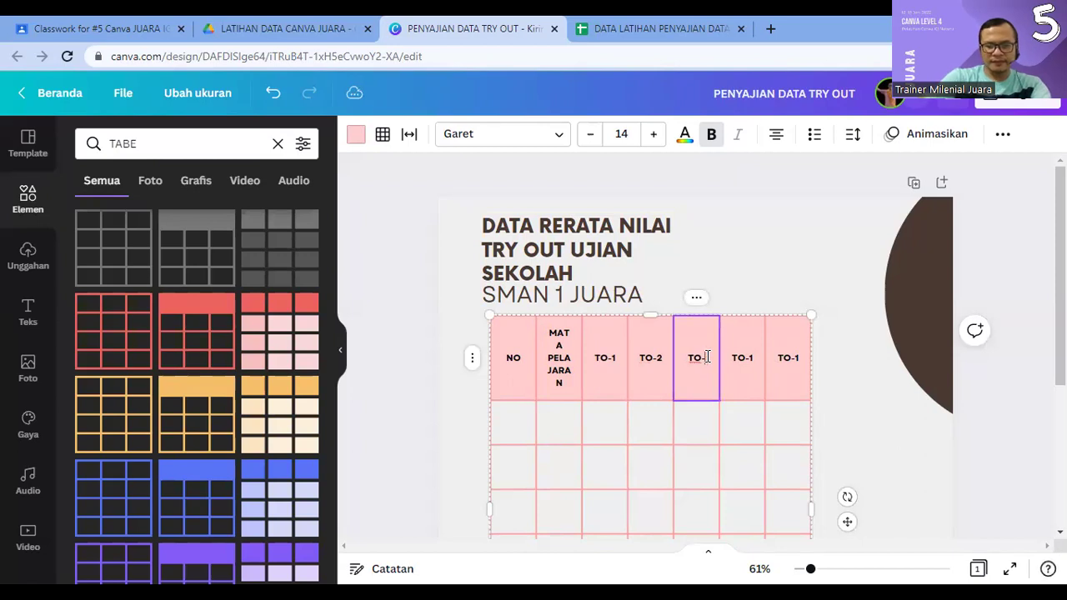
# Step: Change the sixth header cell to TO-4
pyautogui.doubleClick(744, 361)
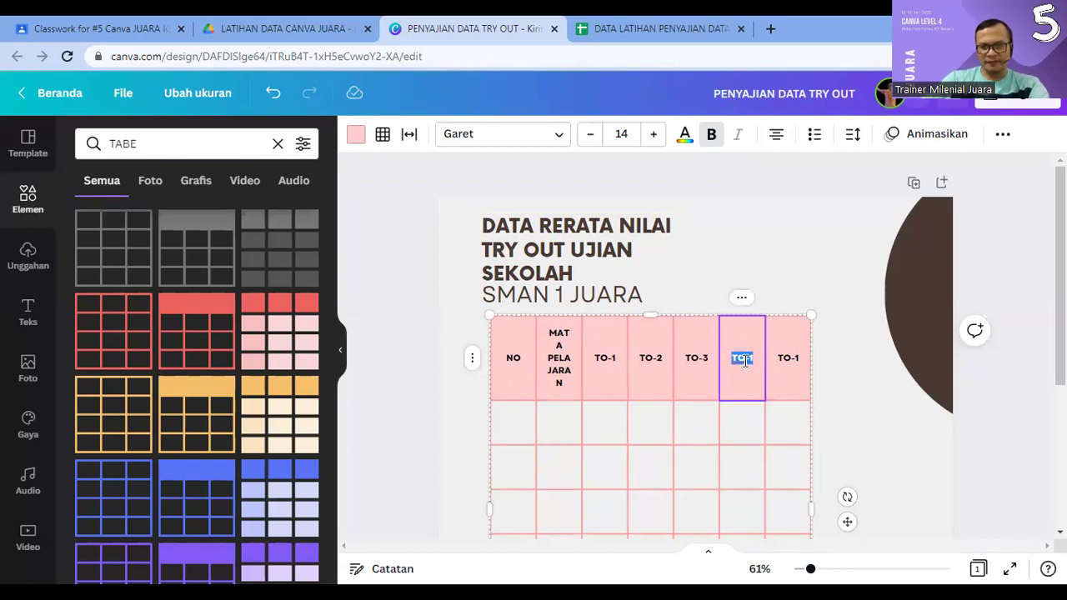
pyautogui.press('Tab')
pyautogui.write('4')
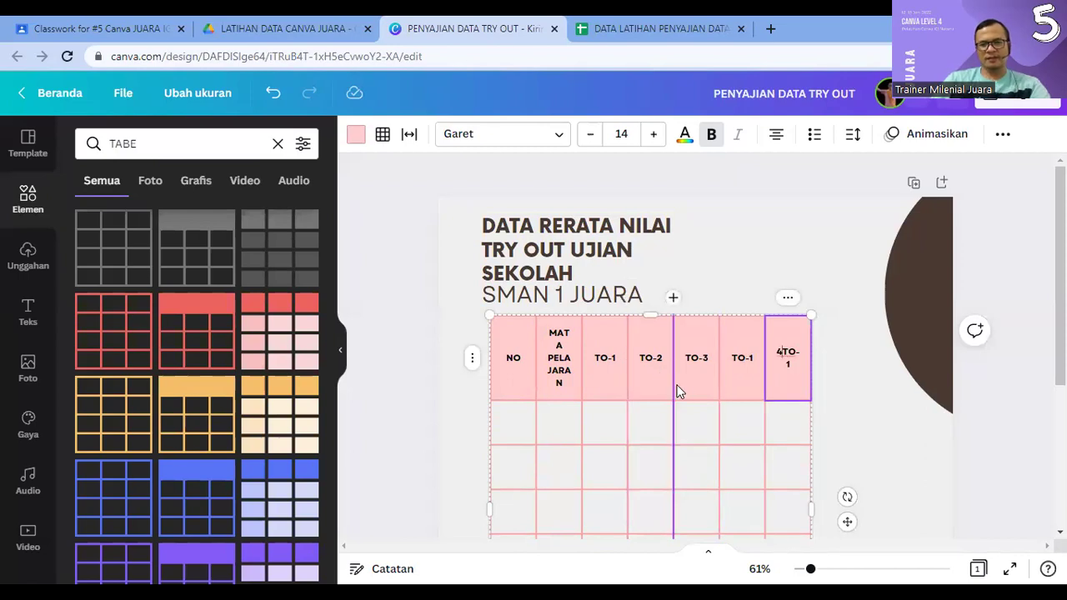
pyautogui.click(755, 370)
pyautogui.doubleClick(750, 364)
pyautogui.click(750, 365)
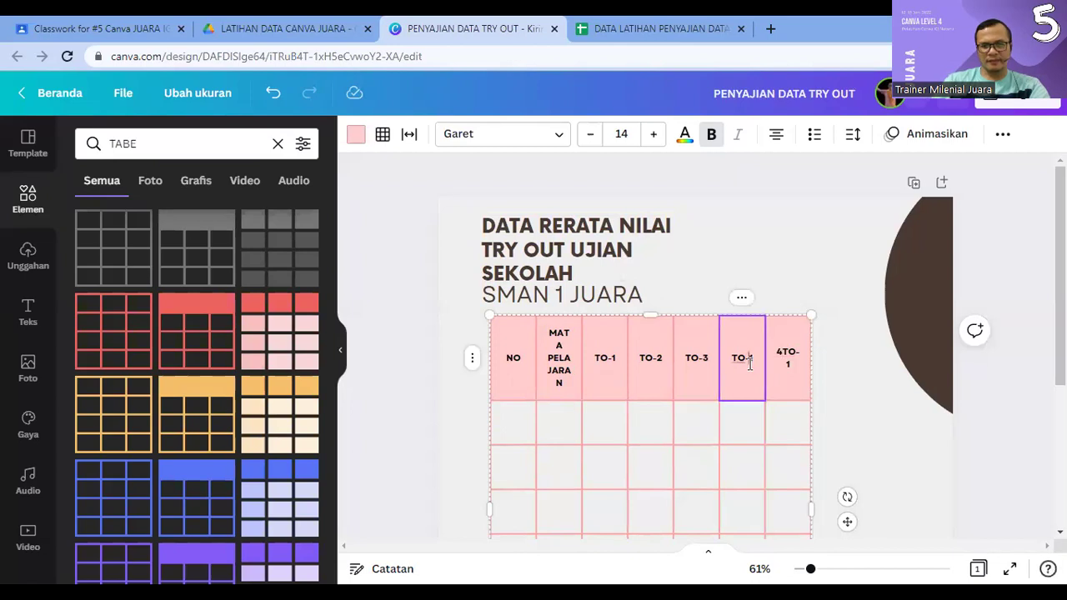
# Step: Delete the surplus last column of the table, beyond TO-4
pyautogui.click(795, 370)
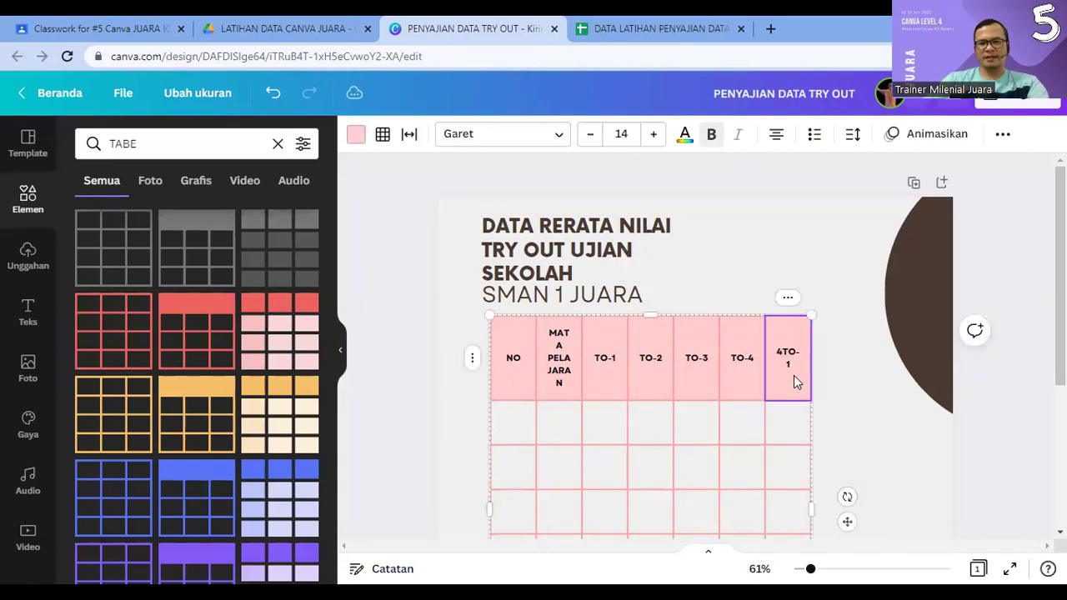
pyautogui.scroll(-2, 793, 375)
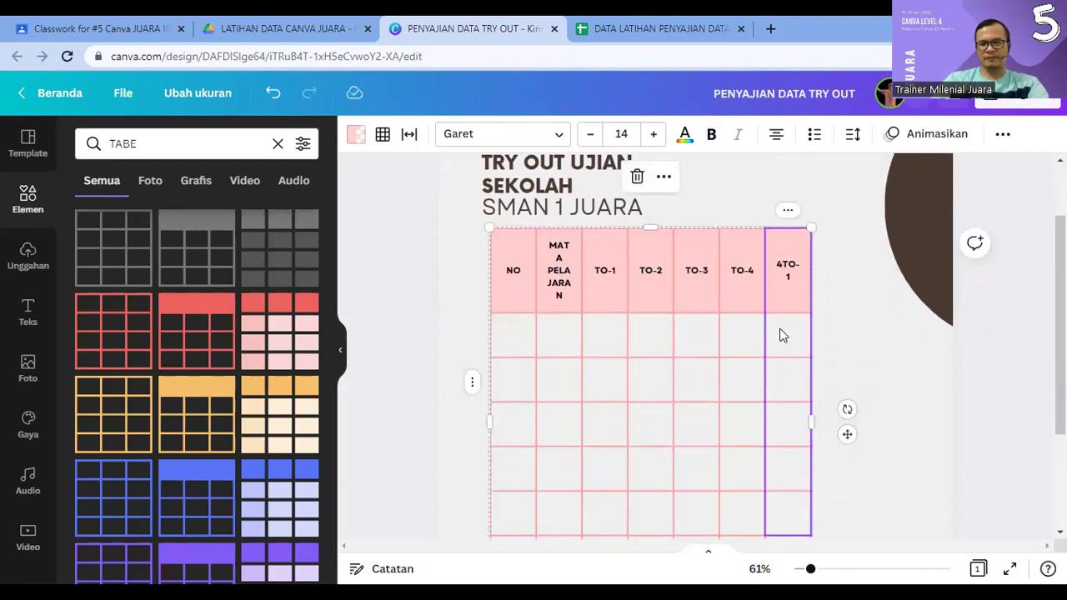
pyautogui.rightClick(782, 335)
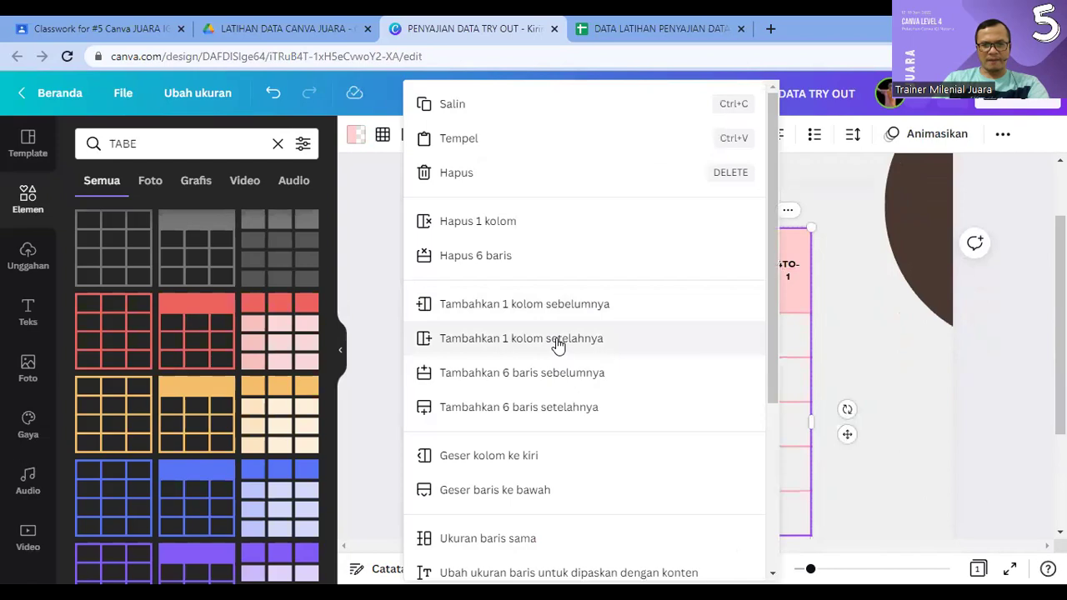
pyautogui.click(517, 223)
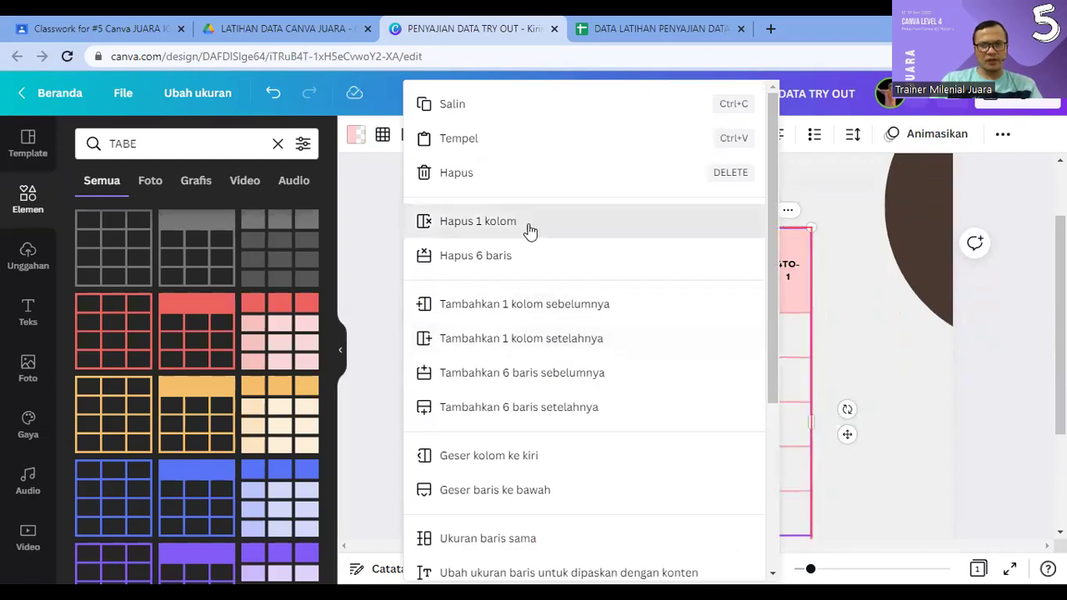
pyautogui.click(835, 340)
pyautogui.scroll(-3, 834, 341)
pyautogui.scroll(3, 834, 341)
# Step: Narrow the NO column and widen the MATA PELAJARAN column
pyautogui.click(522, 261)
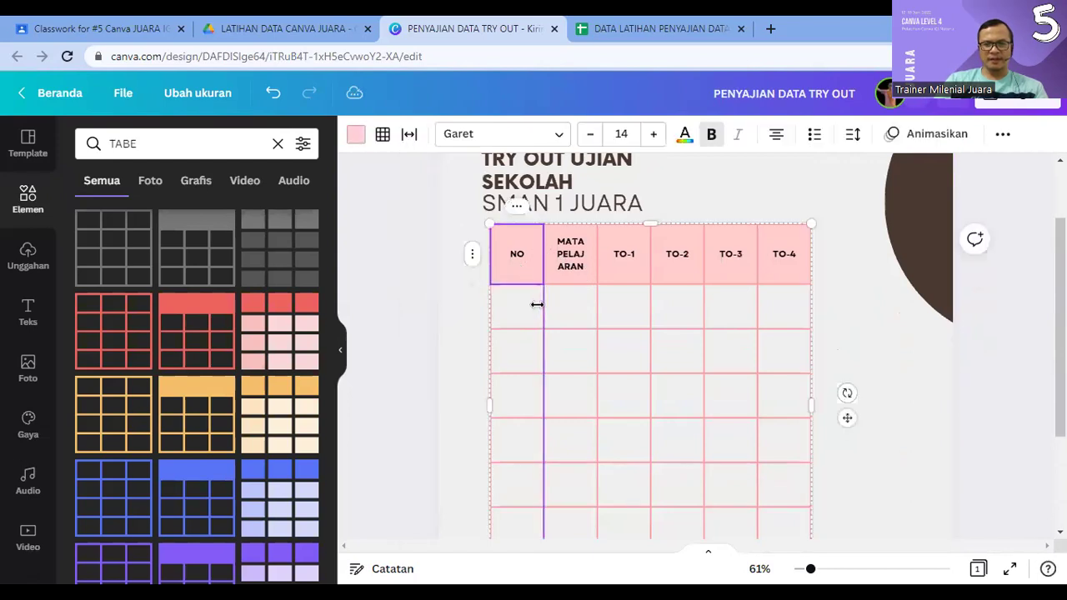
pyautogui.moveTo(526, 308)
pyautogui.mouseDown()
pyautogui.moveTo(514, 305)
pyautogui.moveTo(538, 303)
pyautogui.moveTo(528, 305)
pyautogui.mouseUp()
pyautogui.moveTo(614, 308); pyautogui.dragTo(790, 317)
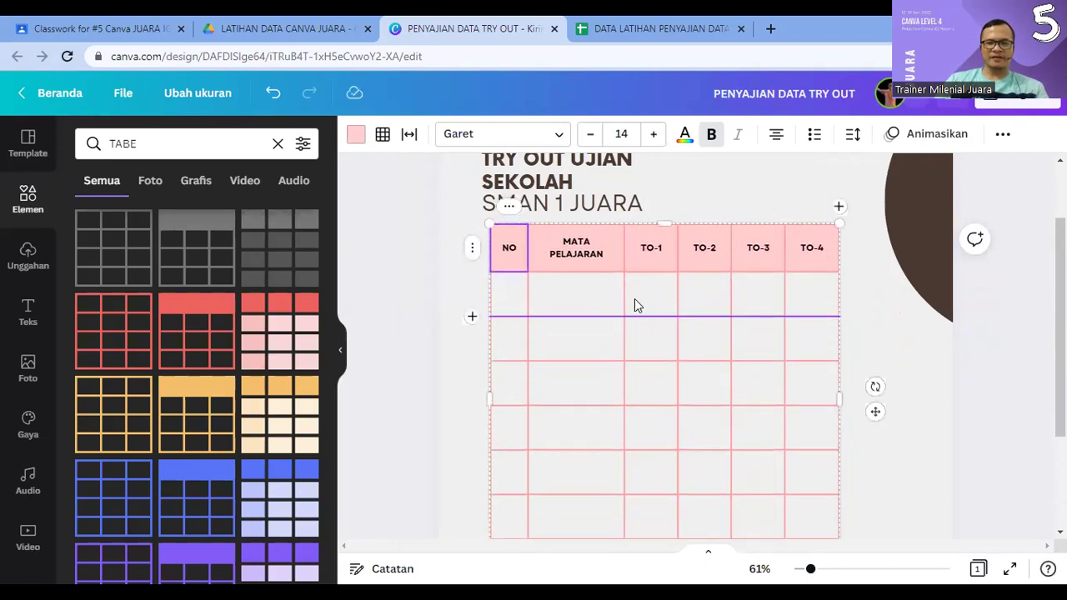
# Step: Widen the MATA PELAJARAN column until its title fits on one line, and narrow the TO-1, TO-2 and TO-3 columns
pyautogui.click(586, 298)
pyautogui.moveTo(623, 303); pyautogui.dragTo(852, 294)
pyautogui.click(717, 310)
pyautogui.click(619, 284)
pyautogui.click(619, 283)
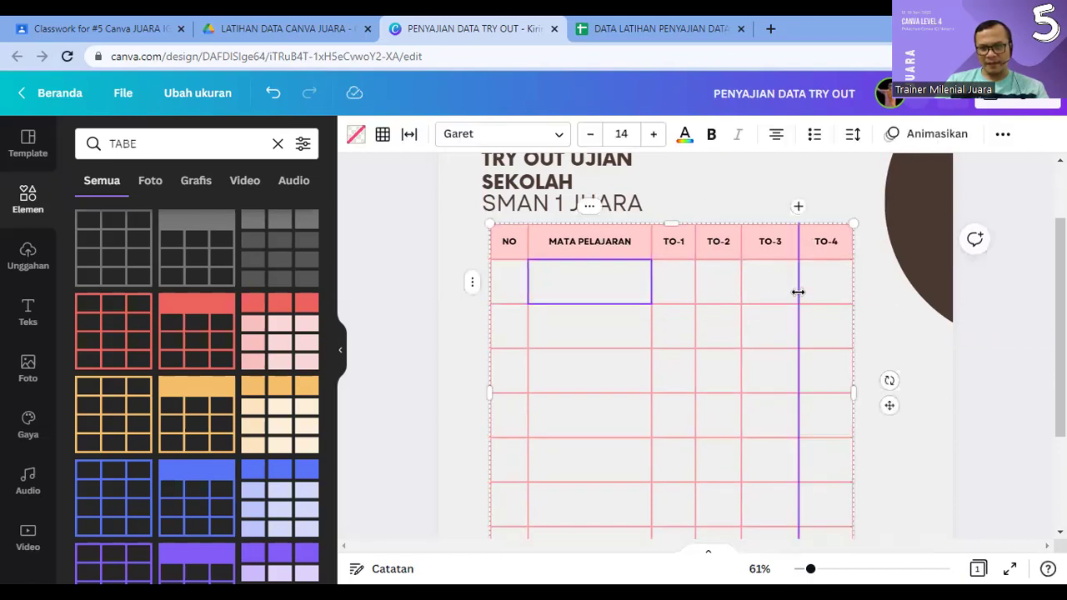
pyautogui.moveTo(781, 292); pyautogui.dragTo(788, 295)
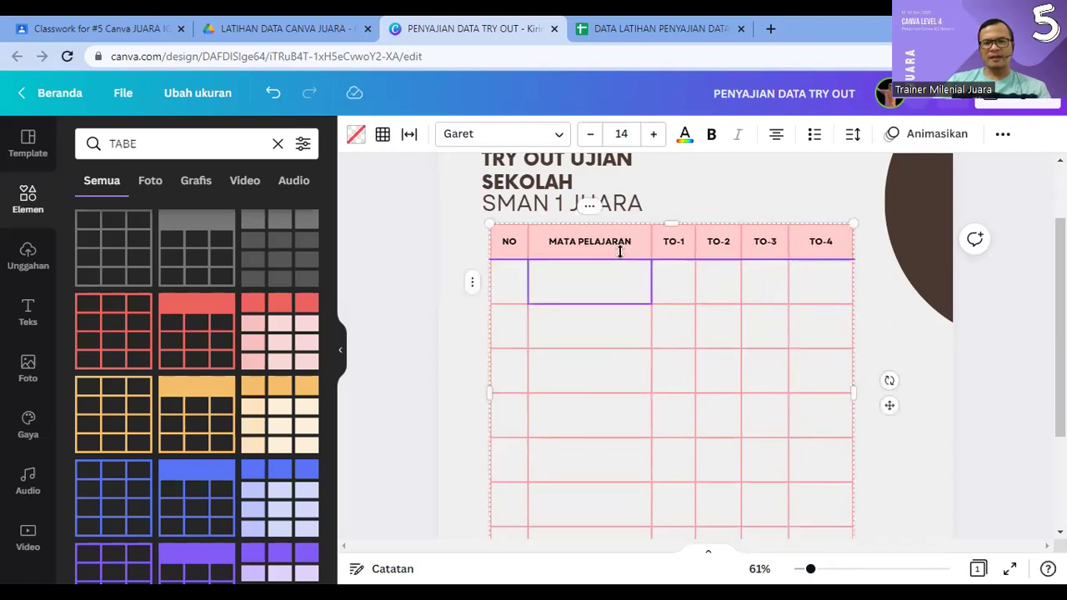
# Step: Set the font size of the whole header row, NO through TO-4, to 16
pyautogui.click(597, 247)
pyautogui.doubleClick(600, 247)
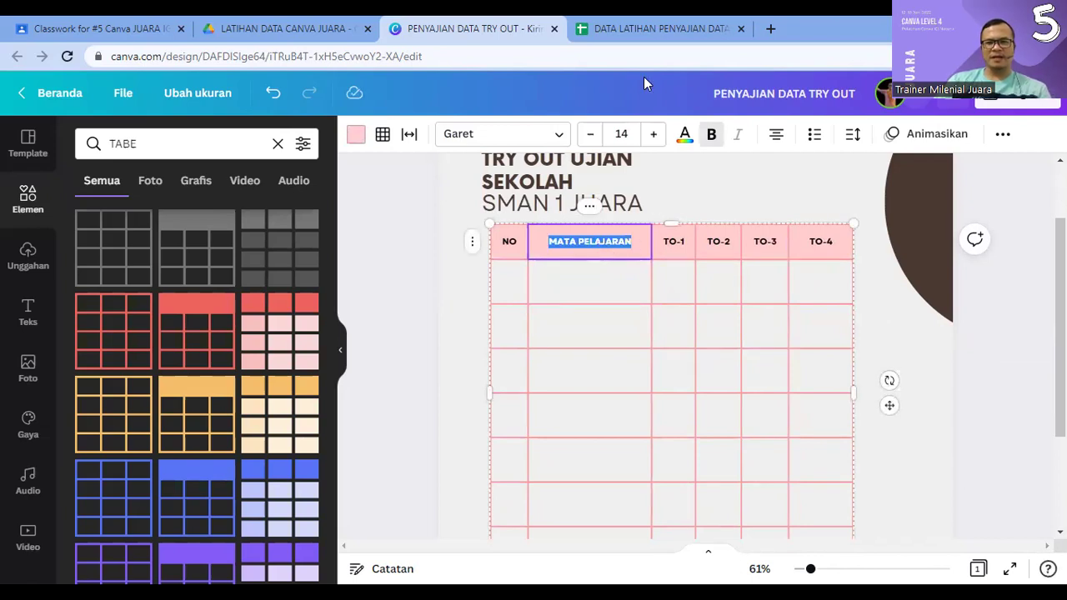
pyautogui.click(509, 247)
pyautogui.hotkey('shift', 'Right')
pyautogui.hotkey('shift', 'Right')
pyautogui.hotkey('shift', 'Right')
pyautogui.hotkey('shift', 'Right')
pyautogui.hotkey('shift', 'Right')
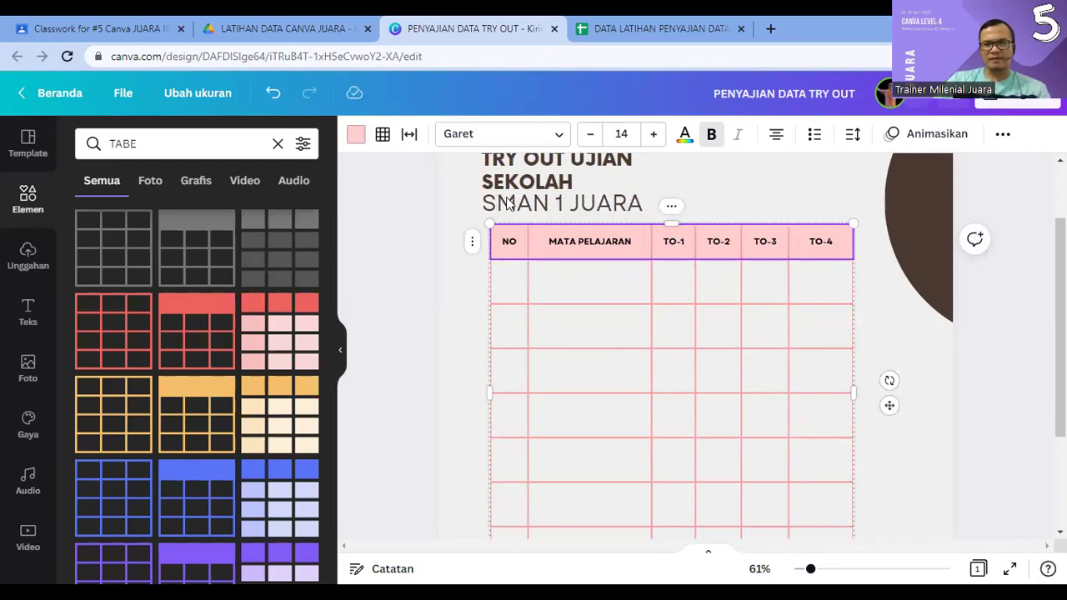
pyautogui.click(654, 140)
pyautogui.click(655, 140)
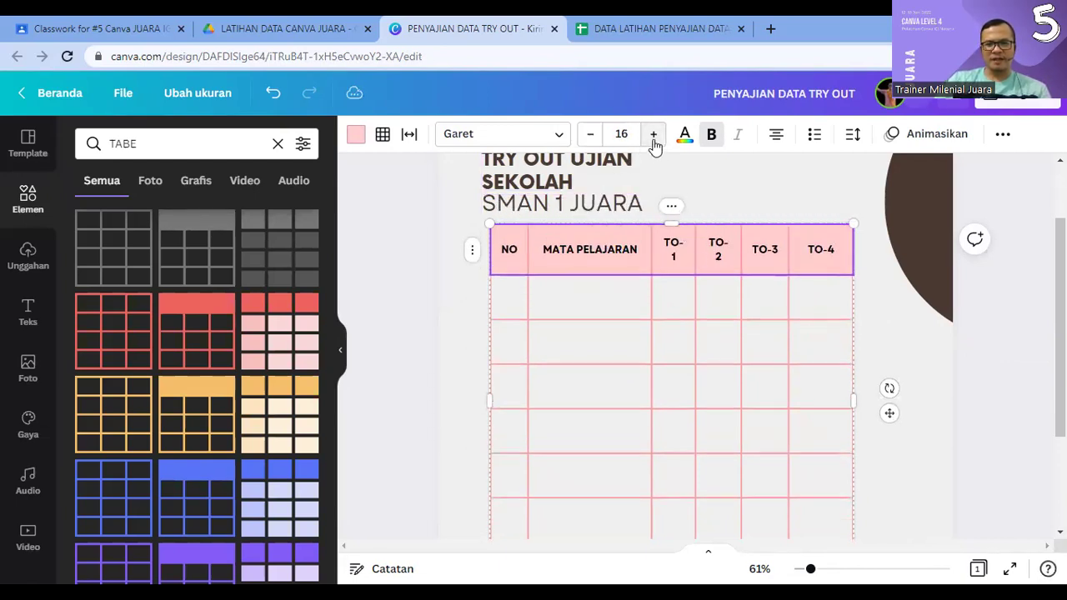
# Step: Adjust the widths of the TO-1 to TO-4 columns so that each header fits on one line
pyautogui.click(593, 296)
pyautogui.click(685, 258)
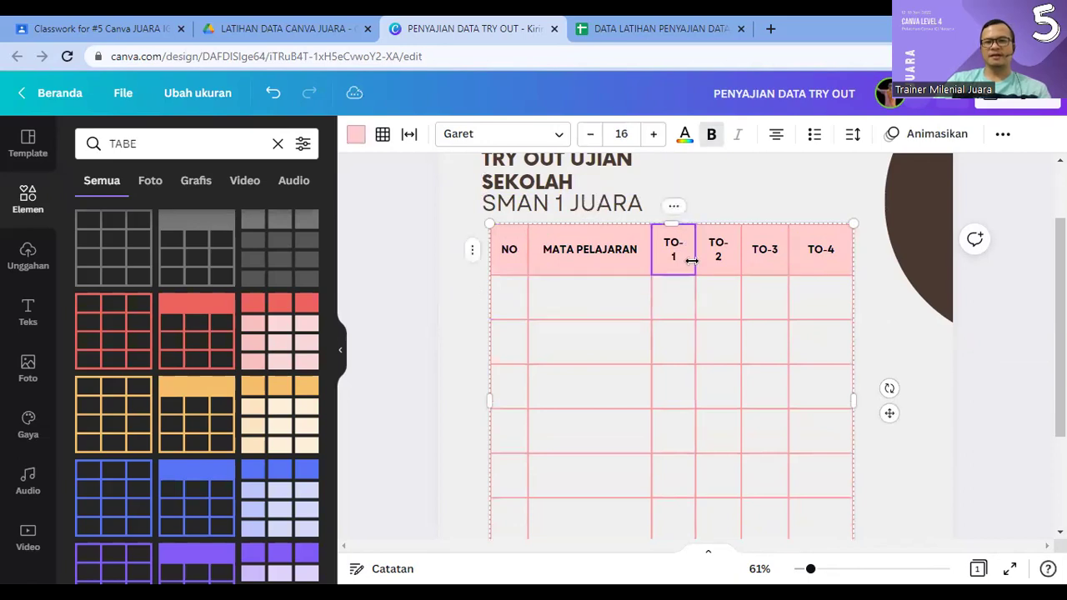
pyautogui.moveTo(705, 259); pyautogui.dragTo(871, 284)
pyautogui.click(877, 285)
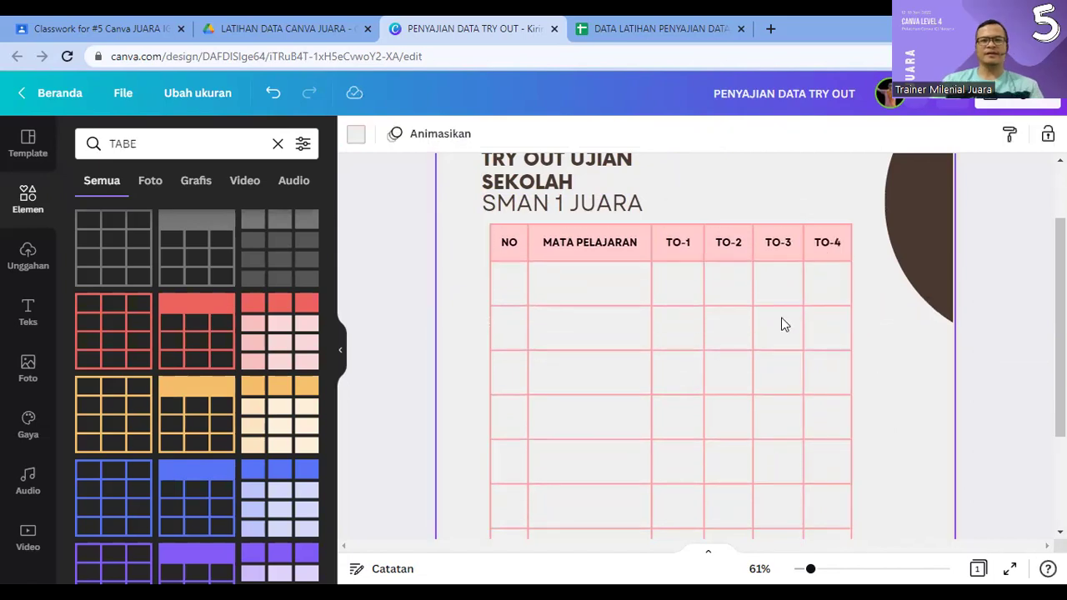
pyautogui.click(592, 294)
pyautogui.scroll(-3, 681, 403)
pyautogui.click(826, 431)
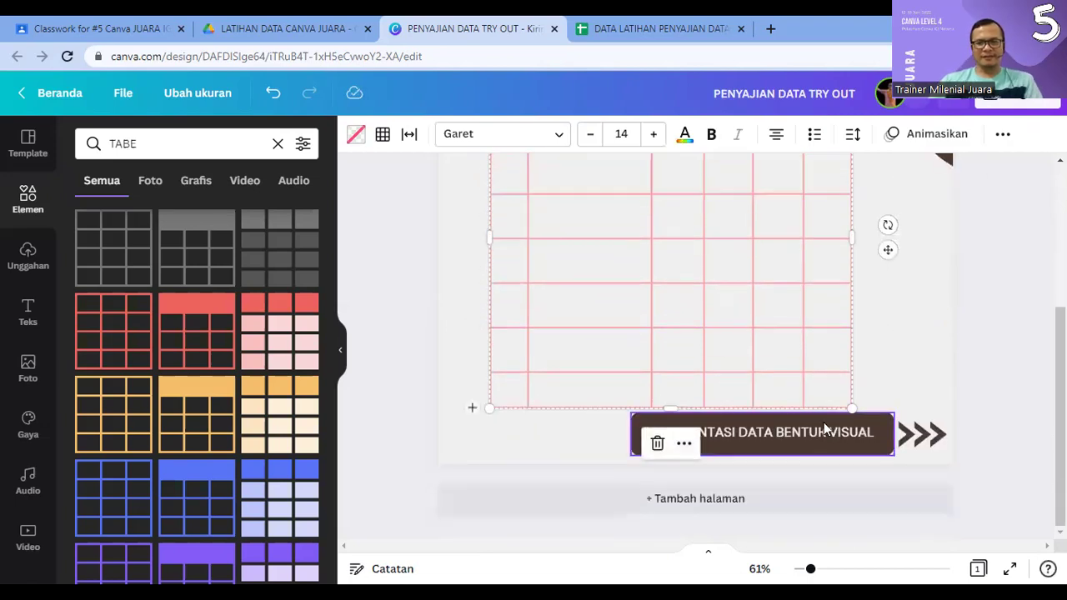
pyautogui.click(893, 375)
pyautogui.scroll(3, 810, 339)
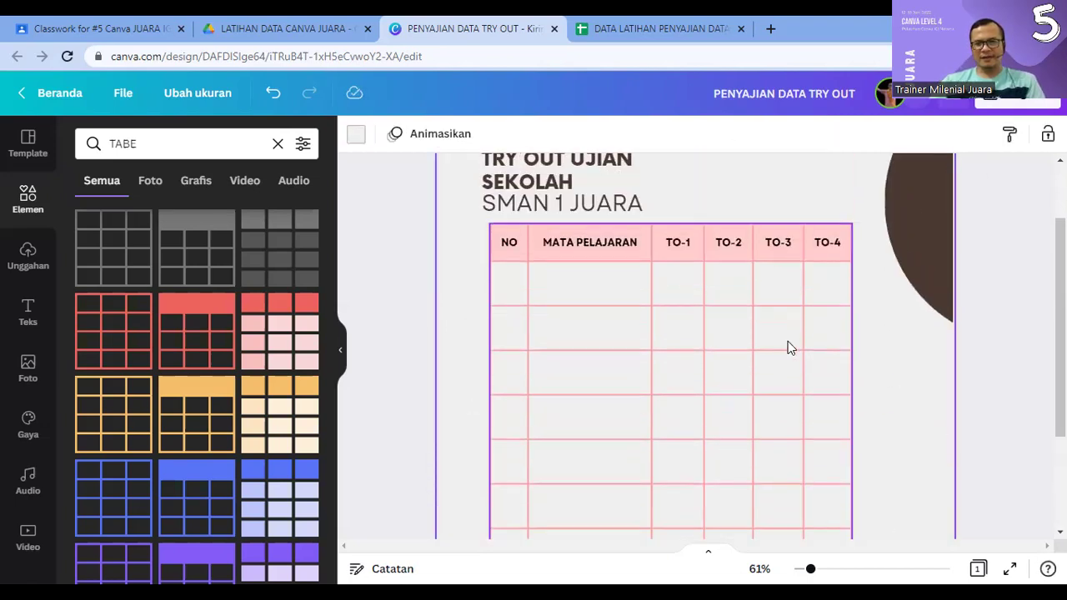
# Step: Number the first six rows under NO from 1 to 6 and select the seventh row's number cell
pyautogui.click(506, 287)
pyautogui.write('1')
pyautogui.click(510, 331)
pyautogui.write('2')
pyautogui.click(510, 380)
pyautogui.write('3')
pyautogui.click(512, 424)
pyautogui.write('4')
pyautogui.click(505, 469)
pyautogui.write('5')
pyautogui.click(510, 508)
pyautogui.write('6')
pyautogui.scroll(-2, 578, 491)
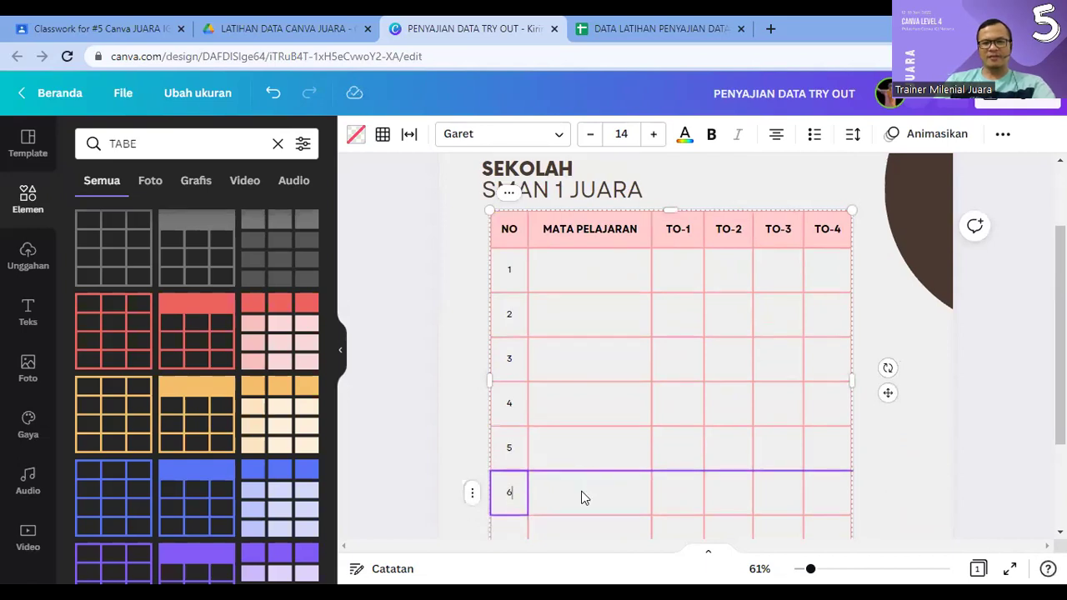
pyautogui.click(511, 395)
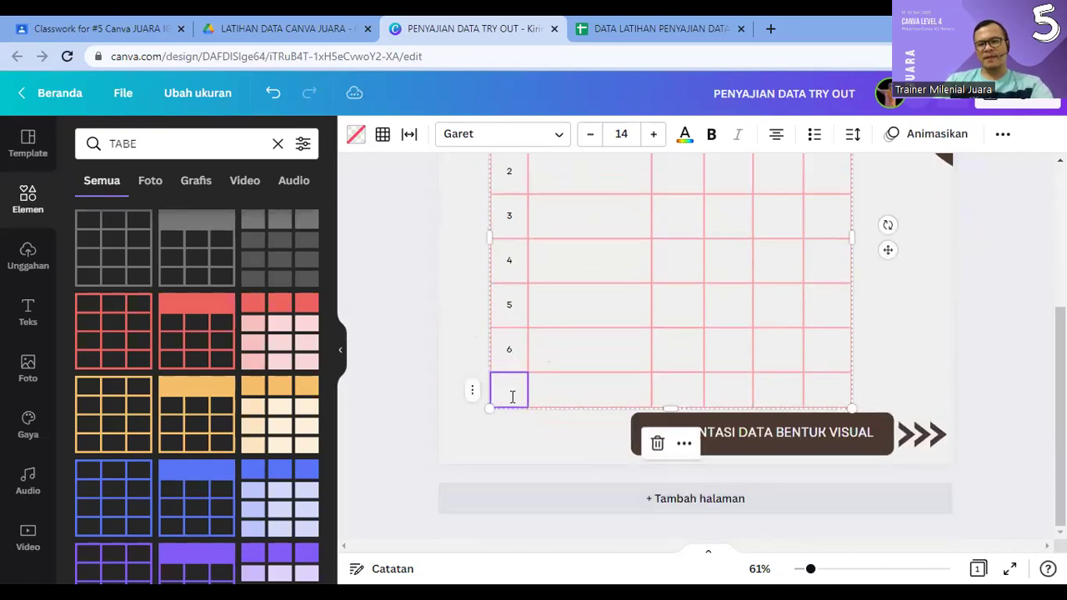
# Step: Switch to the Google Sheets score data and copy the seven subject rows, cells A3 through F9
pyautogui.click(647, 30)
pyautogui.click(52, 411)
pyautogui.click(48, 237)
pyautogui.hotkey('shift', 'Right')
pyautogui.hotkey('shift', 'Right')
pyautogui.hotkey('shift', 'Right')
pyautogui.hotkey('shift', 'Right')
pyautogui.hotkey('shift', 'Right')
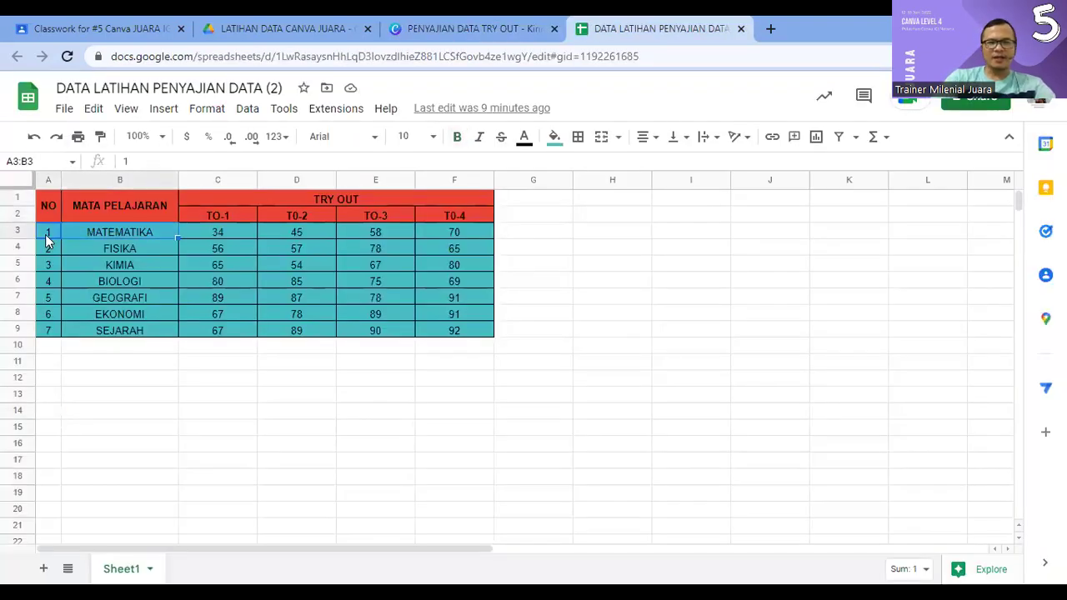
pyautogui.hotkey('shift', 'Down')
pyautogui.hotkey('shift', 'Down')
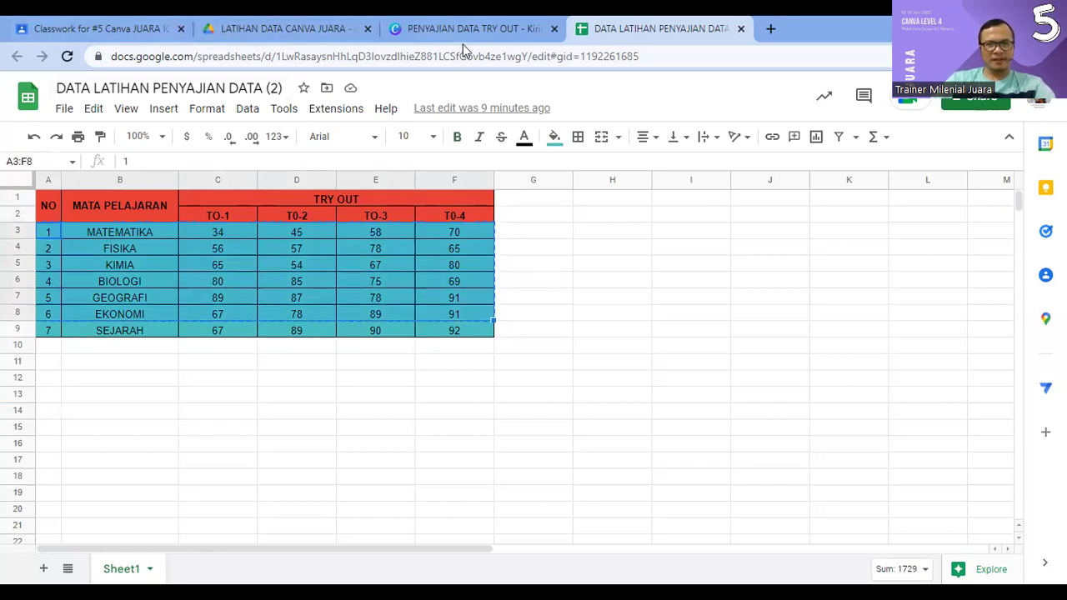
pyautogui.hotkey('shift', 'Down')
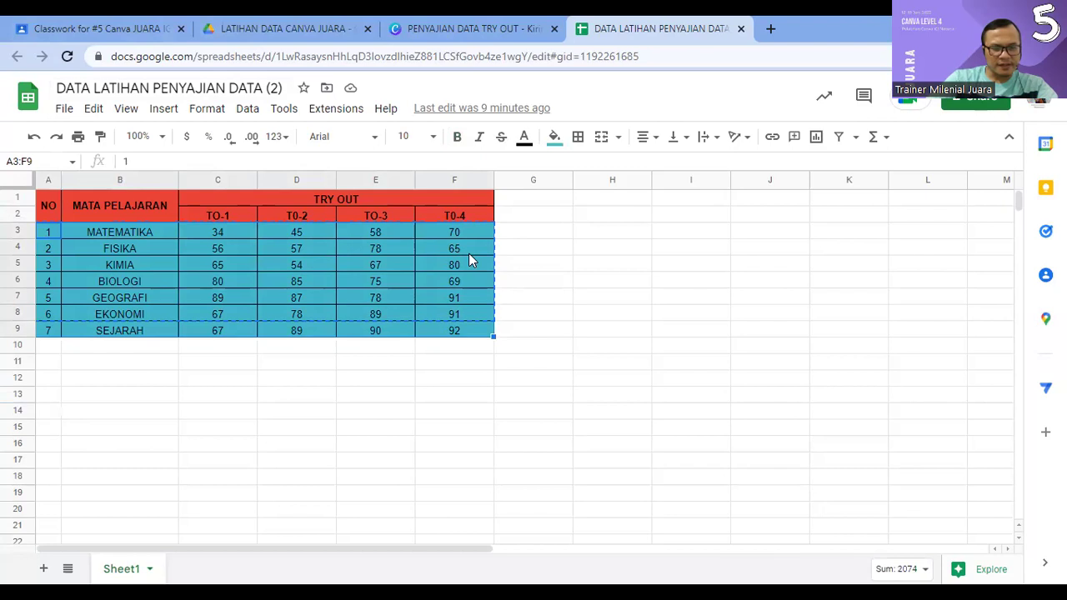
# Step: Return to the Canva design and paste the copied numbers, subjects and TO-1 to TO-4 scores into the table's seven rows below the header
pyautogui.click(465, 29)
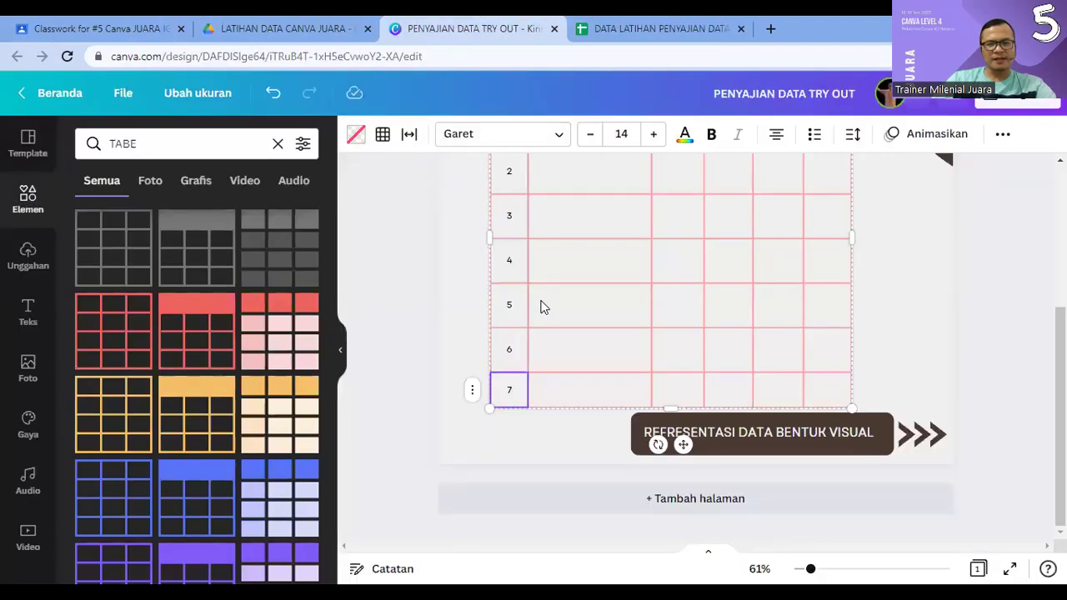
pyautogui.scroll(3, 543, 305)
pyautogui.click(514, 297)
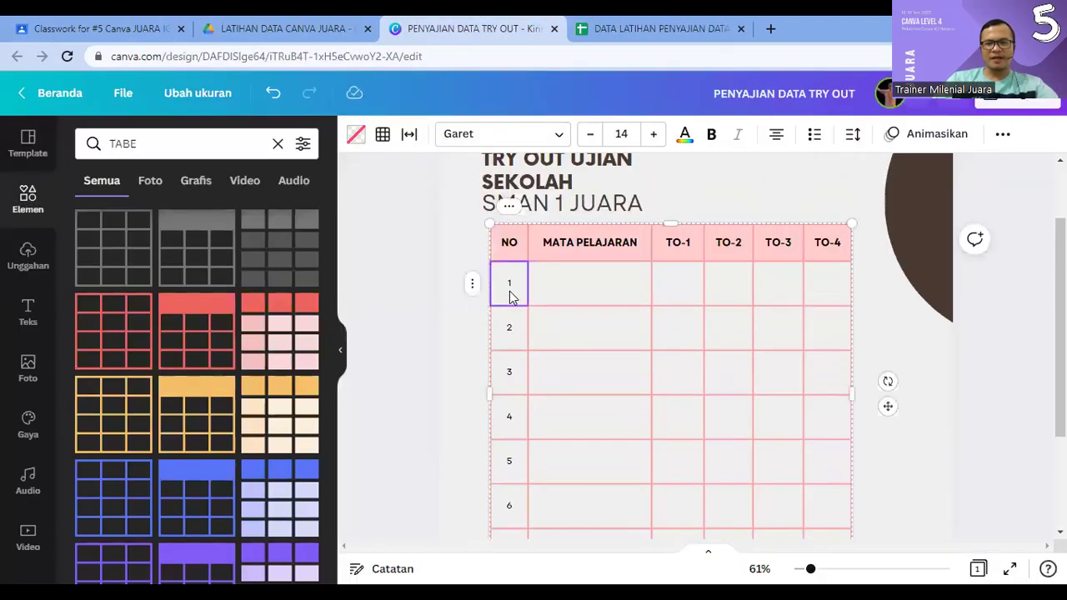
pyautogui.hotkey('shift', 'Right')
pyautogui.hotkey('shift', 'Right')
pyautogui.hotkey('shift', 'Right')
pyautogui.hotkey('shift', 'Right')
pyautogui.hotkey('shift', 'Right')
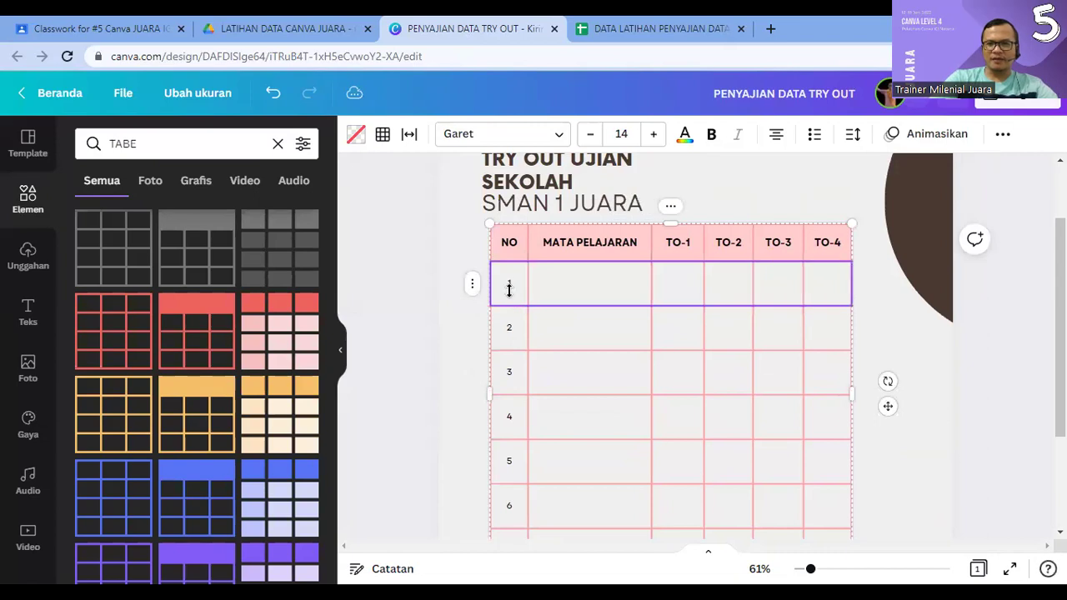
pyautogui.hotkey('shift', 'Down')
pyautogui.hotkey('shift', 'Down')
pyautogui.hotkey('shift', 'Down')
pyautogui.hotkey('shift', 'Down')
pyautogui.hotkey('shift', 'Down')
pyautogui.hotkey('shift', 'Down')
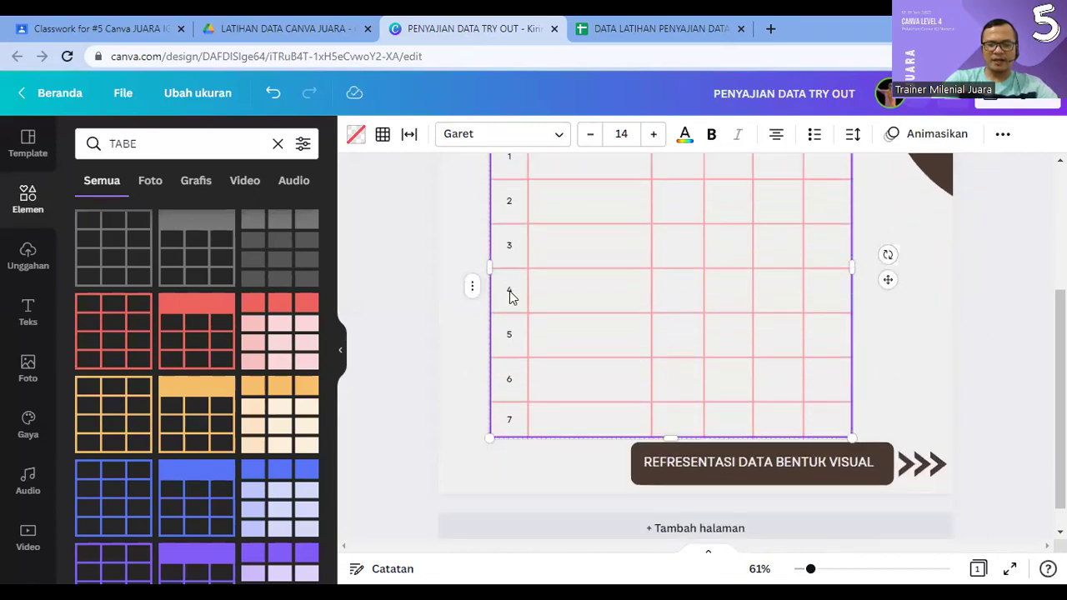
pyautogui.write('MATEMATIKA\t34\t45\t58\t70 FISIKA\t56\t57\t78\t65 KIMIA\t65\t54\t67\t80 BIOLOGI\t80\t85\t75\t69 GEOGRAFI\t89\t87\t78\t91 EKONOMI\t67\t78\t89\t91 SEJARAH\t67\t89\t90\t92')
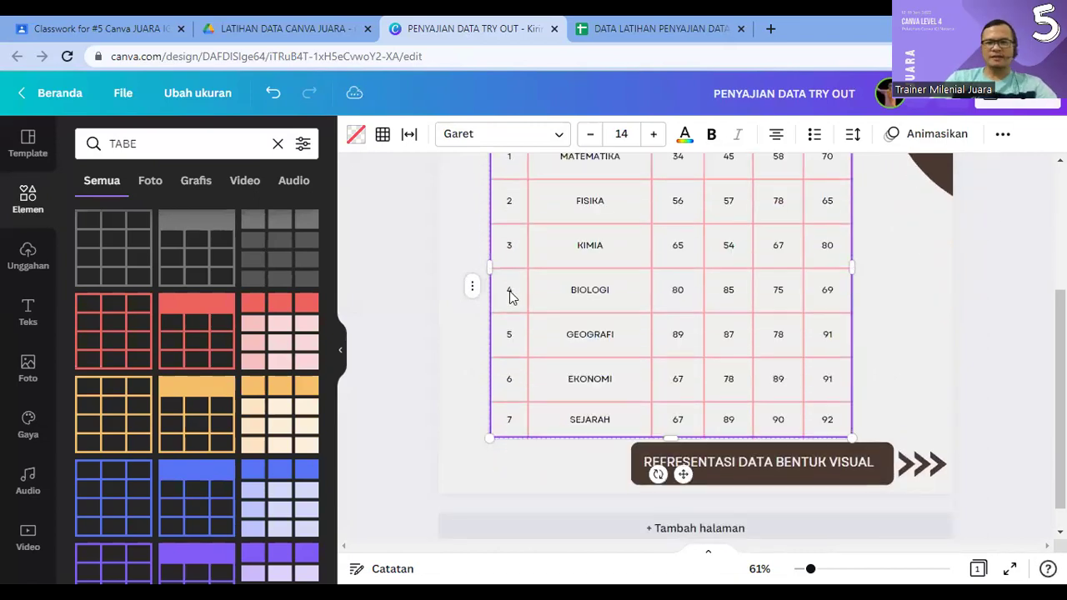
pyautogui.scroll(3, 590, 350)
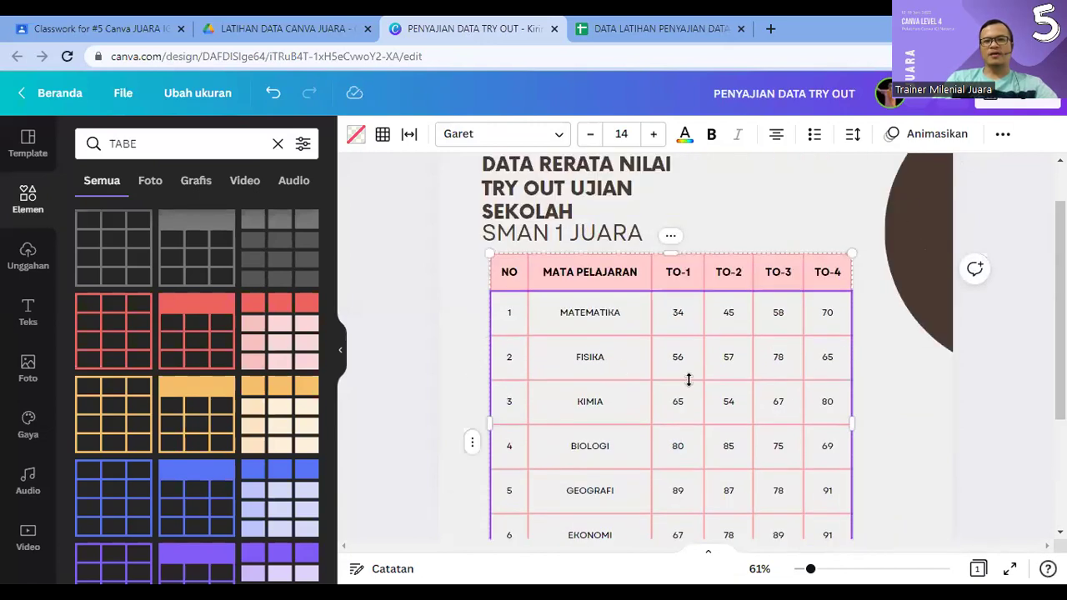
pyautogui.click(875, 414)
# Step: Resize the table to be wider with shorter rows, and move it slightly down below the SMAN 1 JUARA subtitle
pyautogui.scroll(-3, 885, 414)
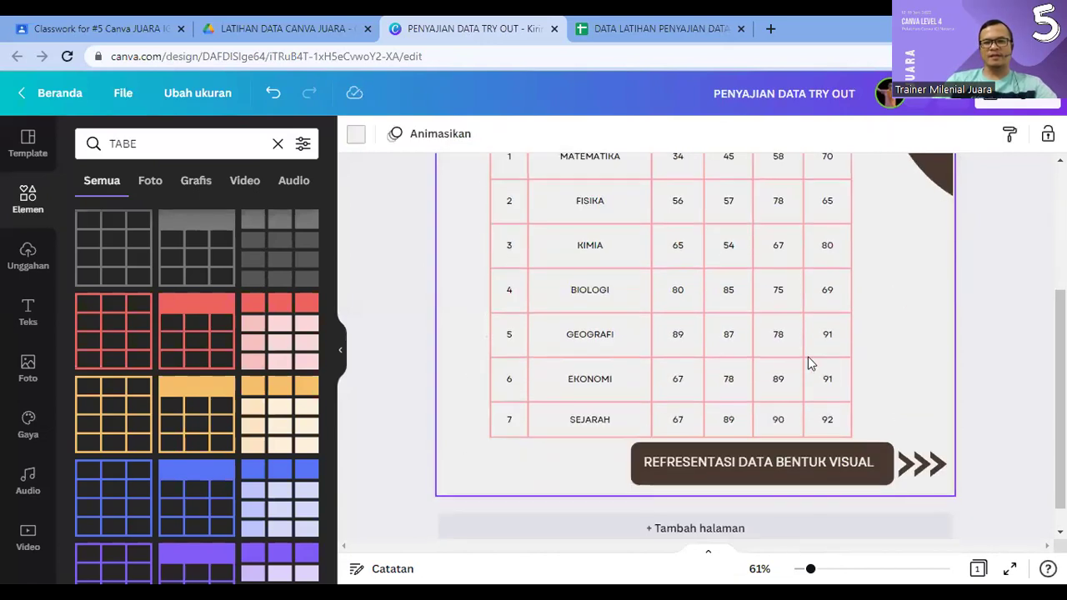
pyautogui.click(799, 355)
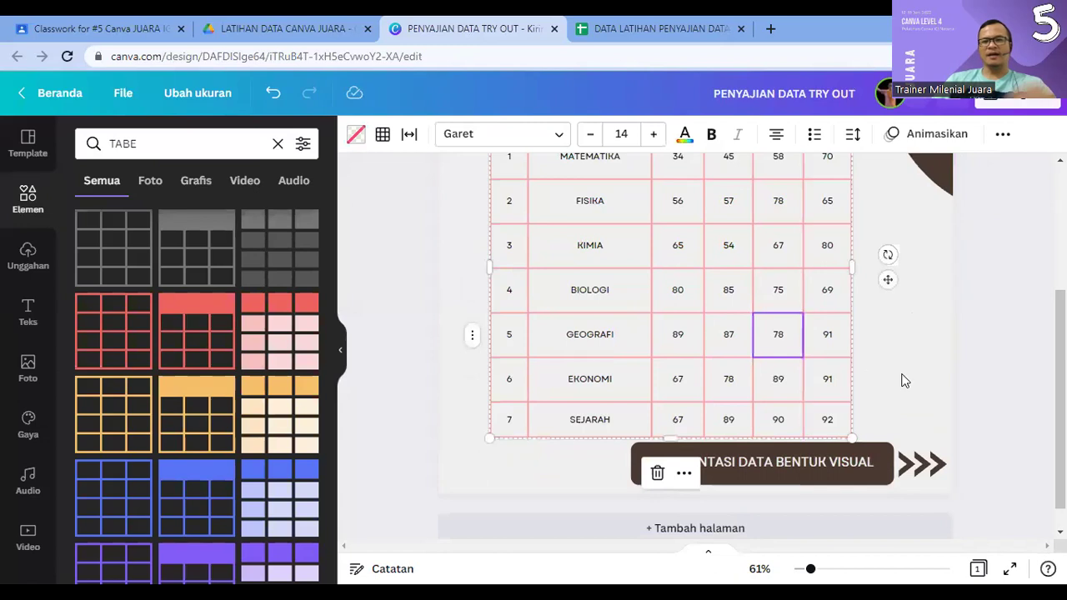
pyautogui.press('Escape')
pyautogui.click(839, 354)
pyautogui.scroll(3, 838, 358)
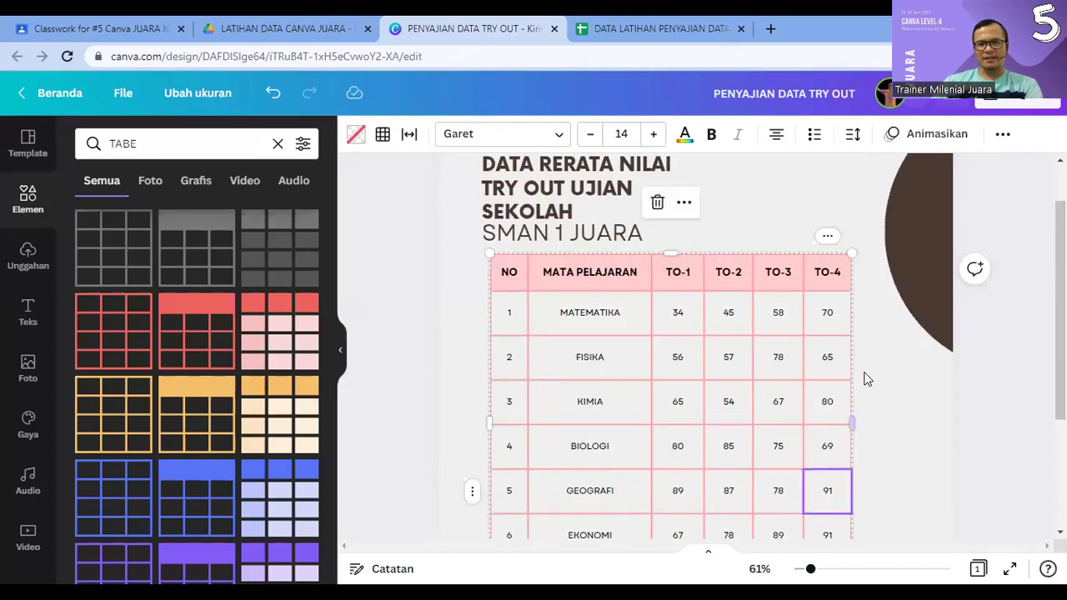
pyautogui.scroll(-3, 830, 396)
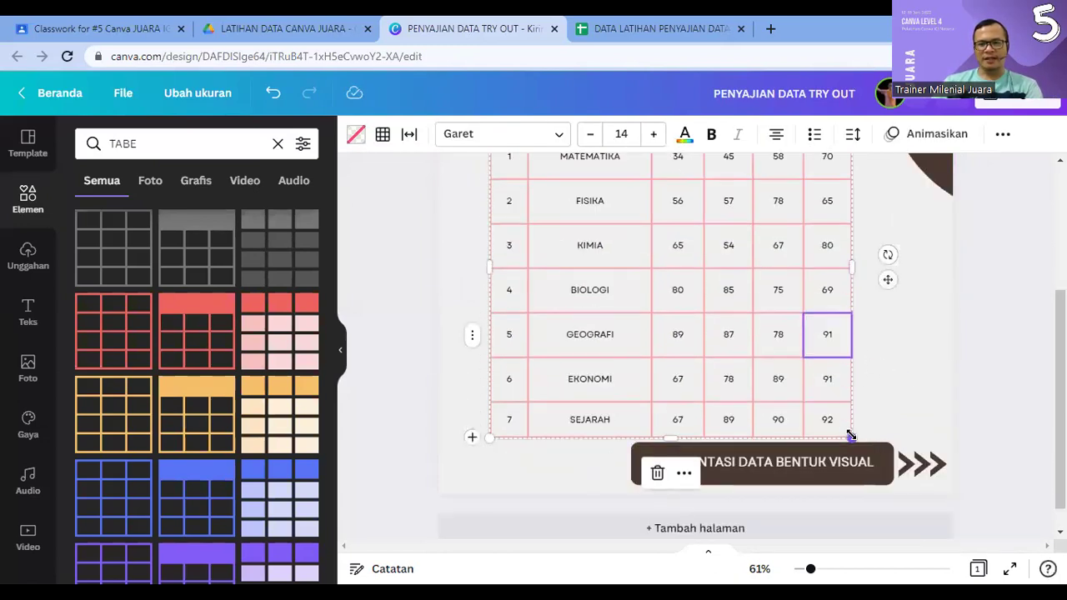
pyautogui.moveTo(851, 437); pyautogui.dragTo(932, 357)
pyautogui.click(873, 421)
pyautogui.moveTo(734, 354); pyautogui.dragTo(762, 374)
pyautogui.scroll(2, 775, 379)
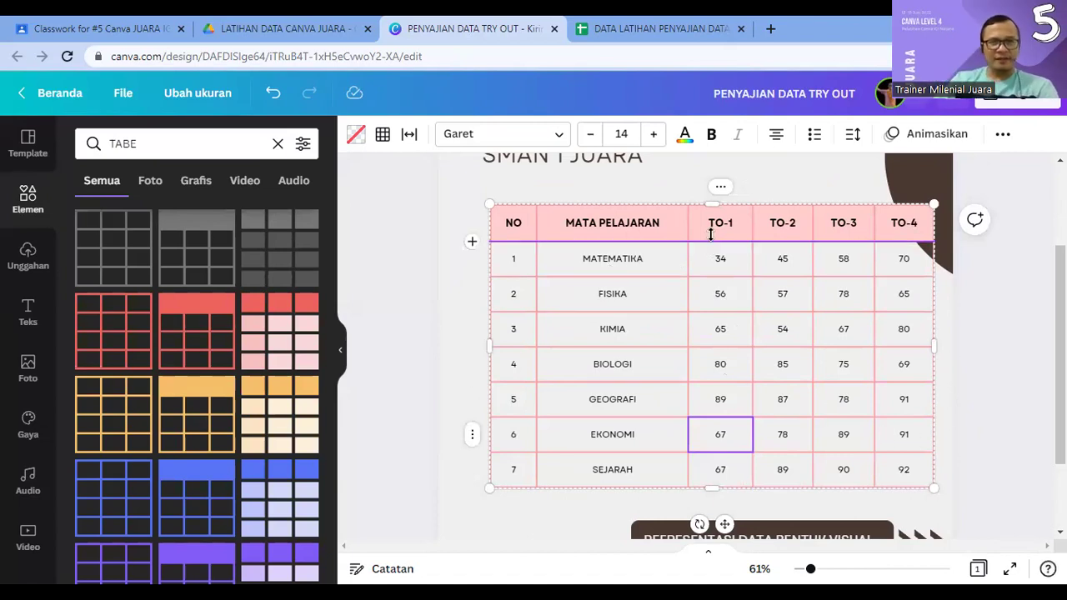
# Step: Try a black fill on the EKONOMI row's TO-1 cell and undo it
pyautogui.click(354, 142)
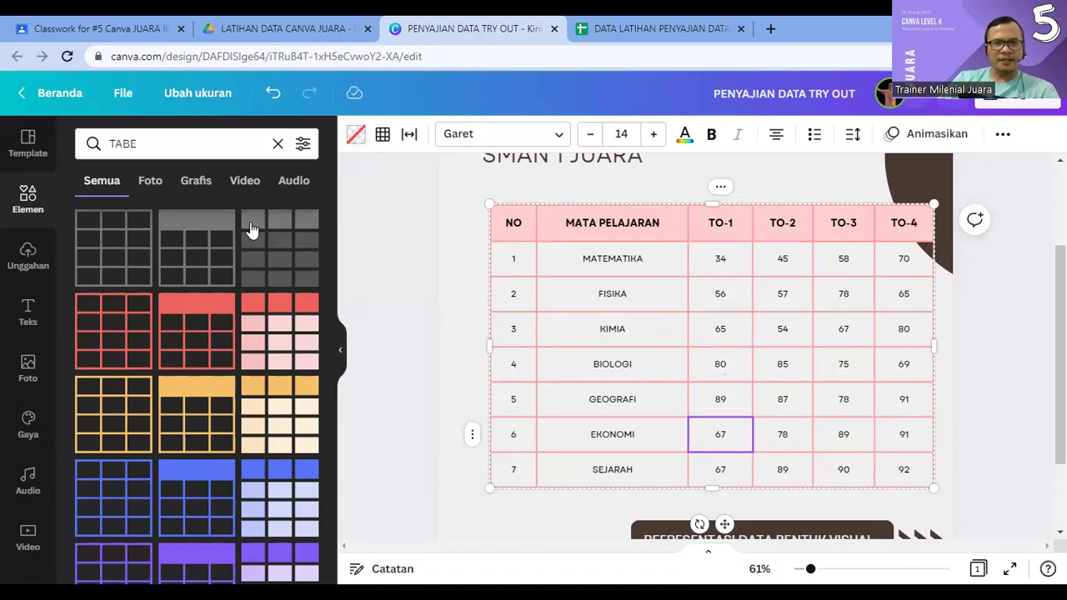
pyautogui.click(177, 224)
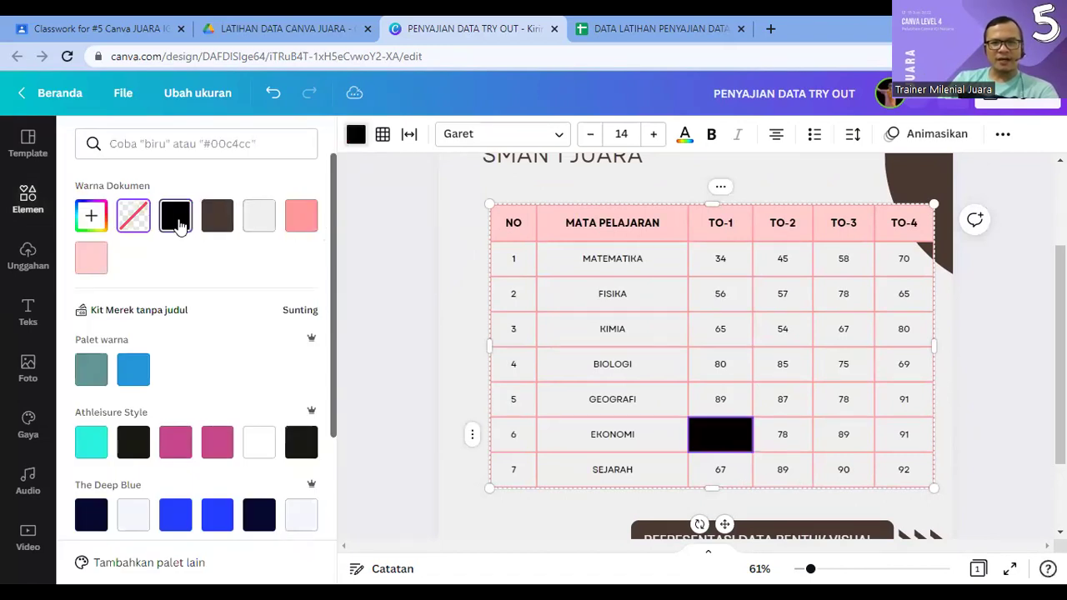
pyautogui.hotkey('ctrl', 'z')
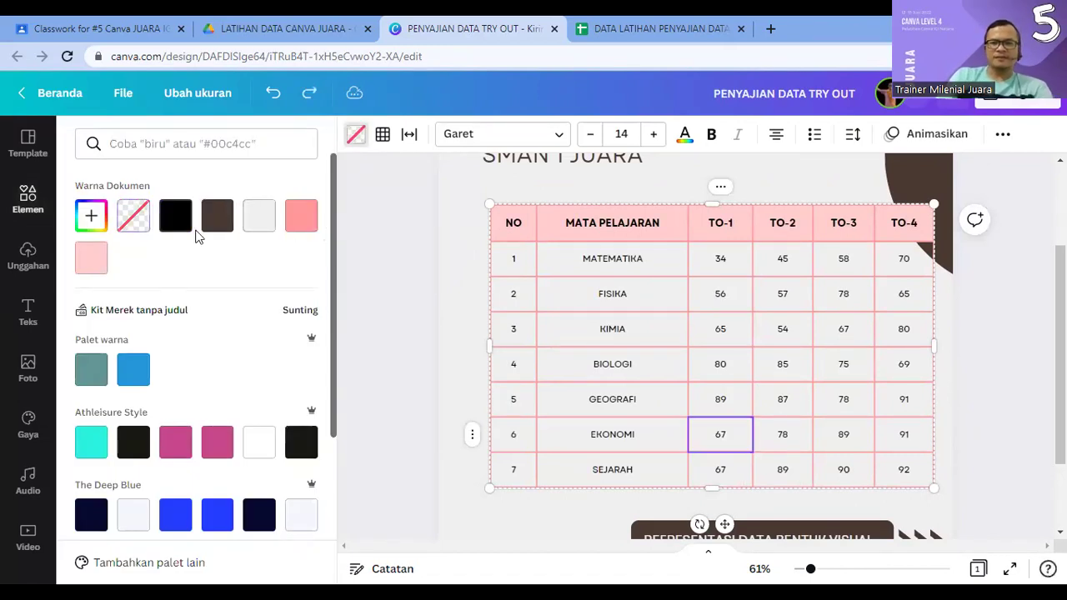
pyautogui.hotkey('ctrl', 'z')
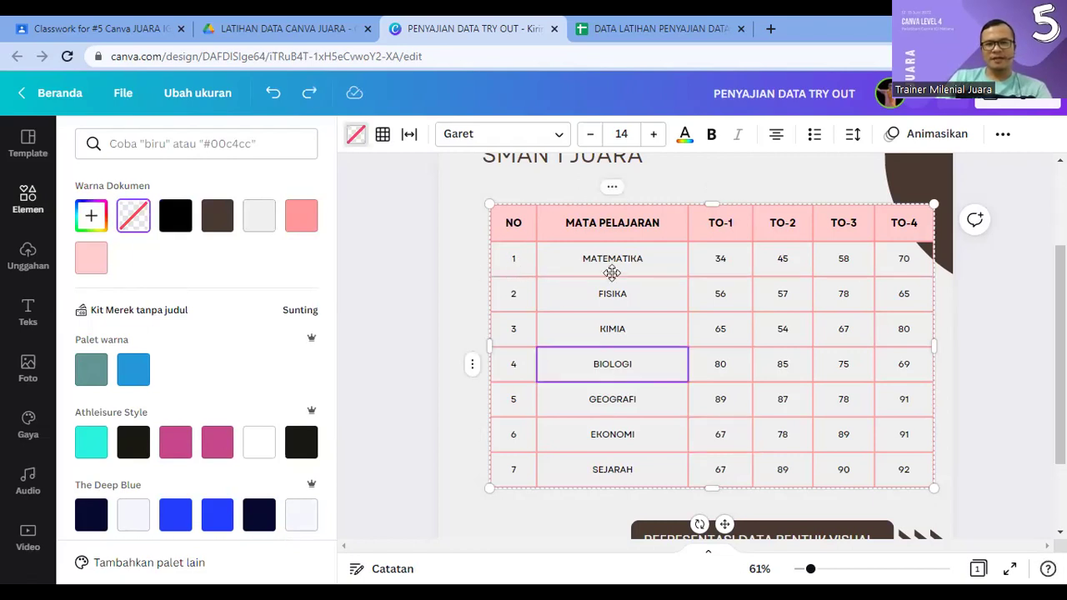
pyautogui.hotkey('ctrl', 'y')
pyautogui.hotkey('ctrl', 'z')
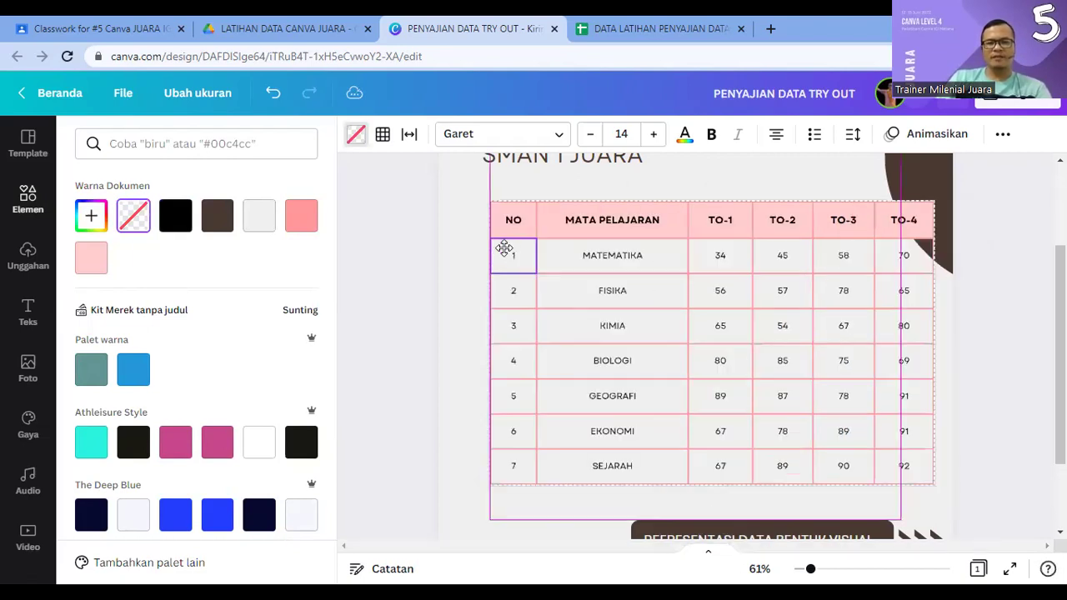
pyautogui.hotkey('ctrl', 'z')
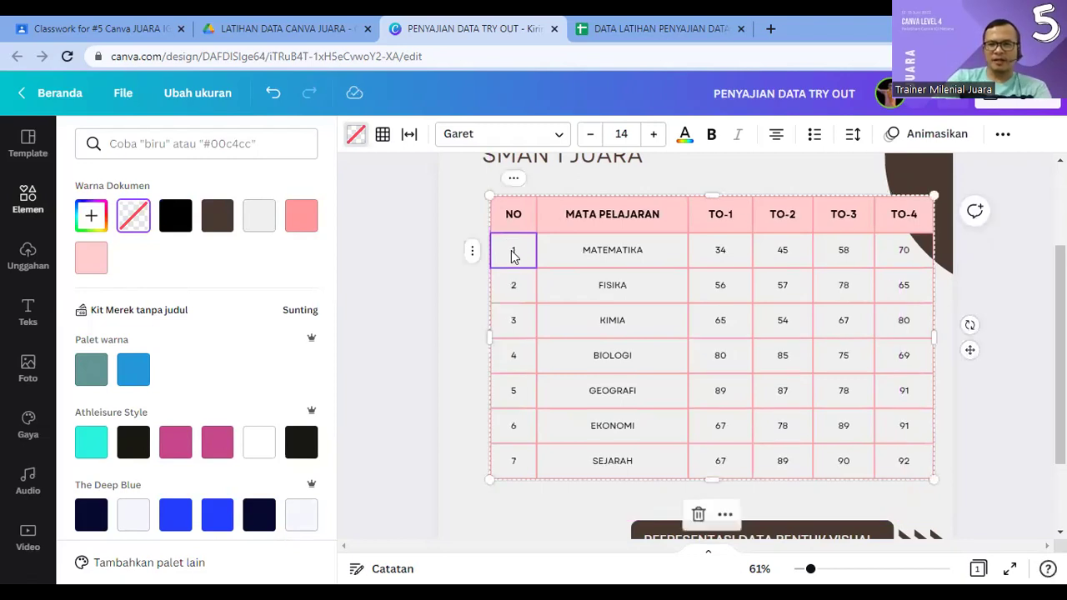
# Step: Fill the whole MATEMATIKA row, from NO through TO-4, with the blue from the brand colour palette
pyautogui.hotkey('shift', 'Right')
pyautogui.hotkey('shift', 'Right')
pyautogui.hotkey('shift', 'Right')
pyautogui.hotkey('shift', 'Right')
pyautogui.hotkey('shift', 'Right')
pyautogui.hotkey('shift', 'Down')
pyautogui.hotkey('shift', 'Up')
pyautogui.click(131, 370)
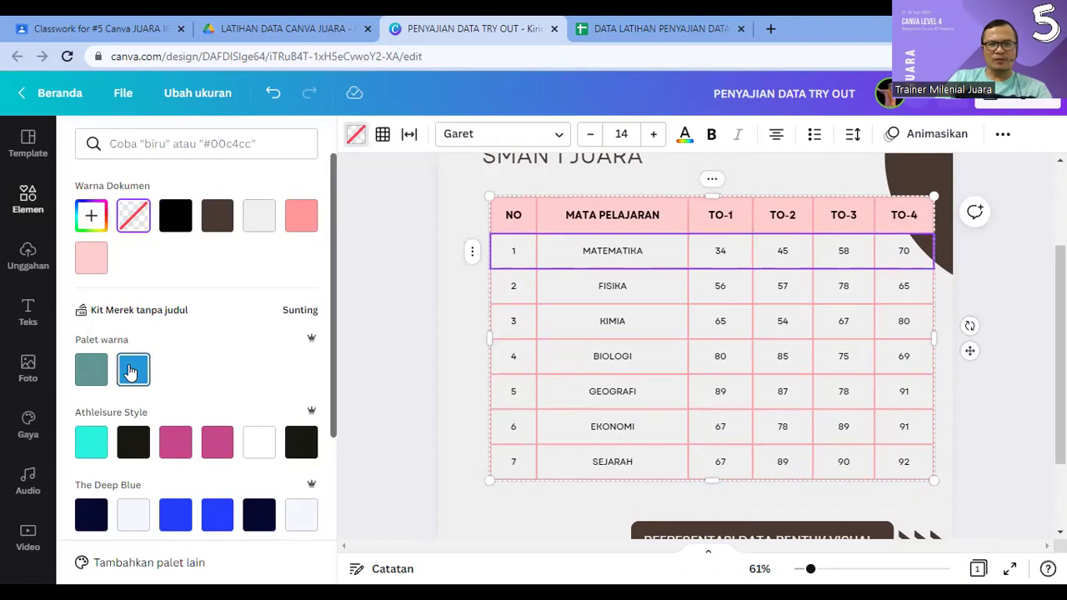
# Step: Fill the whole FISIKA row, from NO through TO-4, with the standard turquoise colour
pyautogui.click(514, 291)
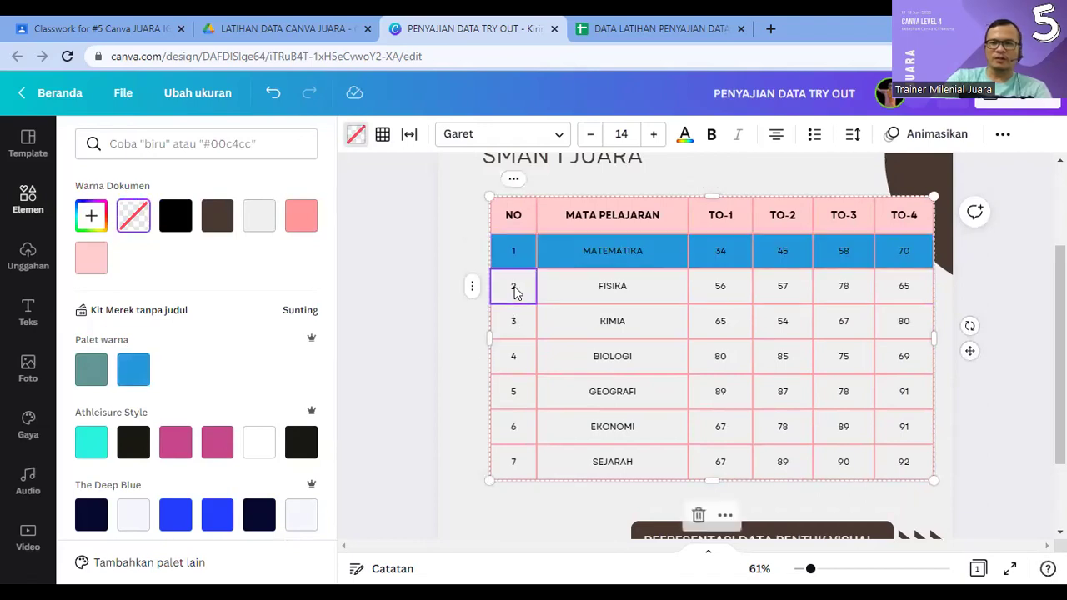
pyautogui.hotkey('shift', 'Right')
pyautogui.hotkey('shift', 'Right')
pyautogui.hotkey('shift', 'Right')
pyautogui.hotkey('shift', 'Right')
pyautogui.hotkey('shift', 'Right')
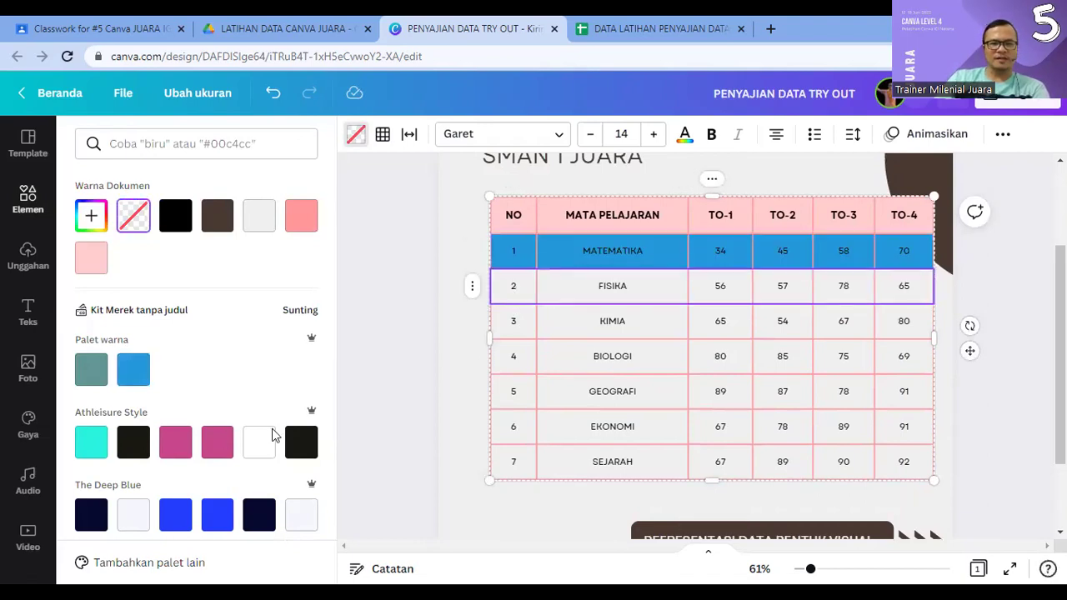
pyautogui.scroll(-3, 137, 471)
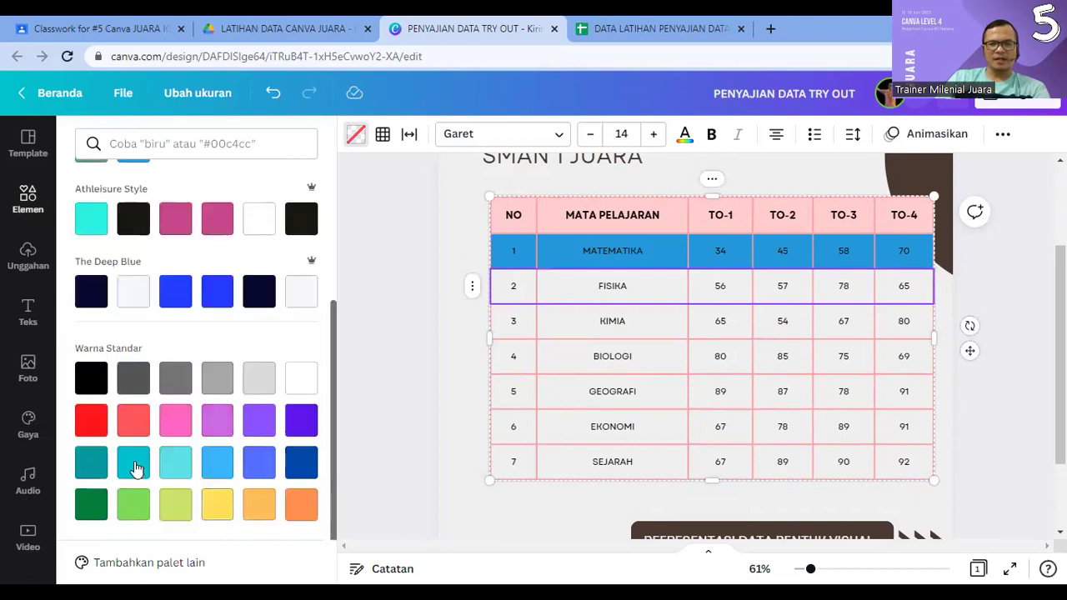
# Step: Fill the whole KIMIA row, from NO through TO-4, with the standard dark blue colour
pyautogui.click(511, 323)
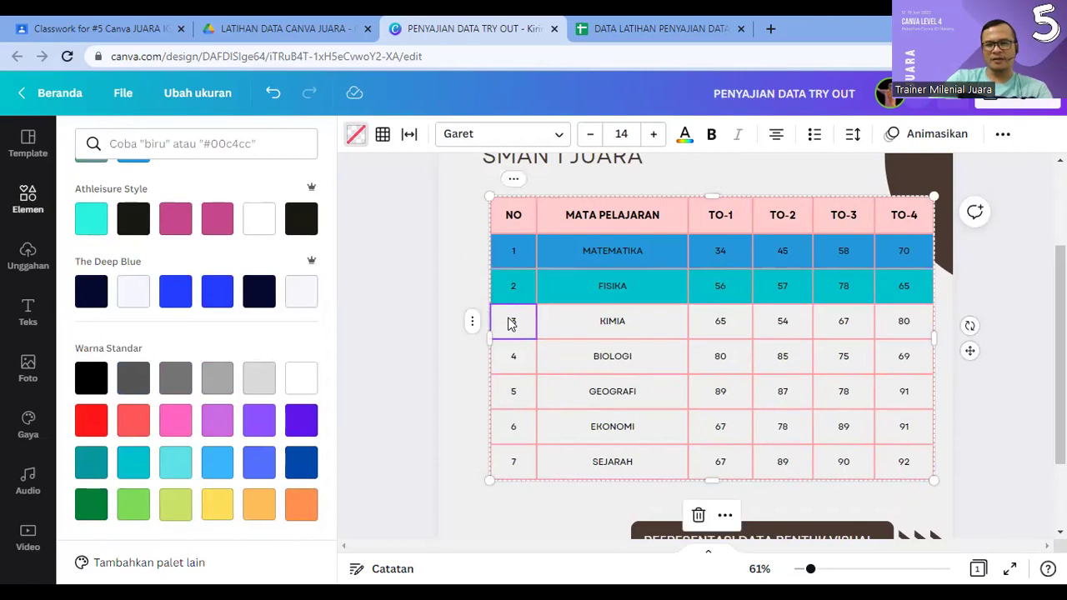
pyautogui.hotkey('shift', 'Right')
pyautogui.hotkey('shift', 'Right')
pyautogui.hotkey('shift', 'Right')
pyautogui.hotkey('shift', 'Right')
pyautogui.hotkey('shift', 'Right')
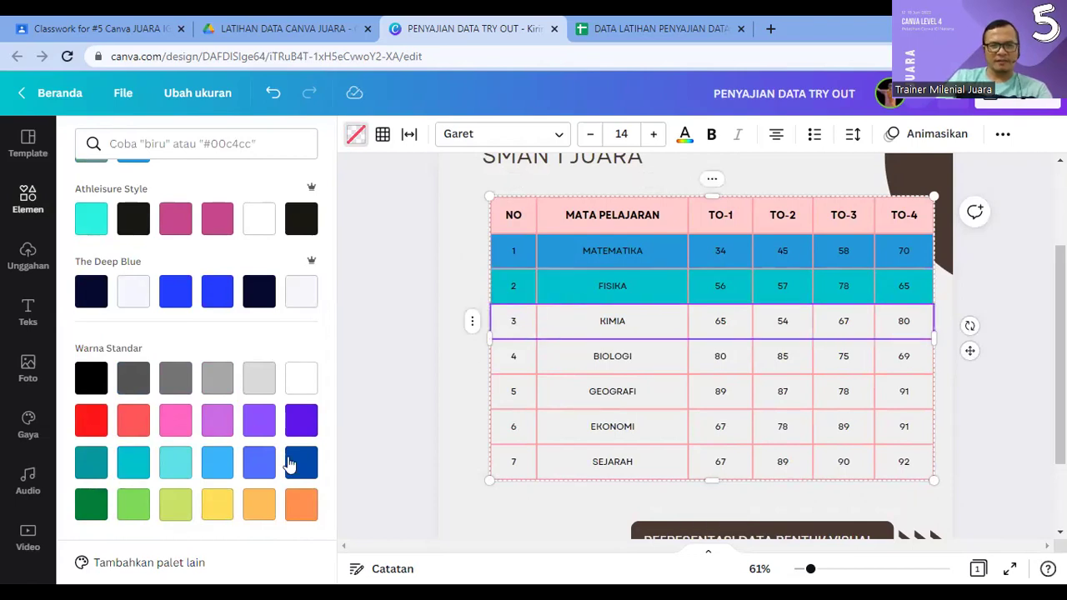
pyautogui.click(300, 462)
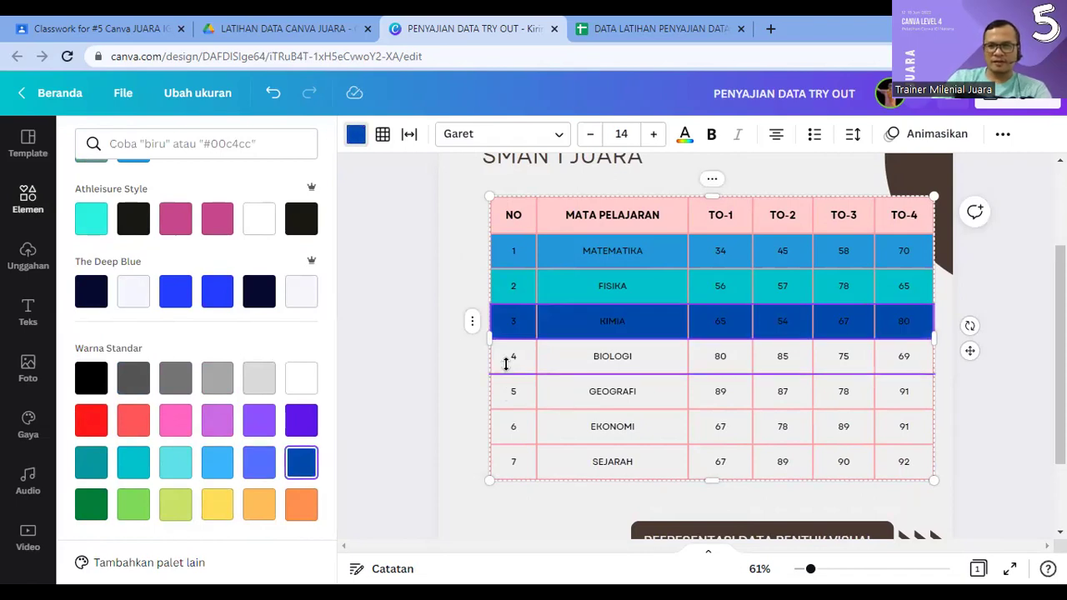
# Step: Fill the whole BIOLOGI row, from NO through TO-4, with the standard light purple colour
pyautogui.click(523, 358)
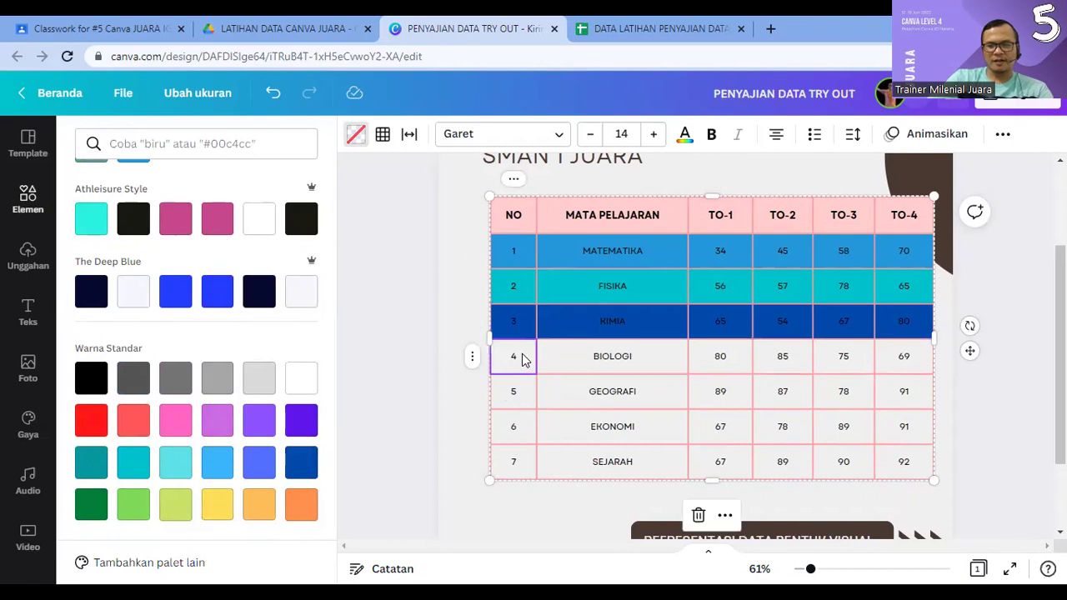
pyautogui.hotkey('shift', 'Right')
pyautogui.hotkey('shift', 'Right')
pyautogui.hotkey('shift', 'Right')
pyautogui.hotkey('shift', 'Right')
pyautogui.hotkey('shift', 'Right')
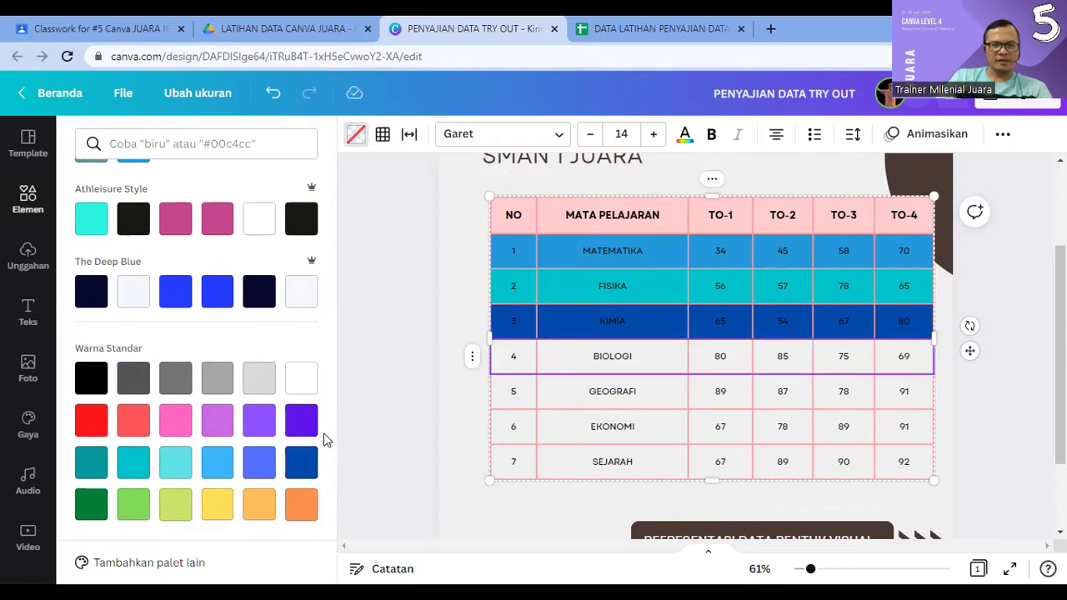
pyautogui.click(216, 423)
# Step: Fill the whole GEOGRAFI row, from NO through TO-4, with the standard yellow colour
pyautogui.click(513, 397)
pyautogui.hotkey('shift', 'Right')
pyautogui.hotkey('shift', 'Right')
pyautogui.hotkey('shift', 'Right')
pyautogui.hotkey('shift', 'Right')
pyautogui.hotkey('shift', 'Right')
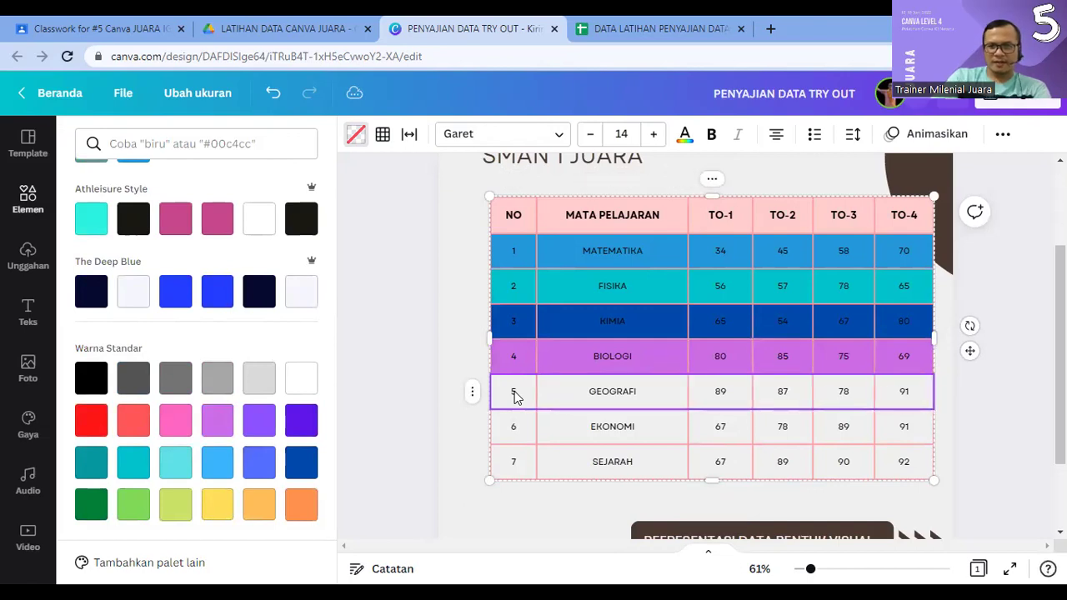
pyautogui.click(218, 504)
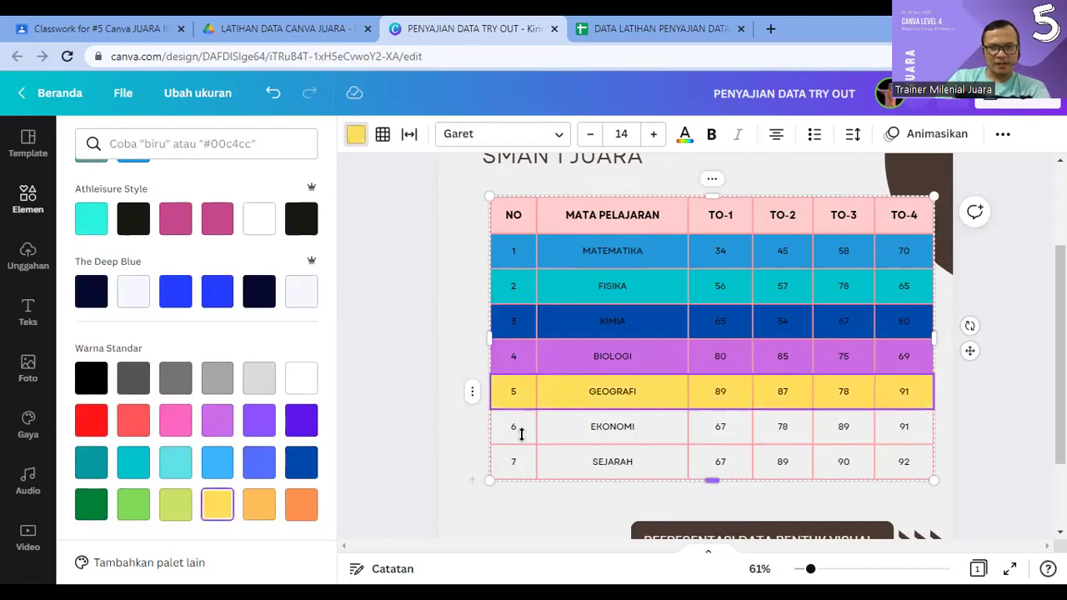
# Step: Fill the whole EKONOMI row, from NO through TO-4, with the standard lime green colour
pyautogui.click(513, 430)
pyautogui.hotkey('shift', 'Right')
pyautogui.hotkey('shift', 'Right')
pyautogui.hotkey('shift', 'Right')
pyautogui.hotkey('shift', 'Right')
pyautogui.hotkey('shift', 'Right')
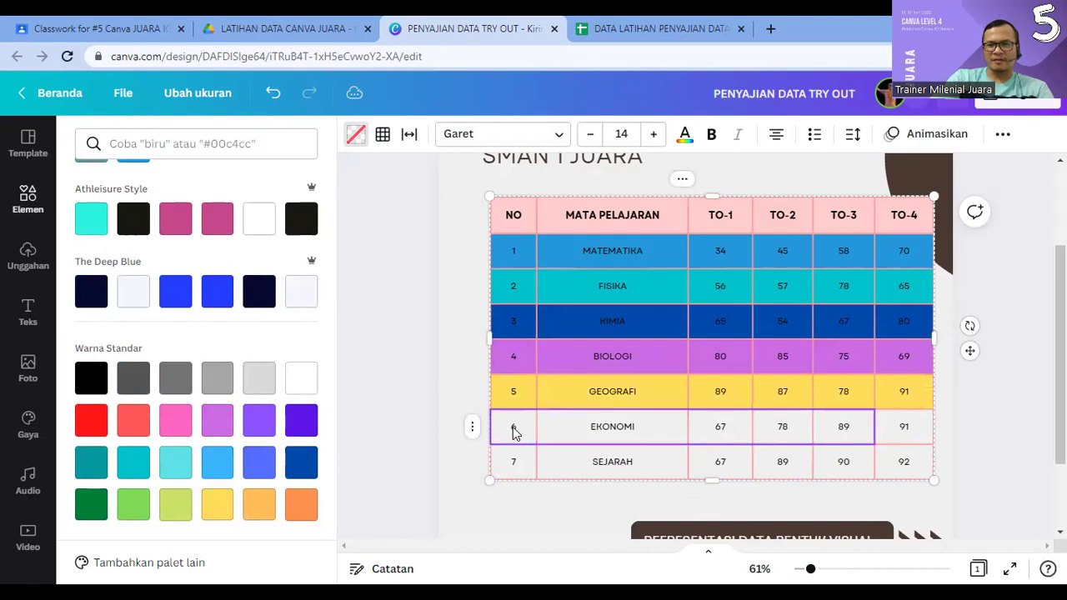
pyautogui.click(167, 507)
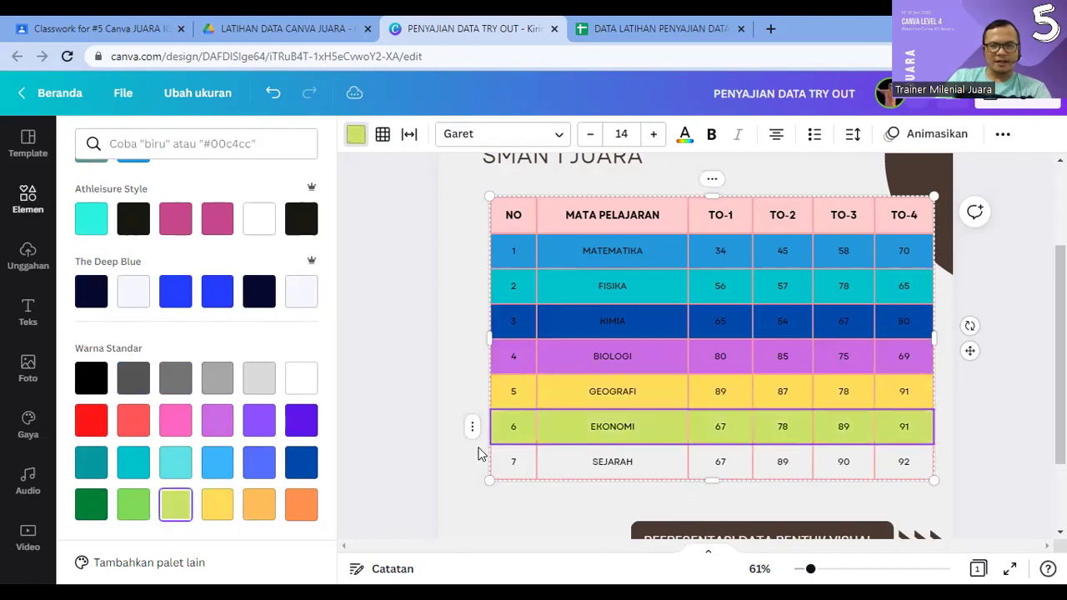
# Step: Fill the whole SEJARAH row, from NO through TO-4, with the standard turquoise colour
pyautogui.click(514, 469)
pyautogui.hotkey('shift', 'Right')
pyautogui.hotkey('shift', 'Right')
pyautogui.hotkey('shift', 'Right')
pyautogui.hotkey('shift', 'Right')
pyautogui.hotkey('shift', 'Right')
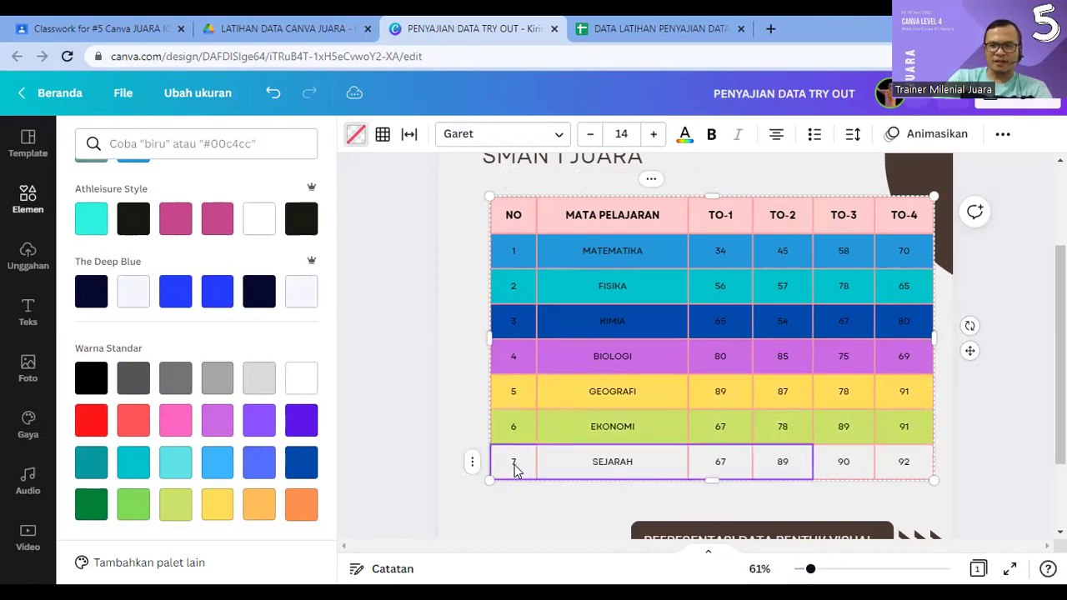
pyautogui.click(134, 469)
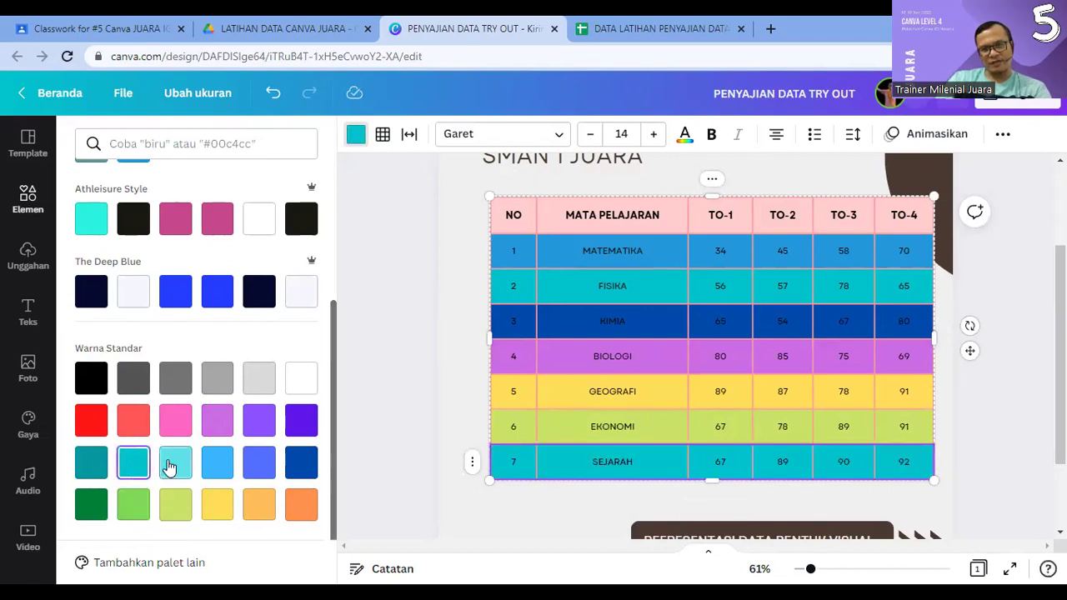
# Step: Recolour the whole SEJARAH row, from NO through TO-4, with the standard orange colour
pyautogui.click(173, 463)
pyautogui.click(92, 508)
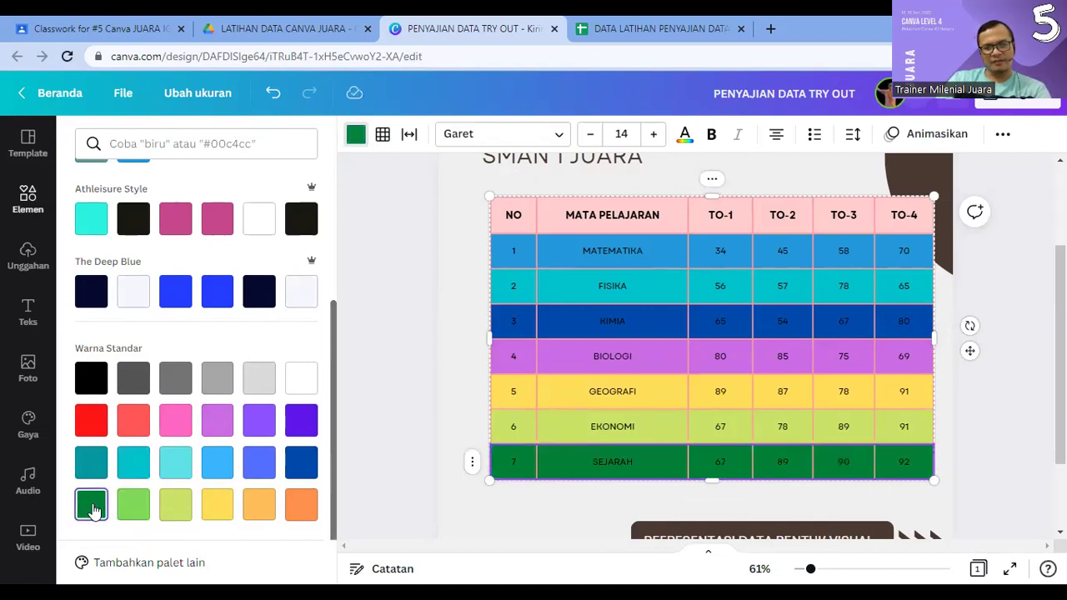
pyautogui.click(176, 509)
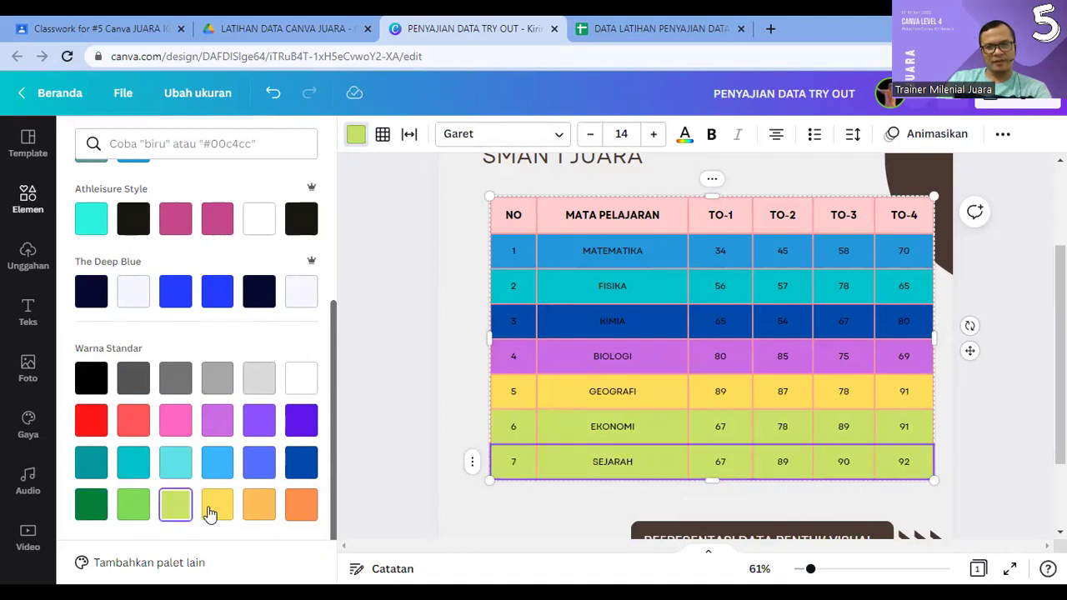
pyautogui.click(215, 506)
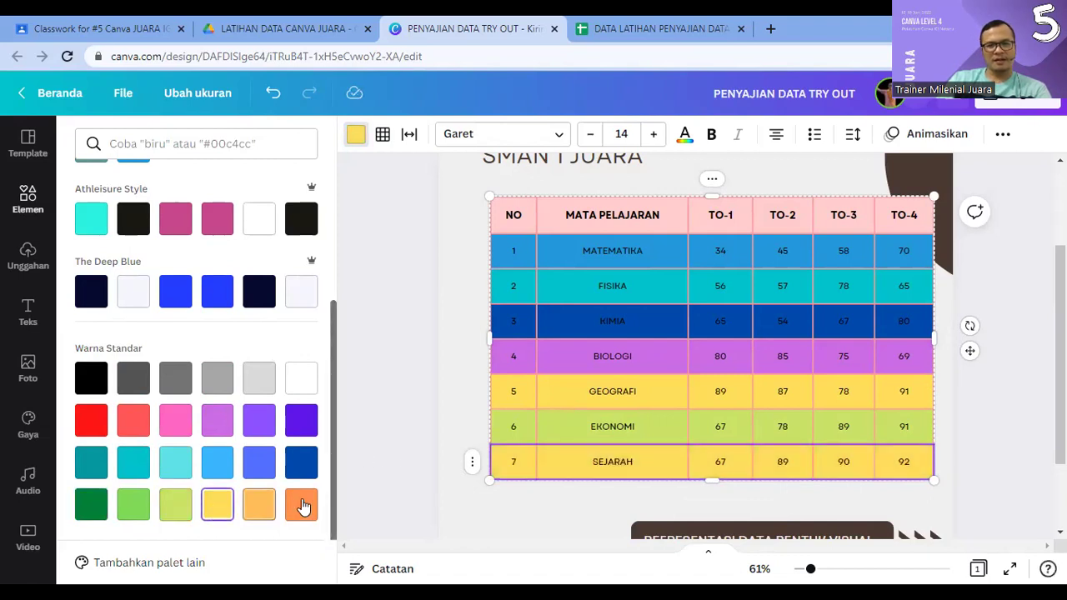
pyautogui.click(297, 506)
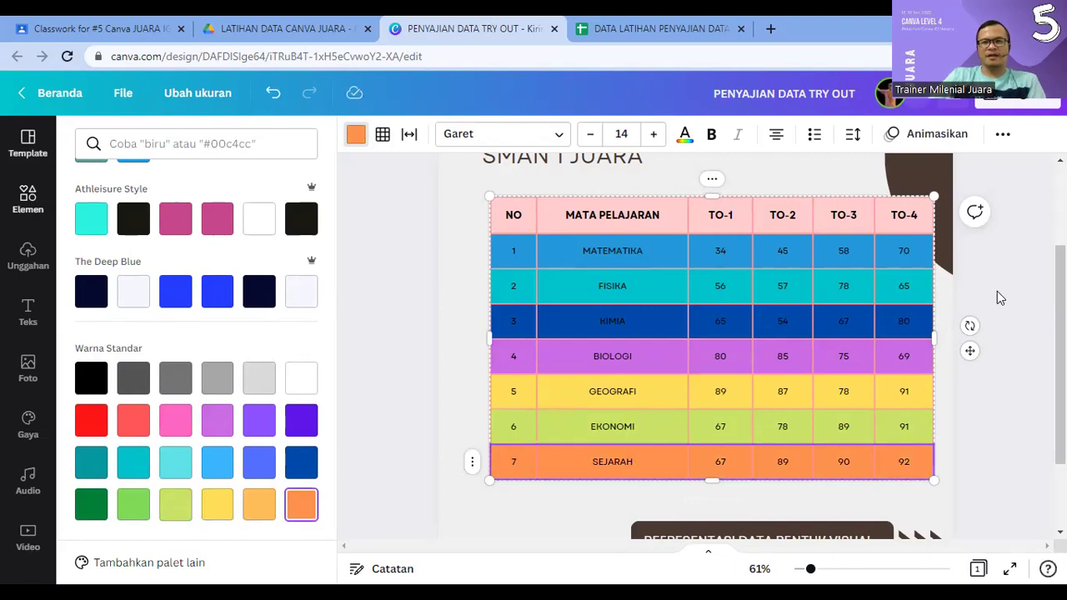
# Step: Set the font of every table cell, from the header row through the SEJARAH row, to Open Sauce
pyautogui.click(509, 219)
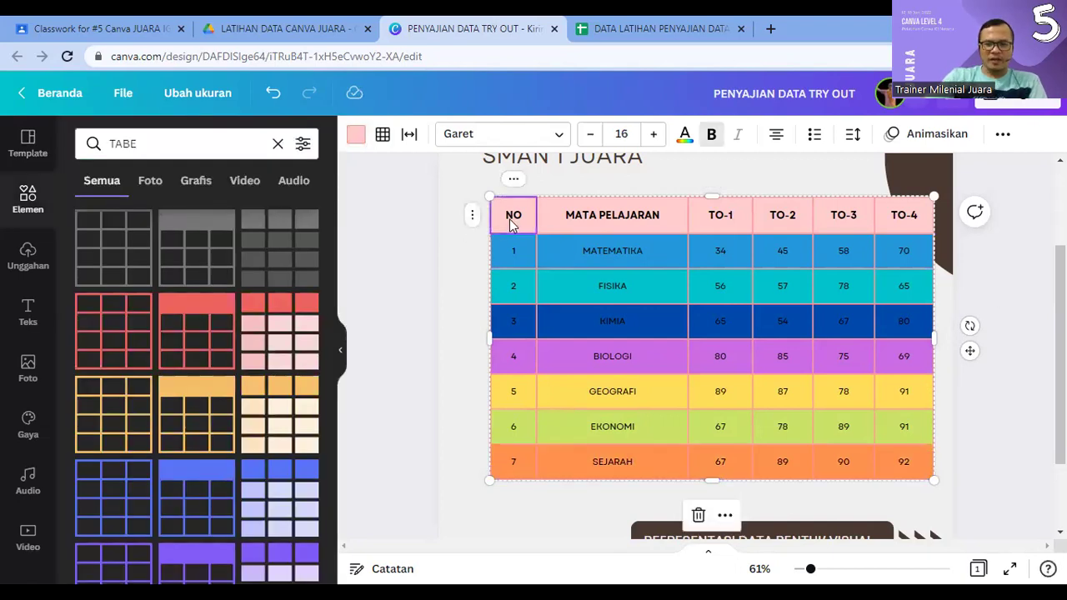
pyautogui.hotkey('shift', 'Right')
pyautogui.hotkey('shift', 'Right')
pyautogui.hotkey('shift', 'Right')
pyautogui.hotkey('shift', 'Right')
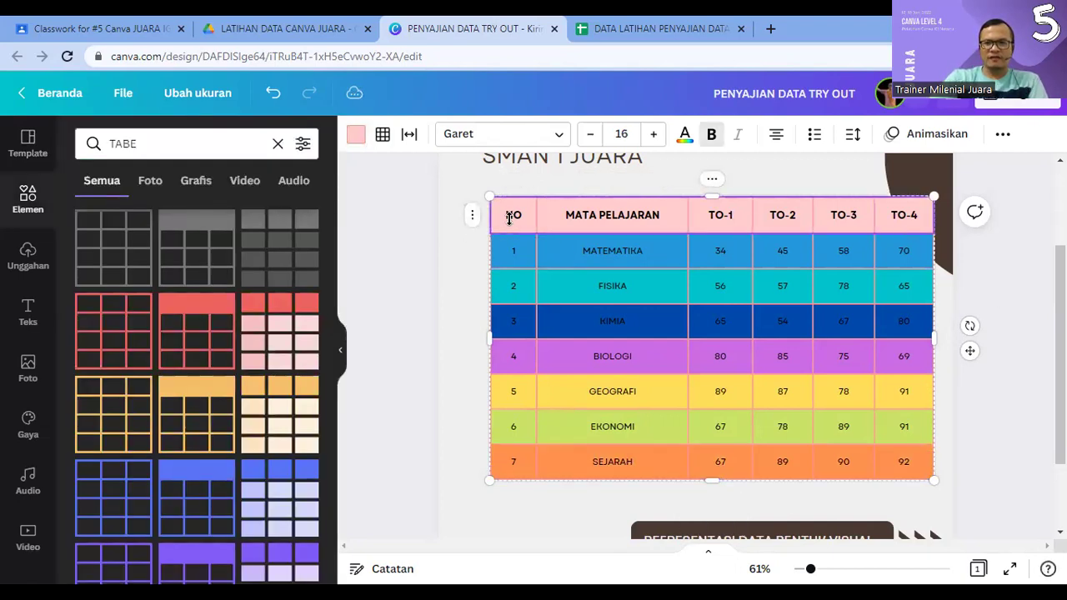
pyautogui.hotkey('shift', 'Down')
pyautogui.scroll(-1, 509, 220)
pyautogui.hotkey('shift', 'Down')
pyautogui.hotkey('shift', 'Down')
pyautogui.hotkey('shift', 'Down')
pyautogui.hotkey('shift', 'Down')
pyautogui.scroll(-1, 509, 219)
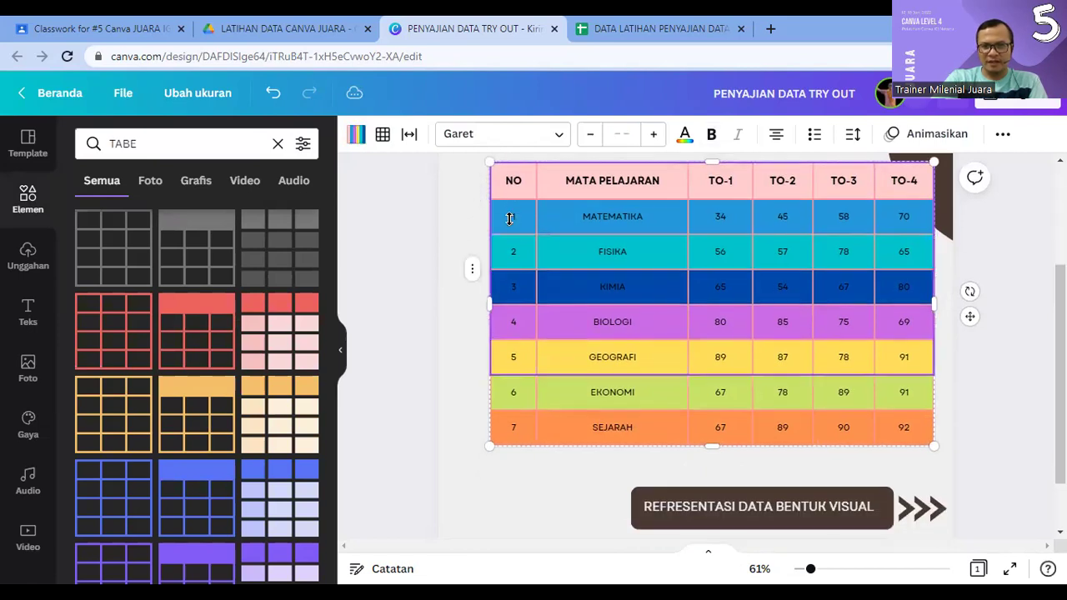
pyautogui.hotkey('shift', 'Down')
pyautogui.hotkey('shift', 'Down')
pyautogui.scroll(-1, 509, 219)
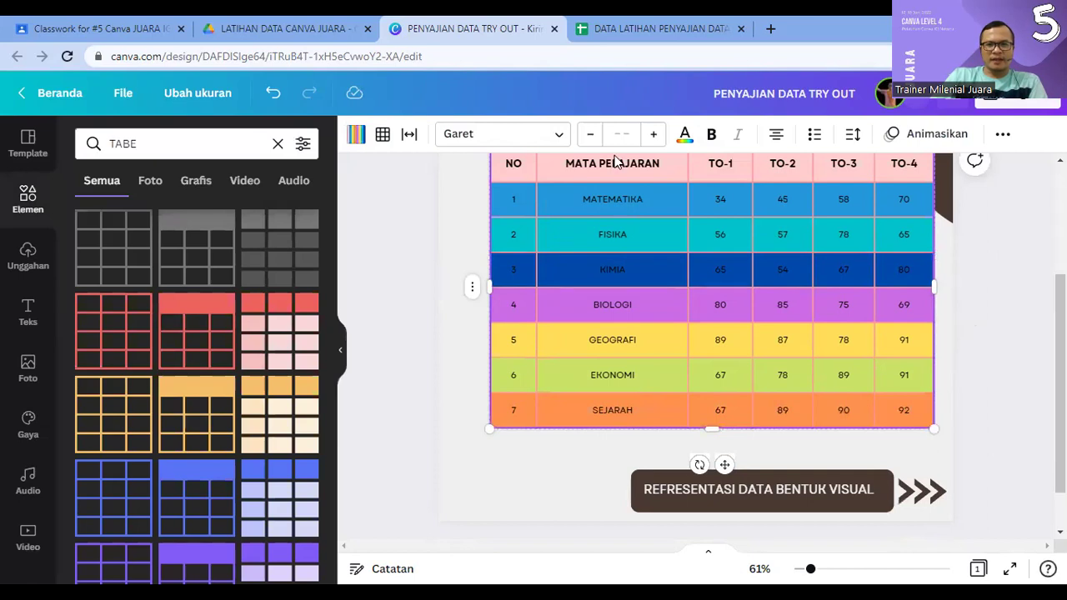
pyautogui.click(561, 137)
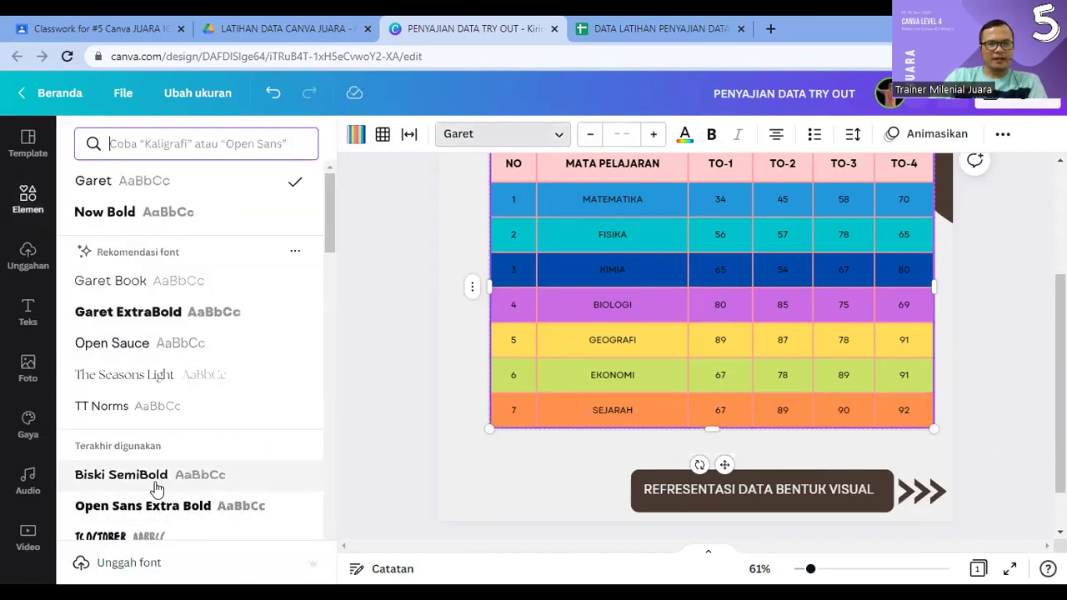
pyautogui.click(116, 348)
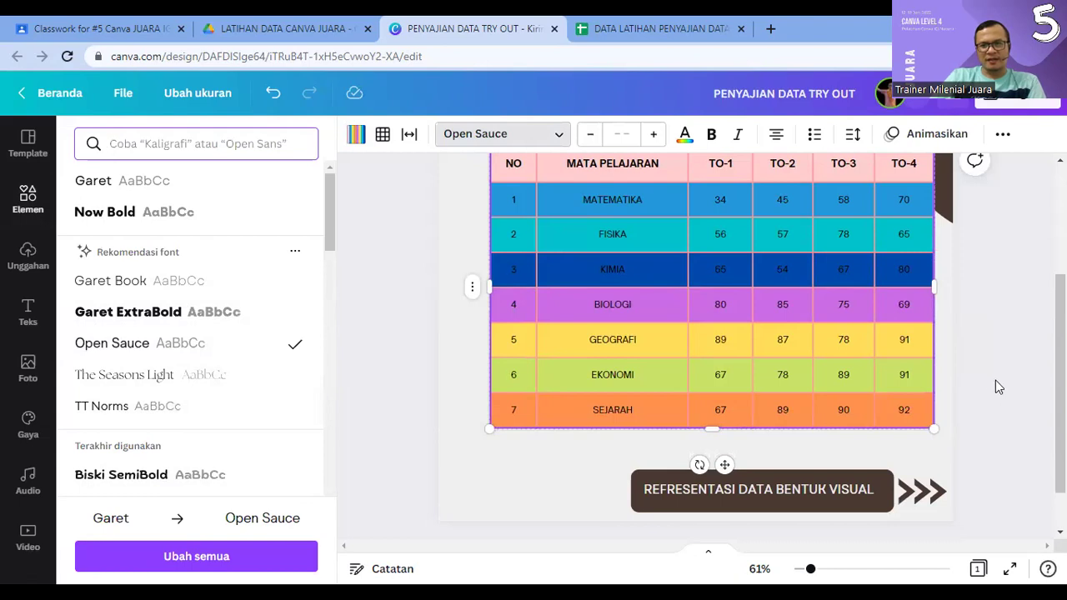
pyautogui.press('Escape')
pyautogui.press('Escape')
pyautogui.scroll(3, 992, 376)
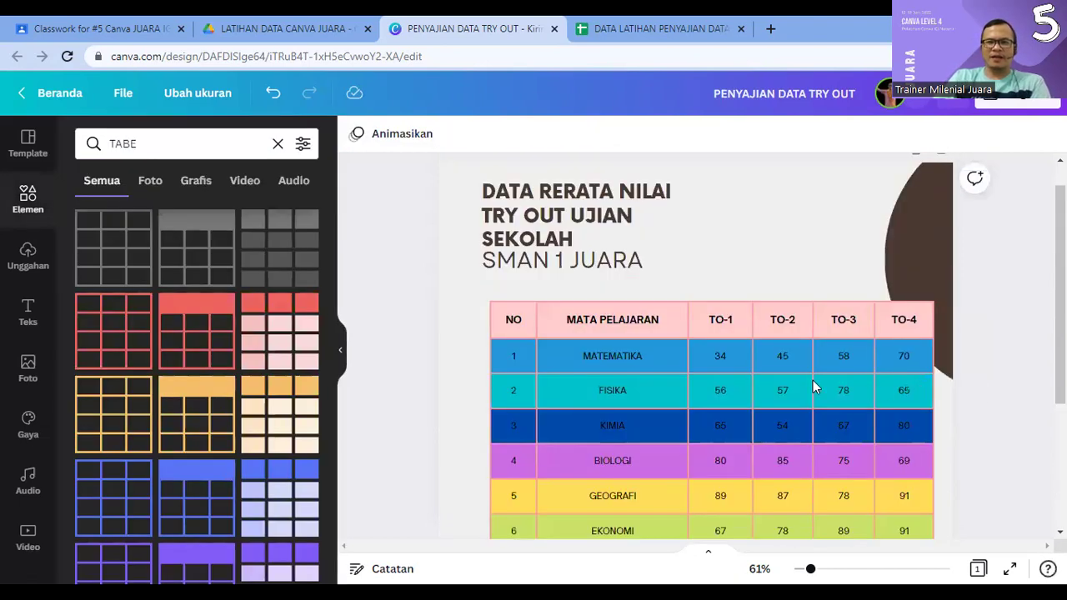
# Step: Try adjusting the table's border line thickness from the MATEMATIKA and MATA PELAJARAN cells, and undo the last change
pyautogui.scroll(-1, 716, 362)
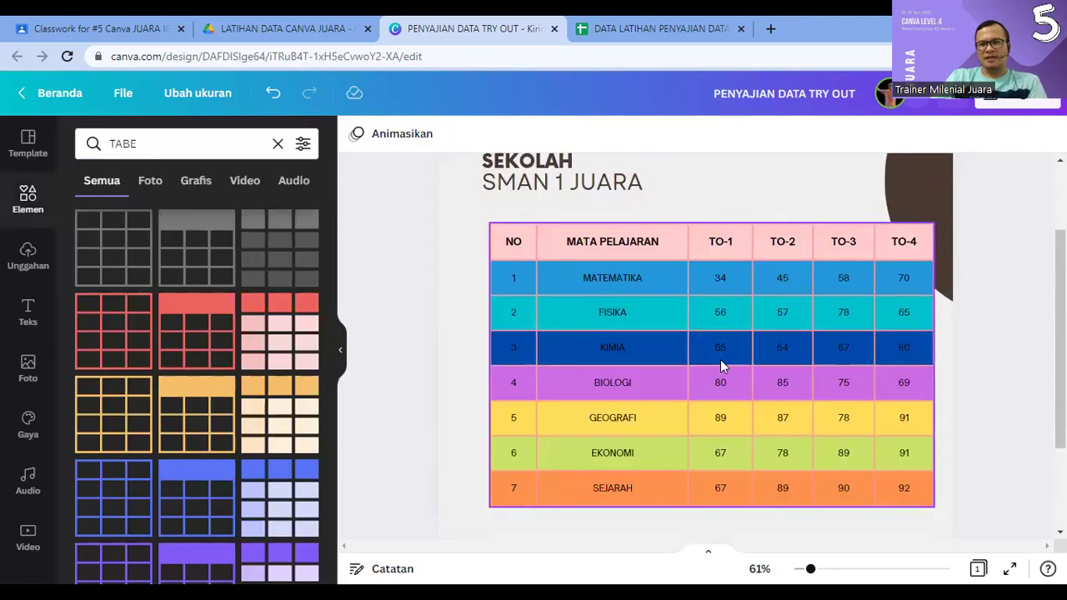
pyautogui.click(650, 261)
pyautogui.click(383, 134)
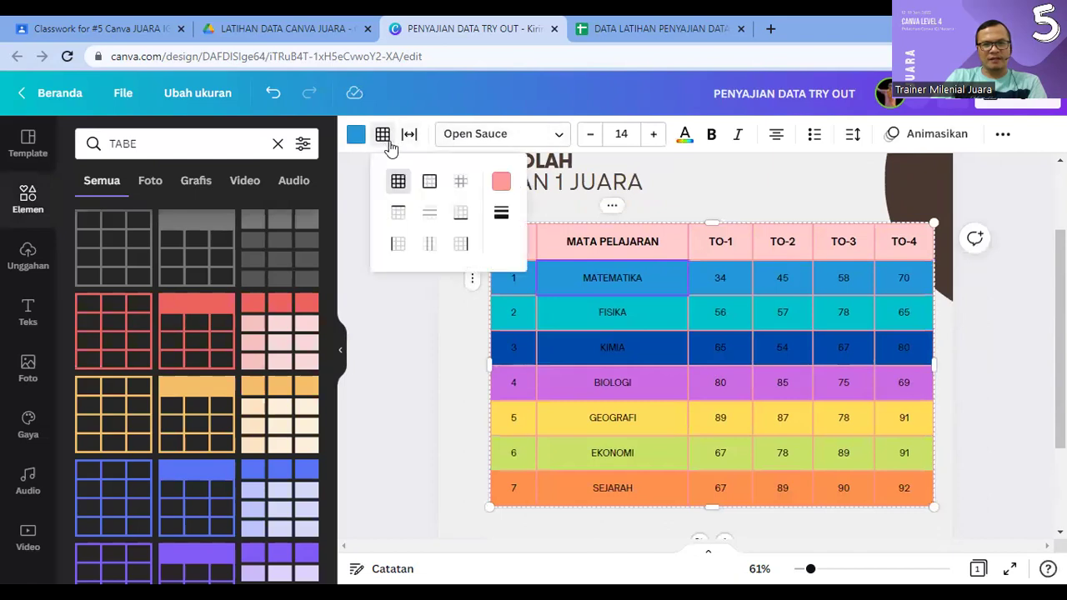
pyautogui.click(501, 215)
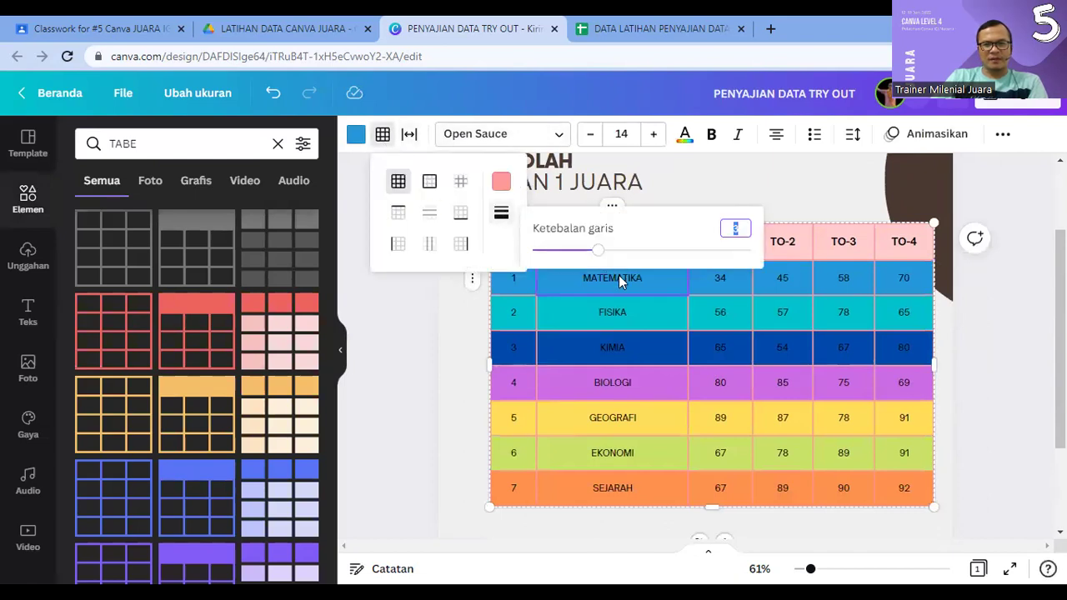
pyautogui.click(981, 333)
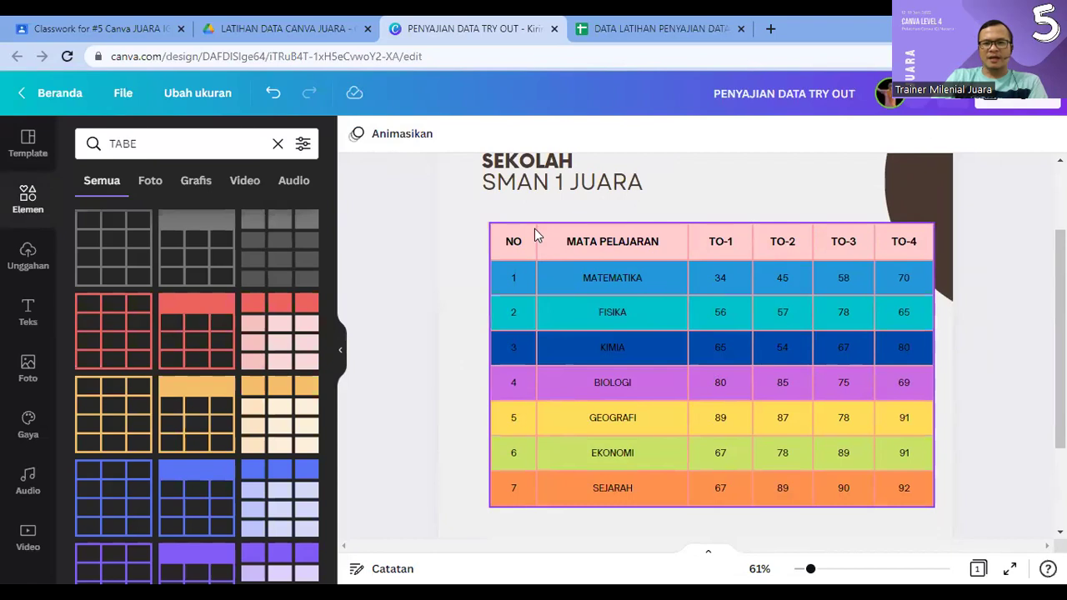
pyautogui.click(511, 250)
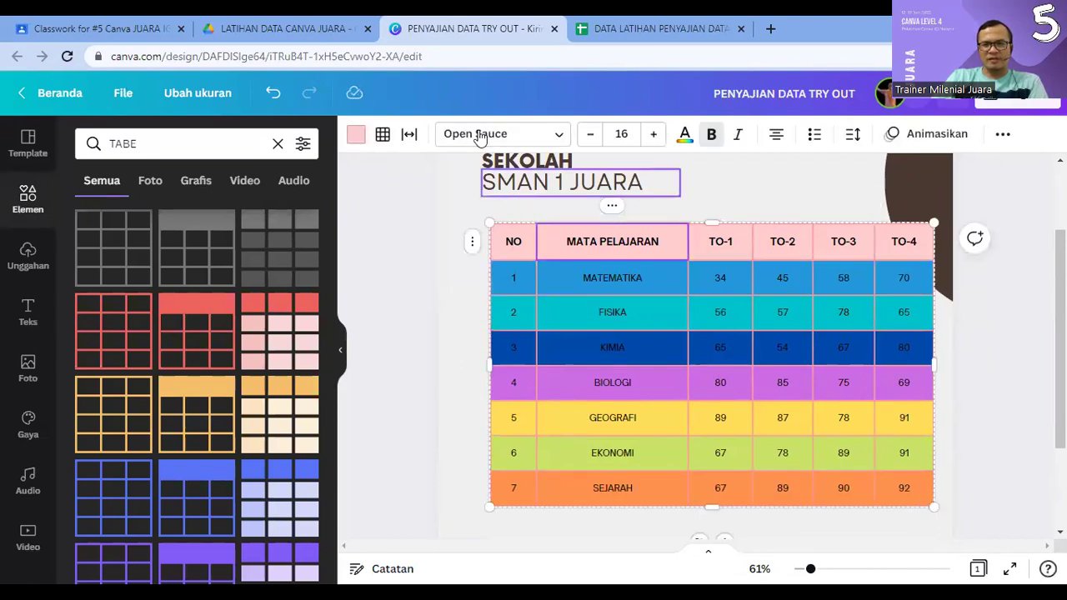
pyautogui.click(383, 134)
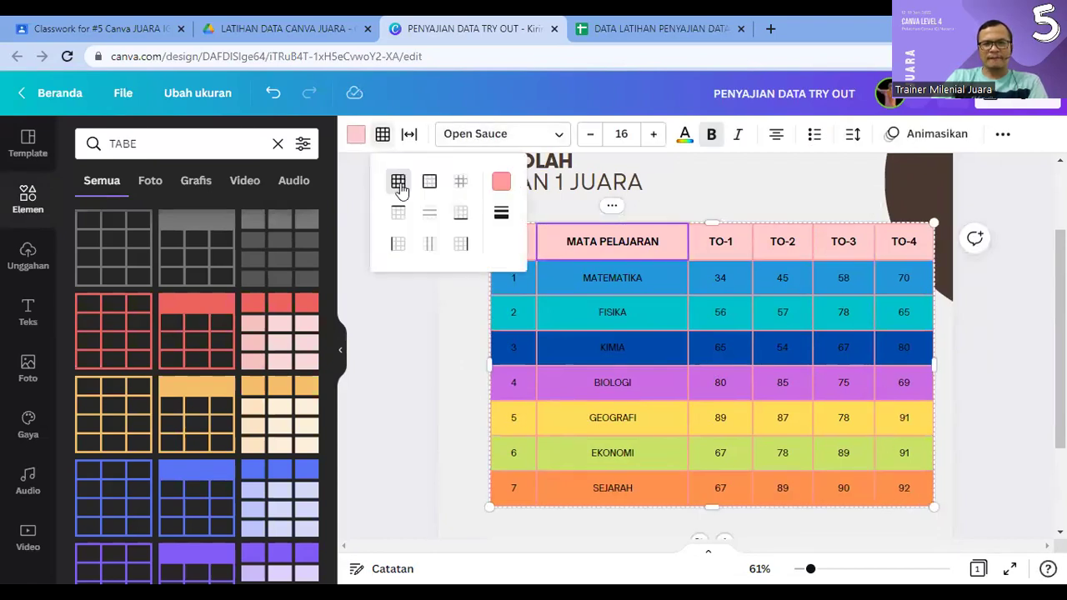
pyautogui.click(502, 214)
pyautogui.moveTo(603, 260)
pyautogui.mouseDown()
pyautogui.moveTo(761, 278)
pyautogui.moveTo(597, 250)
pyautogui.mouseUp()
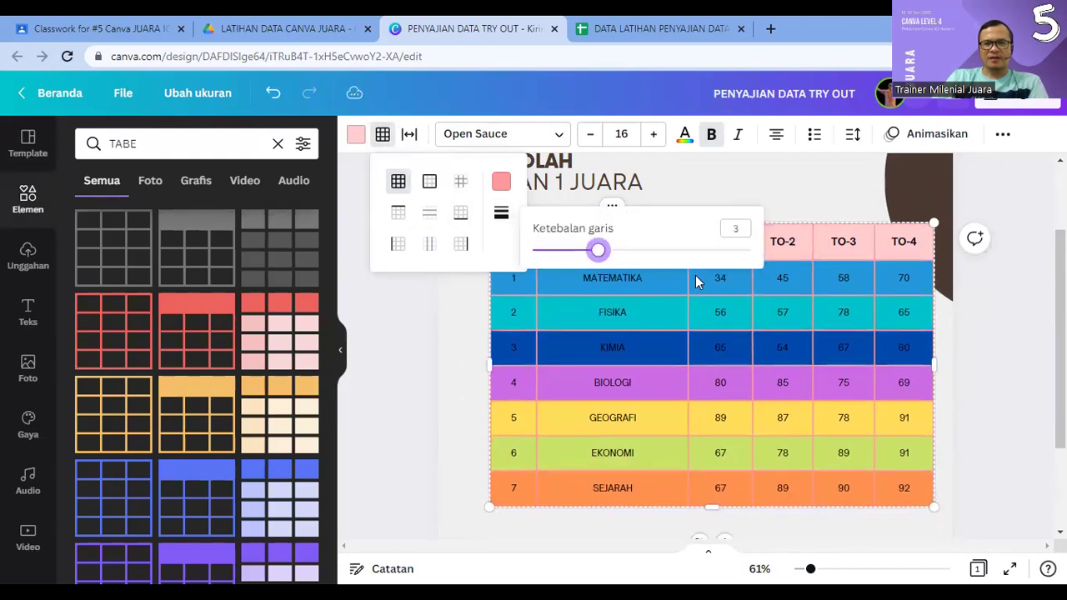
pyautogui.click(1000, 366)
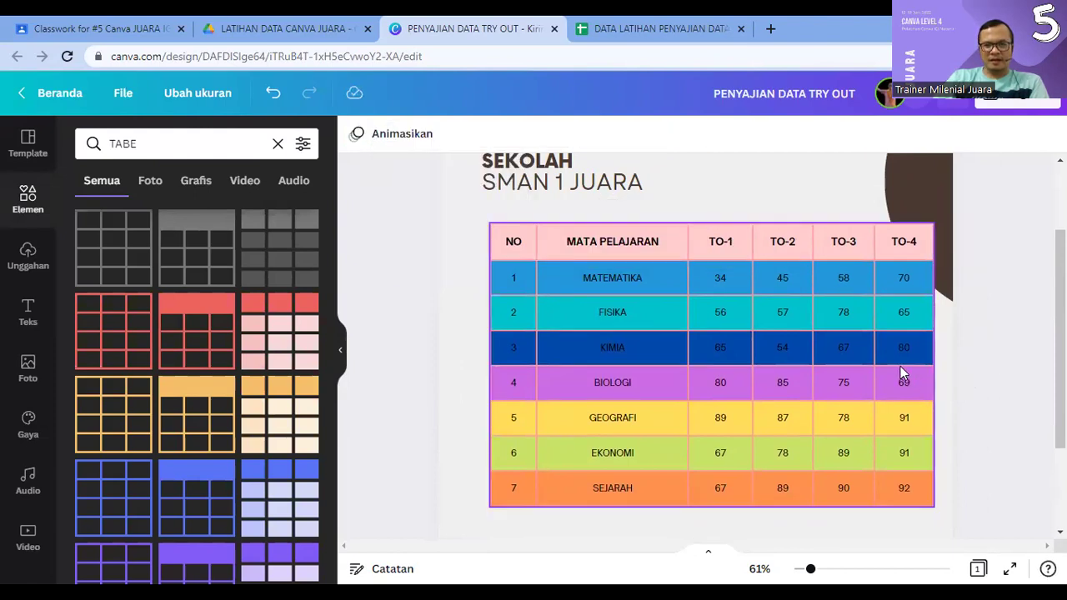
pyautogui.click(272, 93)
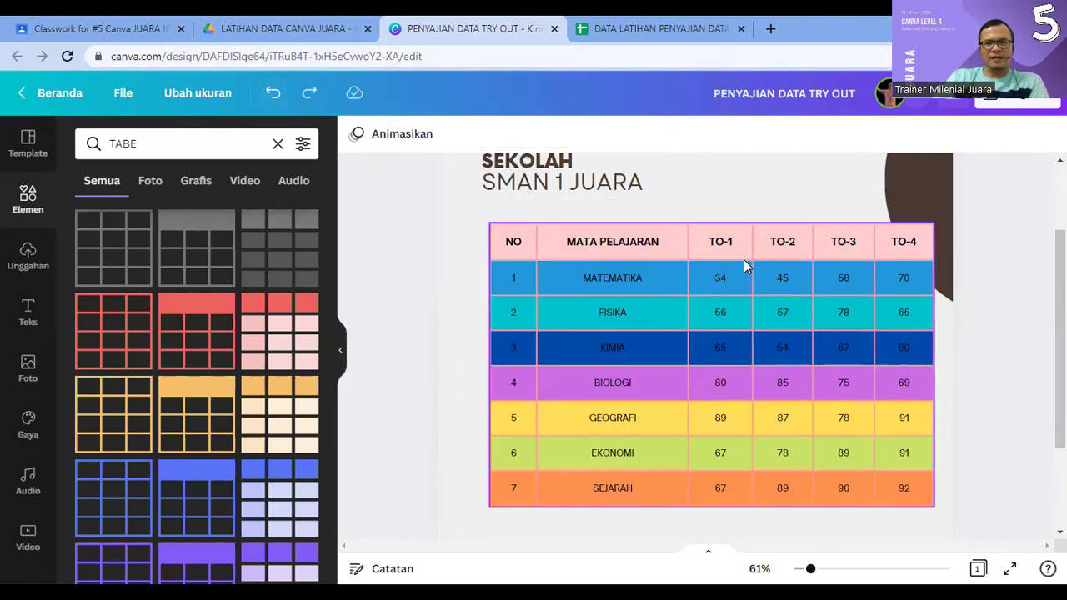
# Step: Move the SMAN 1 JUARA subtitle slightly down, away from the main title and closer to the table
pyautogui.scroll(1, 981, 312)
pyautogui.scroll(3, 980, 313)
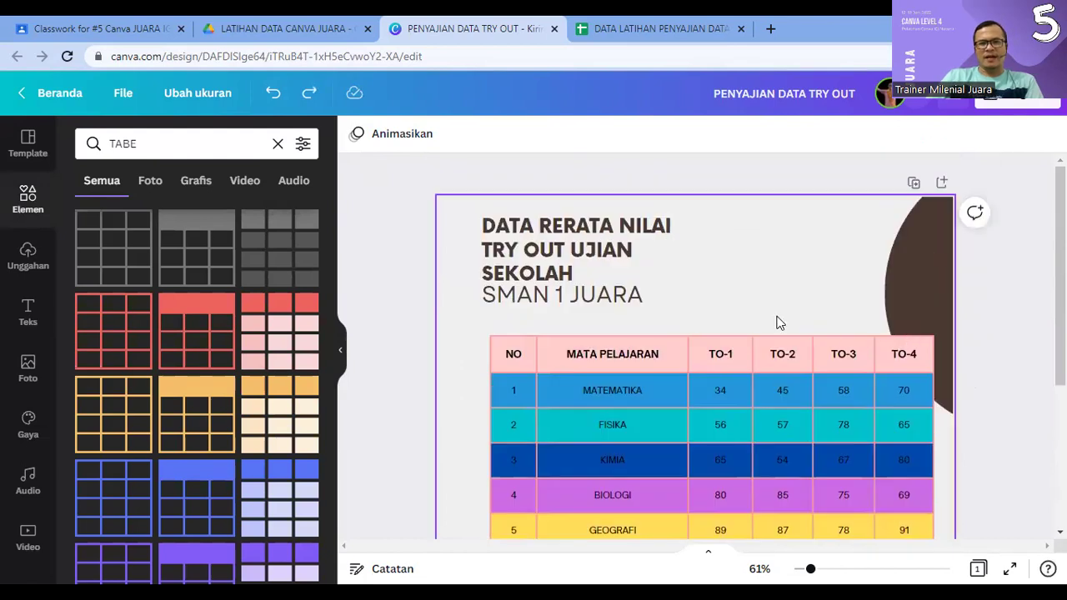
pyautogui.moveTo(596, 303); pyautogui.dragTo(596, 315)
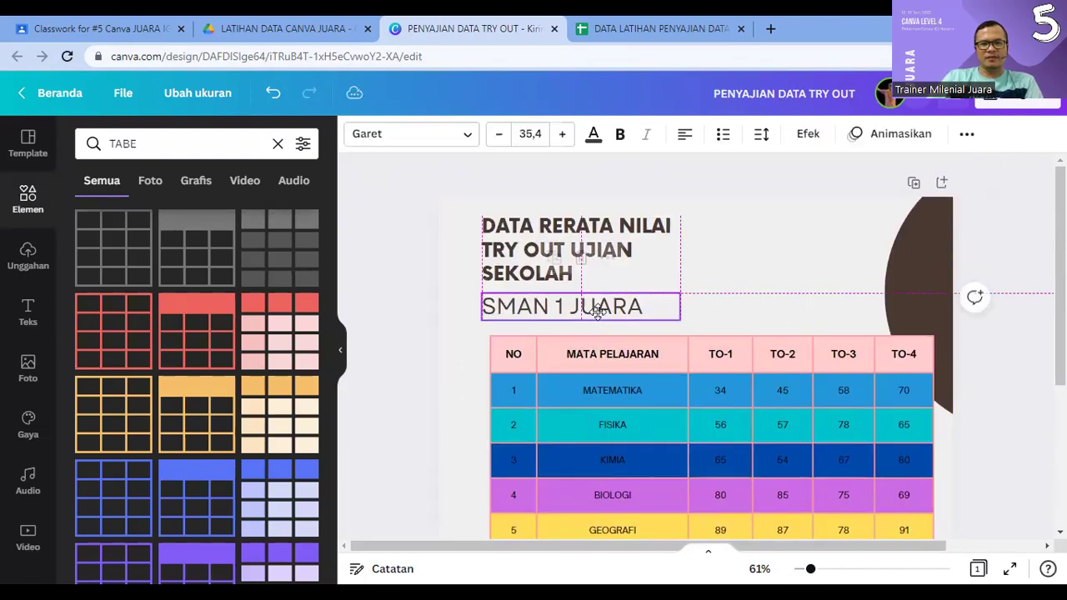
pyautogui.click(1033, 414)
# Step: Nudge the REFRESENTASI DATA BENTUK VISUAL banner together with its arrows one large step up and one to the left
pyautogui.scroll(-5, 1033, 414)
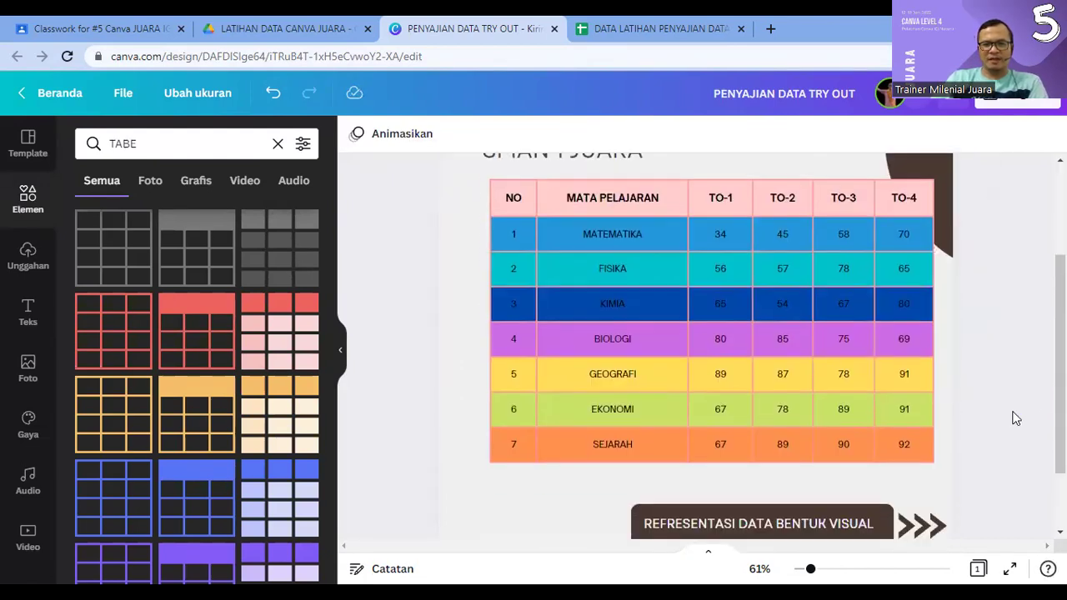
pyautogui.scroll(-3, 834, 480)
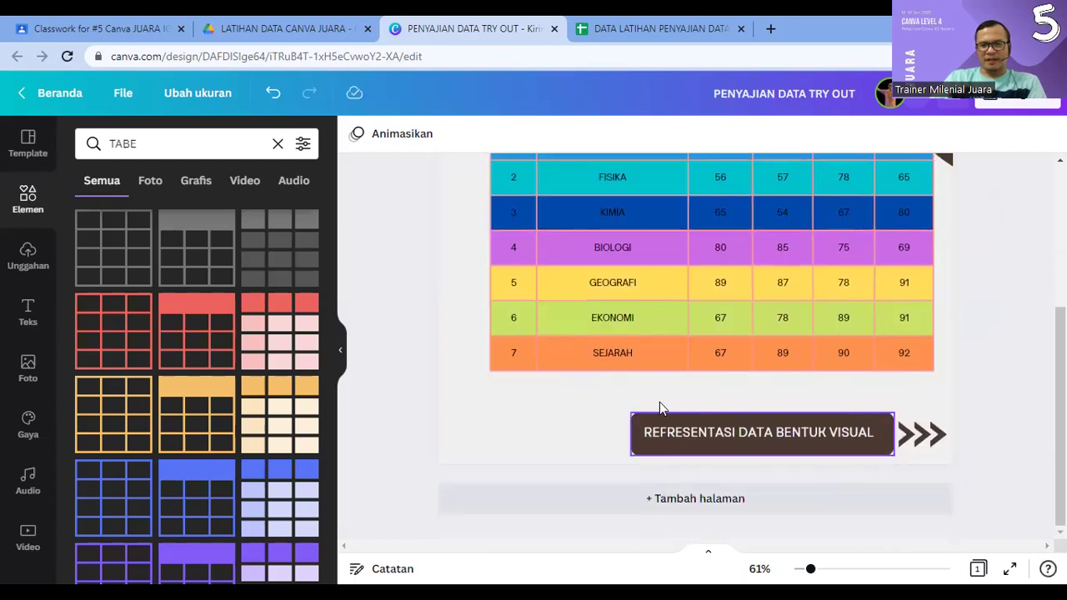
pyautogui.moveTo(649, 402); pyautogui.dragTo(931, 455)
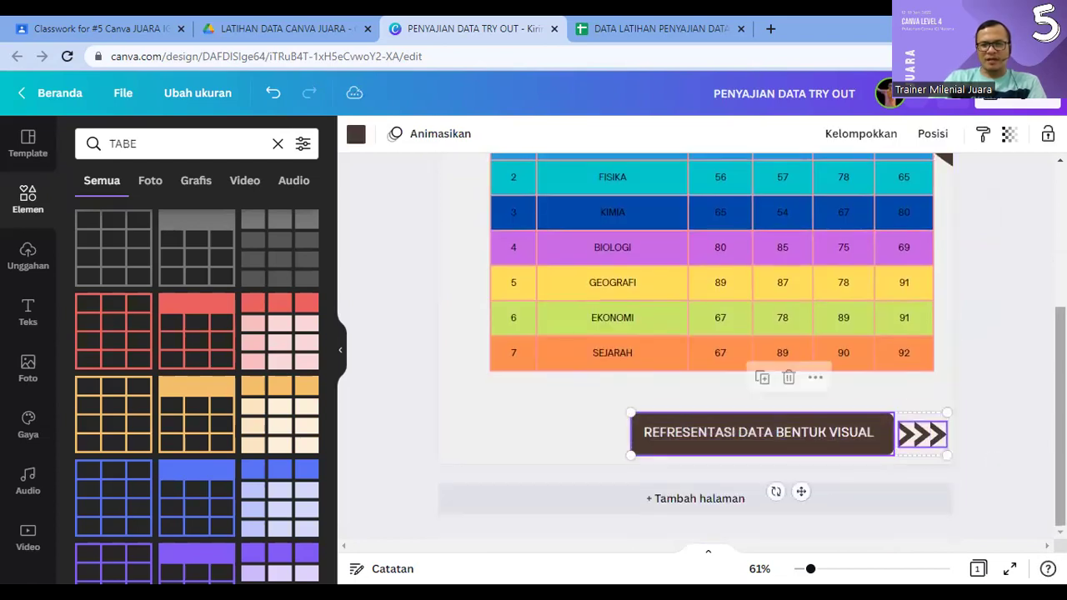
pyautogui.hotkey('shift', 'Up')
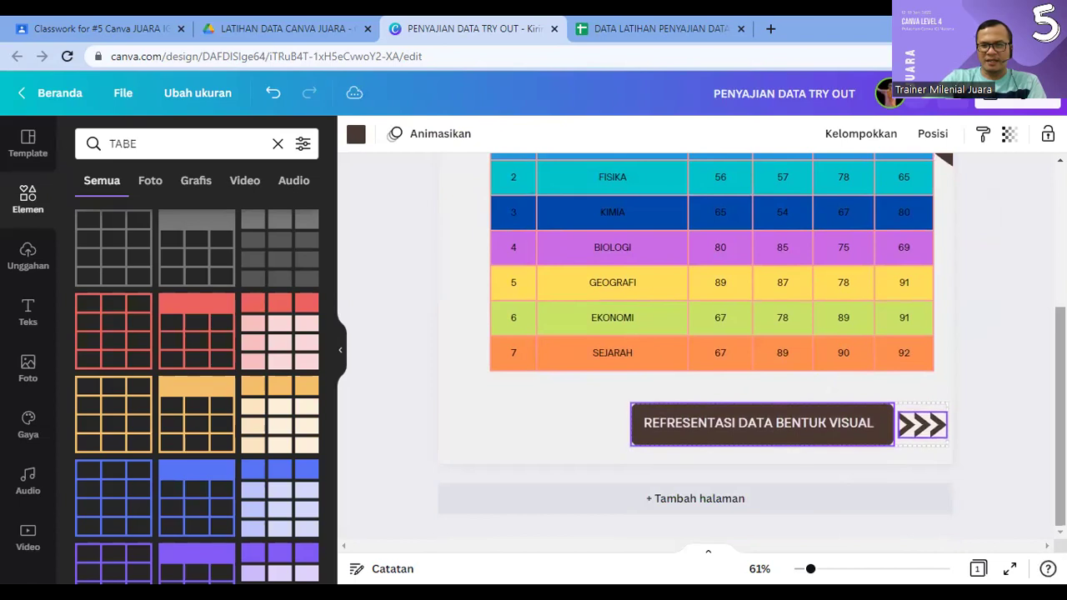
pyautogui.hotkey('shift', 'Left')
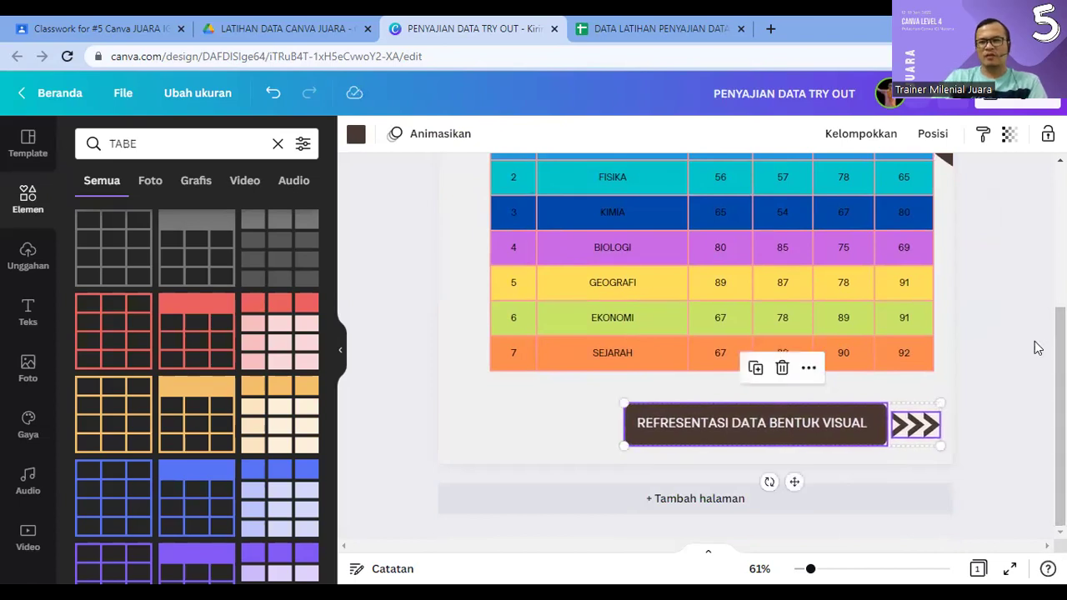
pyautogui.click(1000, 333)
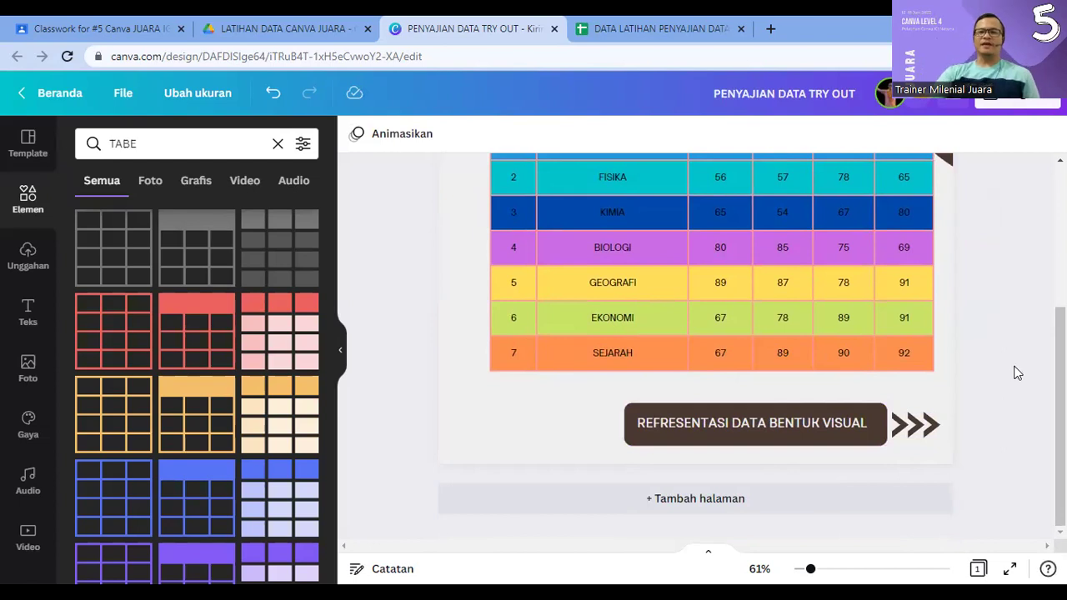
# Step: Add the red shield logo from the uploaded images to the page
pyautogui.scroll(3, 808, 319)
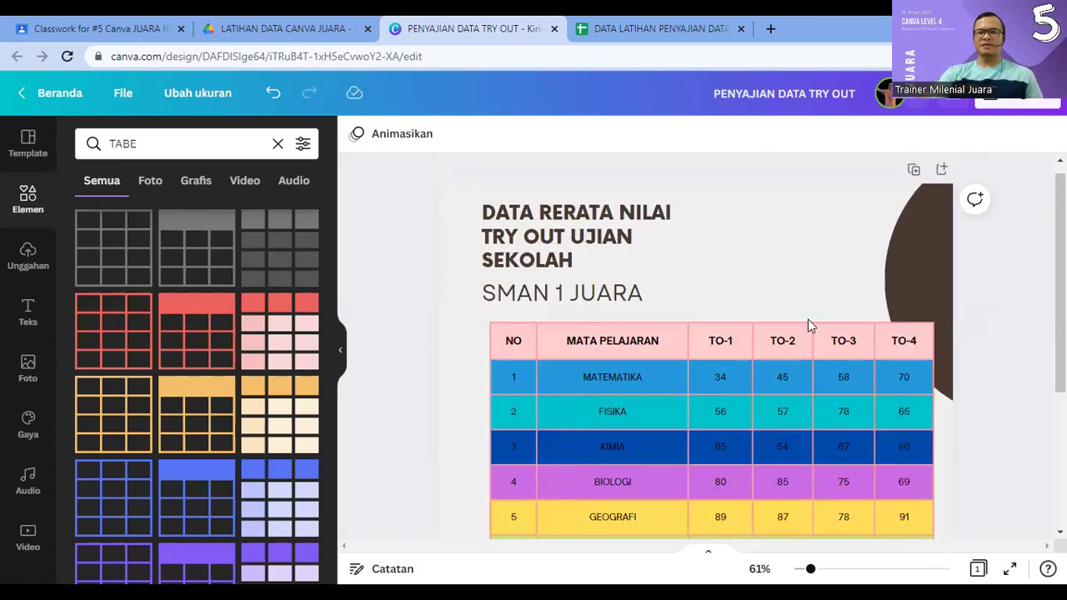
pyautogui.click(28, 259)
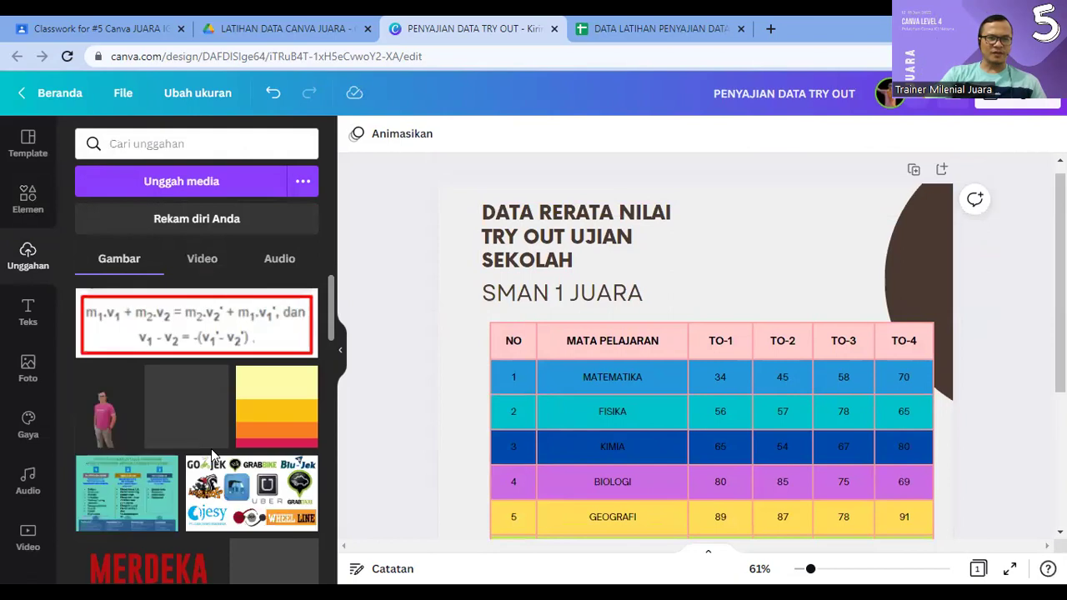
pyautogui.scroll(-4, 192, 433)
pyautogui.scroll(3, 212, 458)
pyautogui.scroll(1, 213, 459)
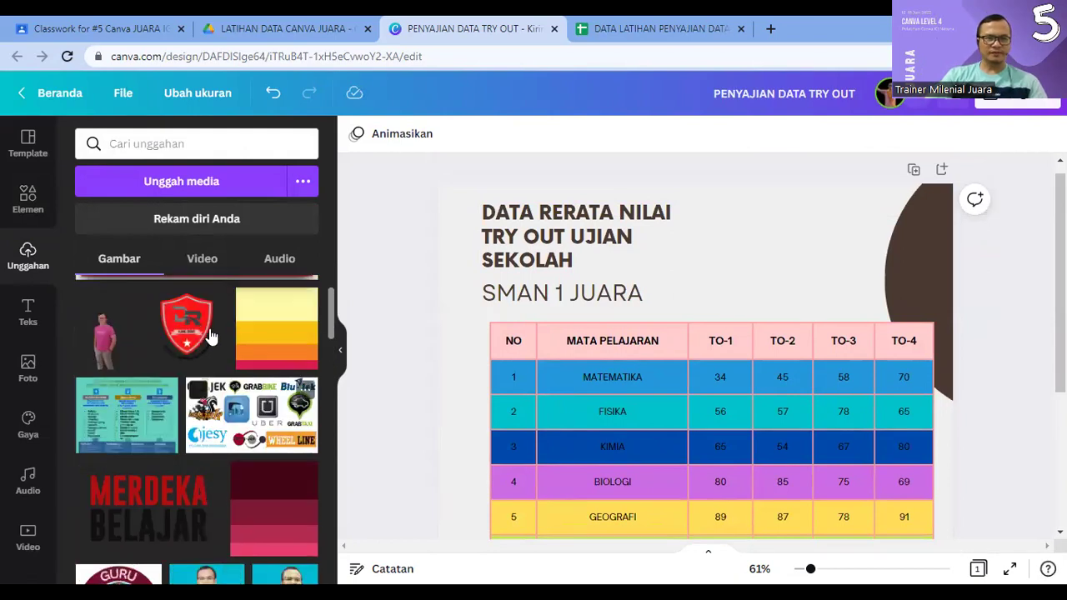
pyautogui.moveTo(191, 331); pyautogui.dragTo(685, 430)
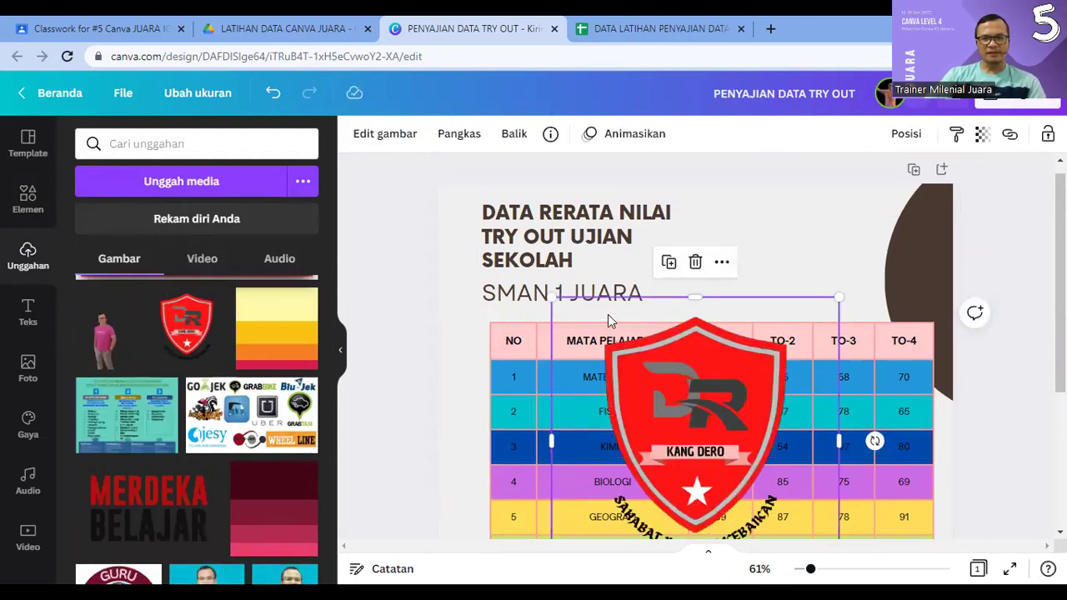
# Step: Shrink the shield logo, crop its empty margins, and place it over the brown shape in the page's upper right corner
pyautogui.moveTo(651, 388); pyautogui.dragTo(776, 226)
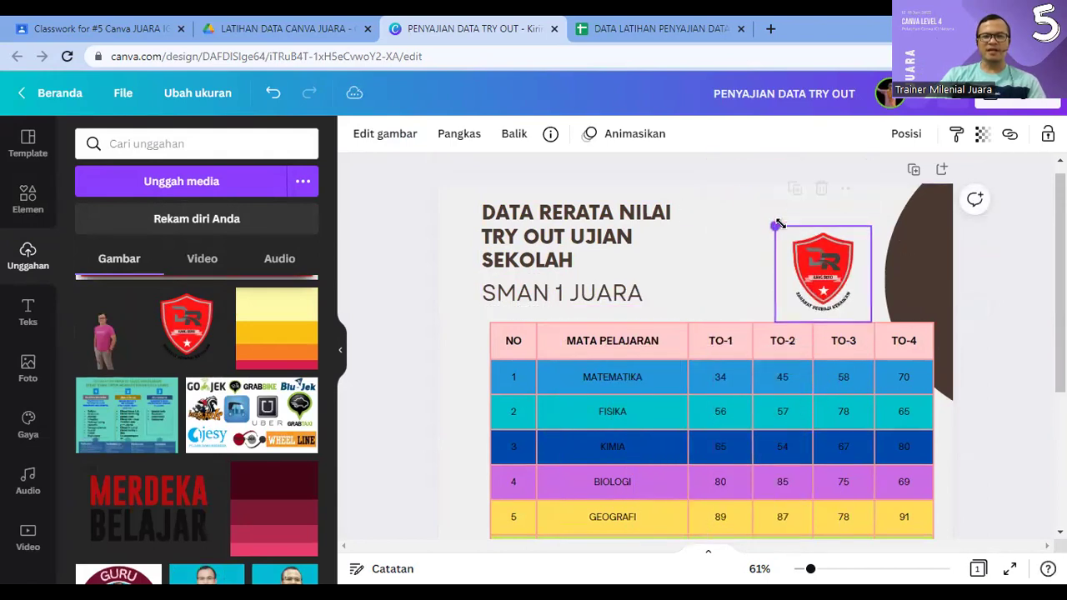
pyautogui.moveTo(789, 277); pyautogui.dragTo(790, 278)
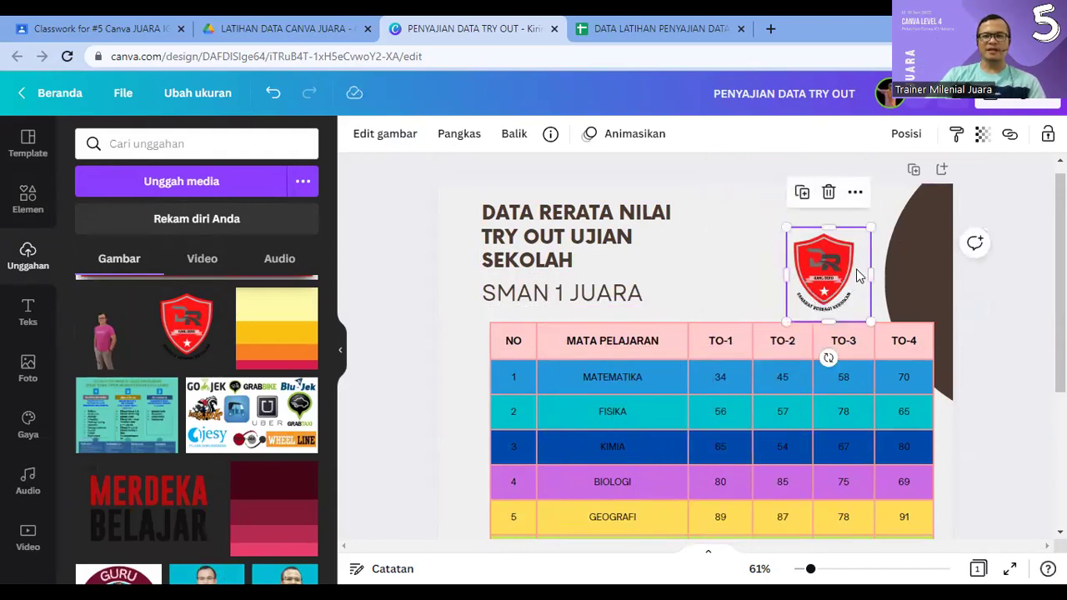
pyautogui.moveTo(867, 268); pyautogui.dragTo(860, 270)
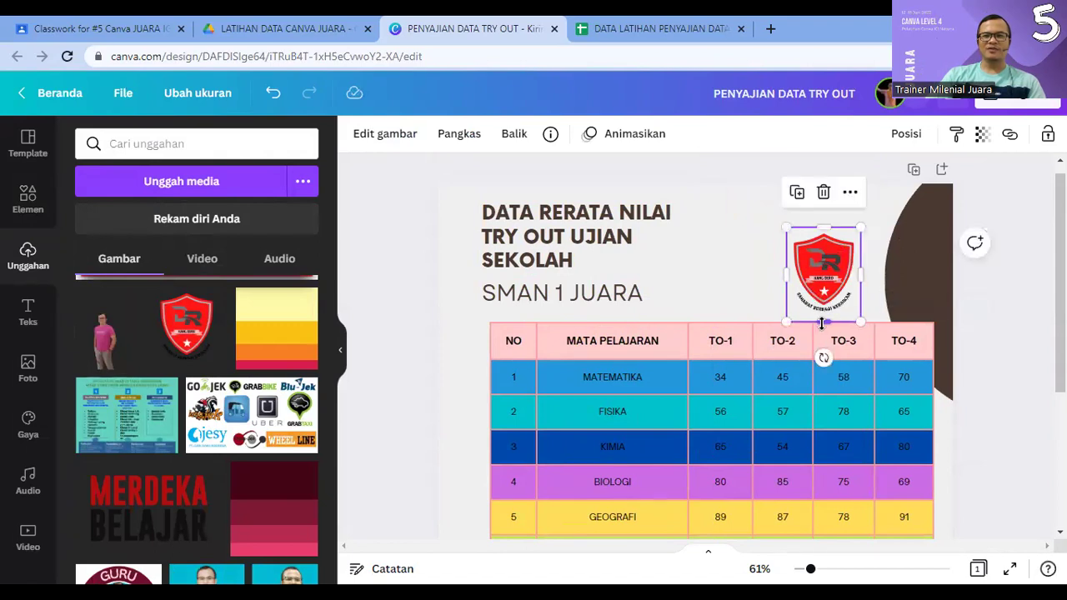
pyautogui.moveTo(824, 317); pyautogui.dragTo(928, 210)
pyautogui.click(994, 294)
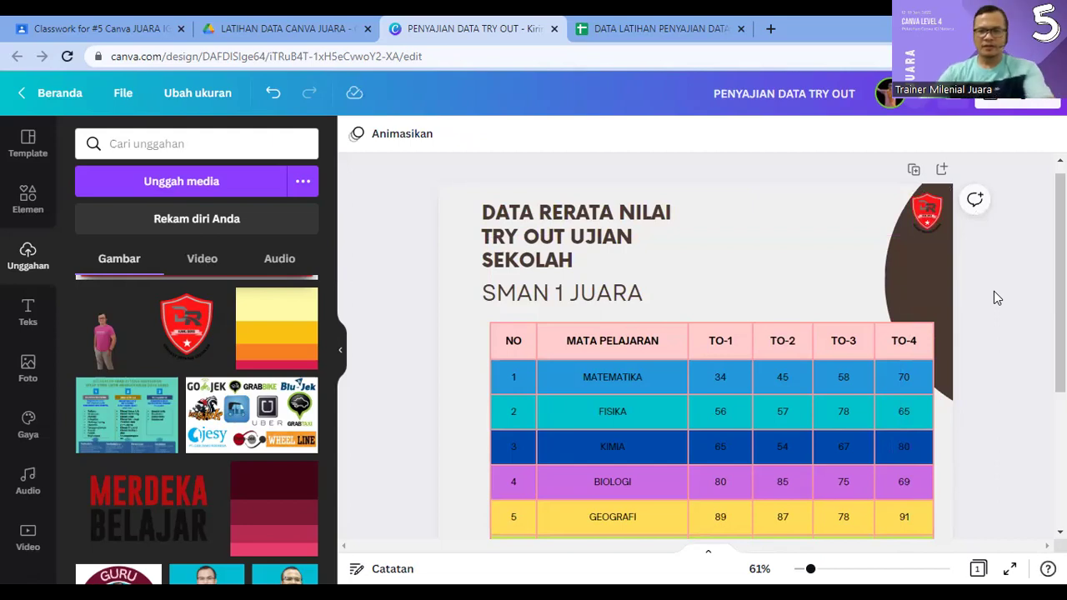
# Step: Duplicate the finished table page and title page 1 "TABEL DI CANVA"
pyautogui.scroll(-3, 846, 446)
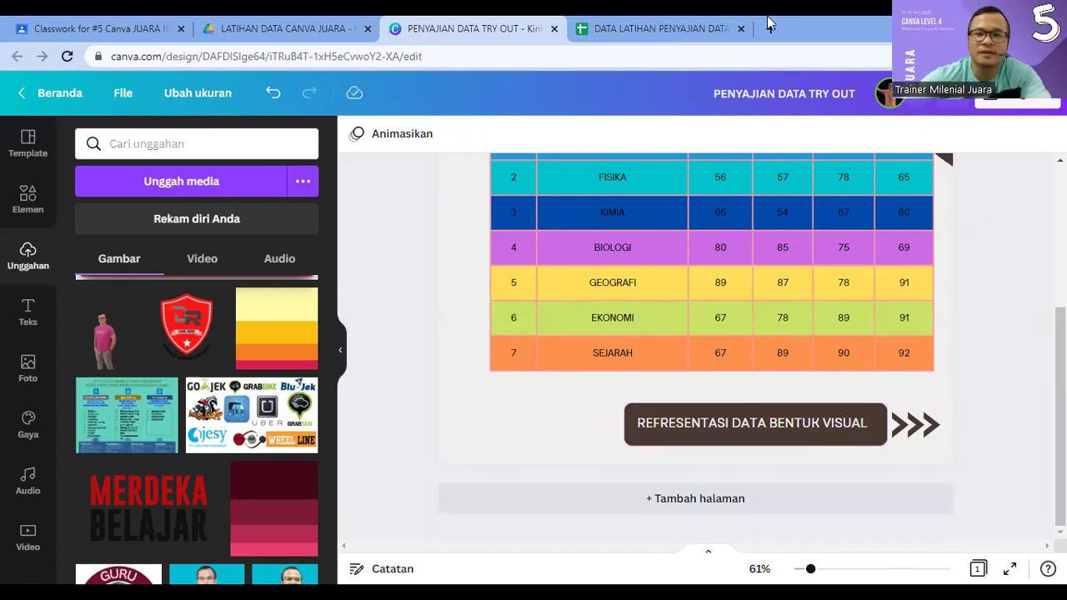
pyautogui.scroll(3, 855, 305)
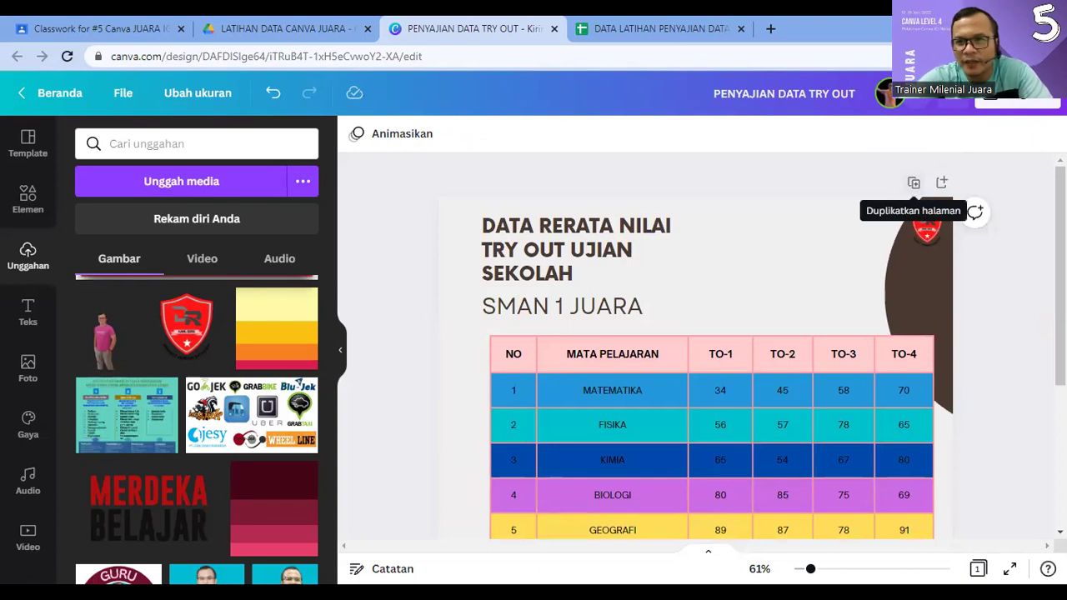
pyautogui.click(914, 185)
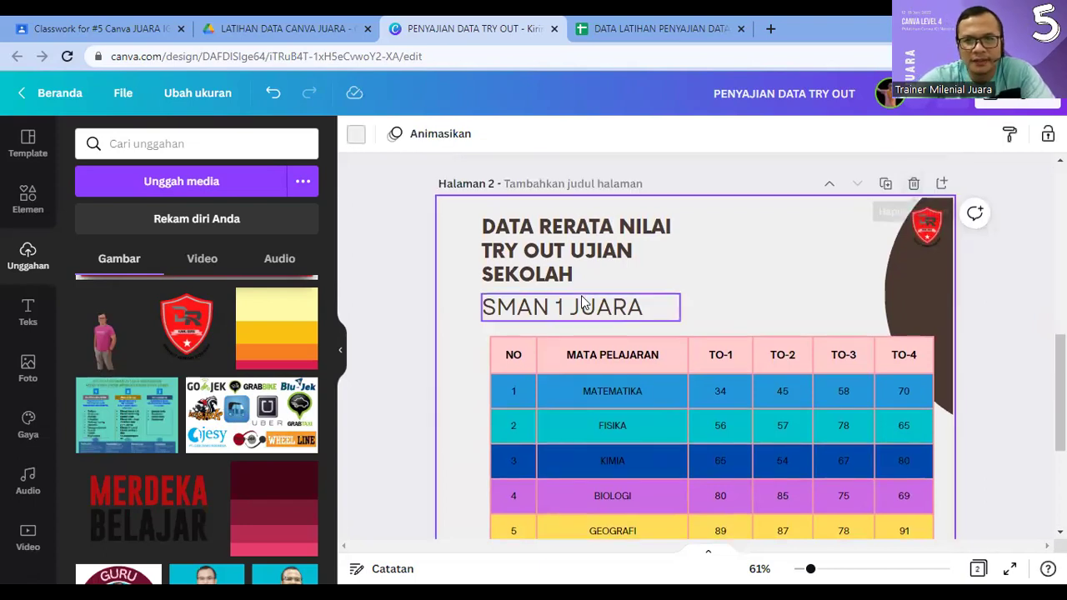
pyautogui.scroll(5, 563, 335)
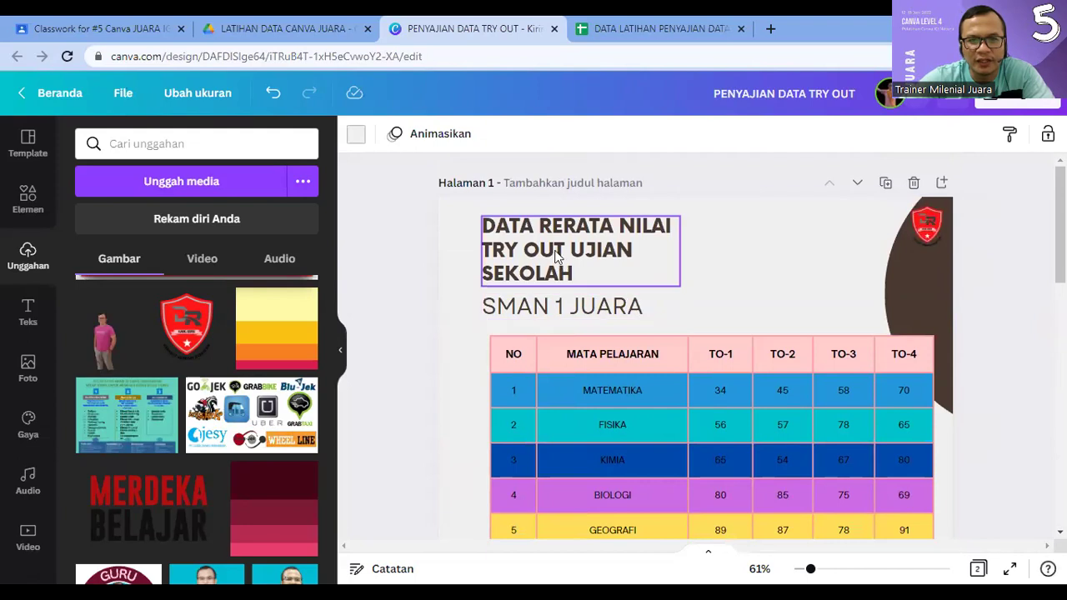
pyautogui.click(527, 181)
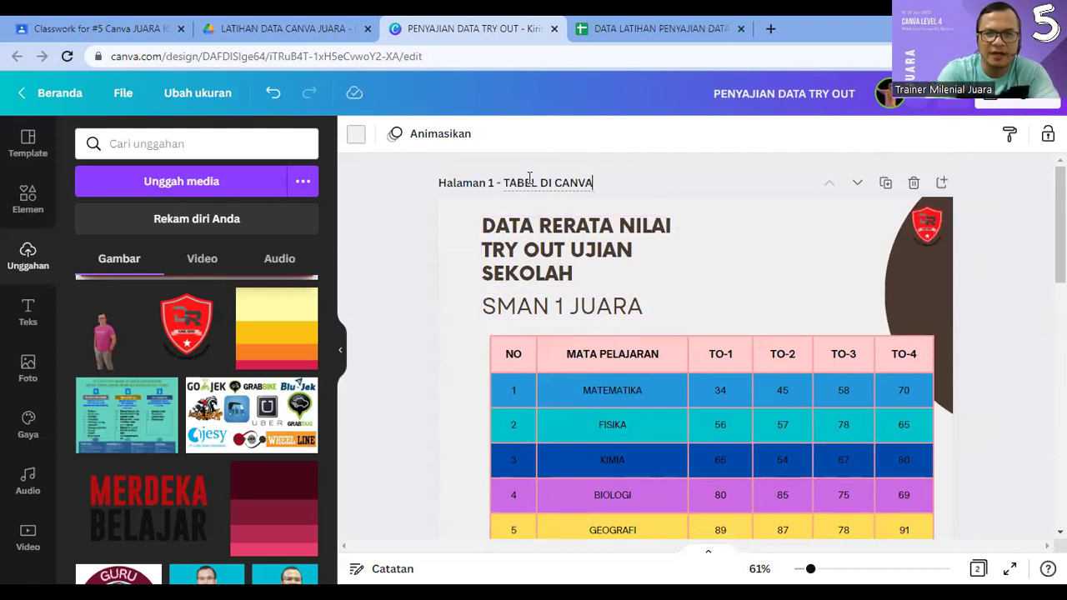
# Step: Title the duplicated page 2 "TABEL SCRENSHOOT"
pyautogui.scroll(-5, 504, 446)
pyautogui.scroll(2, 546, 342)
pyautogui.scroll(2, 538, 375)
pyautogui.click(517, 274)
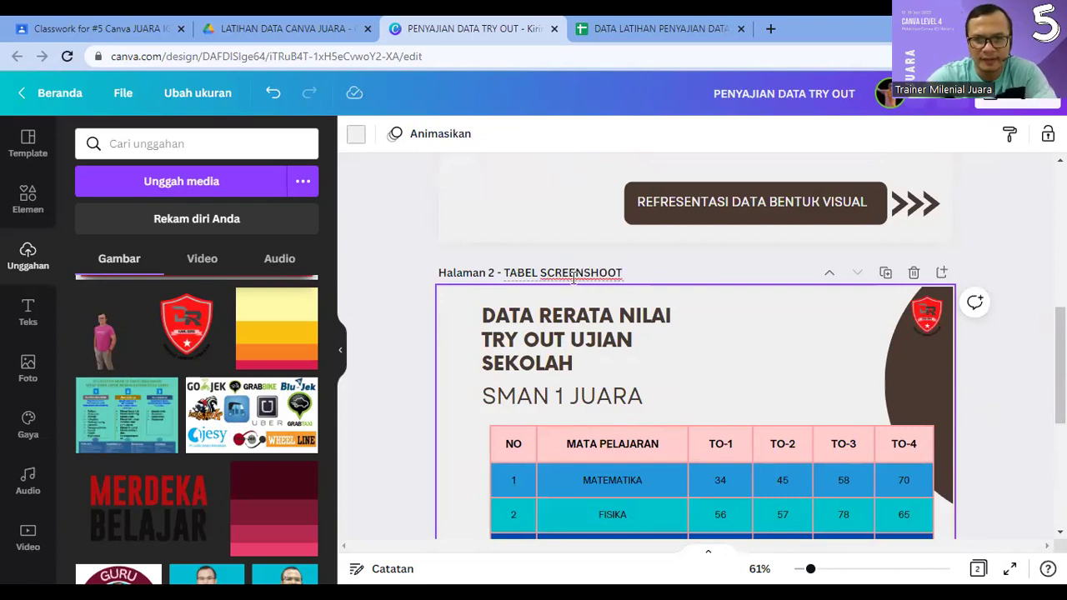
pyautogui.press('BackSpace')
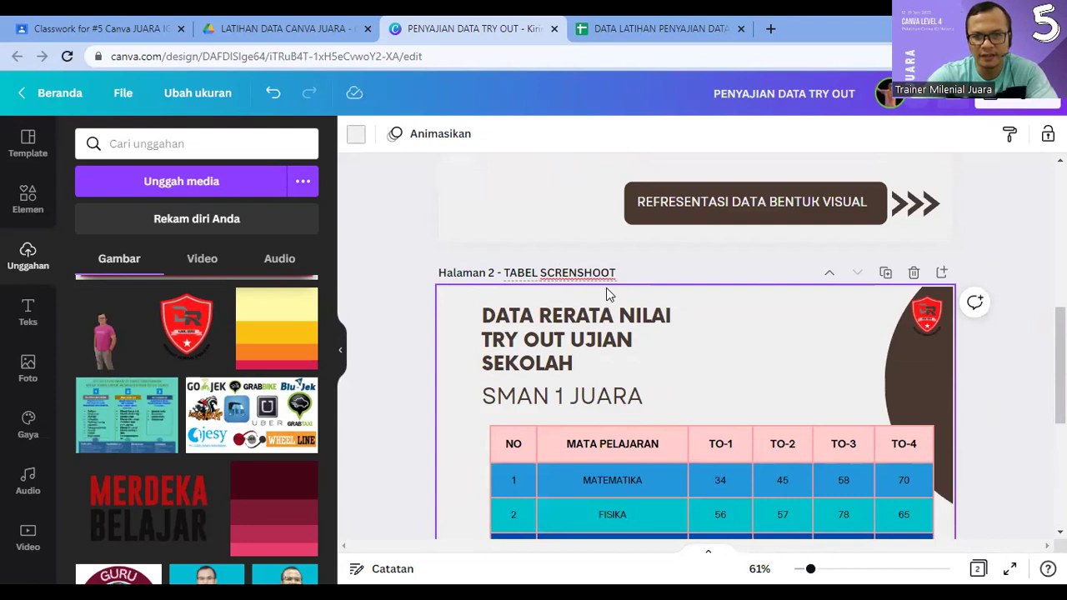
# Step: Delete the whole colour-coded table from page 2, keeping the titles, logo and banner
pyautogui.click(612, 362)
pyautogui.scroll(-3, 633, 428)
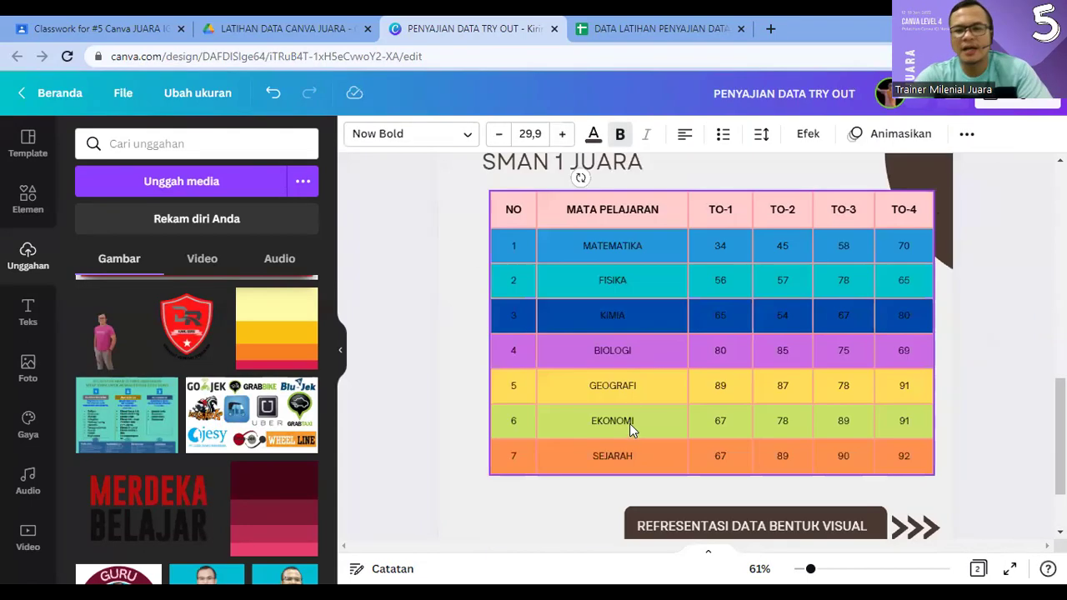
pyautogui.click(628, 404)
pyautogui.doubleClick(627, 404)
pyautogui.press('BackSpace')
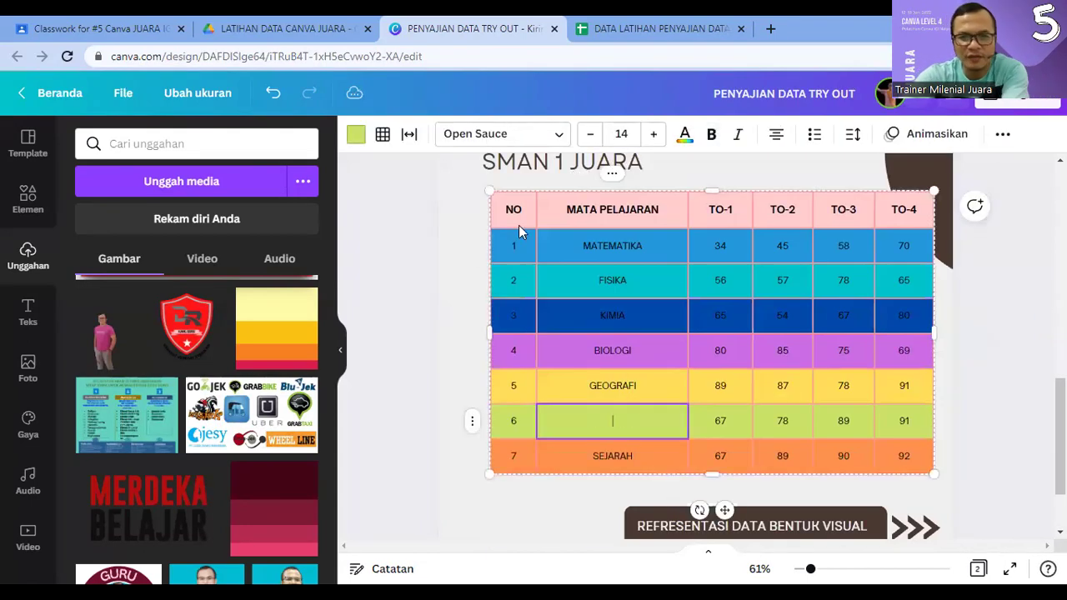
pyautogui.click(613, 174)
pyautogui.click(692, 173)
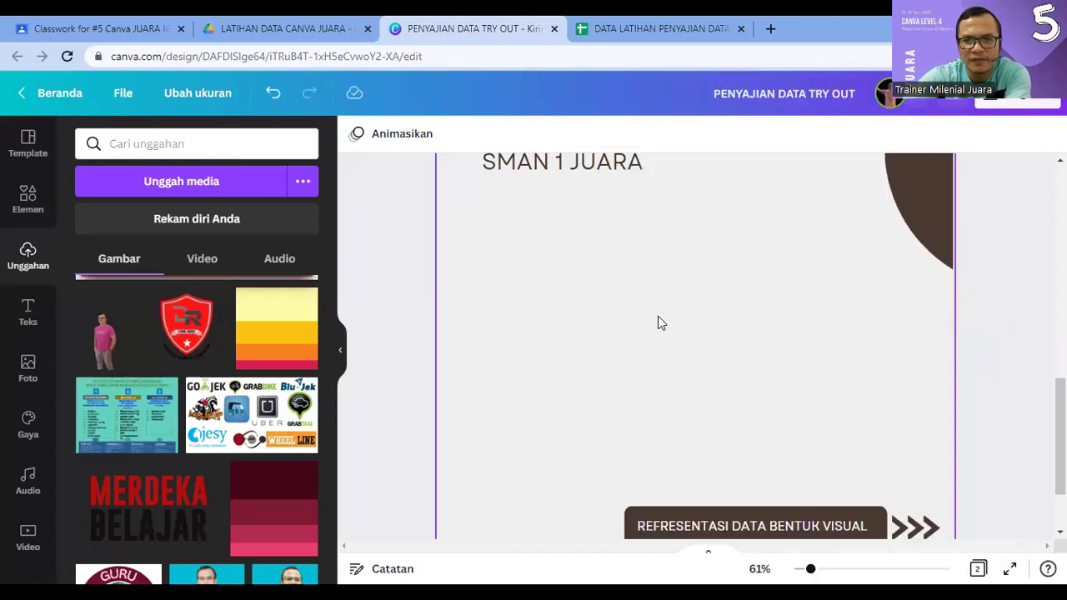
pyautogui.scroll(-2, 668, 371)
pyautogui.scroll(5, 670, 370)
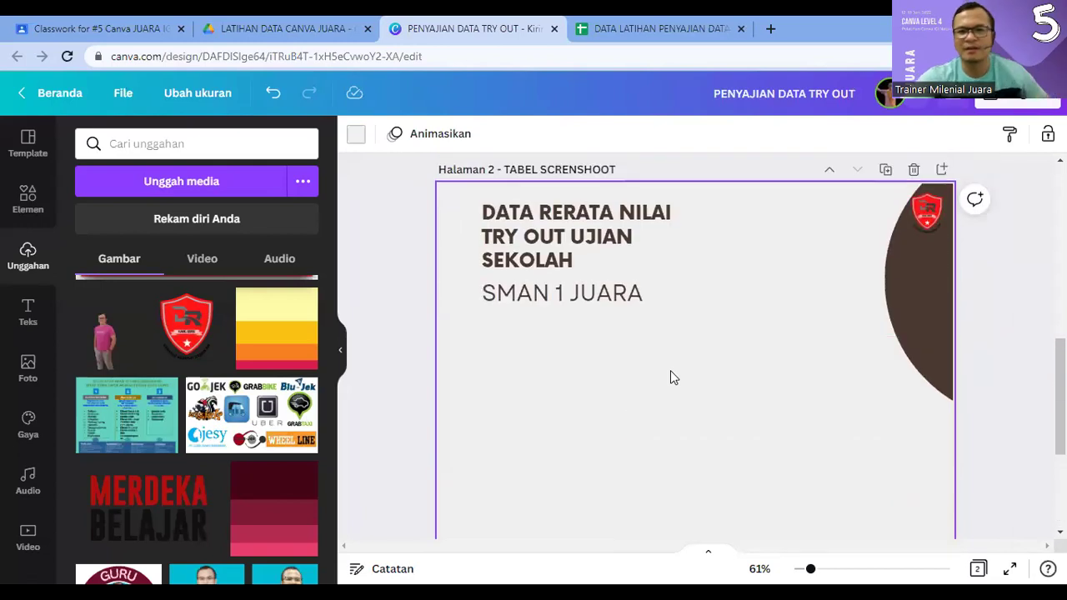
# Step: Switch to the DATA LATIHAN PENYAJIAN DATA spreadsheet in Google Sheets and clear the copy outline around the score rows
pyautogui.click(611, 32)
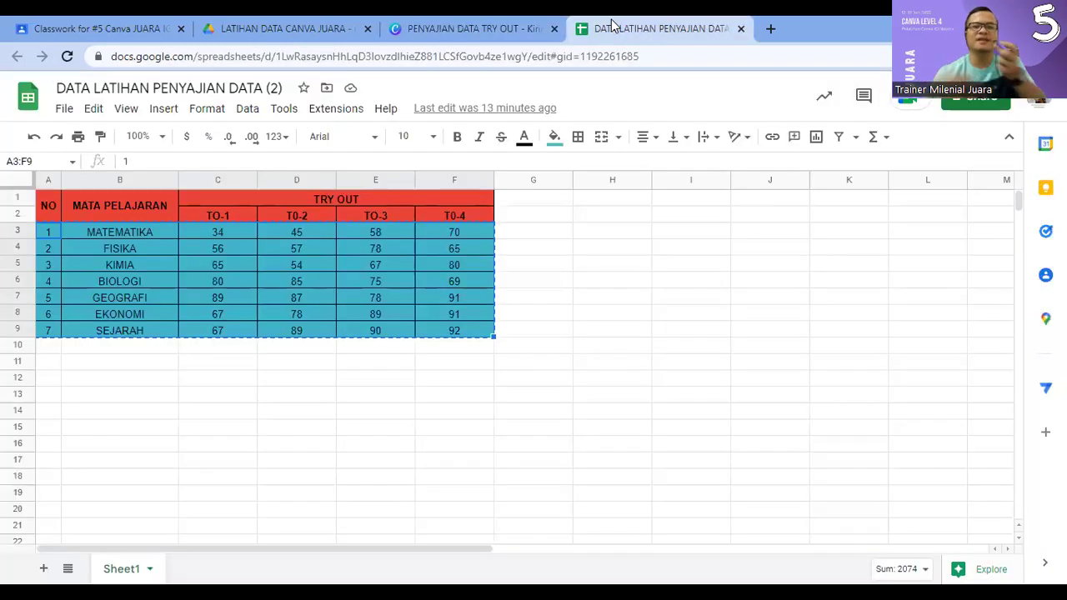
pyautogui.click(397, 411)
pyautogui.press('Return')
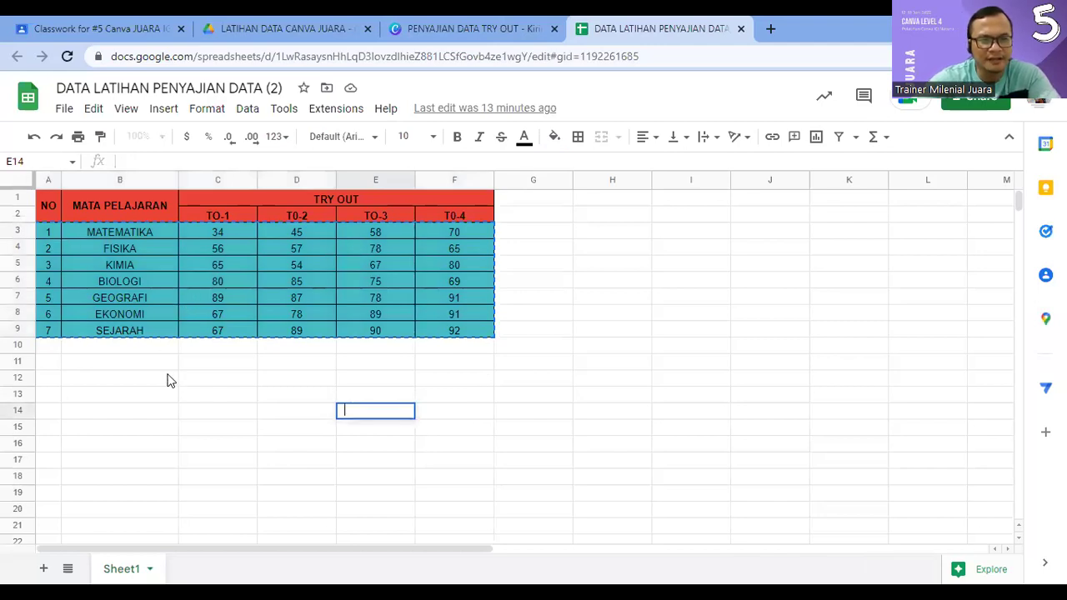
pyautogui.click(169, 402)
# Step: Select the complete try-out table, A1:F9, and set its font to Roboto
pyautogui.click(43, 211)
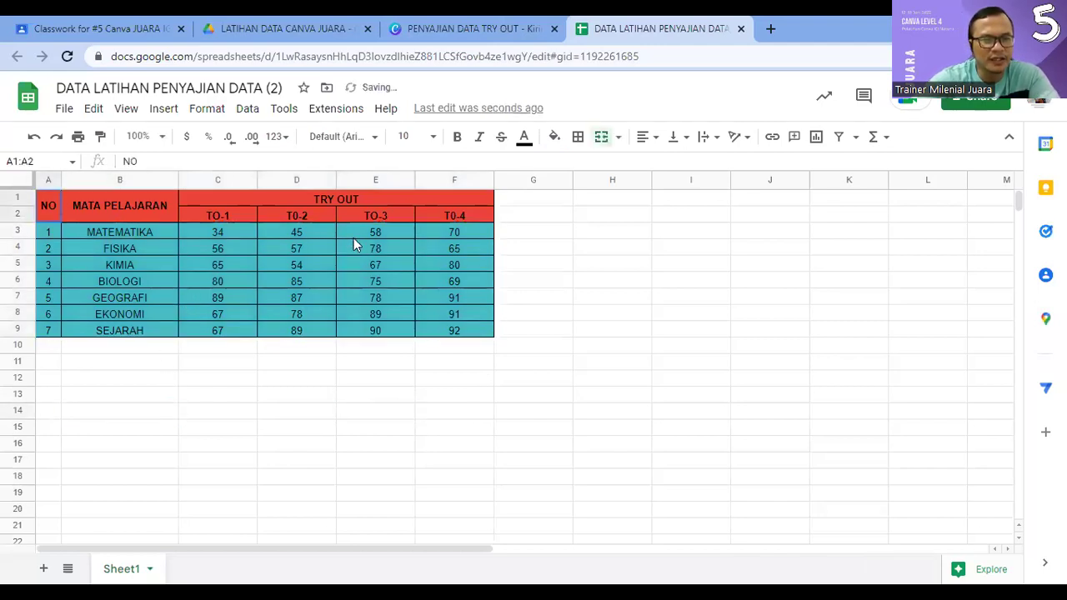
pyautogui.keyDown('shift'); pyautogui.click(472, 332); pyautogui.keyUp('shift')
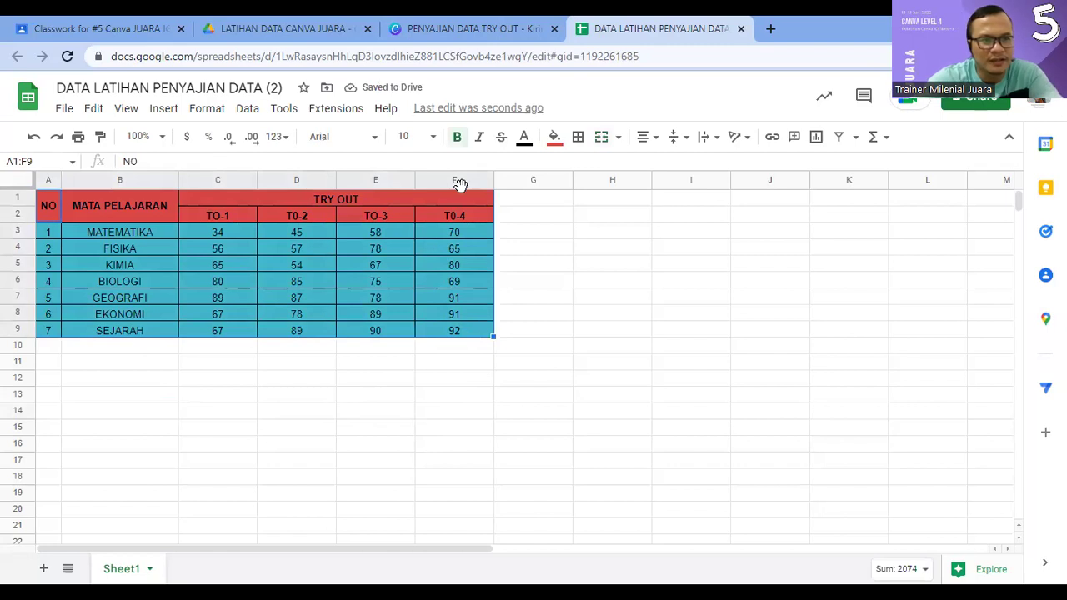
pyautogui.click(45, 208)
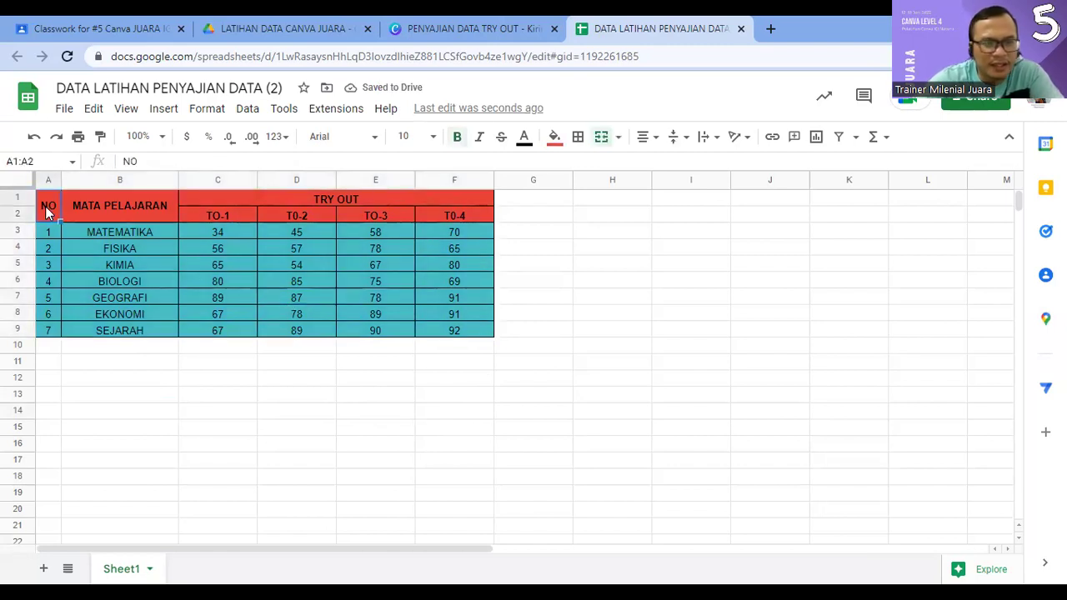
pyautogui.hotkey('shift', 'Right')
pyautogui.hotkey('shift', 'Right')
pyautogui.hotkey('shift', 'Right')
pyautogui.hotkey('shift', 'Right')
pyautogui.hotkey('shift', 'Right')
pyautogui.hotkey('shift', 'Left')
pyautogui.hotkey('shift', 'Left')
pyautogui.hotkey('shift', 'Left')
pyautogui.hotkey('shift', 'Down')
pyautogui.hotkey('shift', 'Down')
pyautogui.hotkey('shift', 'Down')
pyautogui.hotkey('shift', 'Down')
pyautogui.hotkey('shift', 'Down')
pyautogui.hotkey('shift', 'Down')
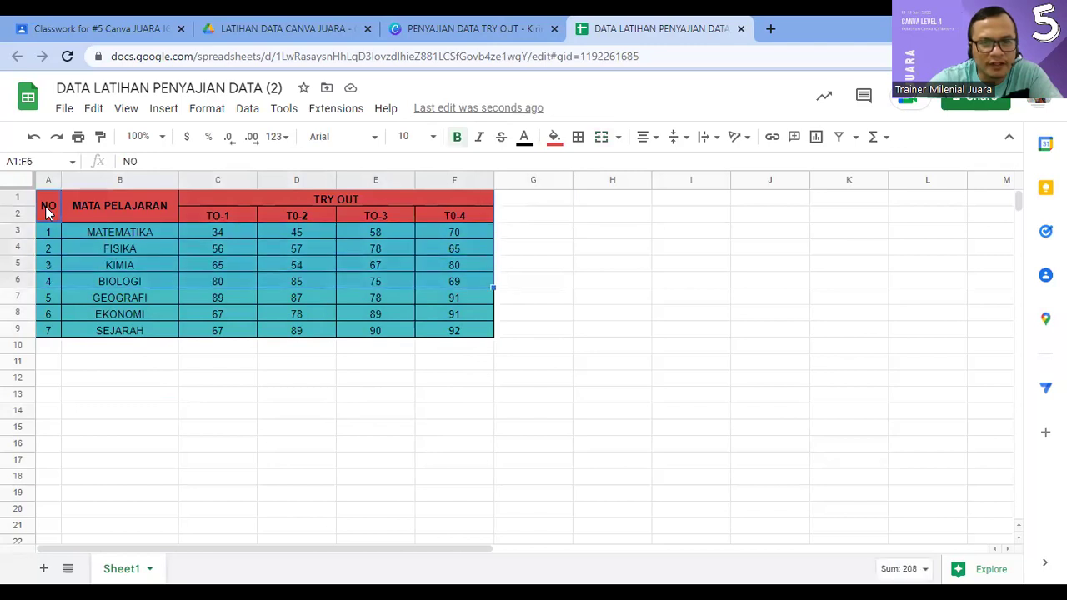
pyautogui.hotkey('shift', 'Down')
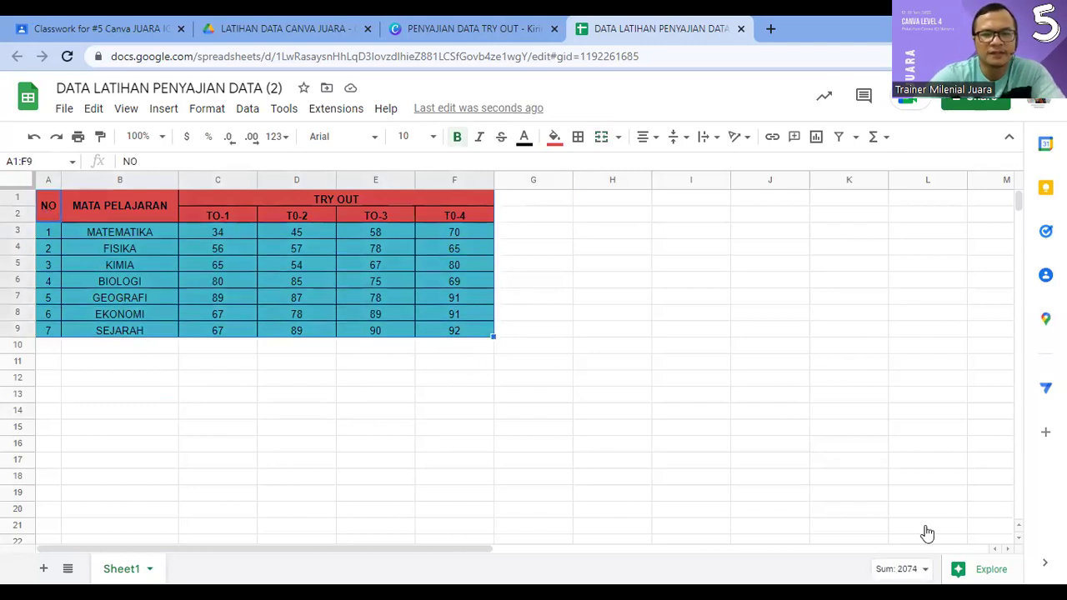
pyautogui.click(357, 144)
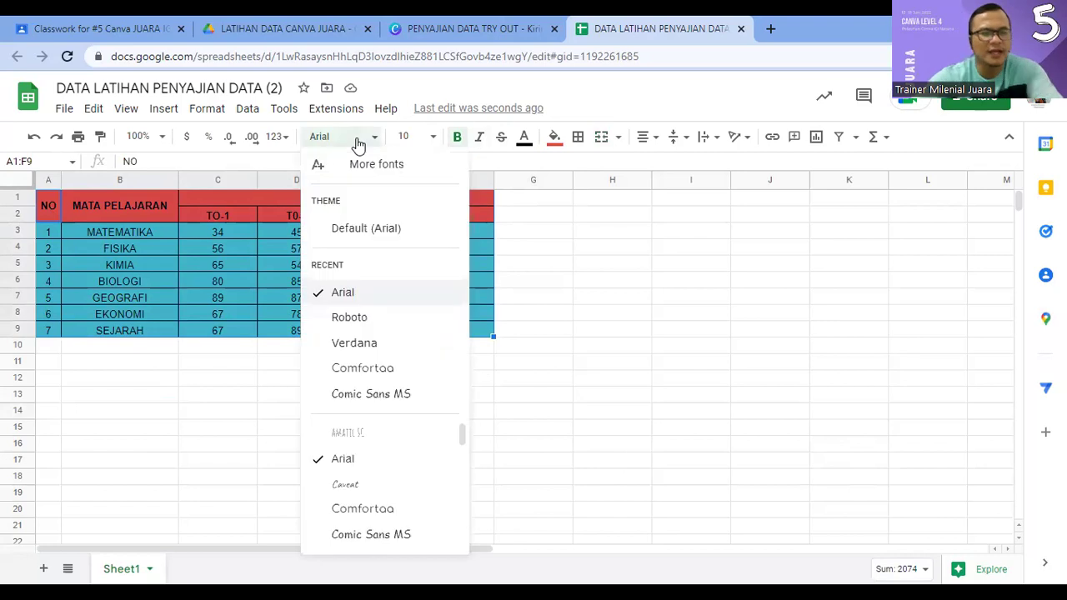
pyautogui.click(342, 318)
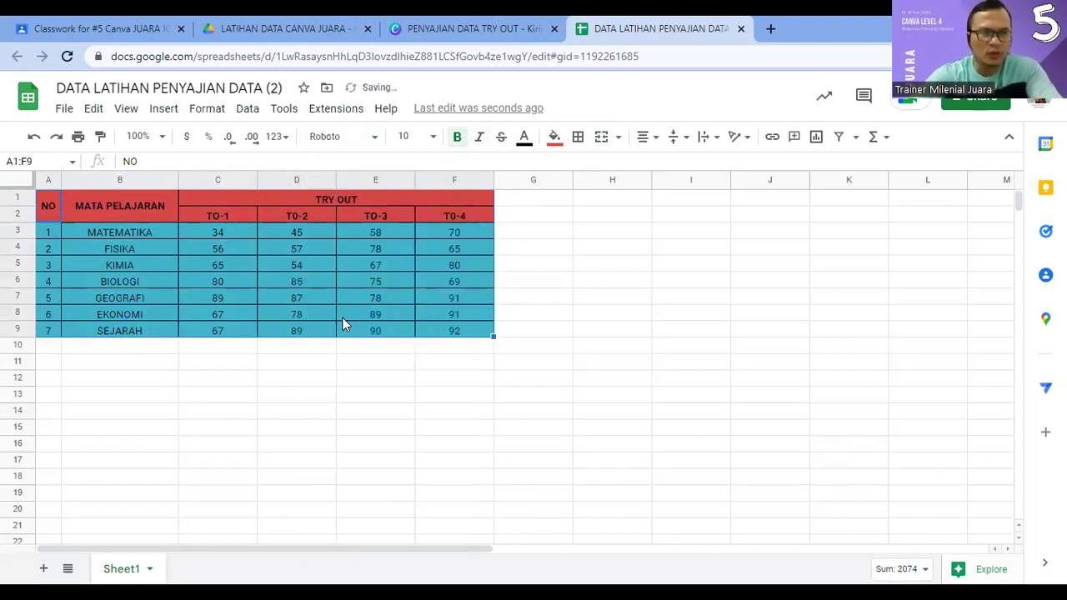
# Step: Try font size 14 on the table text, and settle on size 12
pyautogui.click(433, 136)
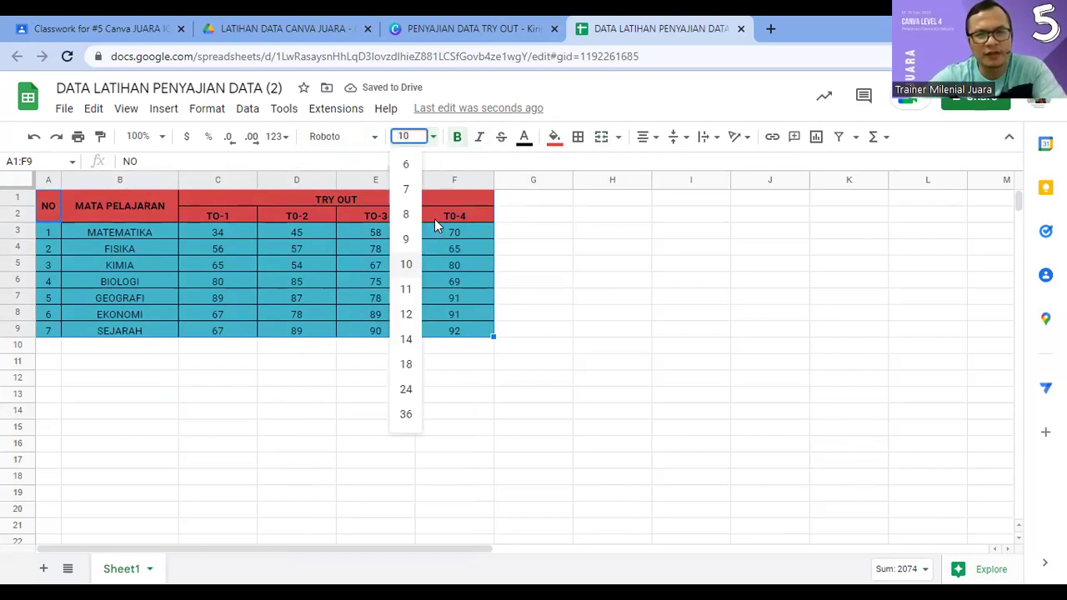
pyautogui.click(407, 340)
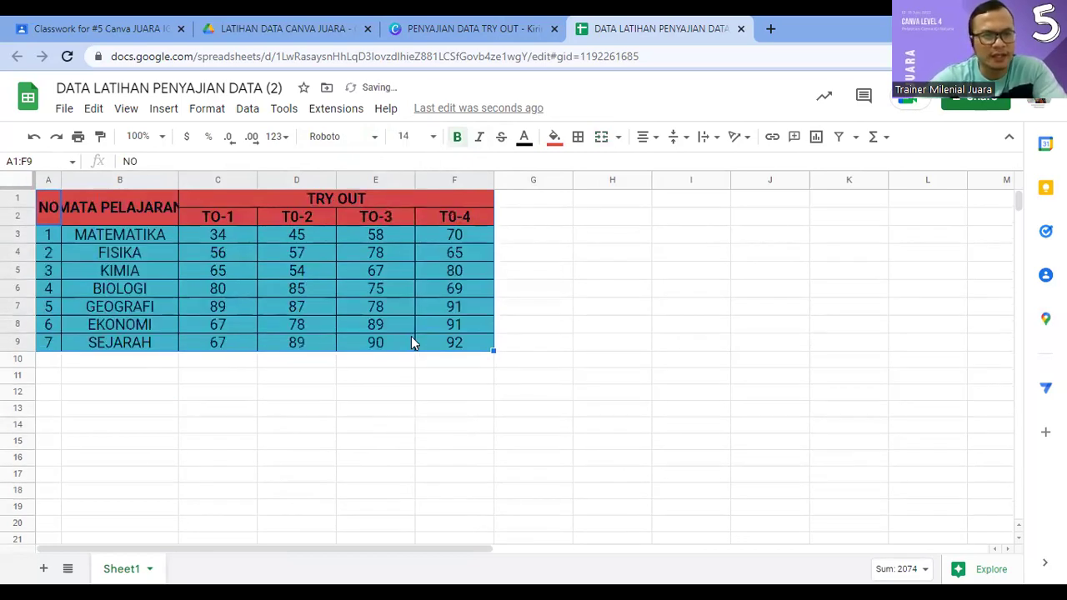
pyautogui.click(432, 135)
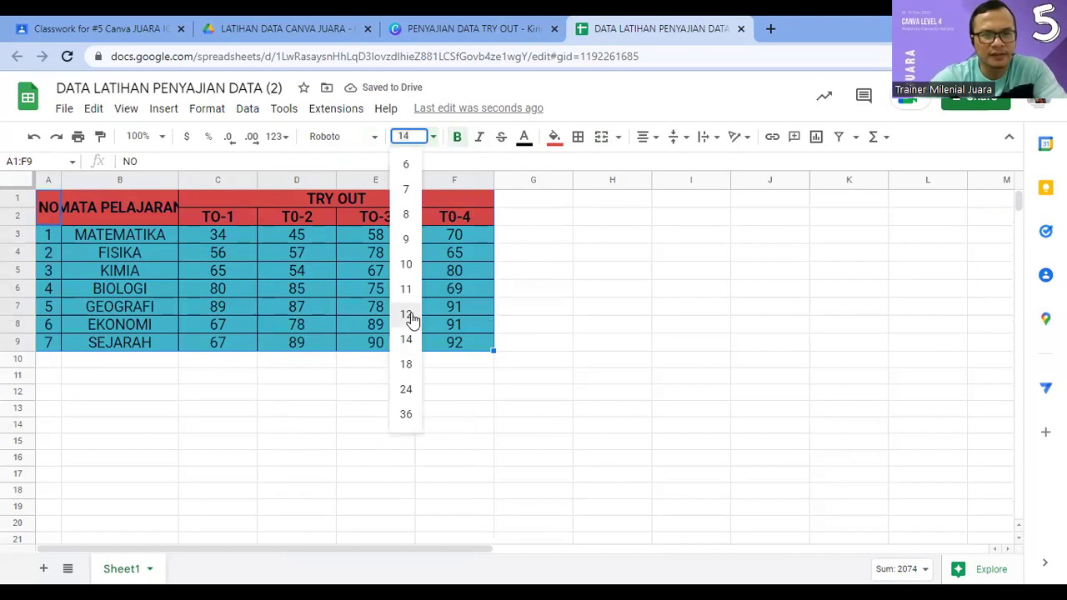
pyautogui.click(409, 315)
pyautogui.click(142, 258)
# Step: Widen the NO column slightly and the MATA PELAJARAN column more so their headings have room
pyautogui.click(52, 207)
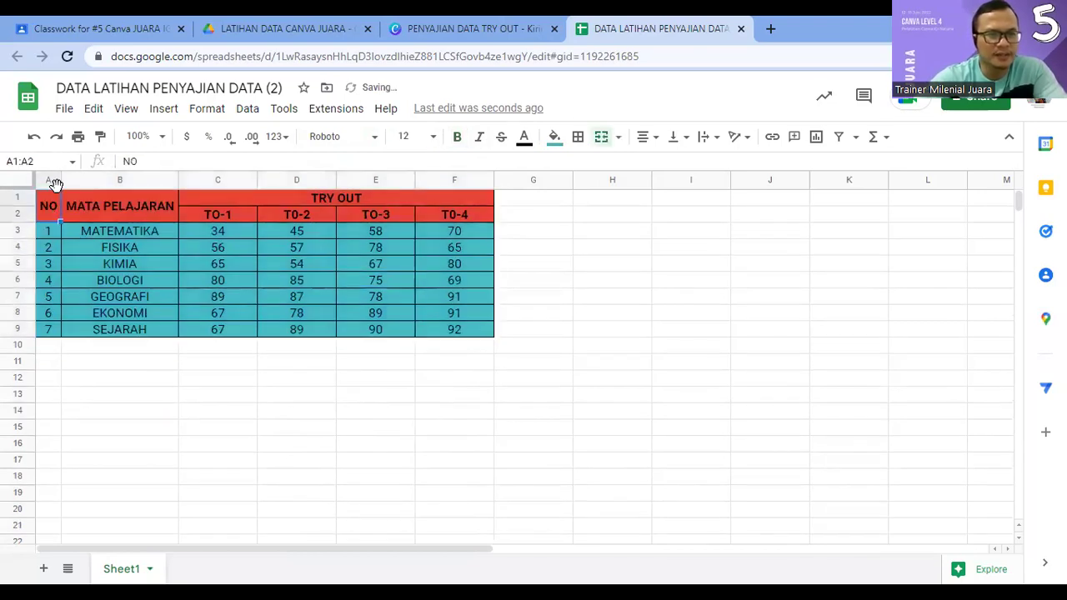
pyautogui.moveTo(62, 181); pyautogui.dragTo(63, 181)
pyautogui.moveTo(184, 181); pyautogui.dragTo(207, 173)
pyautogui.click(276, 243)
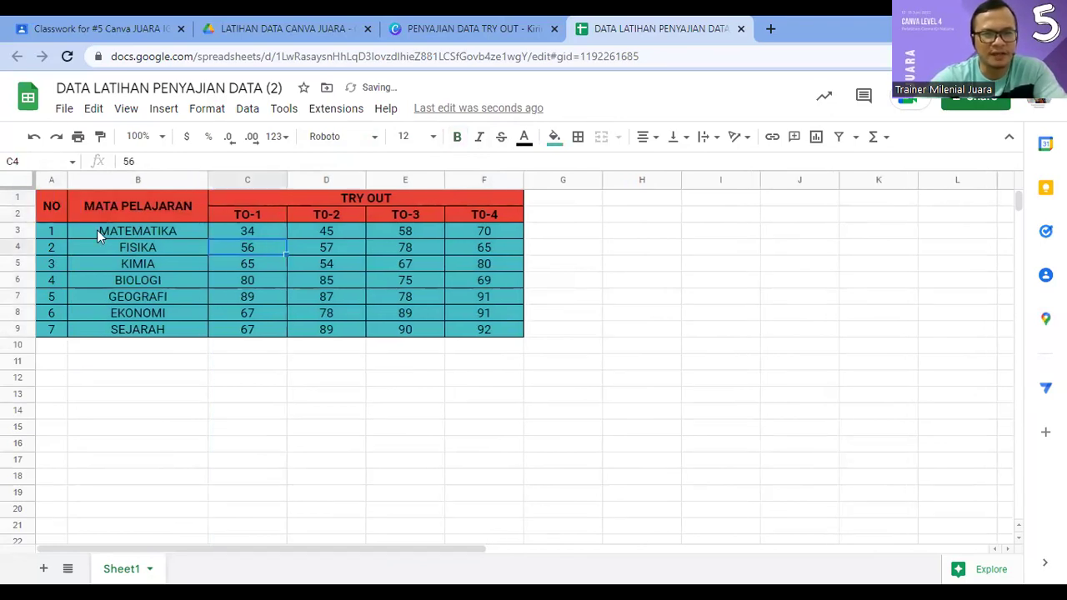
pyautogui.click(60, 208)
pyautogui.hotkey('shift', 'Right')
pyautogui.hotkey('shift', 'Right')
pyautogui.hotkey('shift', 'Right')
pyautogui.hotkey('shift', 'Right')
pyautogui.hotkey('shift', 'Right')
pyautogui.hotkey('shift', 'Right')
pyautogui.hotkey('shift', 'Right')
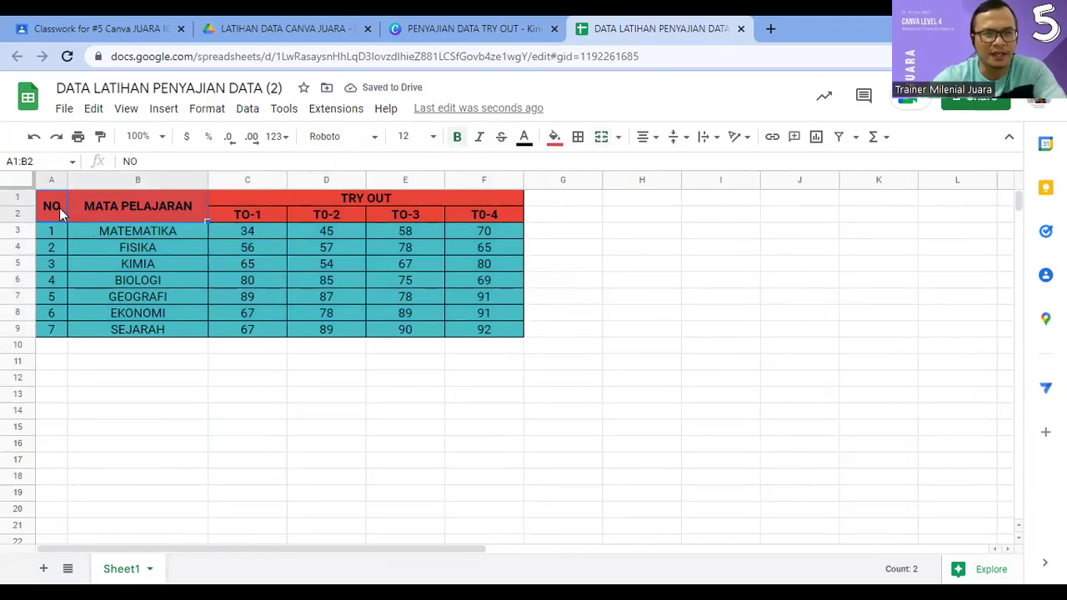
pyautogui.hotkey('shift', 'Left')
pyautogui.hotkey('shift', 'Left')
pyautogui.hotkey('shift', 'Down')
pyautogui.hotkey('shift', 'Down')
pyautogui.hotkey('shift', 'Down')
pyautogui.hotkey('shift', 'Down')
pyautogui.hotkey('shift', 'Down')
pyautogui.hotkey('shift', 'Down')
pyautogui.hotkey('shift', 'Down')
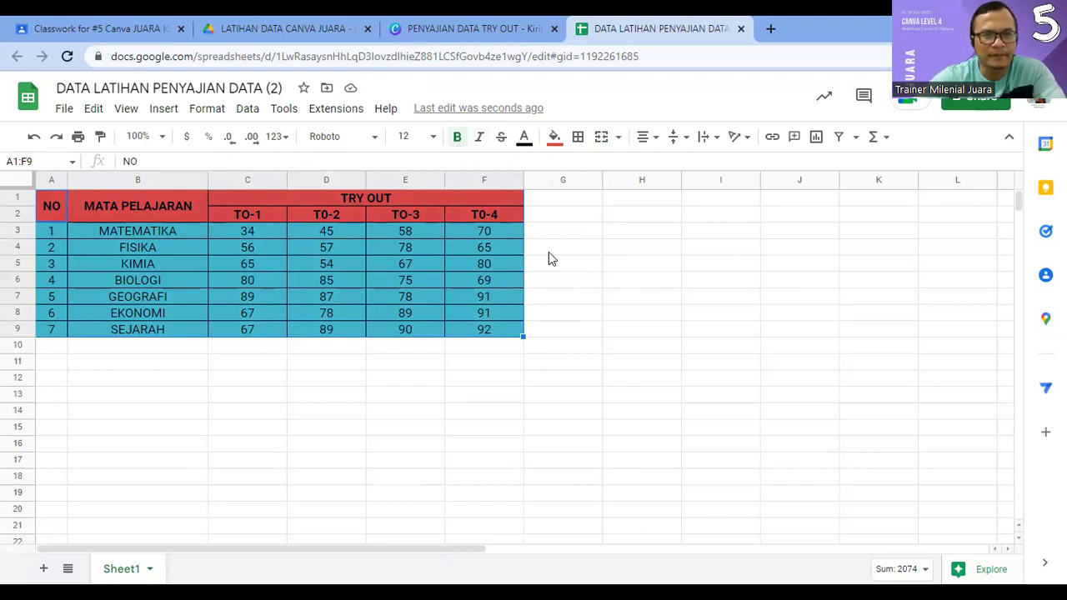
pyautogui.click(622, 267)
pyautogui.click(437, 284)
pyautogui.click(591, 302)
pyautogui.click(599, 397)
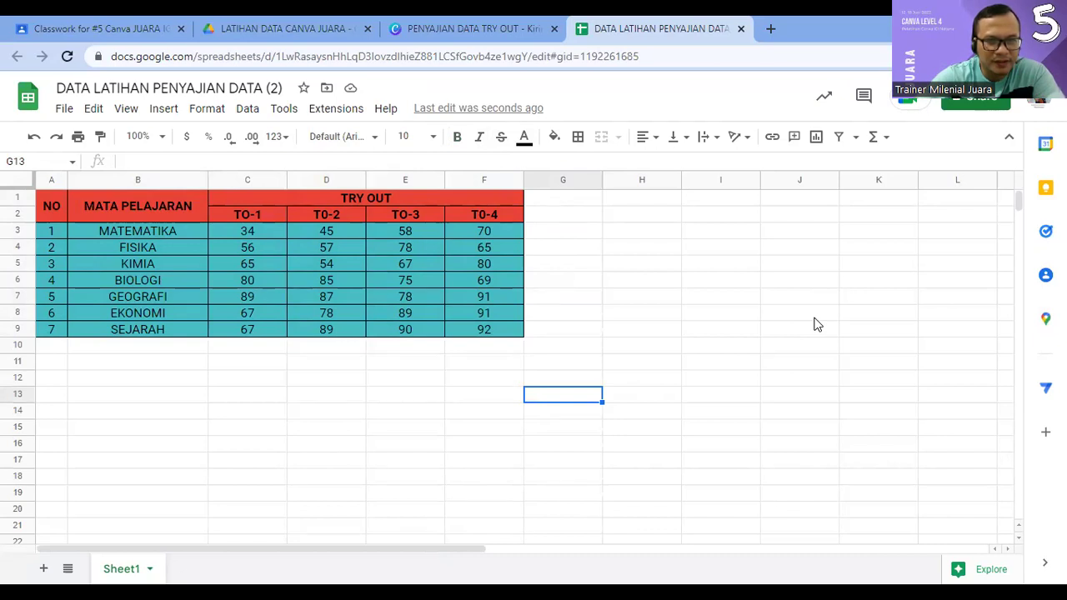
# Step: Capture a screenshot of the table range A1:F9, copy it, and paste it onto page 2 of the Canva design
pyautogui.moveTo(36, 190); pyautogui.dragTo(523, 336)
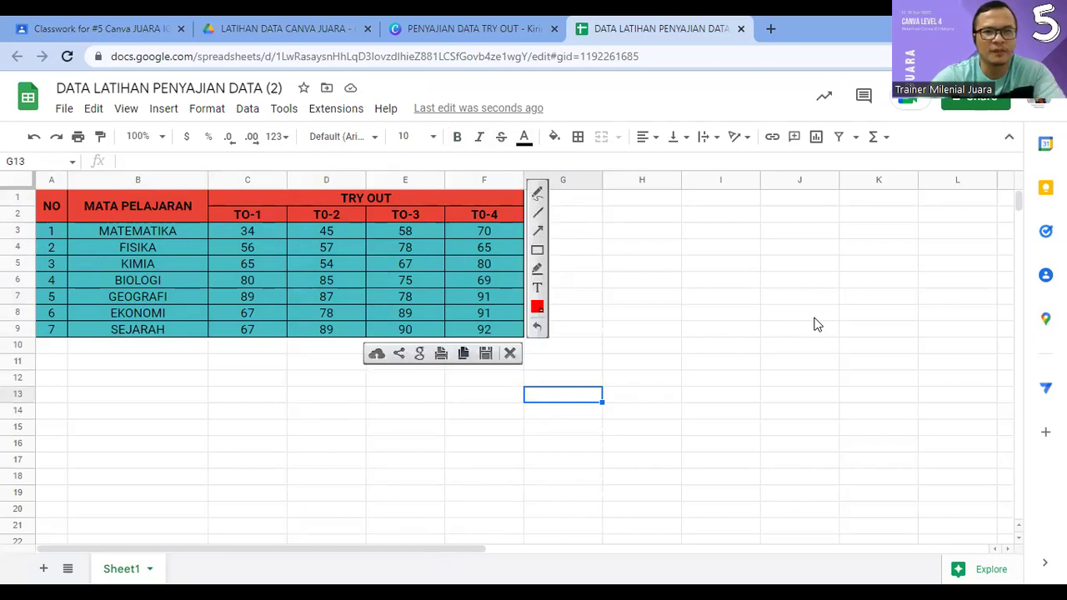
pyautogui.hotkey('ctrl', 'c')
pyautogui.click(486, 34)
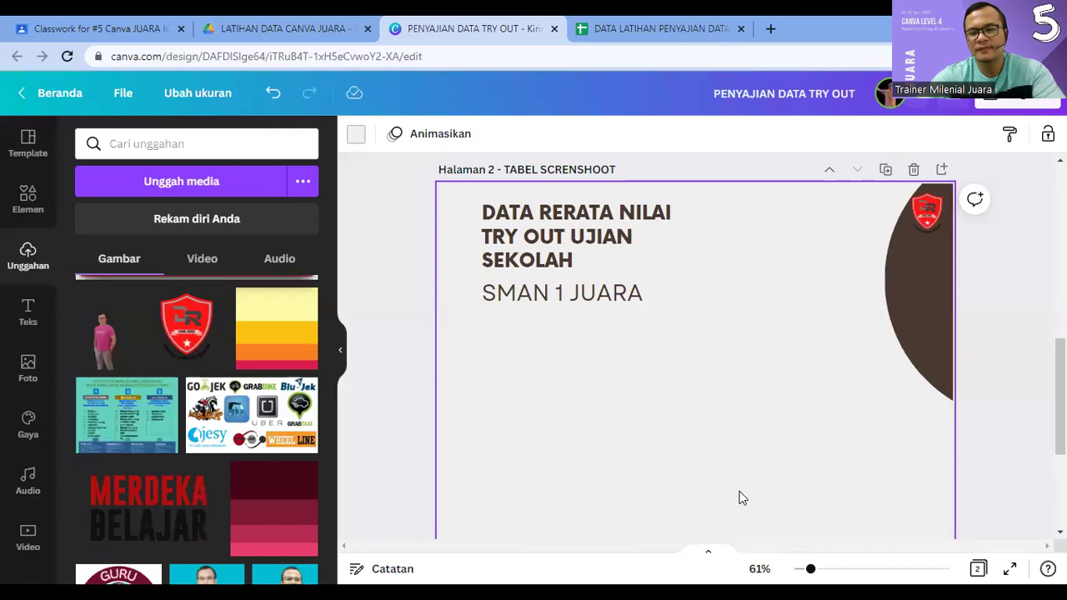
pyautogui.hotkey('ctrl', 'v')
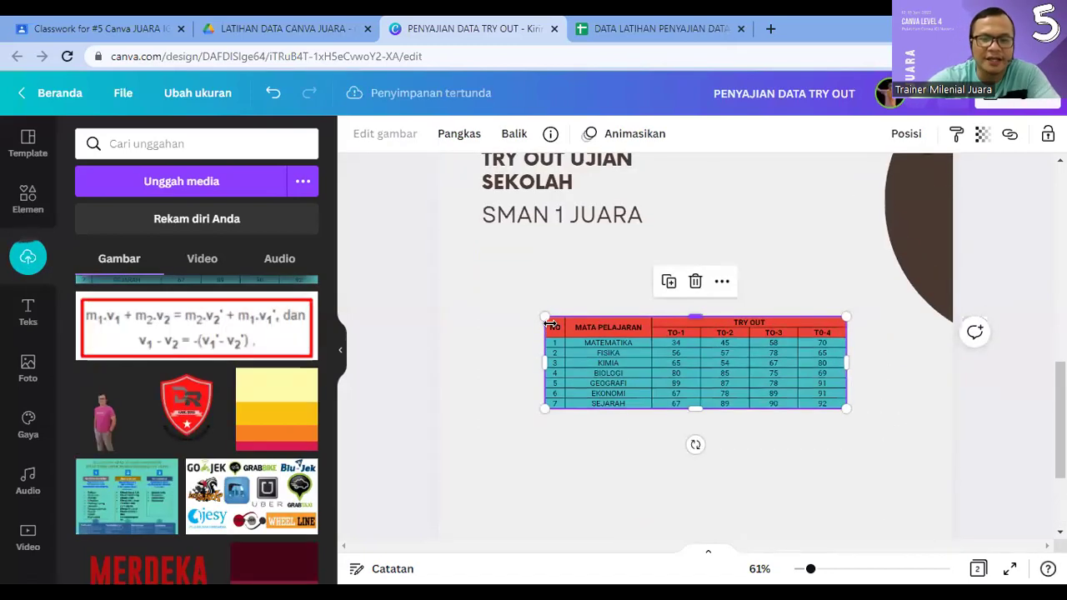
# Step: Enlarge the table screenshot on page 2 to span the full page width and shift it lower beneath the heading
pyautogui.moveTo(543, 316); pyautogui.dragTo(450, 286)
pyautogui.moveTo(841, 409); pyautogui.dragTo(932, 493)
pyautogui.moveTo(438, 283); pyautogui.dragTo(432, 282)
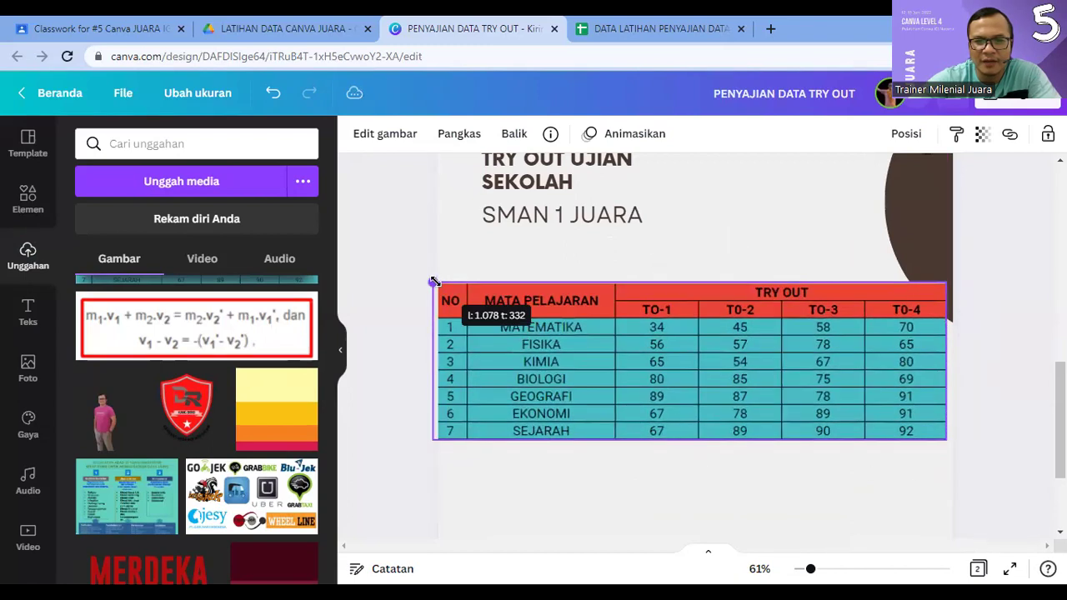
pyautogui.moveTo(750, 393)
pyautogui.mouseDown()
pyautogui.moveTo(767, 418)
pyautogui.moveTo(748, 409)
pyautogui.moveTo(756, 402)
pyautogui.mouseUp()
pyautogui.click(1003, 370)
pyautogui.scroll(-3, 1003, 370)
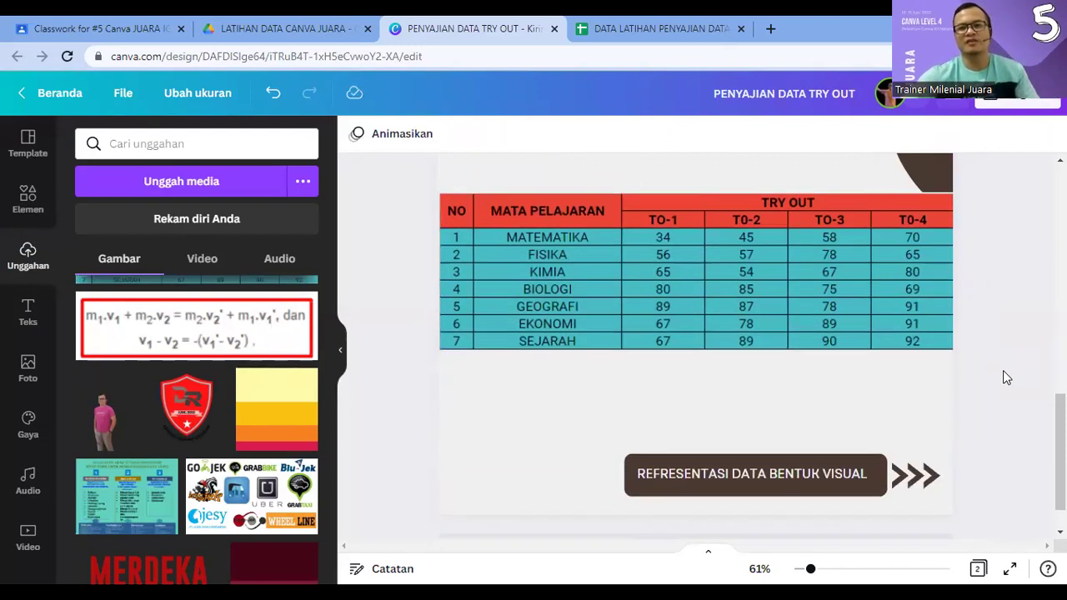
pyautogui.moveTo(834, 289); pyautogui.dragTo(835, 308)
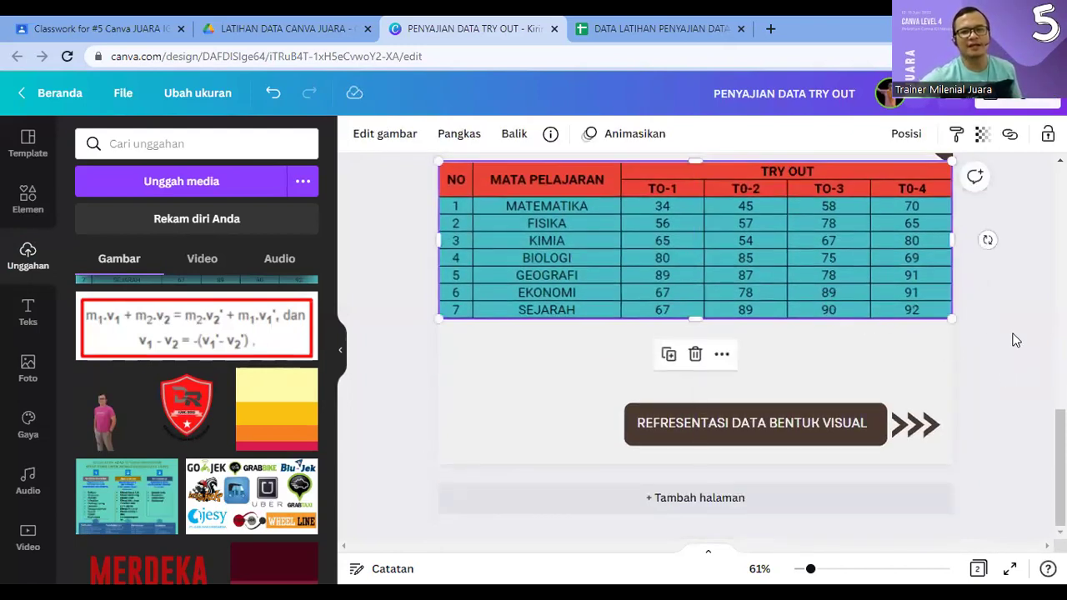
pyautogui.click(943, 383)
pyautogui.scroll(2, 933, 453)
pyautogui.scroll(2, 932, 453)
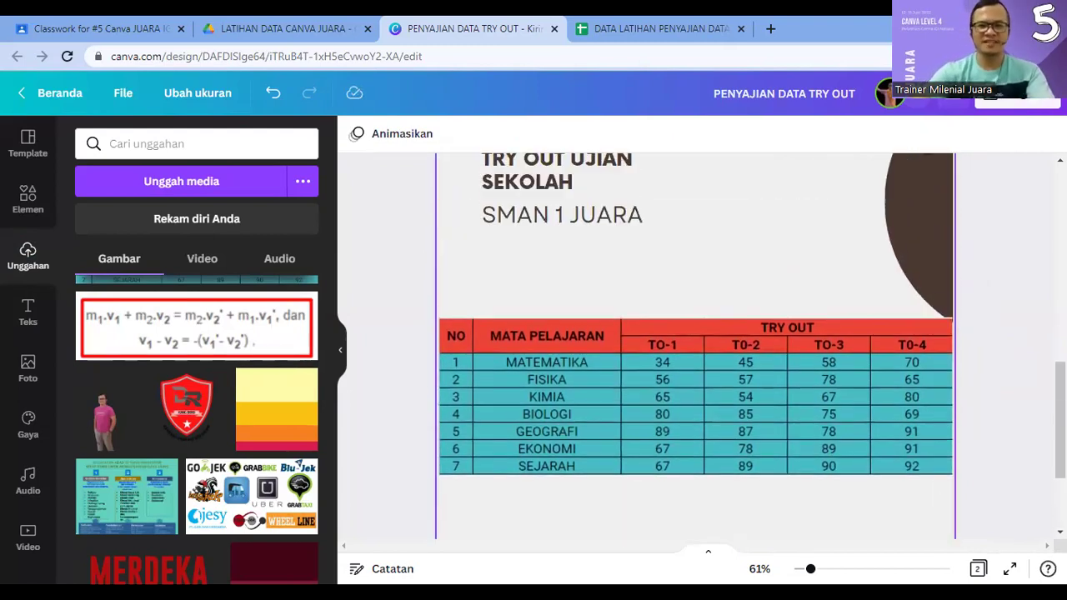
pyautogui.click(638, 278)
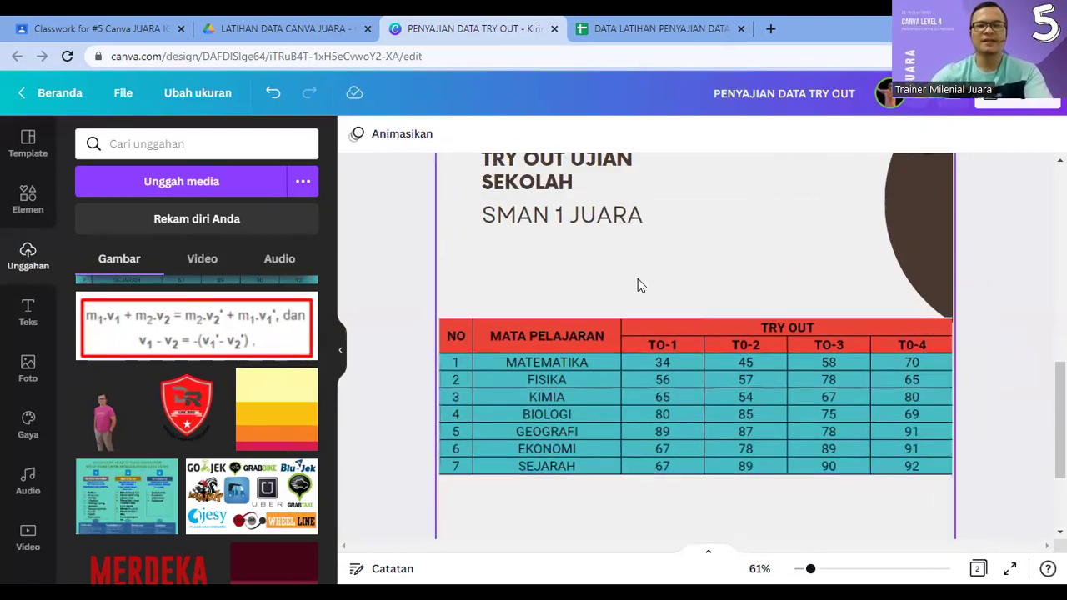
# Step: Search the design elements for "PERSEGI PANJANG"
pyautogui.click(27, 200)
pyautogui.click(166, 146)
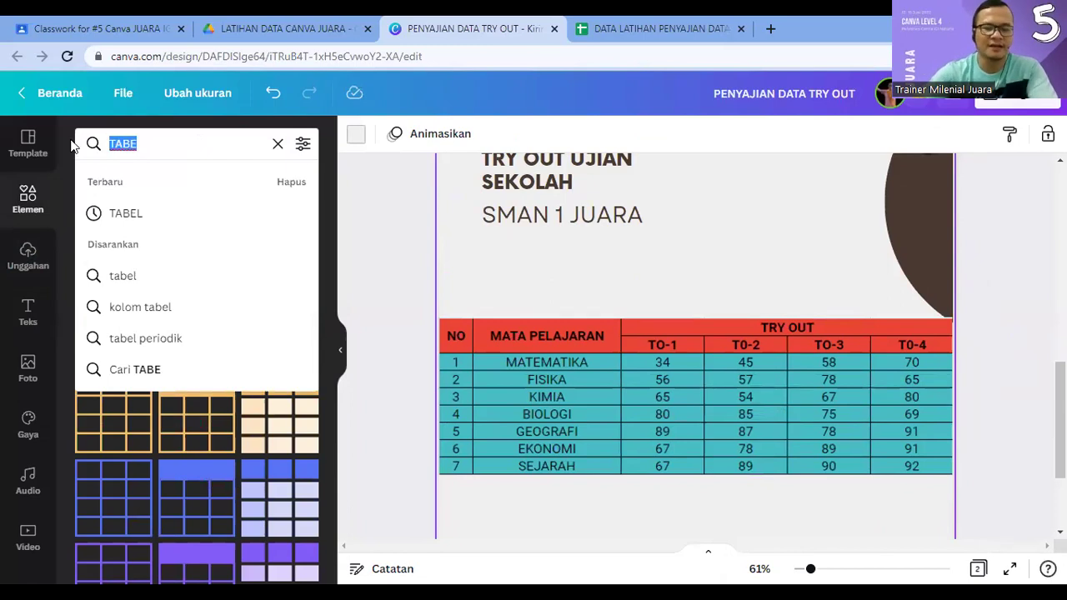
pyautogui.write('PERSE')
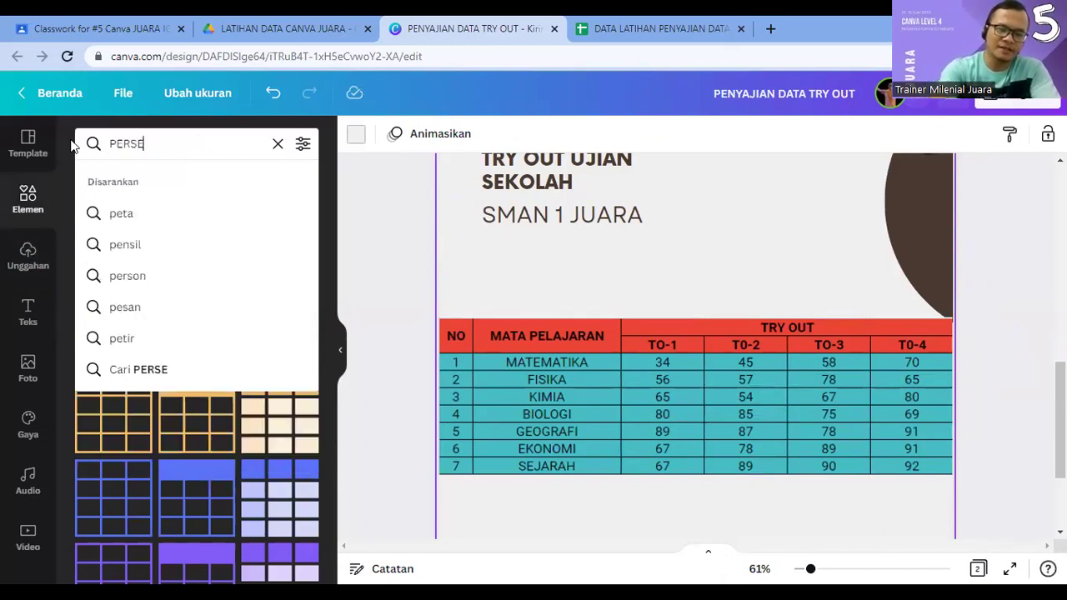
pyautogui.write('GI PANJANG')
pyautogui.press('Return')
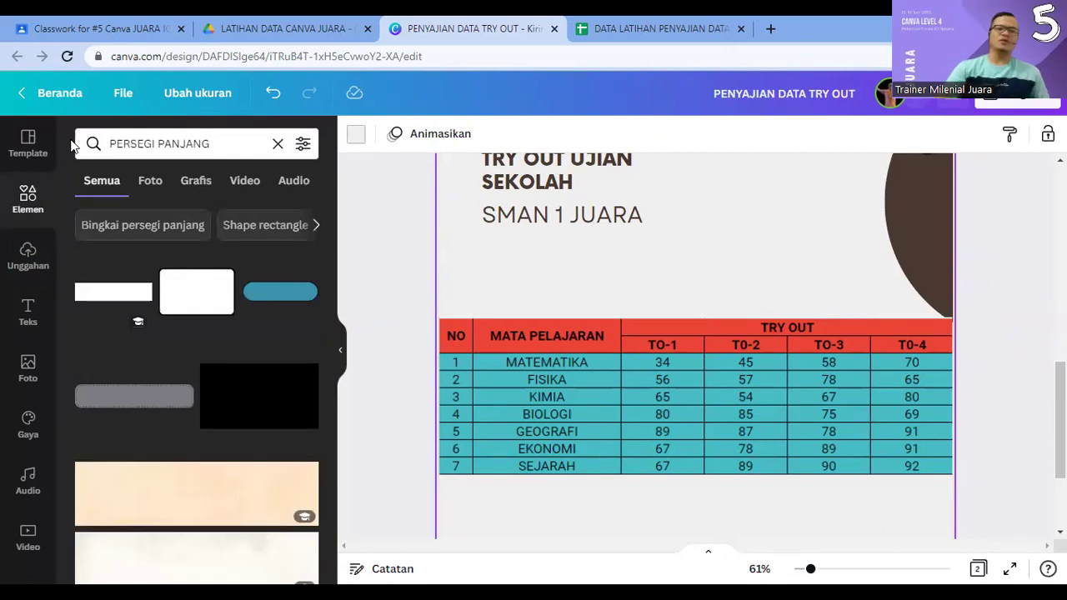
# Step: Search the design elements for "BRUSH", try the blue watercolour splash on page 2, and remove it
pyautogui.click(224, 145)
pyautogui.write('BRUSH')
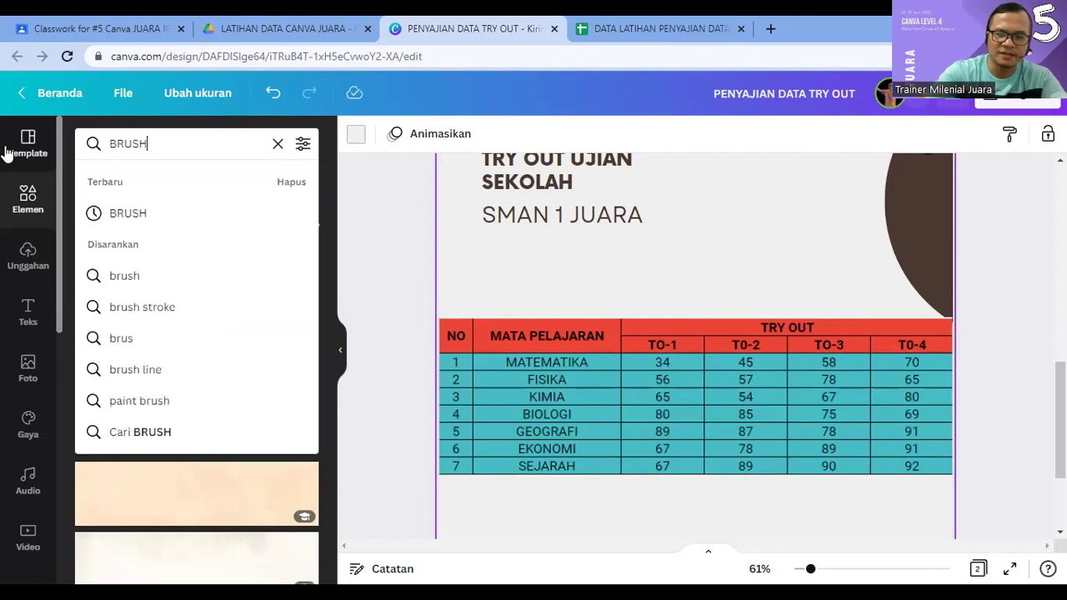
pyautogui.press('Return')
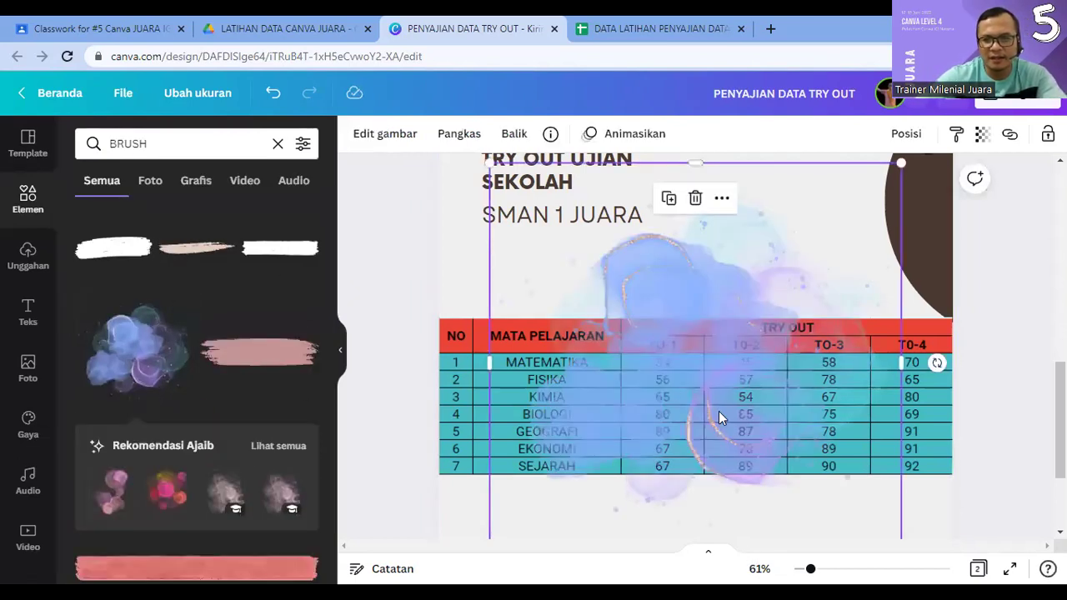
pyautogui.press('Delete')
# Step: Try the long coral brush stroke stretched taller over the table, and delete it
pyautogui.scroll(-3, 352, 348)
pyautogui.scroll(-2, 237, 567)
pyautogui.click(224, 419)
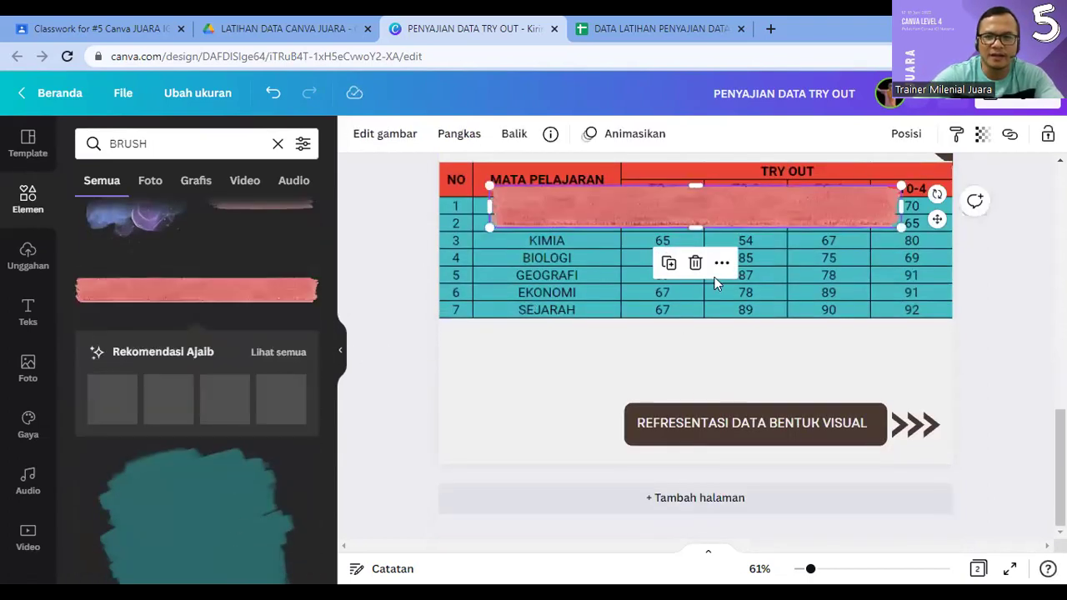
pyautogui.moveTo(696, 315); pyautogui.dragTo(695, 339)
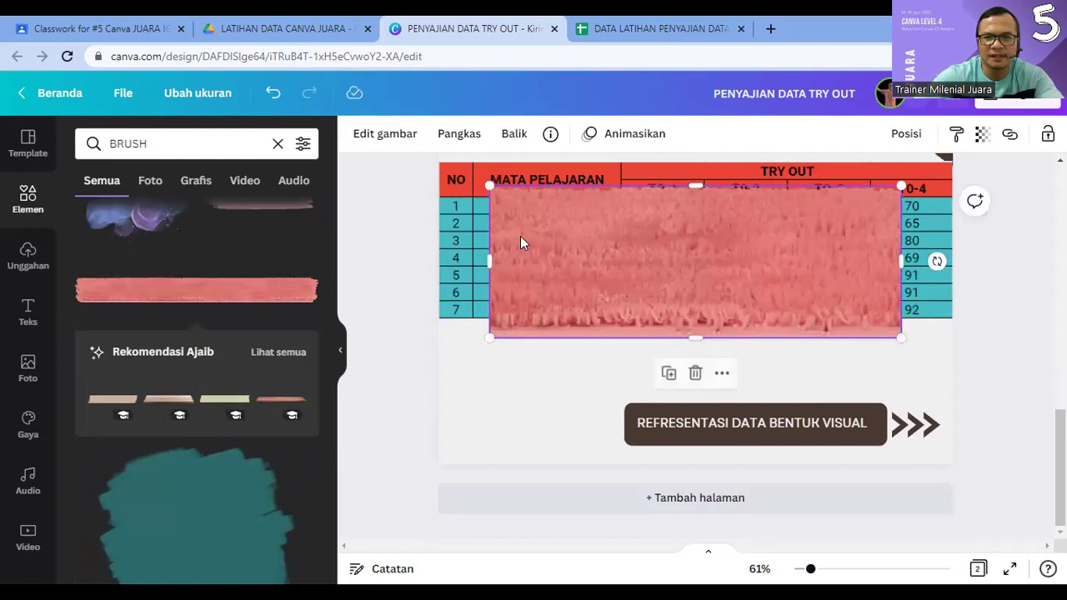
pyautogui.press('Delete')
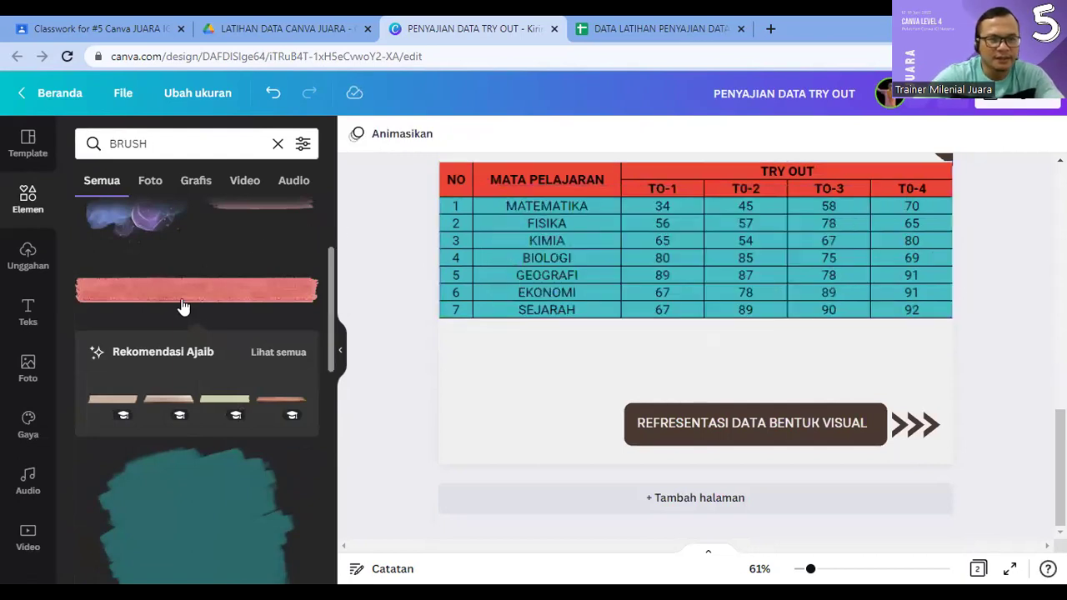
# Step: Add the dusty-pink brush stroke to page 2, then enlarge and position it to cover the whole table
pyautogui.scroll(2, 208, 334)
pyautogui.click(255, 364)
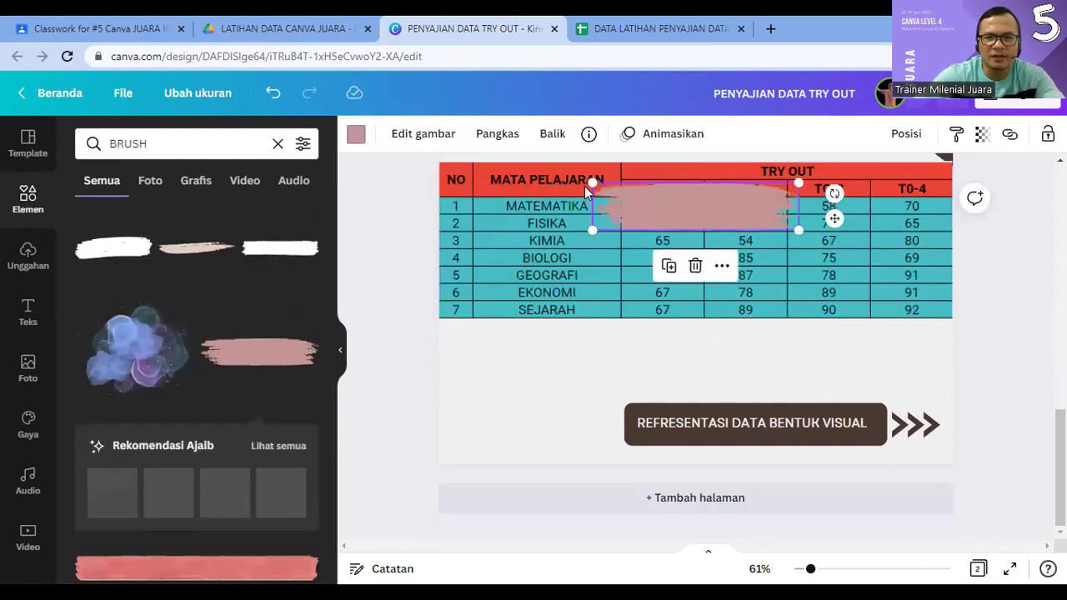
pyautogui.moveTo(615, 160); pyautogui.dragTo(495, 161)
pyautogui.moveTo(799, 229); pyautogui.dragTo(1044, 287)
pyautogui.moveTo(721, 247); pyautogui.dragTo(622, 264)
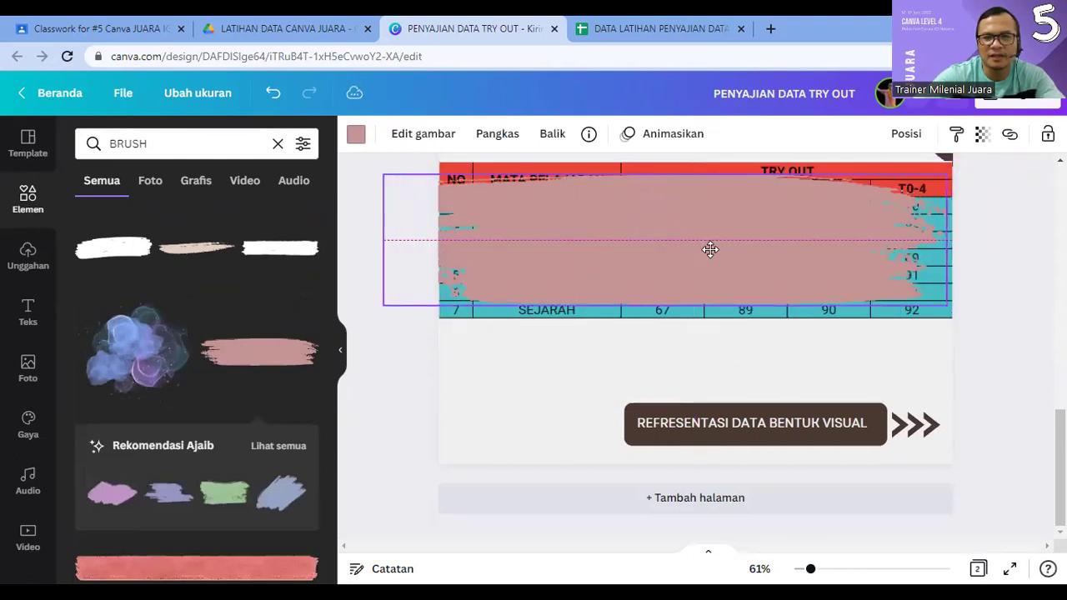
pyautogui.moveTo(947, 305)
pyautogui.mouseDown()
pyautogui.moveTo(1000, 434)
pyautogui.moveTo(1000, 484)
pyautogui.mouseUp()
pyautogui.moveTo(442, 250)
pyautogui.mouseDown()
pyautogui.moveTo(443, 231)
pyautogui.moveTo(633, 257)
pyautogui.moveTo(630, 243)
pyautogui.mouseUp()
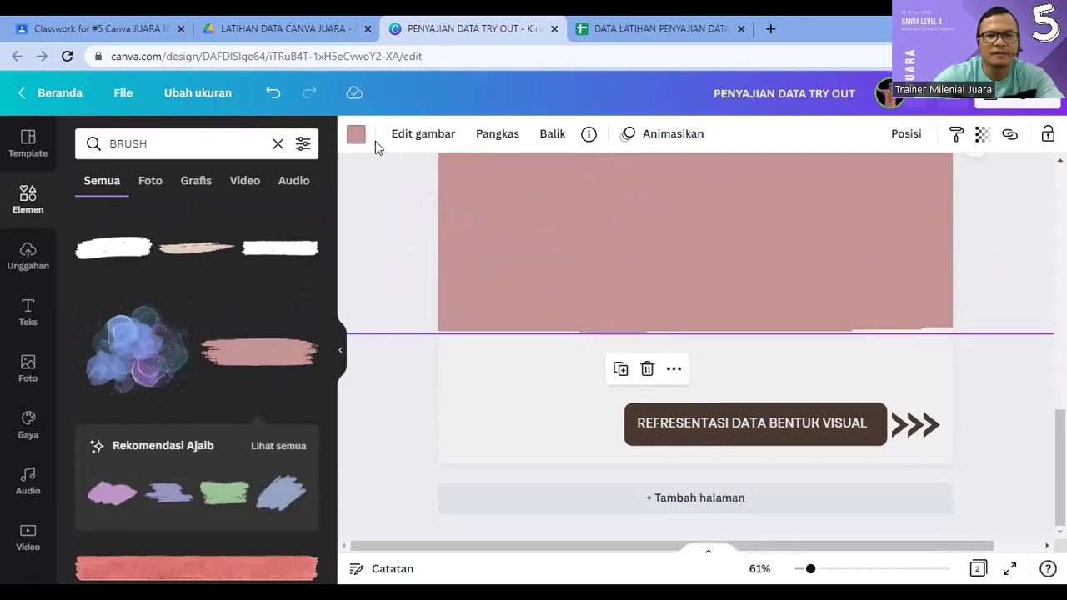
# Step: Recolour the brush stroke orange from the document colours and send it backward behind the table screenshot
pyautogui.click(356, 136)
pyautogui.click(258, 258)
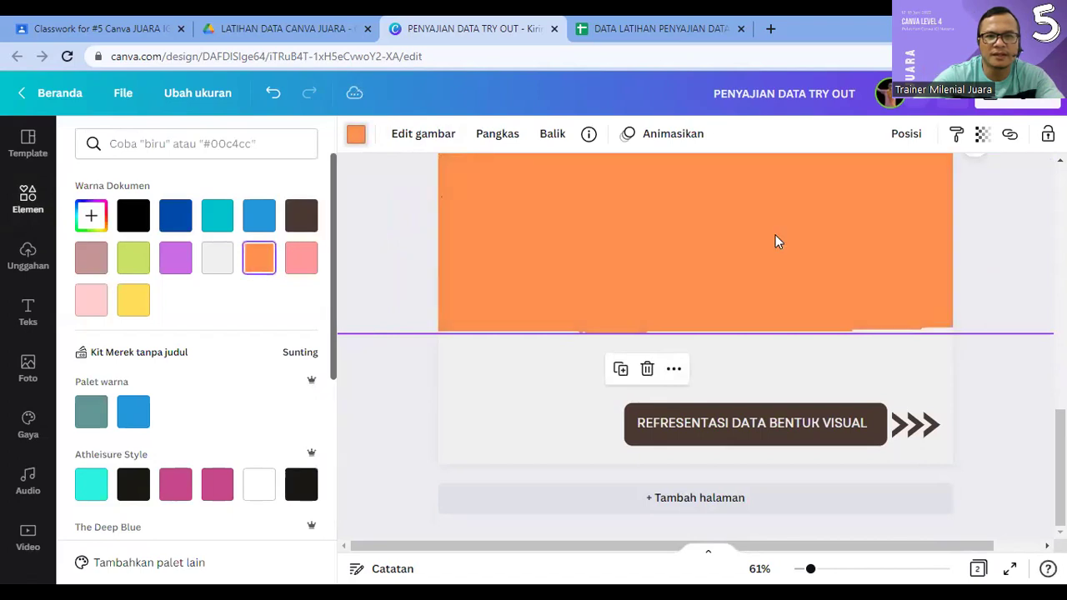
pyautogui.click(901, 136)
pyautogui.click(806, 180)
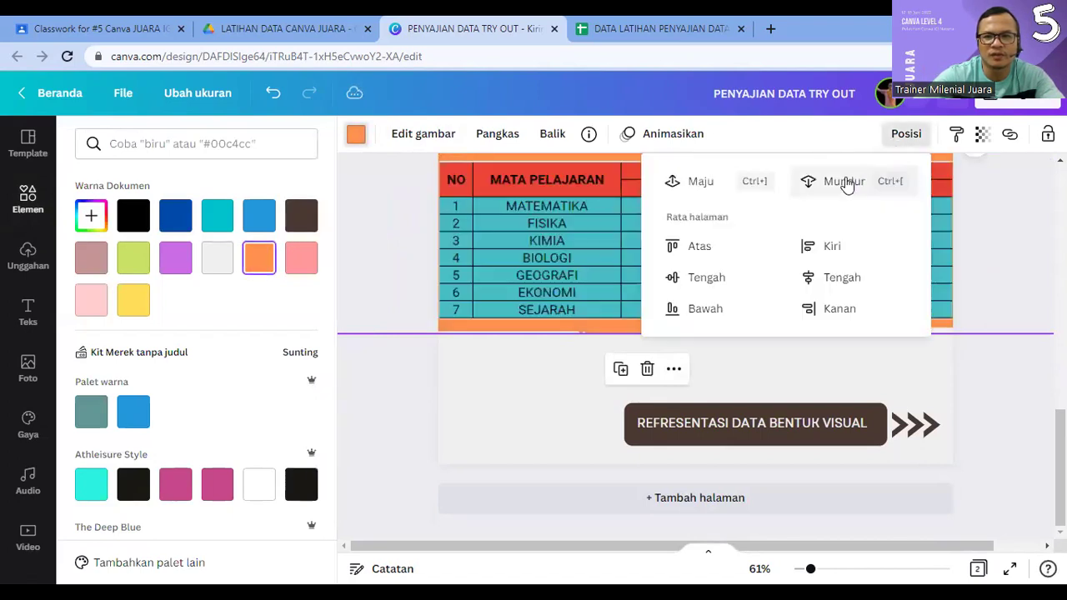
pyautogui.click(990, 376)
# Step: Nudge the orange brush stroke slightly lower behind the table and deselect it
pyautogui.scroll(2, 983, 378)
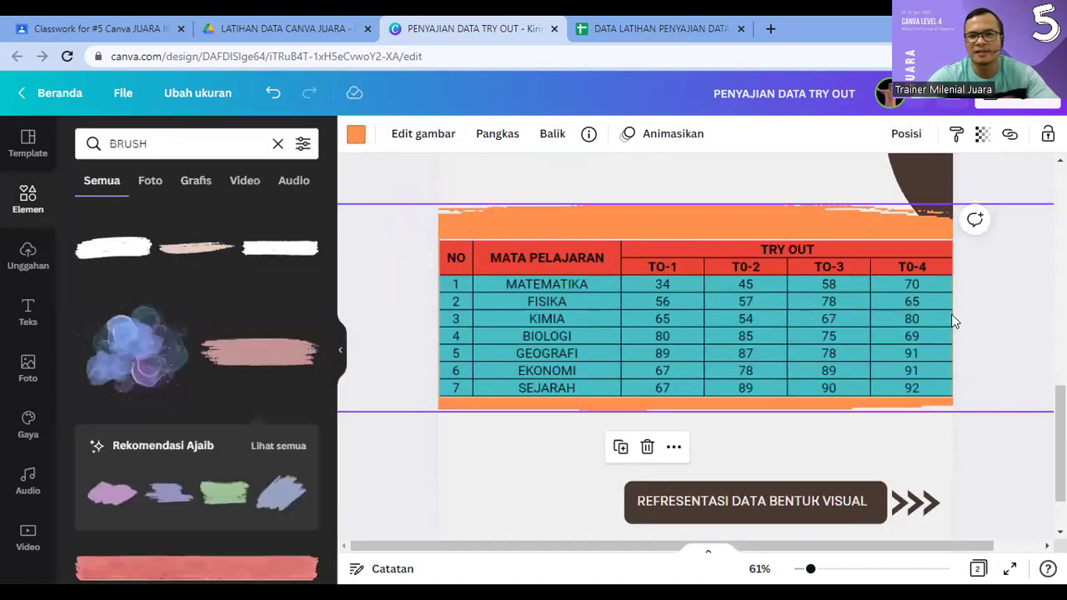
pyautogui.scroll(-2, 645, 417)
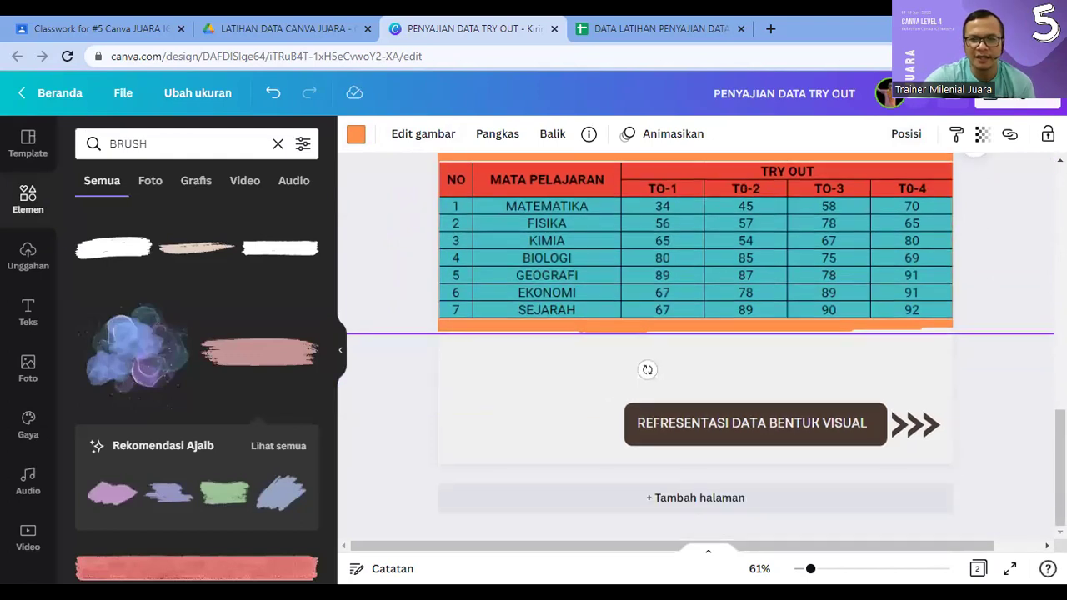
pyautogui.scroll(6, 757, 378)
pyautogui.moveTo(752, 380); pyautogui.dragTo(757, 387)
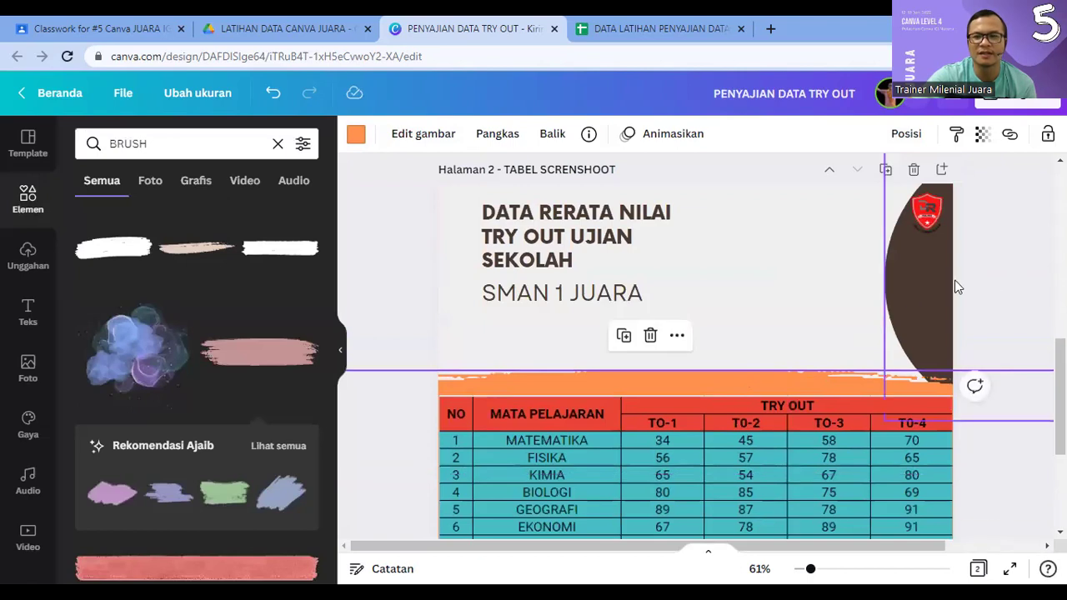
pyautogui.click(1001, 288)
pyautogui.scroll(-2, 1001, 288)
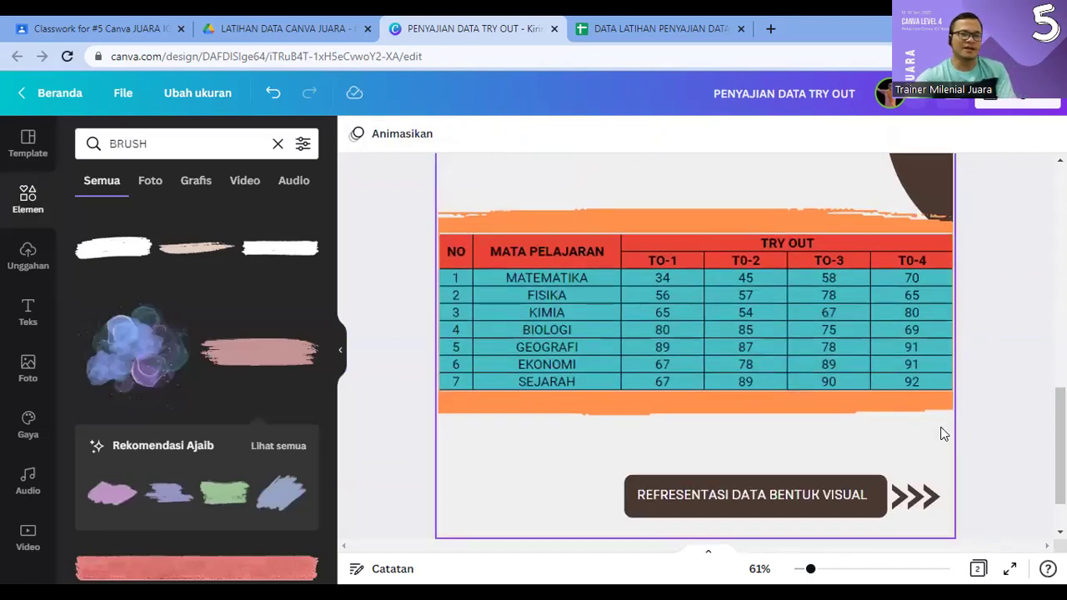
pyautogui.scroll(-1, 943, 434)
pyautogui.scroll(4, 983, 390)
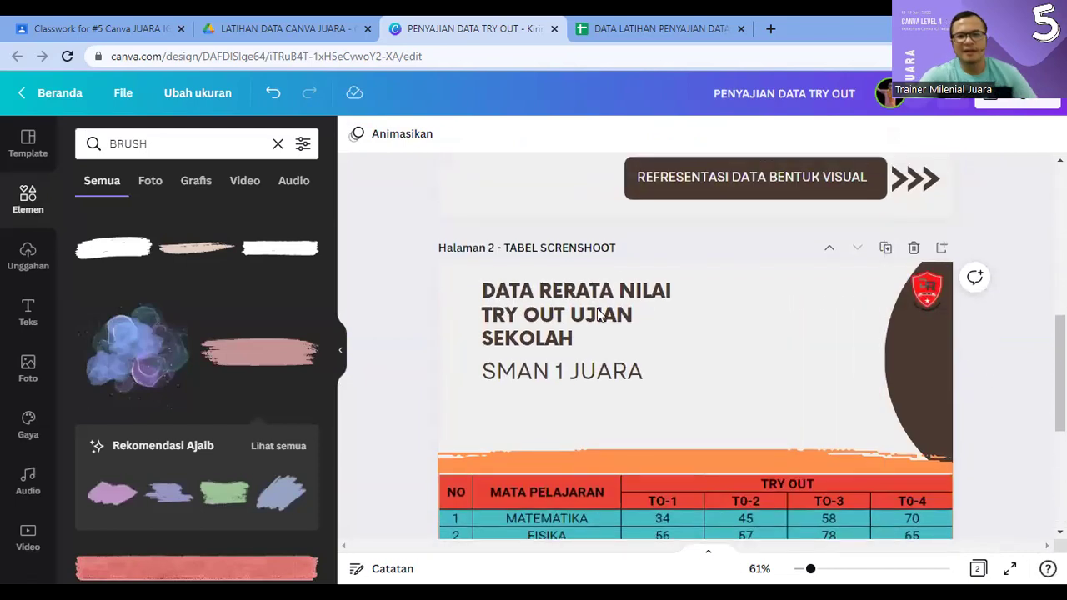
pyautogui.scroll(-4, 637, 377)
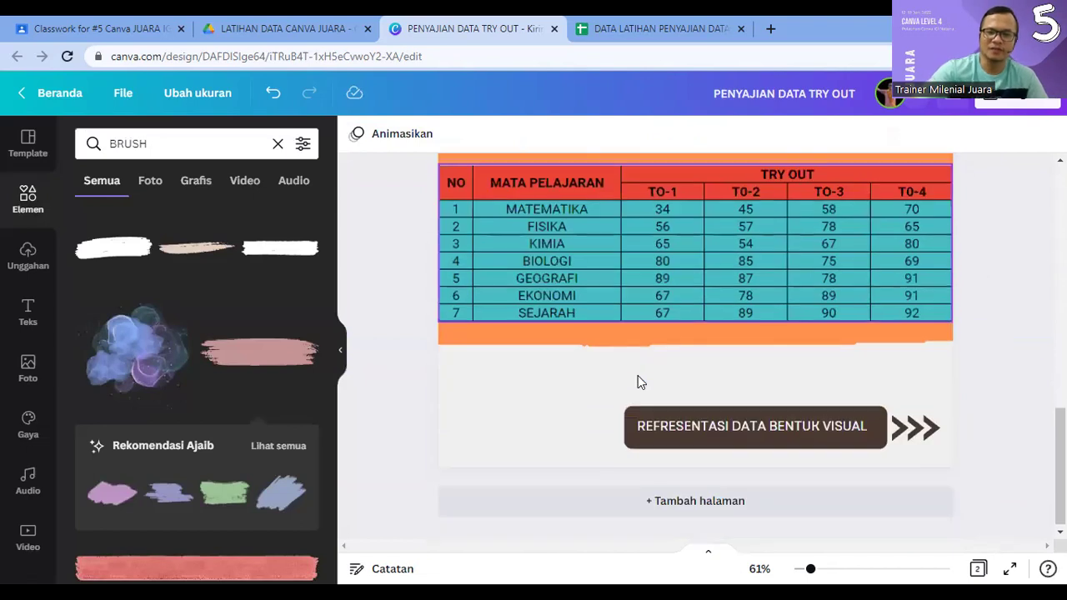
pyautogui.scroll(10, 1004, 369)
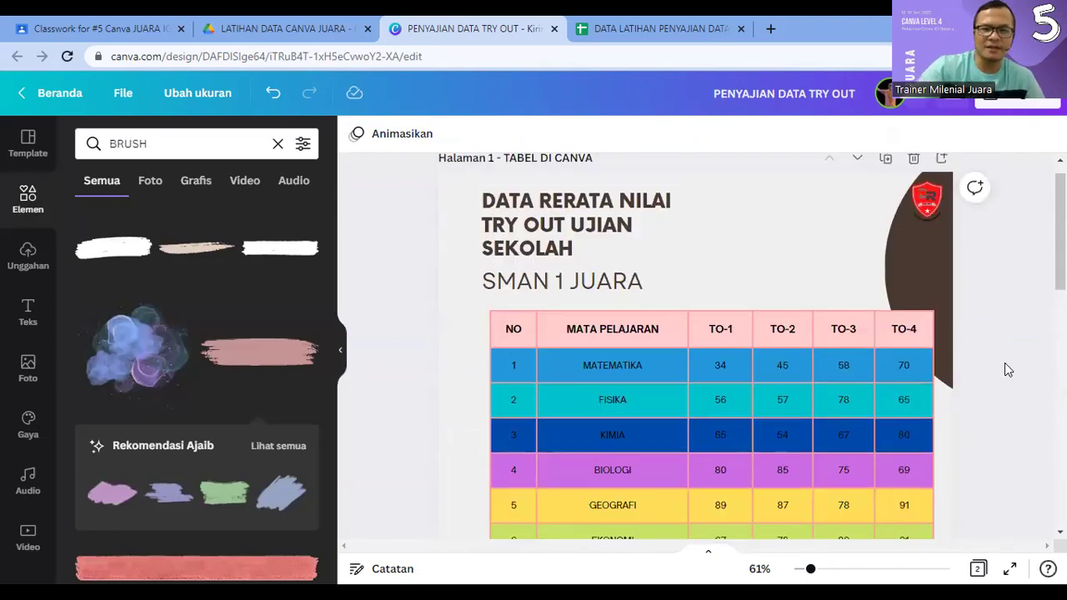
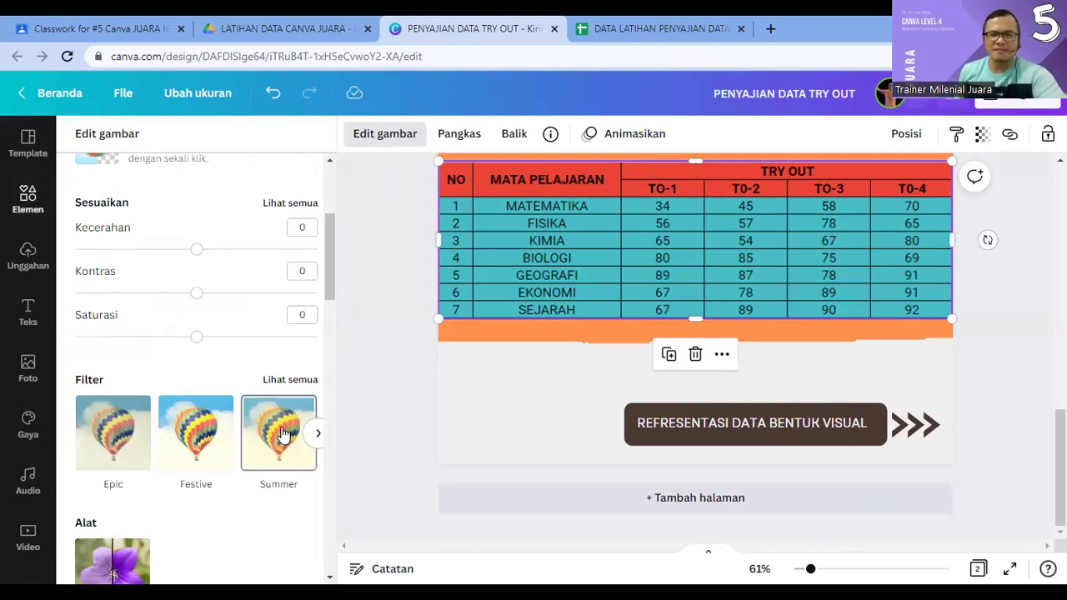
# Step: Try the Summer filter on the table screenshot, settle on the Festive filter, and deselect the image
pyautogui.click(283, 434)
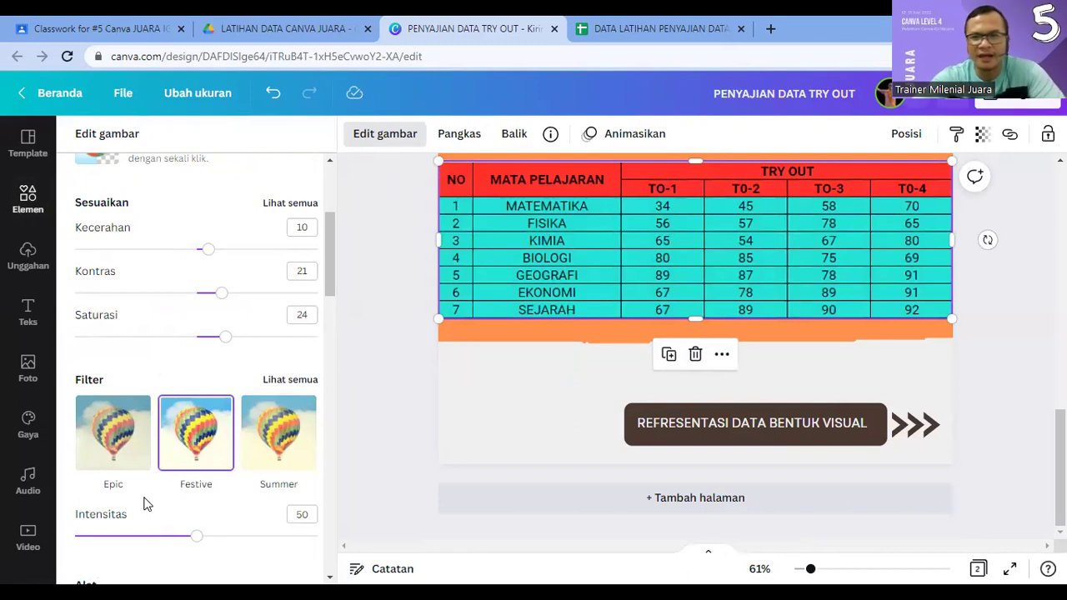
pyautogui.click(488, 446)
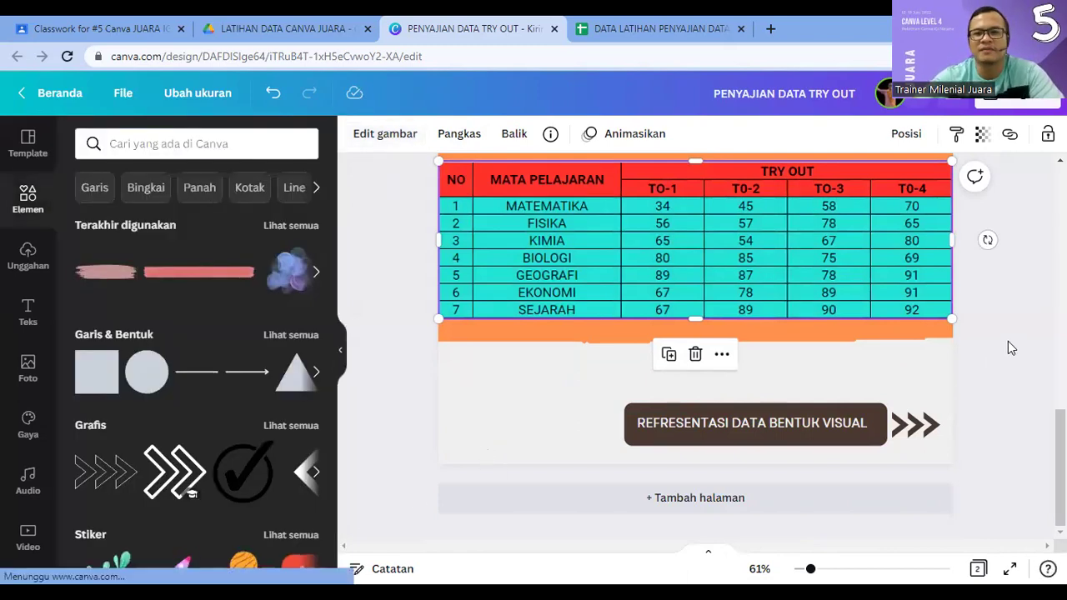
pyautogui.click(940, 386)
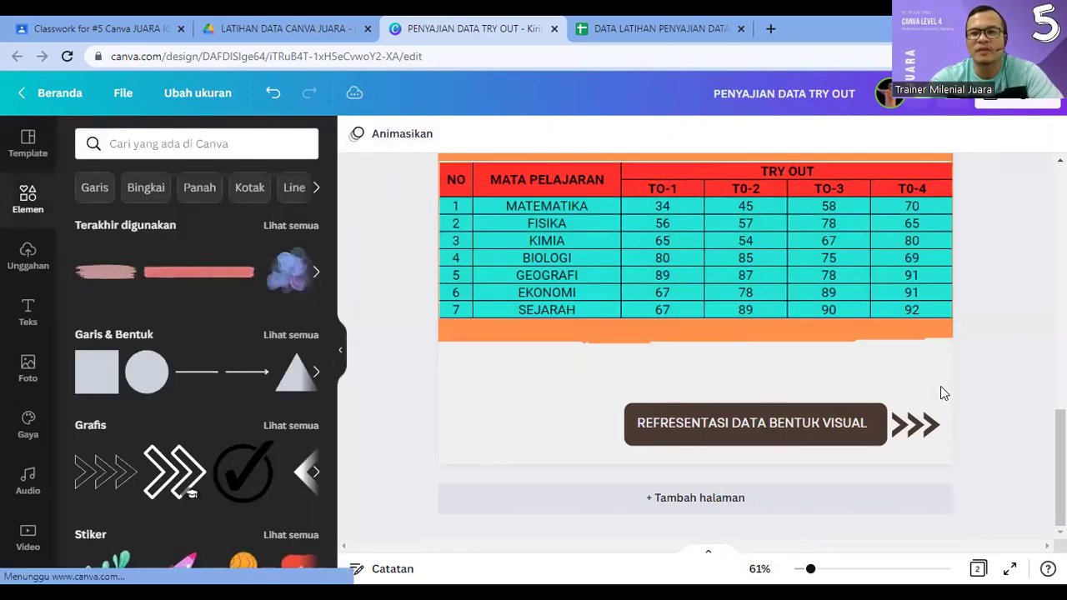
# Step: Add a new page after page 2 and title it "D BATANG"
pyautogui.click(719, 507)
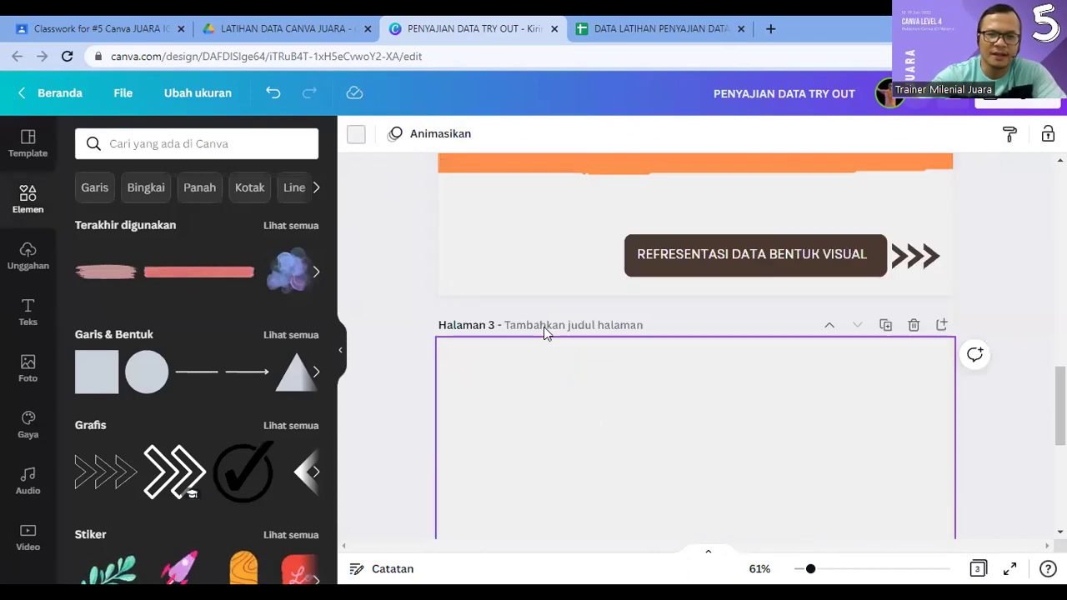
pyautogui.scroll(-2, 544, 330)
pyautogui.scroll(6, 543, 333)
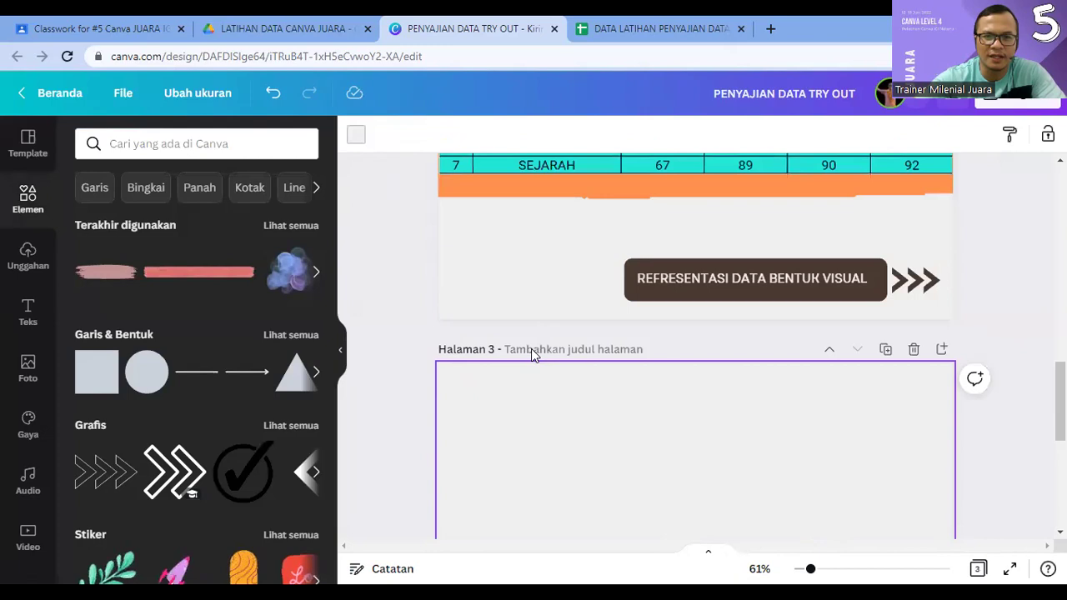
pyautogui.click(530, 351)
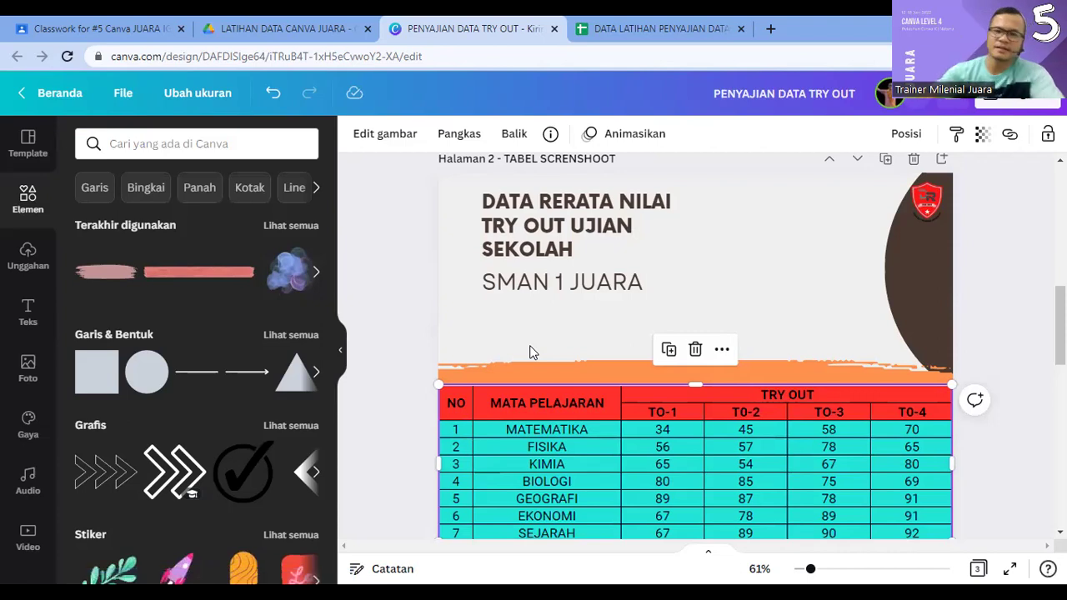
pyautogui.scroll(-5, 623, 367)
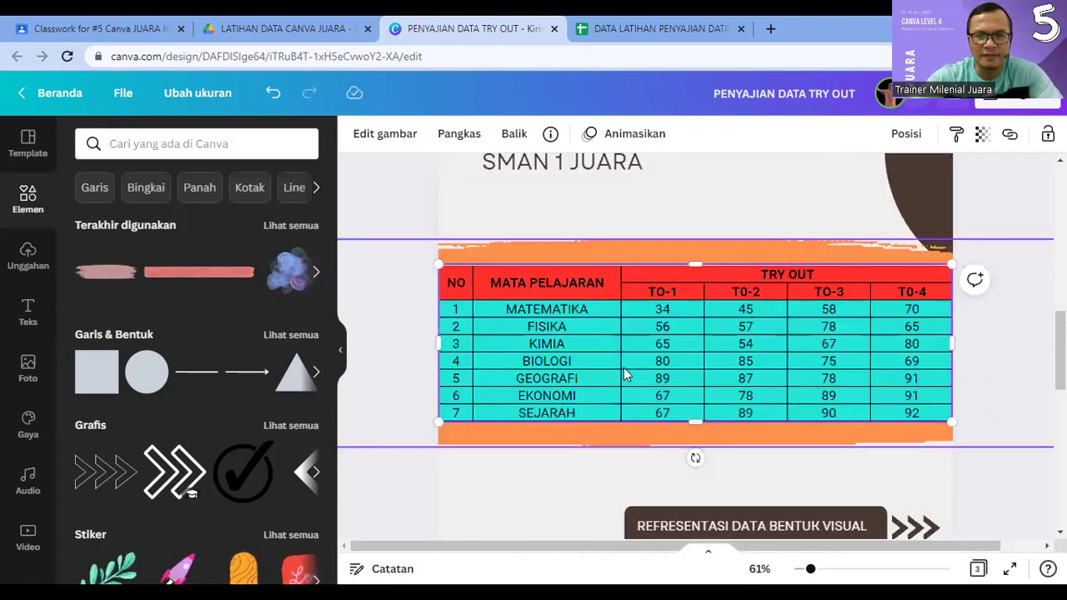
pyautogui.click(556, 404)
pyautogui.write('D')
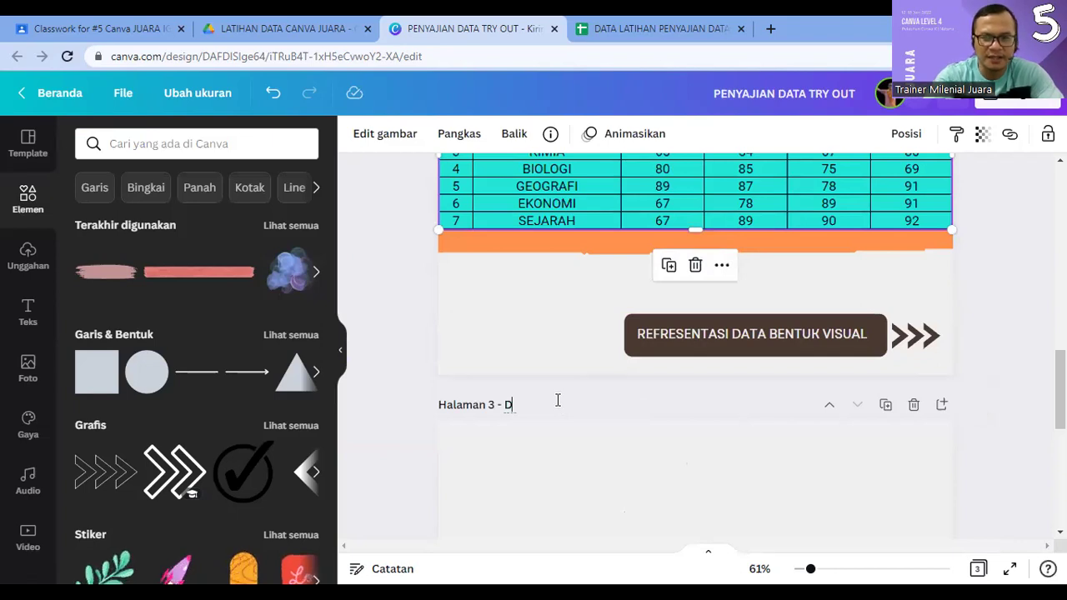
pyautogui.write(' BATANG')
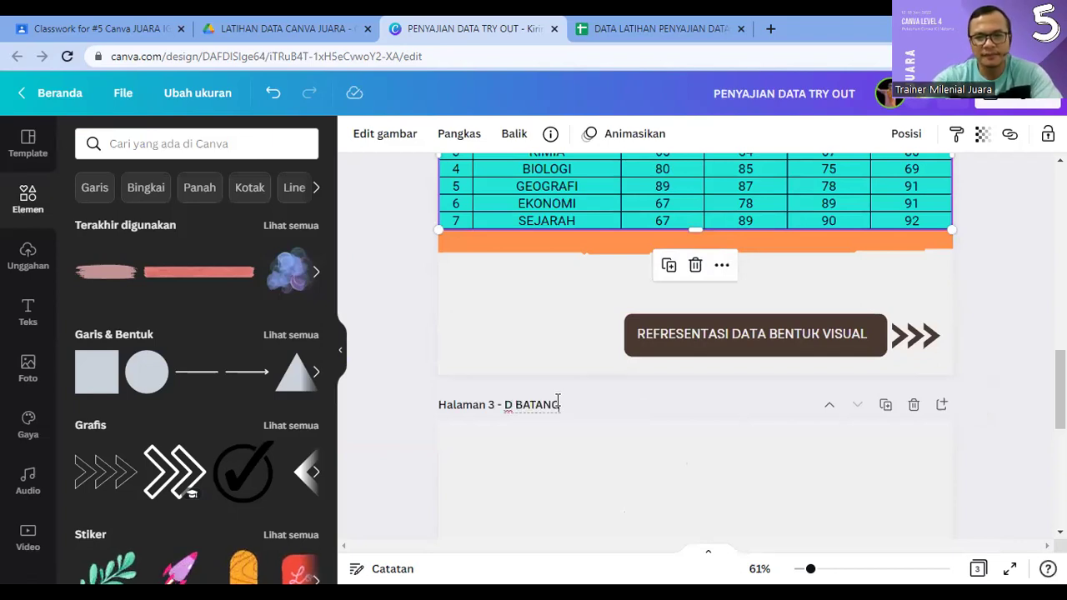
# Step: Apply the purple "Desainer Grafis" job-vacancy template to the blank D BATANG page
pyautogui.click(578, 475)
pyautogui.scroll(-4, 578, 480)
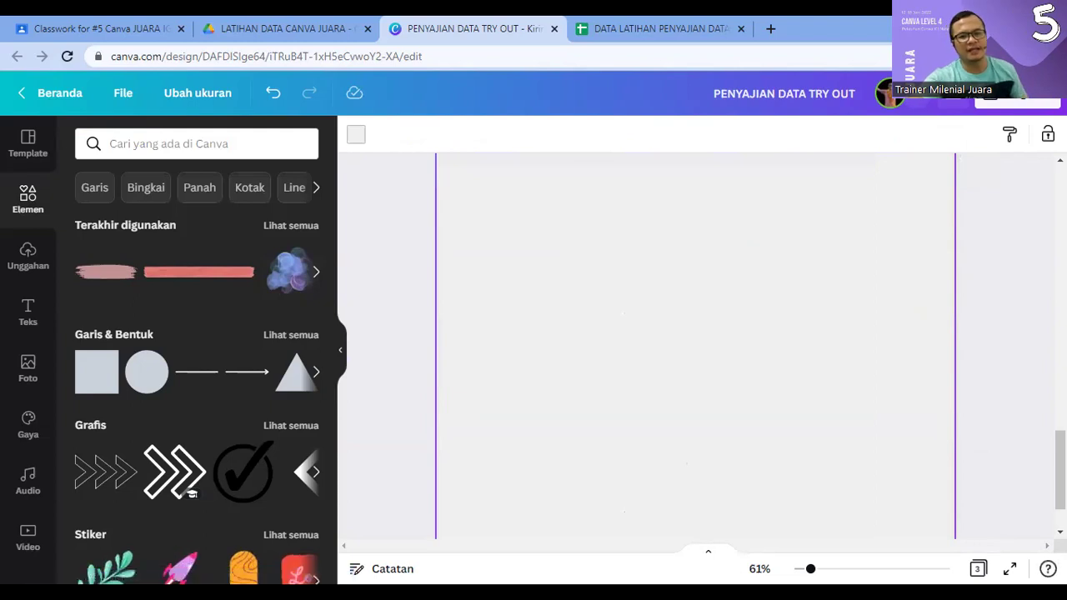
pyautogui.click(20, 140)
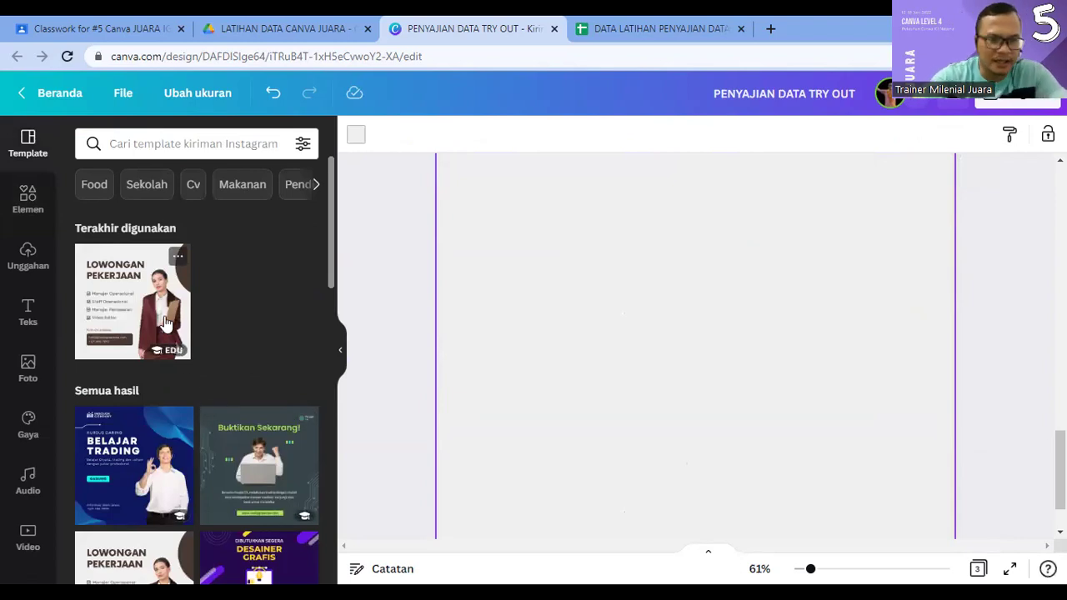
pyautogui.scroll(-5, 250, 433)
pyautogui.scroll(2, 273, 418)
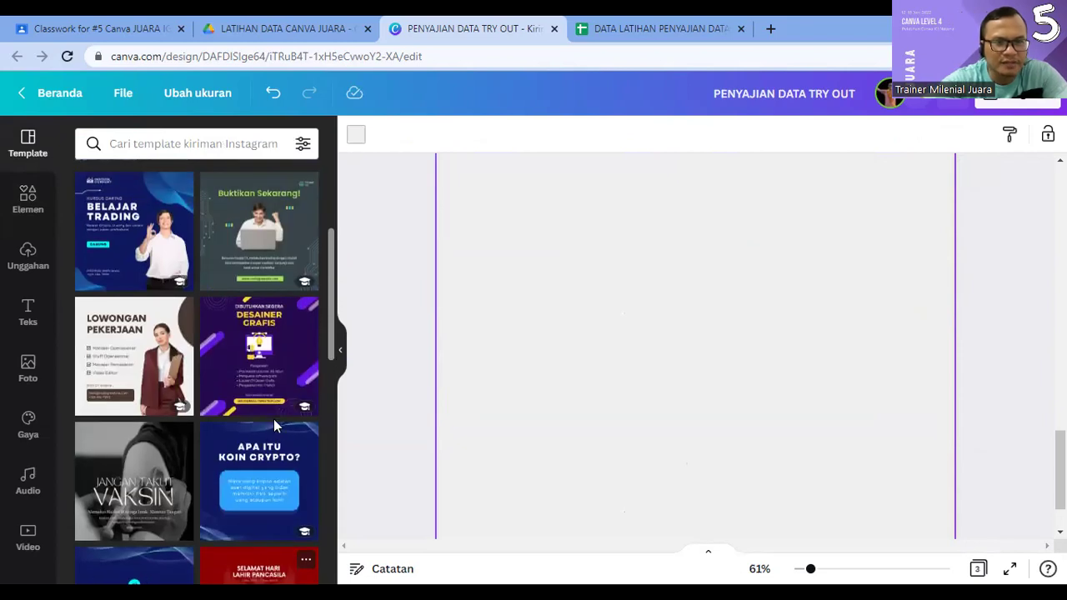
pyautogui.click(268, 371)
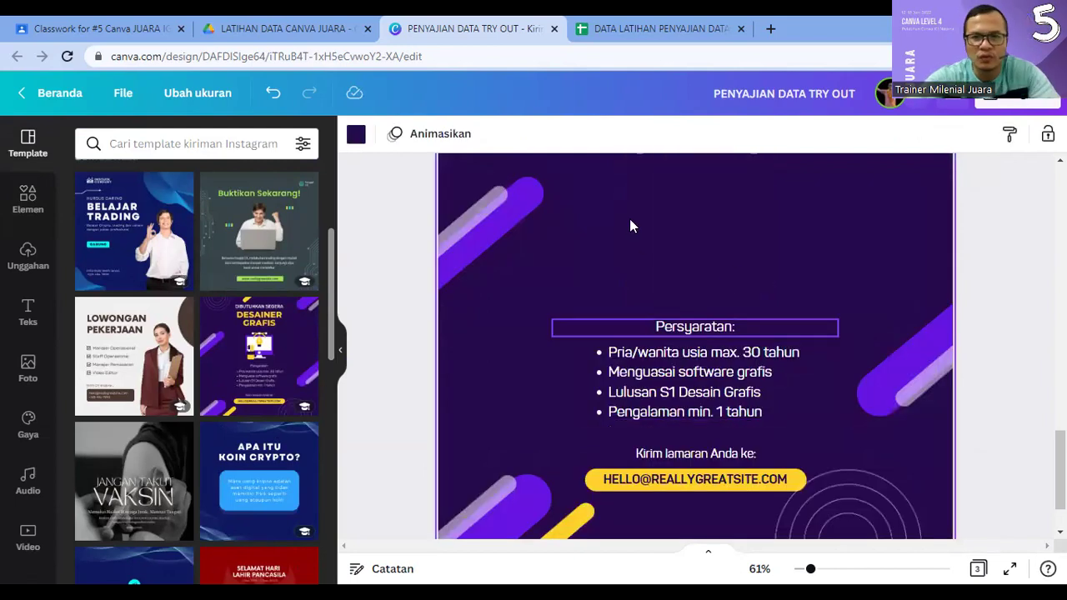
pyautogui.scroll(2, 631, 219)
pyautogui.scroll(3, 739, 430)
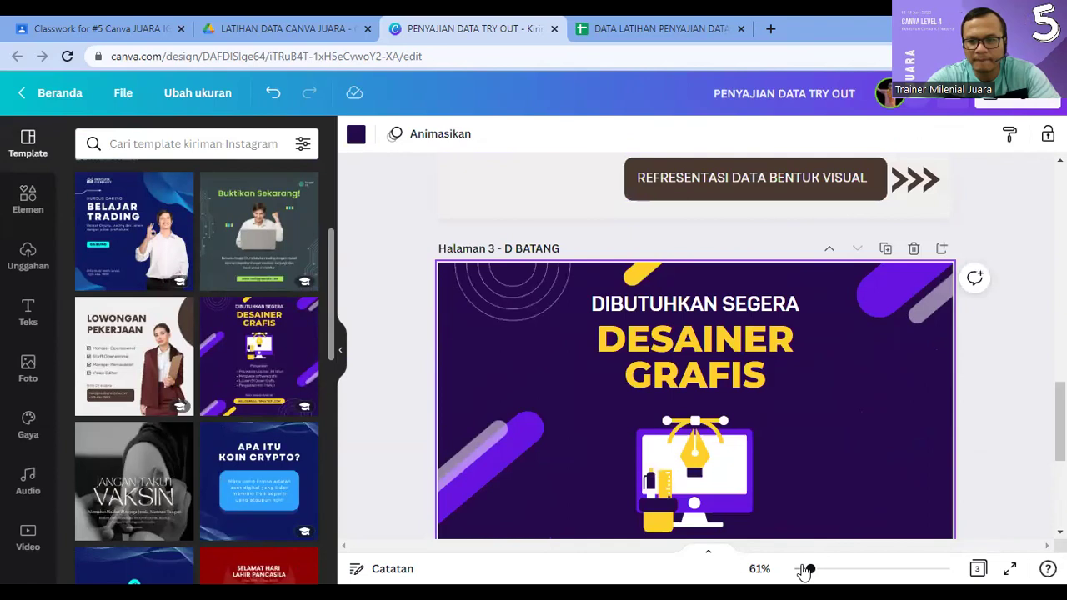
pyautogui.scroll(-3, 792, 516)
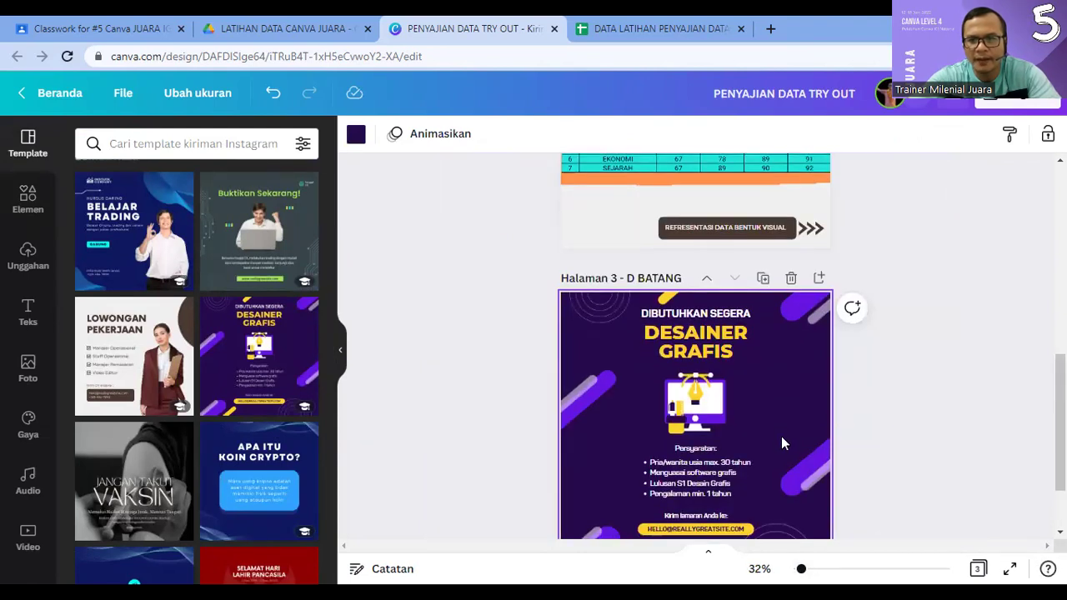
pyautogui.scroll(-2, 879, 419)
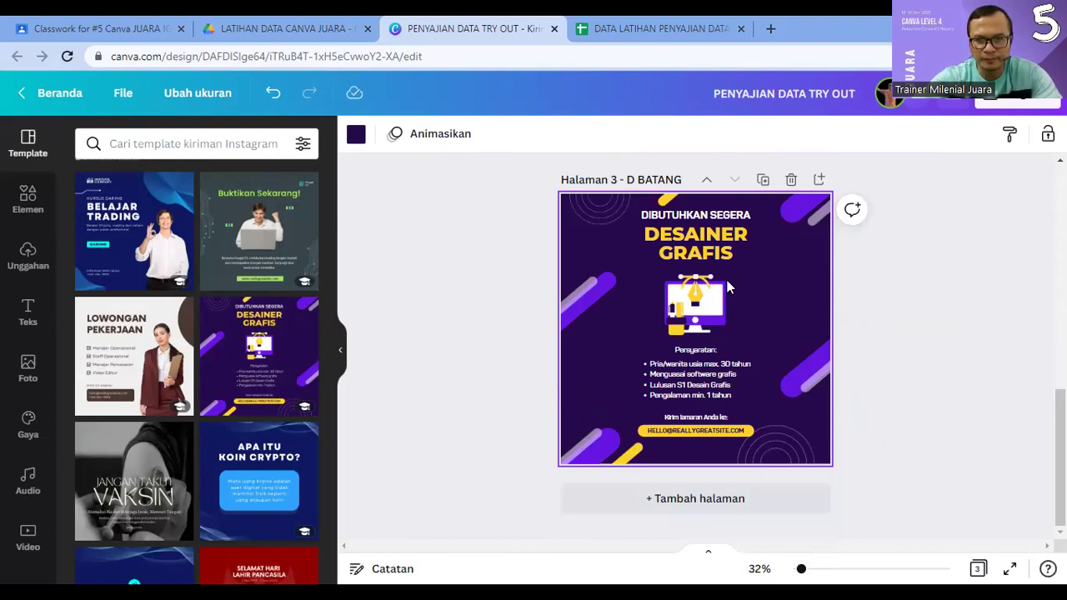
# Step: Replace the yellow heading with "DIAGRAM BATANG NILAI TRY OUT UJIAN SEKOLAH" and widen its text box to nearly the full page width
pyautogui.doubleClick(699, 237)
pyautogui.write('DIAGRAM BATANG NILAI TRY OUT UJIAN SEKOLAH')
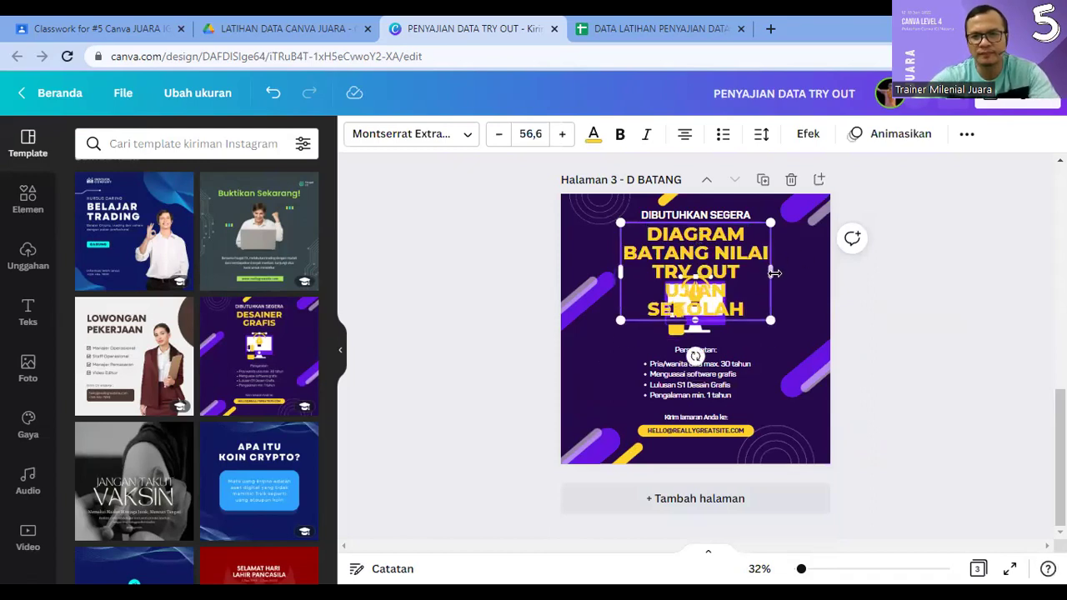
pyautogui.moveTo(822, 270); pyautogui.dragTo(829, 271)
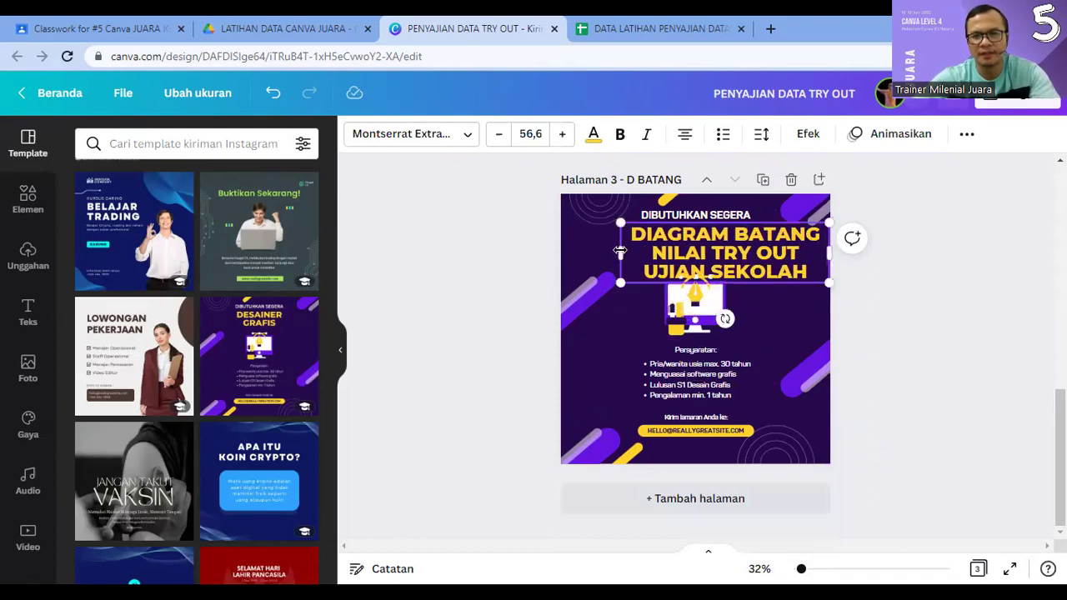
pyautogui.moveTo(579, 247)
pyautogui.mouseDown()
pyautogui.moveTo(551, 242)
pyautogui.moveTo(567, 247)
pyautogui.mouseUp()
# Step: Delete the decorative bars at the page's mid-left and mid-right edges and move the lower-right circle ornament into the page's upper-left corner
pyautogui.click(807, 373)
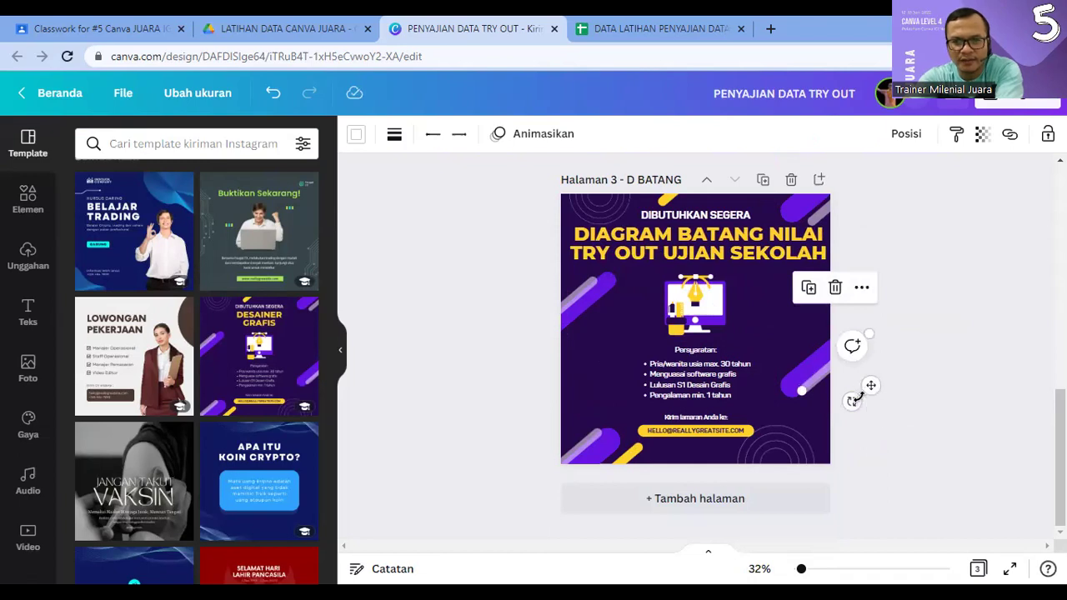
pyautogui.click(847, 375)
pyautogui.moveTo(806, 369); pyautogui.dragTo(571, 292)
pyautogui.press('Delete')
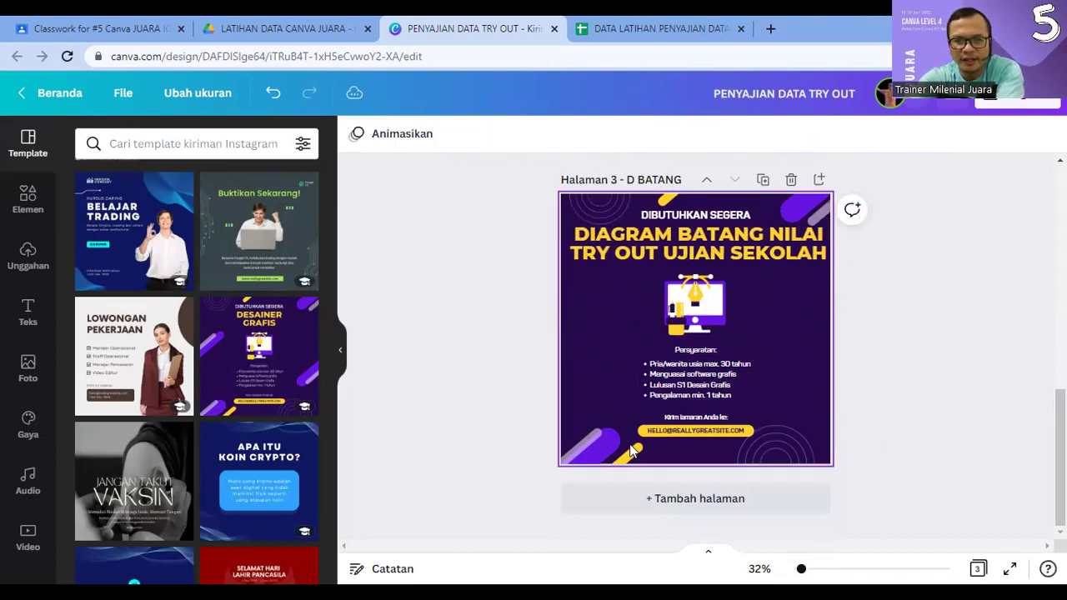
pyautogui.moveTo(771, 465); pyautogui.dragTo(573, 197)
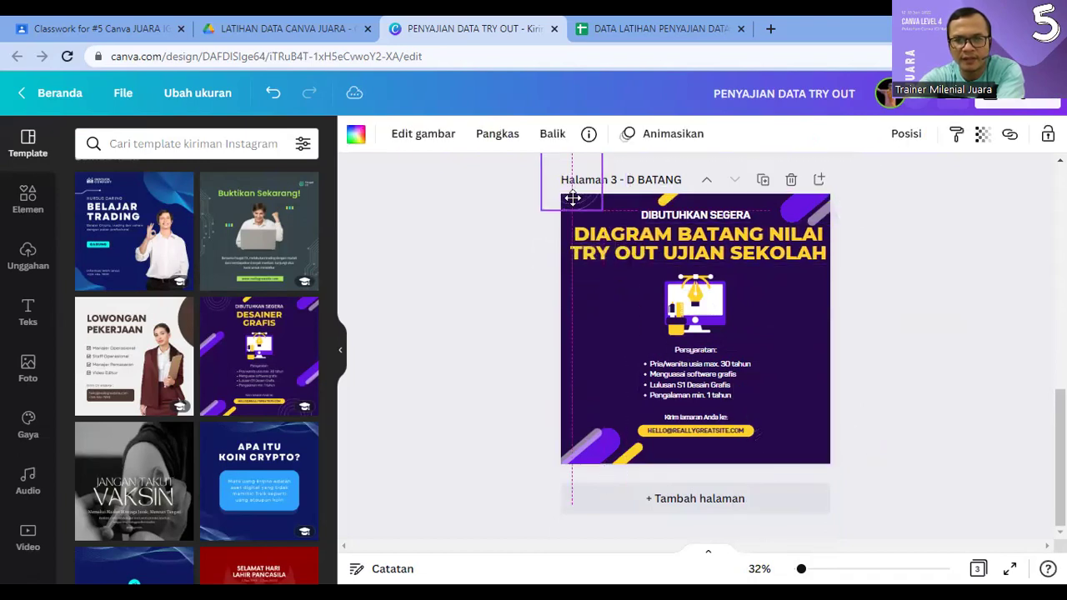
# Step: Reduce the font size of the DIAGRAM BATANG heading by about 11 points and deselect it
pyautogui.click(745, 241)
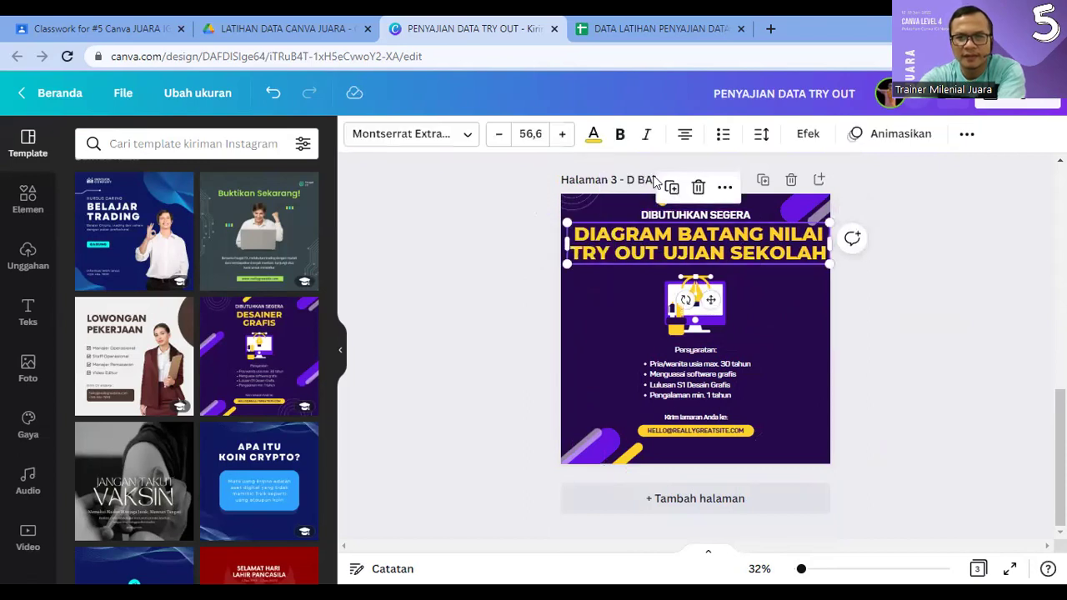
pyautogui.click(498, 135)
pyautogui.click(497, 135)
pyautogui.click(498, 135)
pyautogui.click(497, 135)
pyautogui.click(498, 135)
pyautogui.click(497, 135)
pyautogui.click(497, 135)
pyautogui.click(498, 135)
pyautogui.click(498, 135)
pyautogui.click(498, 135)
pyautogui.click(497, 135)
pyautogui.click(886, 345)
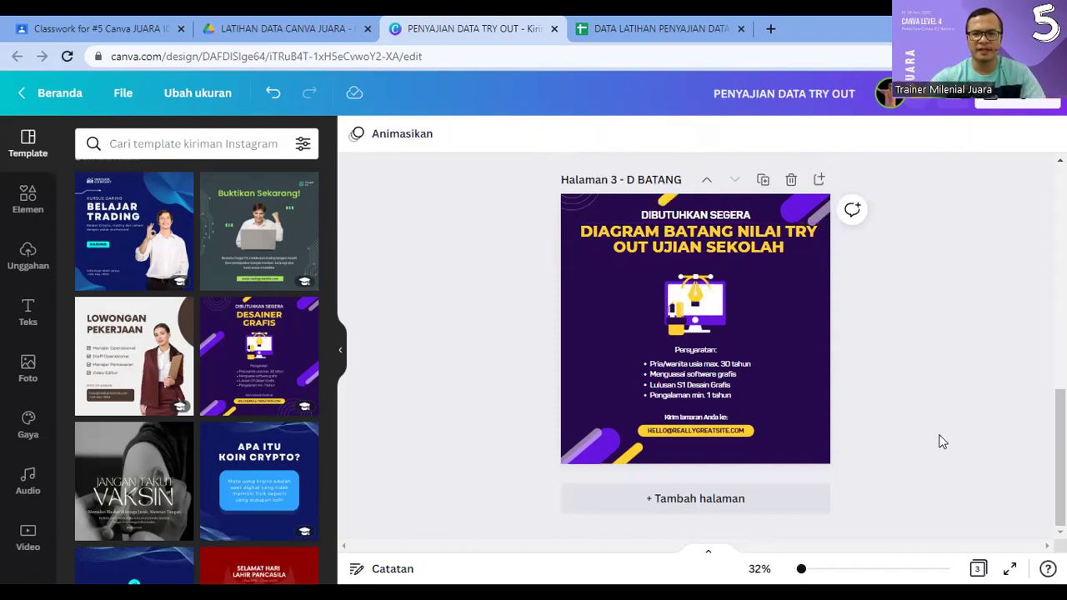
# Step: Move the DIBUTUHKAN SEGERA line below the heading and shift the heading up toward the page's upper edge
pyautogui.click(715, 237)
pyautogui.moveTo(715, 218); pyautogui.dragTo(748, 270)
pyautogui.click(702, 227)
pyautogui.moveTo(665, 239); pyautogui.dragTo(665, 225)
# Step: Send the purple bar in the page's upper-right corner backward behind the heading
pyautogui.click(807, 210)
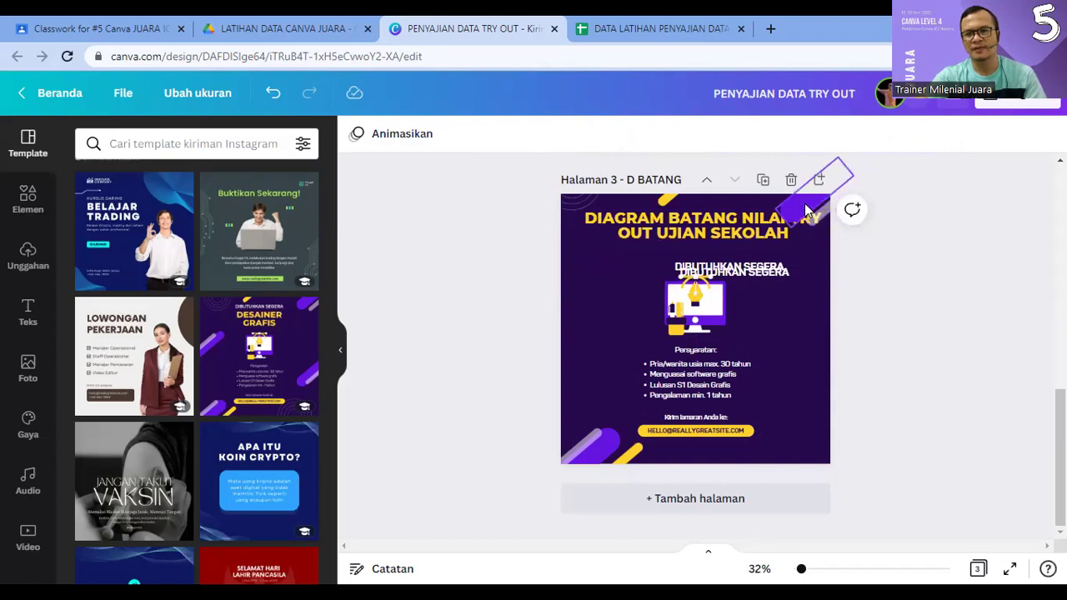
pyautogui.click(911, 135)
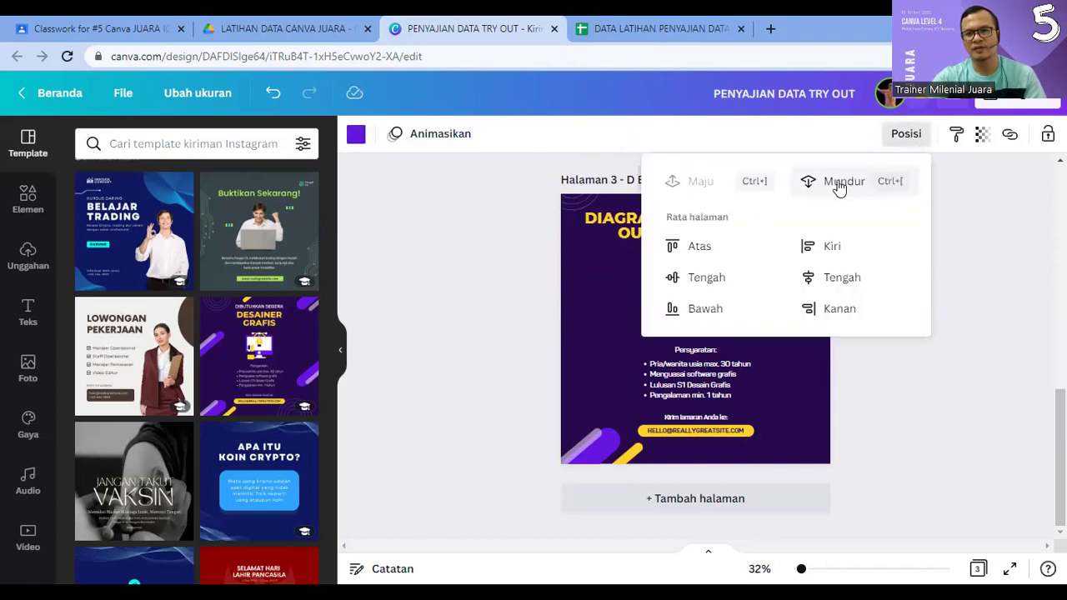
pyautogui.click(990, 270)
pyautogui.click(931, 264)
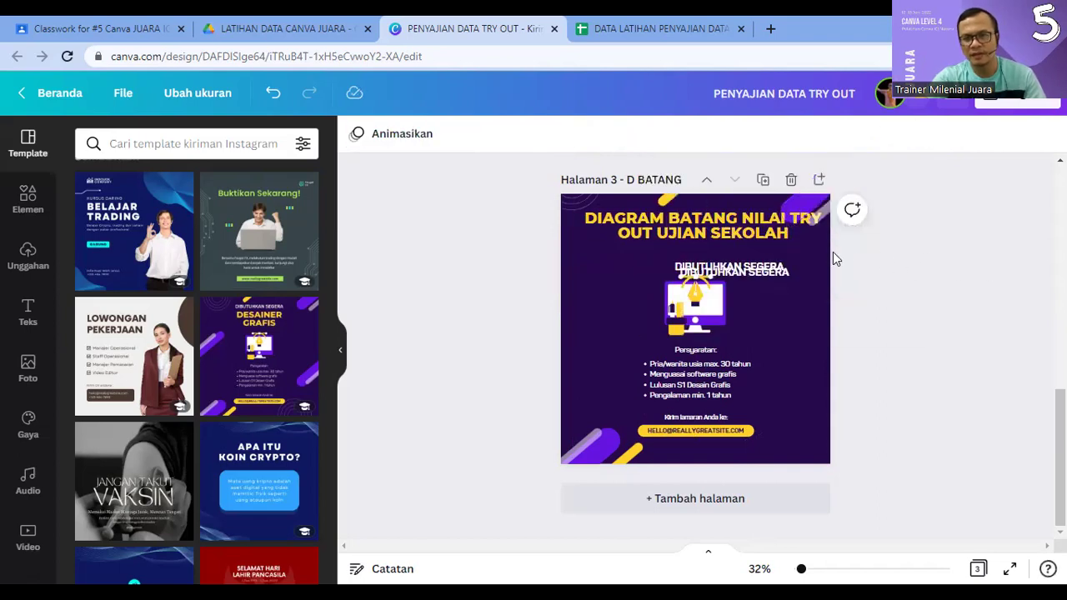
# Step: Delete the duplicate DIBUTUHKAN SEGERA line and place the remaining one directly under the heading
pyautogui.click(727, 267)
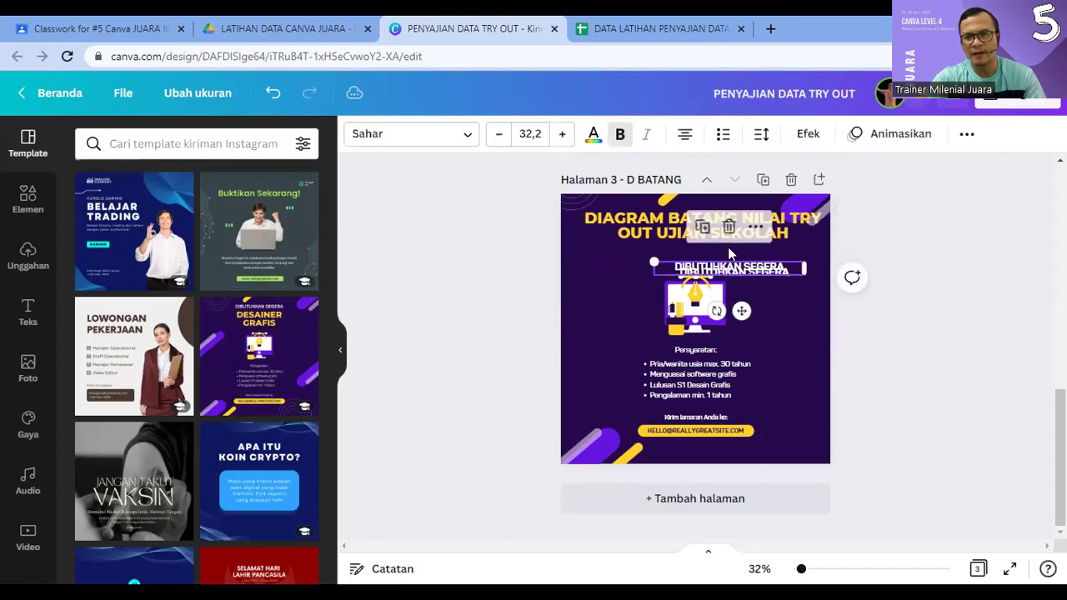
pyautogui.click(1005, 339)
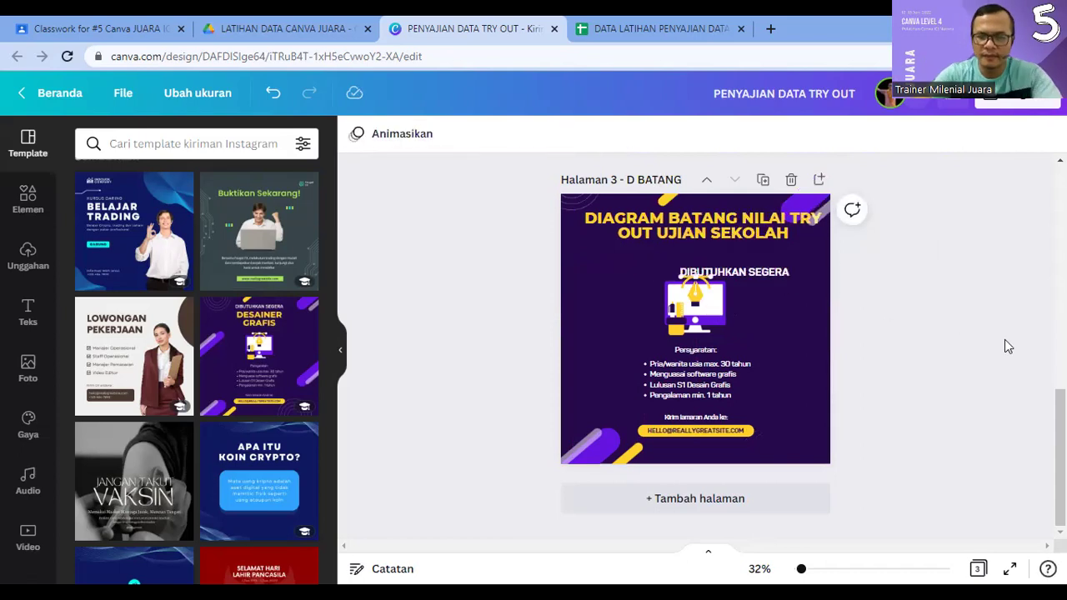
pyautogui.click(758, 272)
pyautogui.moveTo(758, 272); pyautogui.dragTo(710, 250)
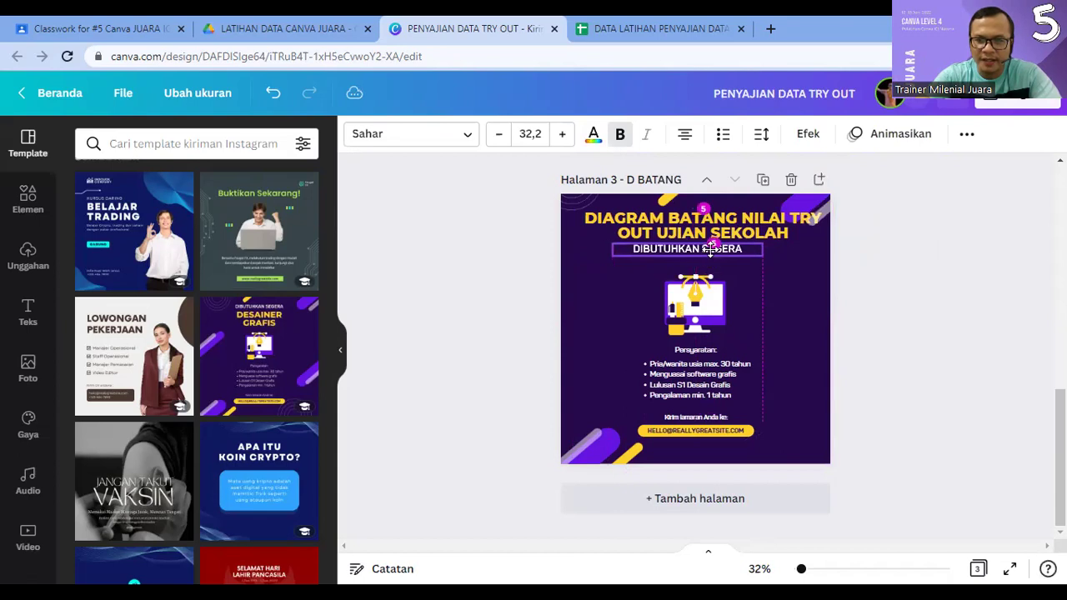
# Step: Replace the DIBUTUHKAN SEGERA subtitle text with "SMAN 1 JUARA"
pyautogui.click(701, 252)
pyautogui.write('SM')
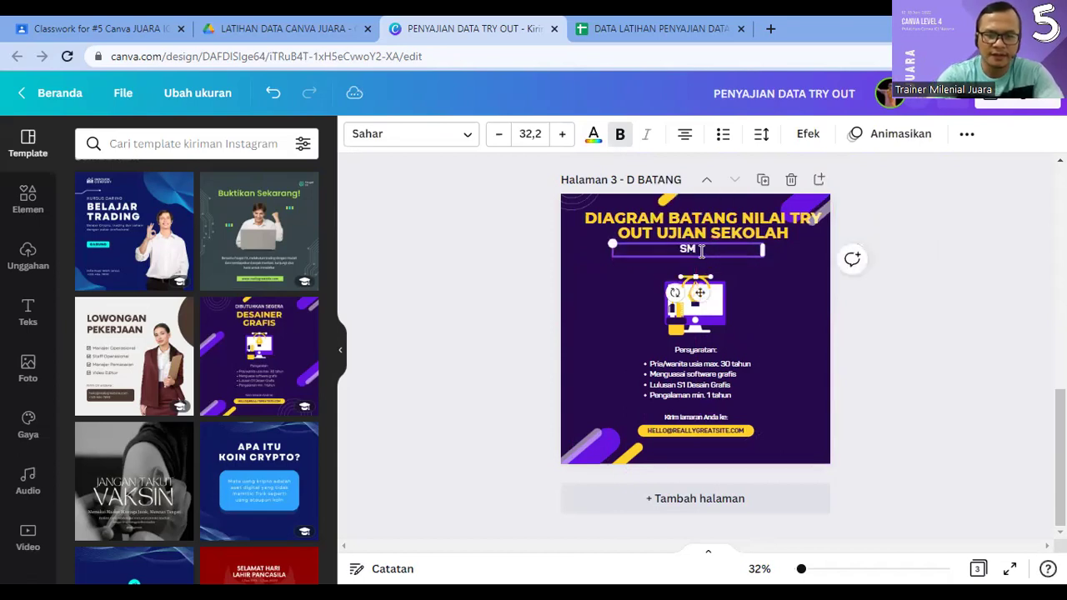
pyautogui.write('AN 1 JUARA')
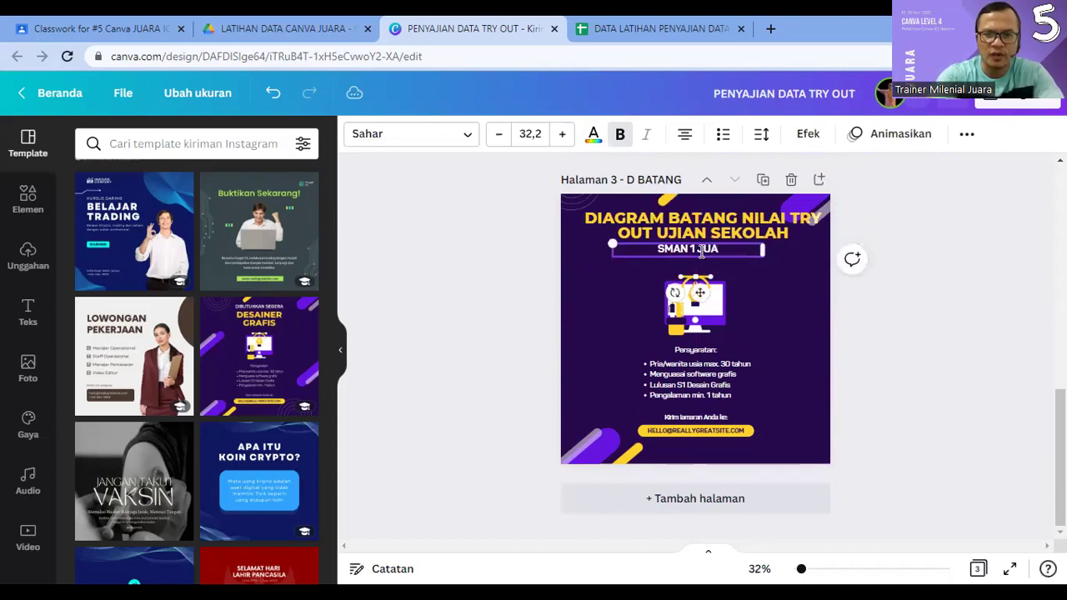
pyautogui.click(952, 381)
# Step: Delete the computer illustration, the Persyaratan label and the bulleted requirements list from the page
pyautogui.click(707, 316)
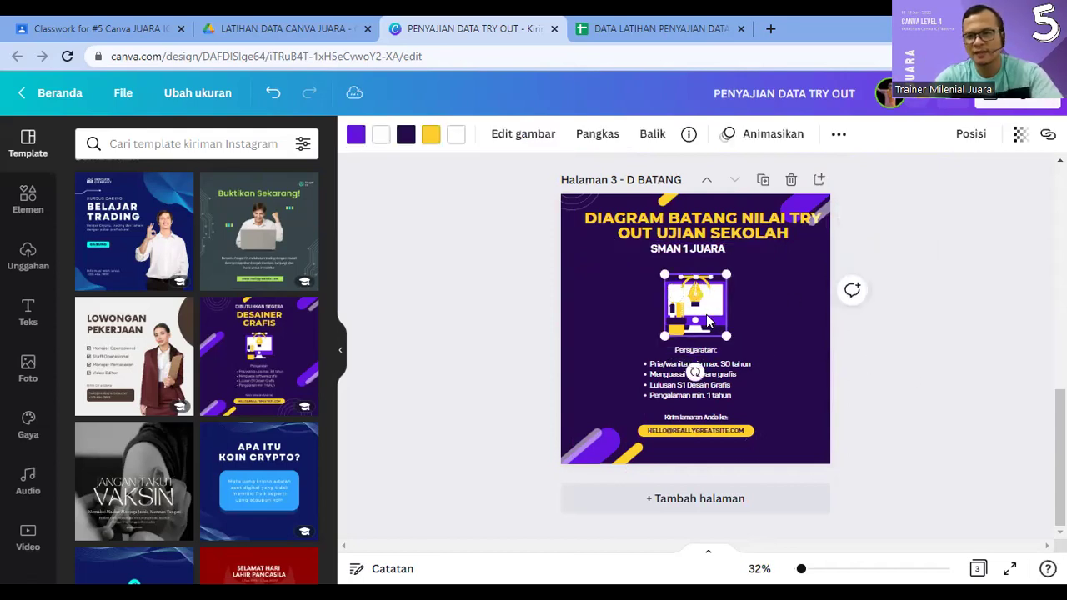
pyautogui.press('Delete')
pyautogui.click(713, 351)
pyautogui.press('Delete')
pyautogui.click(718, 364)
pyautogui.press('Delete')
pyautogui.click(724, 382)
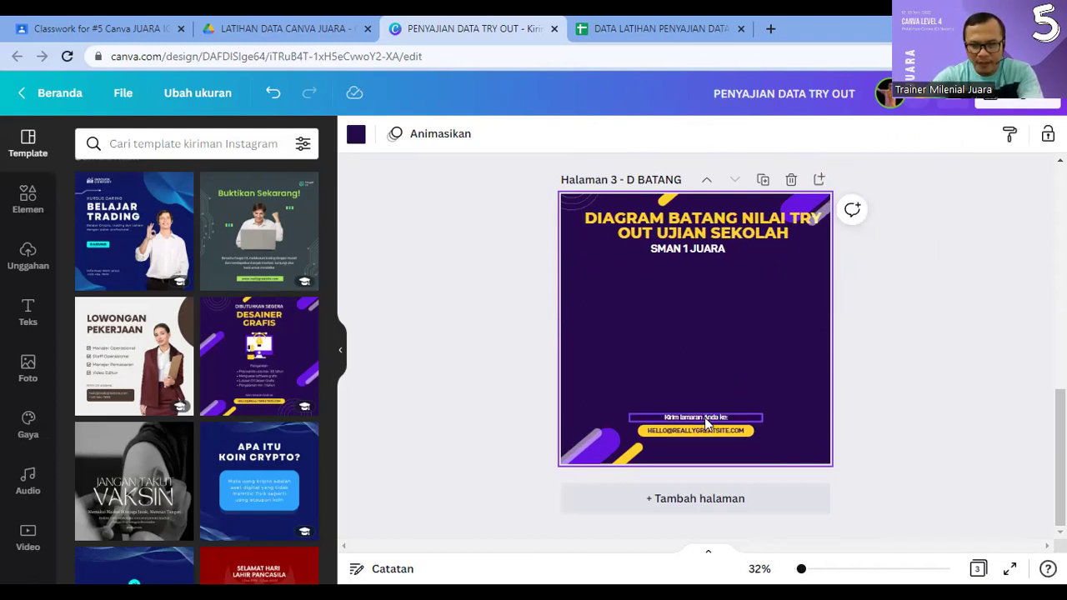
# Step: Move the contact caption and its yellow label to the page's lower-right corner, and shift the heading and subtitle slightly upward
pyautogui.moveTo(704, 431); pyautogui.dragTo(760, 447)
pyautogui.click(715, 308)
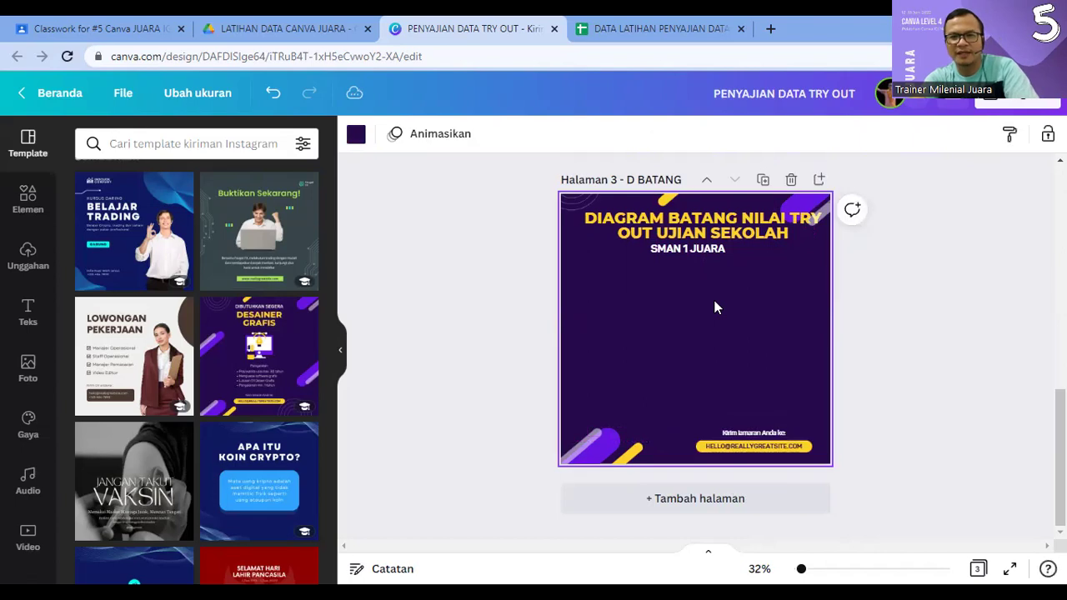
pyautogui.click(687, 221)
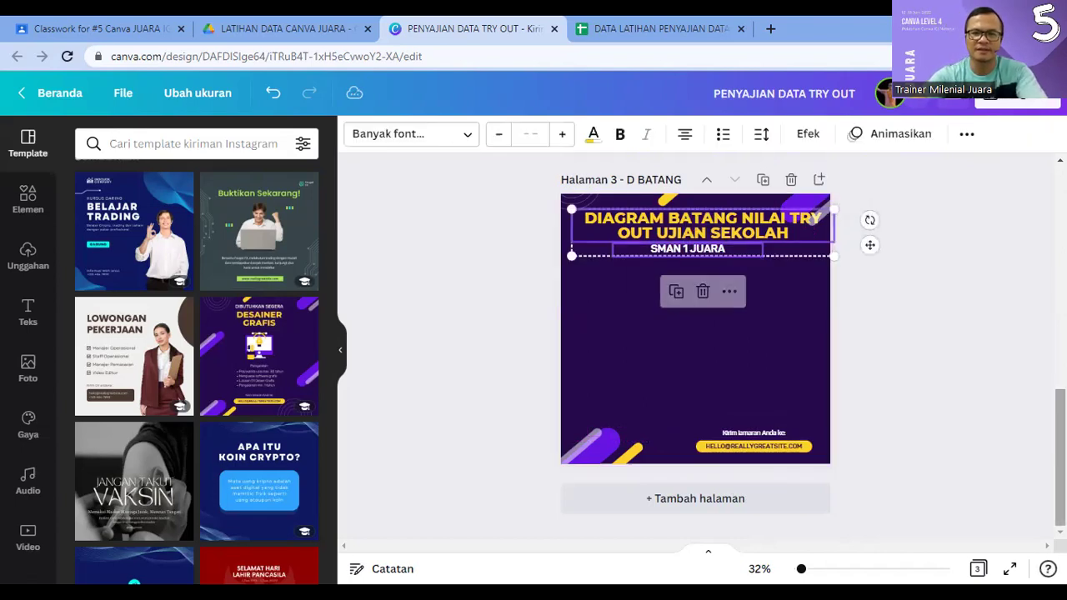
pyautogui.click(687, 220)
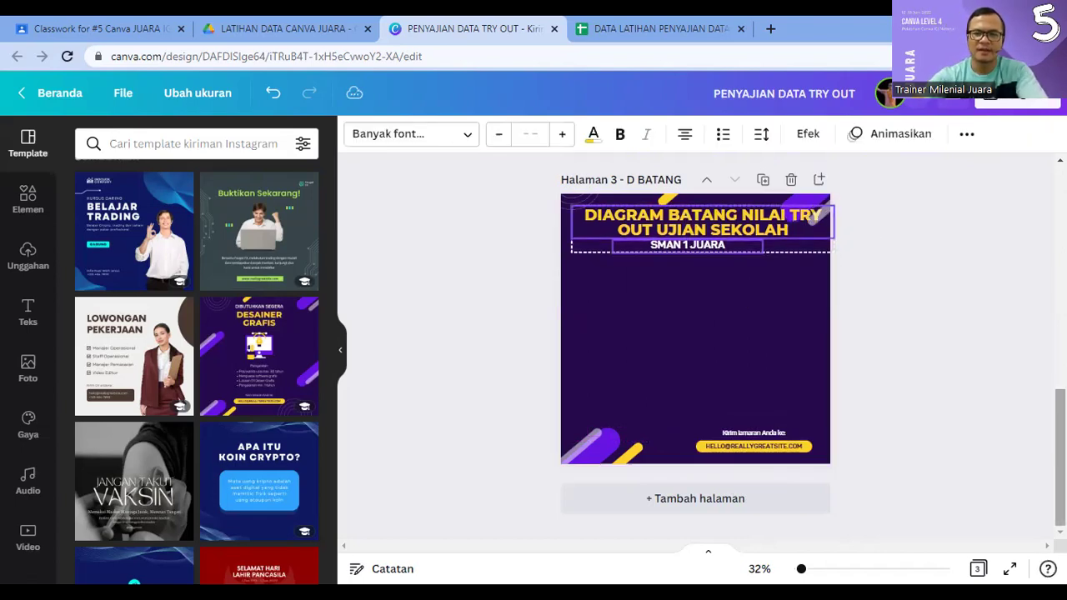
pyautogui.click(993, 325)
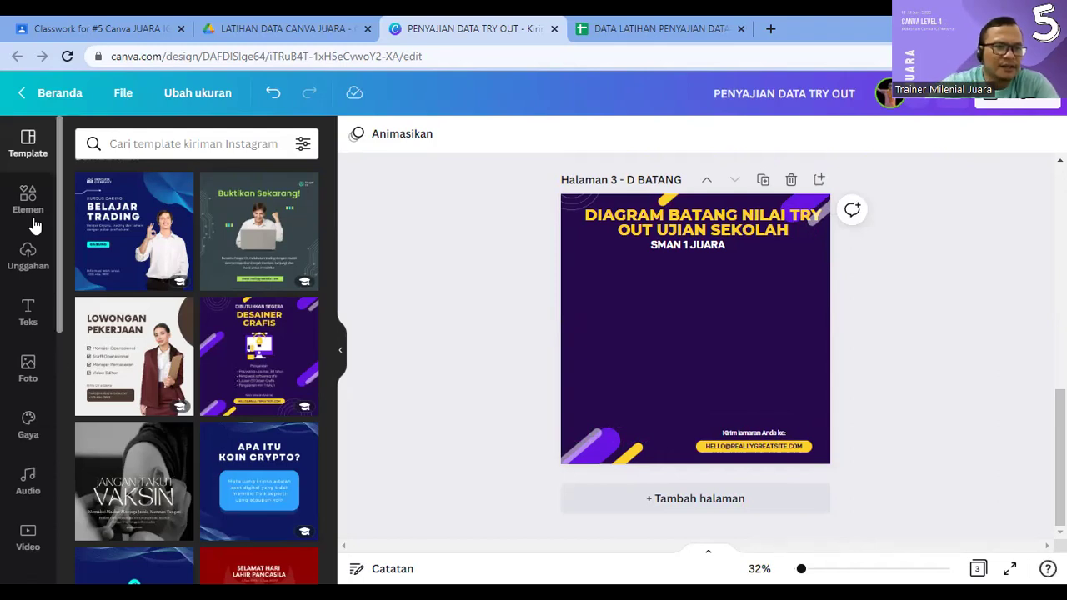
# Step: Add a grouped vertical bar chart with multiple series to the D BATANG page from the chart collection
pyautogui.click(28, 193)
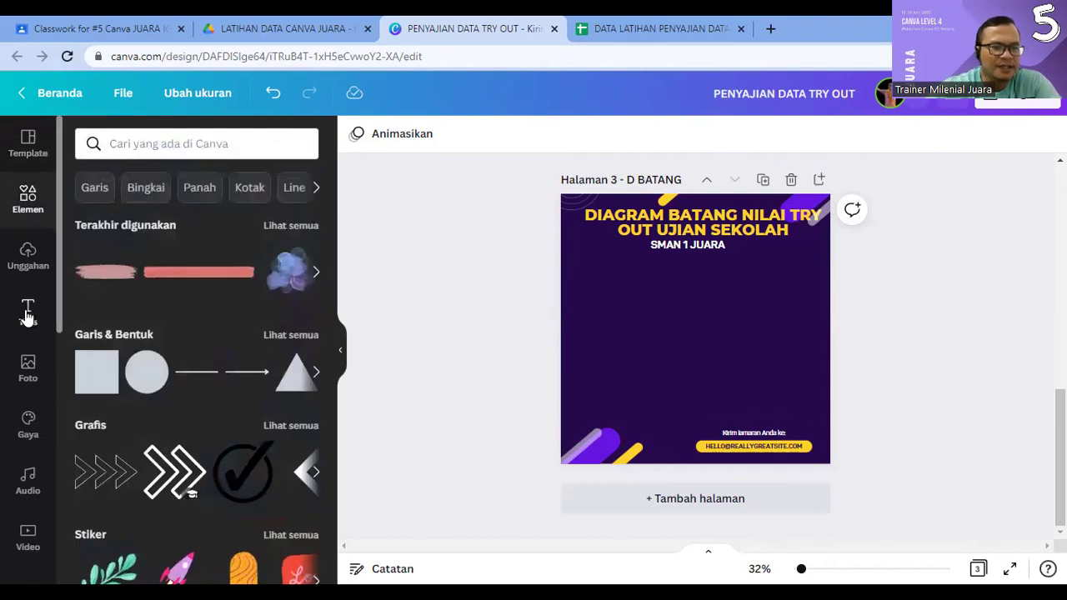
pyautogui.scroll(-5, 26, 313)
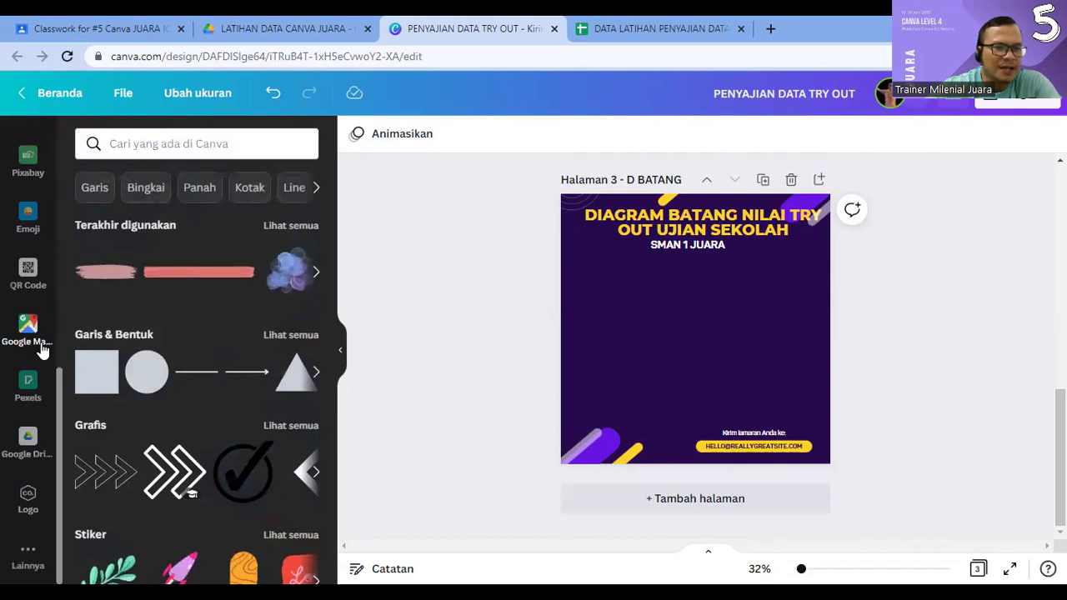
pyautogui.scroll(3, 34, 367)
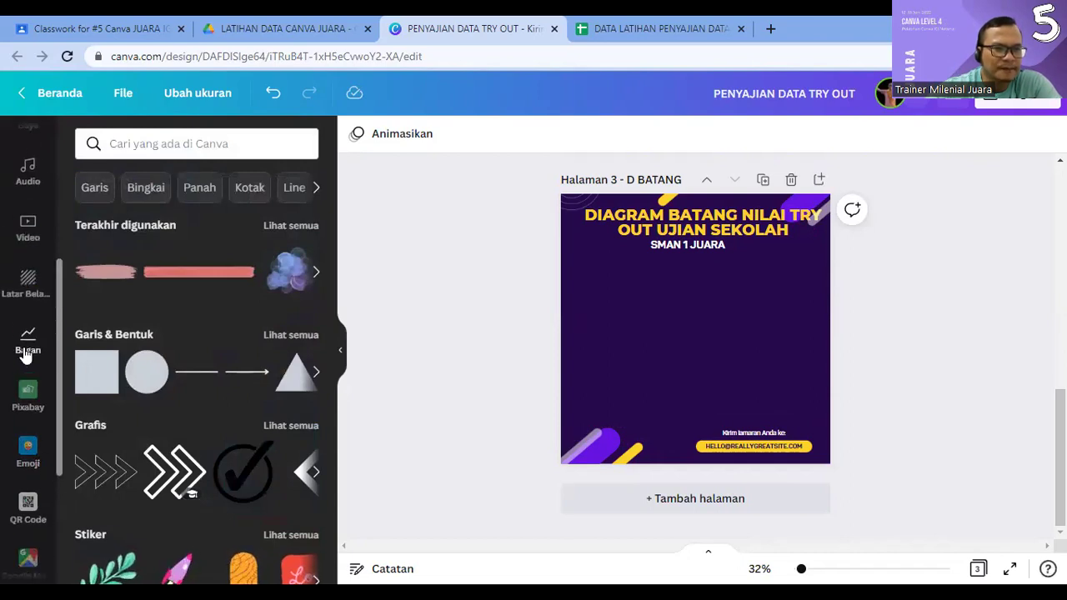
pyautogui.click(25, 353)
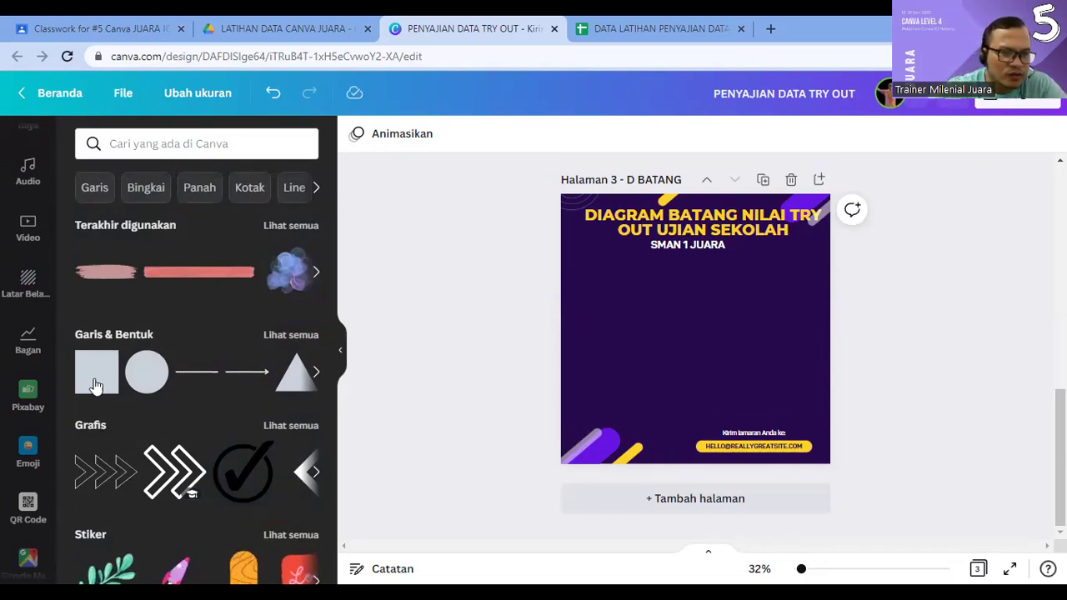
pyautogui.scroll(-3, 31, 392)
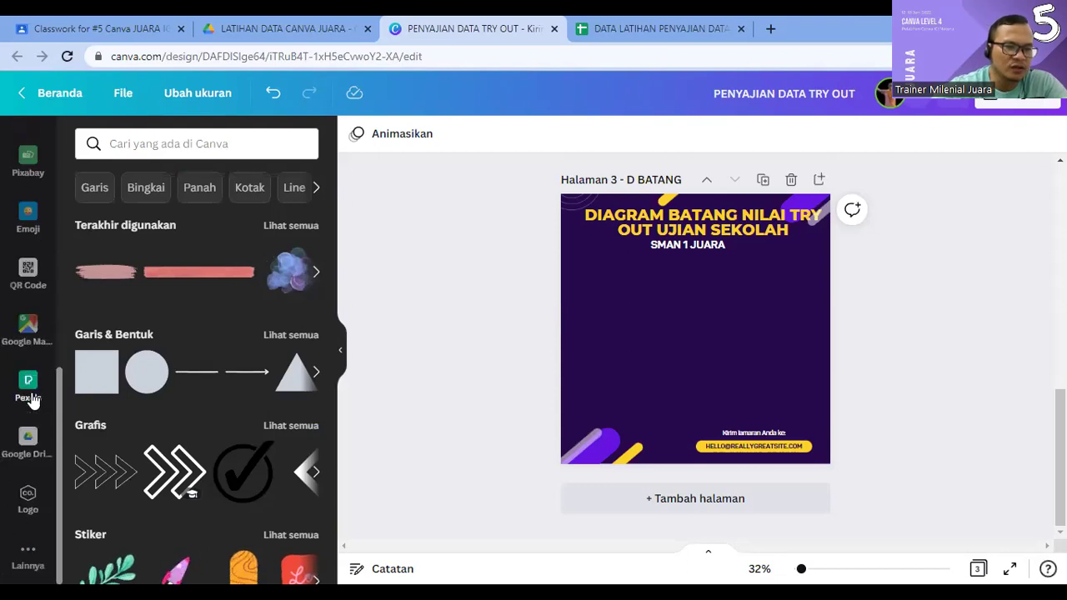
pyautogui.click(17, 567)
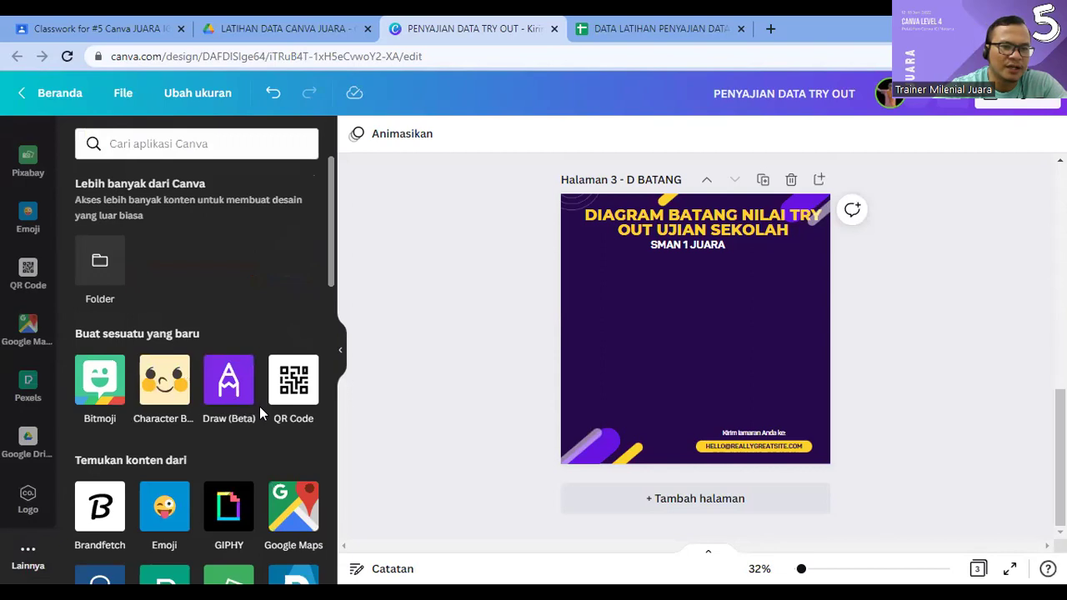
pyautogui.scroll(-2, 260, 410)
pyautogui.scroll(-1, 261, 409)
pyautogui.scroll(3, 250, 400)
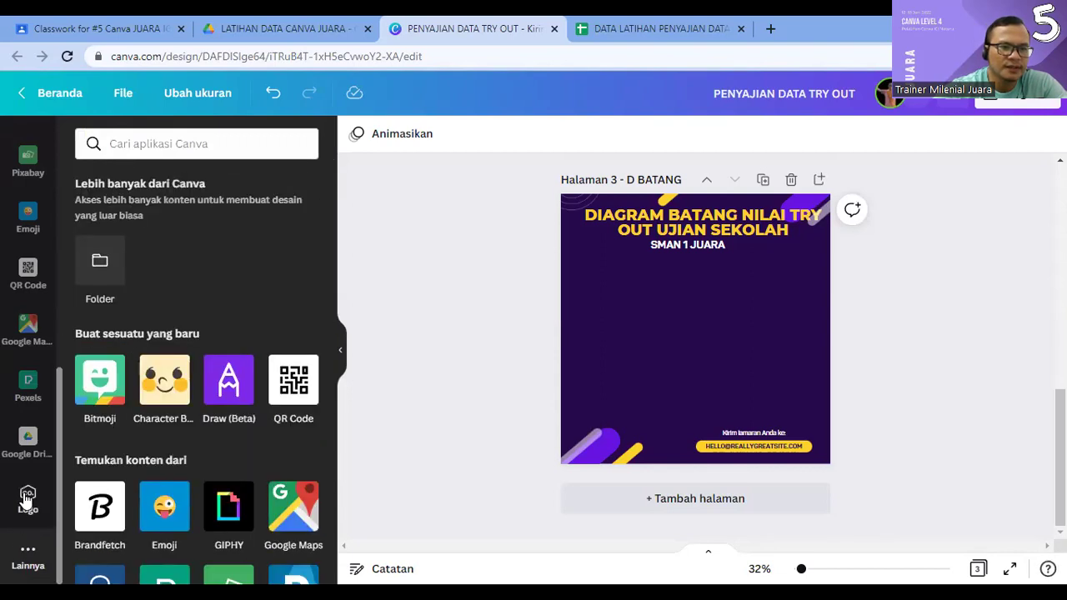
pyautogui.scroll(4, 27, 492)
pyautogui.click(30, 410)
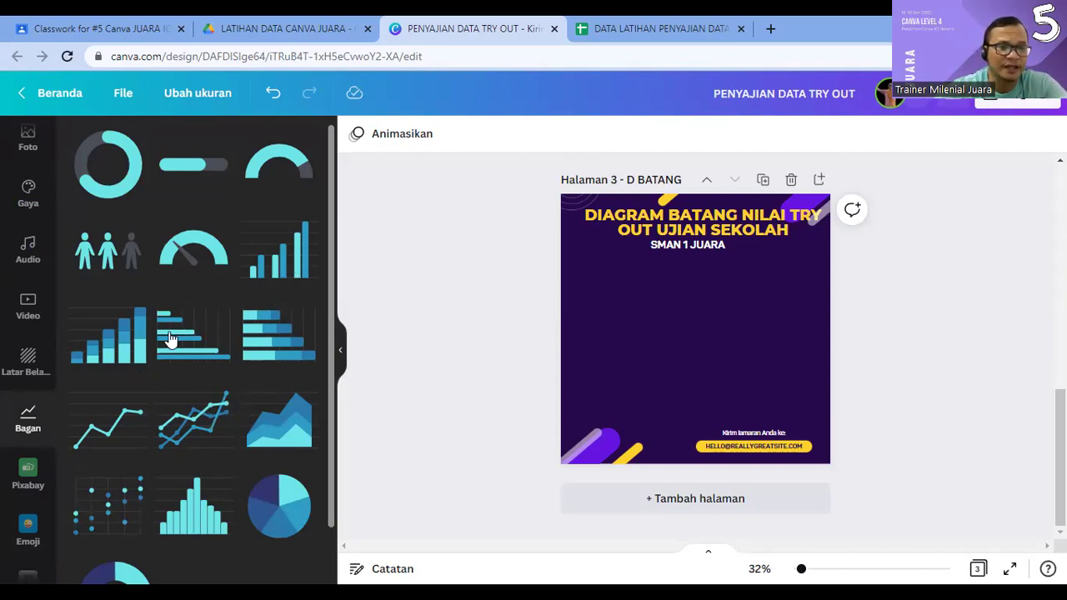
pyautogui.scroll(-1, 177, 396)
pyautogui.scroll(1, 178, 396)
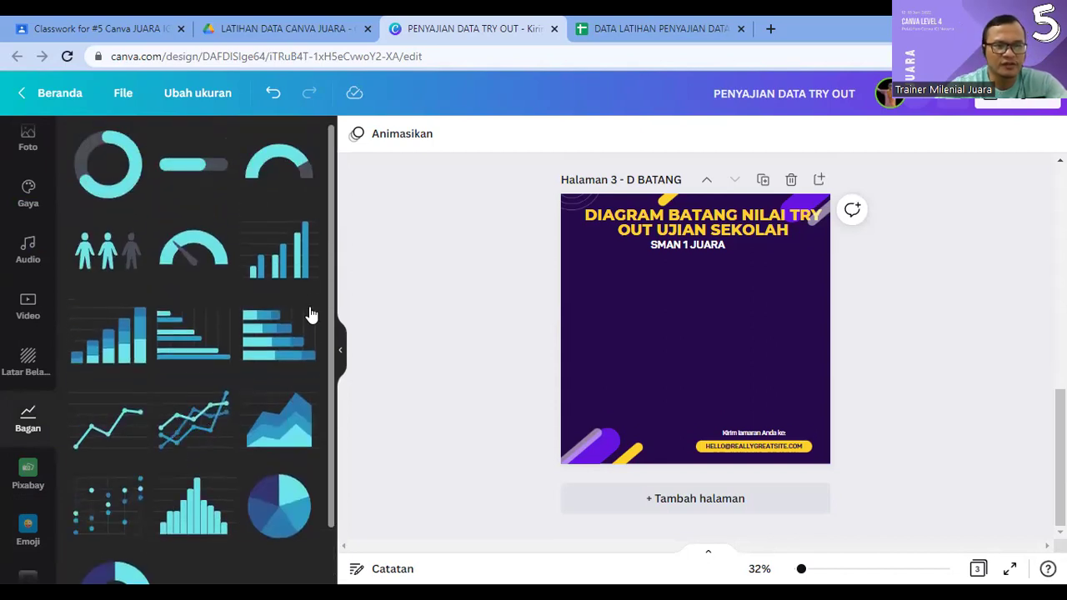
pyautogui.click(281, 269)
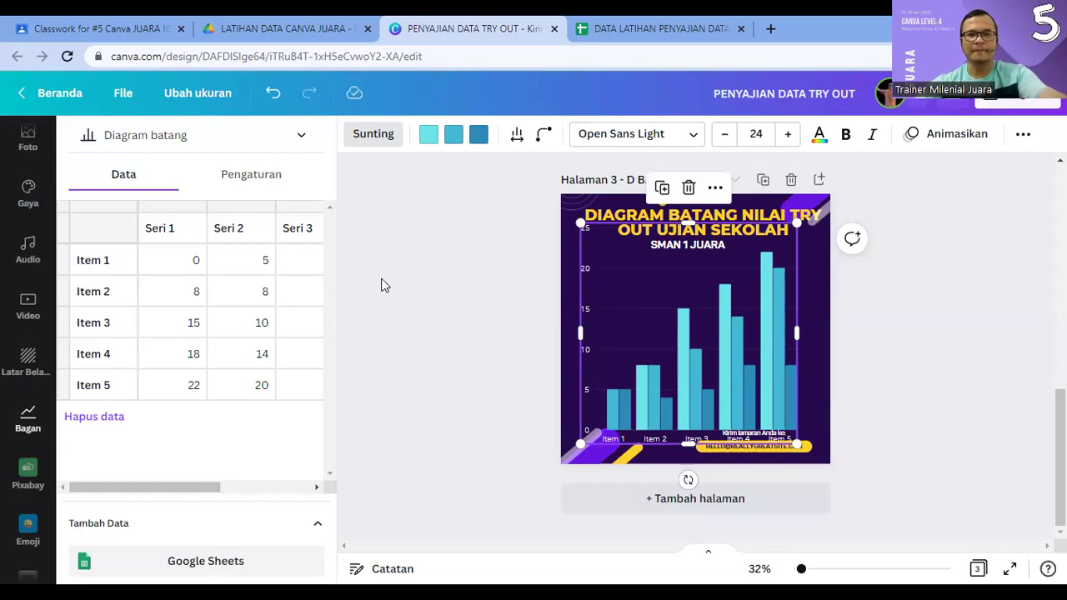
# Step: Shrink the bar chart proportionally and shift it slightly down and to the right on the page
pyautogui.moveTo(796, 444); pyautogui.dragTo(762, 408)
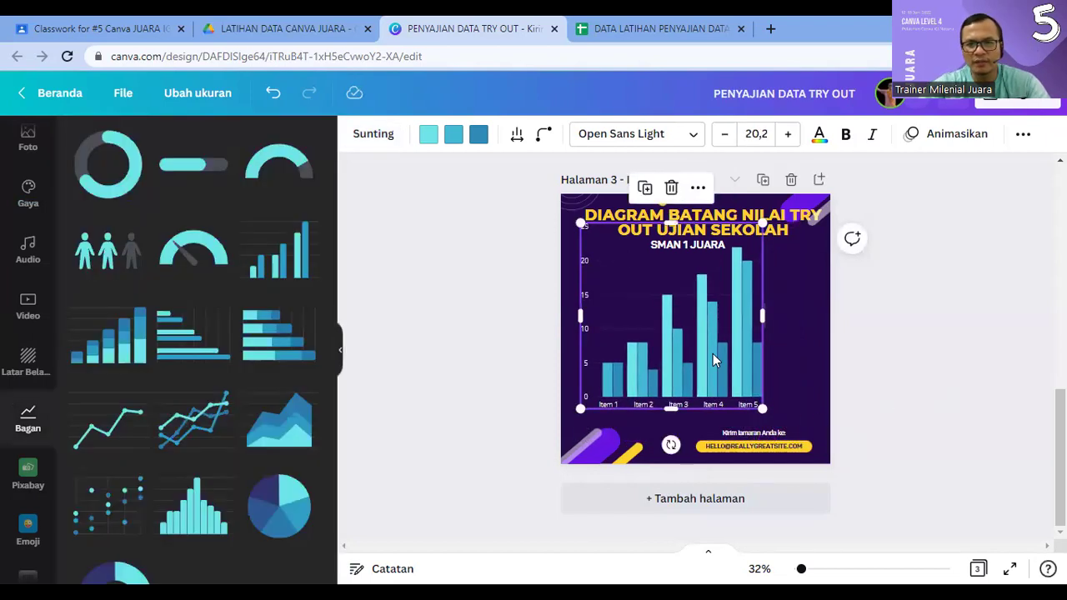
pyautogui.click(876, 369)
pyautogui.moveTo(707, 359); pyautogui.dragTo(732, 376)
# Step: Replace the first category label, Item 1, in the chart's data table with "FUISIKA"
pyautogui.click(129, 265)
pyautogui.click(148, 267)
pyautogui.click(100, 303)
pyautogui.click(164, 305)
pyautogui.click(108, 323)
pyautogui.click(167, 332)
pyautogui.click(105, 355)
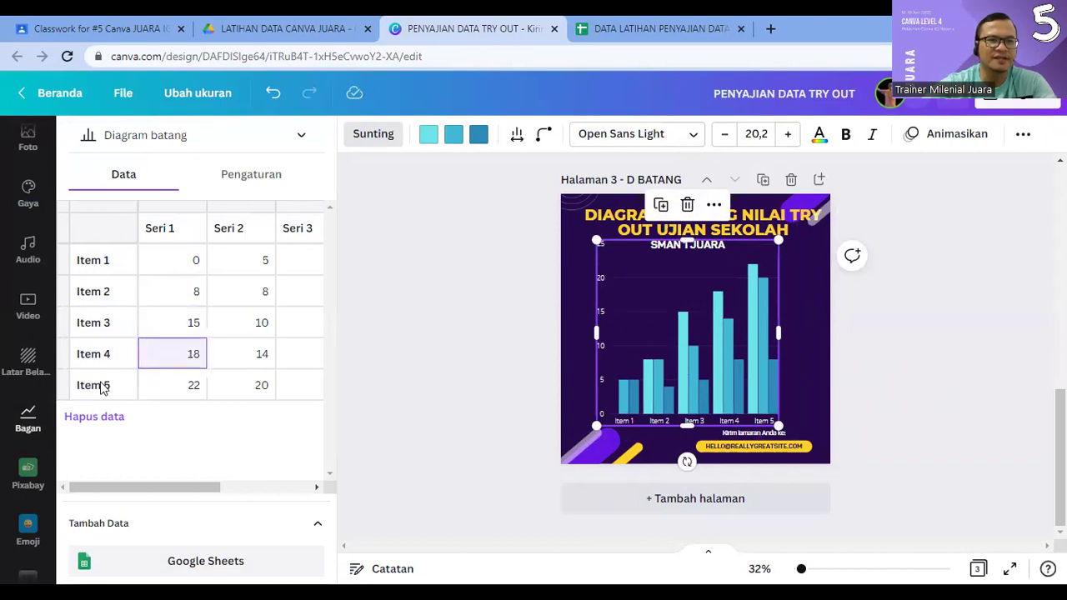
pyautogui.click(103, 387)
pyautogui.click(94, 265)
pyautogui.click(95, 265)
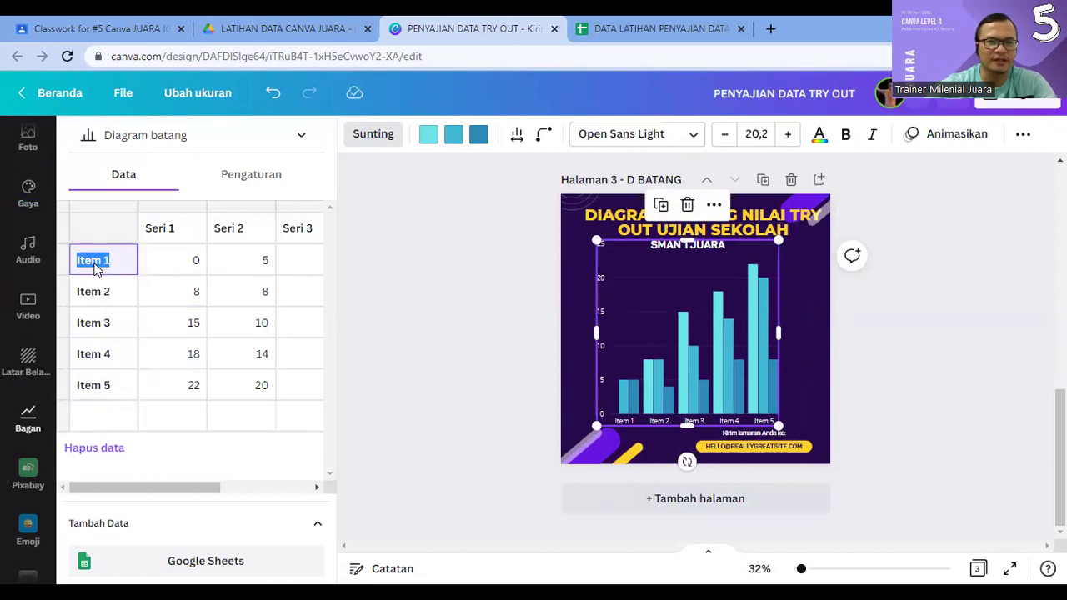
pyautogui.write('FUSIKA')
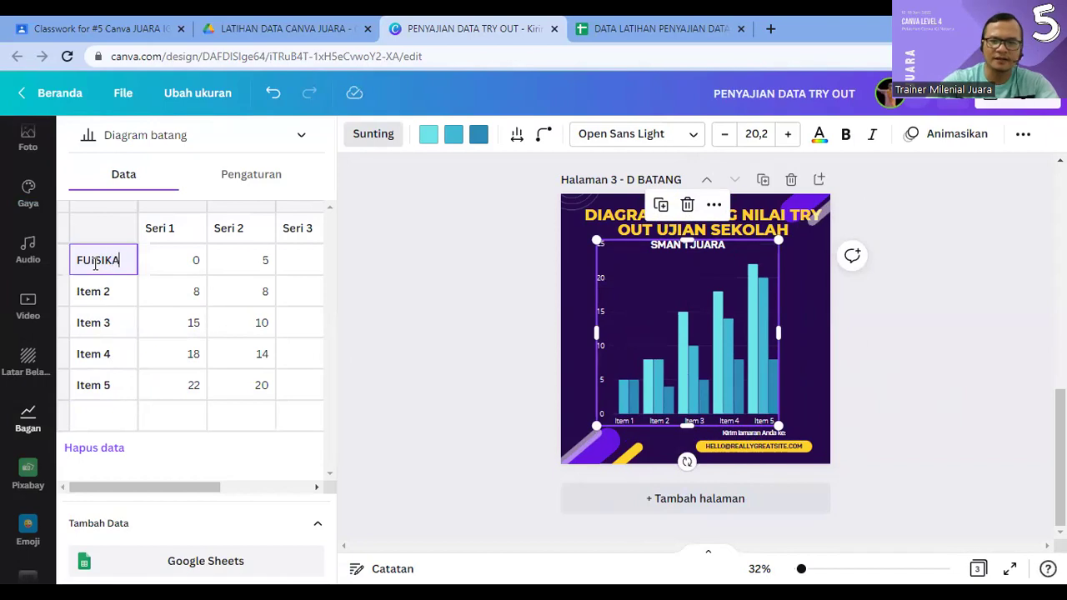
pyautogui.press('Return')
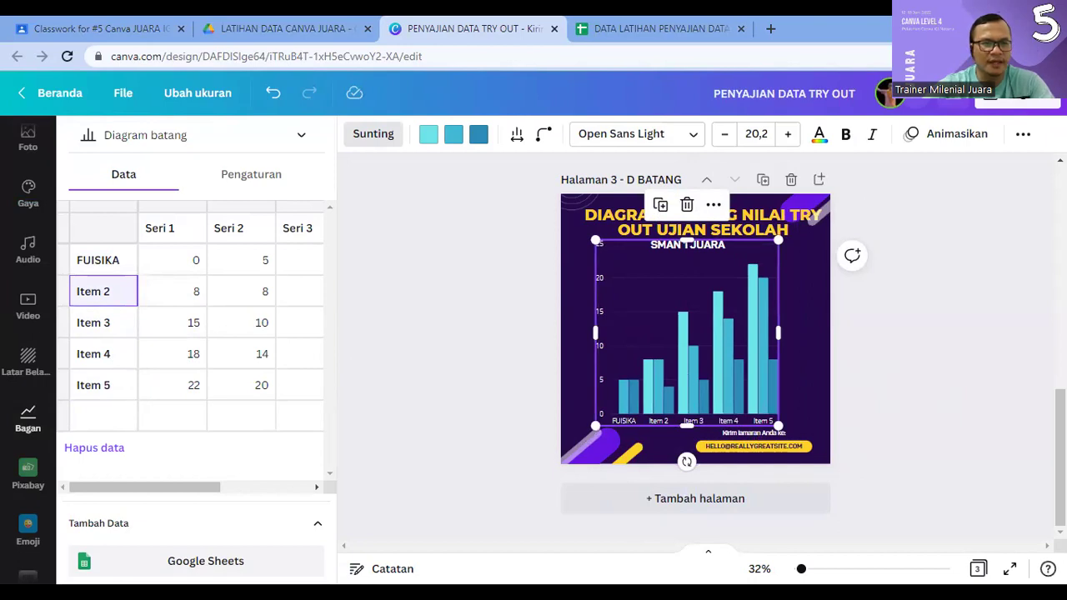
pyautogui.click(100, 354)
pyautogui.click(114, 379)
pyautogui.click(190, 291)
pyautogui.click(160, 230)
pyautogui.click(230, 240)
pyautogui.press('Tab')
pyautogui.click(293, 351)
pyautogui.hotkey('shift', 'Tab')
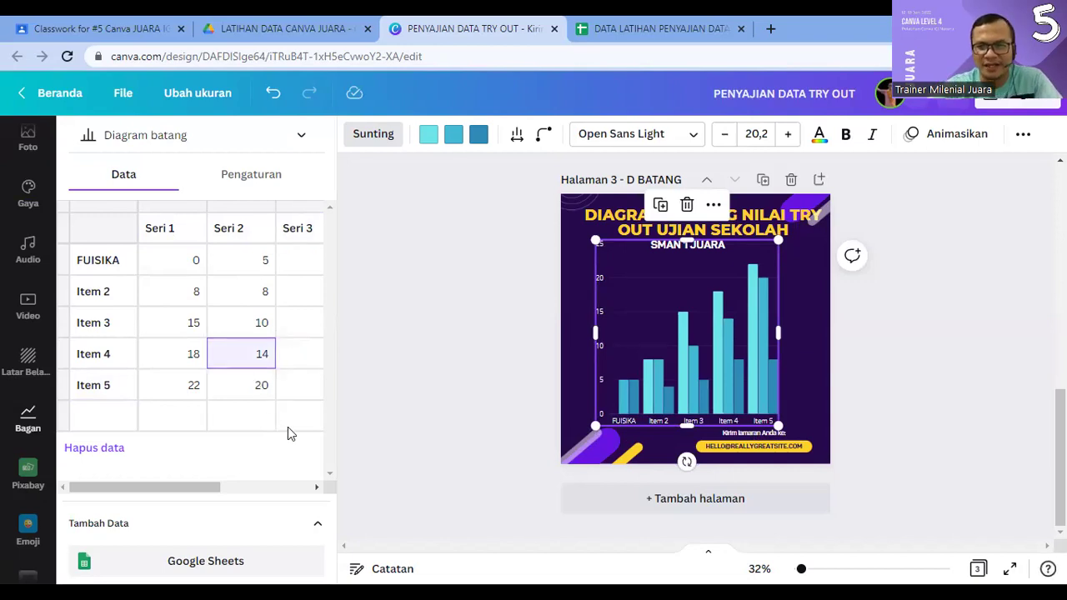
pyautogui.press('Escape')
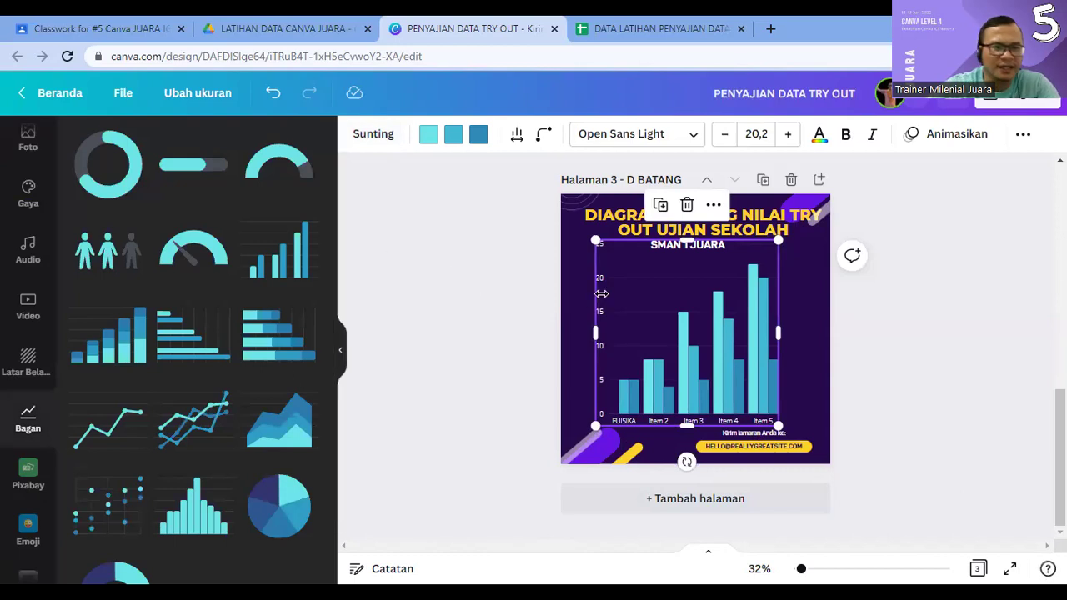
# Step: Link the bar chart's data to Sheet1 of the Google Sheets file DATA LATIHAN PENYAJIAN DATA (2)
pyautogui.click(369, 145)
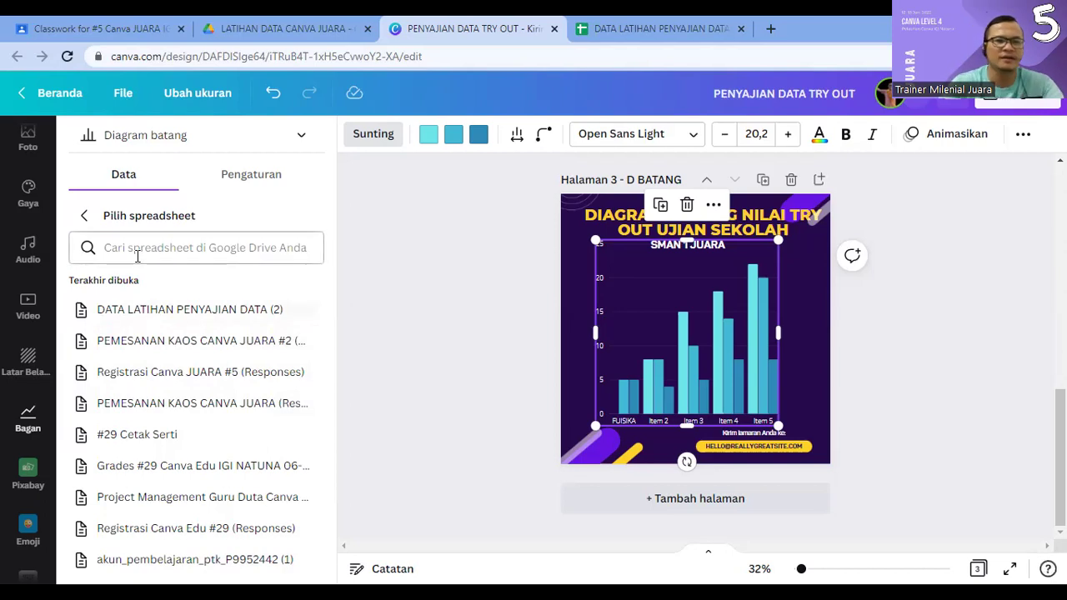
pyautogui.click(182, 320)
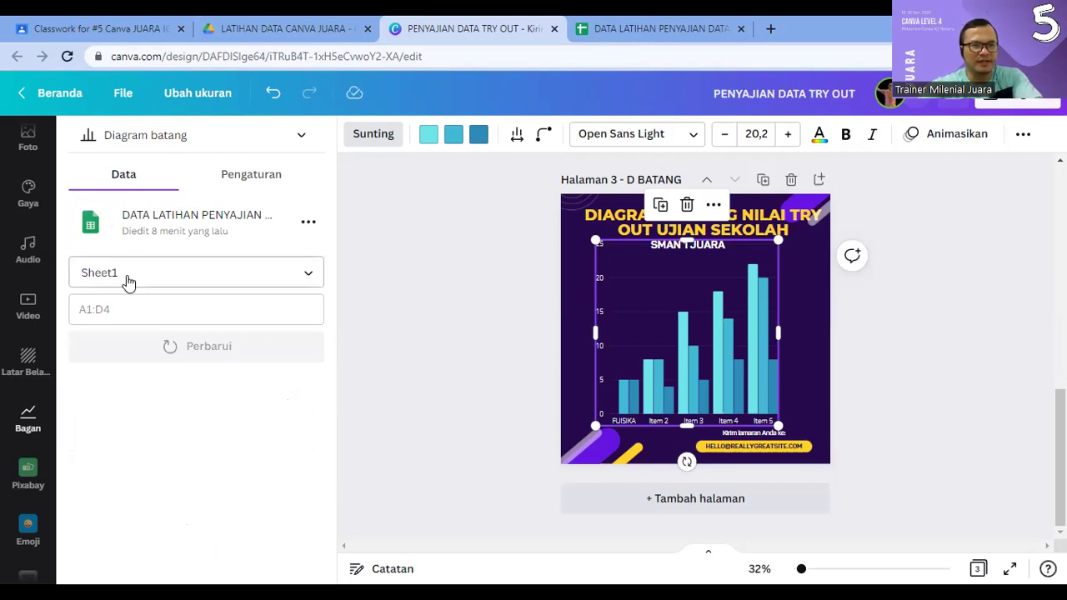
pyautogui.click(649, 28)
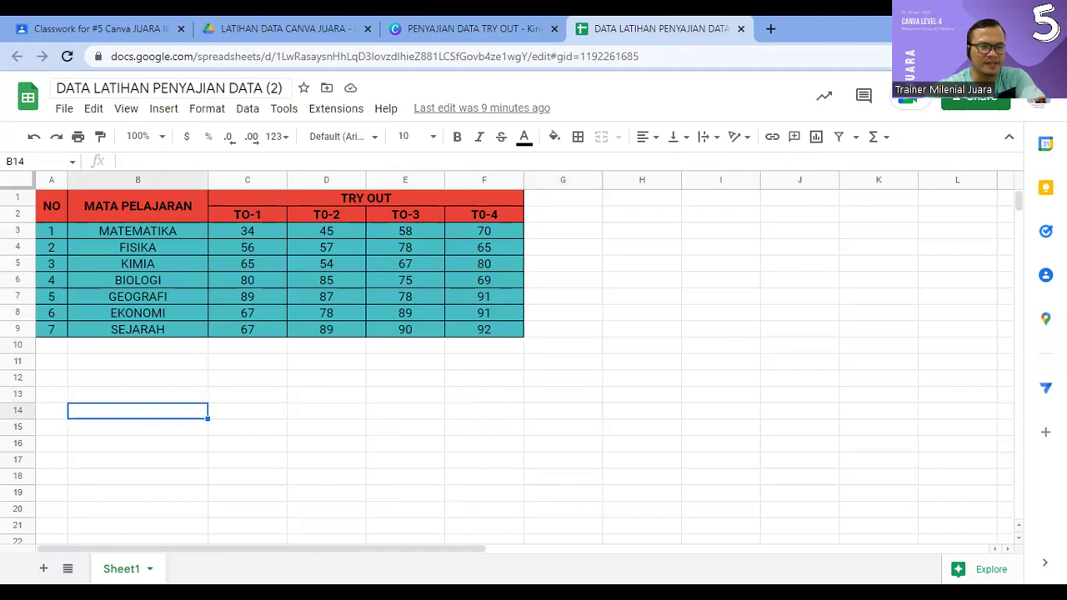
pyautogui.click(137, 509)
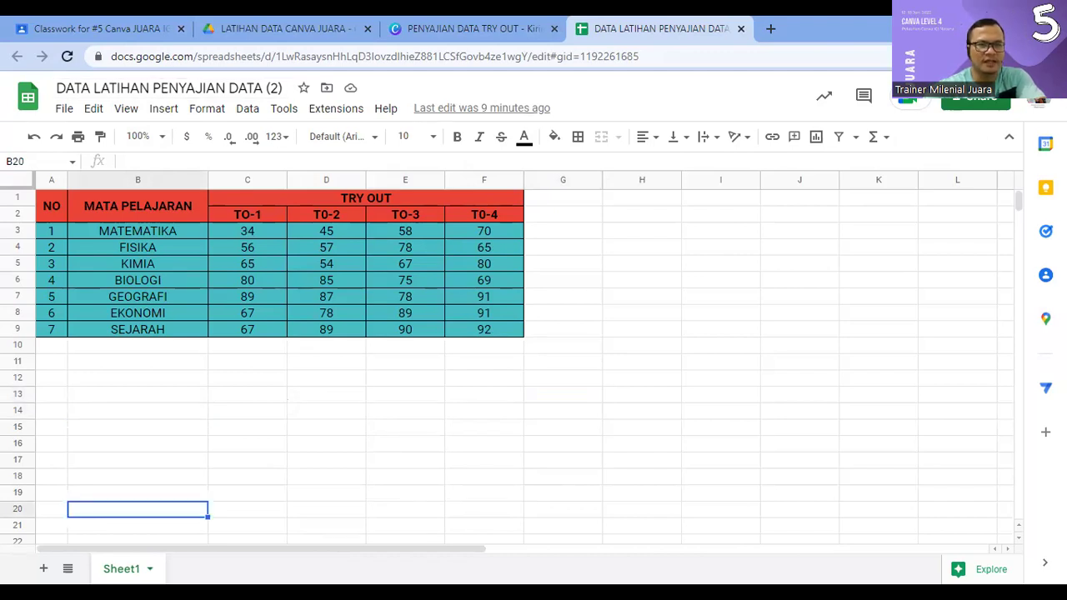
pyautogui.hotkey('ctrl', 'shift', 'Tab')
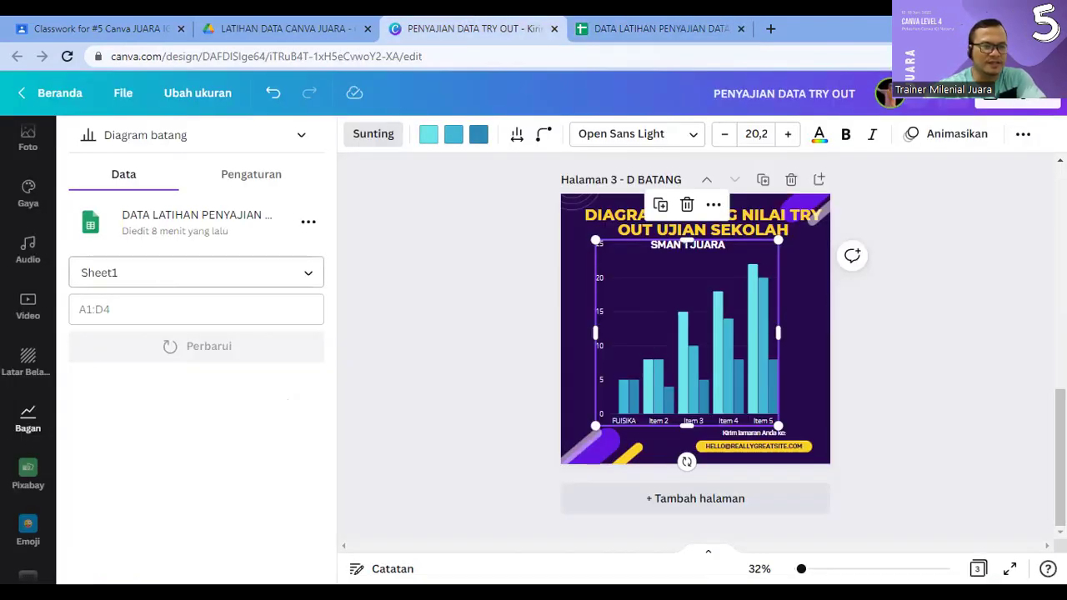
pyautogui.click(291, 283)
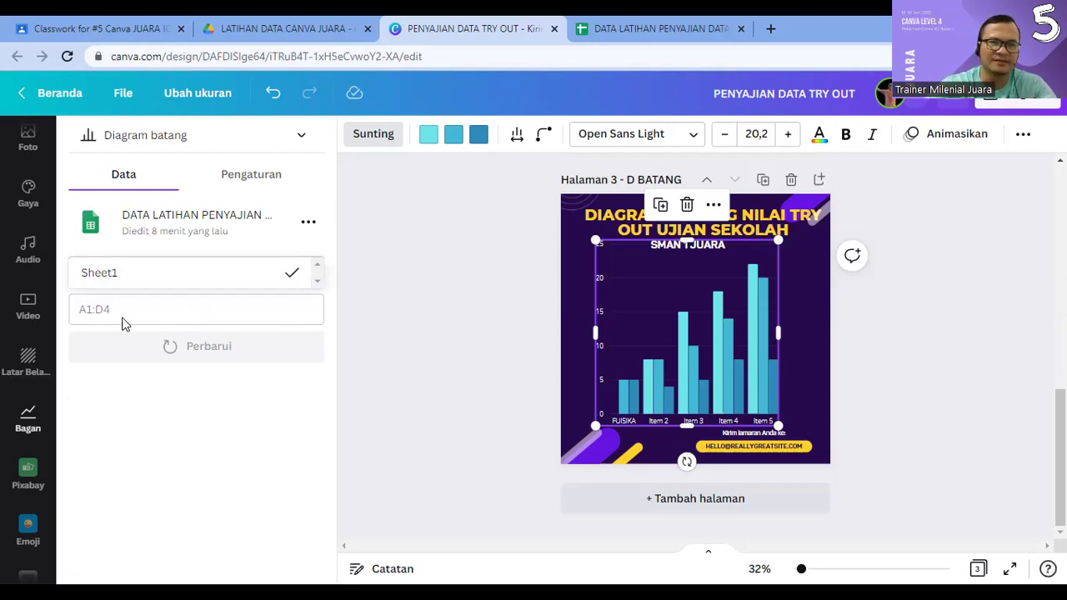
# Step: Switch to the Google Sheets file to examine which cells span the subject names and try-out scores, and return to the Canva design
pyautogui.click(631, 28)
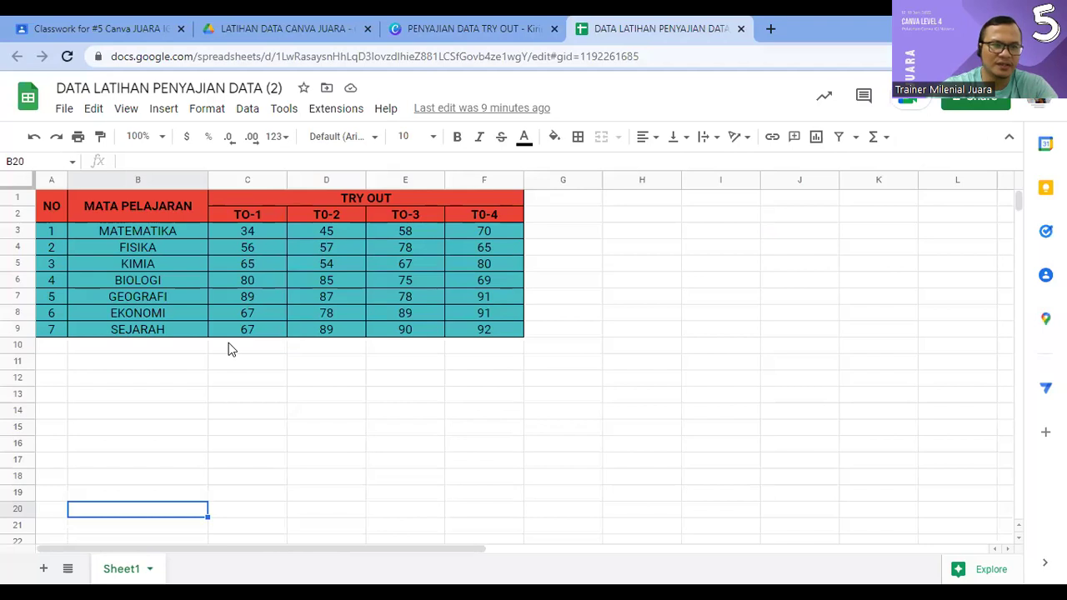
pyautogui.click(92, 235)
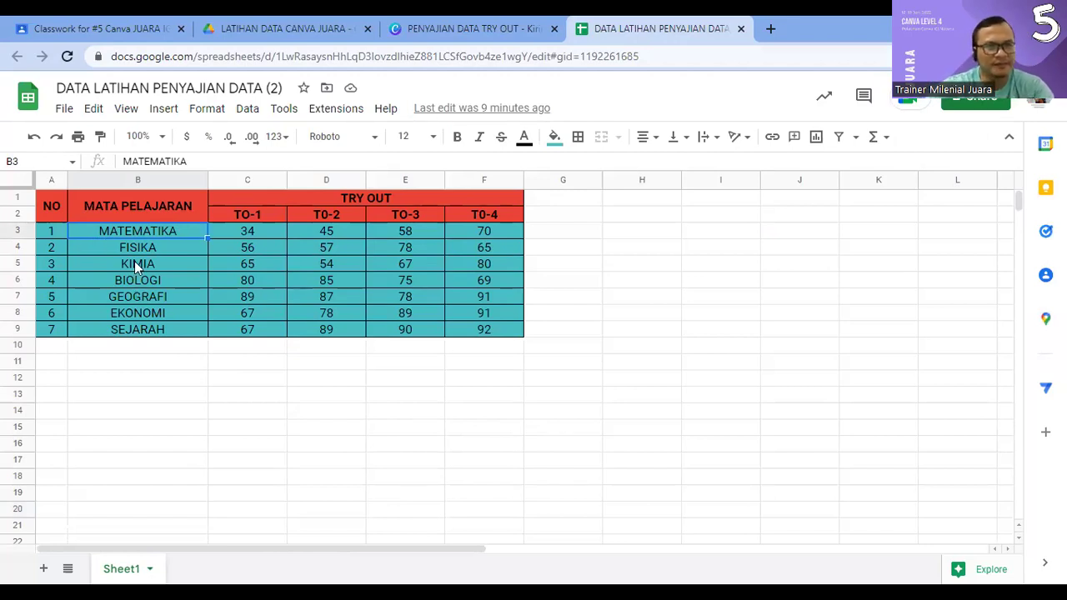
pyautogui.click(128, 211)
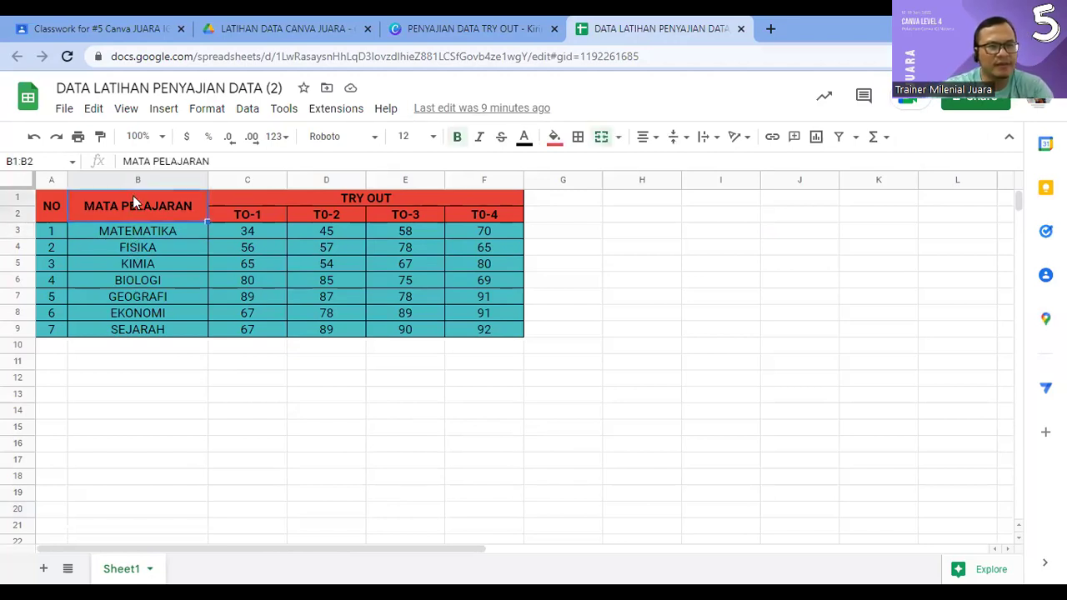
pyautogui.click(482, 333)
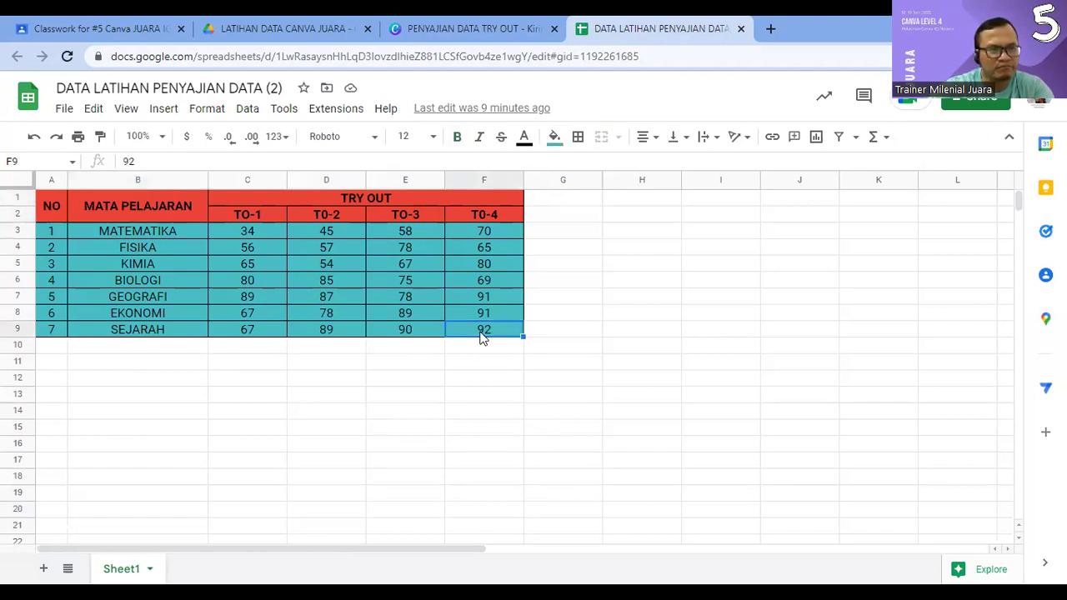
pyautogui.click(150, 214)
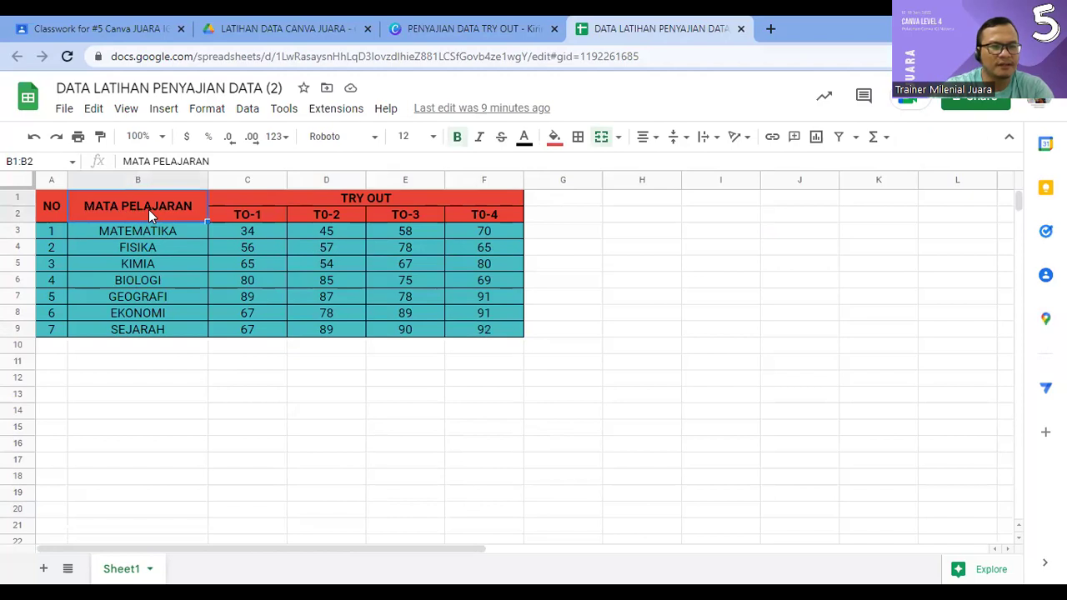
pyautogui.click(487, 336)
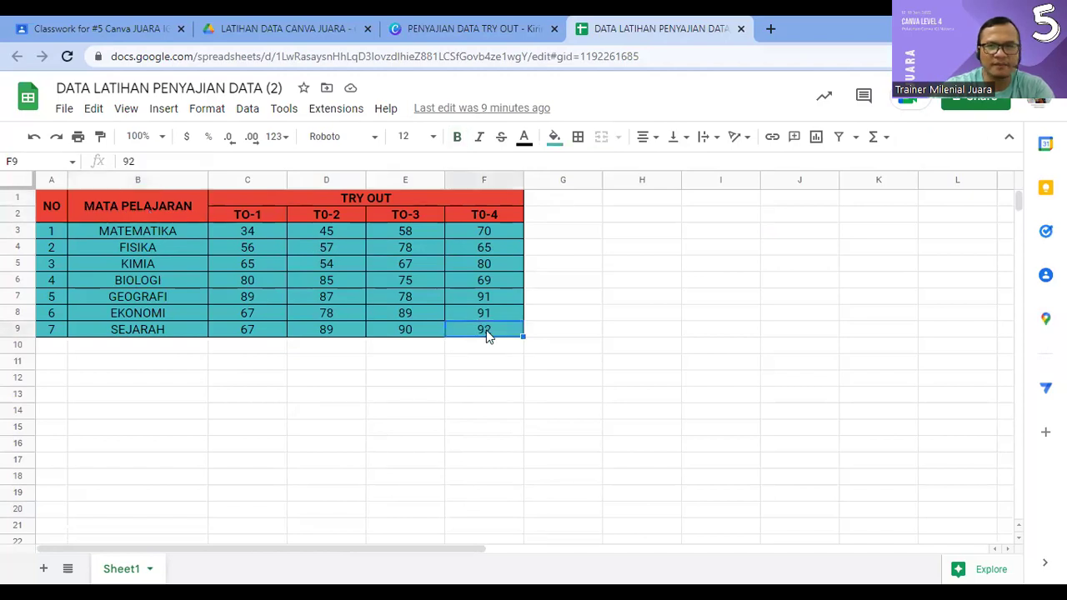
pyautogui.click(481, 30)
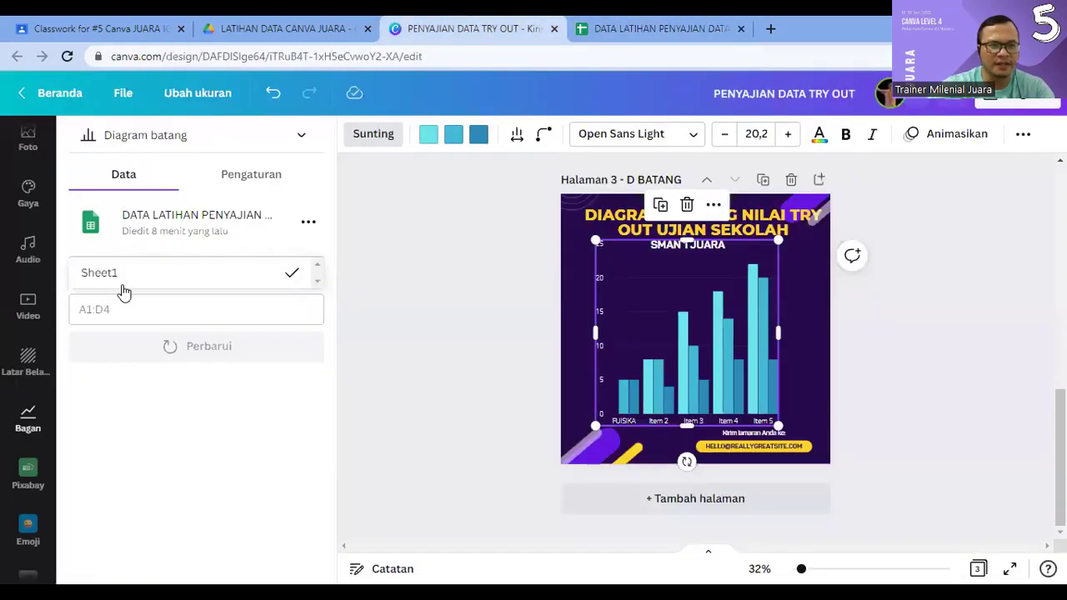
# Step: Set the chart's spreadsheet range to B2:F9 on Sheet1 and refresh the chart with that data
pyautogui.click(90, 312)
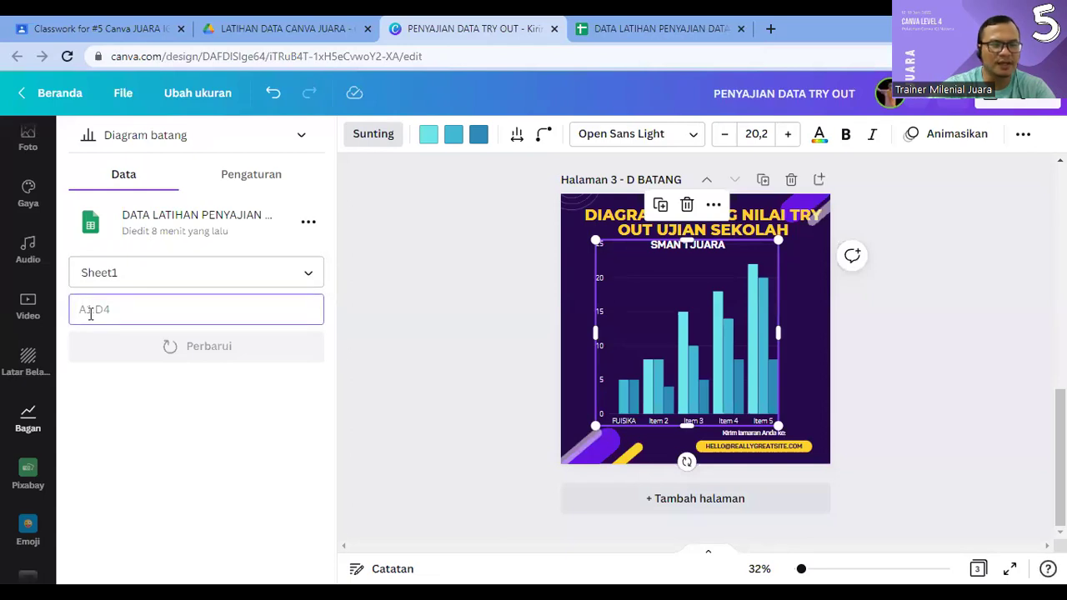
pyautogui.write('B3')
pyautogui.write(':F9')
pyautogui.click(112, 450)
pyautogui.click(92, 310)
pyautogui.press('BackSpace')
pyautogui.write('2')
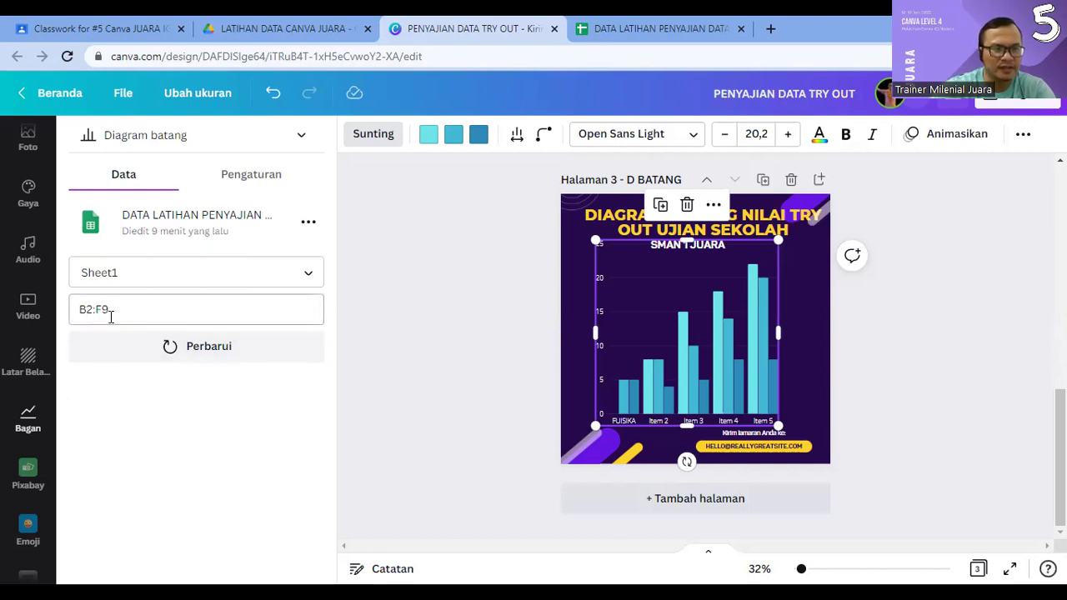
pyautogui.click(138, 281)
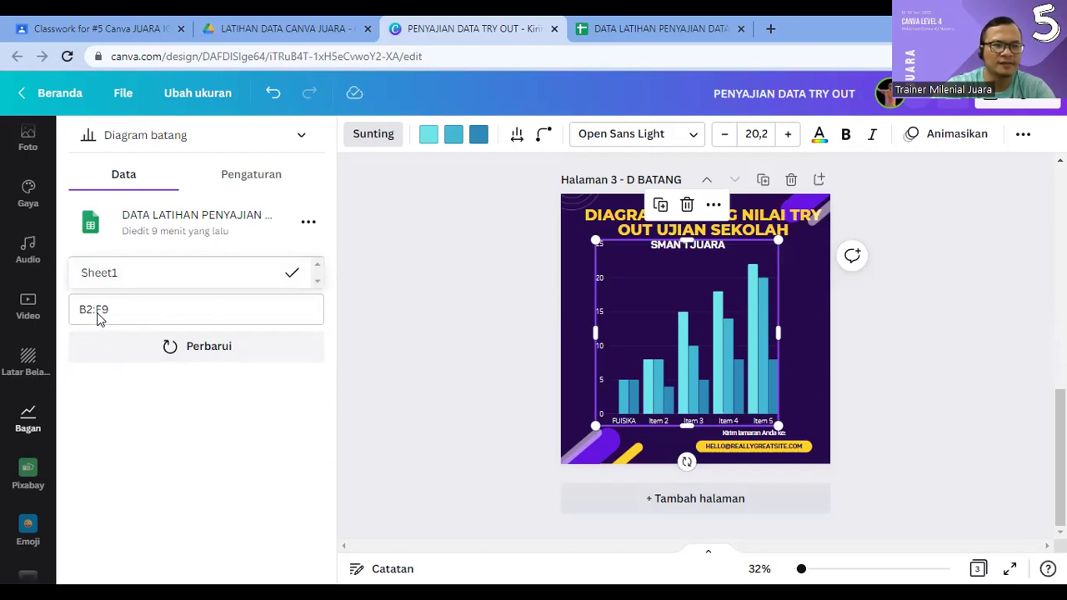
pyautogui.click(185, 354)
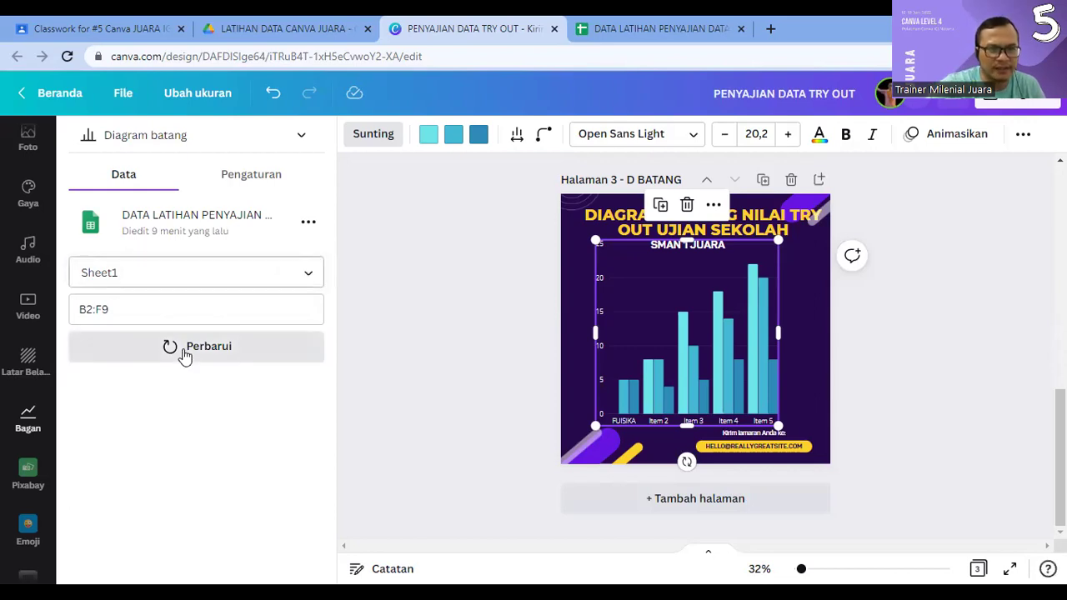
pyautogui.click(205, 352)
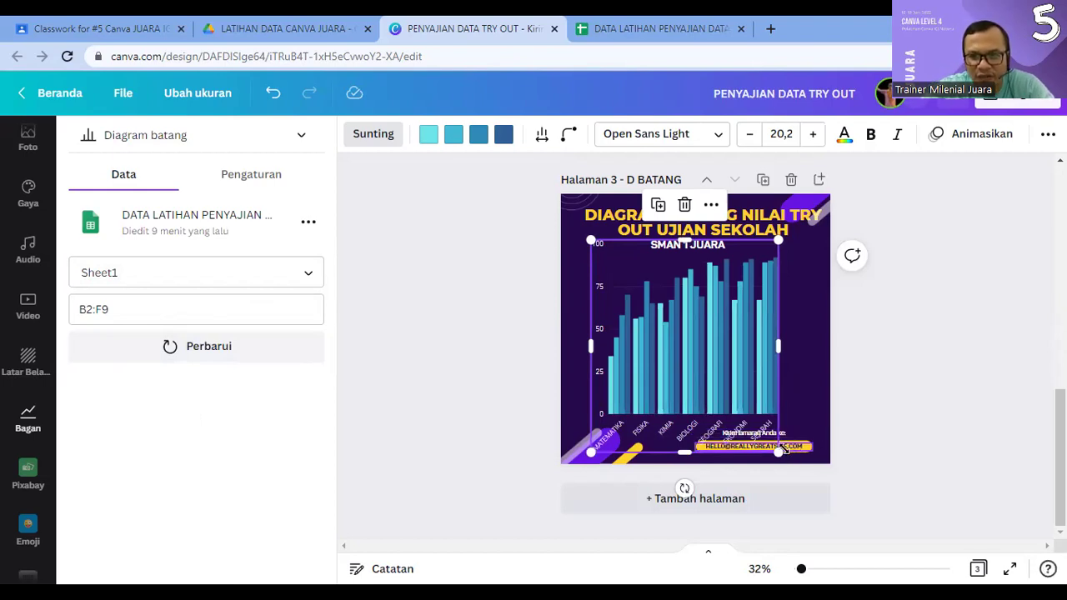
# Step: Widen and scale the bar chart on the D BATANG page so it fits between the SMAN 1 JUARA subtitle and the contact details
pyautogui.moveTo(779, 342); pyautogui.dragTo(879, 329)
pyautogui.moveTo(877, 426); pyautogui.dragTo(806, 400)
pyautogui.moveTo(776, 334); pyautogui.dragTo(759, 358)
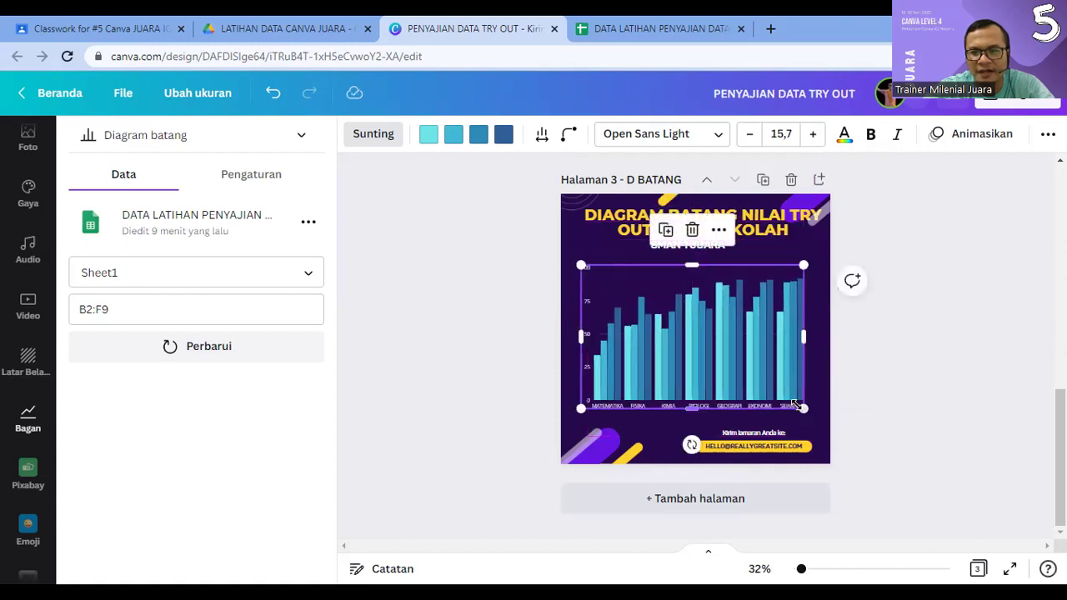
pyautogui.moveTo(805, 409); pyautogui.dragTo(819, 415)
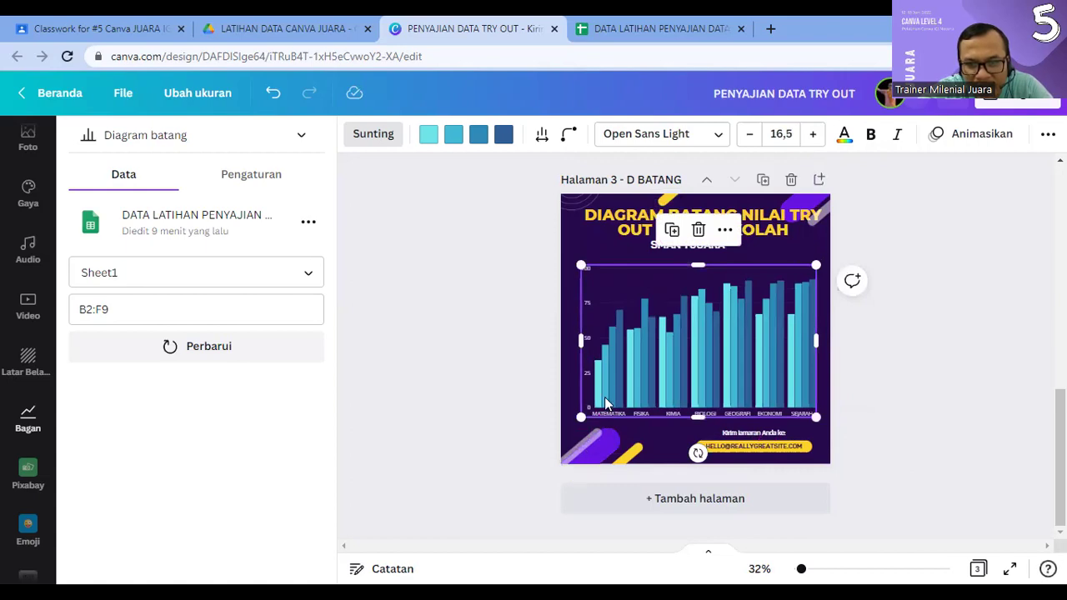
# Step: Switch to the Google Sheets file to examine the MATEMATIKA scores from TO-1 to TO-4, and return to the Canva design
pyautogui.click(629, 28)
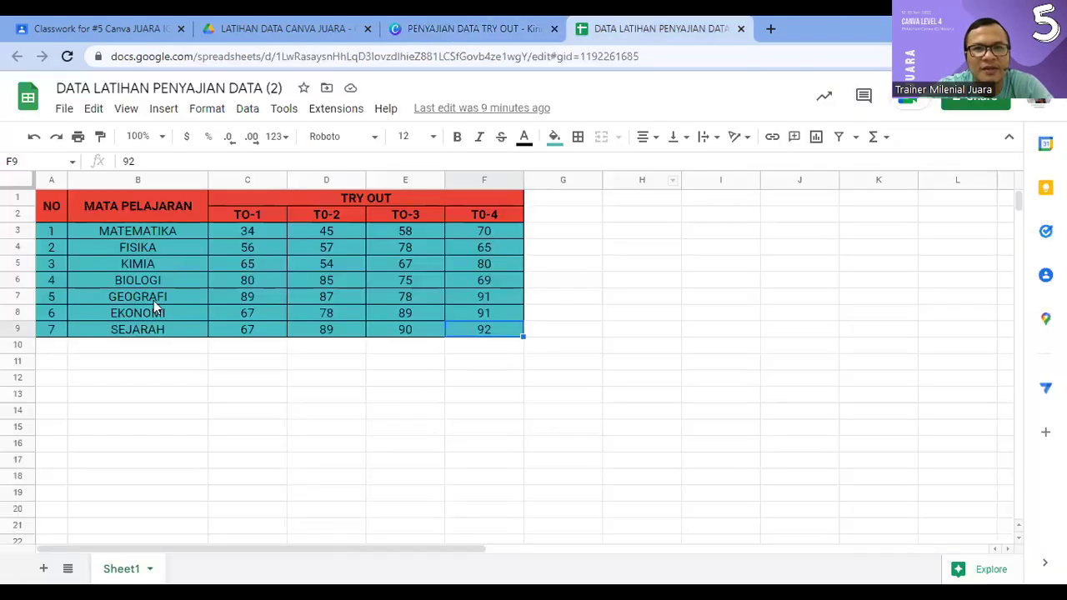
pyautogui.click(132, 234)
pyautogui.click(261, 231)
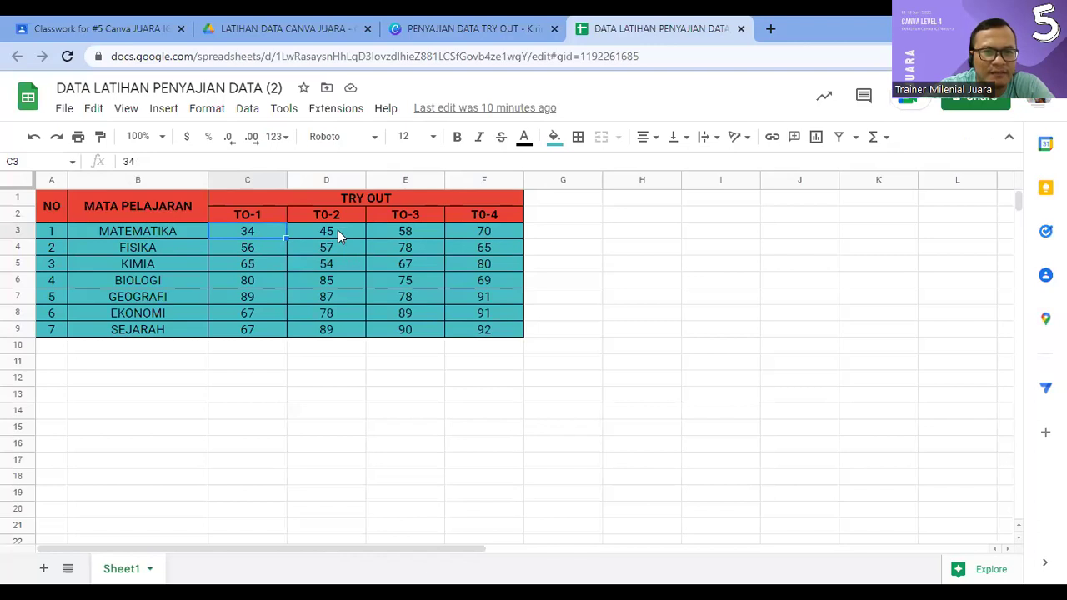
pyautogui.click(337, 234)
pyautogui.click(413, 232)
pyautogui.click(469, 231)
pyautogui.click(471, 28)
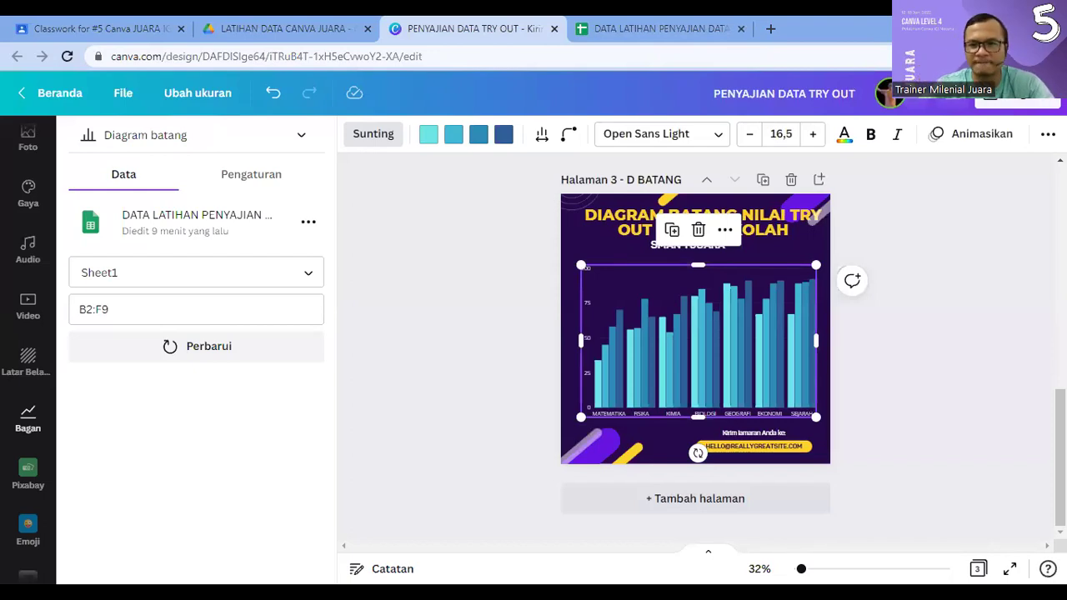
# Step: Rescale the bar chart slightly larger and reposition it within the page, just below the SMAN 1 JUARA subtitle
pyautogui.moveTo(815, 265); pyautogui.dragTo(878, 225)
pyautogui.moveTo(734, 337); pyautogui.dragTo(709, 346)
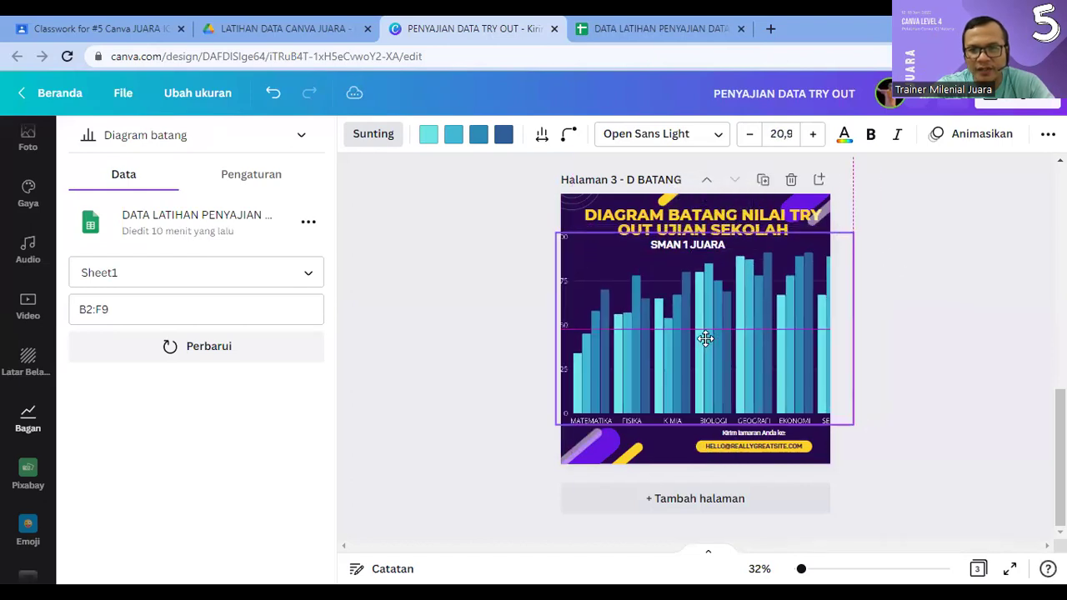
pyautogui.moveTo(851, 425); pyautogui.dragTo(798, 386)
pyautogui.moveTo(726, 358); pyautogui.dragTo(740, 379)
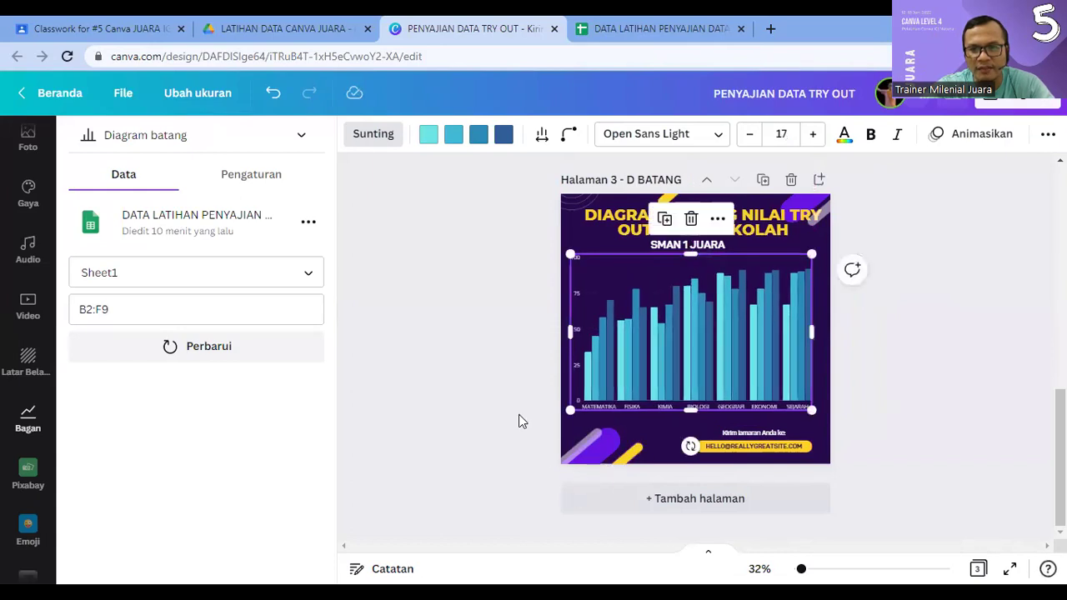